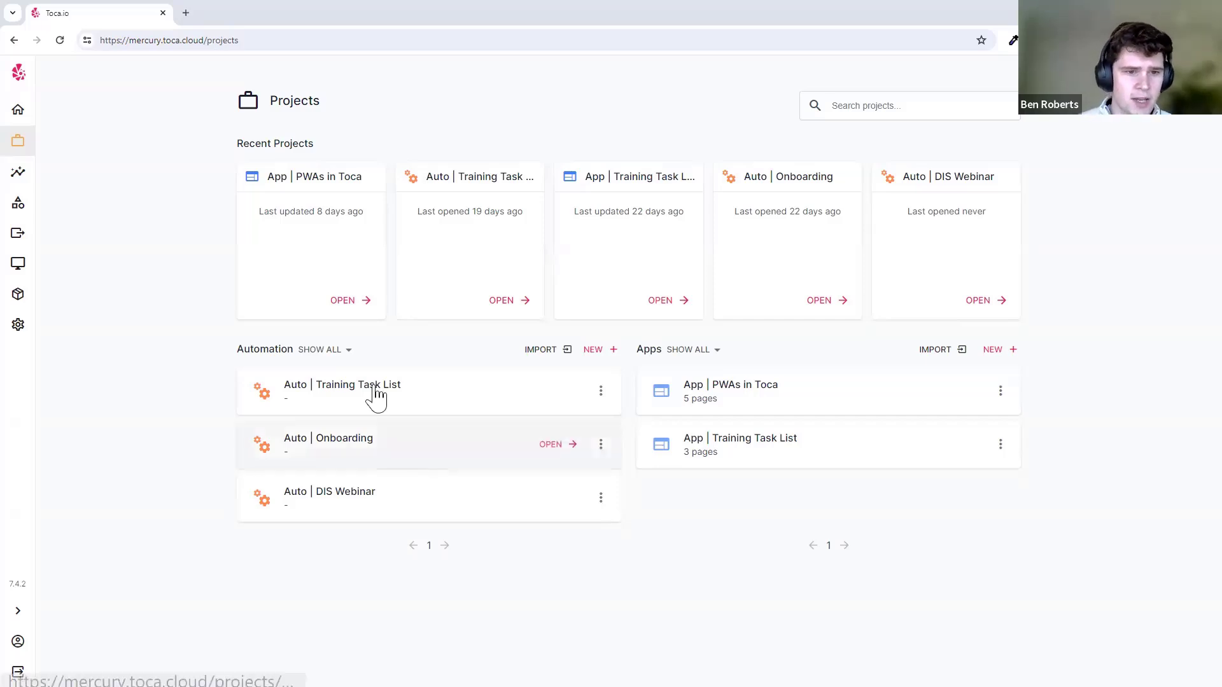
- Name a new automation project 'Auto | Training' and submit the project form
left_click(593, 353)
type("Auto")
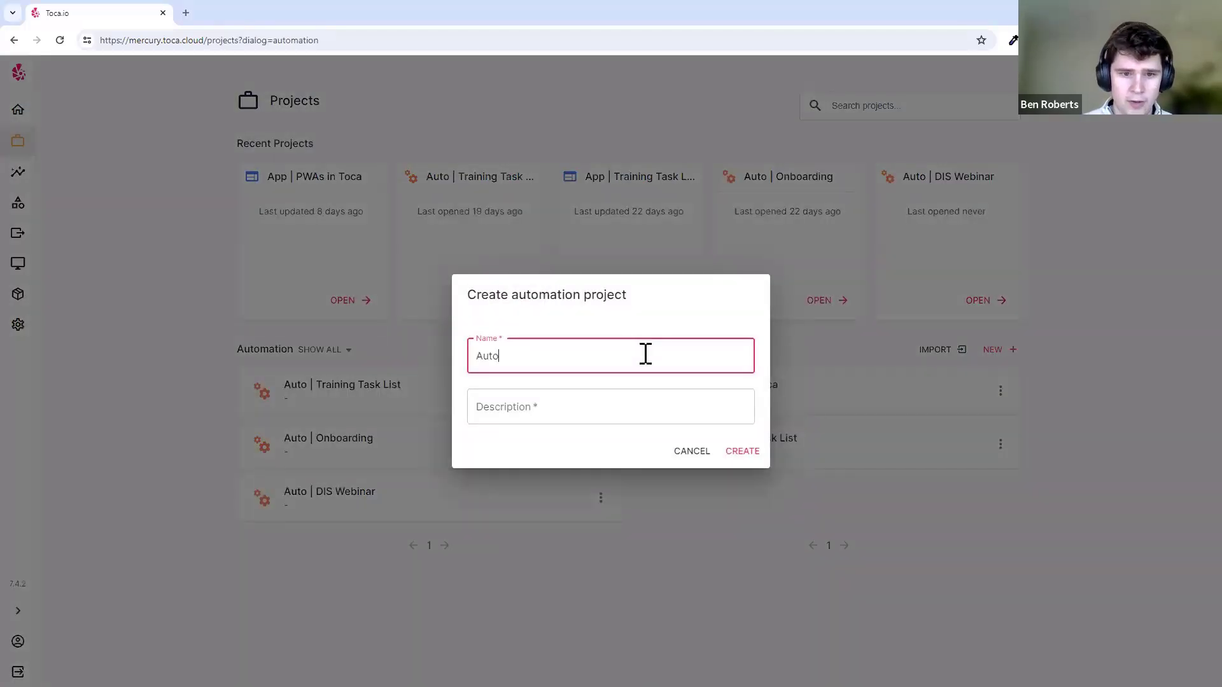
type(" | Training")
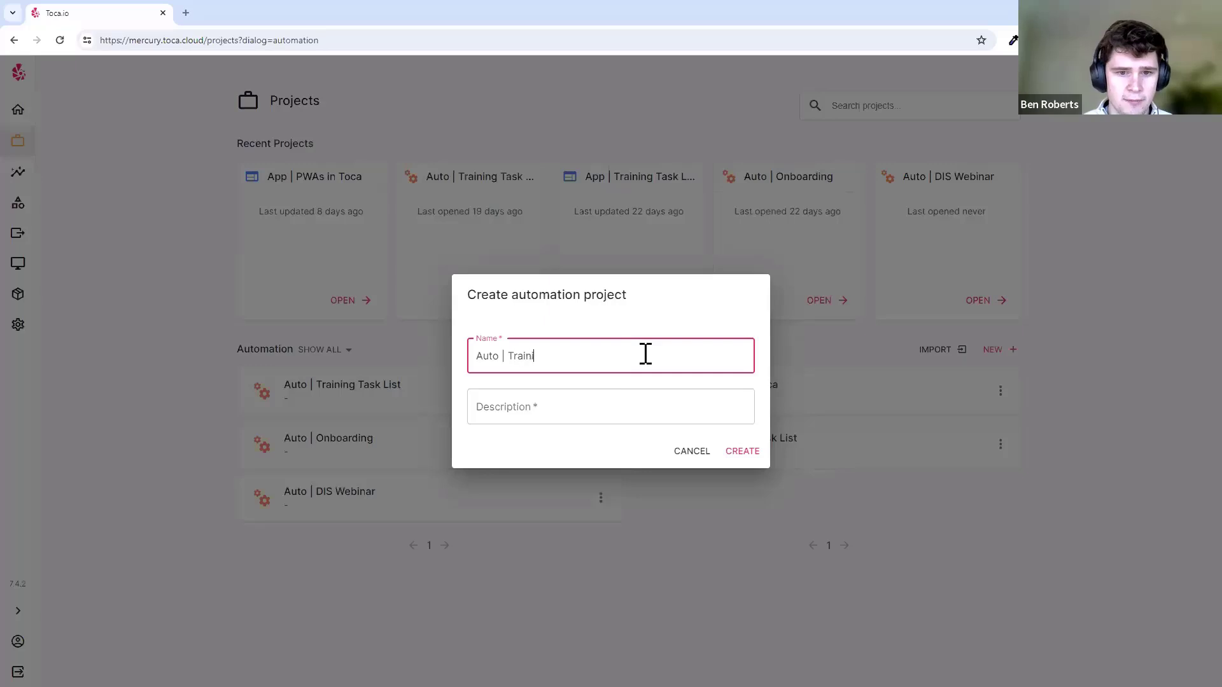
key("Tab")
key("Escape")
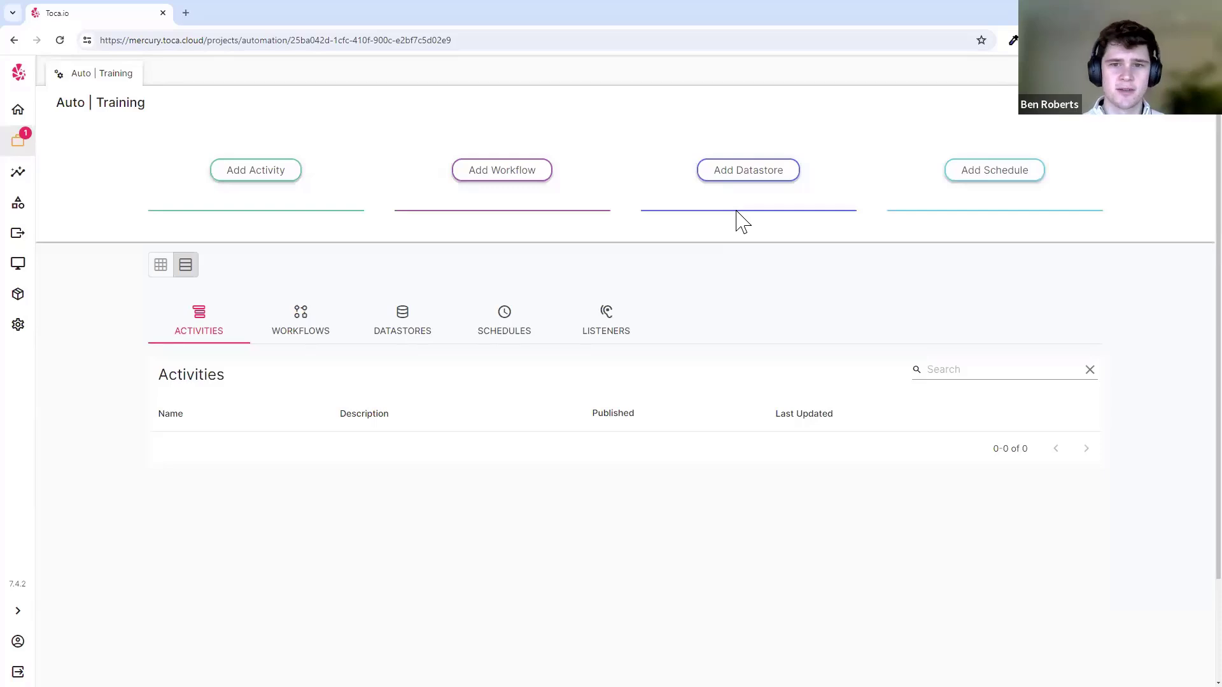
- Close a stray blank tab and start adding an activity to Auto | Training
left_click(187, 13)
key("ctrl+w")
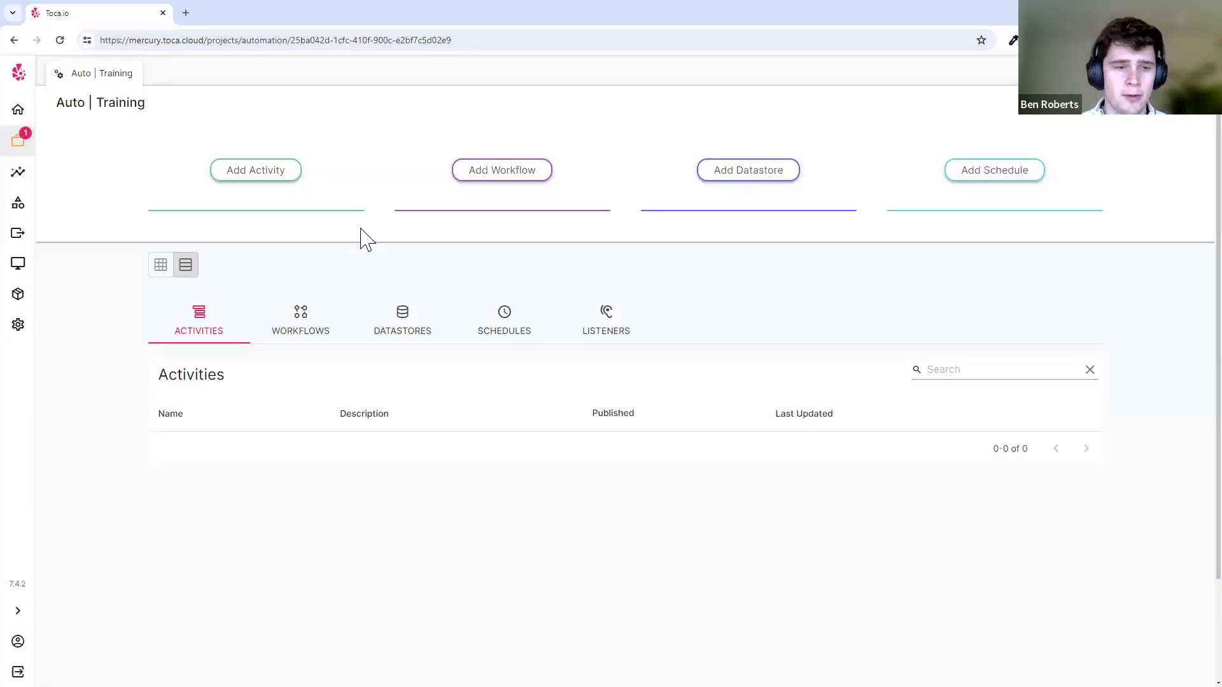
left_click(285, 175)
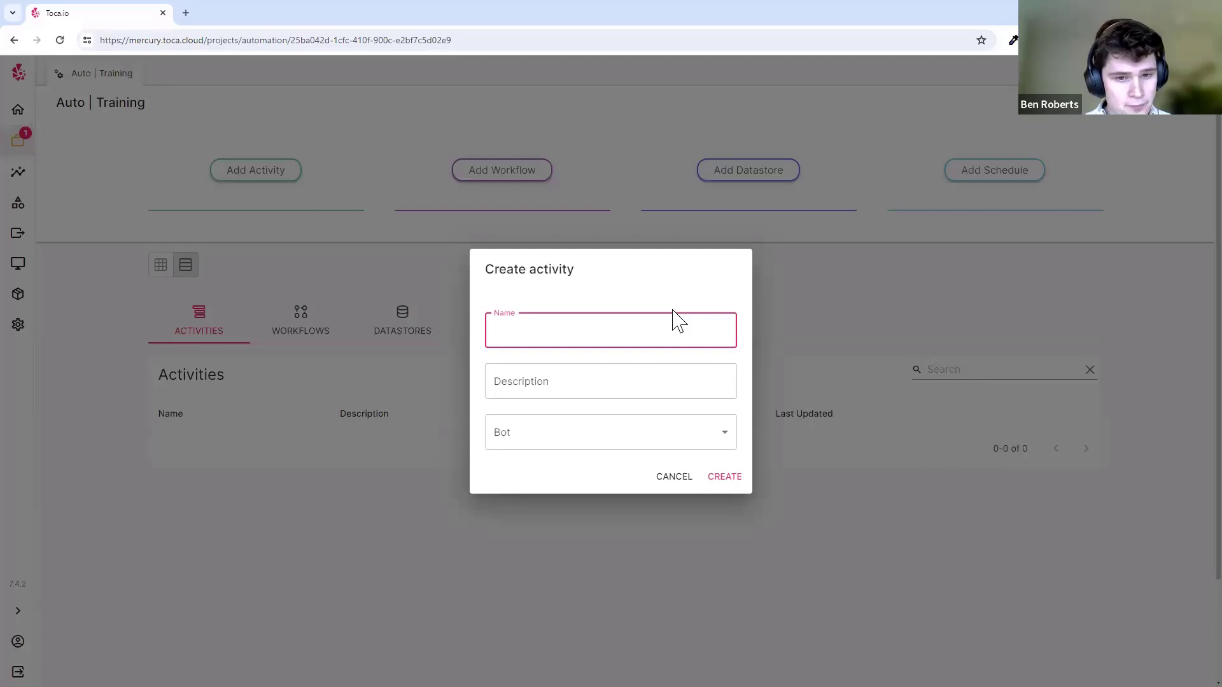
- Enter the Get FTSE Data name, browse the bot list, then dismiss the form unsaved
type("SE")
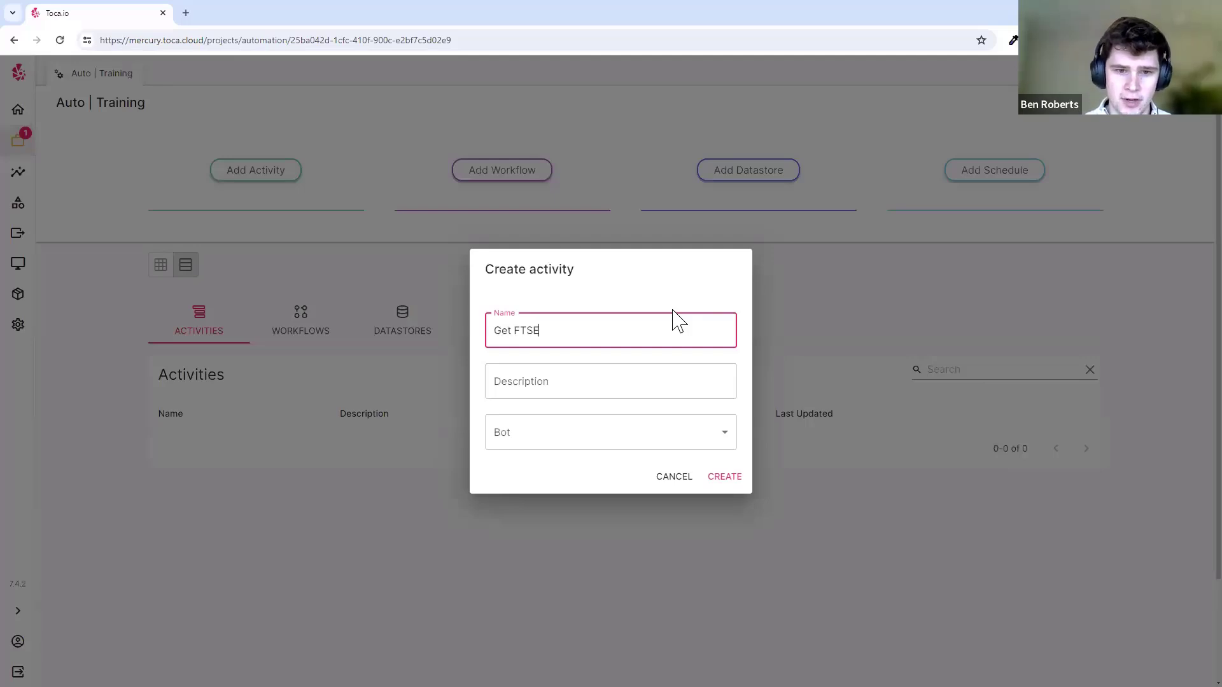
type(" Data")
key("Tab")
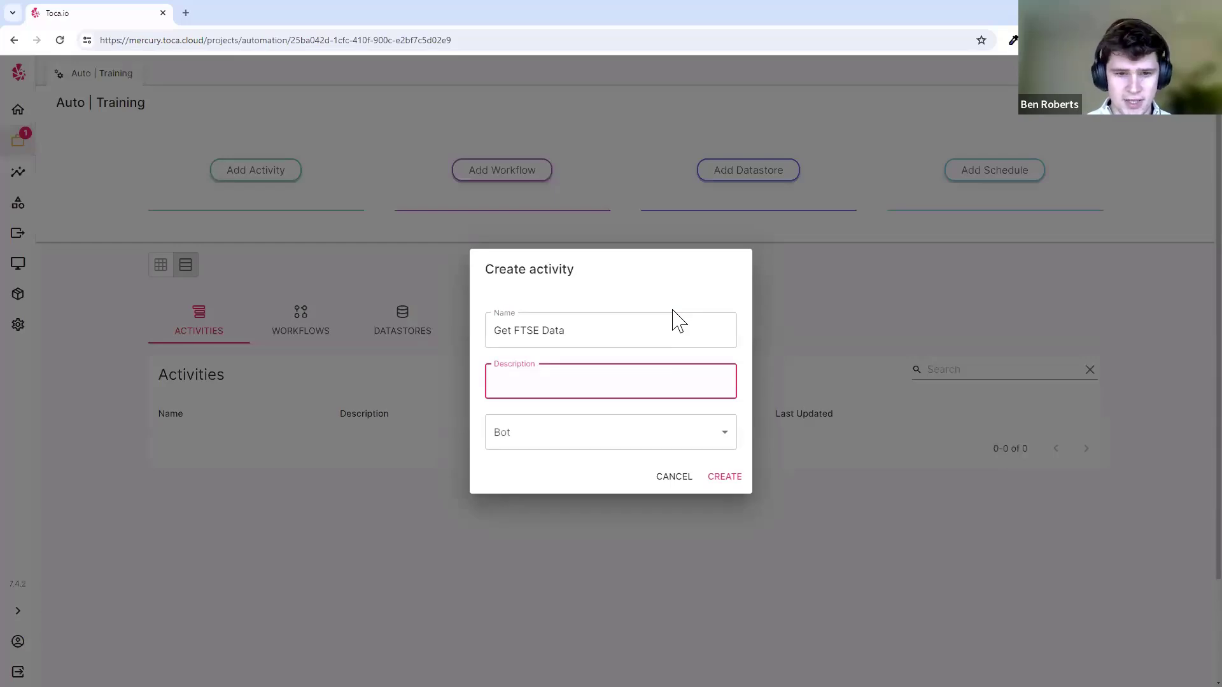
left_click(659, 440)
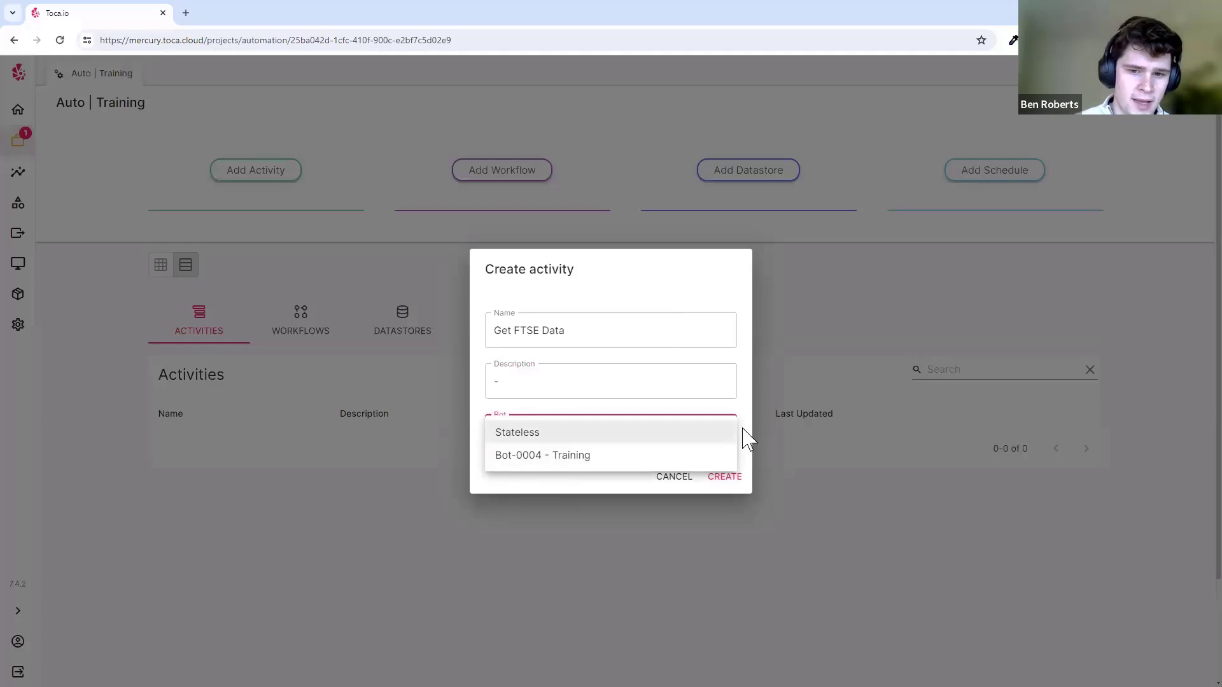
left_click(749, 439)
left_click(725, 436)
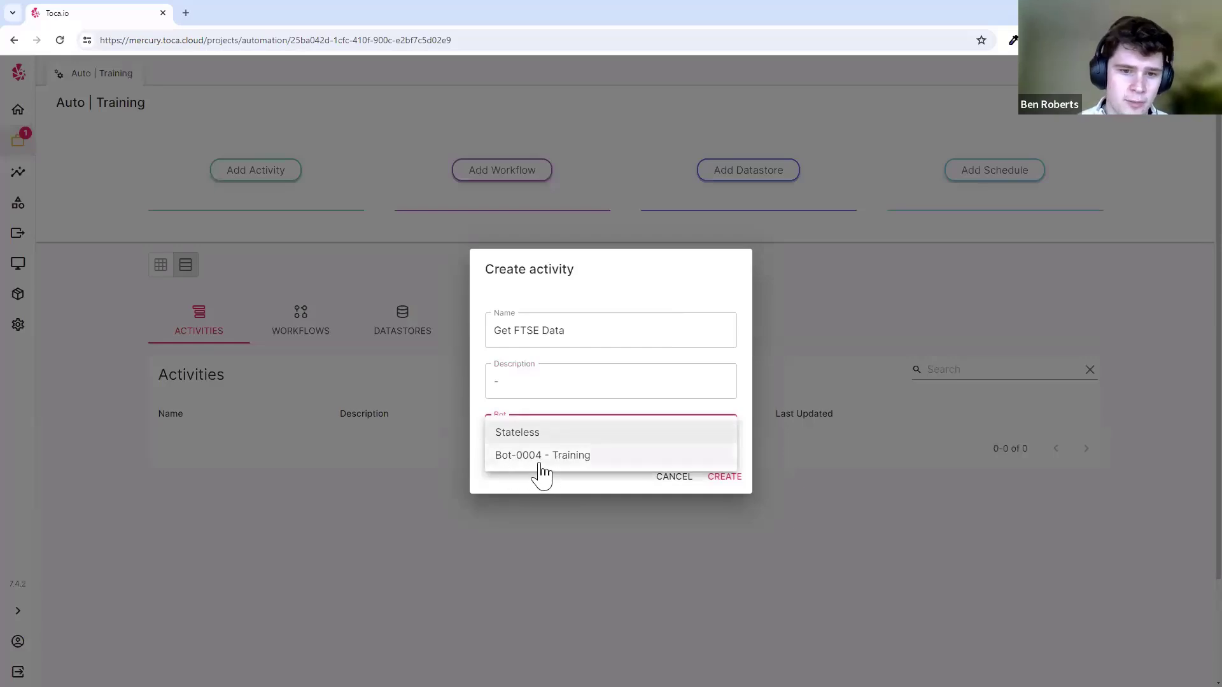
left_click(421, 441)
left_click(422, 444)
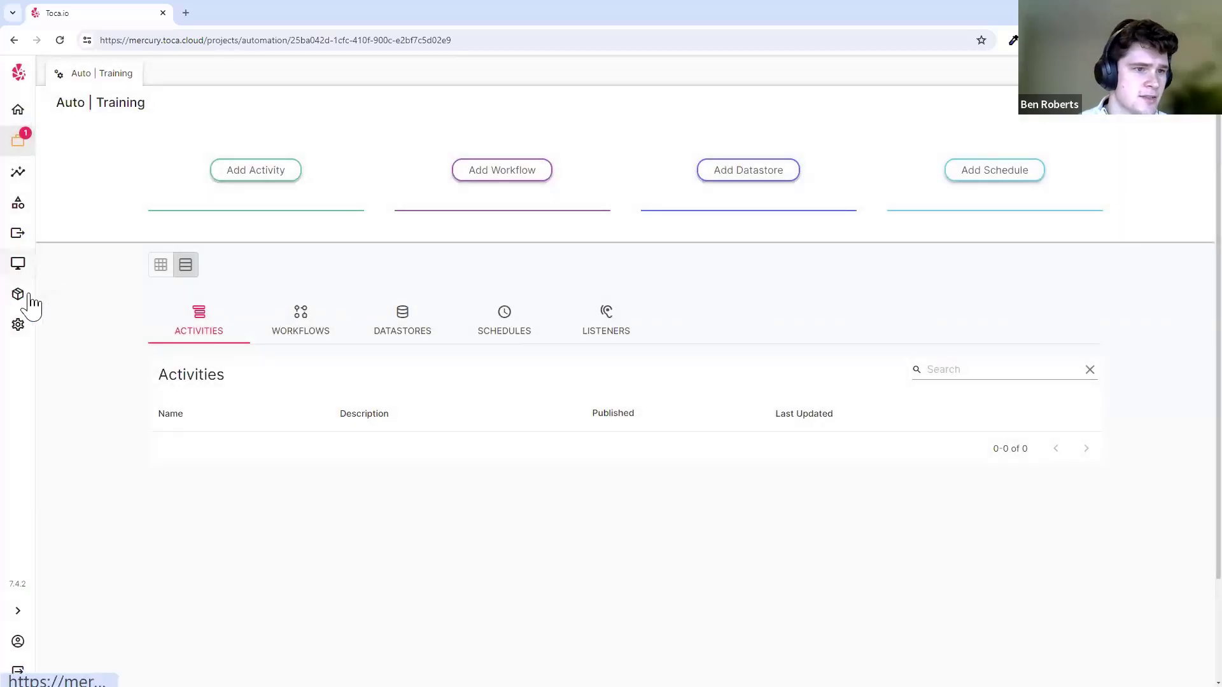
- View Bot-0004 - Training's live desktop, briefly taking mouse control and opening its application menu
left_click(17, 265)
left_click(178, 235)
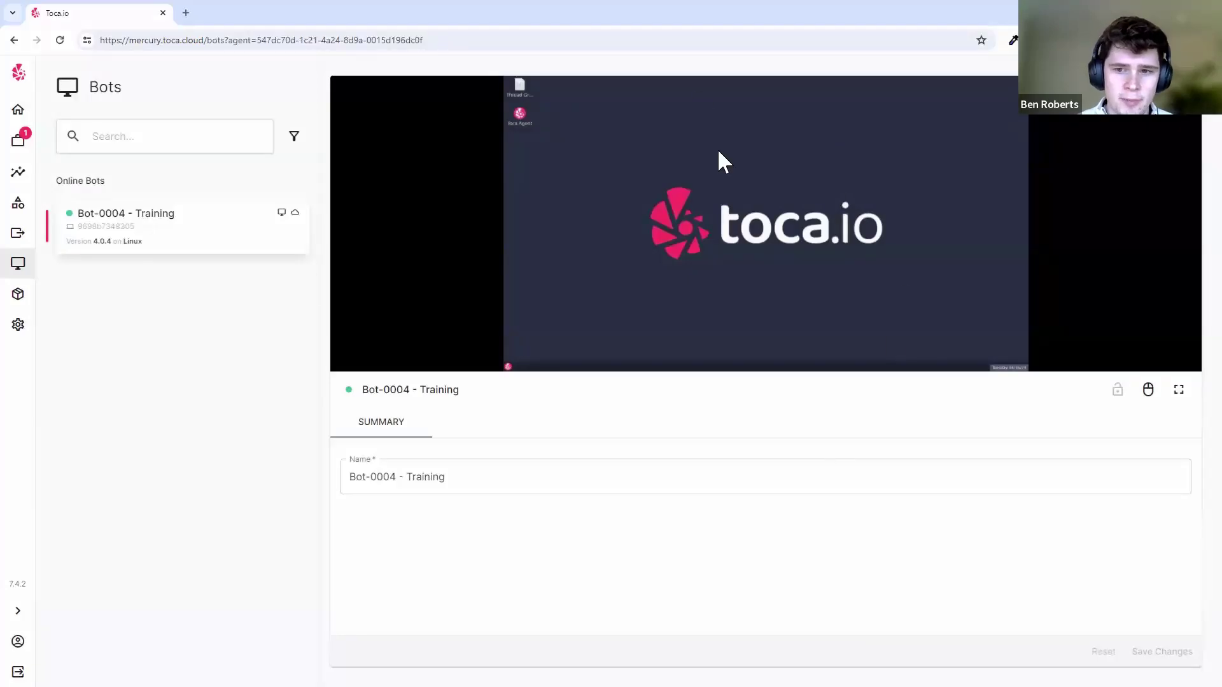
left_click(1147, 389)
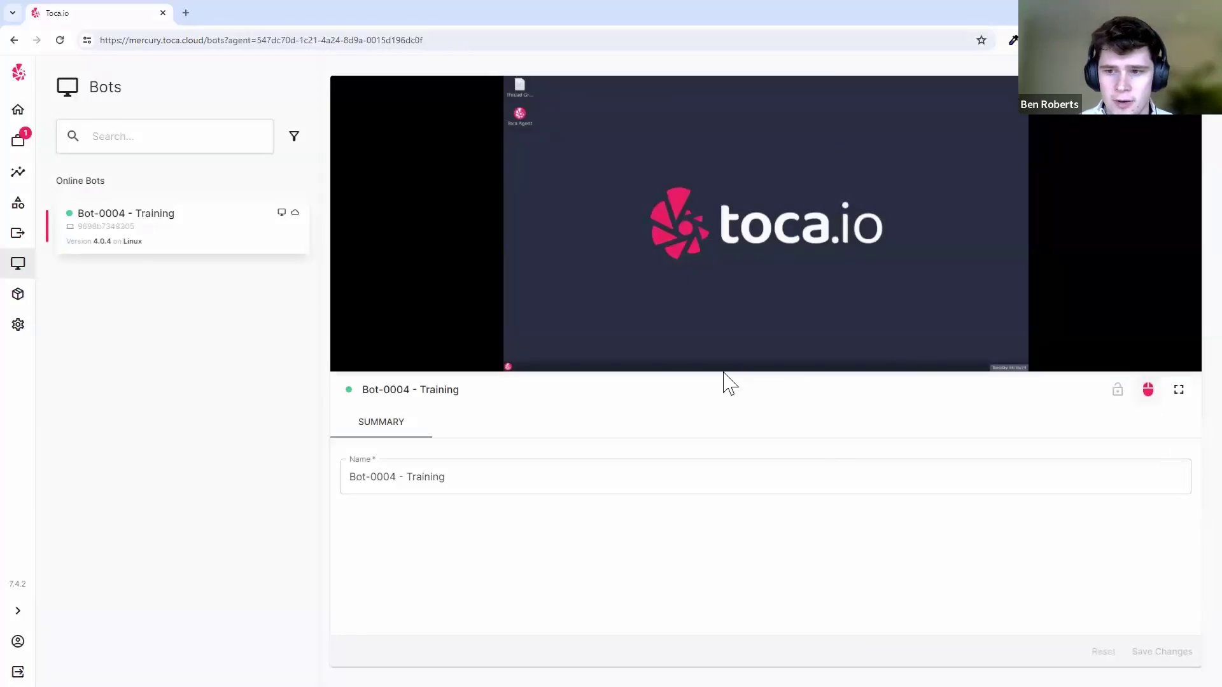
left_click(508, 367)
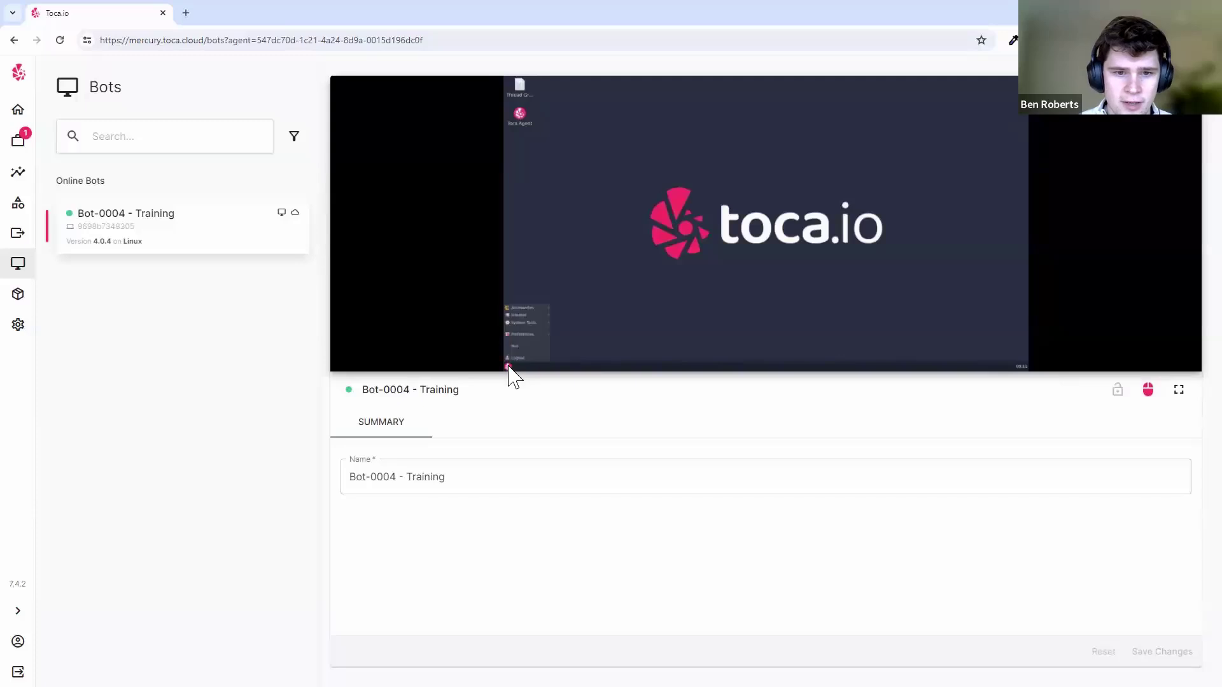
mouse_move(538, 322)
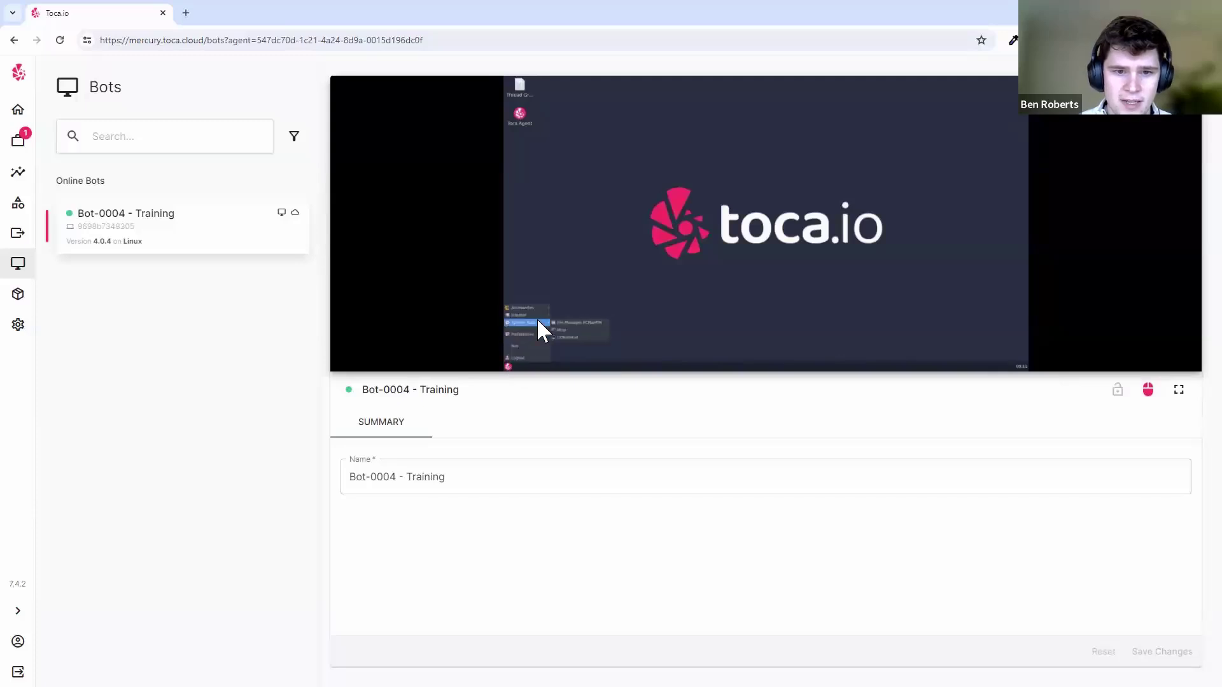
left_click(654, 297)
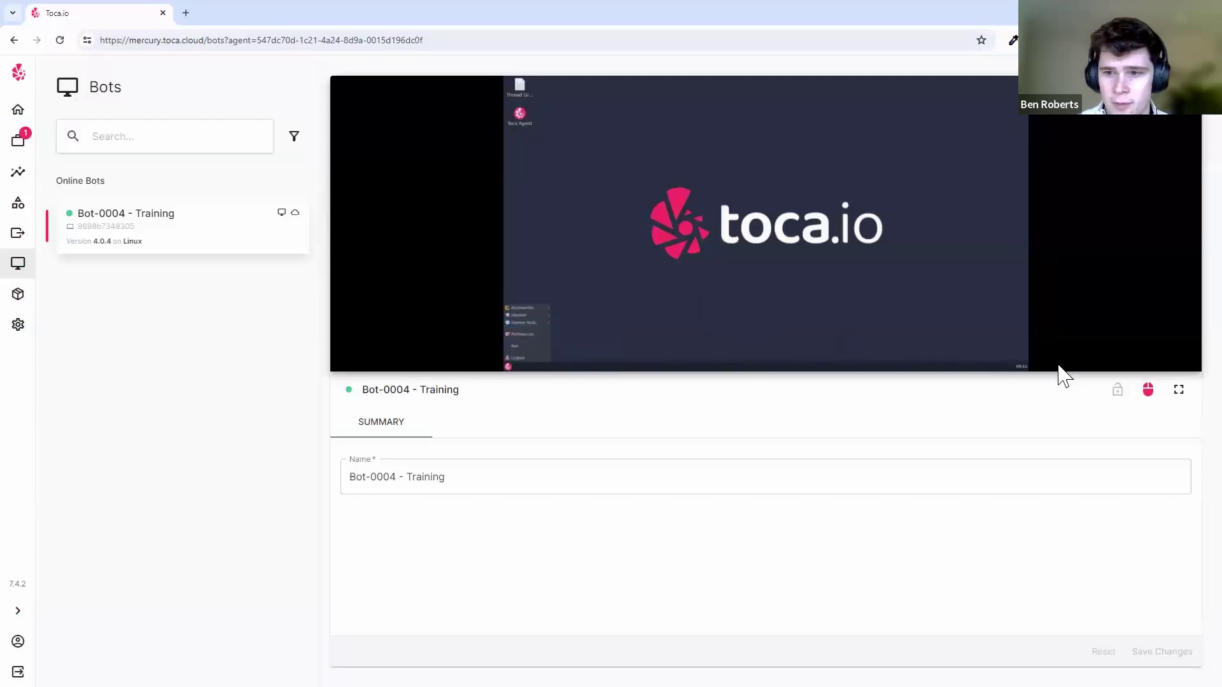
left_click(1146, 391)
- Check the bot's file and clipboard options, then go to the Admin settings area
left_click(1184, 93)
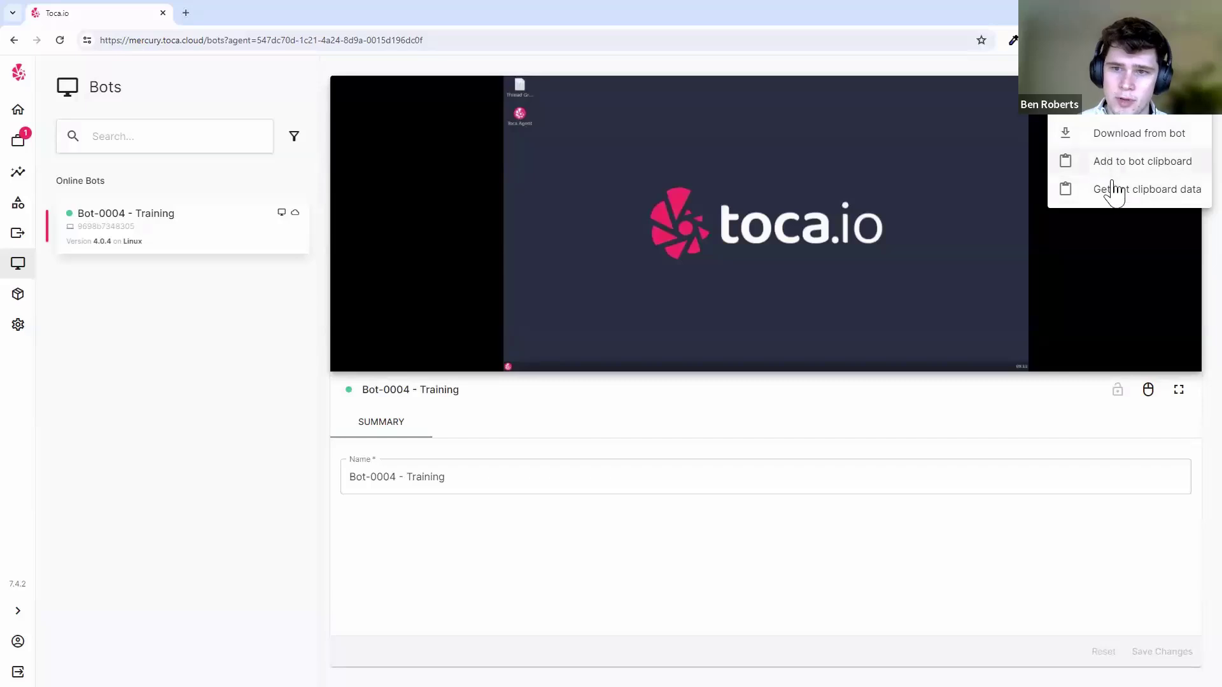
left_click(1126, 227)
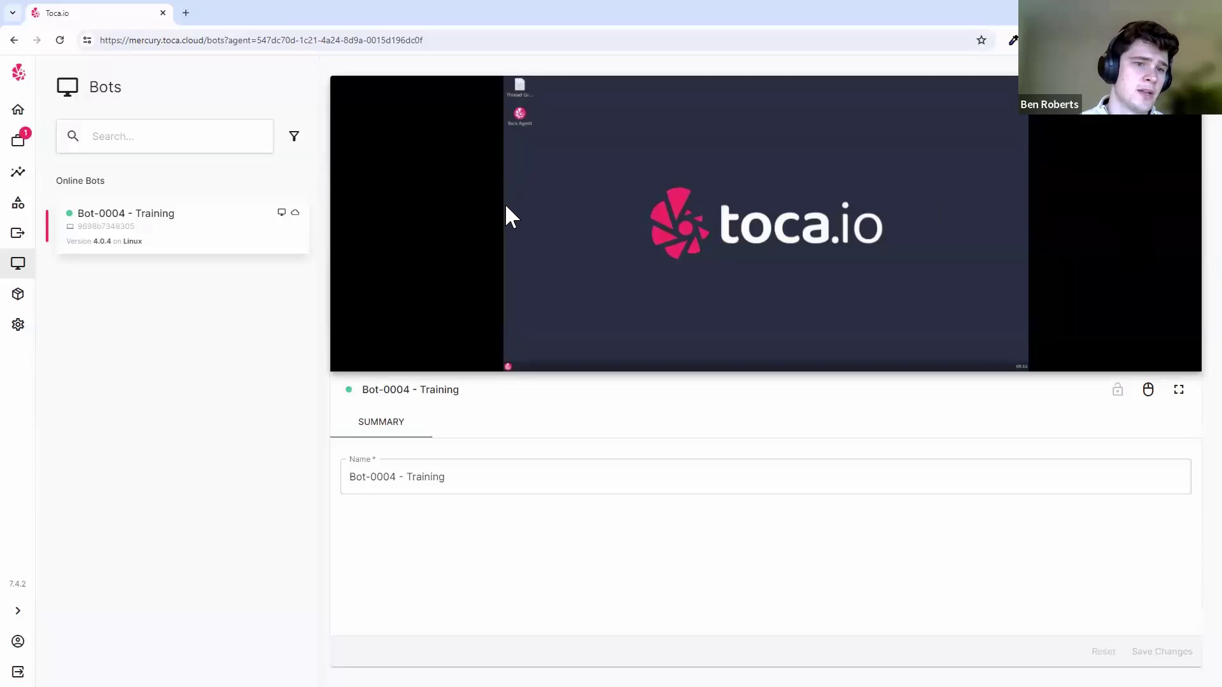
left_click(19, 325)
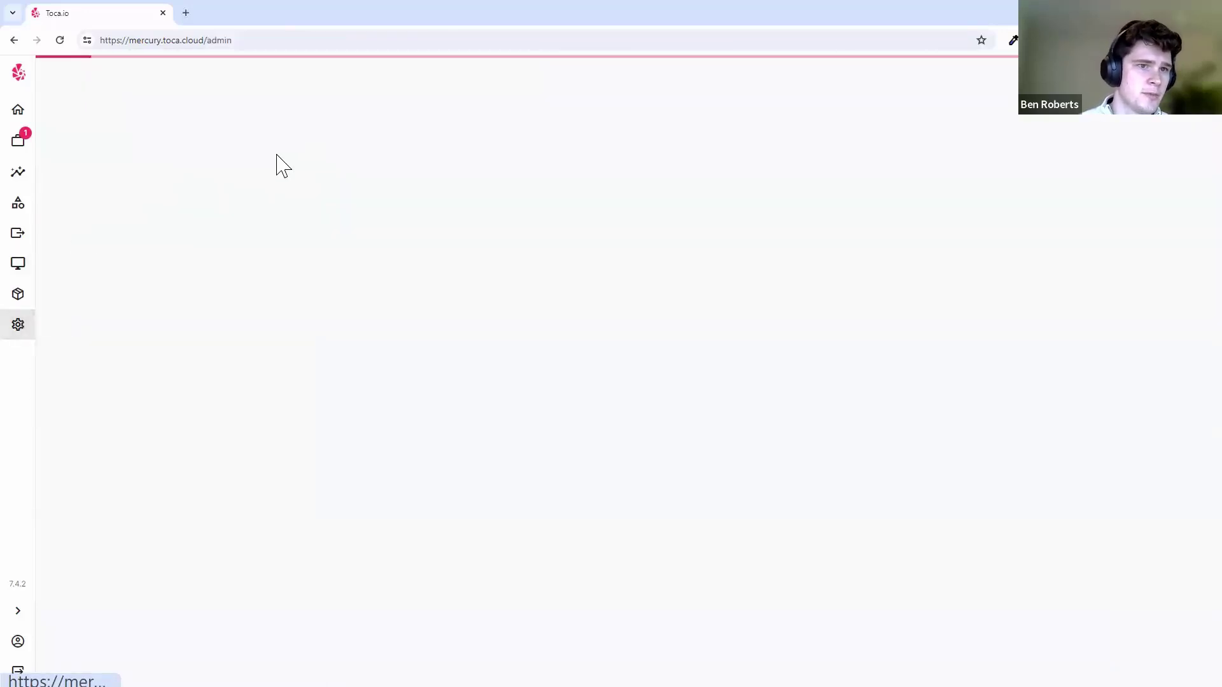
- Reload Admin and scroll through the full list of bots
left_click(60, 40)
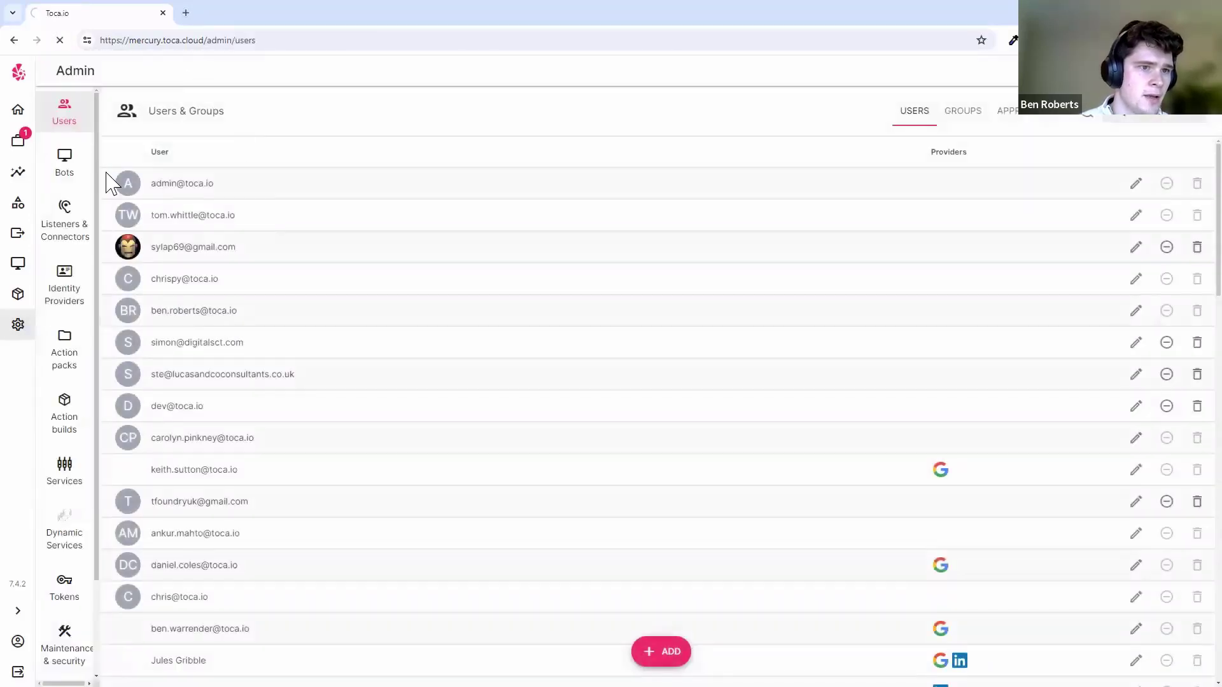
left_click(66, 167)
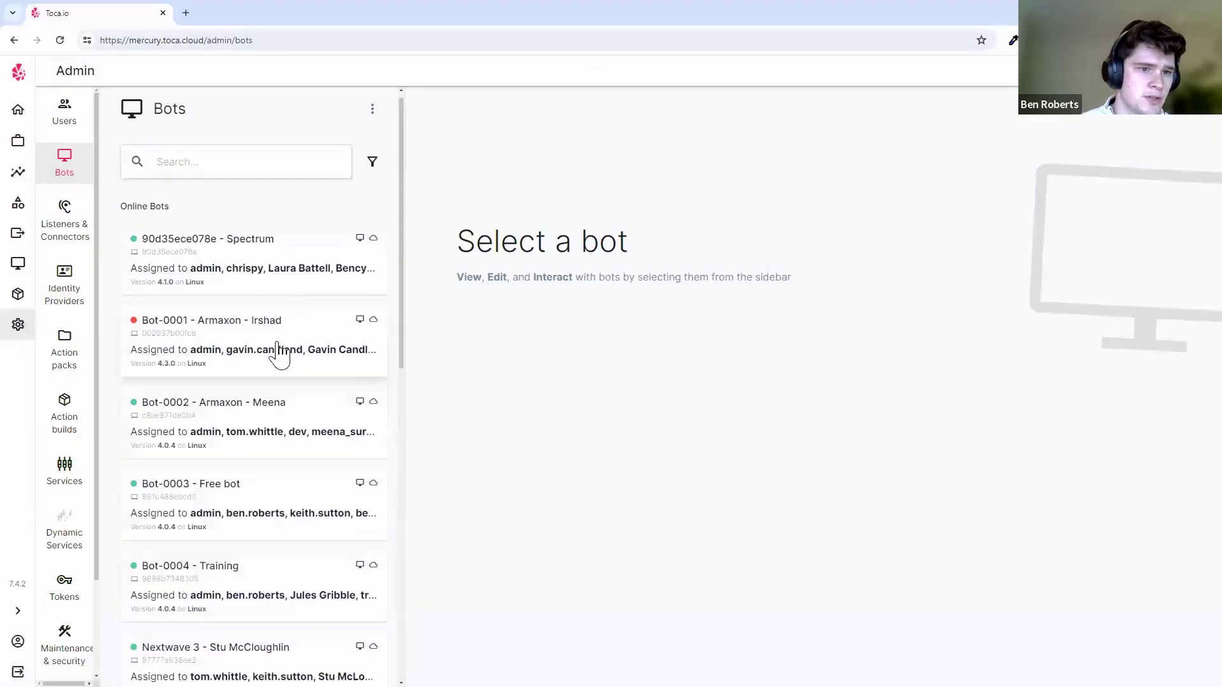
scroll(281, 352, "down", 6)
scroll(280, 352, "up", 6)
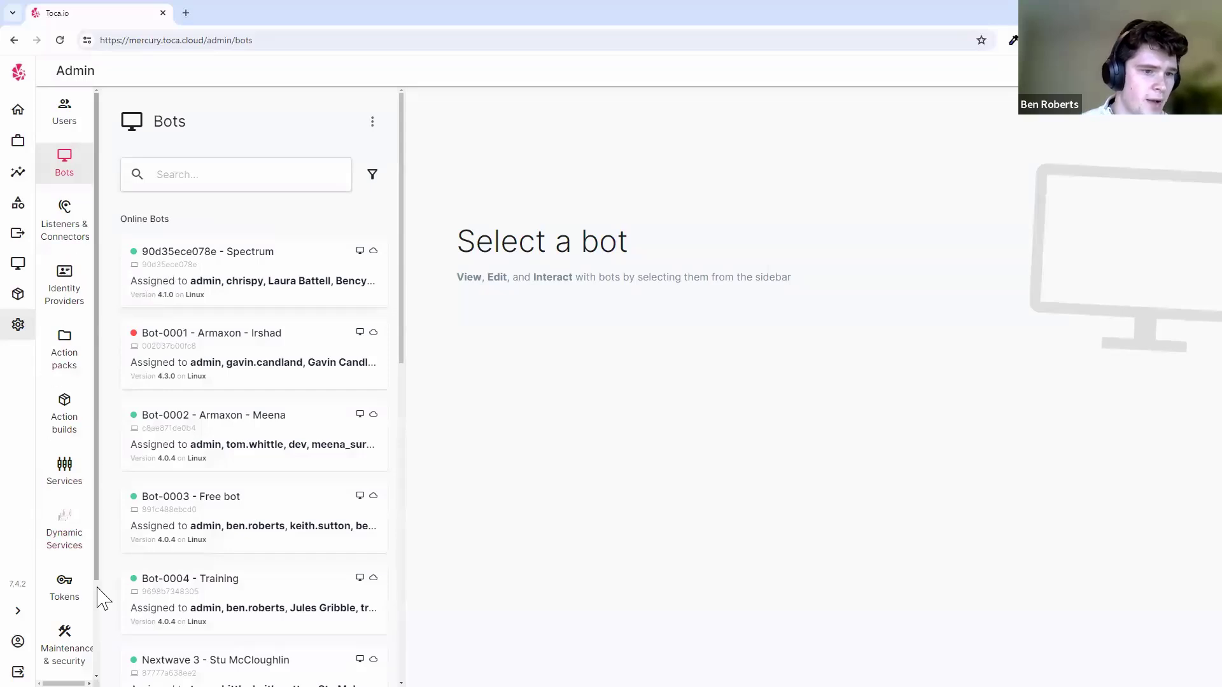
scroll(89, 608, "down", 2)
scroll(82, 573, "up", 2)
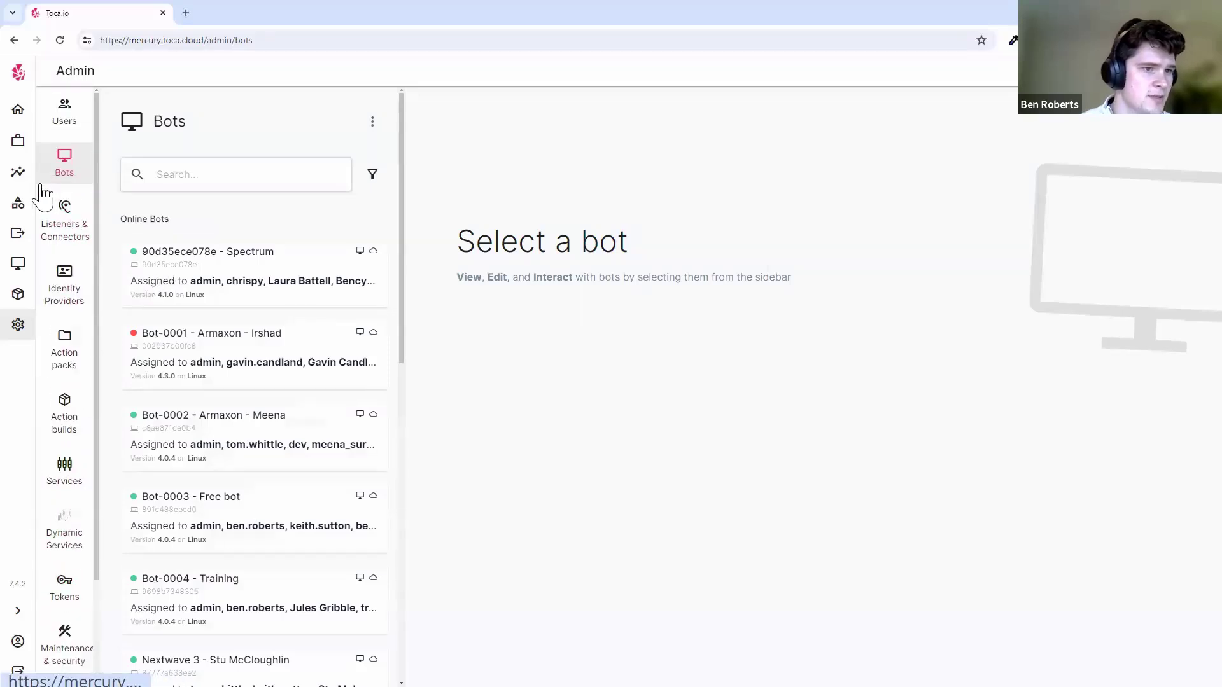
- Visit Projects, Bots and Reports, then start a new activity in Auto | Training
left_click(18, 141)
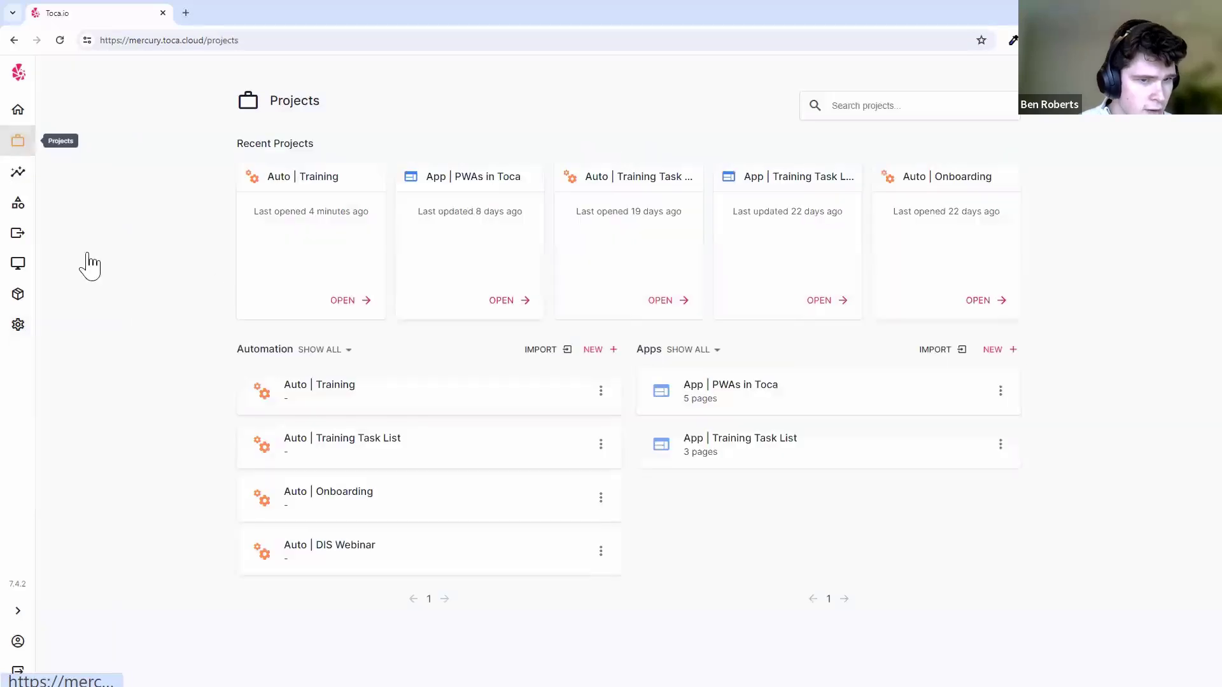
left_click(322, 393)
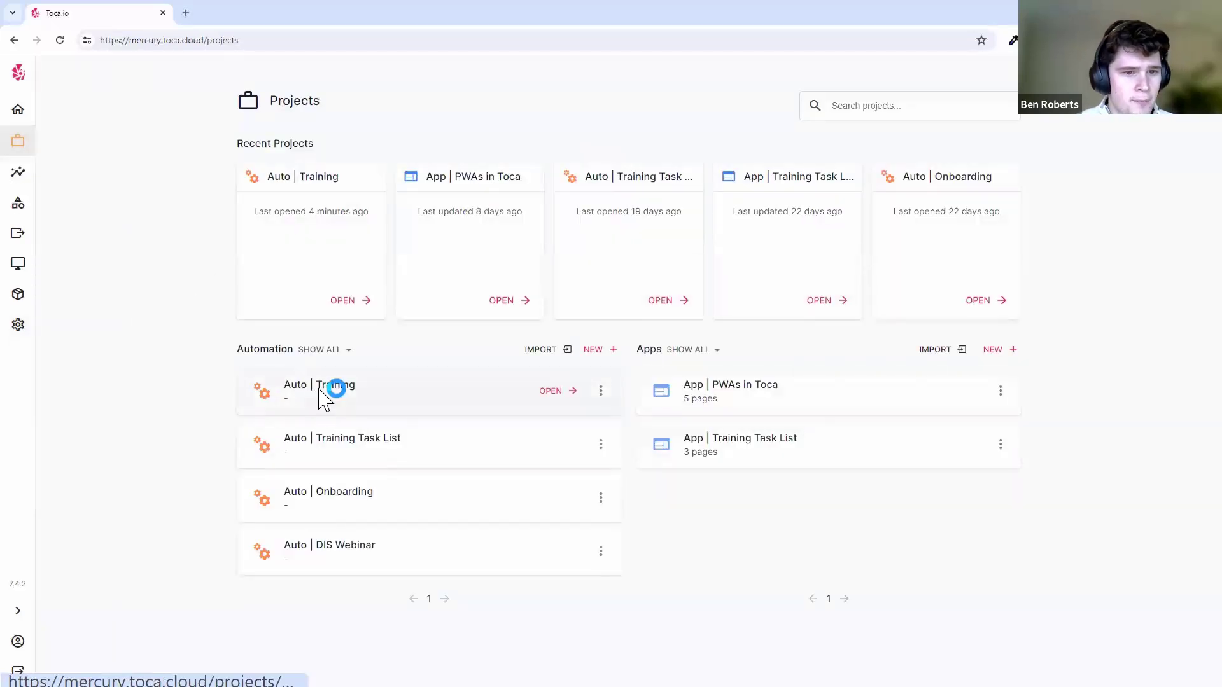
left_click(18, 263)
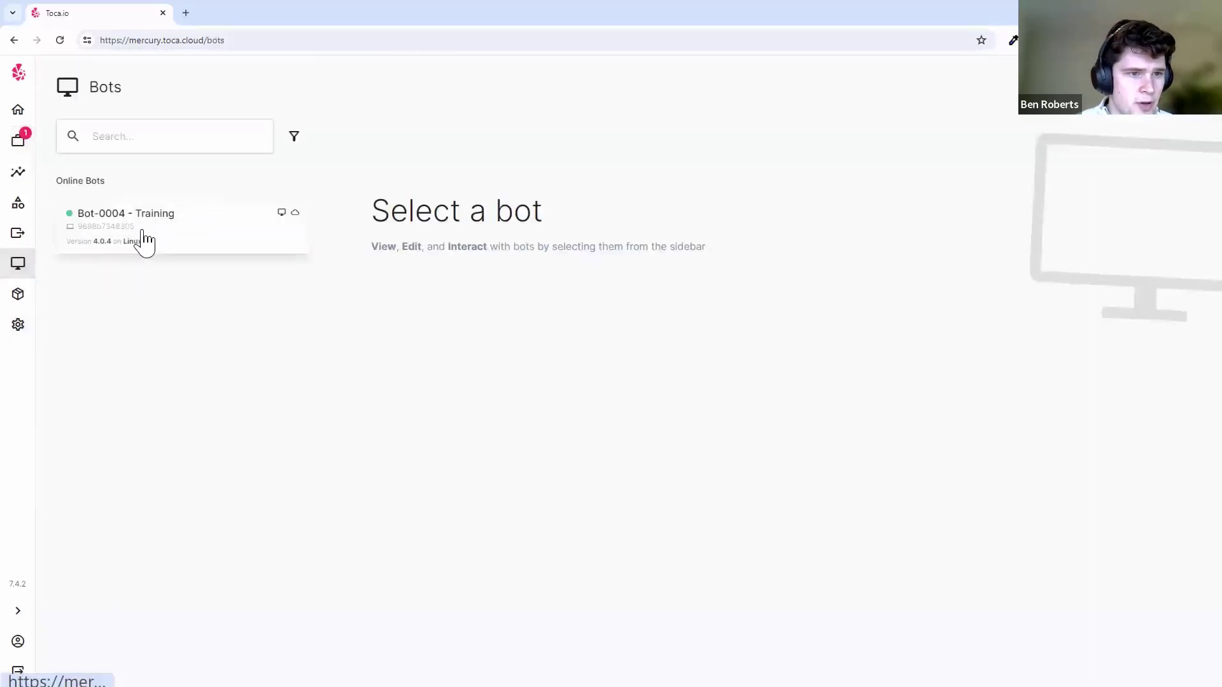
left_click(86, 211)
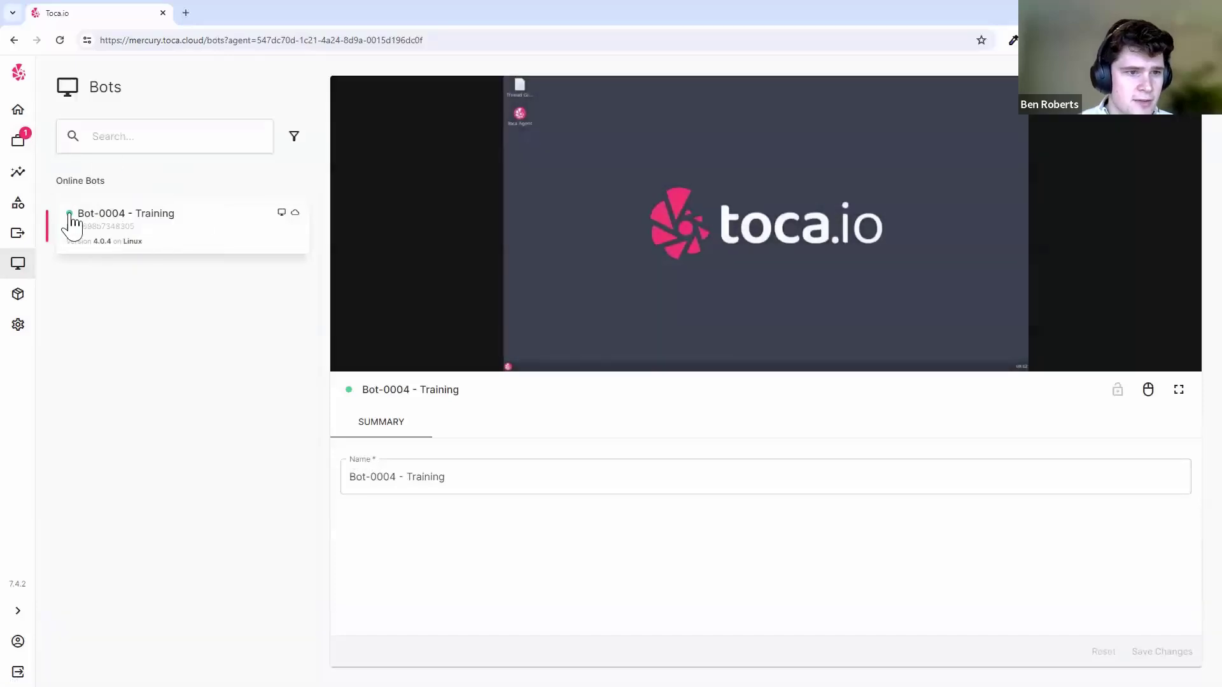
left_click(18, 171)
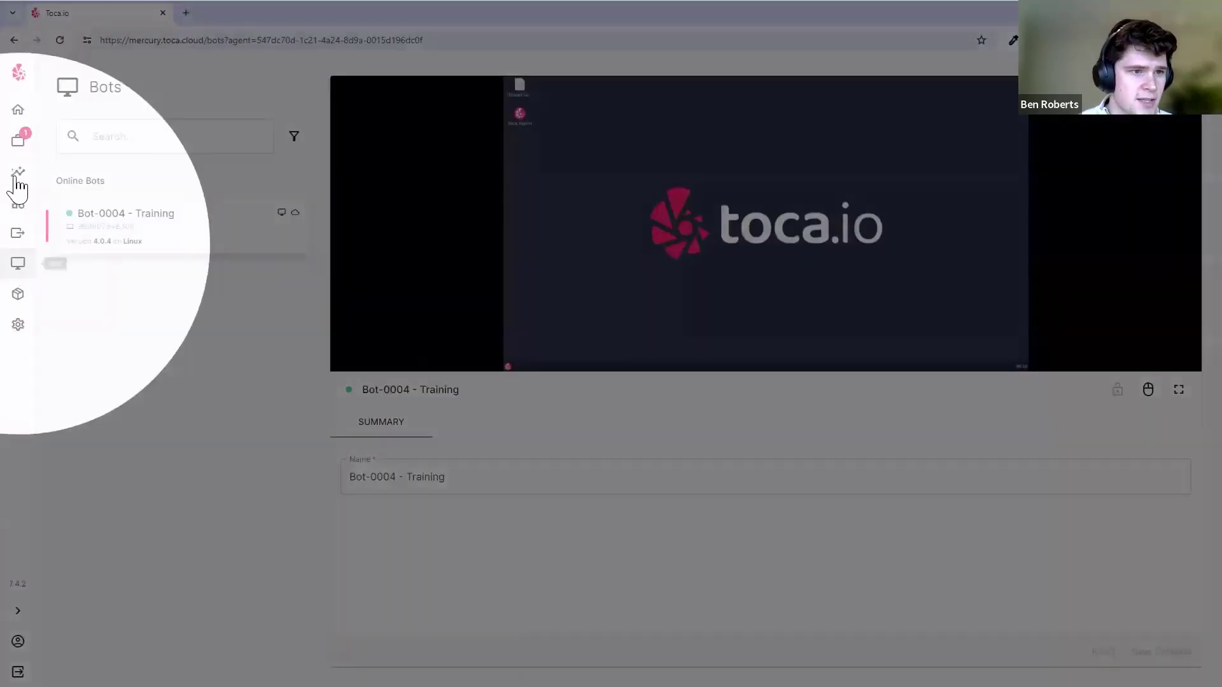
left_click(17, 140)
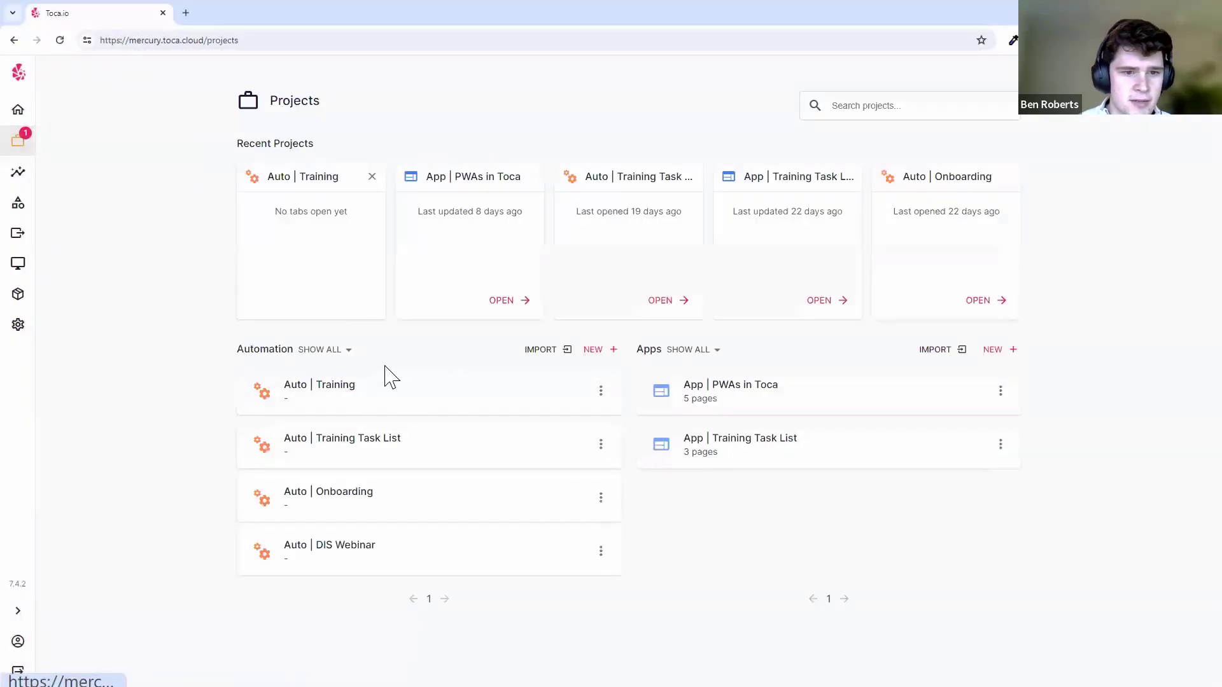
left_click(249, 170)
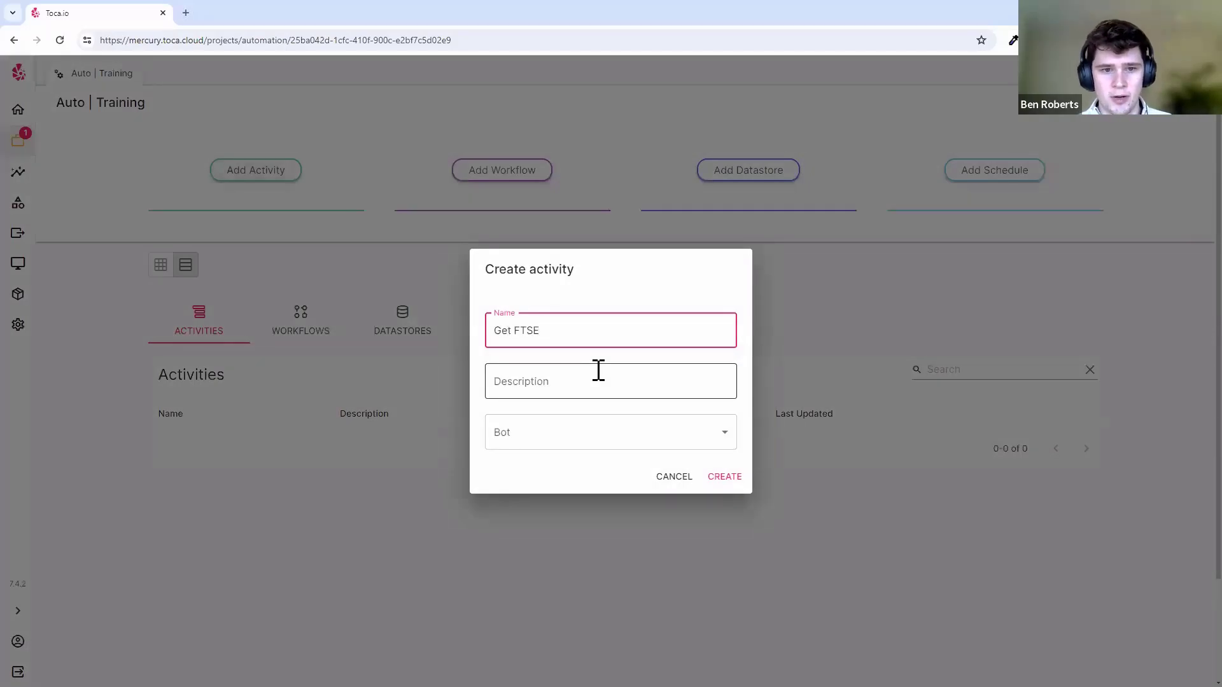
- Give the activity description '-', assign Bot-0004 - Training, and create Get FTSE Data
left_click(598, 370)
type("-")
key("Tab")
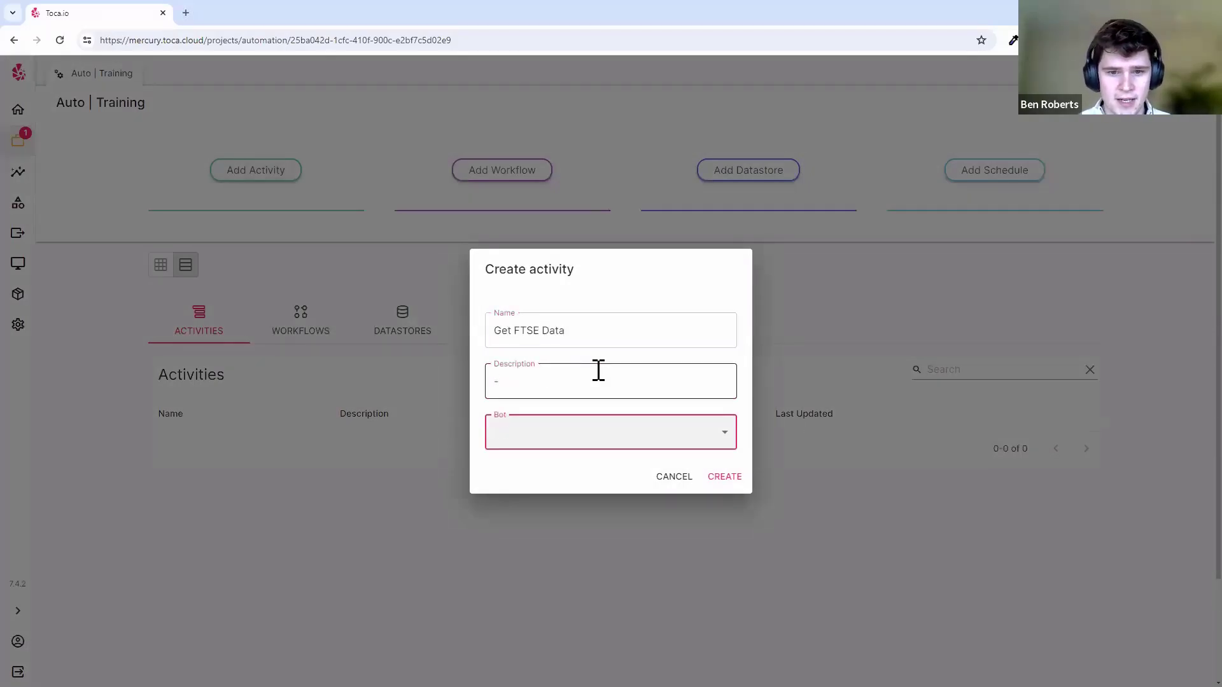
left_click(724, 432)
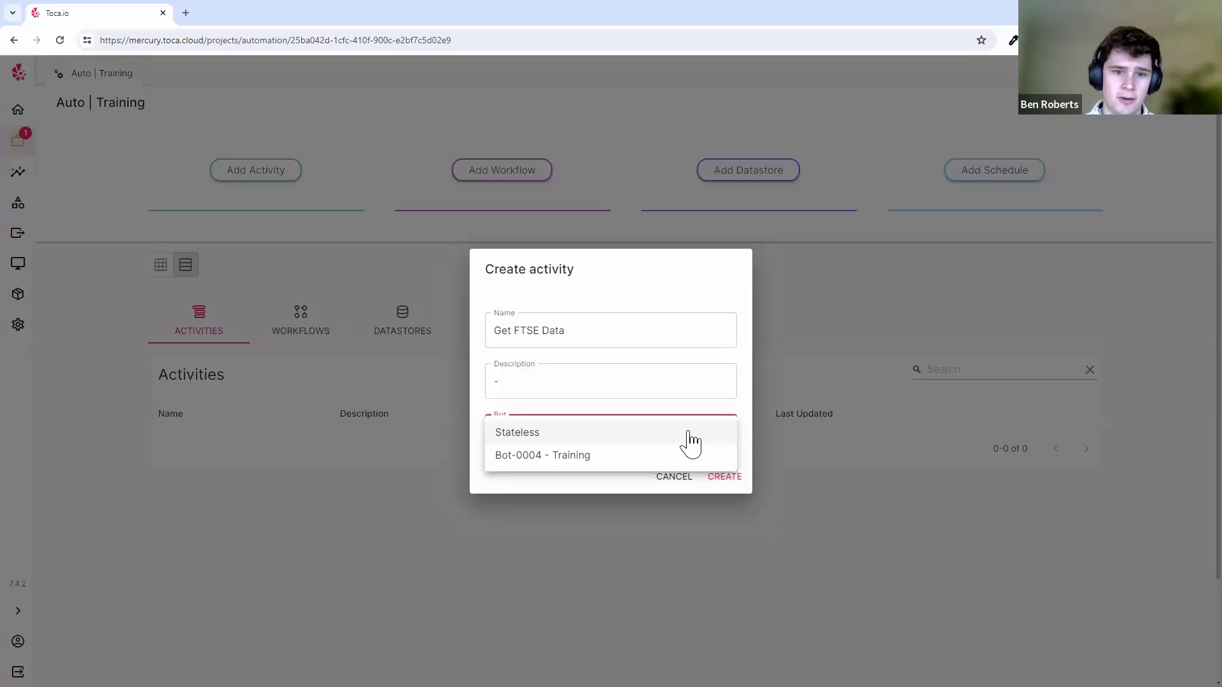
left_click(548, 455)
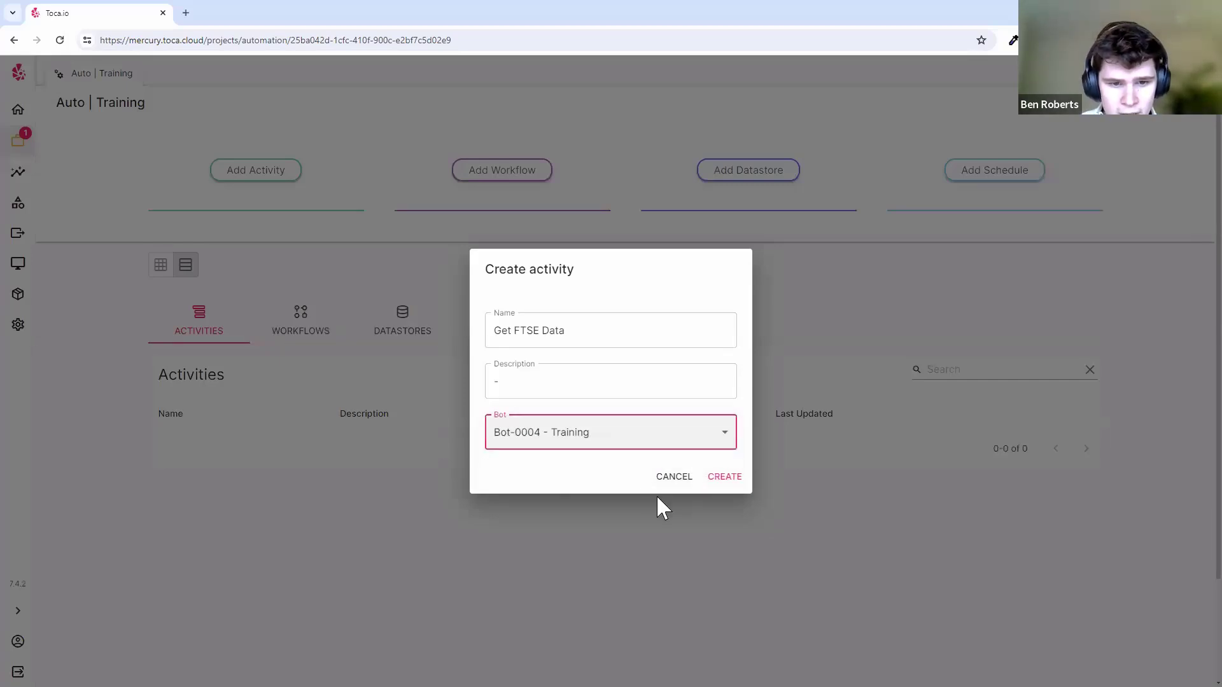
left_click(715, 479)
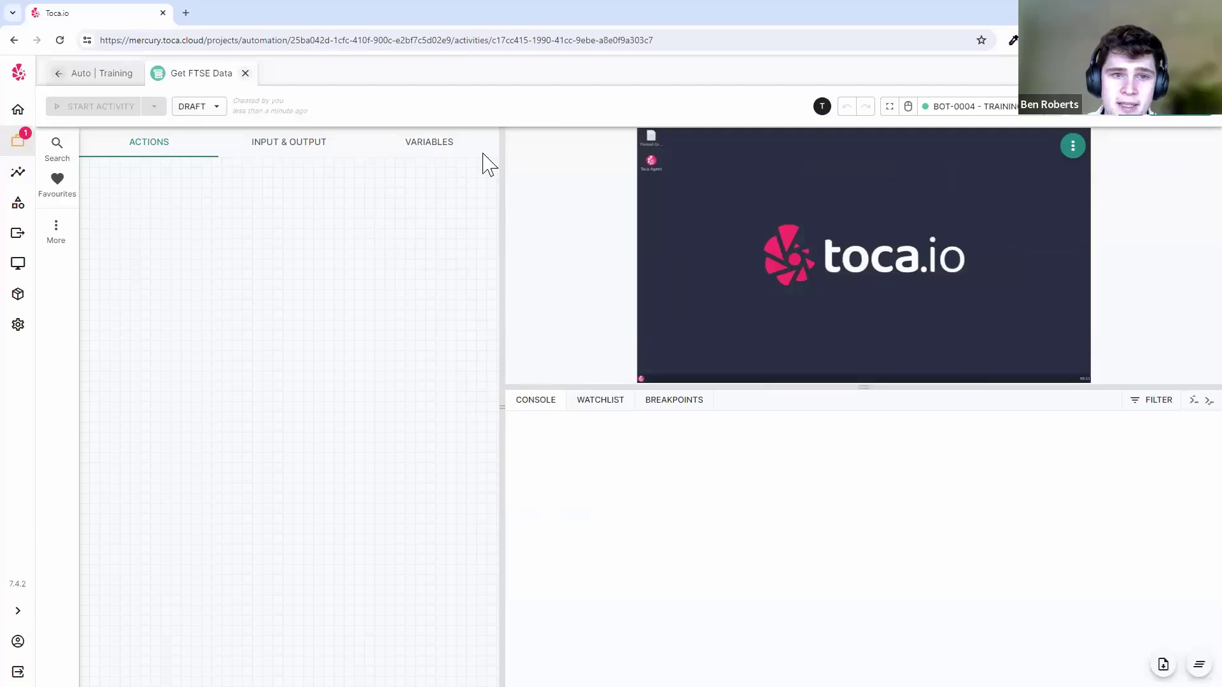
left_click(201, 109)
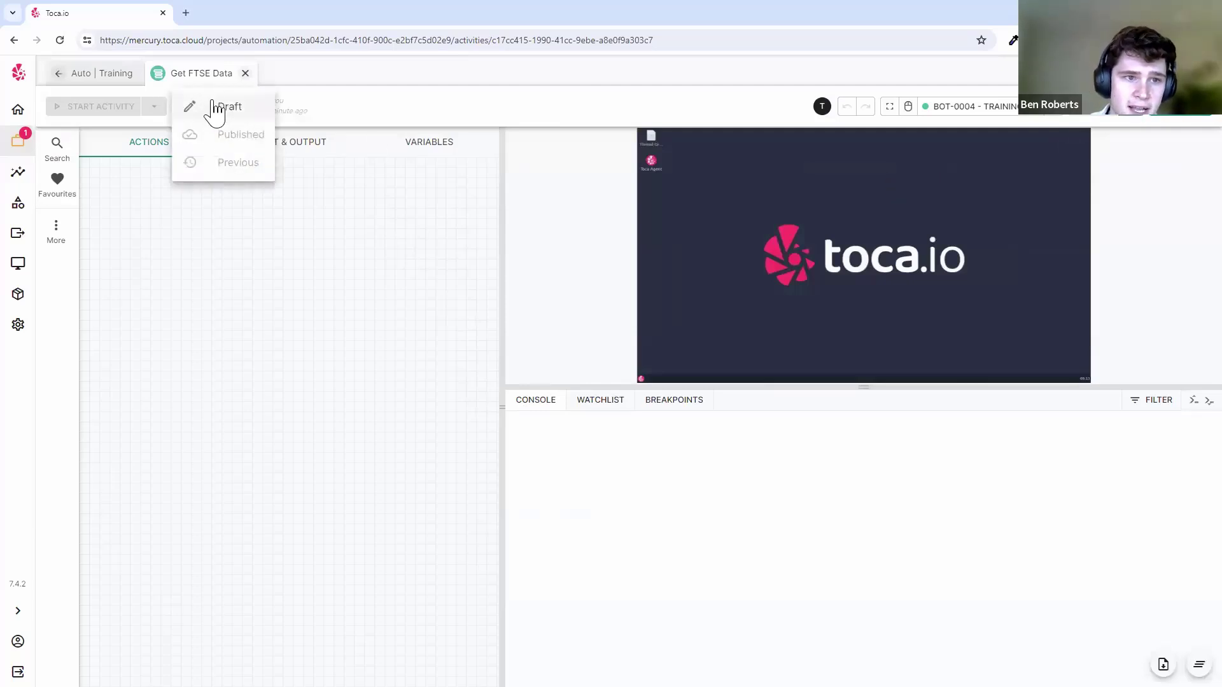
left_click(346, 103)
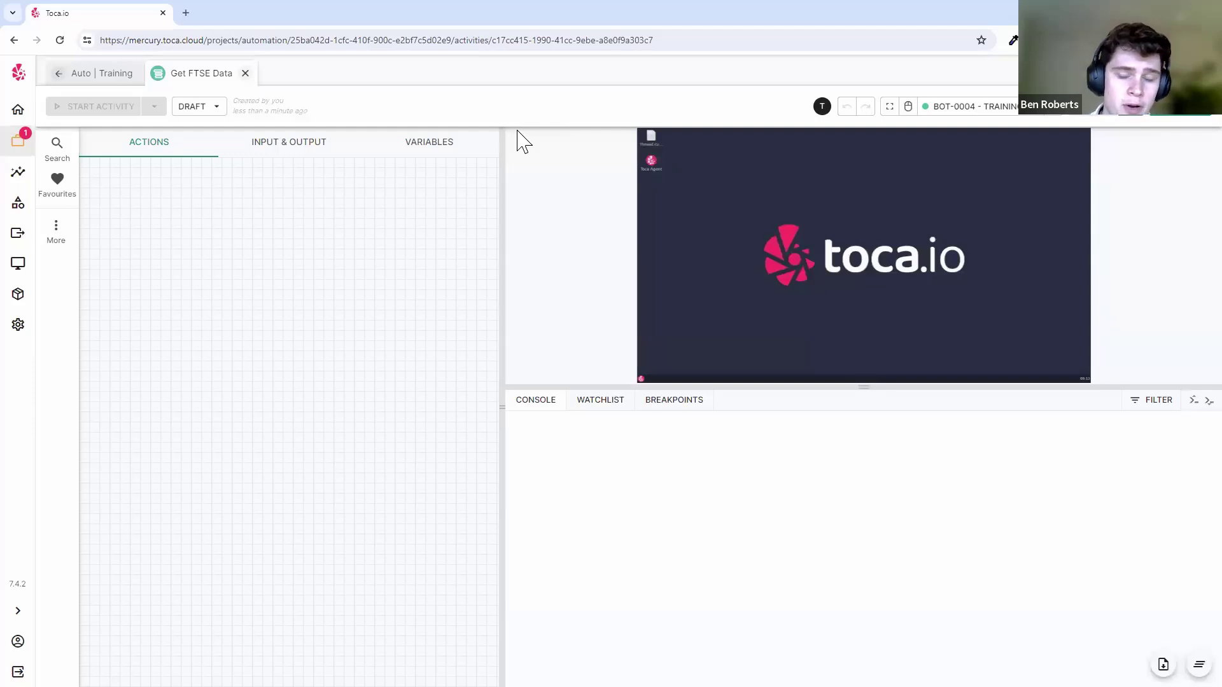
left_click(199, 111)
left_click(380, 202)
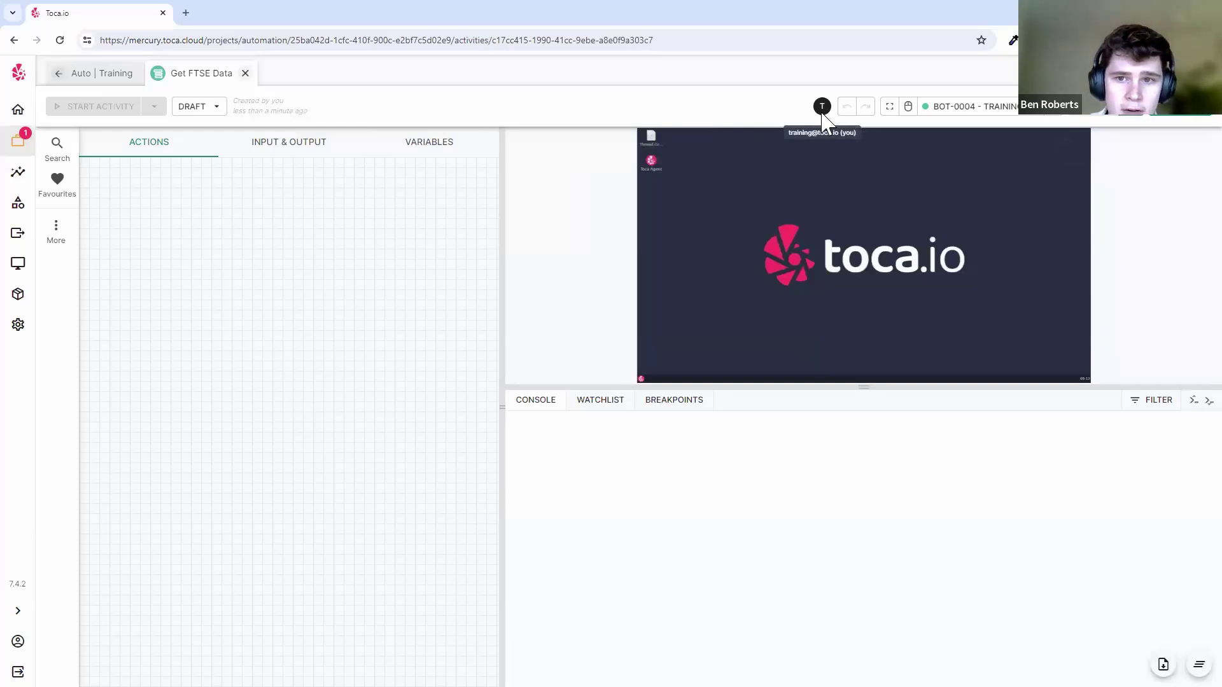
- Copy the Get FTSE Data activity URL and load it in a new browser tab
left_click(471, 41)
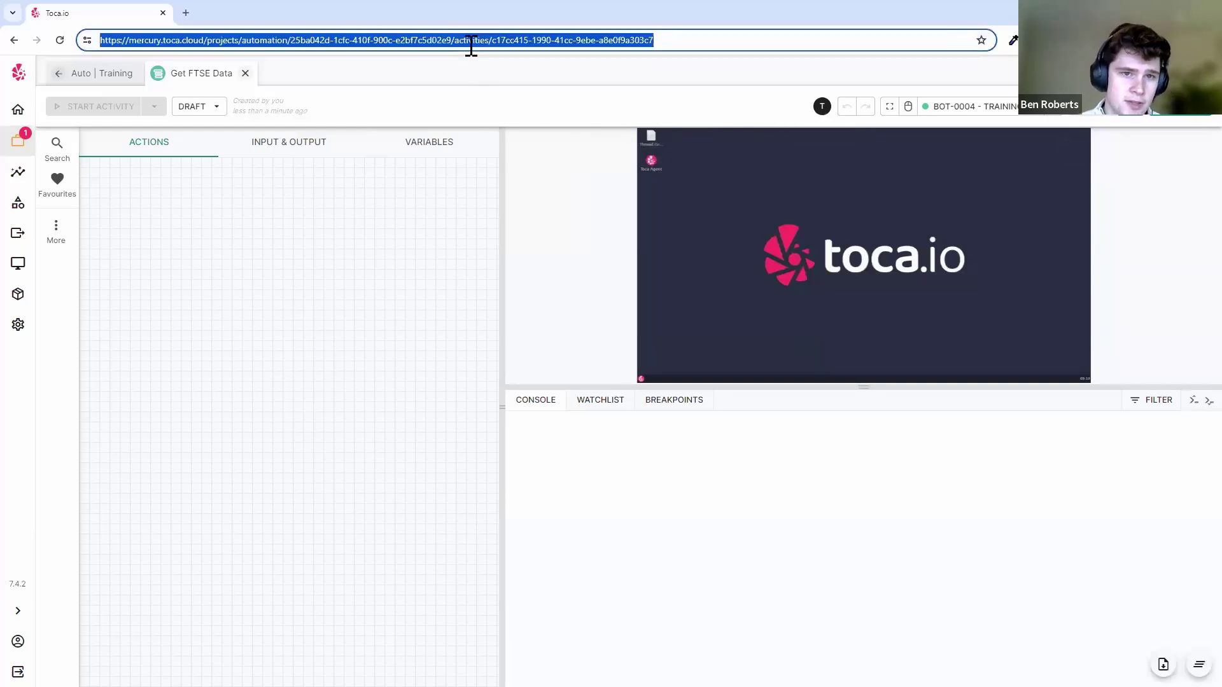
left_click(186, 12)
key("ctrl+v")
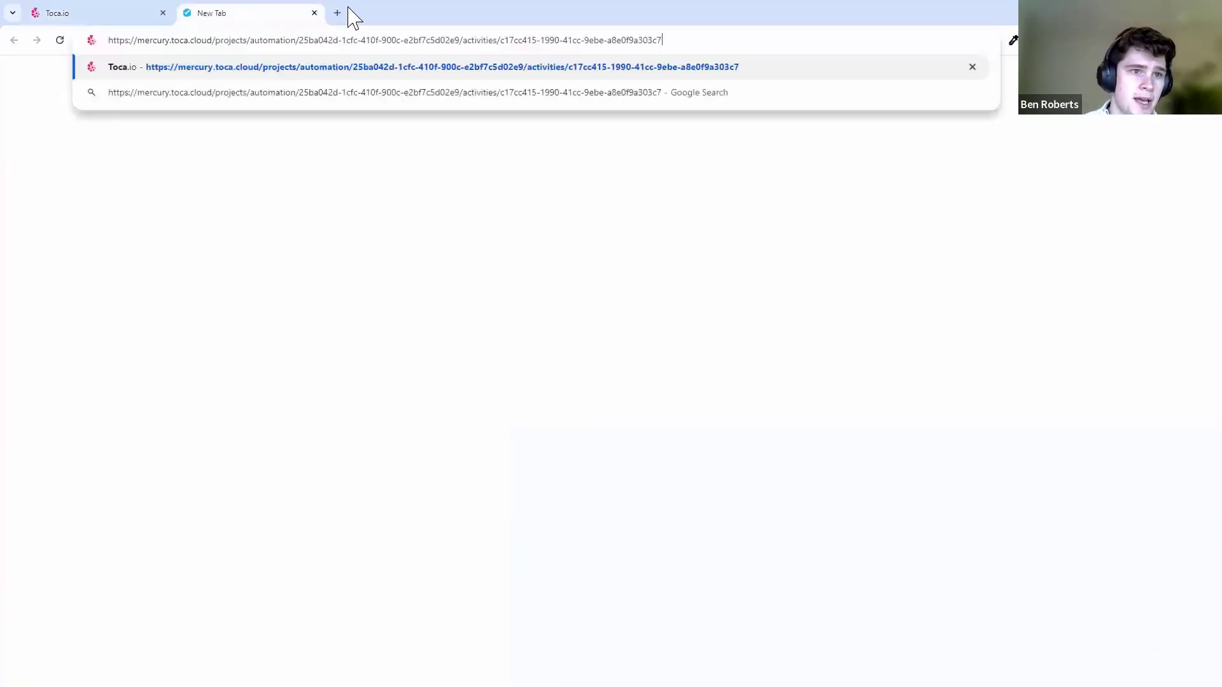
key("Return")
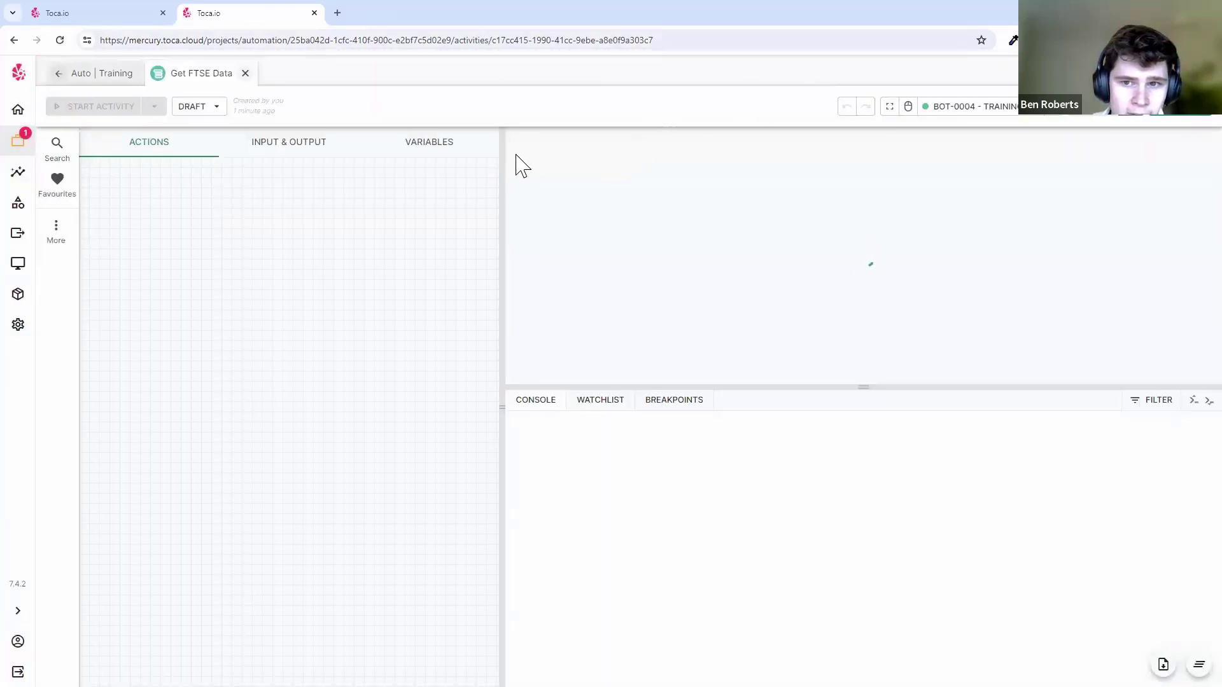
- Switch between the two activity tabs, then bring up the action search in the first
left_click(135, 18)
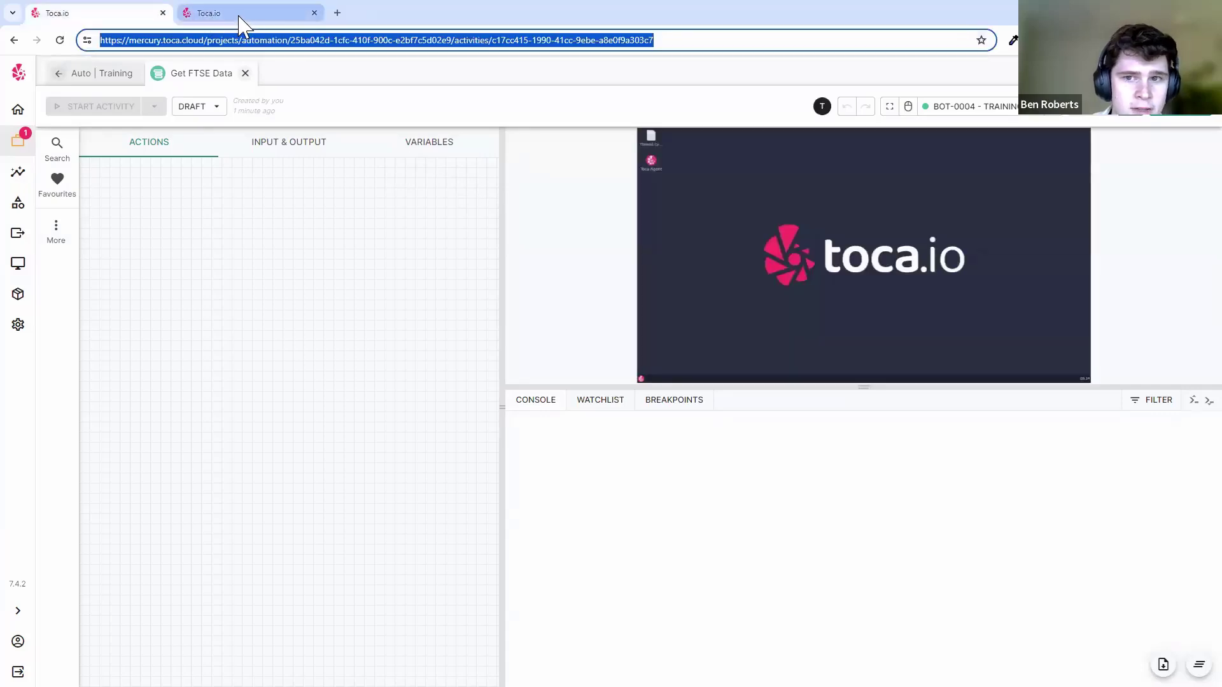
left_click(271, 16)
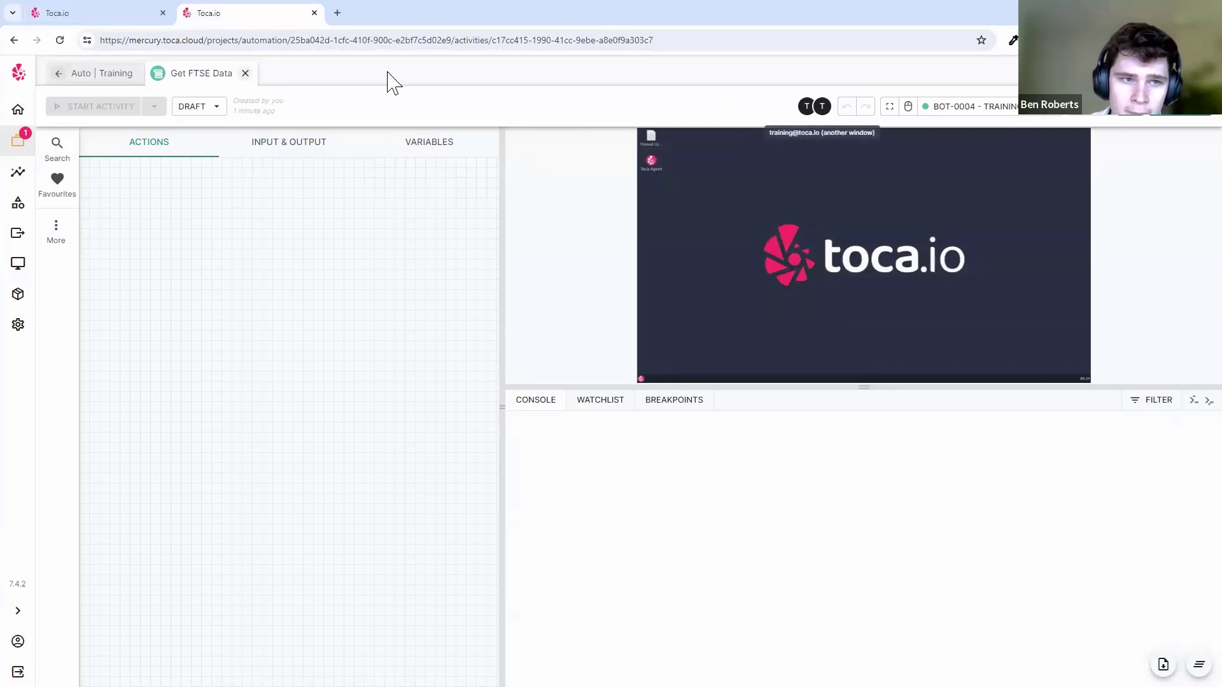
left_click(130, 17)
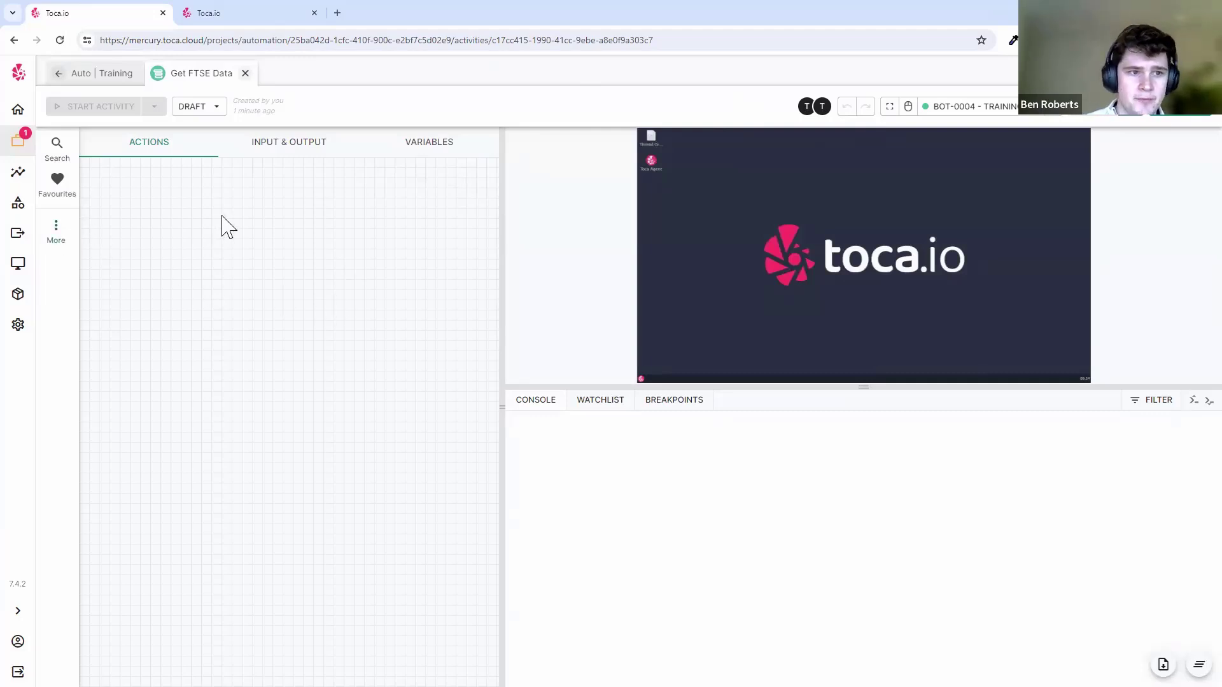
key("ctrl+k")
- Add a Debug Value action with output 'hi' and save it
type("debug")
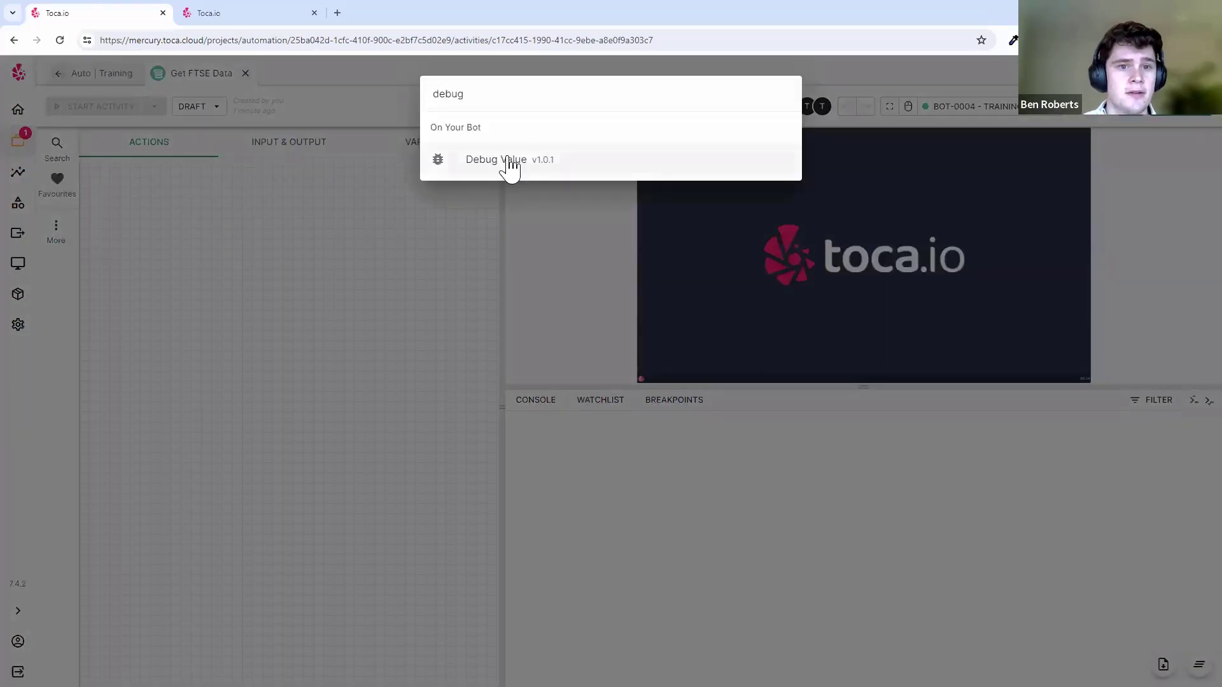
left_click(507, 164)
left_click(171, 253)
type("hi")
key("ctrl+s")
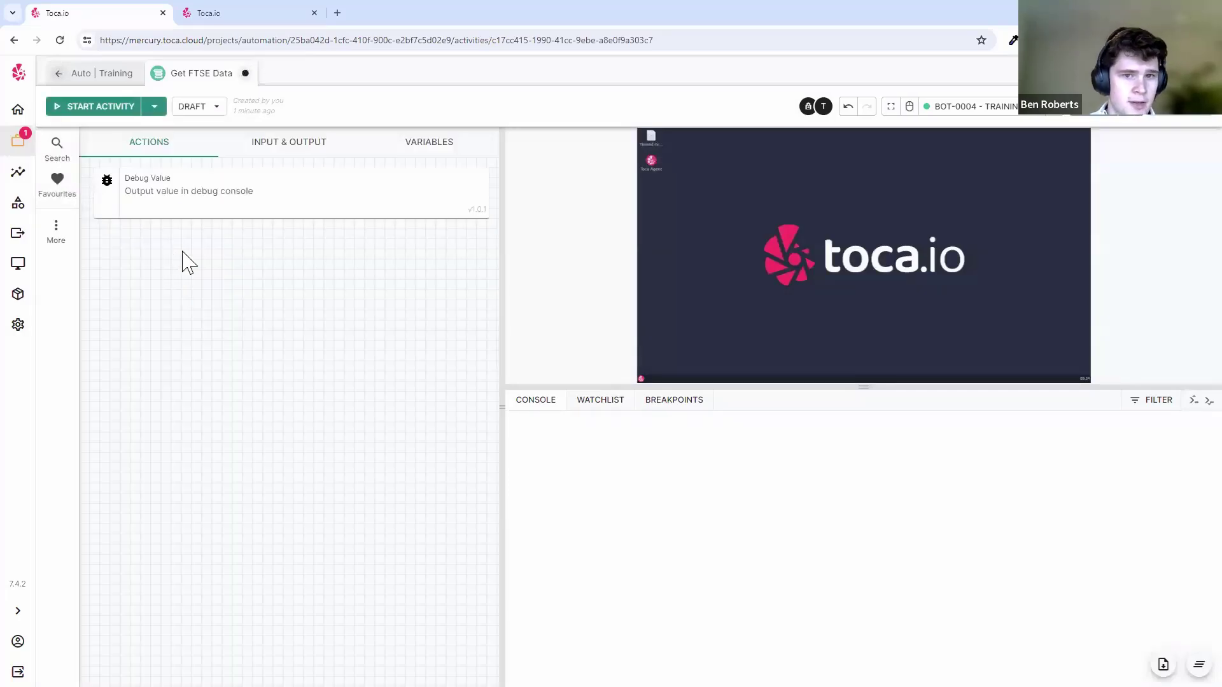
mouse_move(386, 181)
- In the second tab, acknowledge the update notice, duplicate the Debug Value action, and return to the first tab
left_click(241, 14)
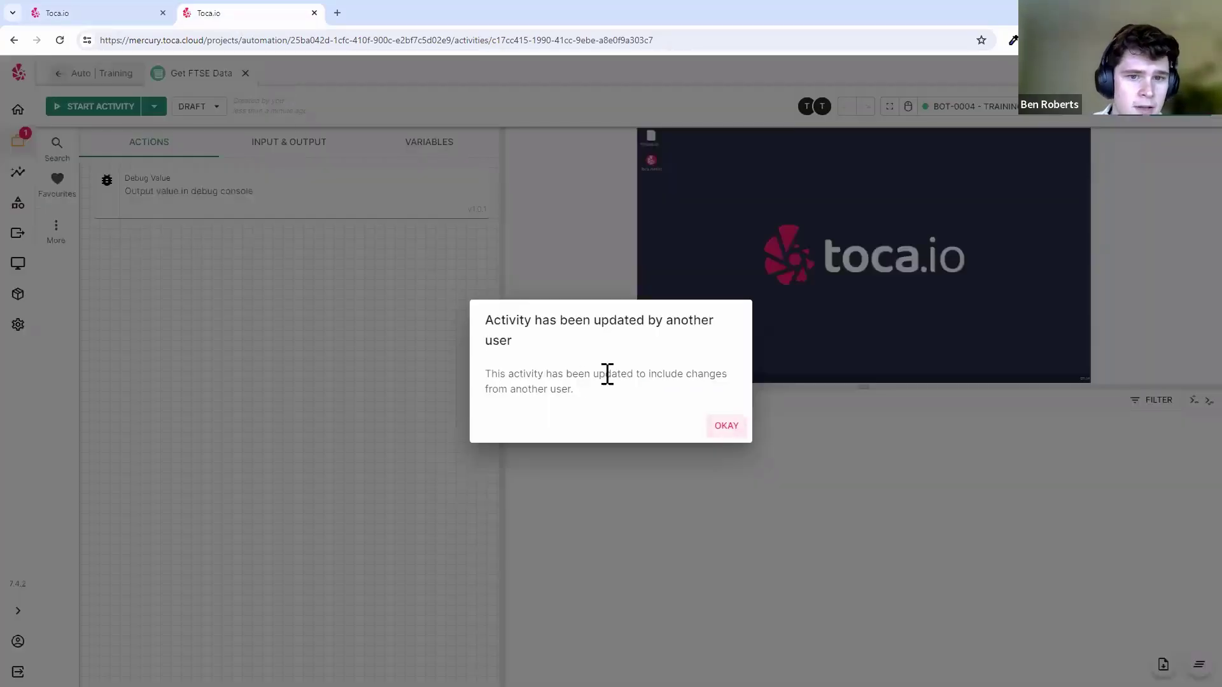
left_click_drag(686, 355, 450, 300)
left_click(687, 361)
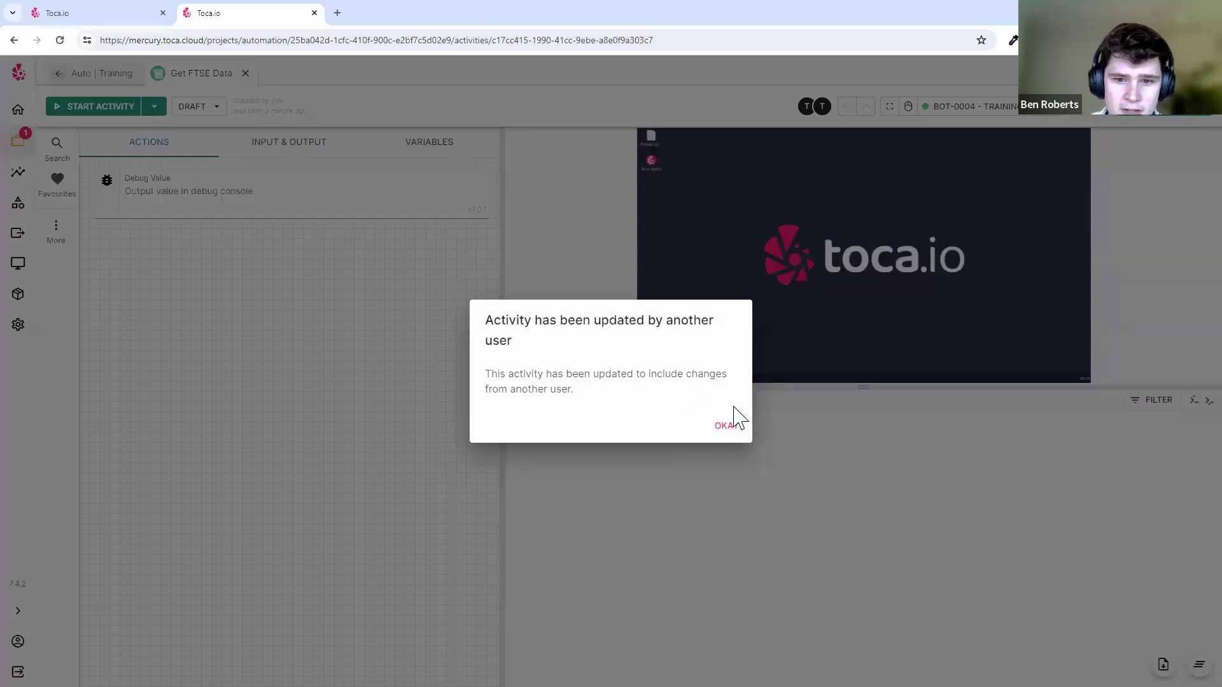
left_click(722, 421)
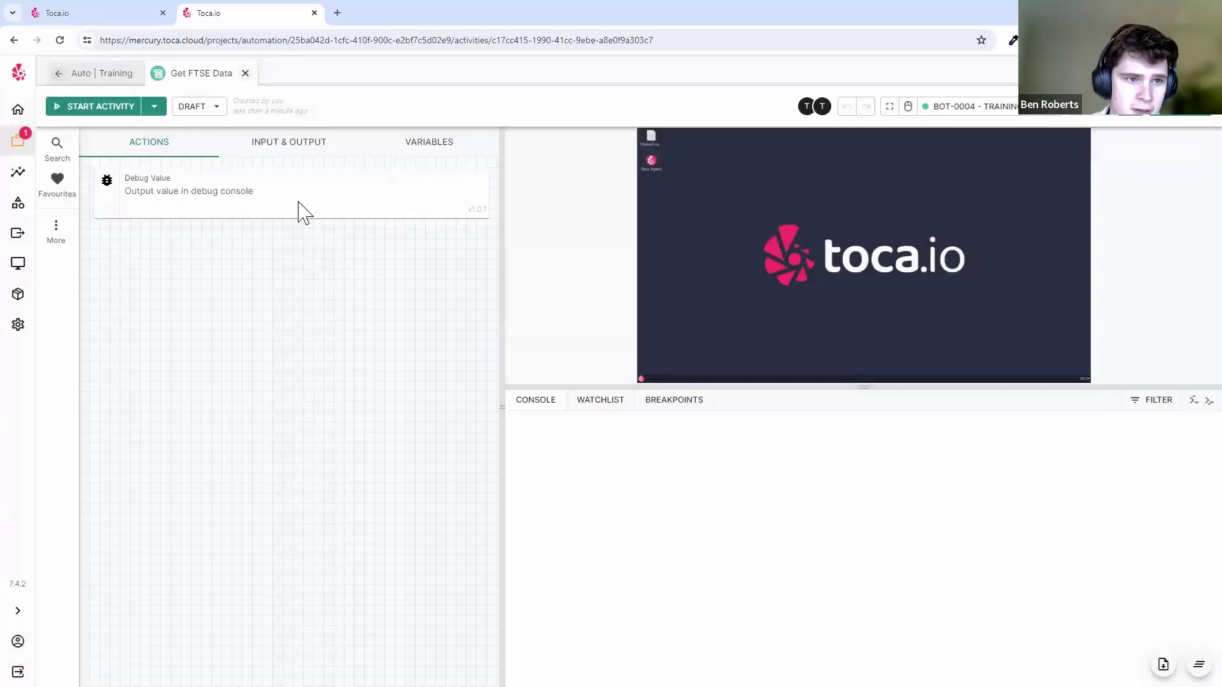
left_click(426, 179)
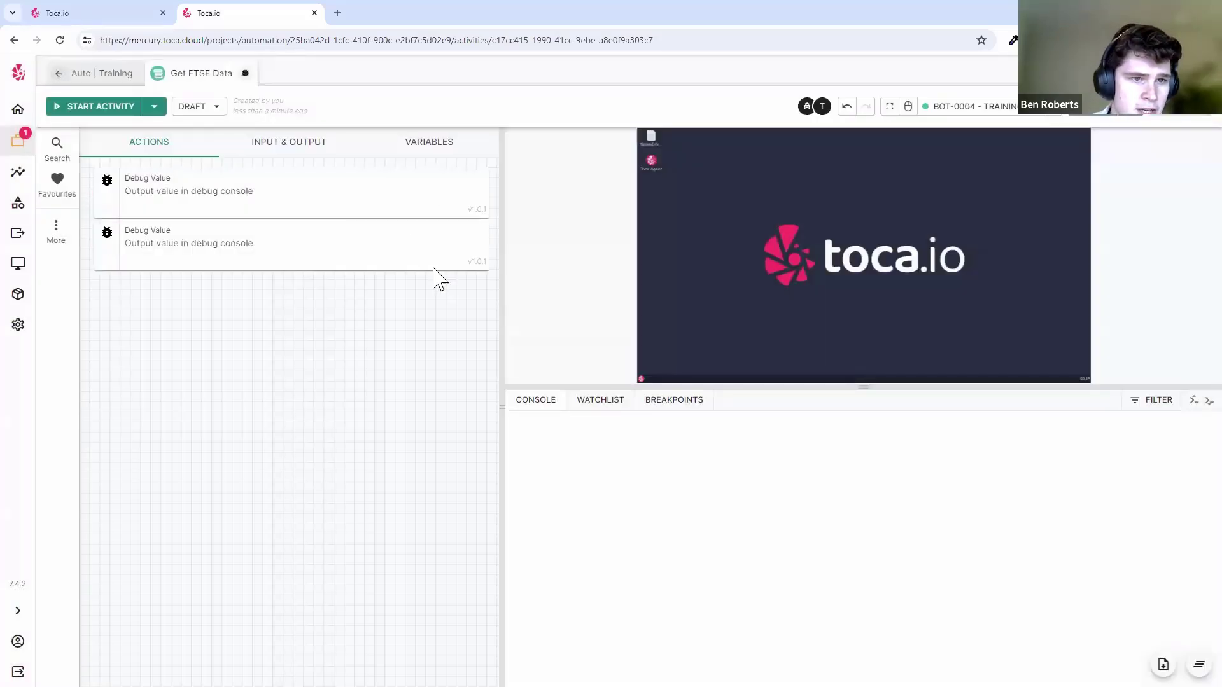
left_click(126, 24)
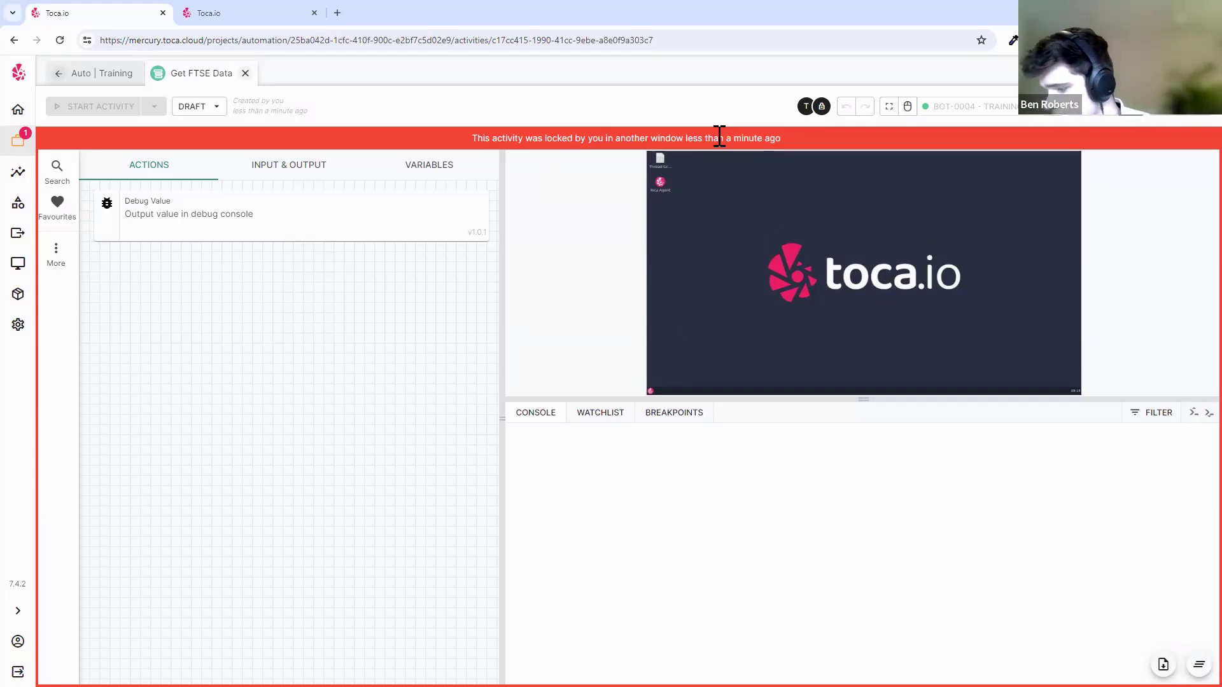
- Close the first activity tab, confirm leaving, and delete the Debug Value action
left_click(191, 11)
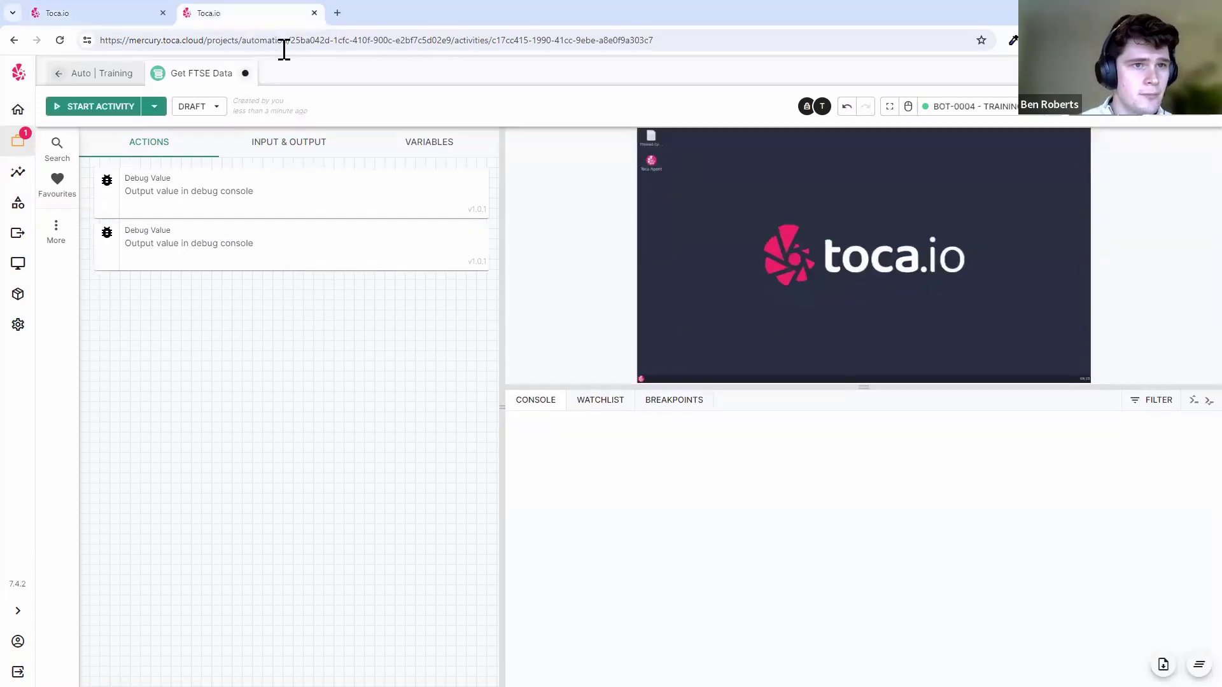
left_click(163, 12)
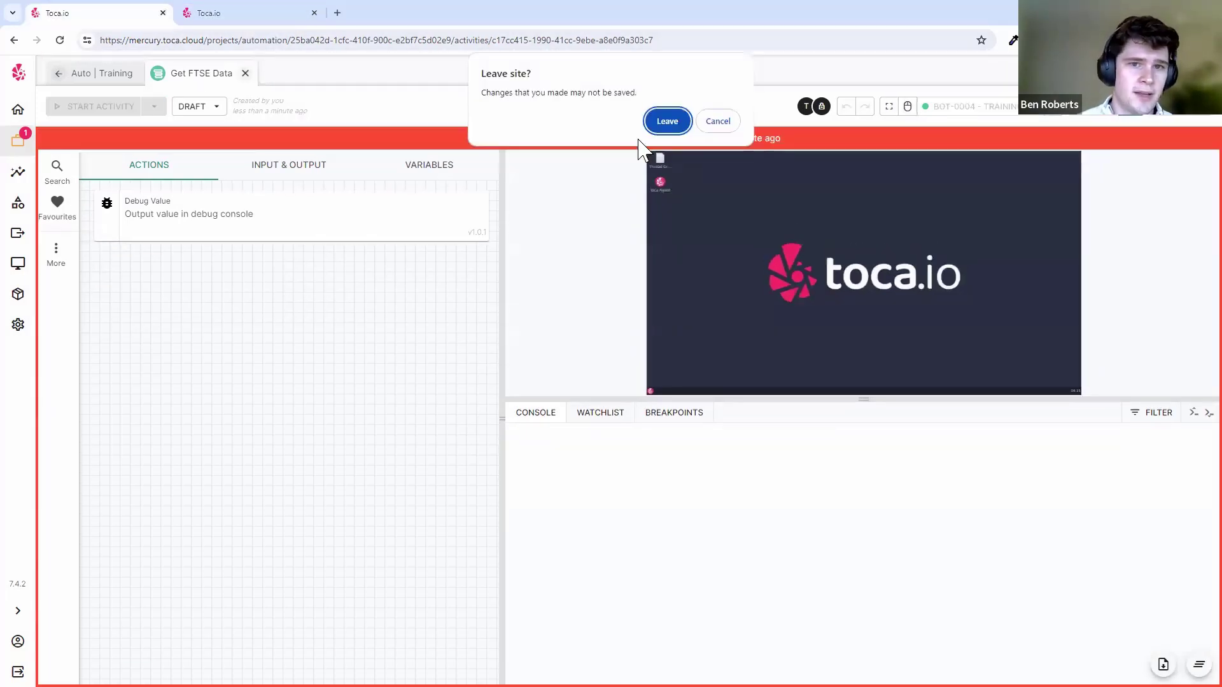
left_click(663, 121)
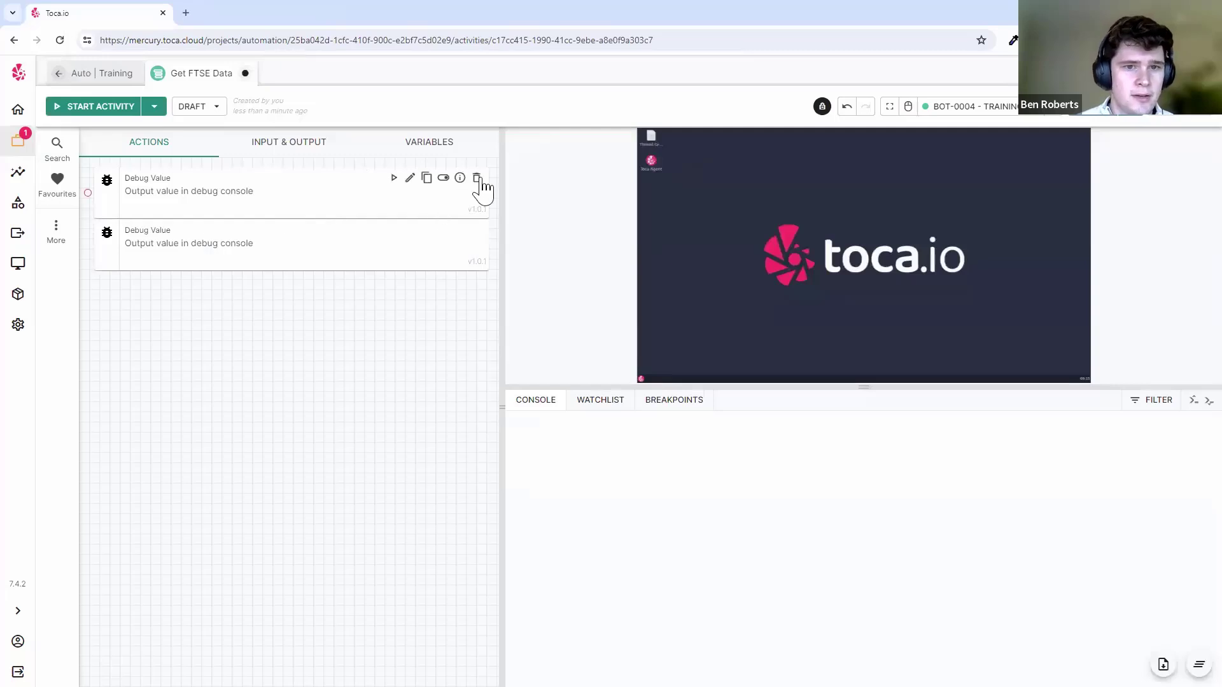
left_click(480, 180)
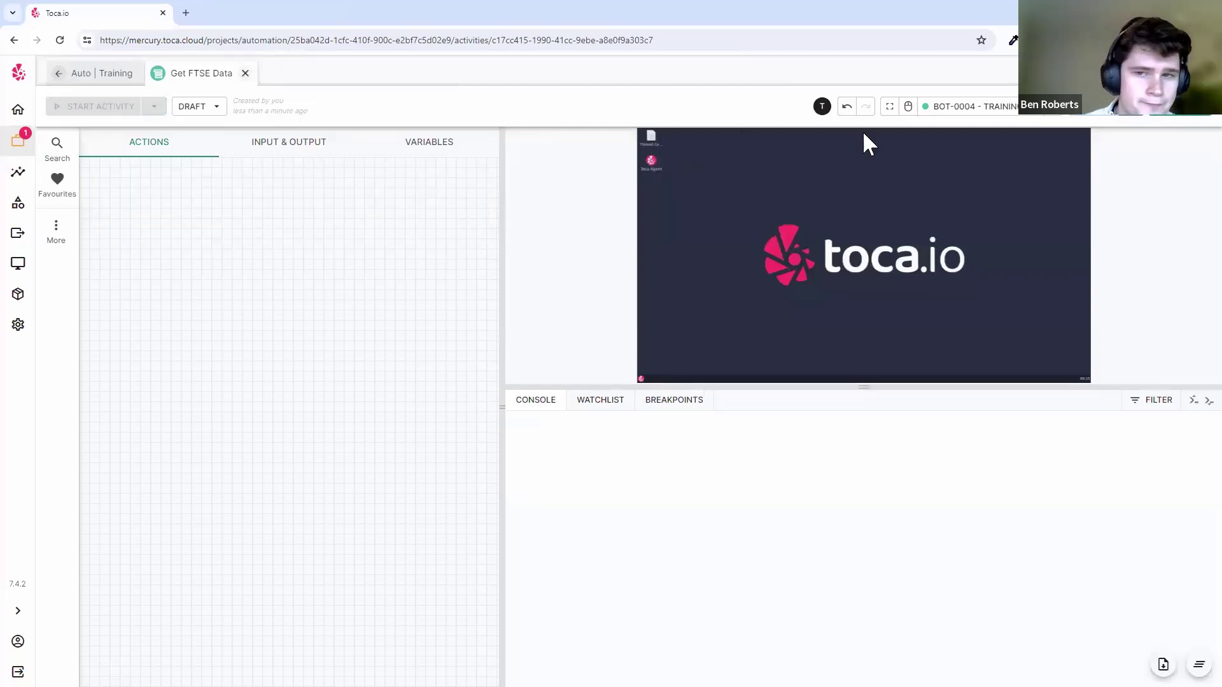
left_click(892, 107)
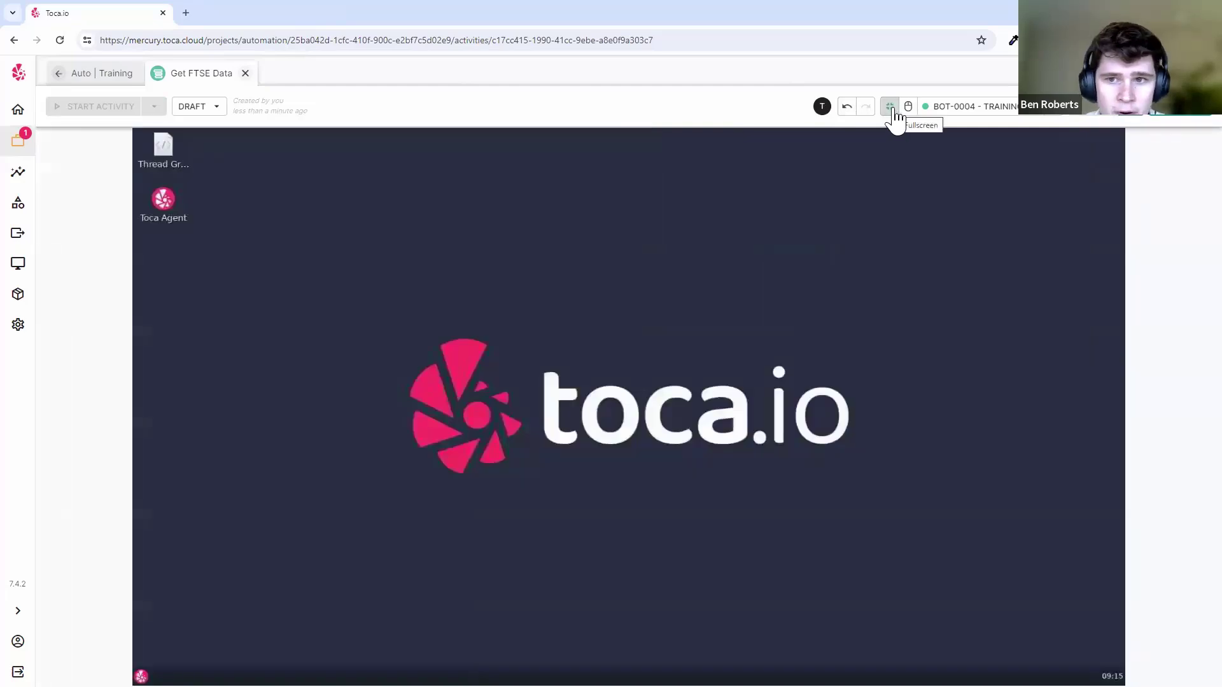
left_click(562, 360)
left_click(169, 677)
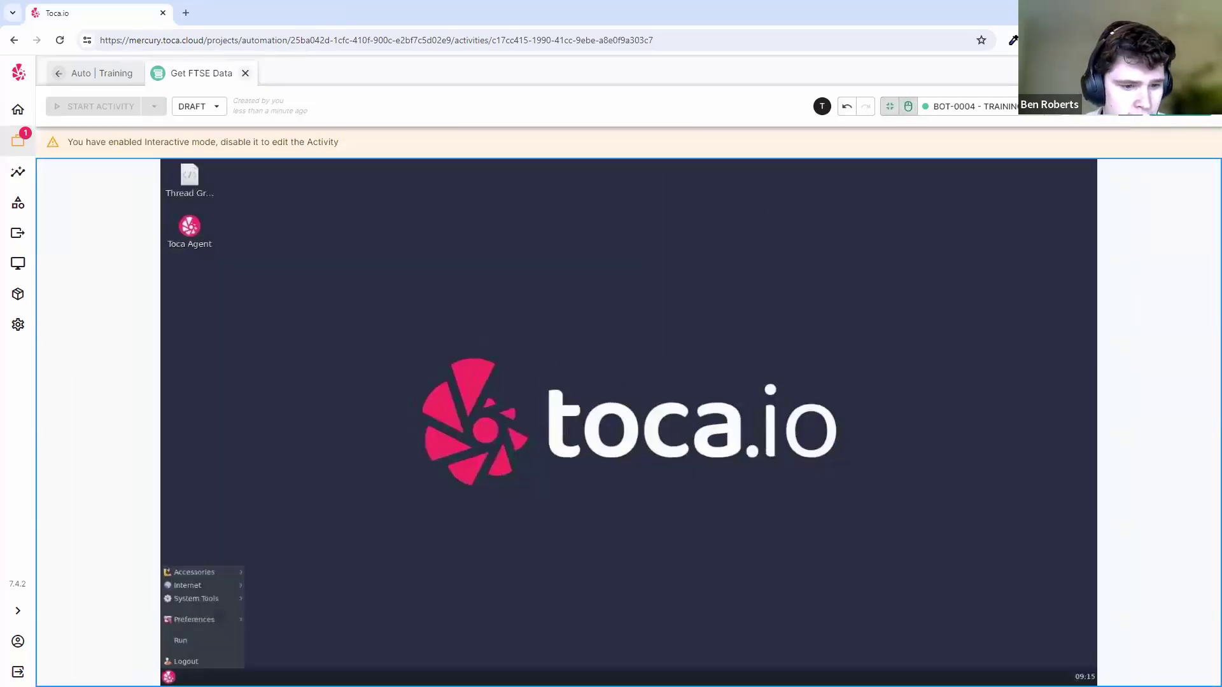
left_click(611, 528)
left_click(905, 108)
left_click(892, 106)
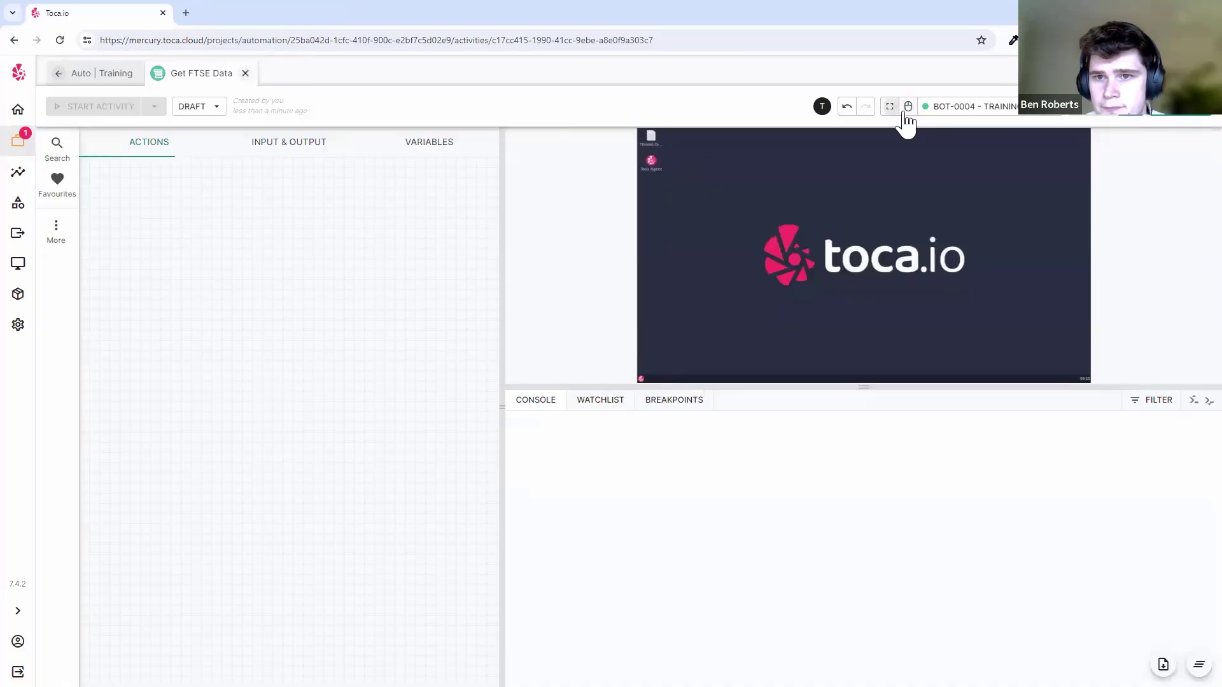
left_click(1025, 109)
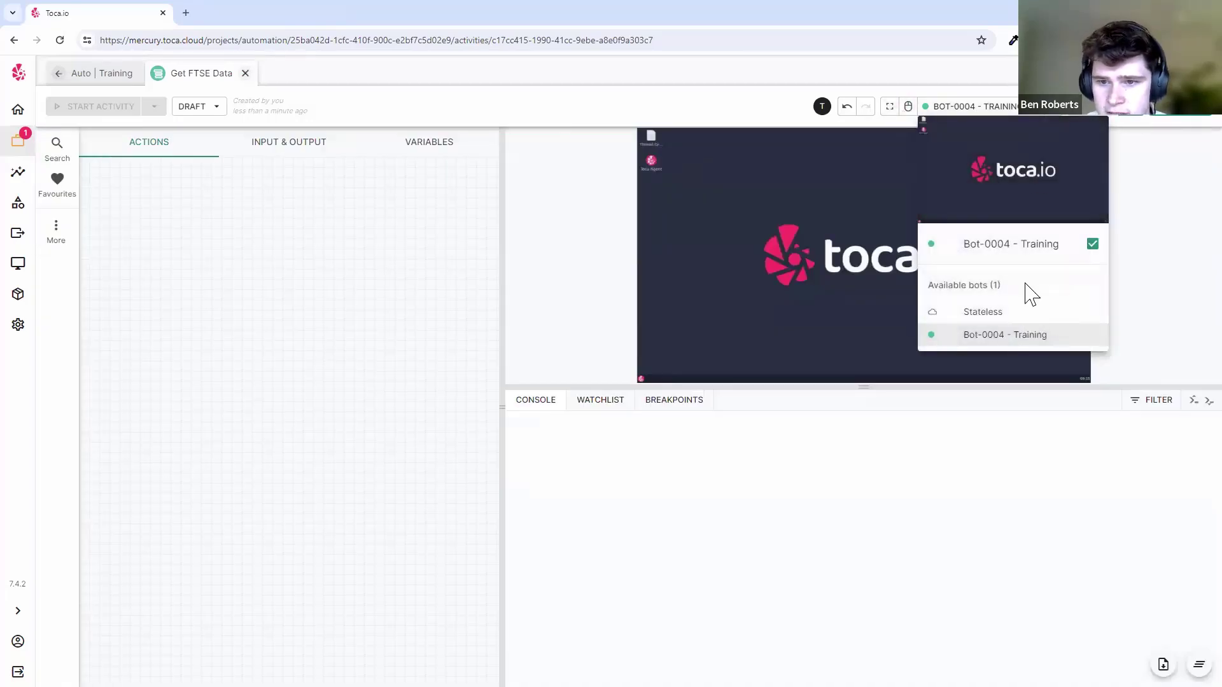
left_click(1071, 114)
left_click(1071, 112)
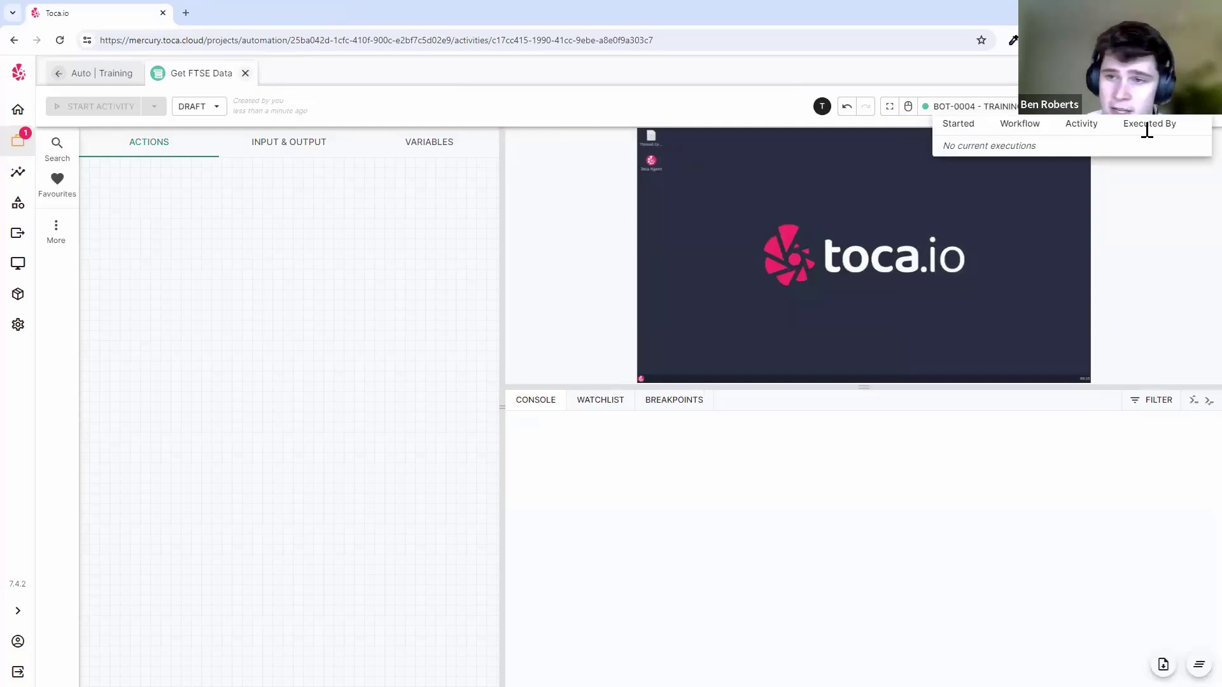
left_click(1141, 186)
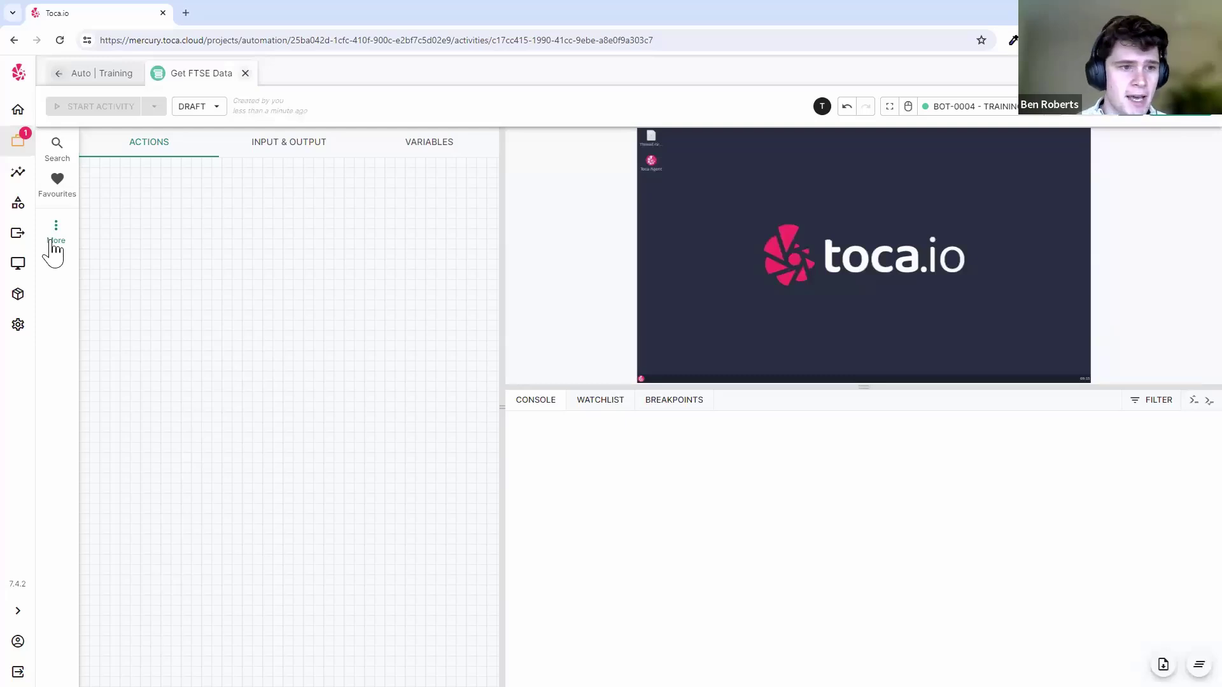
- Enable all action groups for the project via the Name header checkbox and apply the update
left_click(55, 246)
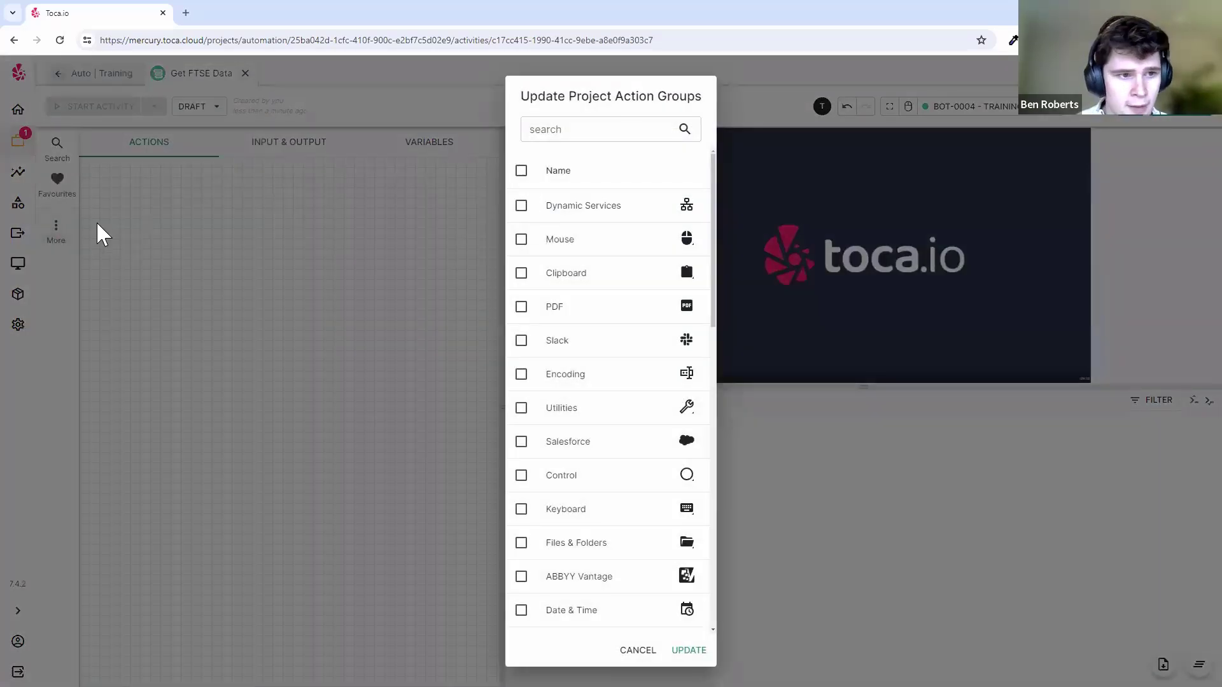
left_click(64, 246)
left_click(64, 245)
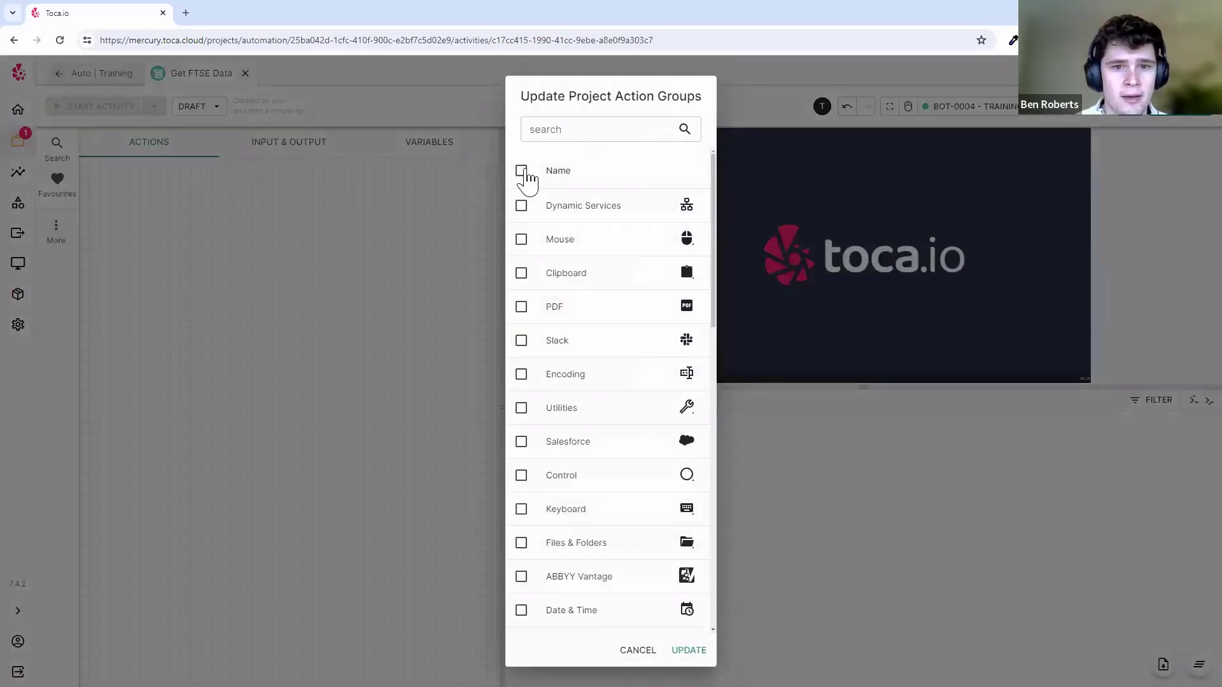
left_click(521, 171)
scroll(648, 373, "down", 5)
scroll(649, 382, "up", 5)
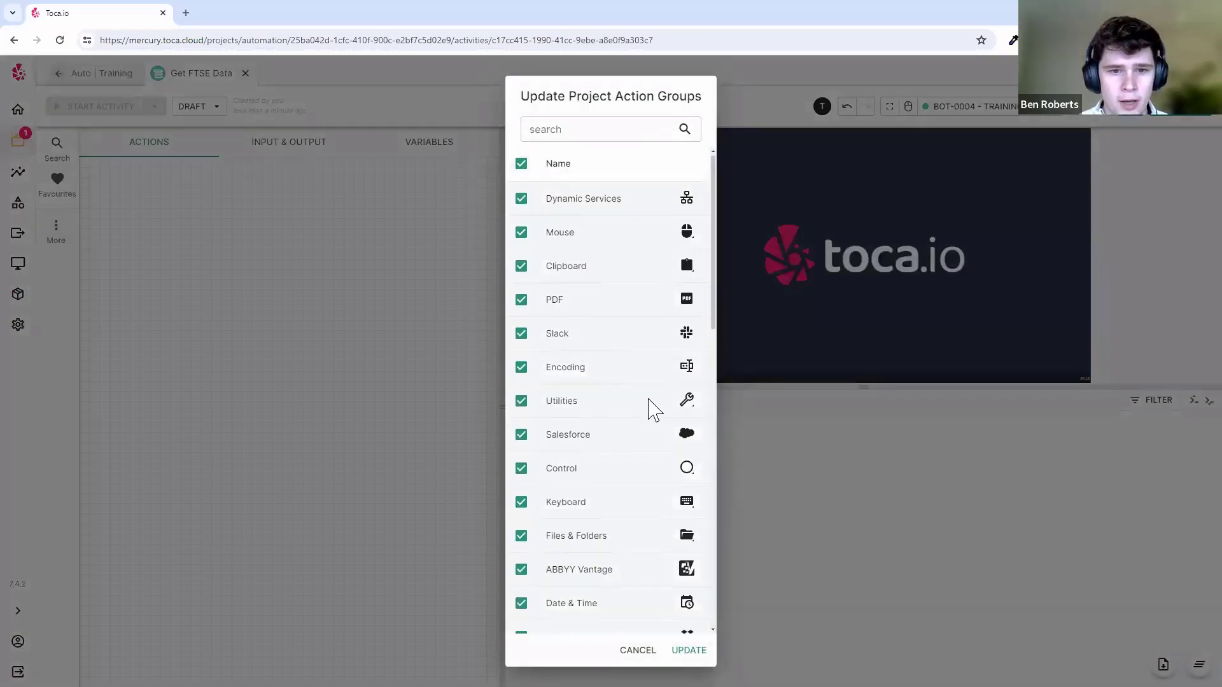
scroll(649, 408, "down", 5)
scroll(665, 493, "up", 5)
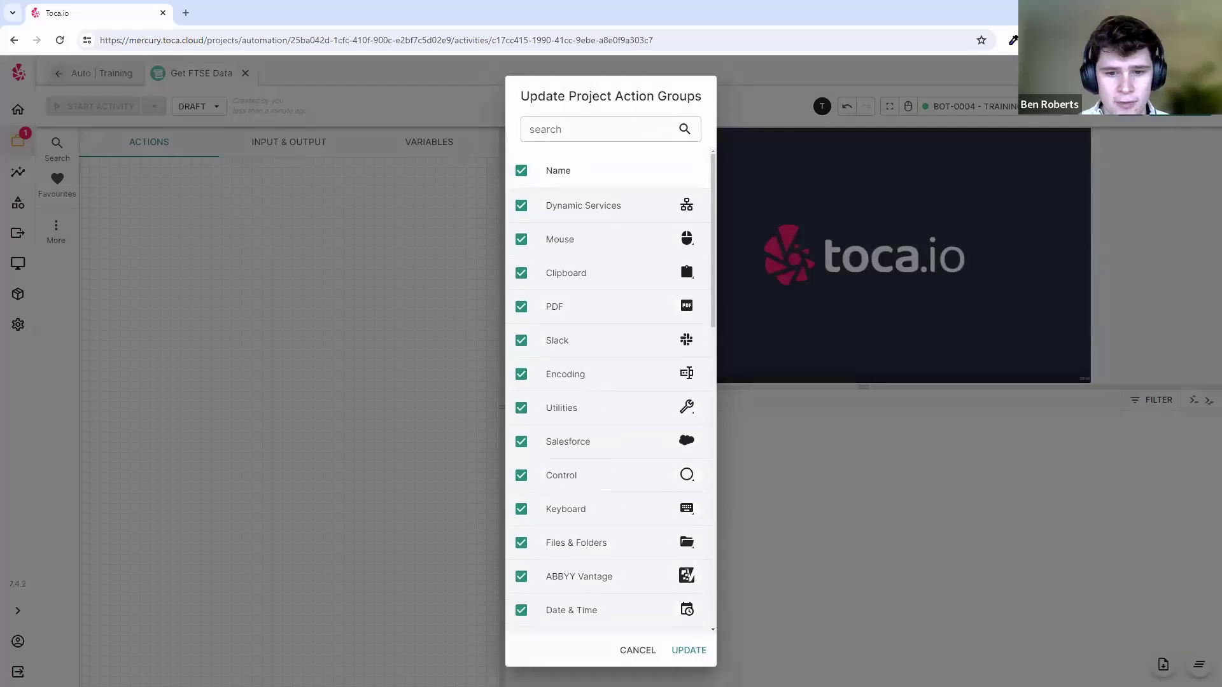
left_click(689, 649)
- Lower the preview/Console divider to enlarge the bot screen preview
scroll(73, 309, "down", 5)
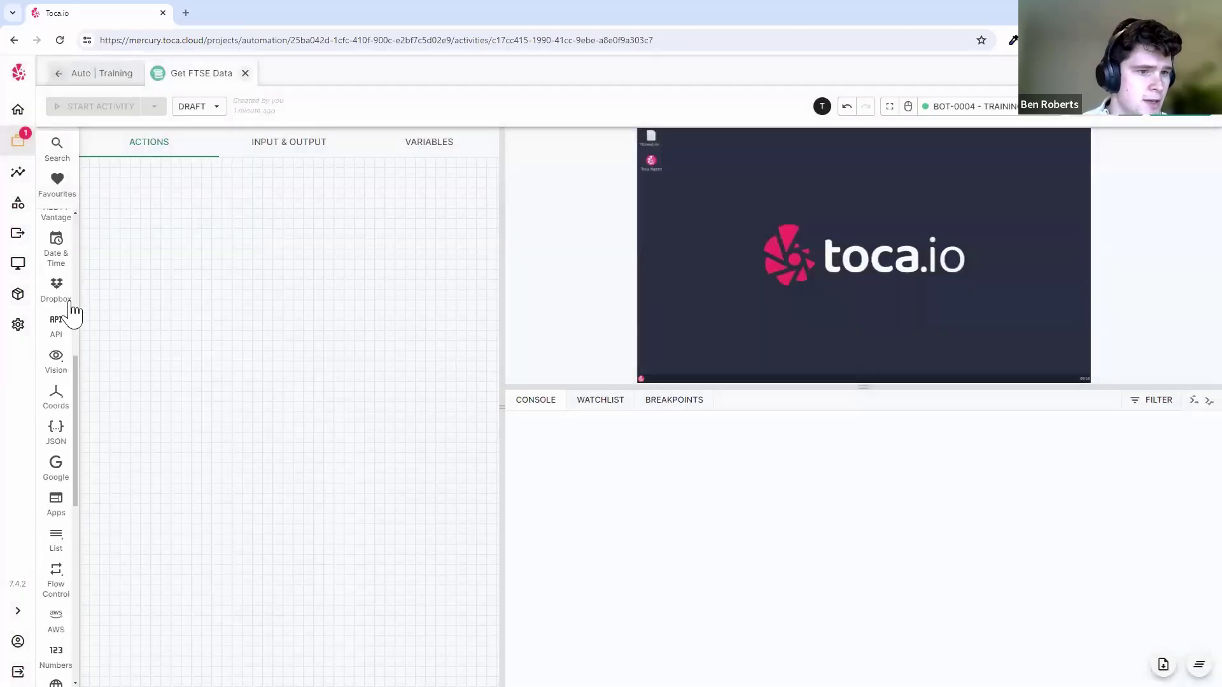
scroll(65, 319, "down", 5)
scroll(58, 447, "up", 5)
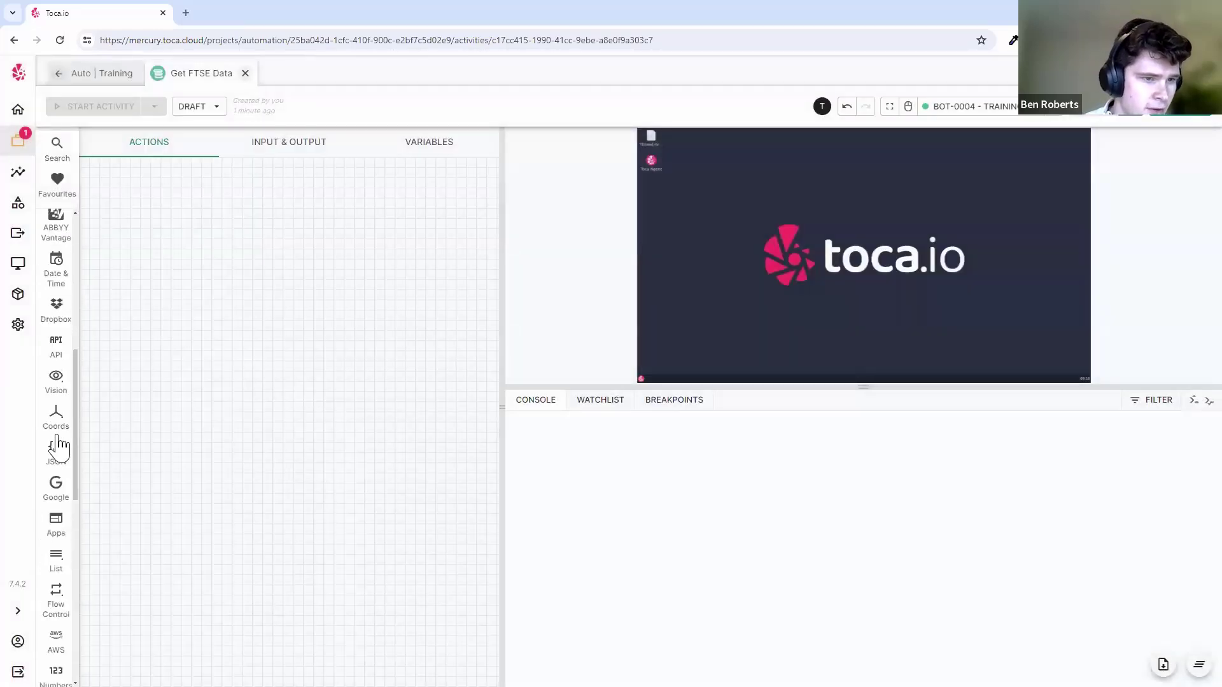
scroll(59, 447, "up", 5)
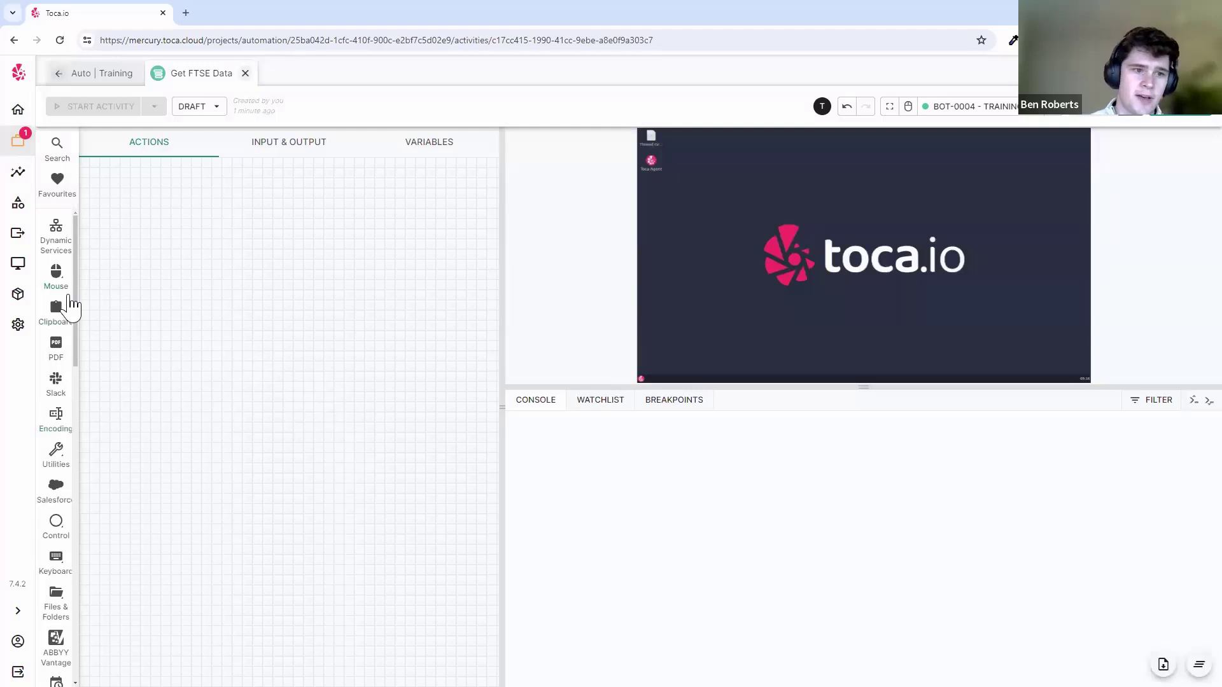
left_click_drag(643, 386, 644, 541)
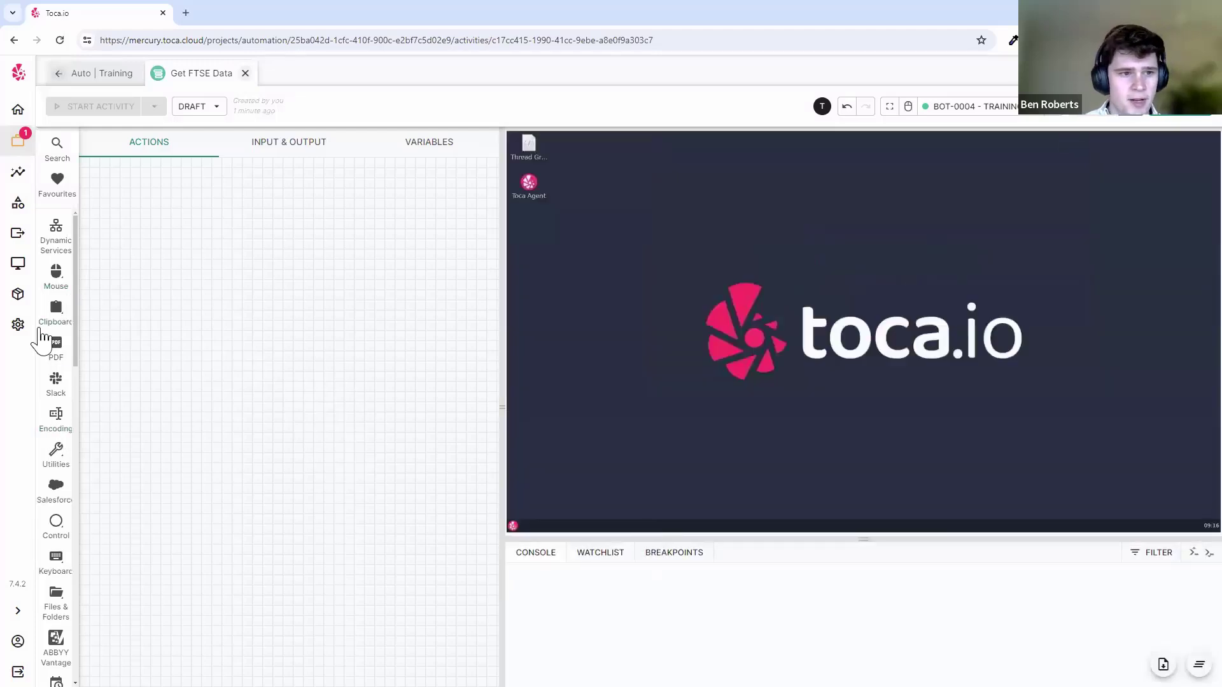
- Add a Mouse Click step from the Mouse actions
left_click(56, 274)
left_click(100, 296)
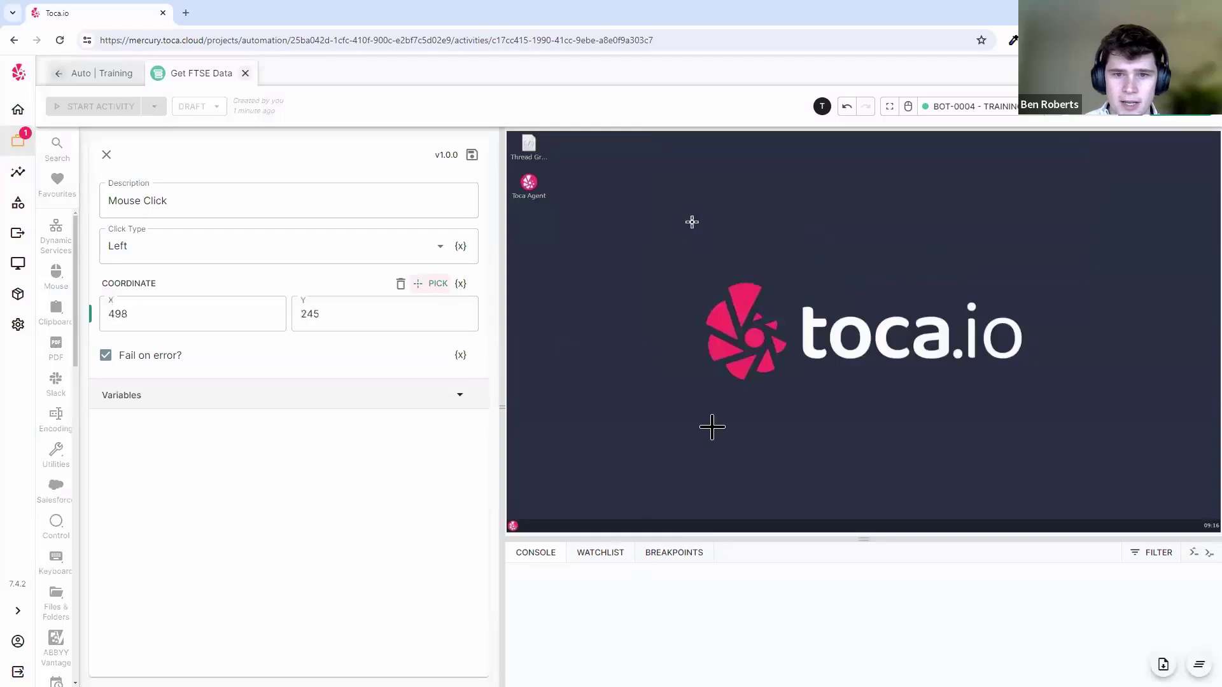
left_click(106, 155)
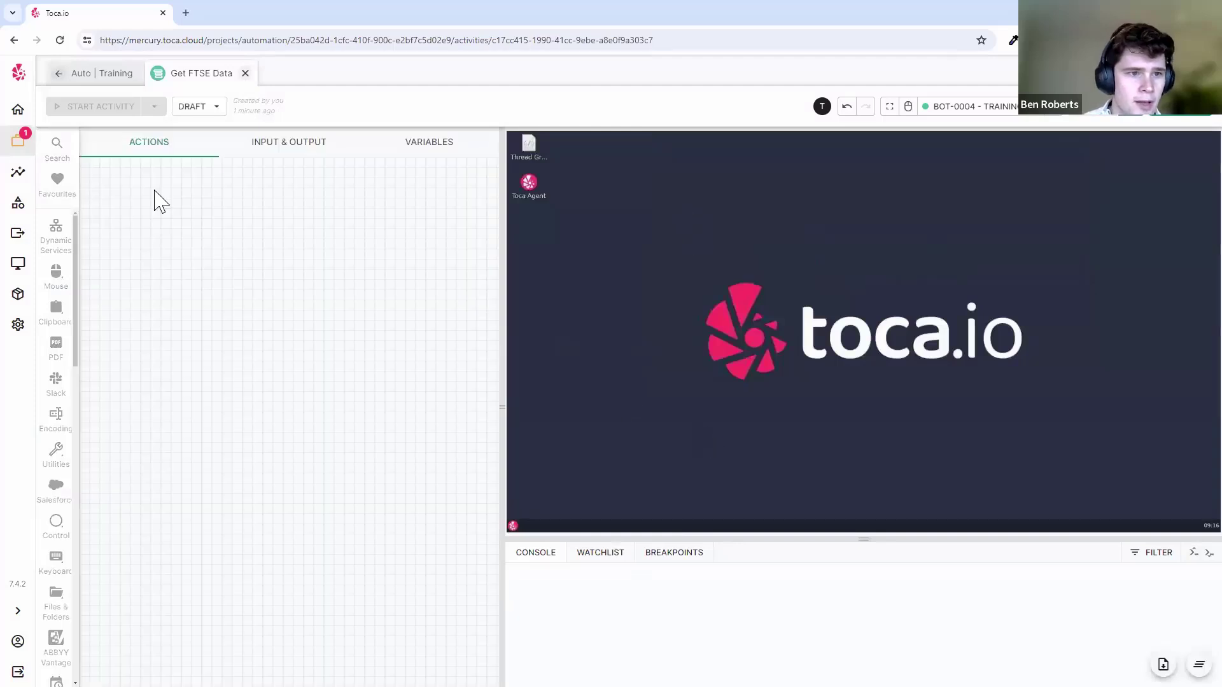
left_click(57, 277)
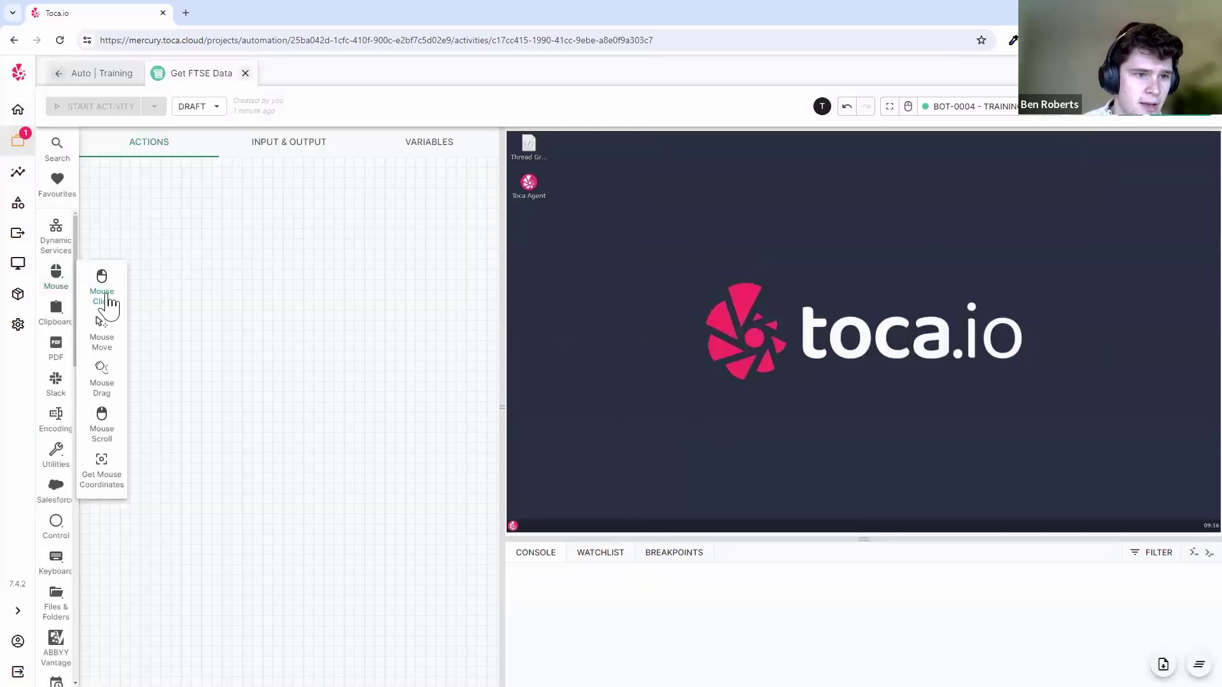
left_click(102, 291)
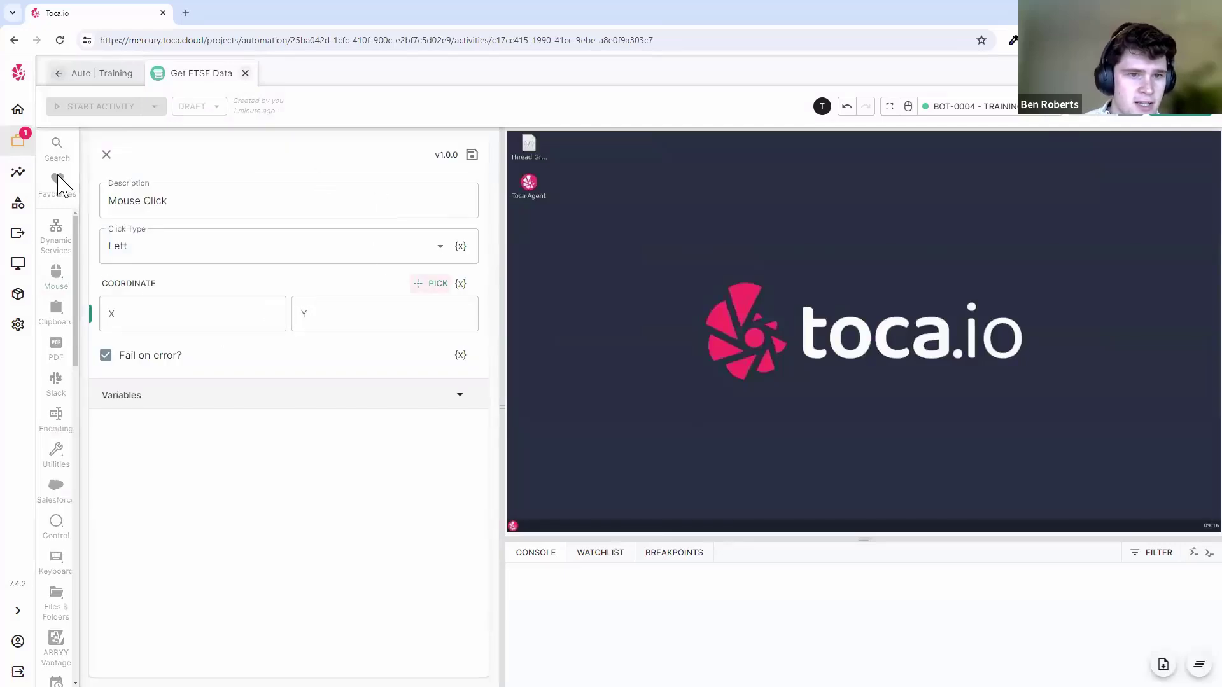
left_click(455, 158)
left_click(369, 135)
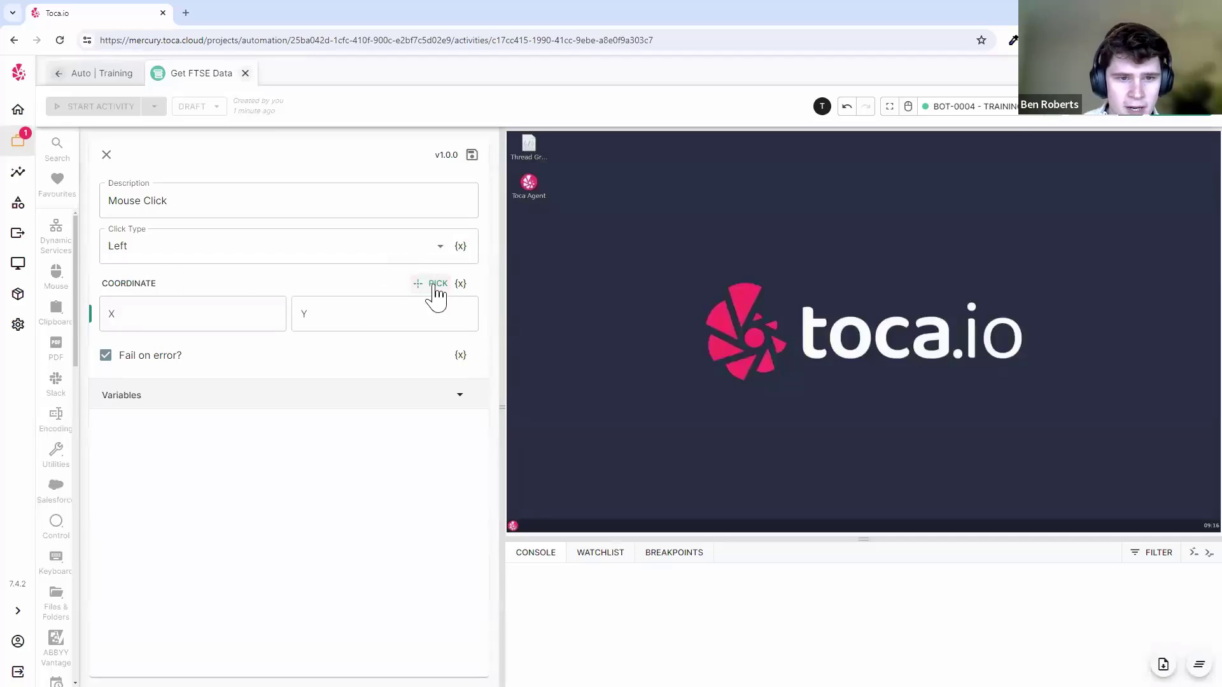
- Pick the click point (1025, 327) on the bot desktop, set Right click, and save
left_click(914, 220)
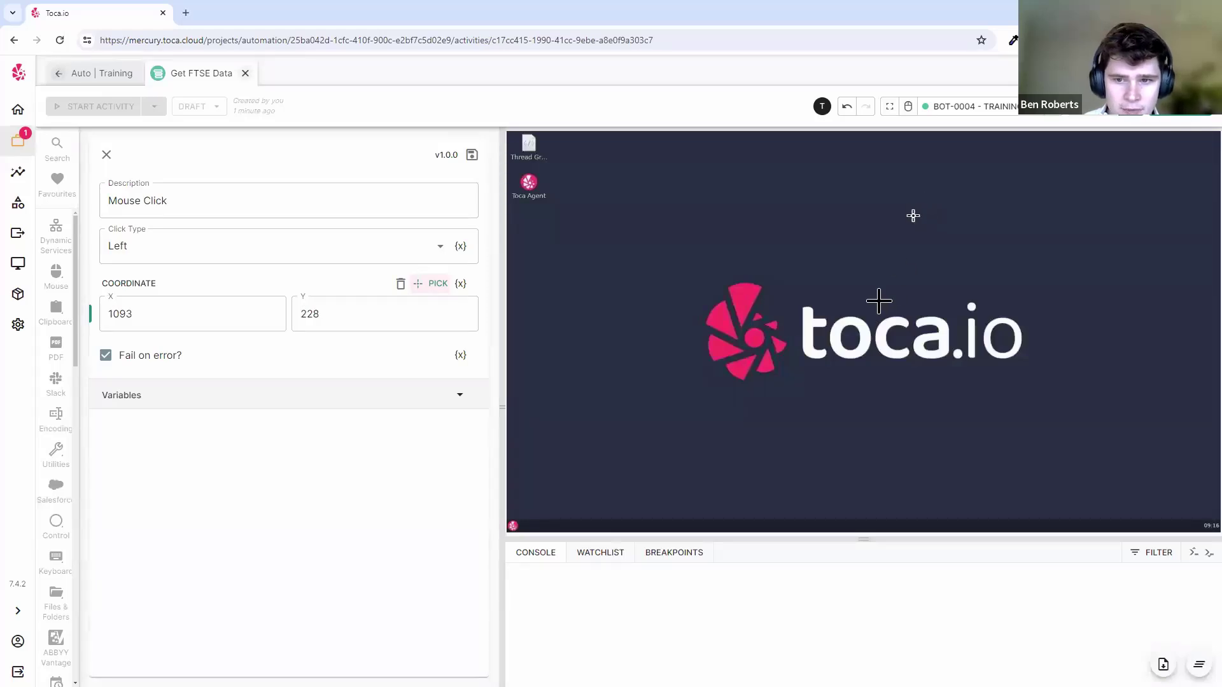
left_click(719, 393)
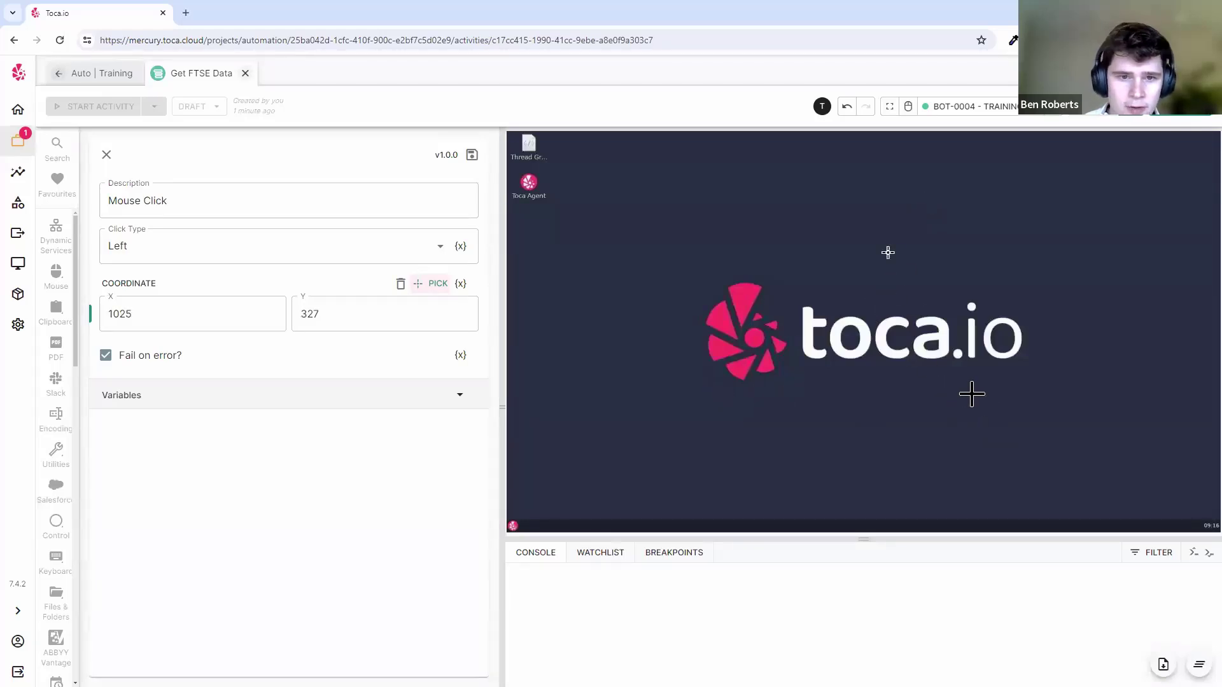
left_click(299, 258)
left_click(178, 338)
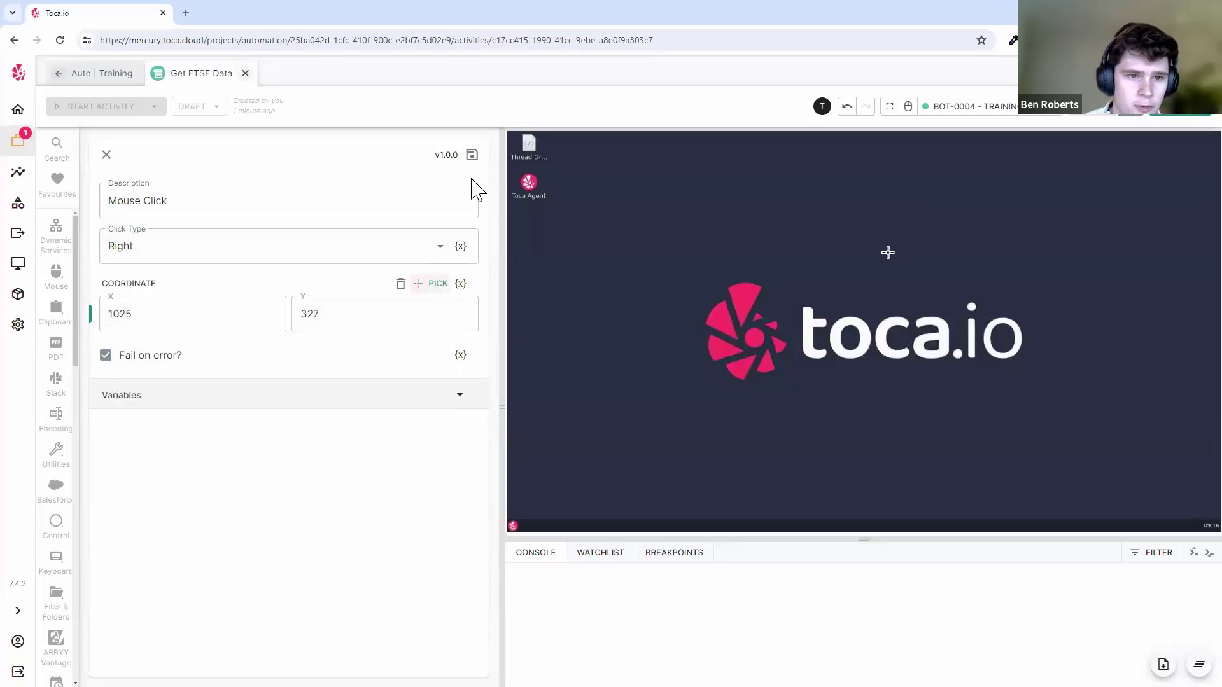
left_click(471, 155)
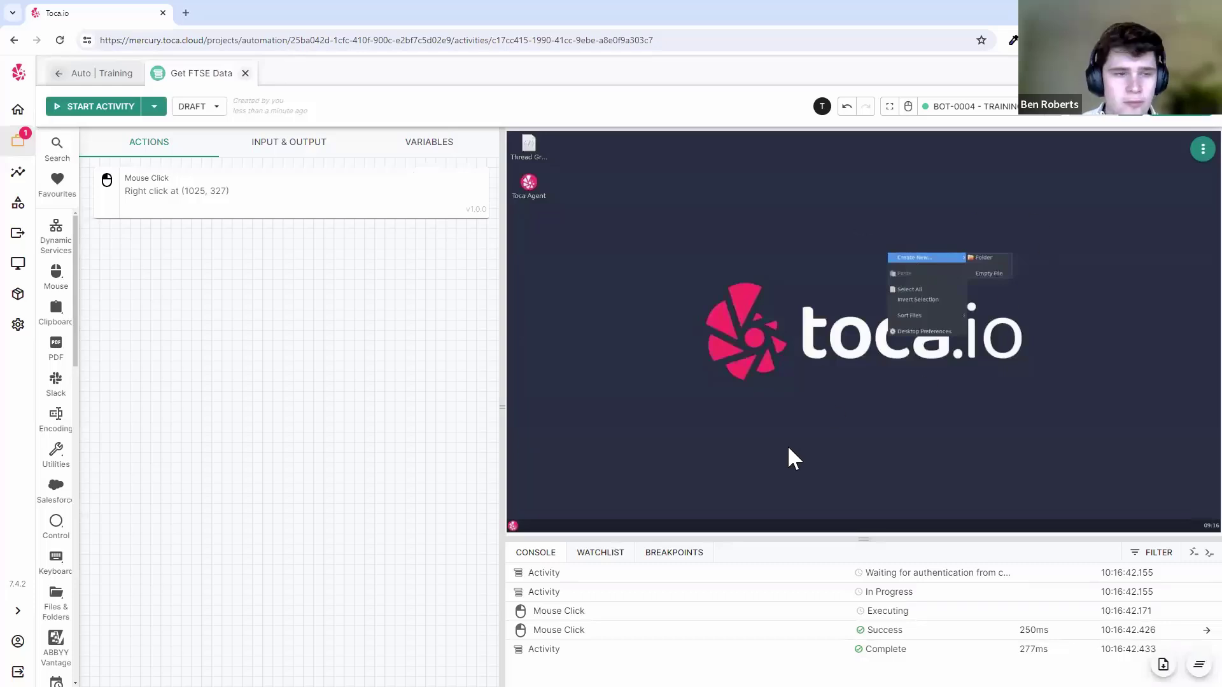
- Review the Mouse Click step's settings, keeping the Right click type
left_click(907, 107)
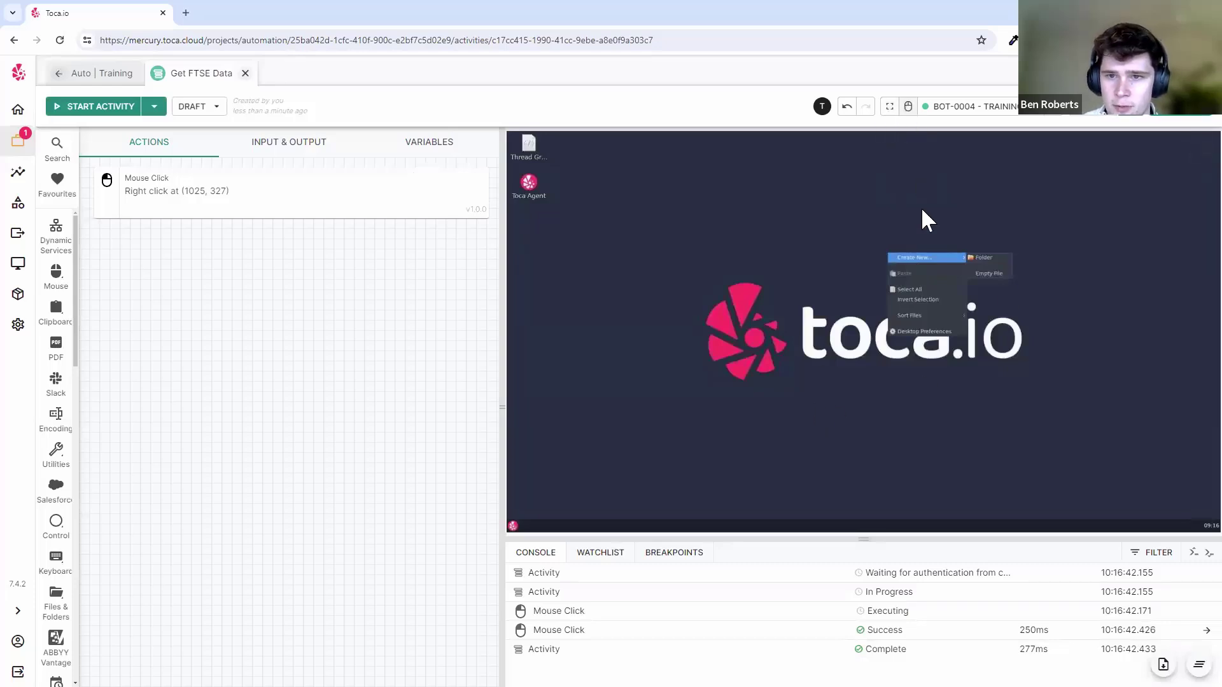
left_click(908, 107)
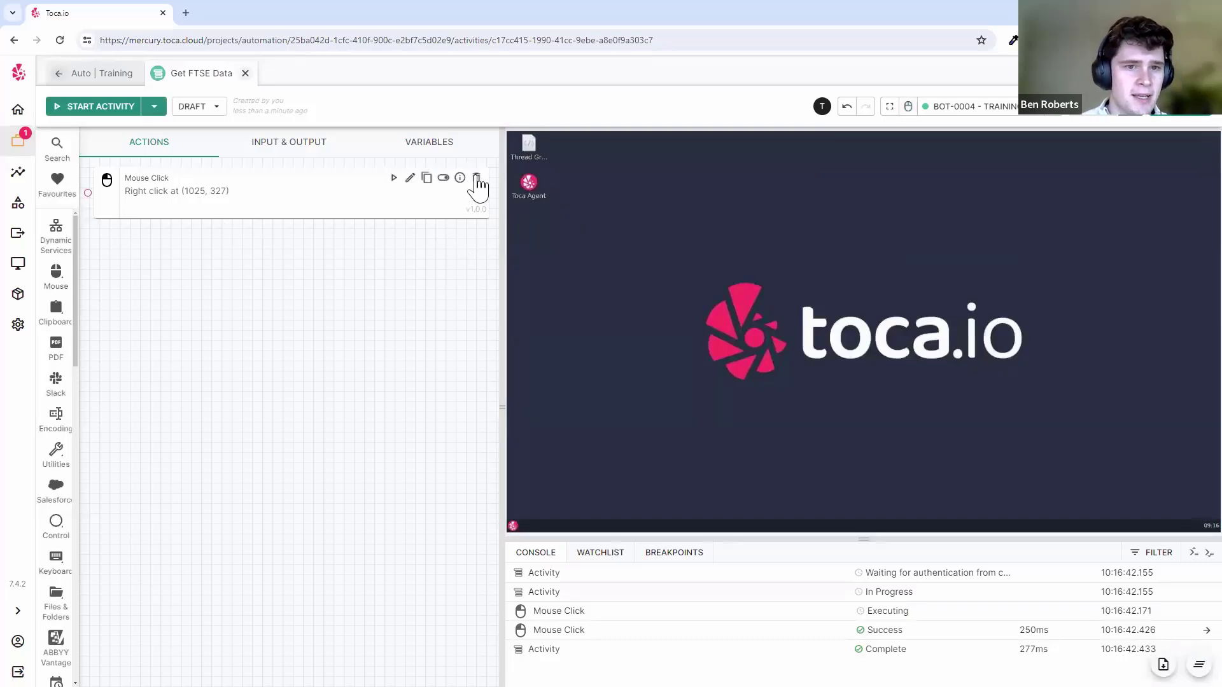
left_click(409, 179)
left_click(290, 254)
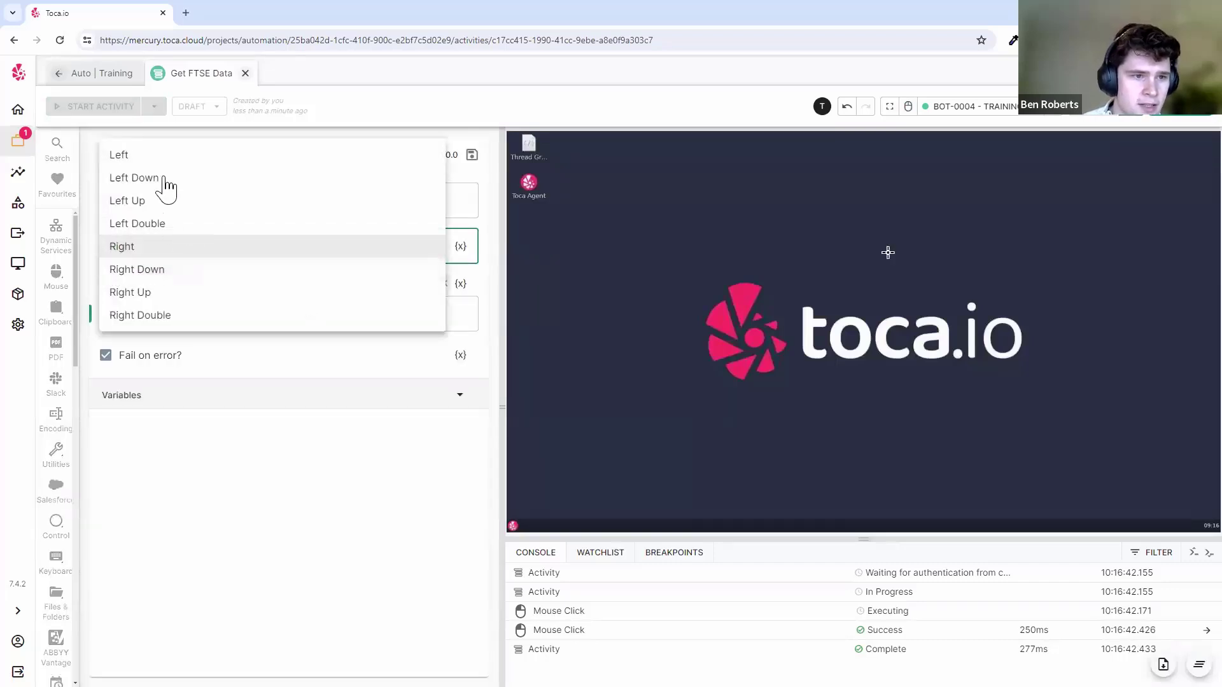
left_click(378, 466)
left_click(104, 155)
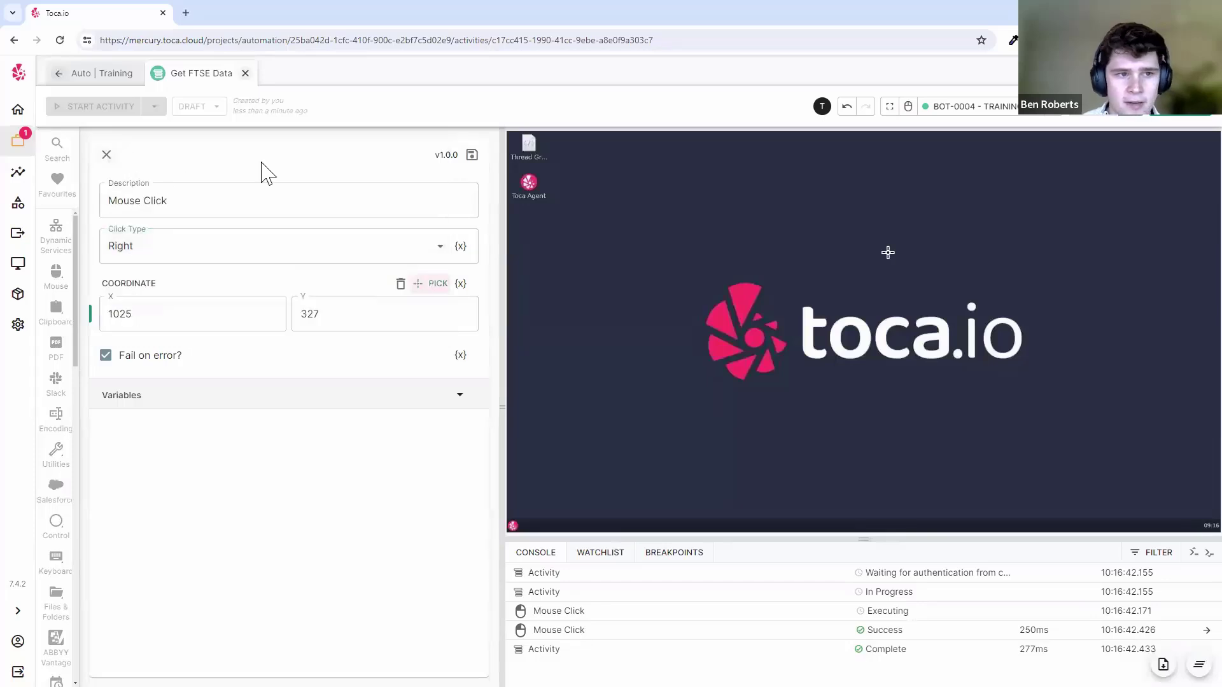
- In interactive mode, launch a text editor on the bot desktop and type 'test'
left_click(908, 106)
left_click(535, 528)
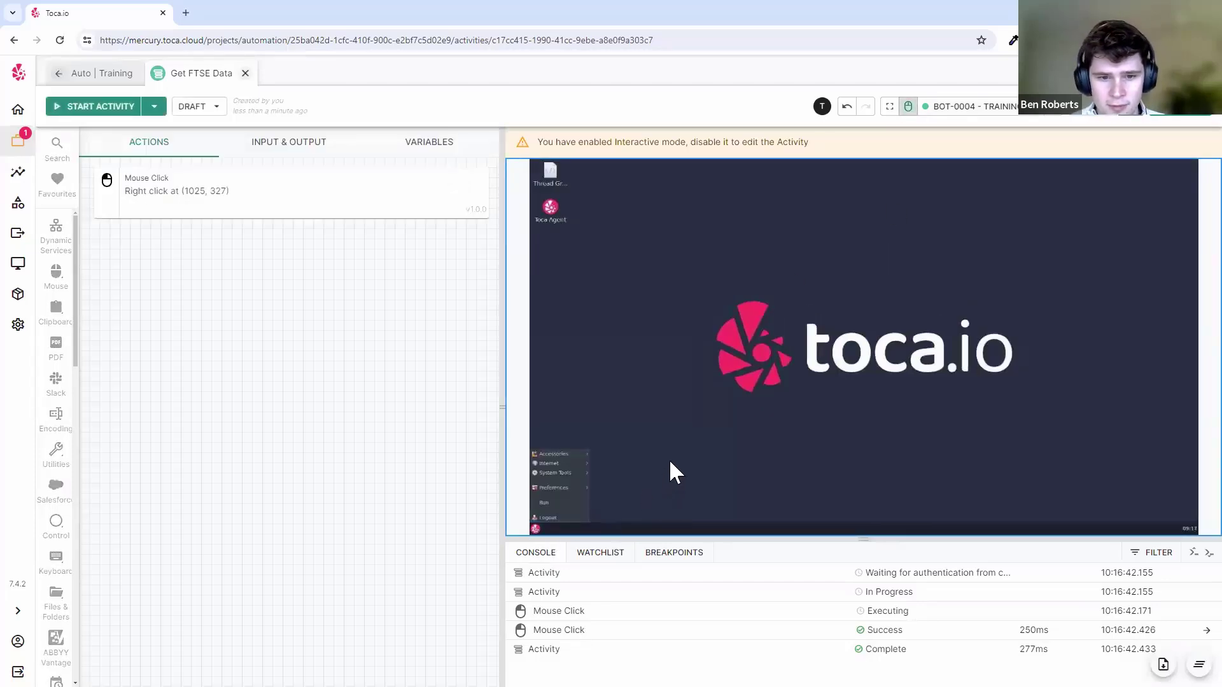
mouse_move(564, 470)
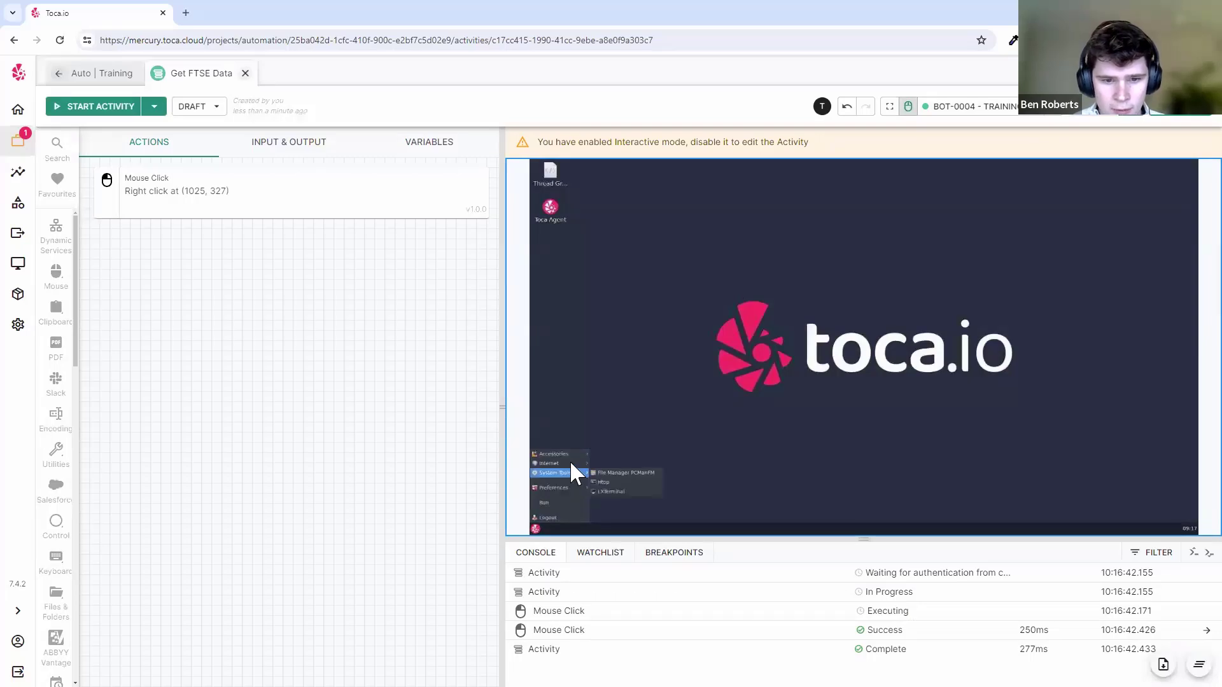
left_click(738, 368)
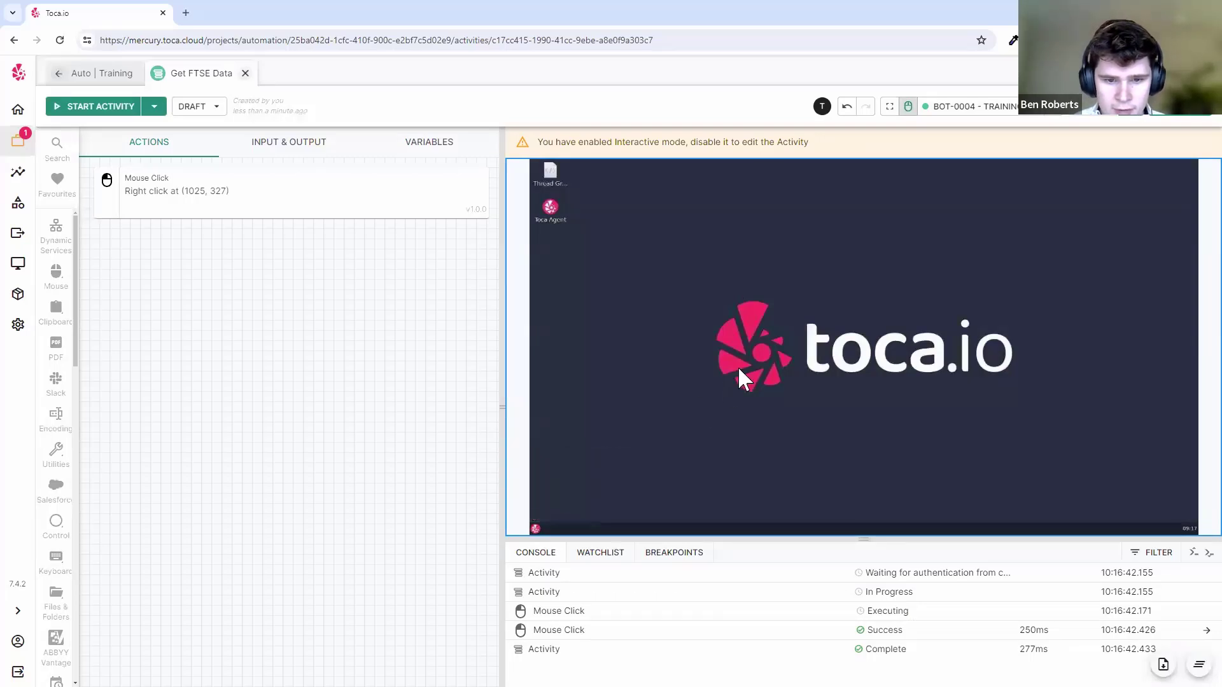
type("test")
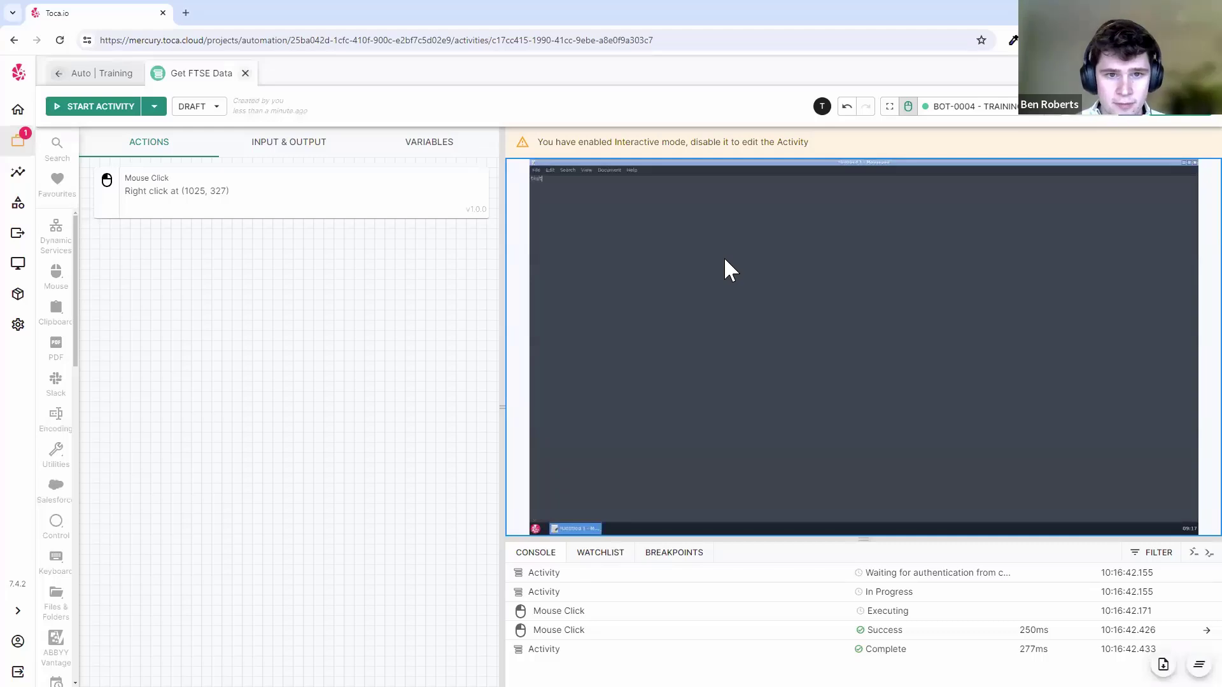
- Save the note as test.txt on the Desktop, close the editor, and disable interactive mode
key("ctrl+s")
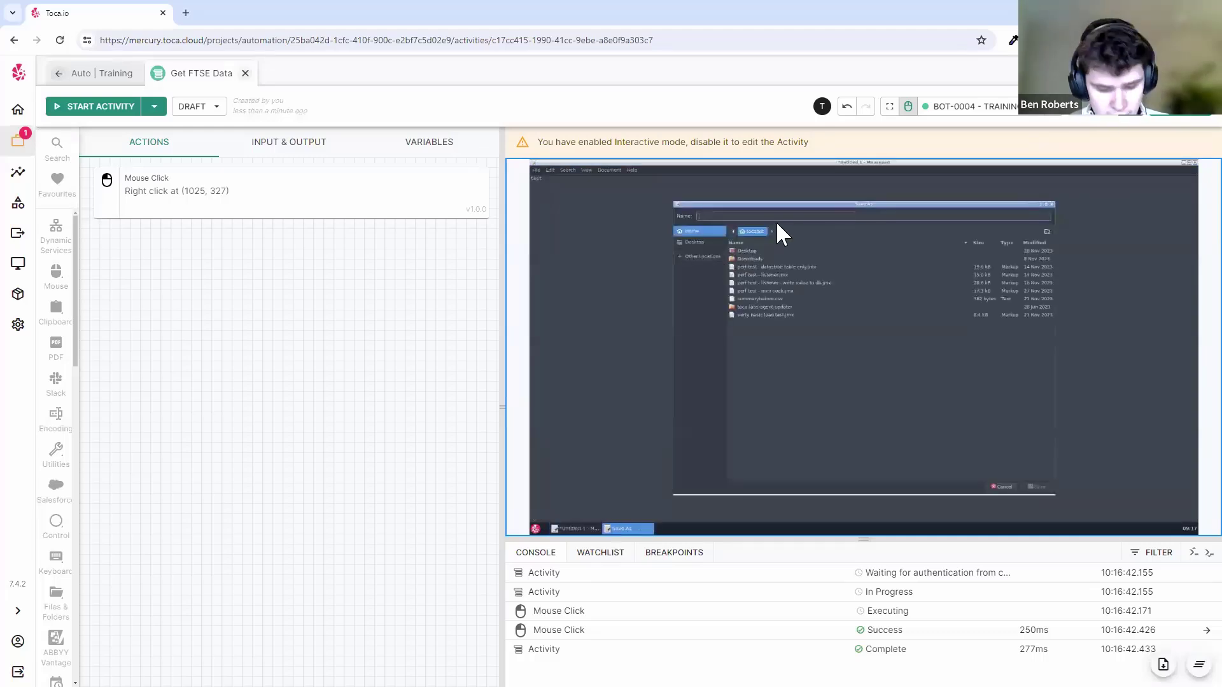
type("test.a")
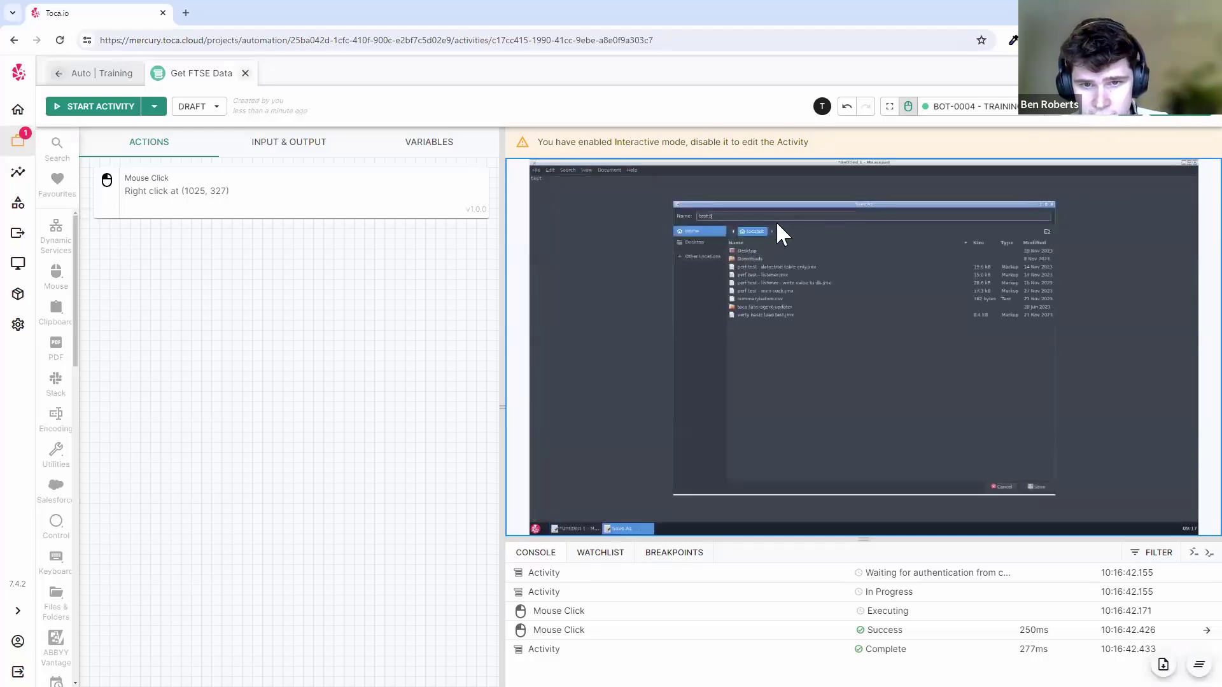
type("xt")
left_click(755, 251)
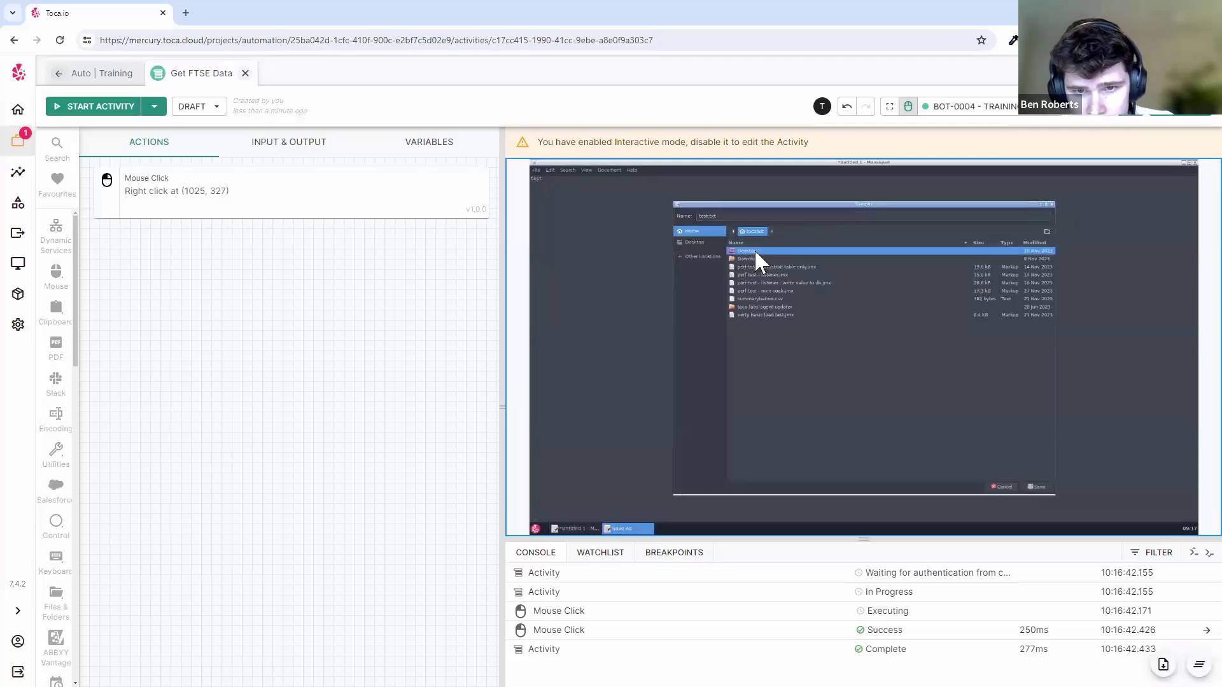
double_click(761, 250)
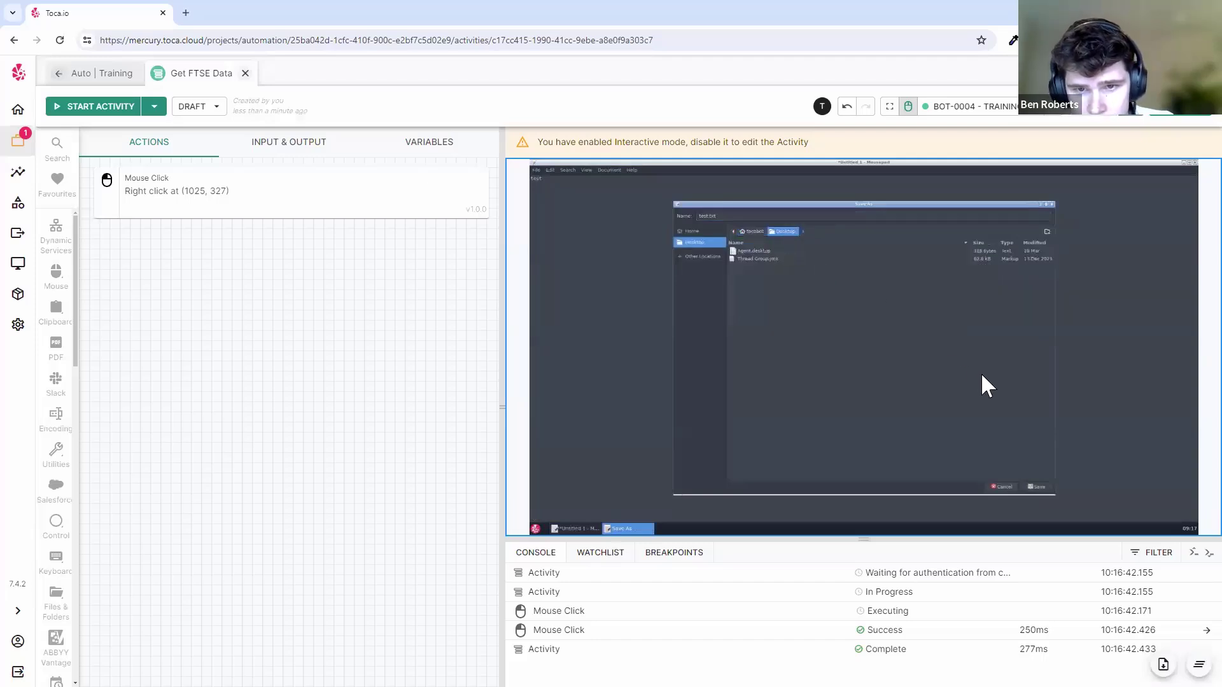
left_click(1032, 484)
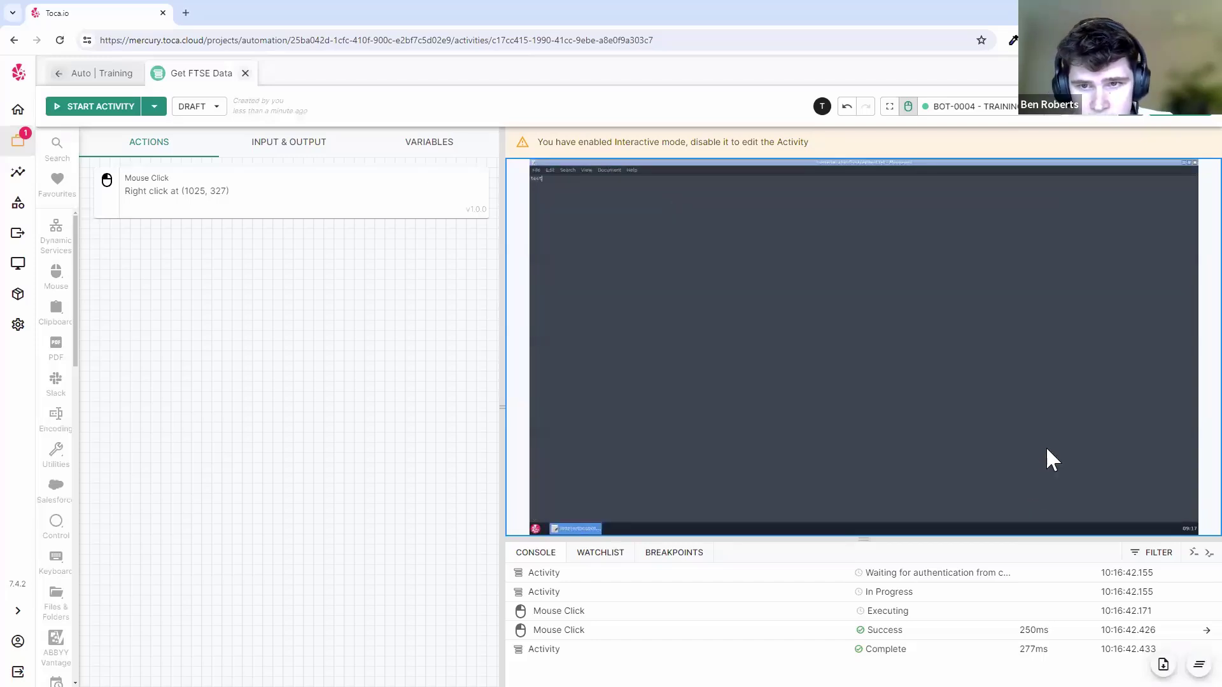
left_click(1182, 161)
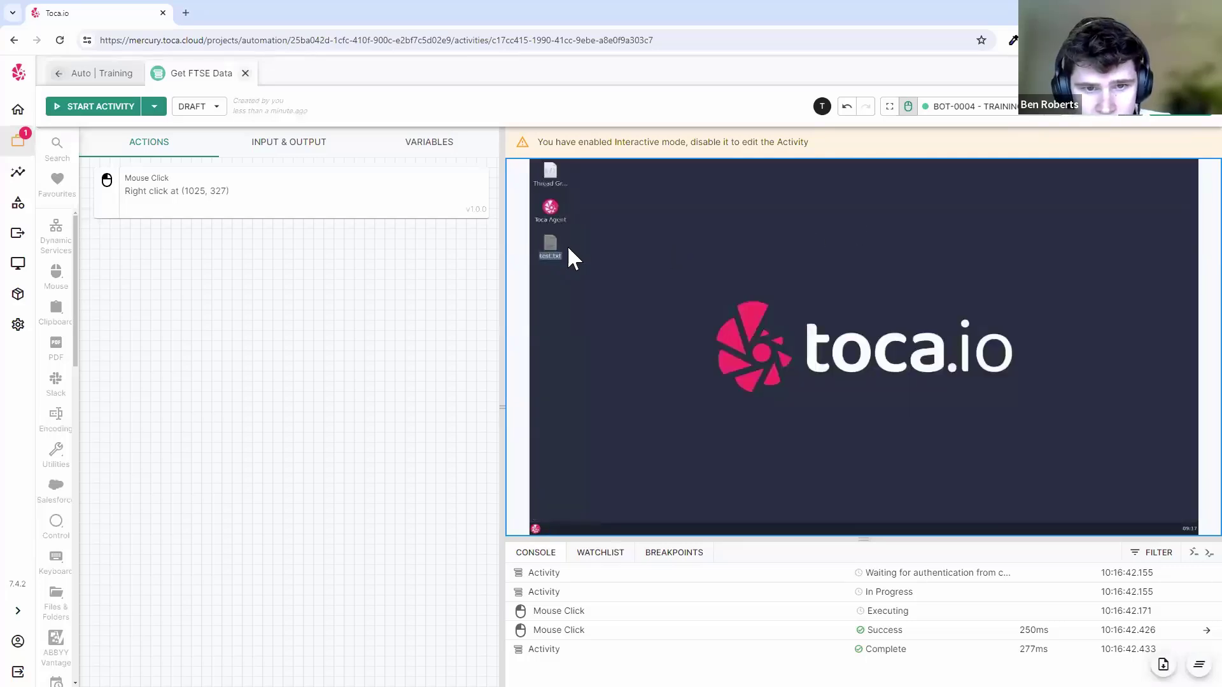
left_click(652, 281)
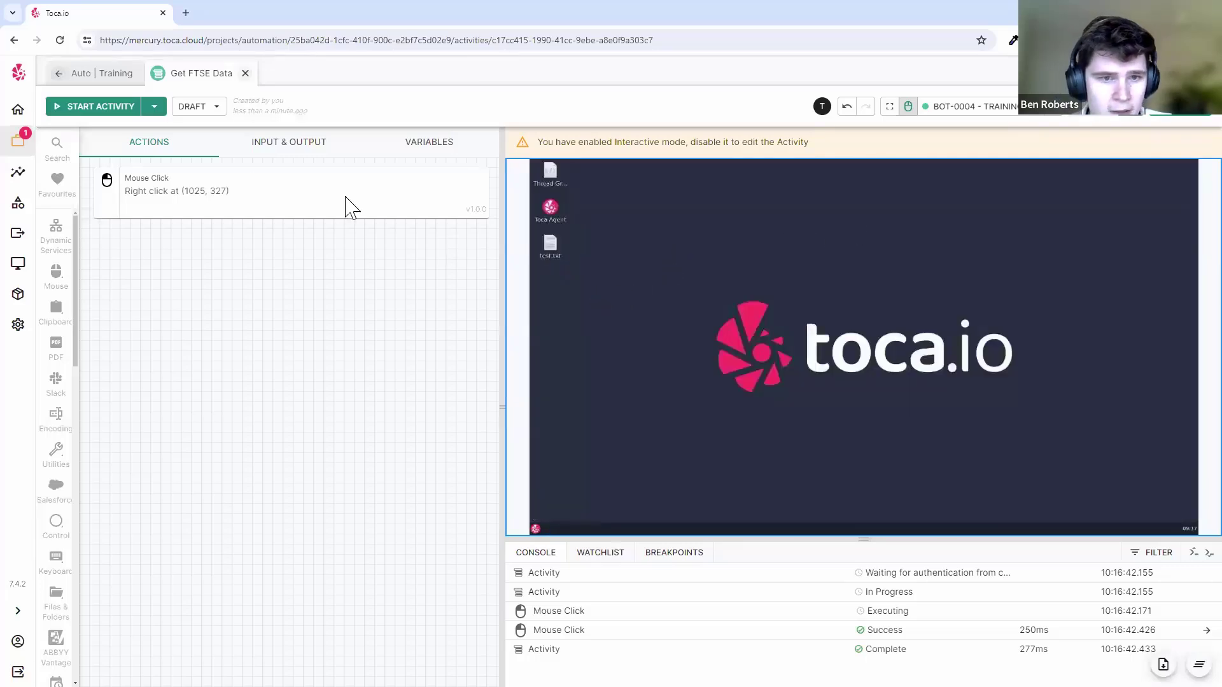
left_click(908, 107)
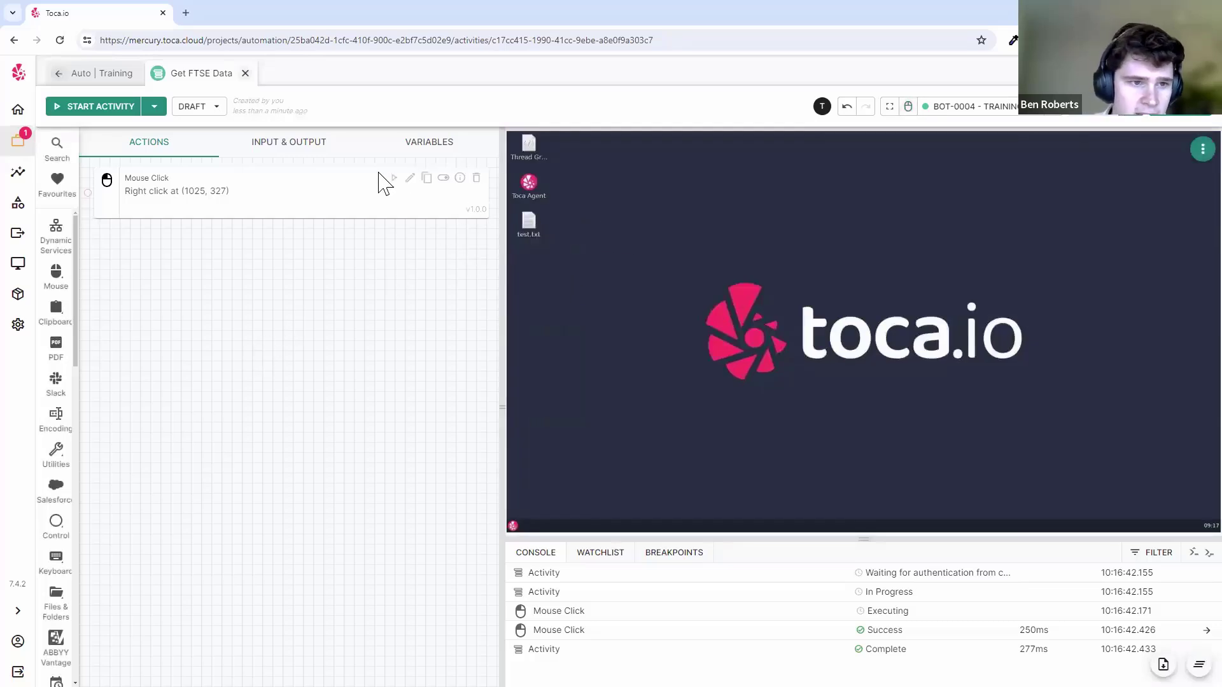
- Set the Mouse Click step to Left Double at test.txt (58, 238), save, and test it
left_click(410, 179)
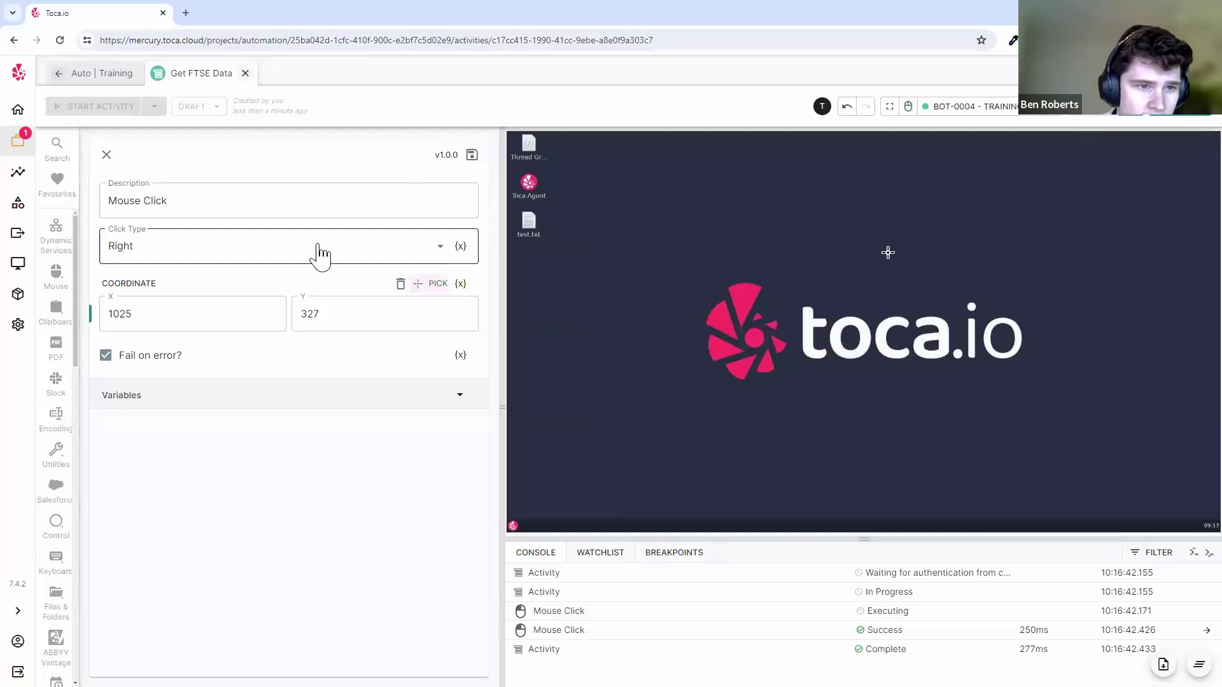
left_click(320, 253)
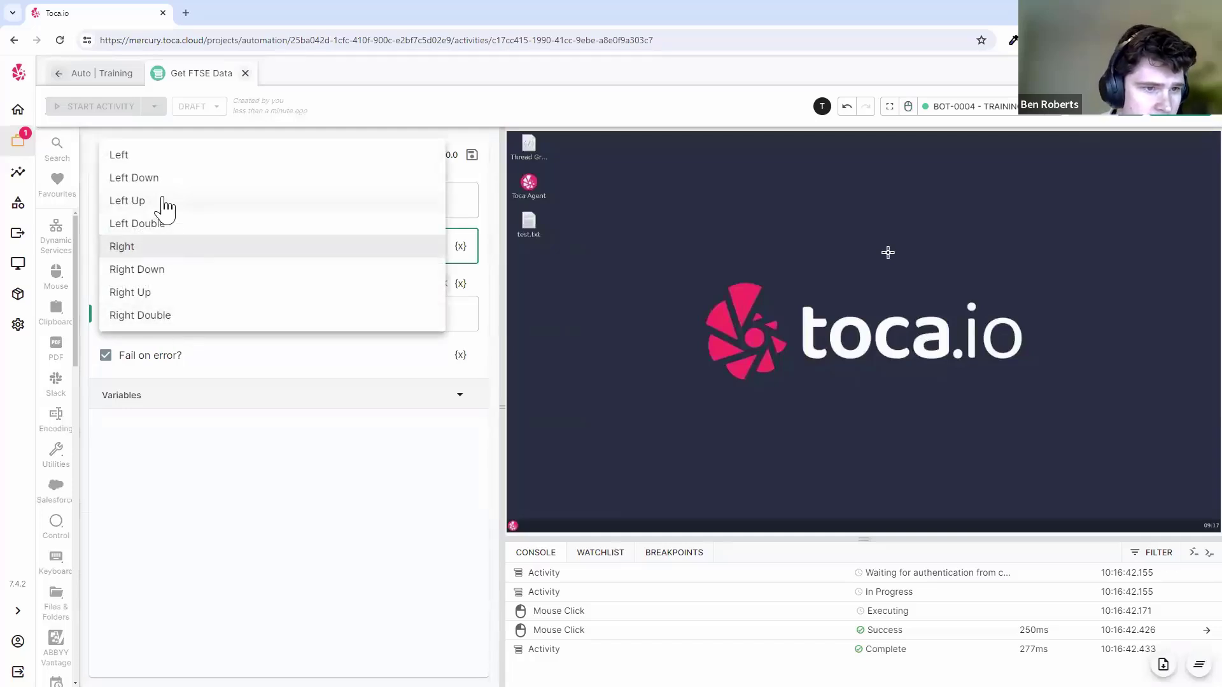
left_click(185, 224)
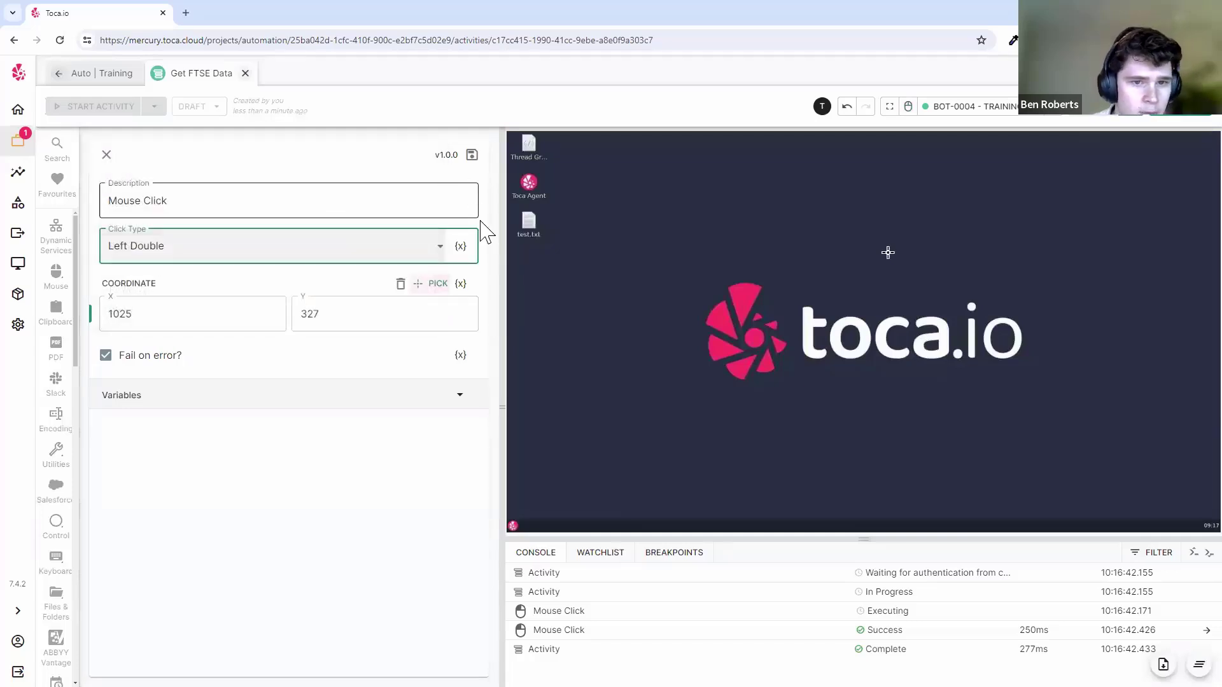
left_click(528, 220)
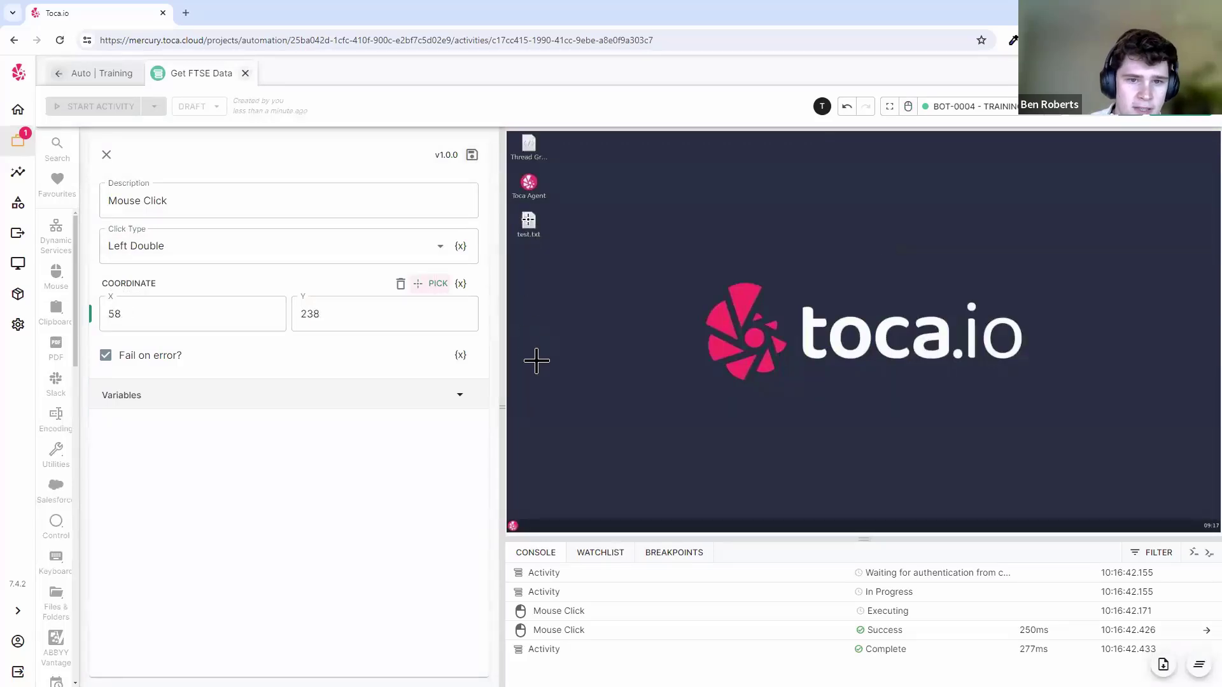
left_click(471, 159)
left_click(395, 190)
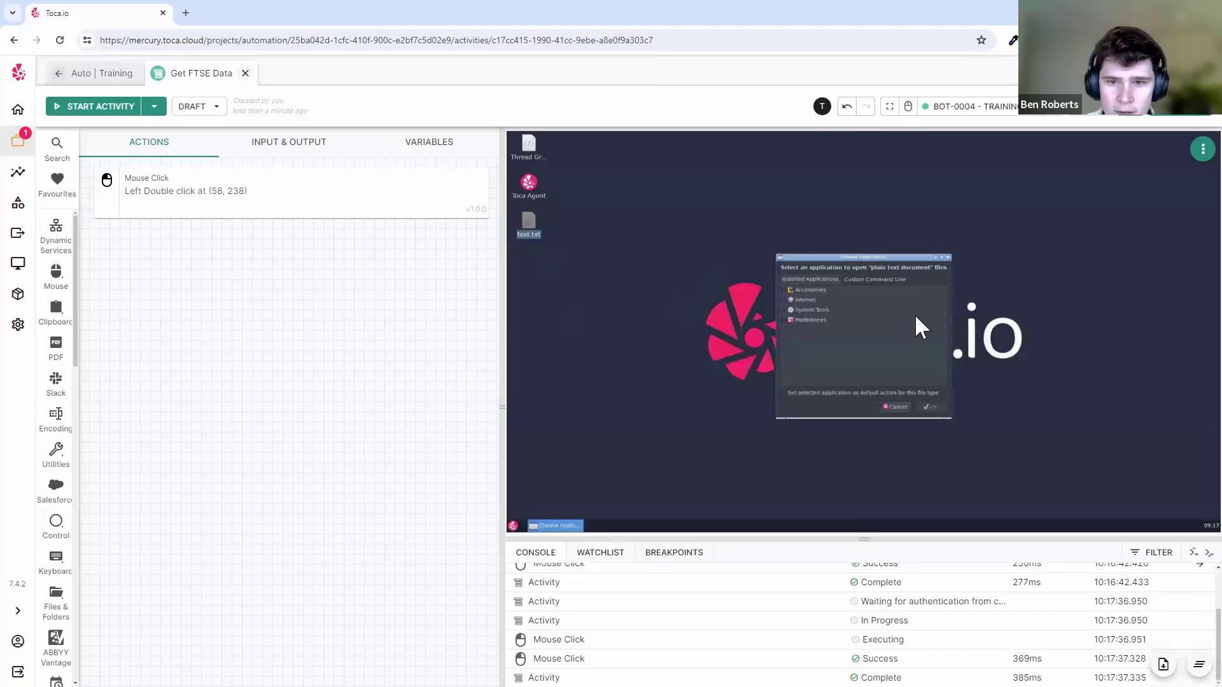
- Close the Choose Application dialog, move test.txt right above the logo, and rerun the step
left_click(908, 107)
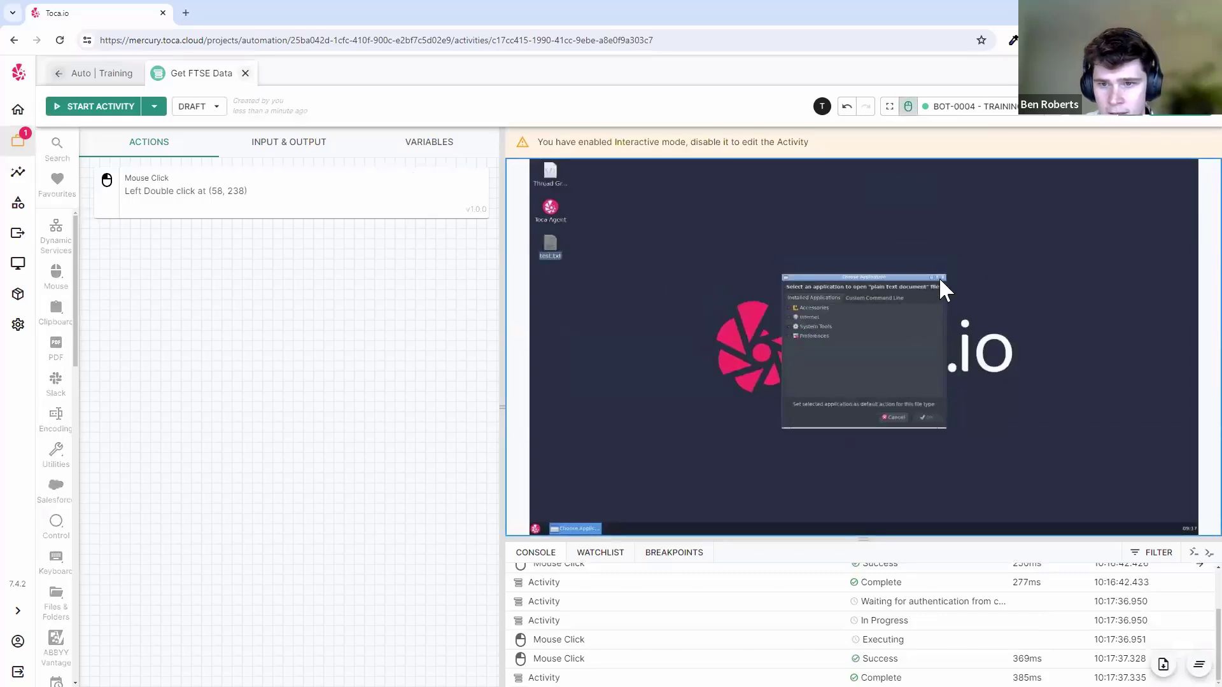
left_click(941, 277)
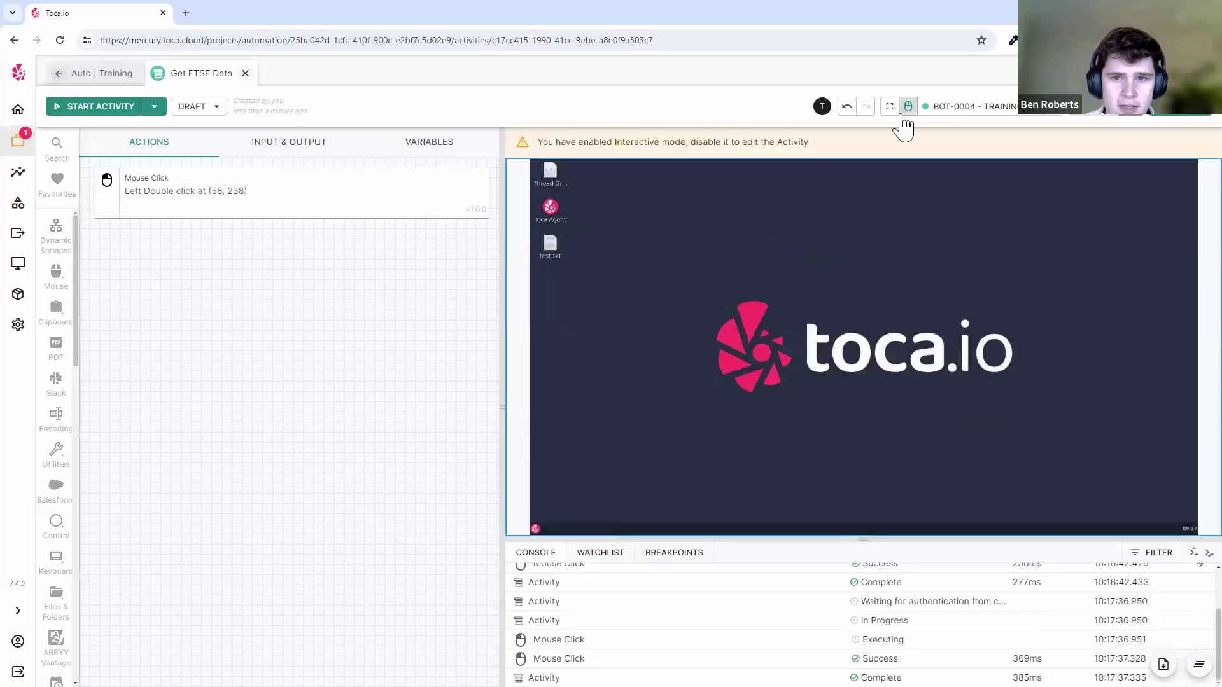
left_click_drag(556, 253, 893, 249)
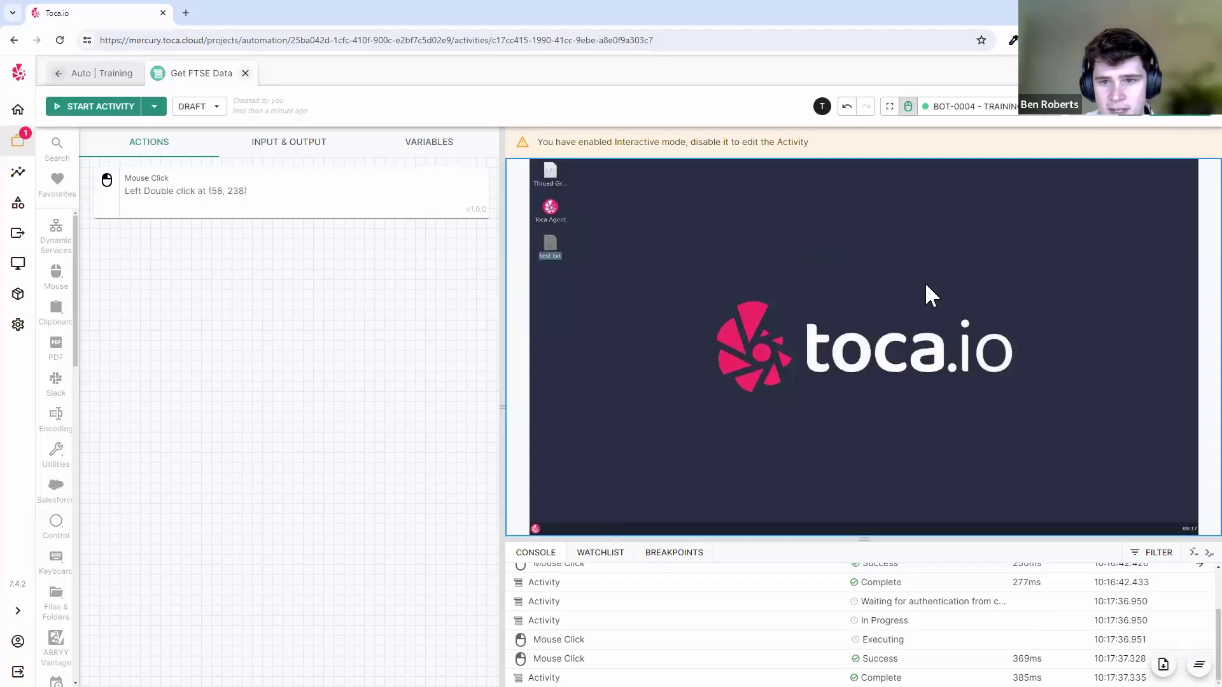
left_click(908, 107)
left_click(390, 179)
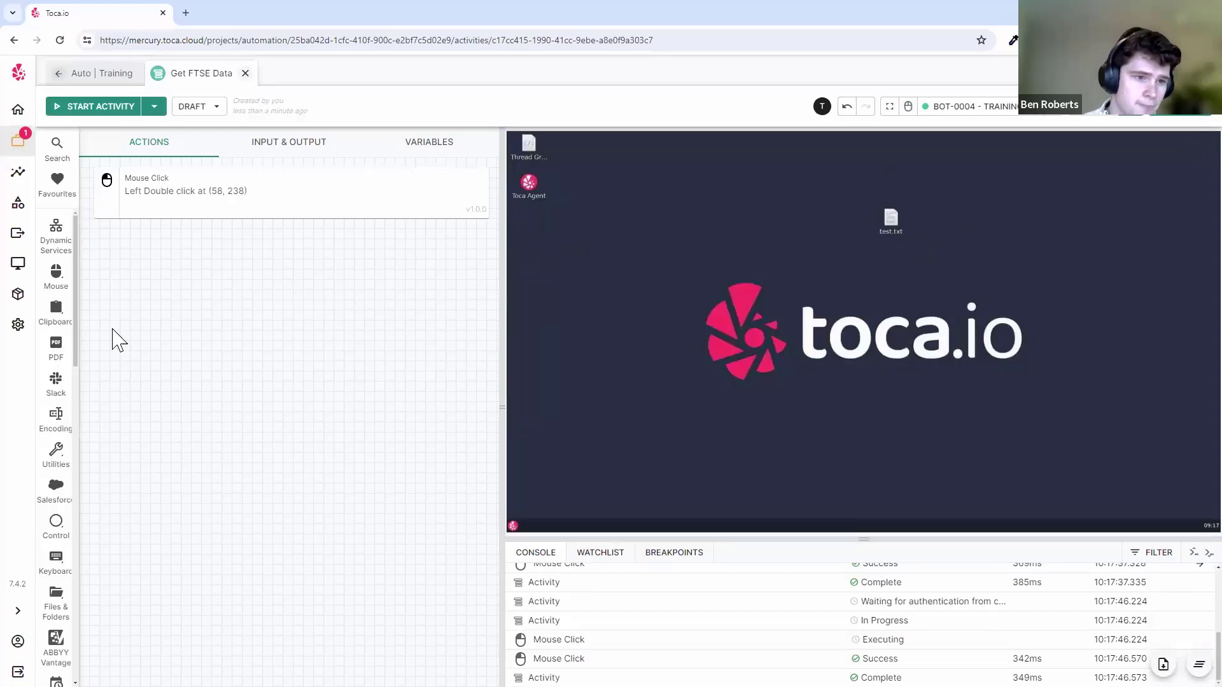
- Add an Image Click step from the Vision actions
scroll(61, 367, "down", 6)
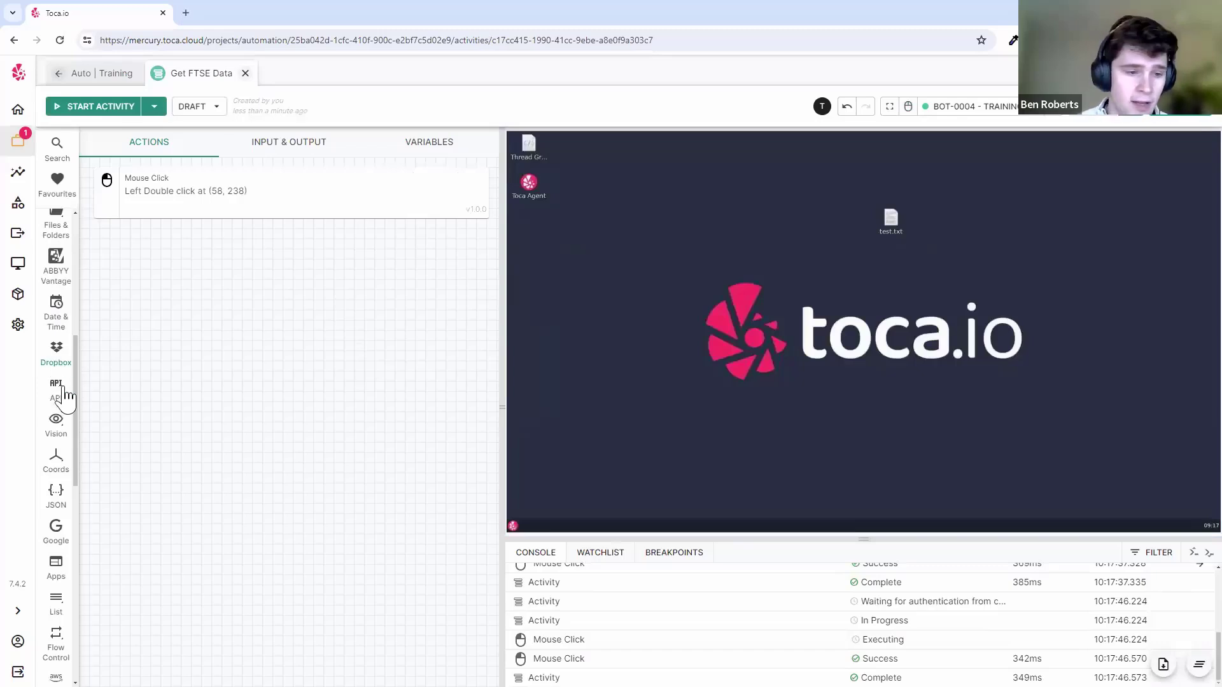
left_click(56, 423)
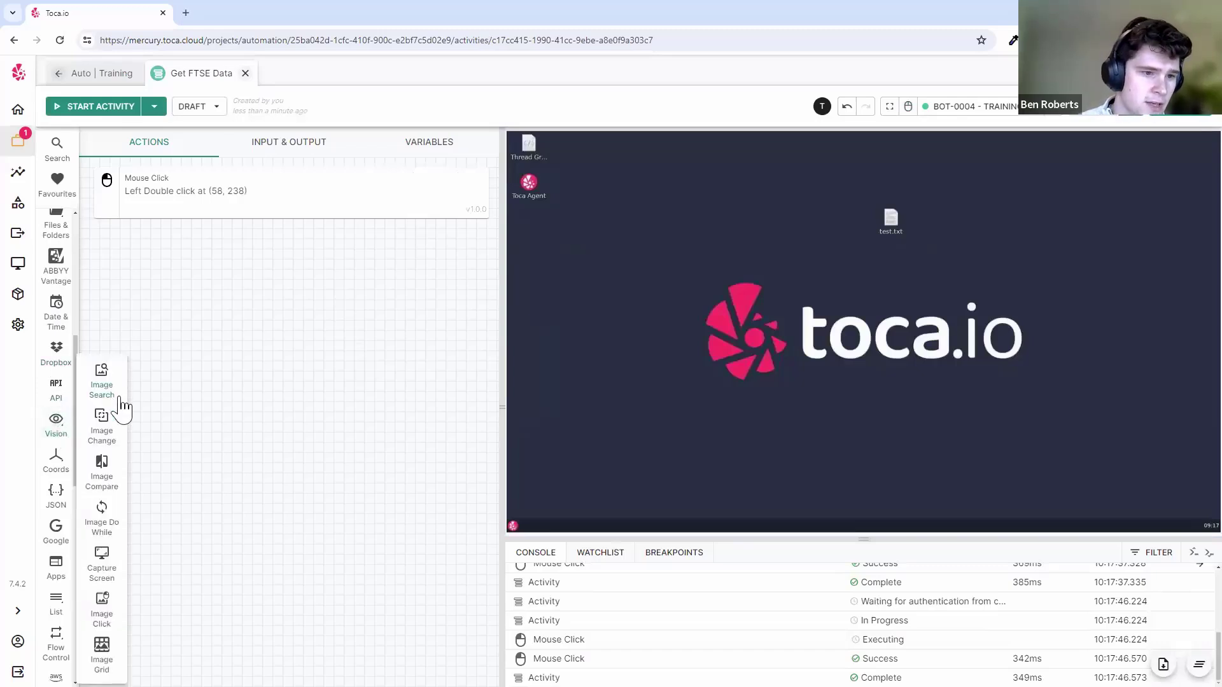
left_click(106, 607)
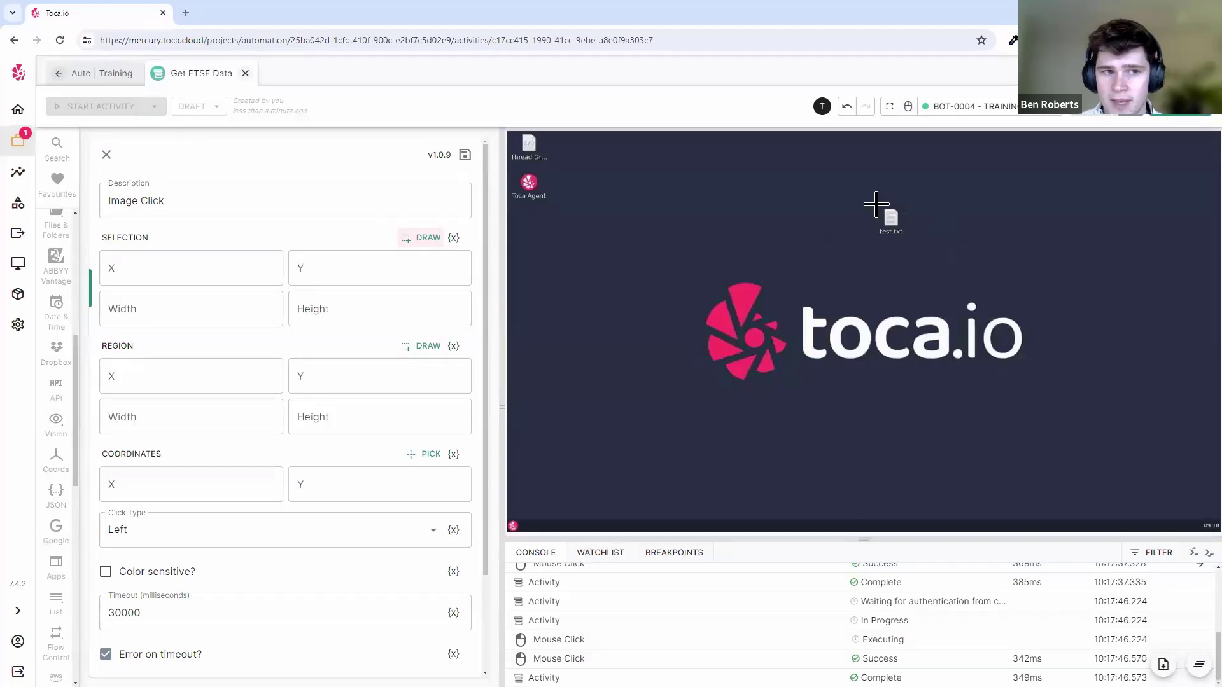
- Draw a selection around the test.txt icon and label as the target image
left_click_drag(880, 205, 902, 236)
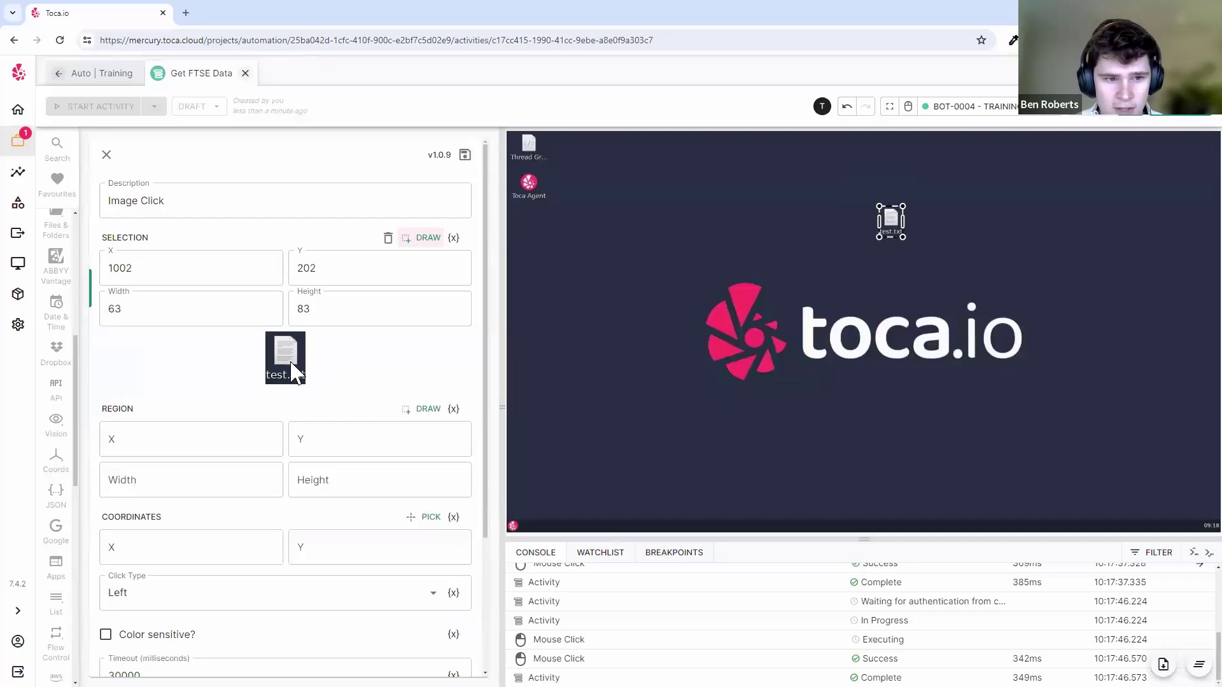
left_click(904, 237)
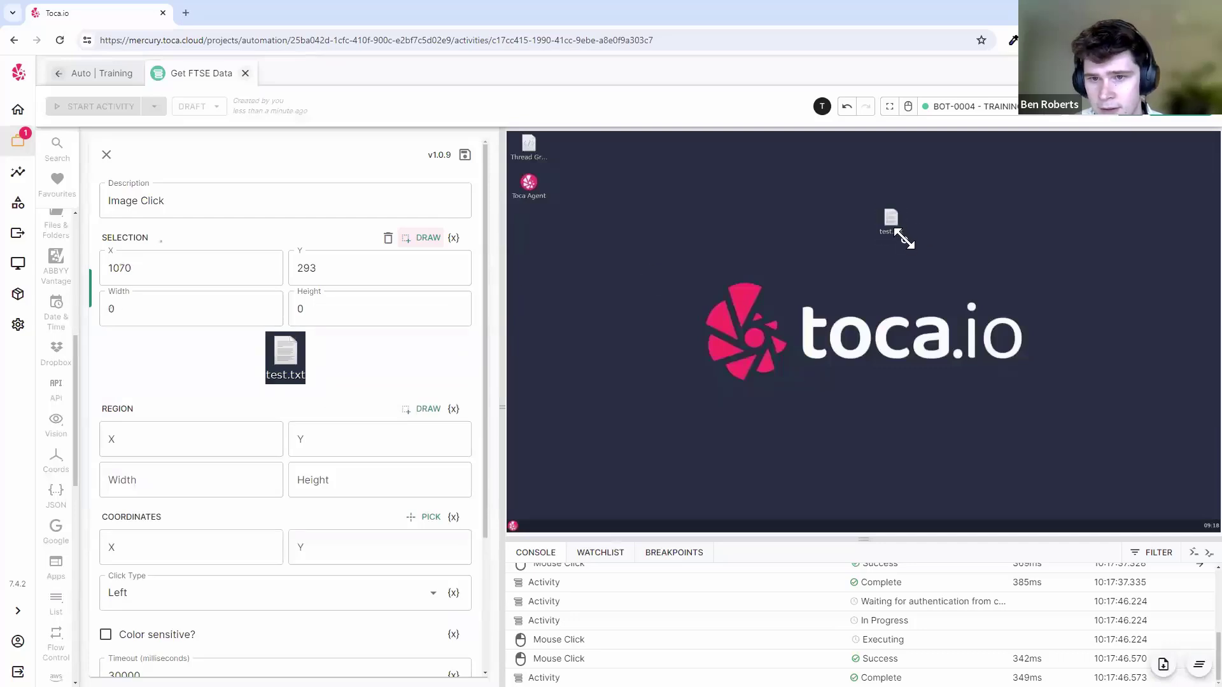
left_click_drag(916, 240, 872, 205)
left_click(924, 254)
- Leave the search Region and click Coordinates empty, clearing the trial picks
scroll(355, 369, "down", 2)
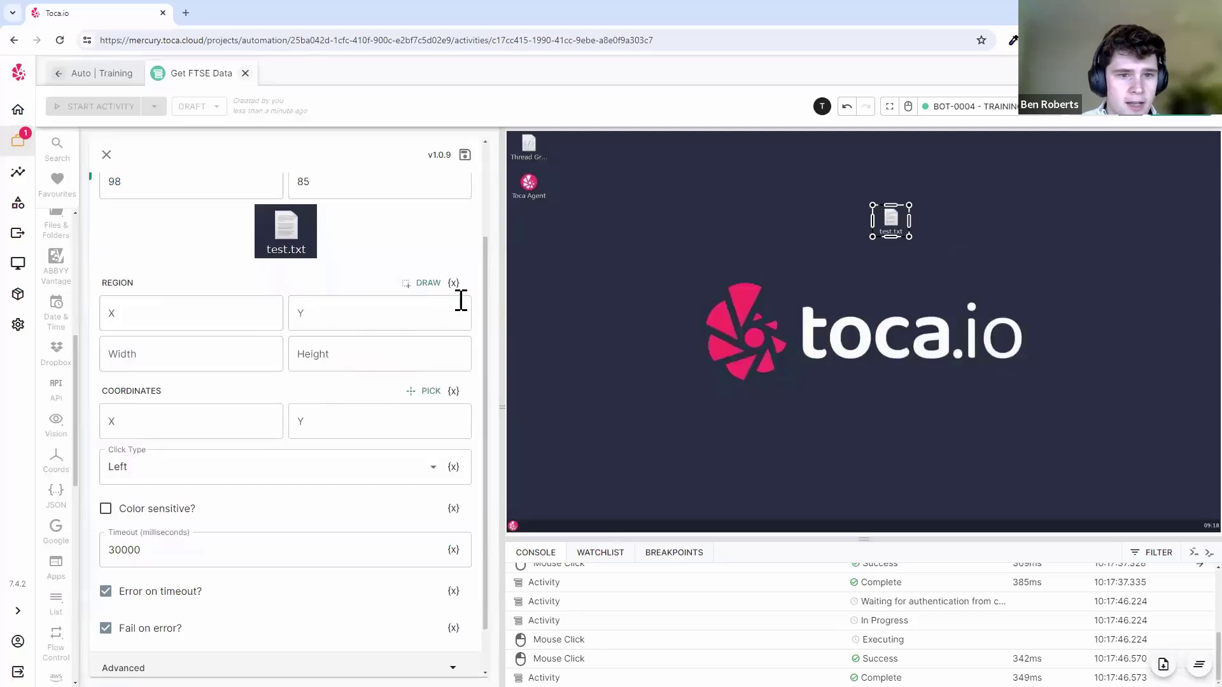
left_click(424, 282)
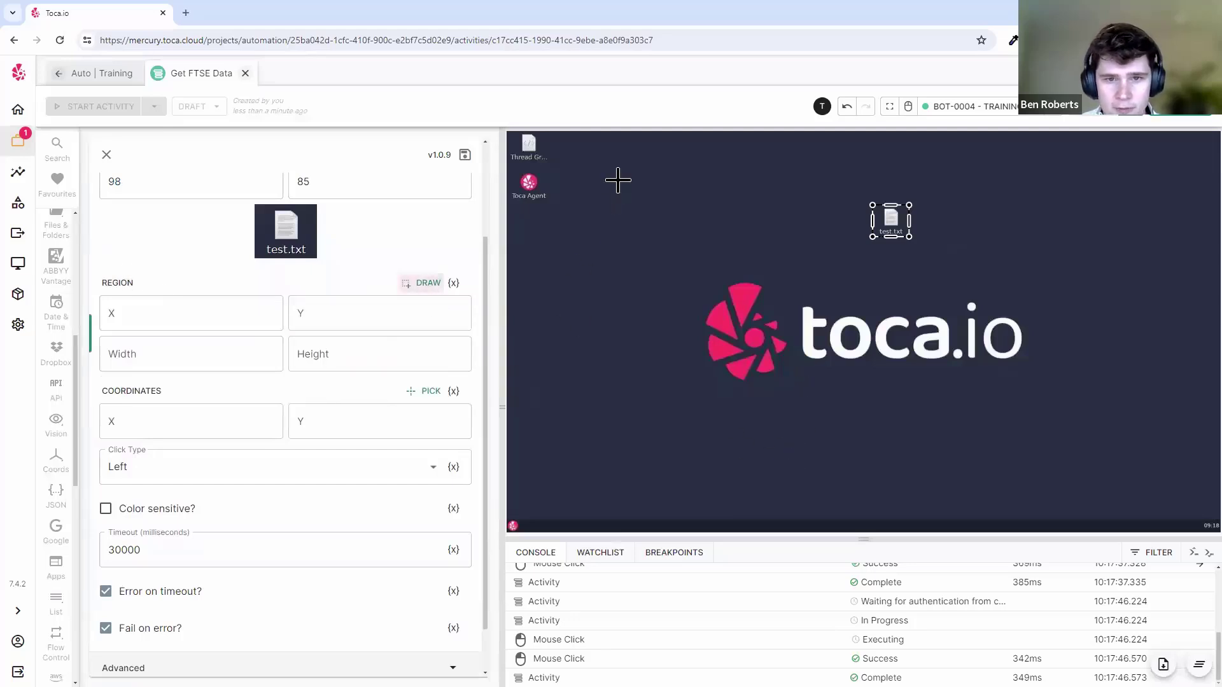
left_click(904, 453)
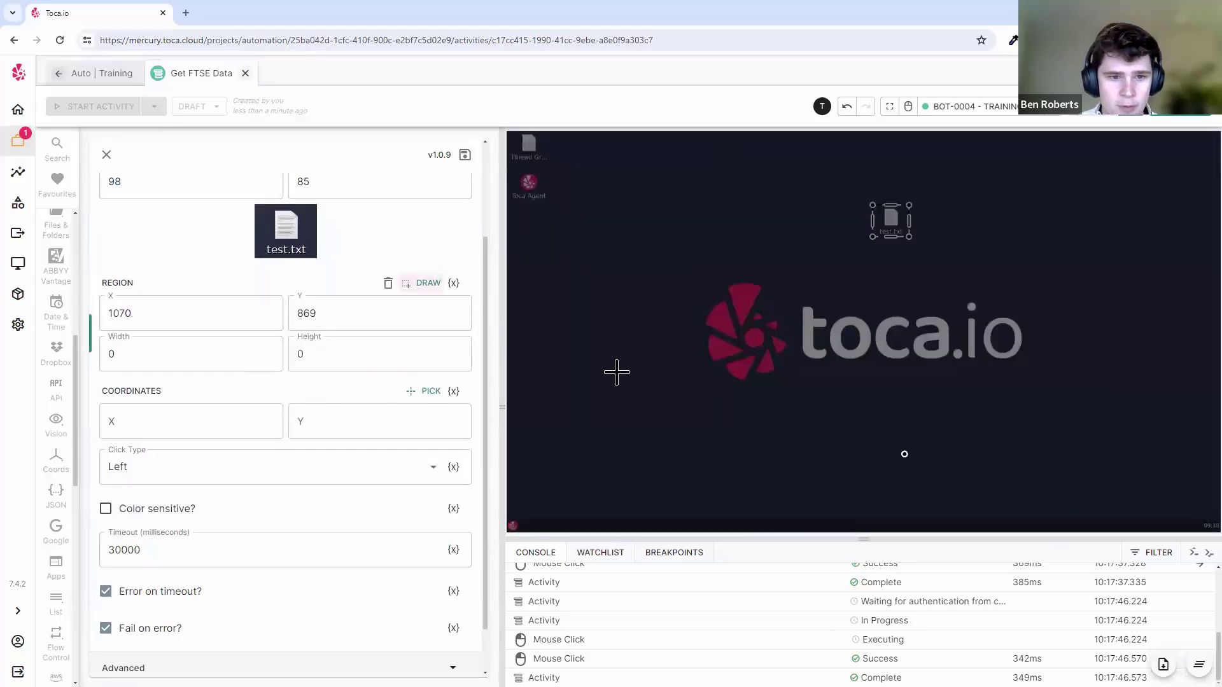
left_click(388, 283)
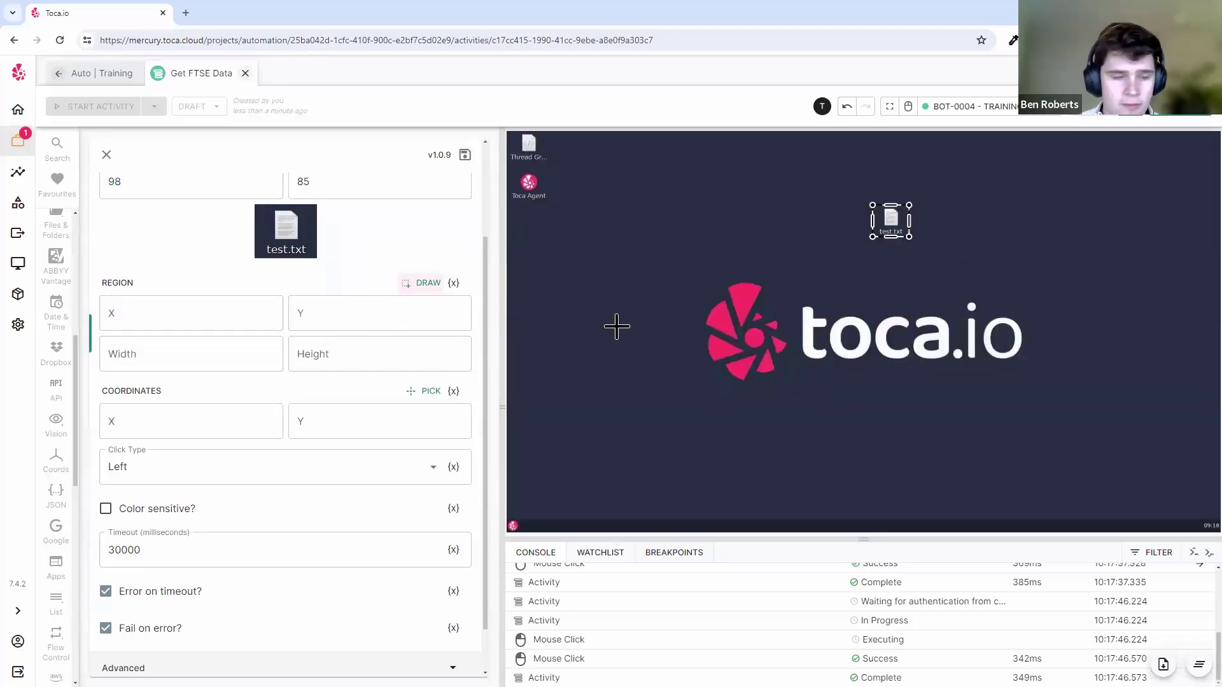
scroll(388, 359, "down", 1)
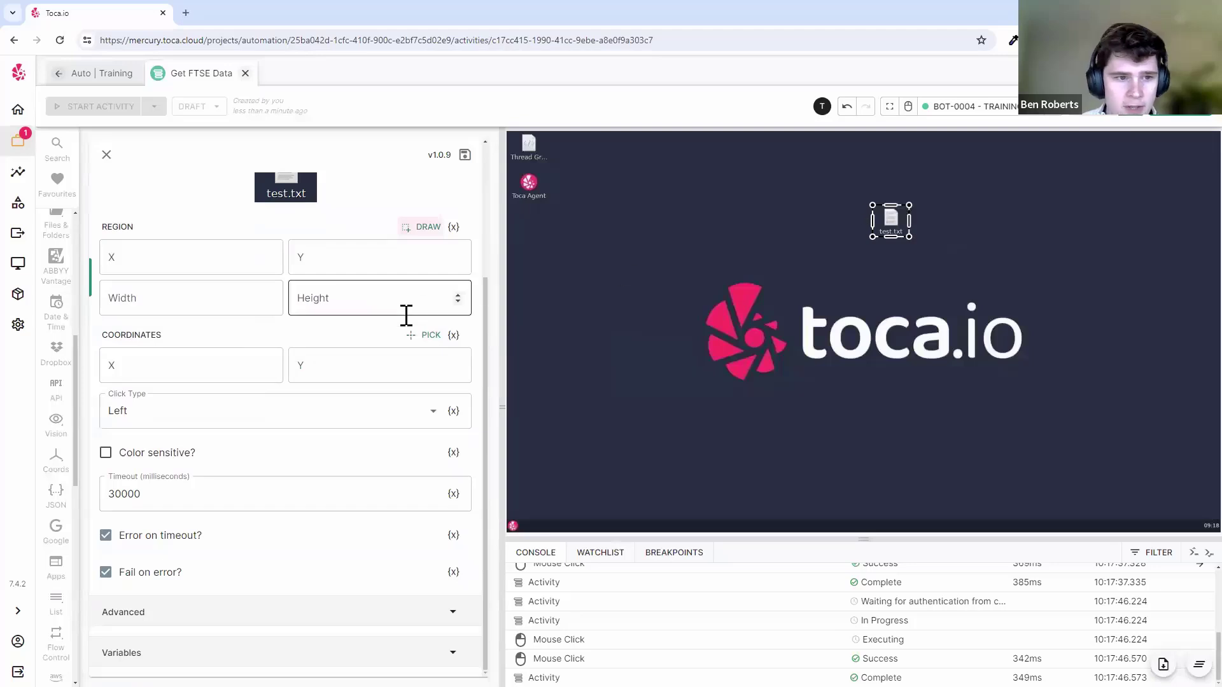
left_click(420, 336)
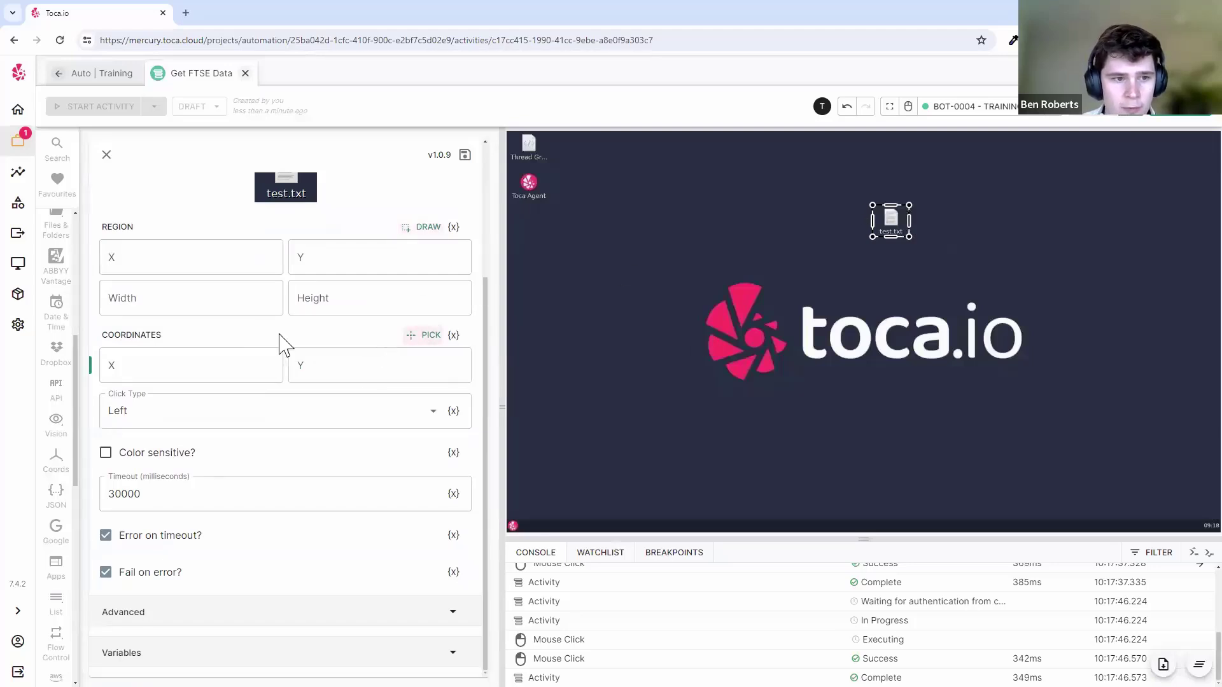
left_click(800, 280)
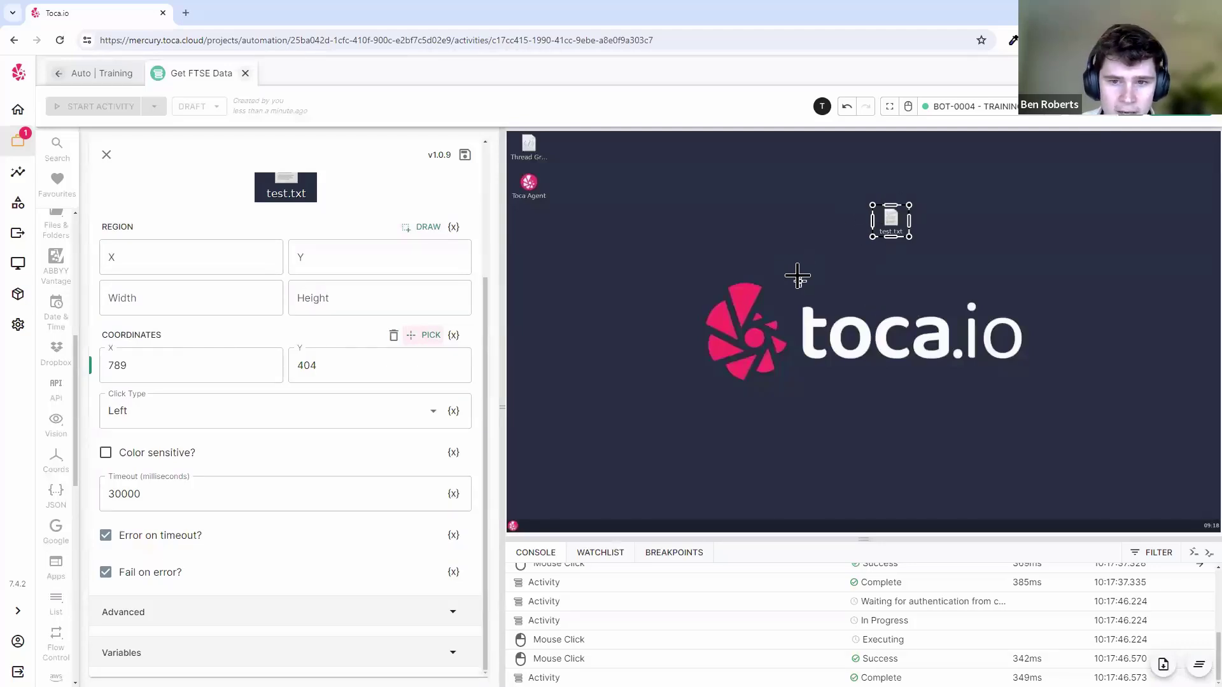
left_click(393, 335)
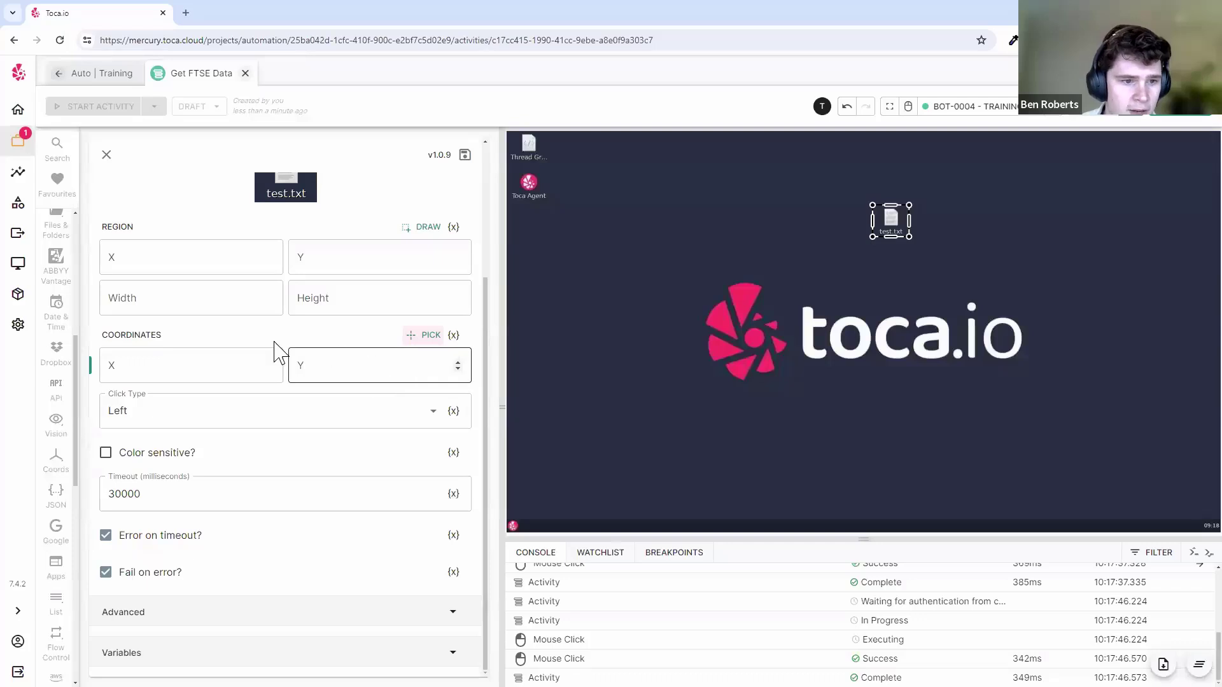
- Check the 0.9 match threshold, set Left Double click, save the step and test-run it
left_click(215, 611)
scroll(191, 567, "down", 2)
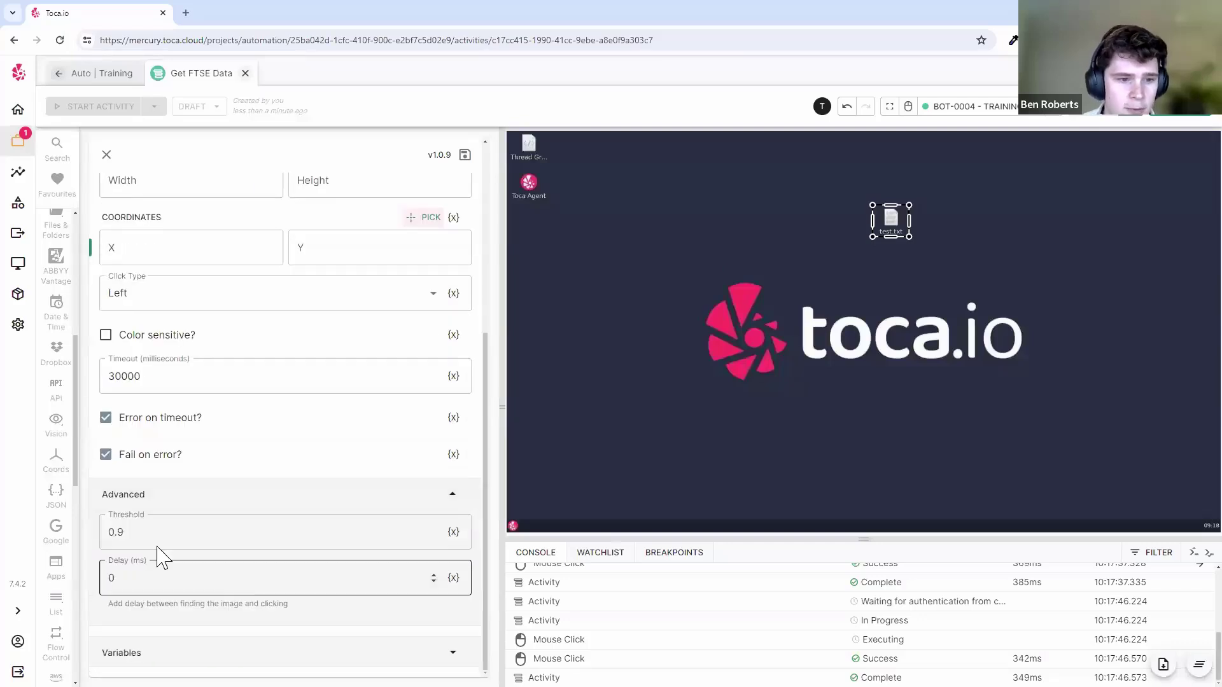
double_click(316, 523)
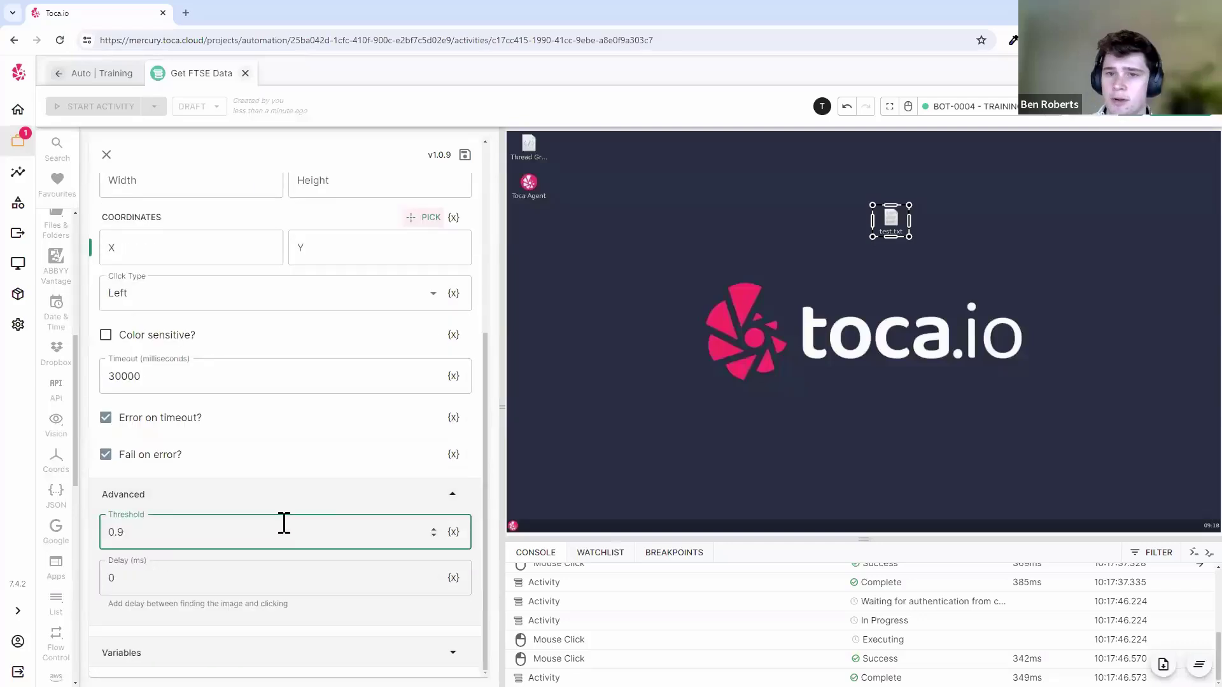
scroll(412, 261, "up", 5)
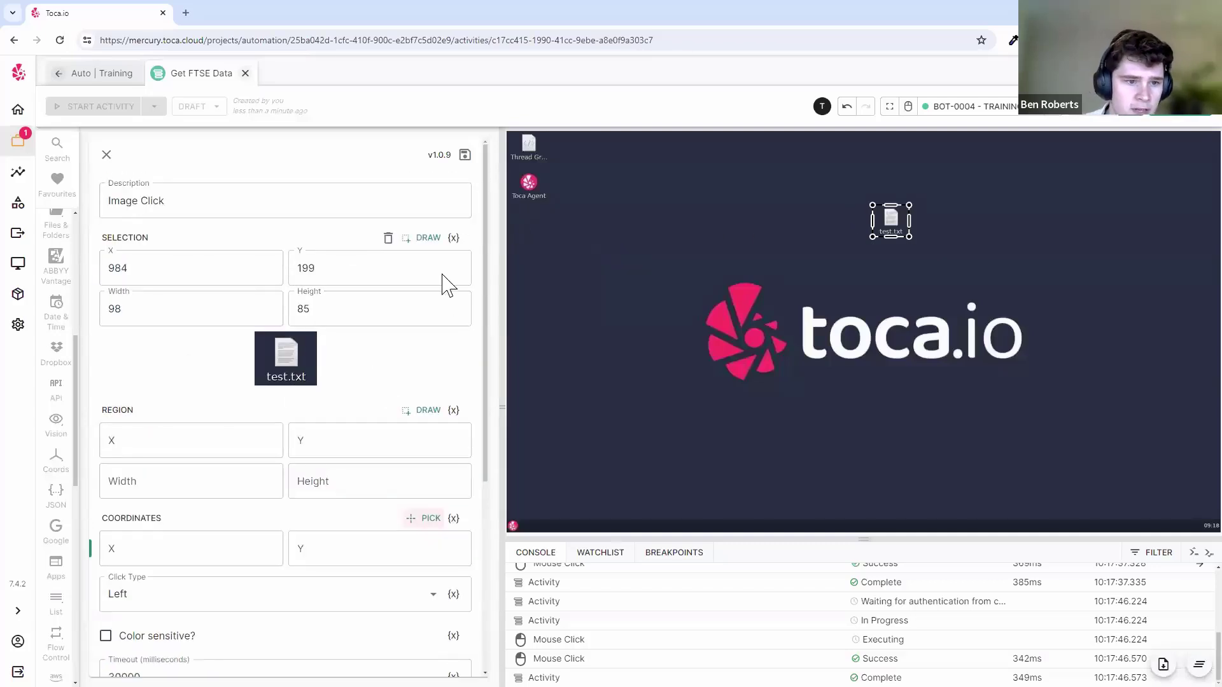
scroll(382, 401, "down", 5)
left_click(172, 299)
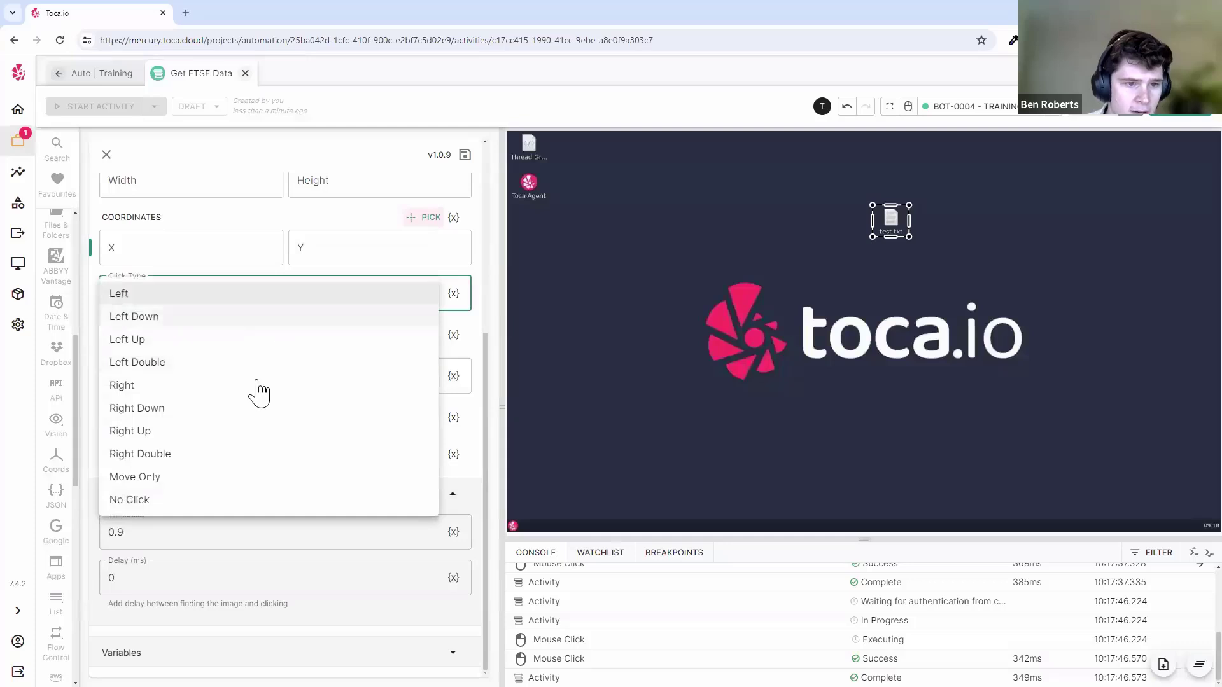
left_click(194, 362)
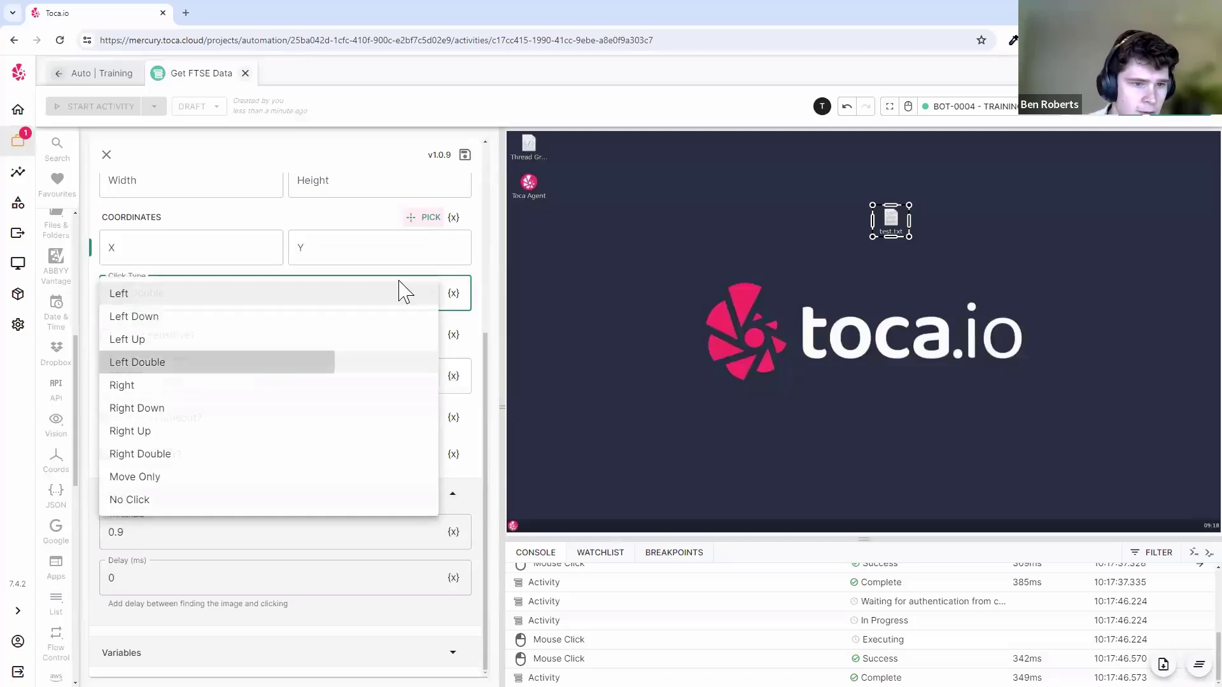
left_click(465, 157)
left_click(400, 235)
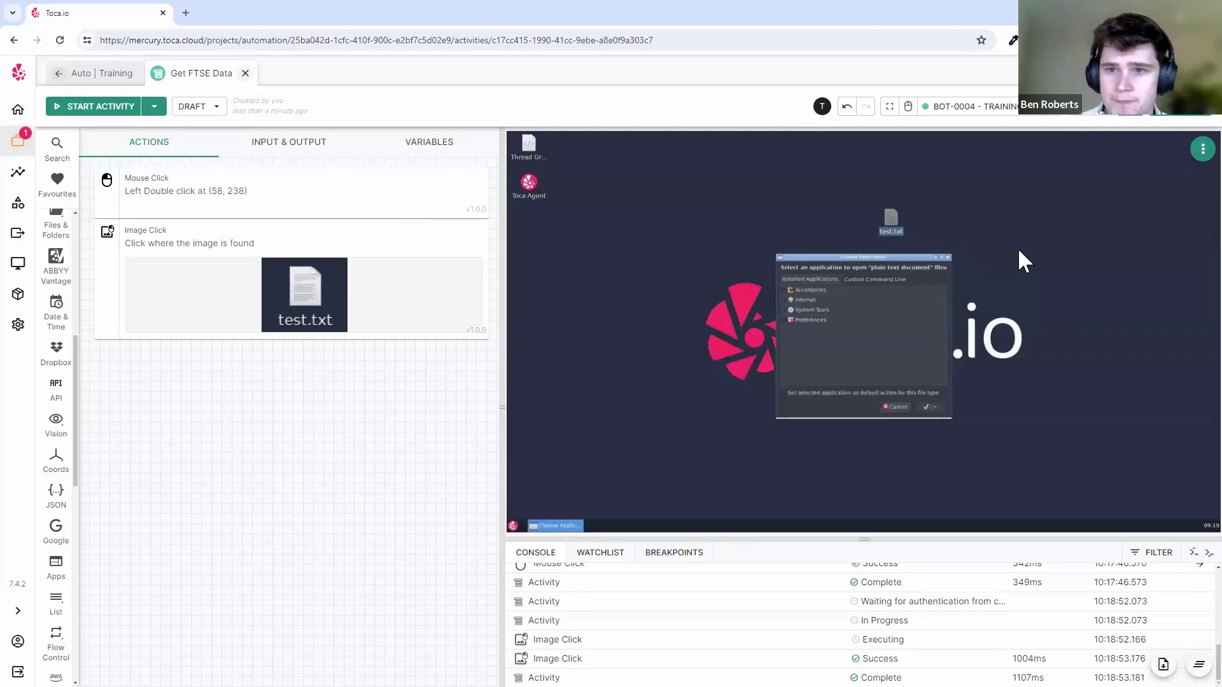
- Close the Choose Application dialog on the bot desktop in a brief interactive session
left_click(908, 106)
left_click(941, 277)
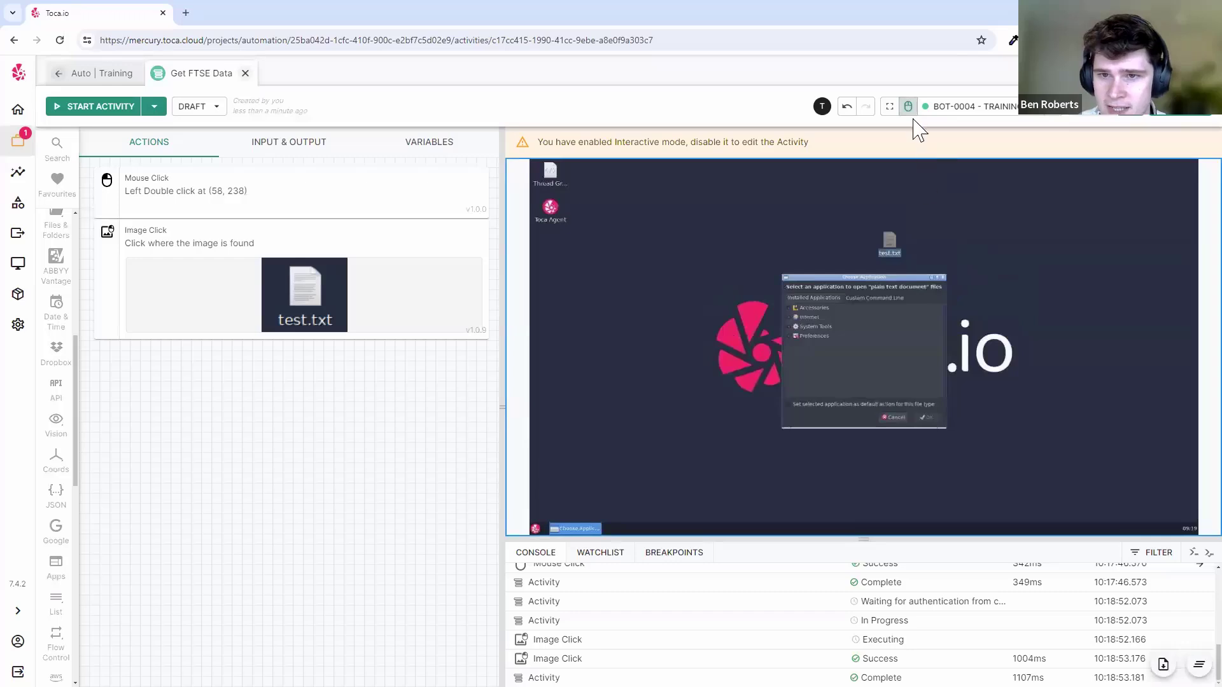
left_click(908, 106)
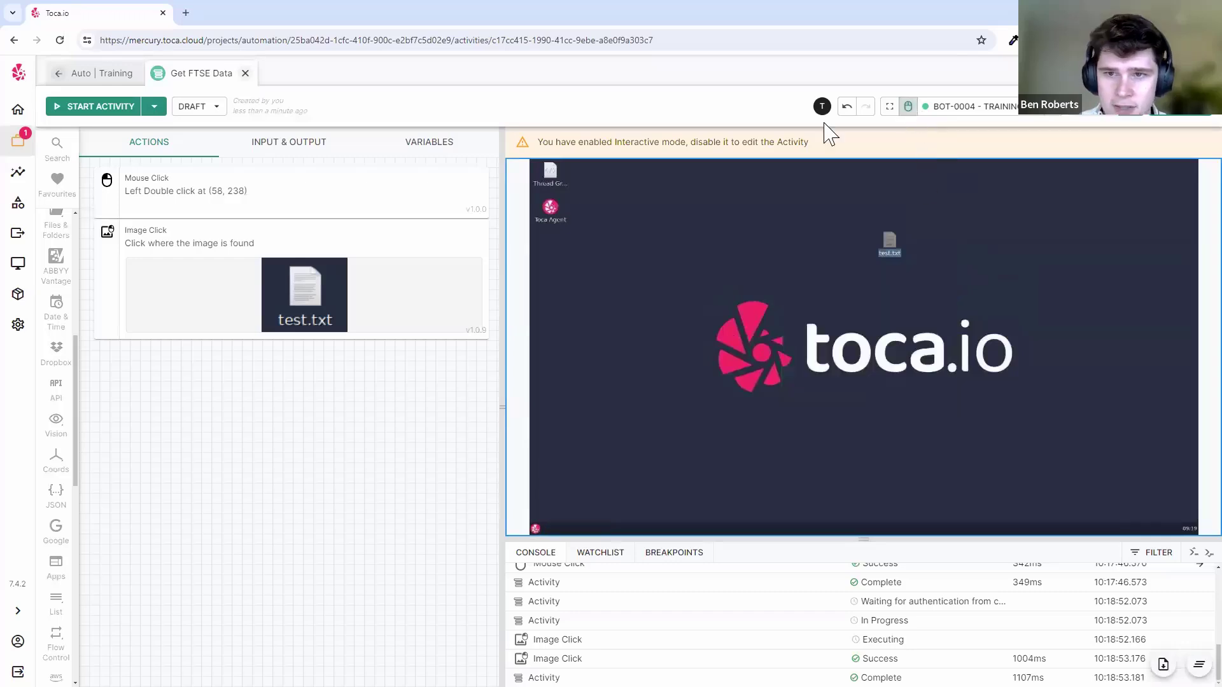
left_click(56, 421)
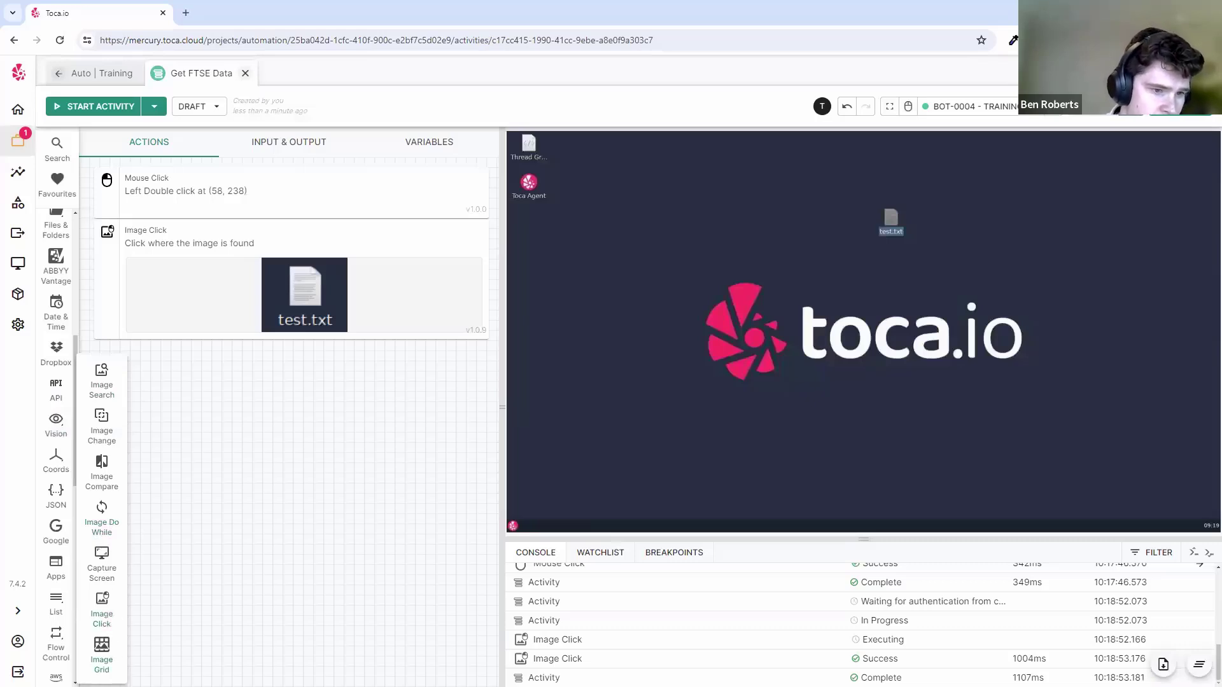
scroll(61, 433, "down", 1)
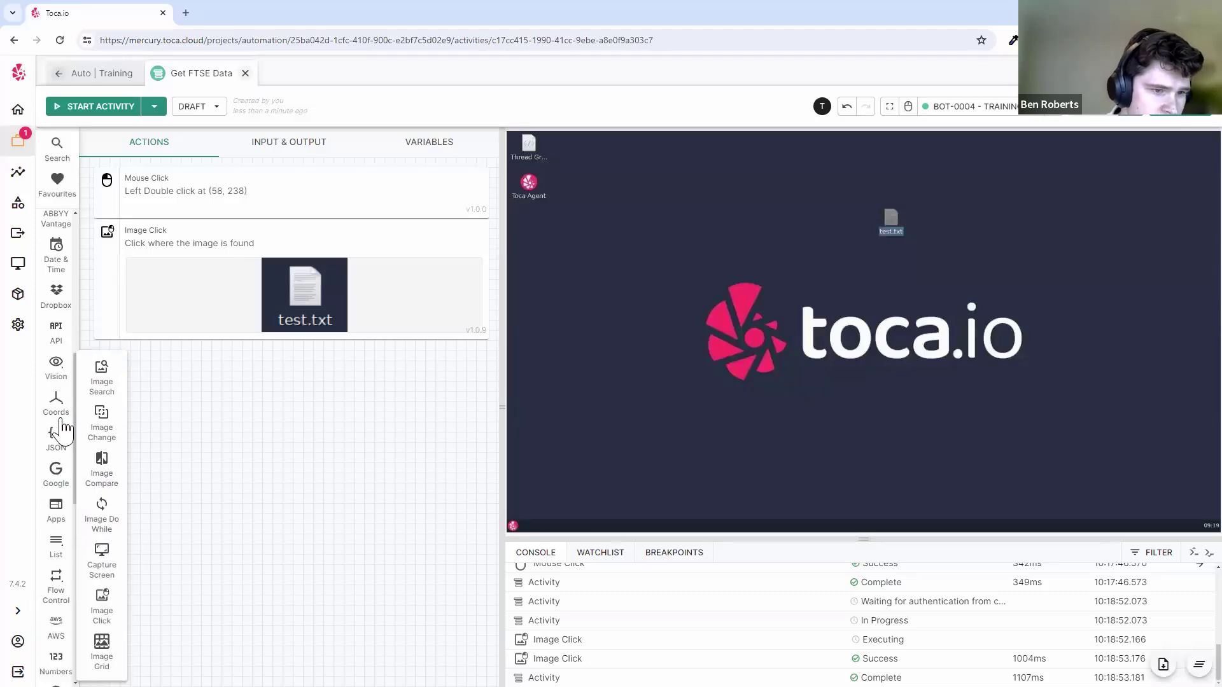
scroll(61, 431, "up", 1)
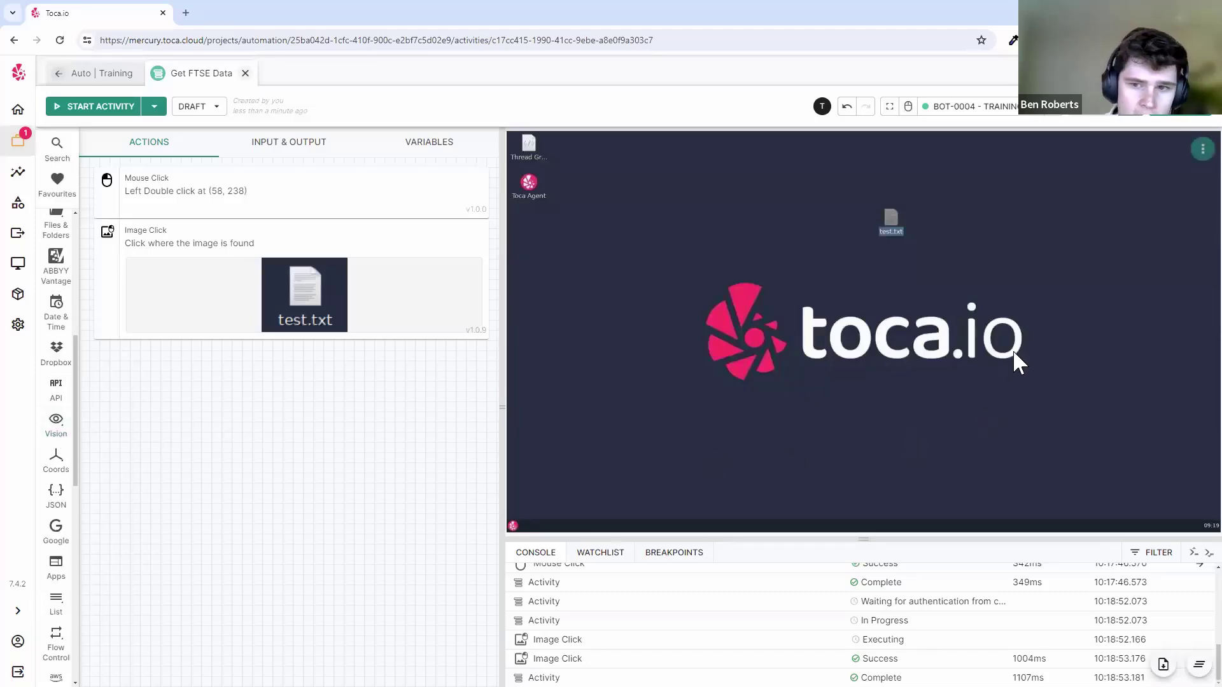
left_click(908, 106)
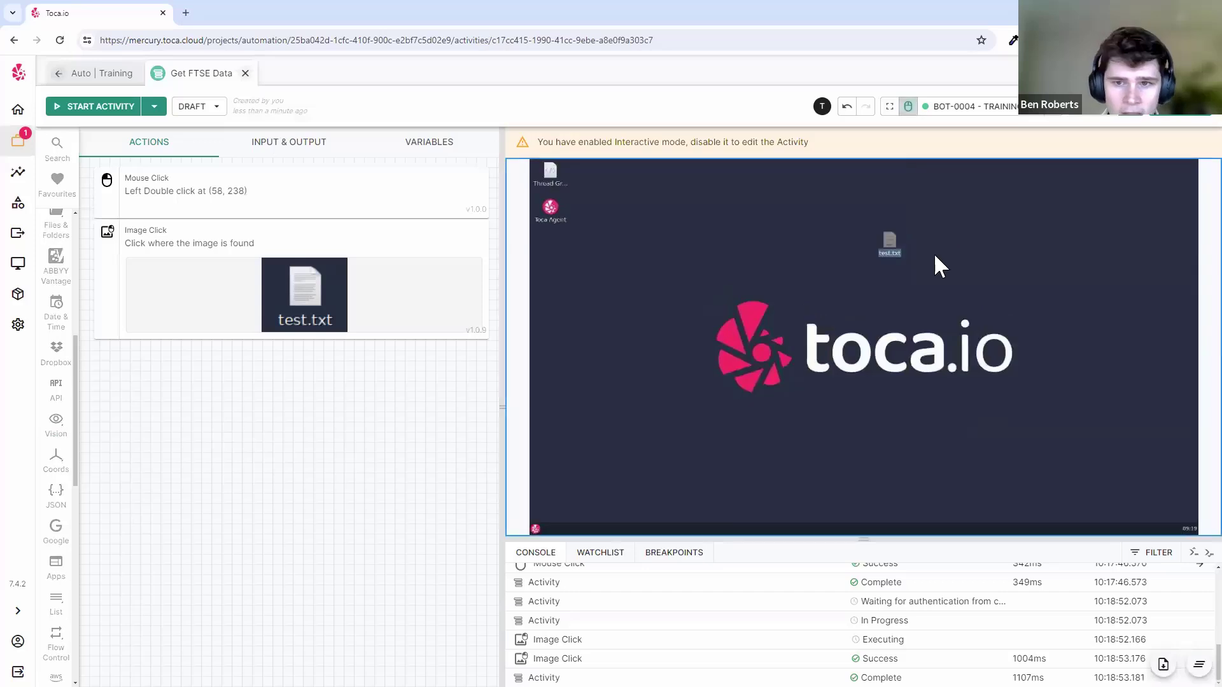
left_click(910, 108)
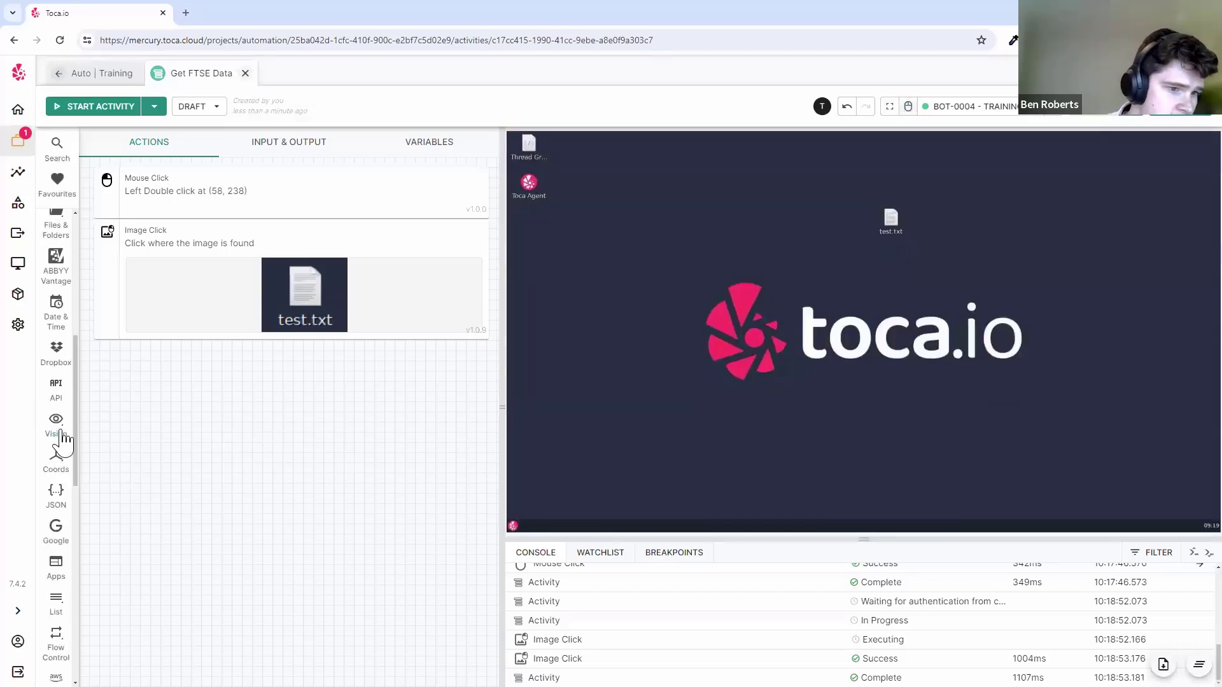
scroll(64, 439, "down", 5)
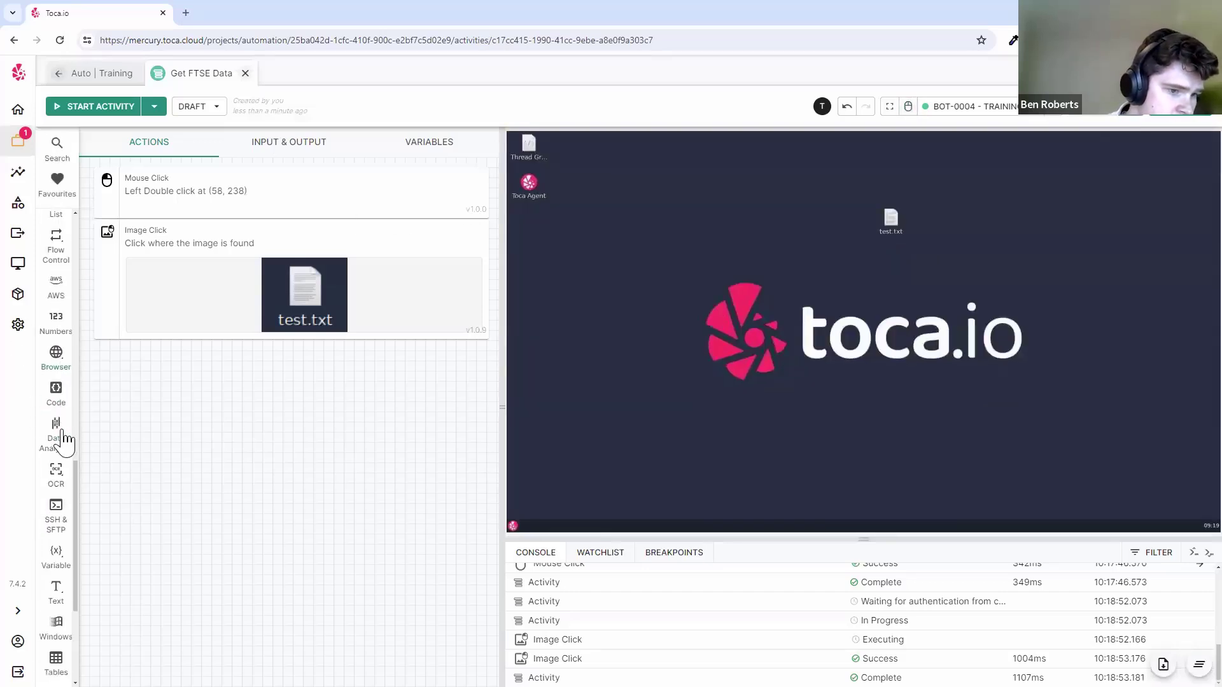
scroll(64, 439, "up", 5)
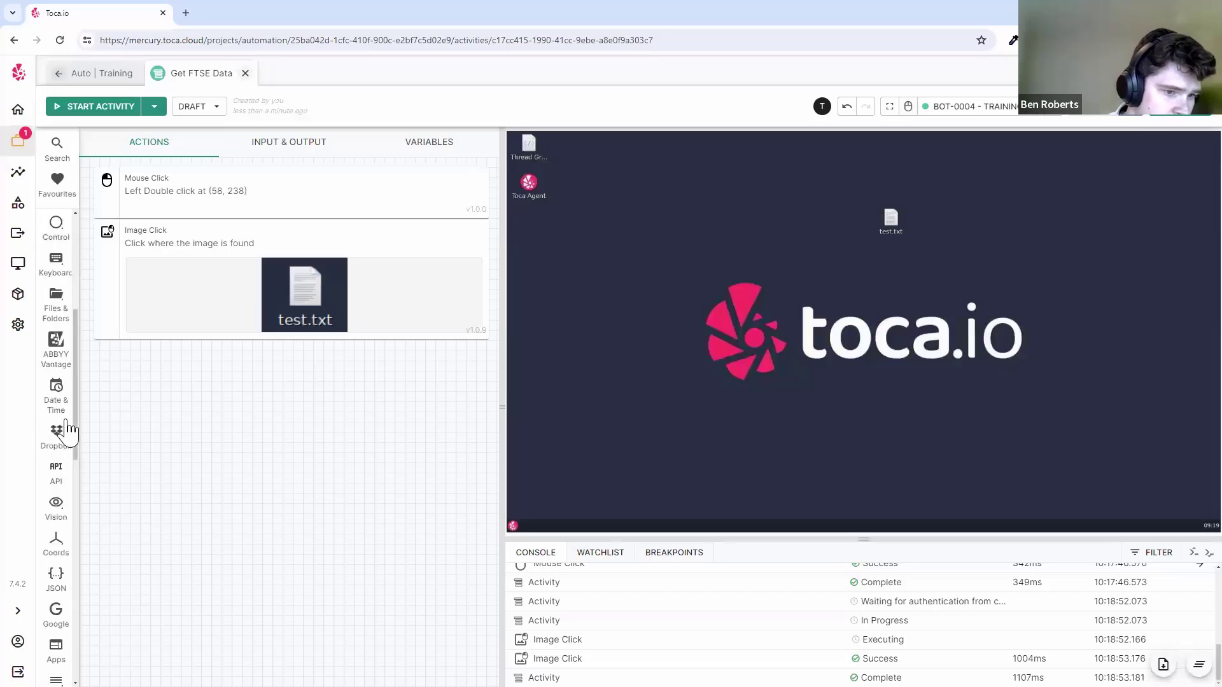
left_click(56, 573)
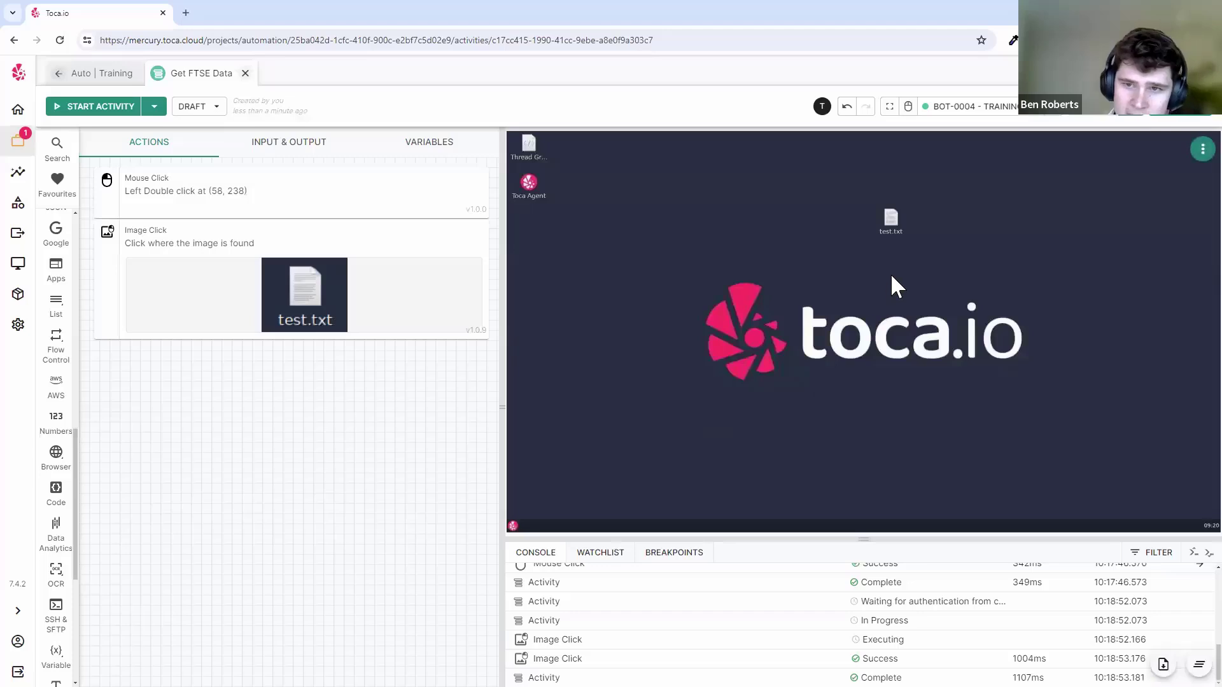
- Drag test.txt below the Toca Agent icon, then delete the Image Click and Mouse Click actions
left_click(909, 111)
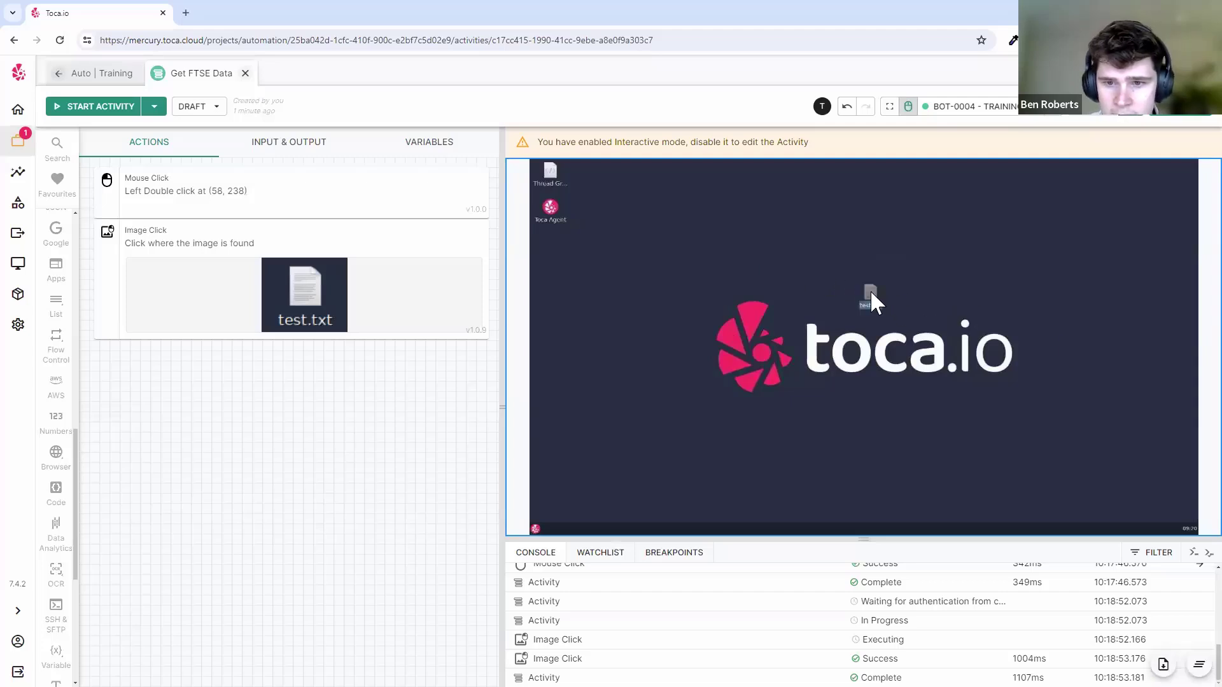
left_click_drag(870, 292, 548, 239)
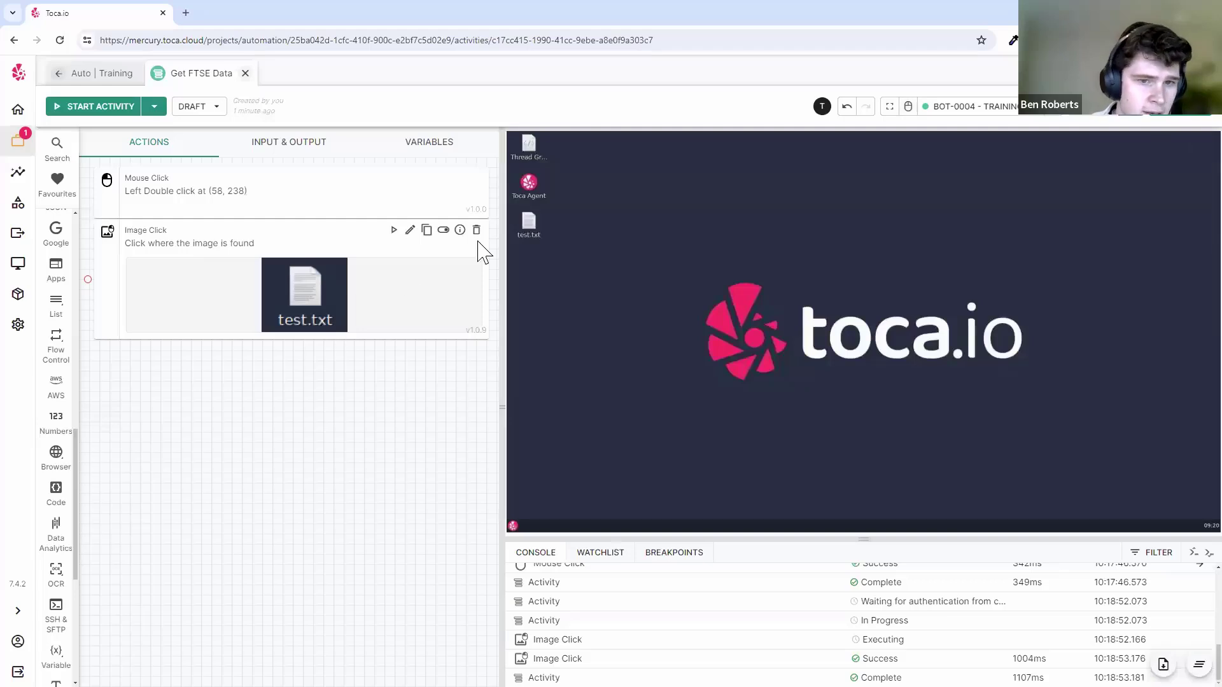
left_click(476, 231)
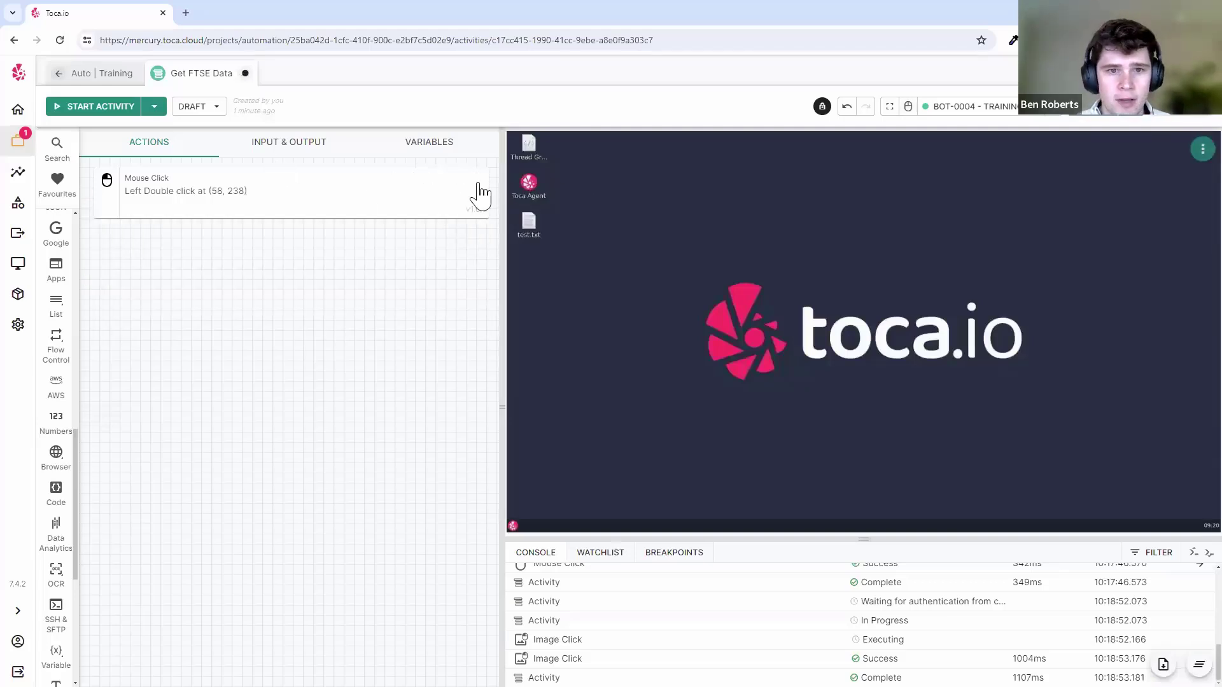
left_click(476, 177)
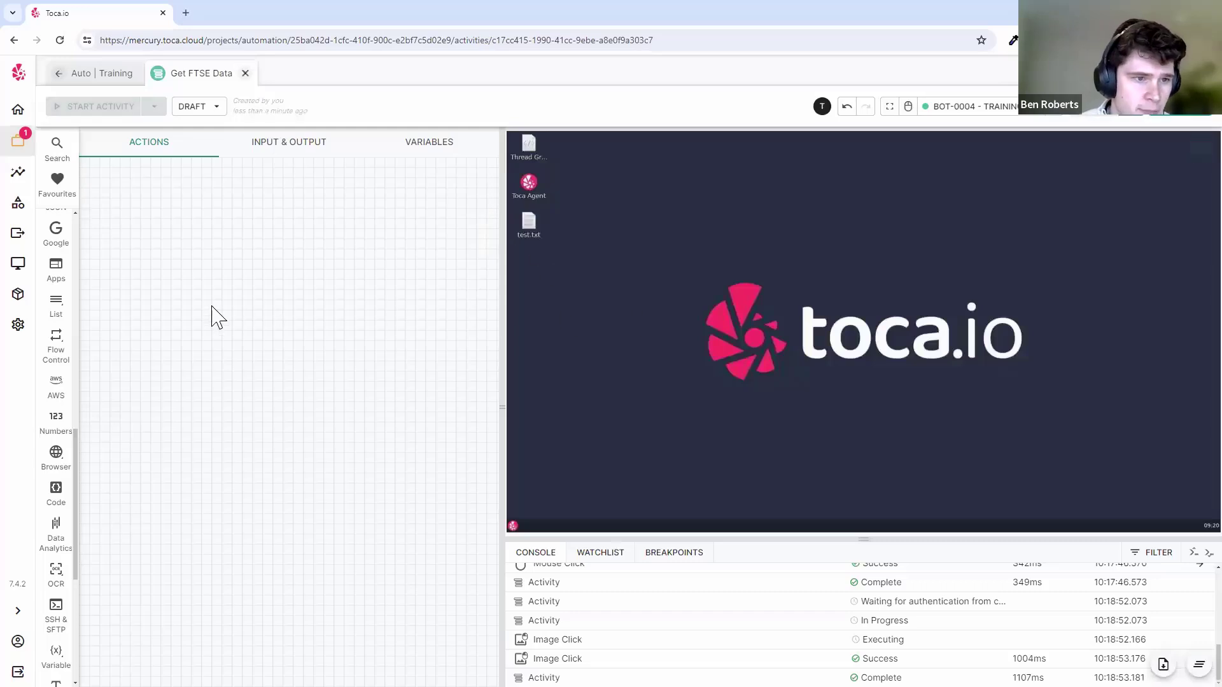
scroll(70, 372, "up", 10)
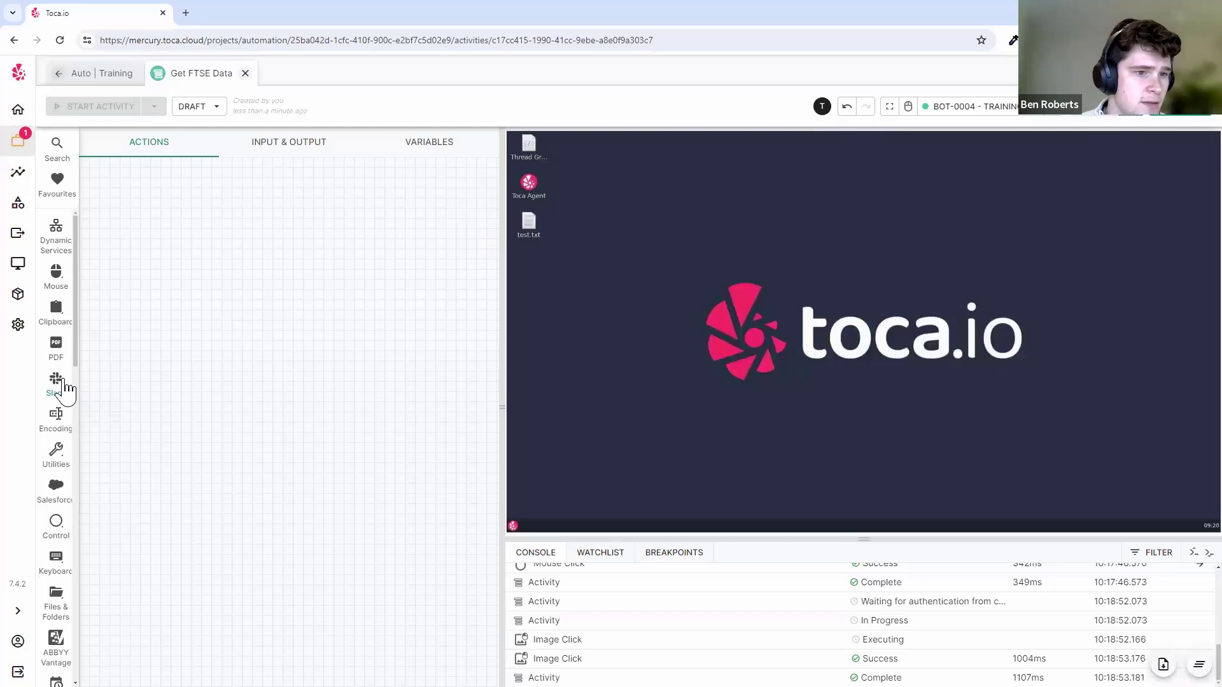
scroll(66, 390, "down", 7)
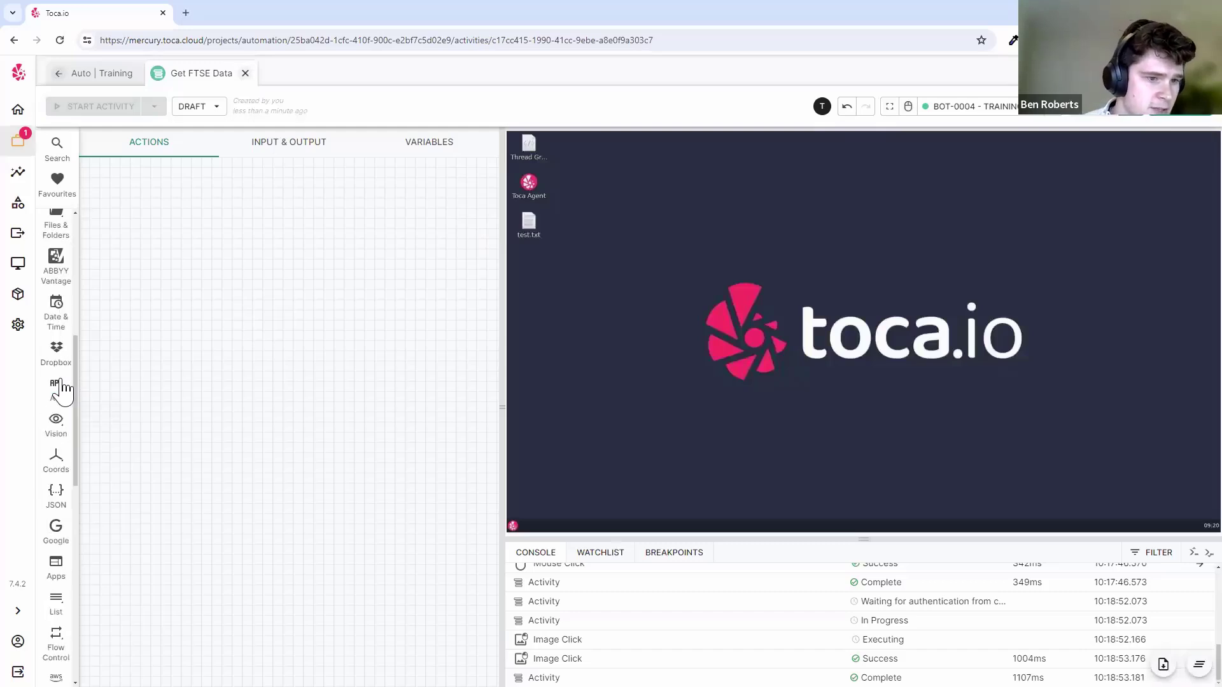
scroll(62, 389, "up", 7)
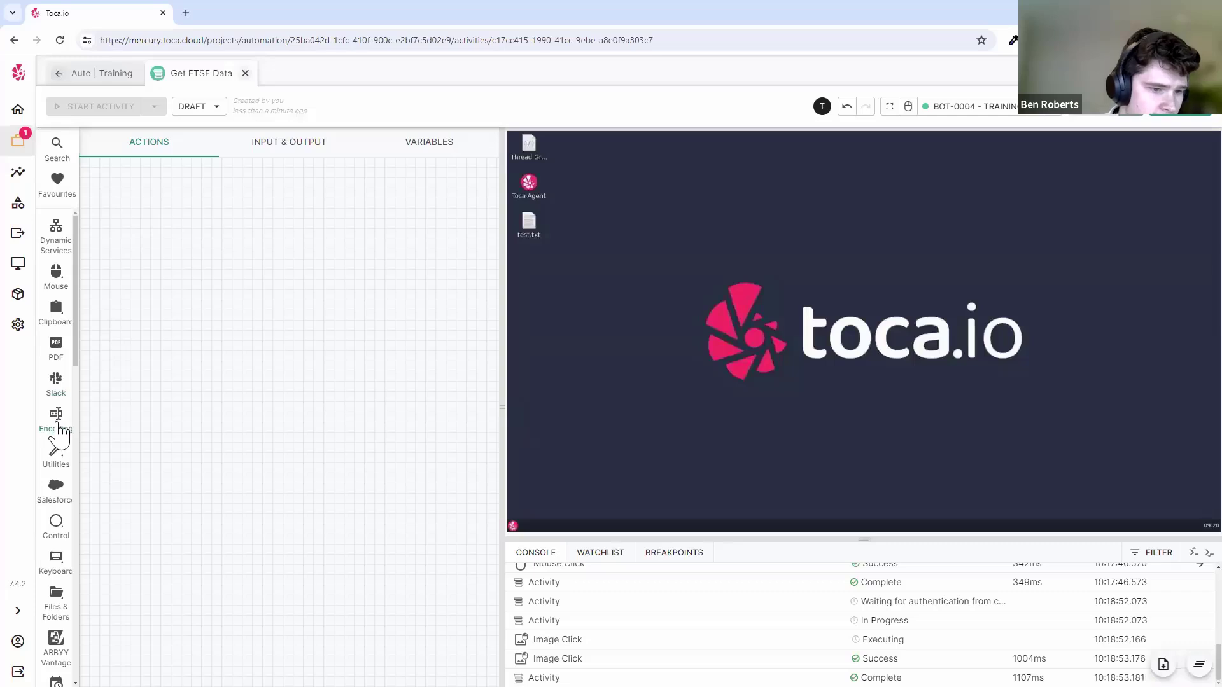
scroll(58, 429, "down", 2)
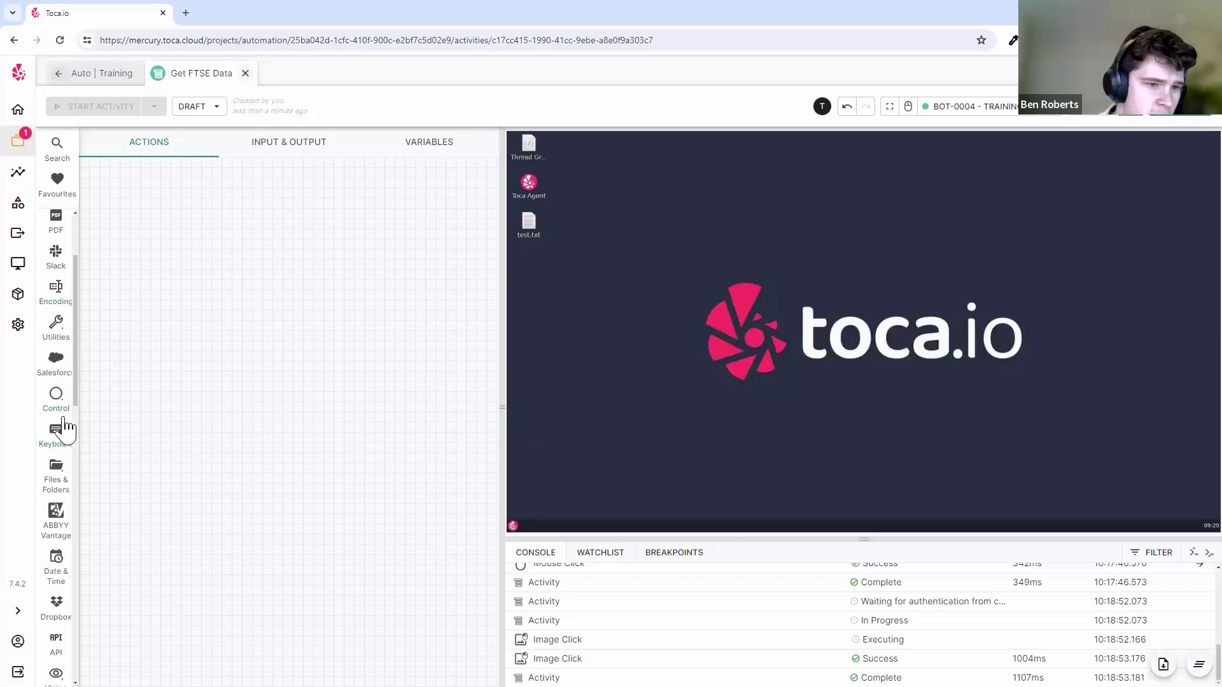
scroll(60, 410, "up", 2)
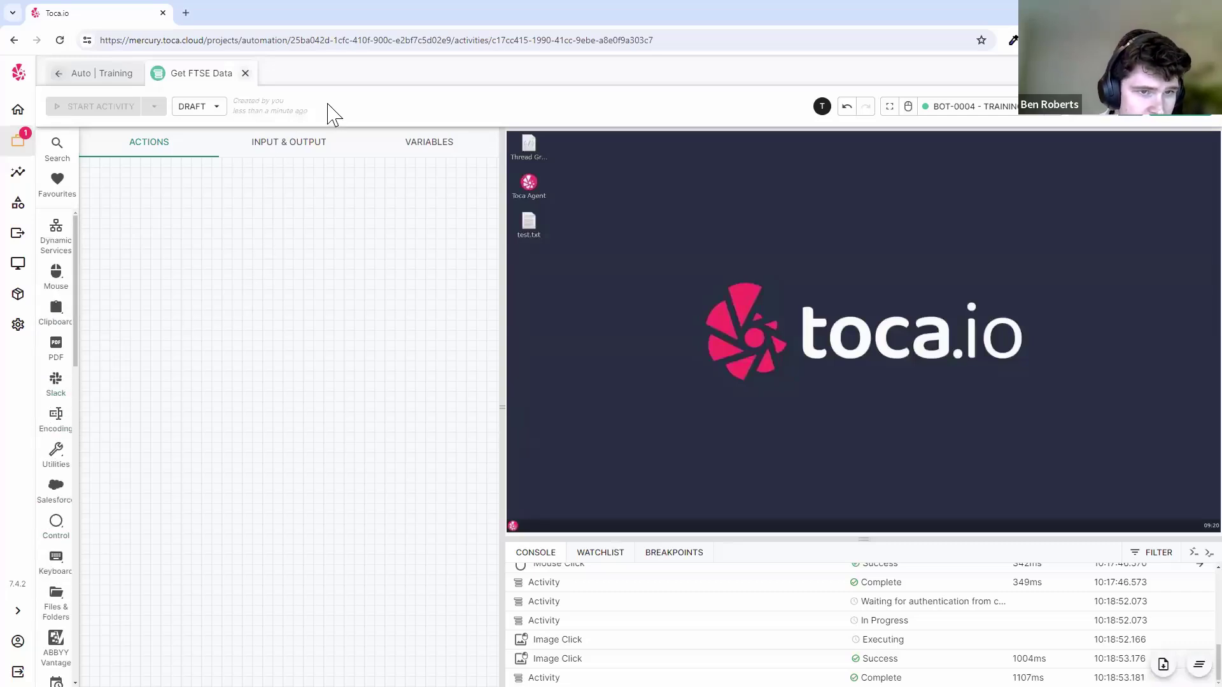
scroll(61, 406, "down", 6)
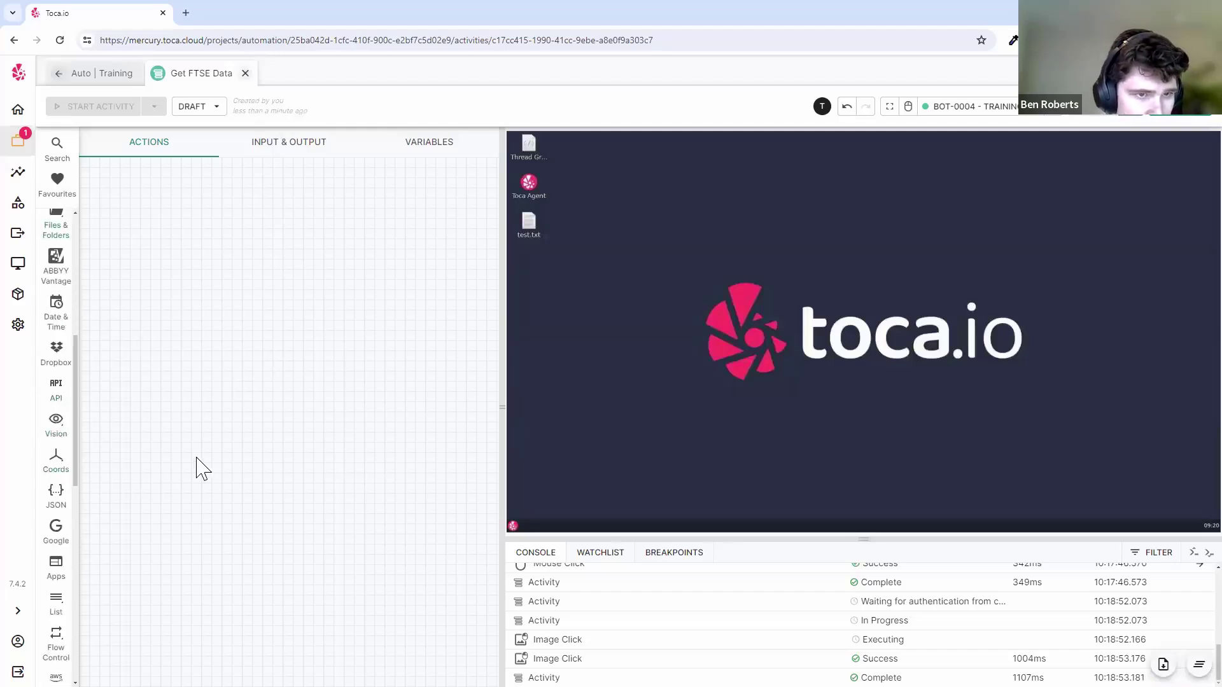
- Load hl.co.uk/shares/stock-market-summary/ftse-100 in a new tab, copy its URL, and return to Toca.io
left_click(186, 13)
type("hl")
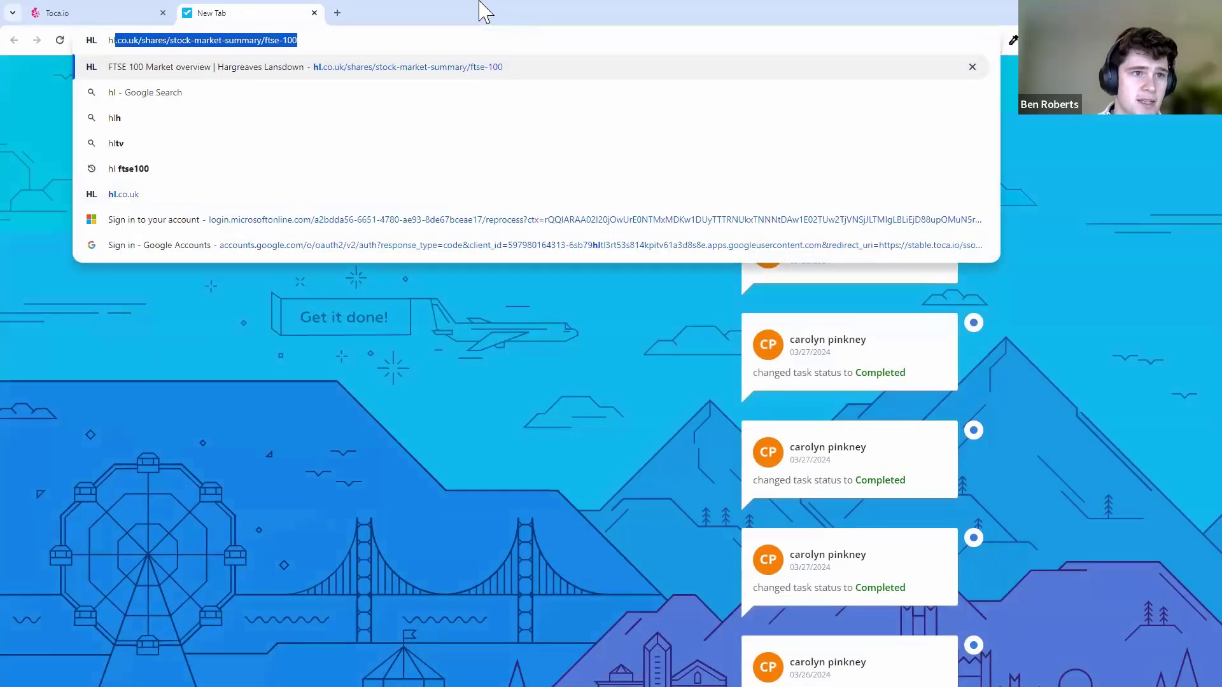
key("Return")
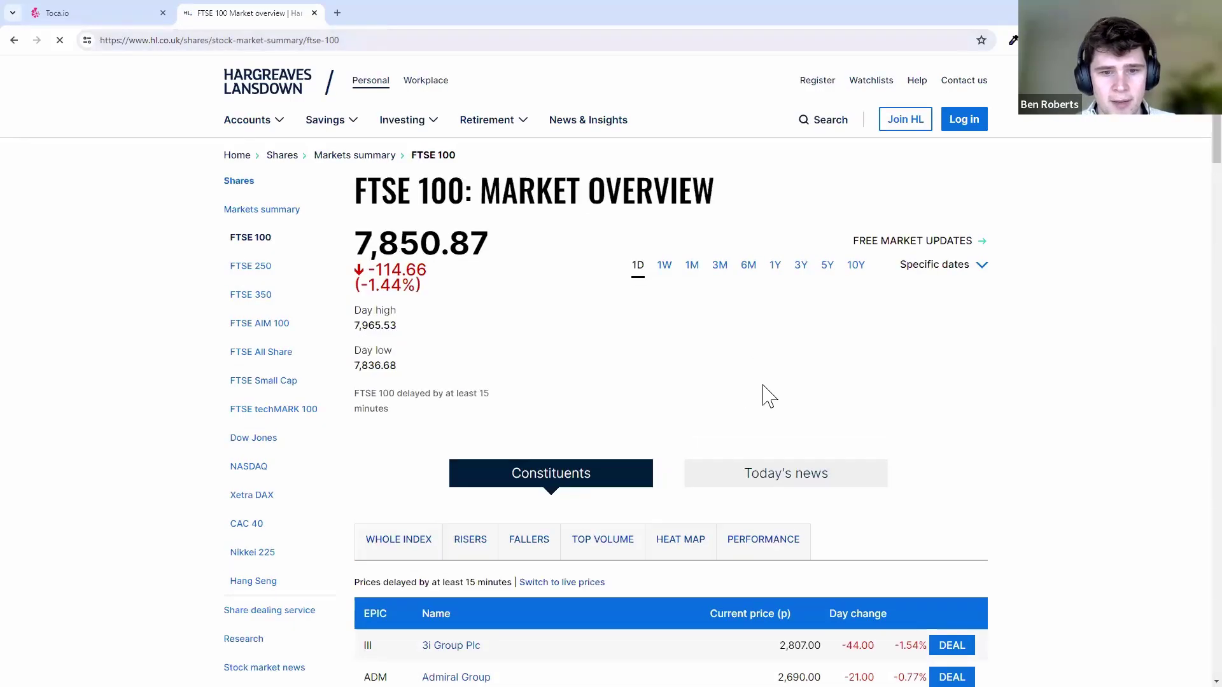
scroll(769, 381, "down", 6)
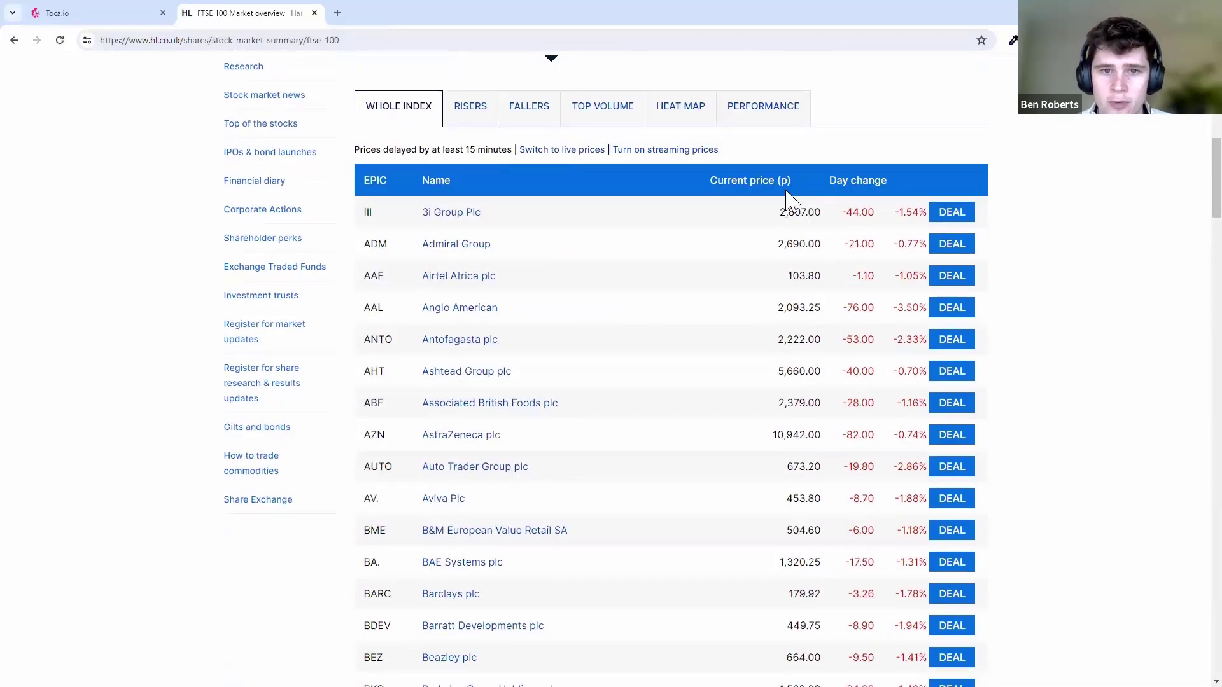
scroll(1022, 236, "down", 4)
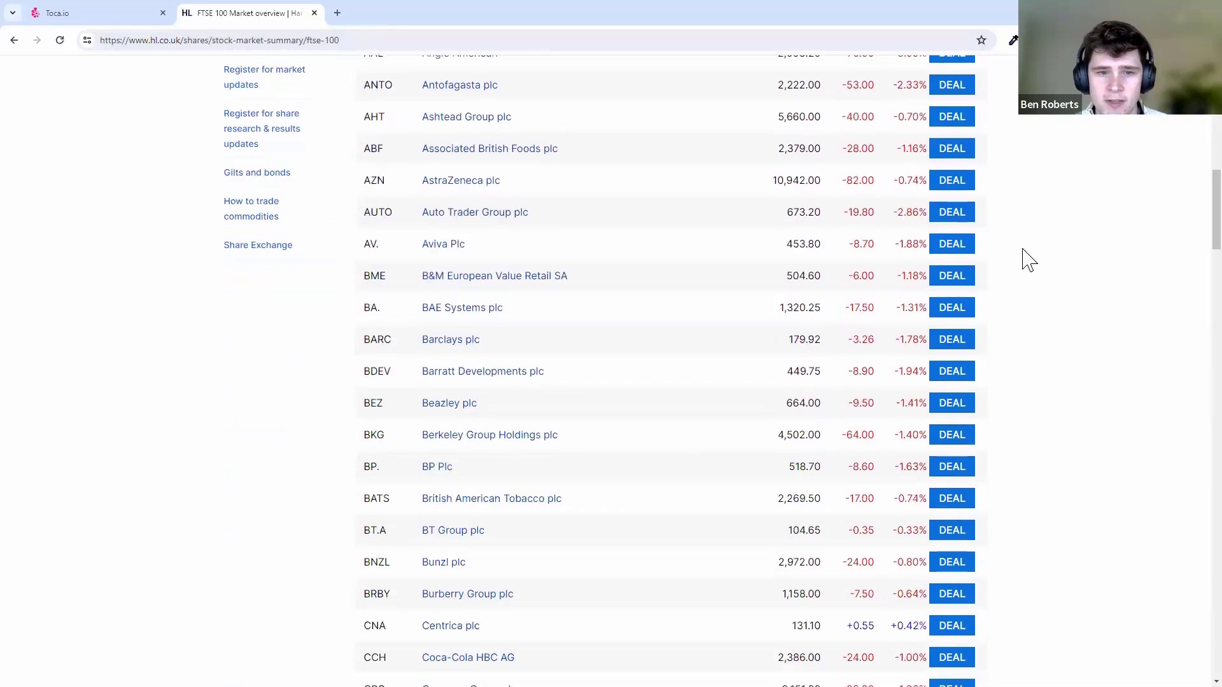
scroll(1024, 257, "up", 13)
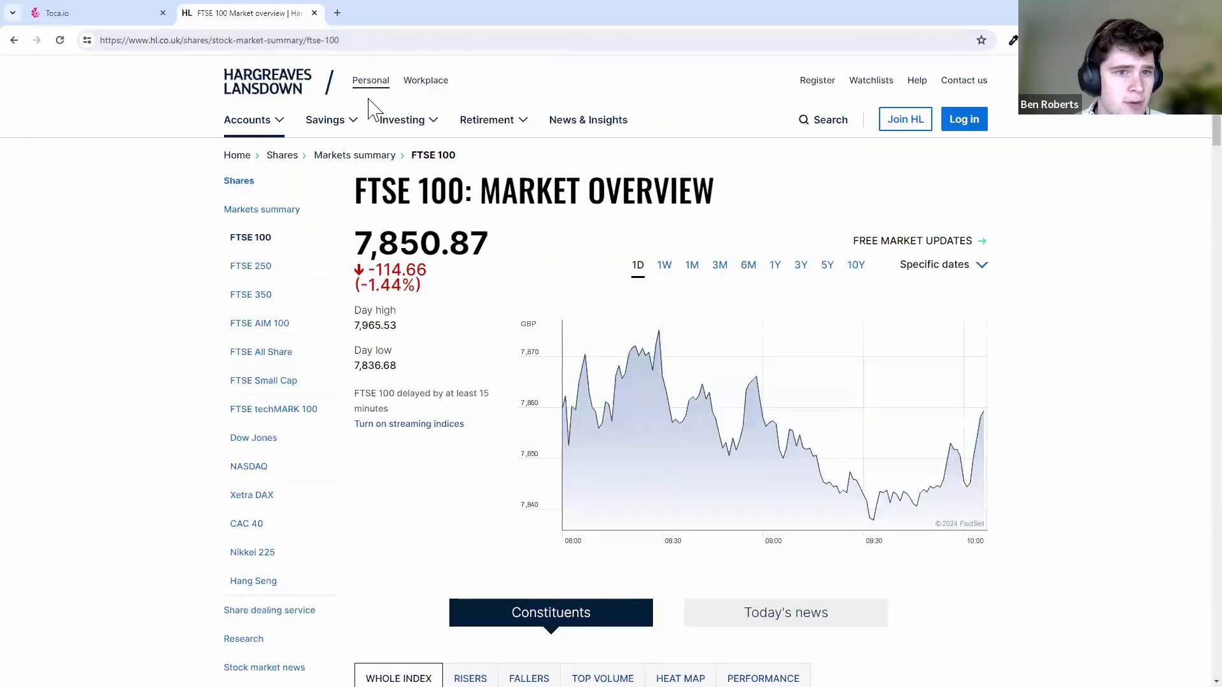
left_click(332, 42)
key("ctrl+c")
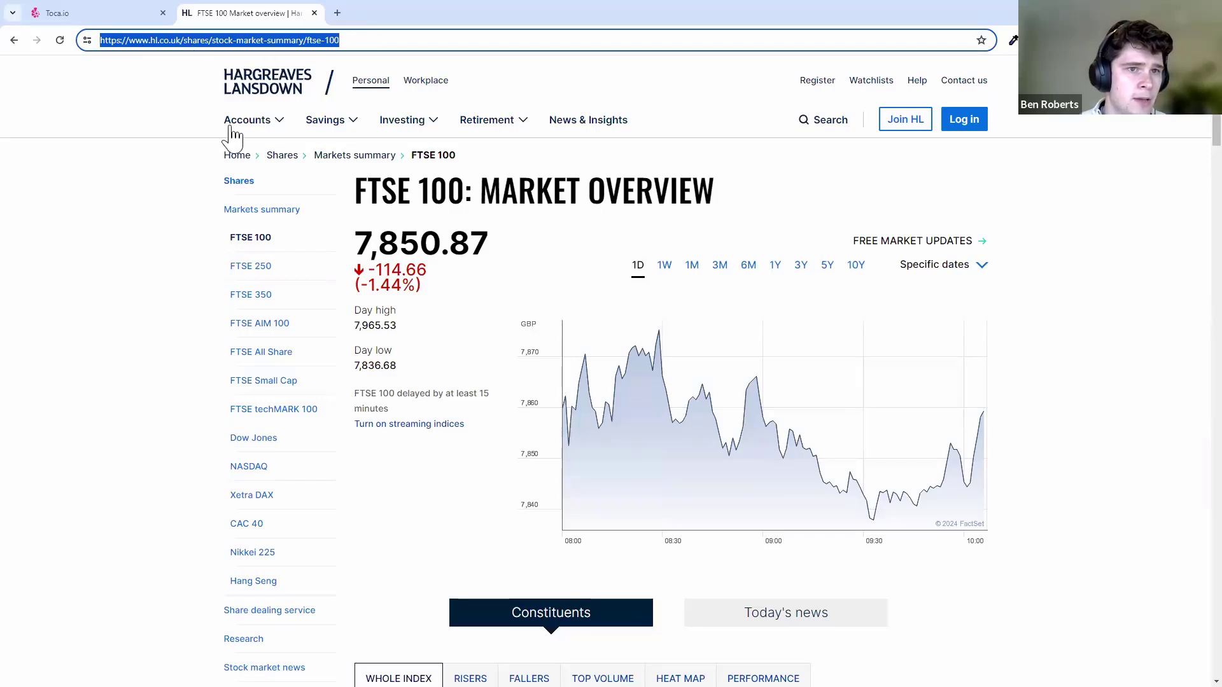
left_click(121, 13)
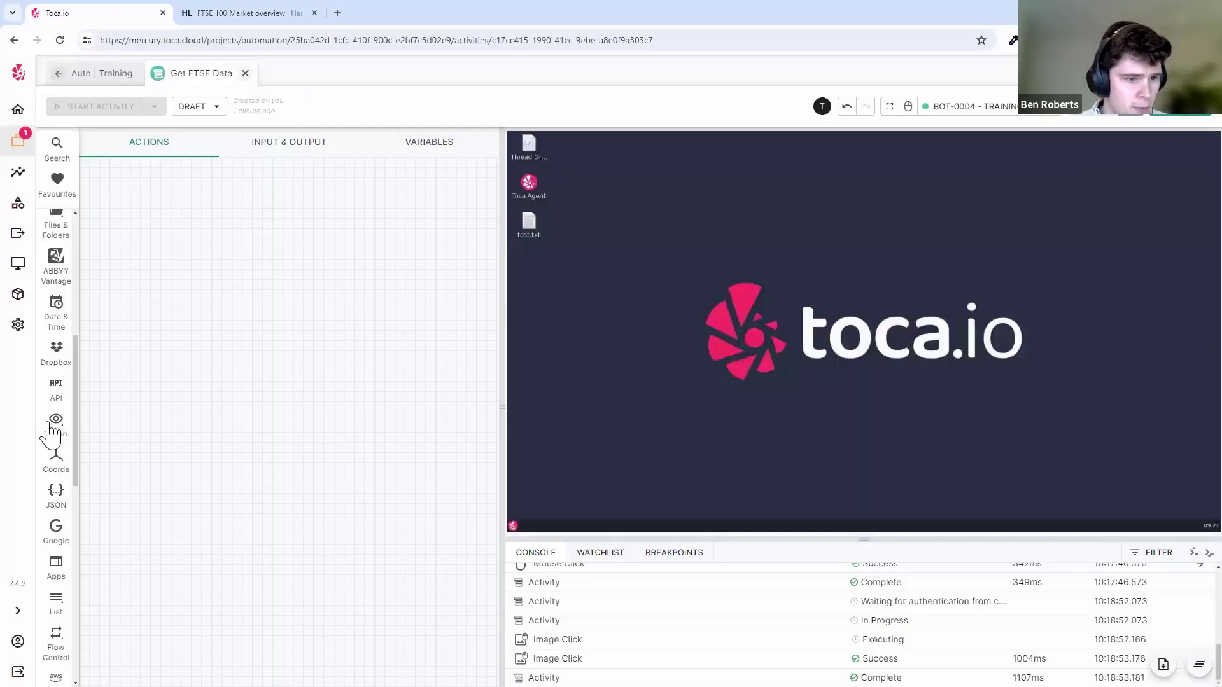
- Add an Open Browser action from the browser automation actions
scroll(53, 423, "down", 6)
left_click(54, 375)
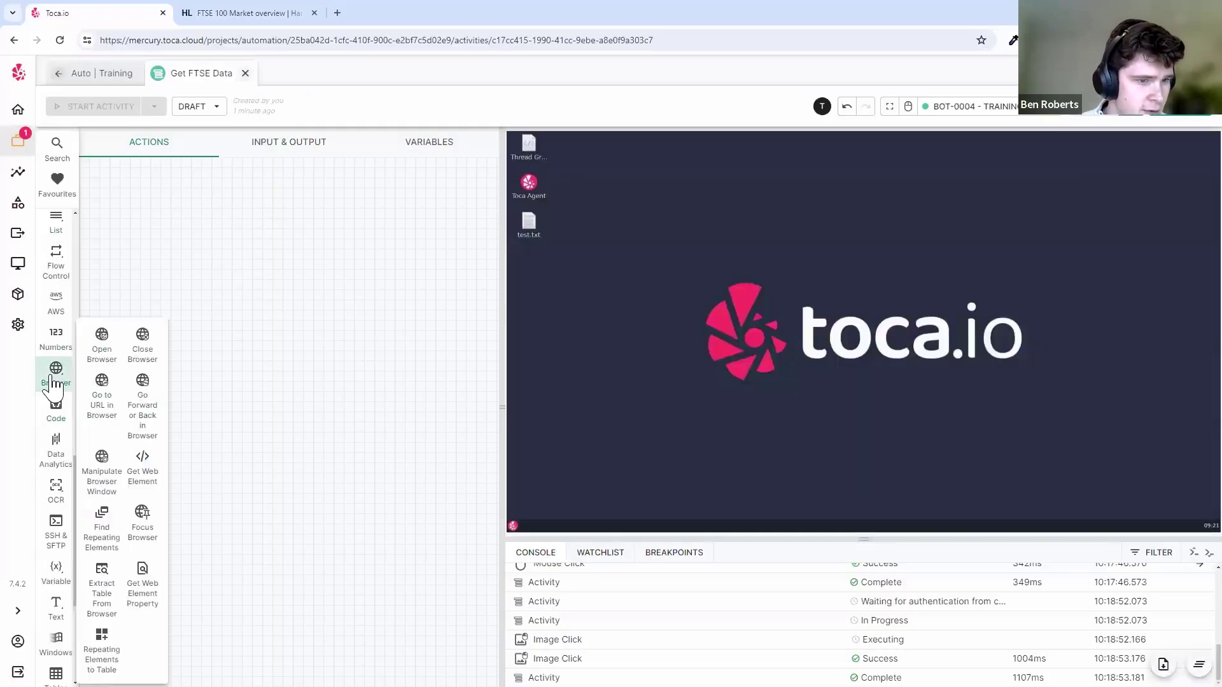
left_click_drag(104, 341, 218, 269)
- Paste the HL FTSE 100 URL, keep browser alias ftse, and save the step
left_click(188, 299)
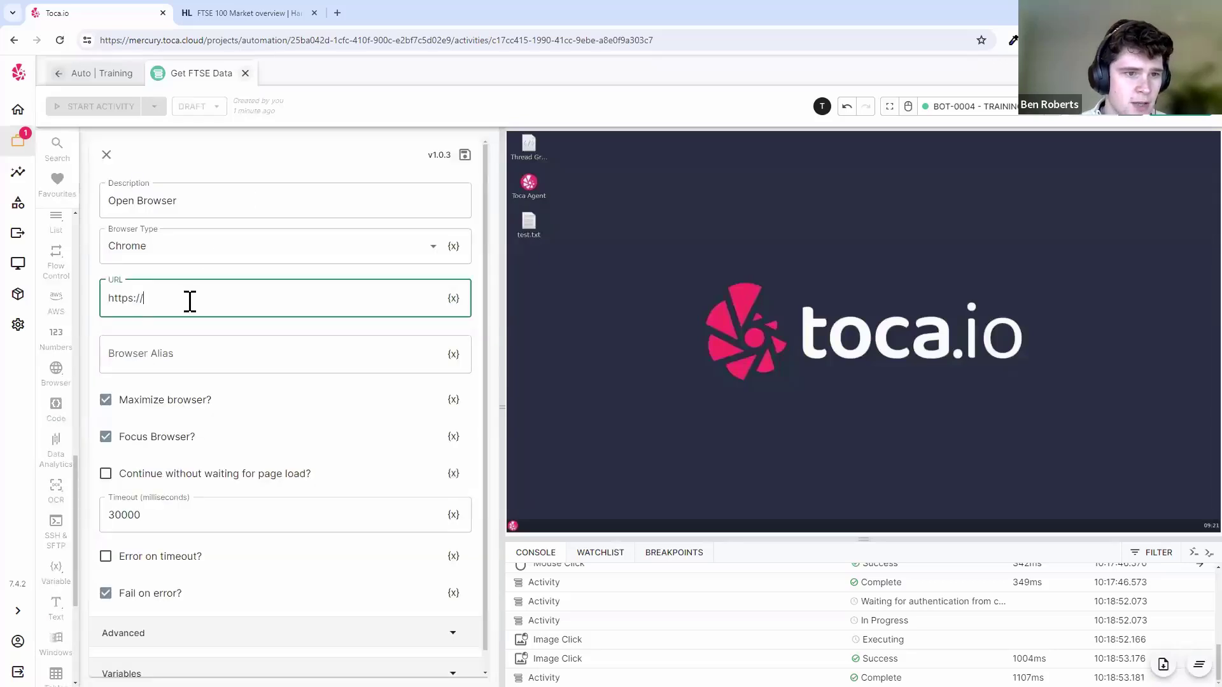
key("ctrl+a")
key("ctrl+v")
left_click(221, 351)
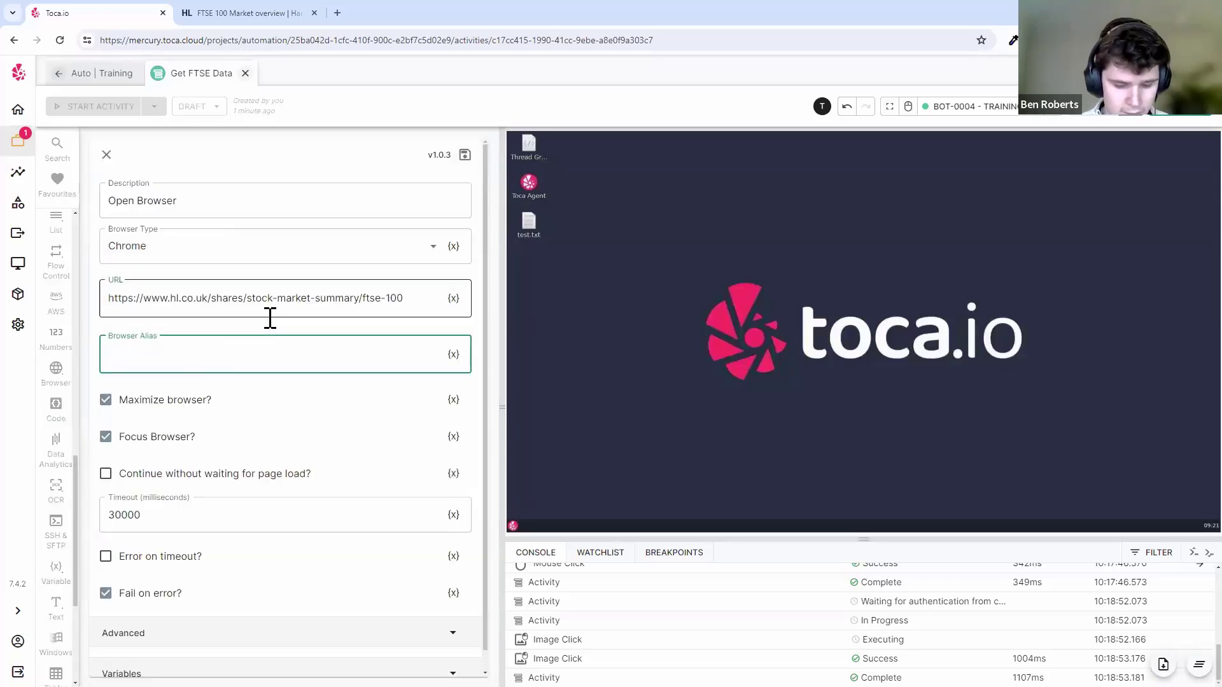
left_click(232, 326)
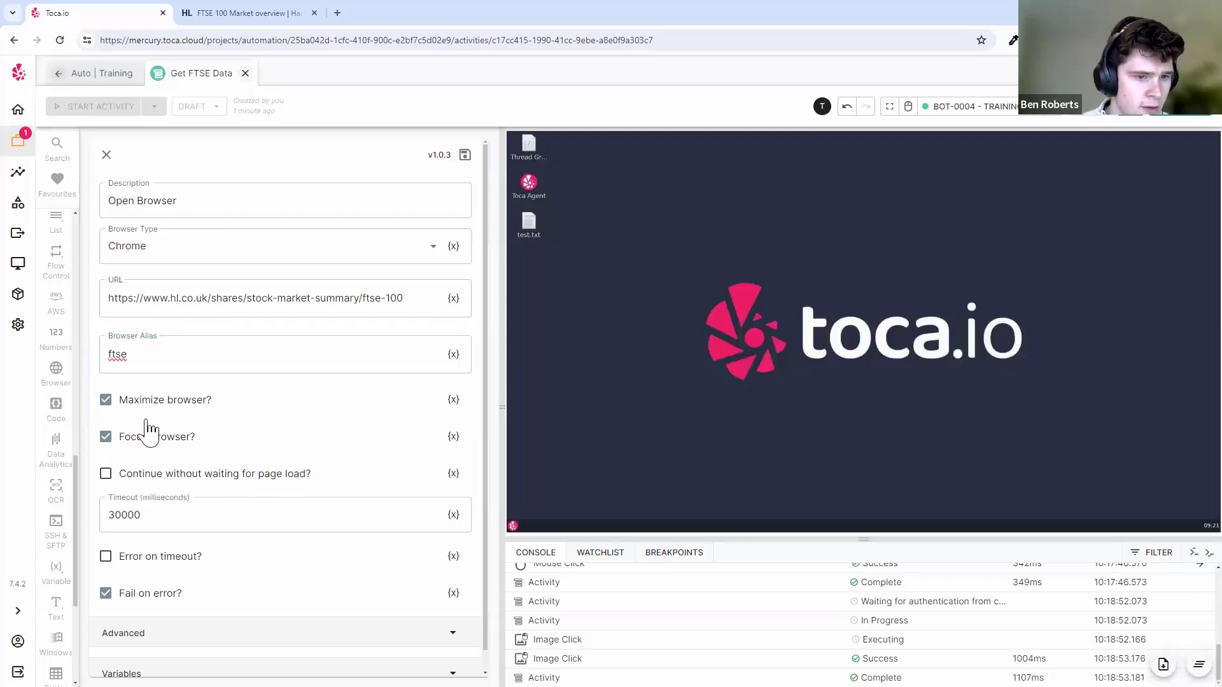
scroll(292, 407, "down", 1)
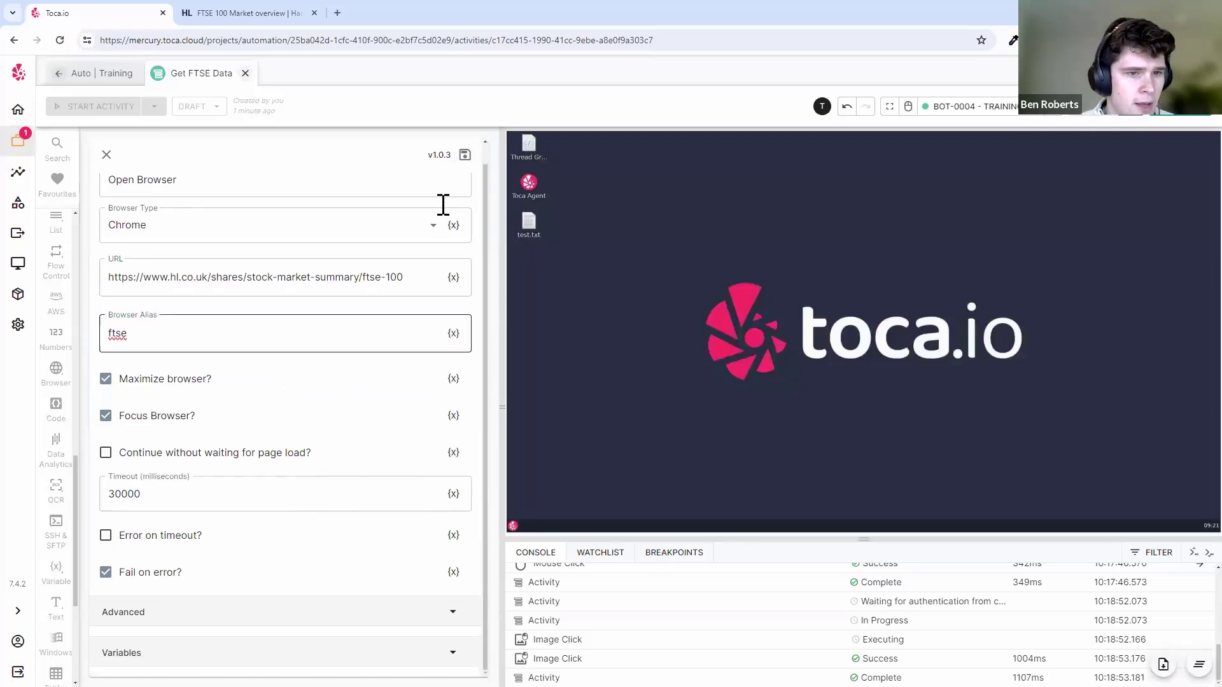
left_click(465, 156)
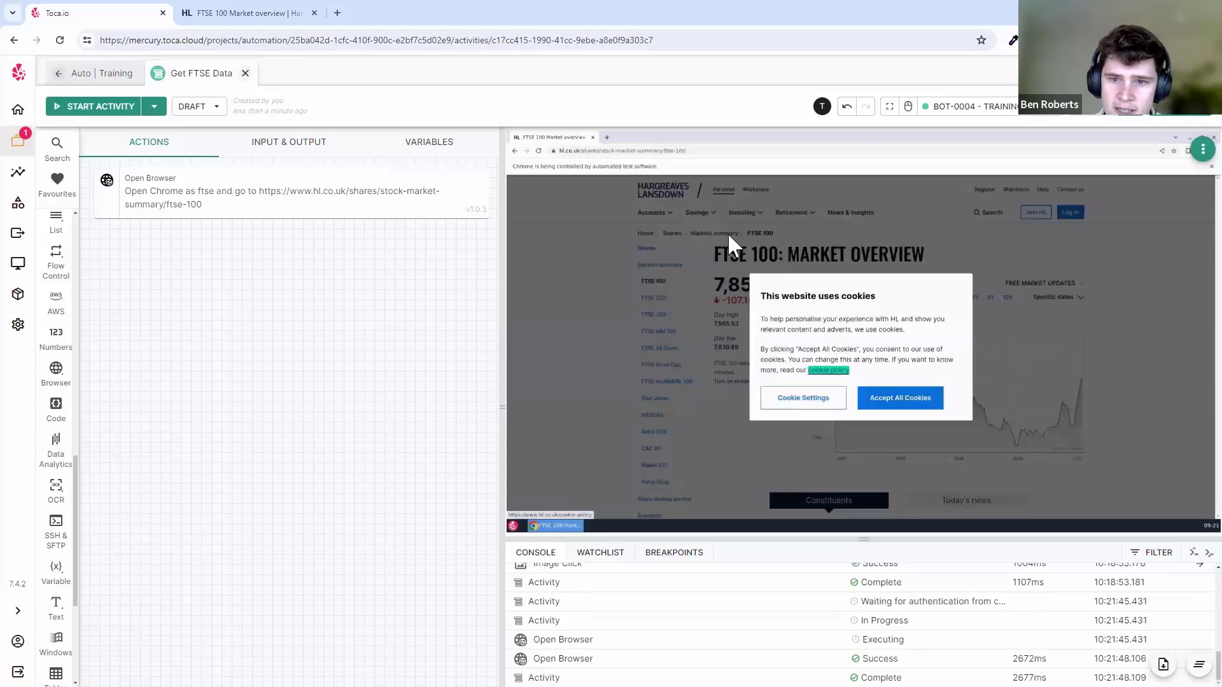
- Enlarge the console panel and scroll the log to the Image Click success entry
left_click_drag(937, 538, 871, 395)
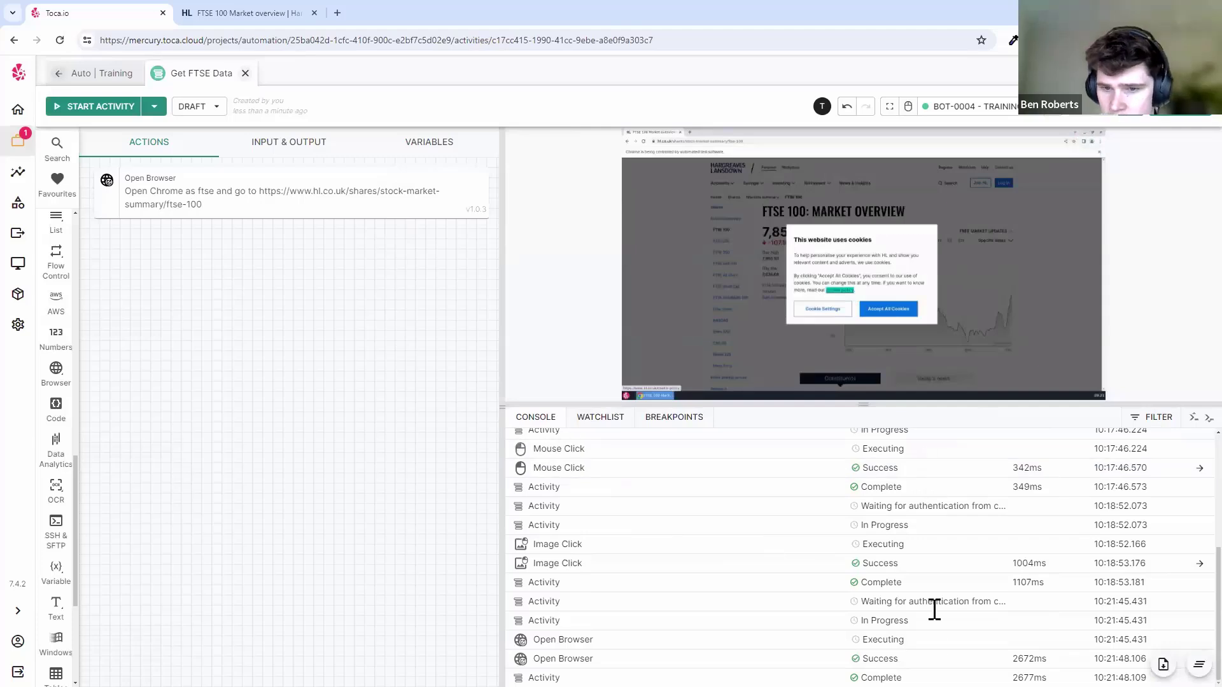
scroll(817, 512, "up", 3)
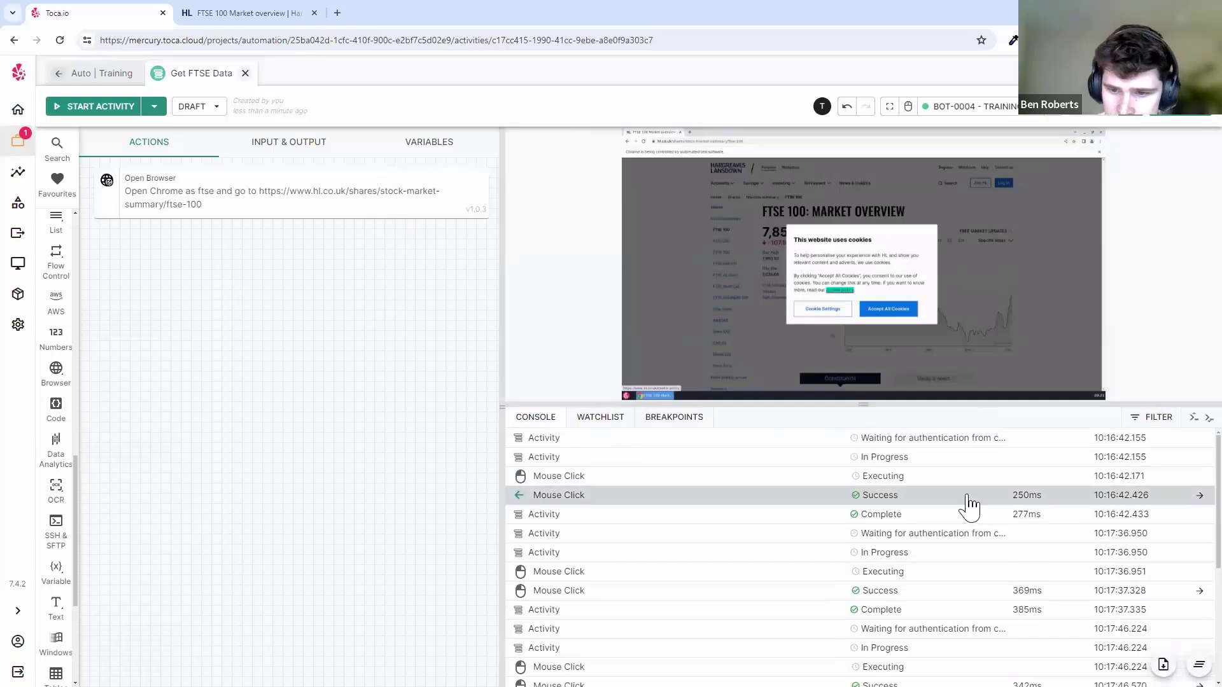
scroll(700, 534, "down", 3)
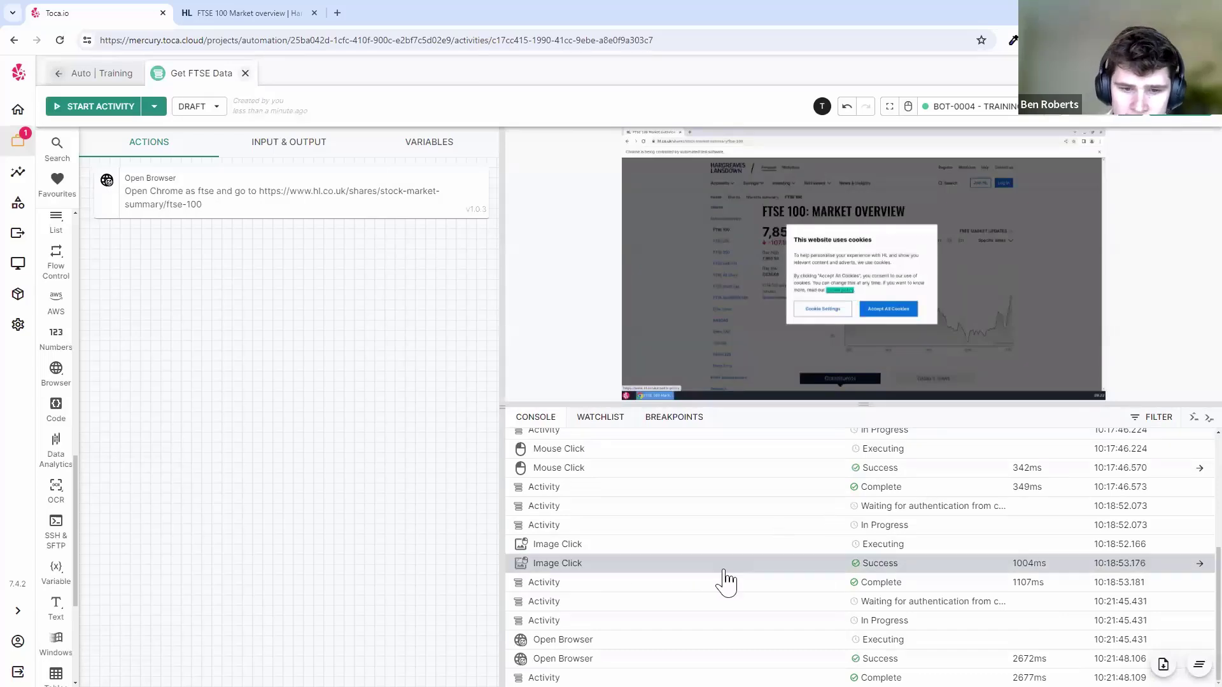
- Inspect the successful Image Click run details, including its Image Search Status, then close them
left_click(757, 566)
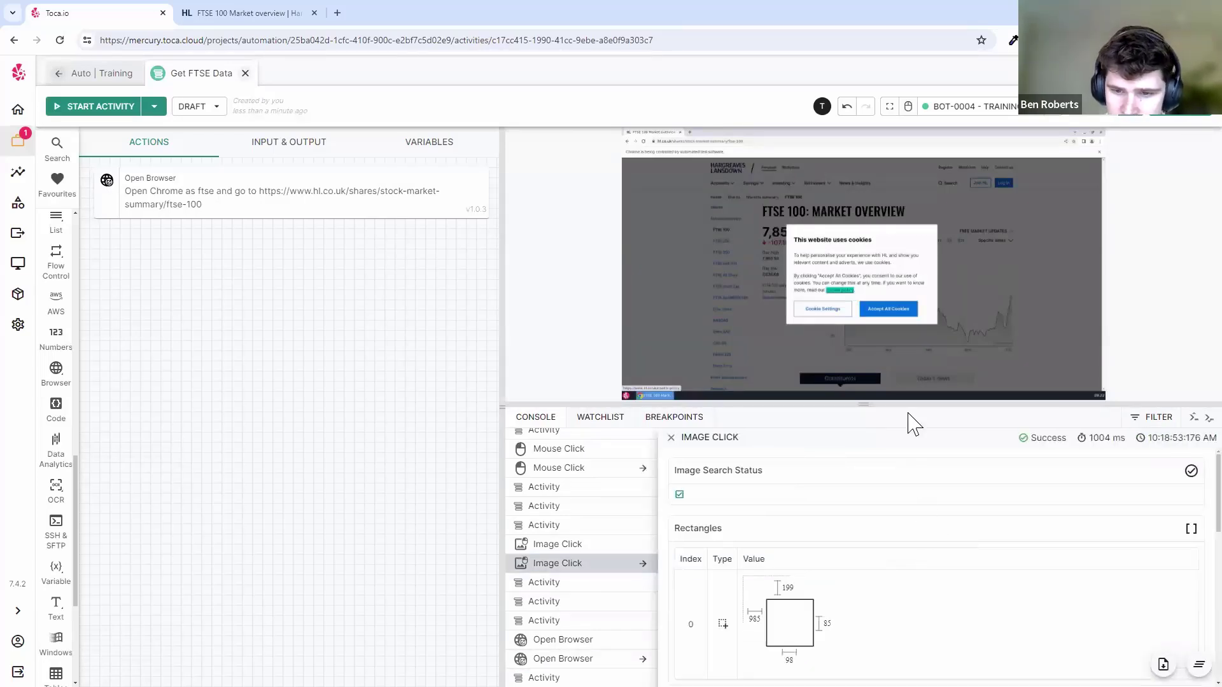
left_click_drag(910, 406, 914, 331)
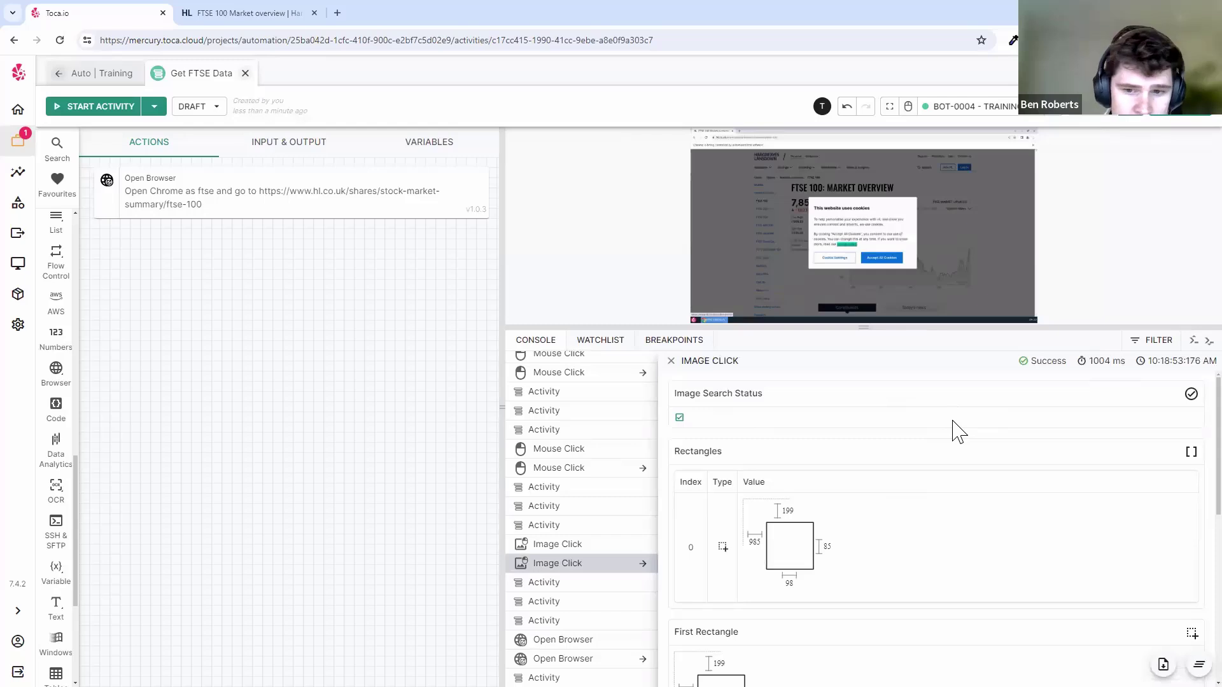
left_click_drag(679, 362, 738, 361)
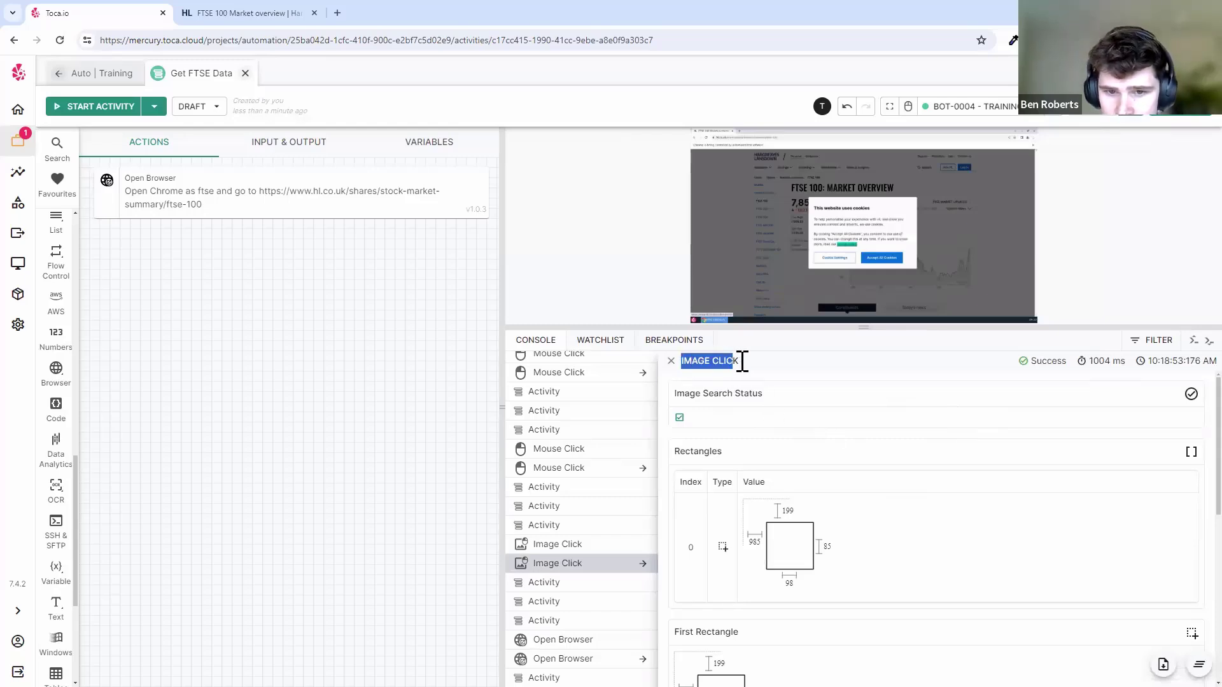
left_click(748, 376)
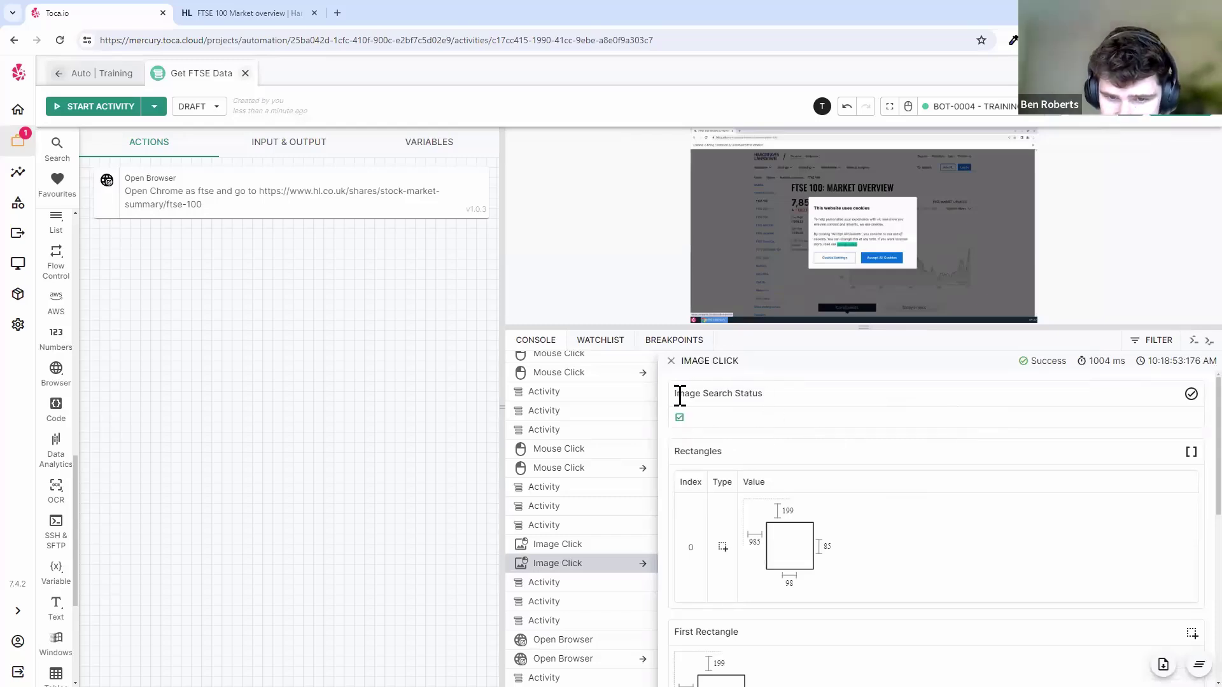
left_click_drag(675, 393, 774, 399)
left_click(786, 404)
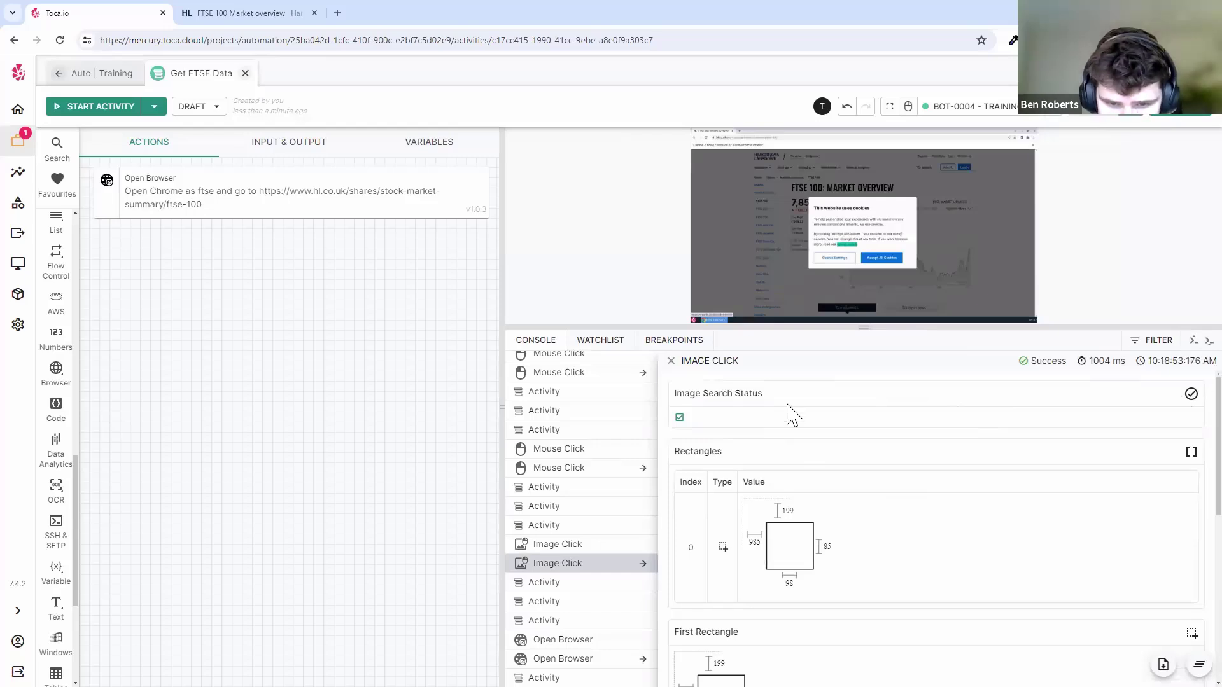
scroll(791, 415, "down", 1)
scroll(800, 445, "down", 5)
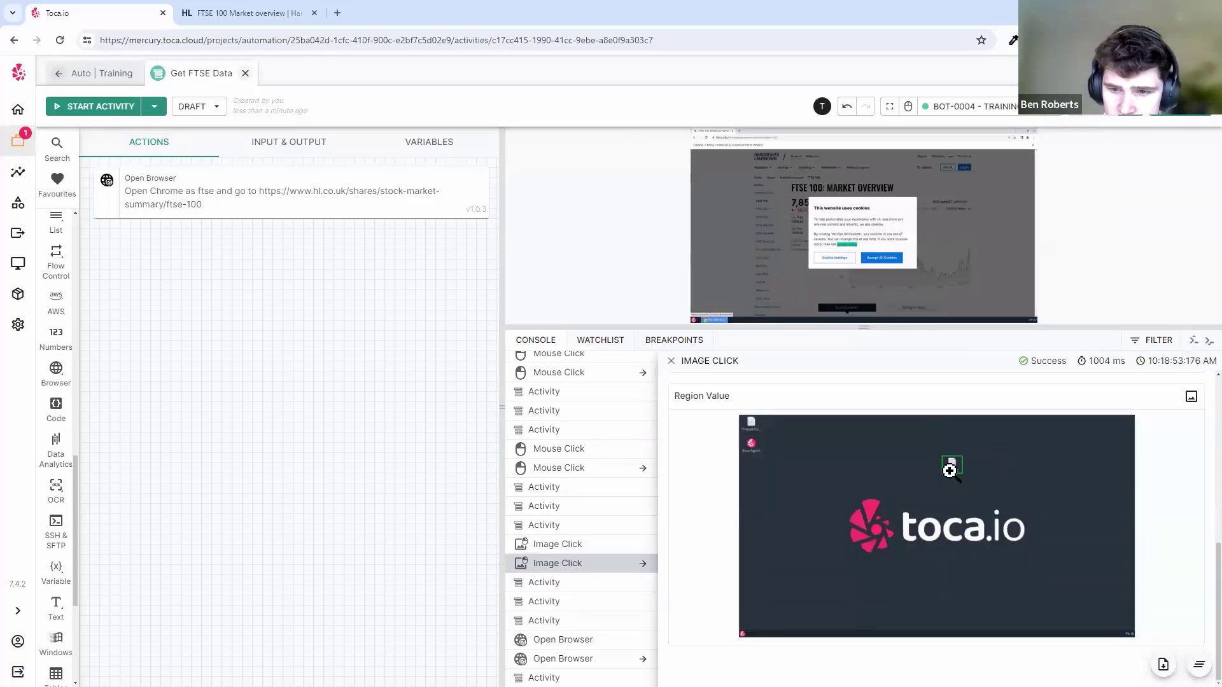
scroll(986, 502, "up", 6)
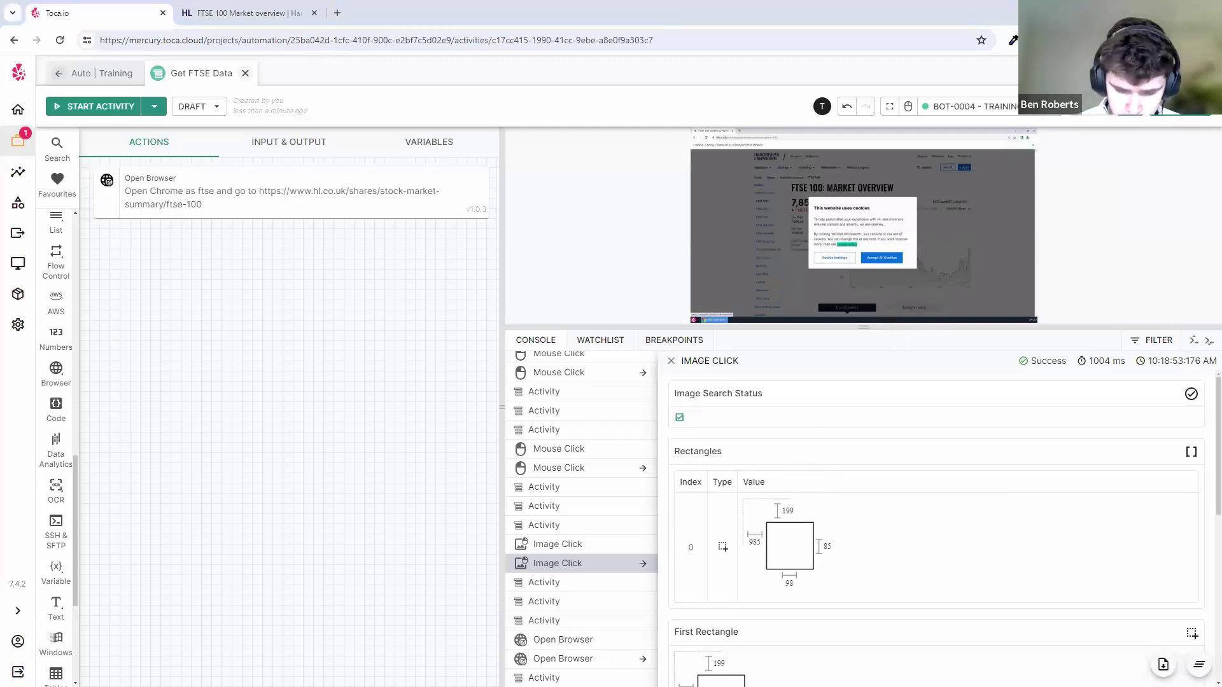
left_click(670, 361)
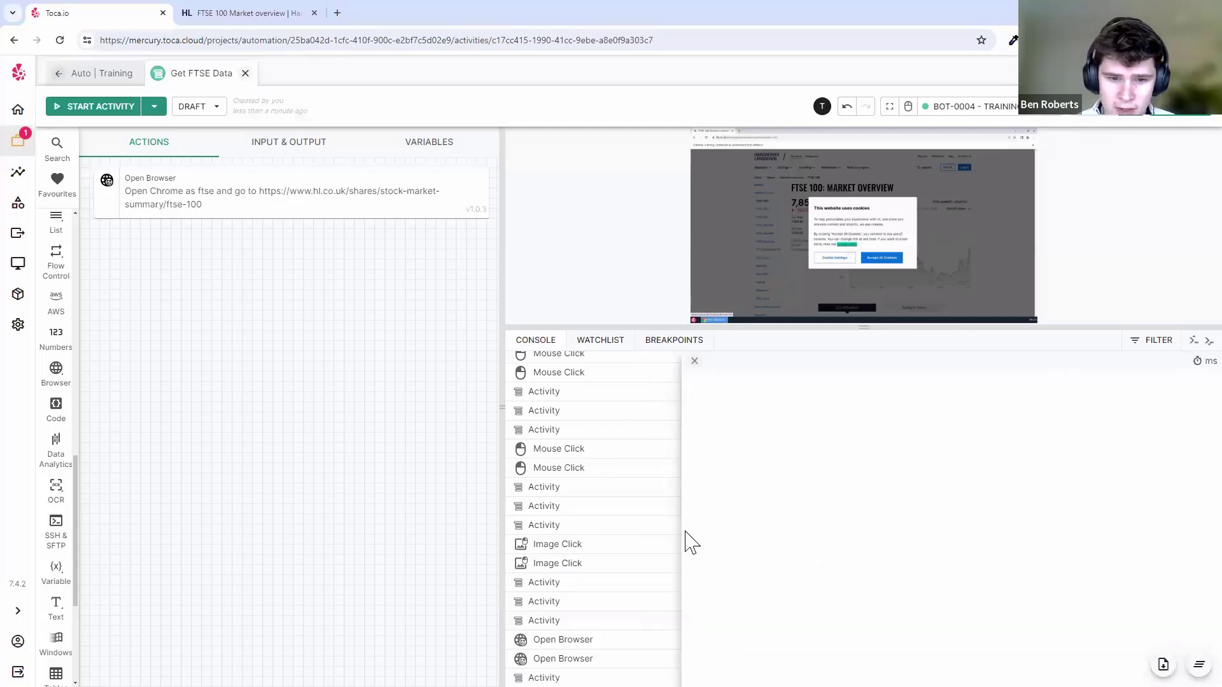
- Check the Open Browser run details, noting Process Id 660,516, then turn on the console filter
left_click(738, 658)
left_click_drag(668, 415, 760, 433)
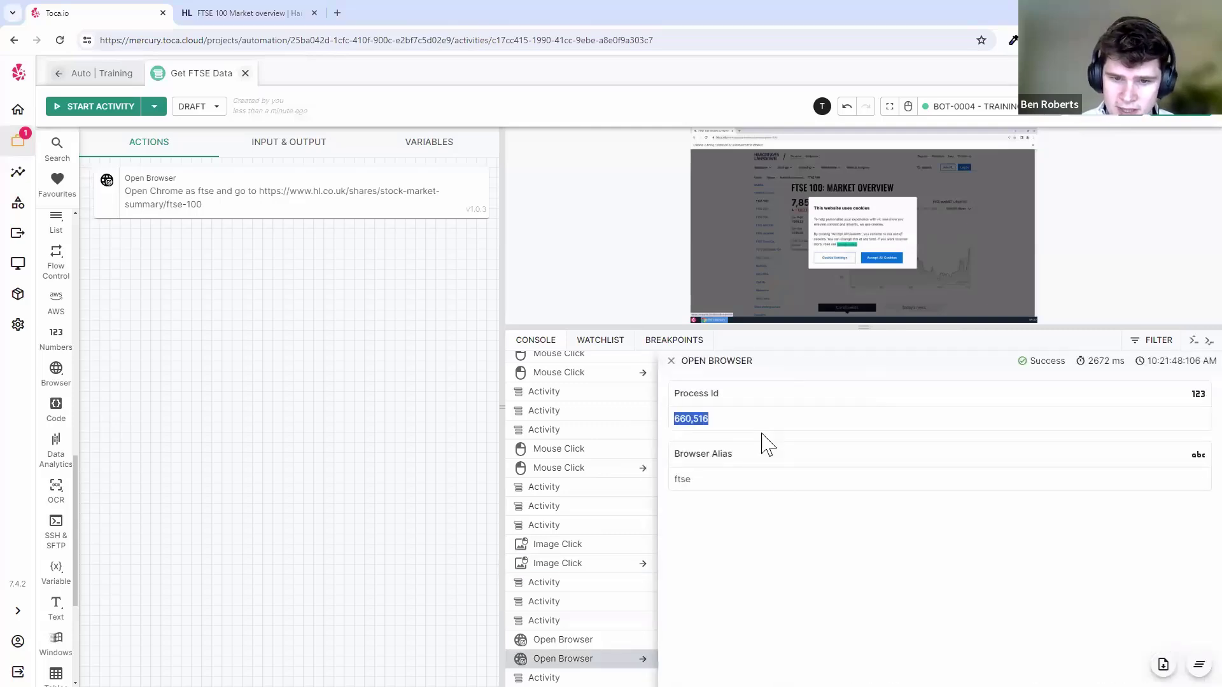
left_click(729, 482)
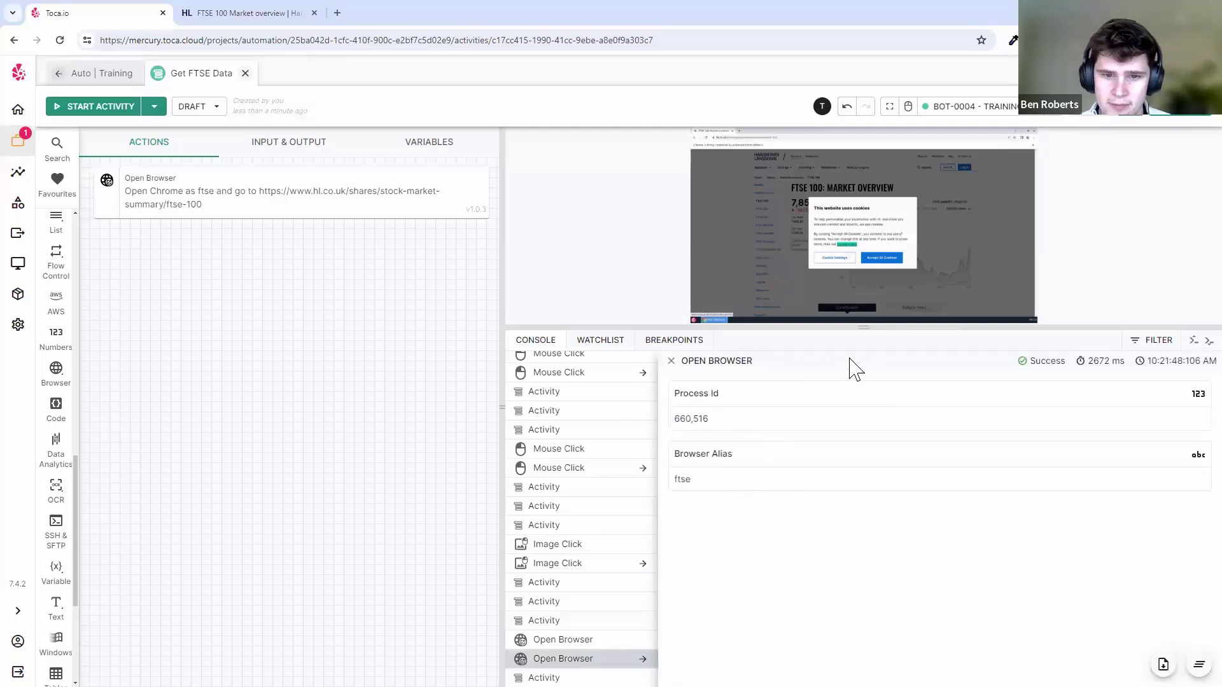
left_click(671, 360)
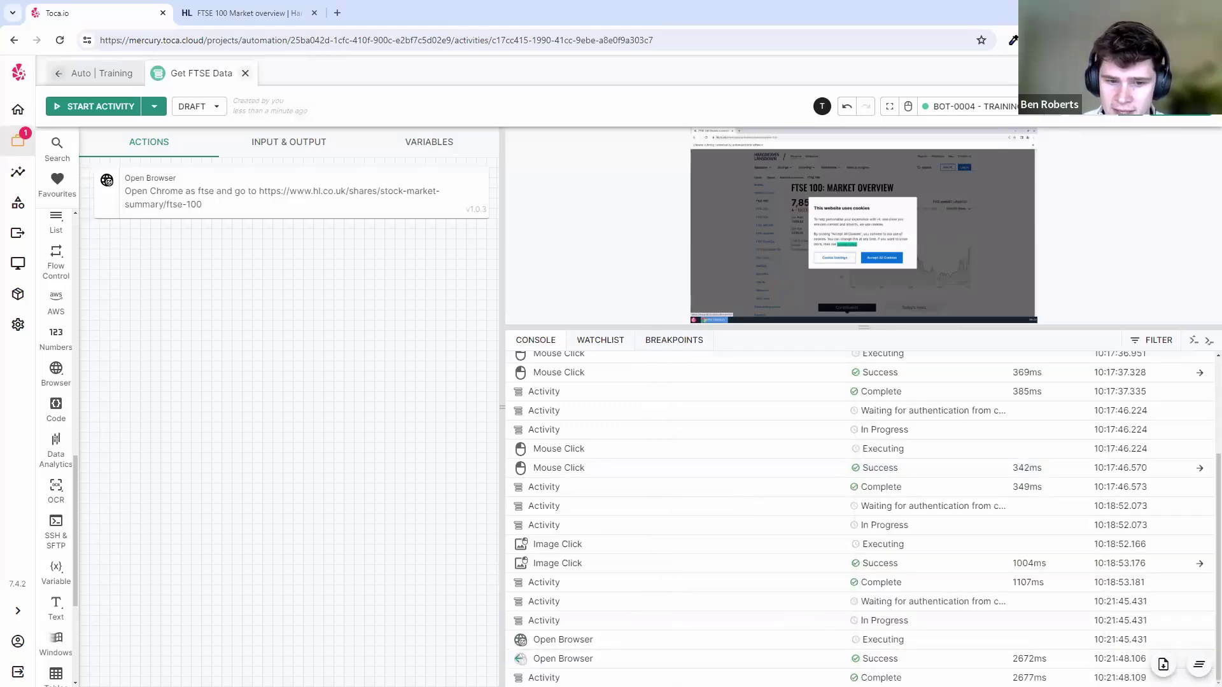
left_click(1155, 346)
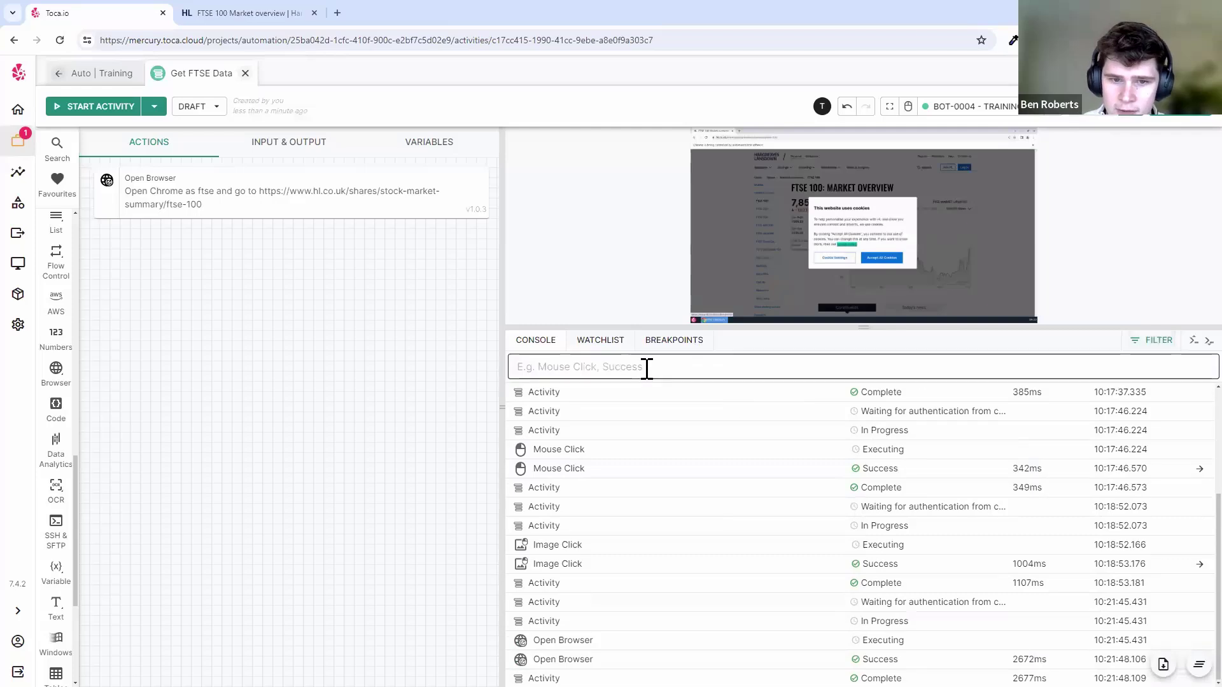
- Filter the console by 'open bro', clear it, and undo the accidental Open Browser step deletion
type("o")
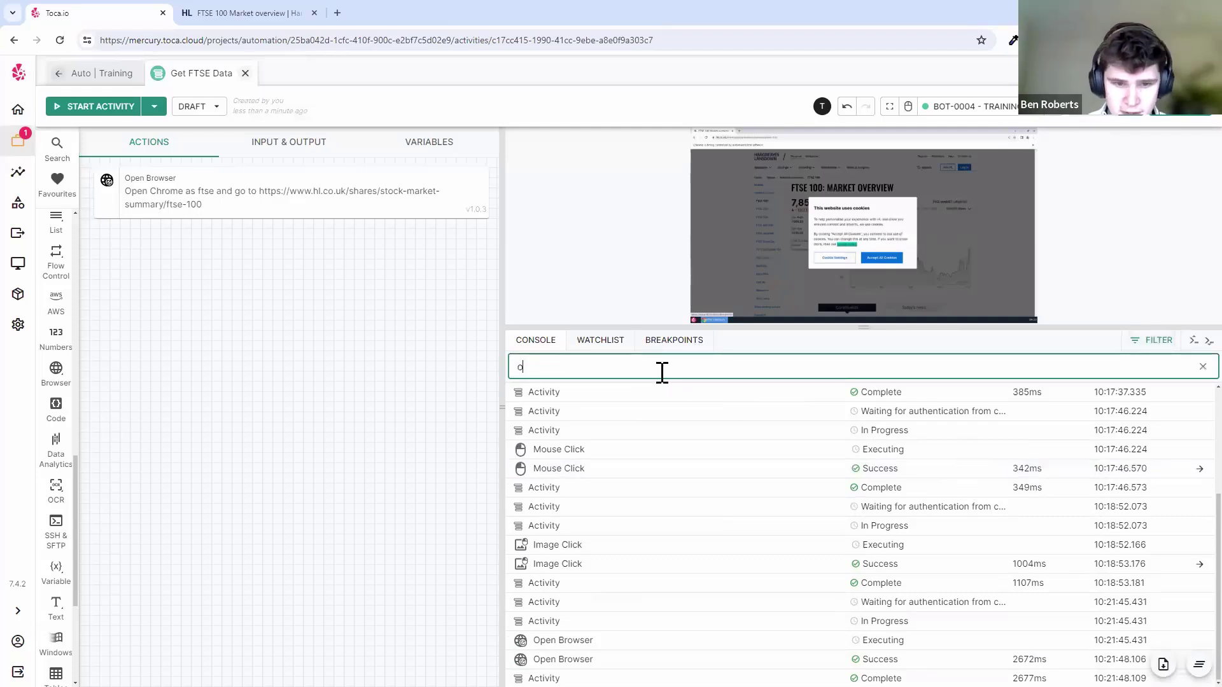
type("pen browser")
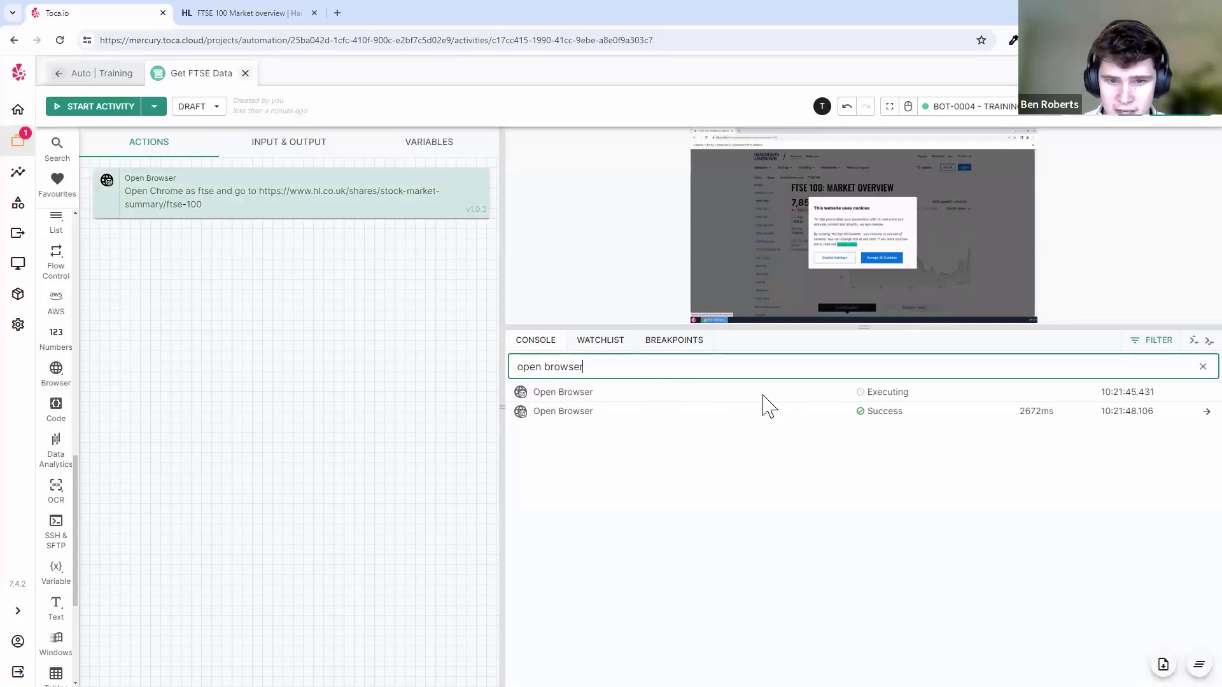
key("ctrl+a")
key("Delete")
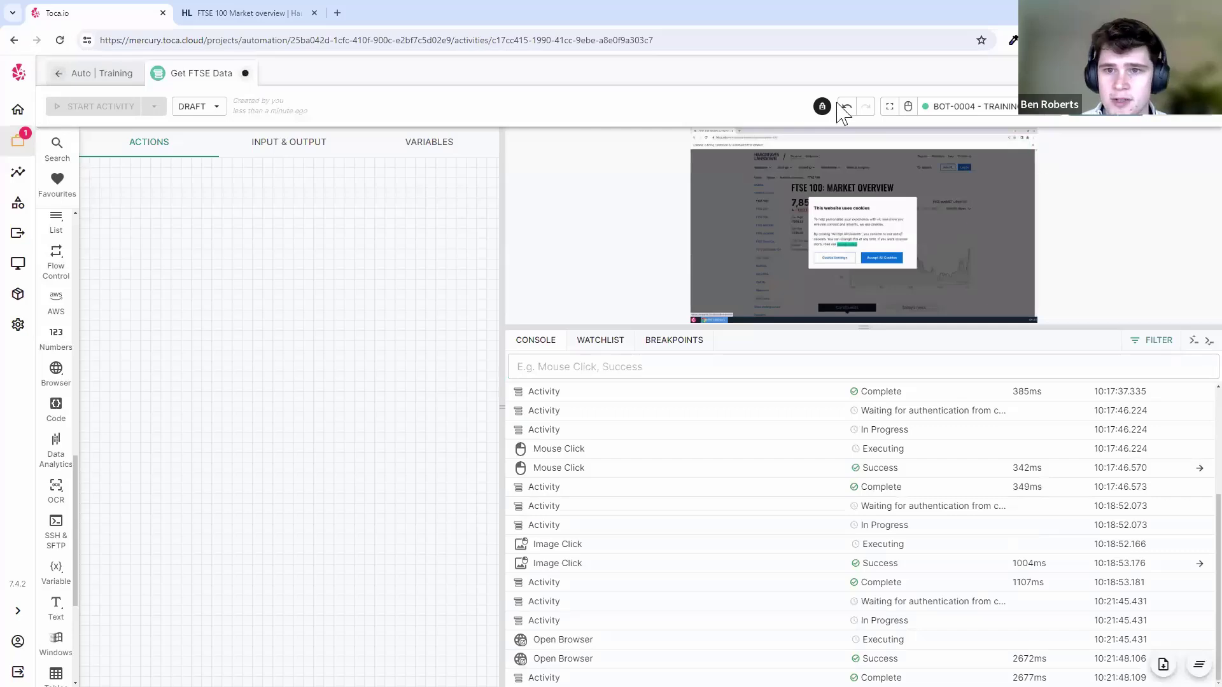
left_click(846, 106)
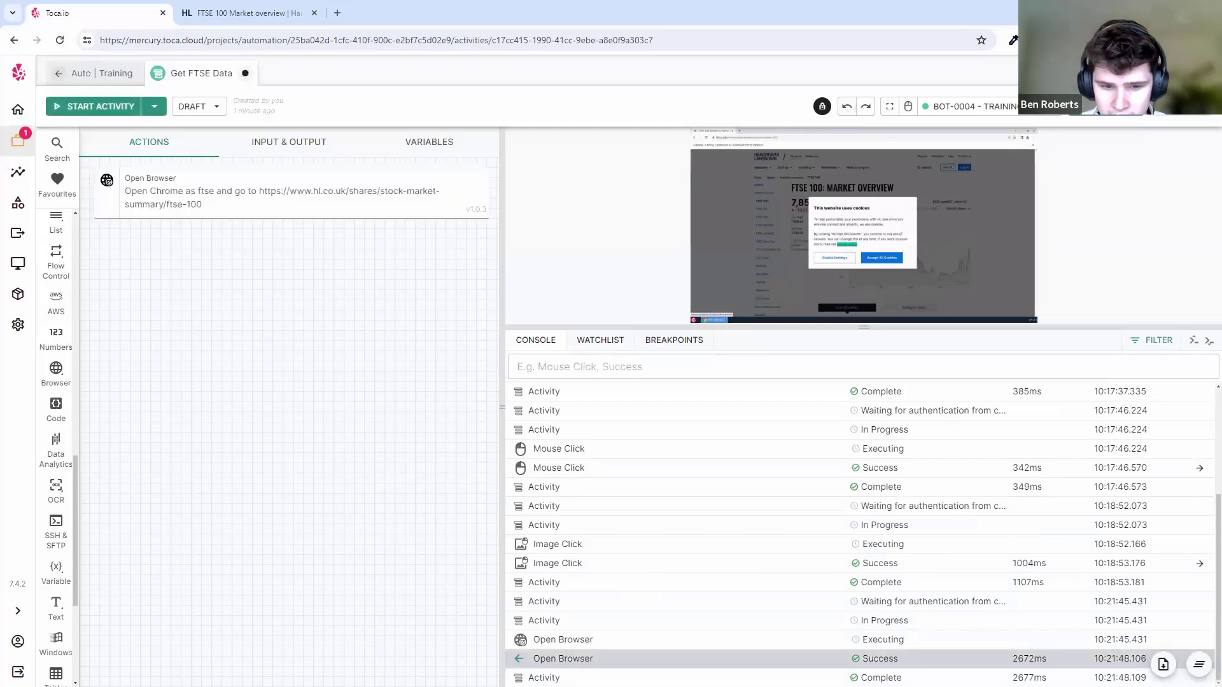
- Select and deselect the Open Browser step to confirm it is still in the activity
left_click(341, 214)
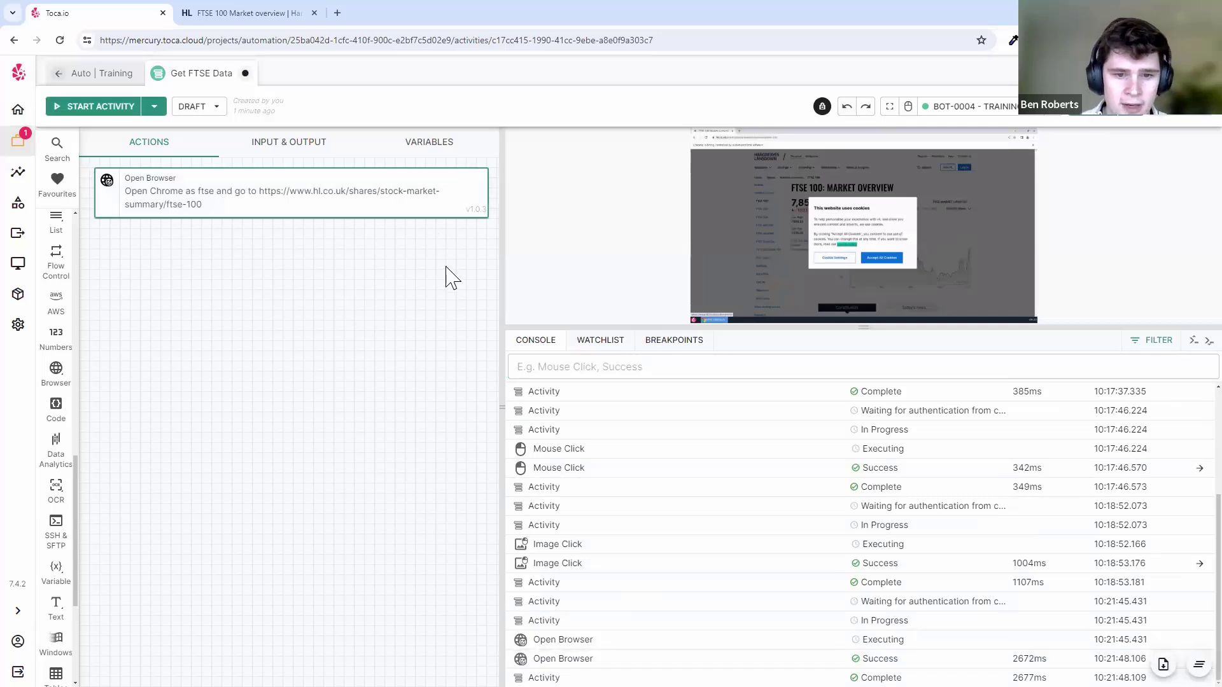
left_click(636, 658)
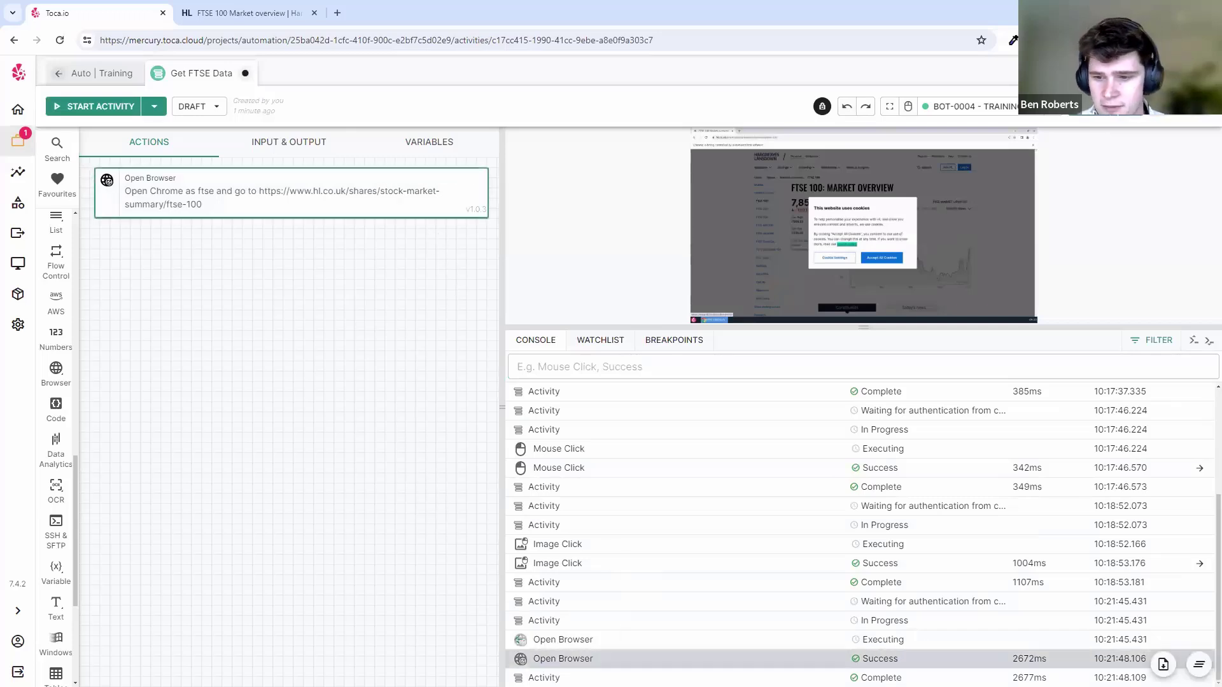
scroll(862, 535, "up", 3)
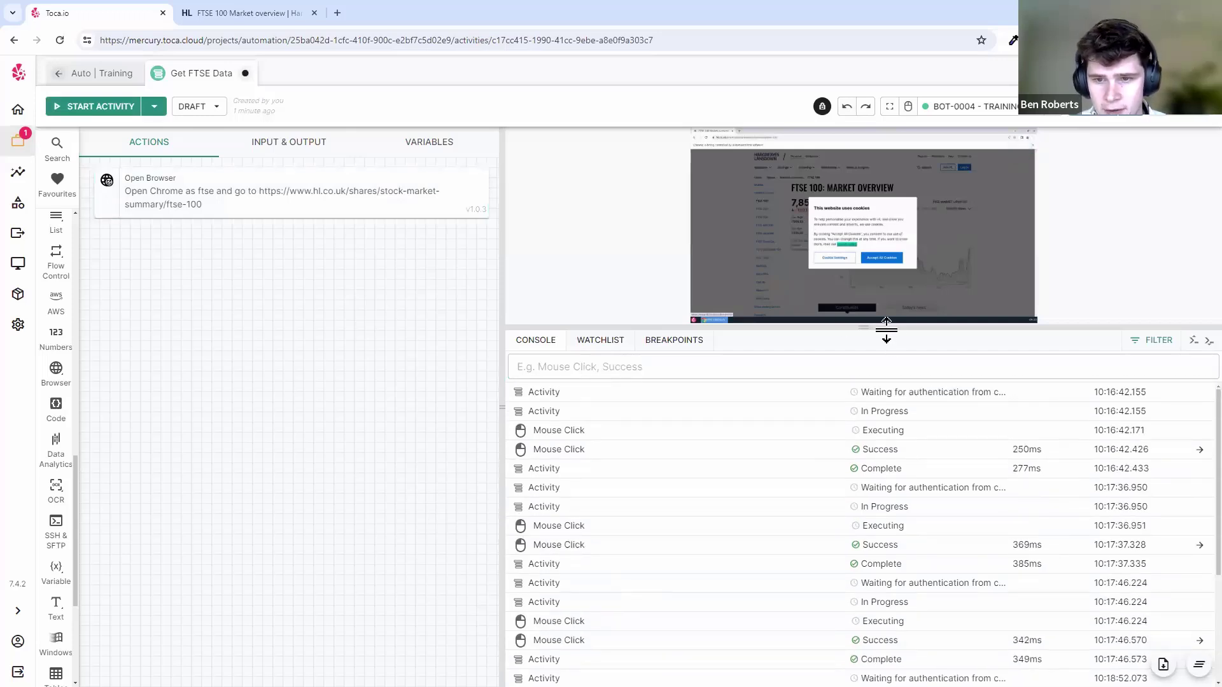
- Shrink the console so the bot preview is larger, hide the filter, and show Browser actions
left_click_drag(886, 330, 931, 540)
left_click(1151, 342)
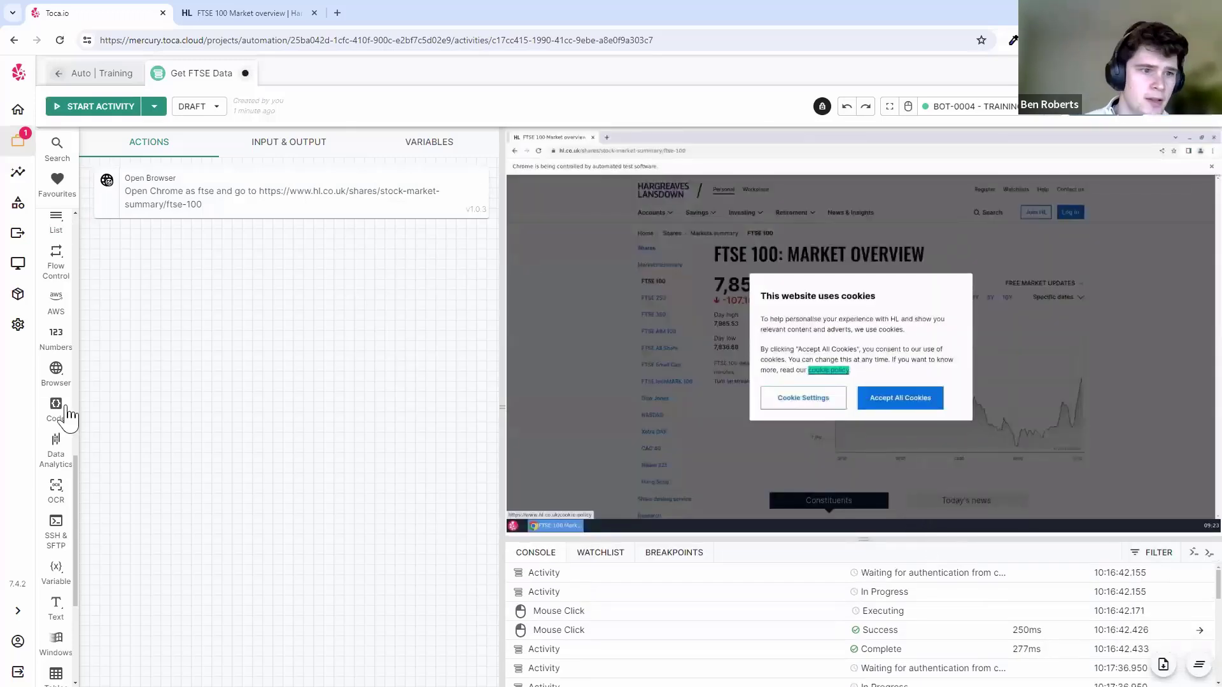
left_click(55, 385)
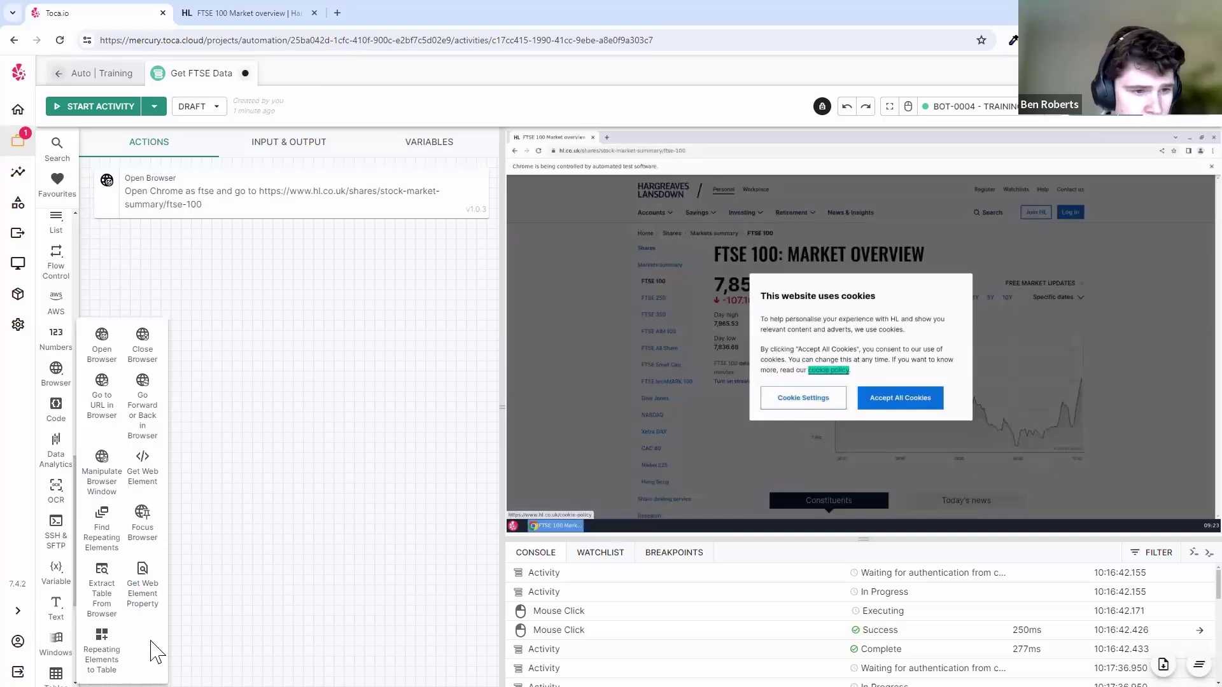
- Add a Get Web Element step and confirm its Browser Alias is ftse
left_click(146, 486)
left_click(179, 245)
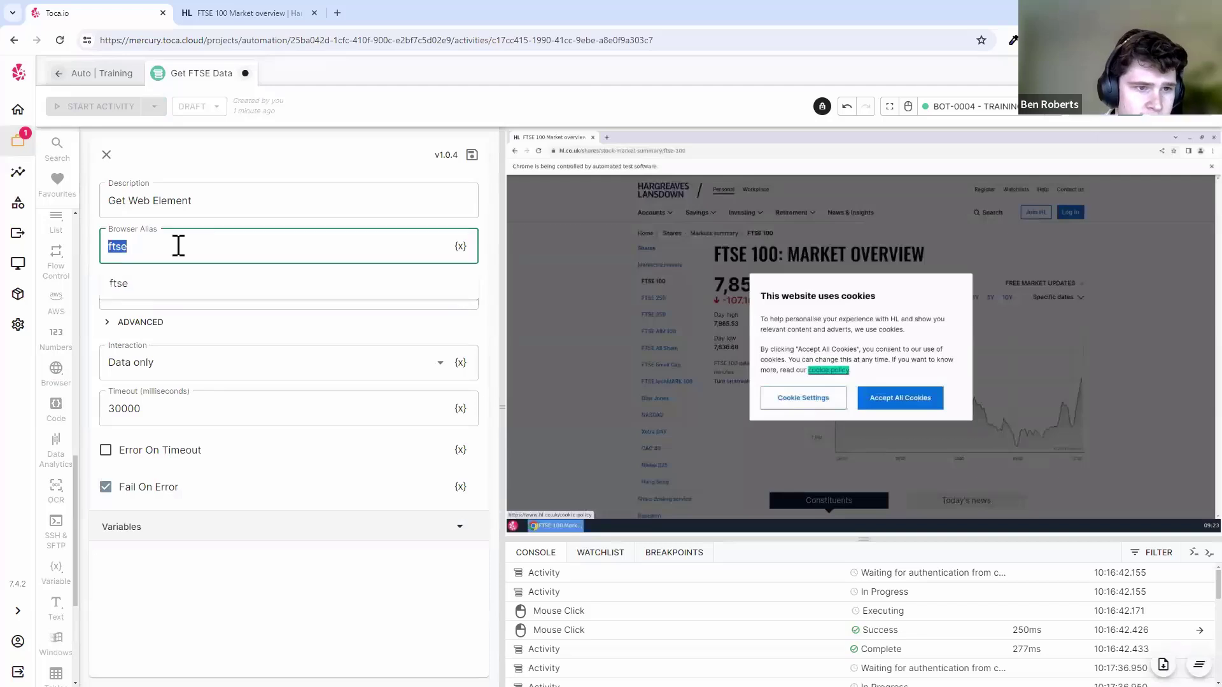
left_click(202, 245)
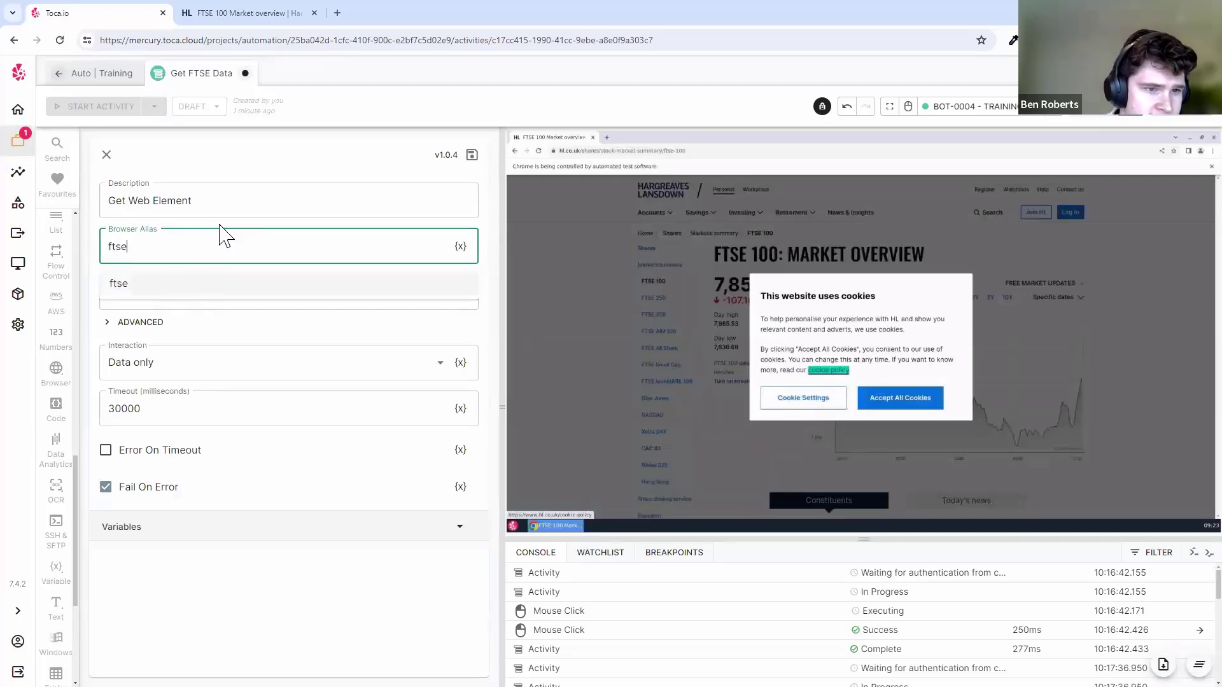
left_click(220, 225)
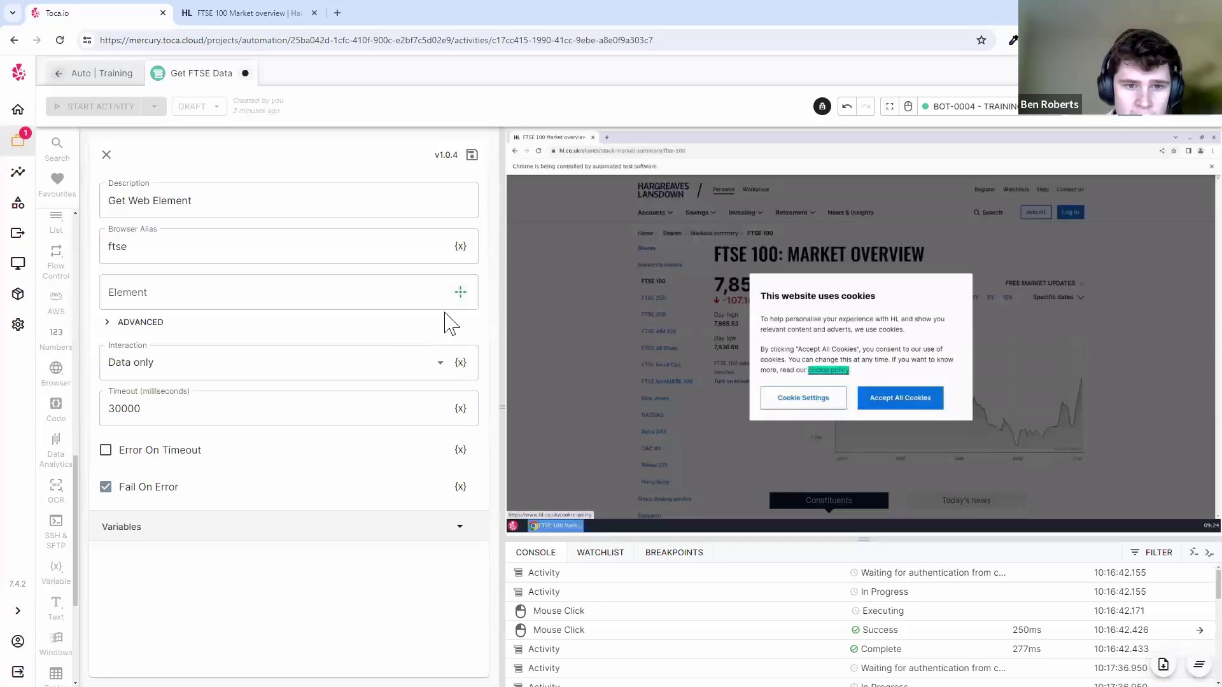
- Pick the page's Accept All Cookies button as the target, choosing 'Button <button>'
left_click(461, 293)
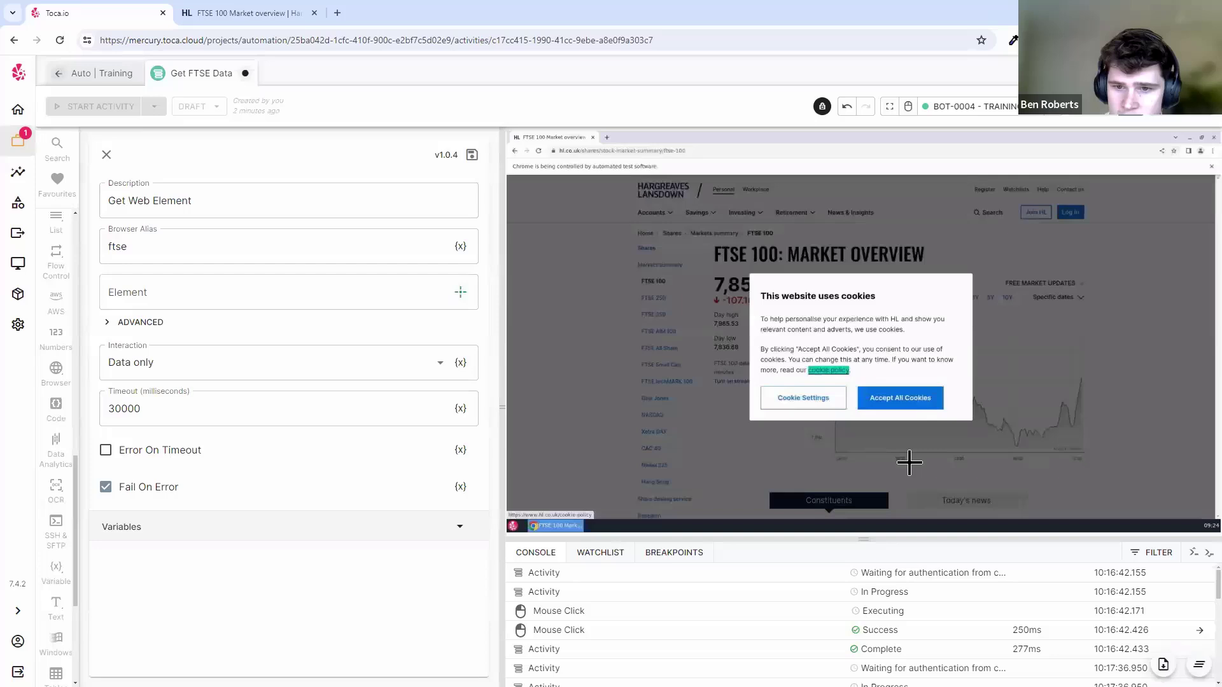
left_click(899, 397)
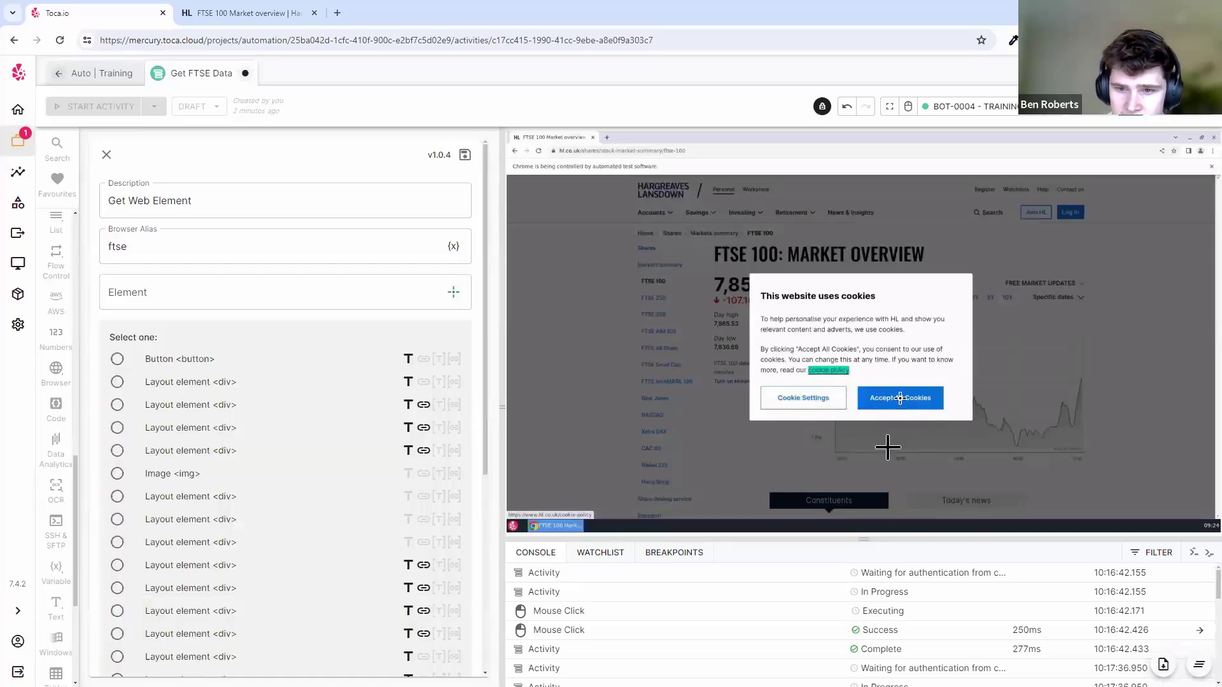
left_click_drag(485, 381, 487, 439)
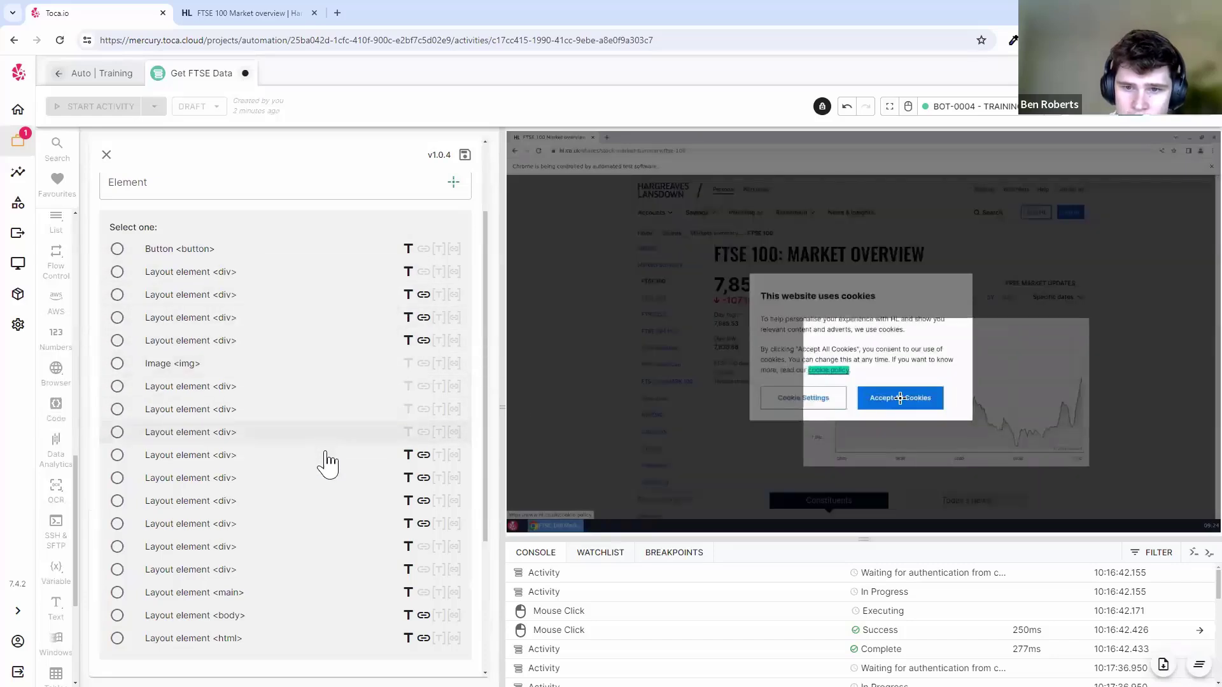
left_click(216, 249)
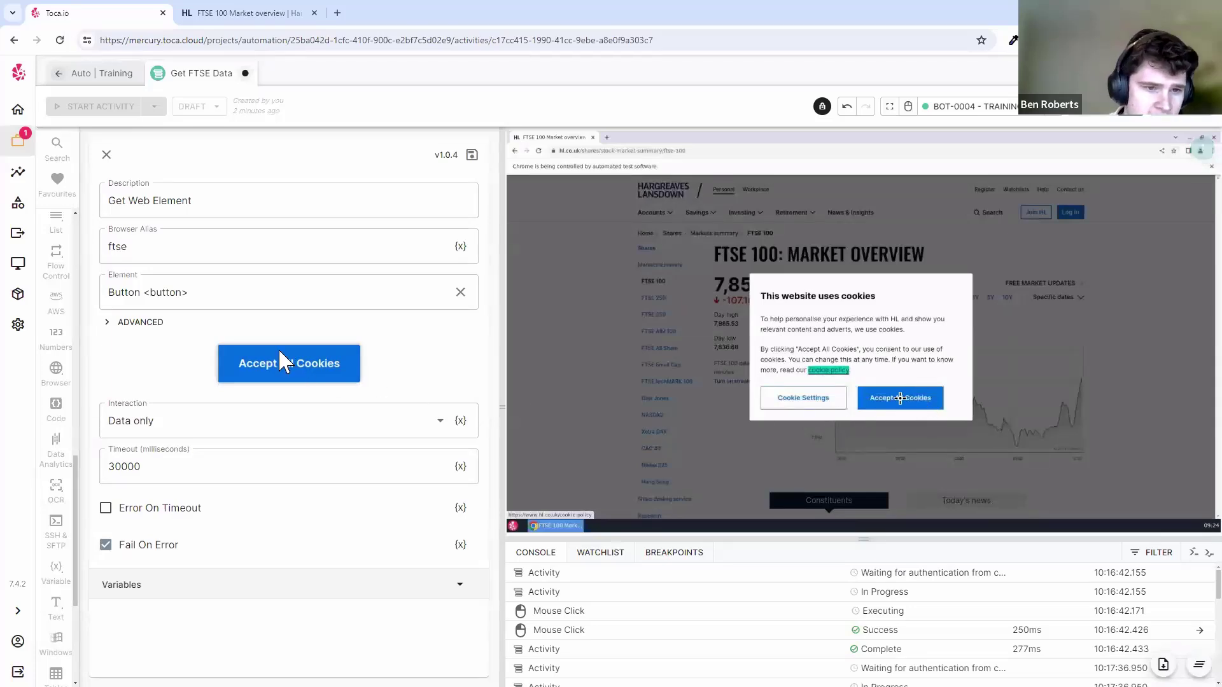
- Expand ADVANCED and review the XPath /html/body/div[6]/div/div/div[1]/div[2]/button
left_click(141, 323)
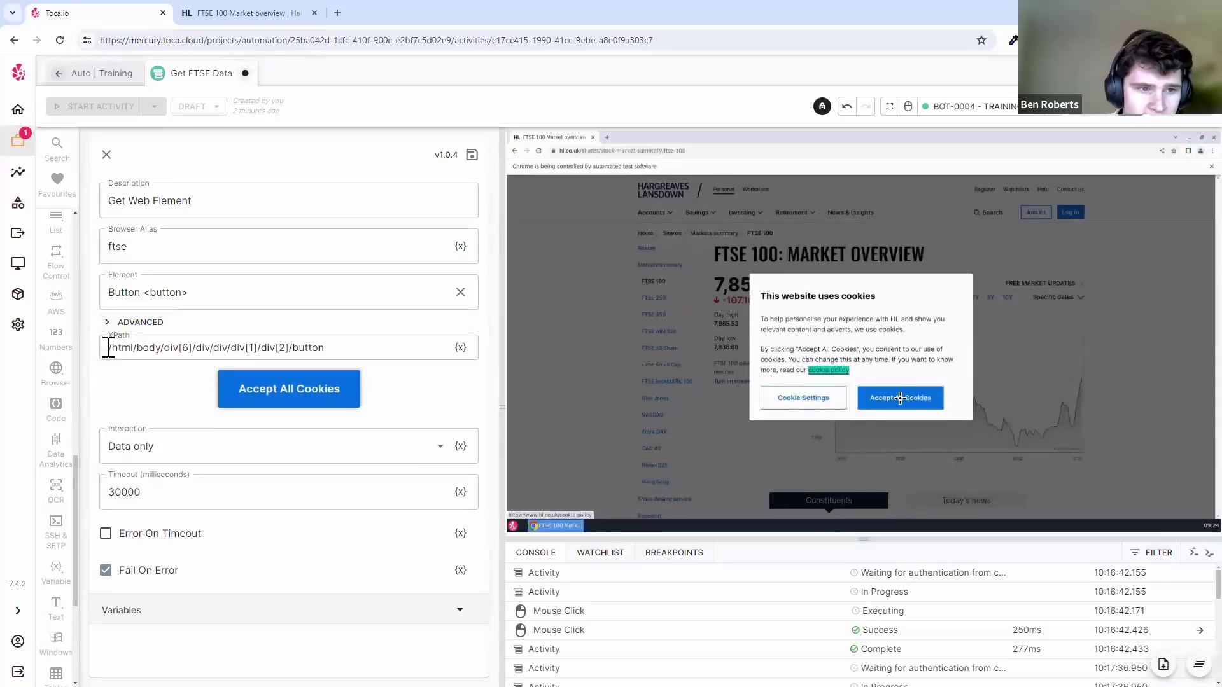
left_click_drag(103, 348, 344, 347)
left_click(343, 347)
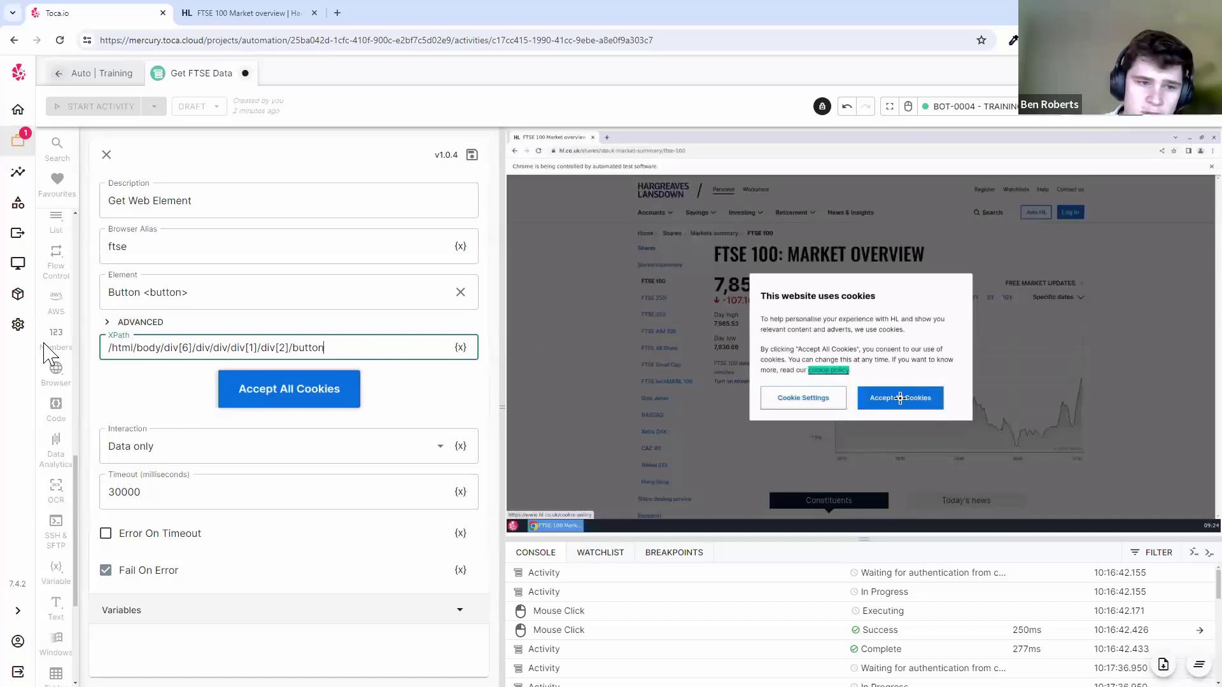
left_click(179, 347)
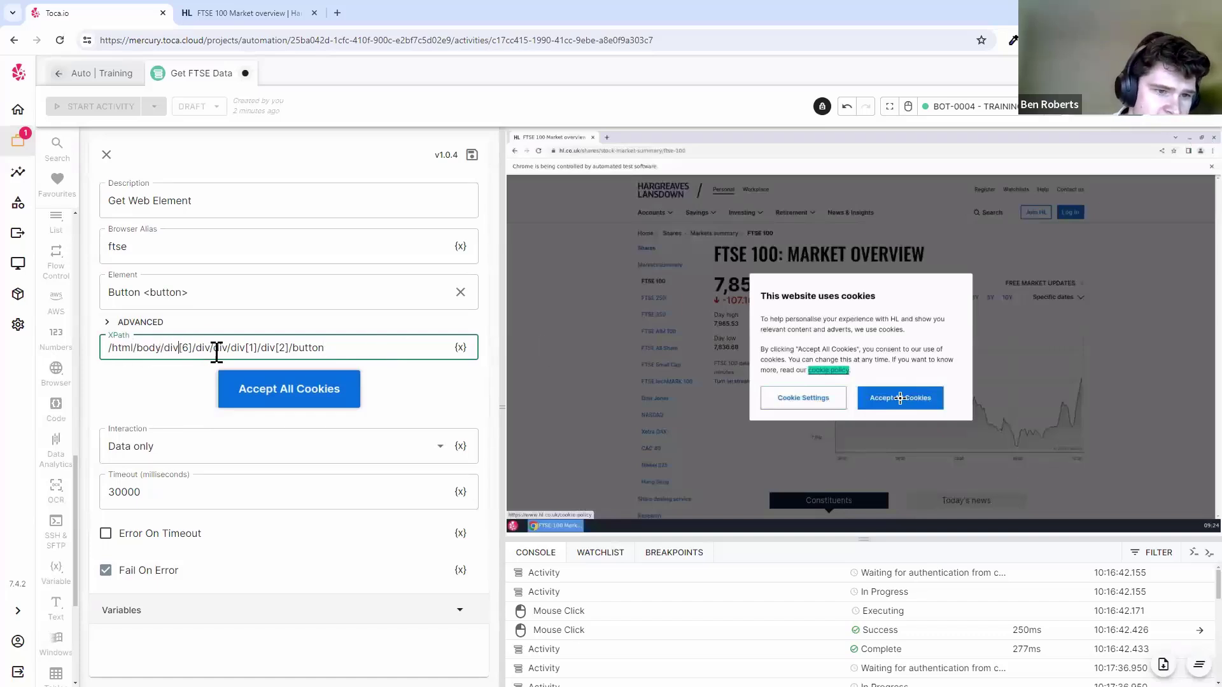
left_click(304, 347)
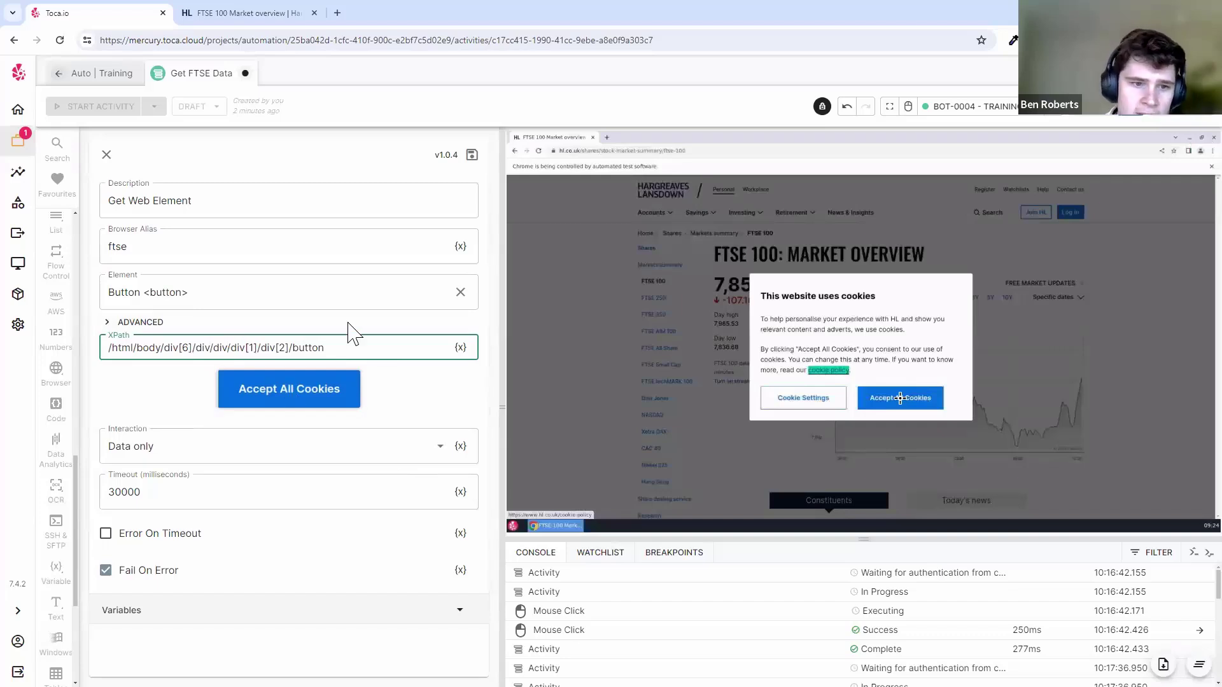
- Change the Interaction from 'Data only' to 'Click' for the cookie button
left_click(227, 455)
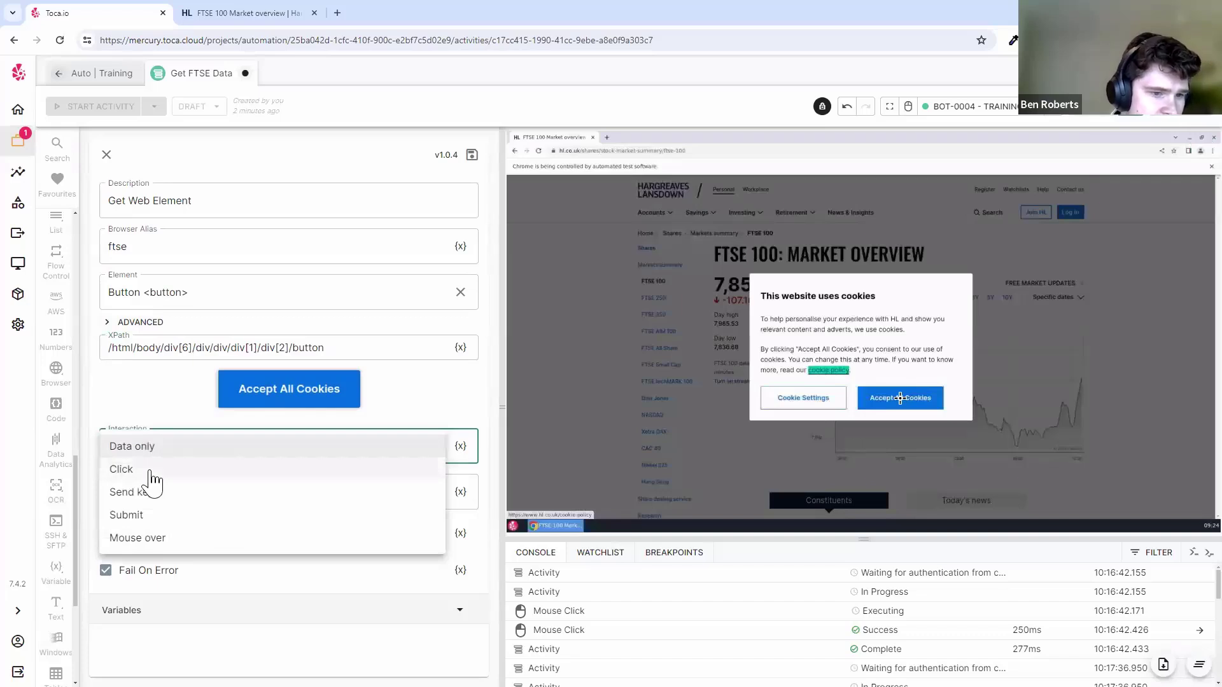
left_click(173, 470)
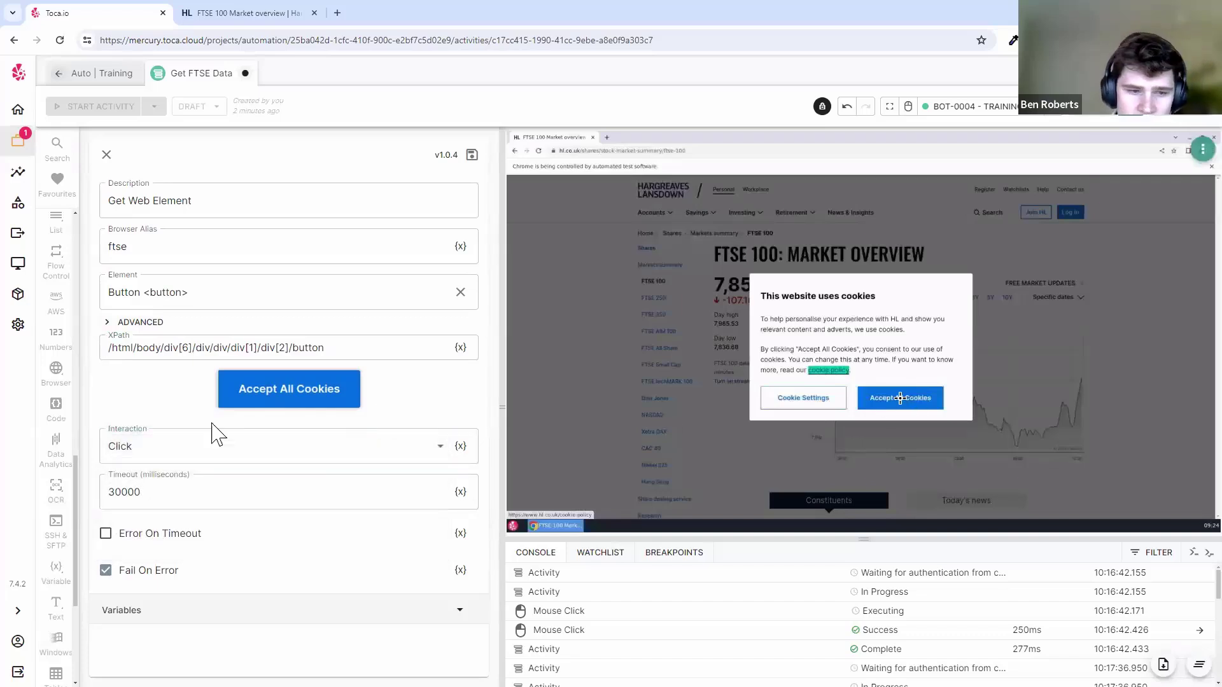
left_click(237, 451)
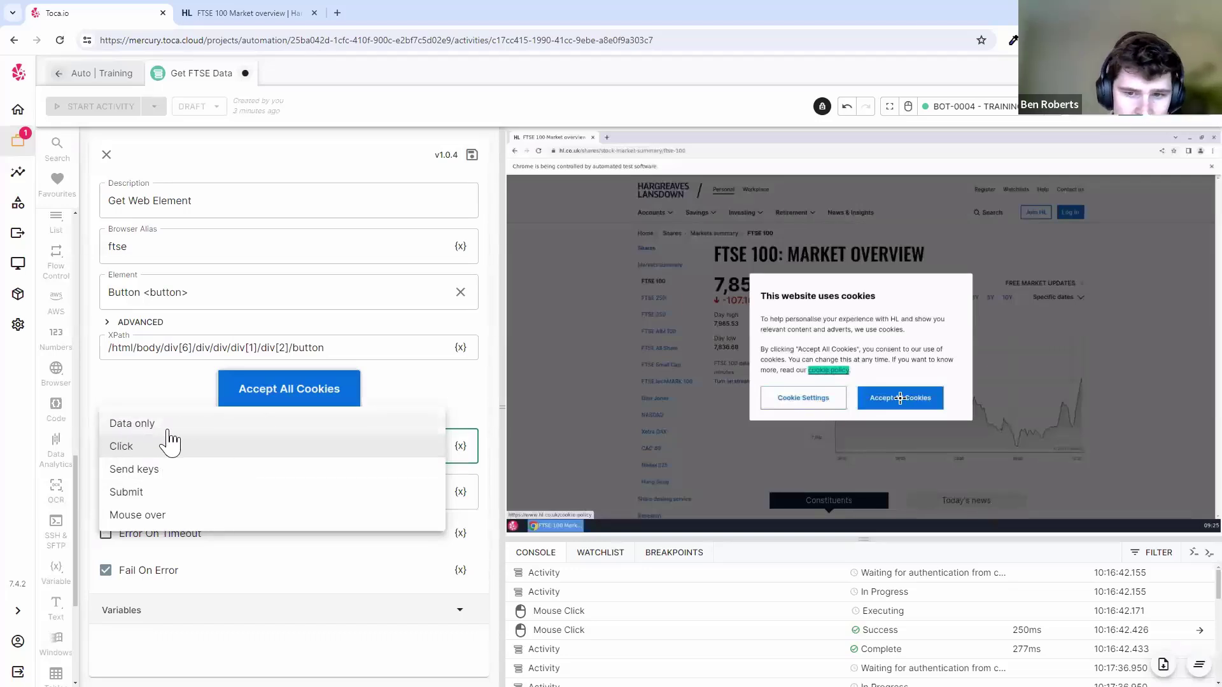
left_click(197, 449)
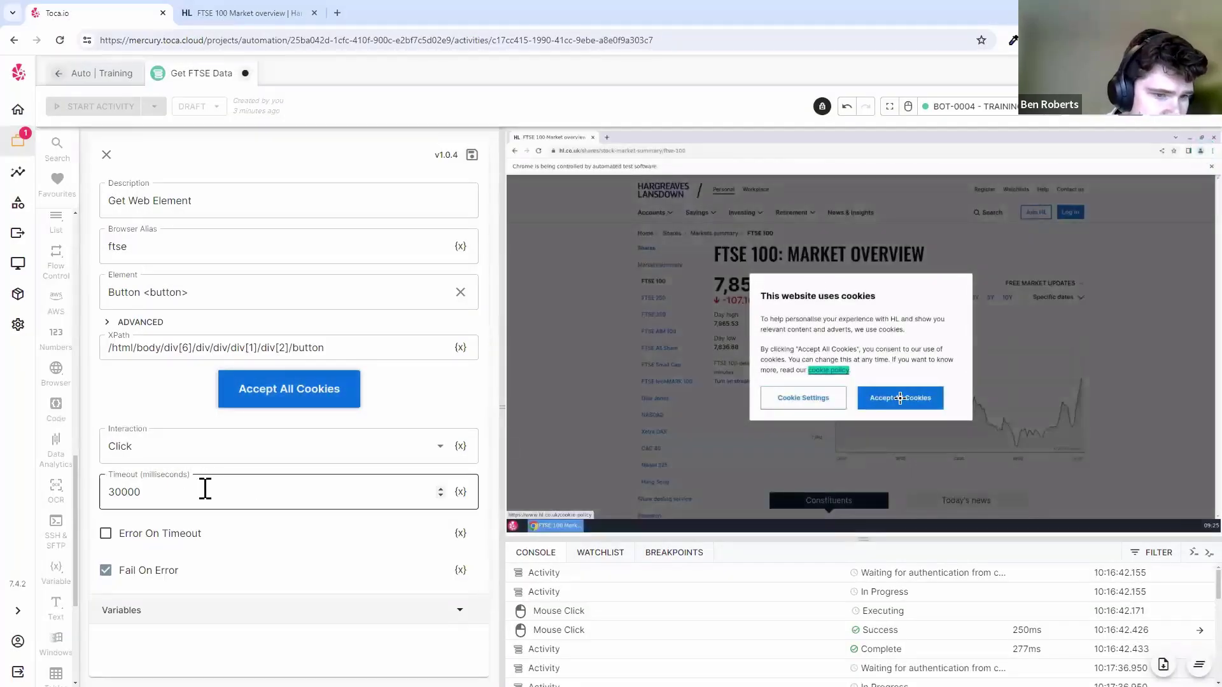
- Replace the 30000 ms timeout value with 5000 ms
double_click(183, 494)
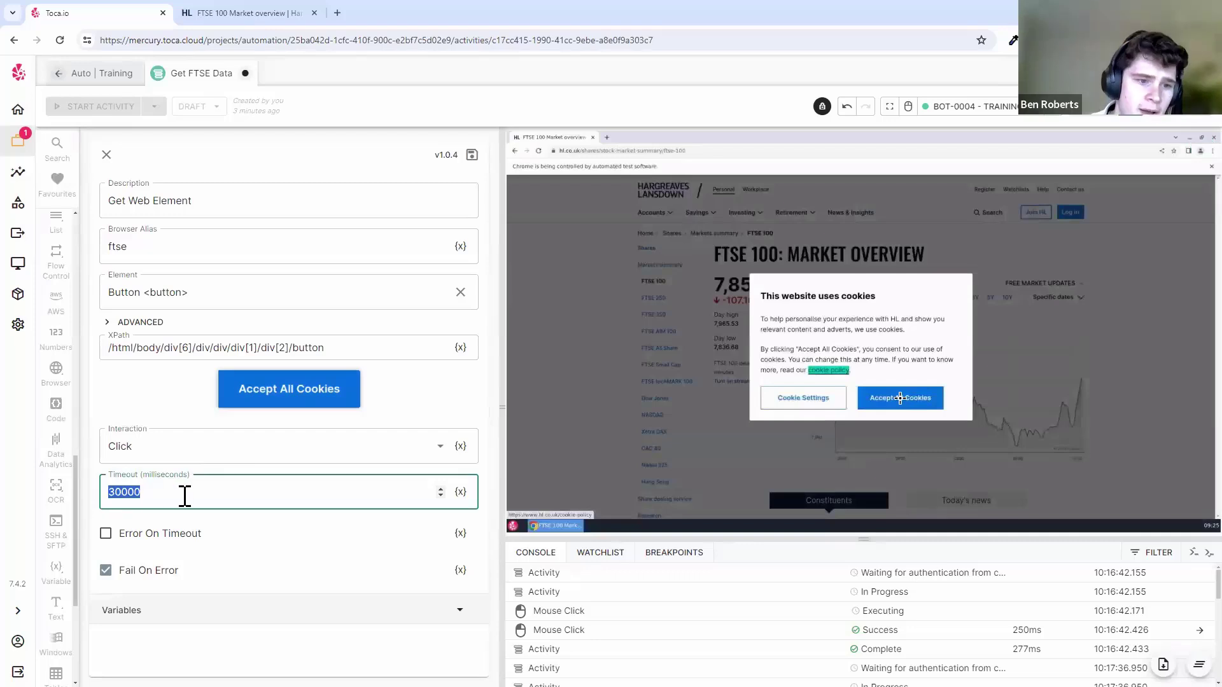
left_click(184, 496)
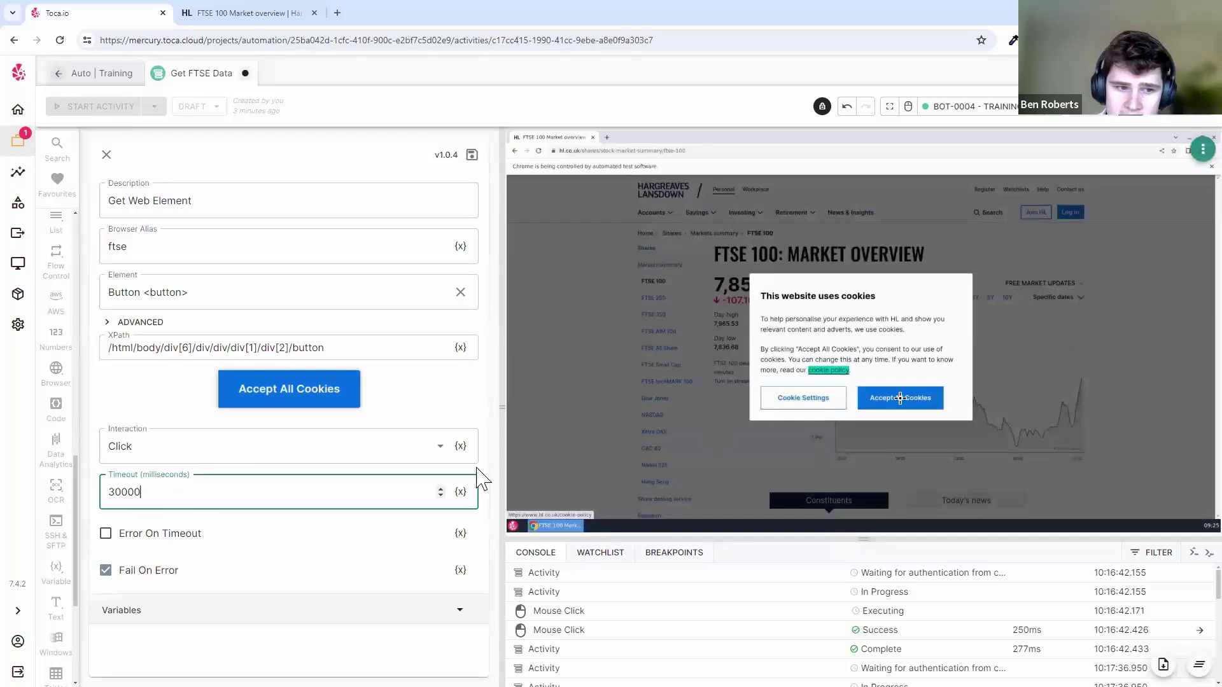
double_click(171, 494)
left_click(215, 494)
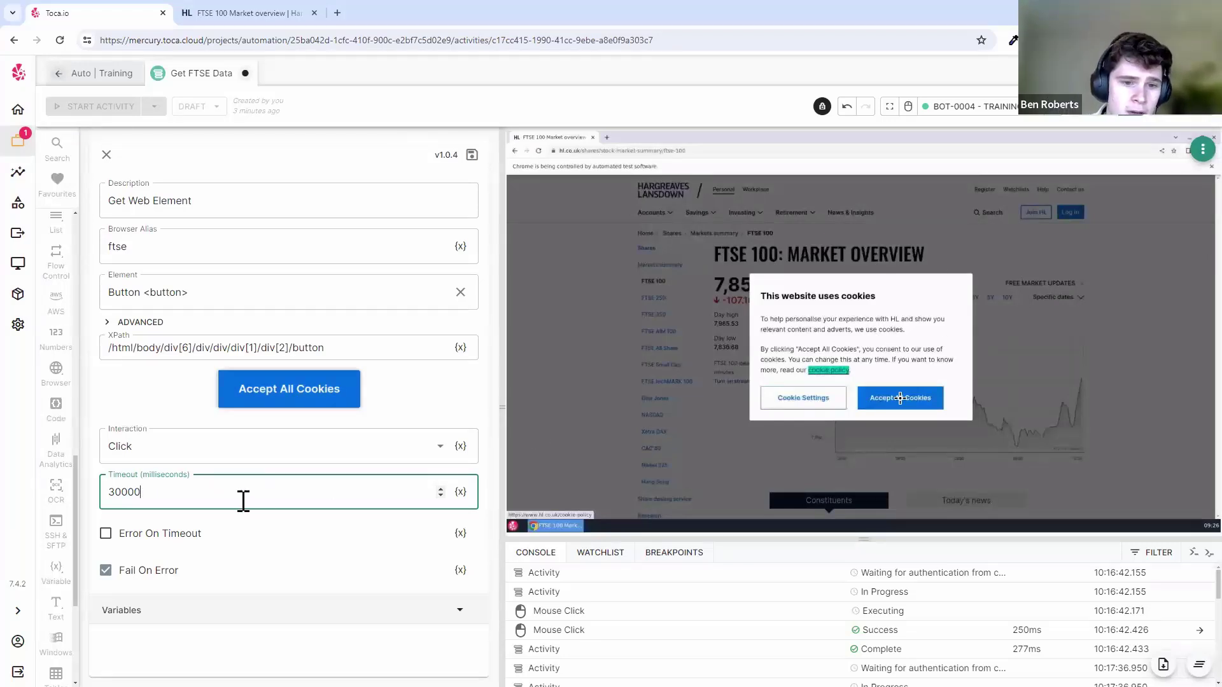
double_click(204, 486)
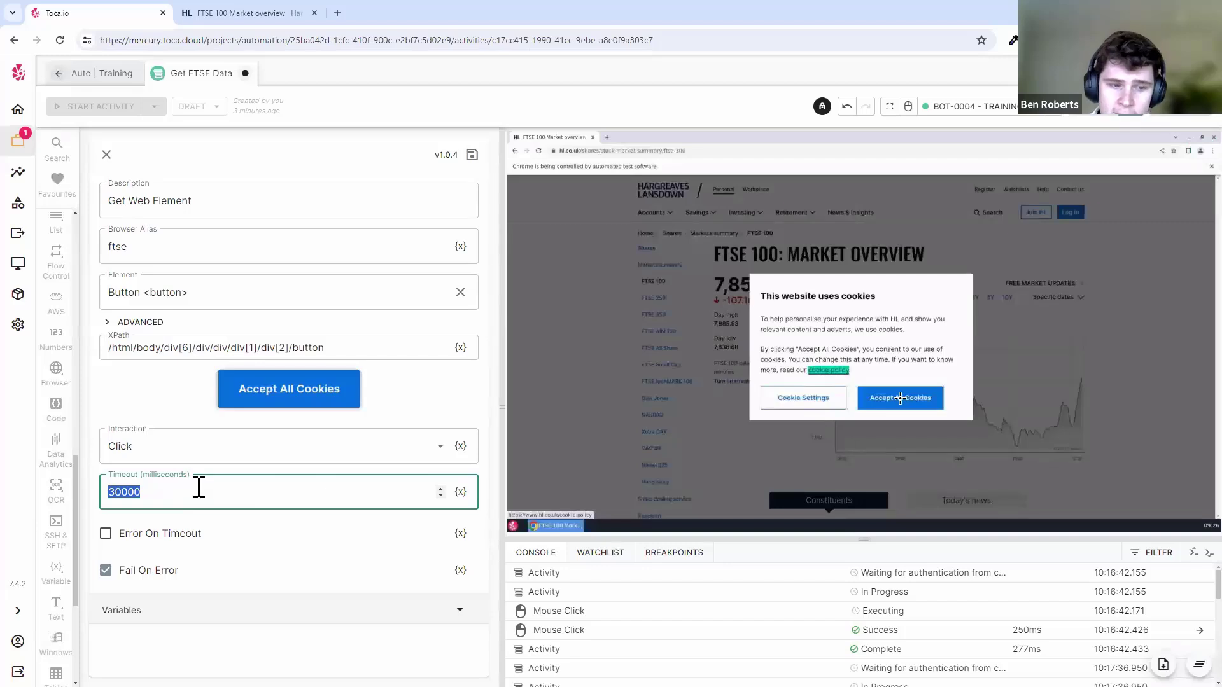
left_click(147, 491)
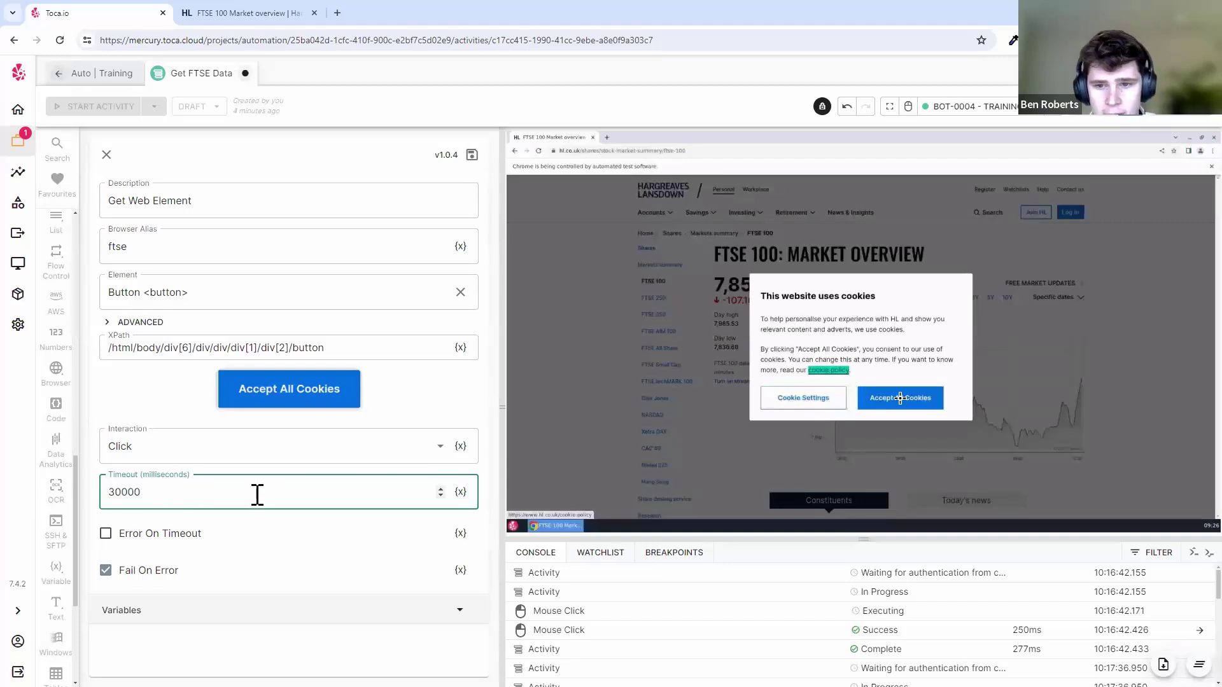
left_click_drag(257, 494, 70, 495)
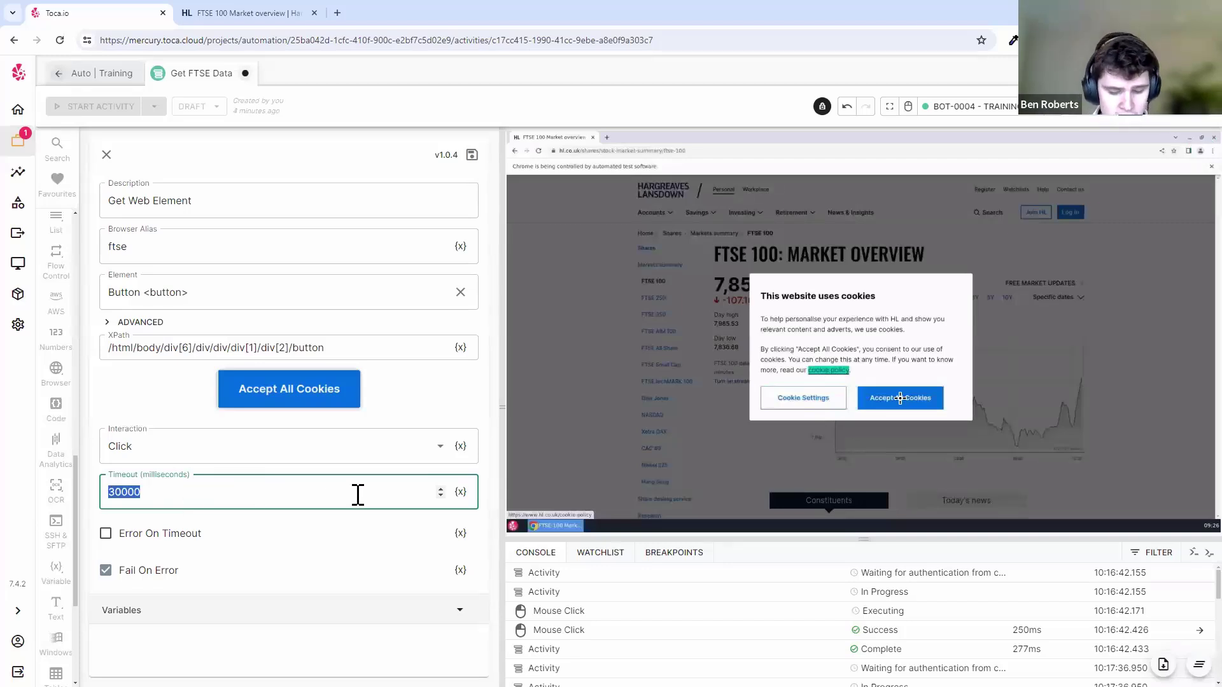
type("50")
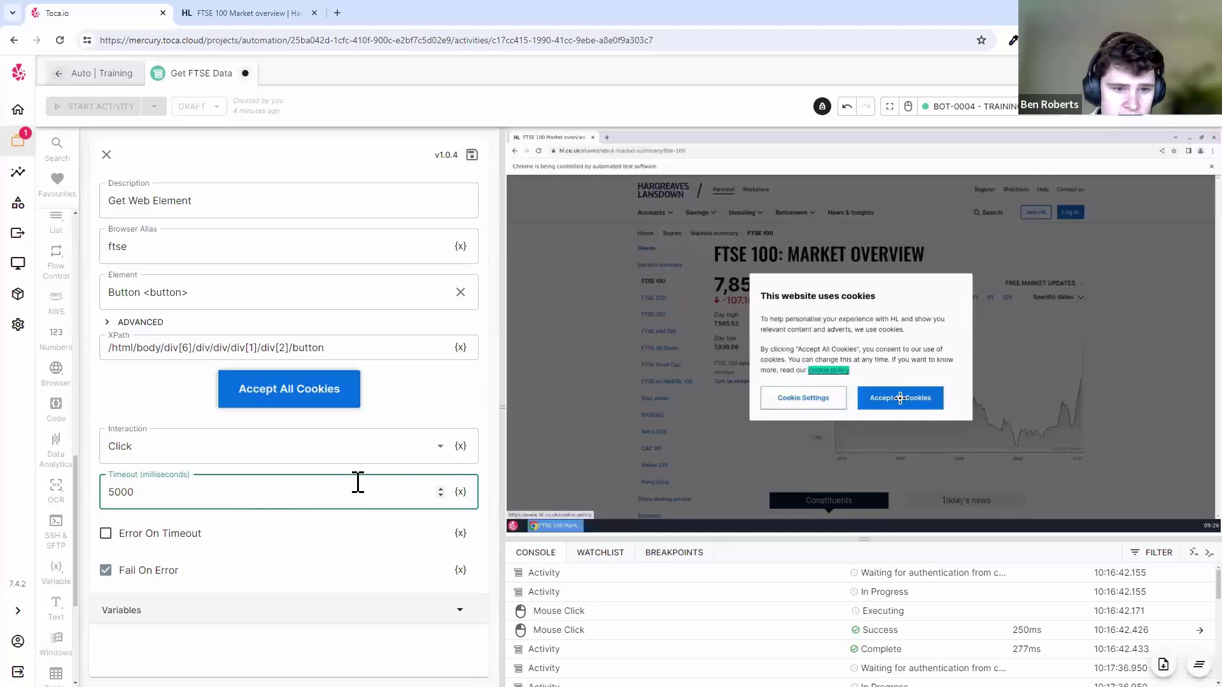
left_click(363, 472)
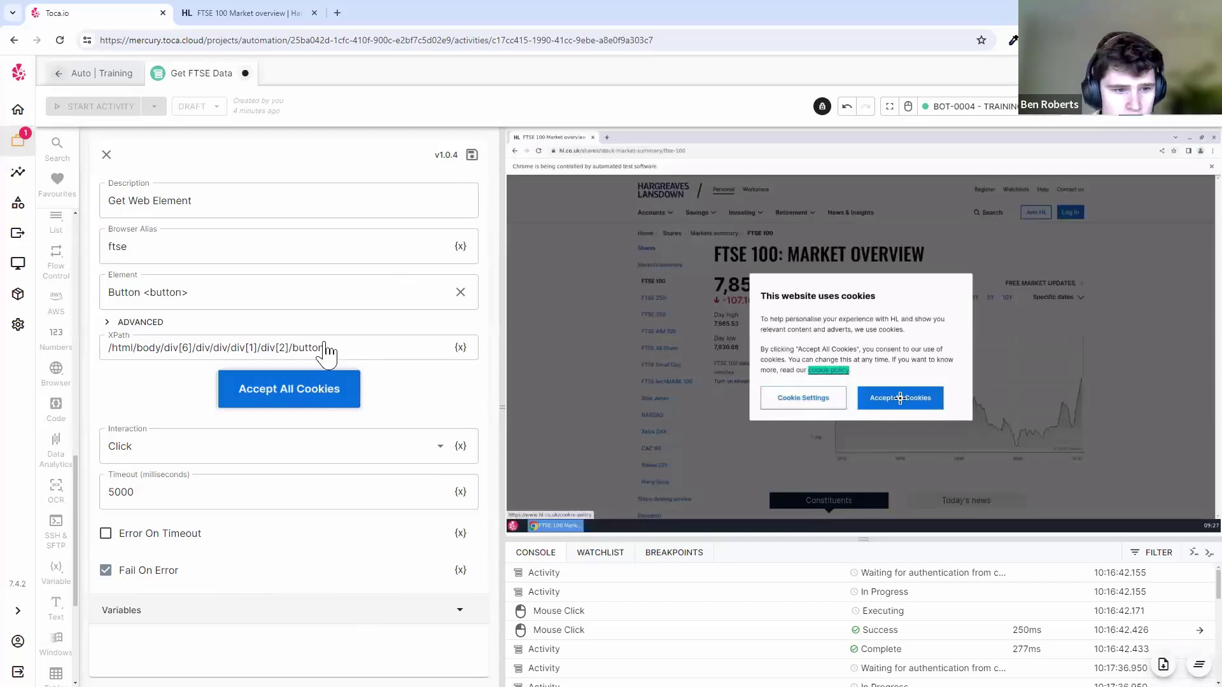
- Save the step and open its Get Web Element run details in the console
left_click(472, 156)
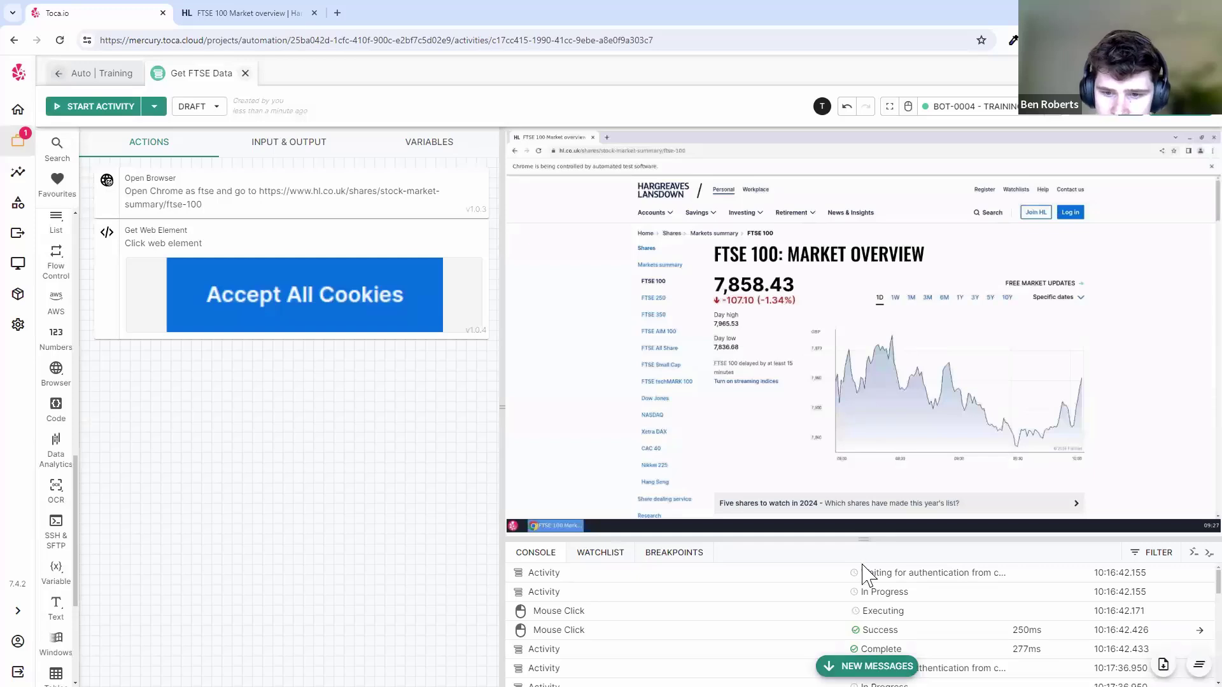
left_click_drag(869, 539, 869, 481)
left_click(867, 666)
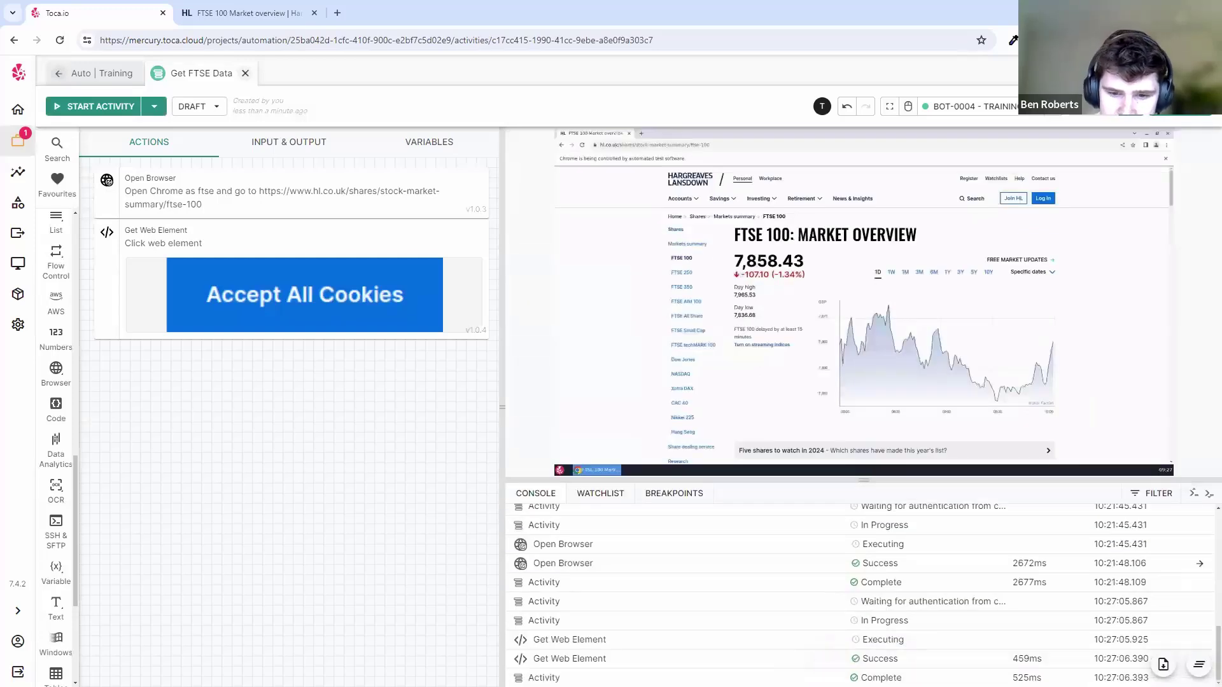
left_click(866, 661)
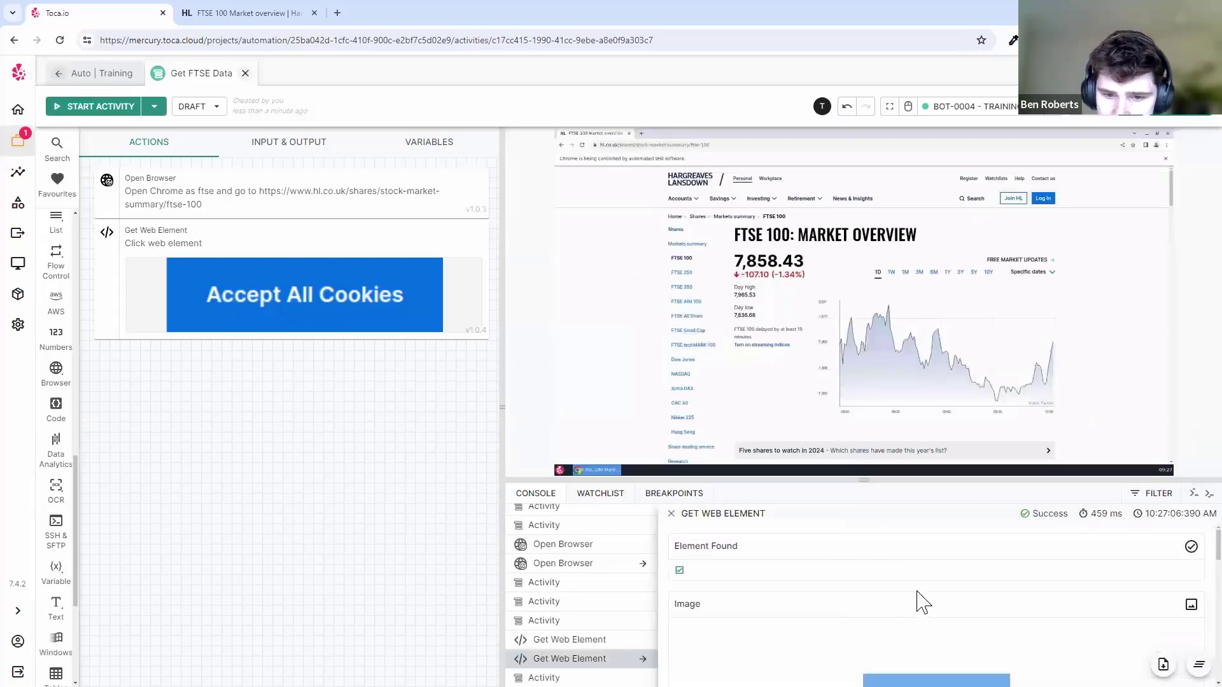
left_click_drag(866, 480, 869, 310)
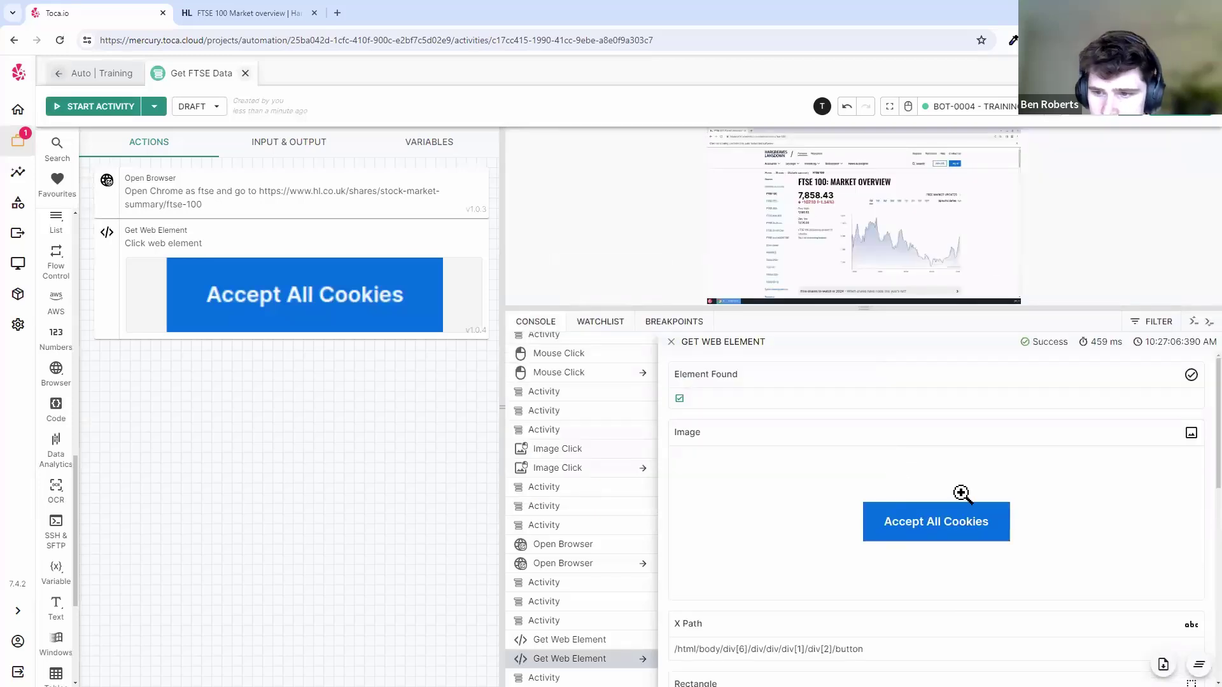
scroll(810, 441, "down", 3)
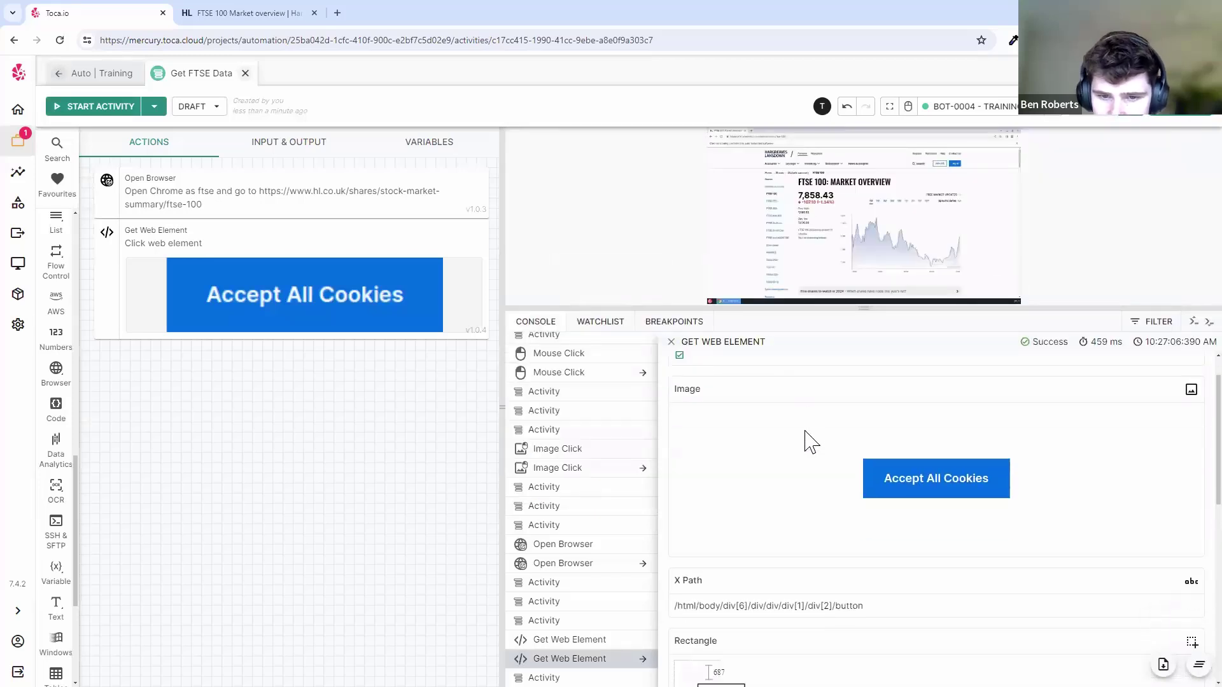
scroll(785, 600, "down", 3)
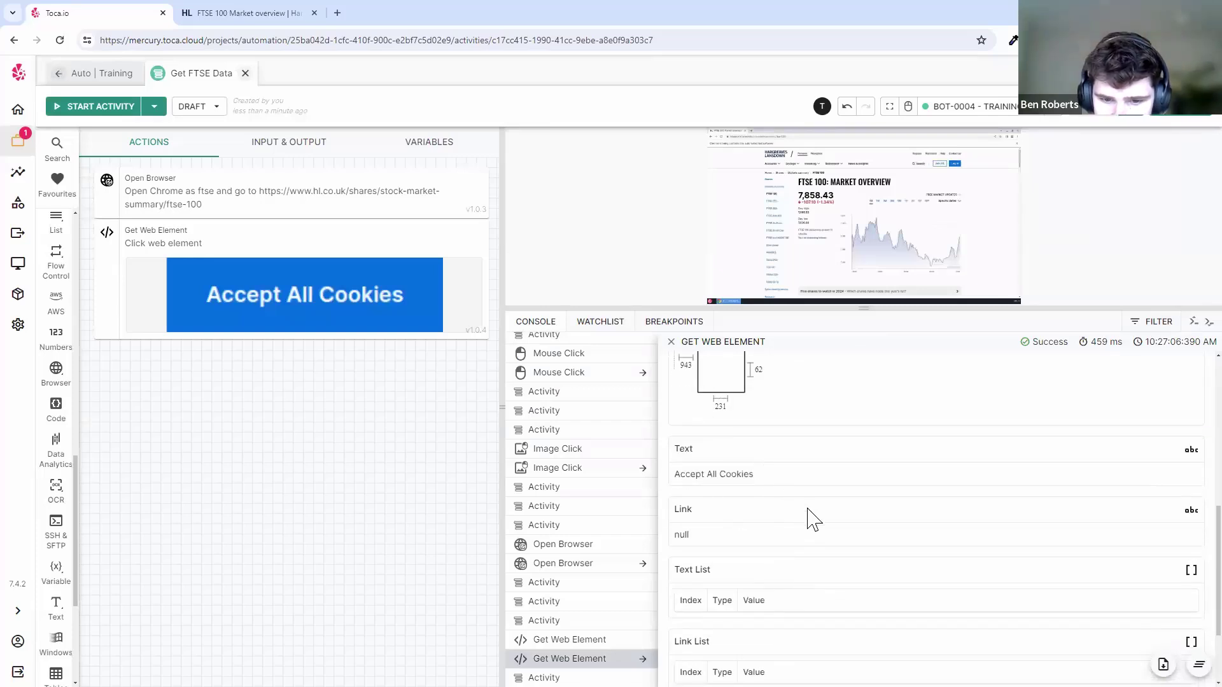
scroll(795, 500, "down", 2)
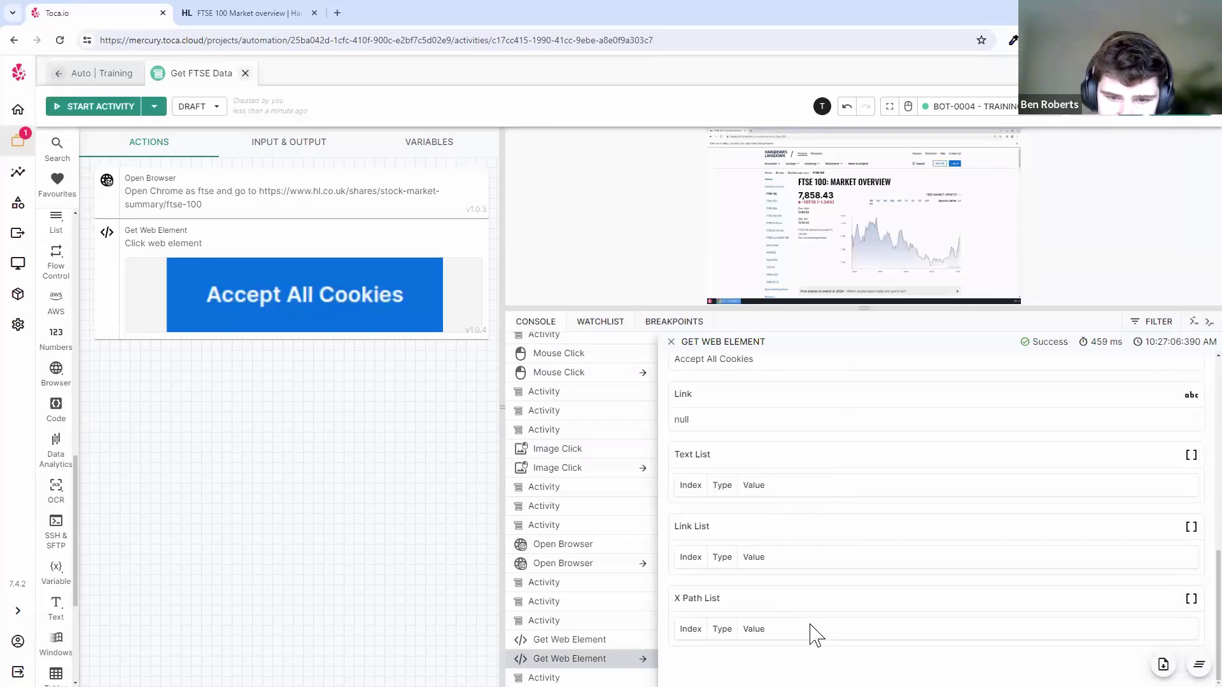
scroll(820, 632, "up", 6)
- Resize the browser view and console, then locate and select the detected 'Accept All Cookies' text
left_click_drag(959, 308, 949, 540)
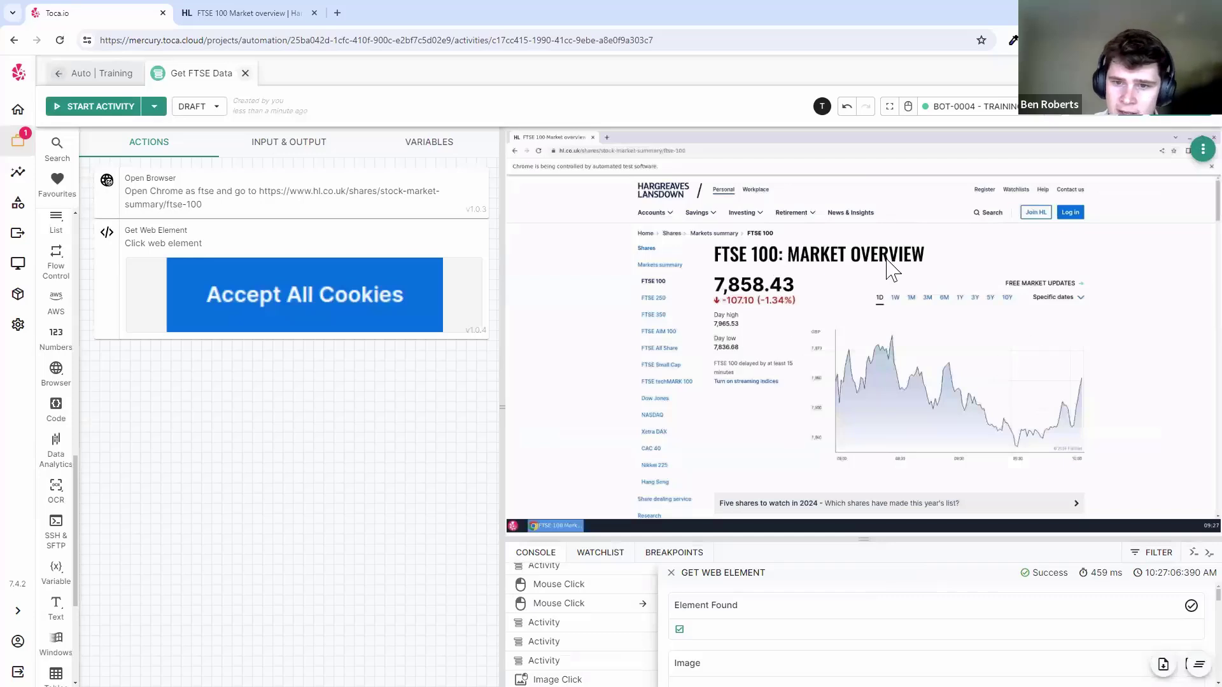
mouse_move(400, 296)
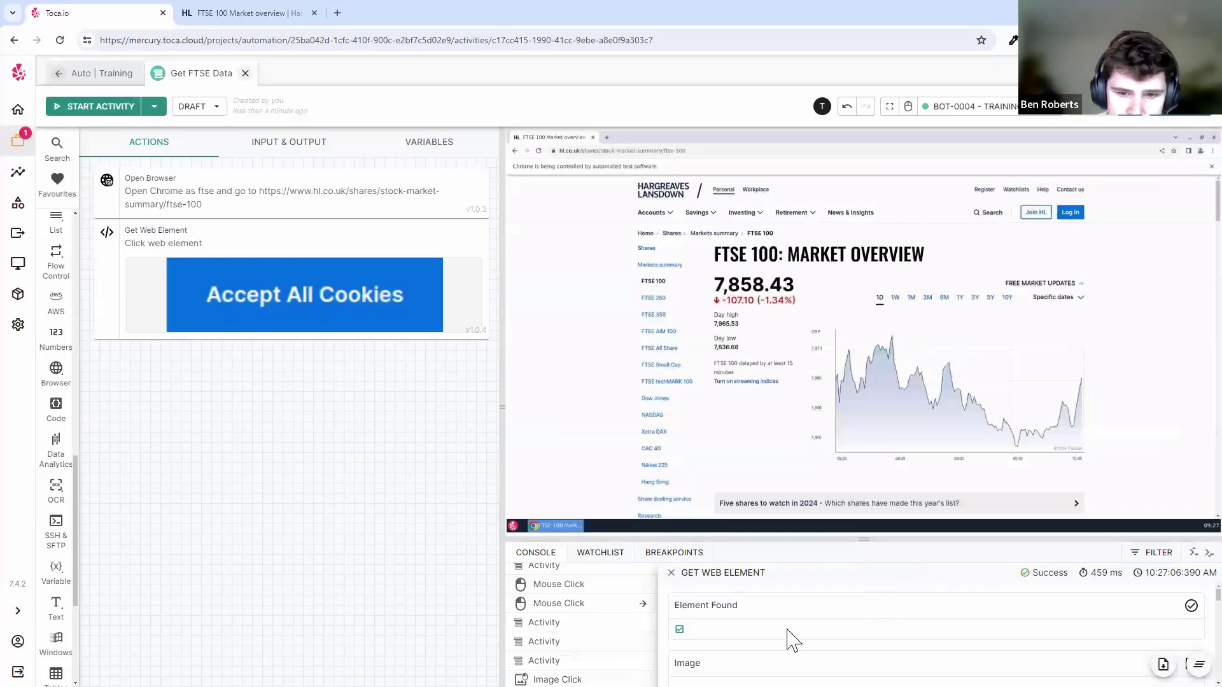
left_click_drag(767, 539, 765, 477)
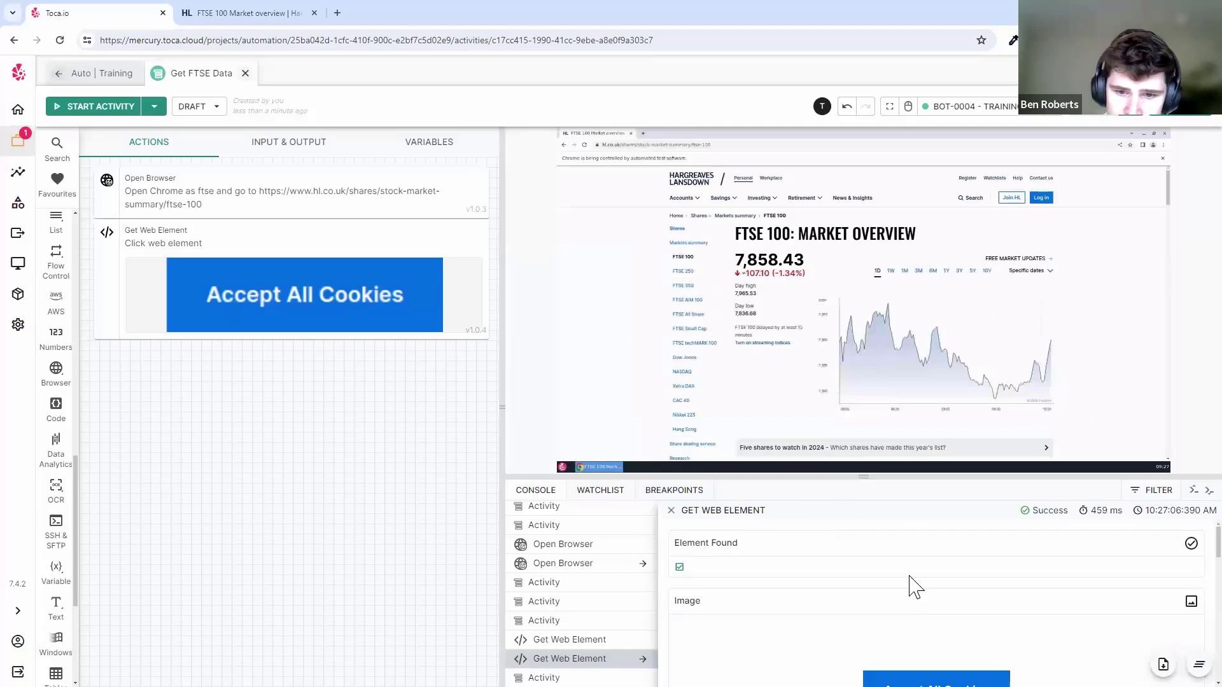
left_click_drag(795, 478, 802, 433)
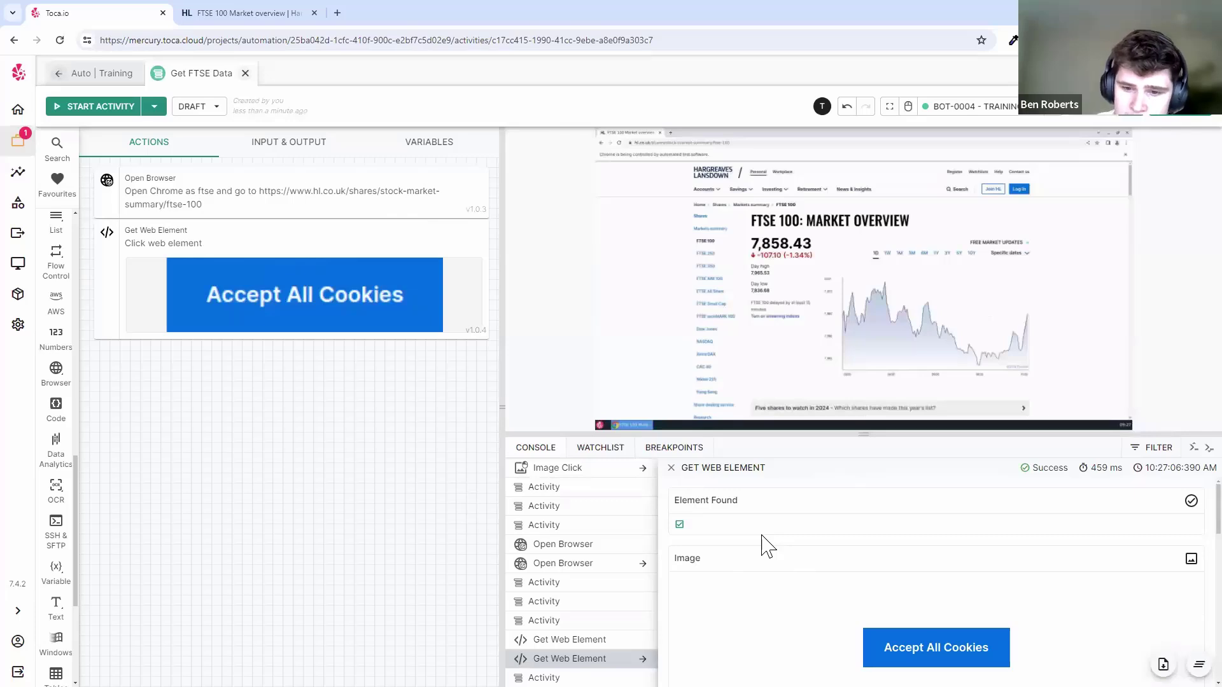
scroll(859, 559, "down", 5)
scroll(772, 546, "up", 1)
scroll(763, 562, "down", 1)
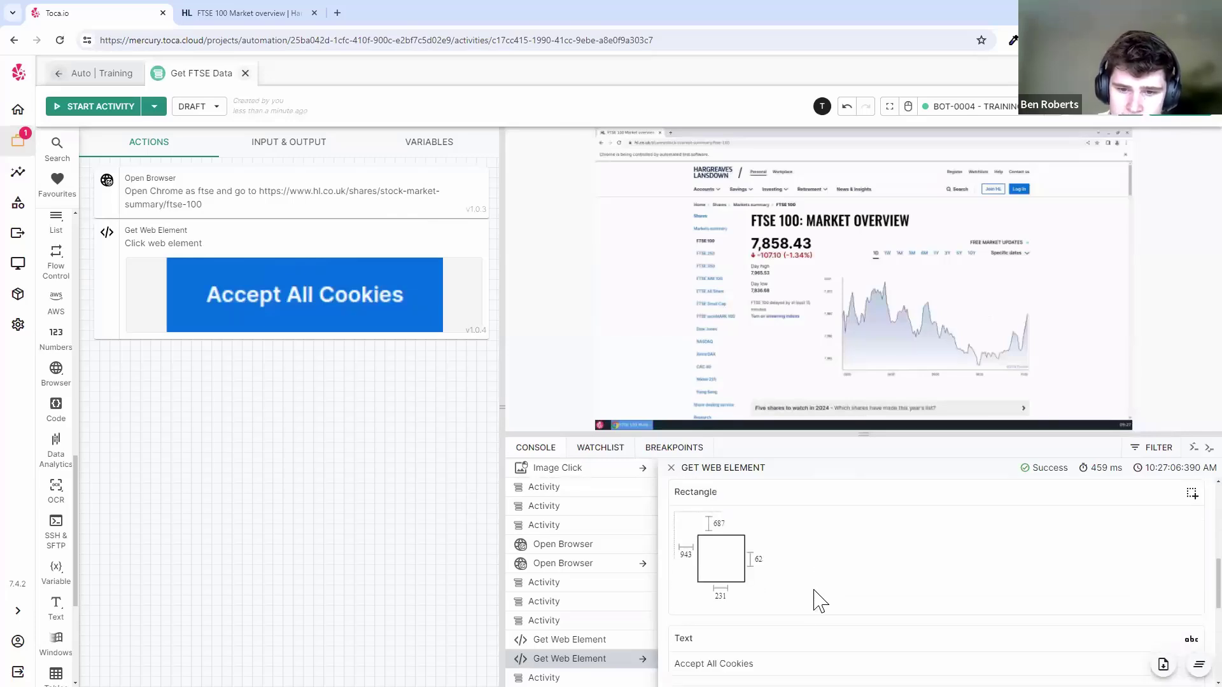
left_click_drag(754, 665, 679, 664)
left_click(759, 664)
left_click_drag(754, 664, 673, 664)
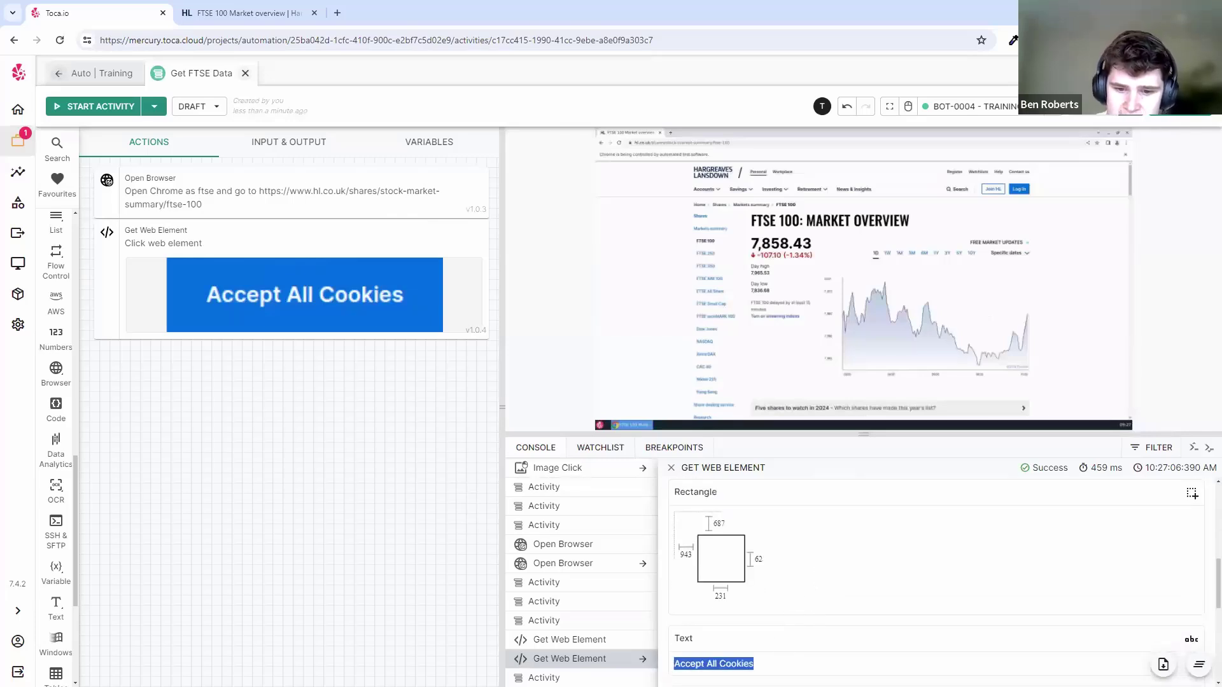
left_click(760, 664)
scroll(808, 543, "up", 5)
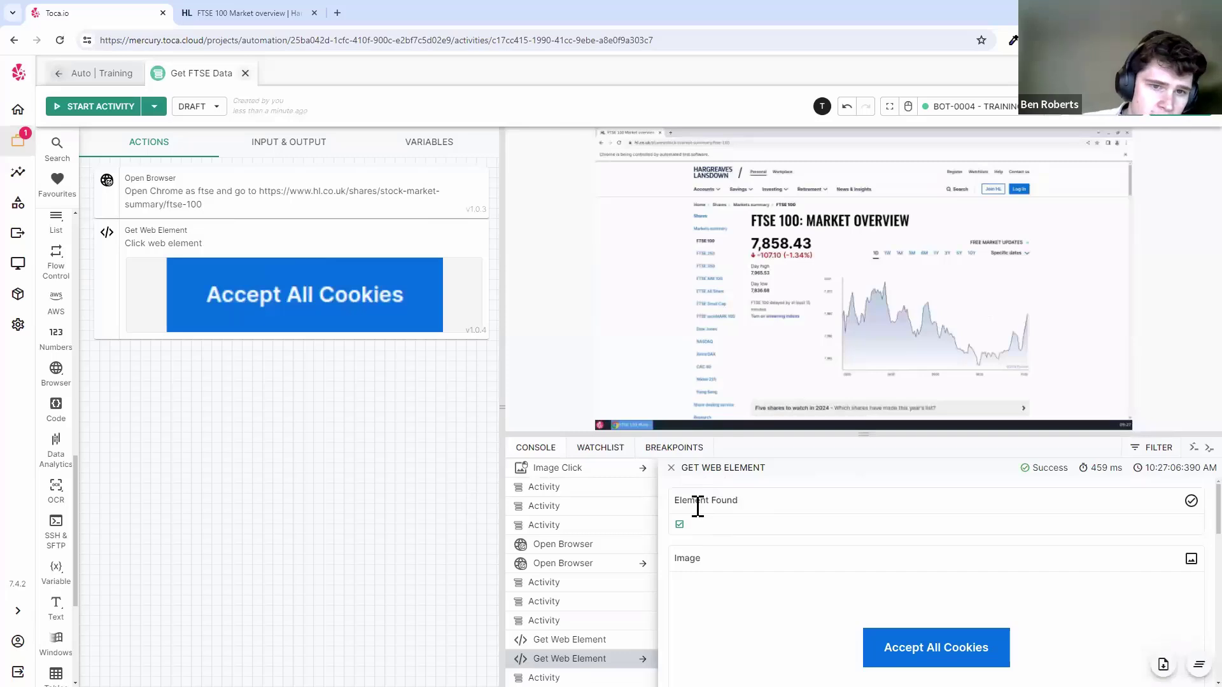
mouse_move(395, 241)
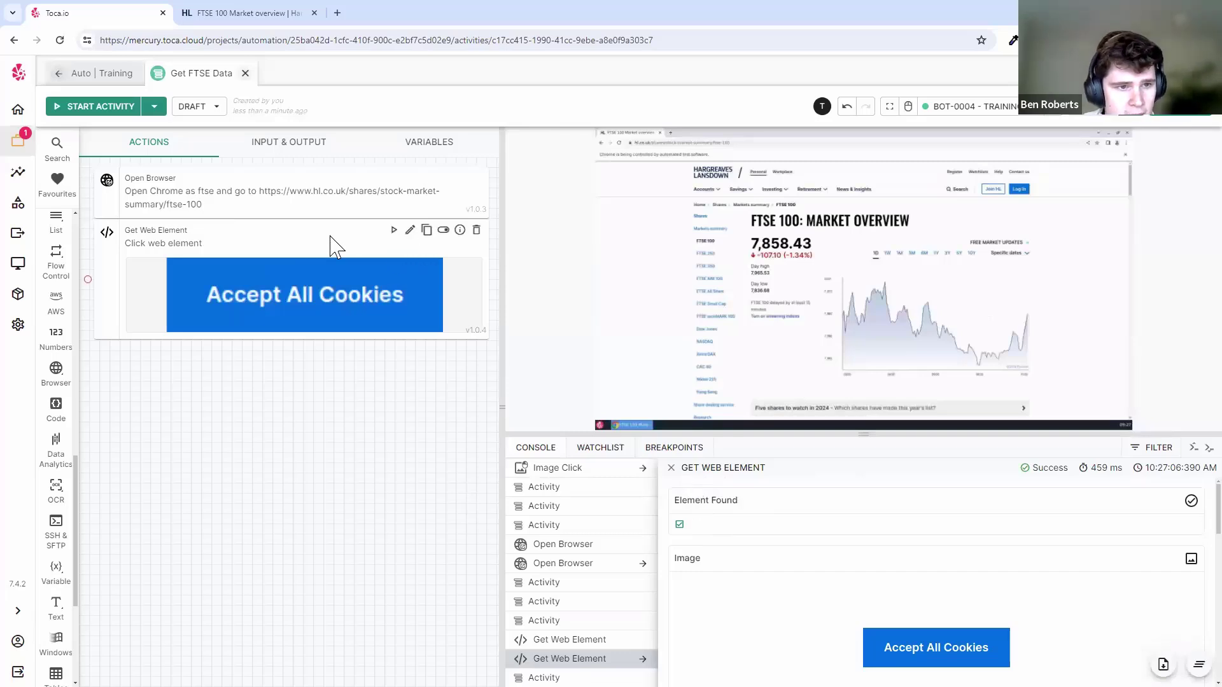
- Show the Get Web Element step's output variables, such as elementFound, then collapse them
left_click(459, 230)
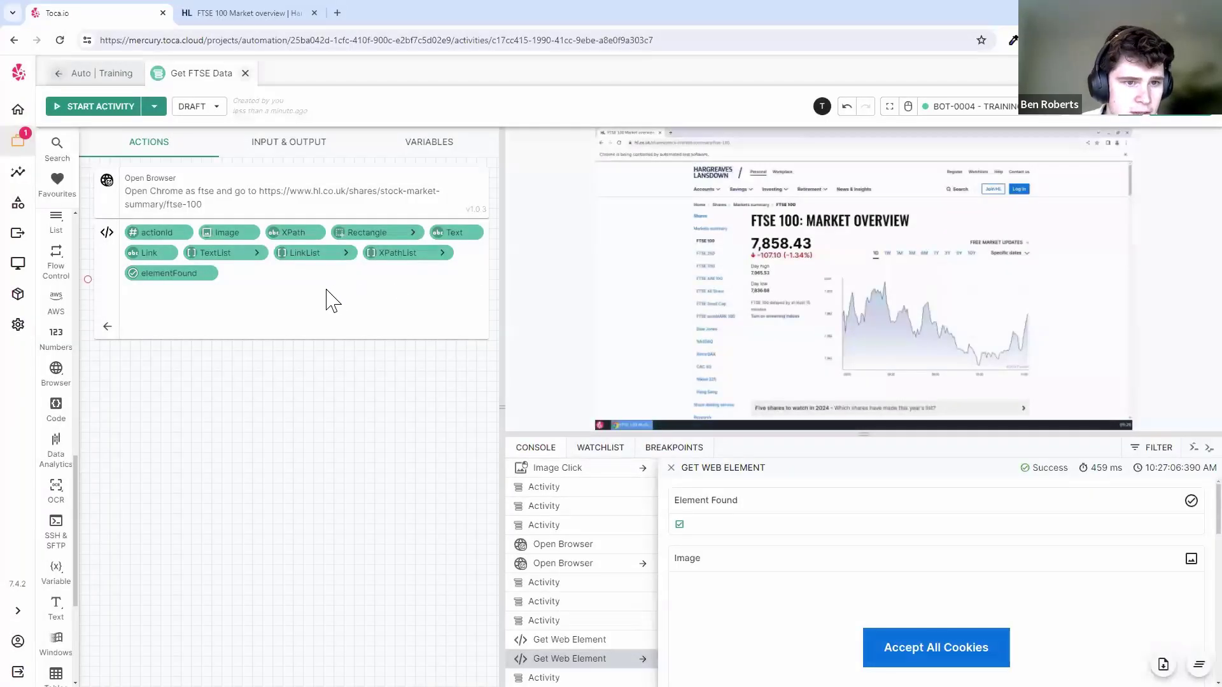
mouse_move(224, 242)
mouse_move(310, 241)
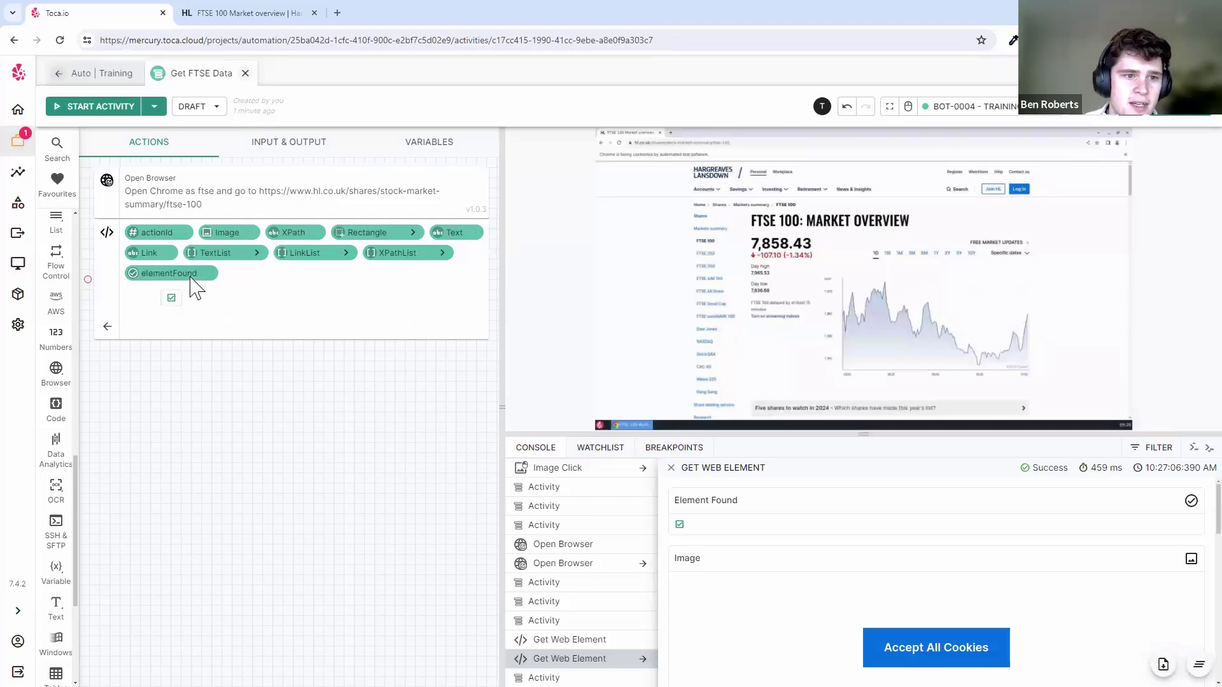
left_click(108, 326)
- Scroll the toolbox down to the Flow Control actions and open them
scroll(57, 548, "down", 5)
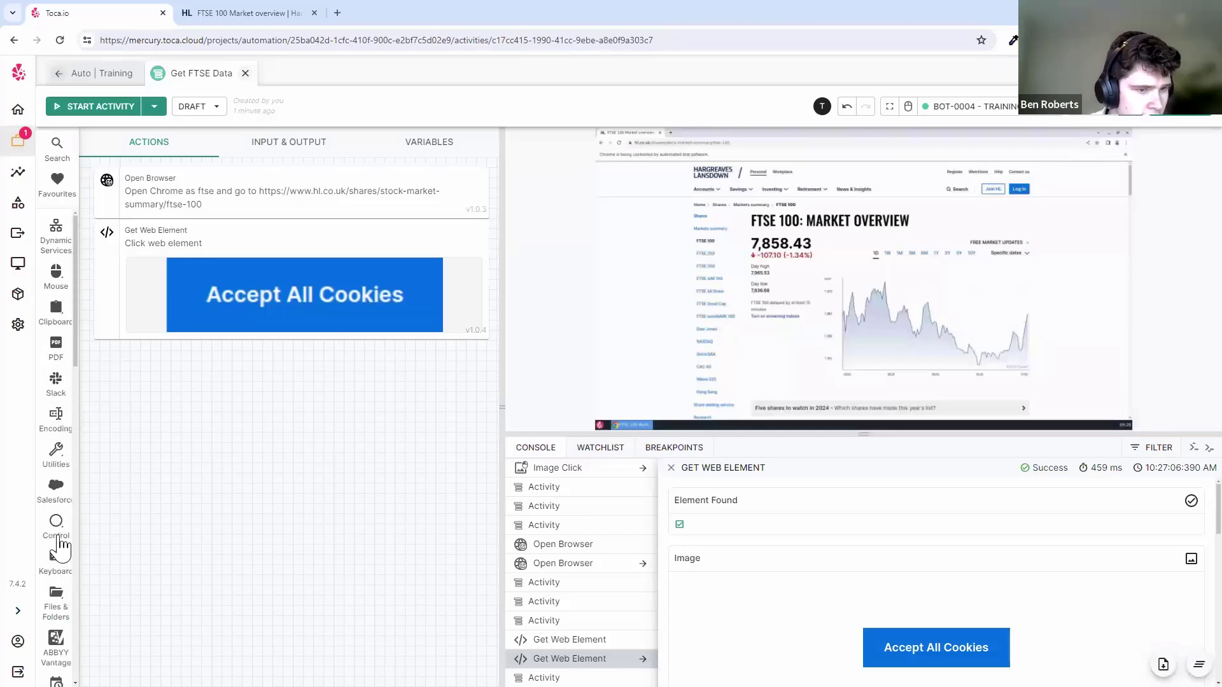
scroll(57, 437, "down", 7)
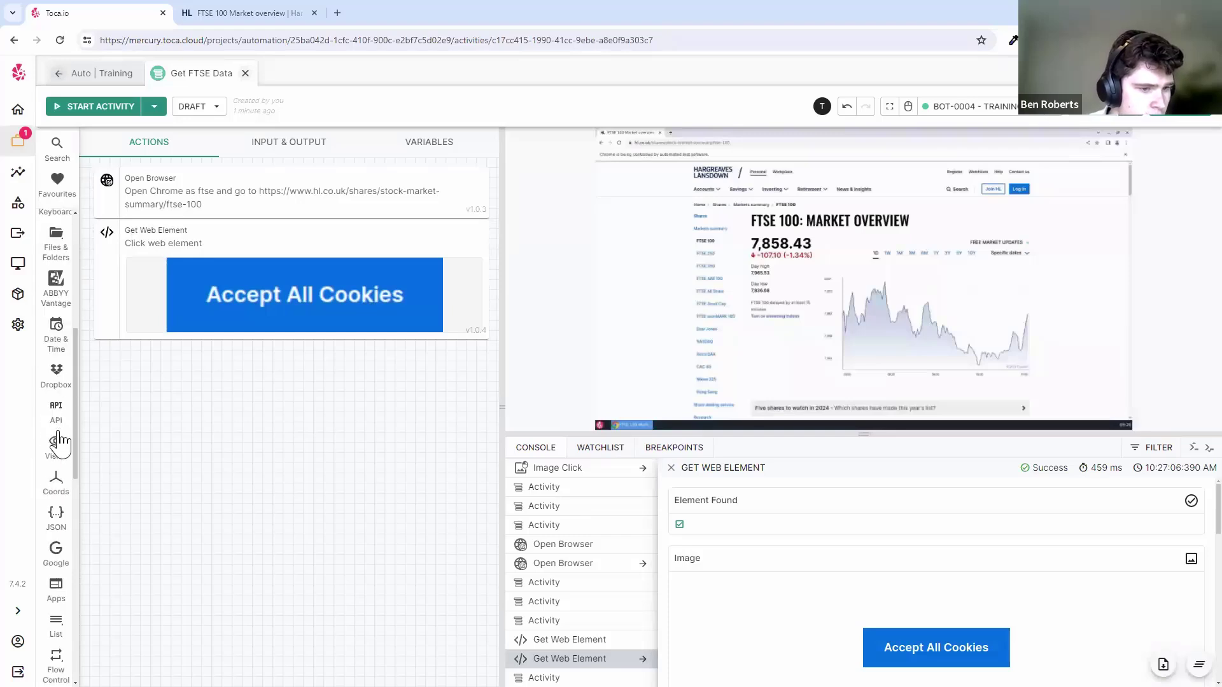
scroll(58, 439, "down", 4)
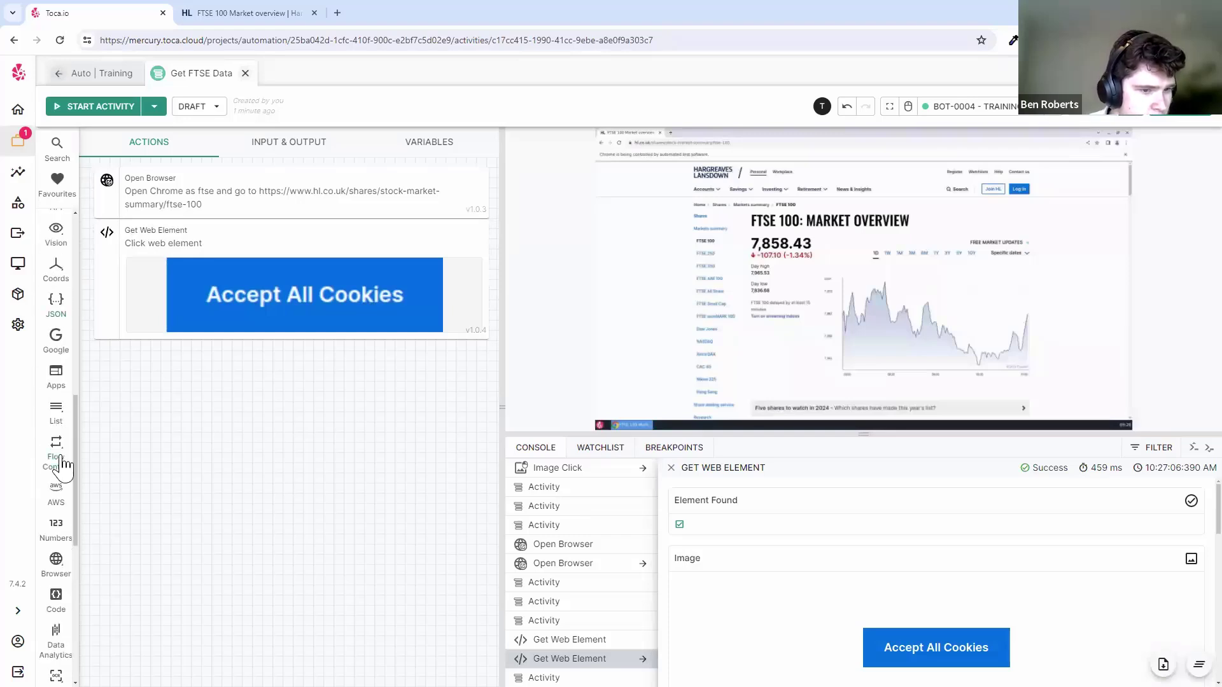
left_click(63, 459)
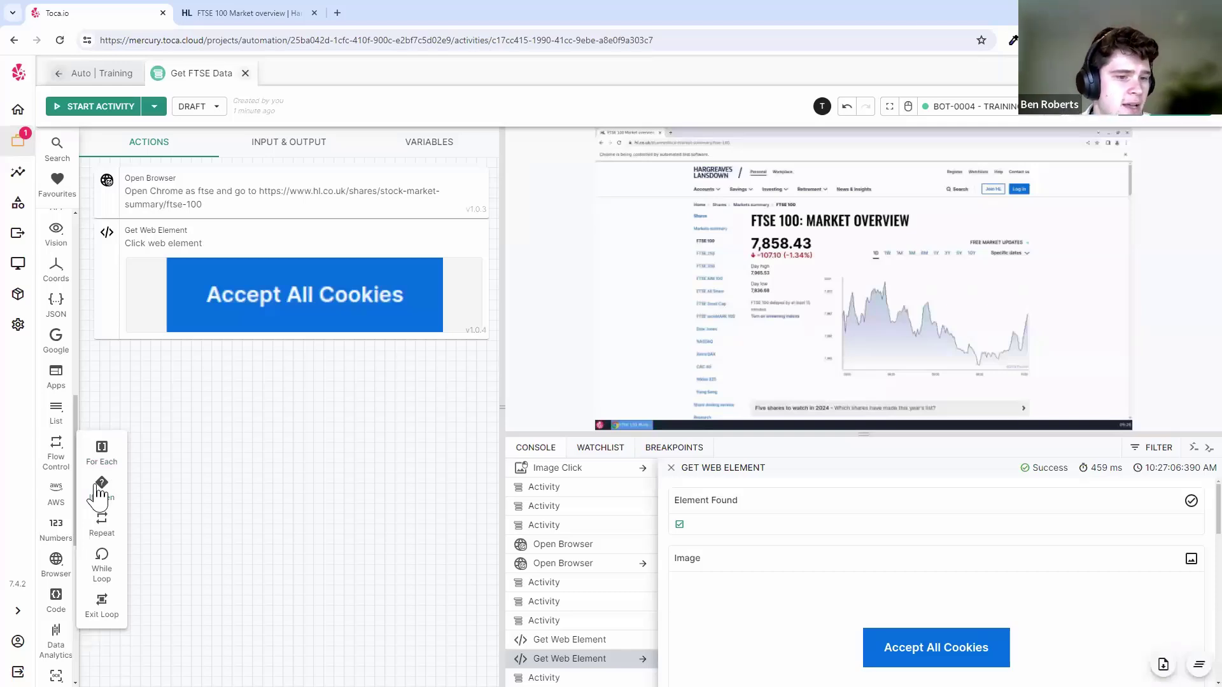
- Place an If Then step after Get Web Element with the condition set to the elementFound output
left_click_drag(98, 493, 361, 395)
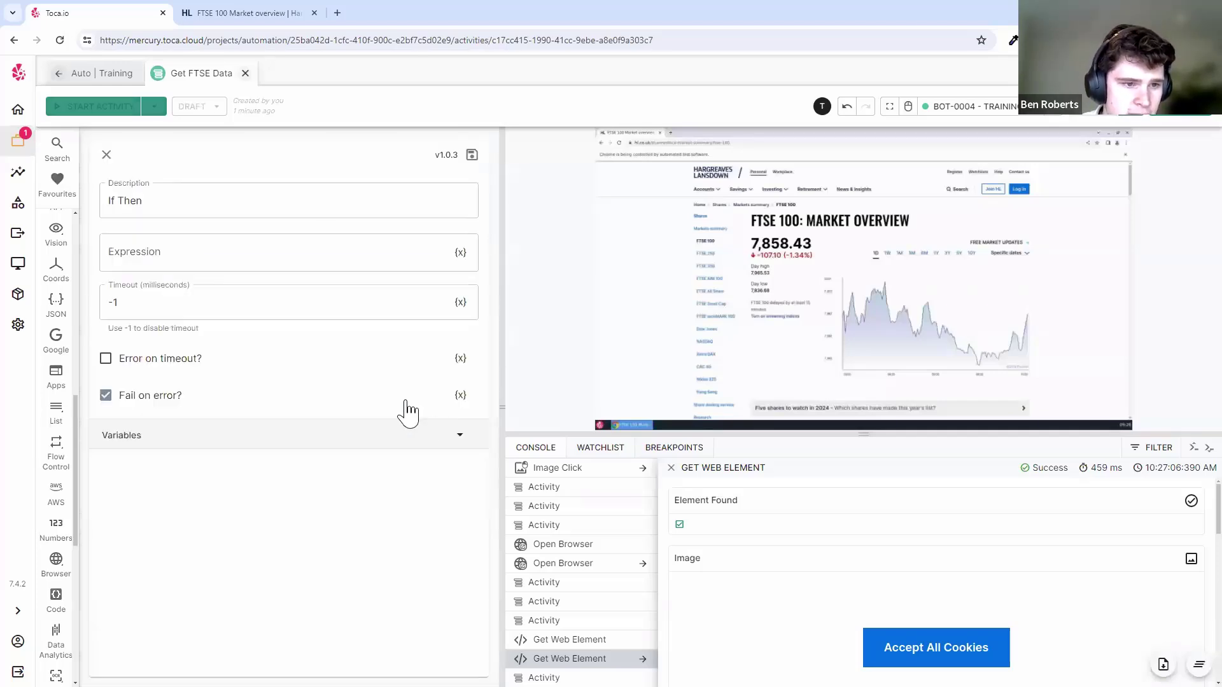
left_click(219, 245)
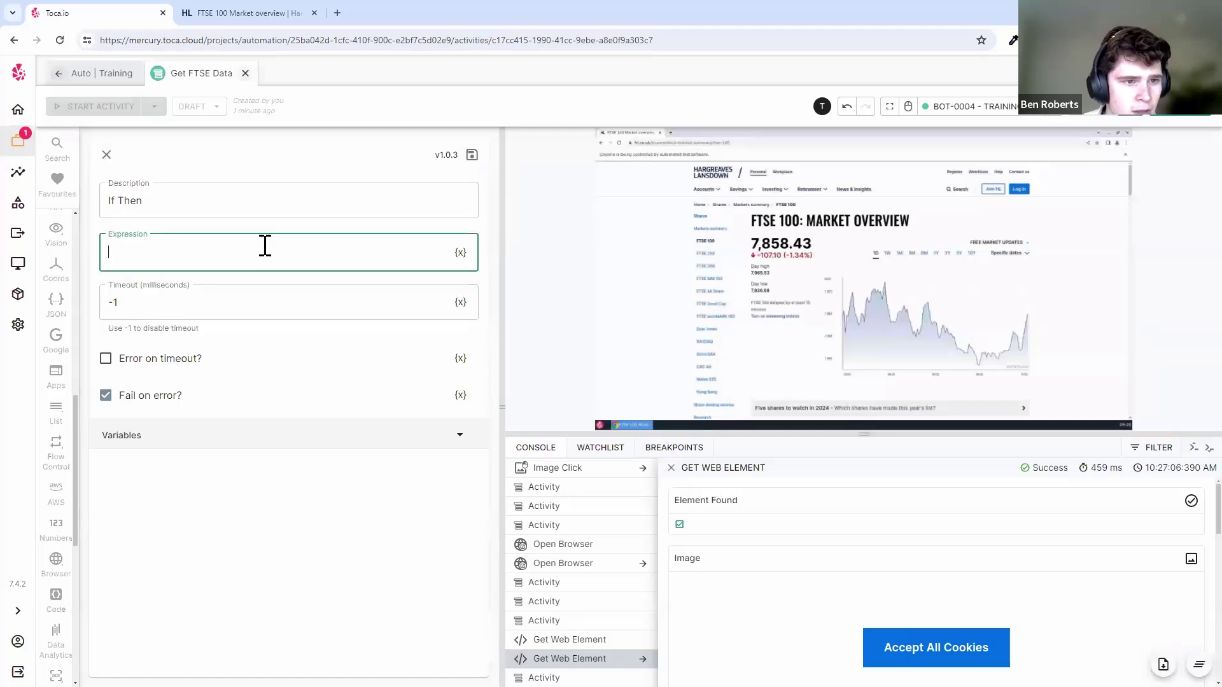
left_click(461, 254)
left_click(290, 425)
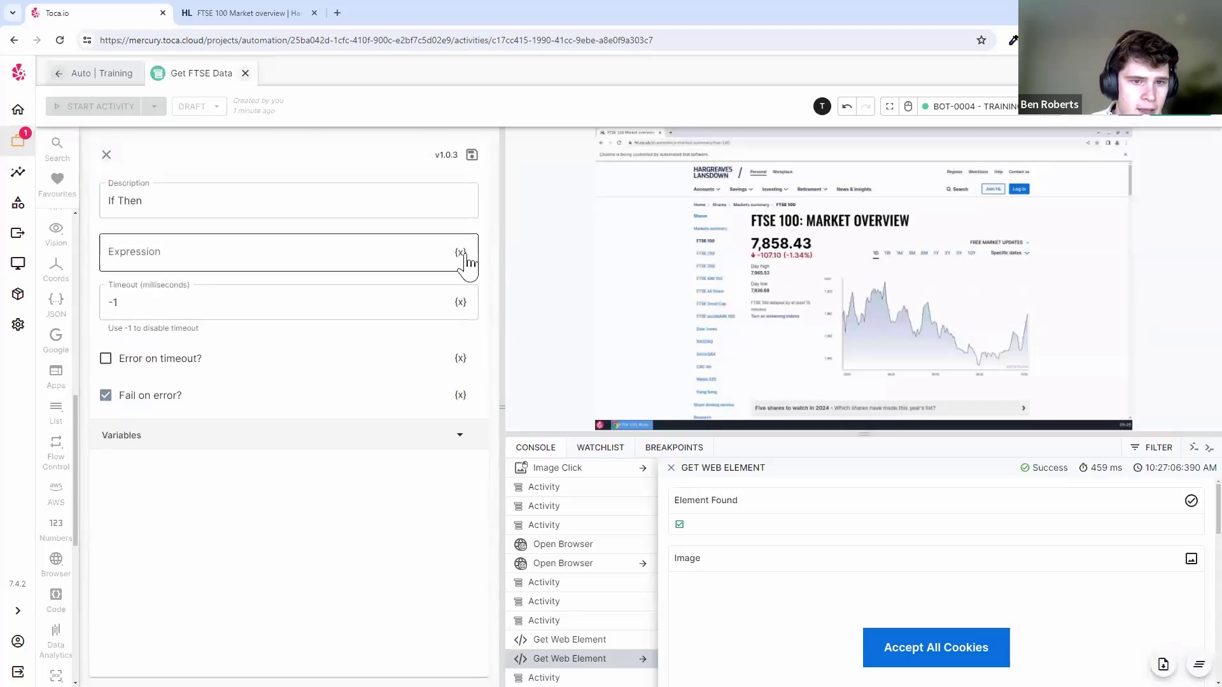
left_click(461, 253)
left_click(247, 302)
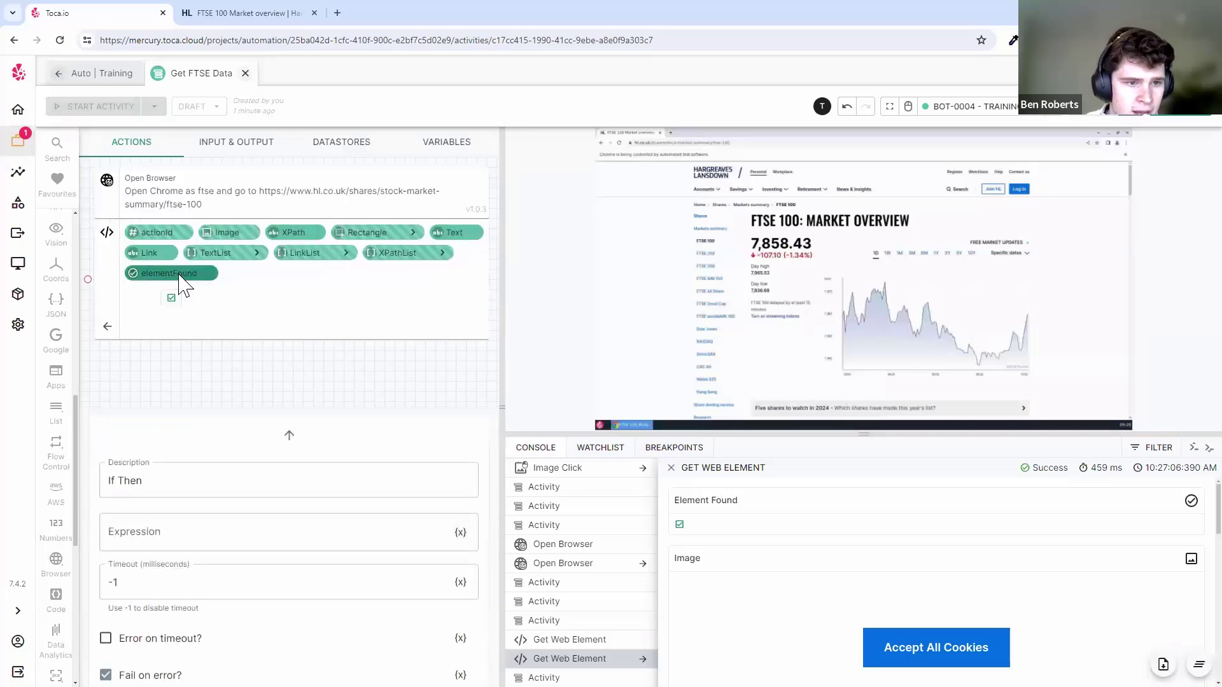
left_click(178, 276)
left_click(471, 156)
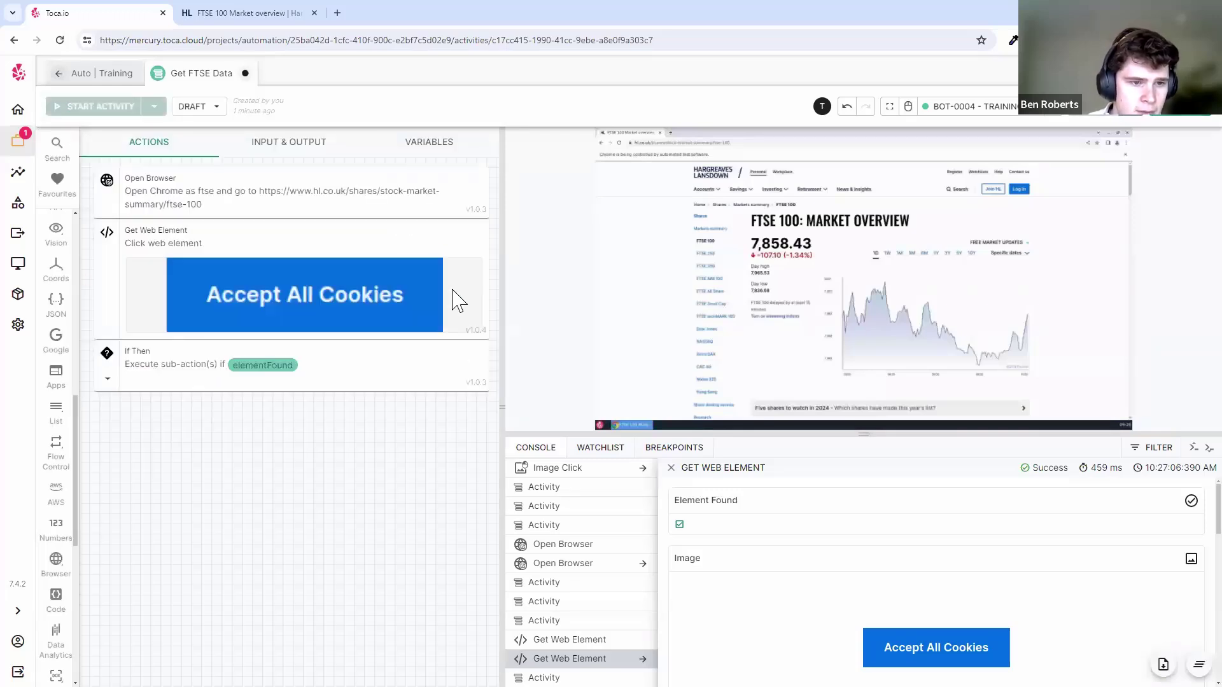
key("ctrl+space")
key("Escape")
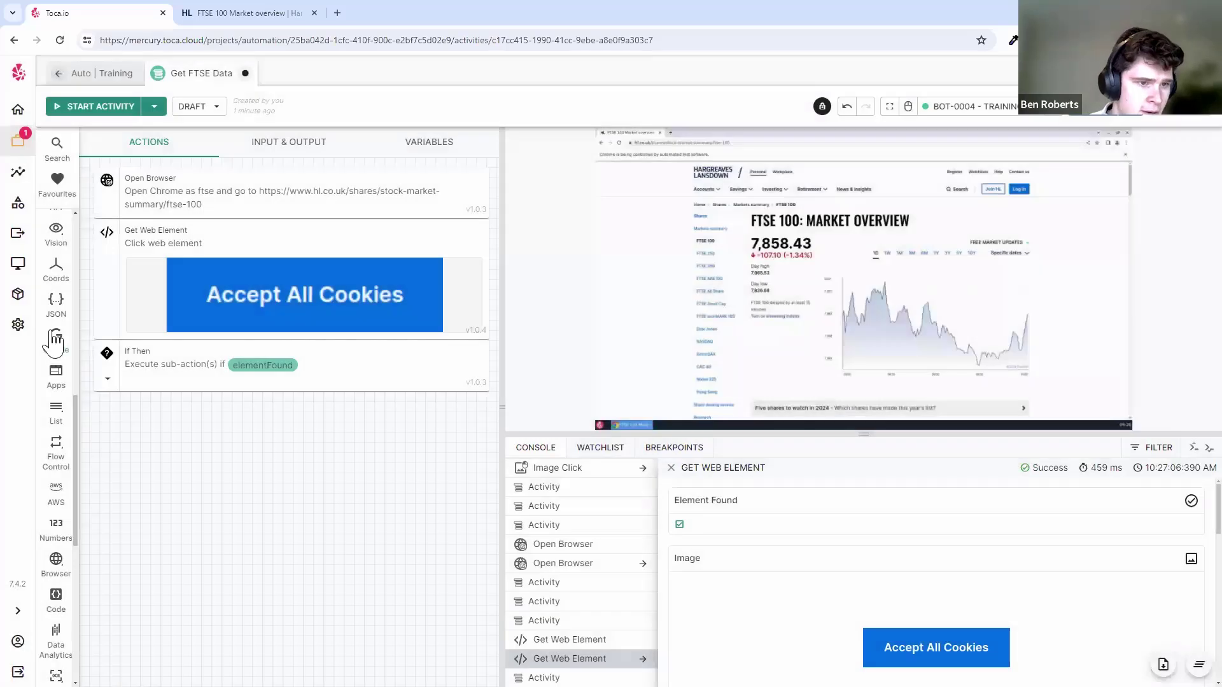
scroll(52, 339, "up", 4)
scroll(56, 341, "up", 5)
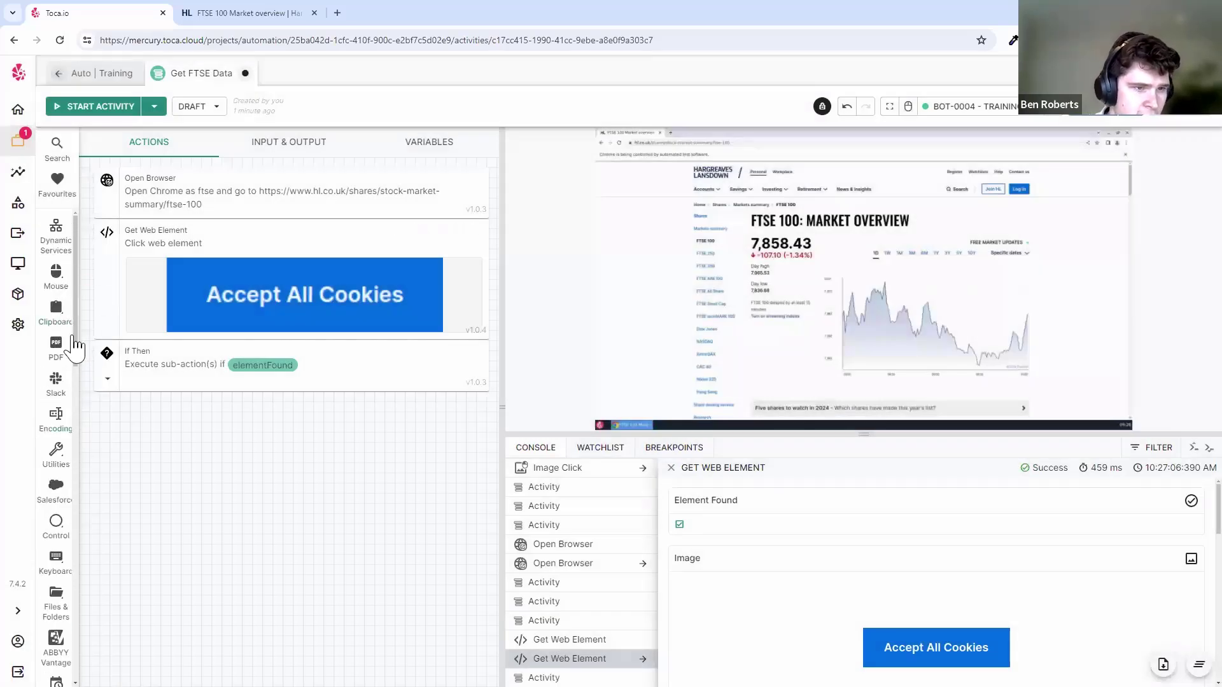
- Find Debug Value by searching 'debug', nest it in the If Then, and output 'Button was found!'
left_click(56, 146)
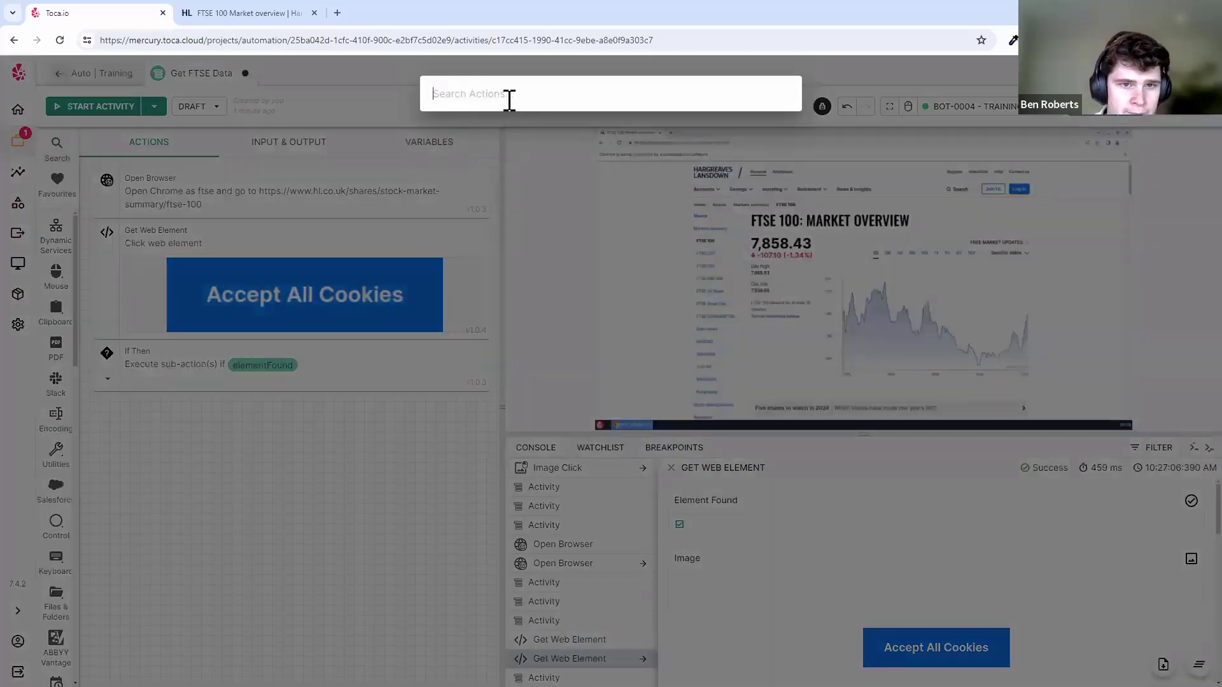
type("debug")
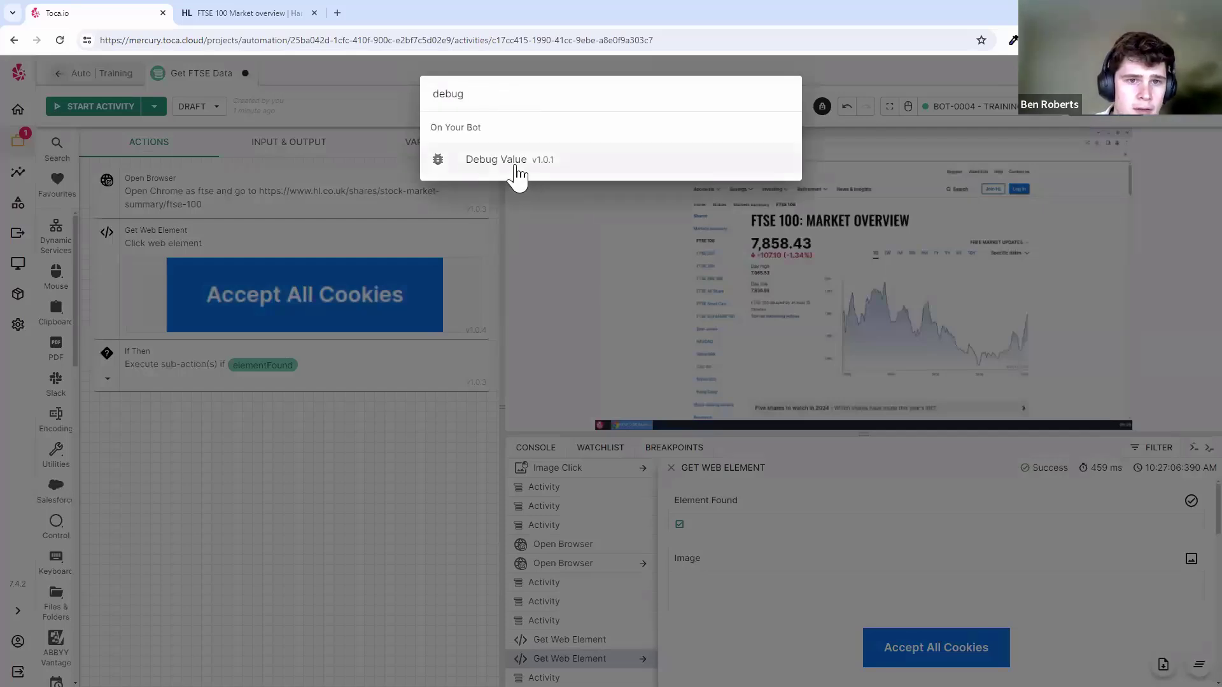
left_click_drag(513, 170, 335, 410)
left_click(172, 256)
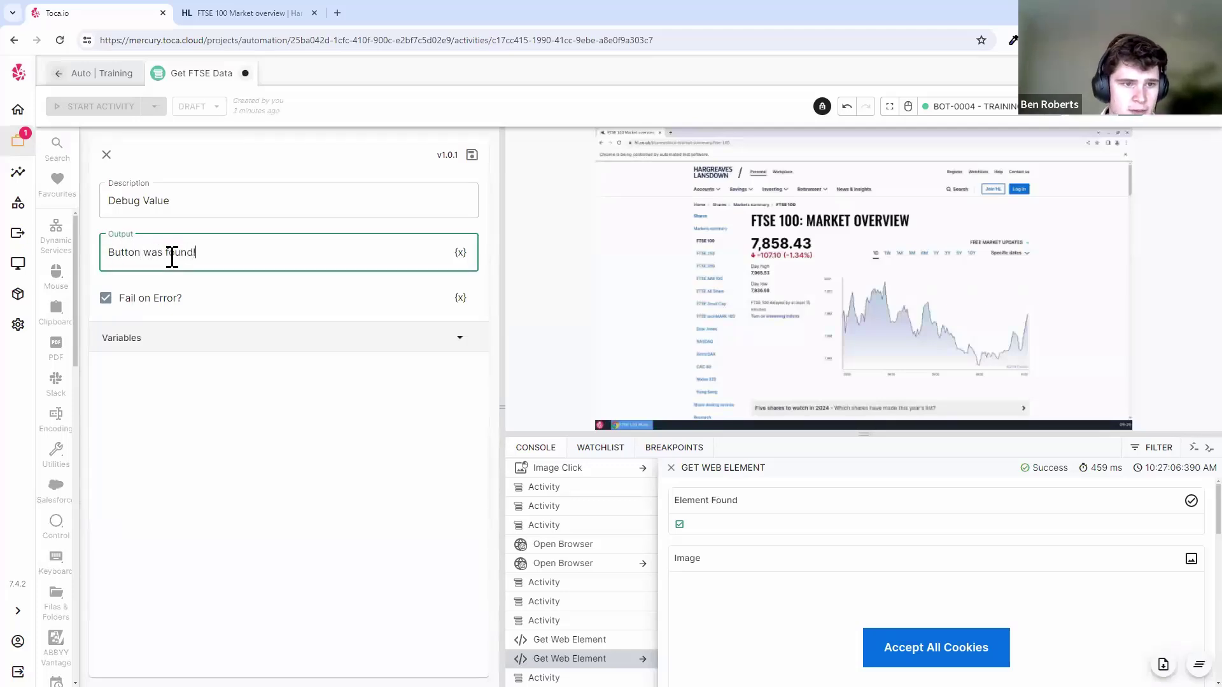
key("ctrl+s")
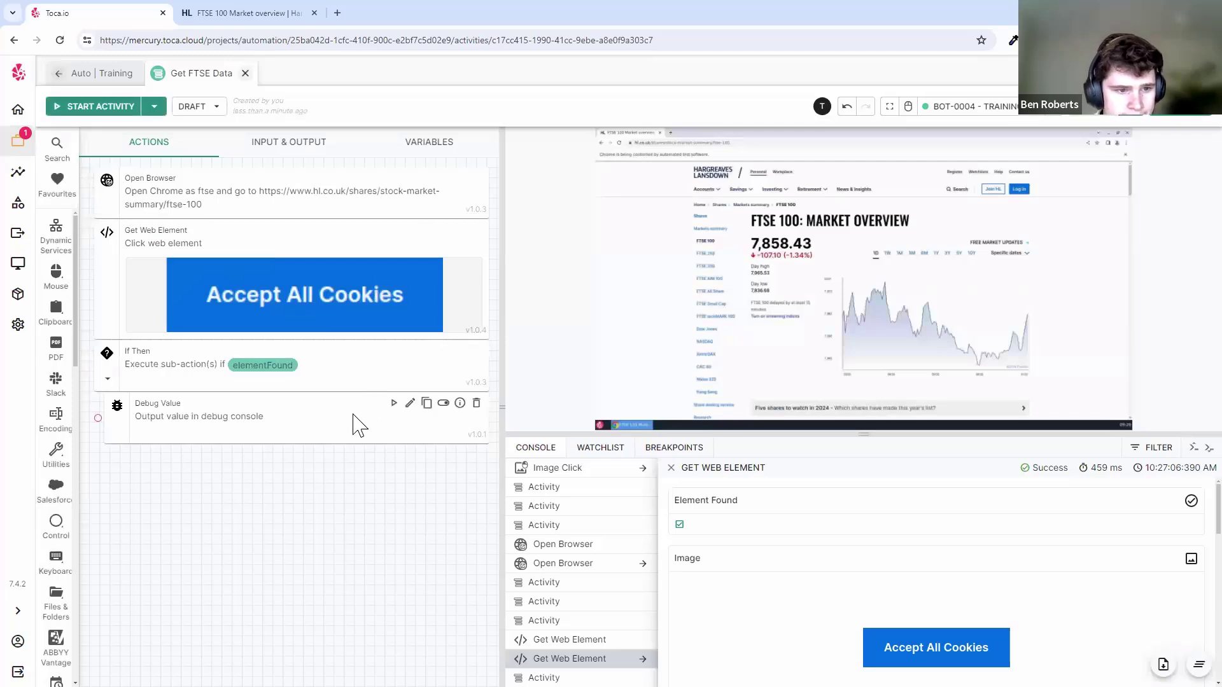
left_click(354, 405)
left_click(291, 374)
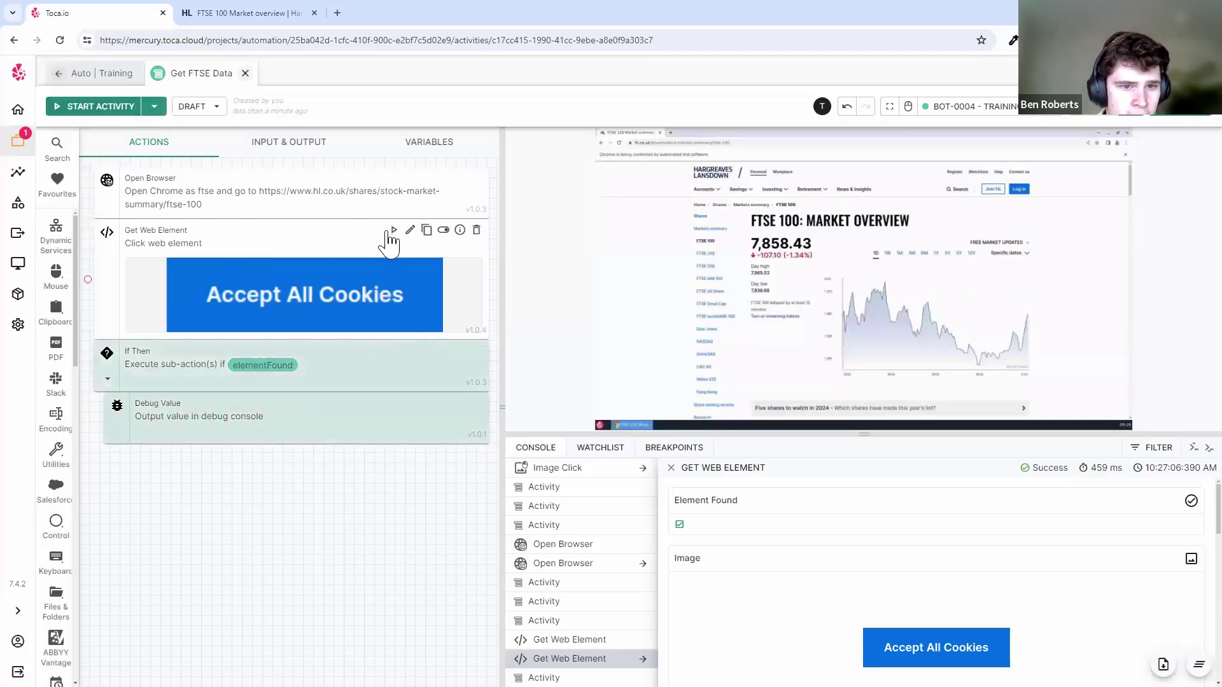
- Run the whole Get FTSE Data activity
left_click(274, 300)
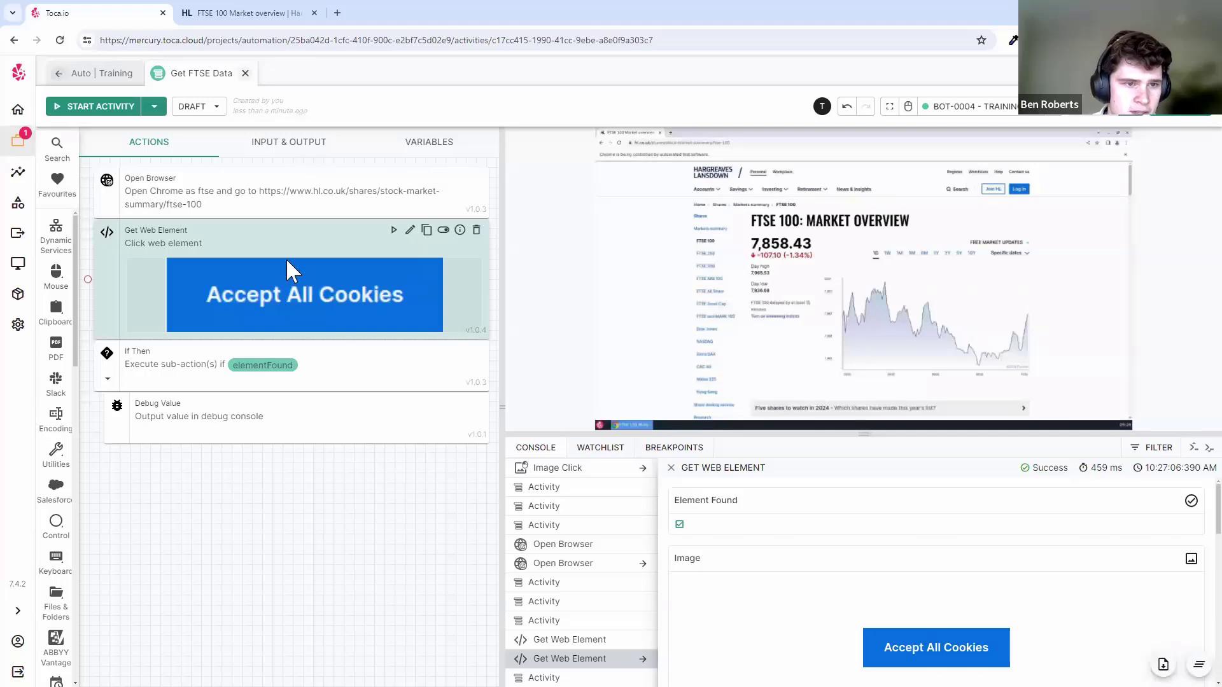
left_click(671, 467)
left_click(105, 106)
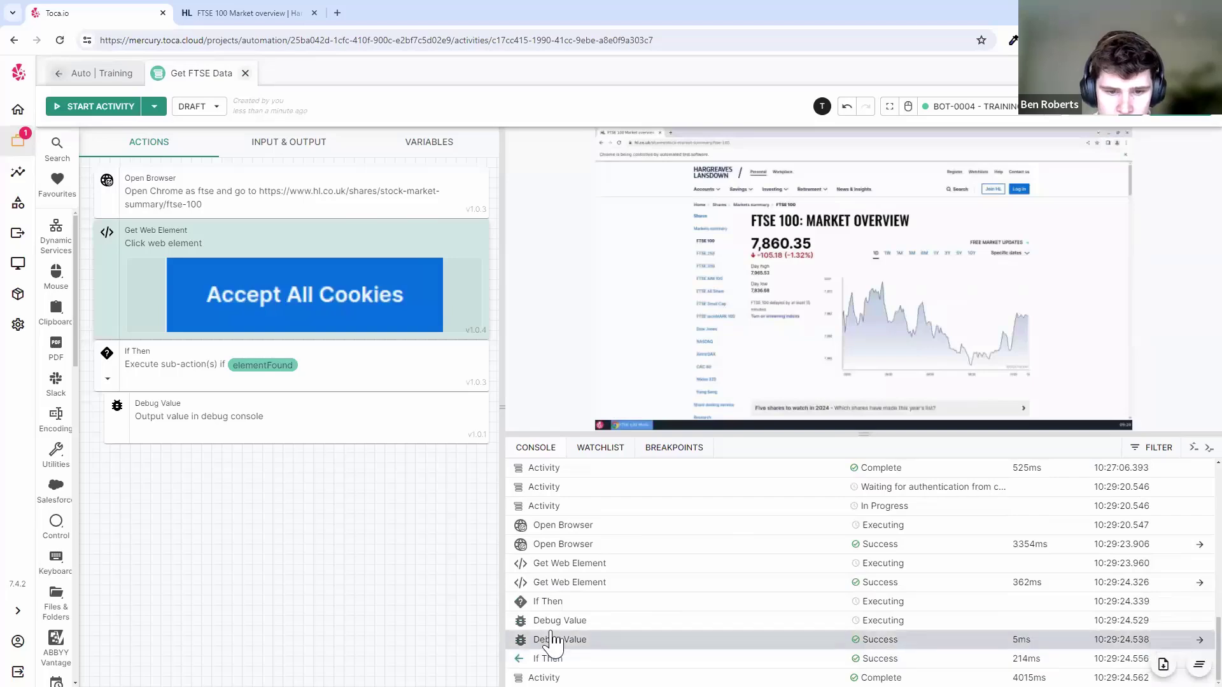
- Check the If Then result and the Debug Value message 'Button was found!' in the console
left_click(547, 659)
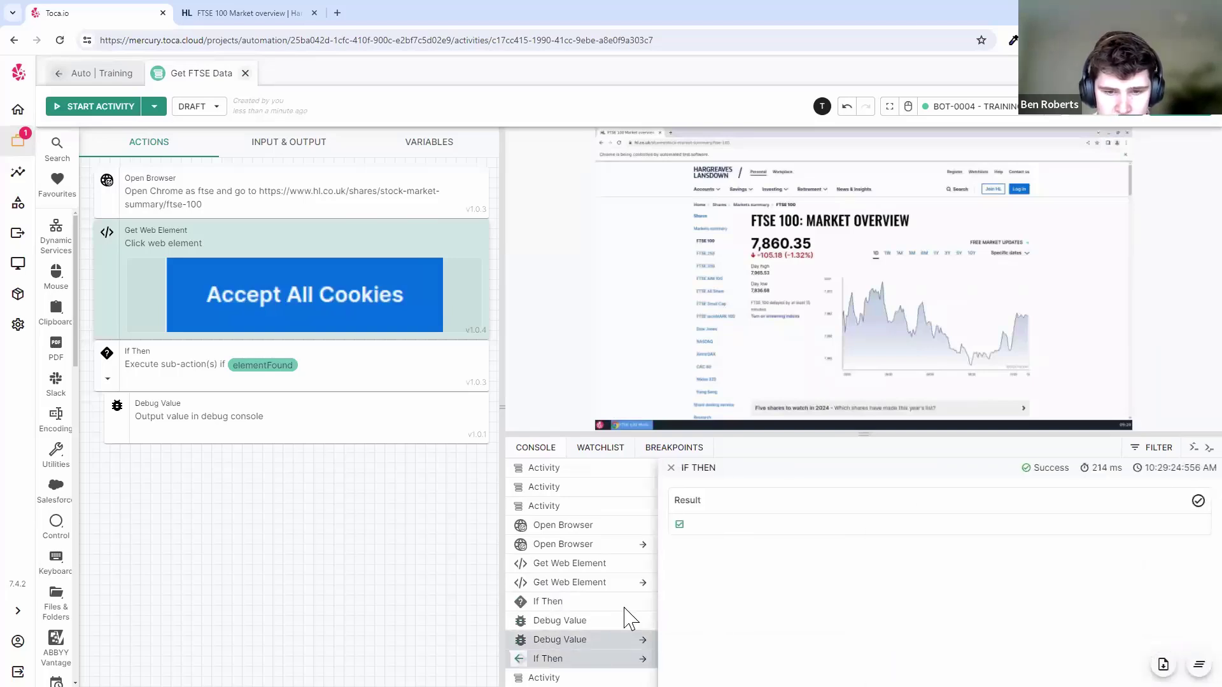
left_click_drag(666, 500, 725, 500)
left_click(724, 499)
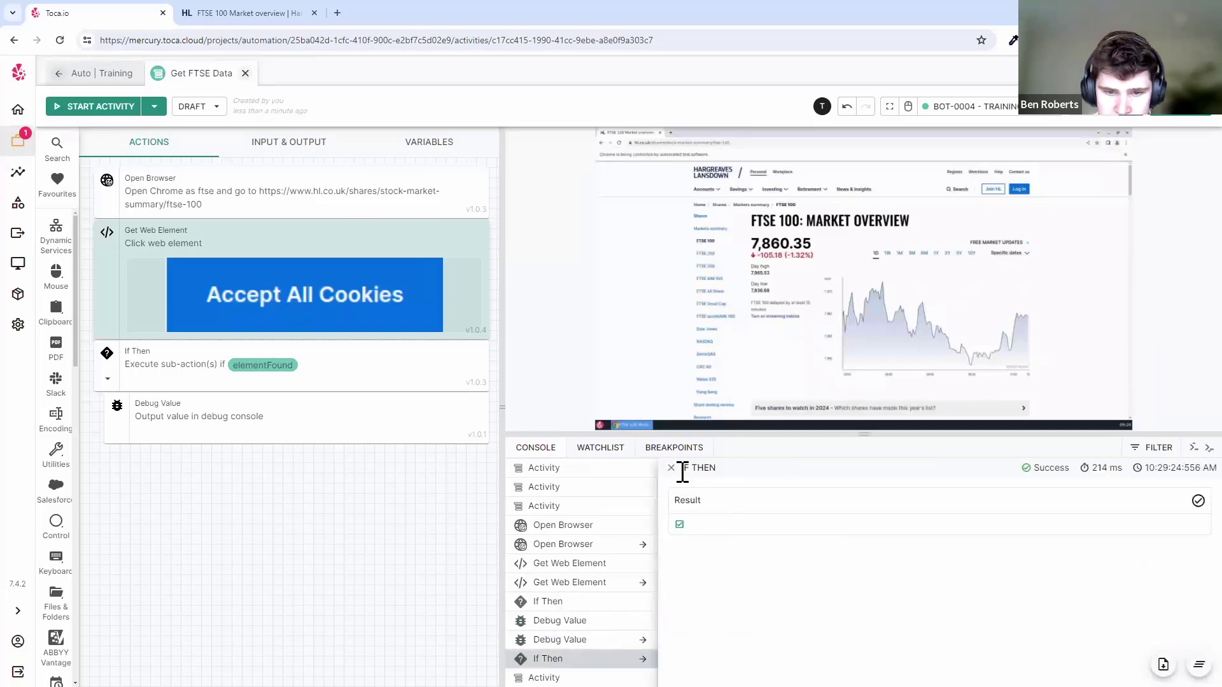
left_click(671, 468)
left_click(630, 639)
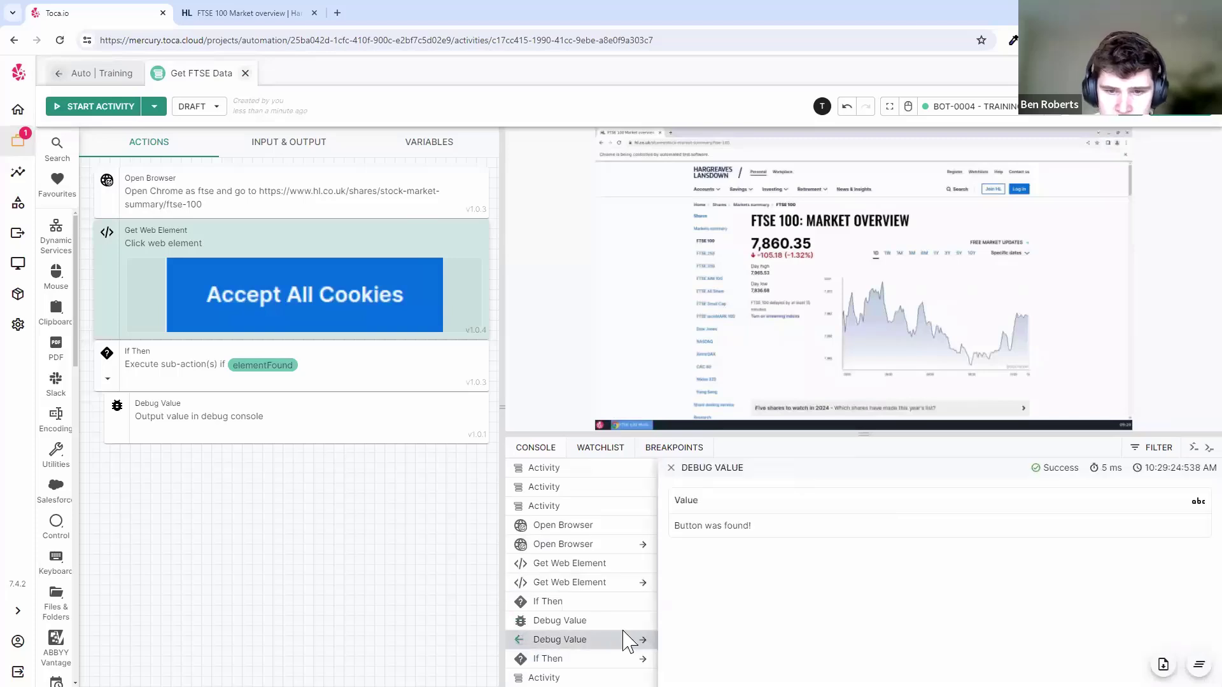
left_click_drag(673, 527, 703, 526)
left_click(782, 527)
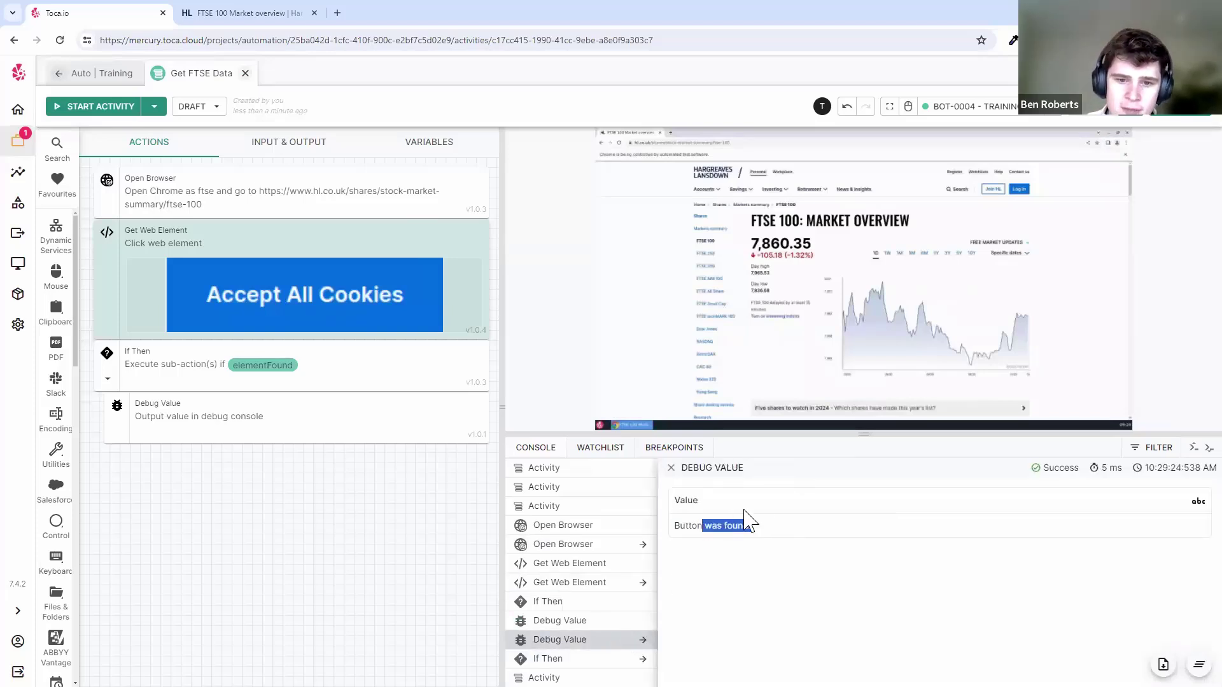
left_click(745, 510)
left_click(672, 469)
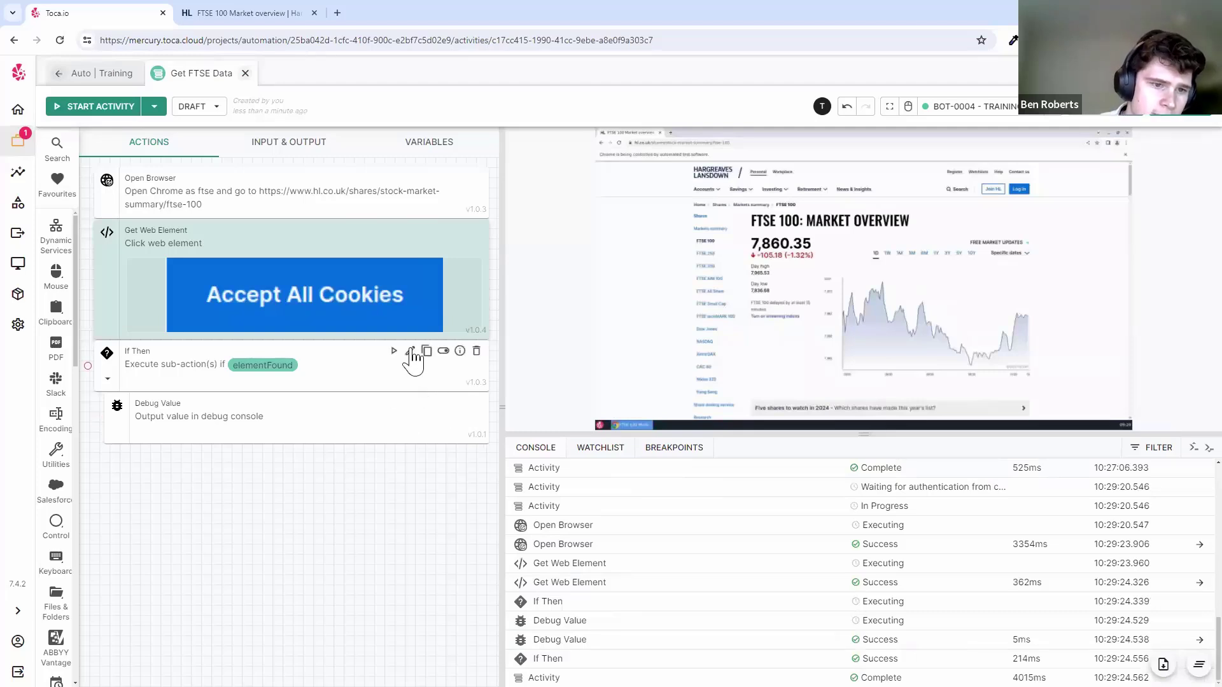
left_click(410, 352)
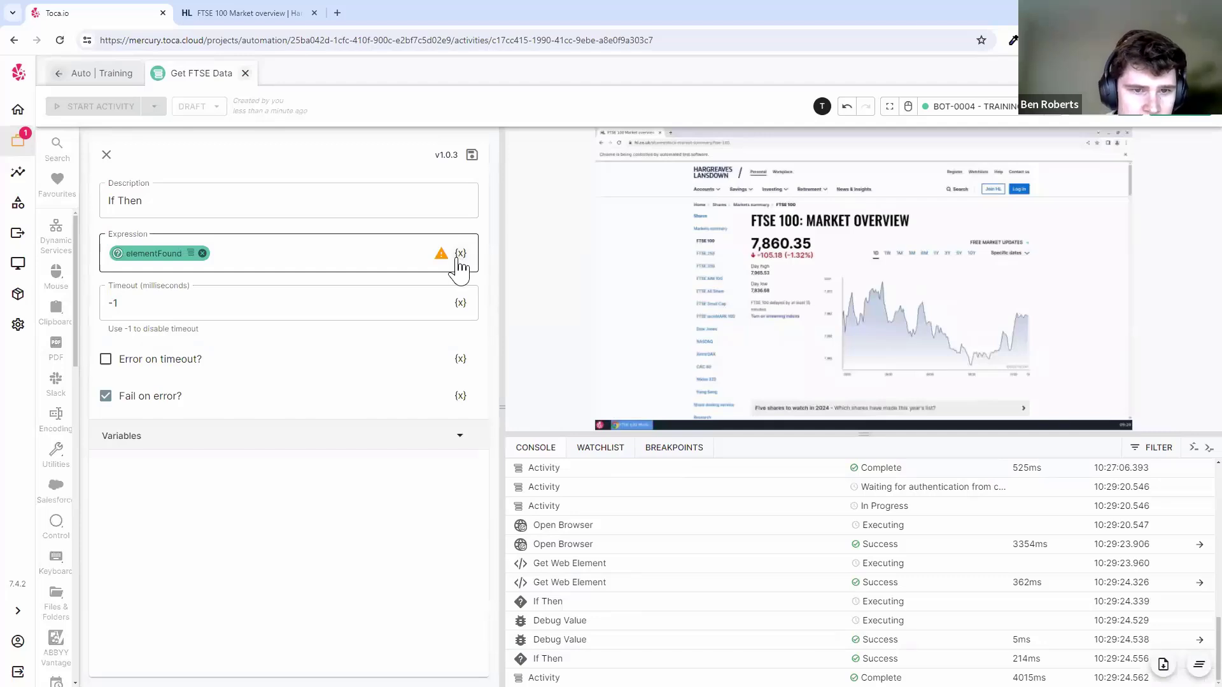
left_click(202, 254)
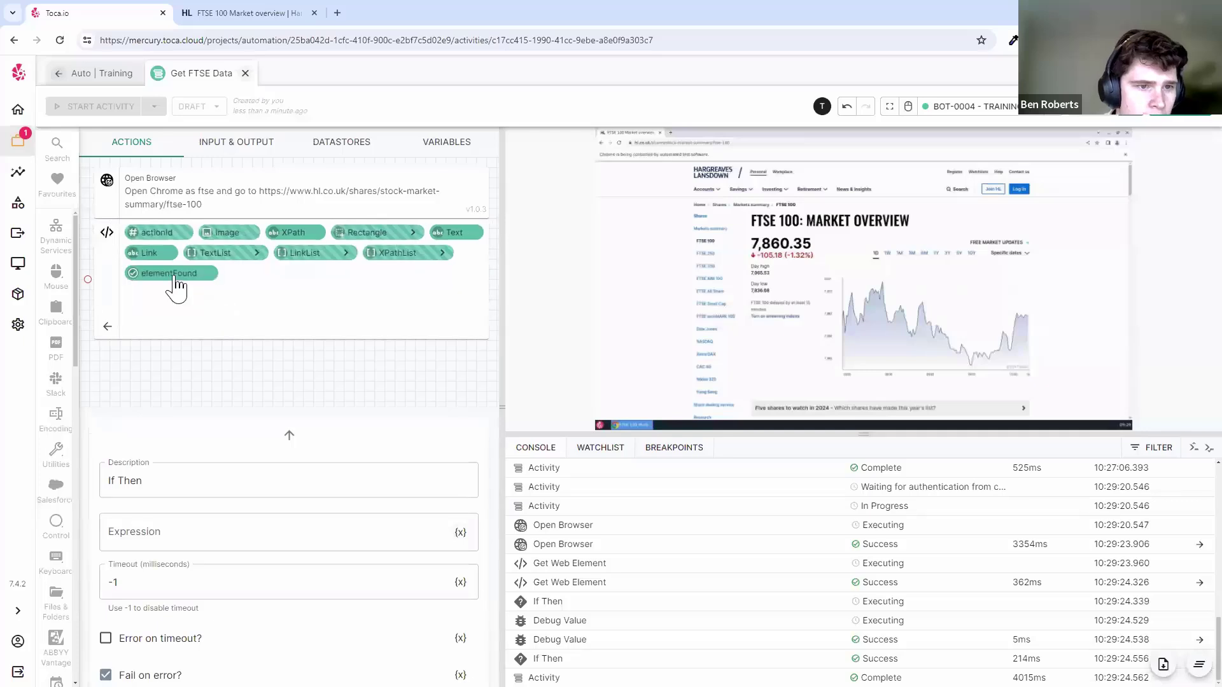
left_click(148, 280)
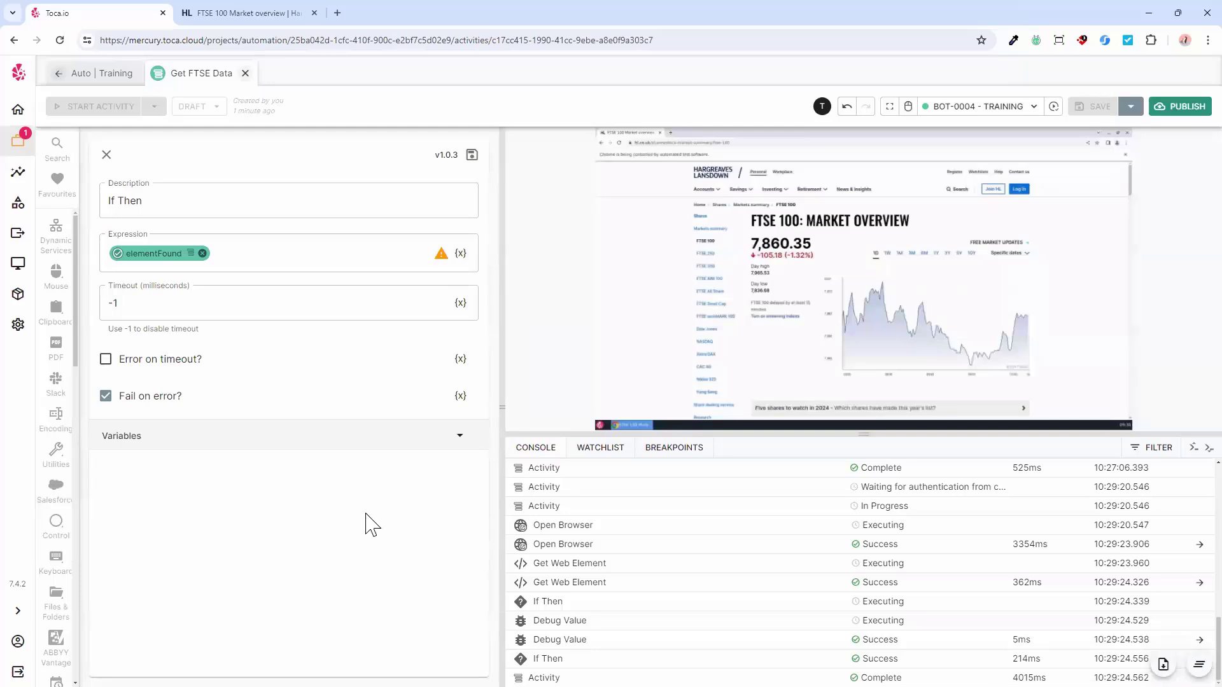
mouse_move(754, 359)
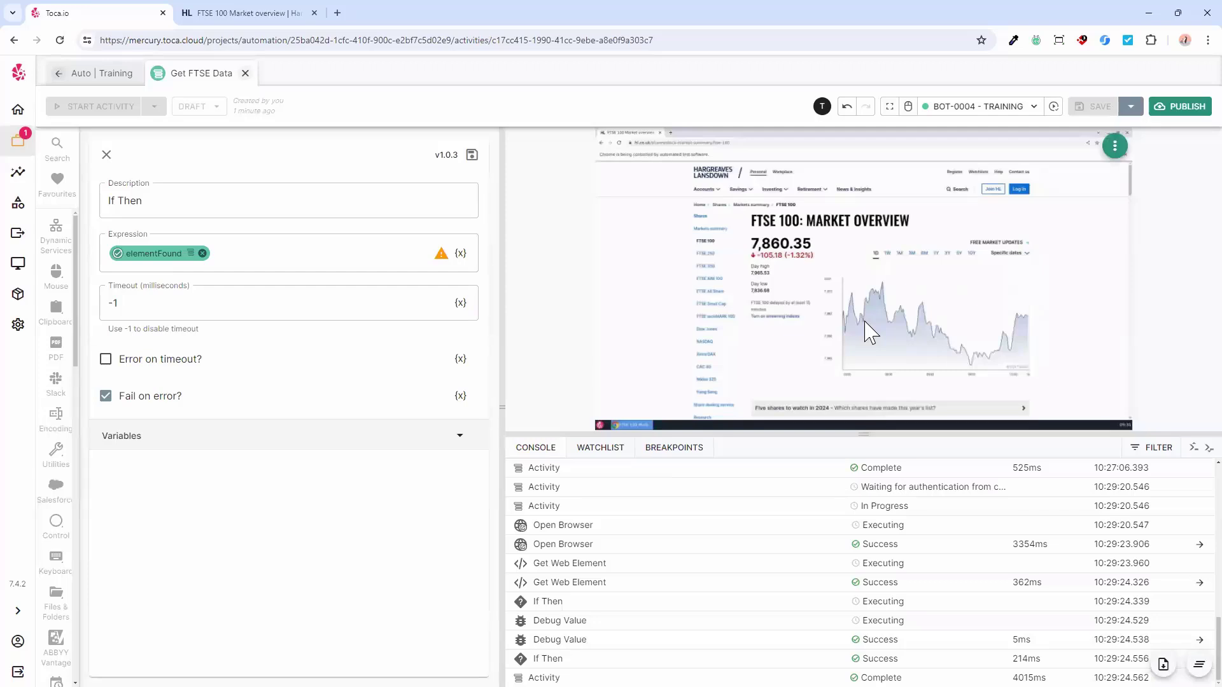
left_click(909, 107)
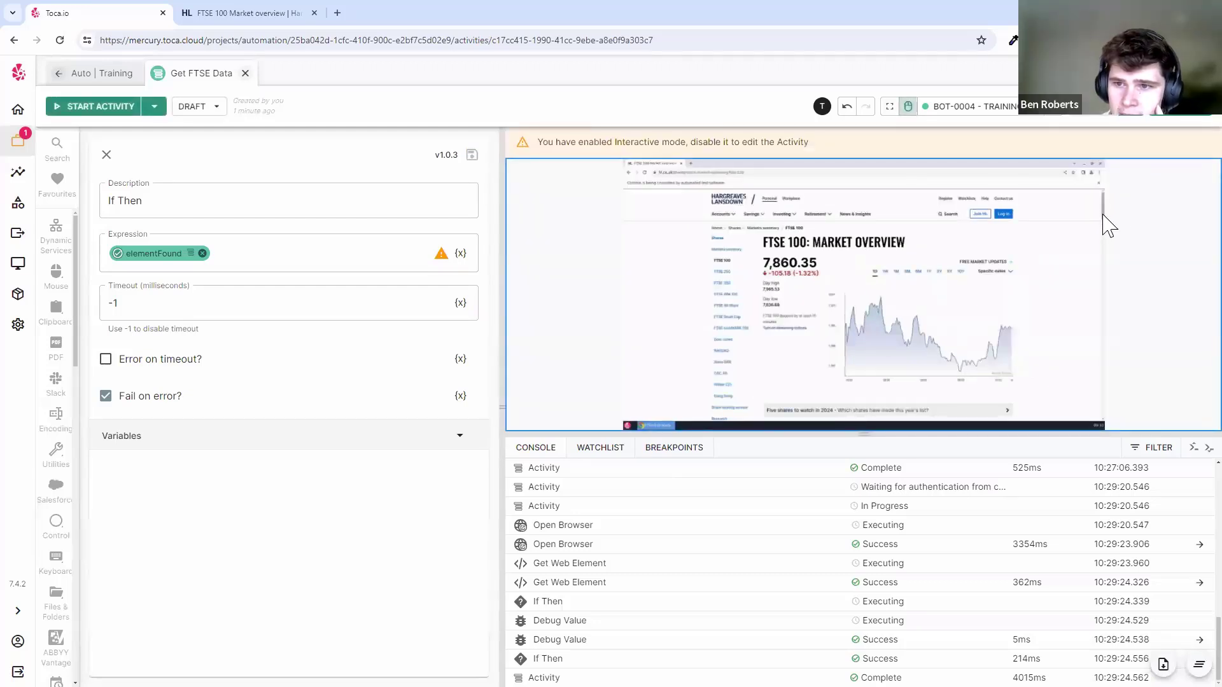
left_click_drag(1107, 223, 1110, 252)
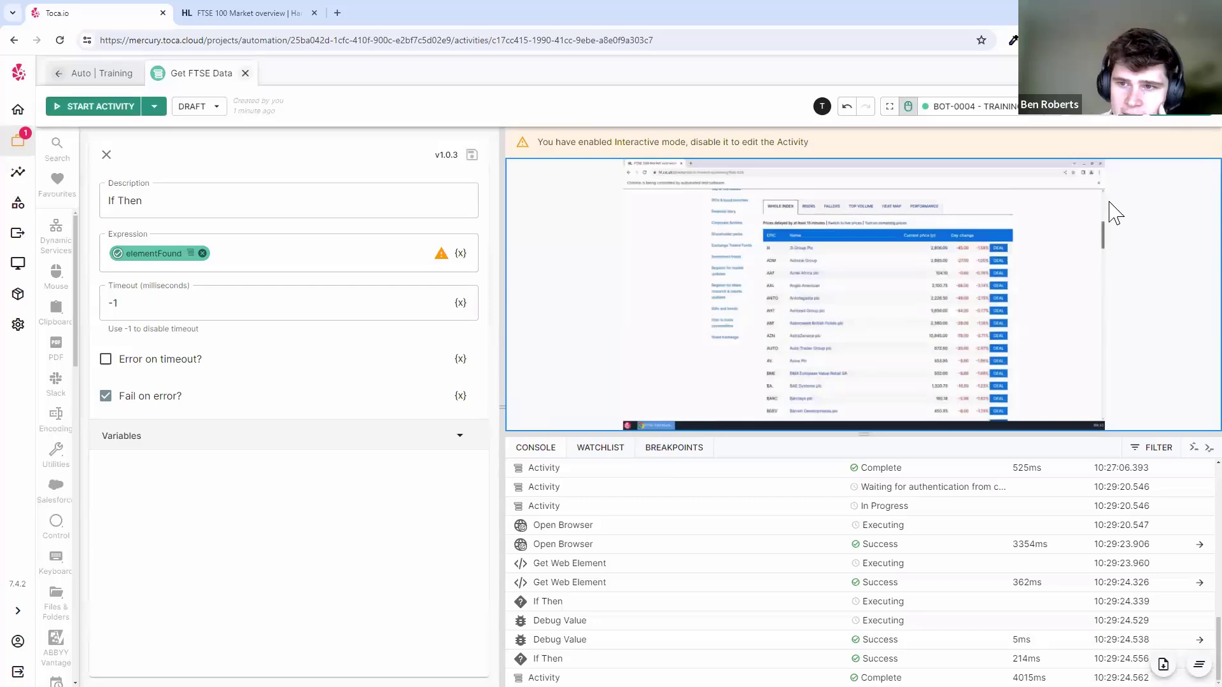
left_click(1107, 211)
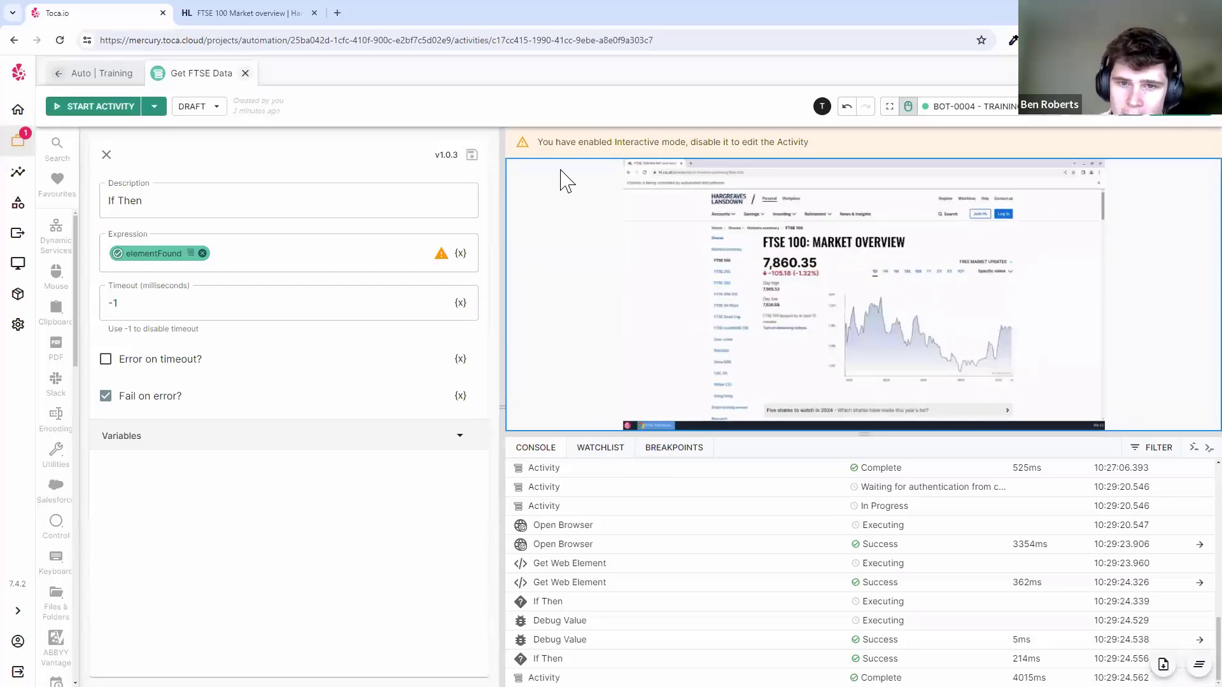
left_click(908, 107)
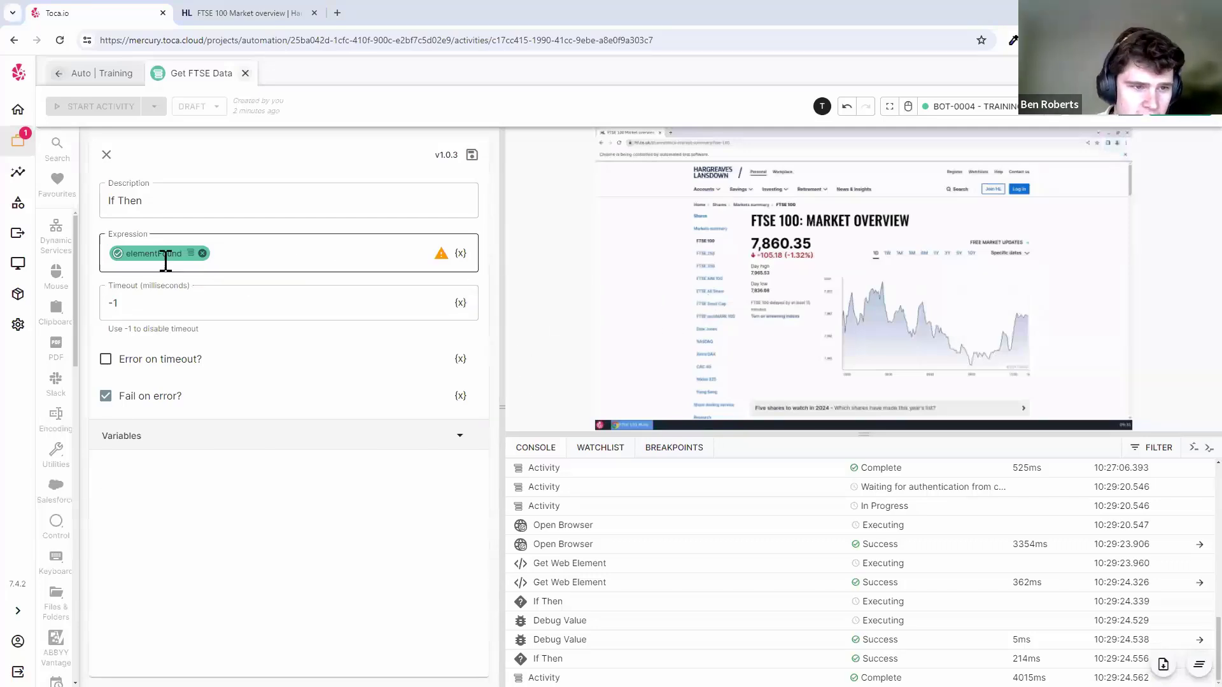
- Reopen the If Then properties and place the cursor at the start of the condition
left_click(472, 156)
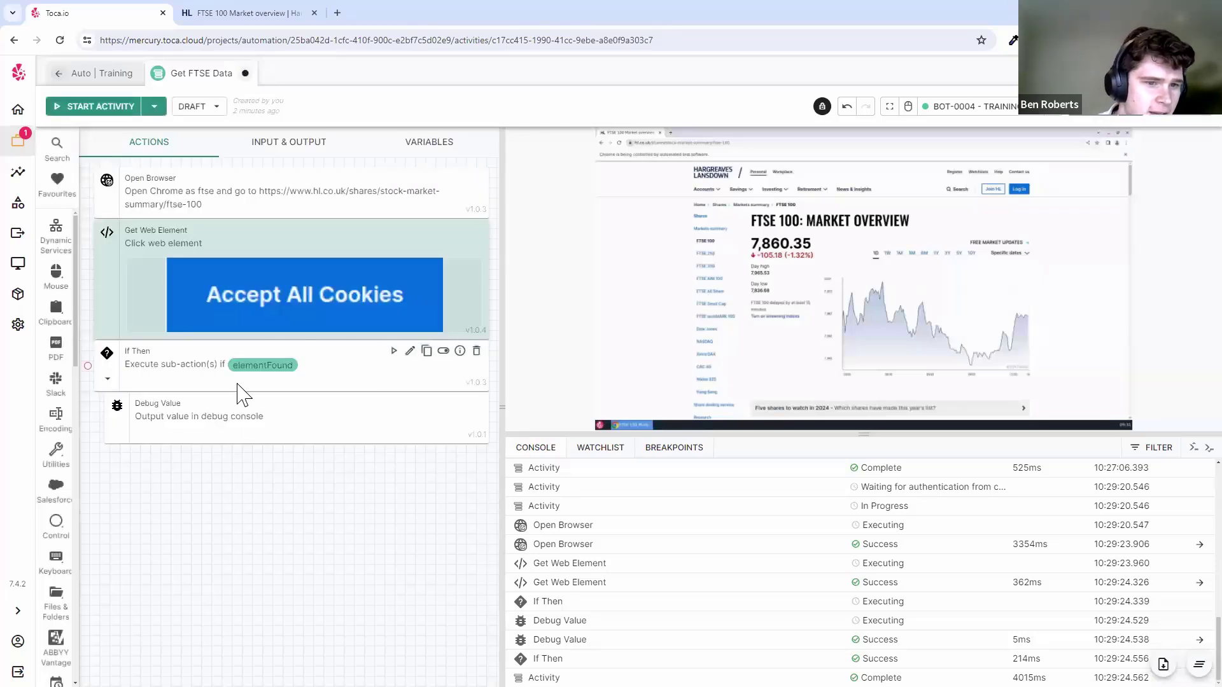
left_click(332, 362)
left_click(360, 493)
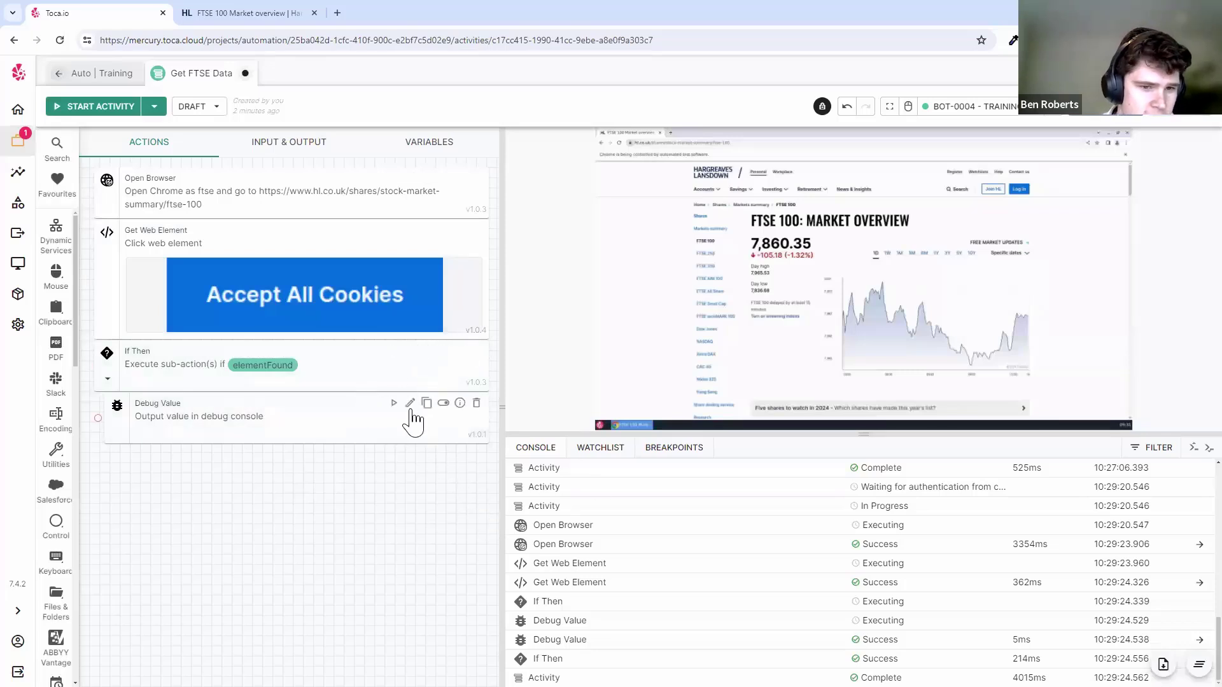
mouse_move(413, 386)
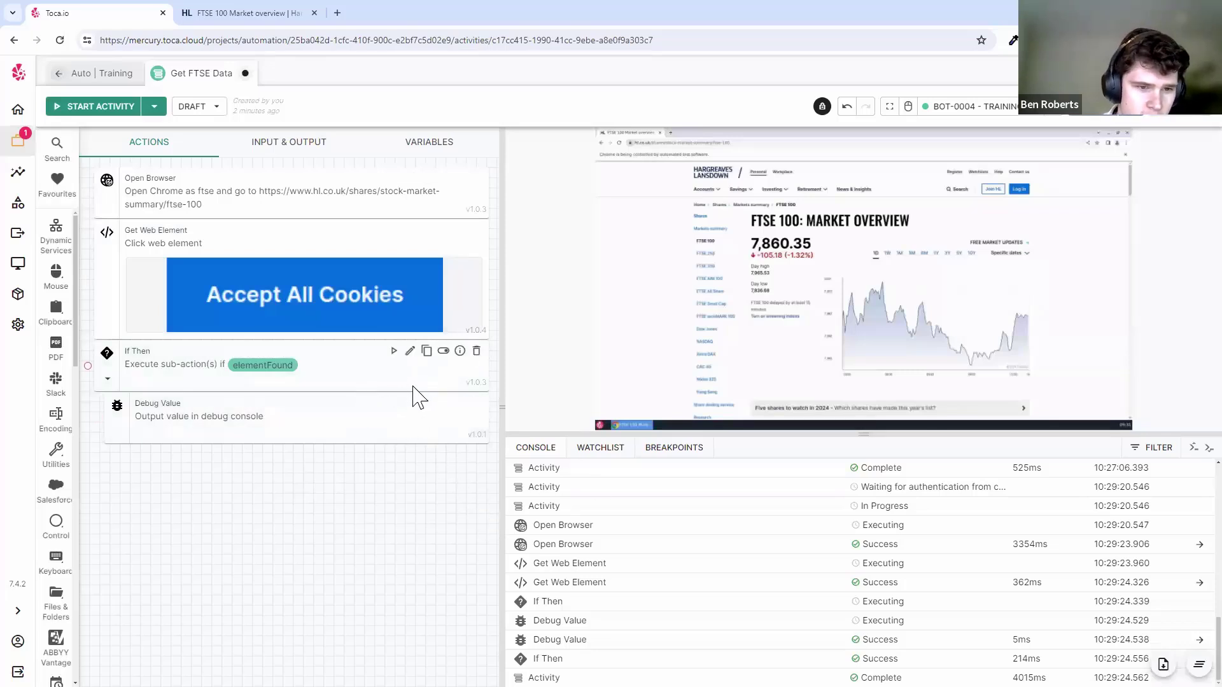
left_click(411, 353)
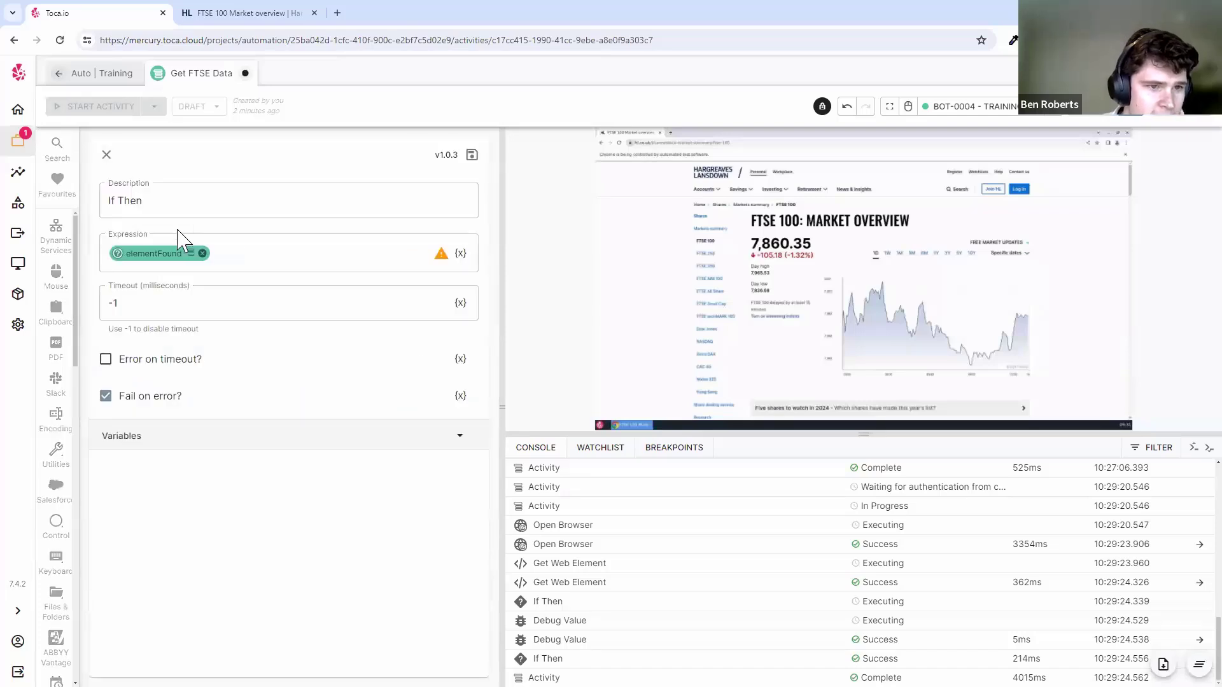
left_click(310, 253)
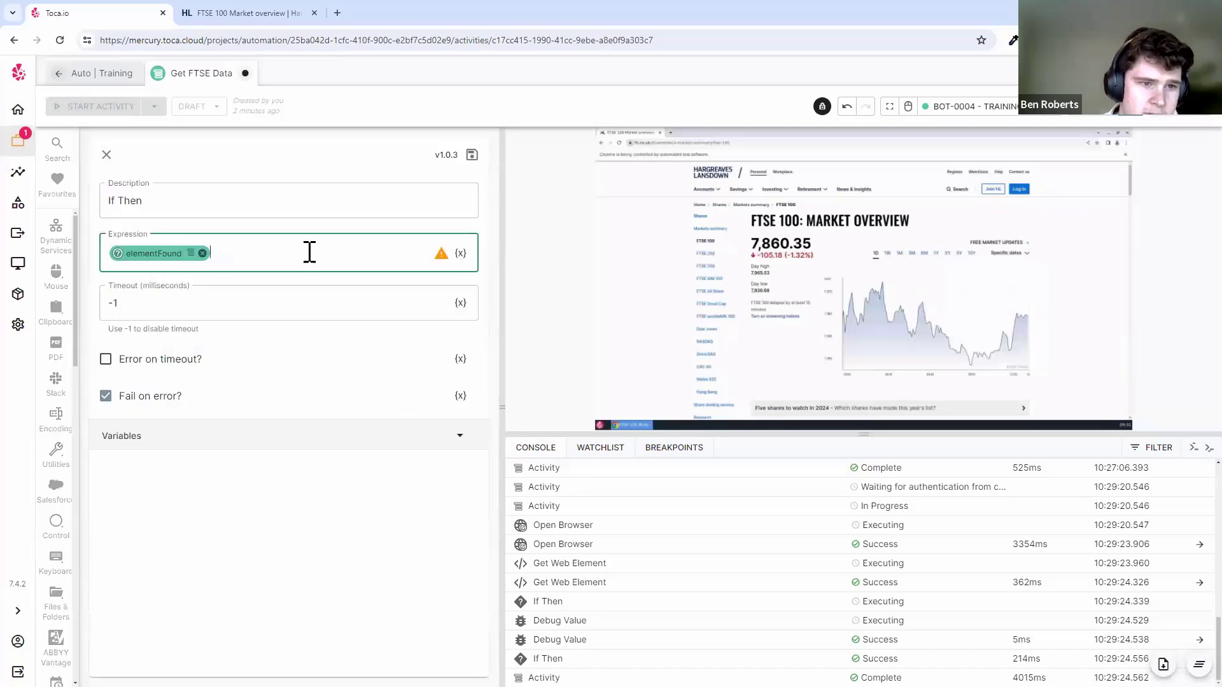
left_click(113, 255)
left_click(108, 254)
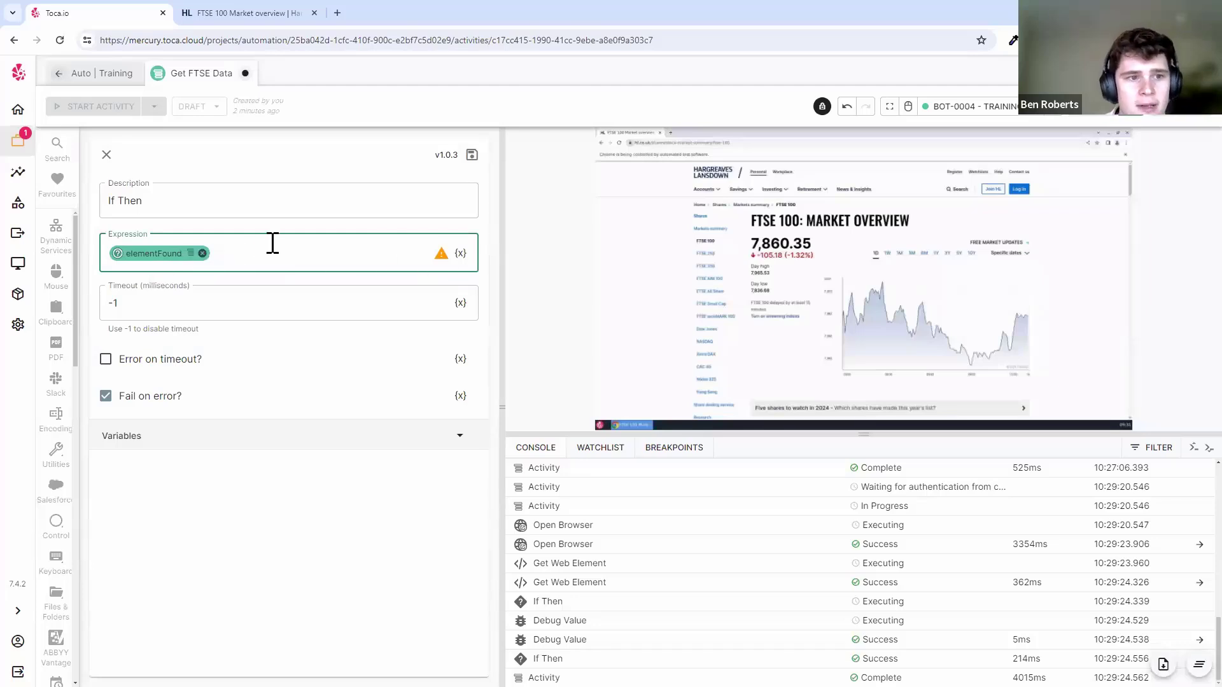
- Look over the cookie element's output variables, then delete elementFound from the If Then Expression
left_click(106, 155)
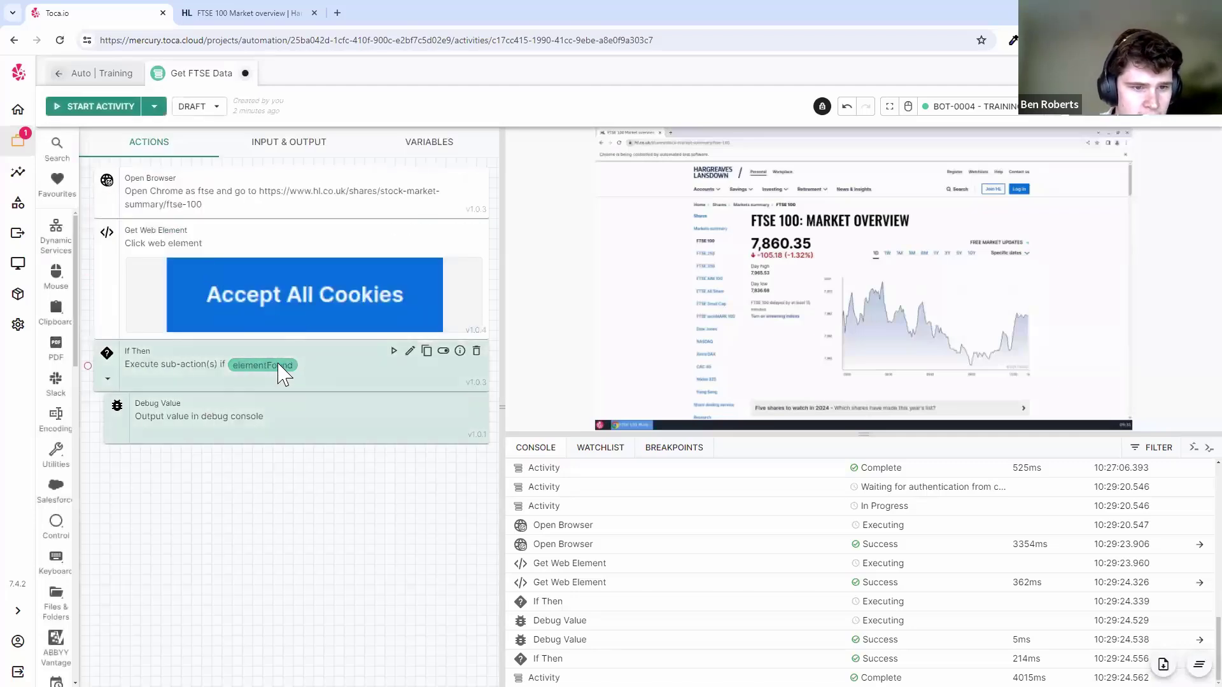
left_click(460, 230)
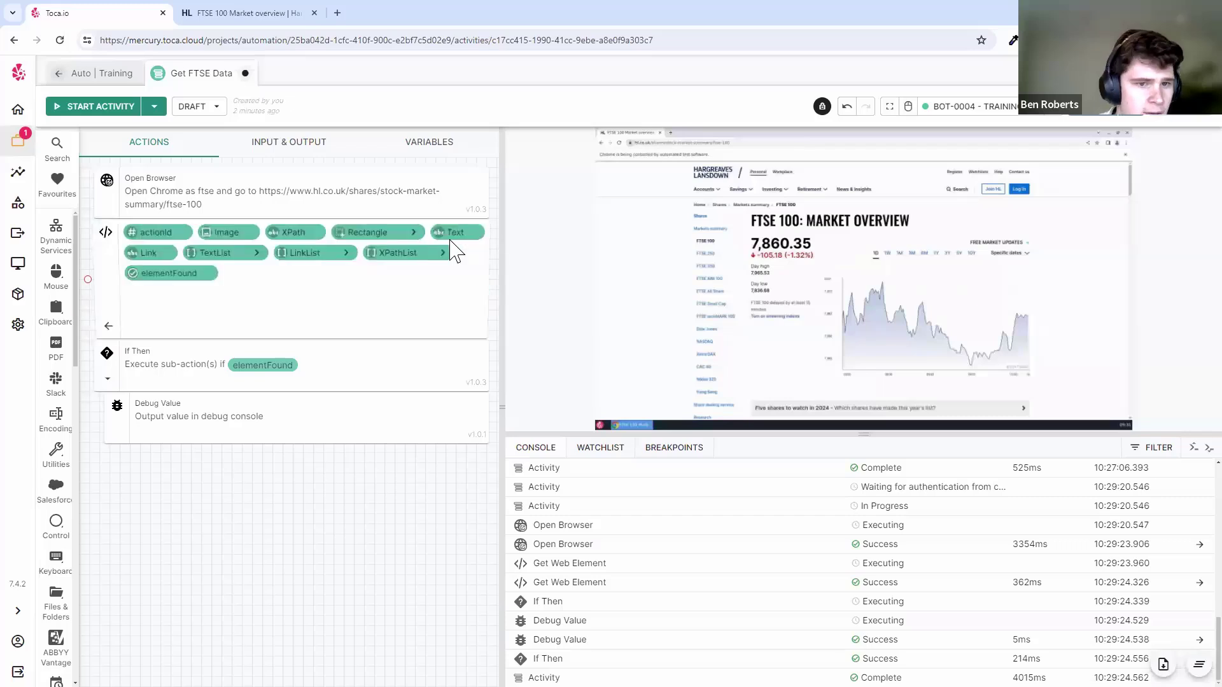
mouse_move(458, 228)
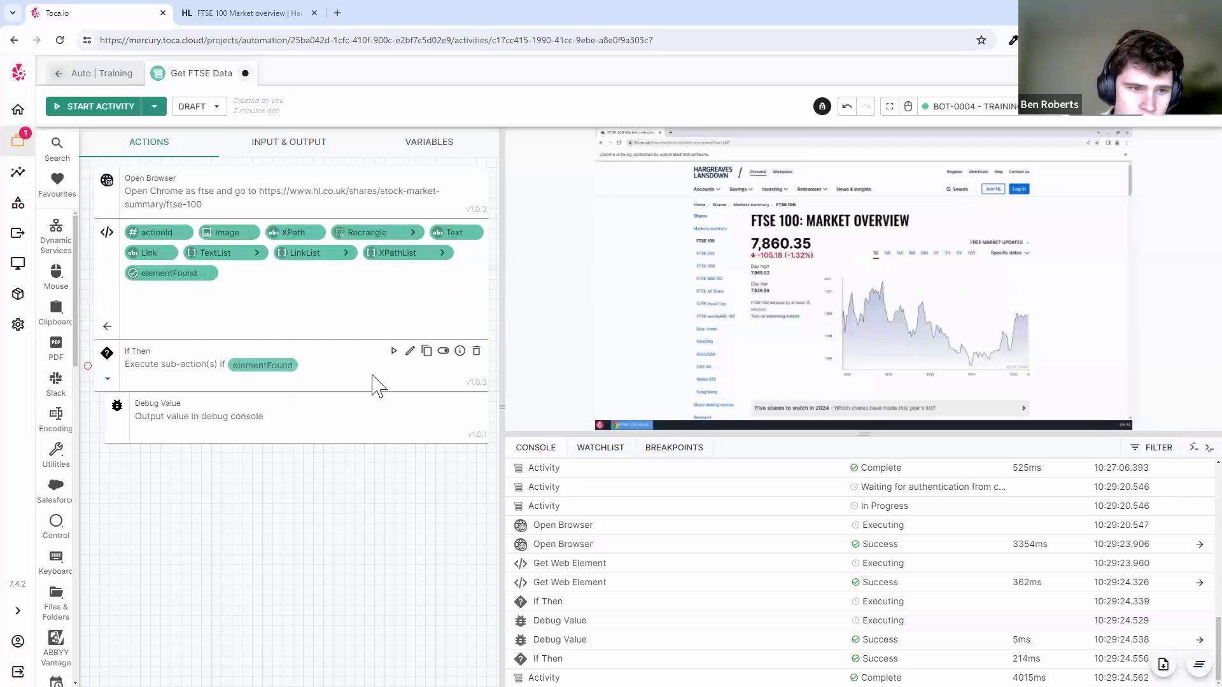
left_click(409, 350)
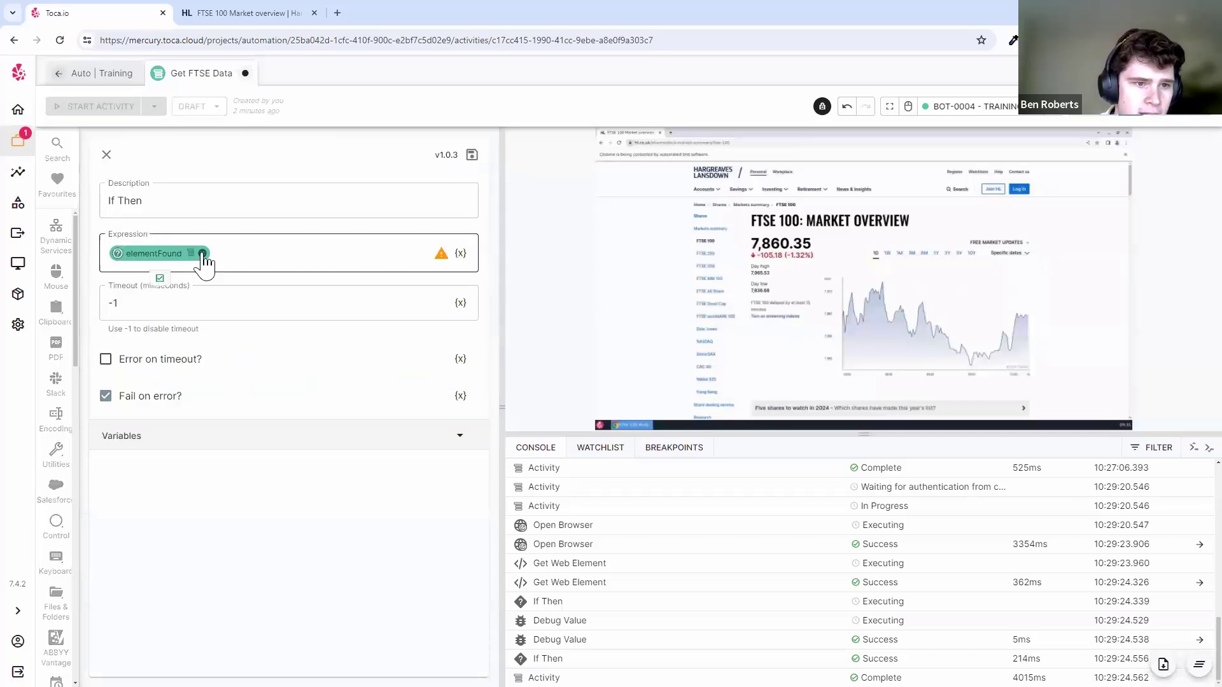
left_click(190, 253)
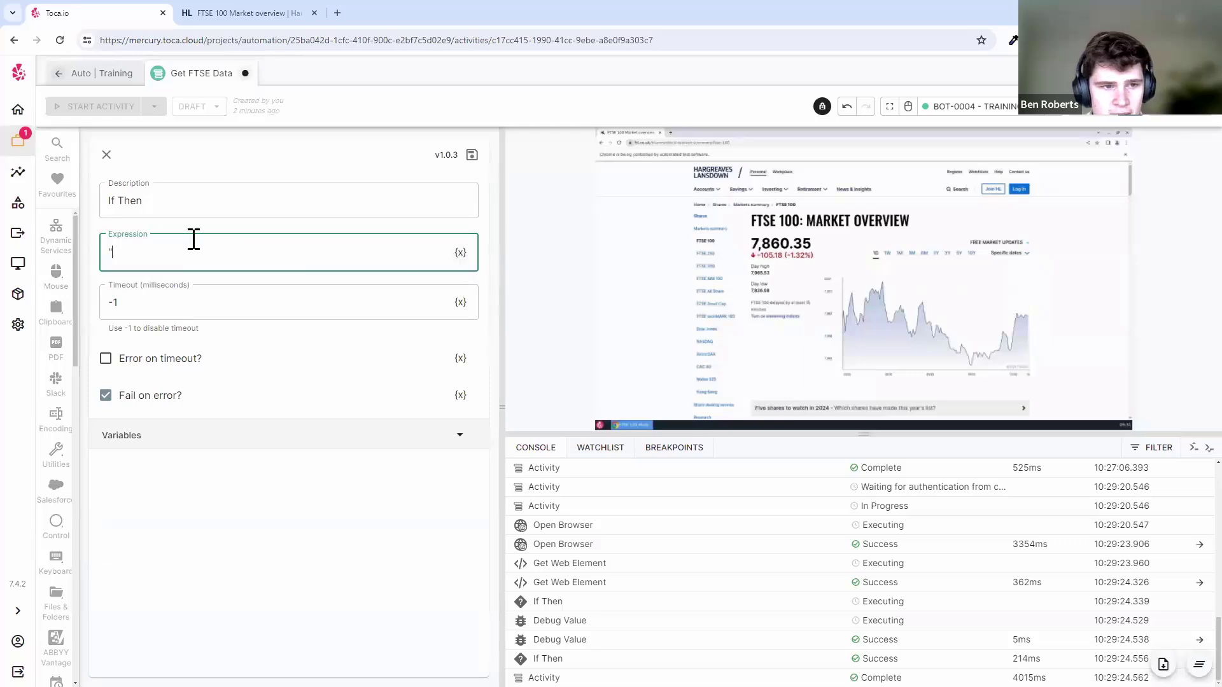
- Set the If Then condition to Text == "Accept All Cookies" with corrected capitalisation, and save
left_click(460, 252)
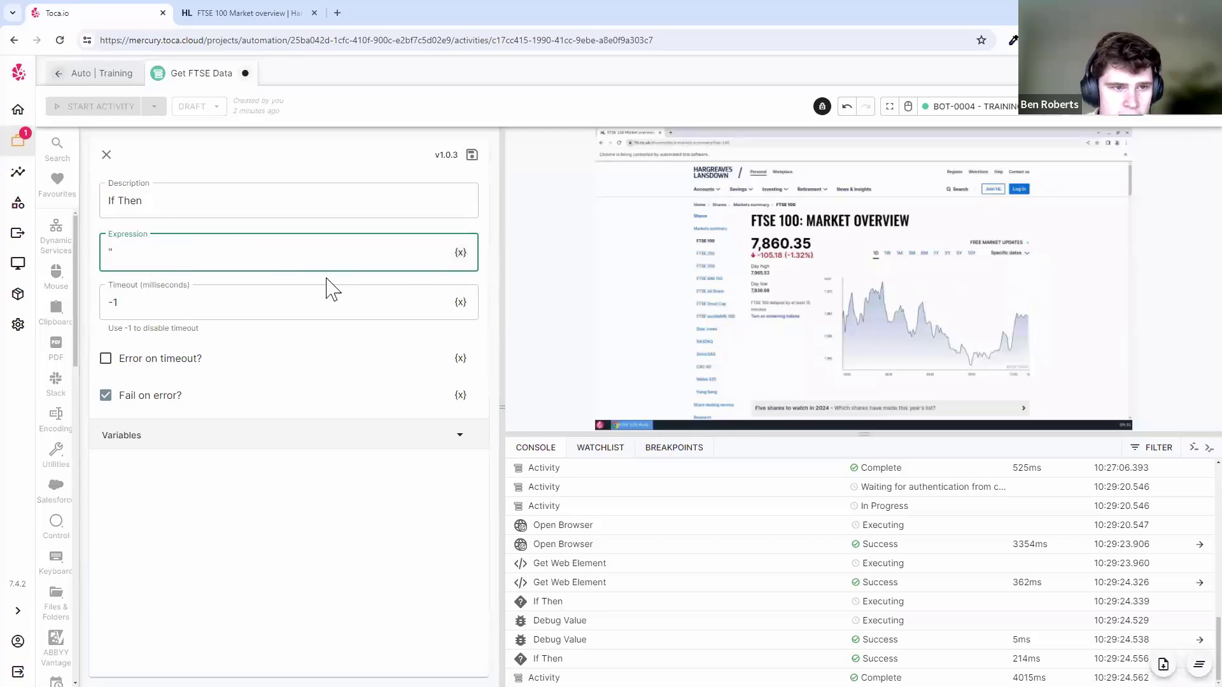
left_click(472, 236)
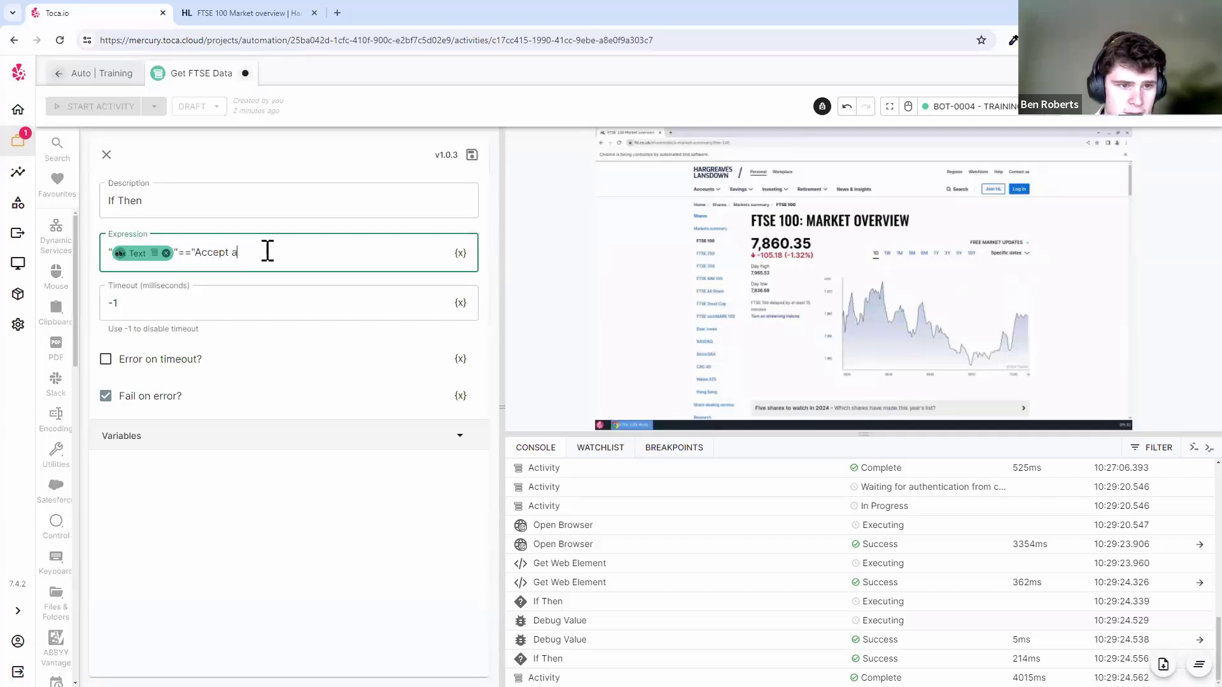
type("\"")
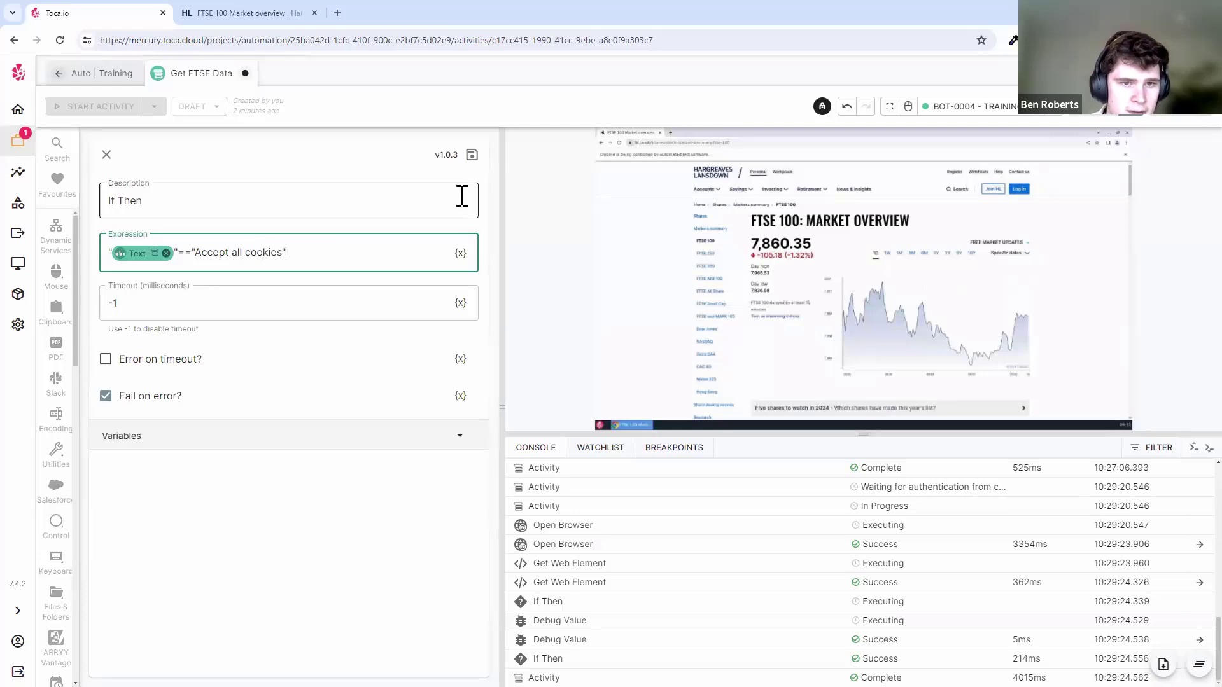
left_click(472, 154)
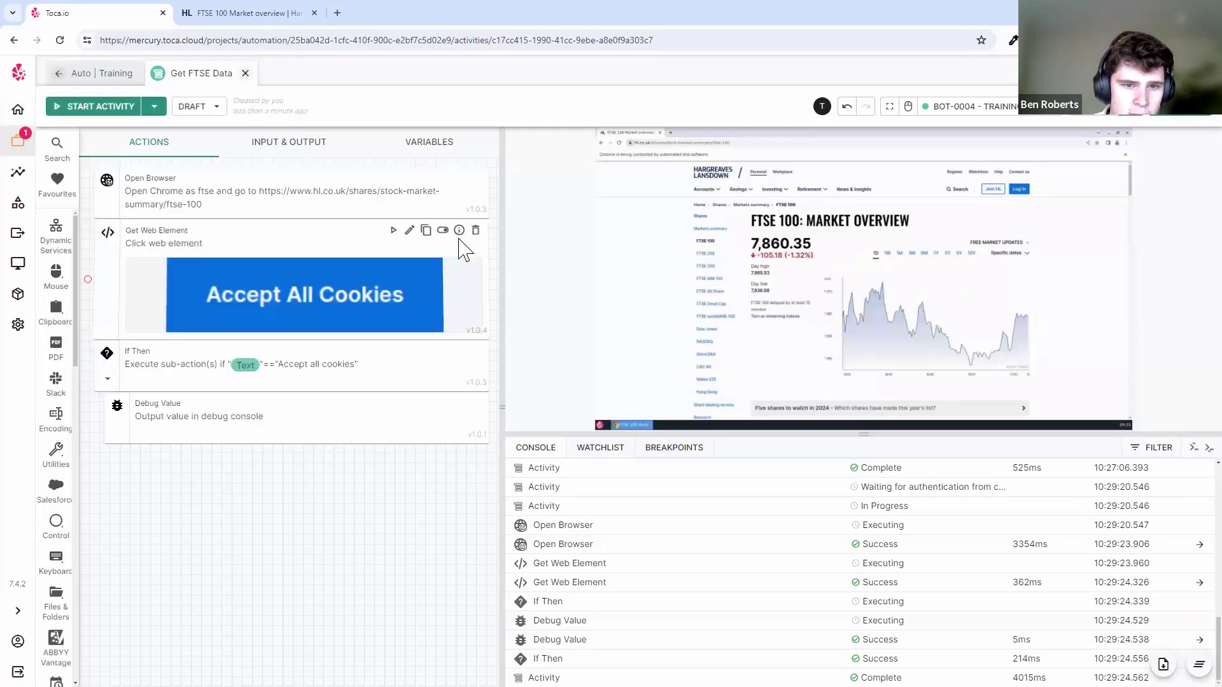
left_click(459, 230)
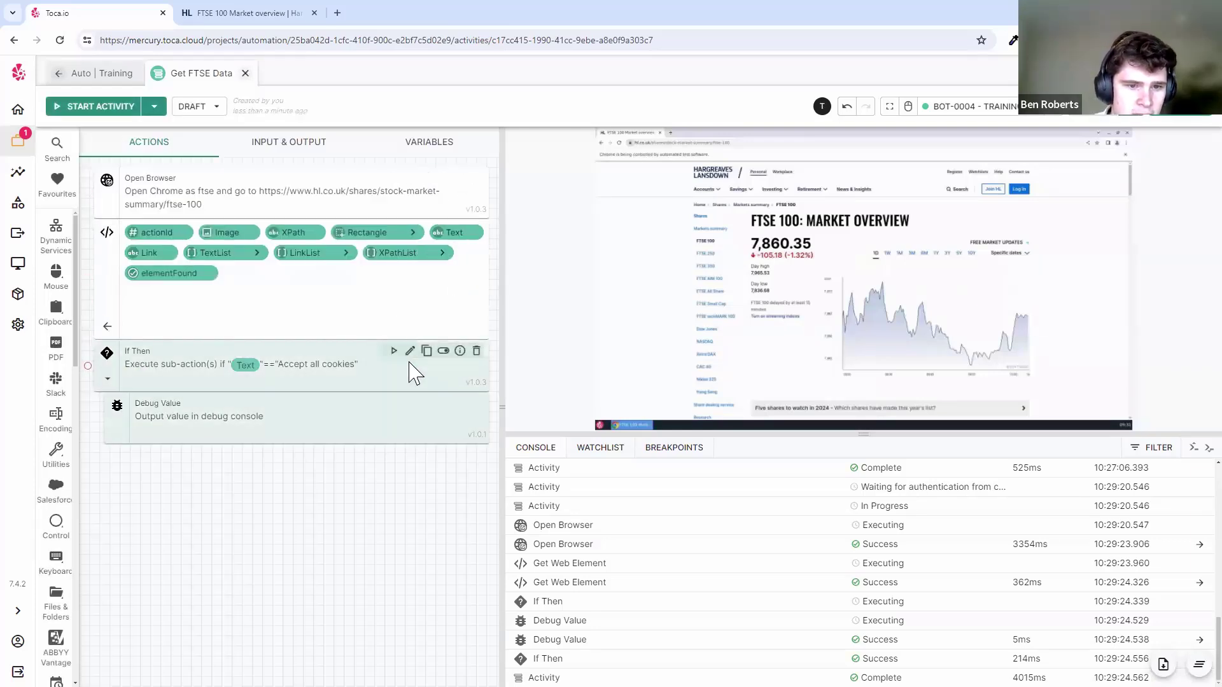
left_click(395, 352)
left_click(236, 253)
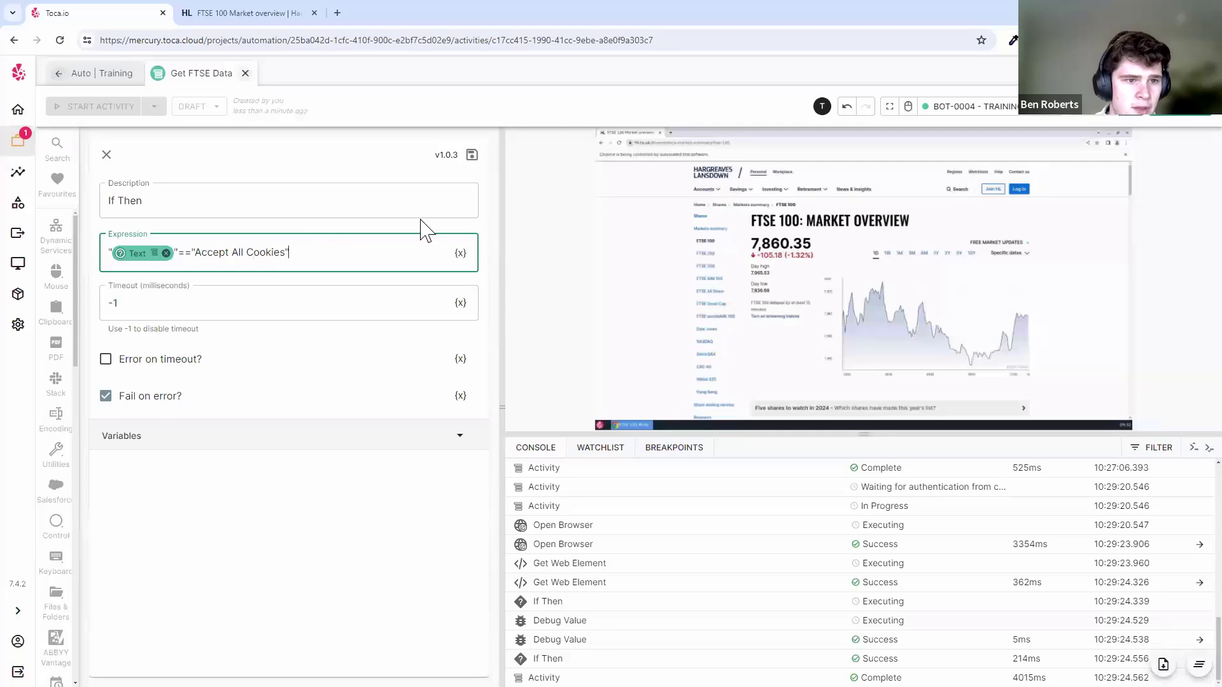
left_click(472, 154)
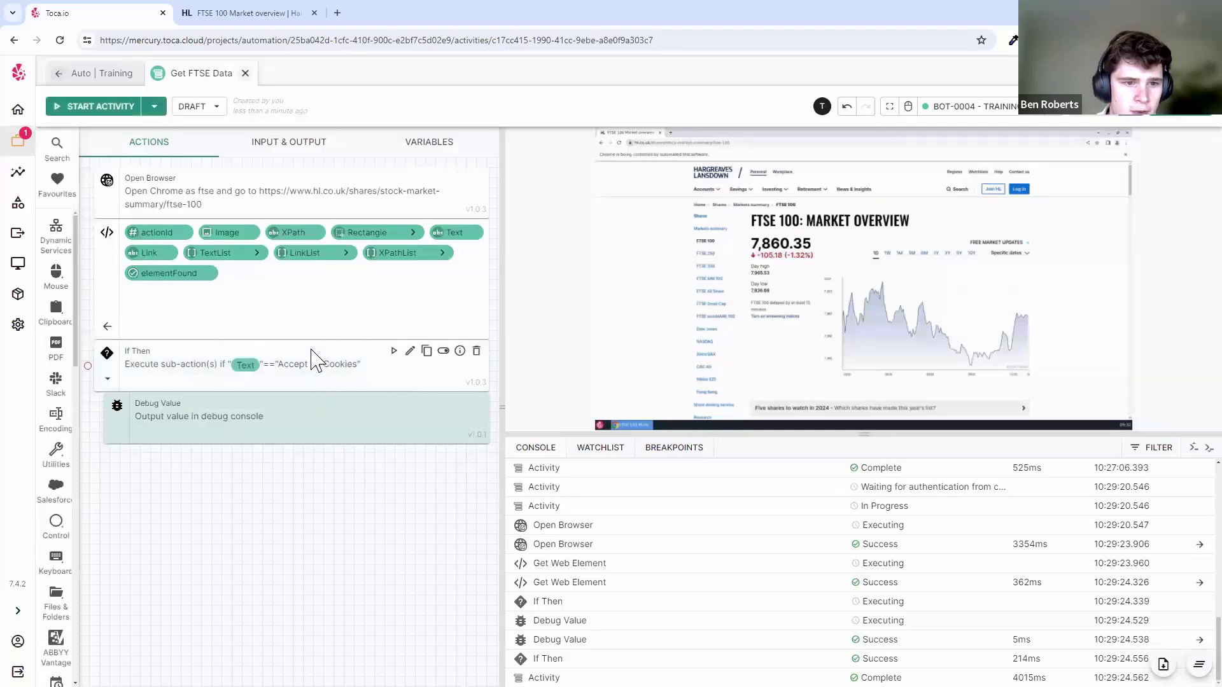
- Test-run the If Then step and confirm the debug output reads 'Button was found!'
left_click(393, 350)
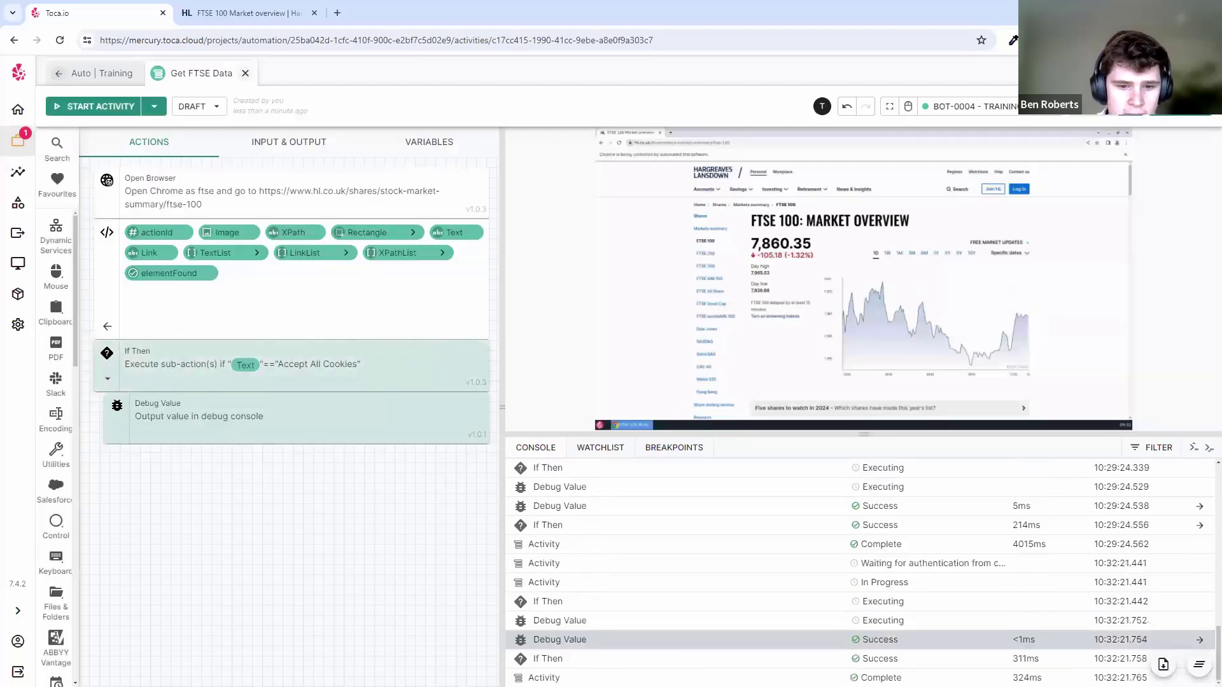
left_click(107, 327)
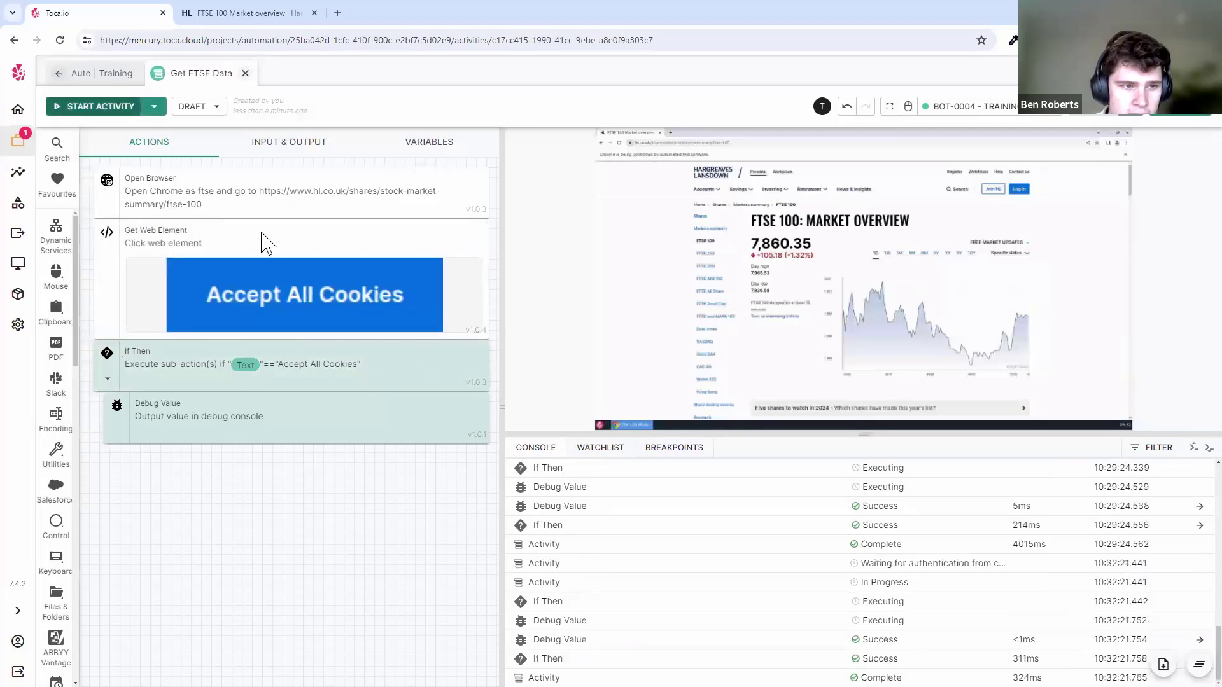
left_click(653, 640)
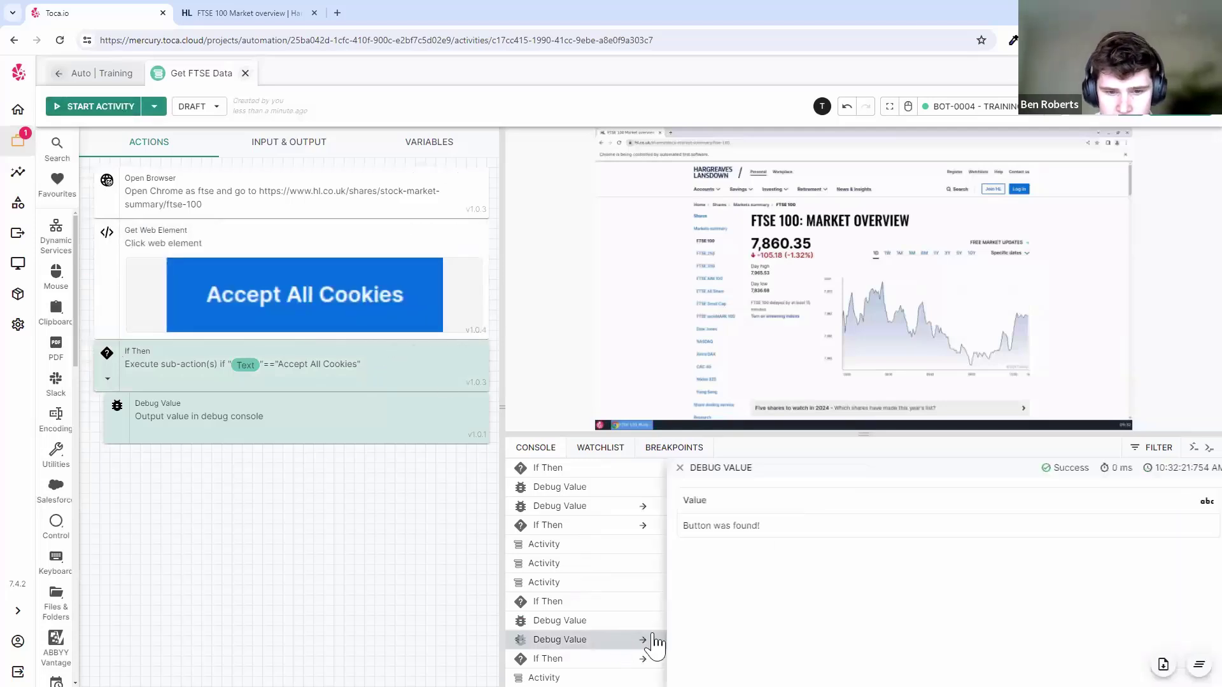
triple_click(728, 525)
left_click(678, 467)
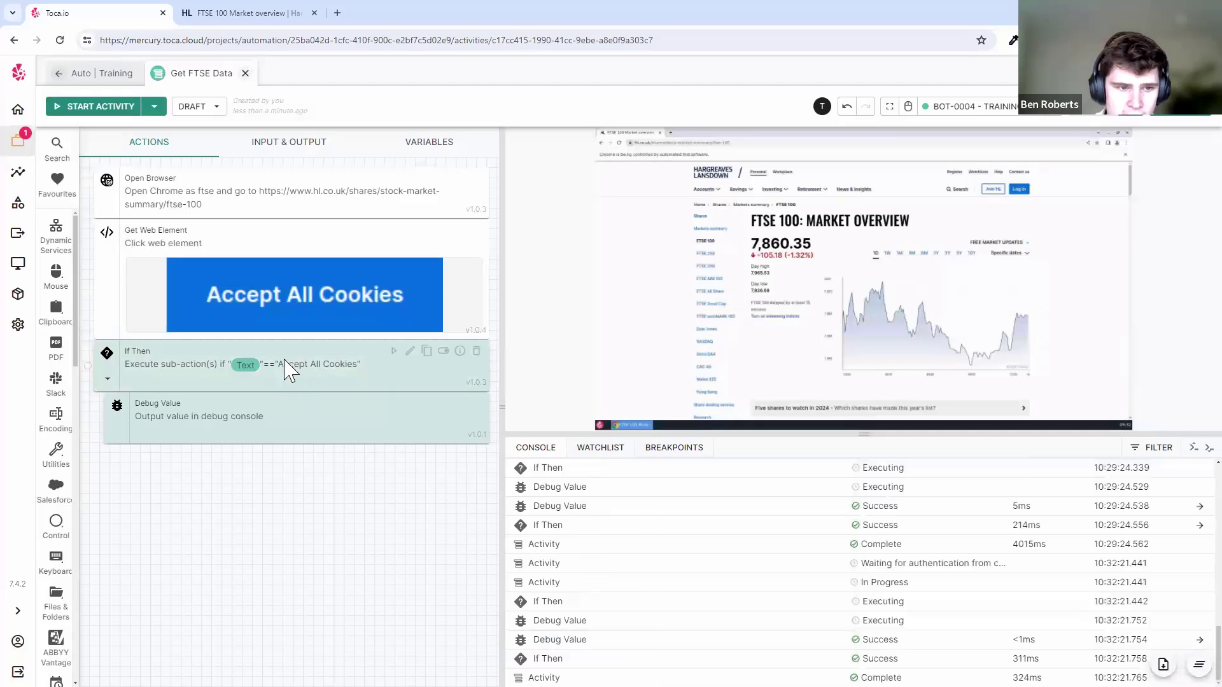
left_click(410, 351)
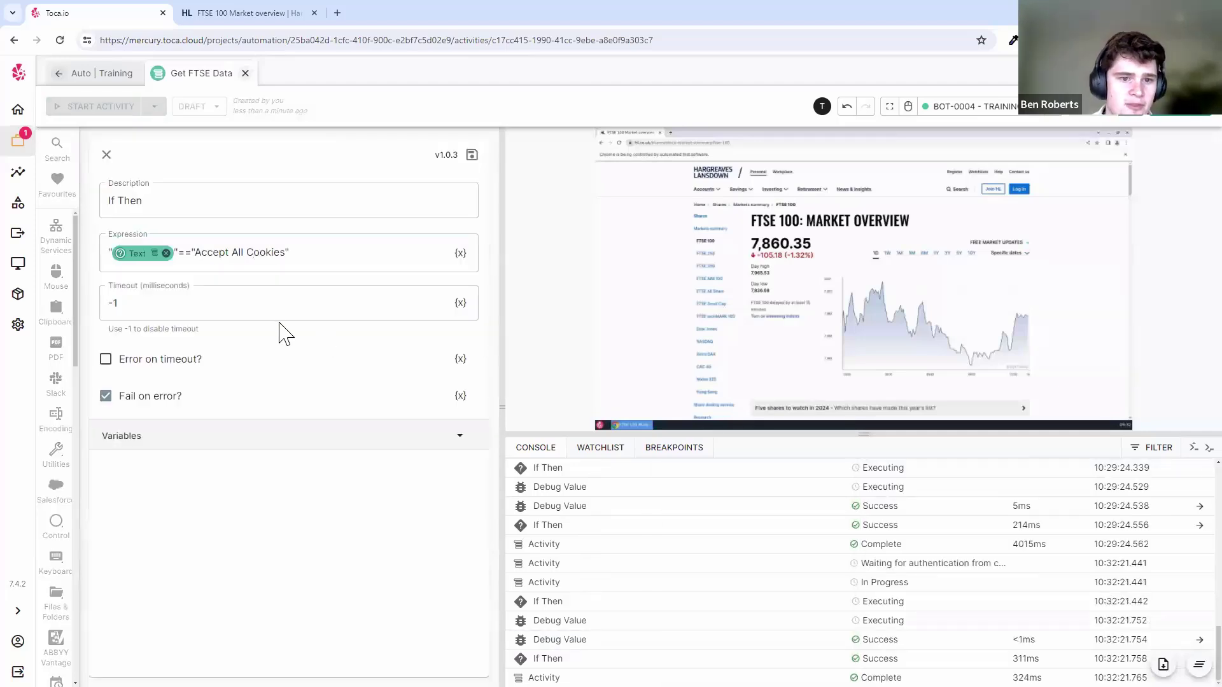
- Search Google for 'c# lowercase' in a new tab and scroll the results
left_click(337, 12)
type("c# lowerca")
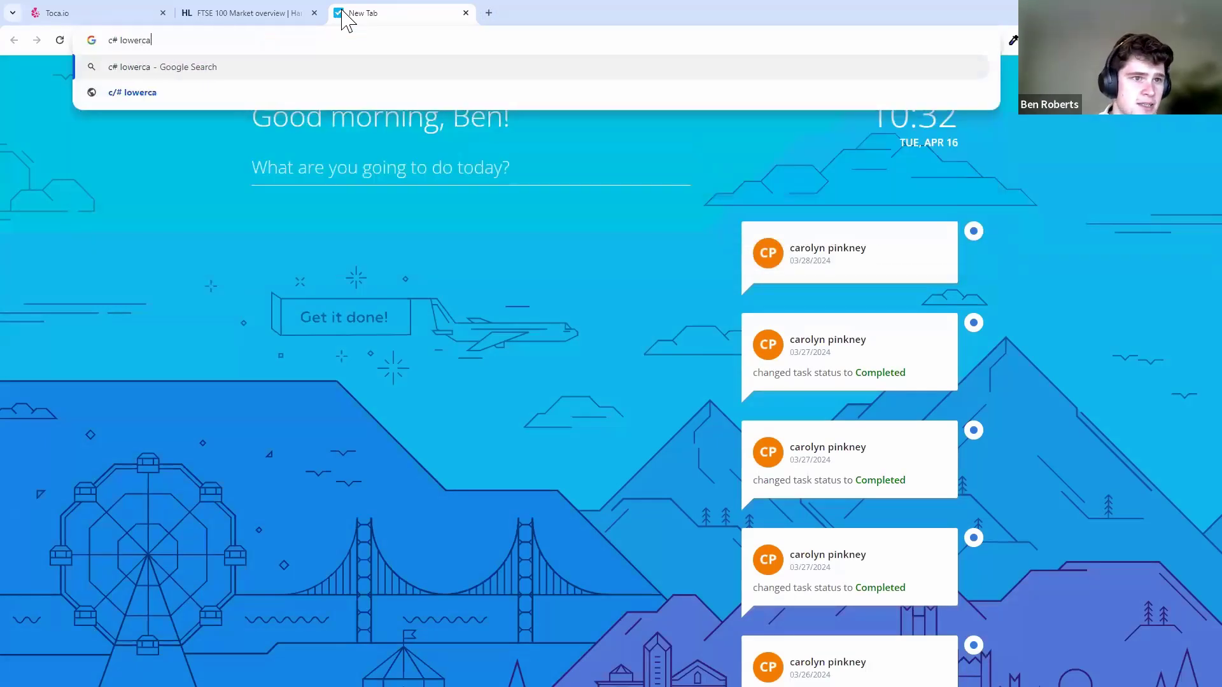
type("se")
key("Return")
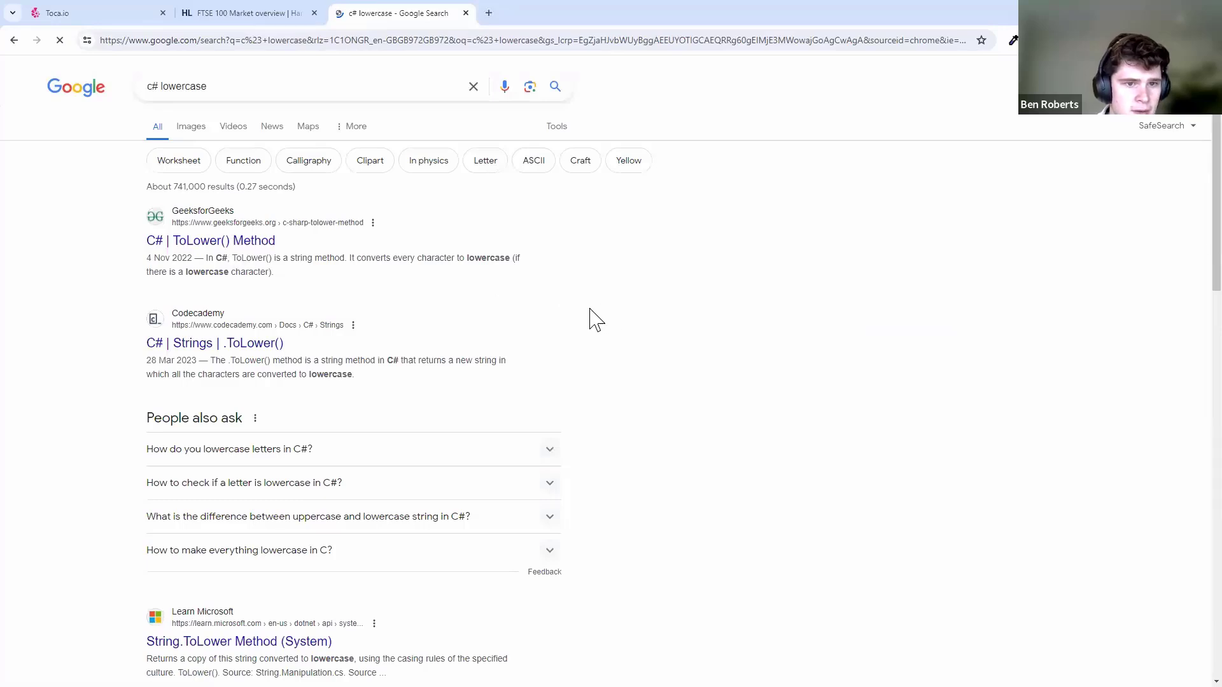
scroll(572, 389, "down", 1)
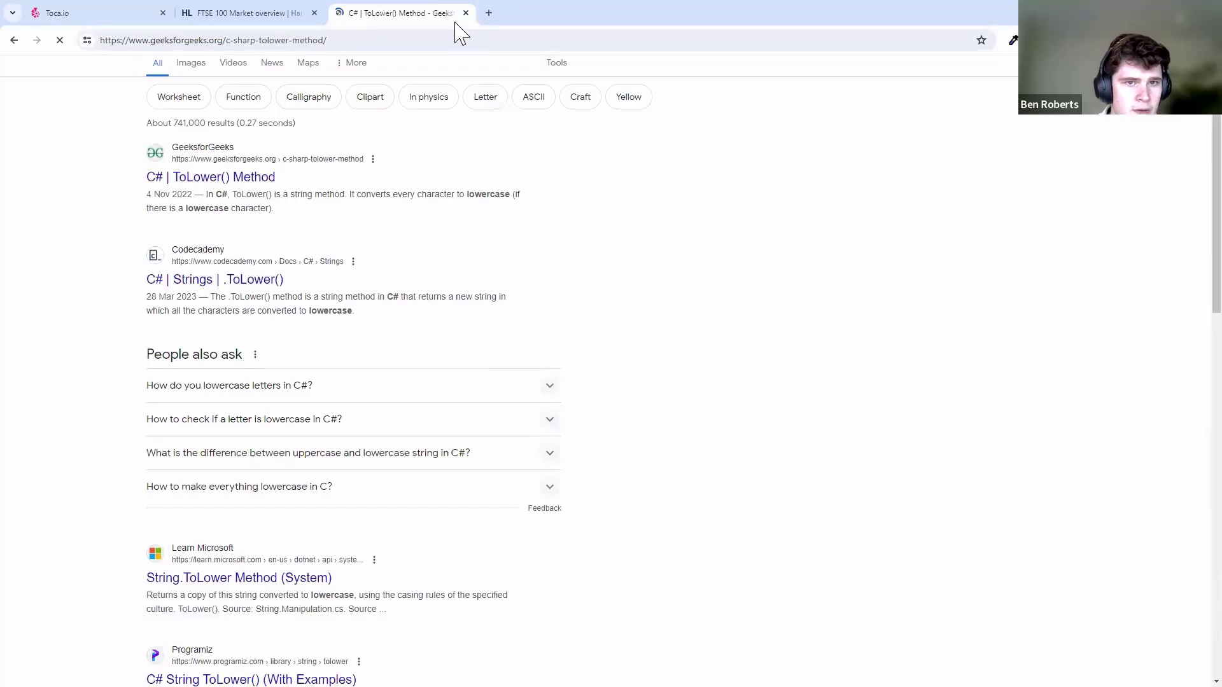
- Change the If Then condition to Text.ToLower() == "accept all cookies" and save
left_click(465, 13)
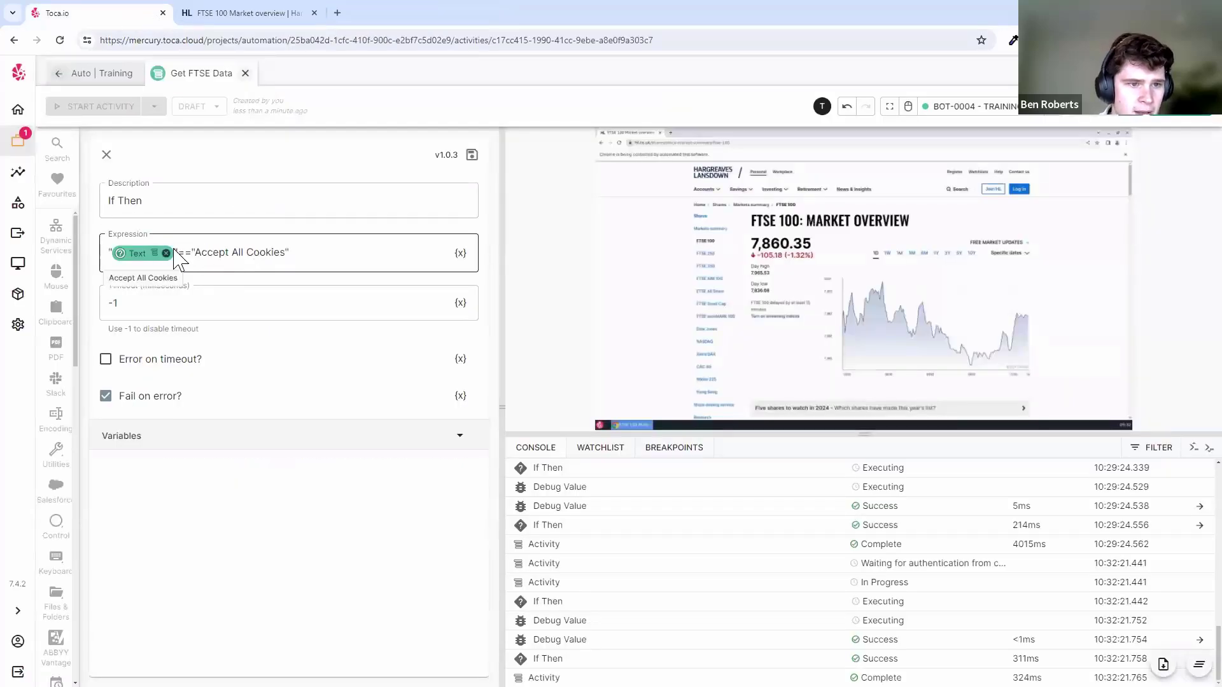
left_click(286, 254)
type(".ToLower()")
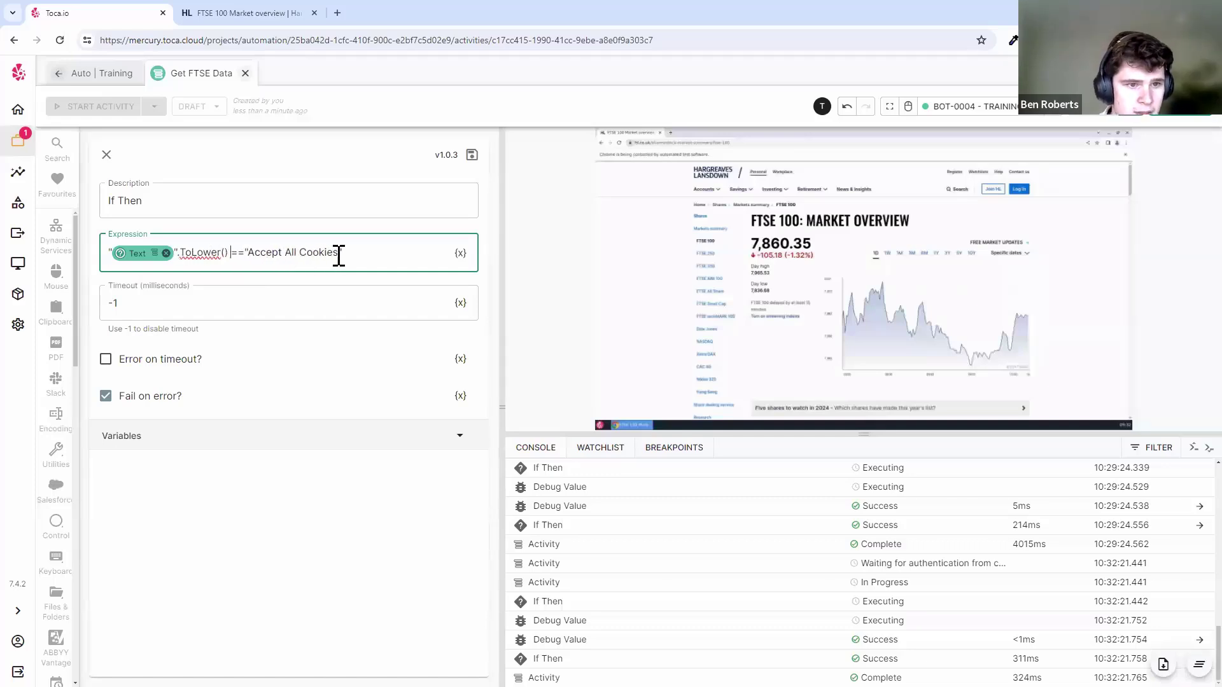
left_click_drag(338, 252, 242, 253)
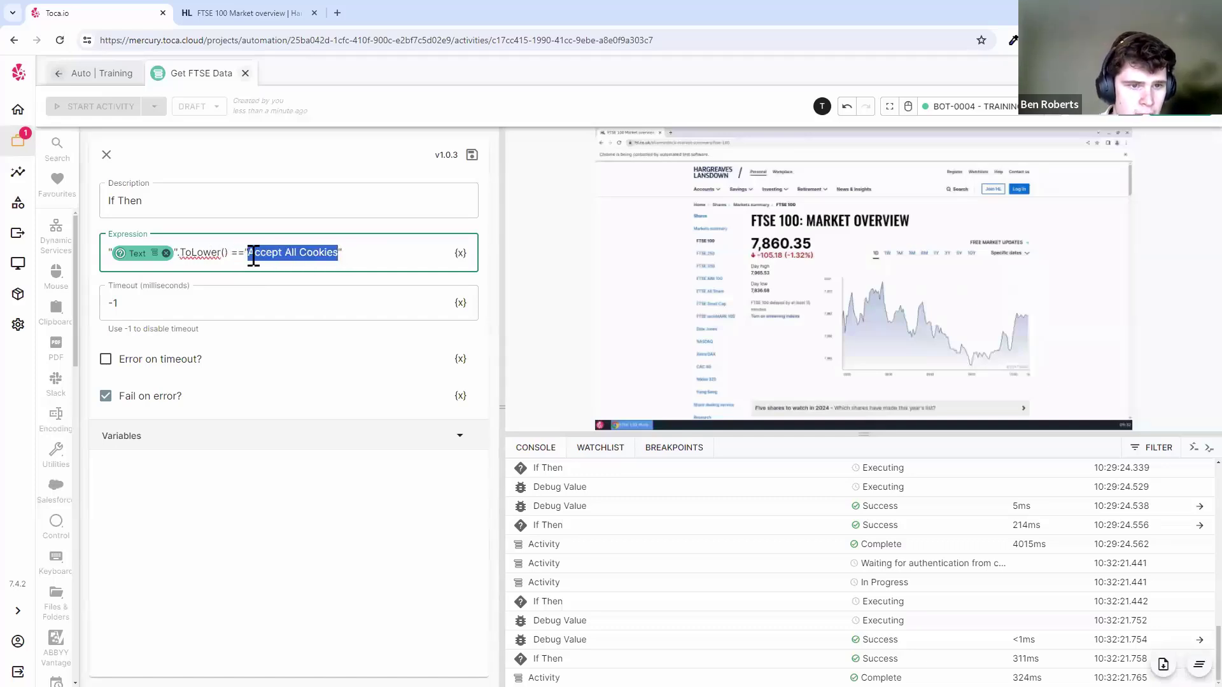
type("accept all oco")
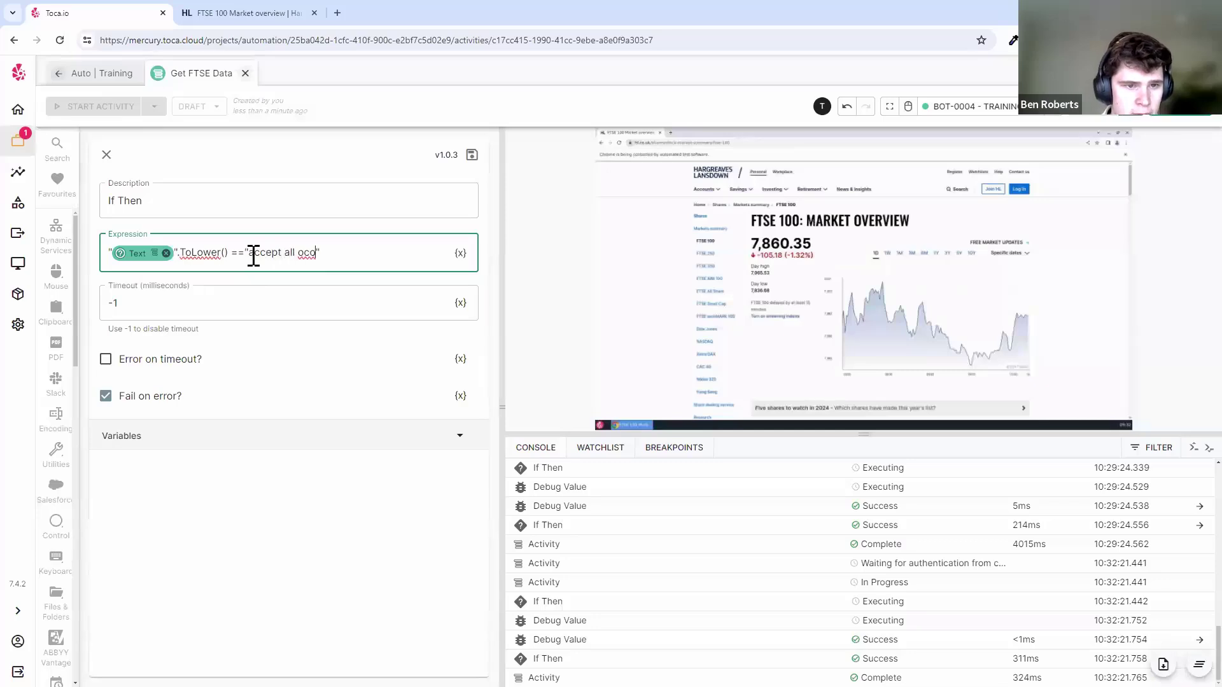
type("kei")
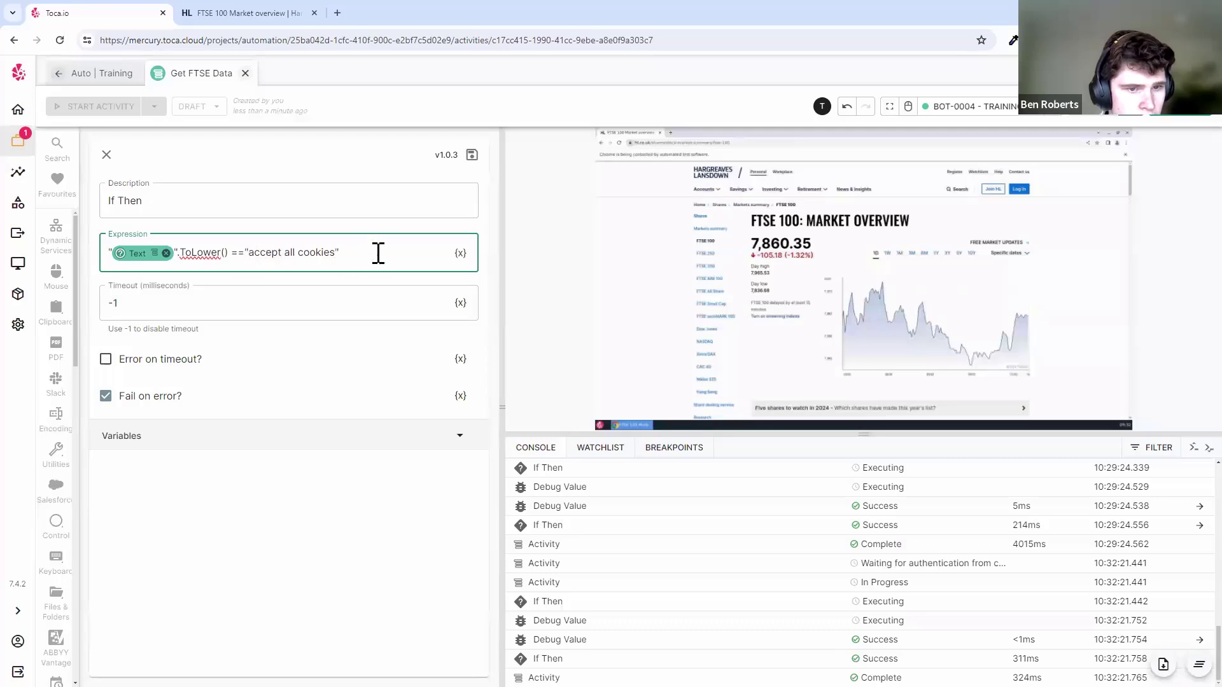
left_click(473, 156)
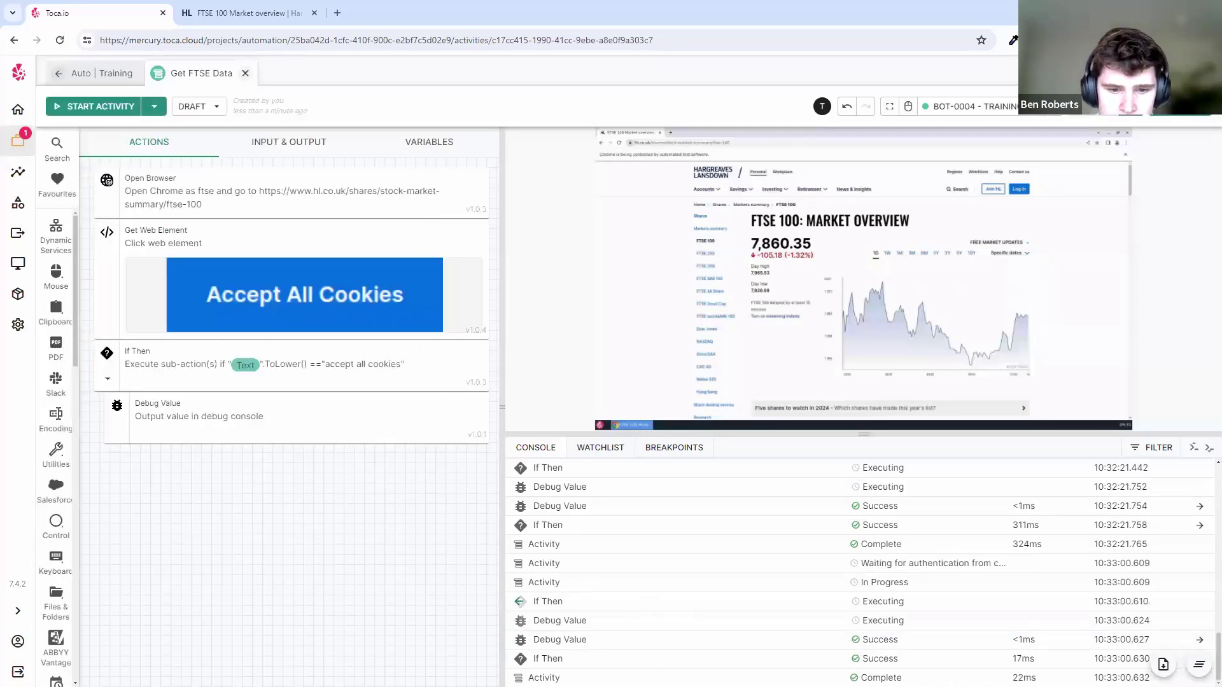
- Check the run's debug output, review the lowercase comparison expression, and save the If Then step
left_click(636, 641)
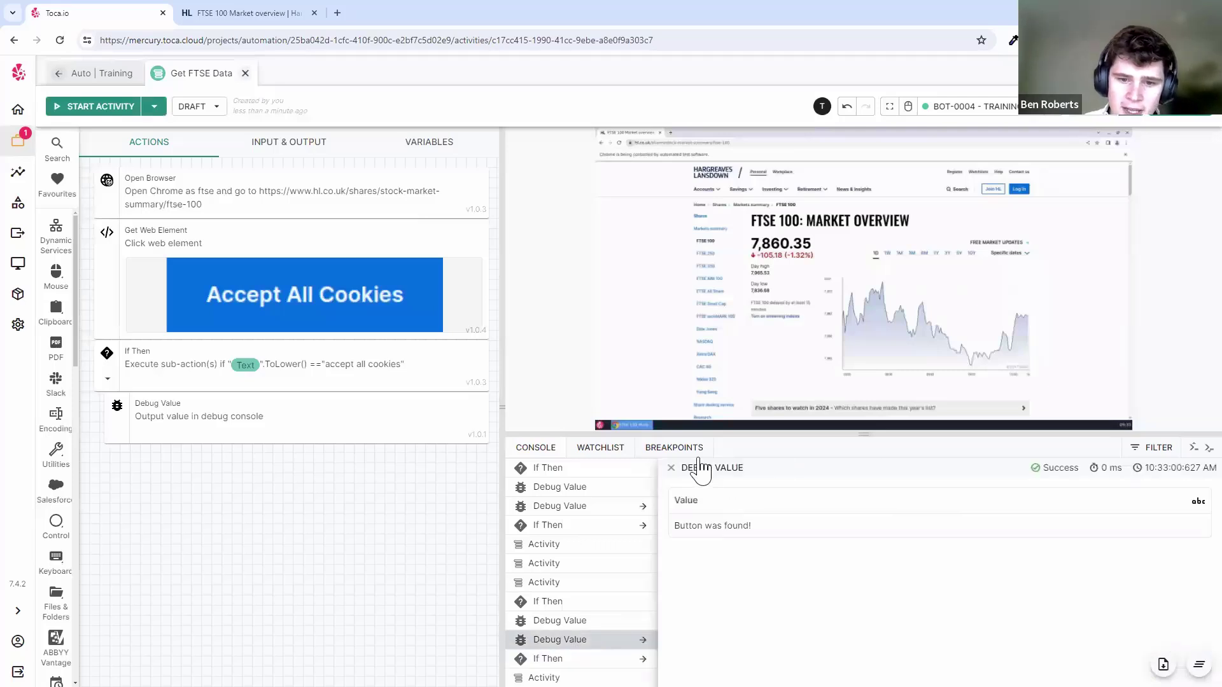
left_click(670, 468)
left_click(410, 352)
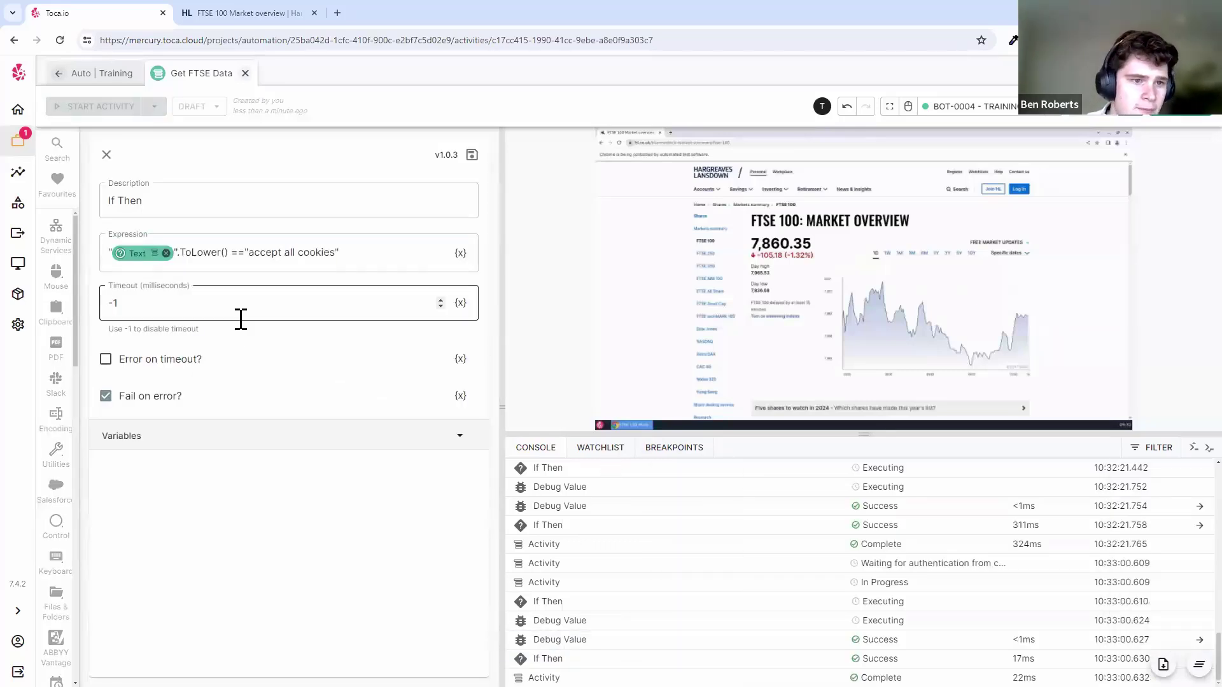
left_click(178, 254)
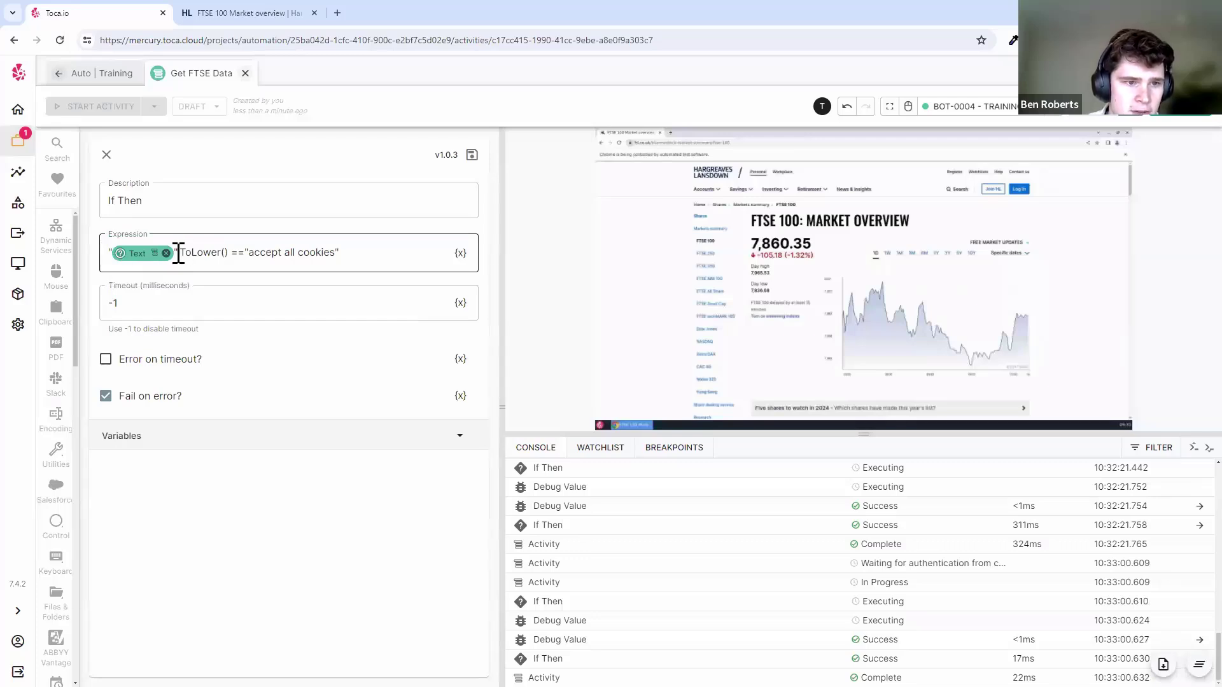
left_click_drag(184, 252, 299, 252)
left_click_drag(338, 252, 265, 254)
left_click(375, 252)
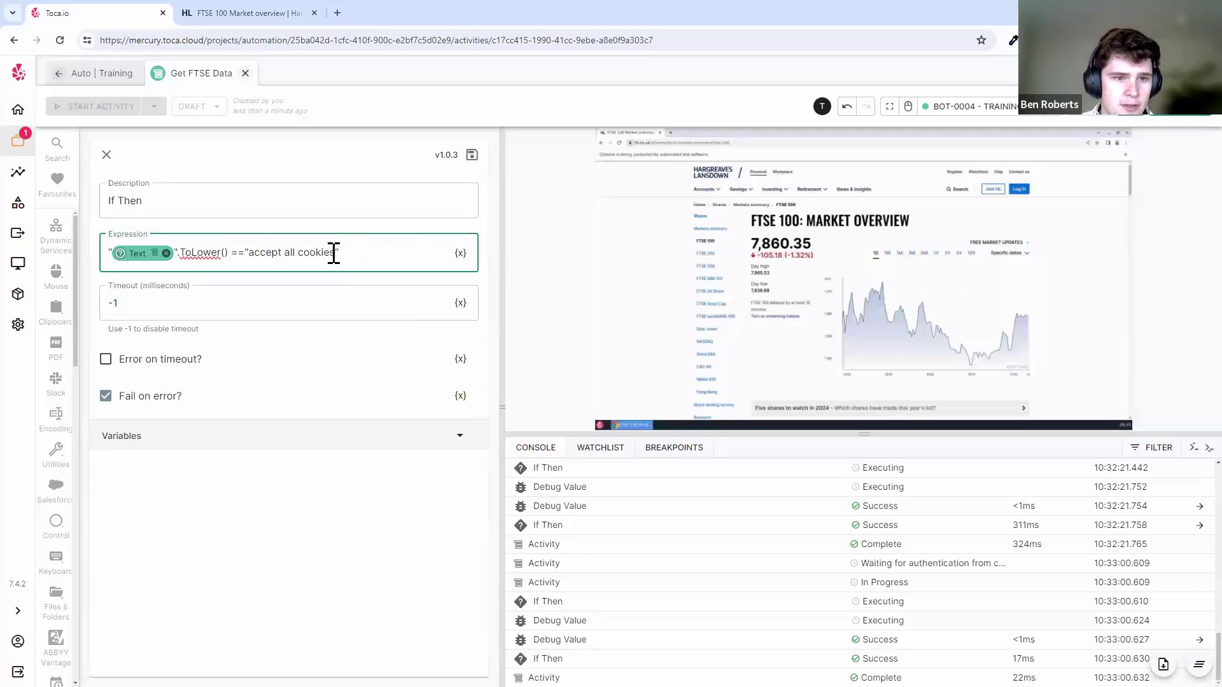
left_click_drag(334, 252, 248, 253)
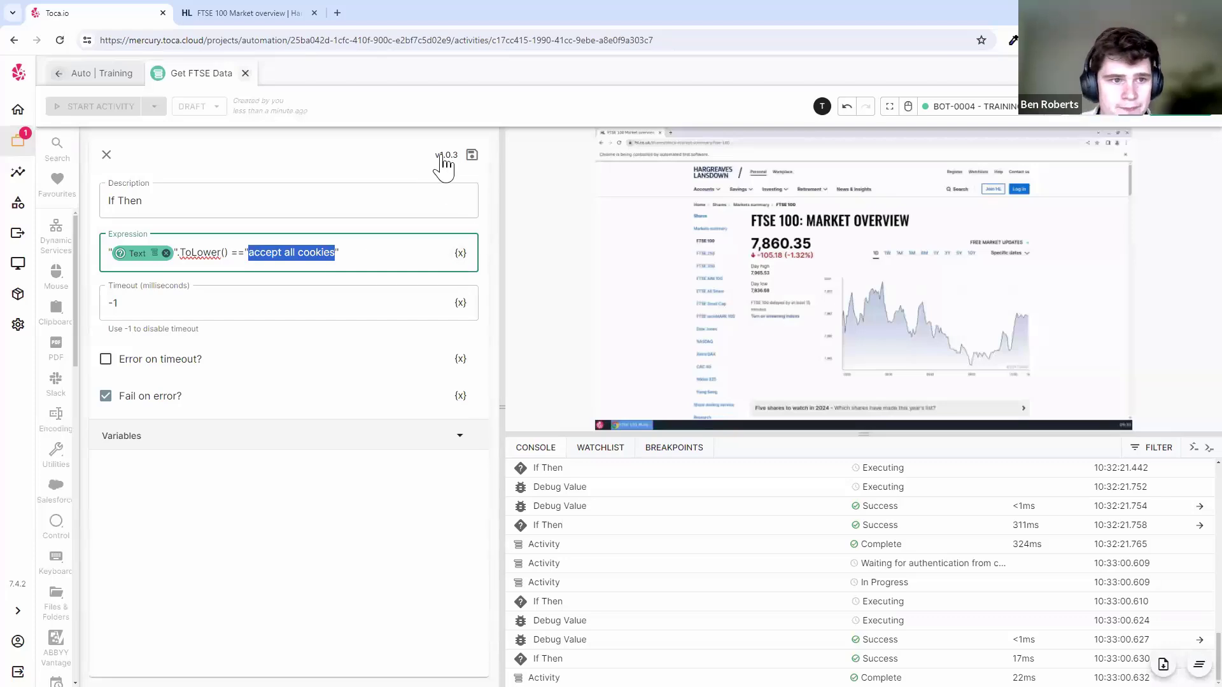
left_click(471, 157)
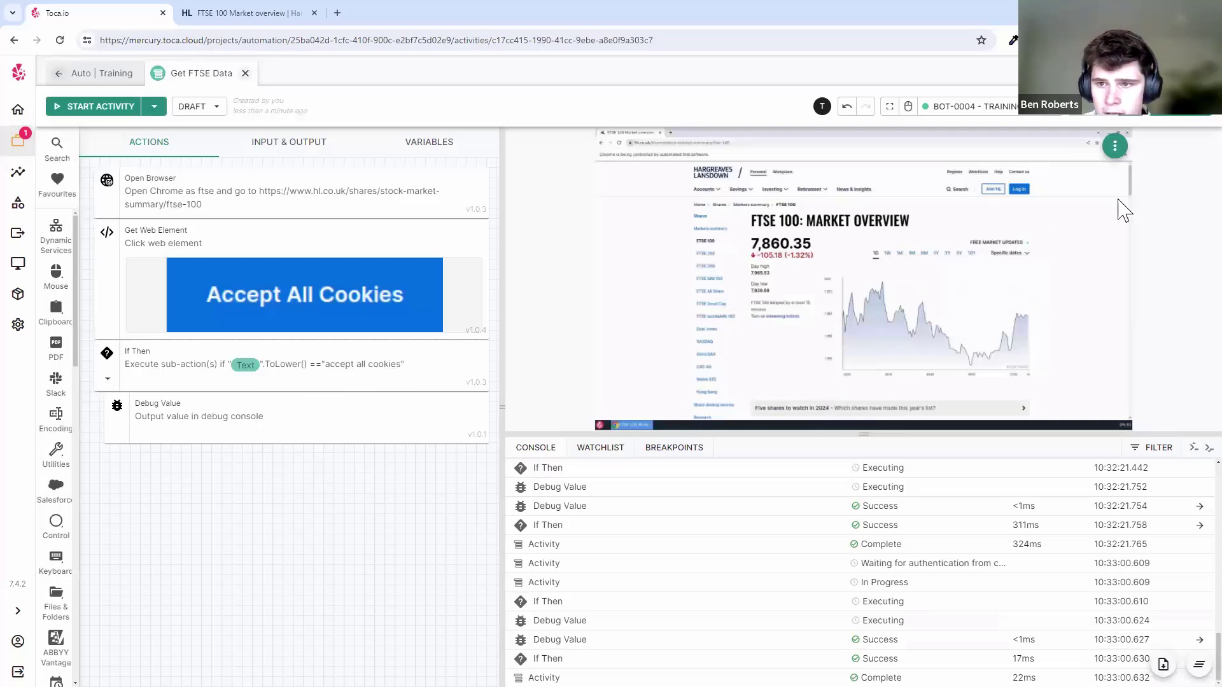
- Scroll the remote ftse browser down to the FTSE 100 stock table using interactive mode
left_click(1079, 188)
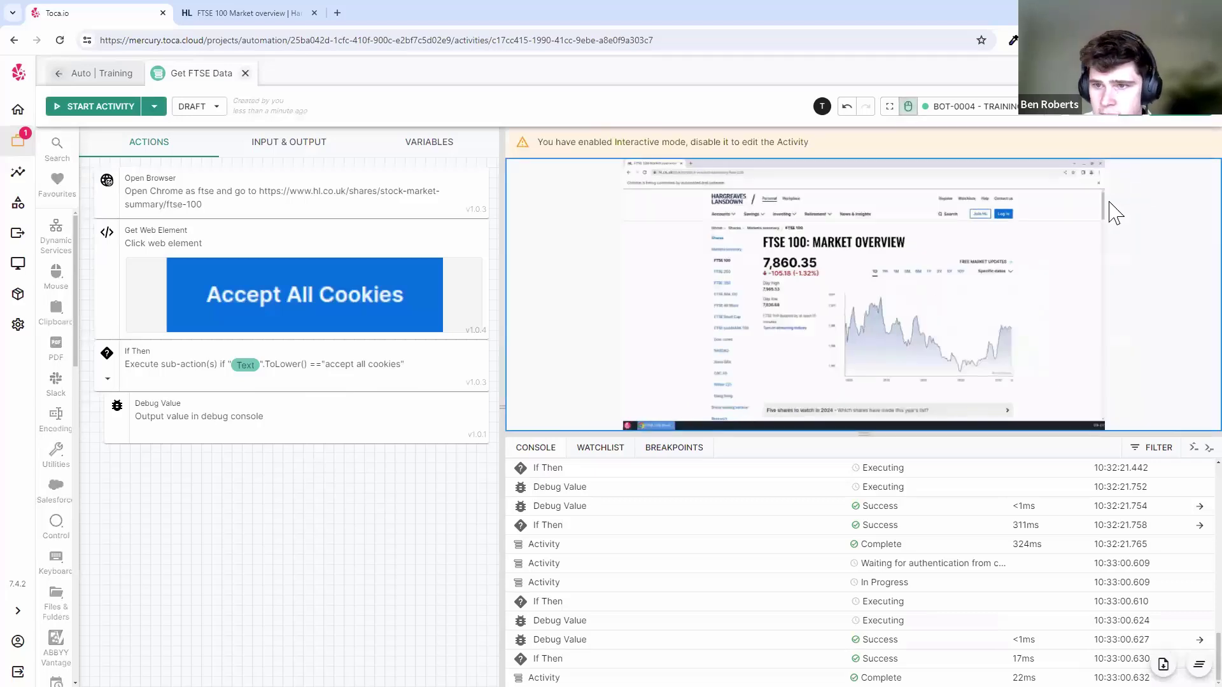
left_click_drag(1105, 208, 1093, 241)
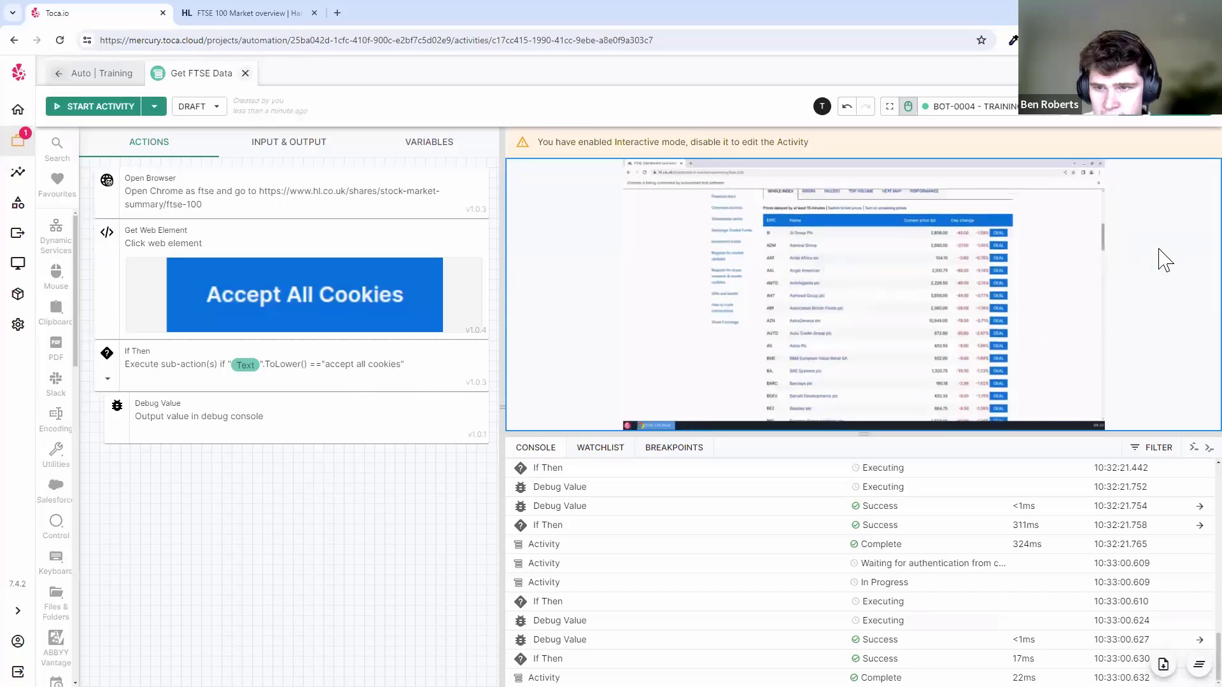
left_click(909, 108)
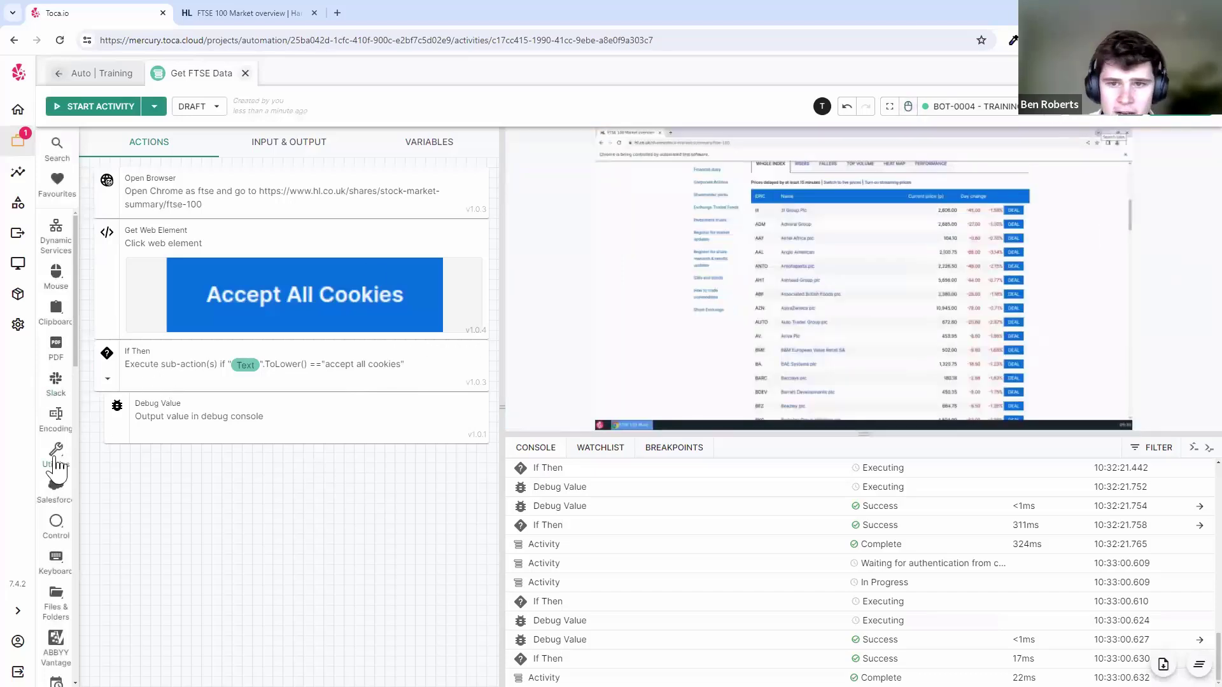
scroll(56, 458, "down", 5)
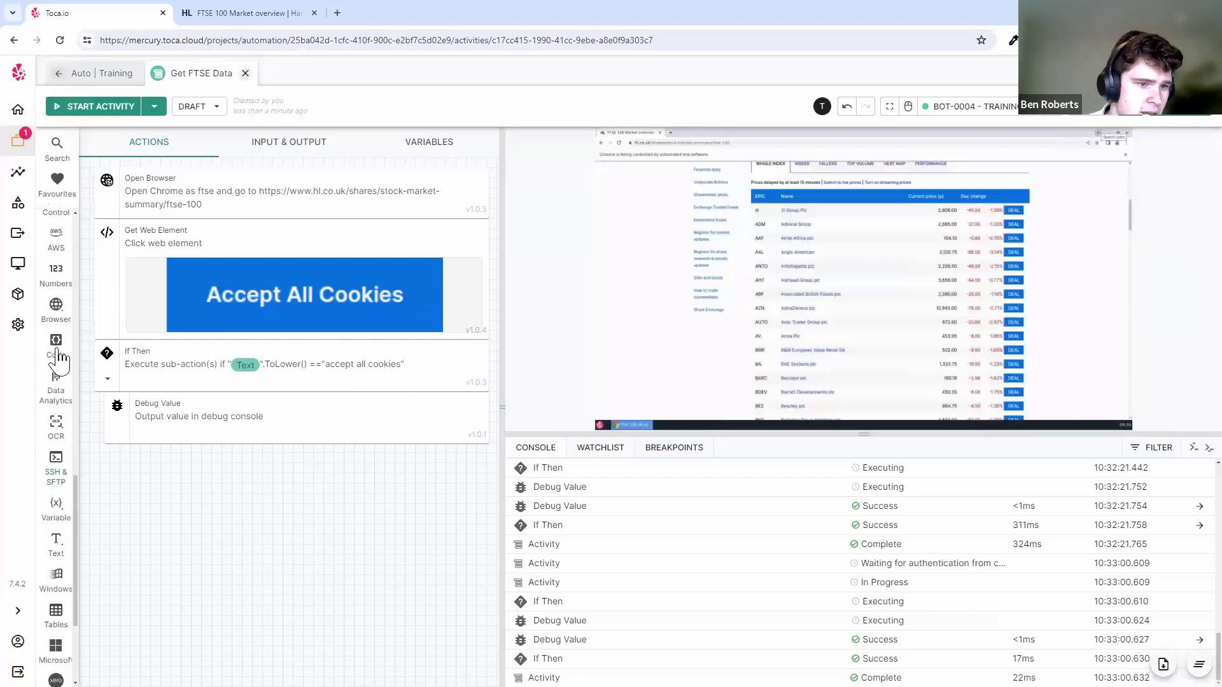
- Add an Extract Table From Browser step named stock_data and select the FTSE constituents table
left_click(63, 321)
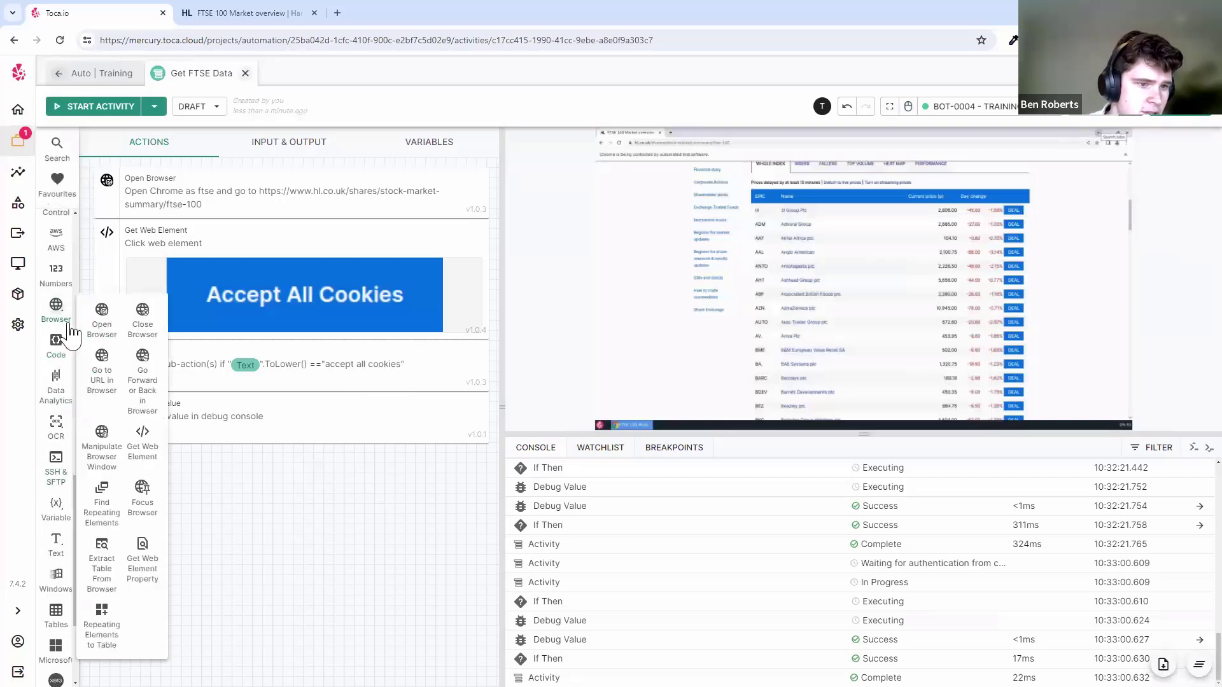
left_click(109, 568)
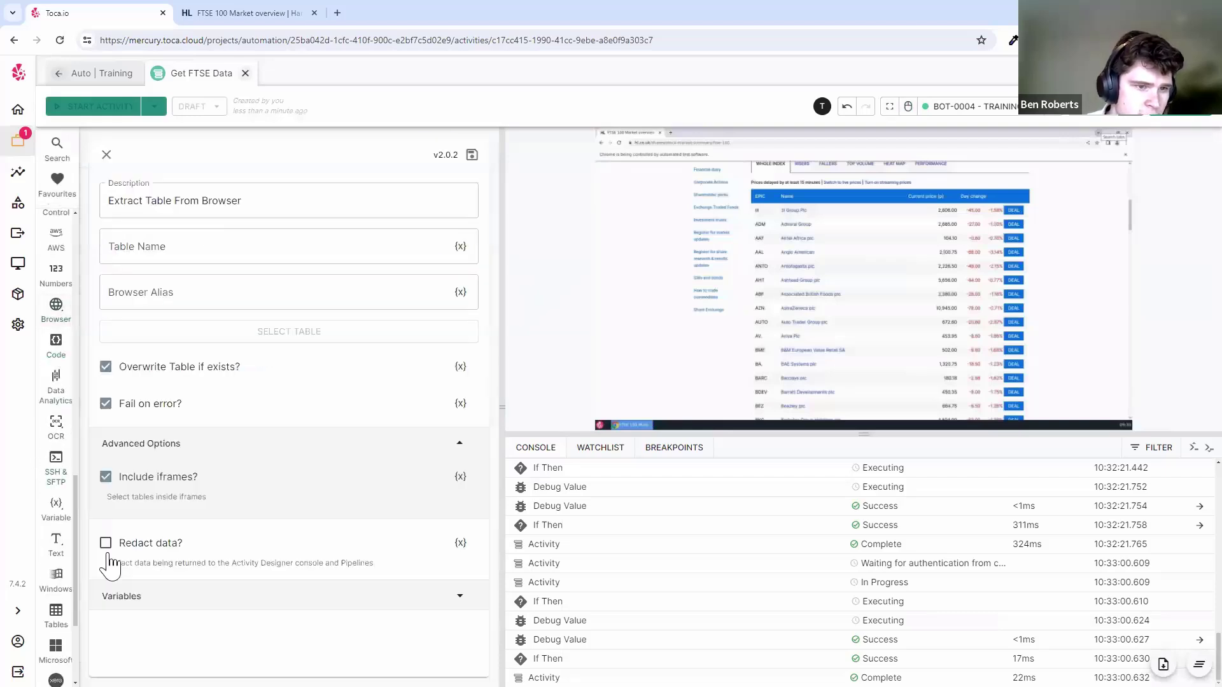
left_click(371, 237)
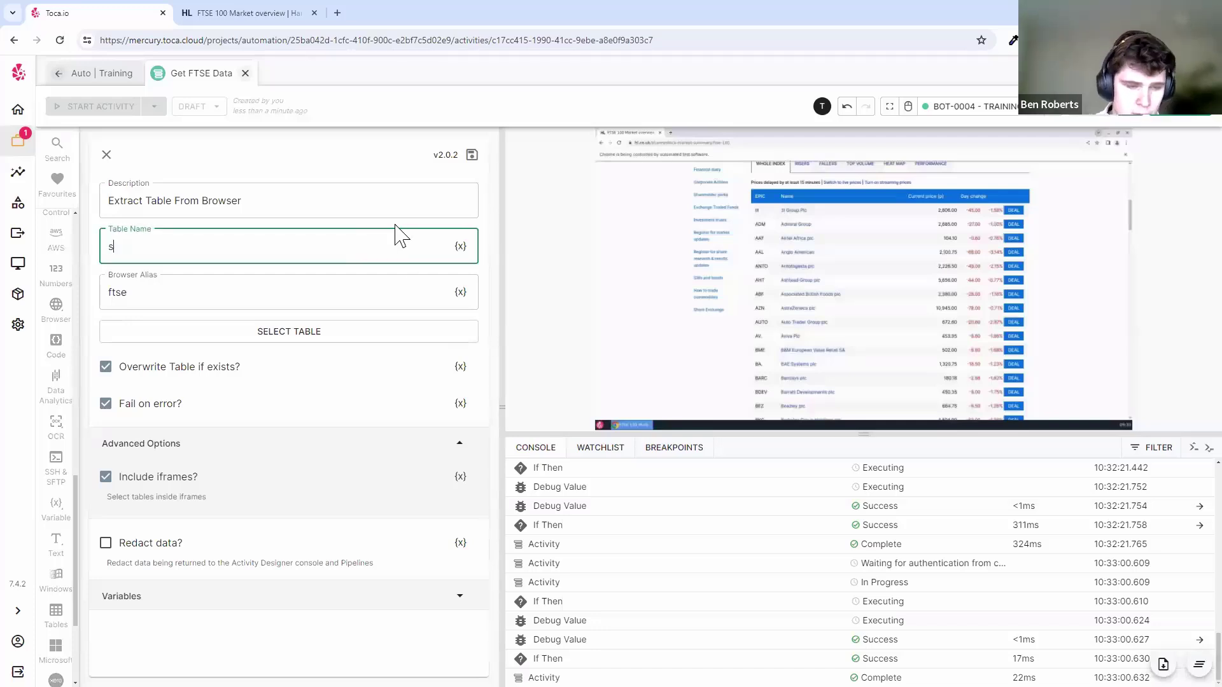
type("stock_data")
left_click(401, 332)
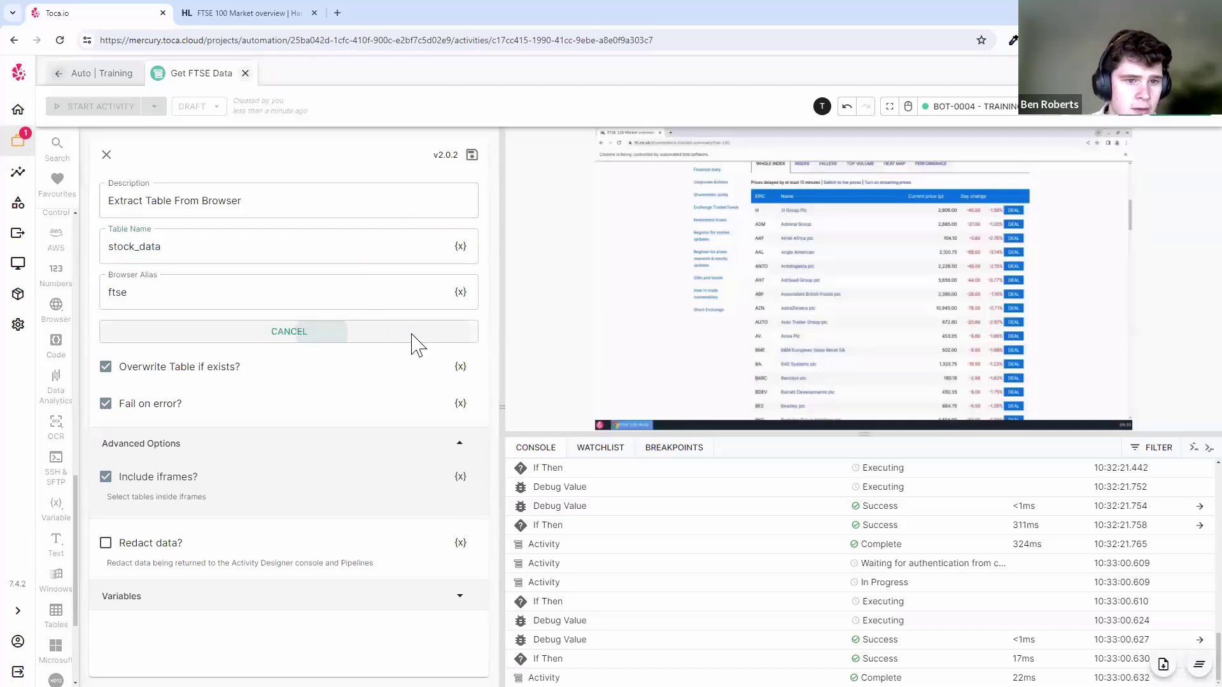
left_click_drag(751, 189, 1032, 420)
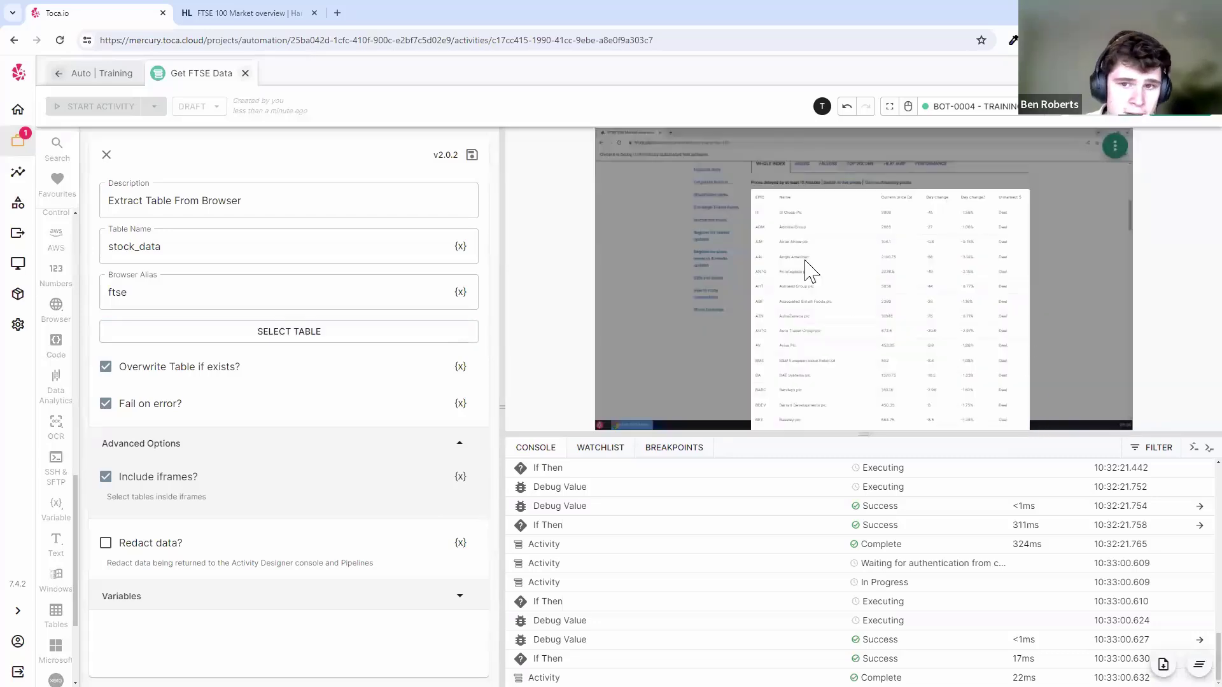
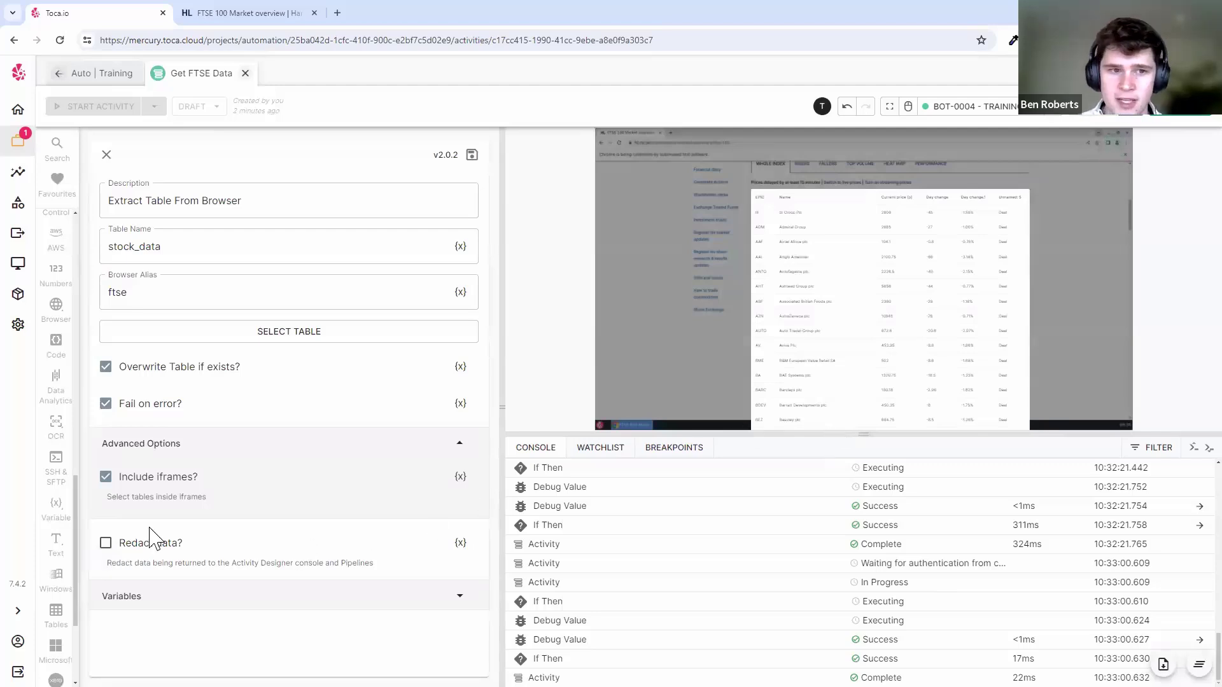
- Save the stock_data extraction step and open its FTSE 100 result table
left_click(472, 155)
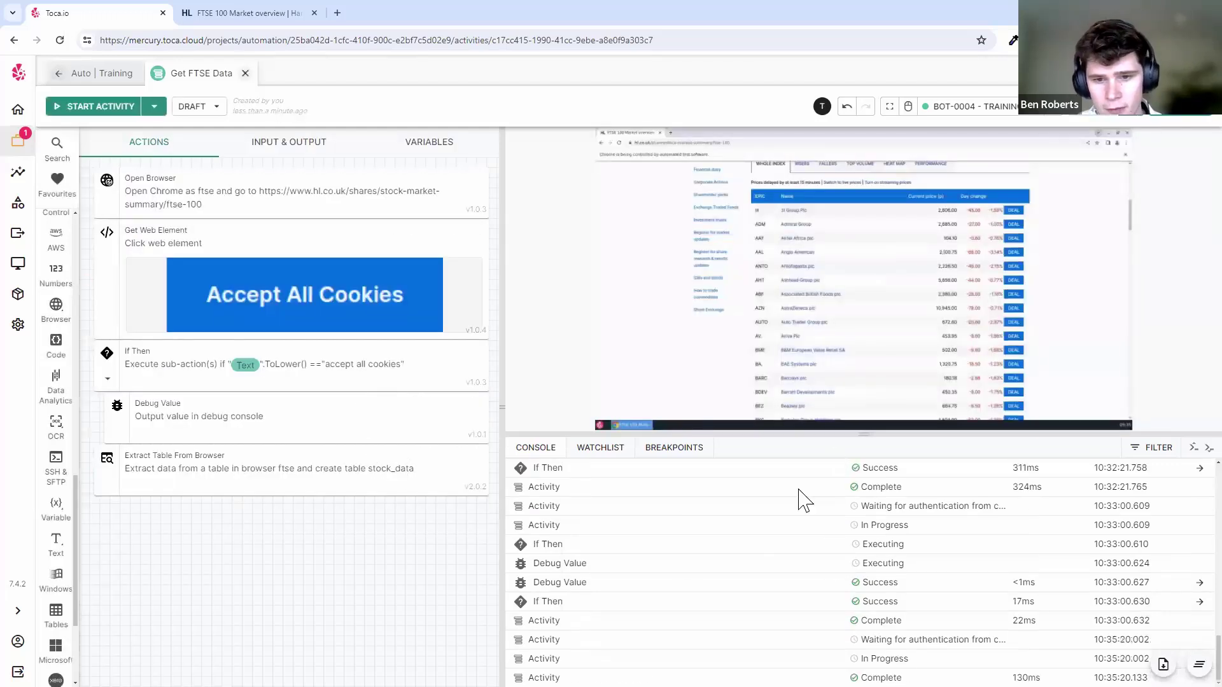
left_click(1082, 658)
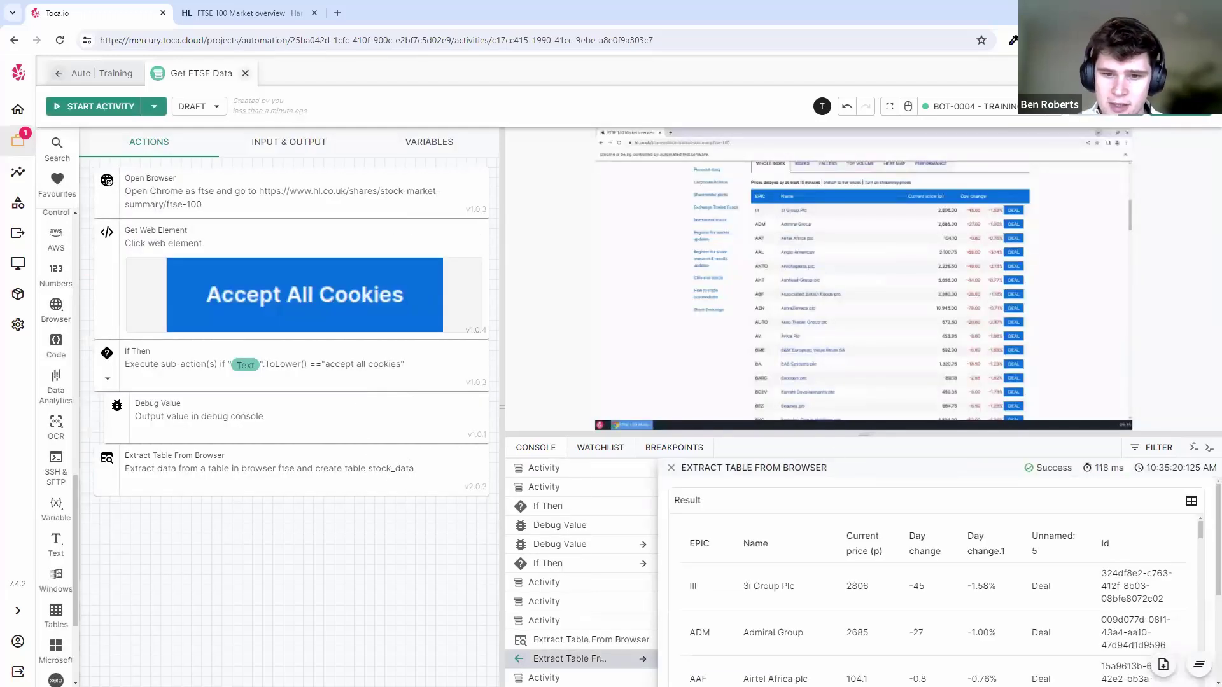
scroll(1091, 538, "down", 3)
scroll(1104, 573, "down", 3)
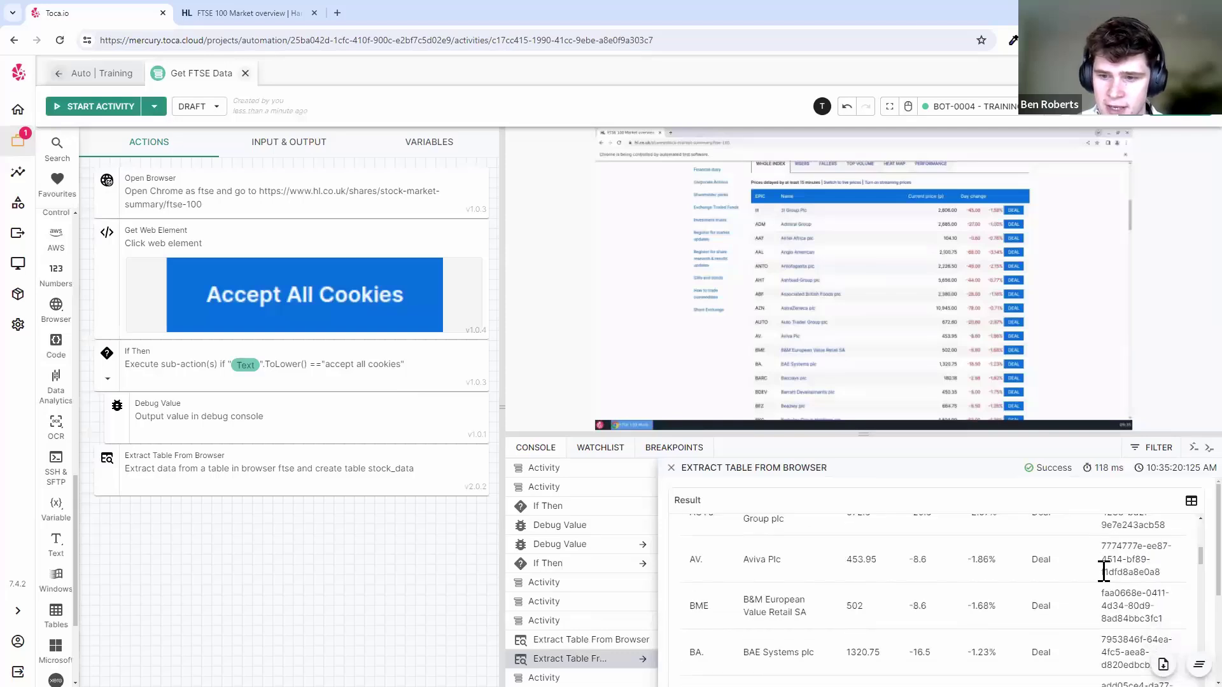
scroll(1104, 573, "up", 10)
- Inspect the EPIC header and first result rows, then reopen the Extract Table settings
double_click(696, 544)
left_click_drag(843, 573, 949, 616)
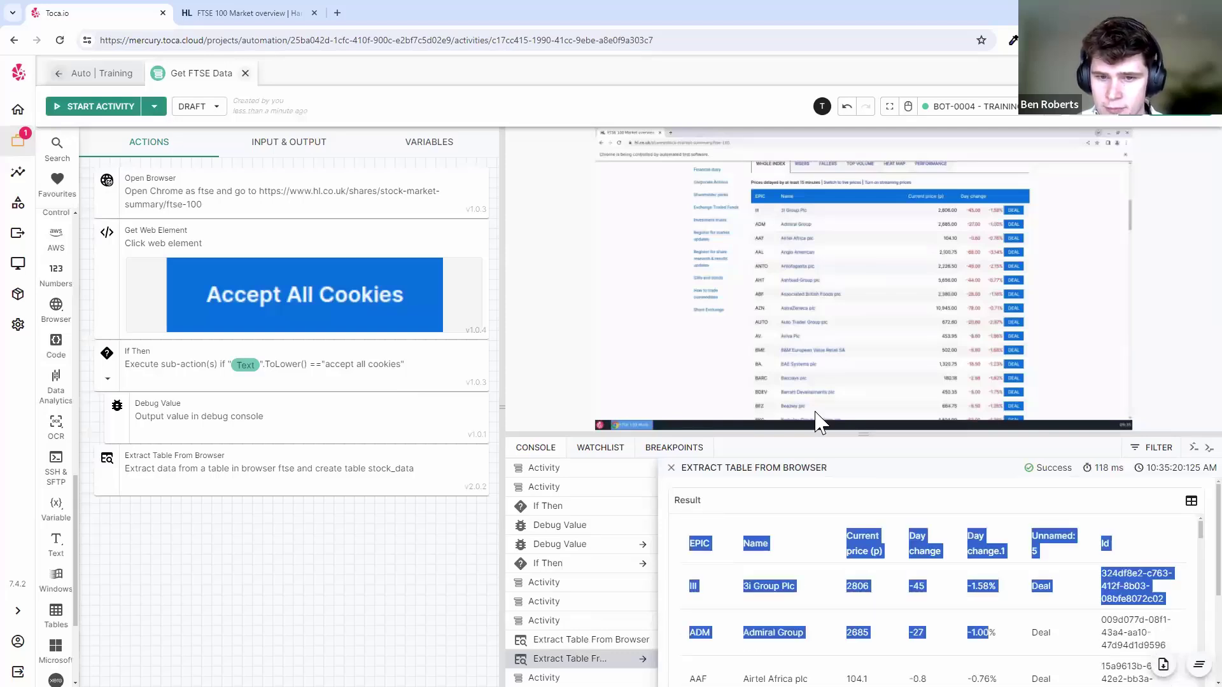
left_click(807, 632)
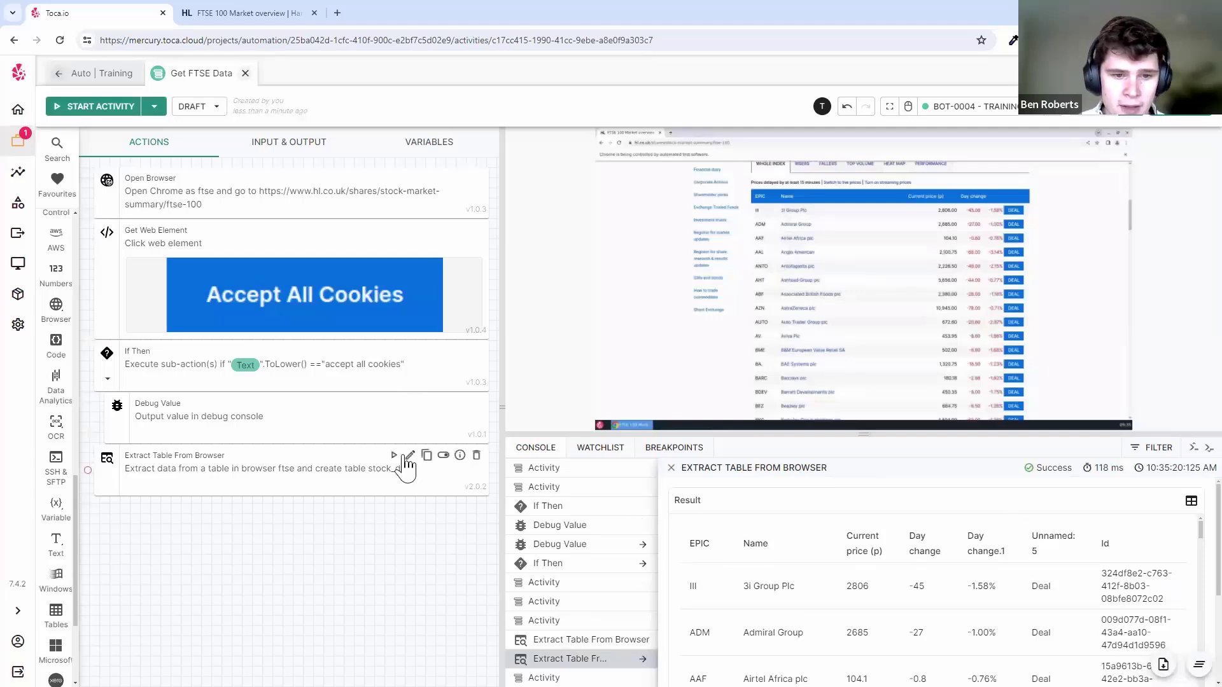
left_click(405, 471)
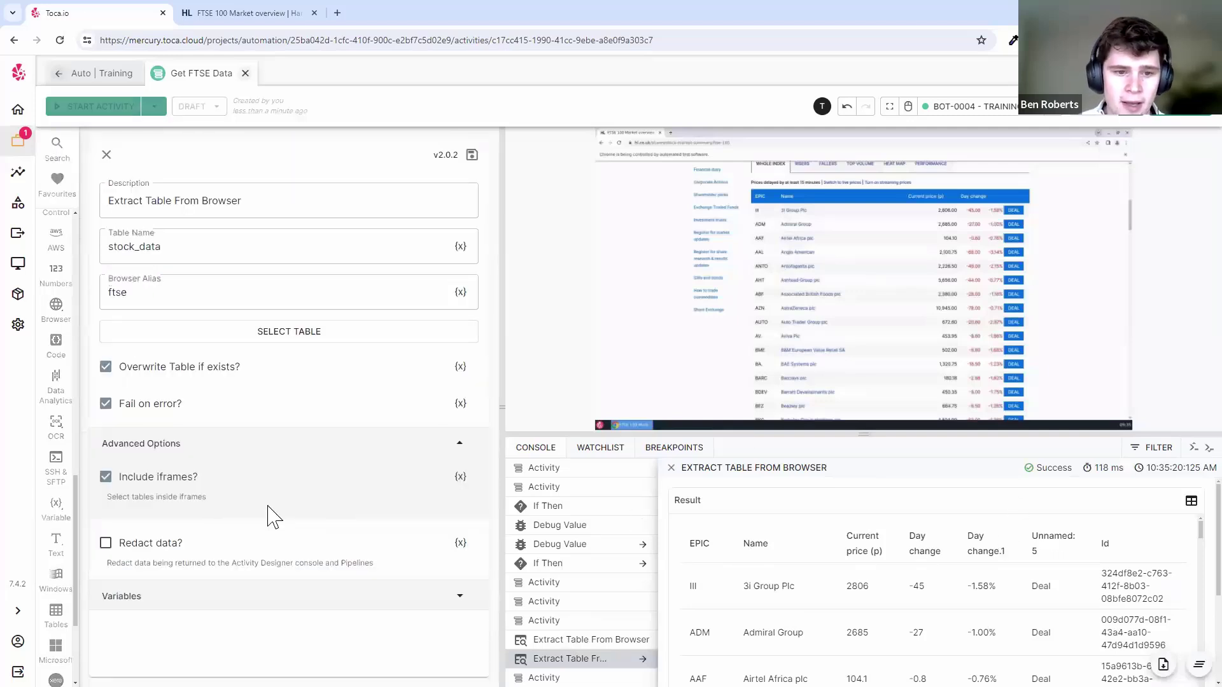
- Save the step with Redact data on and inspect the 'Can not load model' result
left_click(472, 156)
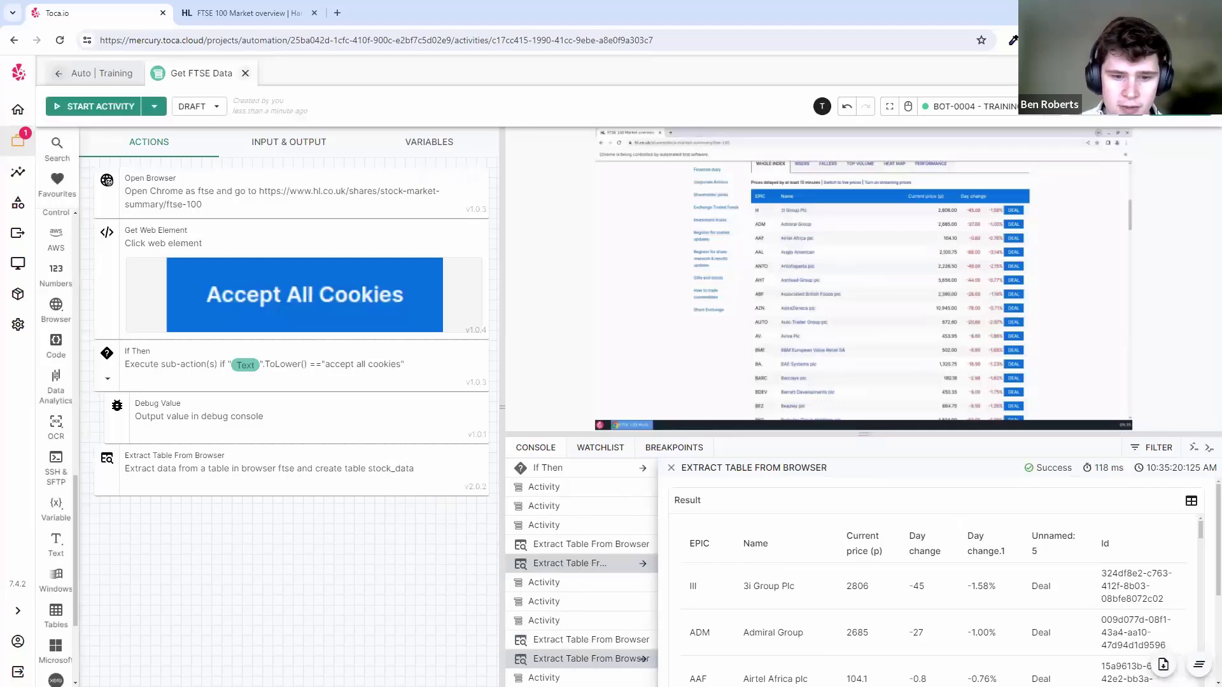
left_click_drag(673, 526, 851, 539)
left_click(848, 539)
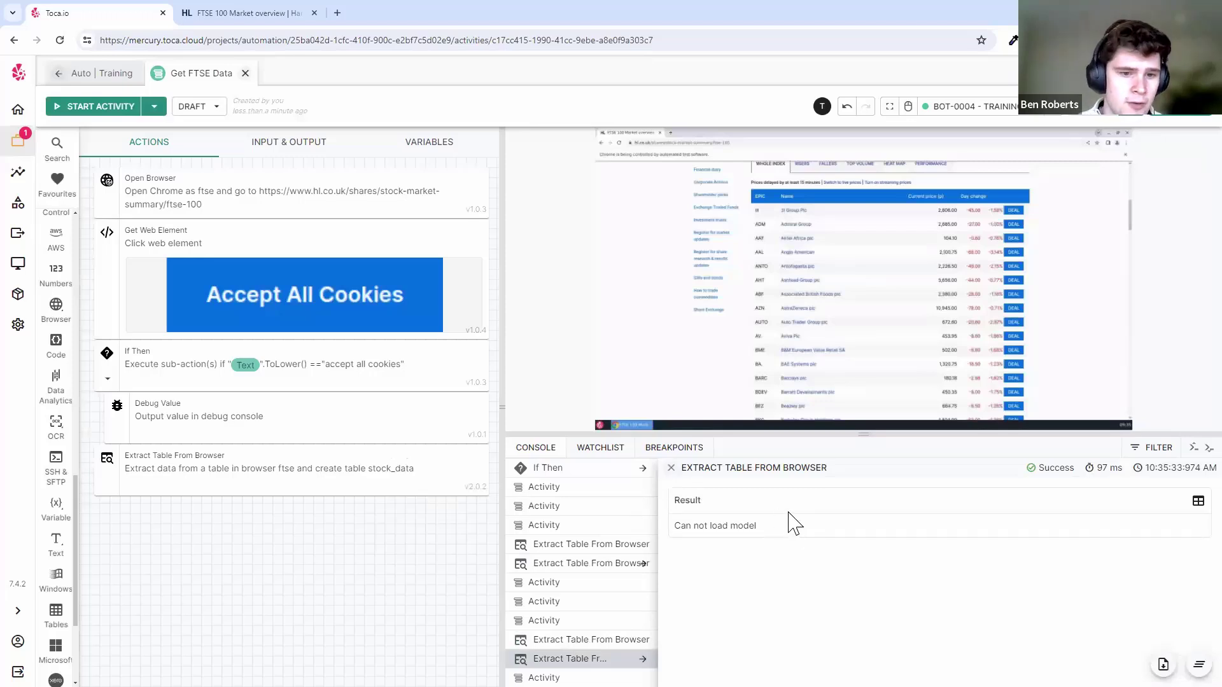
left_click_drag(757, 522, 693, 526)
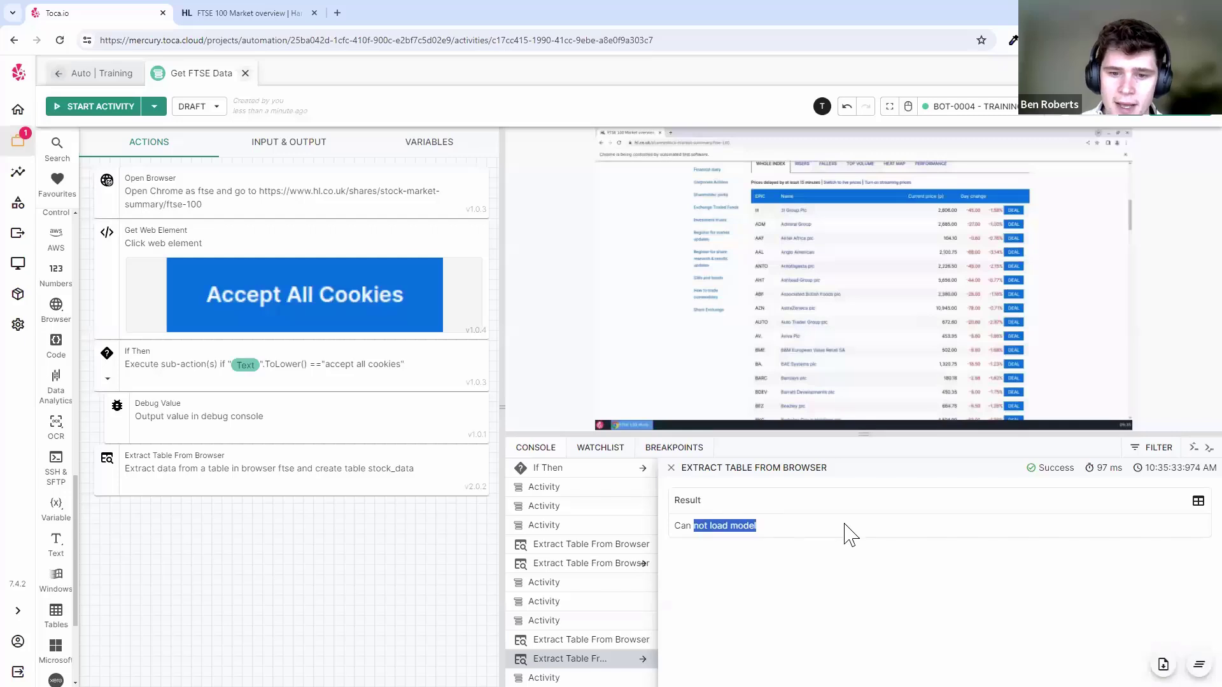
left_click(866, 524)
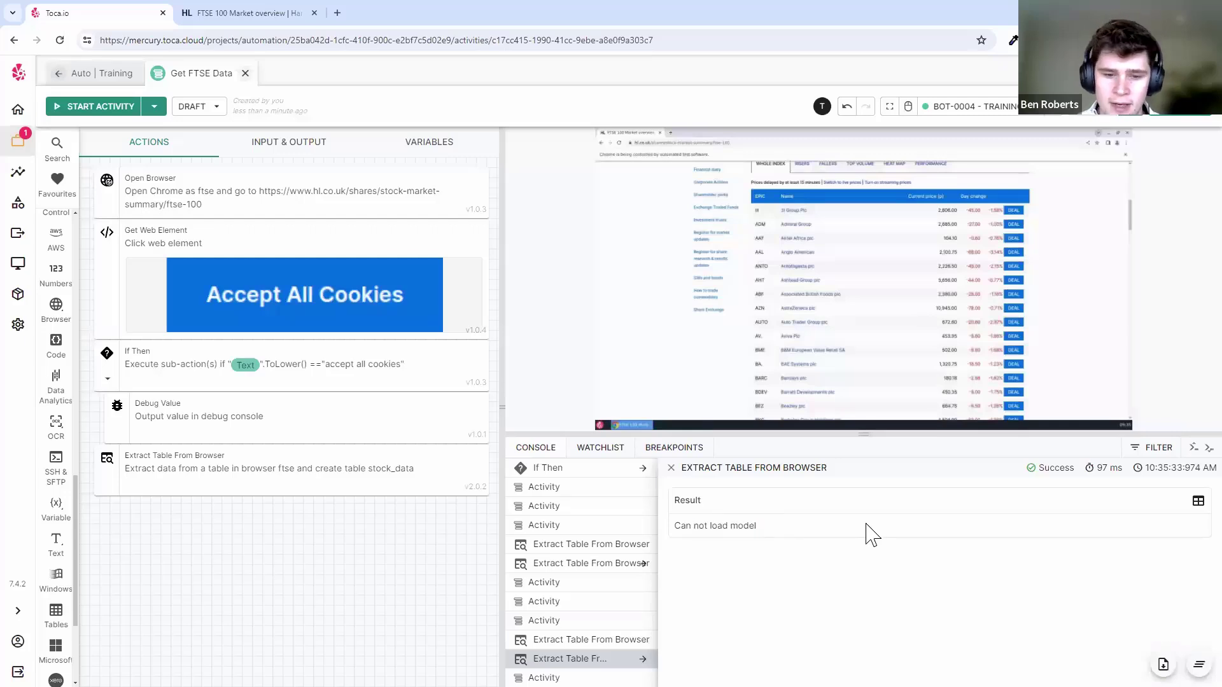
- Turn off Redact data, save the Extract Table step, and close the result details
left_click(409, 458)
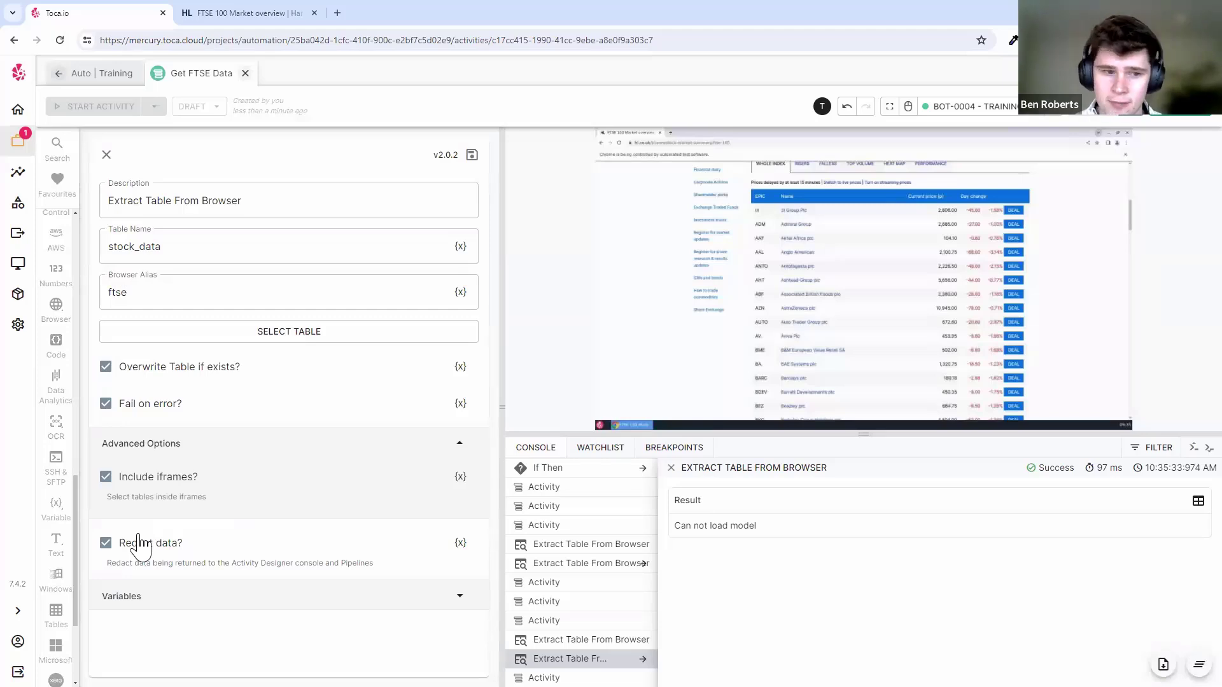
left_click(106, 543)
left_click(472, 155)
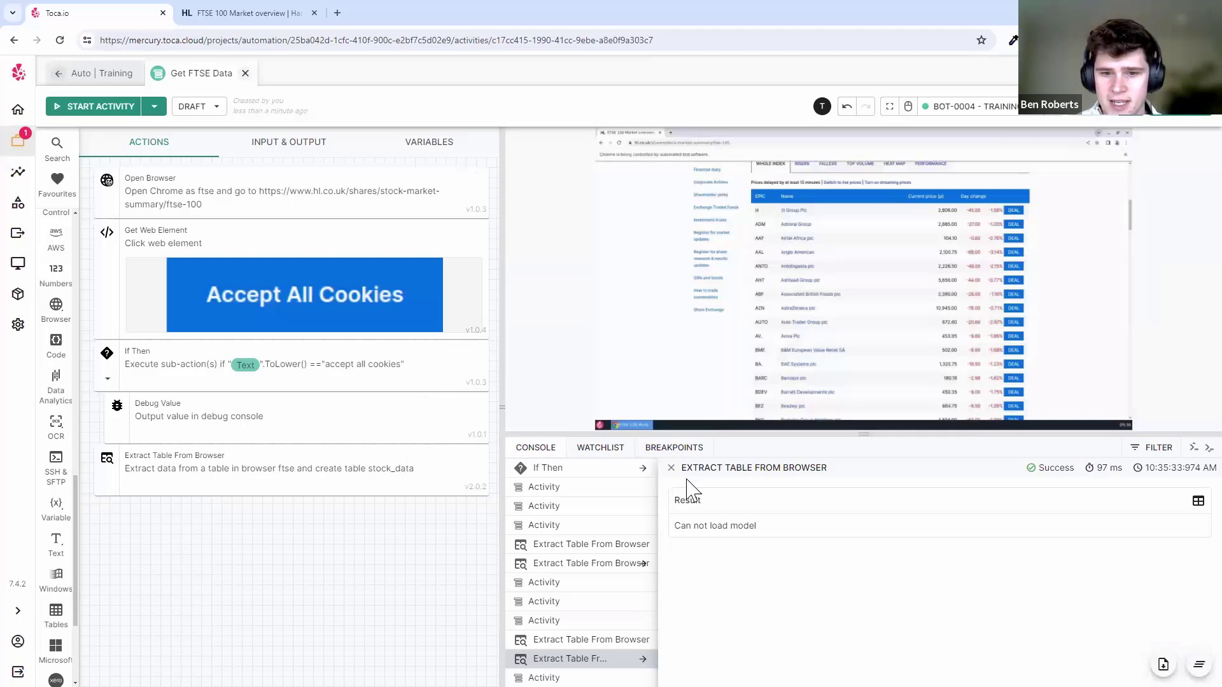
left_click(671, 467)
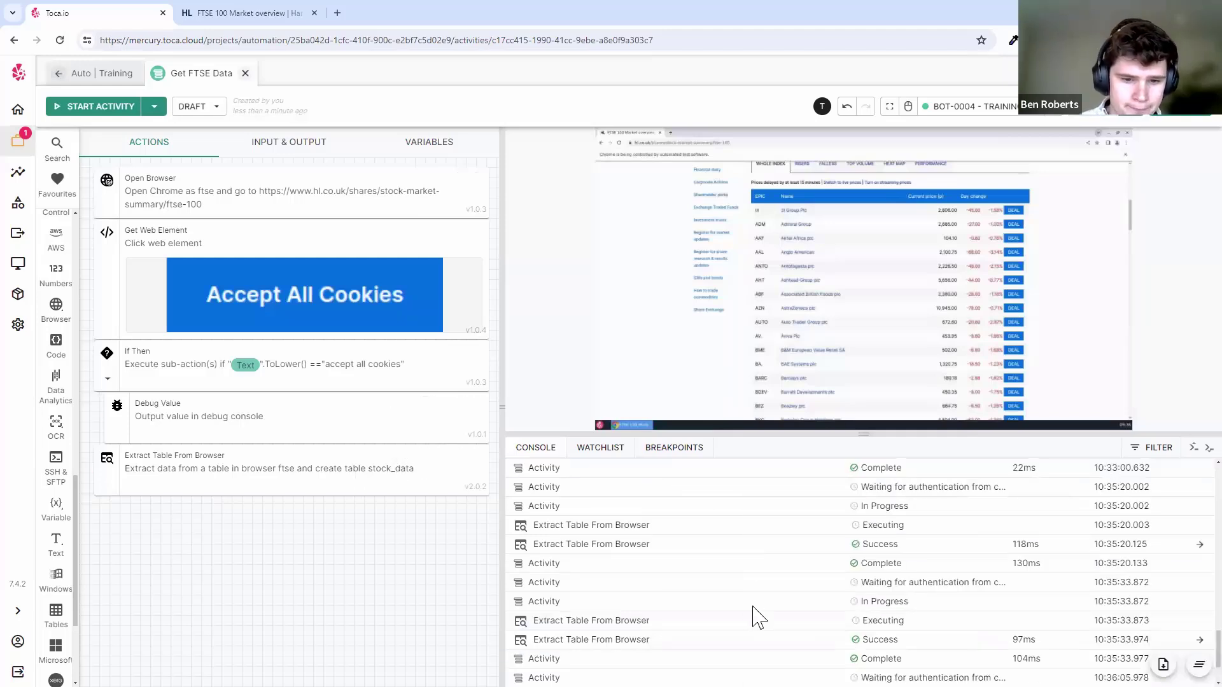
- Open the latest extraction result and scroll through the FTSE table's EPIC, price and day change
left_click(716, 657)
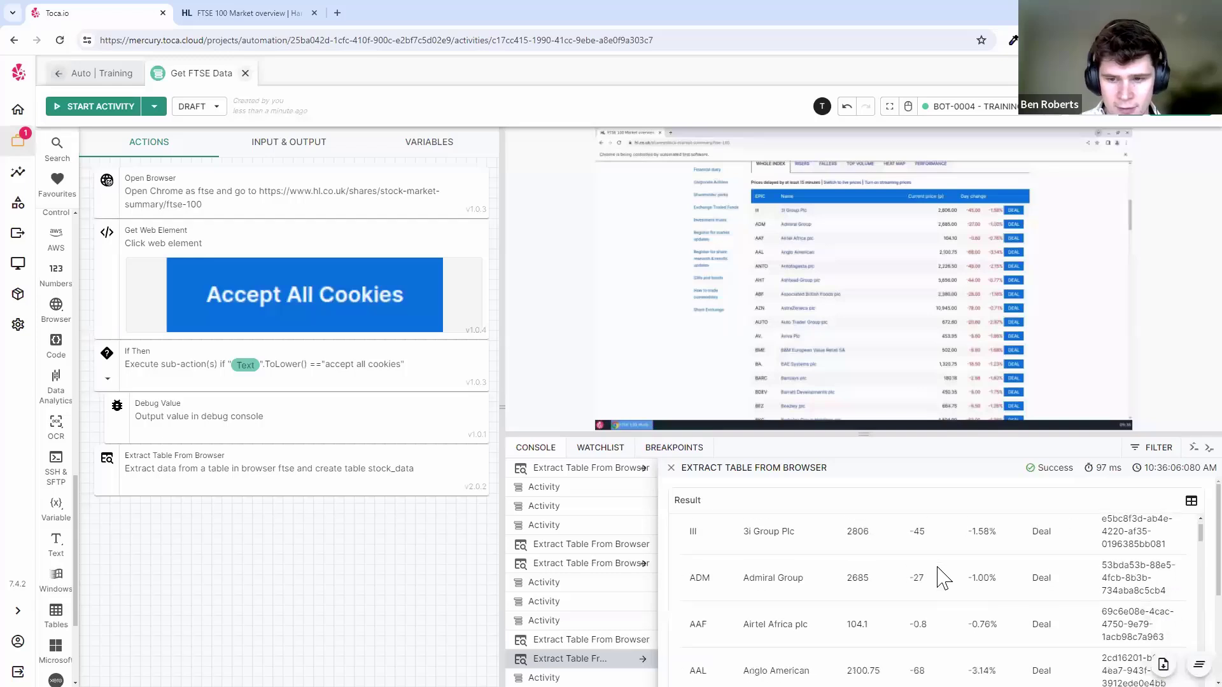
scroll(943, 577, "up", 2)
left_click_drag(891, 435, 893, 369)
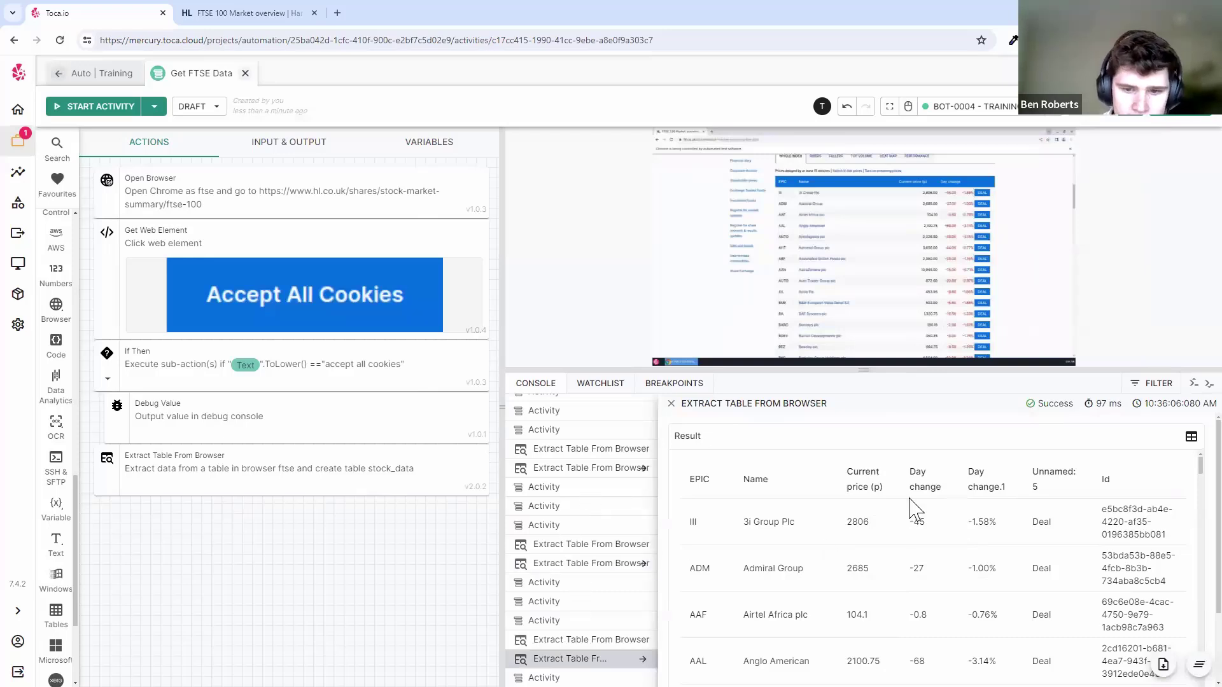
scroll(941, 518, "down", 1)
scroll(951, 518, "down", 2)
scroll(955, 518, "up", 3)
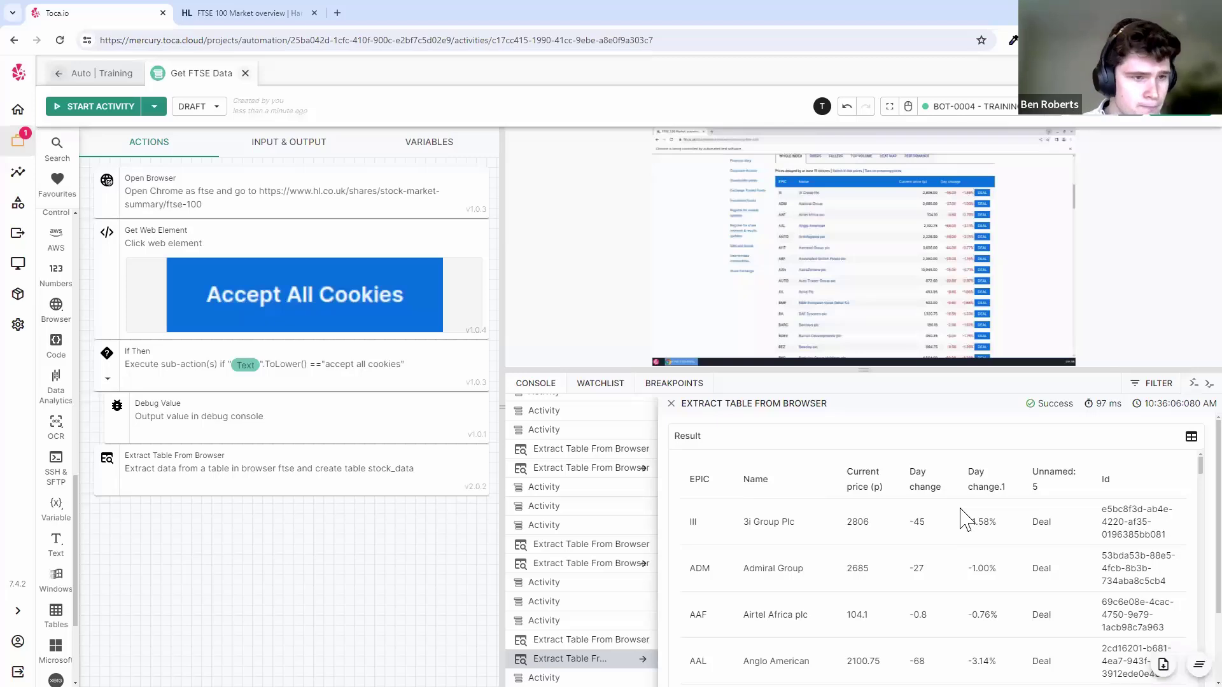
scroll(51, 506, "down", 3)
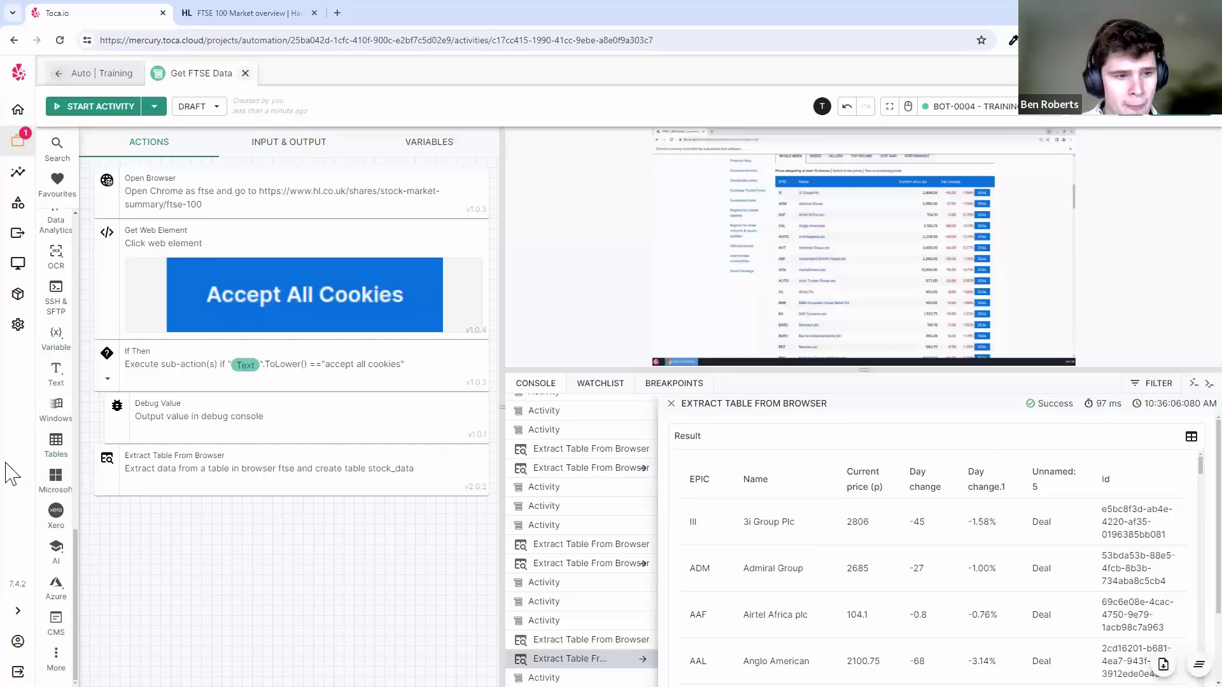
- Browse the table action categories in the toolbox
left_click(56, 449)
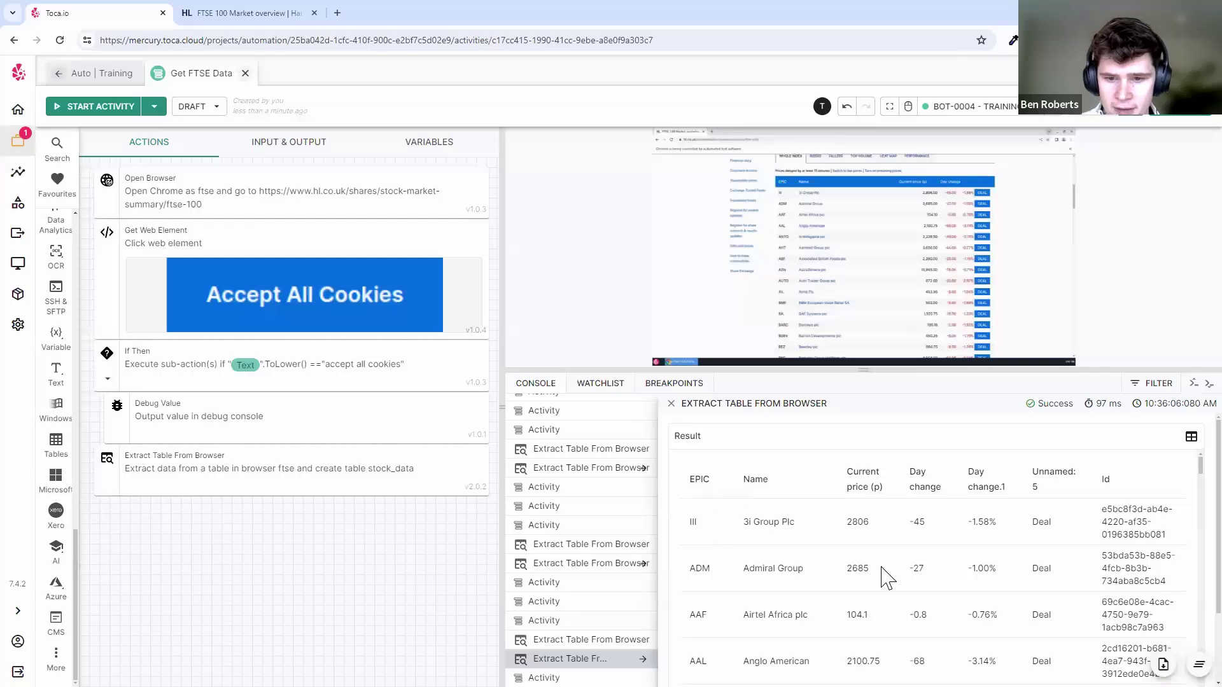
scroll(951, 544, "down", 20)
scroll(951, 544, "up", 19)
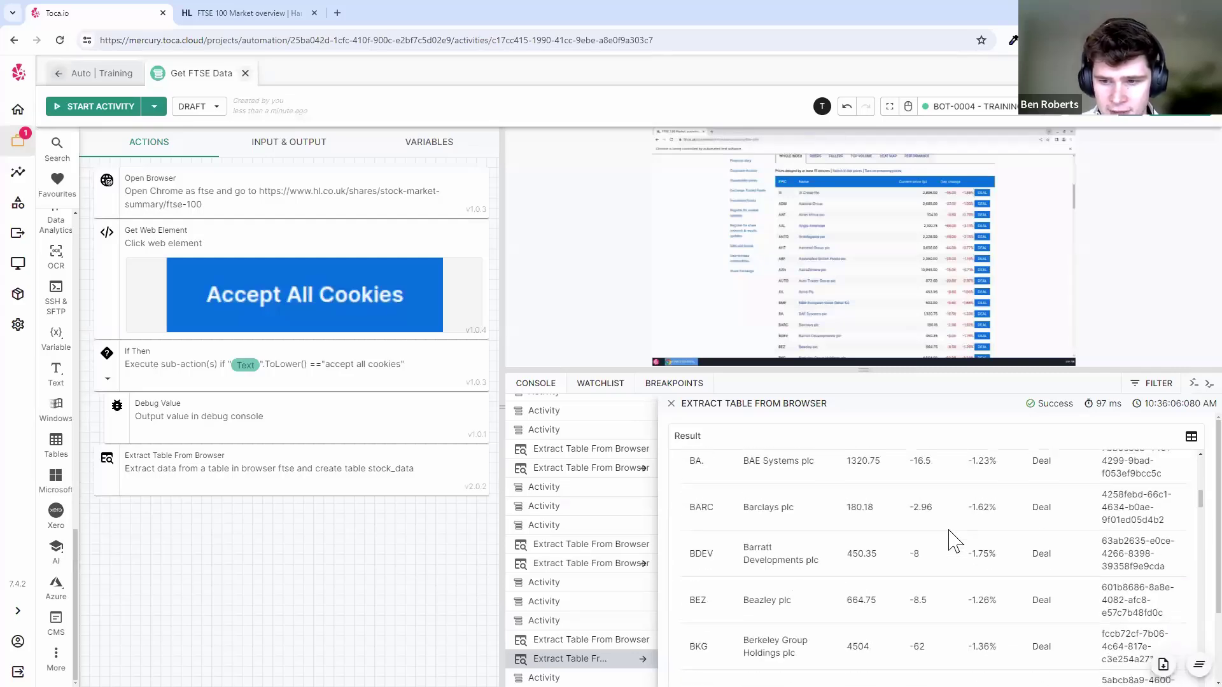
scroll(952, 531, "up", 1)
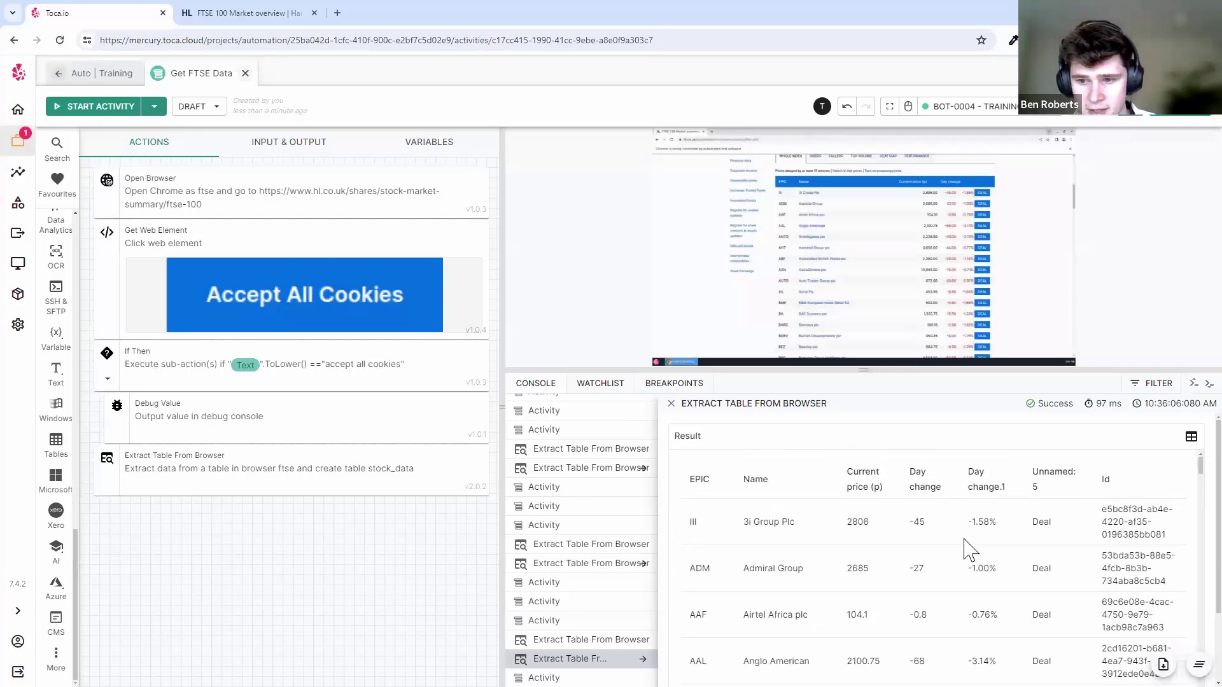
left_click(65, 450)
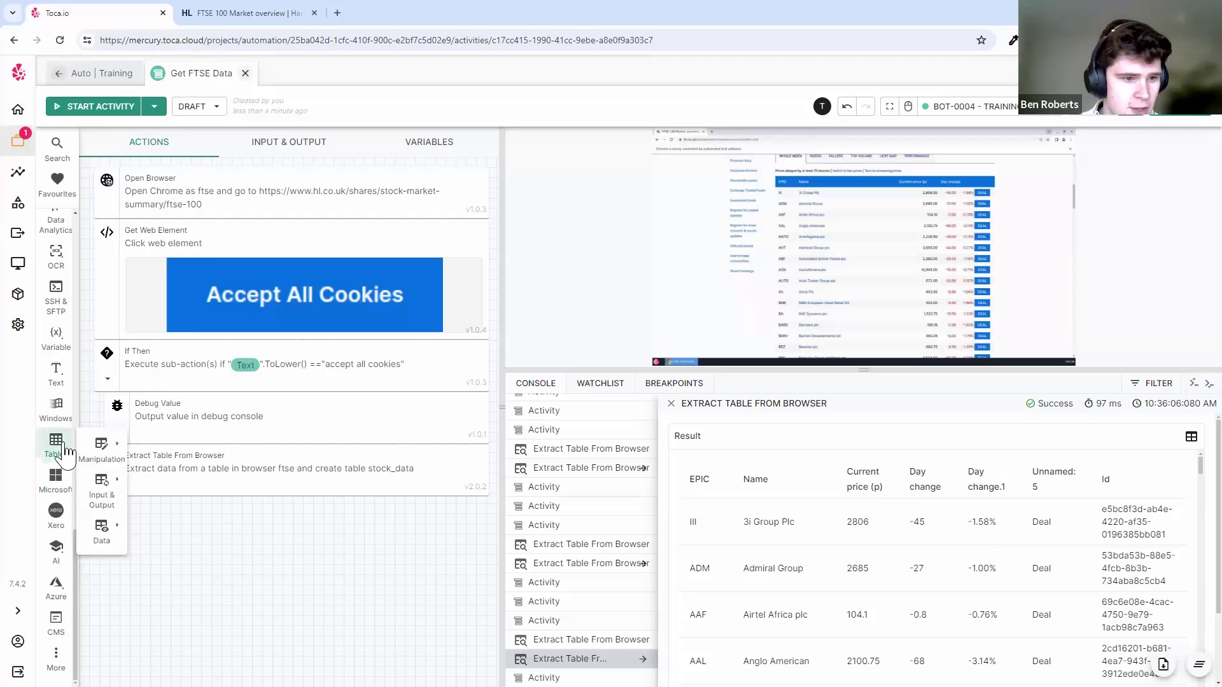
left_click(109, 533)
left_click(102, 636)
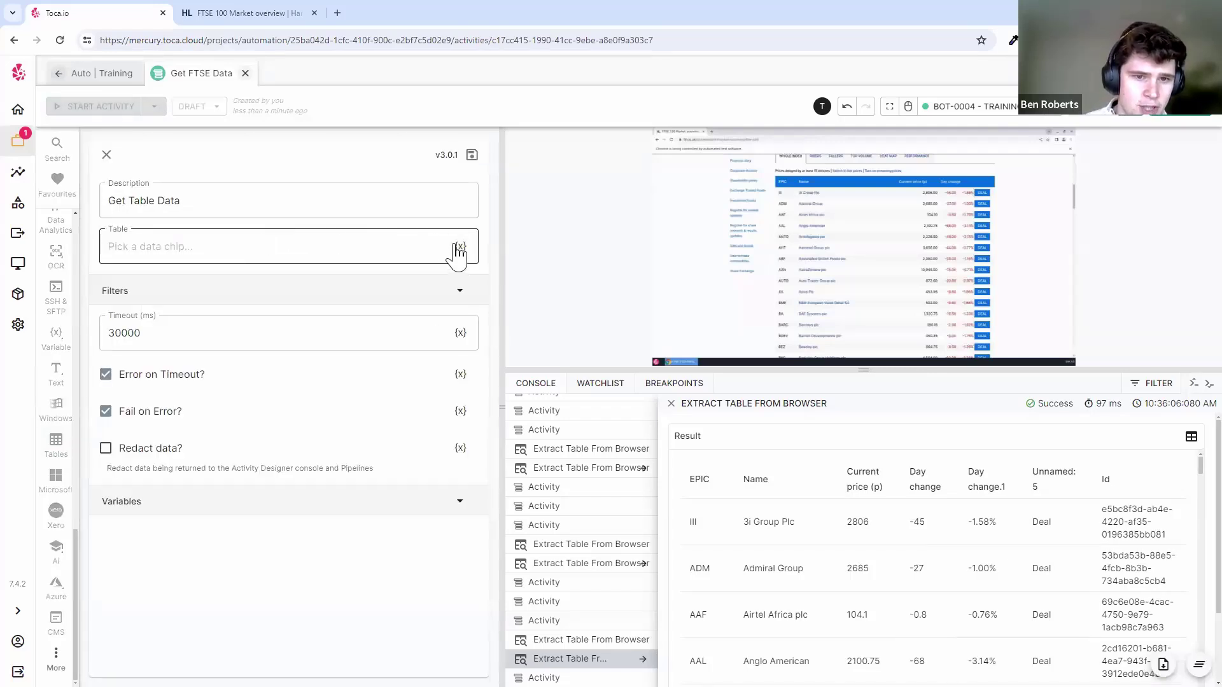
scroll(458, 255, "up", 5)
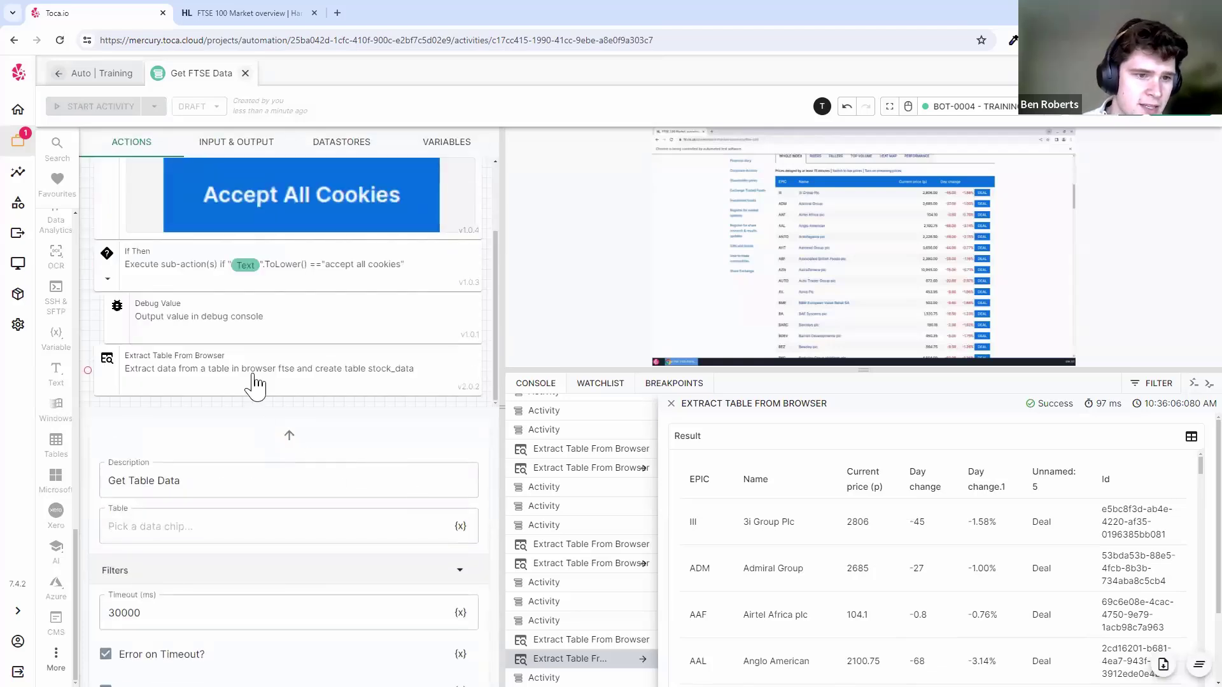
mouse_move(236, 362)
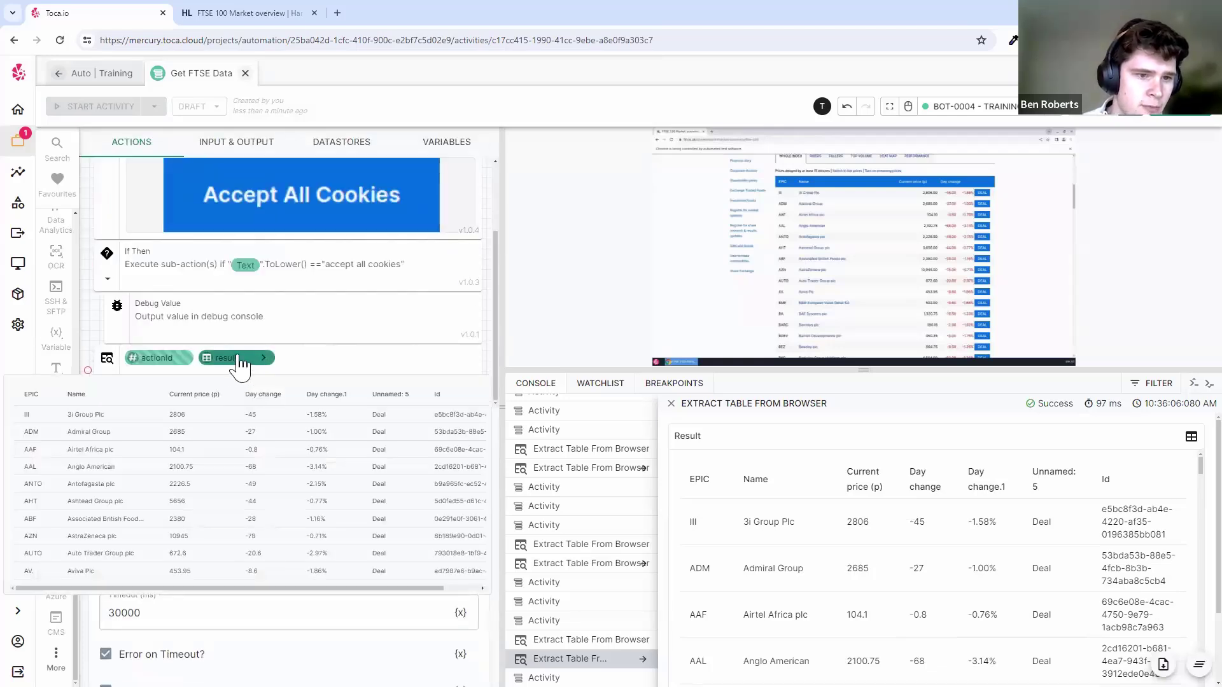
scroll(239, 366, "down", 5)
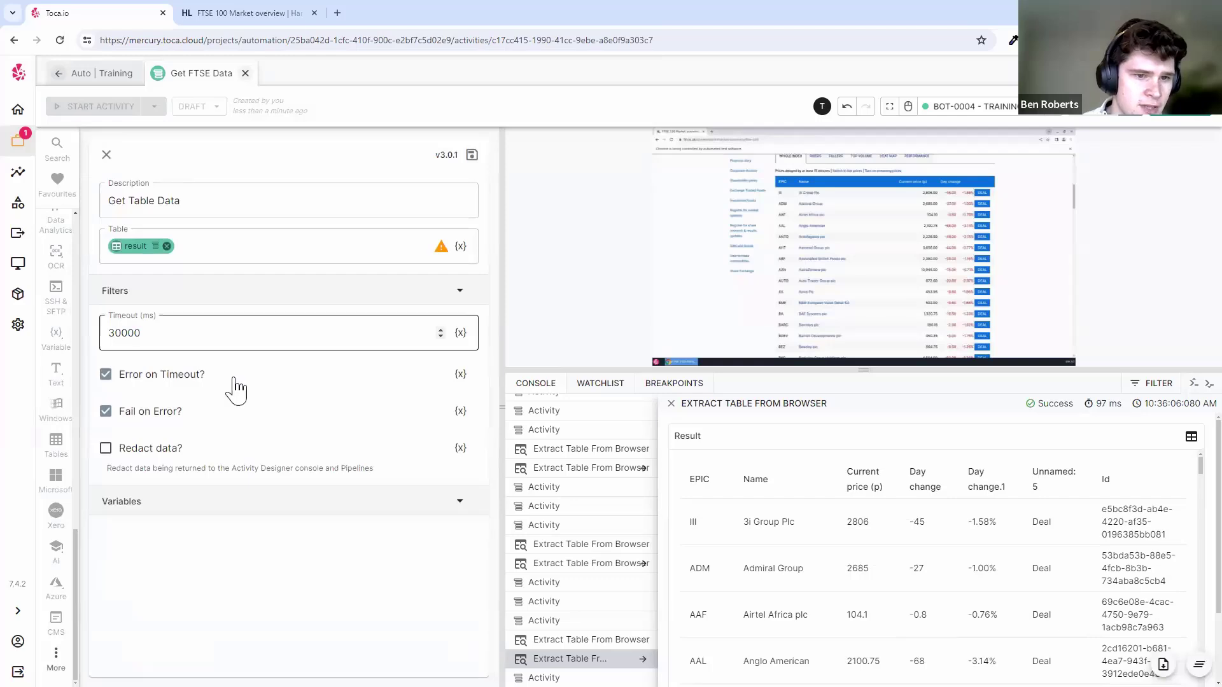
left_click(423, 298)
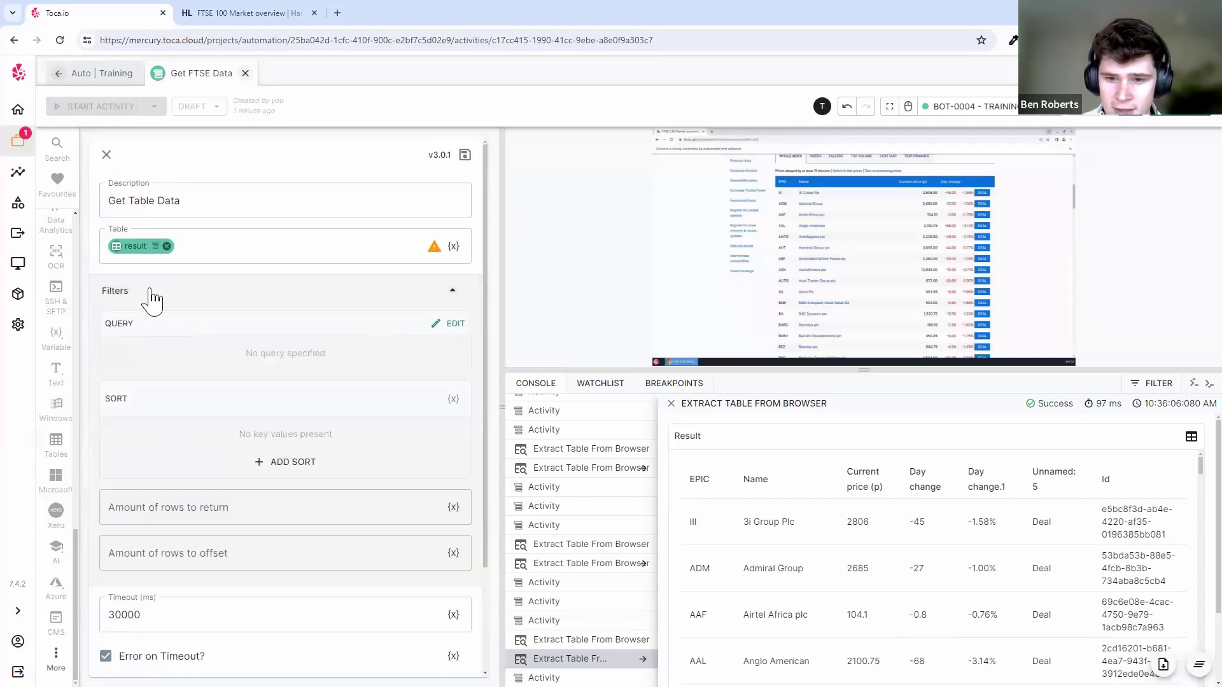
scroll(966, 551, "down", 7)
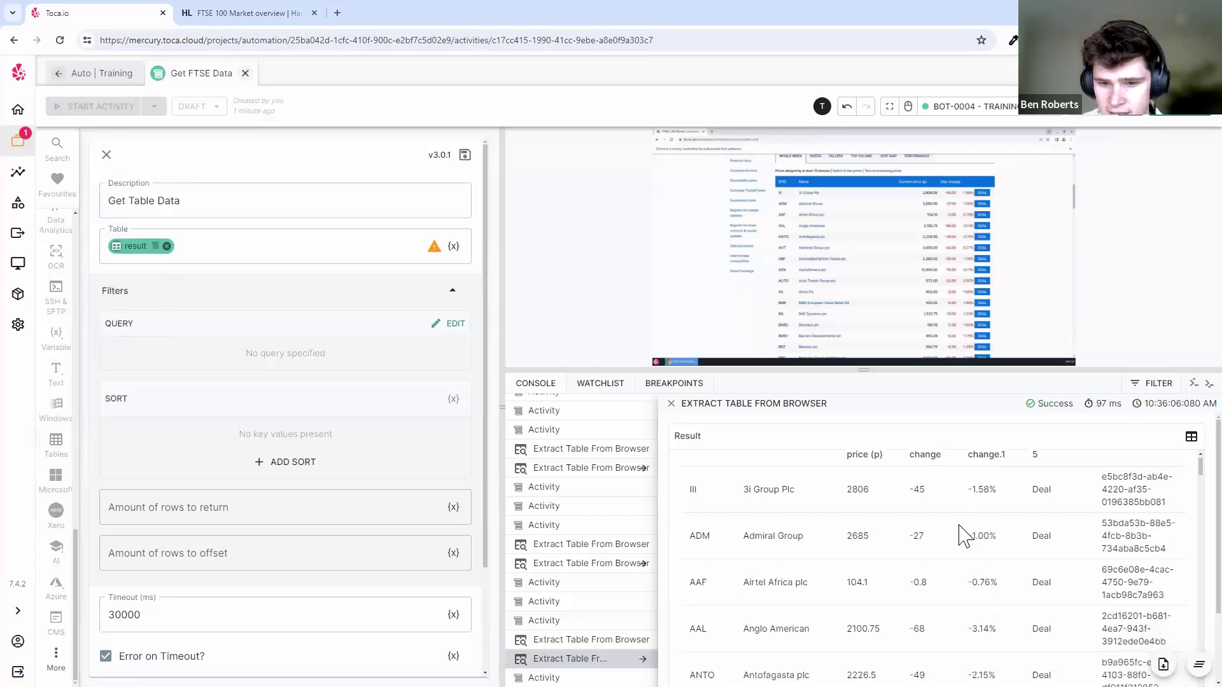
scroll(965, 536, "down", 5)
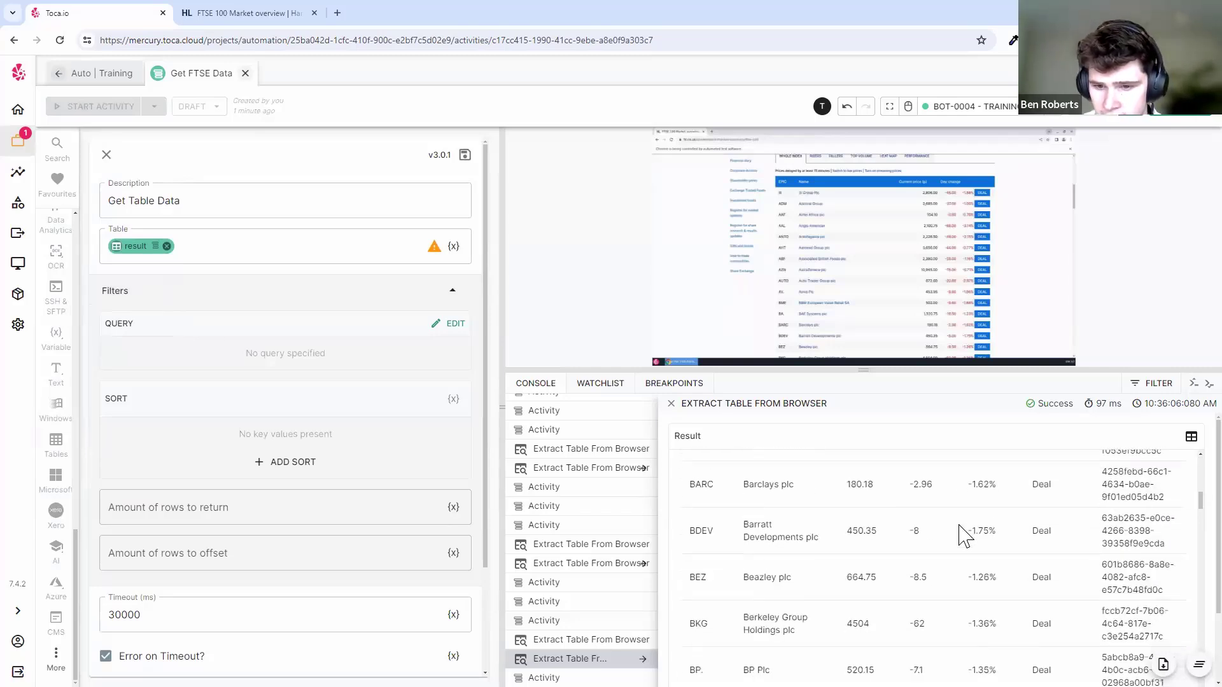
scroll(961, 518, "down", 5)
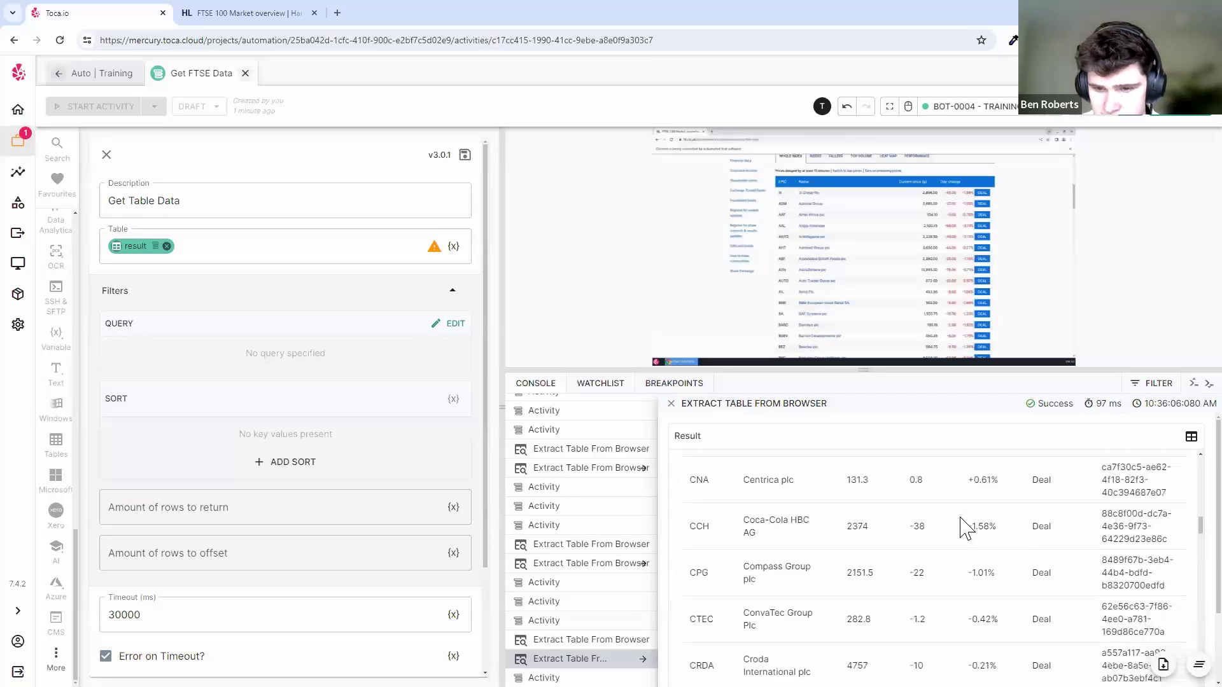
left_click(932, 523)
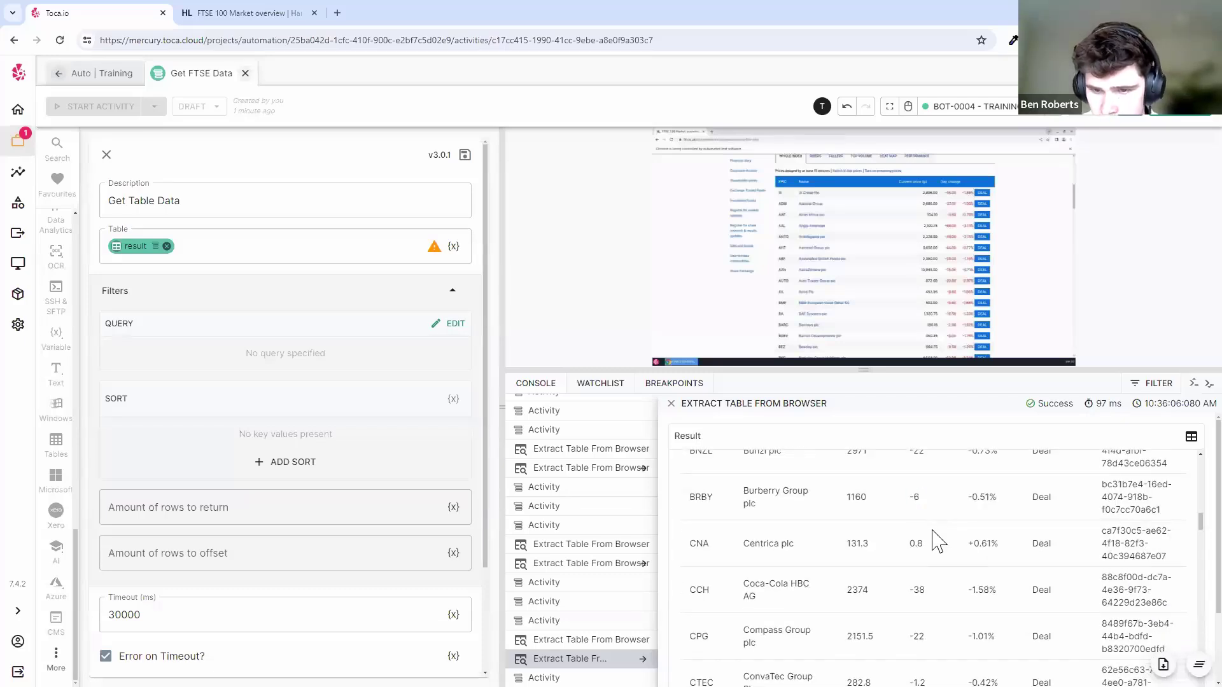
scroll(937, 528, "up", 15)
left_click_drag(910, 471, 942, 490)
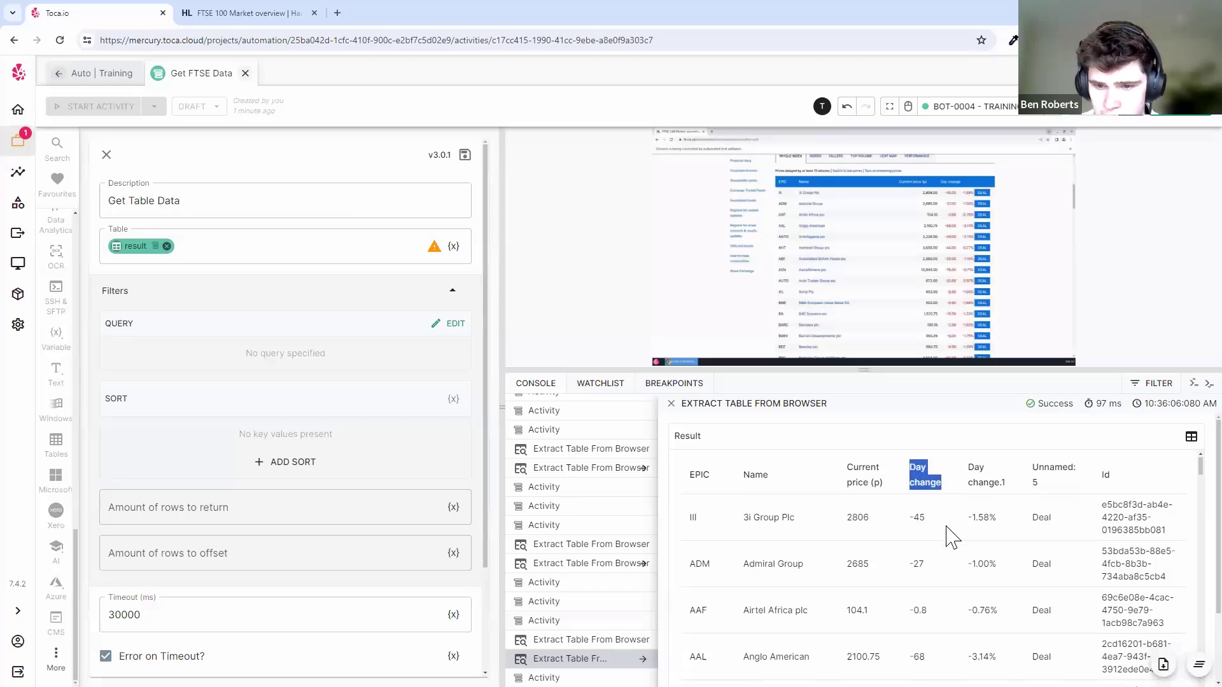
scroll(946, 535, "down", 1)
scroll(948, 536, "up", 1)
scroll(948, 537, "down", 7)
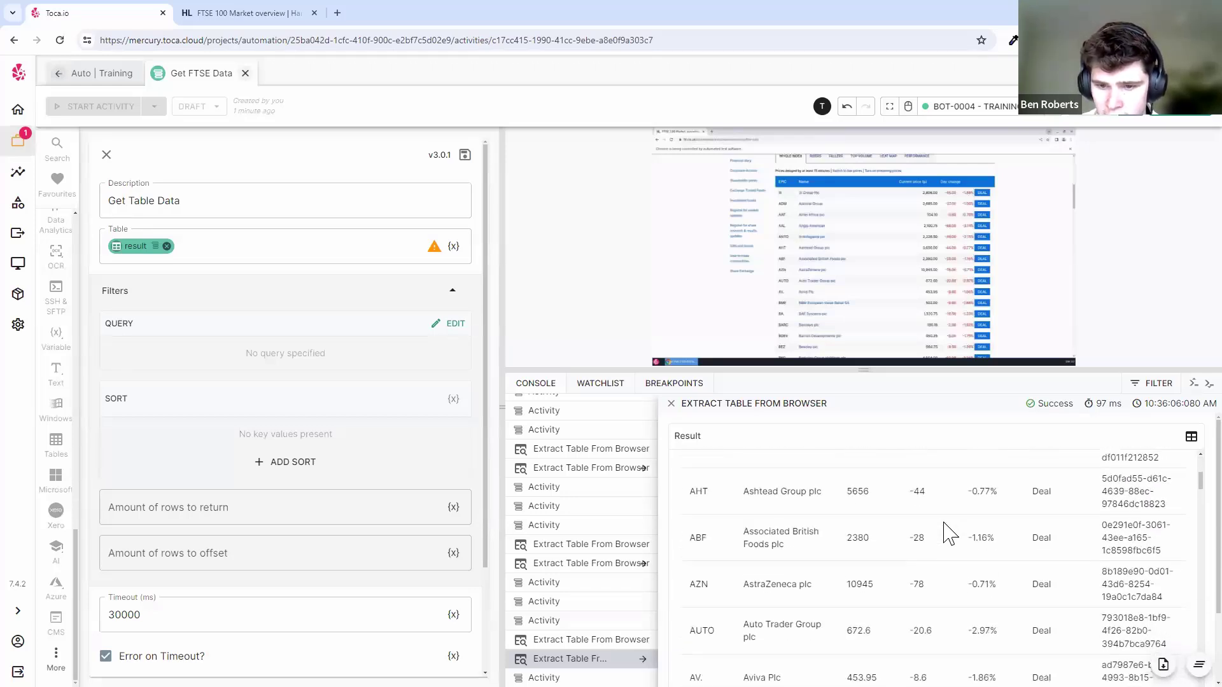
scroll(948, 531, "down", 2)
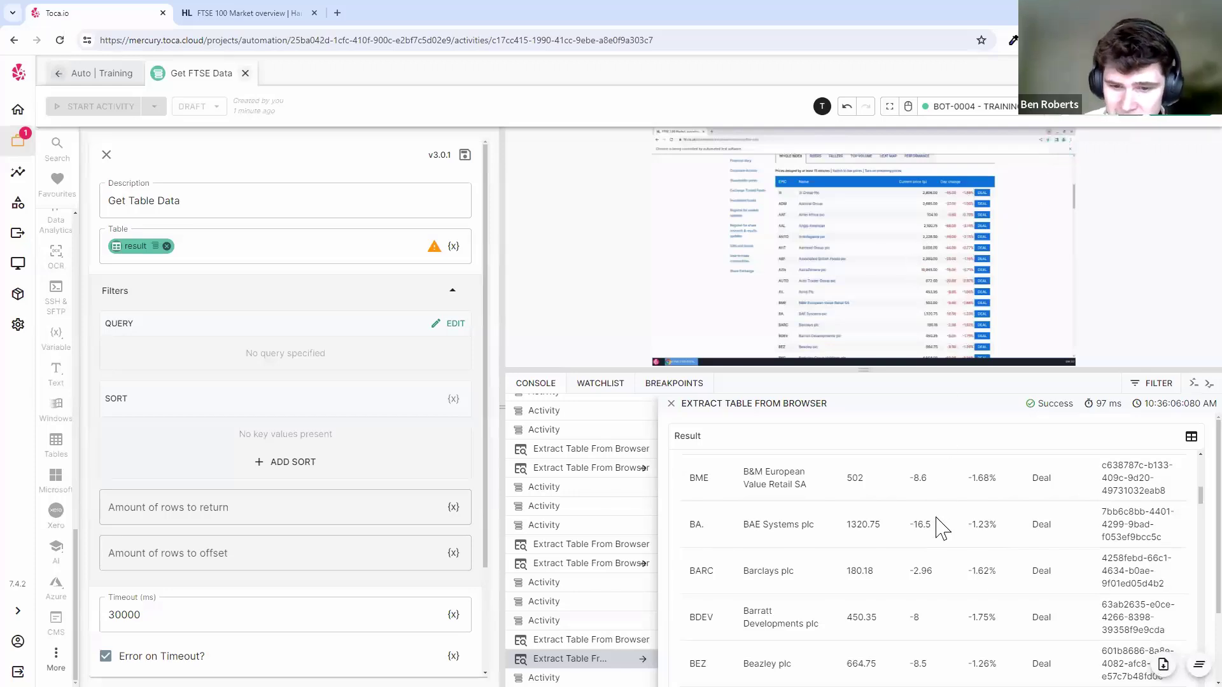
scroll(970, 530, "down", 5)
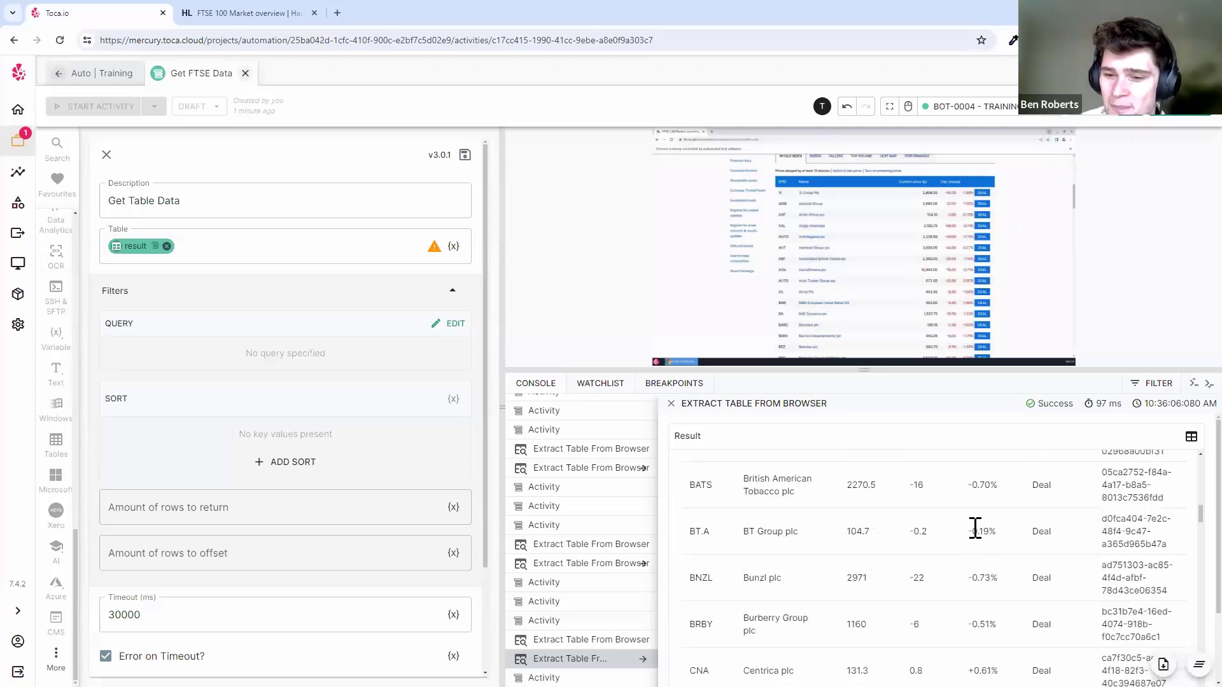
scroll(994, 538, "up", 13)
left_click(985, 507)
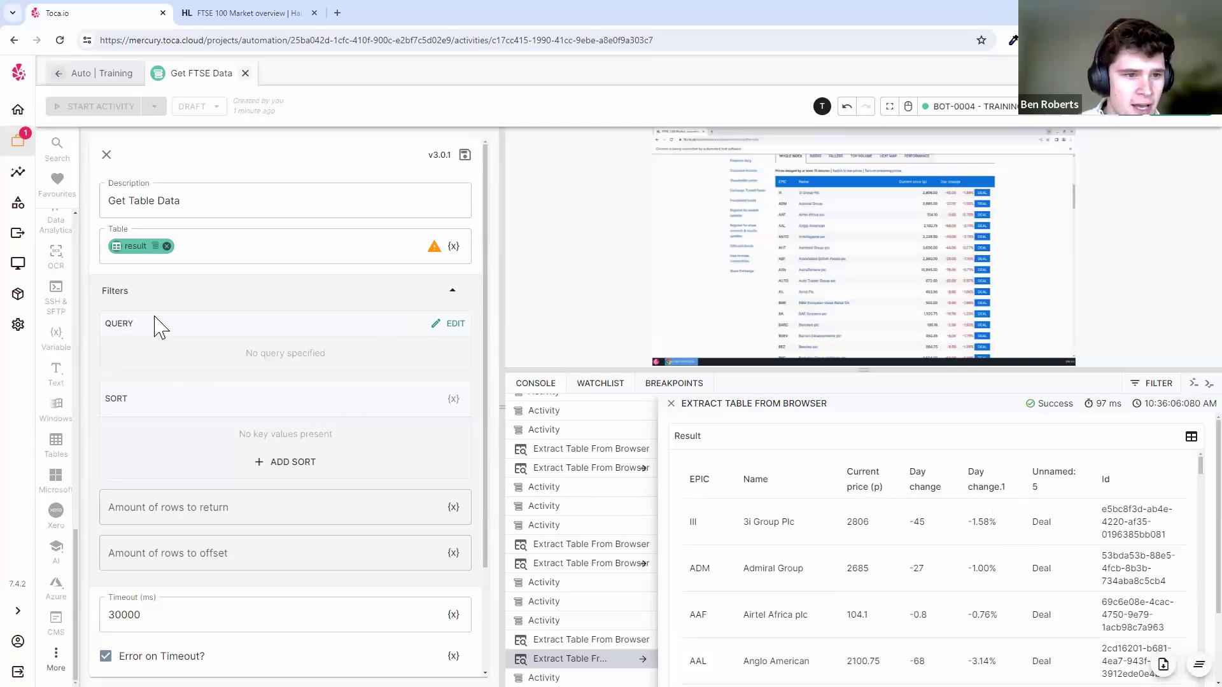
- Set the Get Table Data query to Day change > 0 and apply it
left_click(437, 324)
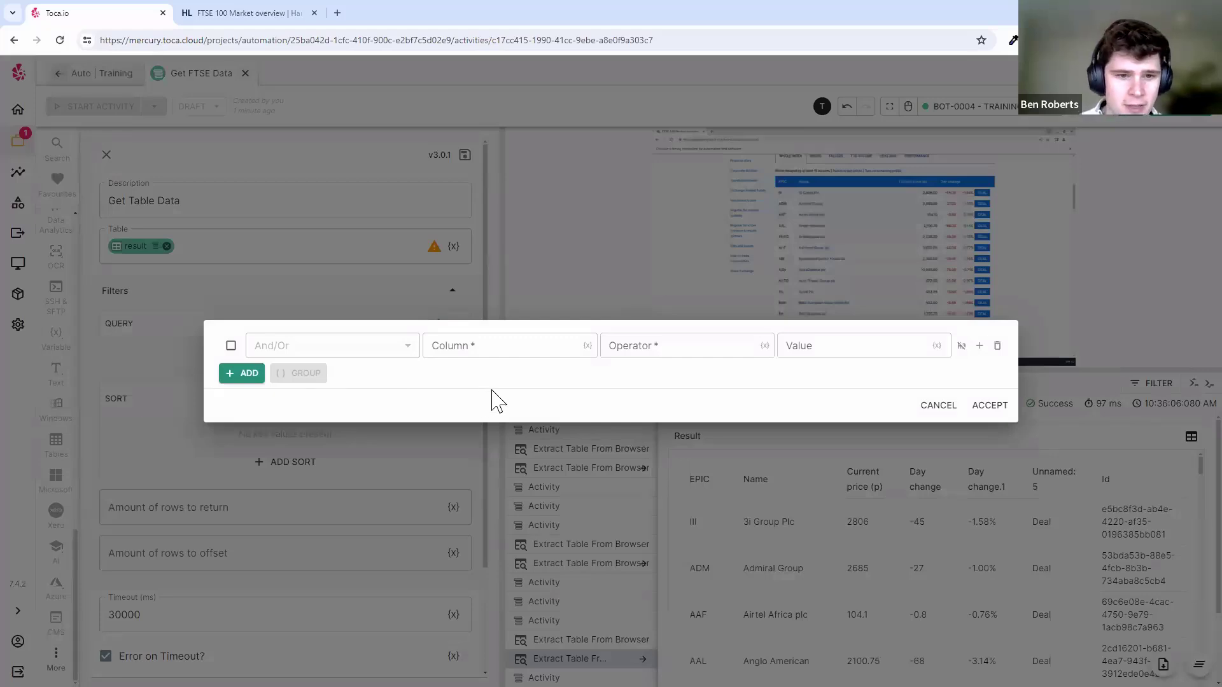
left_click(510, 350)
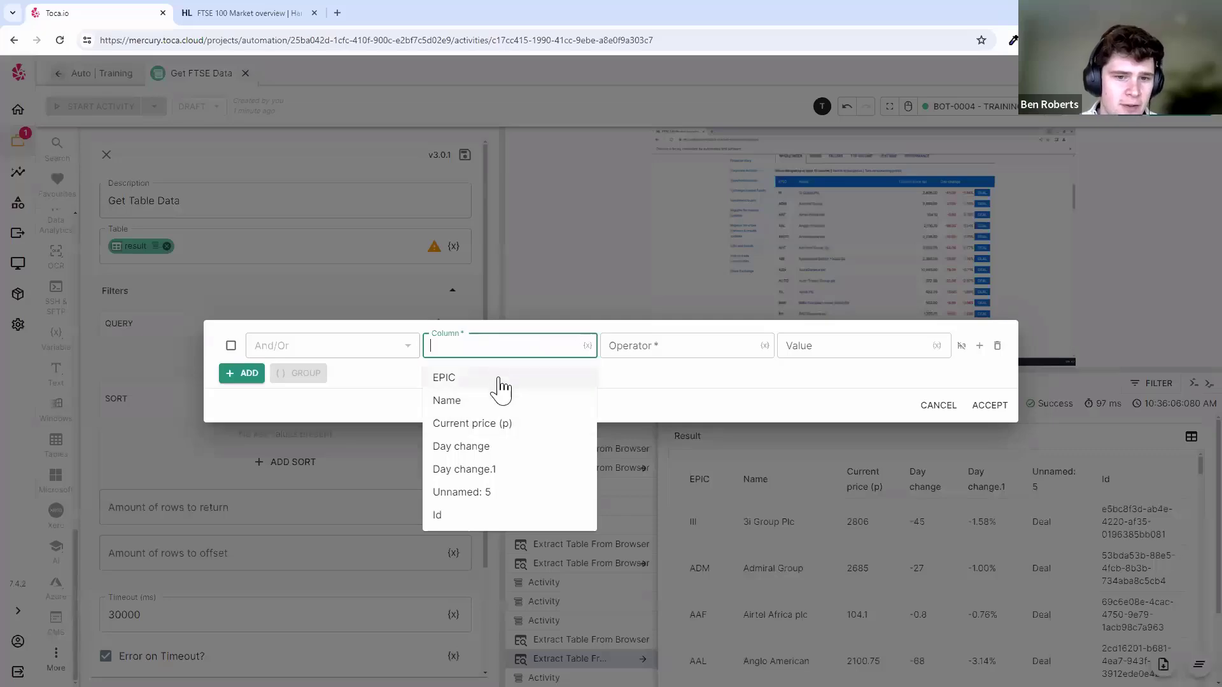
left_click(478, 453)
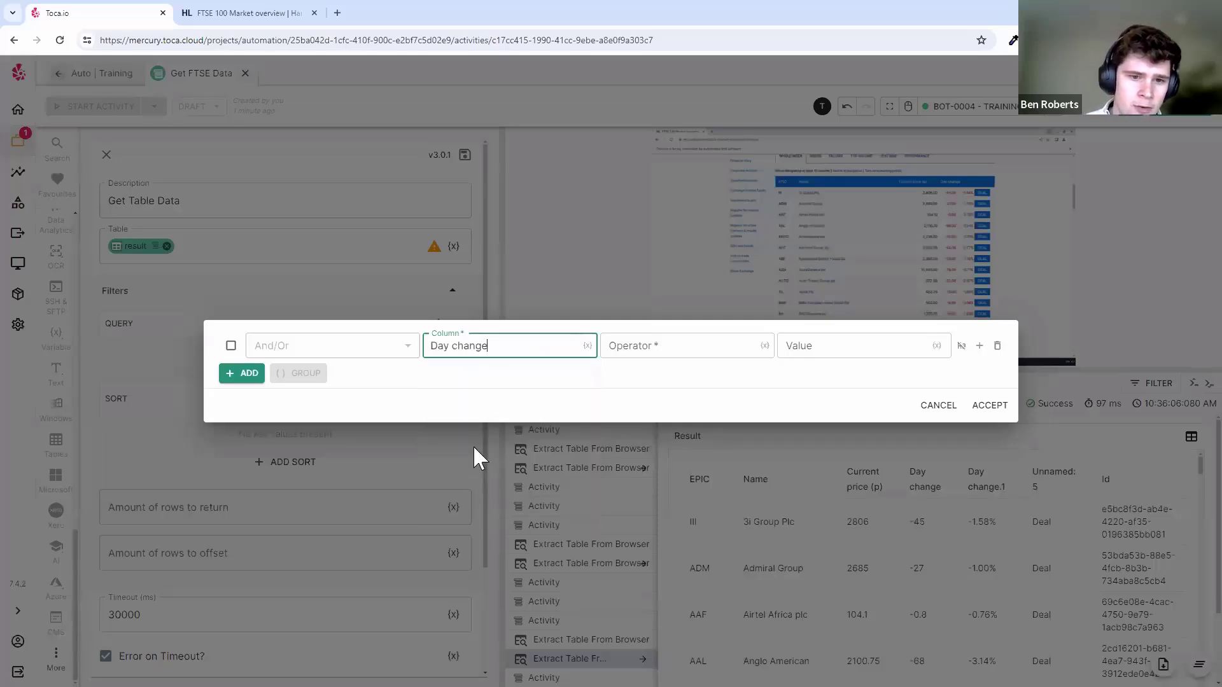
left_click(659, 342)
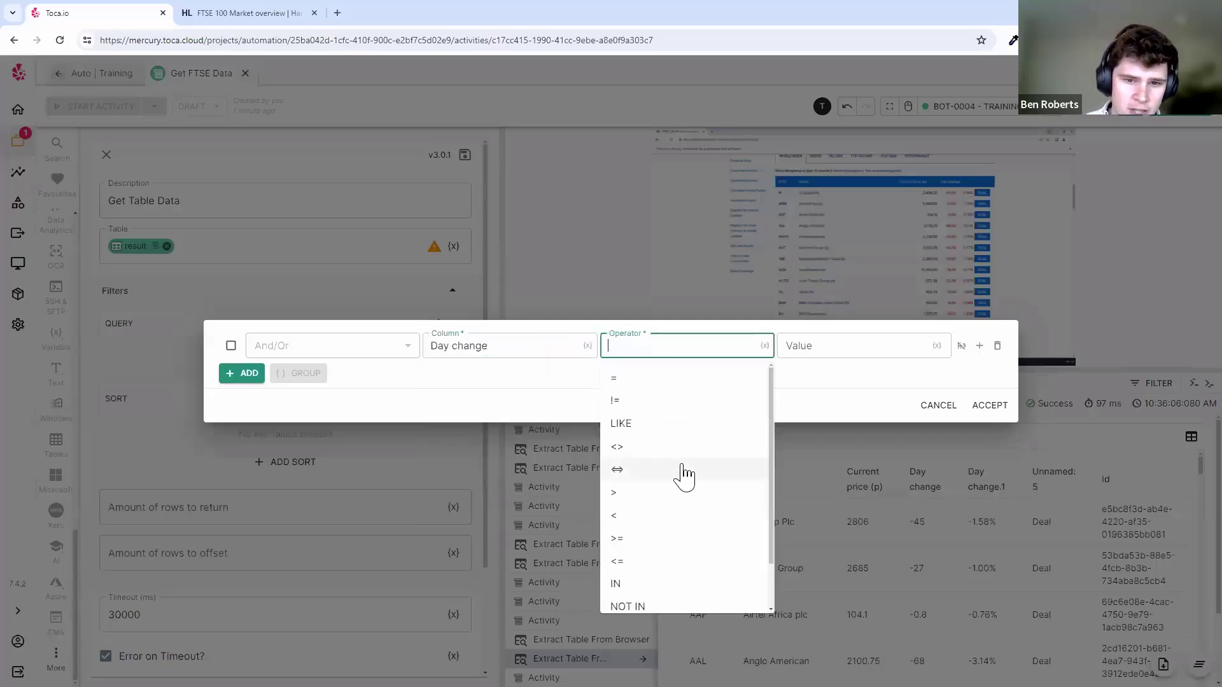
left_click(644, 495)
left_click(827, 349)
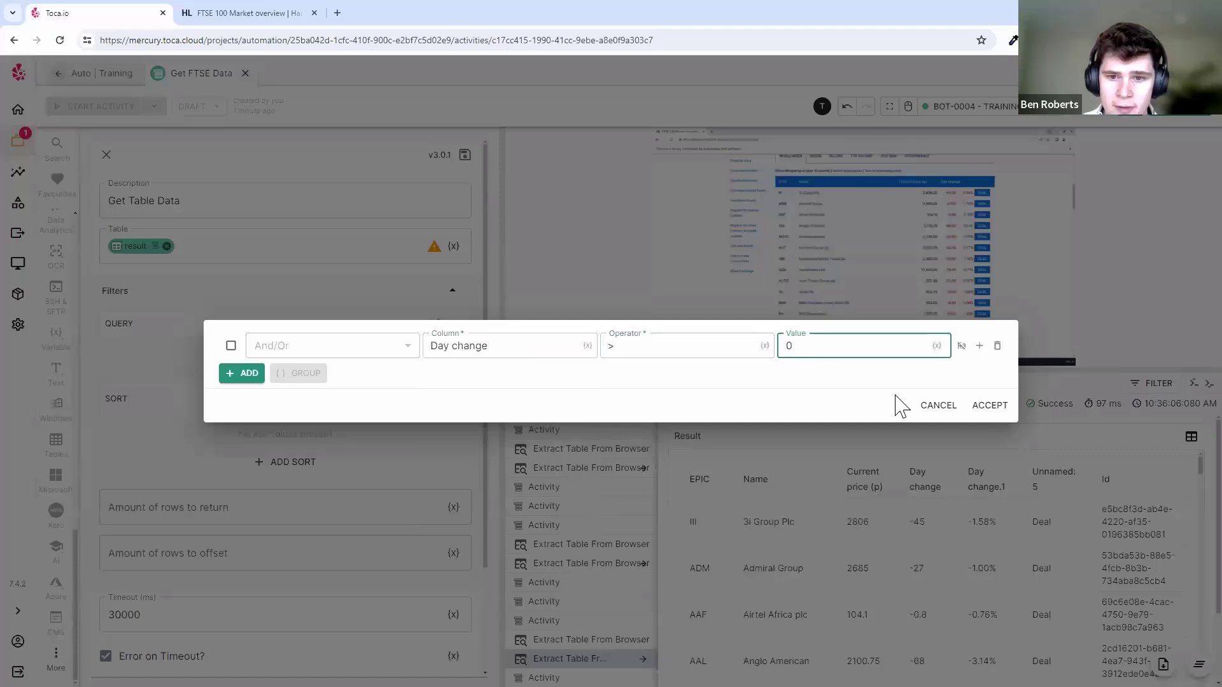
left_click(834, 414)
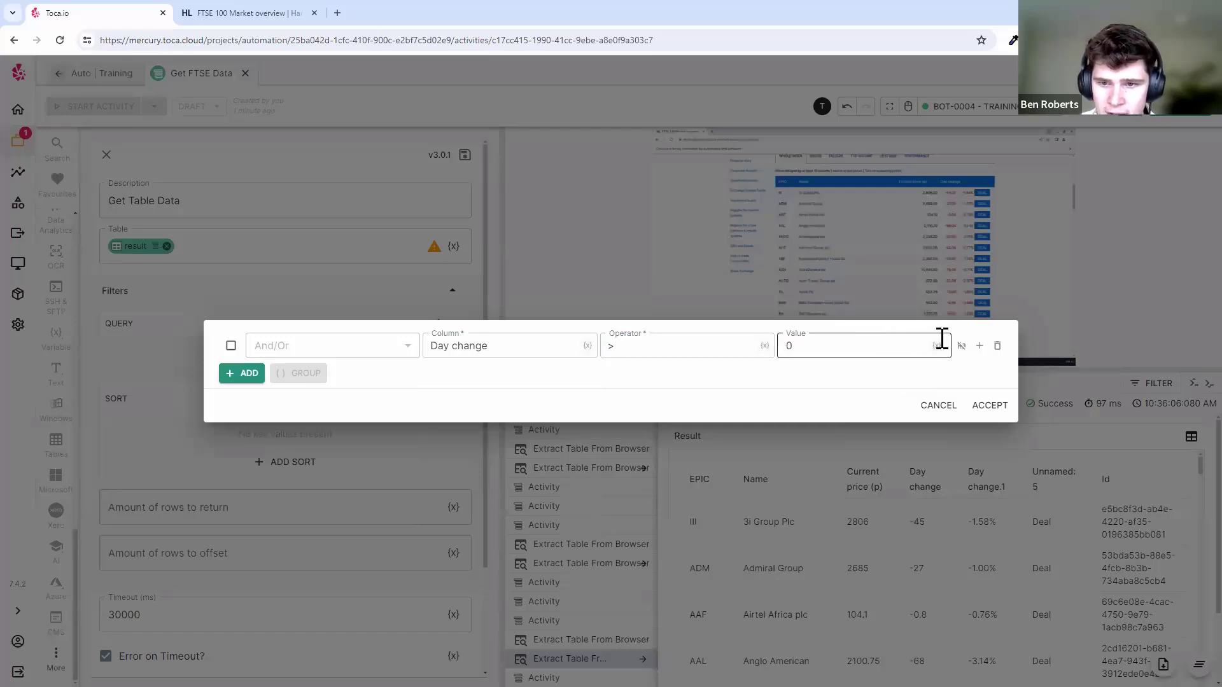
left_click(997, 404)
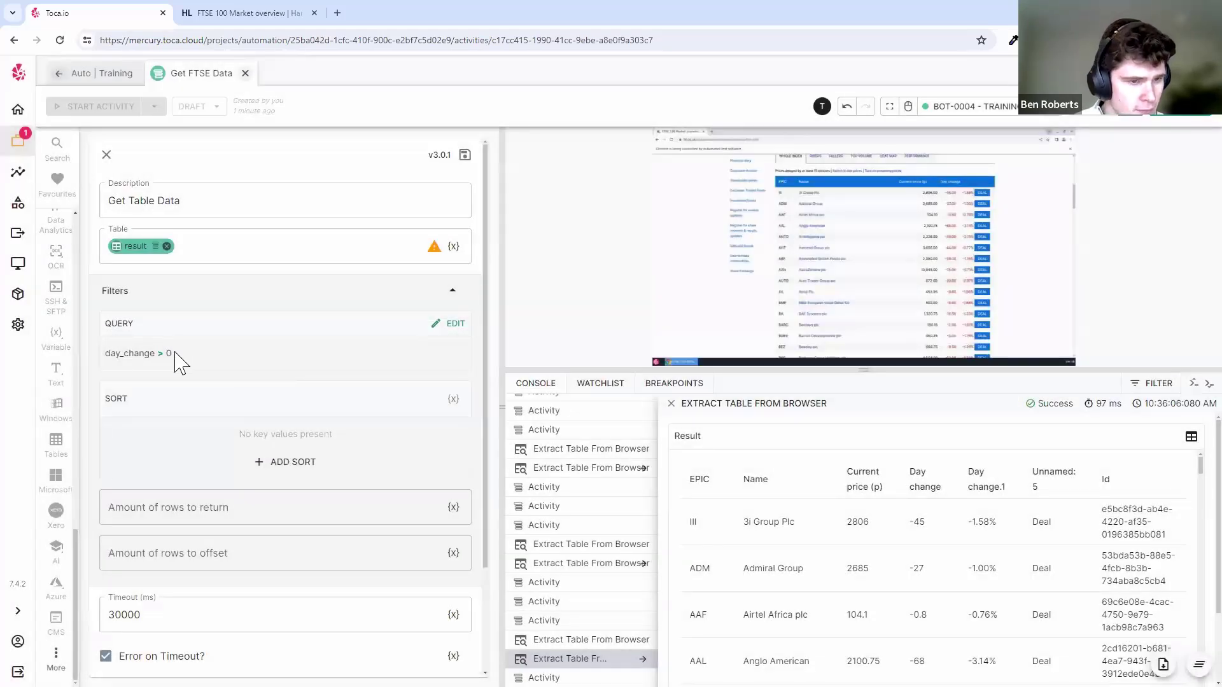
left_click_drag(180, 363, 277, 361)
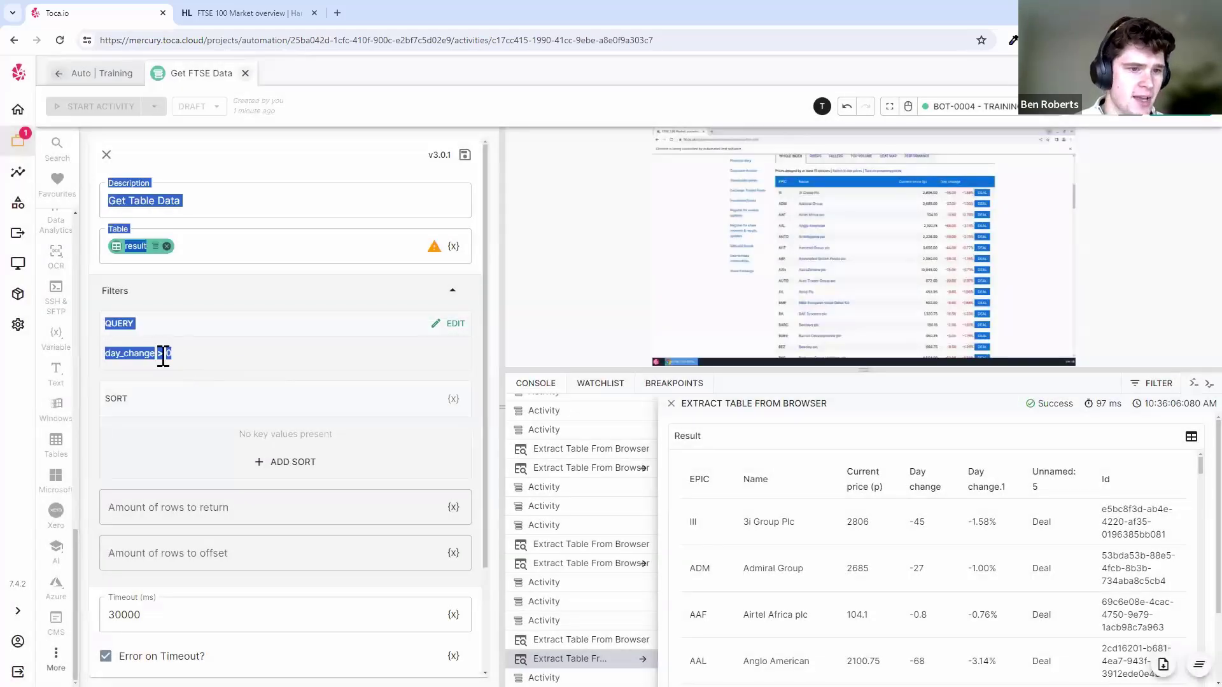
left_click(202, 363)
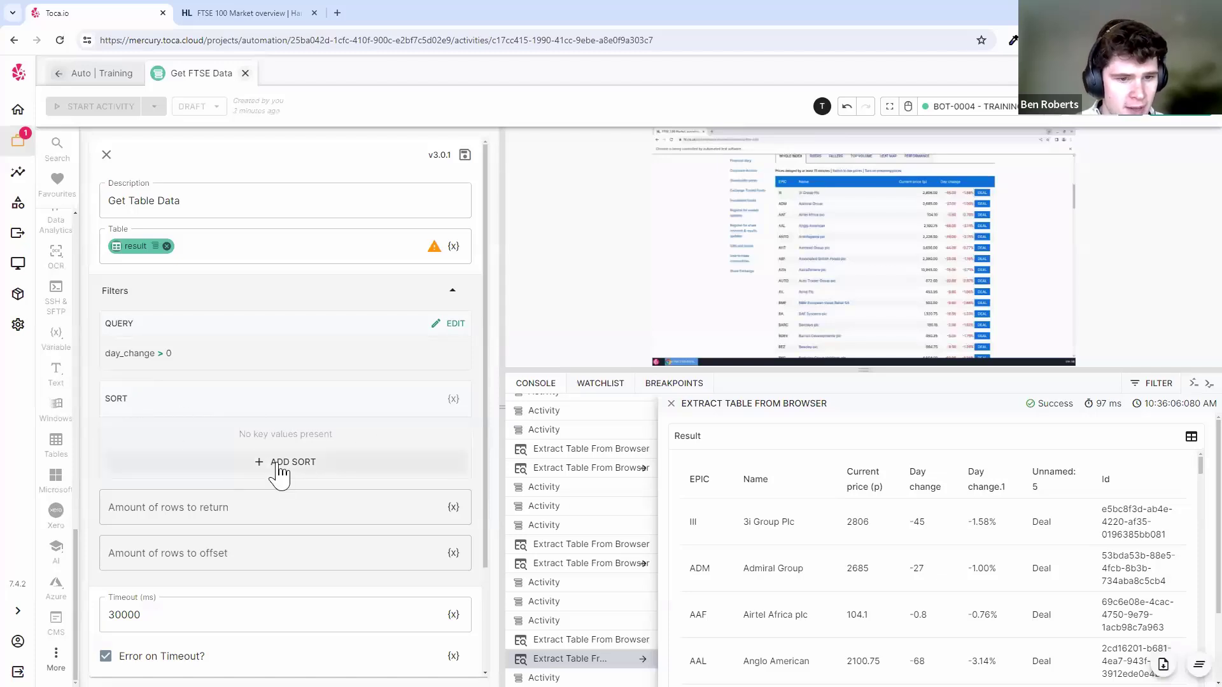
- Review the price and Day change columns and the row limit and offset, leaving offset empty
left_click_drag(844, 469, 948, 495)
left_click(949, 495)
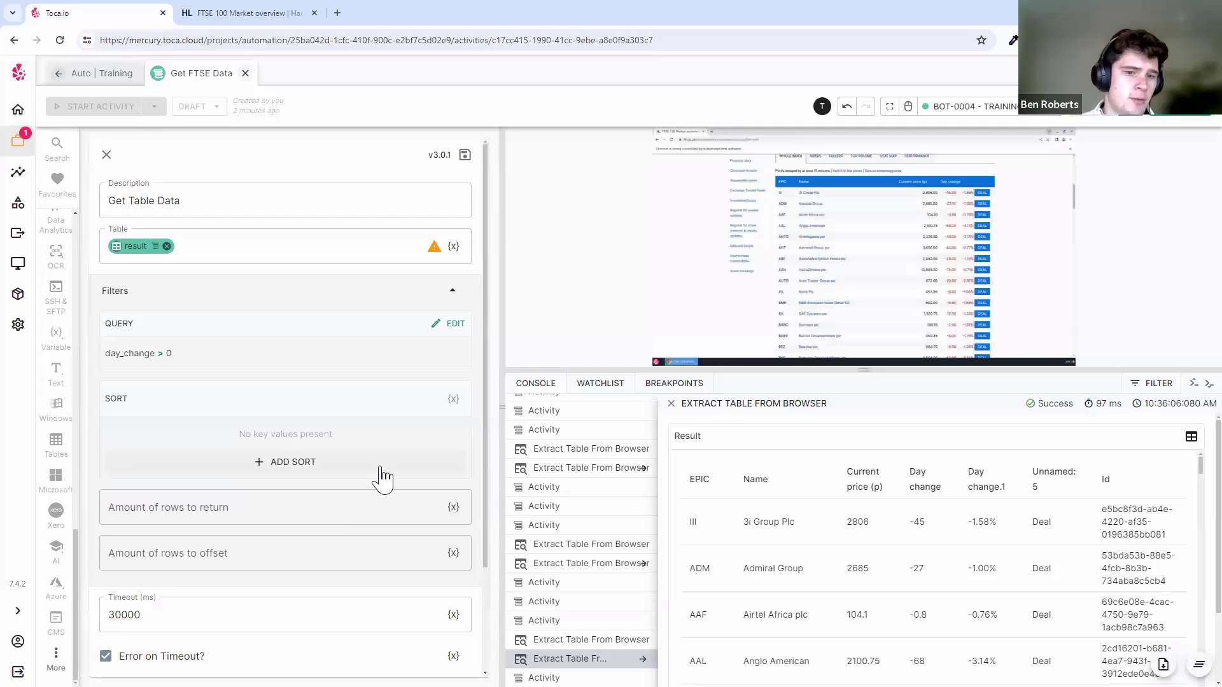
scroll(380, 461, "down", 1)
scroll(380, 461, "down", 1)
left_click(240, 450)
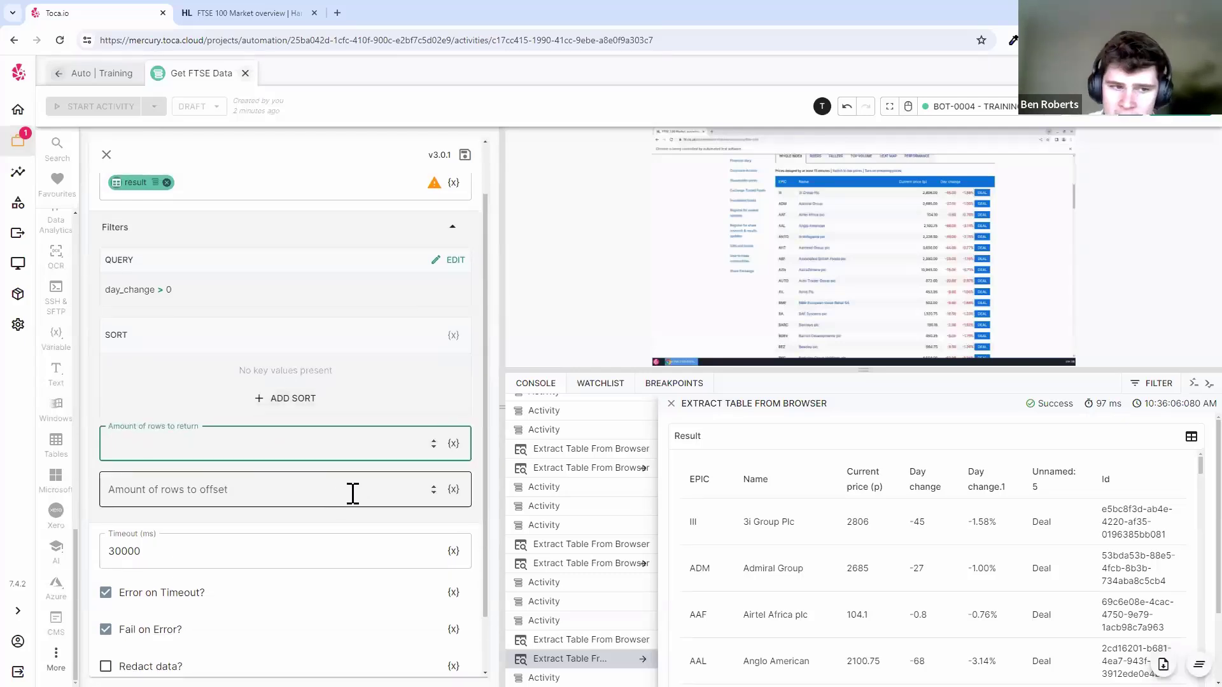
left_click(324, 491)
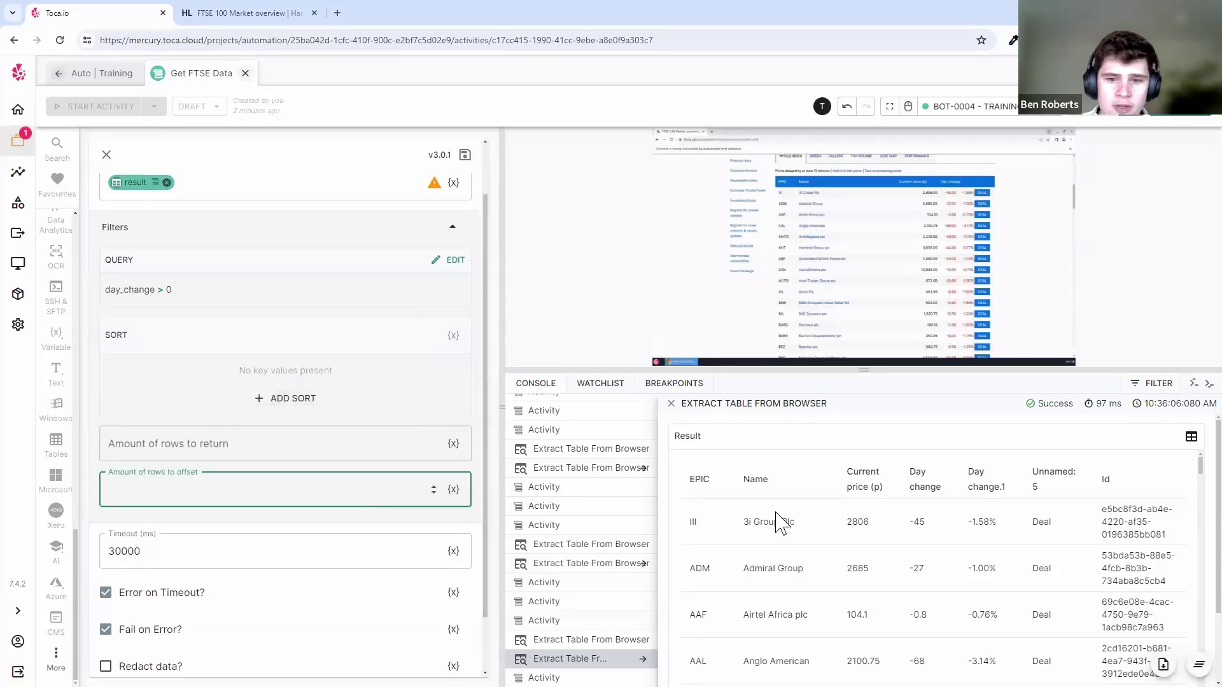
left_click(308, 469)
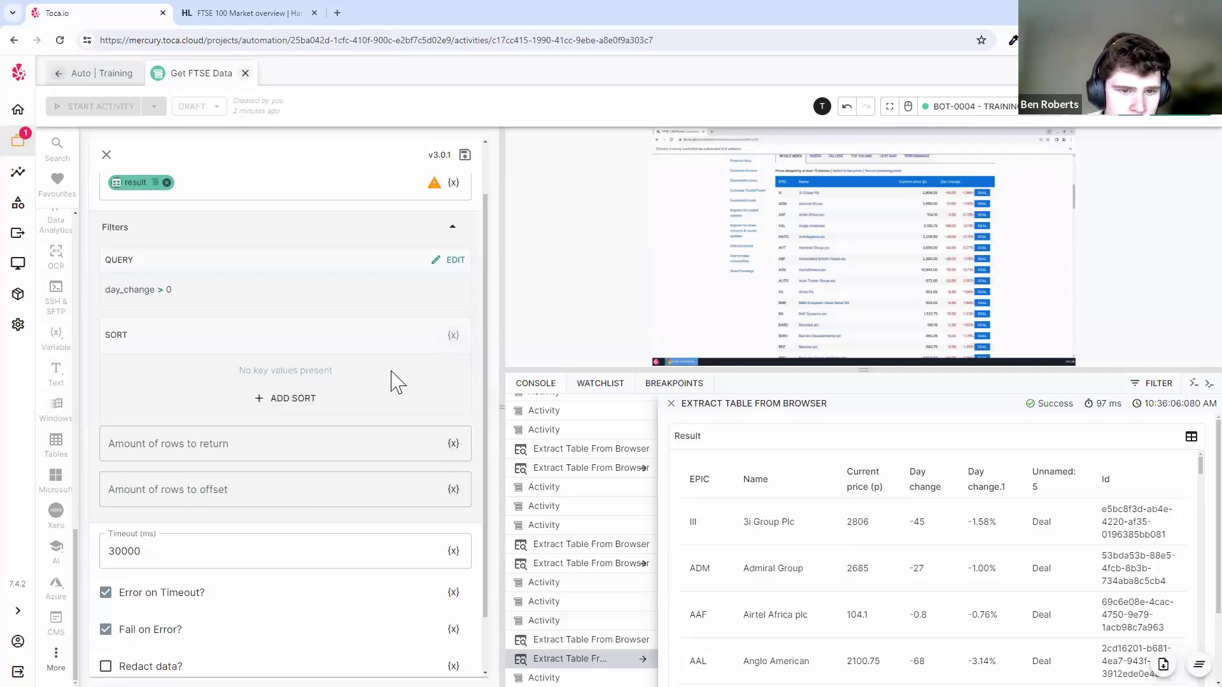
- Save the Get Table Data settings
scroll(396, 381, "up", 1)
scroll(407, 412, "down", 1)
scroll(408, 412, "up", 1)
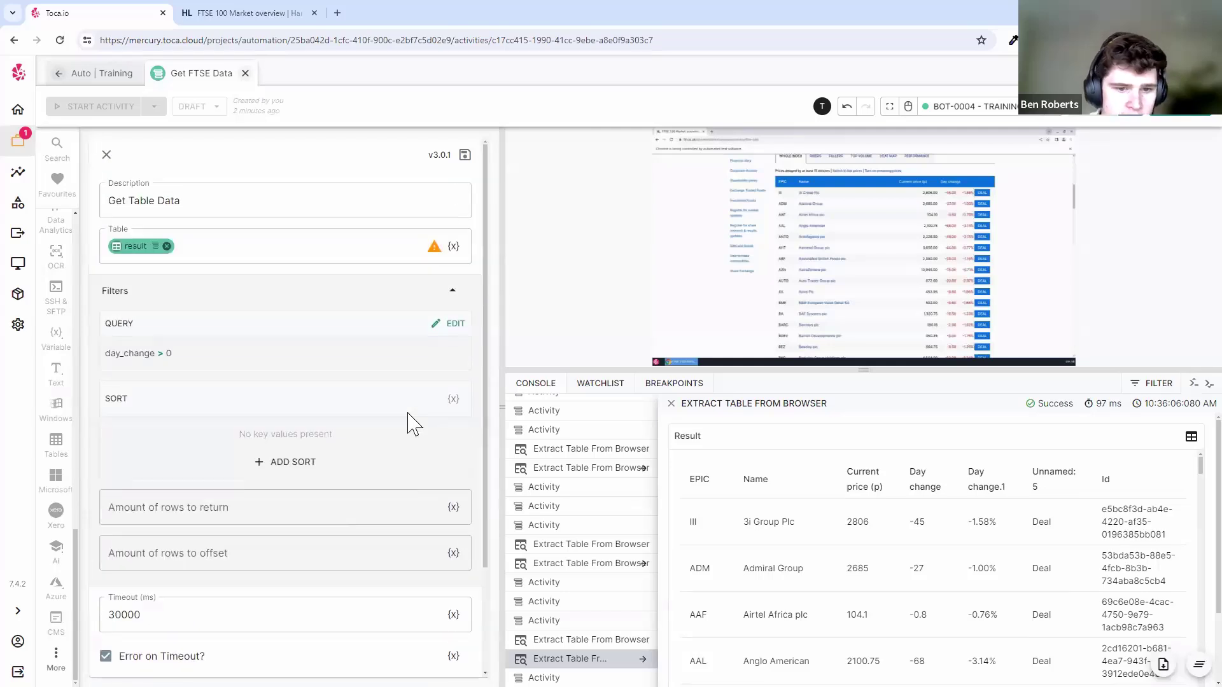
scroll(410, 425, "down", 2)
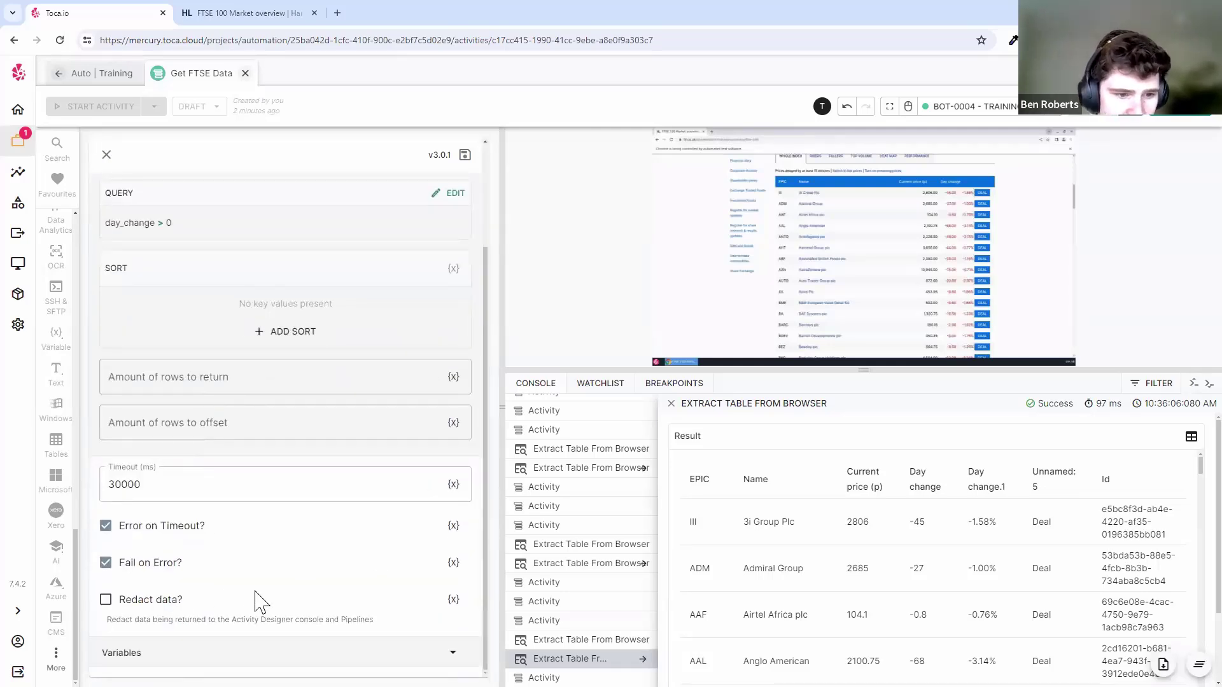
scroll(302, 520, "up", 2)
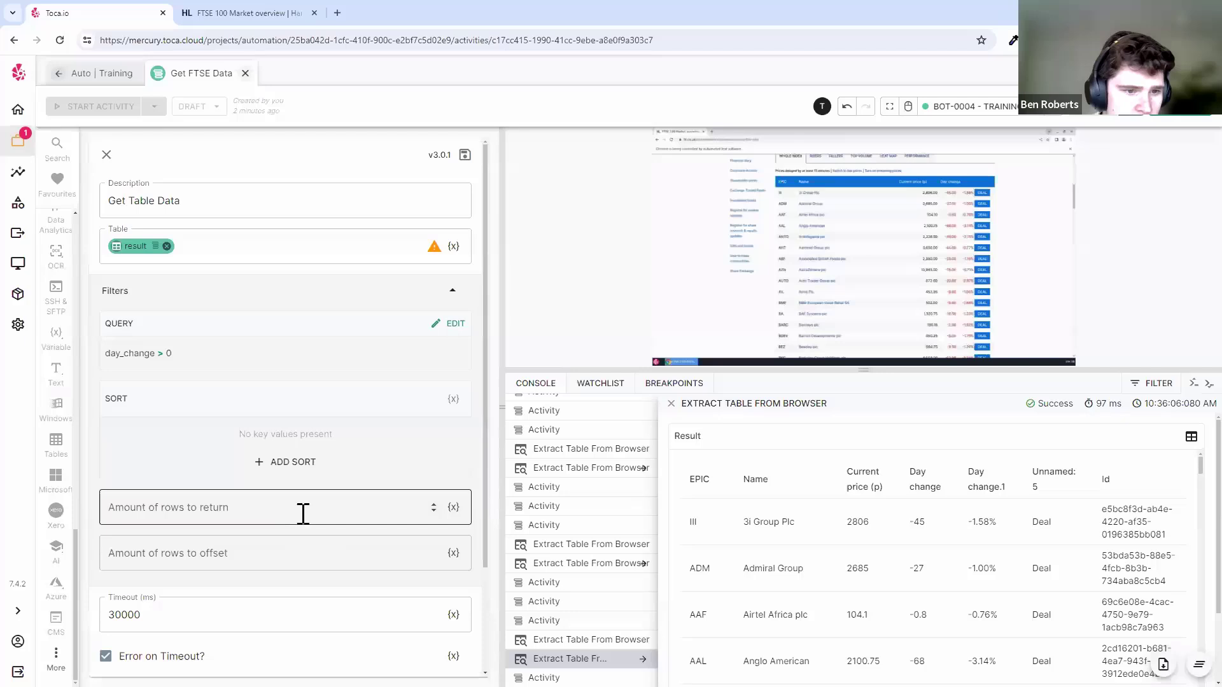
left_click(465, 159)
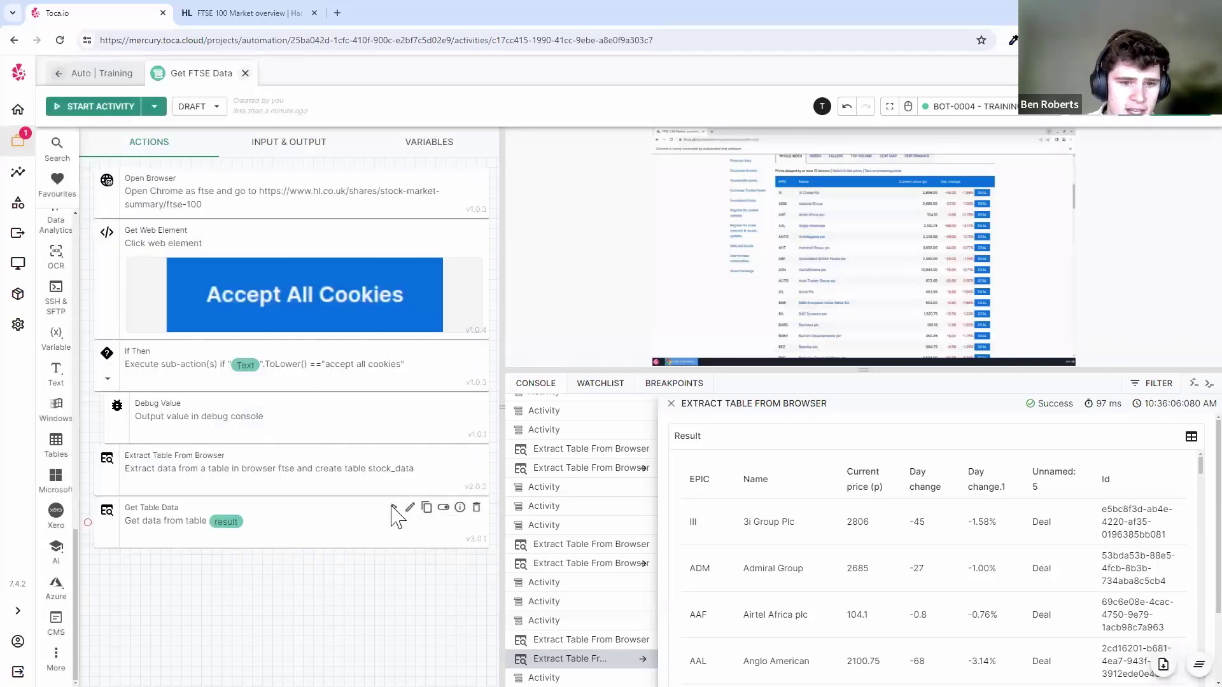
- Run the activity and inspect the error that '>' cannot compare string operands
left_click(392, 508)
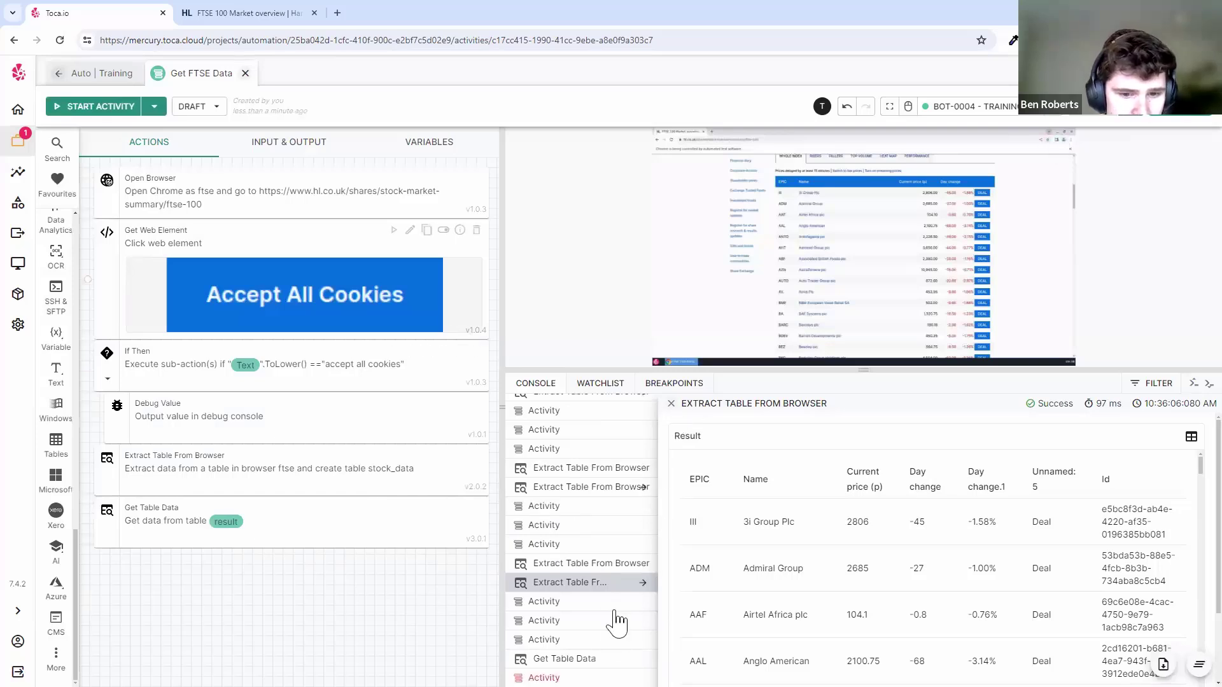
left_click_drag(772, 518, 889, 523)
left_click(859, 529)
left_click(952, 528)
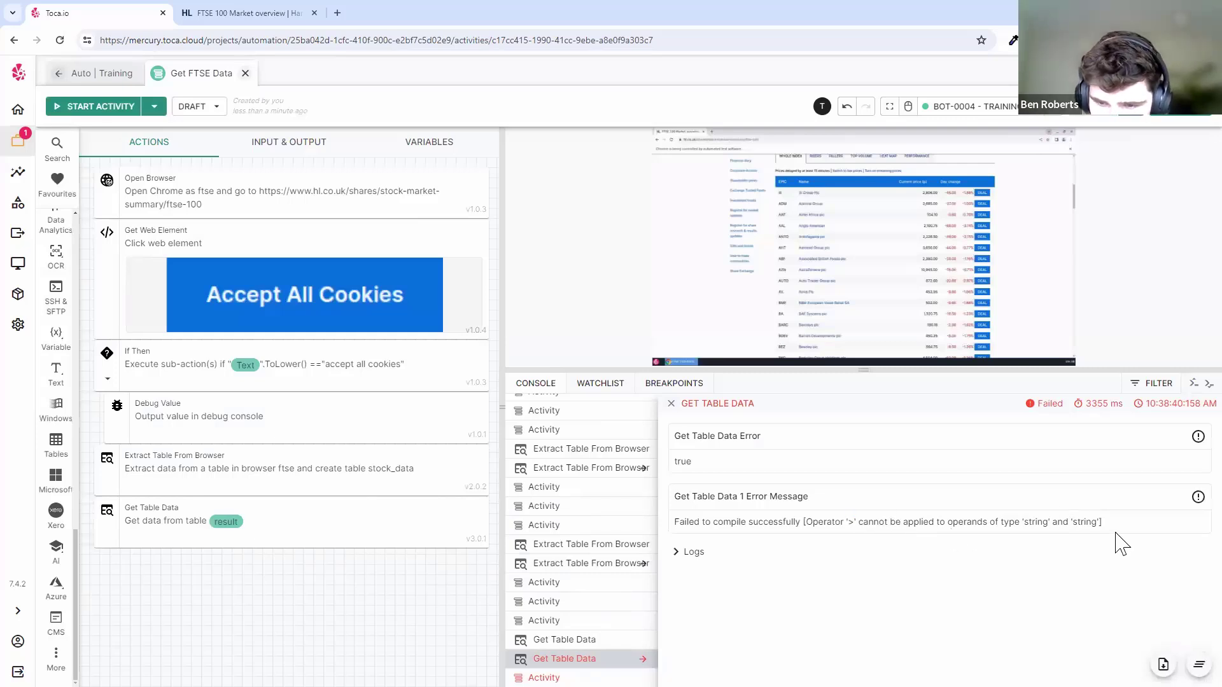
triple_click(1042, 522)
left_click(1097, 519)
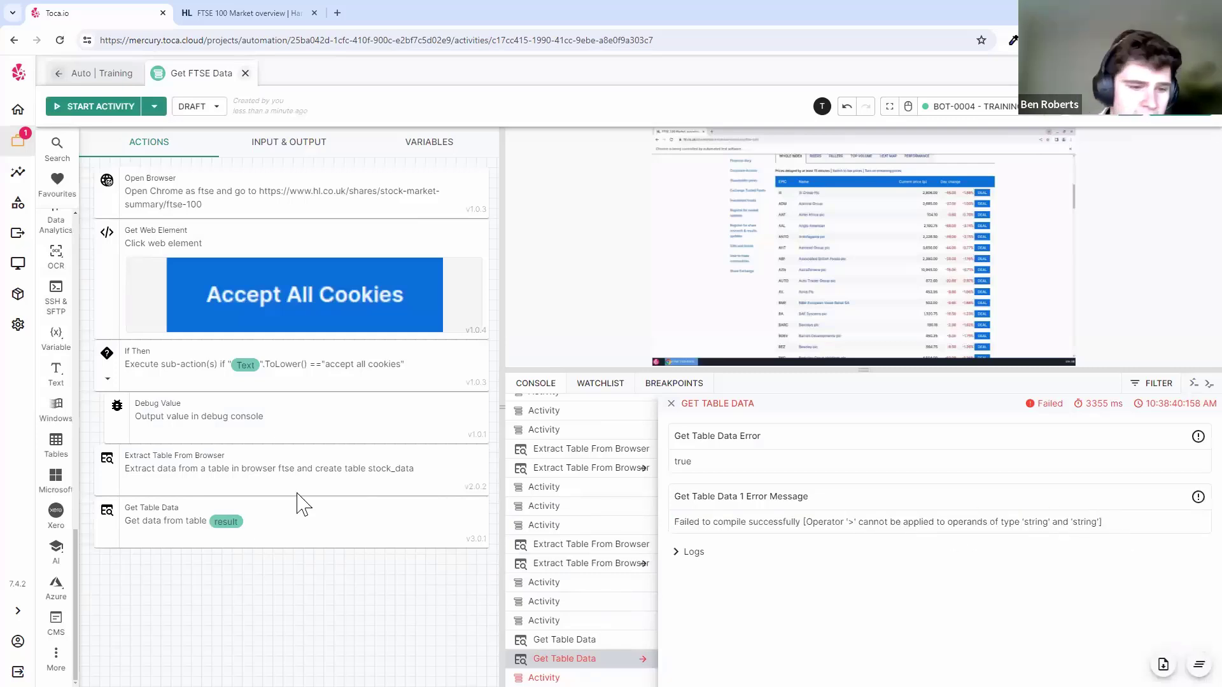
- Review the Extract Table step's outputs and return to its description
left_click(460, 455)
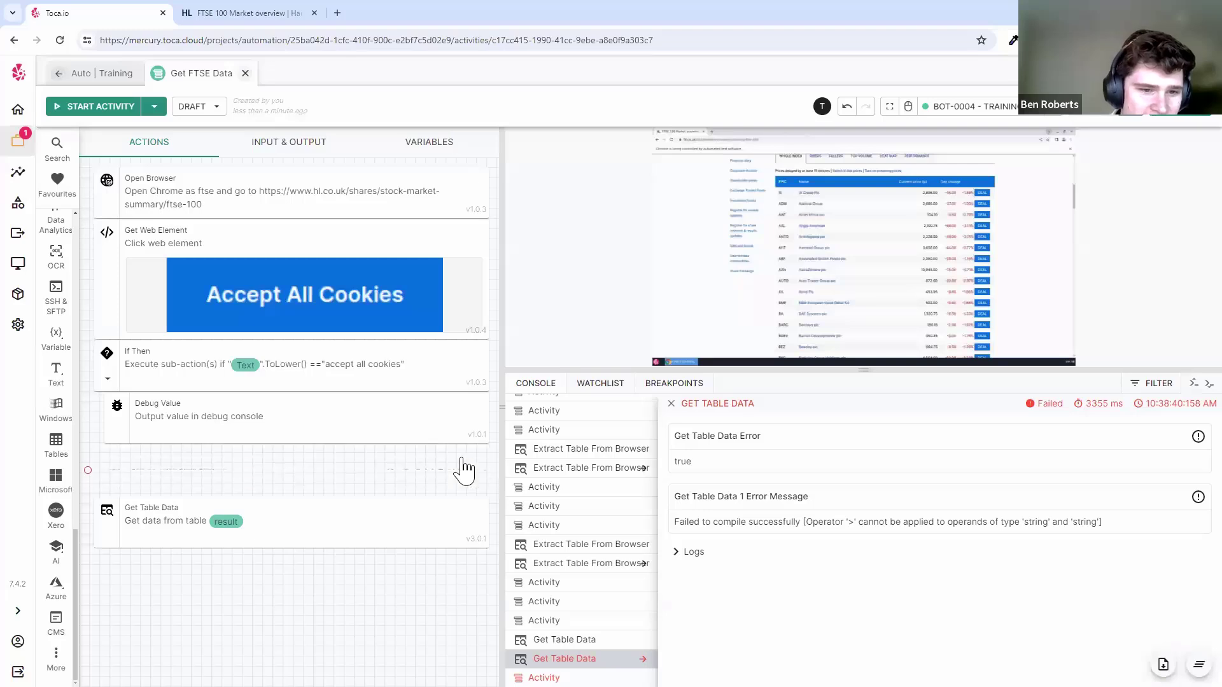
mouse_move(227, 468)
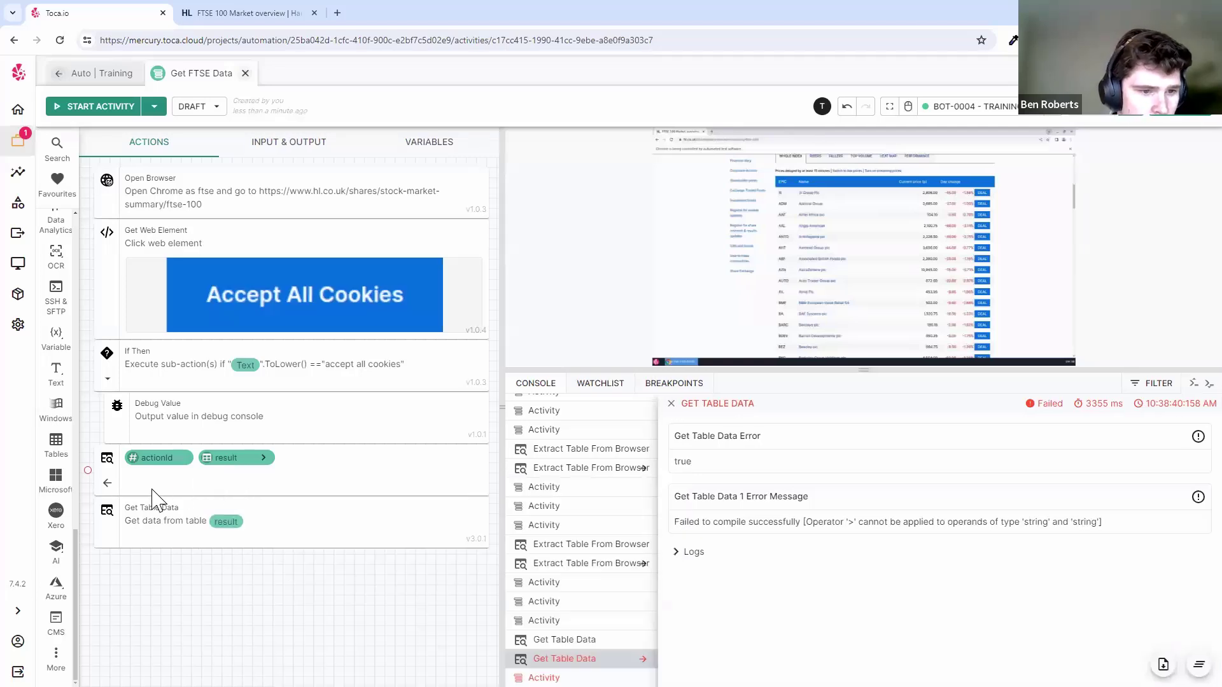
left_click(109, 484)
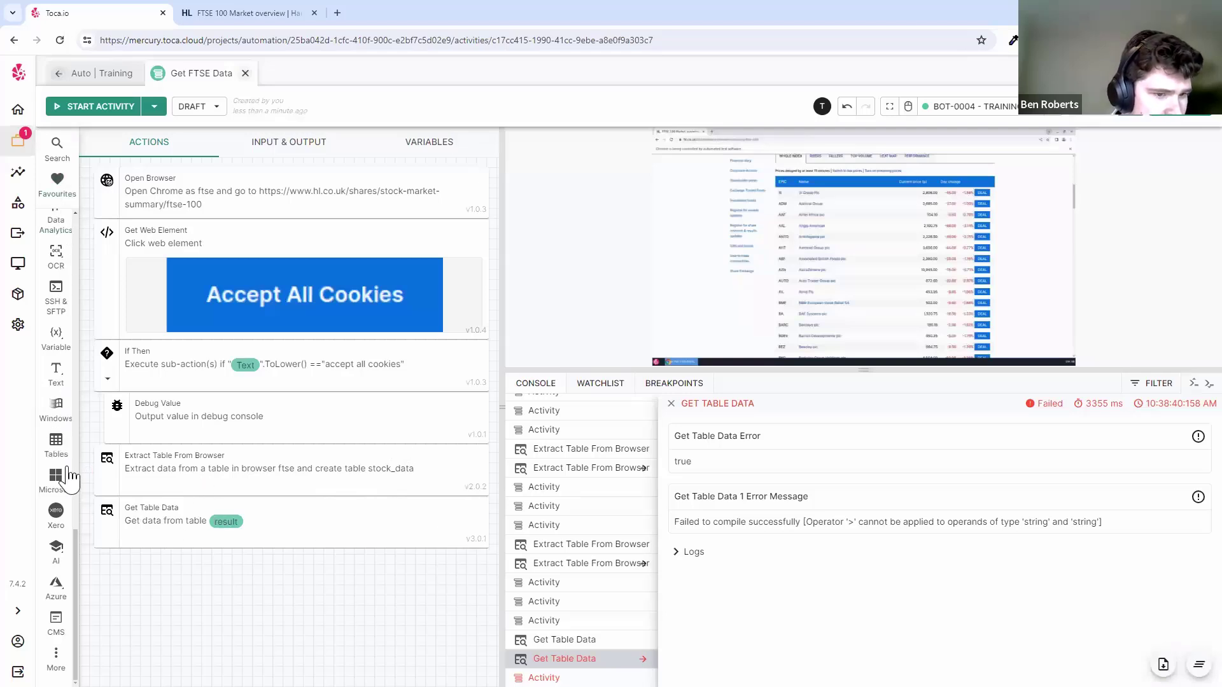
- Add a Data Processor step from the Data Analytics toolbox category
scroll(69, 477, "up", 10)
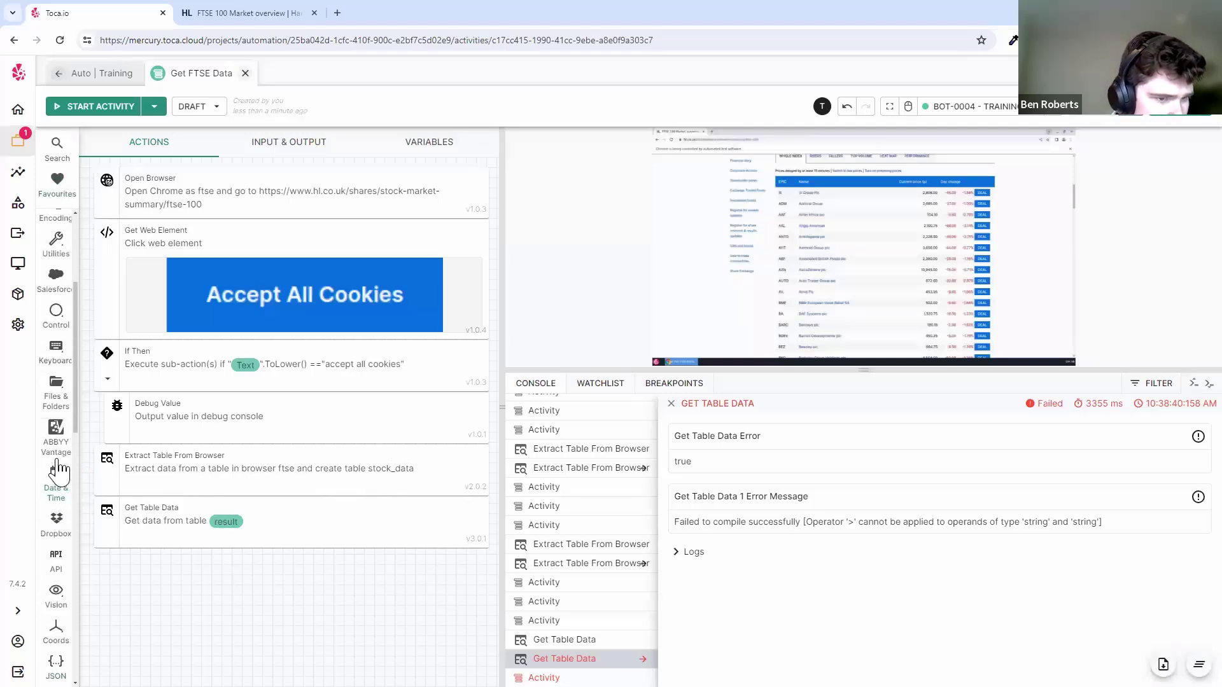
scroll(59, 472, "down", 10)
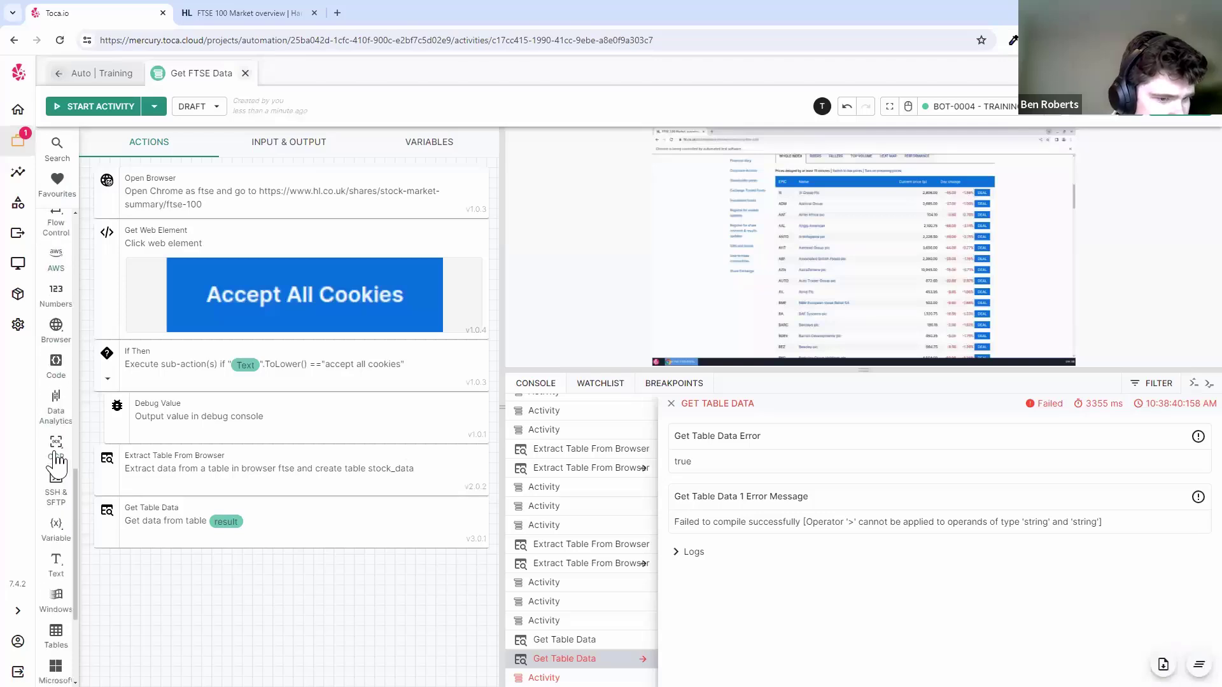
mouse_move(56, 410)
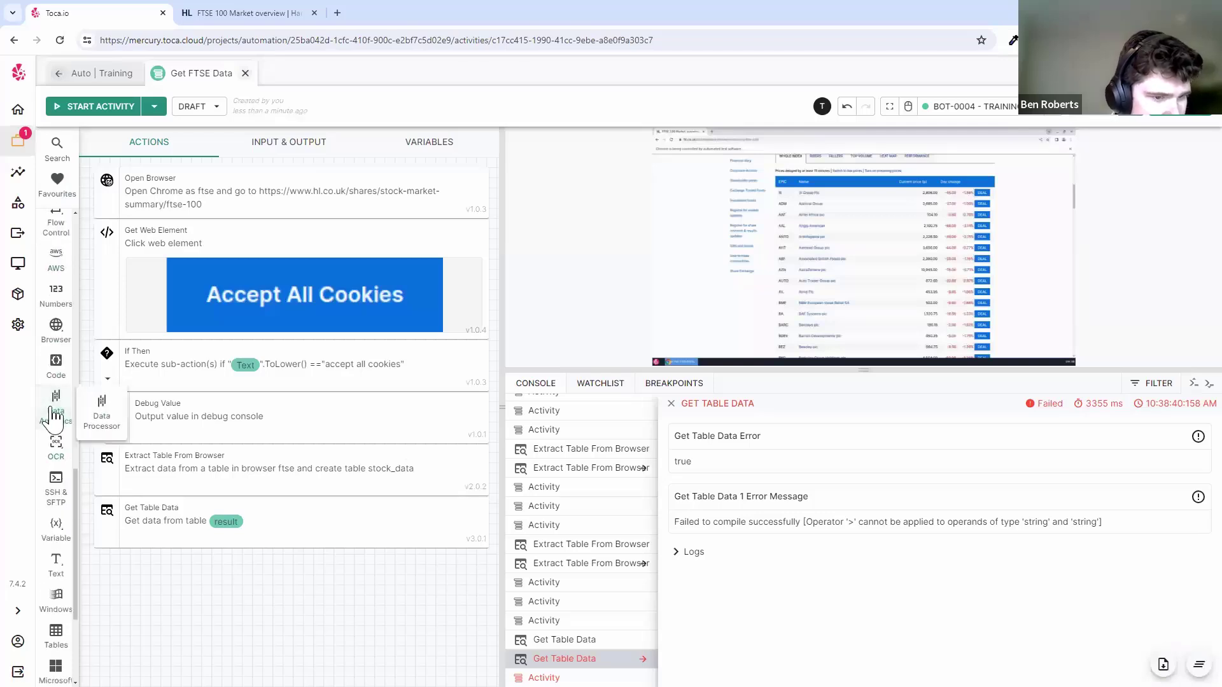
left_click(102, 430)
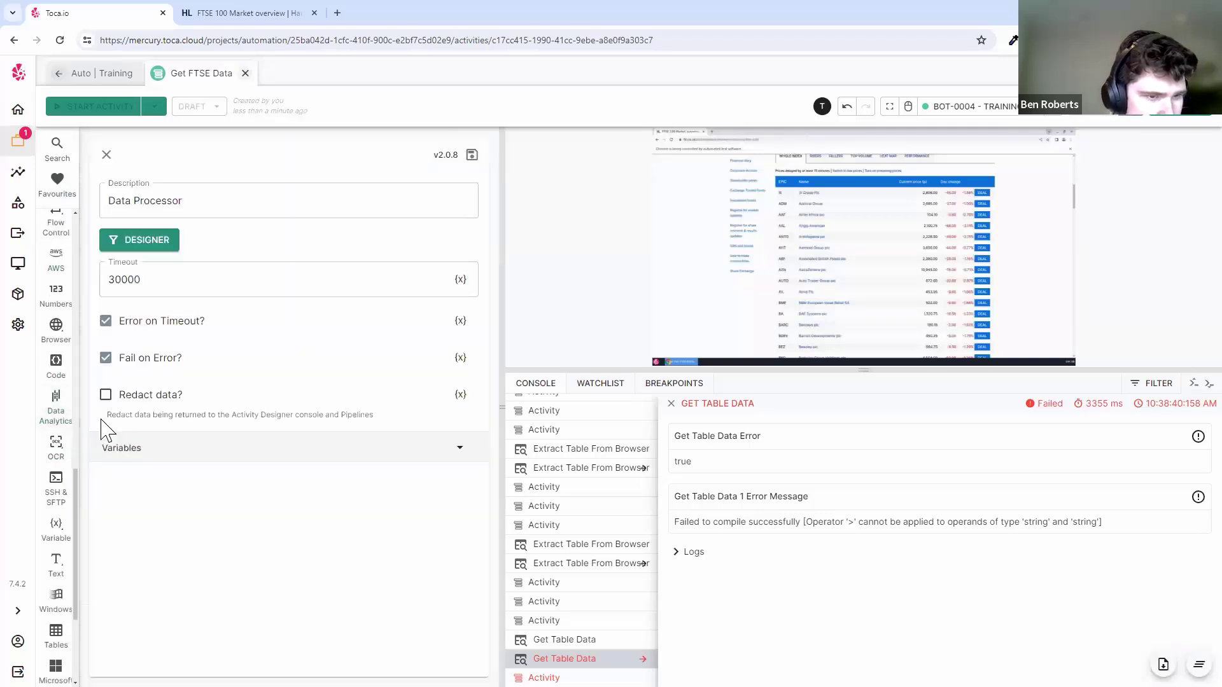
- Open the Data Processor designer and add the extracted result table as input
left_click(154, 249)
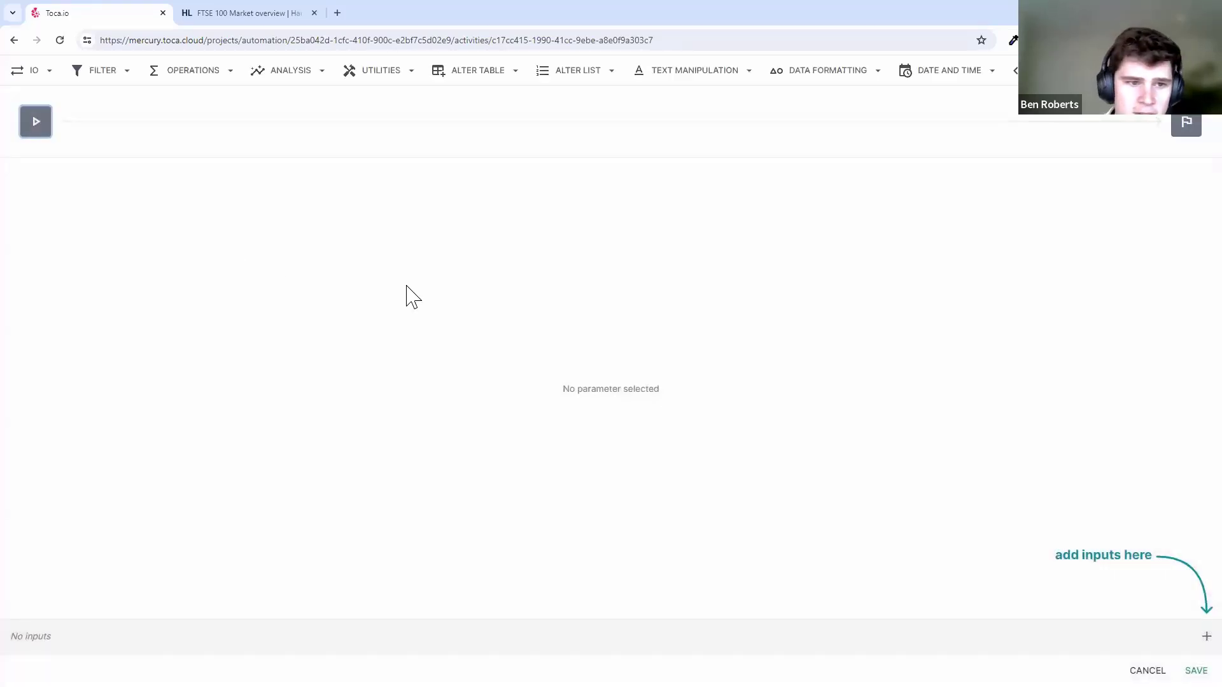
left_click(1206, 637)
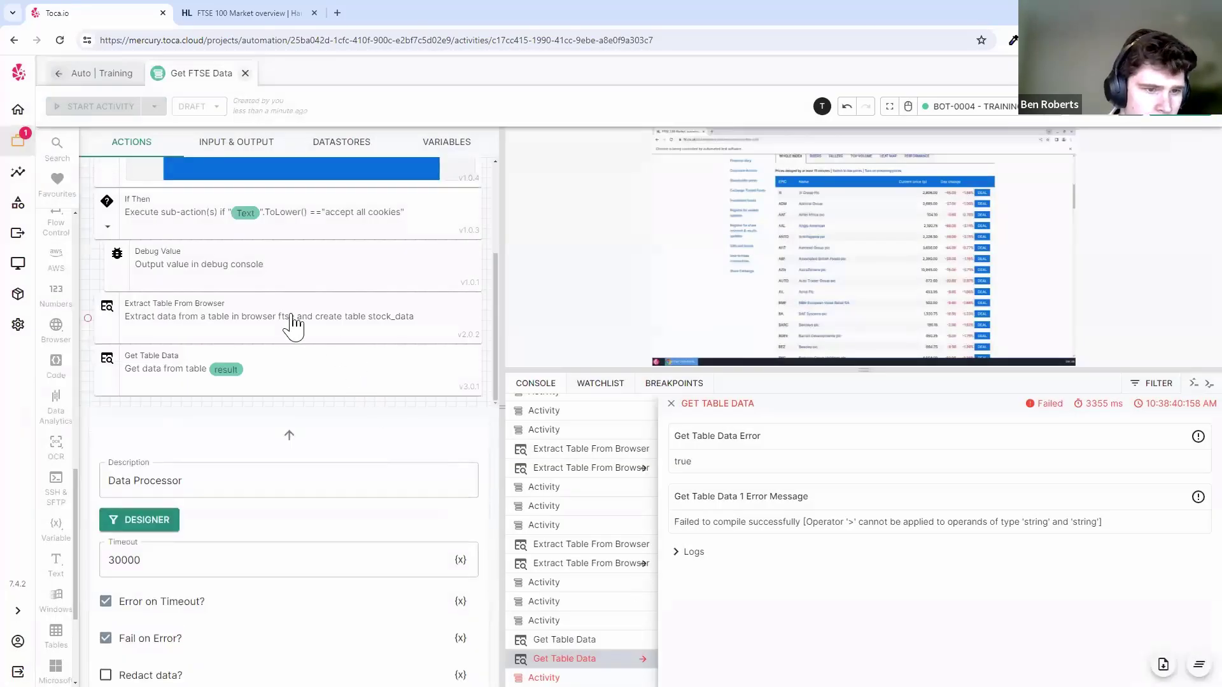
left_click(291, 318)
left_click(237, 308)
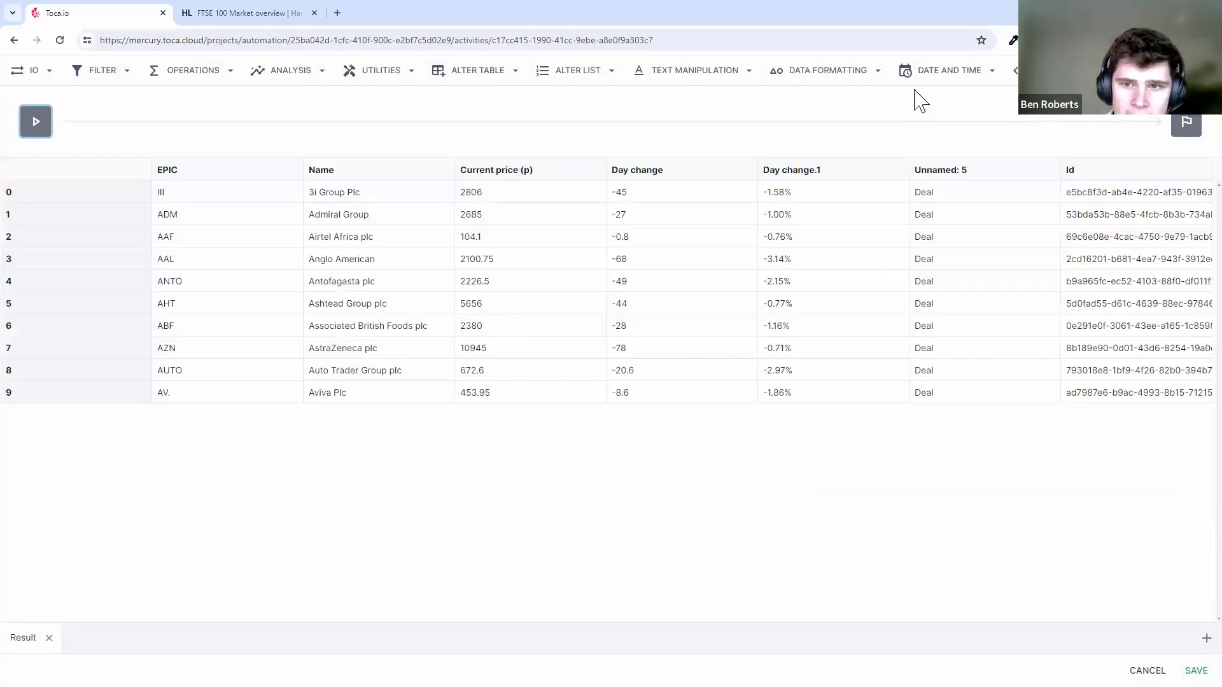
- Add a Change Data Type handler and set its data type to Float
left_click(821, 75)
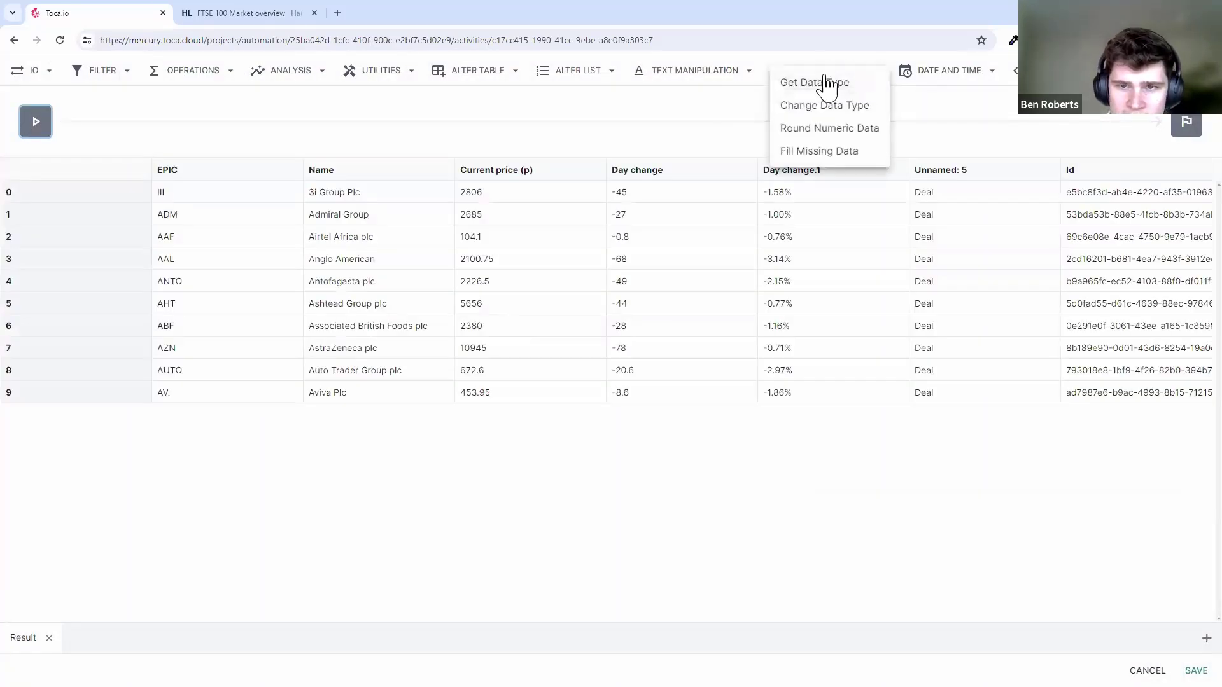
left_click(862, 108)
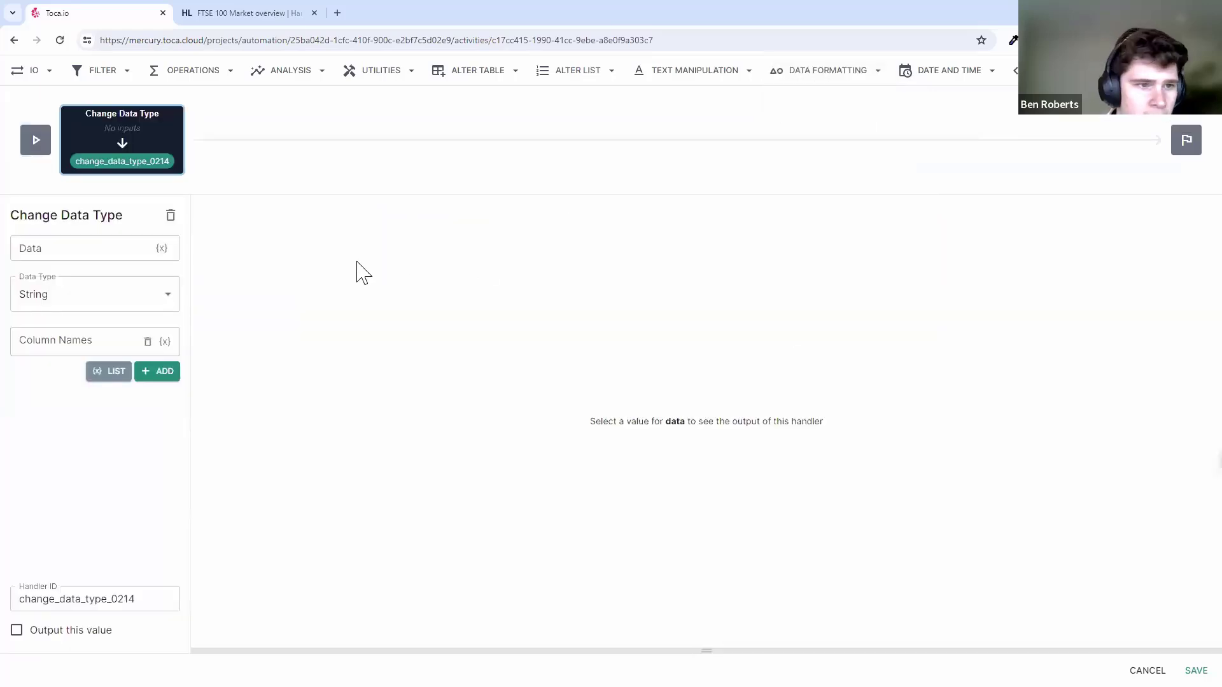
left_click(161, 248)
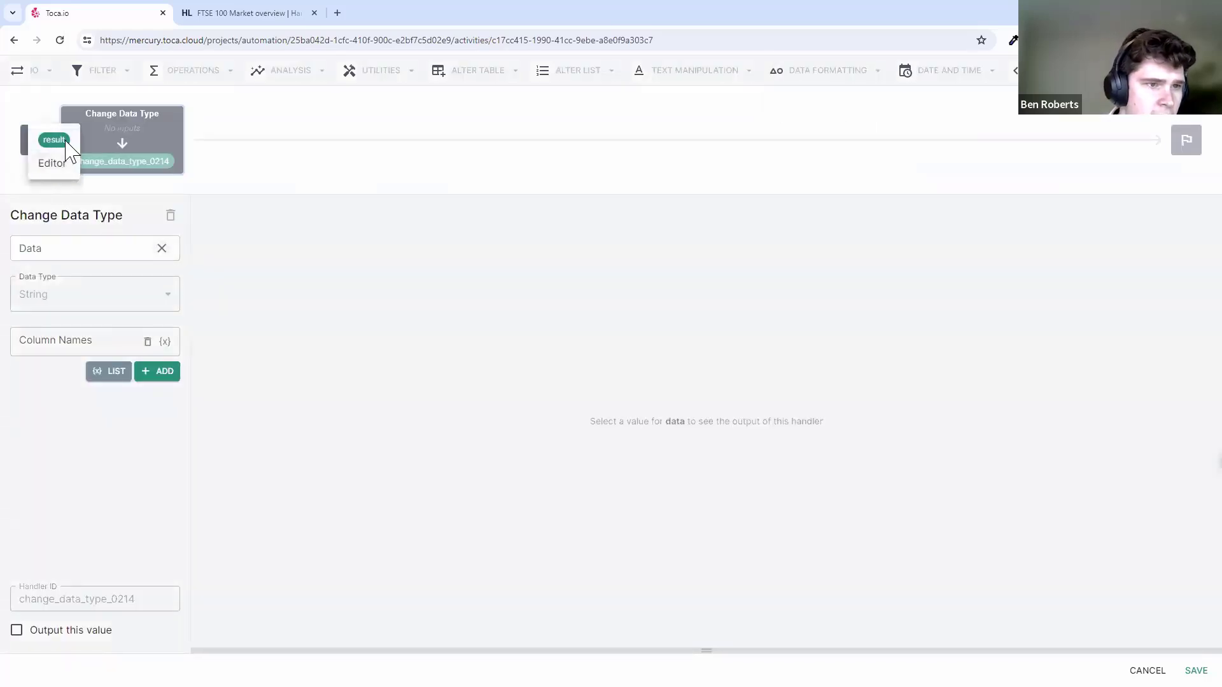
left_click(68, 142)
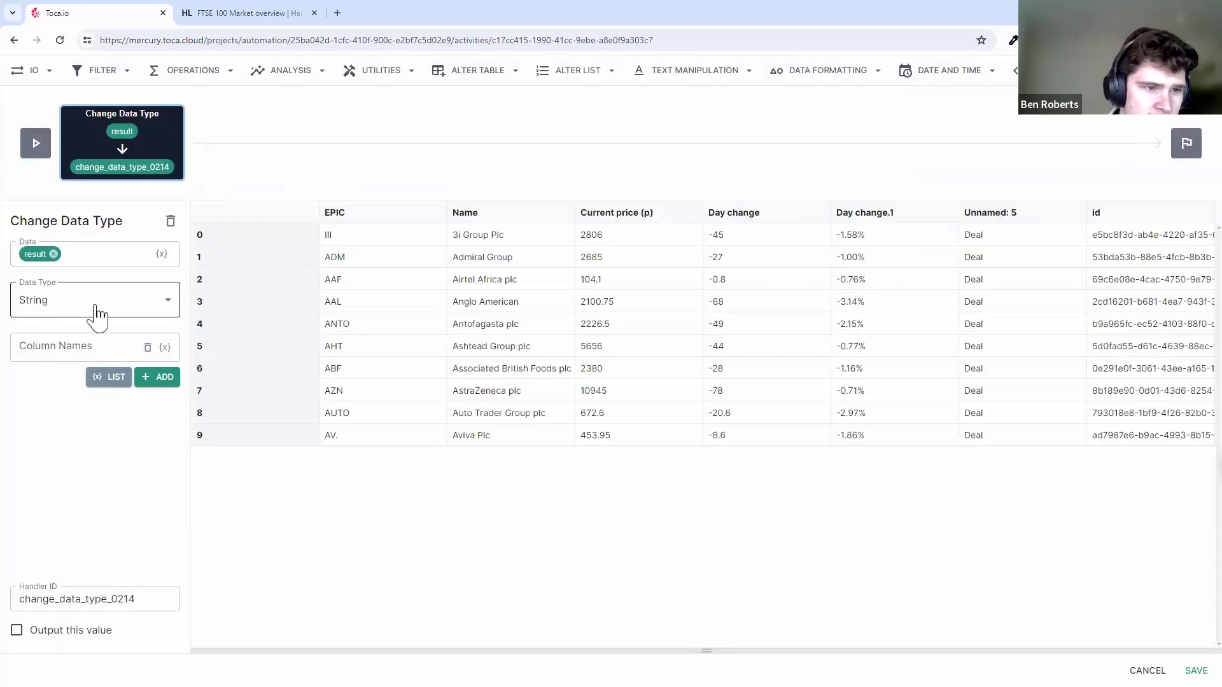
left_click(54, 254)
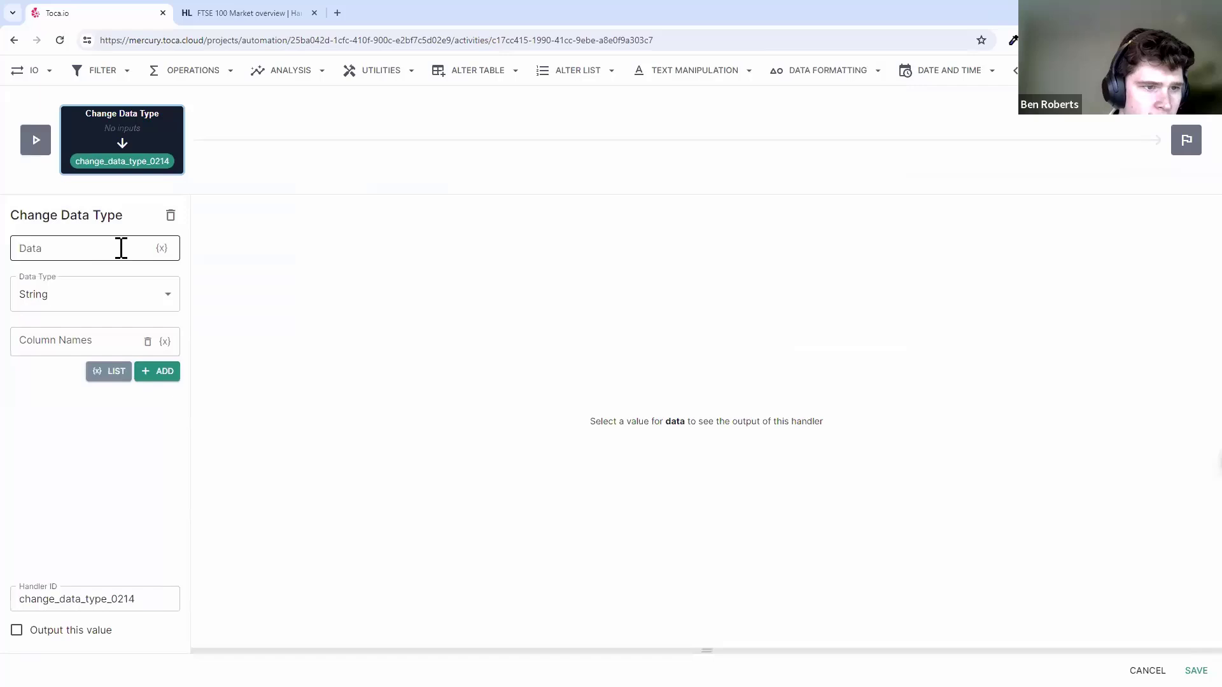
left_click(161, 249)
left_click(37, 146)
left_click(63, 162)
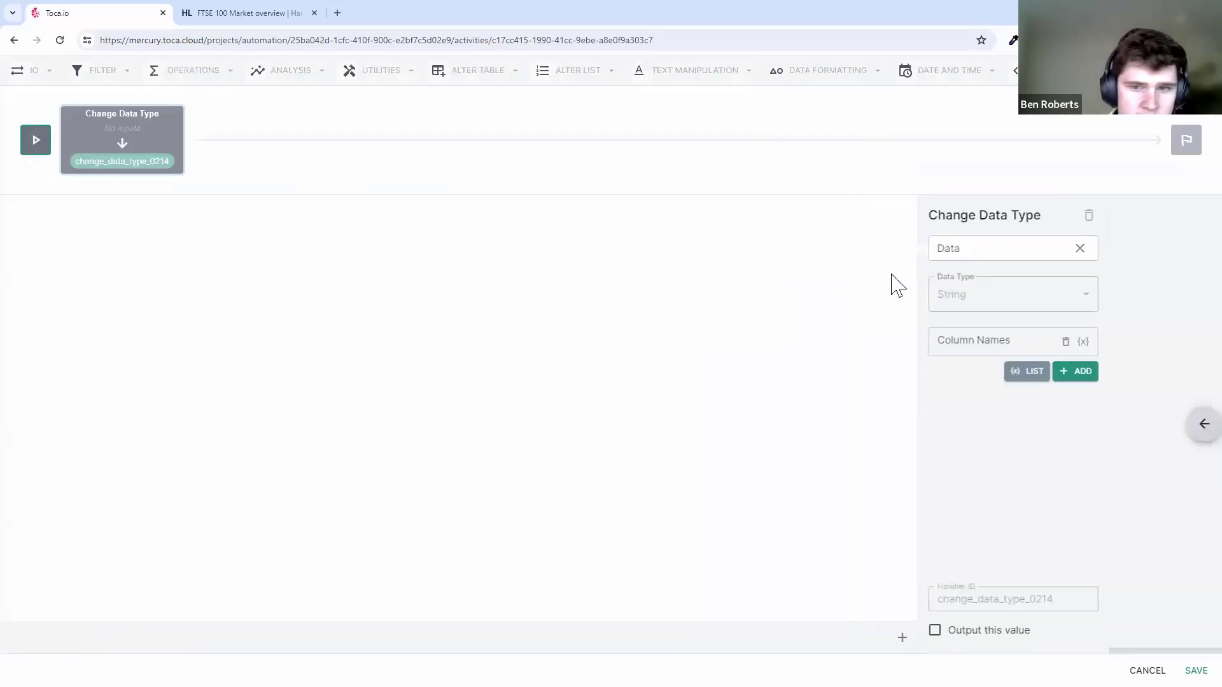
left_click(658, 210)
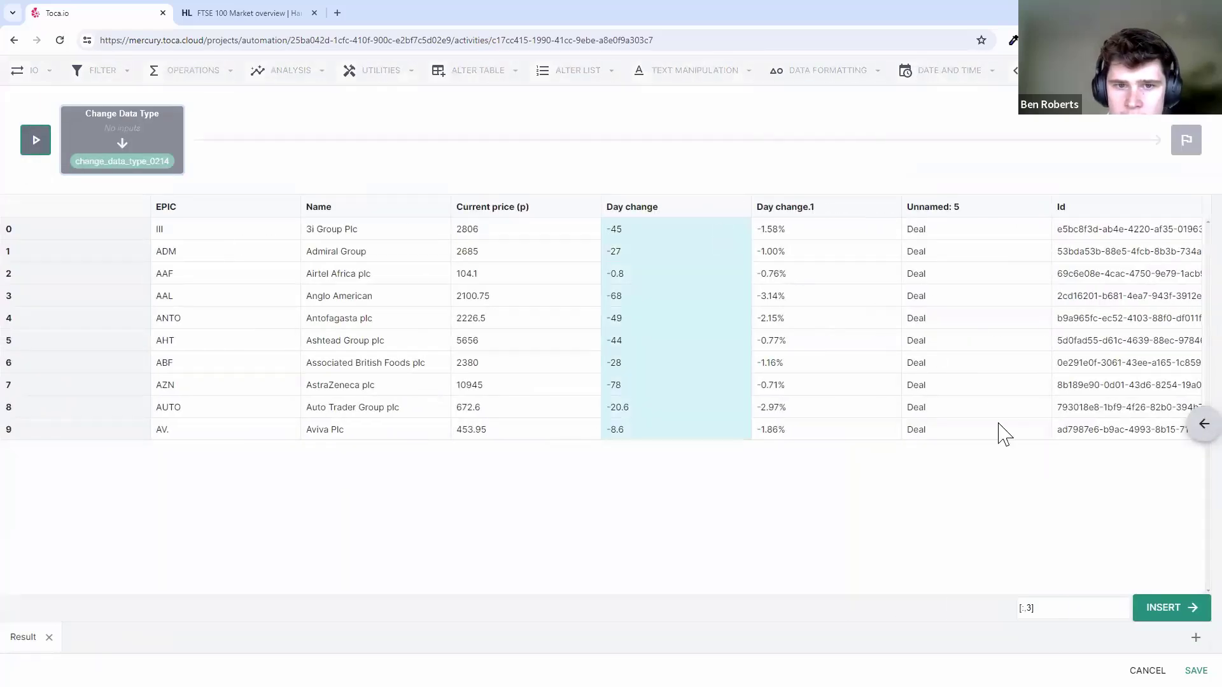
left_click(1164, 611)
left_click(87, 307)
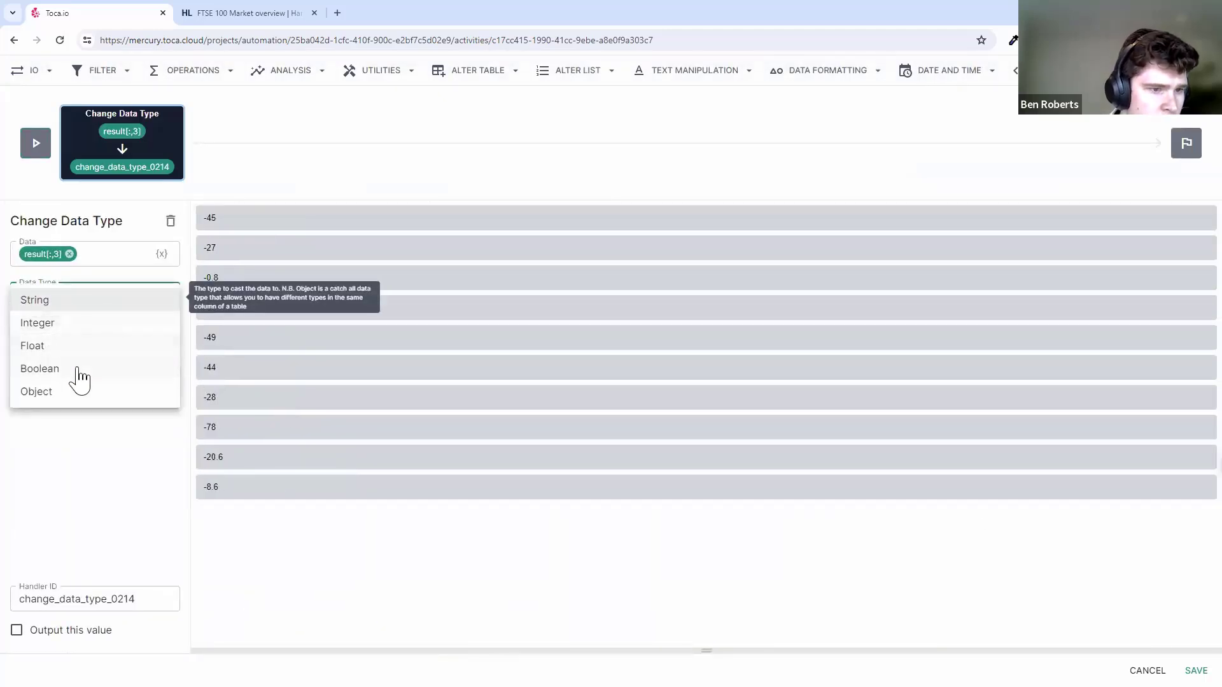
left_click(75, 348)
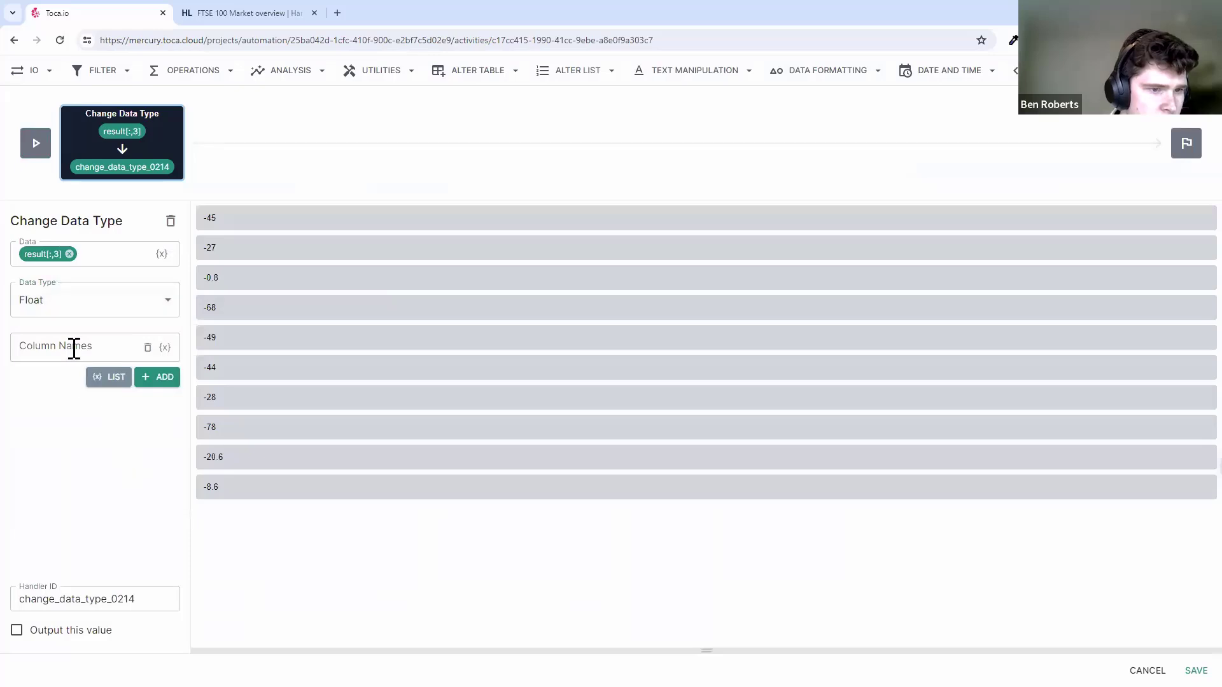
- Use the whole result table as data, convert the Day change column, and output the value
left_click(69, 254)
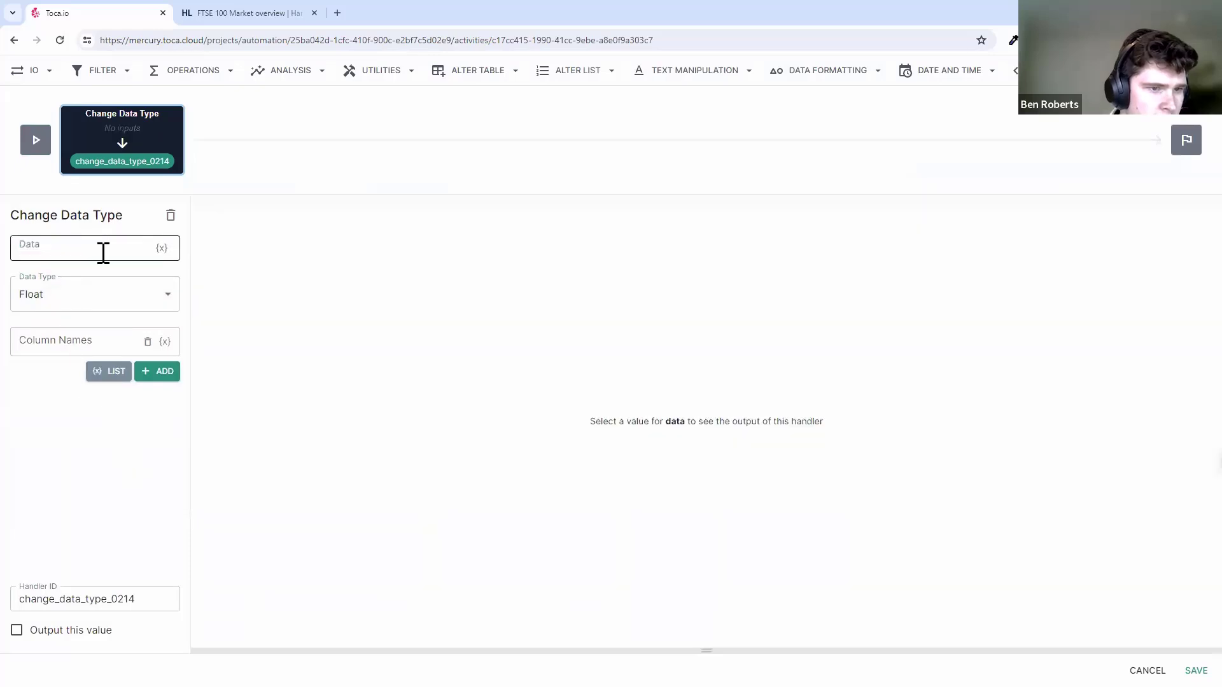
left_click(161, 248)
left_click(43, 142)
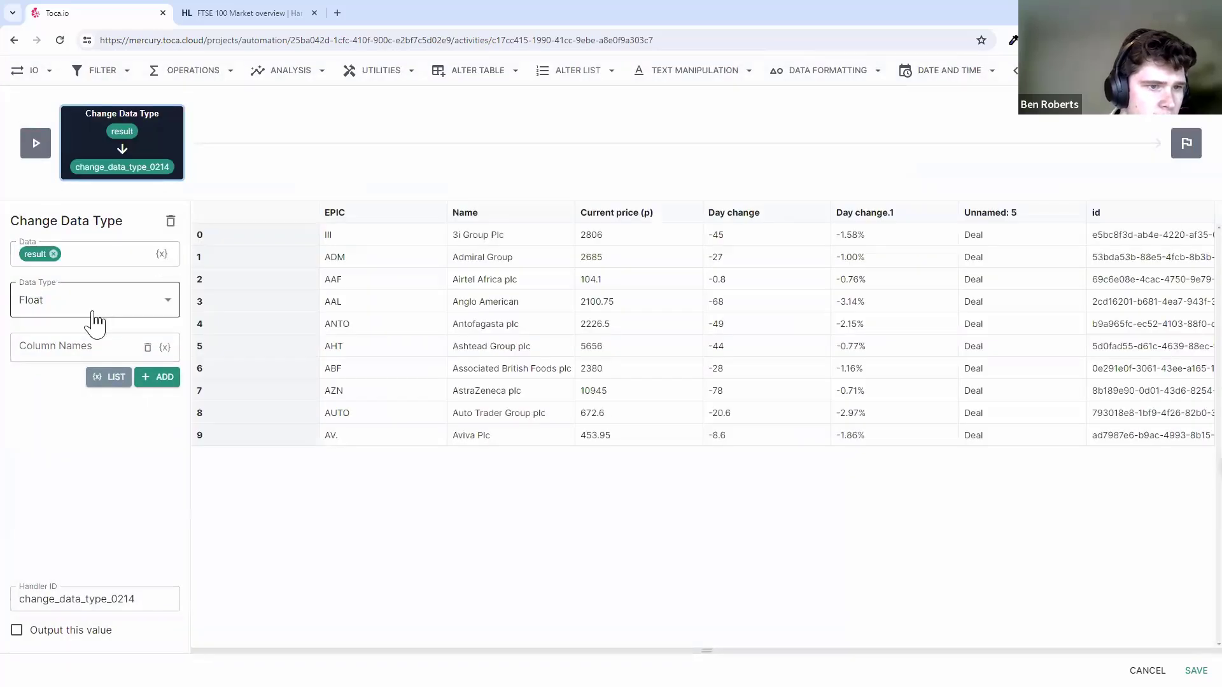
left_click(71, 348)
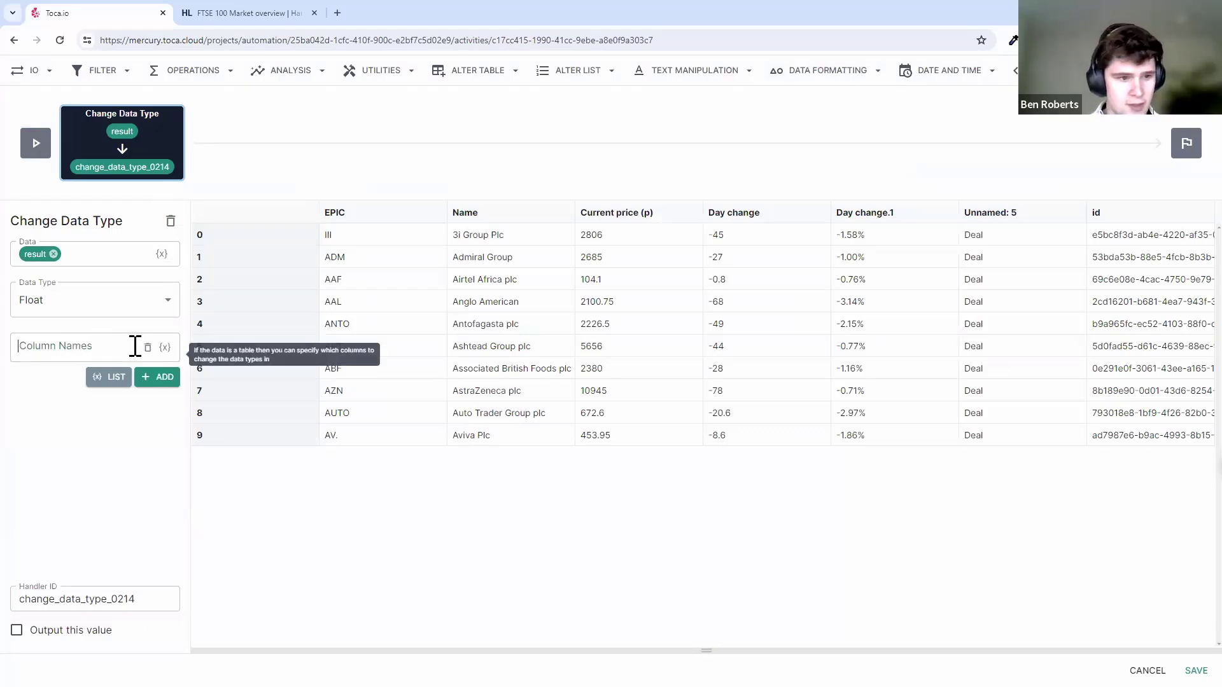
type("Dy")
type("y chan")
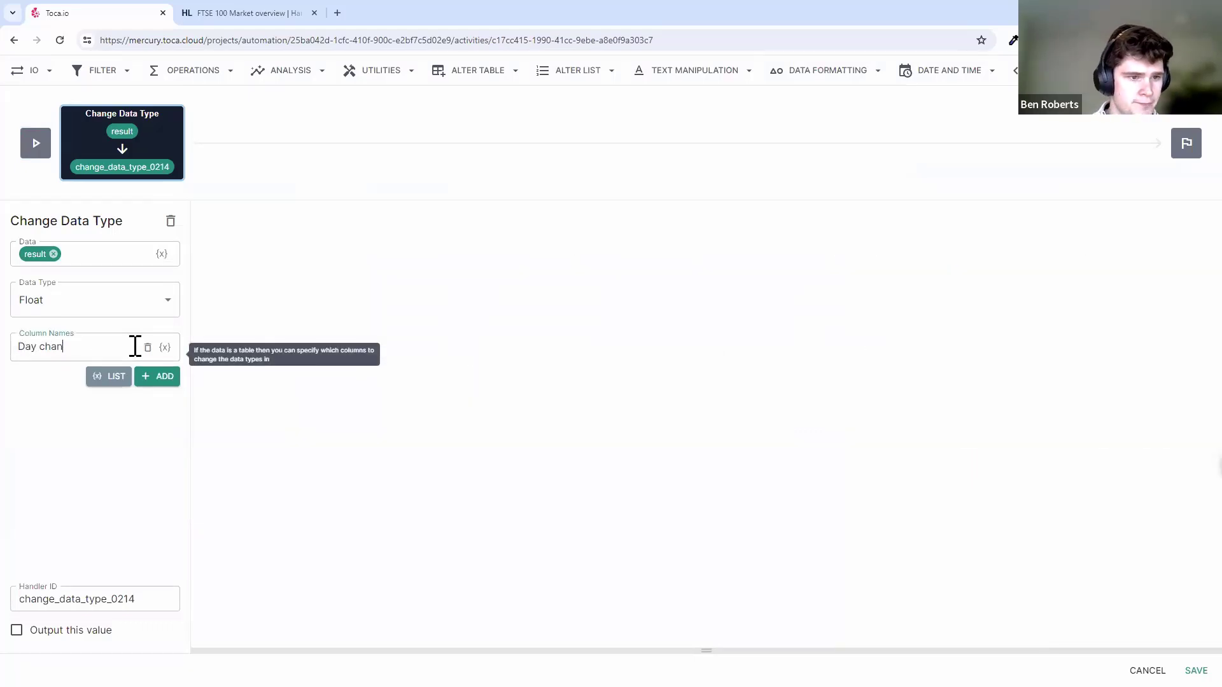
type("ge")
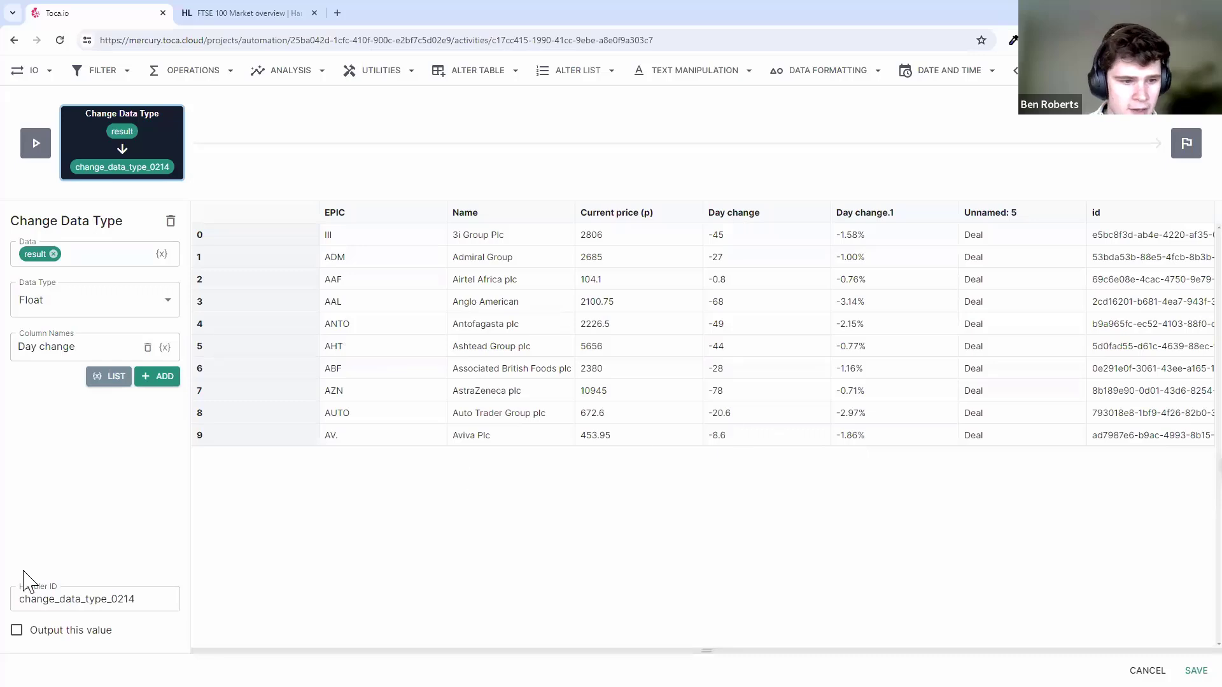
left_click(68, 643)
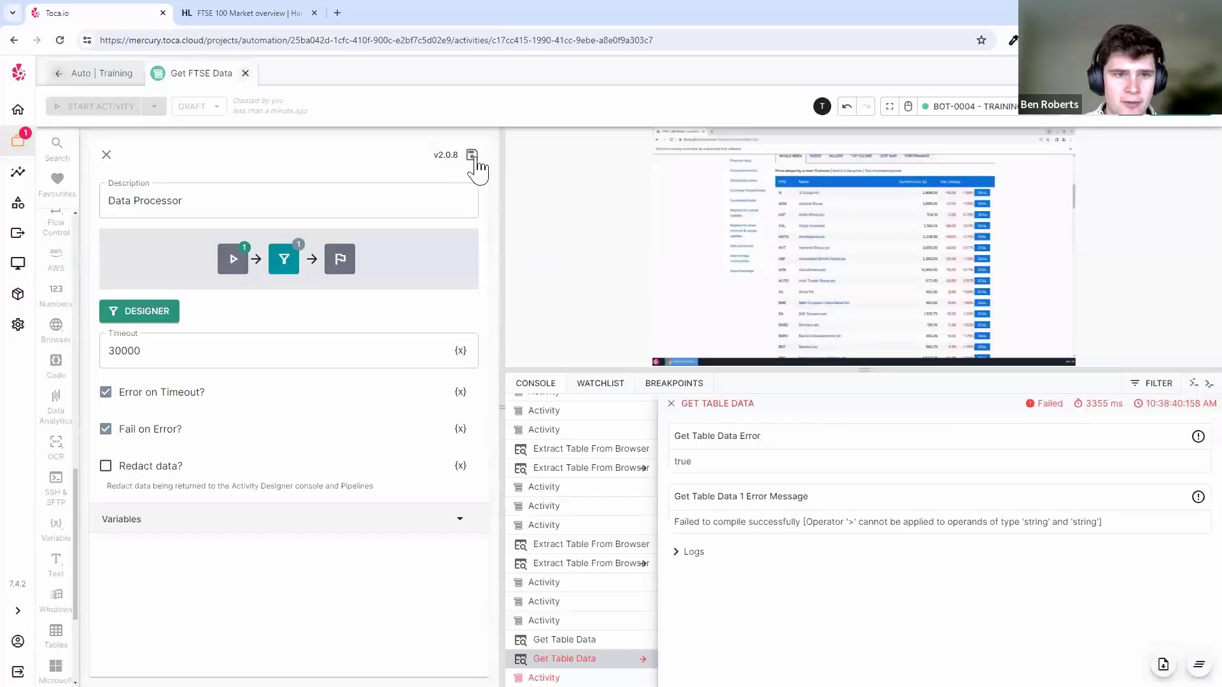
- Save the Data Processor and run it to check the converted table
left_click(476, 159)
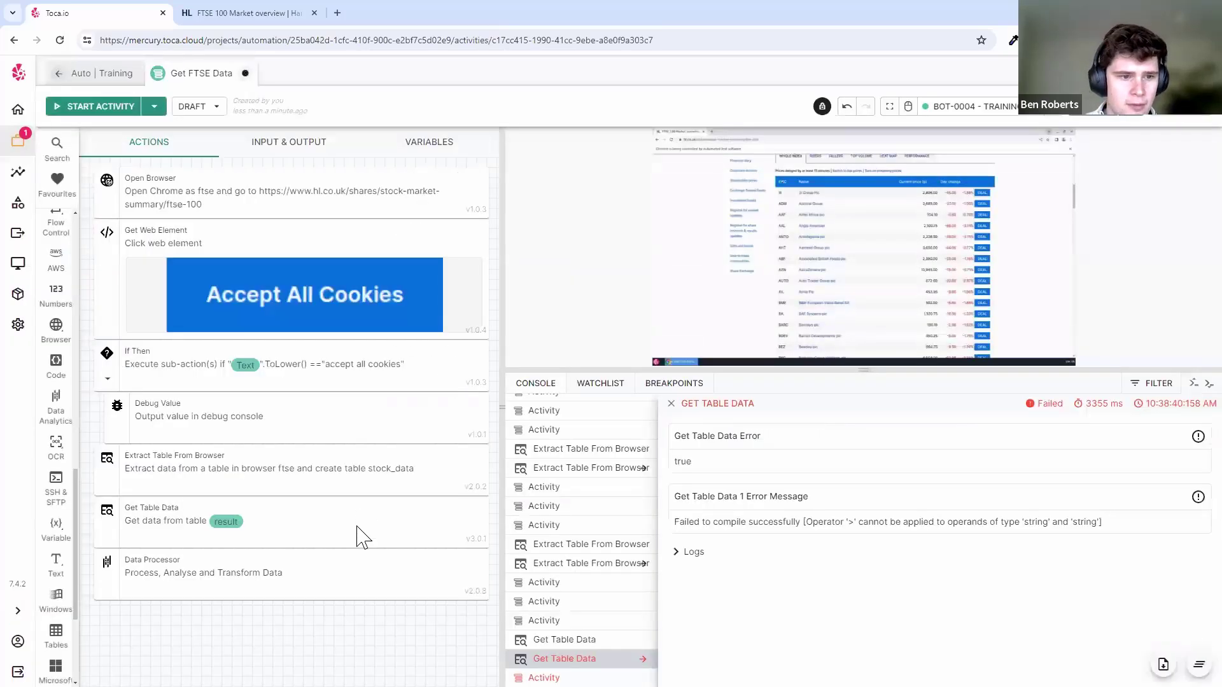
left_click(393, 559)
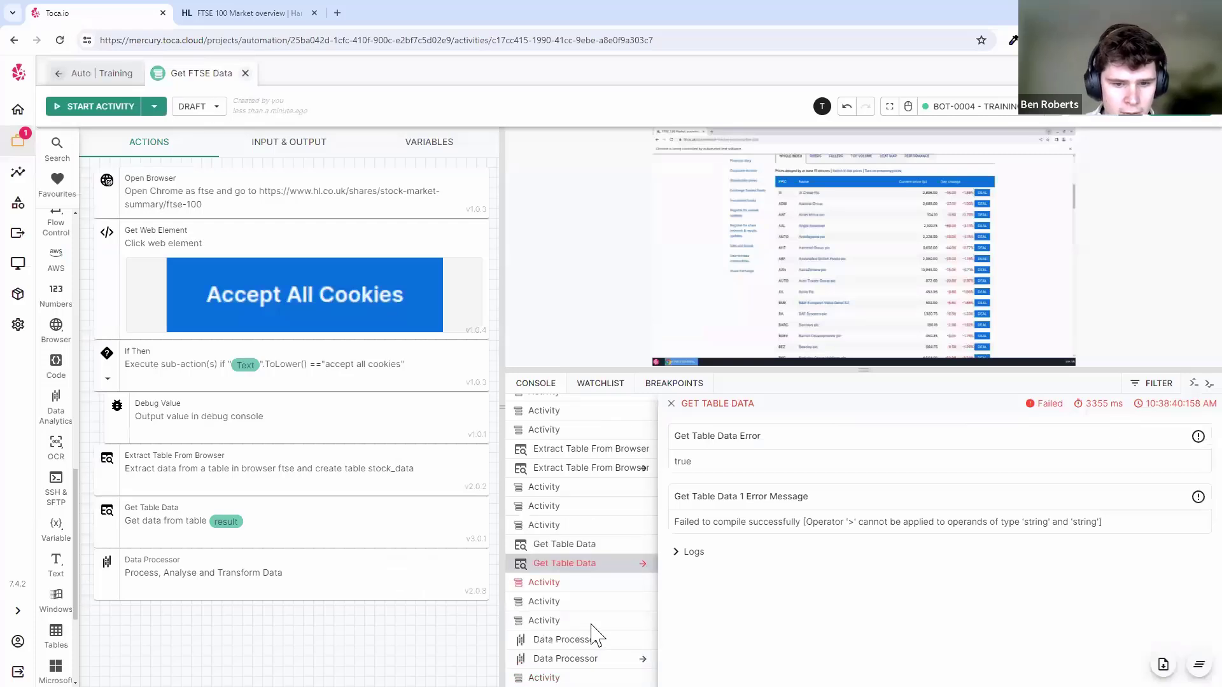
left_click_drag(902, 478, 990, 593)
left_click(986, 590)
scroll(954, 582, "down", 1)
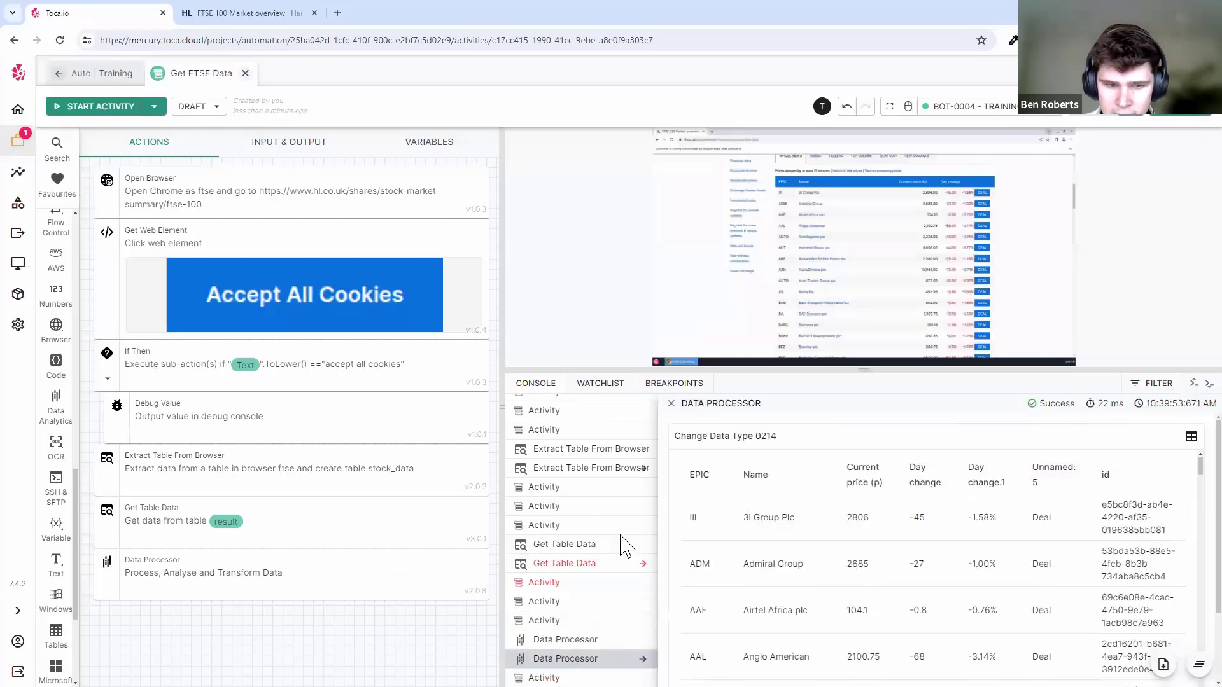
- Move the Data Processor above Get Table Data and feed it change_data_type_0214 as a table
left_click_drag(280, 581, 268, 513)
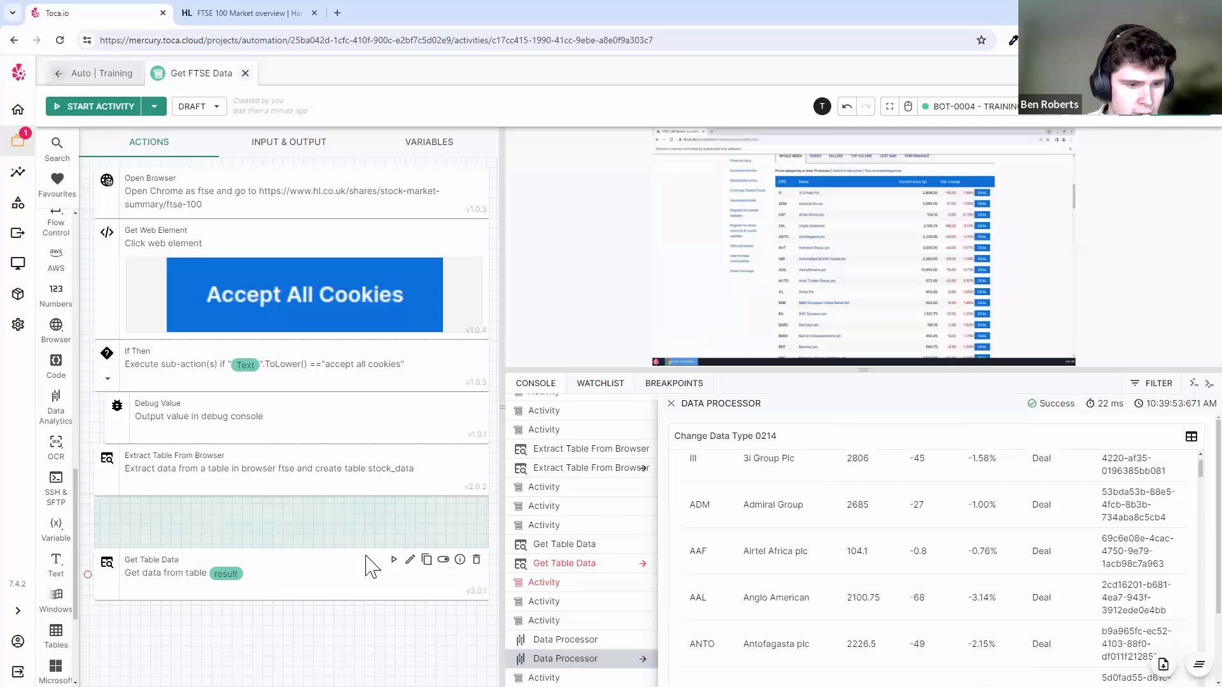
left_click(409, 561)
left_click(156, 247)
scroll(251, 365, "up", 5)
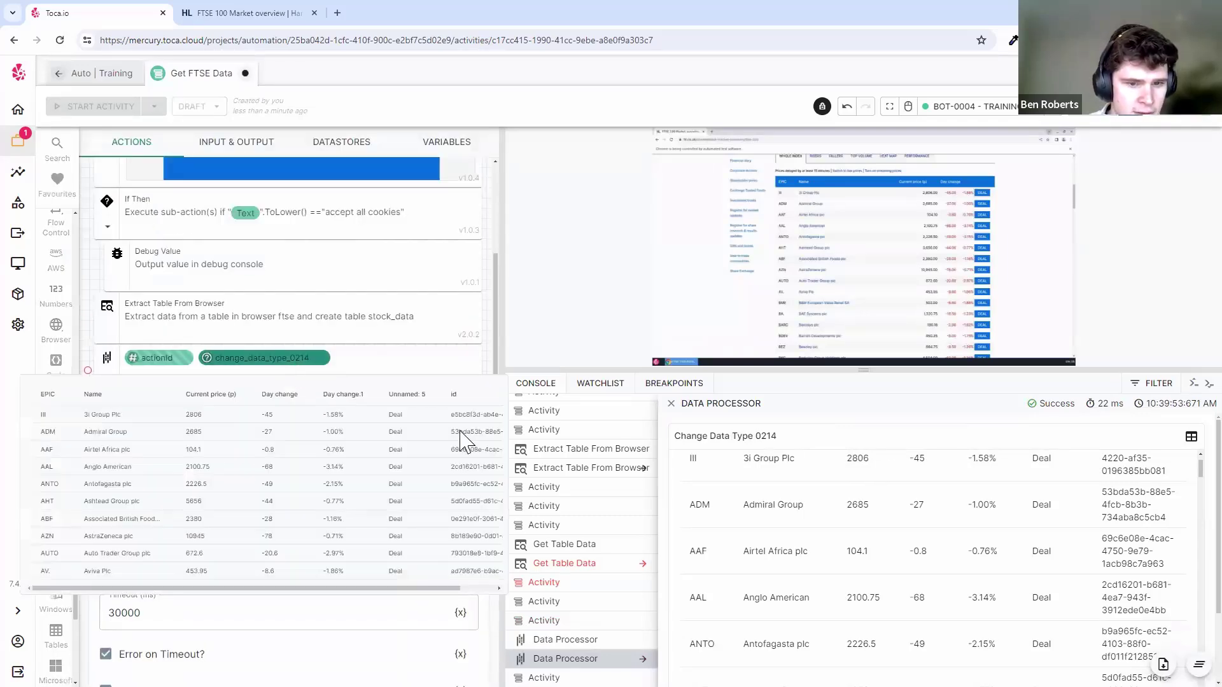
left_click(295, 358)
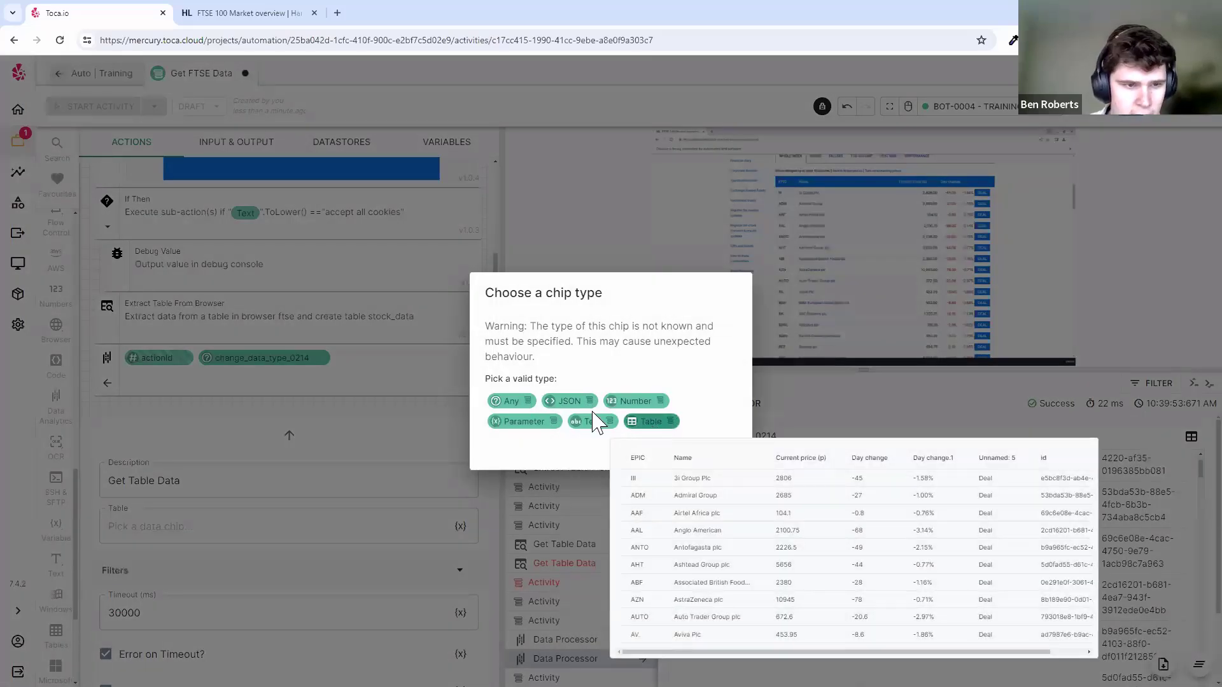
left_click(662, 419)
left_click(170, 292)
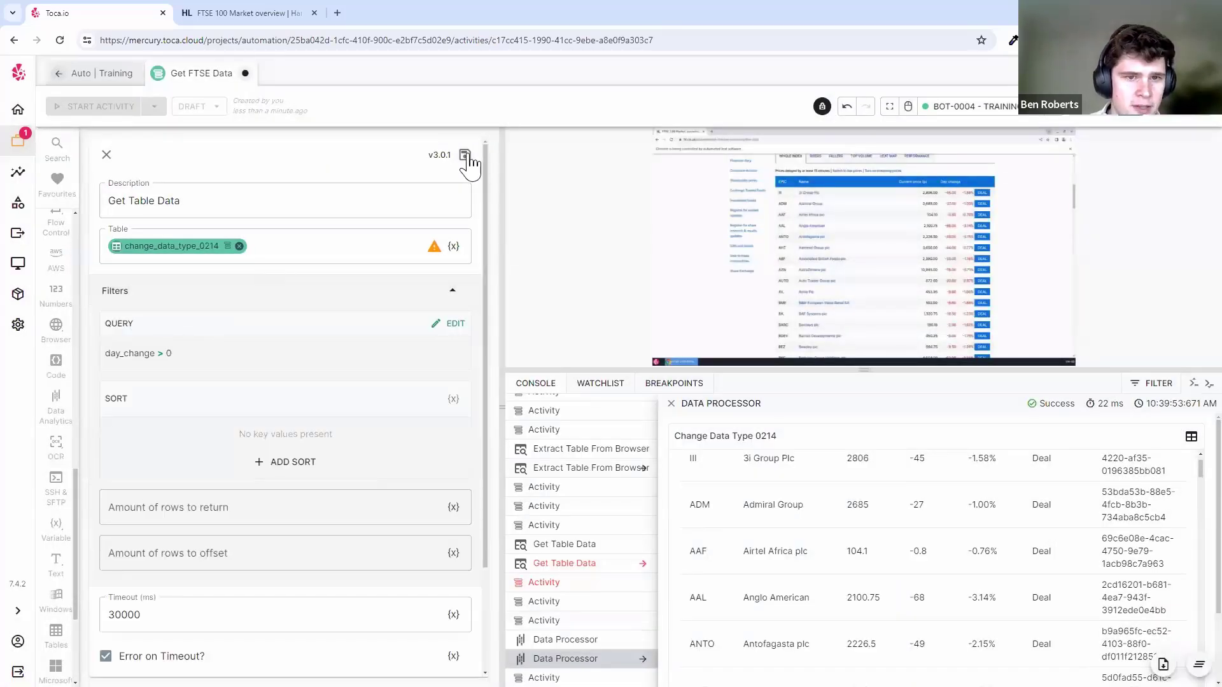
key("Escape")
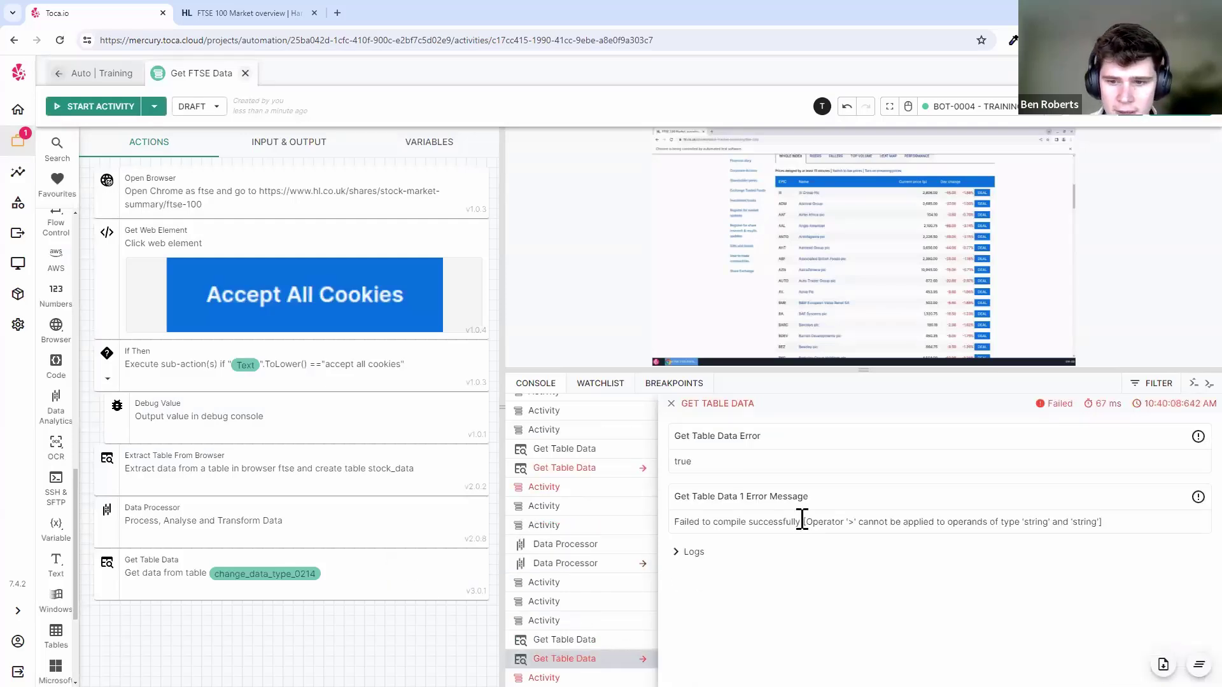
- Delete the Data Processor step and set Get Table Data's table input back to result
left_click(670, 403)
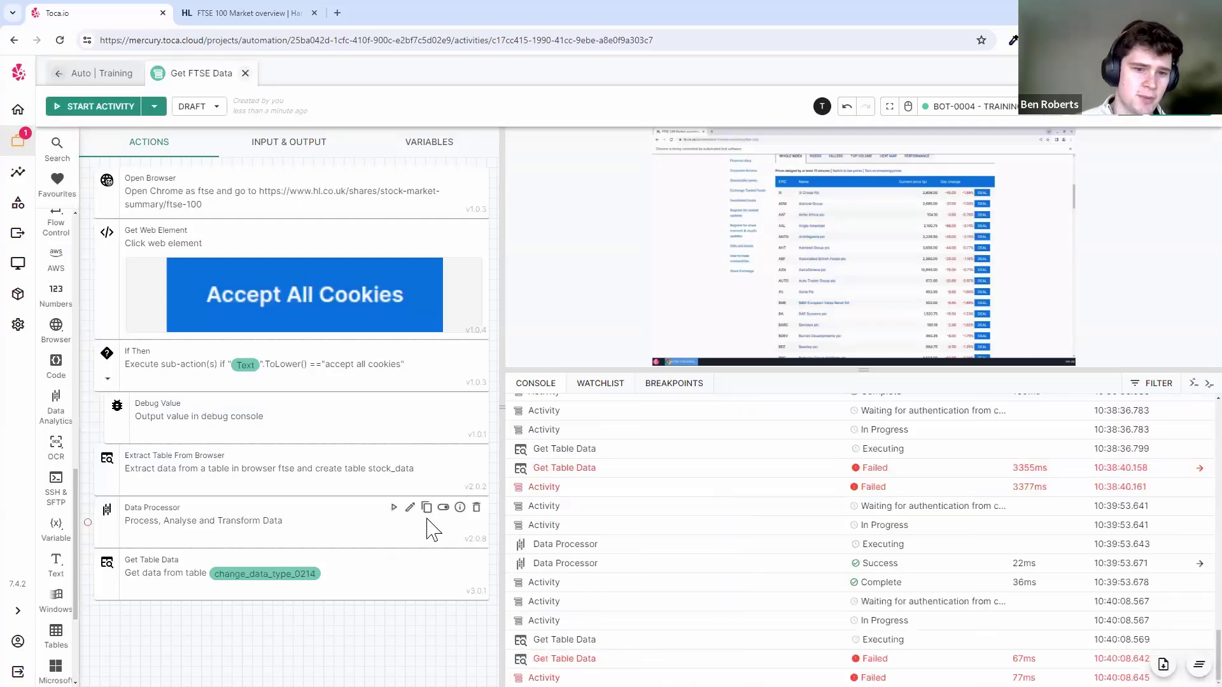
left_click(476, 507)
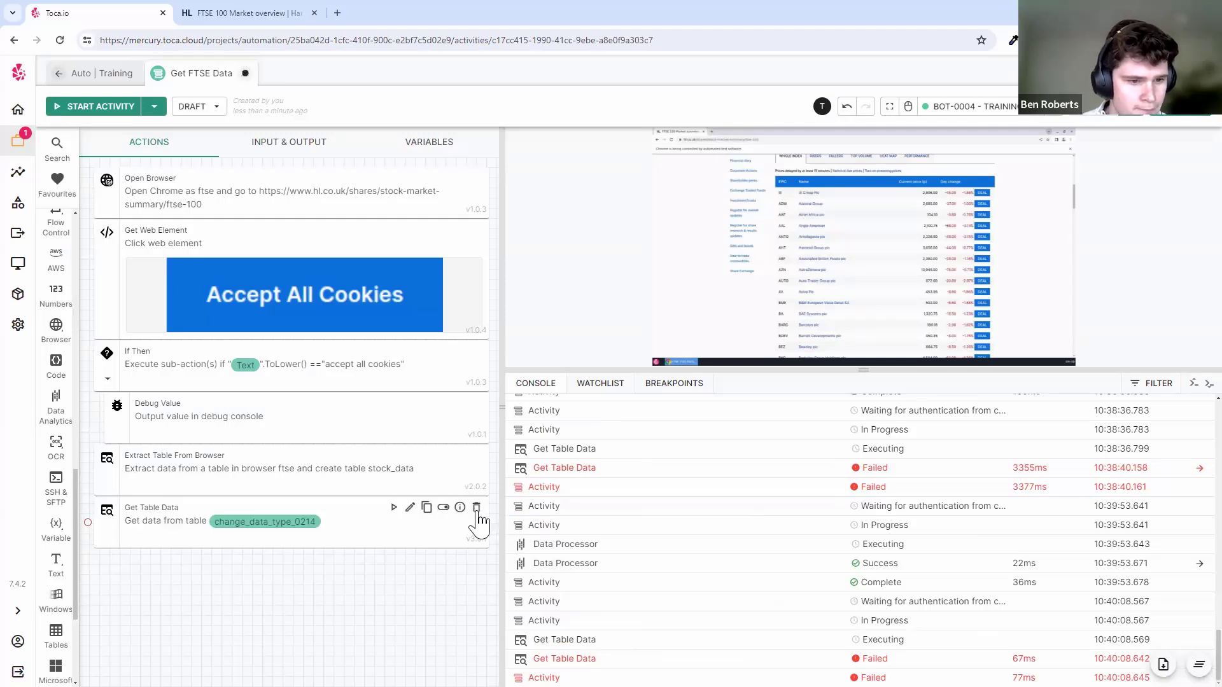
left_click(410, 508)
left_click(240, 247)
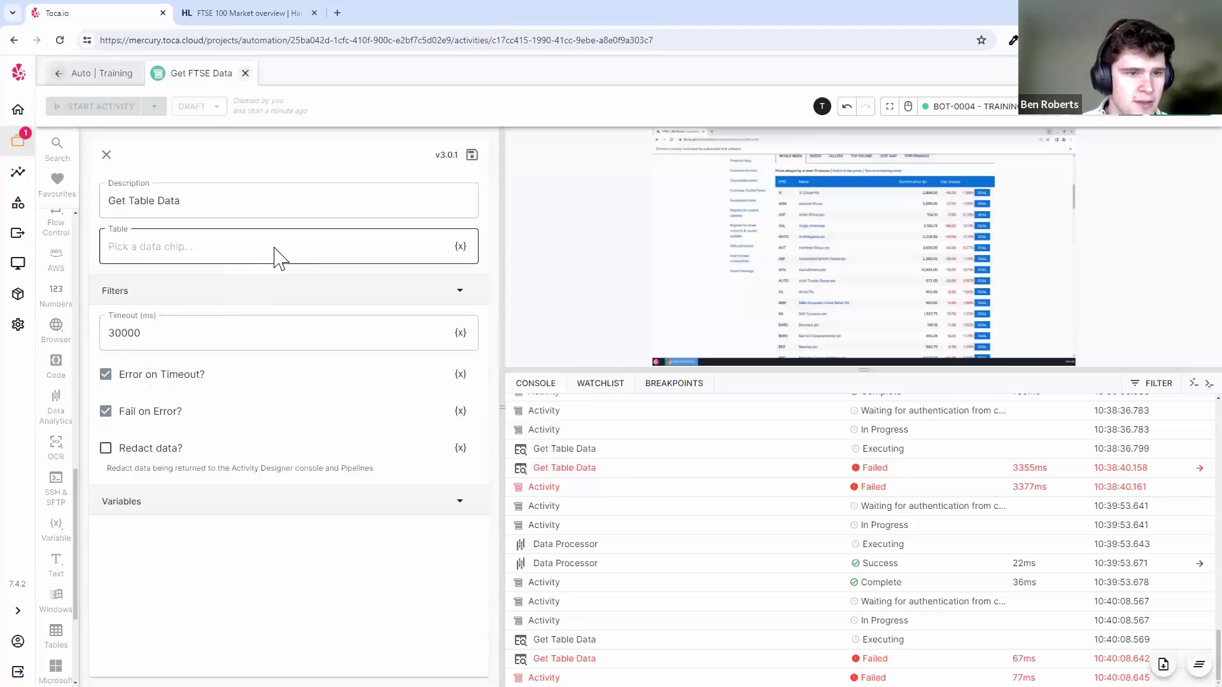
left_click(275, 250)
left_click(224, 373)
left_click(222, 358)
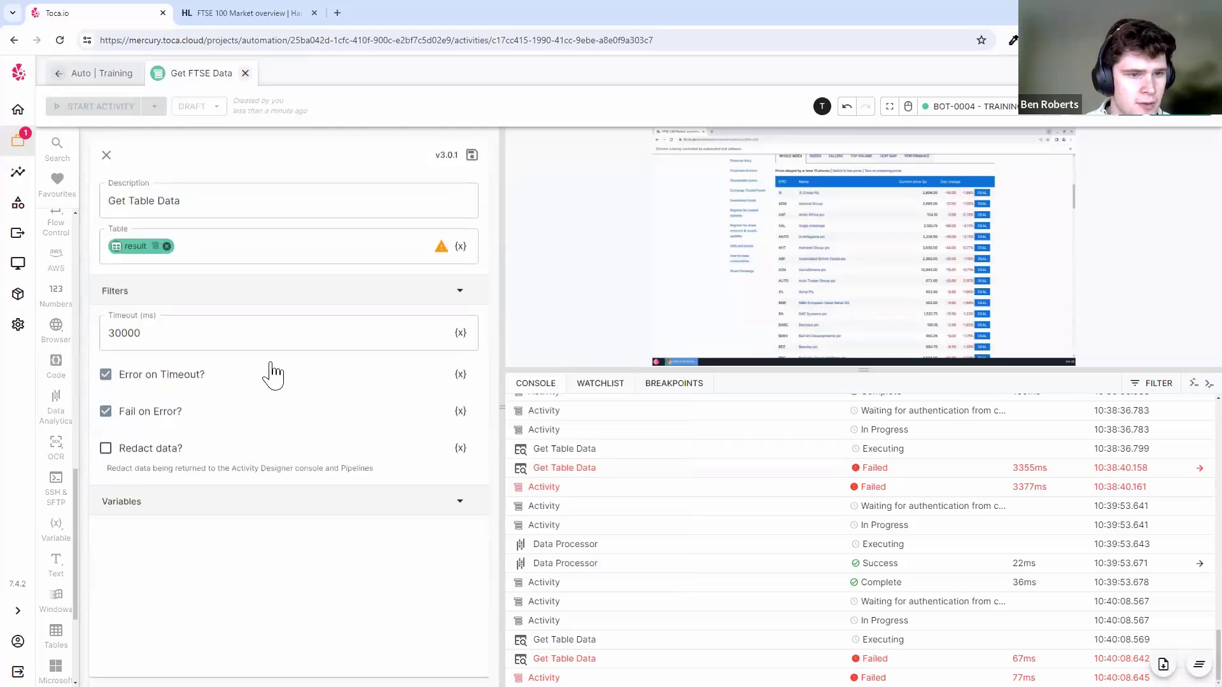
- Review the day_change > 0 query without changes and enlarge the browser preview
left_click(199, 291)
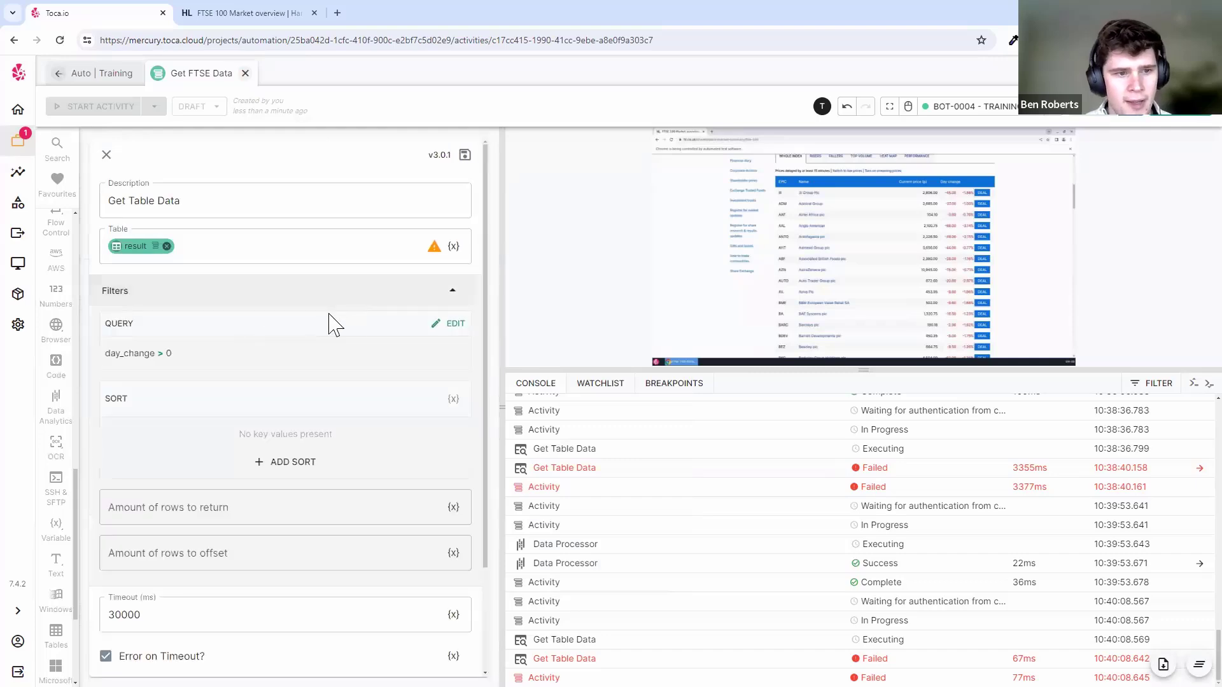
left_click(453, 326)
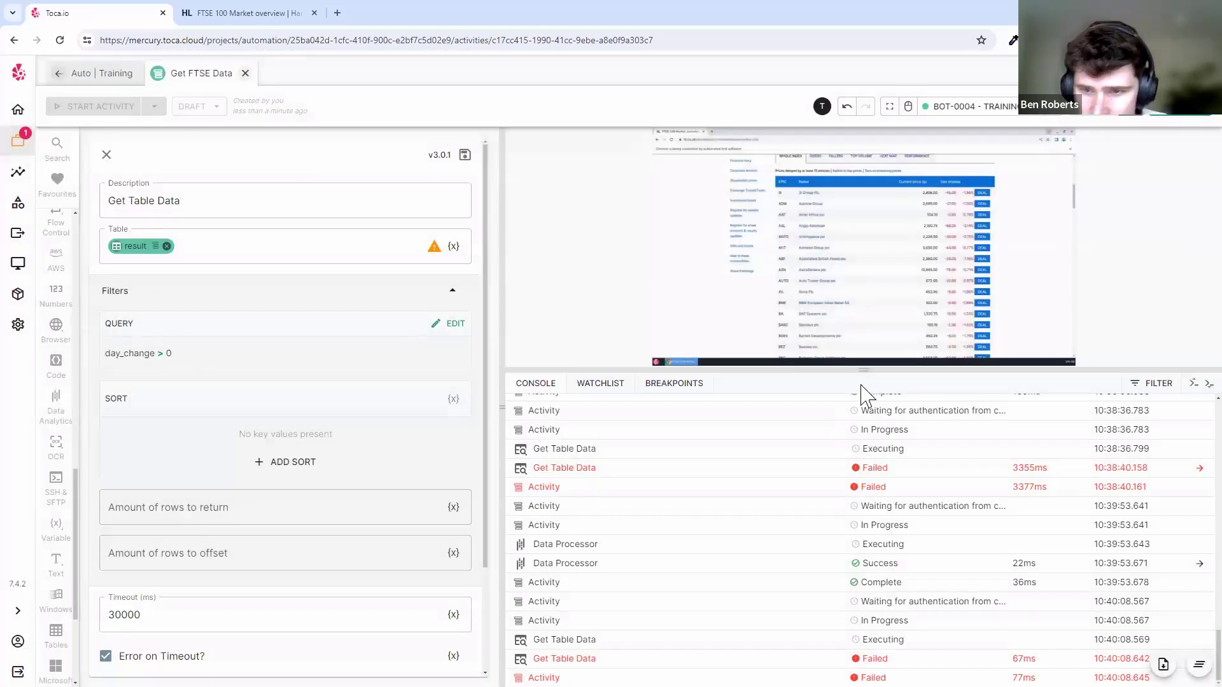
left_click(447, 325)
left_click(905, 274)
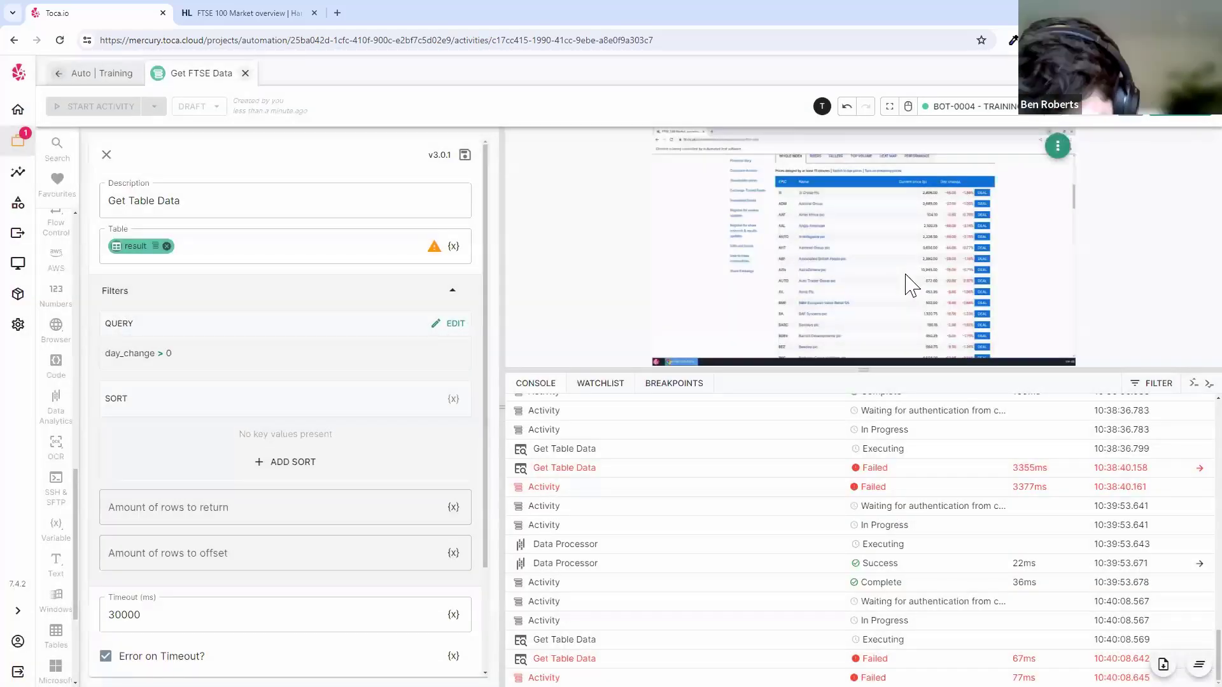
left_click_drag(900, 369, 900, 399)
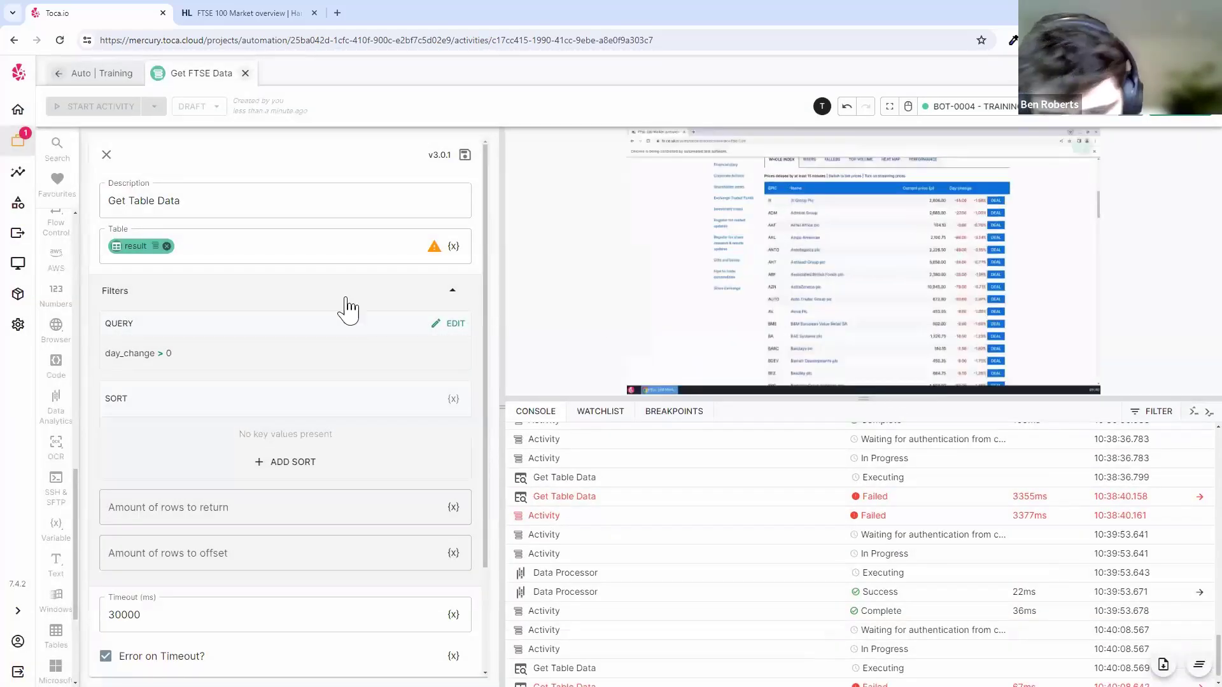
- Set the query to filter the Name column with LIKE and value %b%
left_click(437, 325)
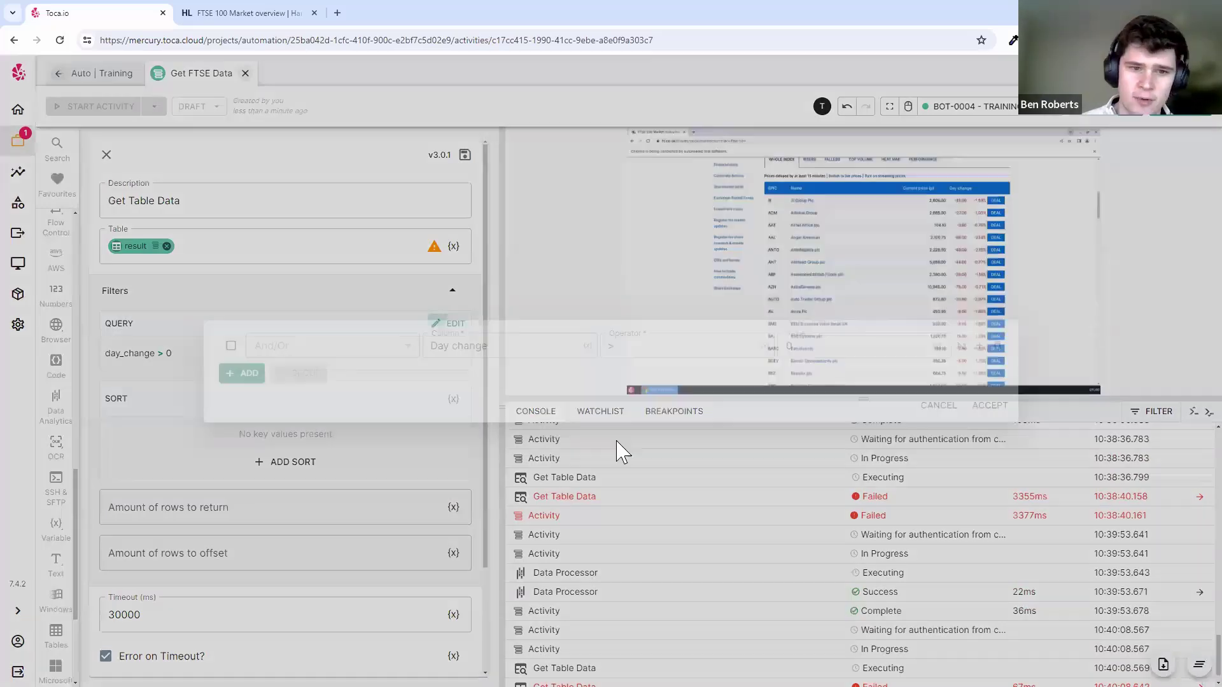
left_click(545, 341)
left_click(499, 401)
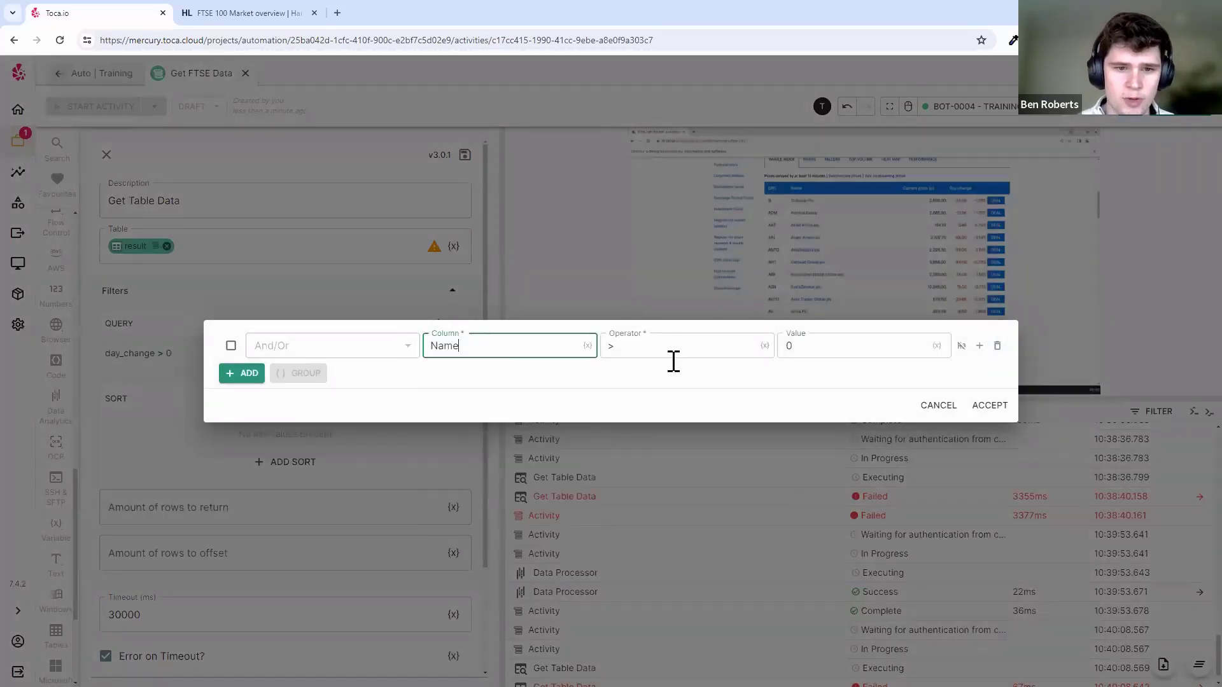
left_click(670, 348)
left_click(661, 429)
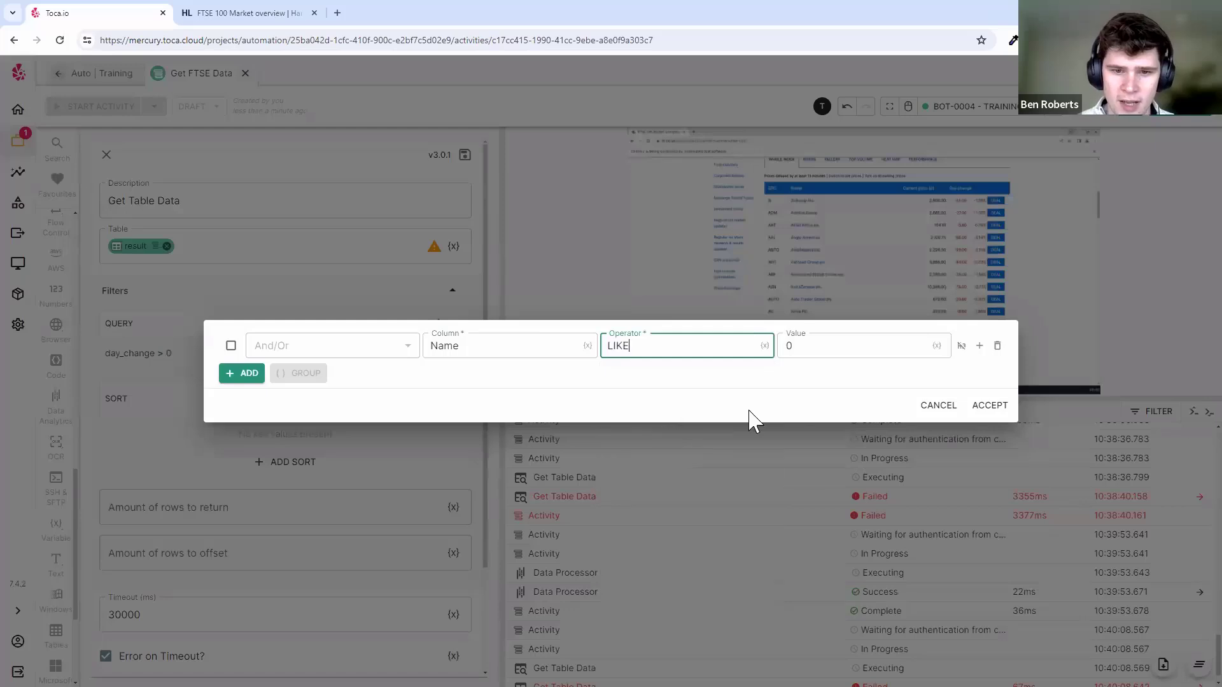
left_click(826, 340)
double_click(788, 345)
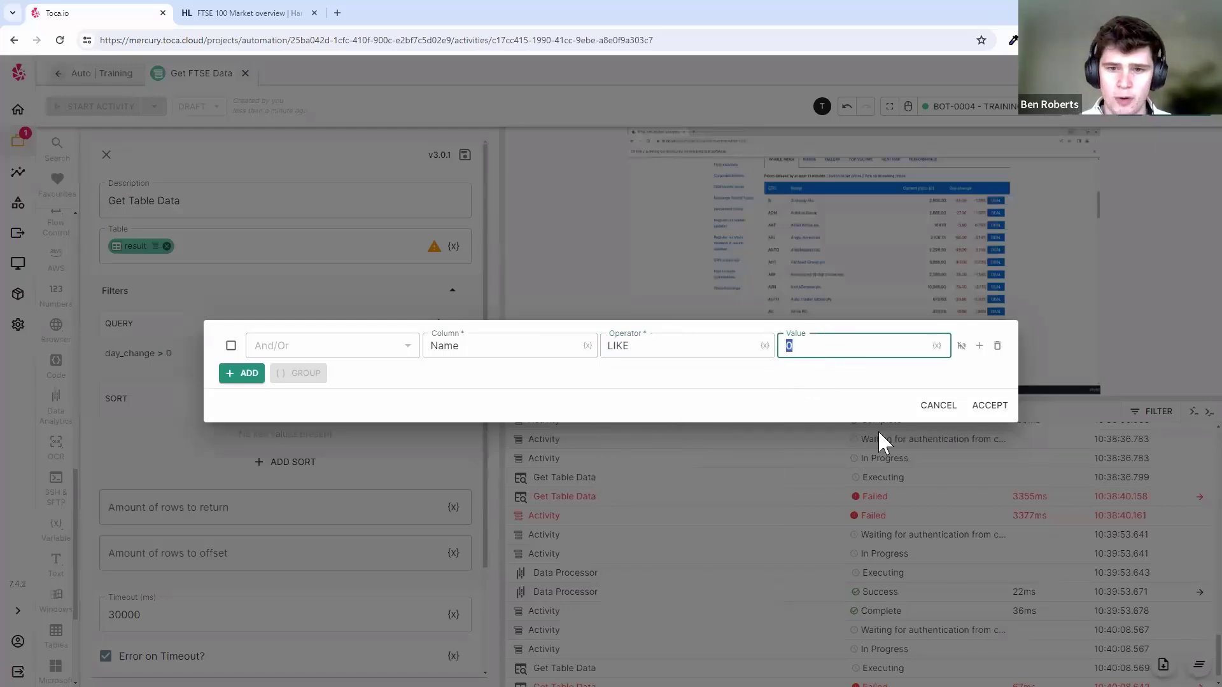
type("%")
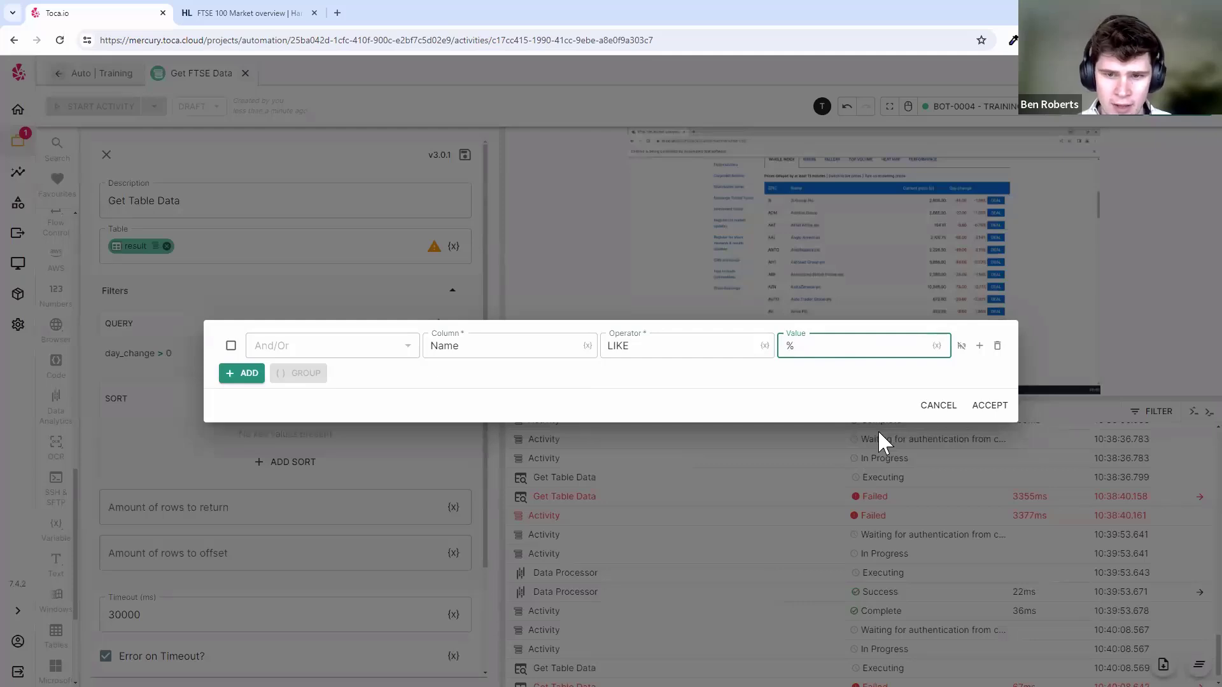
type("b")
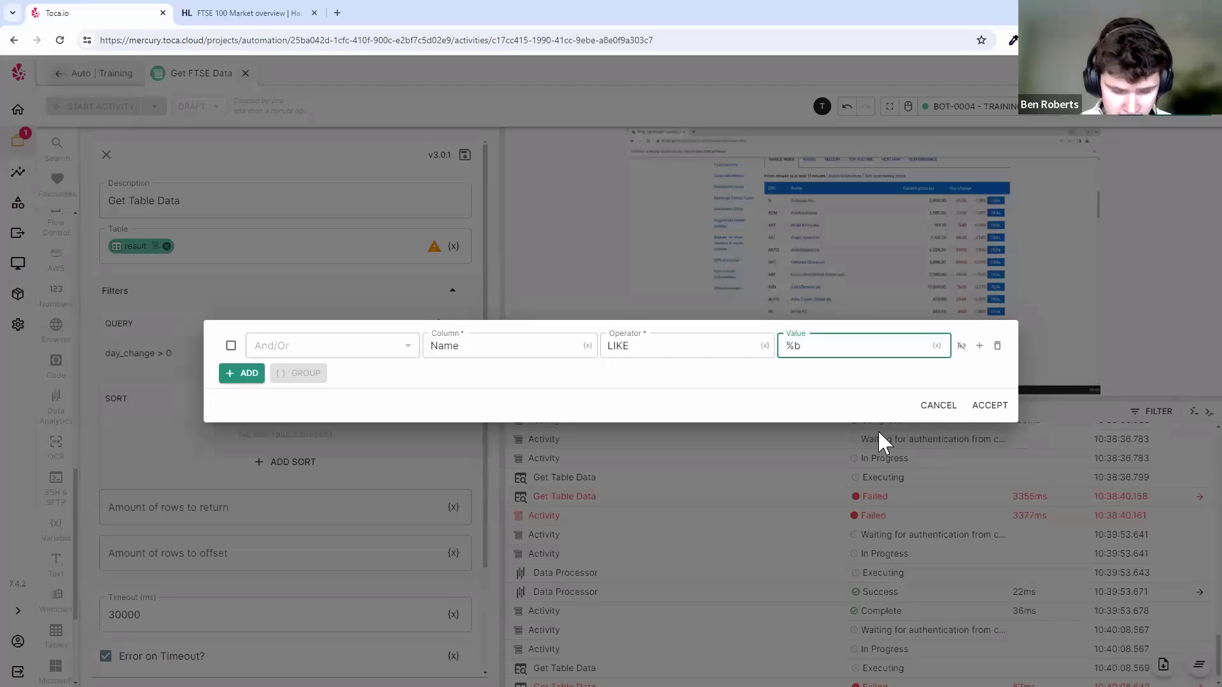
type("%")
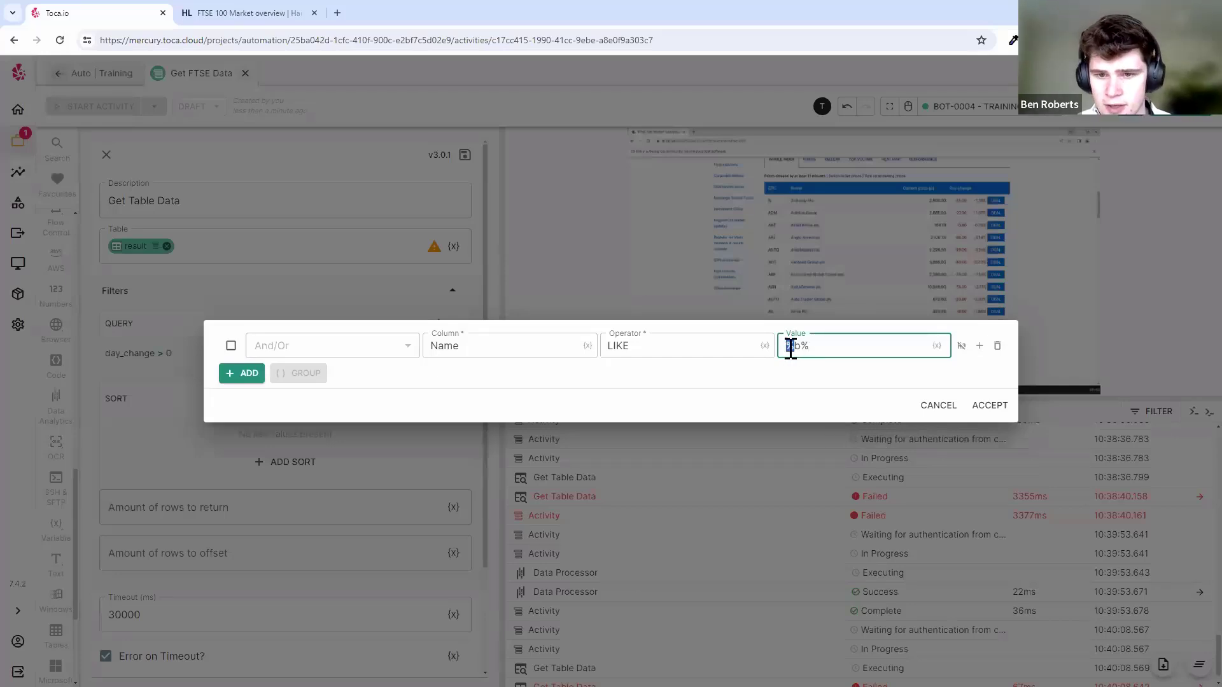
- Double-check the Name LIKE %b% pattern and accept the filter
left_click(509, 343)
left_click(643, 344)
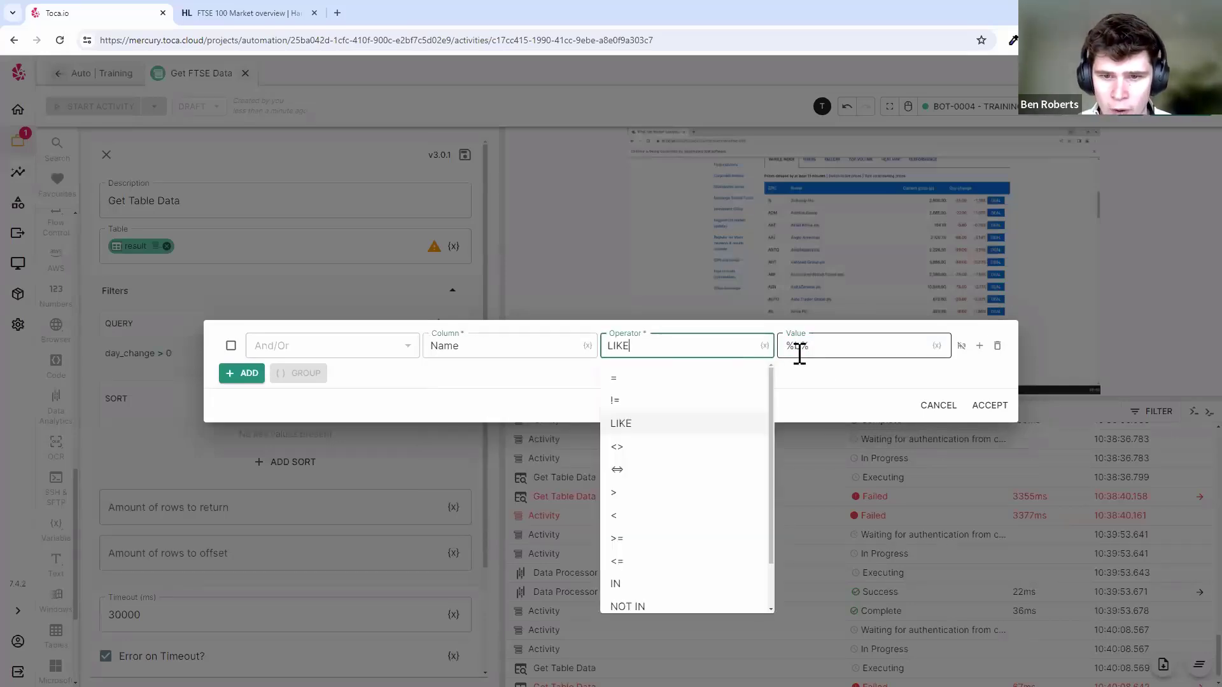
double_click(787, 346)
double_click(796, 347)
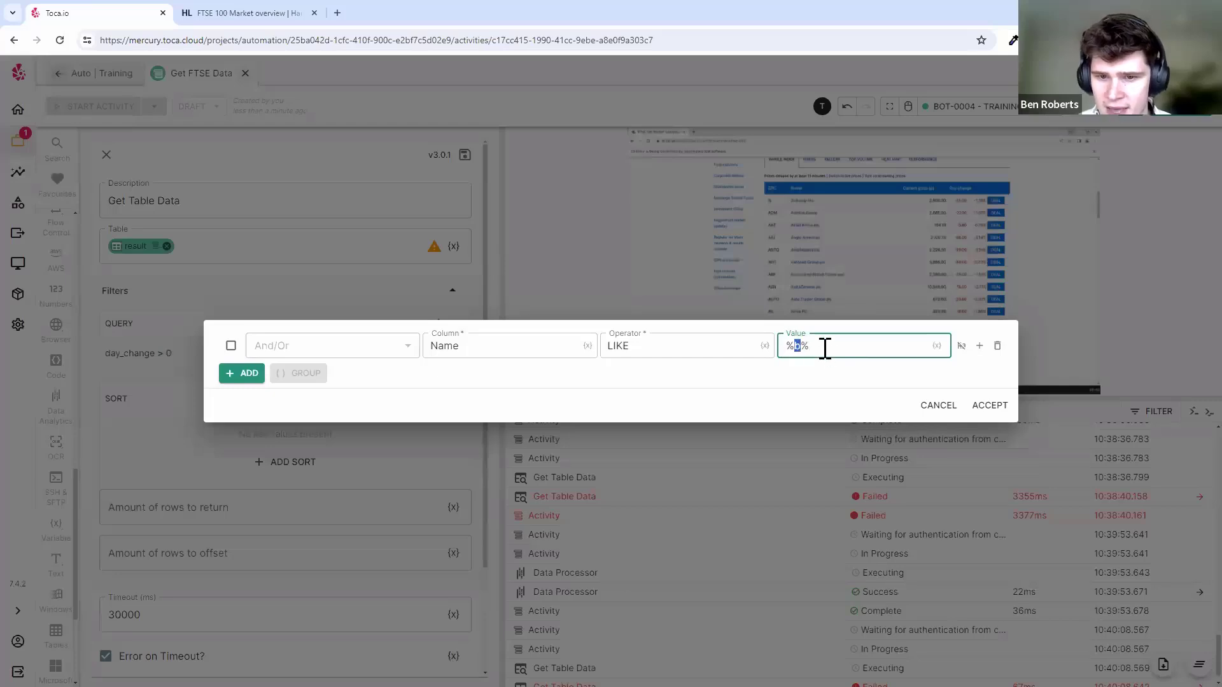
double_click(805, 347)
left_click(824, 346)
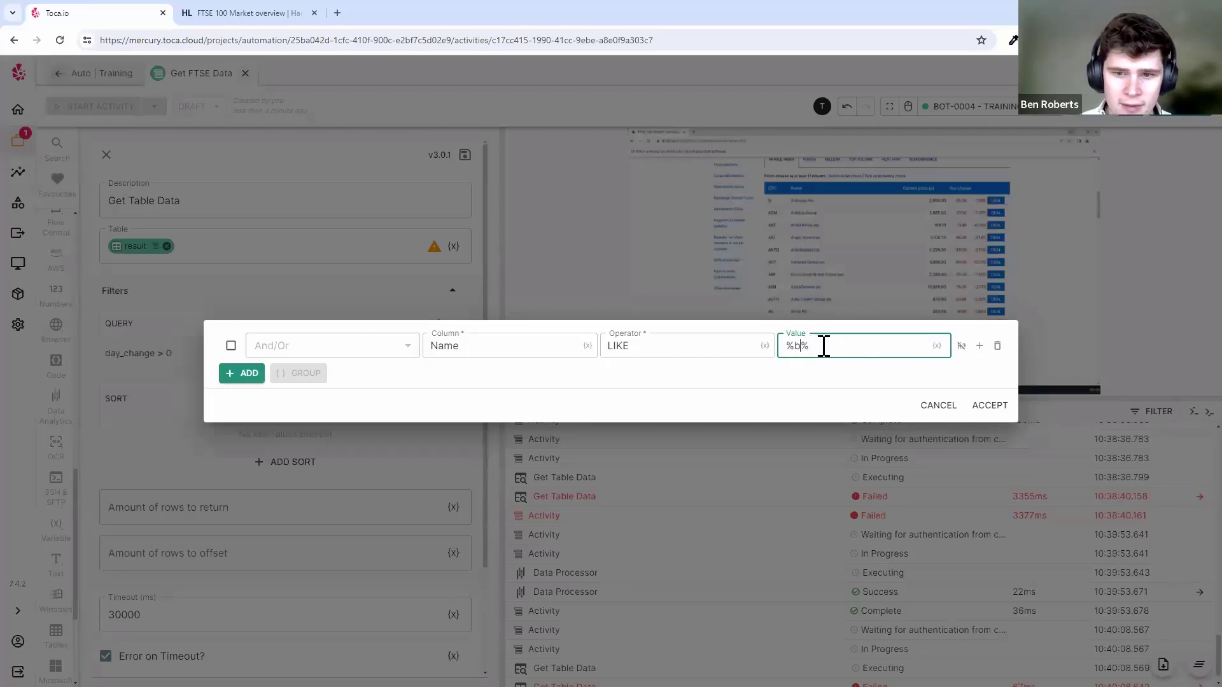
left_click(987, 407)
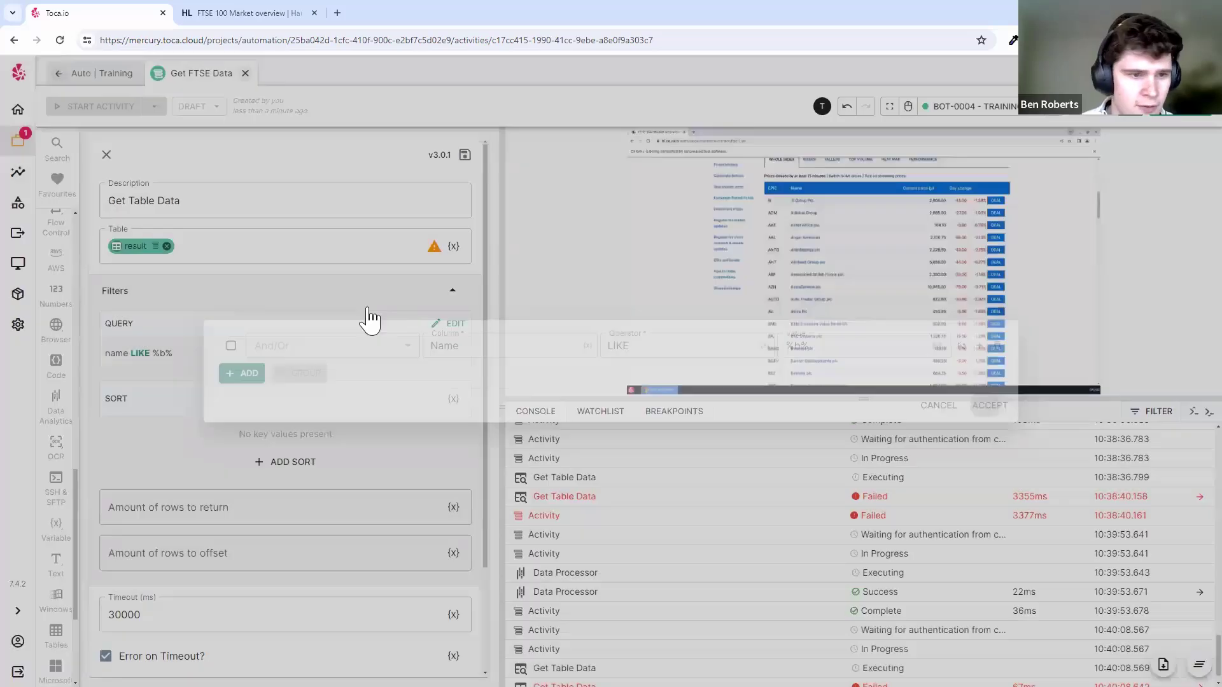
- Save the Get Table Data settings and run the step to view its name LIKE %b% results
left_click(465, 154)
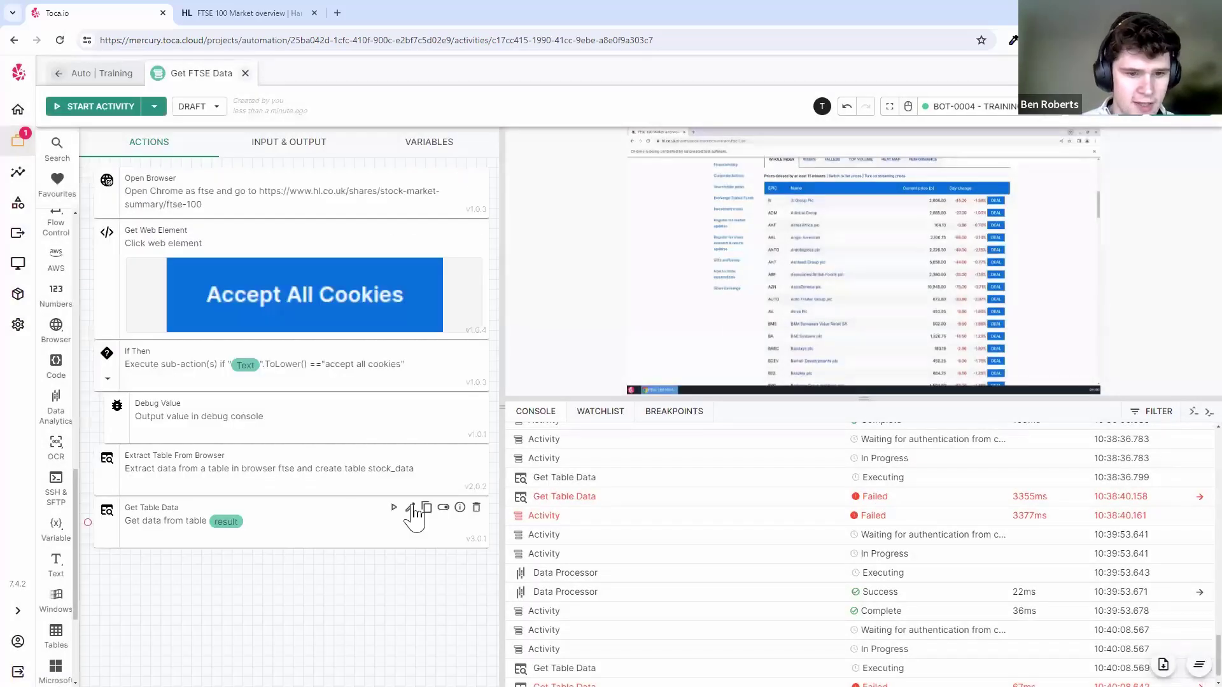
left_click(401, 508)
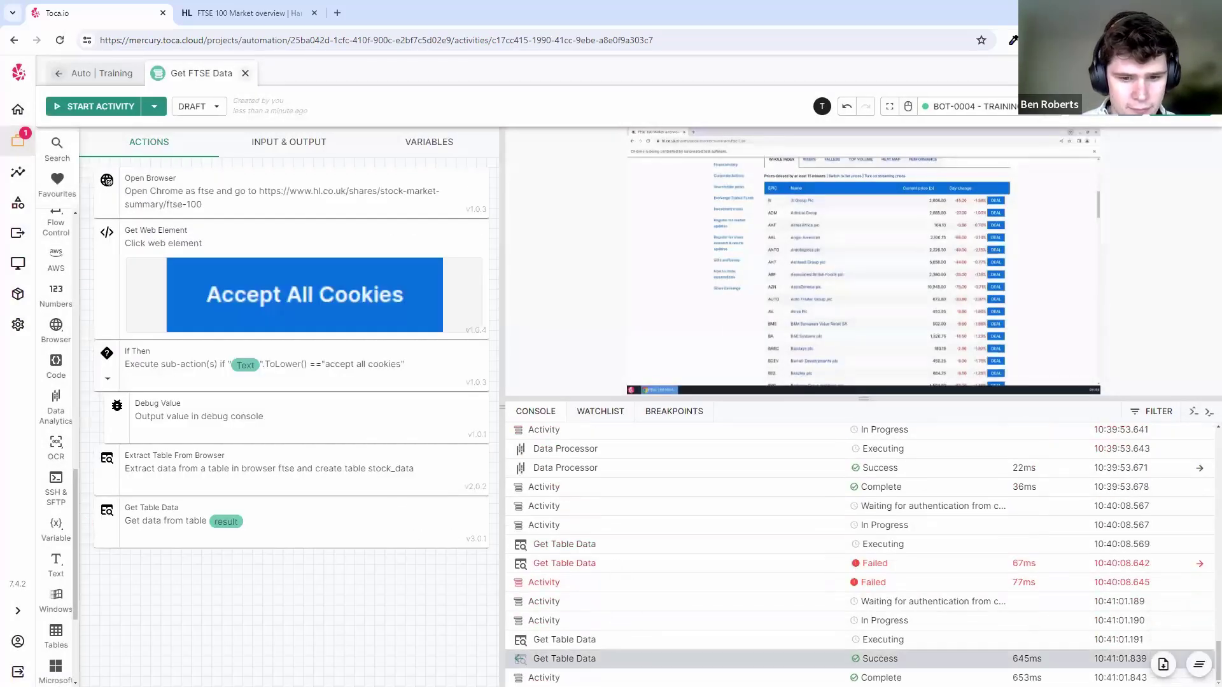
left_click(623, 659)
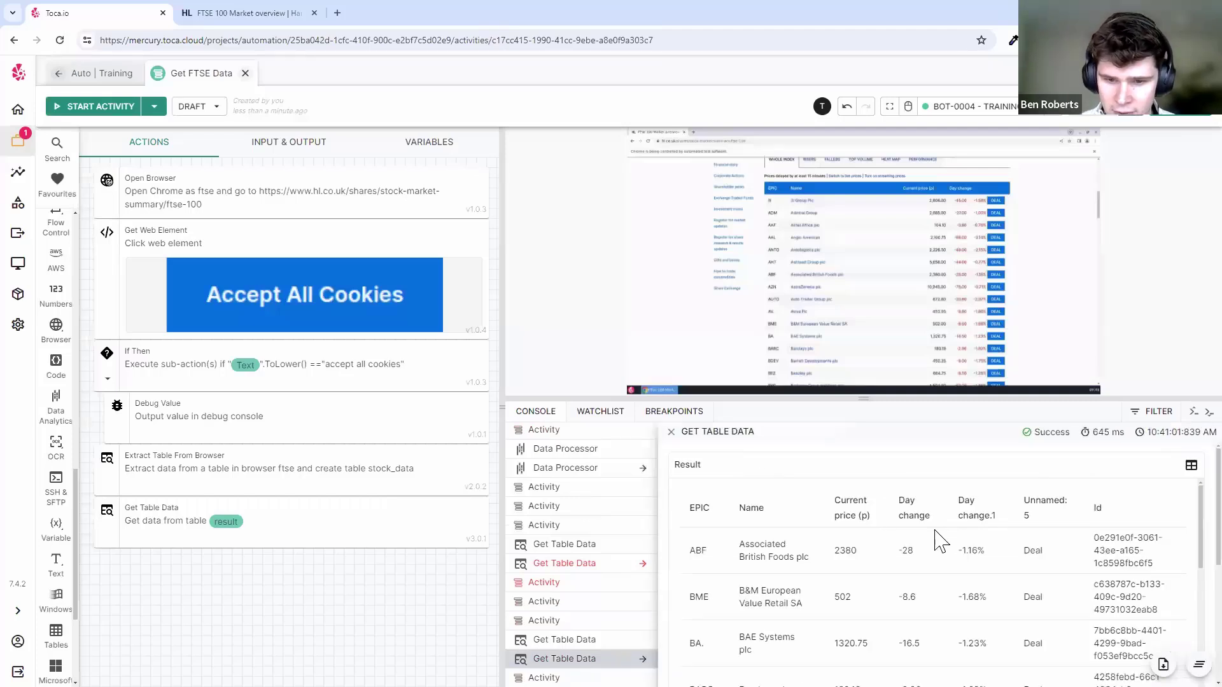
scroll(938, 536, "down", 1)
scroll(936, 537, "up", 1)
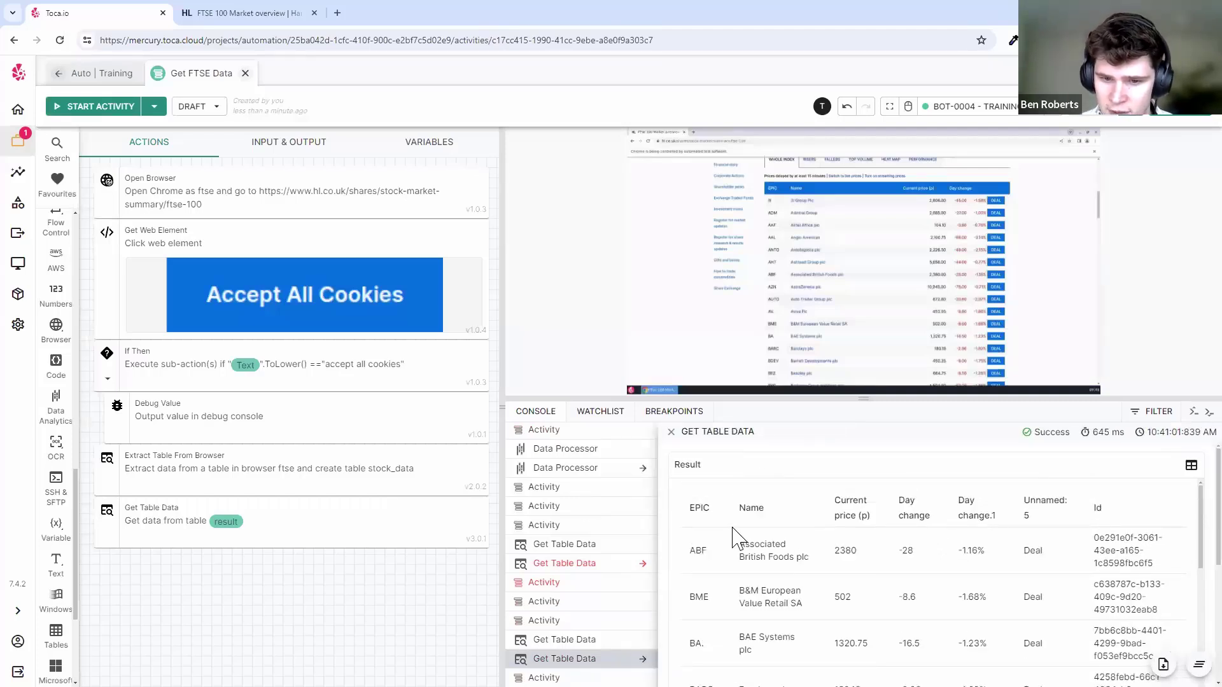
- Enlarge the console and inspect returned companies such as Associated British Foods plc
left_click_drag(733, 529, 957, 571)
left_click(958, 570)
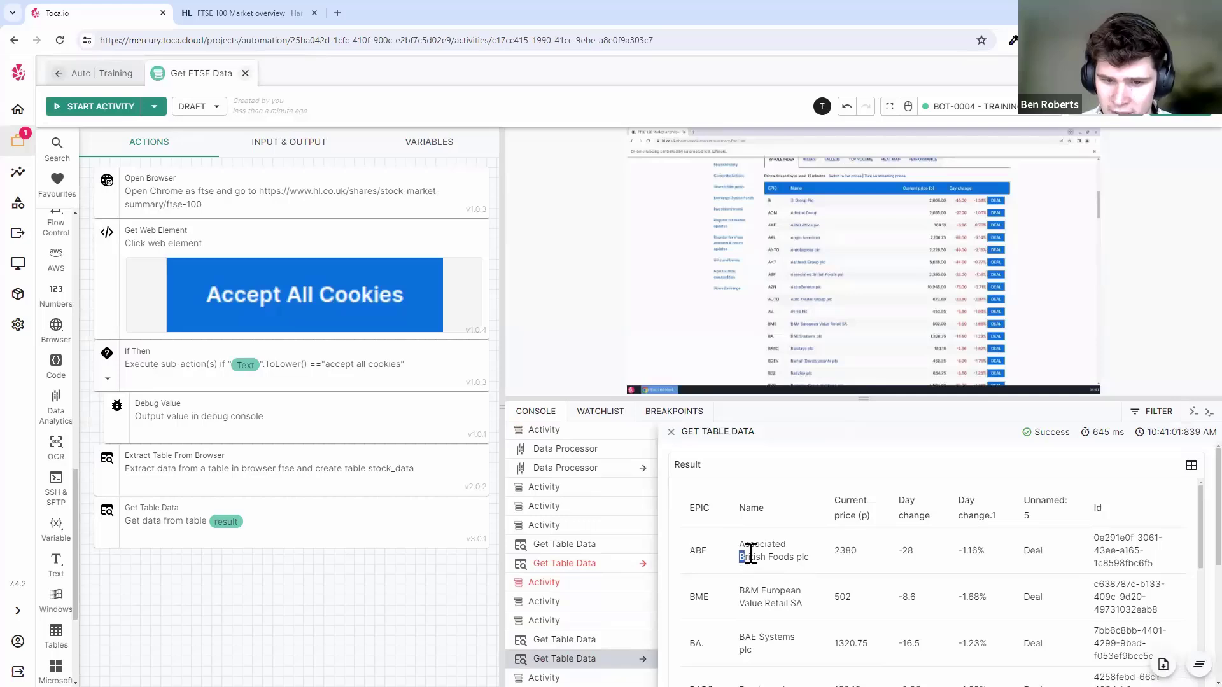
left_click(758, 512)
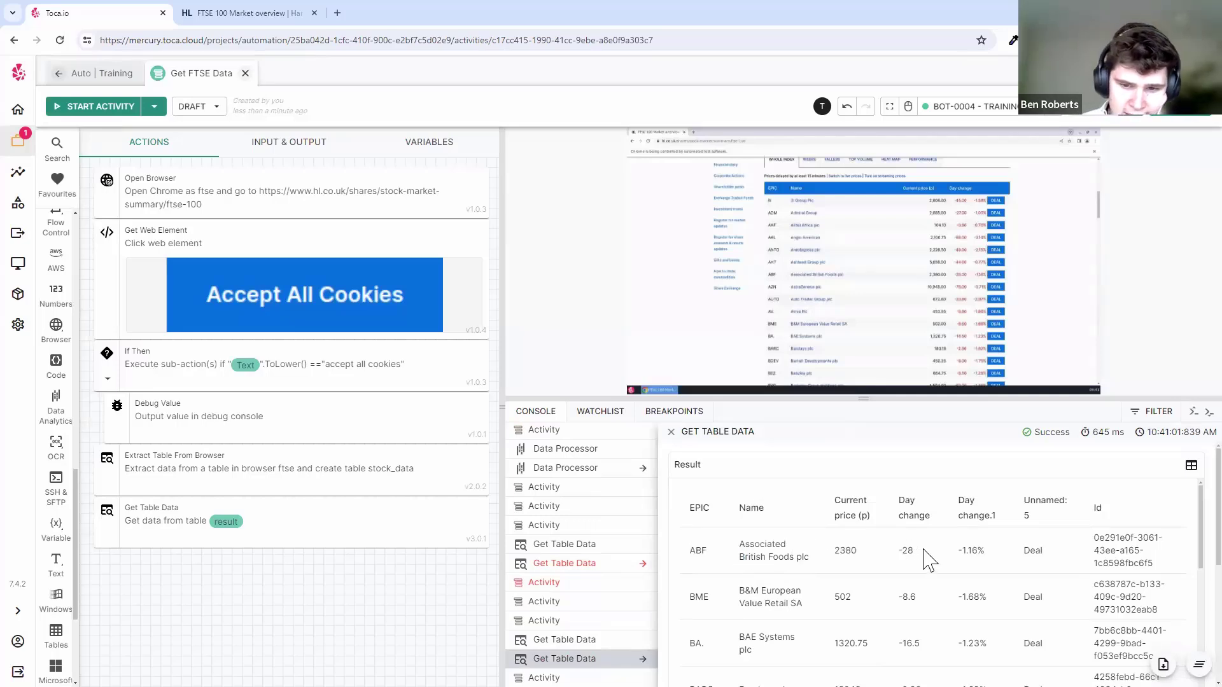
scroll(861, 588, "down", 3)
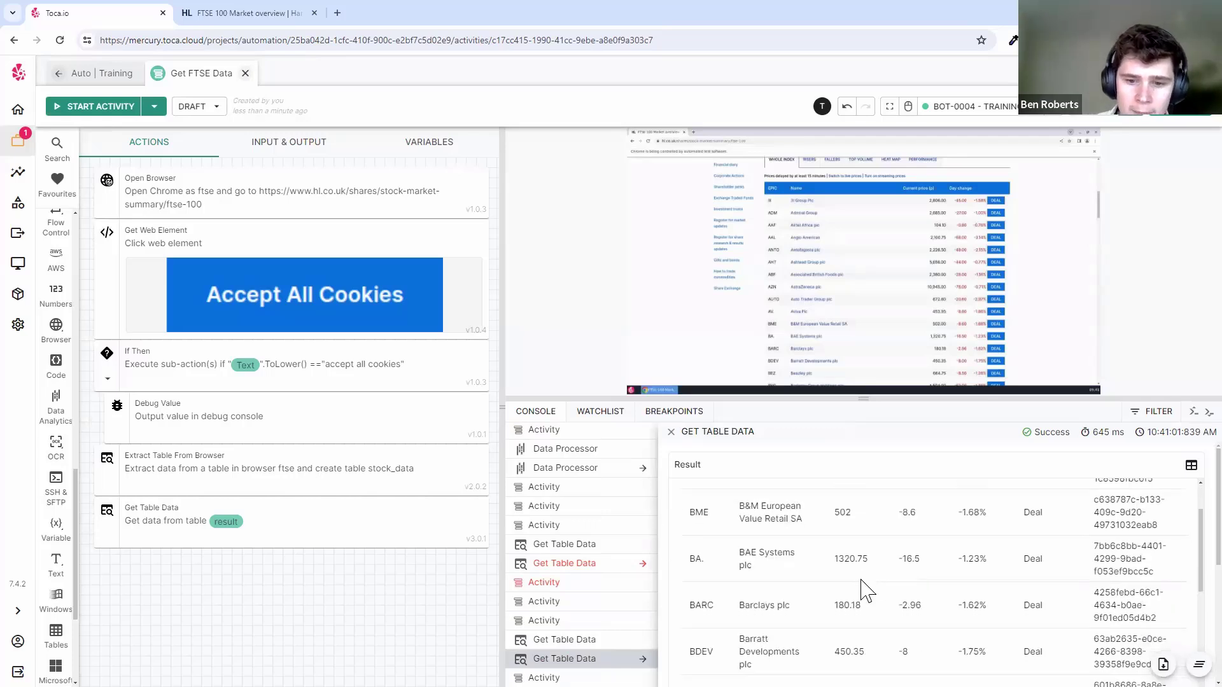
scroll(864, 588, "up", 3)
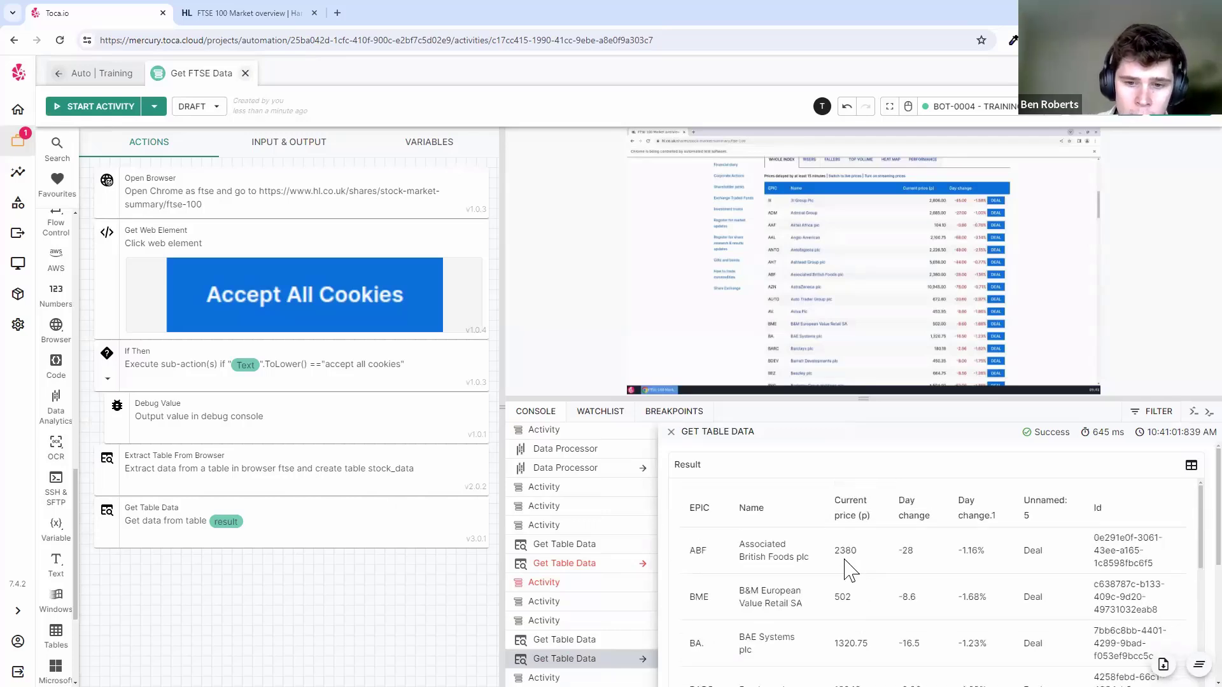
left_click_drag(896, 397, 878, 346)
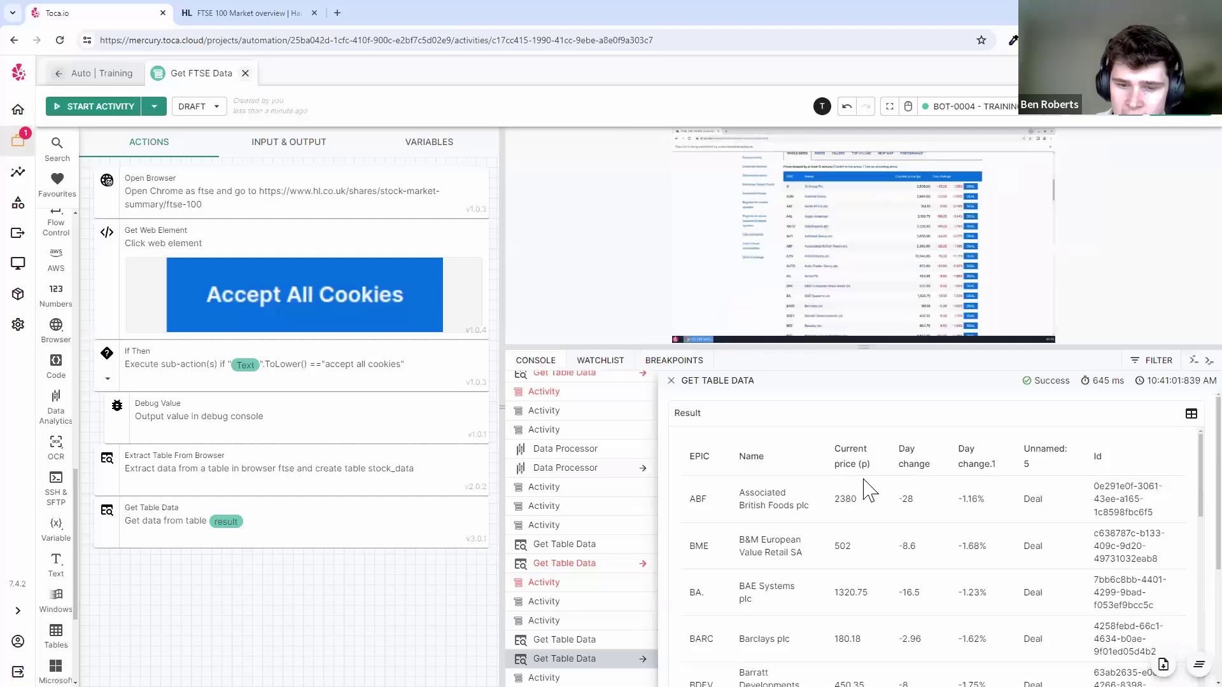
left_click_drag(739, 492, 799, 504)
left_click(815, 513)
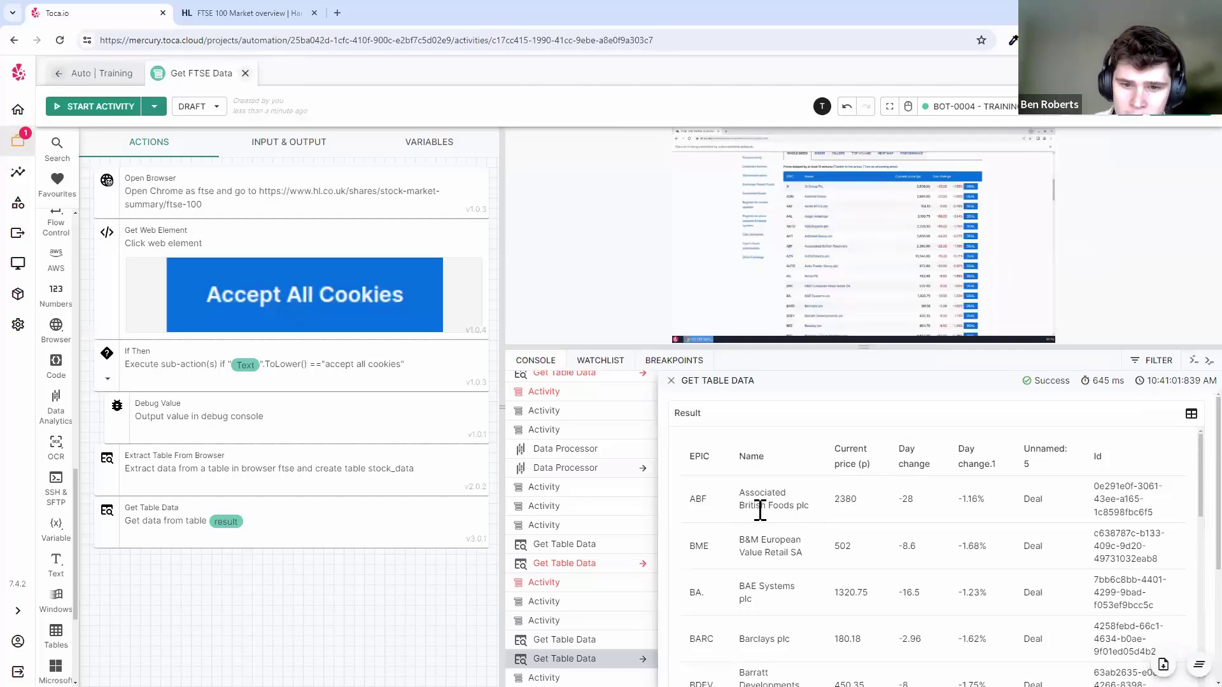
left_click(807, 505)
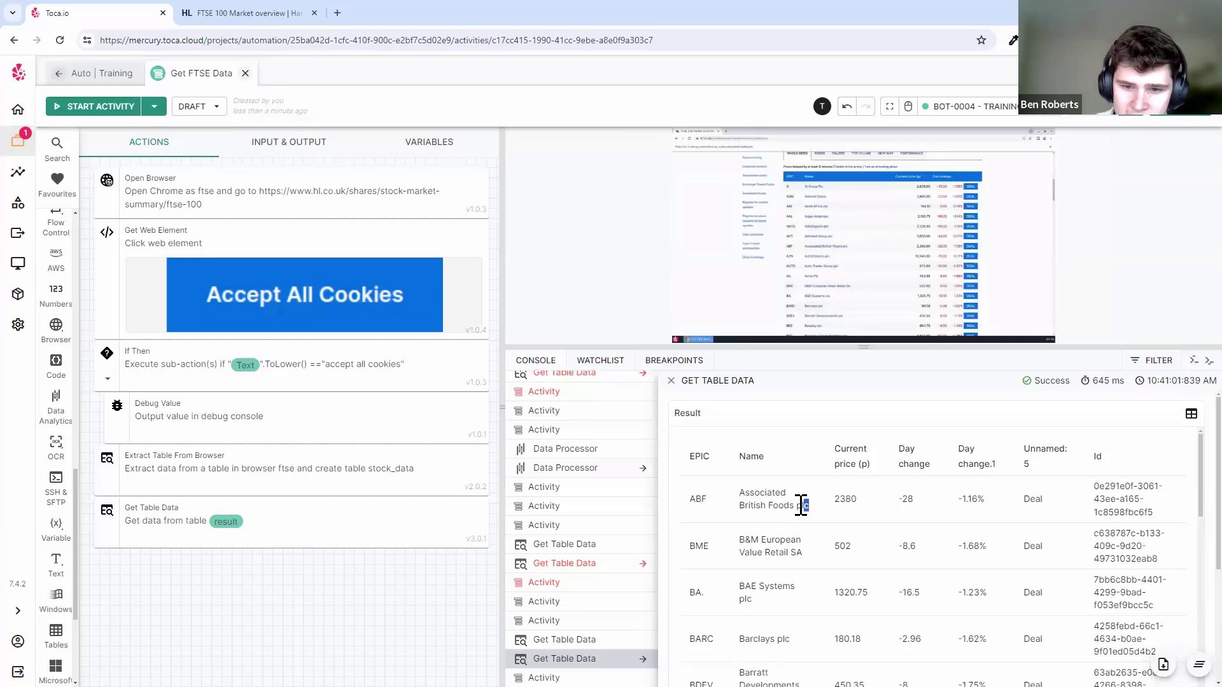
left_click(807, 506)
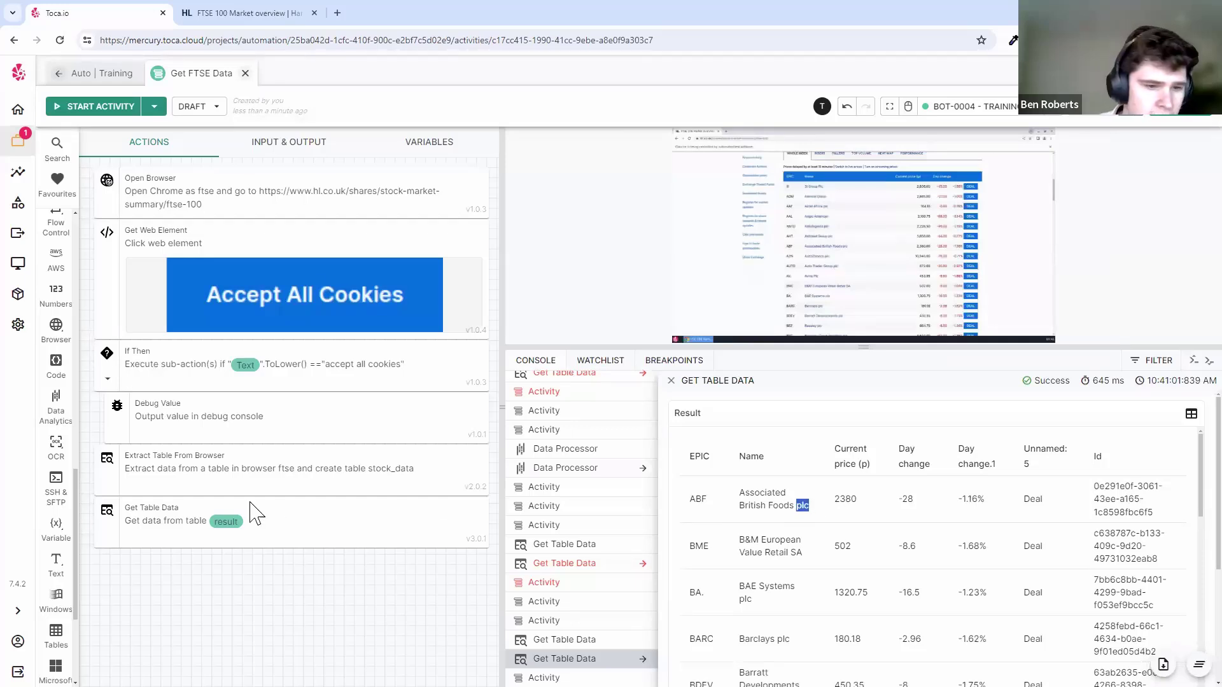
- Reopen the Get Table Data settings with the Filters section expanded
mouse_move(445, 521)
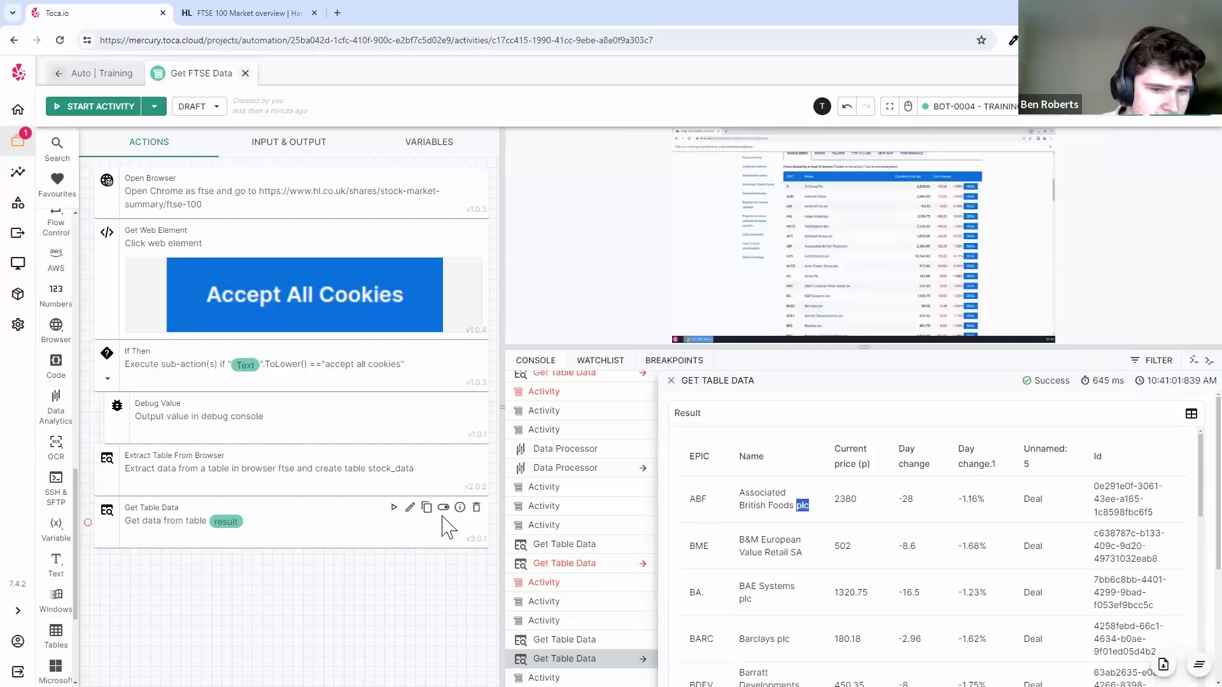
left_click(410, 507)
left_click(376, 299)
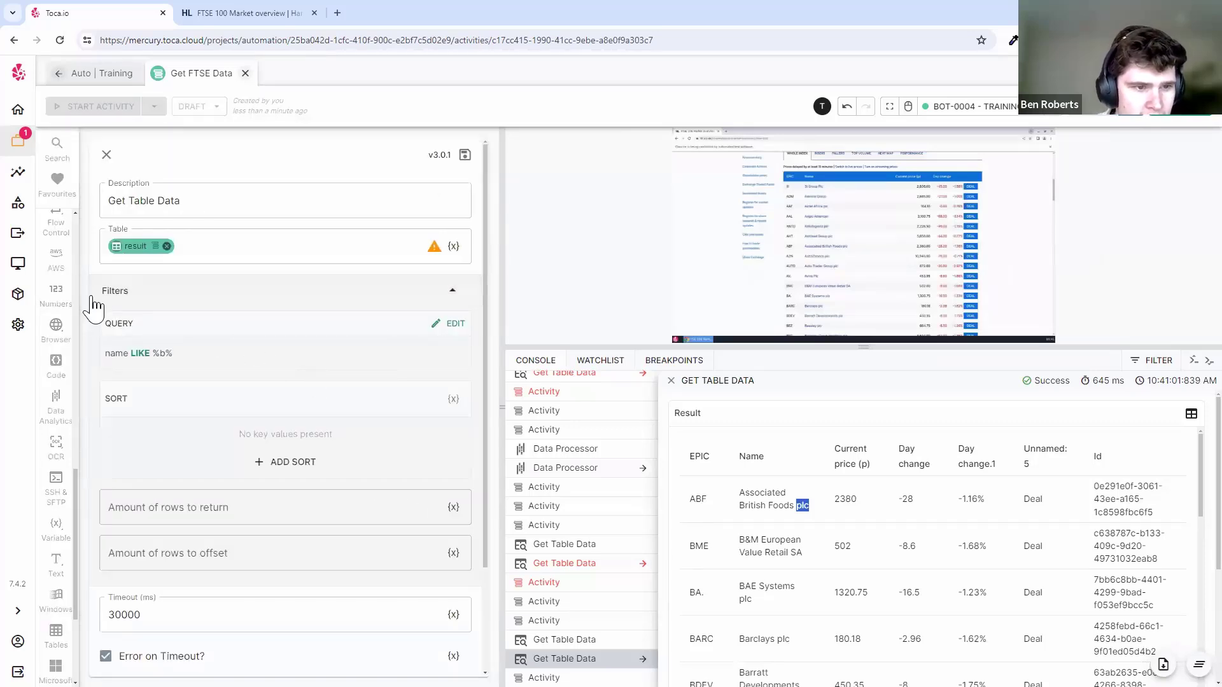
- Add a second query condition, Name LIKE %plc%, to the Get Table Data filter and accept it
left_click(453, 323)
left_click(261, 380)
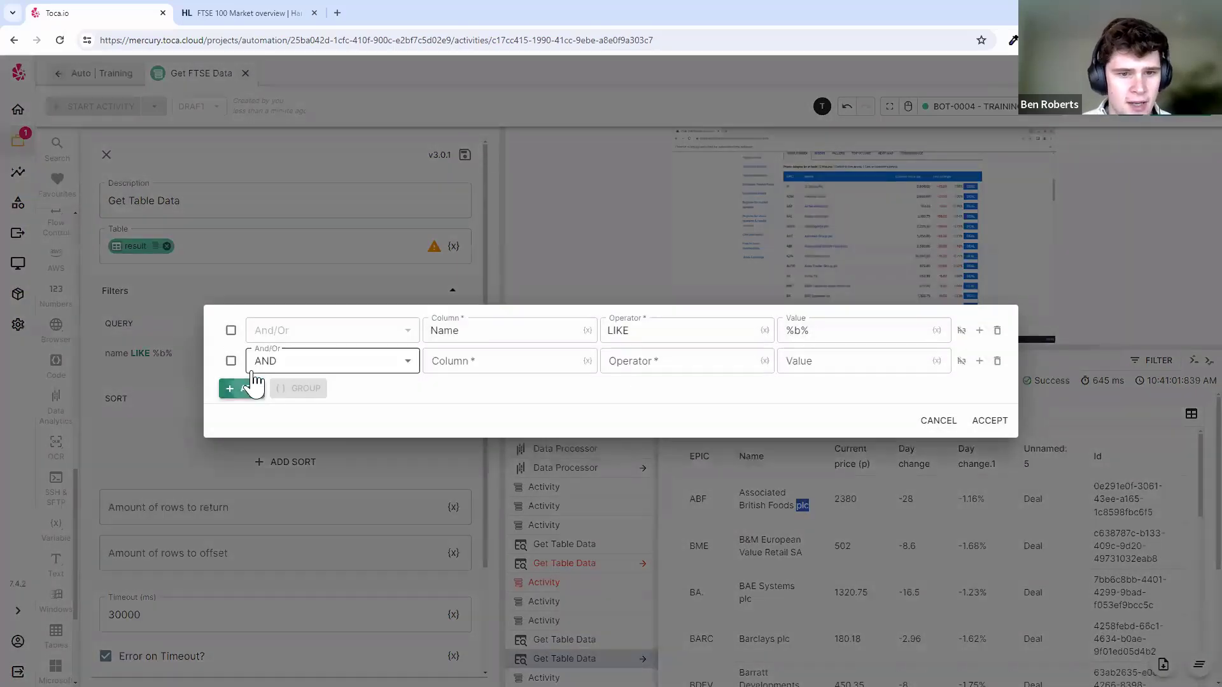
left_click(523, 369)
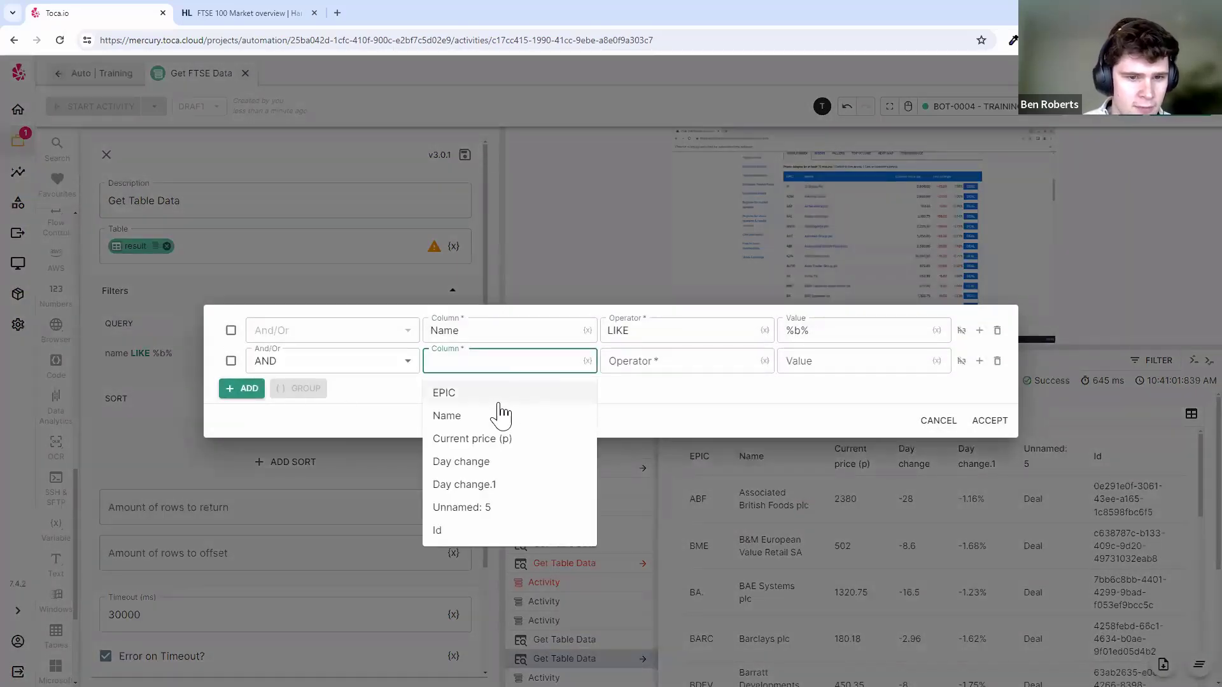
left_click(485, 420)
left_click(664, 358)
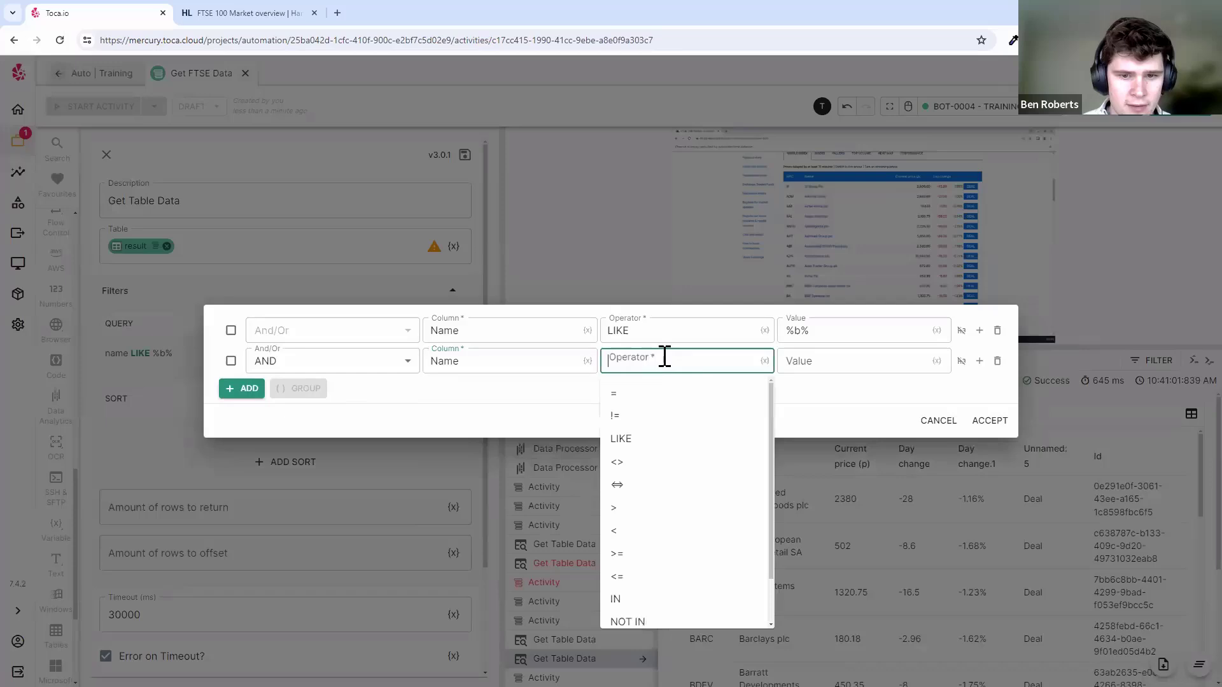
left_click(665, 438)
left_click(796, 362)
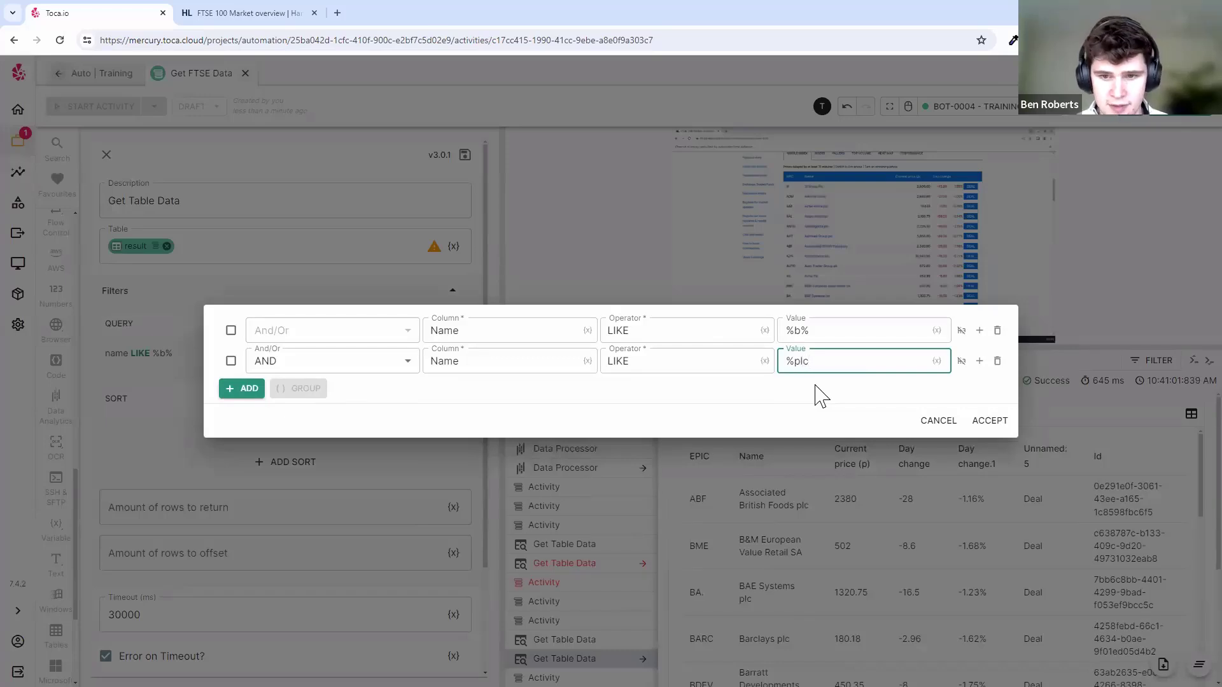
left_click(885, 402)
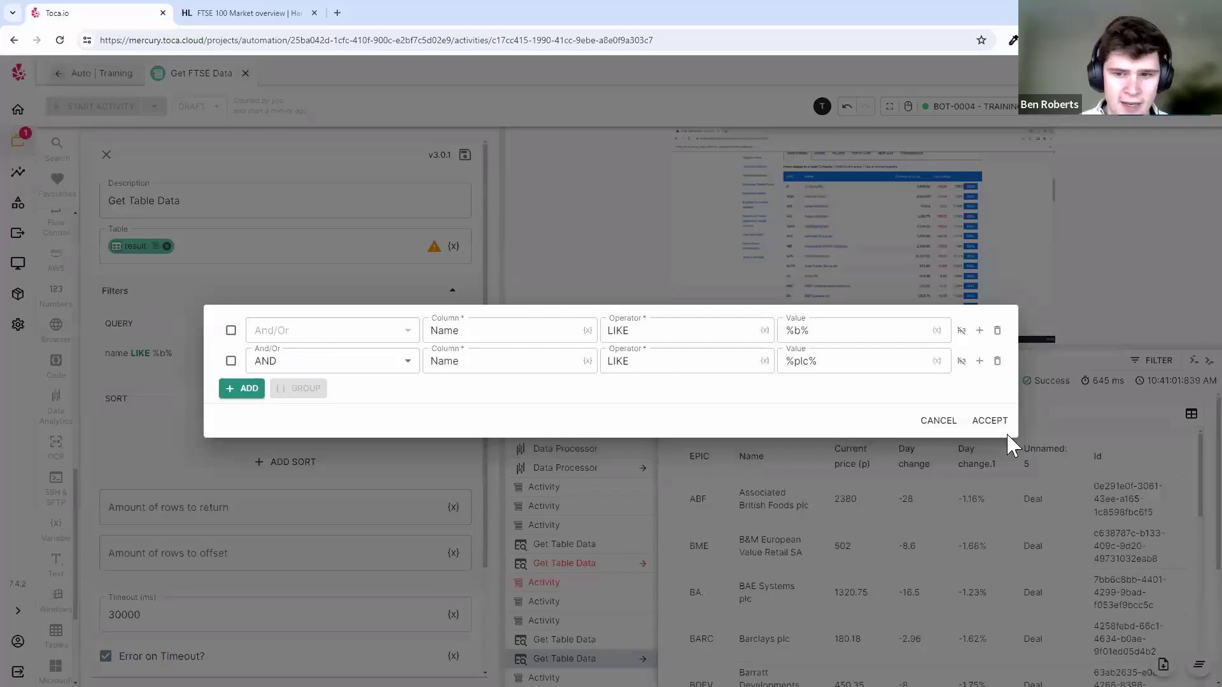
left_click(989, 421)
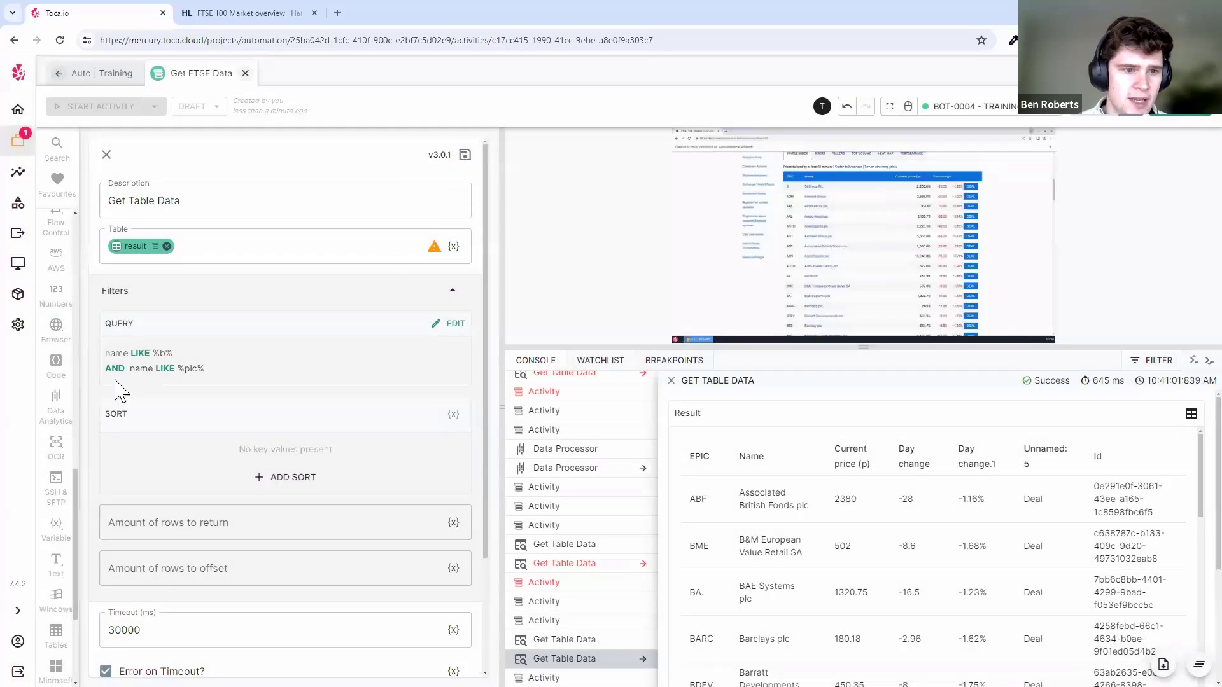
- Save the two-condition filter and re-run Get Table Data, which succeeds in 70 ms
left_click(464, 155)
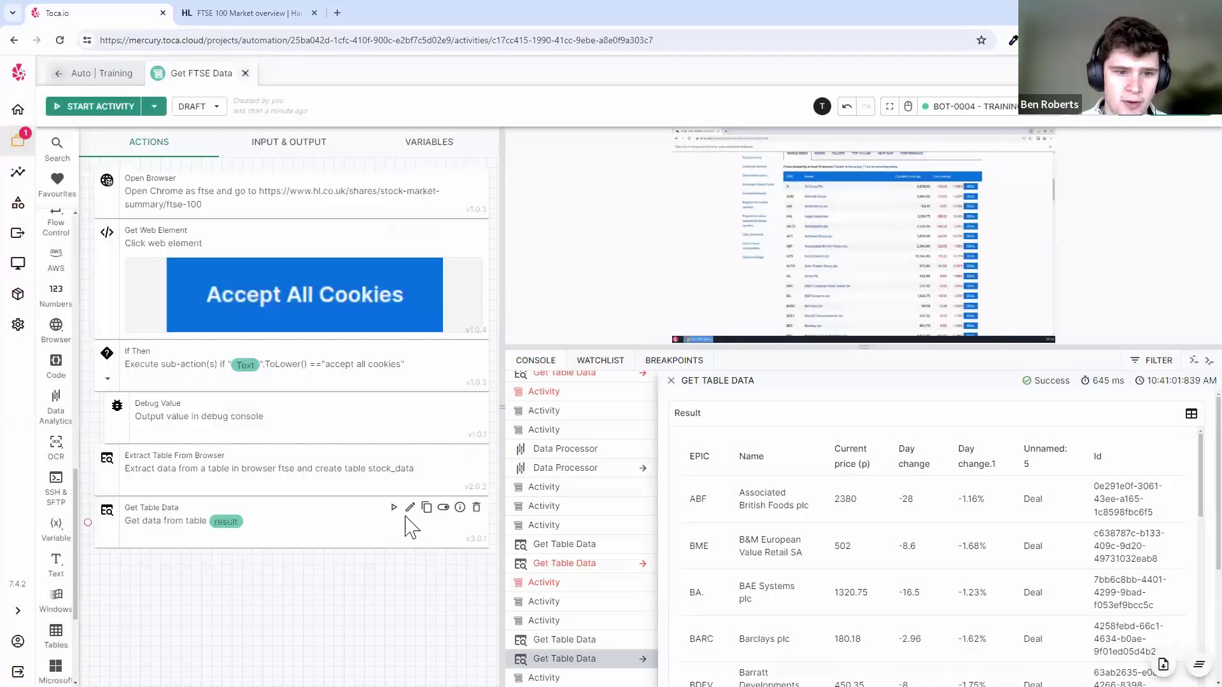
left_click(394, 508)
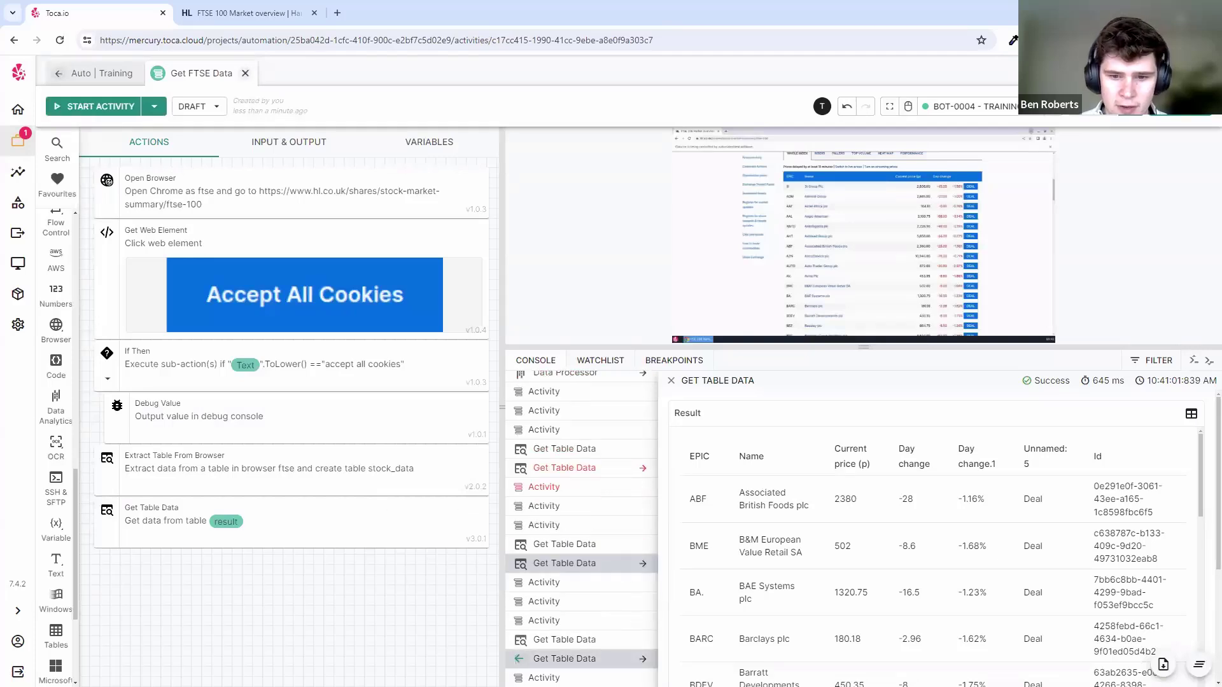
scroll(926, 534, "down", 1)
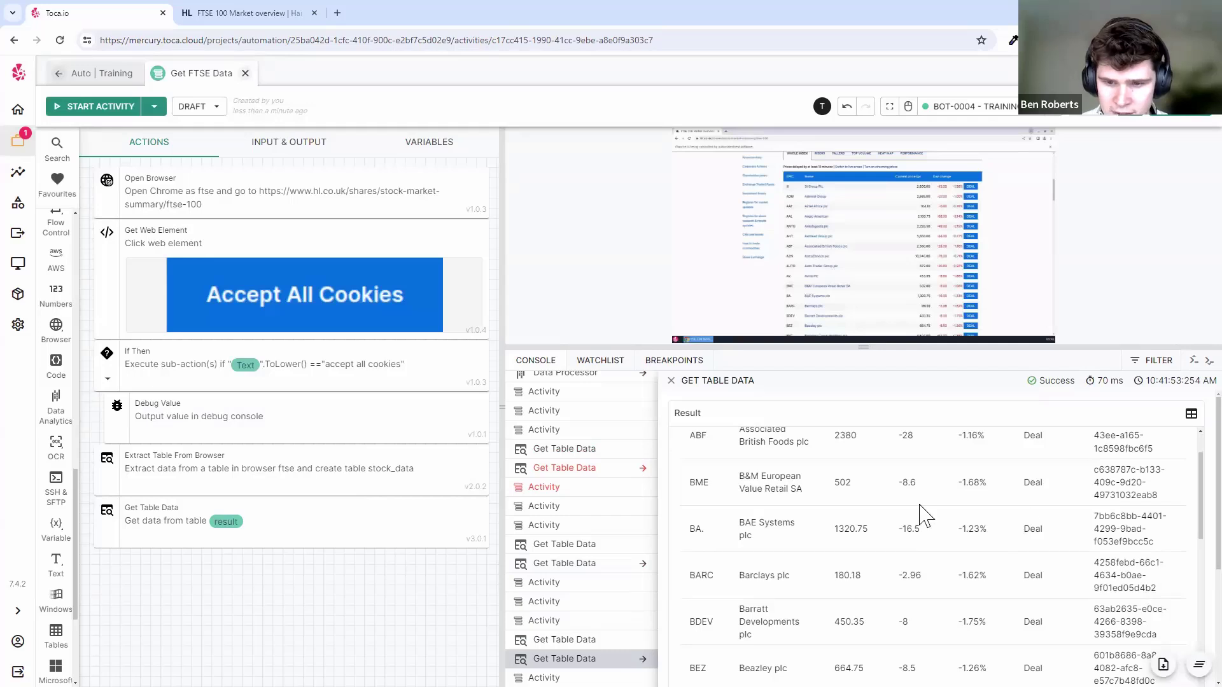
scroll(920, 515, "down", 1)
- Inspect the returned plc names, such as BAE Systems plc, Beazley plc and Barratt Developments plc
triple_click(741, 472)
left_click(827, 503)
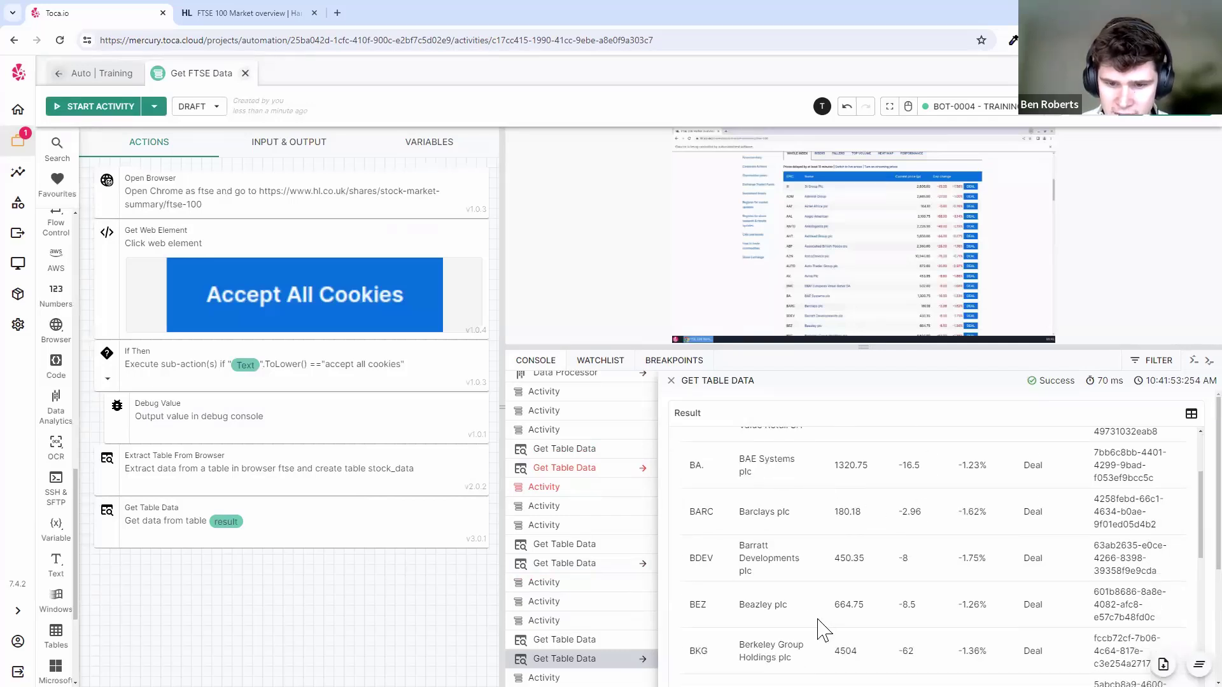
double_click(779, 605)
left_click_drag(747, 570, 786, 580)
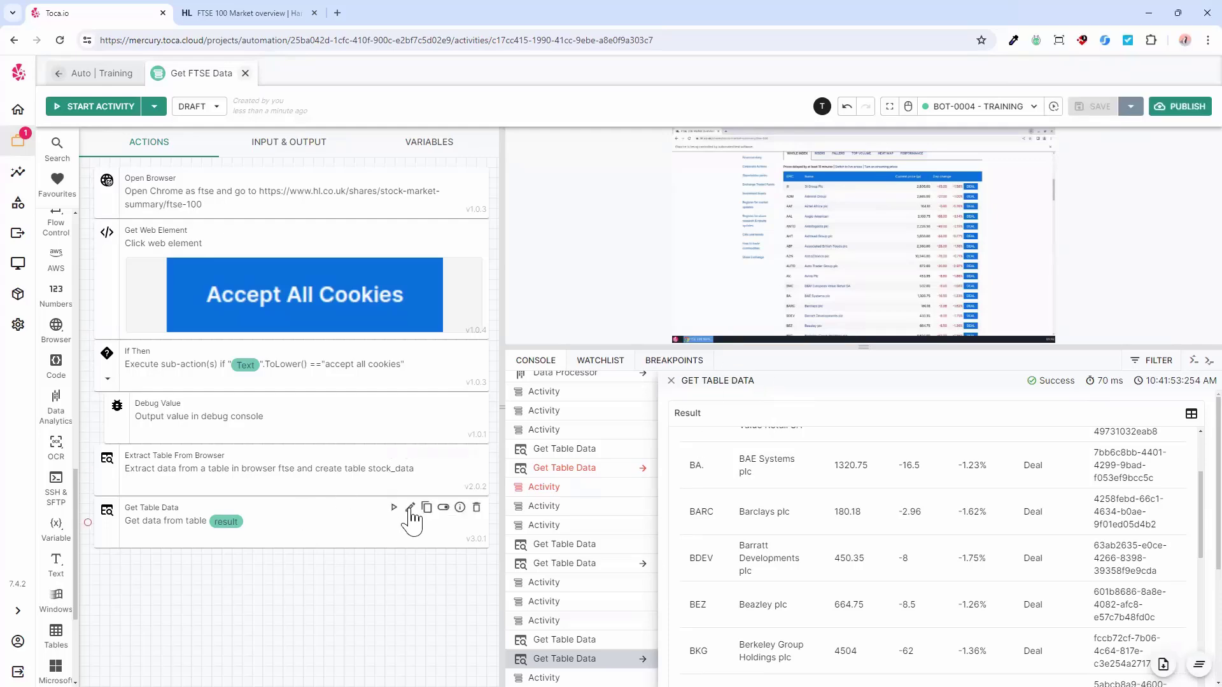
left_click(408, 511)
- In the query builder, keep AND joining the %b% and %plc% conditions and select both for grouping
left_click(276, 294)
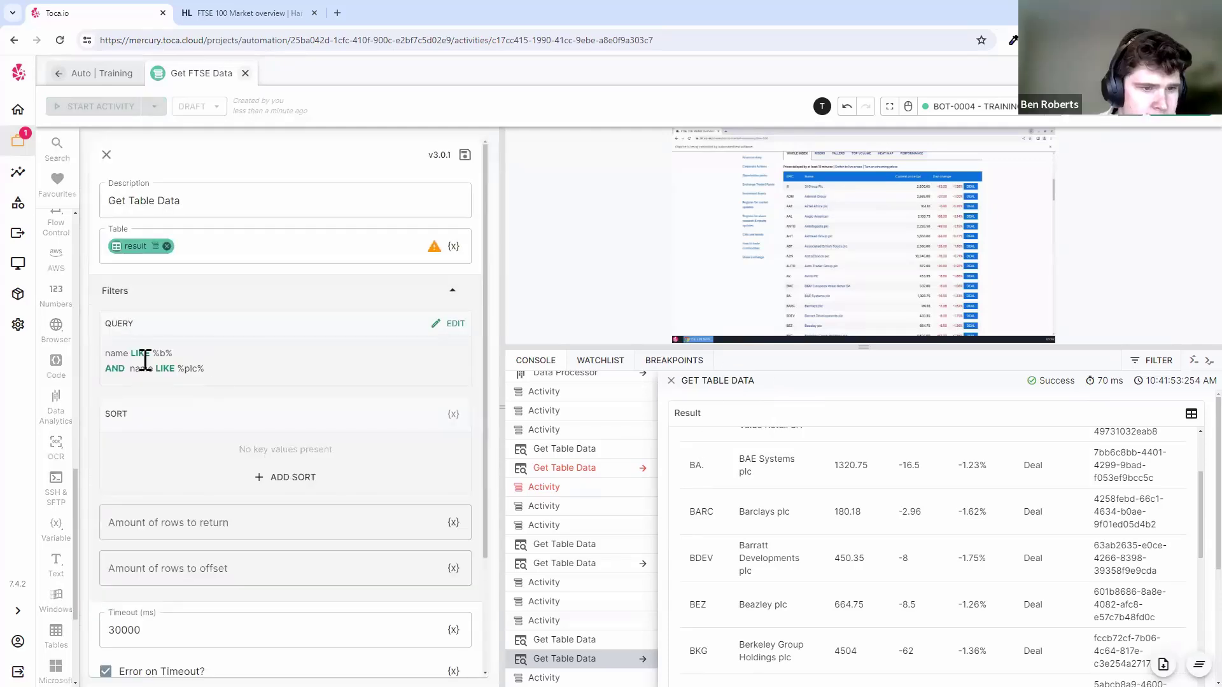
left_click(445, 324)
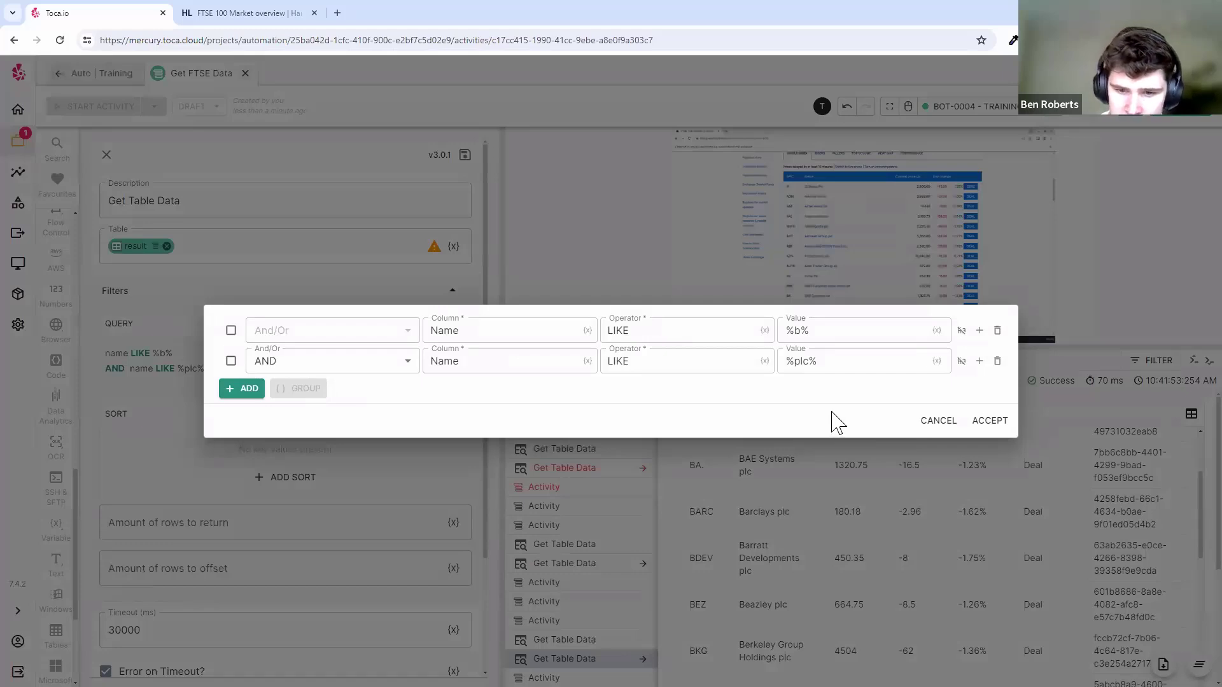
left_click(337, 373)
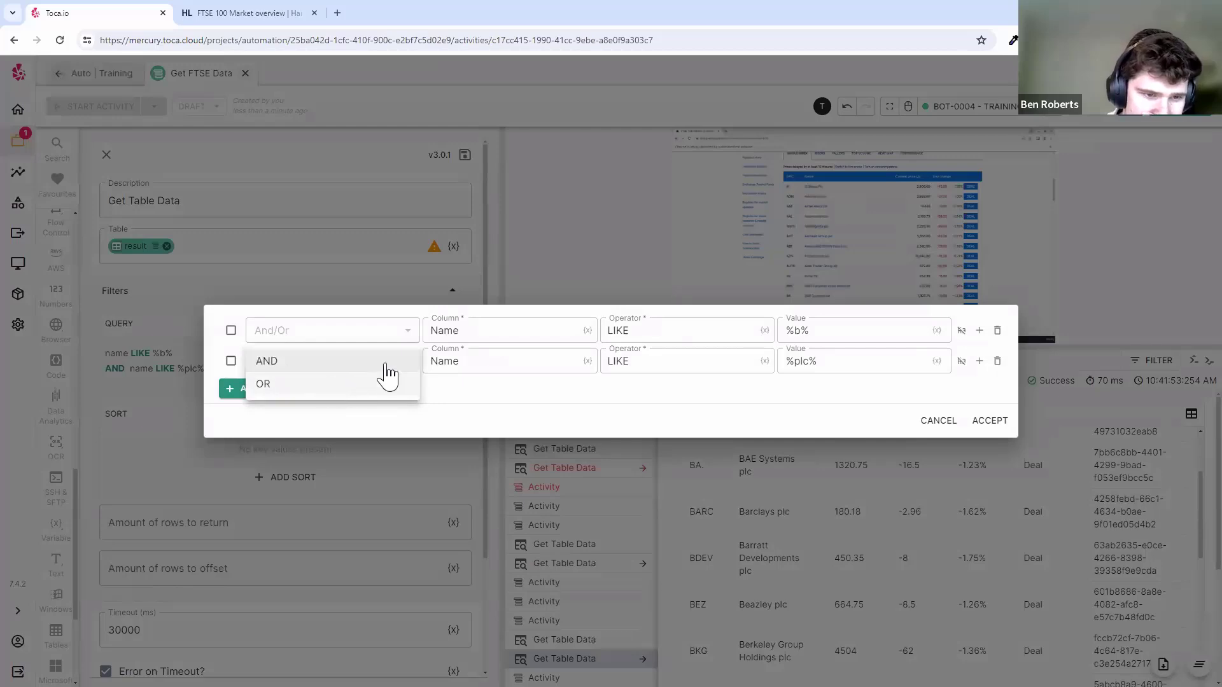
left_click(524, 376)
left_click(380, 363)
left_click(393, 362)
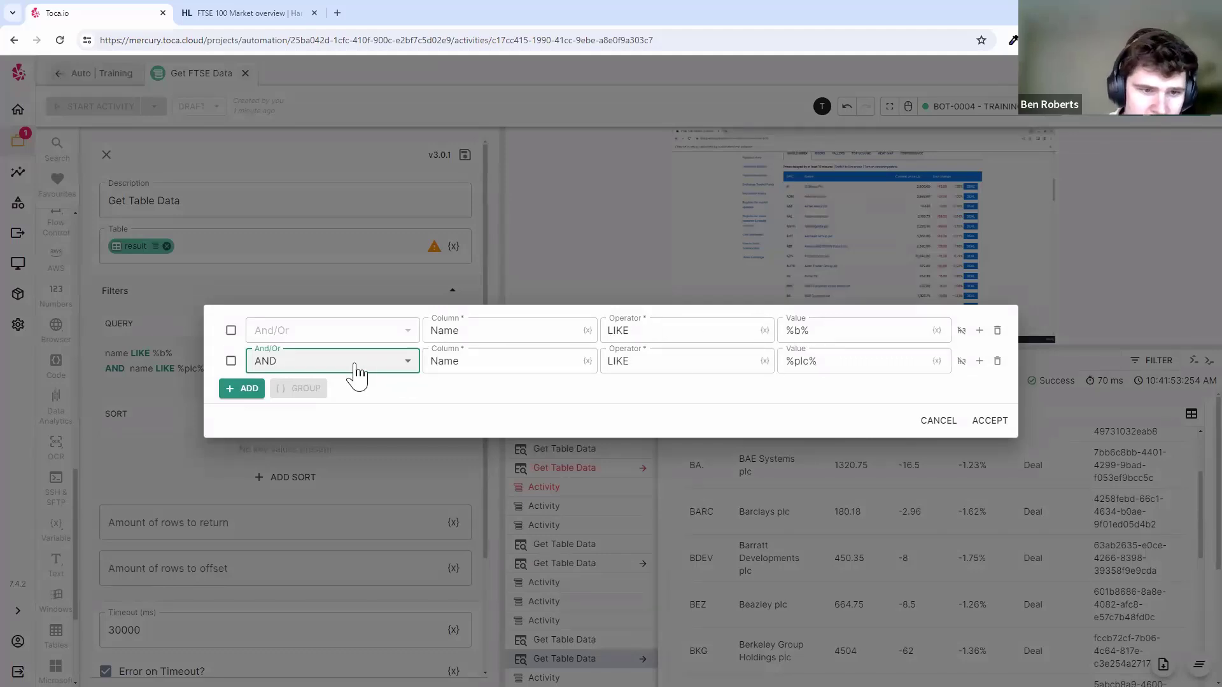
left_click(231, 330)
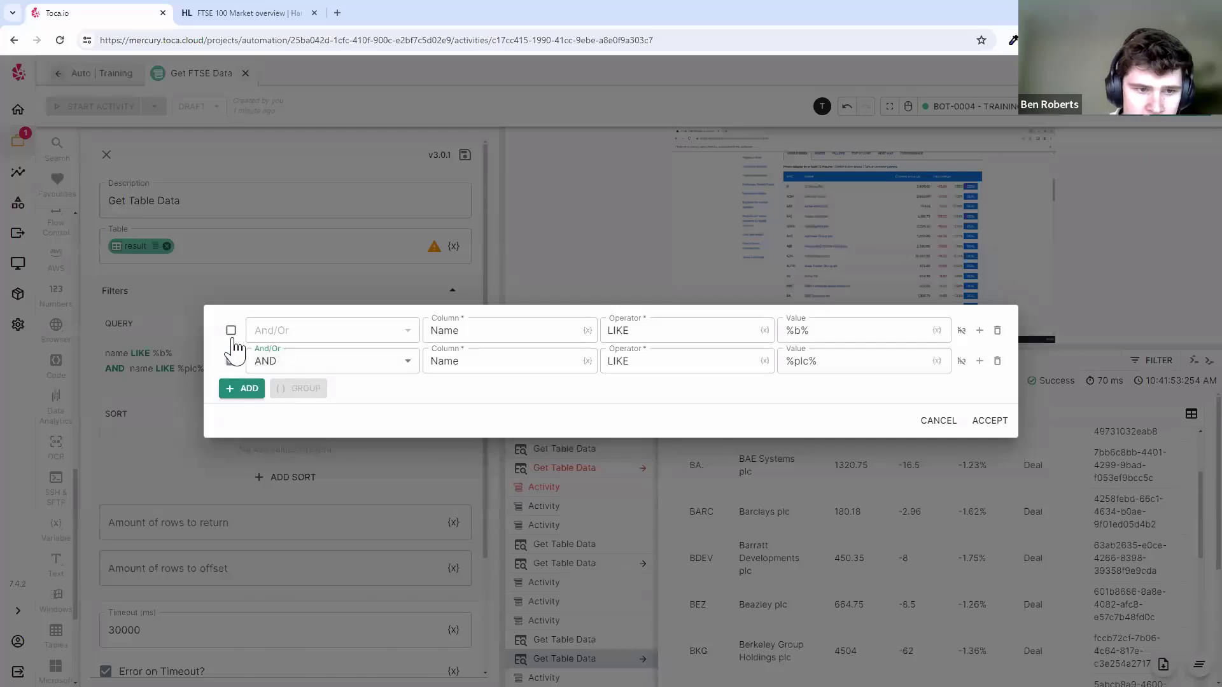
left_click(231, 361)
- Group the first two conditions and add a third condition, AND Name LIKE %c%
left_click(304, 390)
left_click(246, 392)
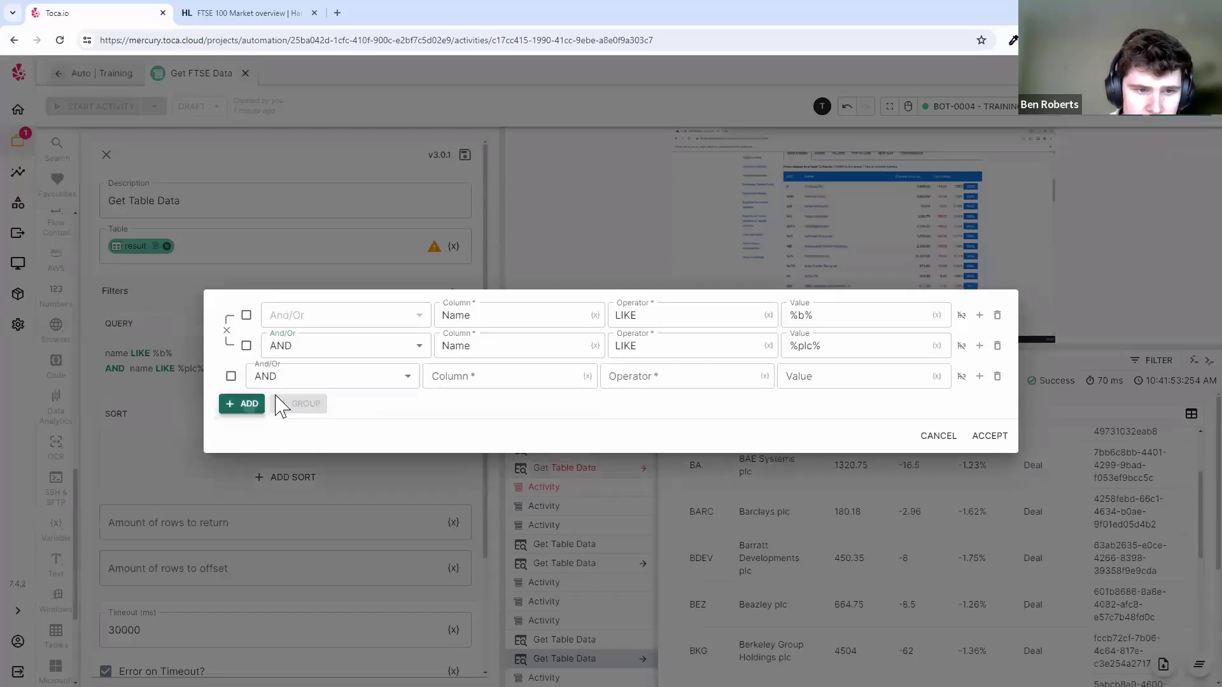
left_click(368, 378)
left_click(401, 376)
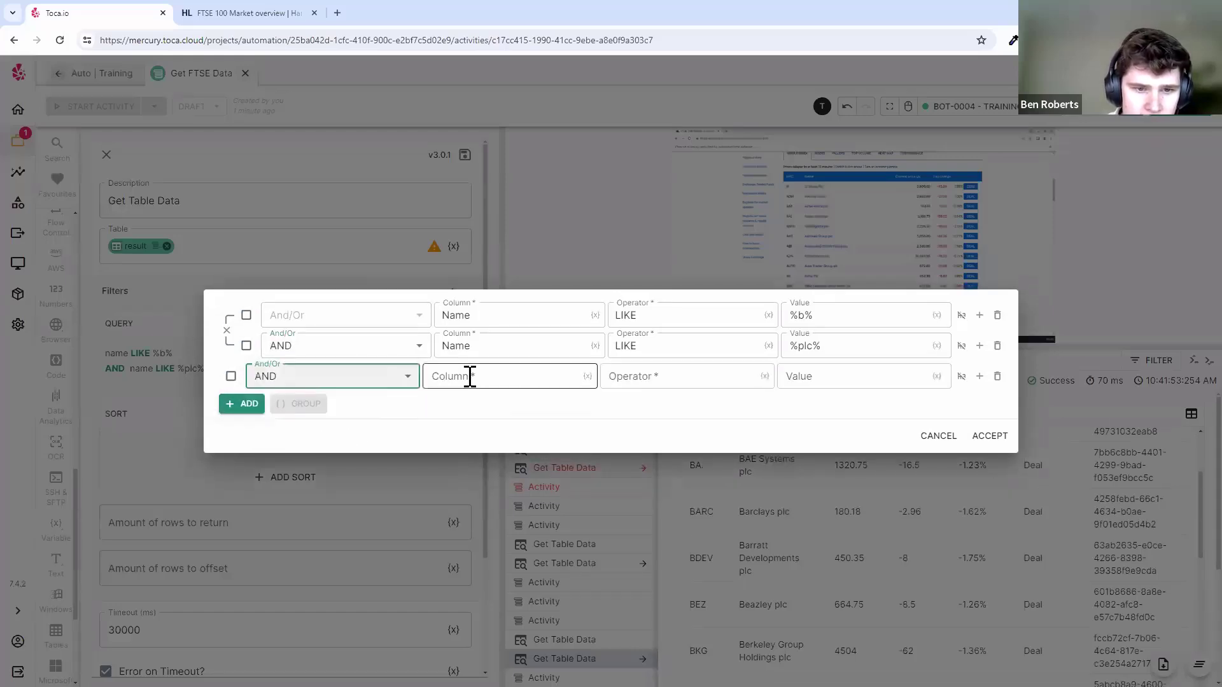
left_click(469, 376)
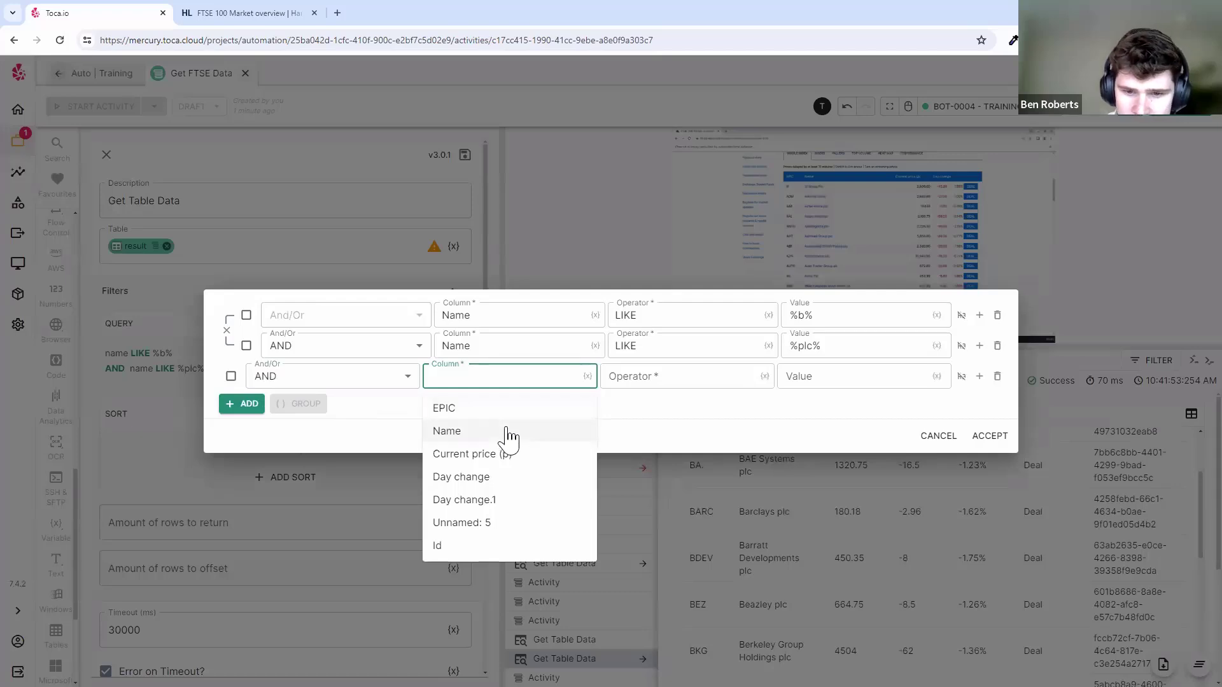
left_click(528, 434)
left_click(657, 373)
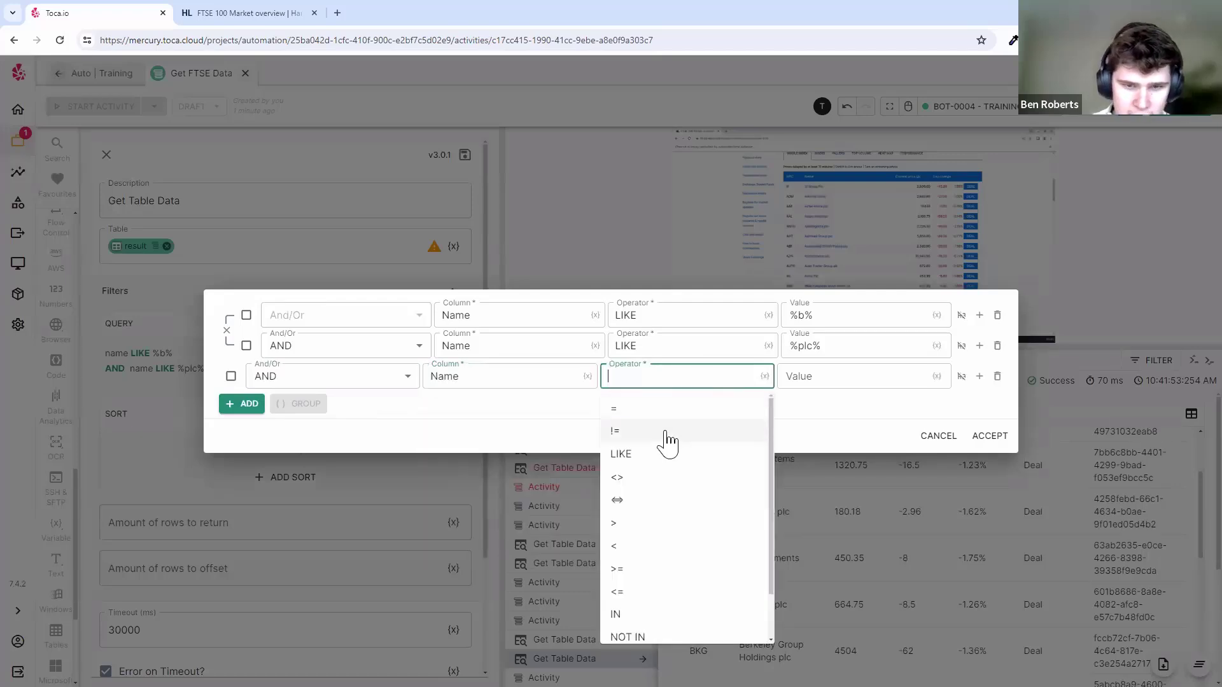
left_click(667, 454)
left_click(855, 376)
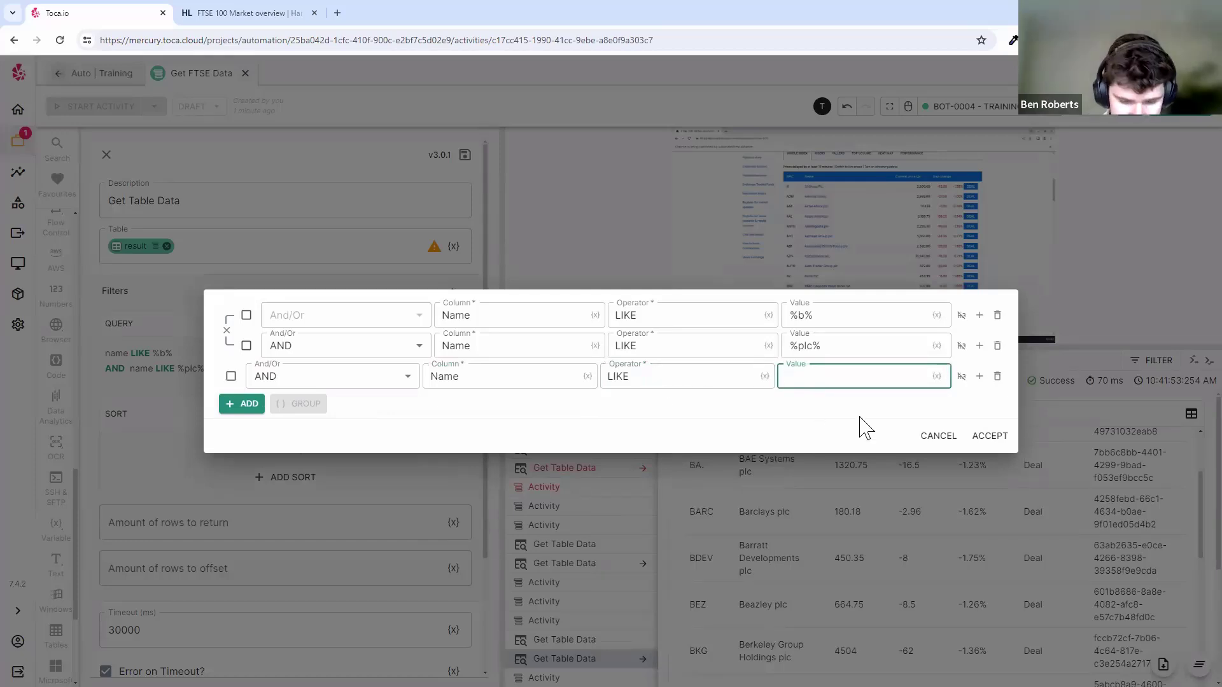
type("%")
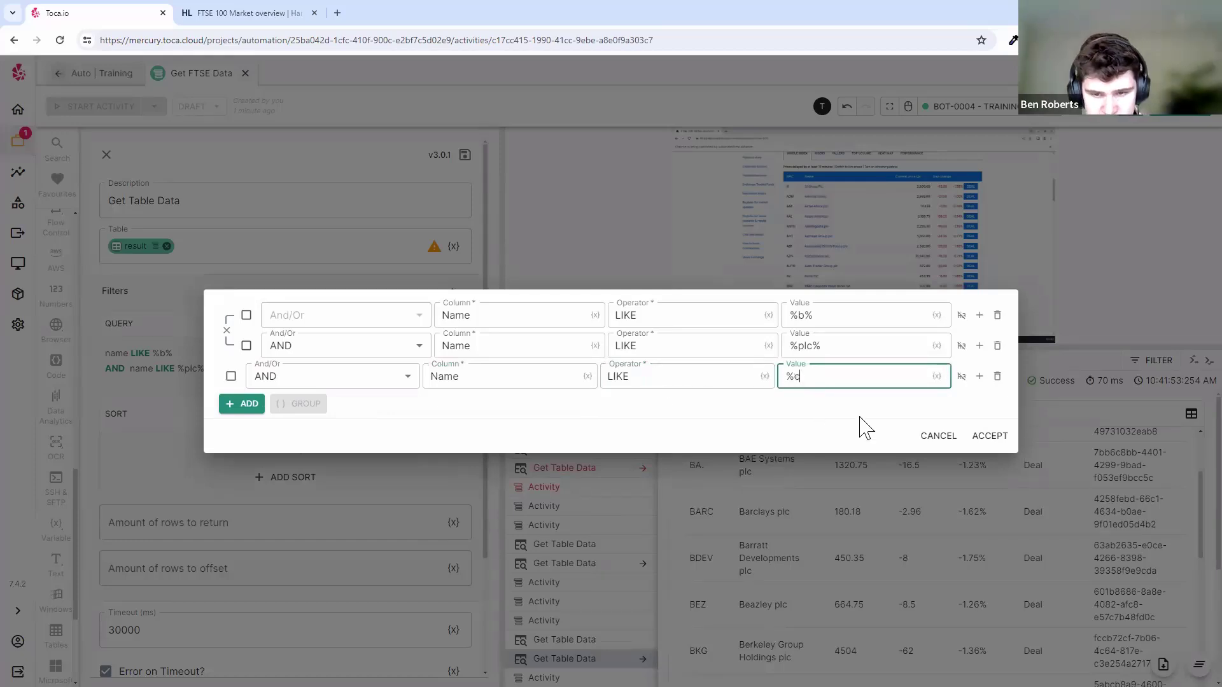
type("c%")
- Add a fourth condition, AND Name != Beazley plc
left_click(249, 405)
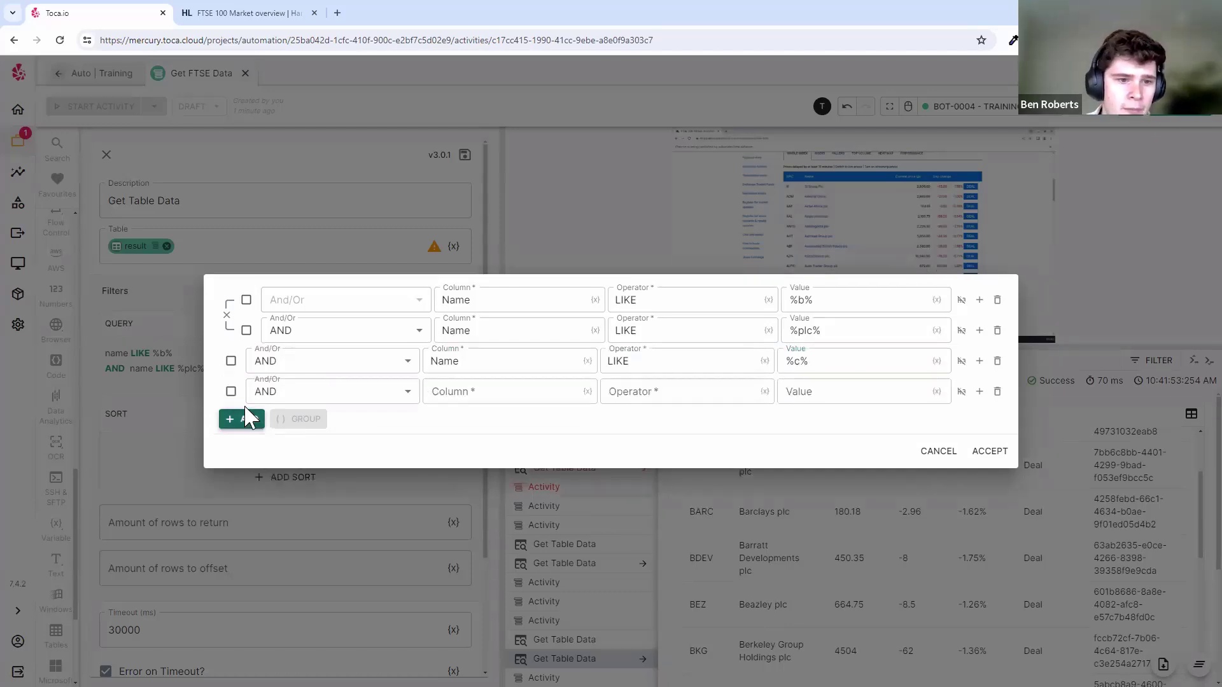
left_click(335, 400)
left_click(481, 393)
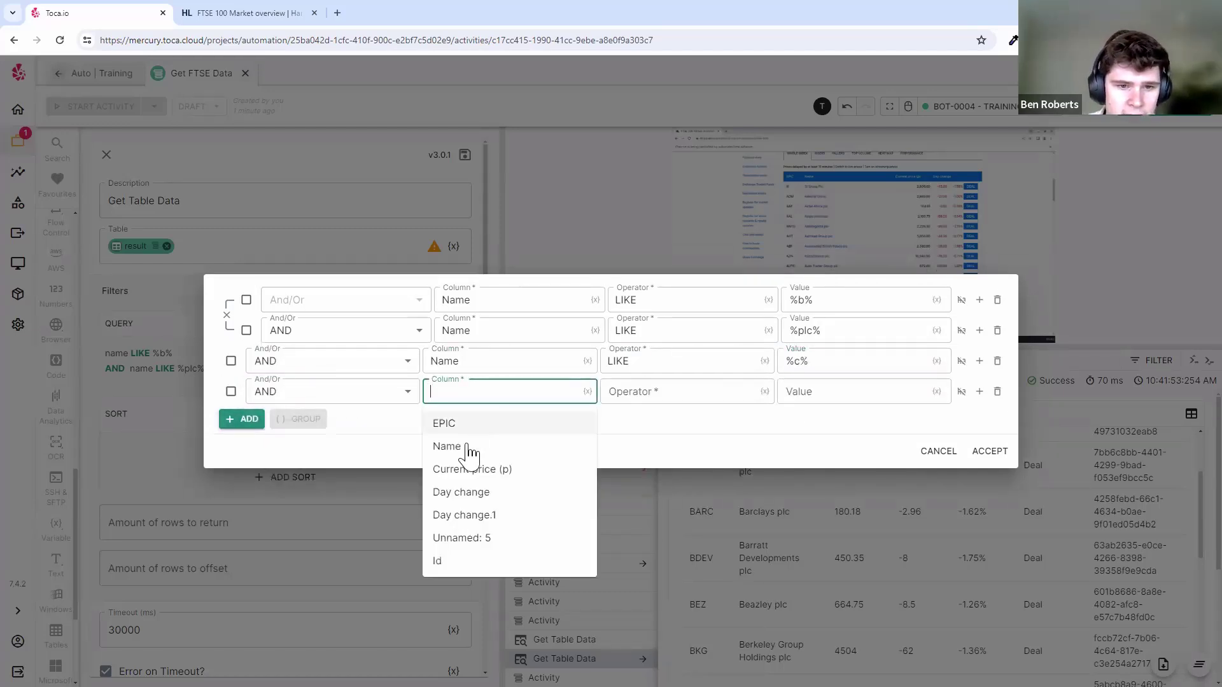
left_click(467, 446)
left_click(696, 391)
left_click(649, 471)
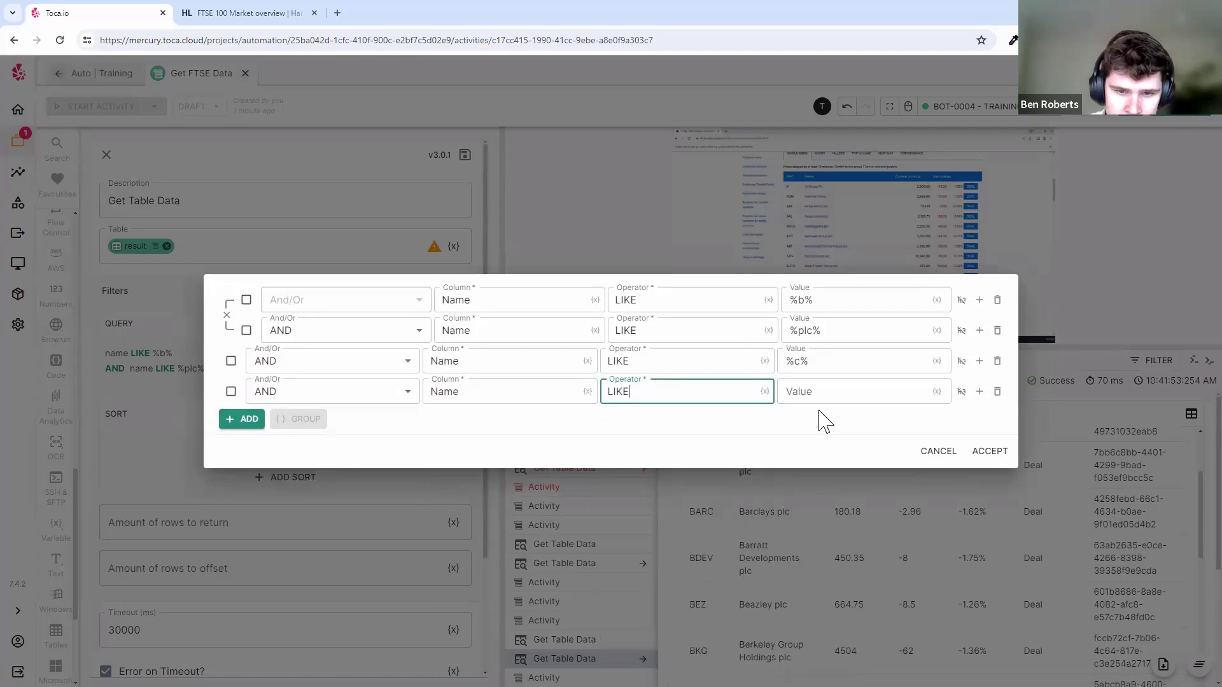
left_click(791, 395)
left_click(680, 402)
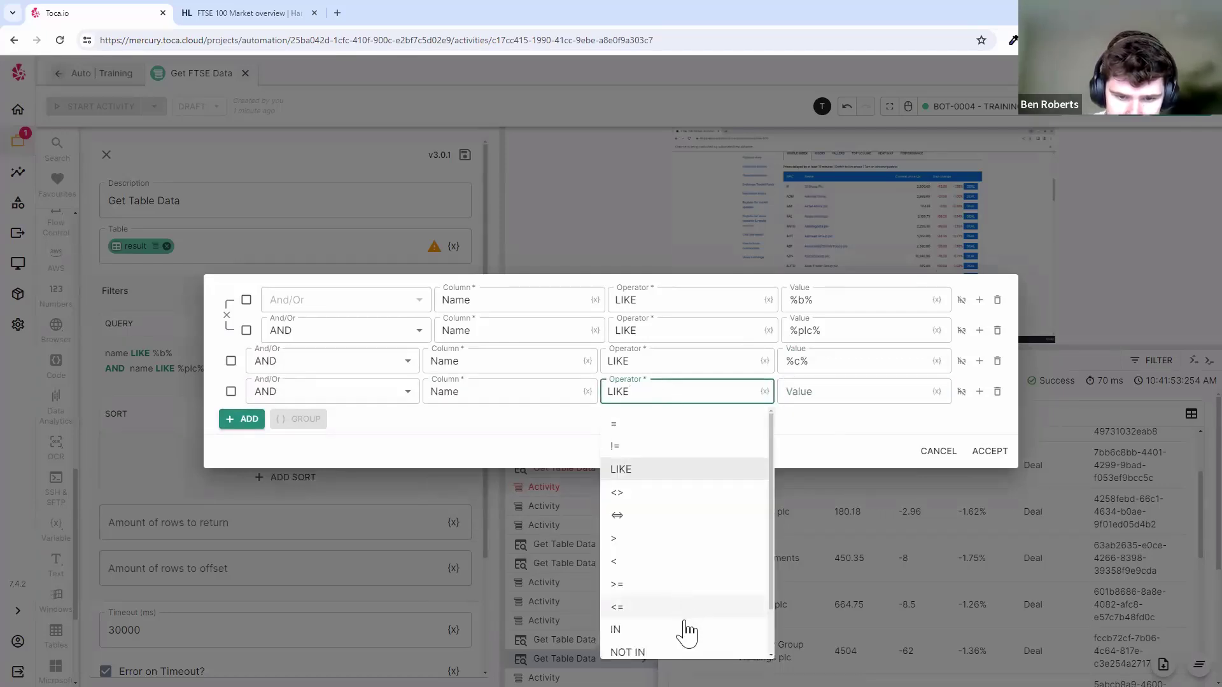
left_click(665, 451)
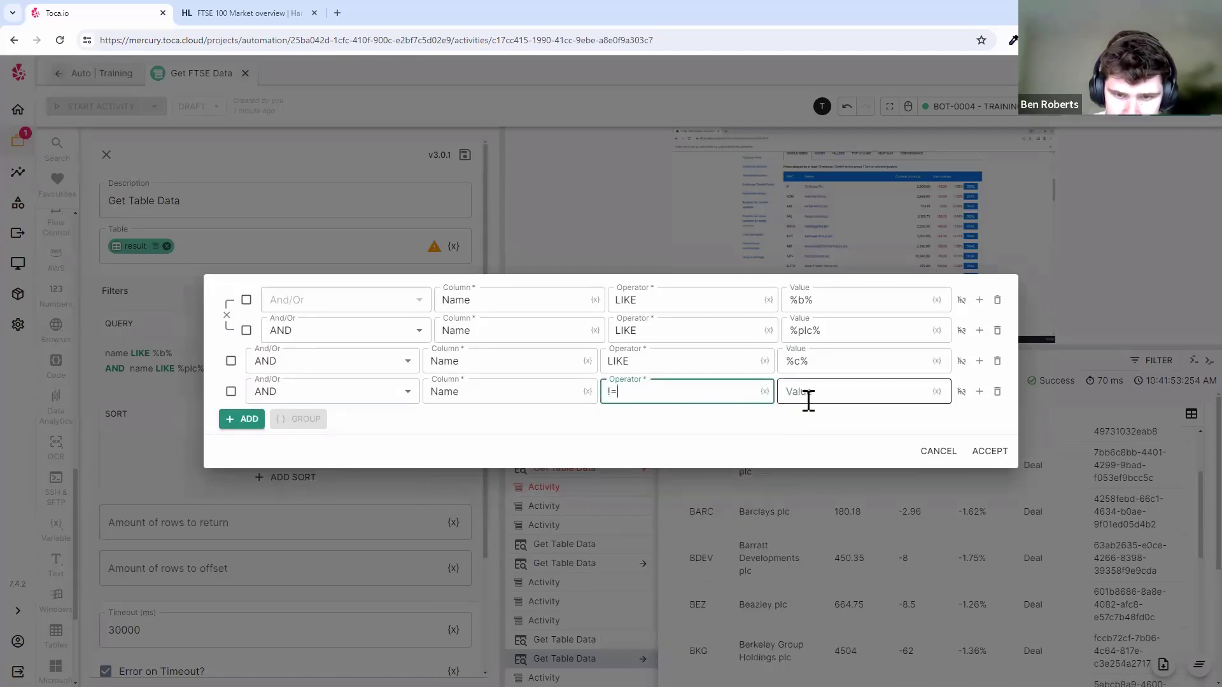
left_click(808, 395)
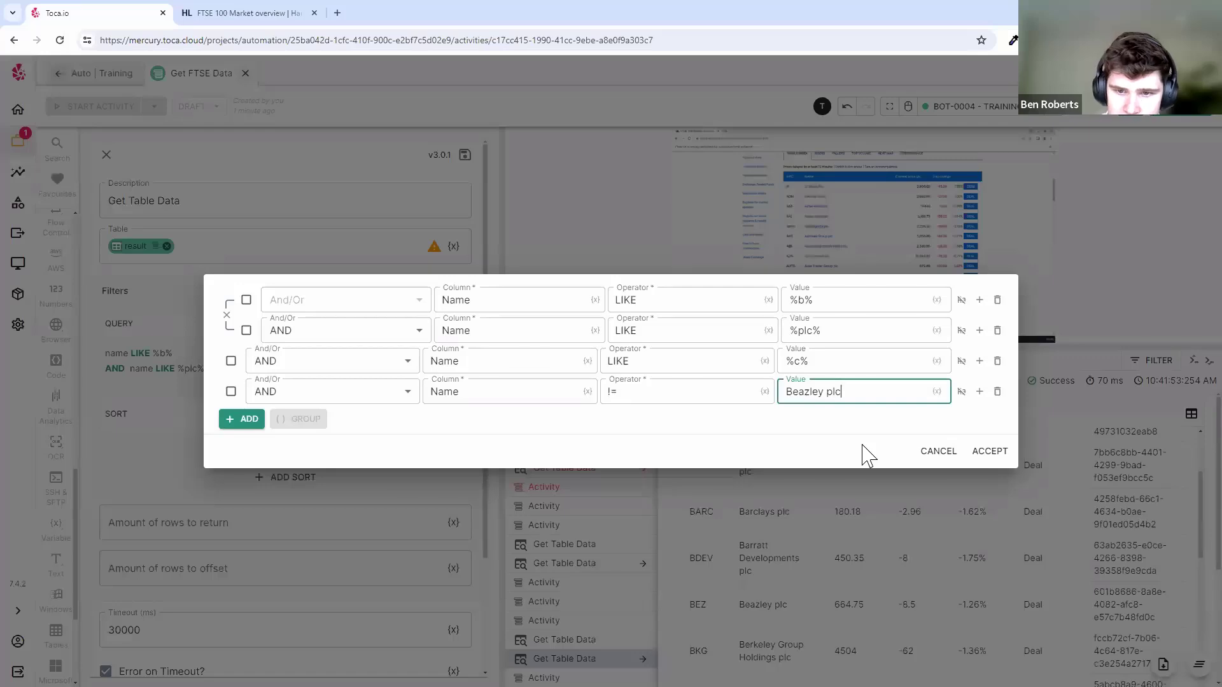
- Group the third and fourth conditions, join the two groups with OR, and accept the query
left_click(290, 392)
left_click(288, 392)
left_click(230, 391)
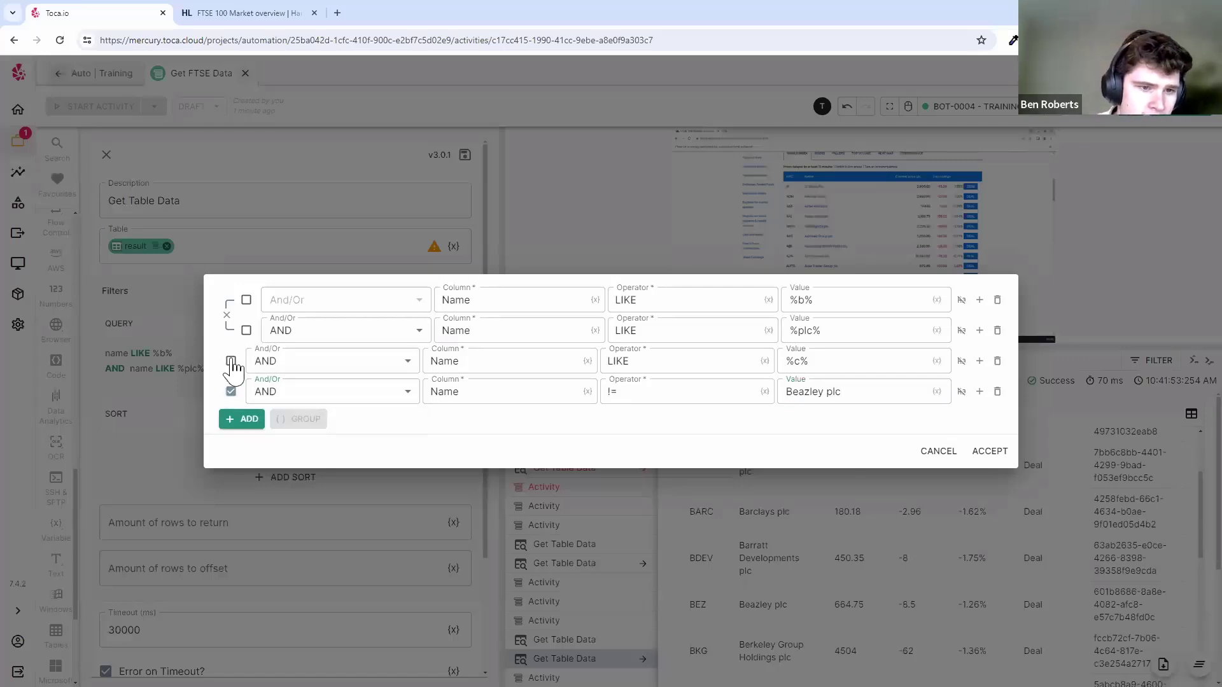
left_click(231, 360)
left_click(296, 419)
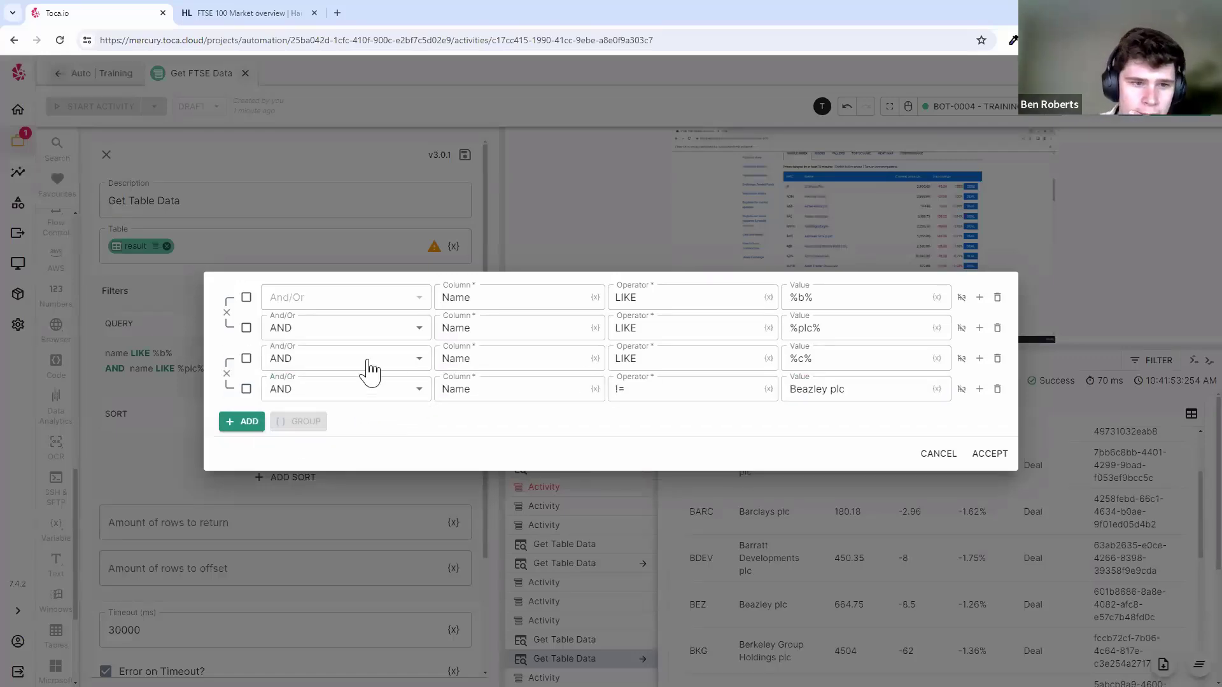
left_click(283, 358)
left_click(311, 382)
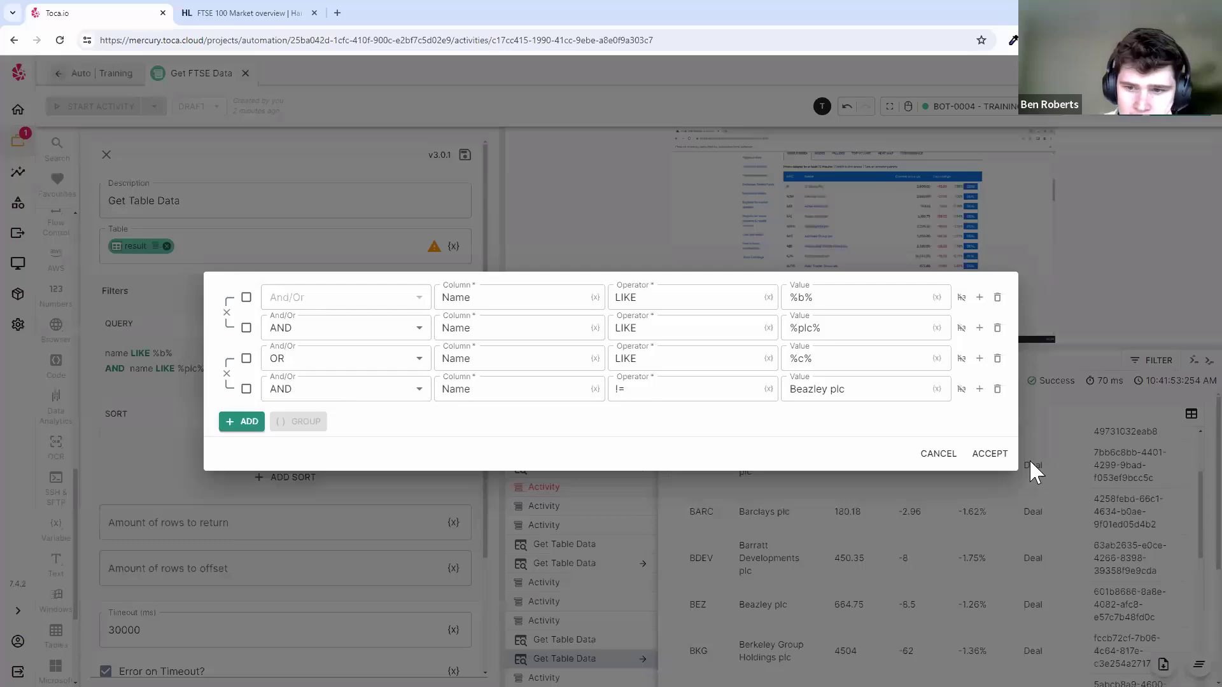
left_click(993, 454)
key("ctrl+s")
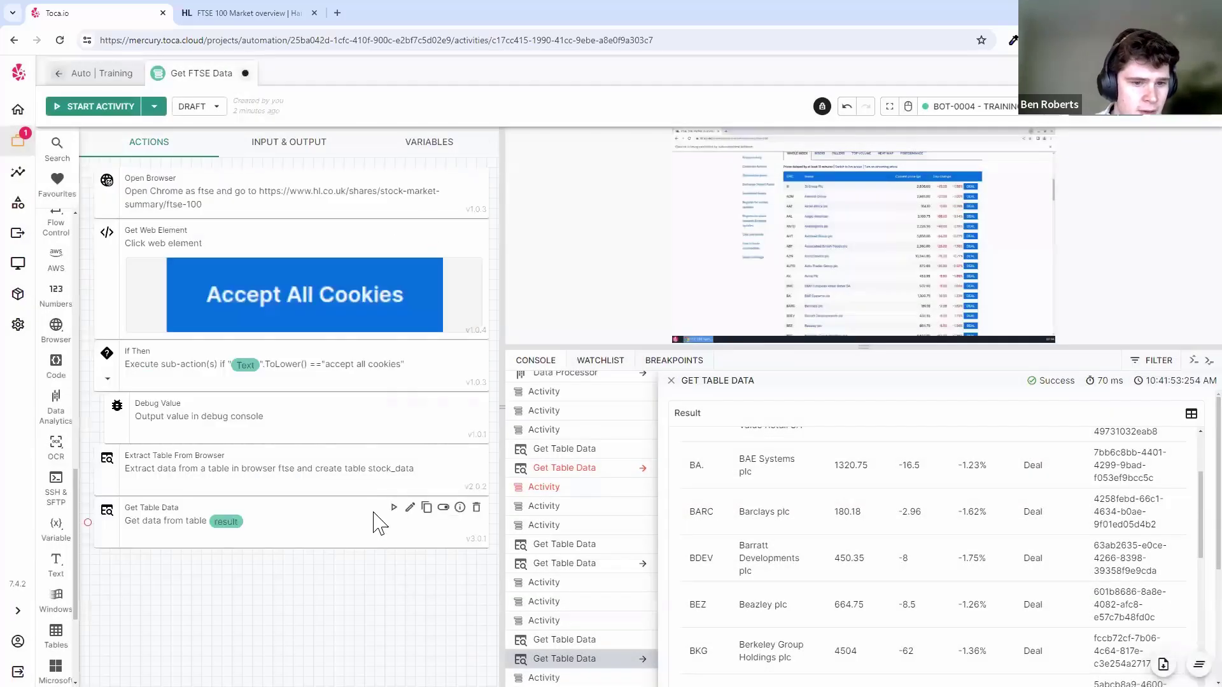
- Run Get Table Data, which fails with an invalid expression compile error, then cancel out of the filter editor
left_click(392, 507)
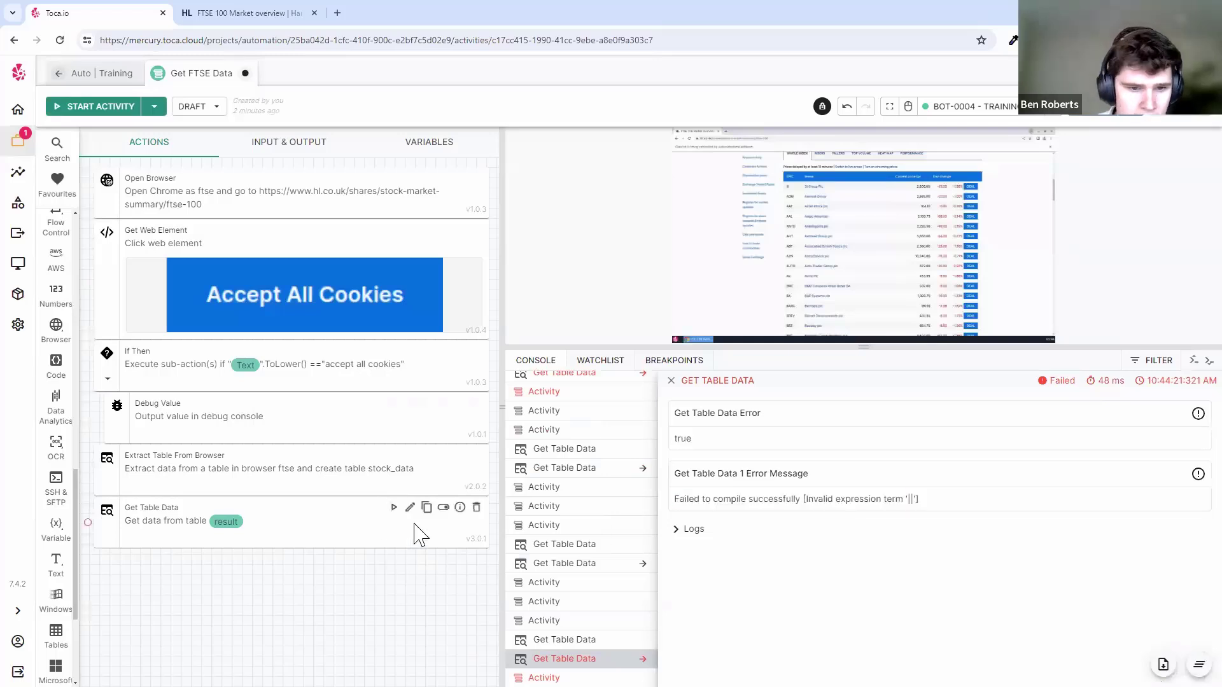
left_click(401, 505)
left_click(267, 304)
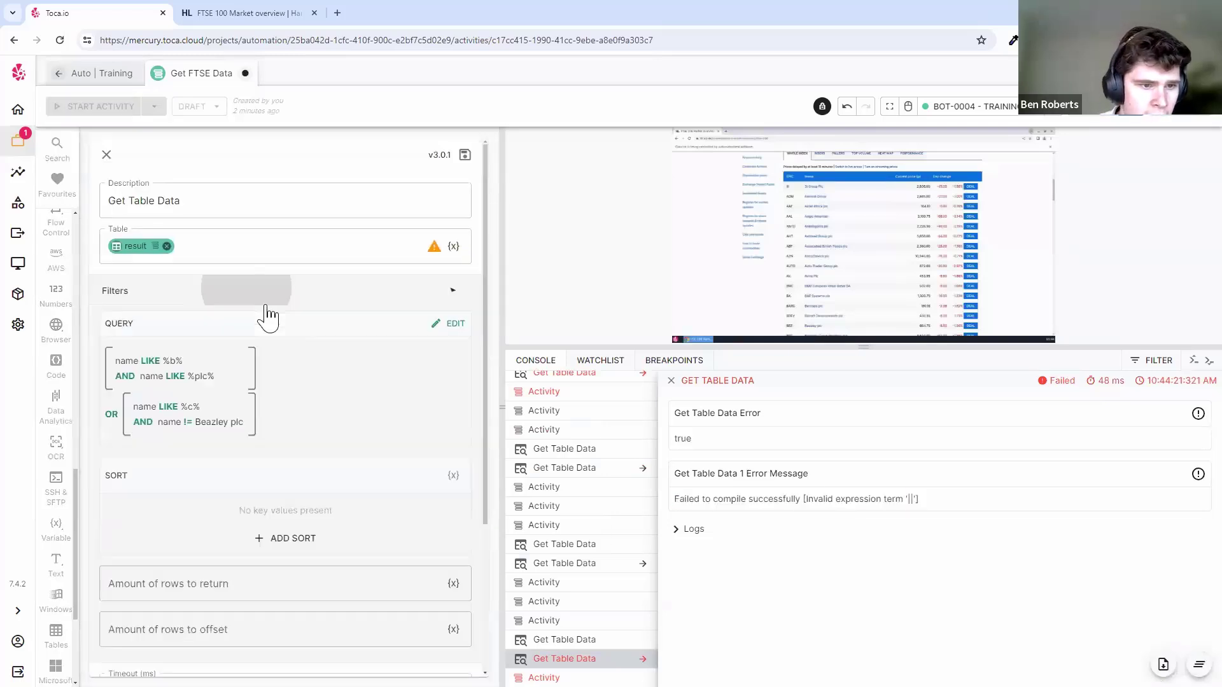
left_click(451, 326)
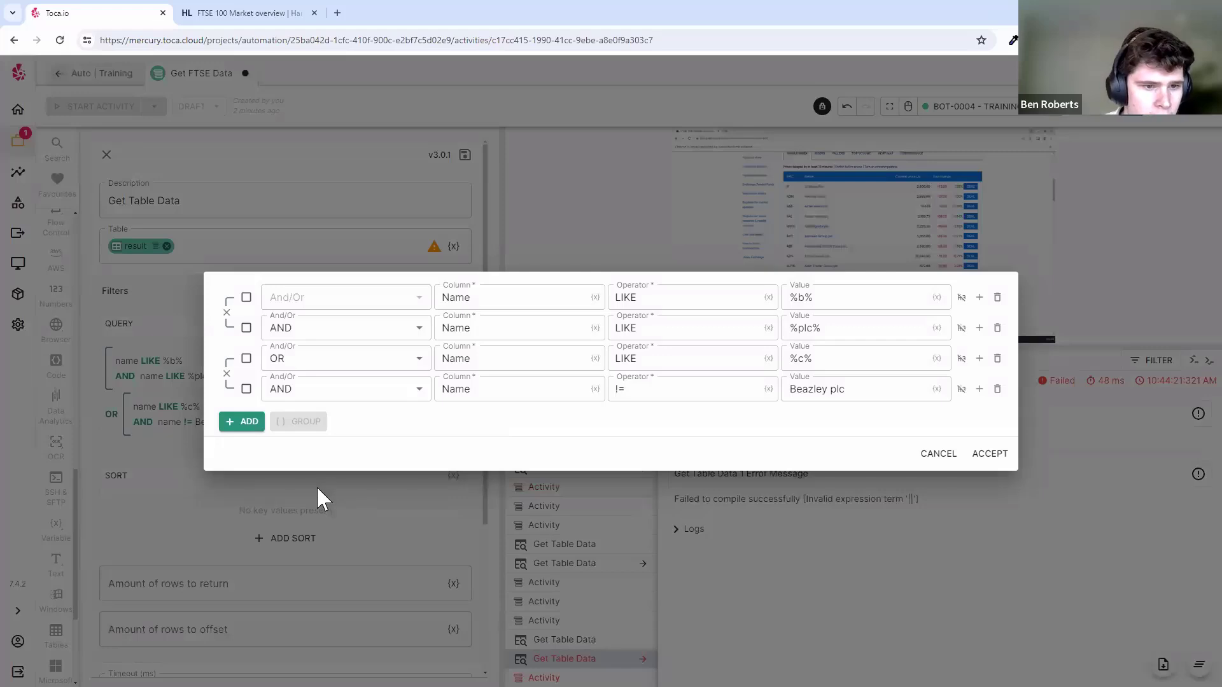
left_click(315, 486)
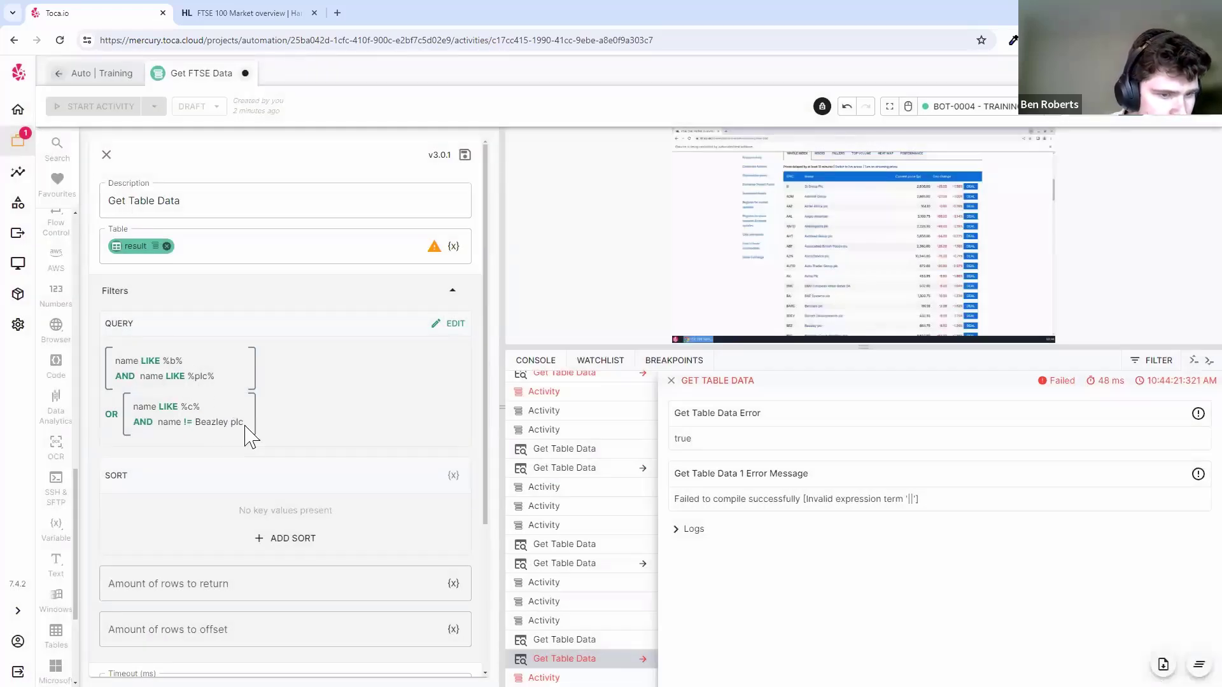
- Review the Beazley plc condition in the query editor, dismiss it unchanged, and close the step settings
left_click(445, 334)
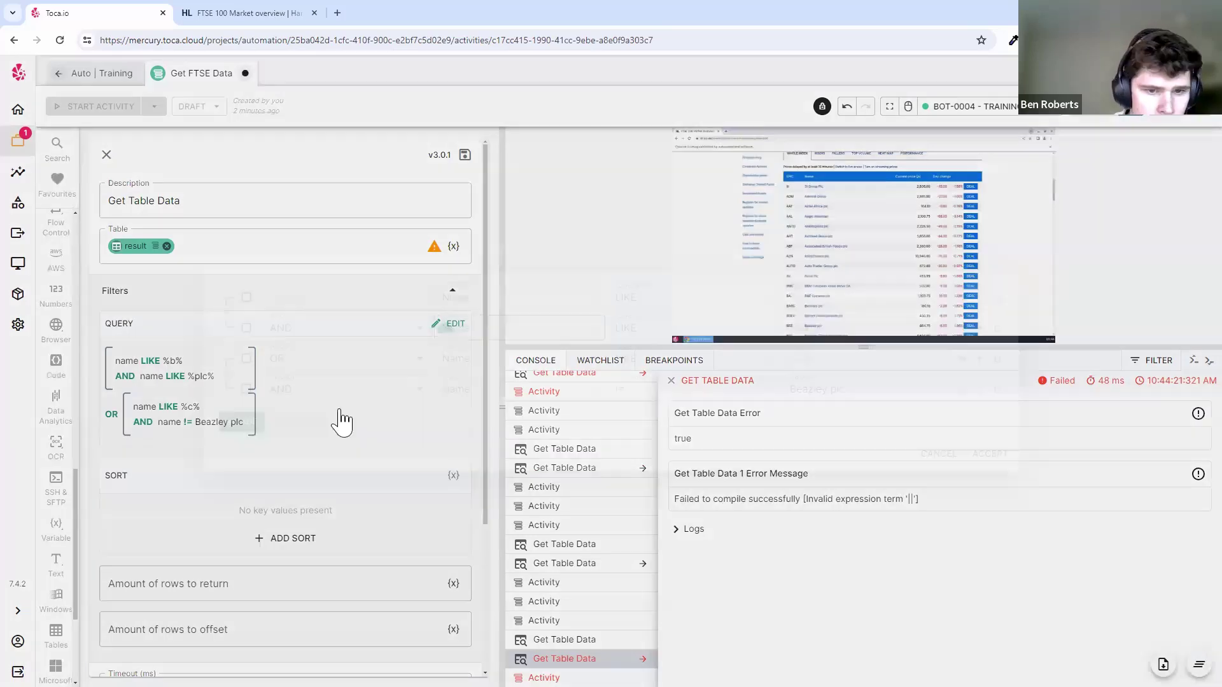
left_click(854, 392)
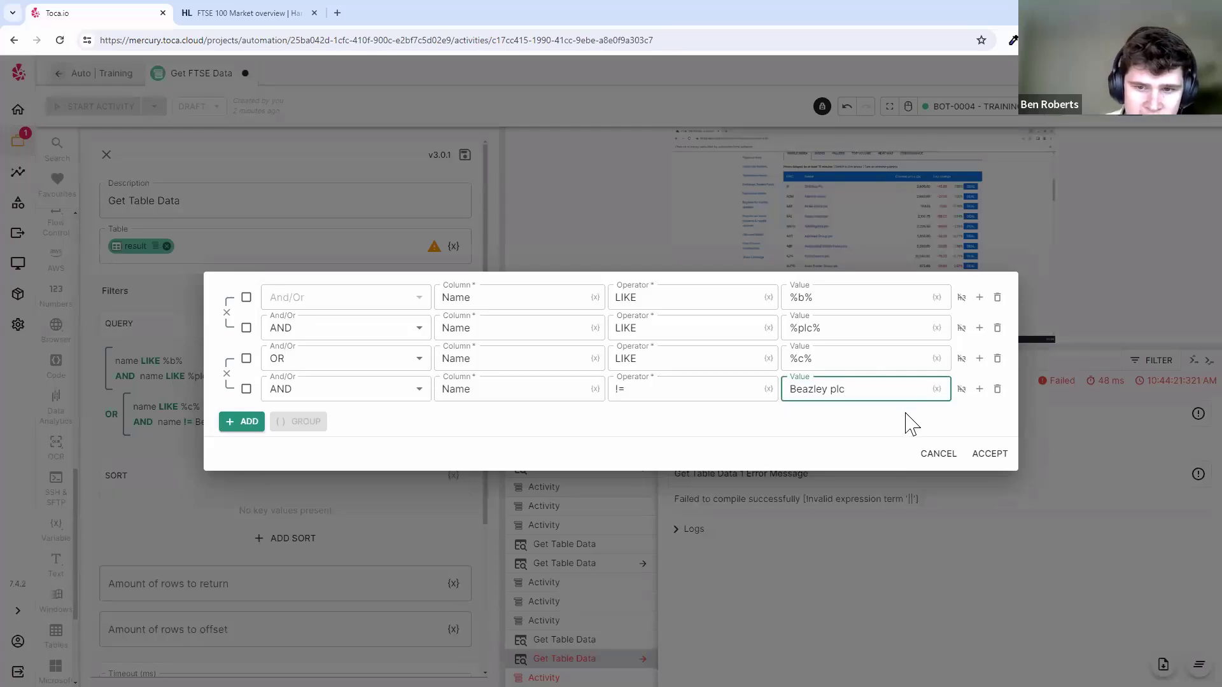
left_click(937, 454)
left_click_drag(314, 428, 154, 349)
left_click(361, 369)
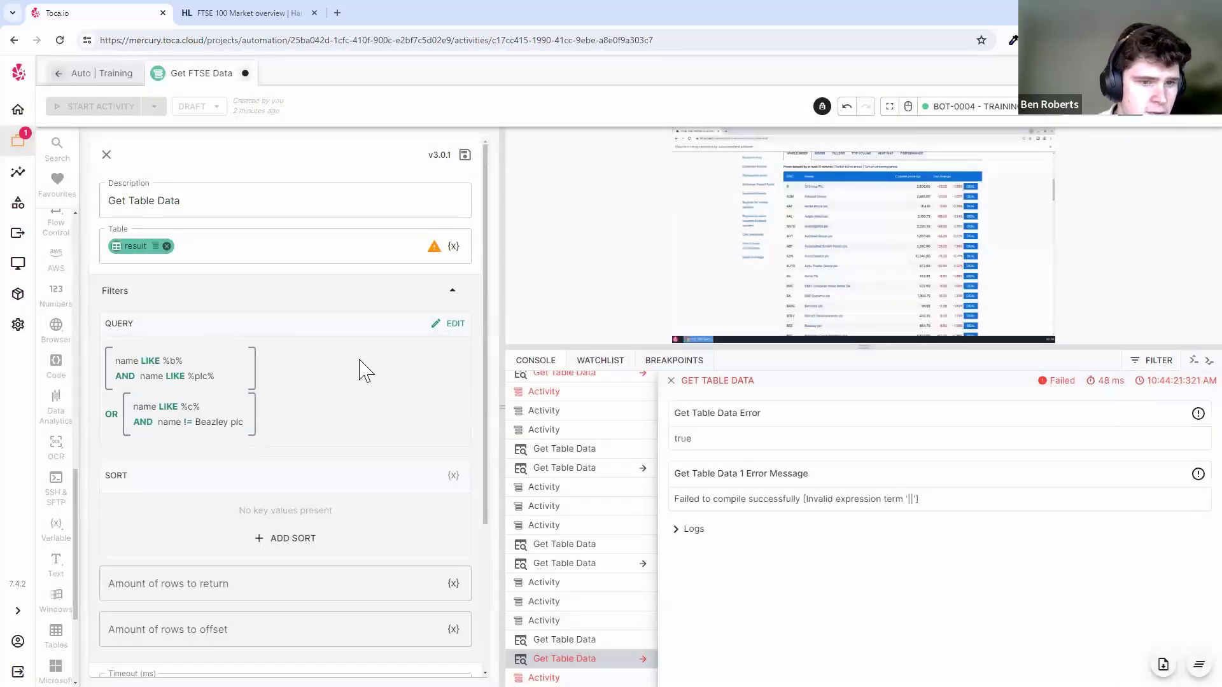
left_click(106, 154)
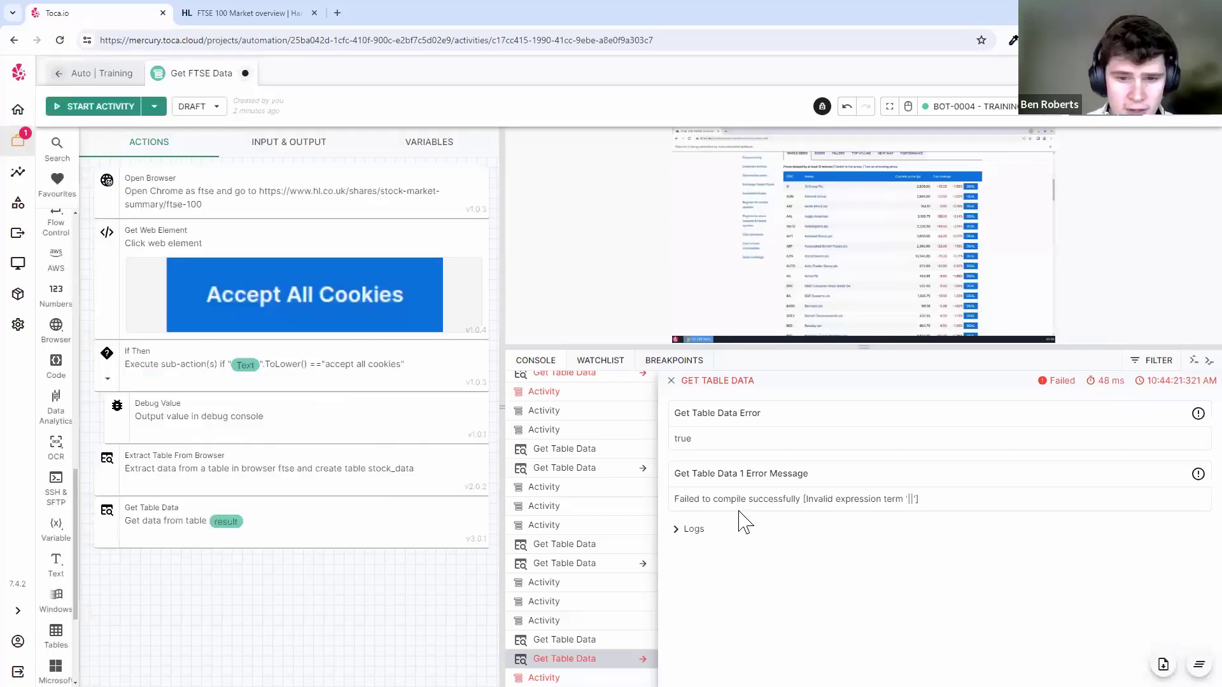
- Close the console's error details and delete the Get Table Data action
left_click(671, 381)
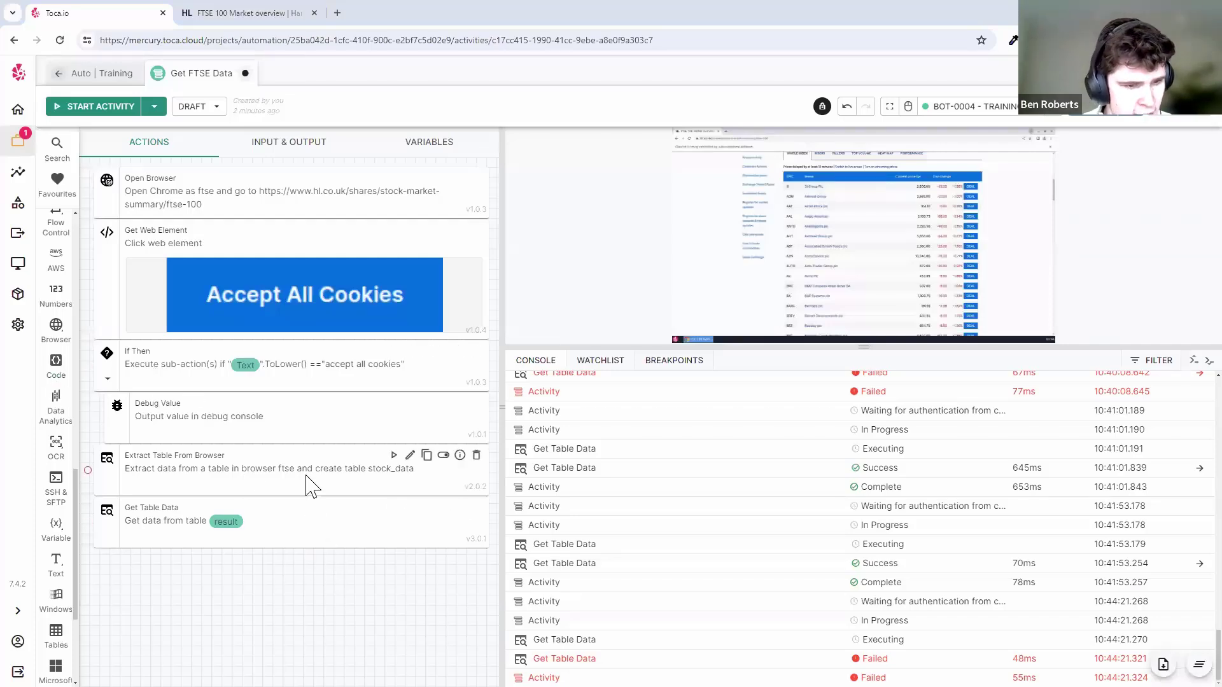
left_click(308, 509)
left_click(345, 561)
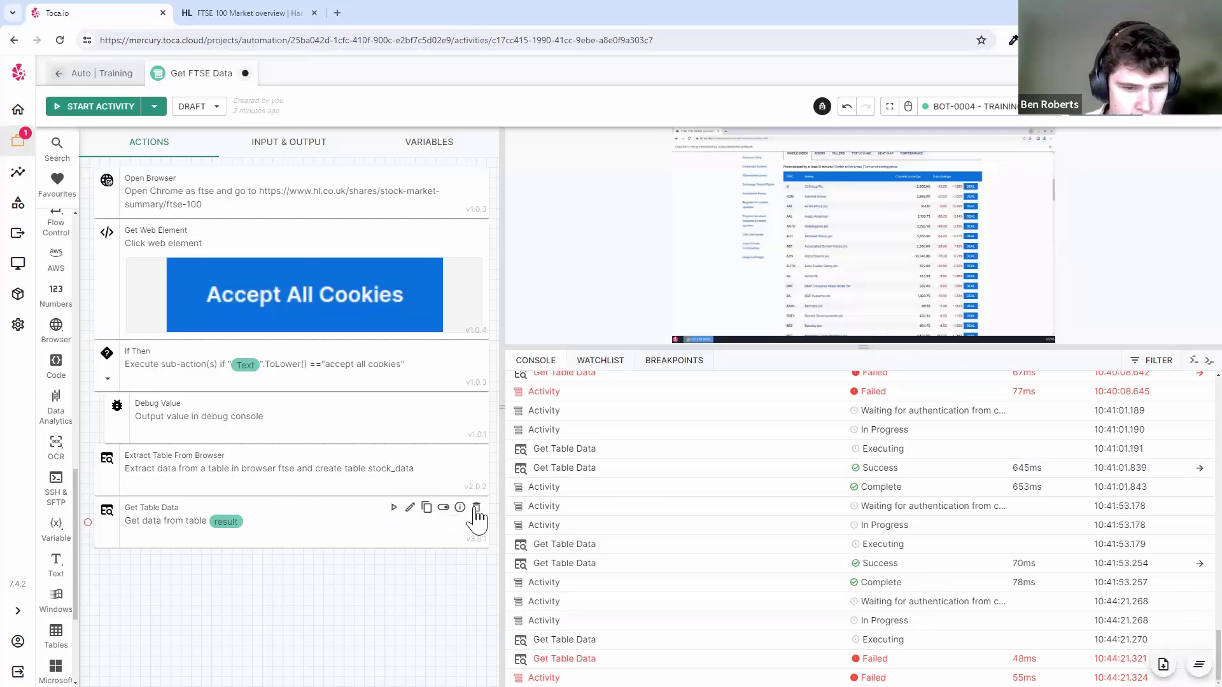
left_click(476, 507)
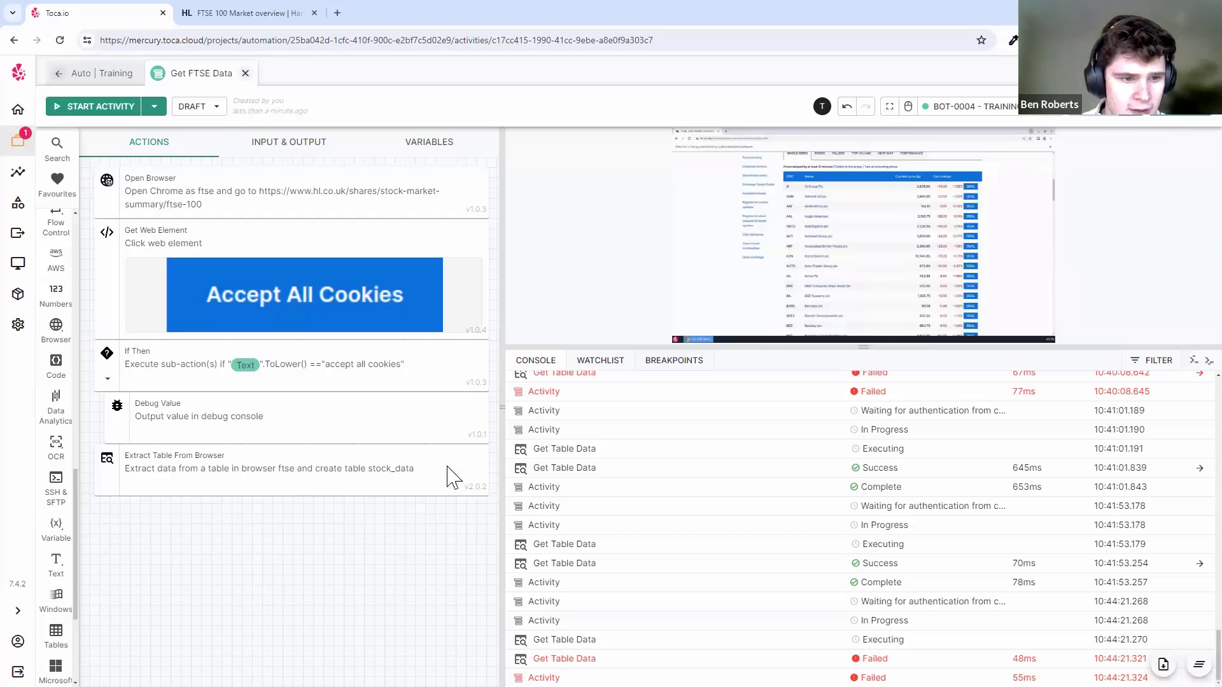
- Collapse the If Then block and rerun Extract Table From Browser to view its FTSE result table
left_click(107, 378)
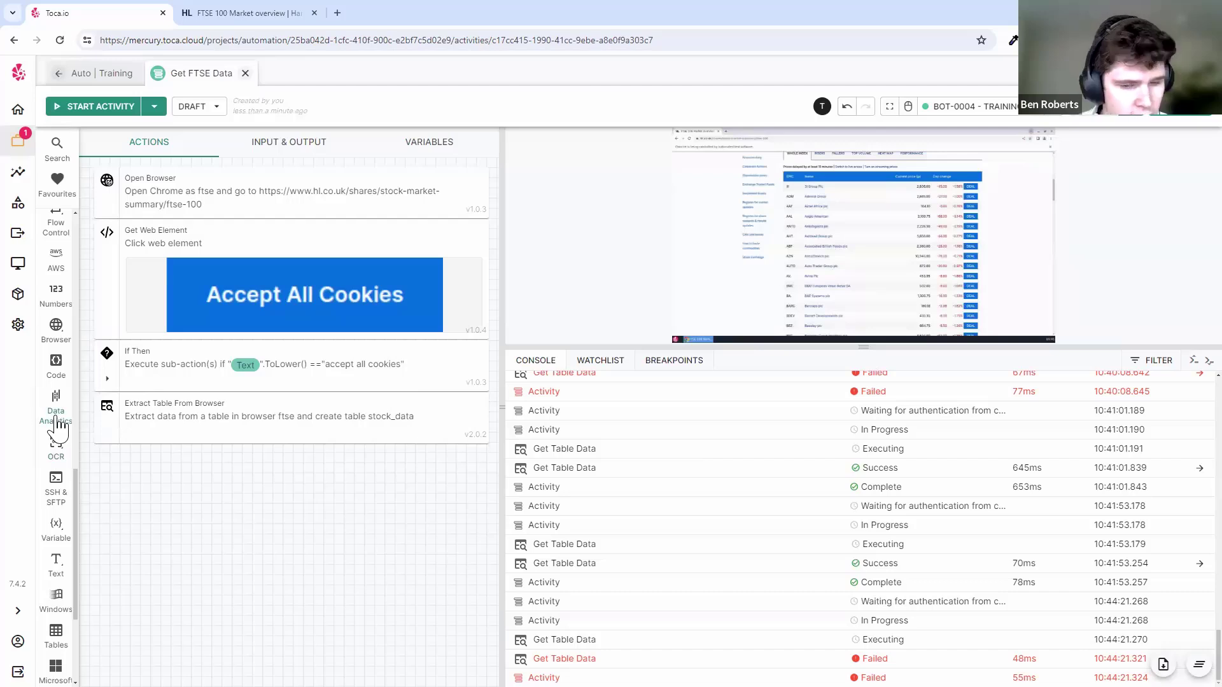
left_click_drag(747, 347, 755, 426)
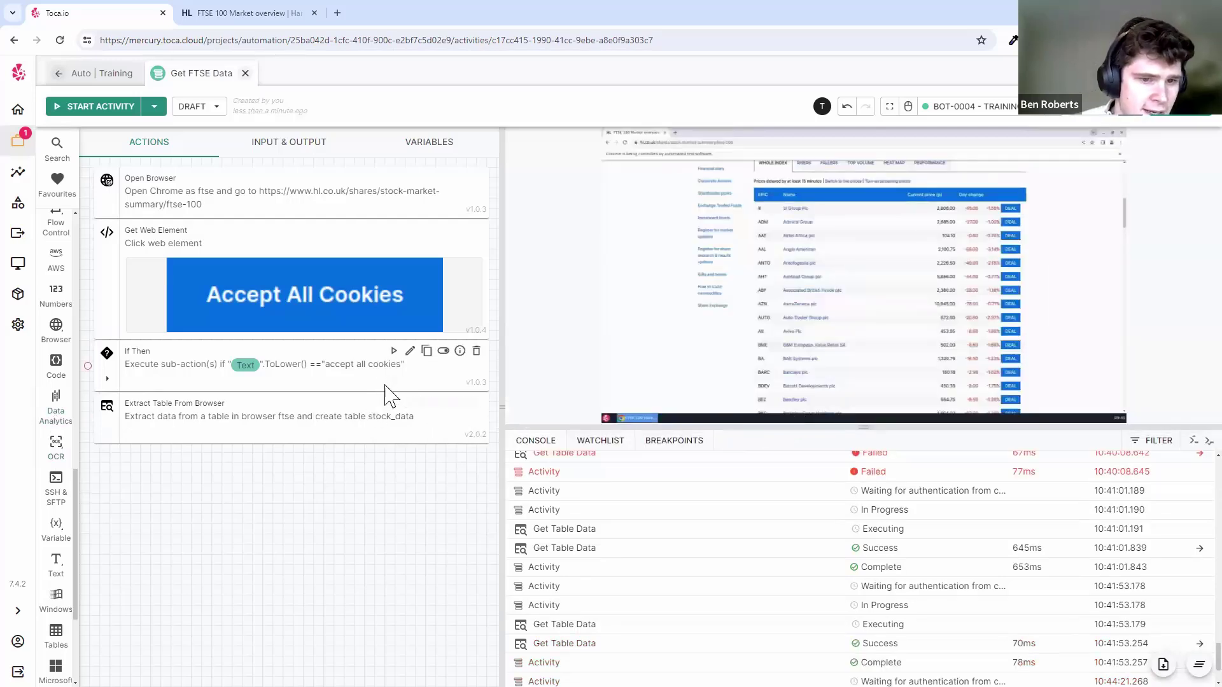
left_click(395, 404)
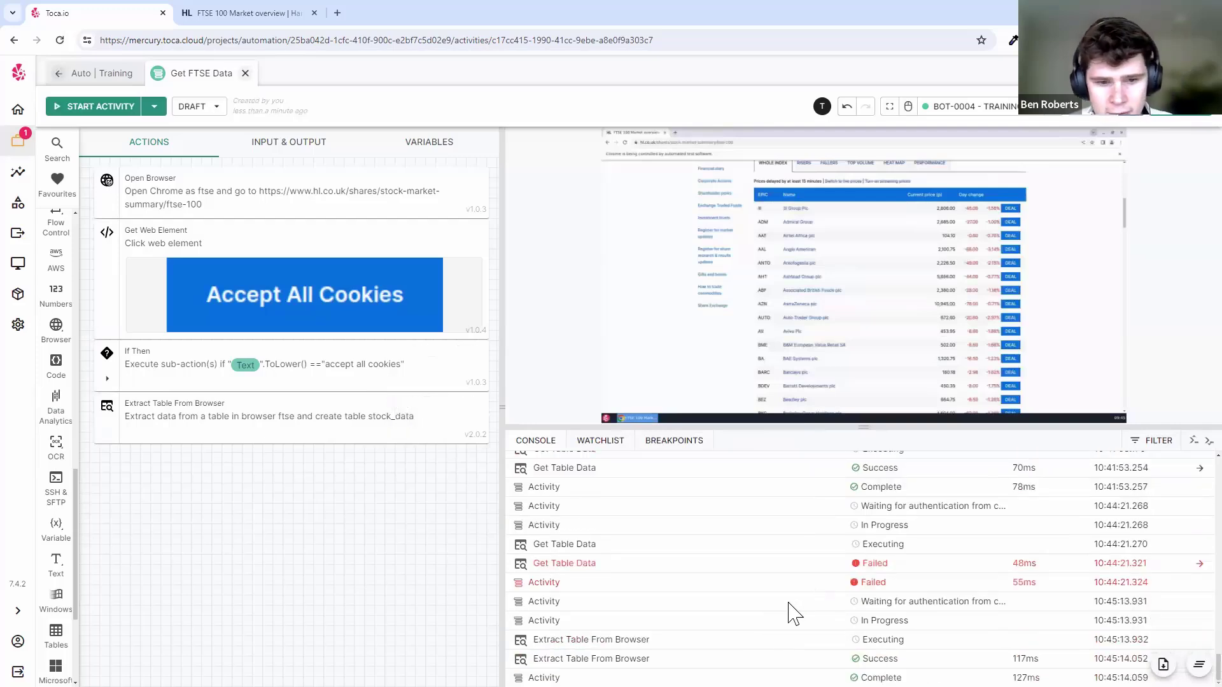
left_click(789, 658)
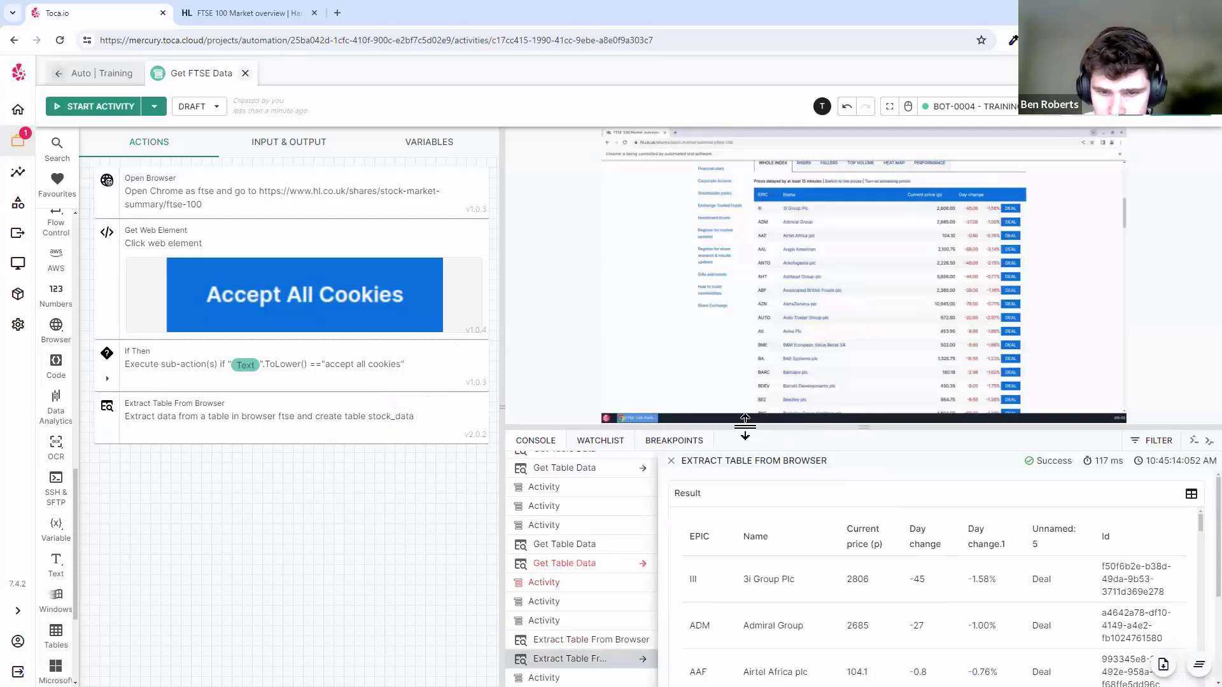
left_click_drag(743, 425, 745, 306)
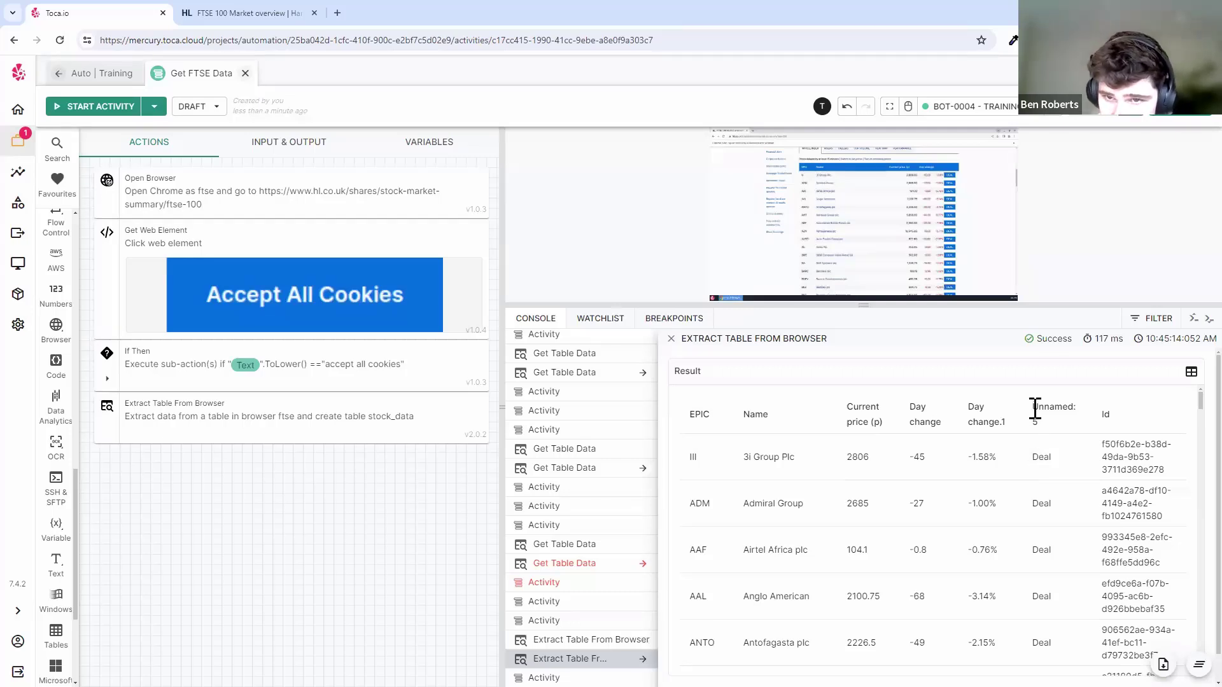
- Inspect the Unnamed: 5 header and the % signs in the ADM, AAF and AAL day change values
triple_click(1051, 423)
left_click(1052, 426)
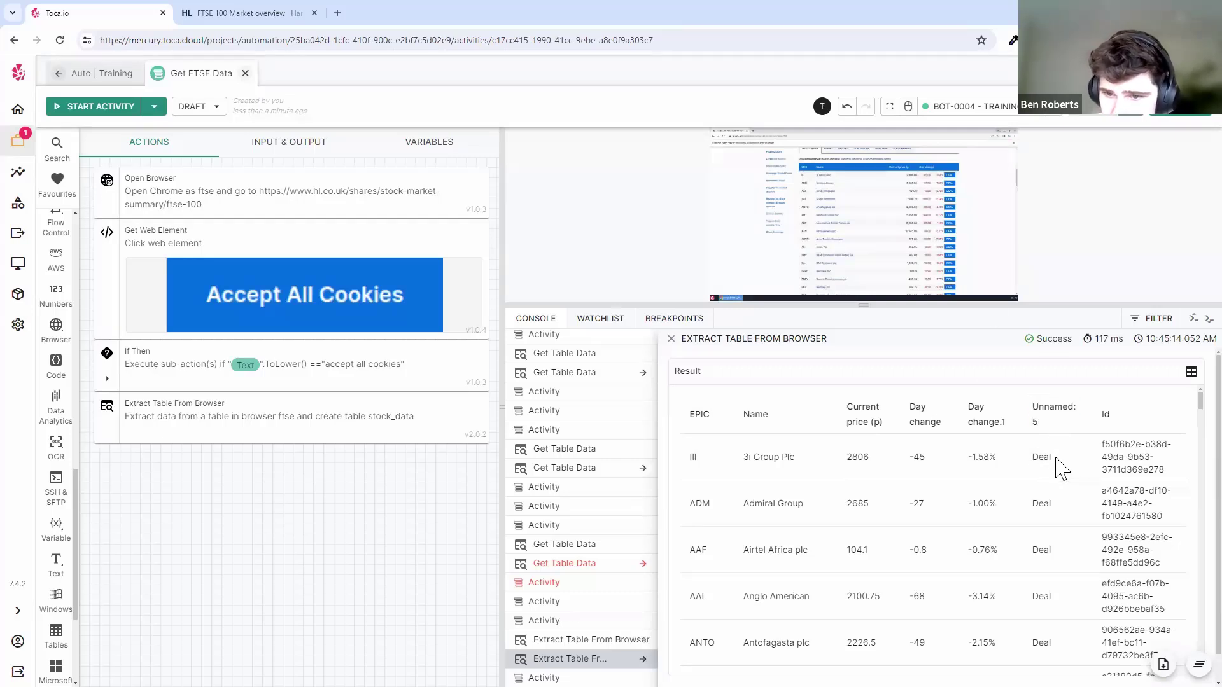
scroll(1058, 468, "down", 15)
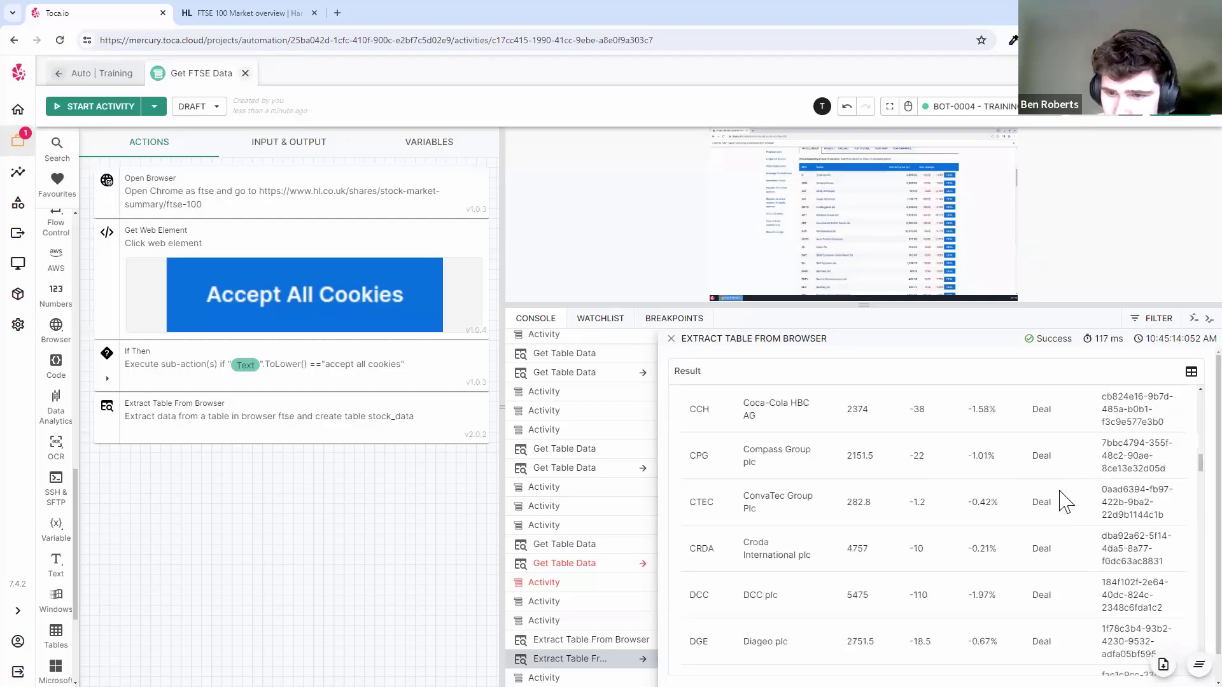
scroll(1072, 499, "down", 20)
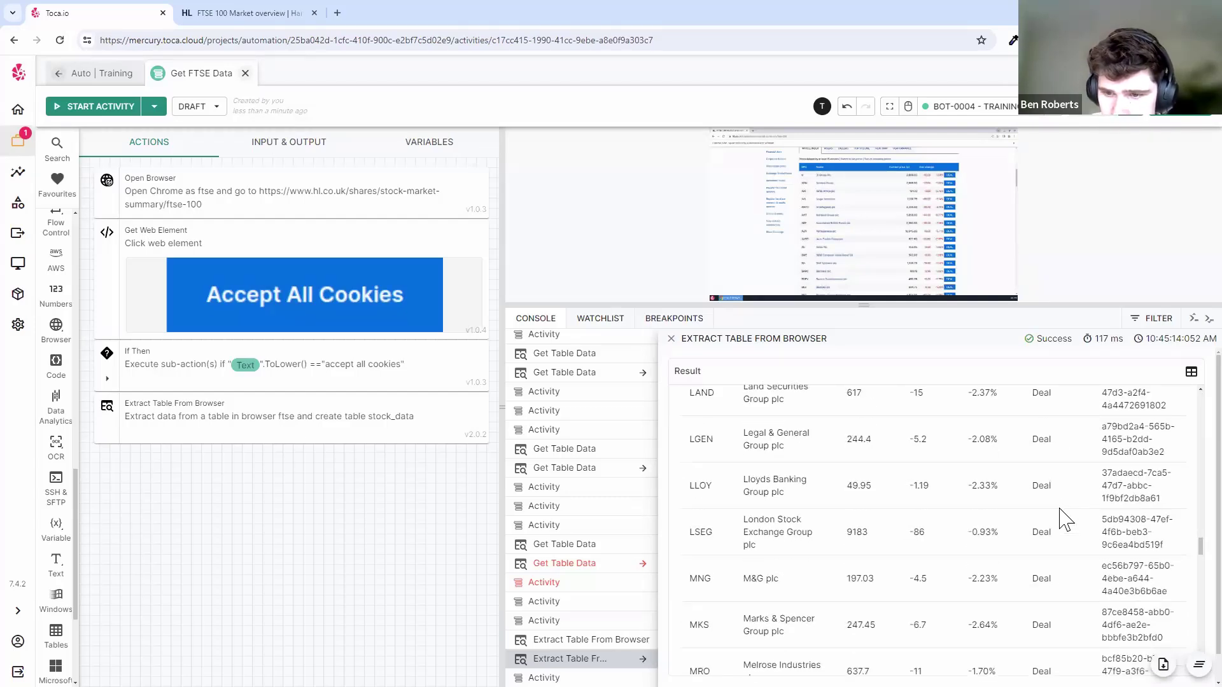
scroll(1074, 509, "up", 6)
scroll(1074, 509, "up", 20)
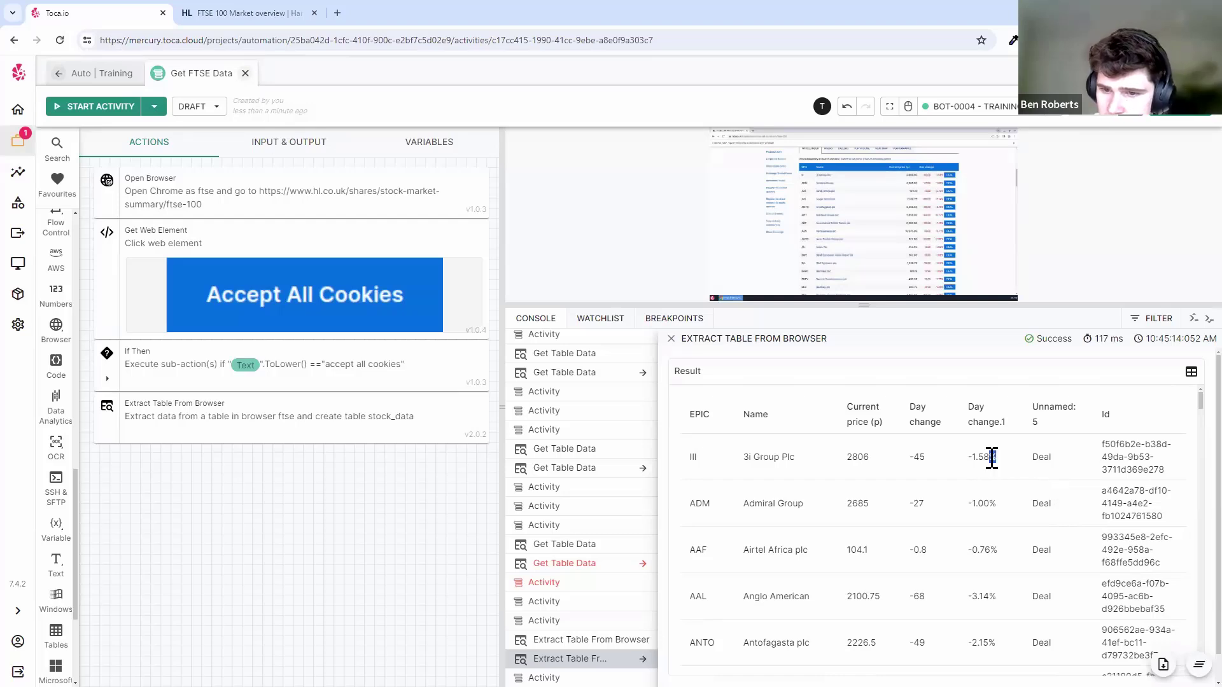
double_click(994, 507)
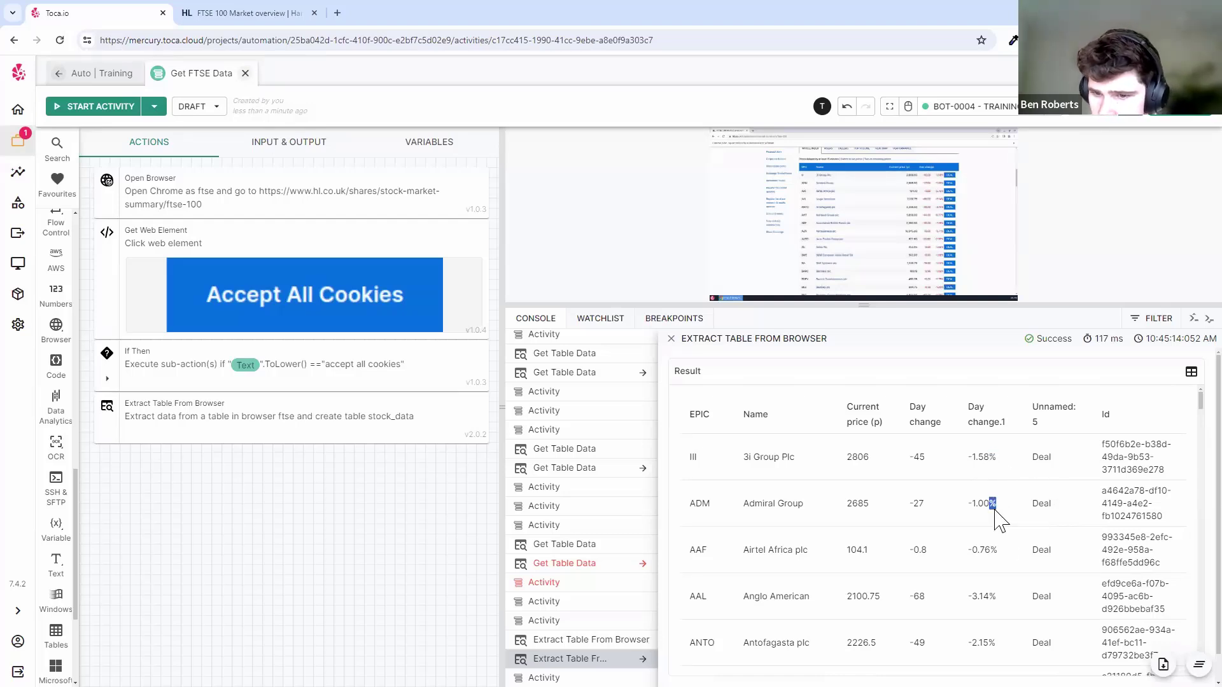
double_click(995, 550)
double_click(993, 596)
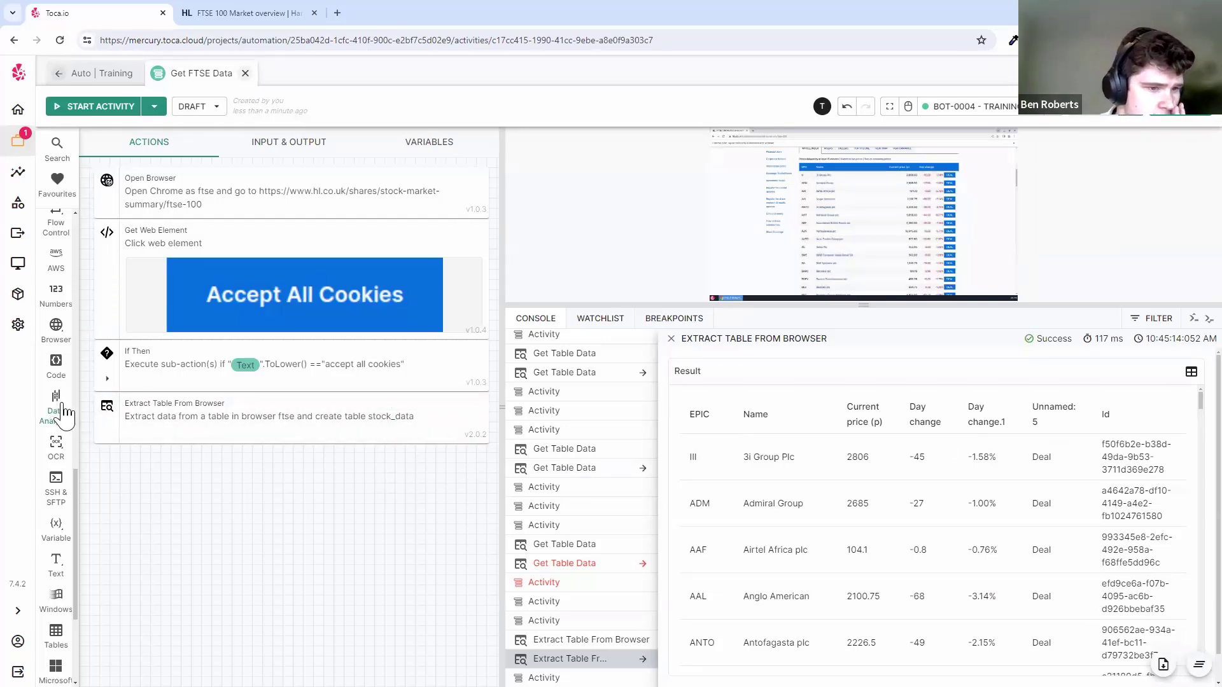
left_click_drag(65, 414, 115, 425)
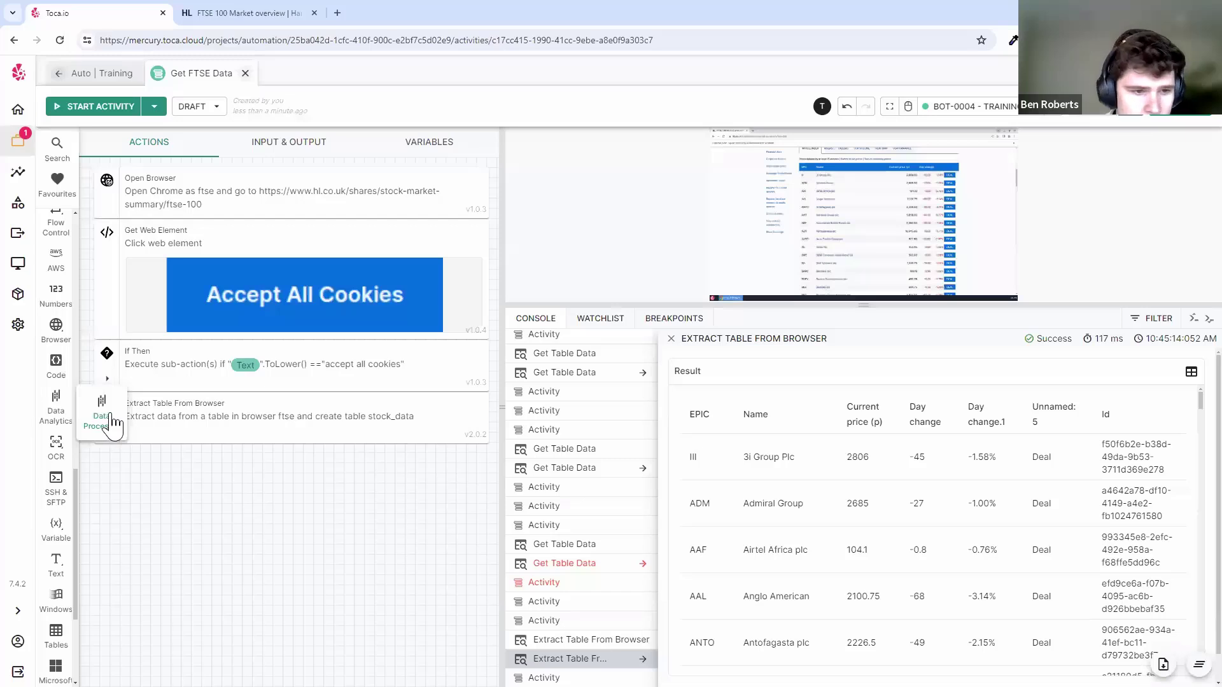
left_click(111, 417)
left_click(105, 156)
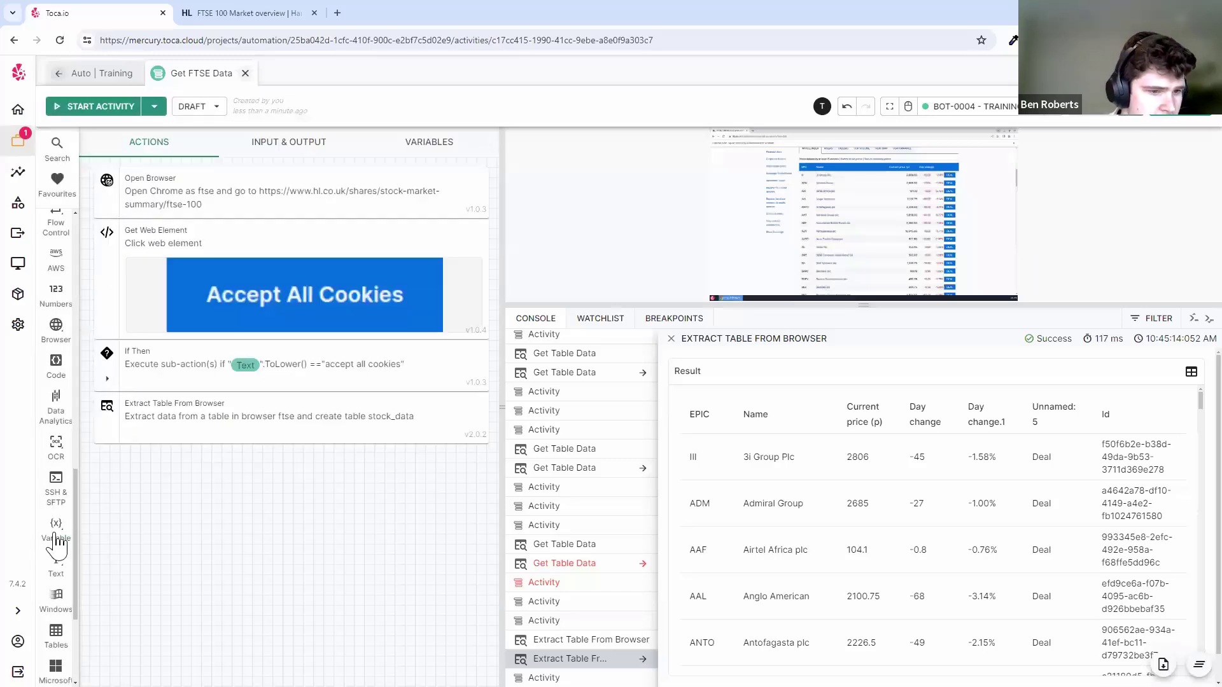
scroll(57, 541, "down", 3)
mouse_move(75, 463)
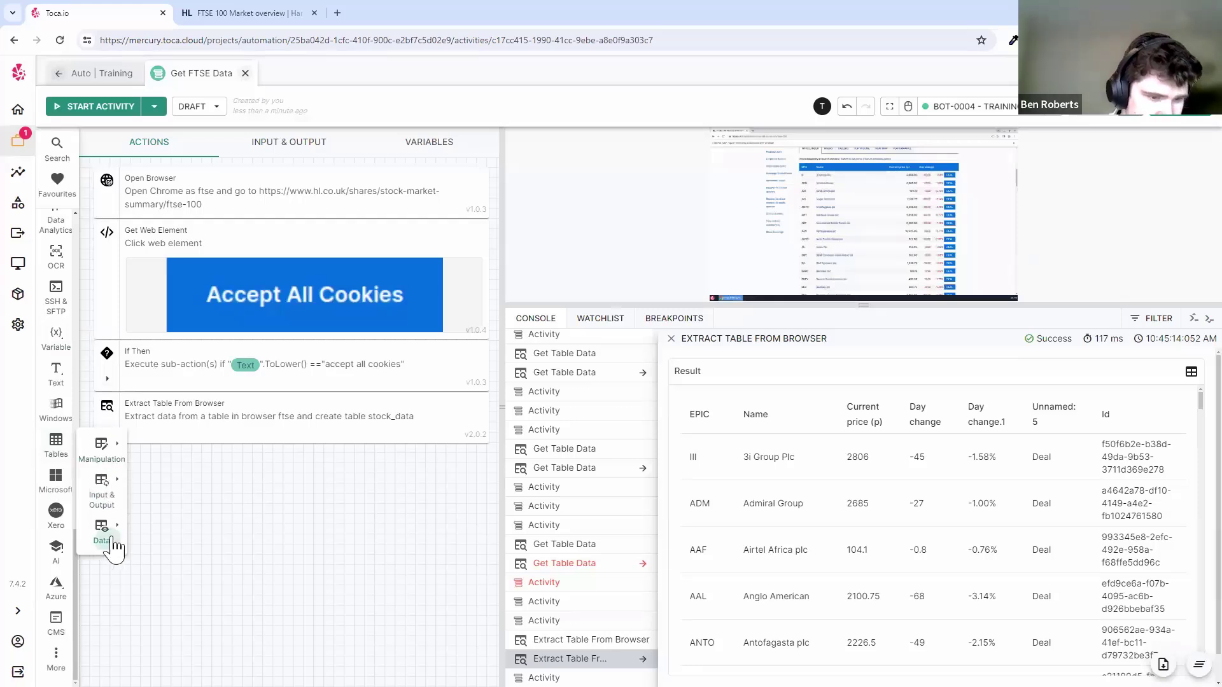
scroll(73, 399, "up", 4)
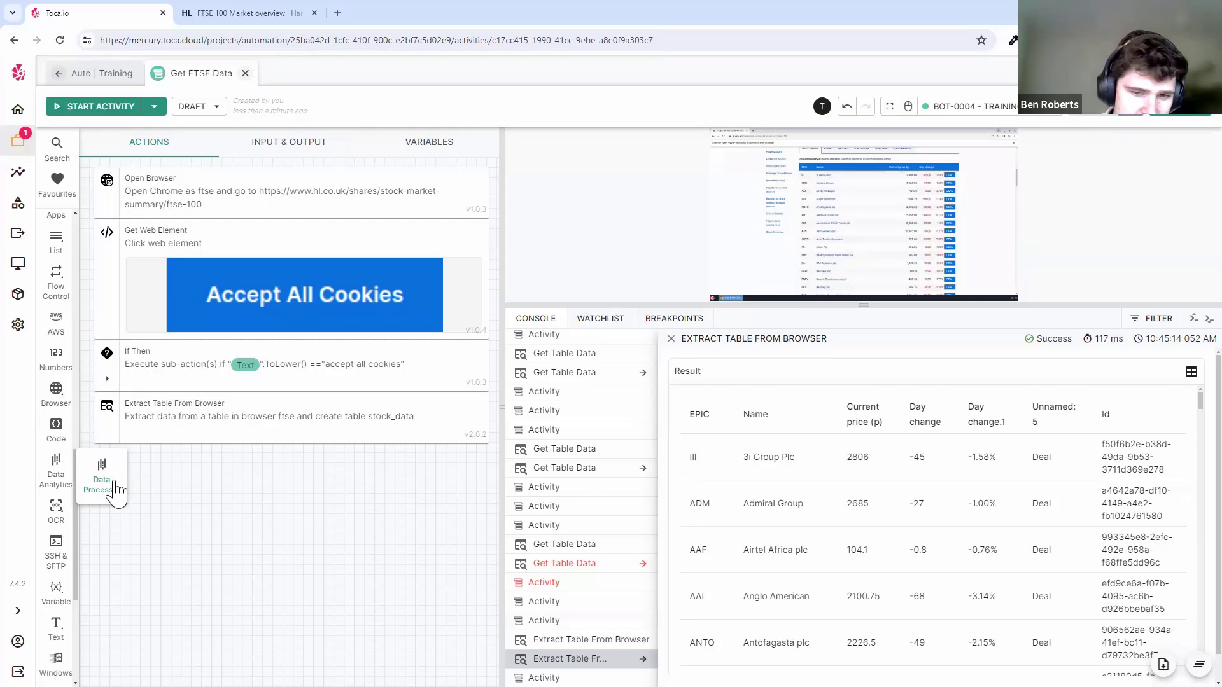
- Add a Data Processor after Extract Table From Browser and load that action's result table into its designer
left_click_drag(117, 490, 104, 474)
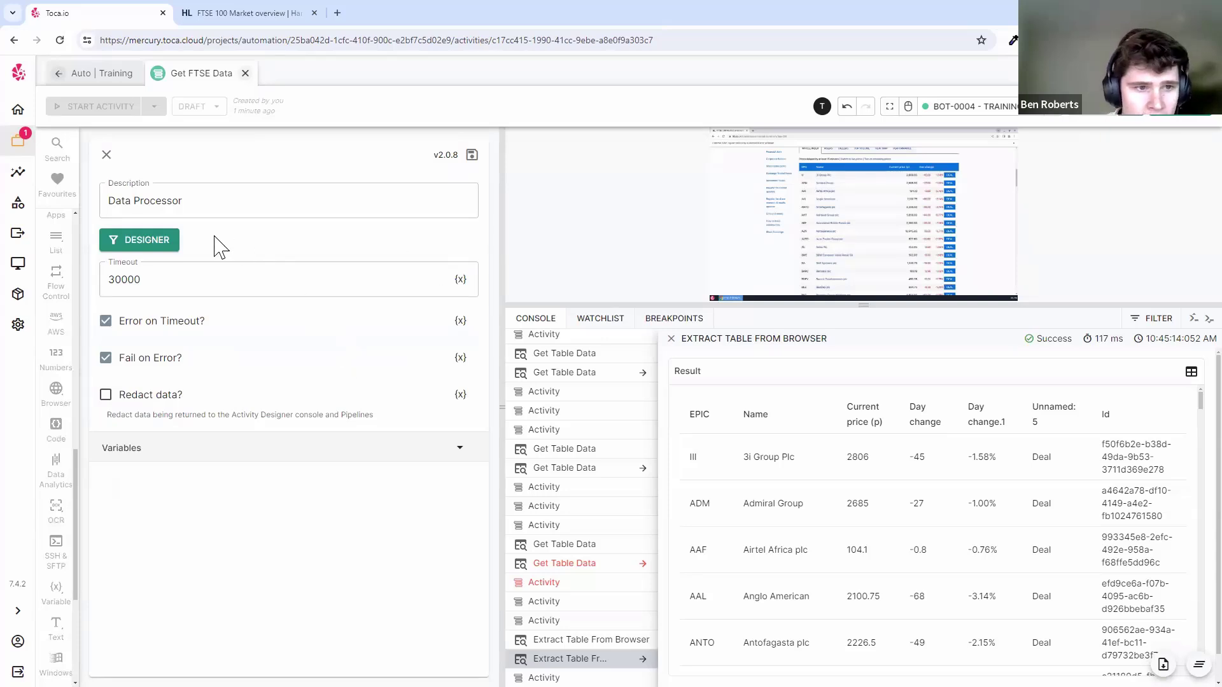
left_click(153, 240)
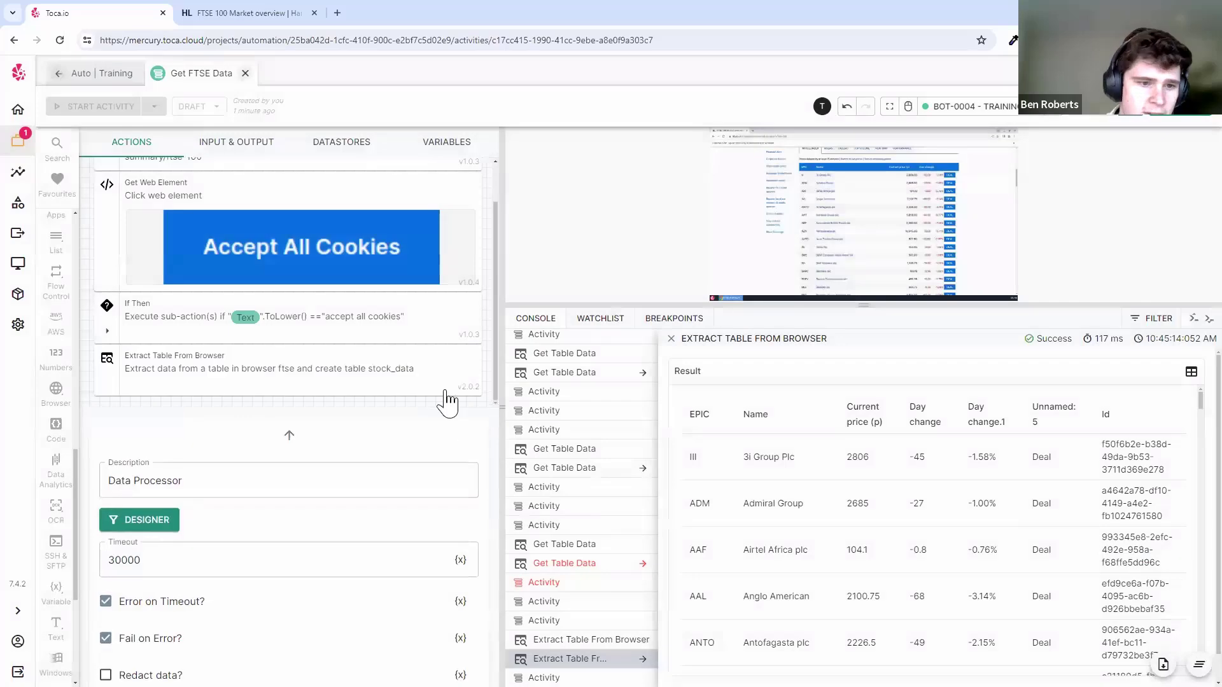
mouse_move(215, 364)
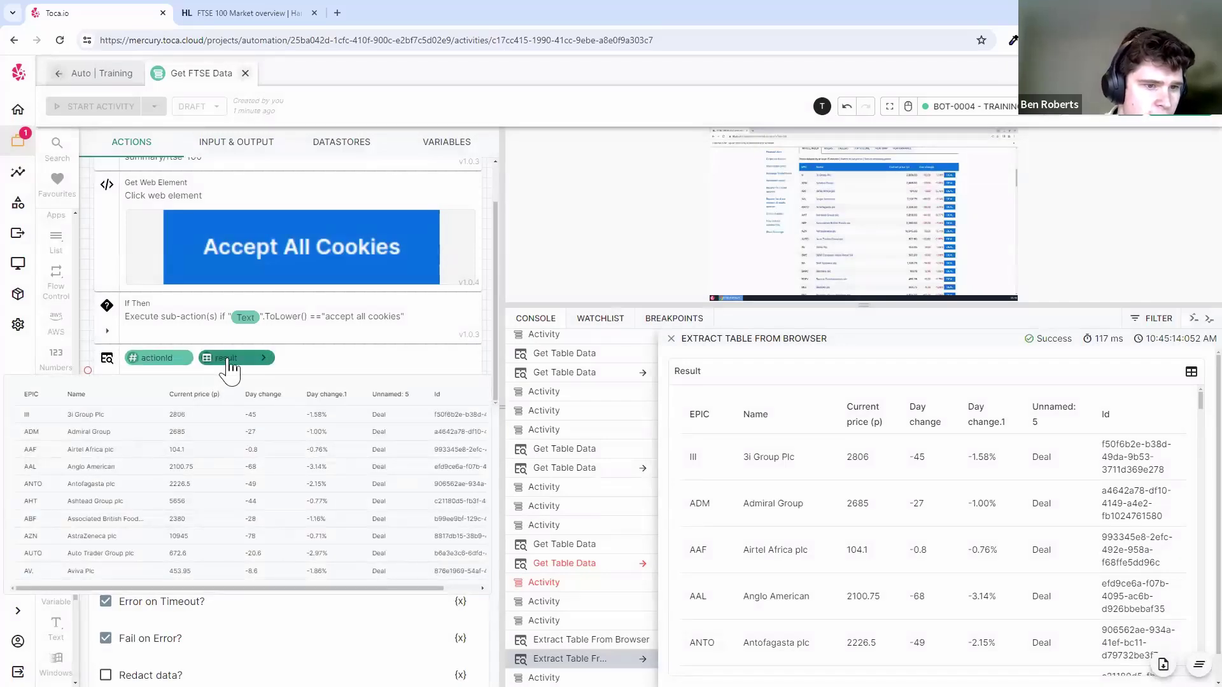
left_click(227, 360)
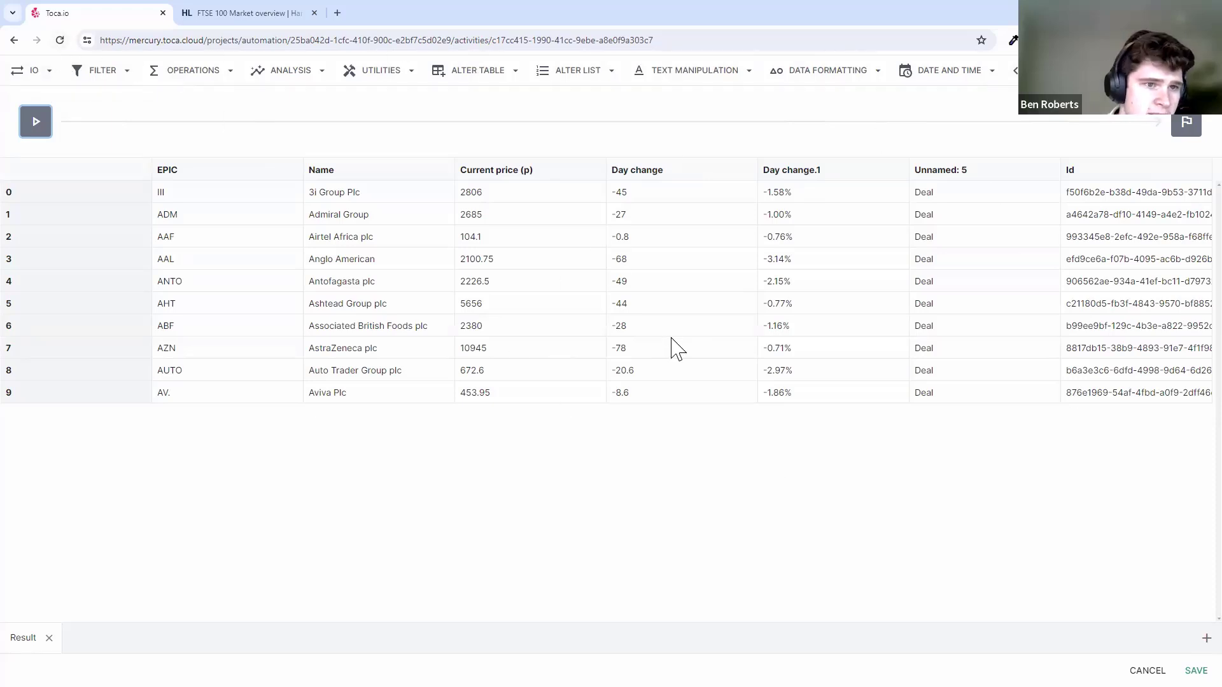
- Browse the IO, Filter, Operations and Analysis operation lists, then bring up the ALTER TABLE menu
left_click(27, 70)
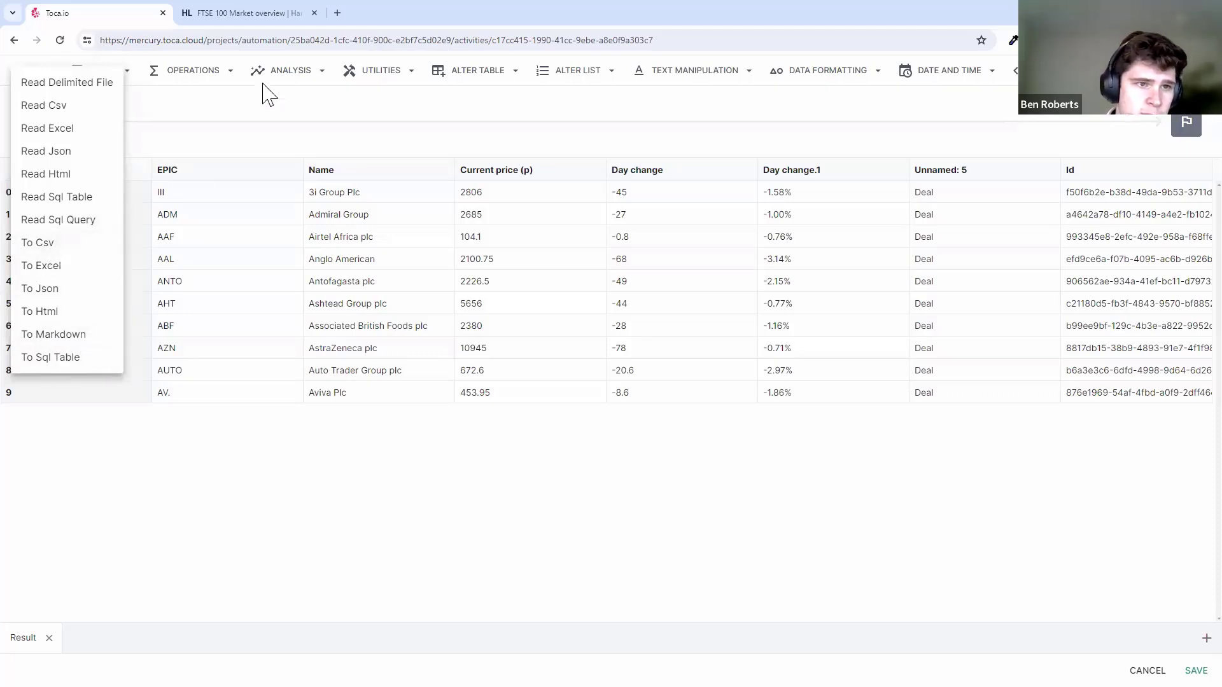
left_click(233, 91)
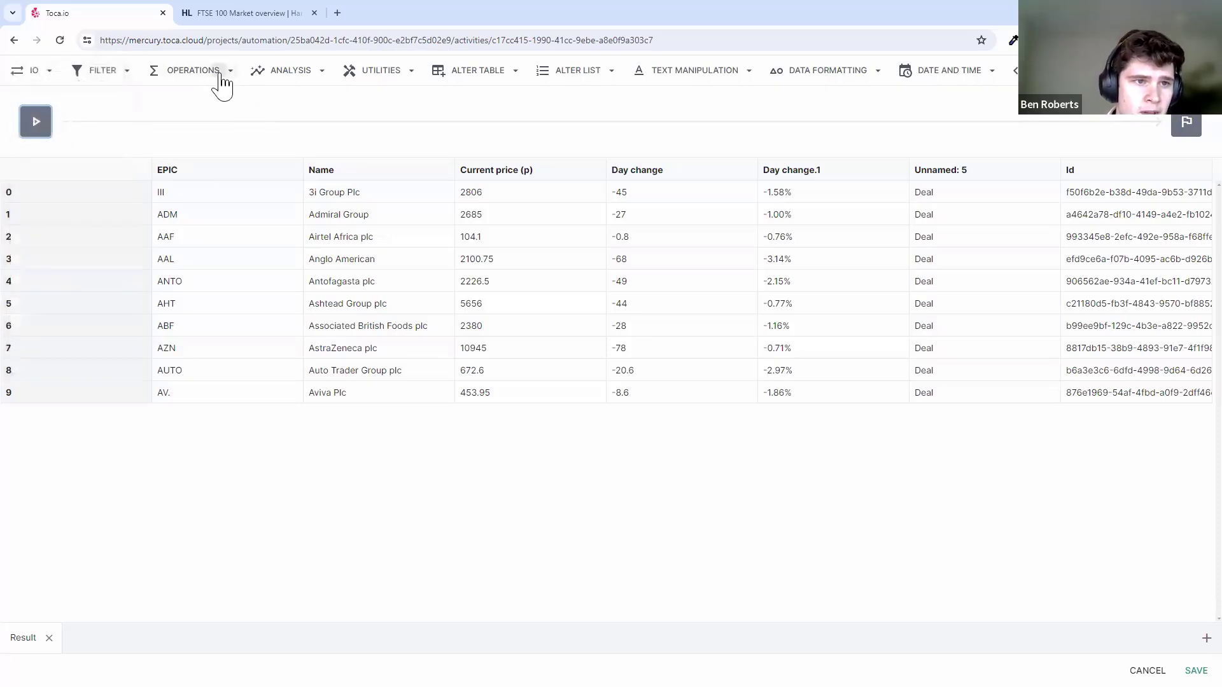
left_click(101, 72)
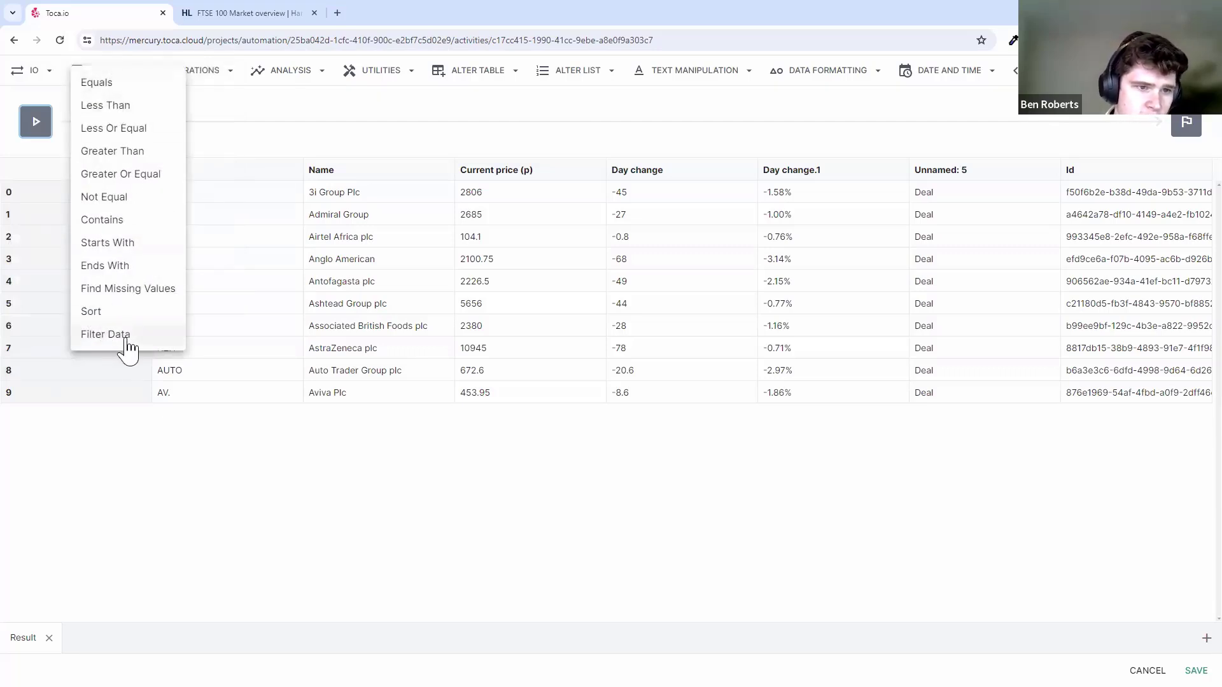
left_click(218, 73)
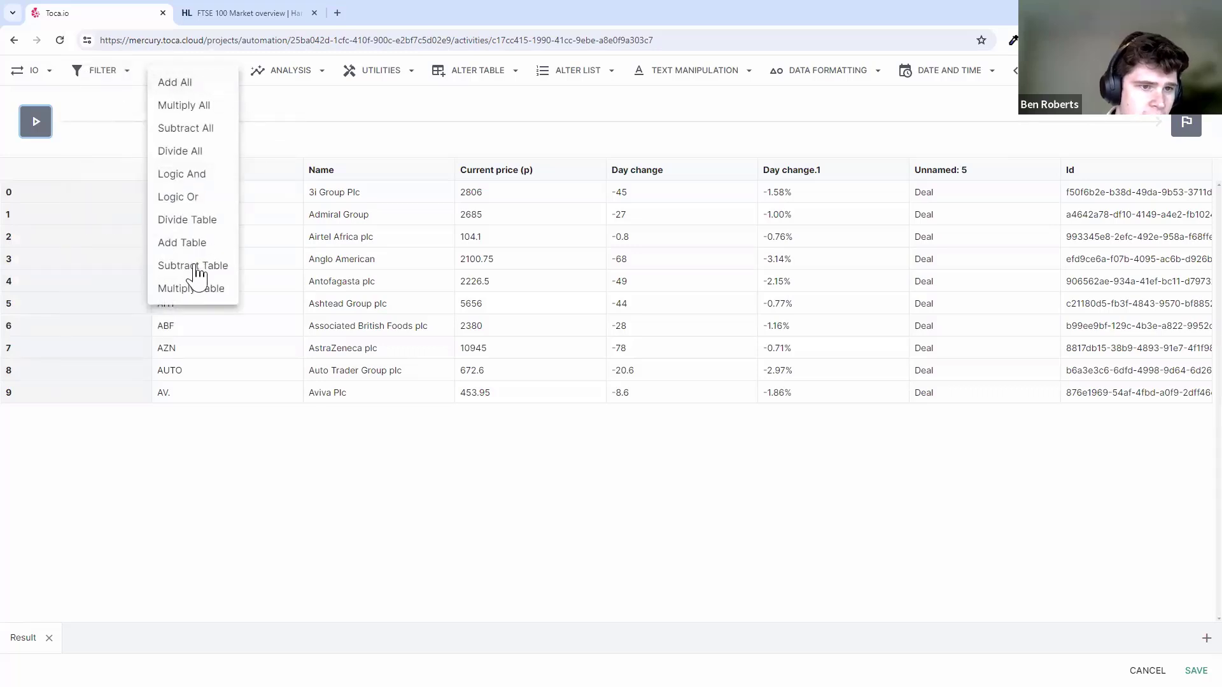
left_click(304, 78)
left_click(303, 78)
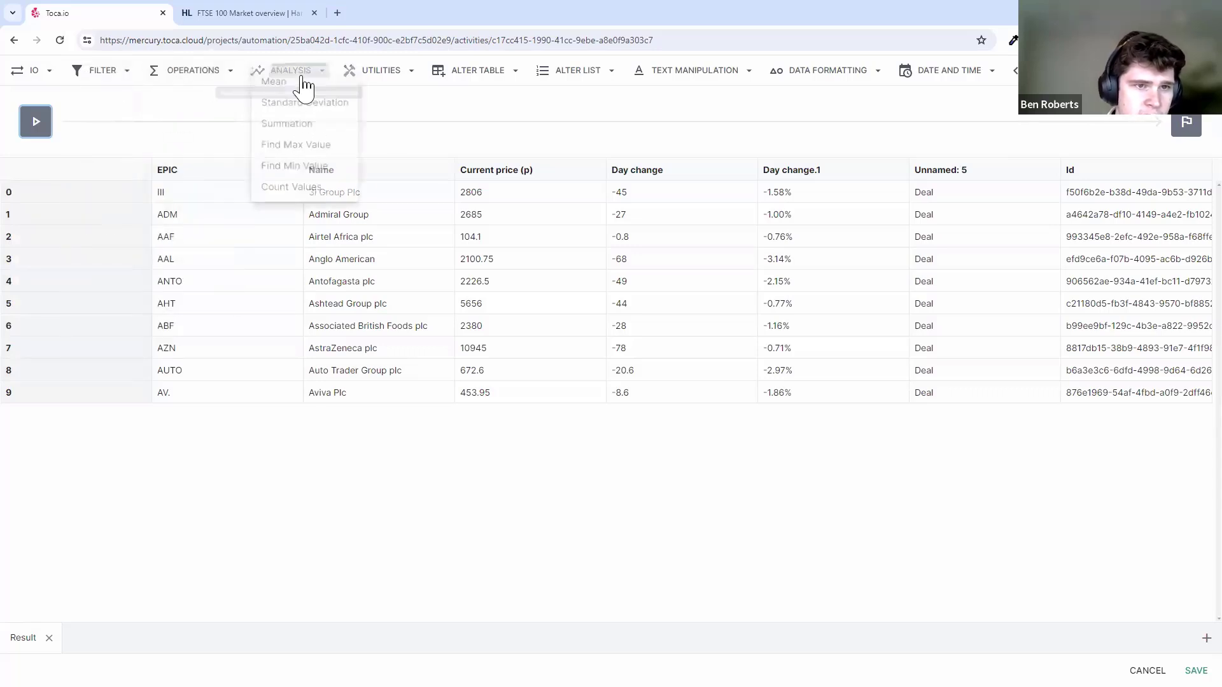
left_click(402, 85)
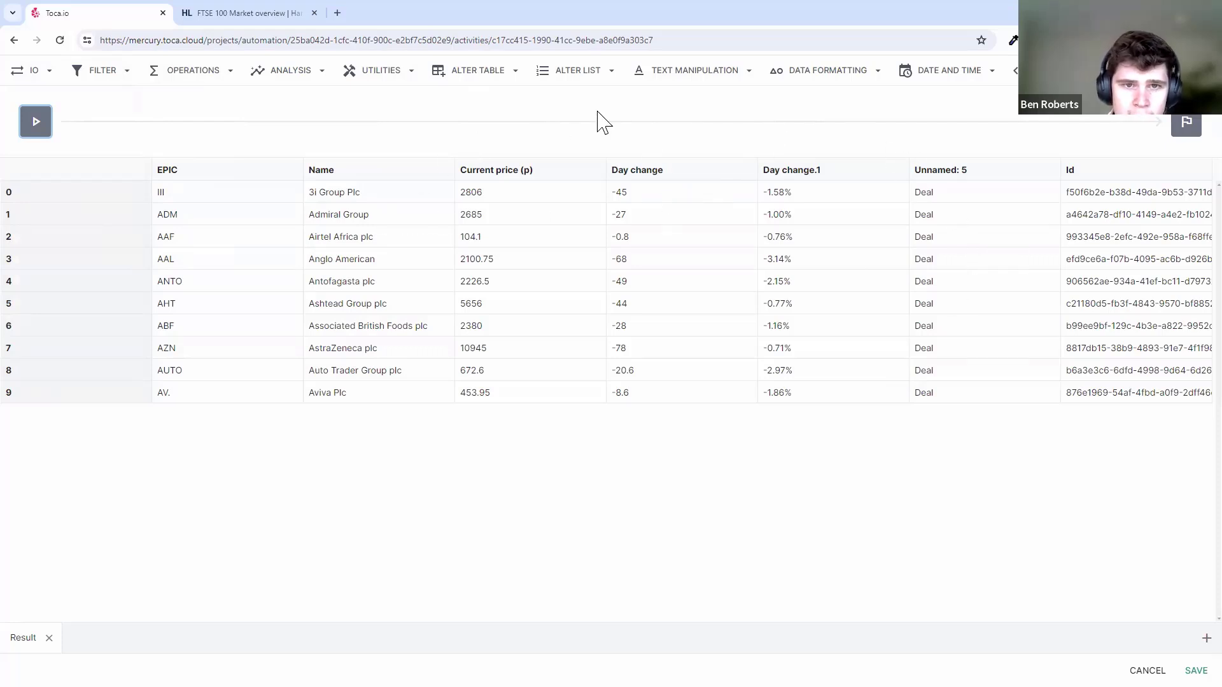
left_click(469, 73)
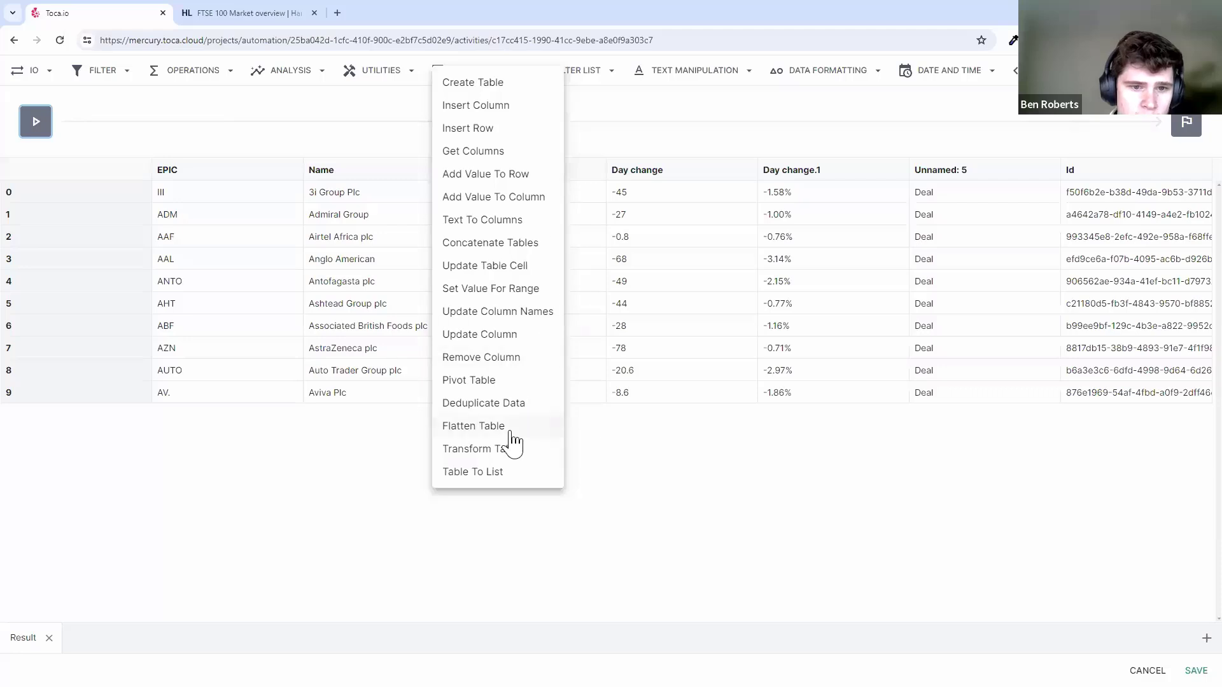
- Add a Remove Column step that drops 'Unnamed: 5' from the result table, and preview the output
left_click(483, 358)
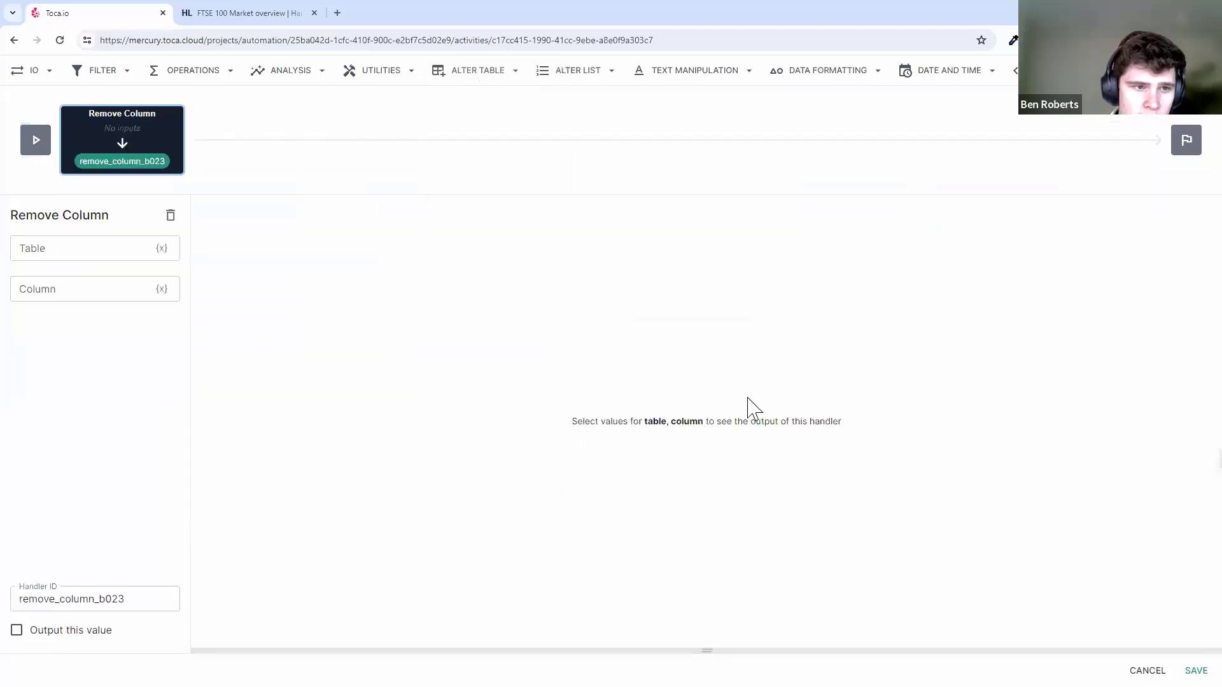
left_click(163, 249)
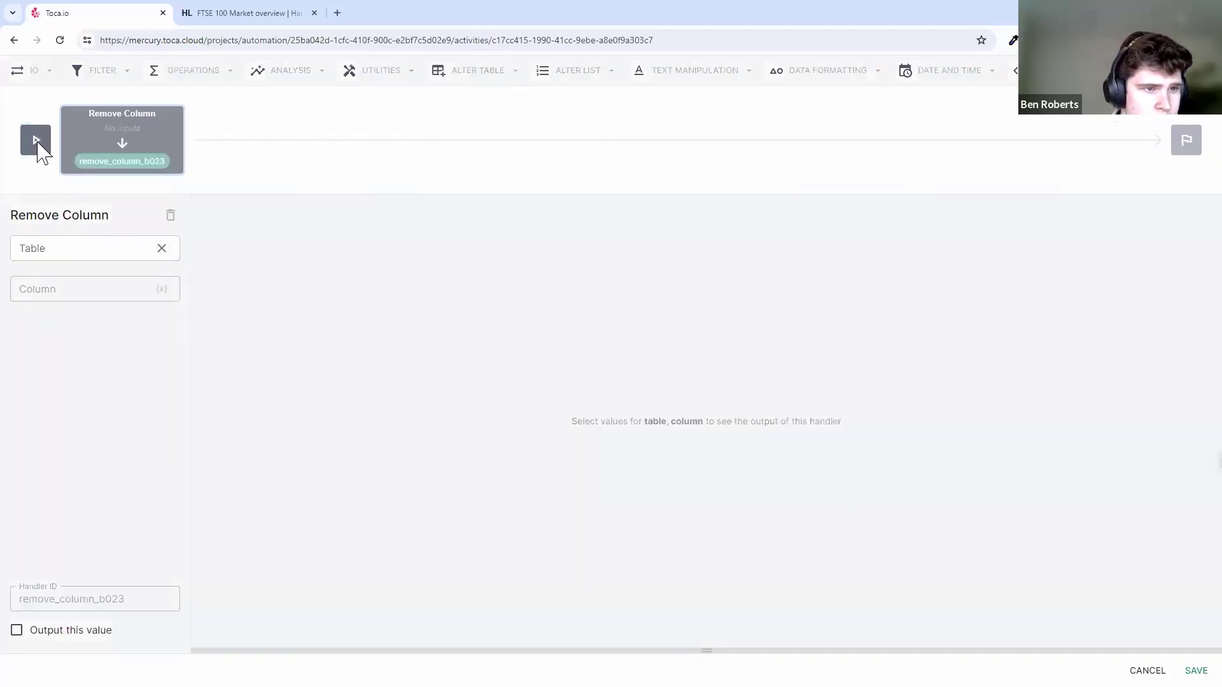
left_click(56, 140)
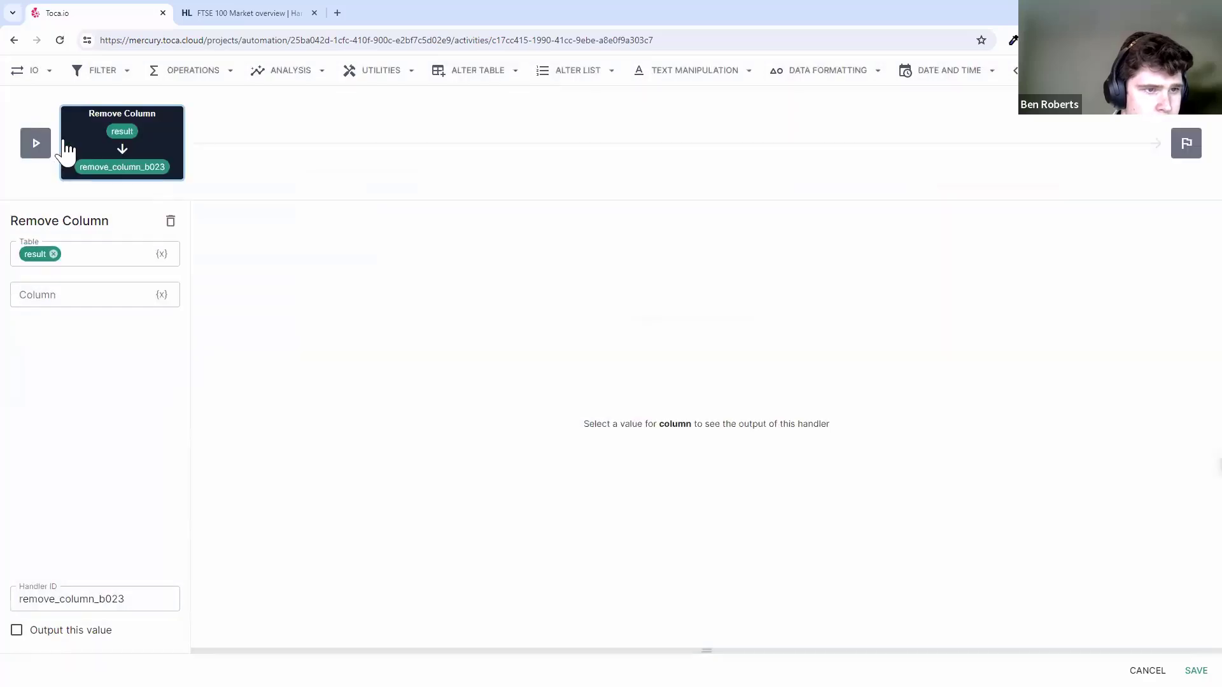
left_click(97, 291)
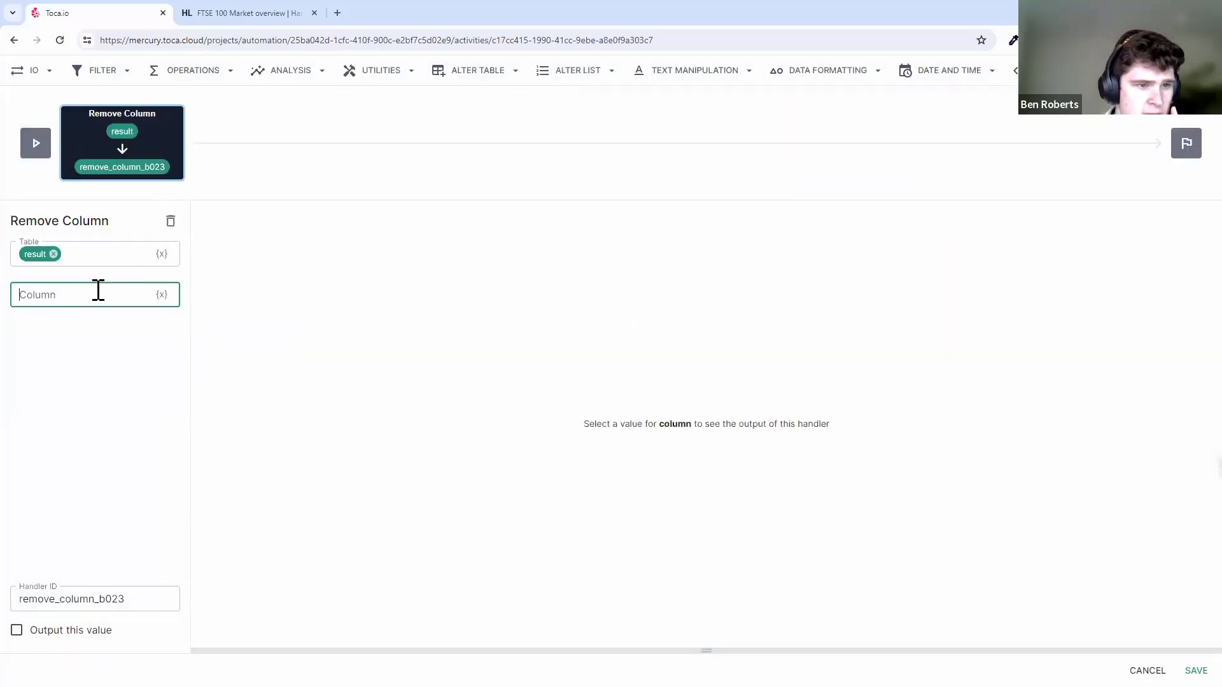
type("Unnamed")
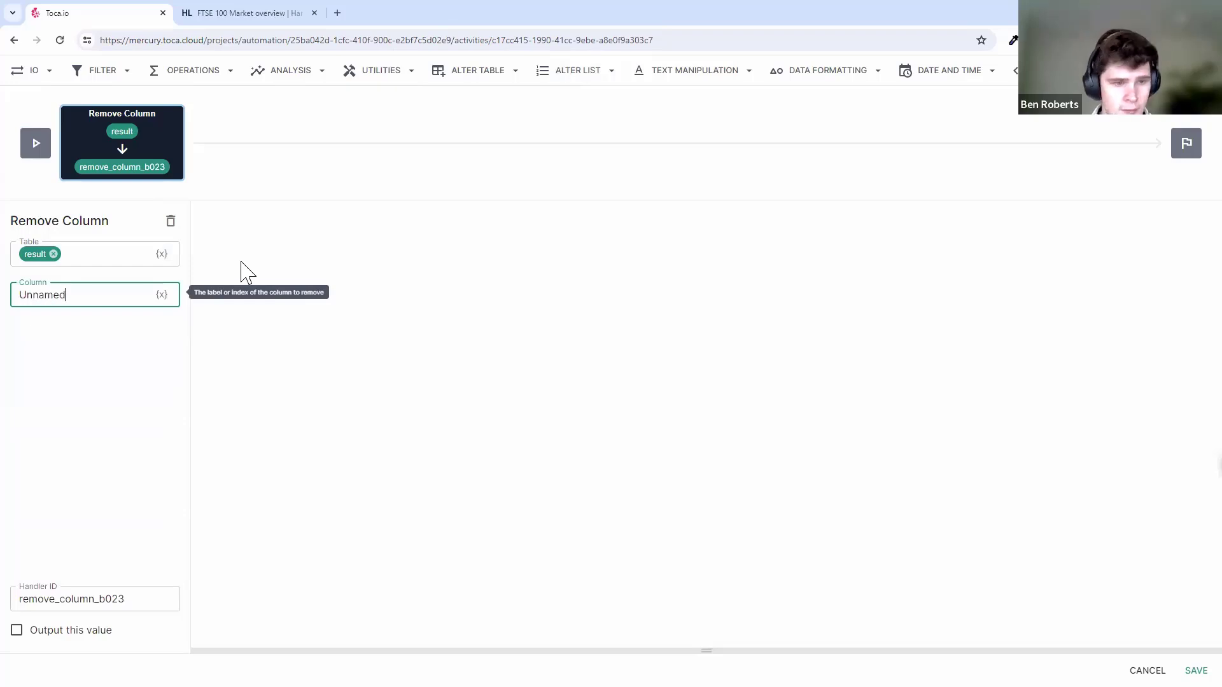
type(": 5")
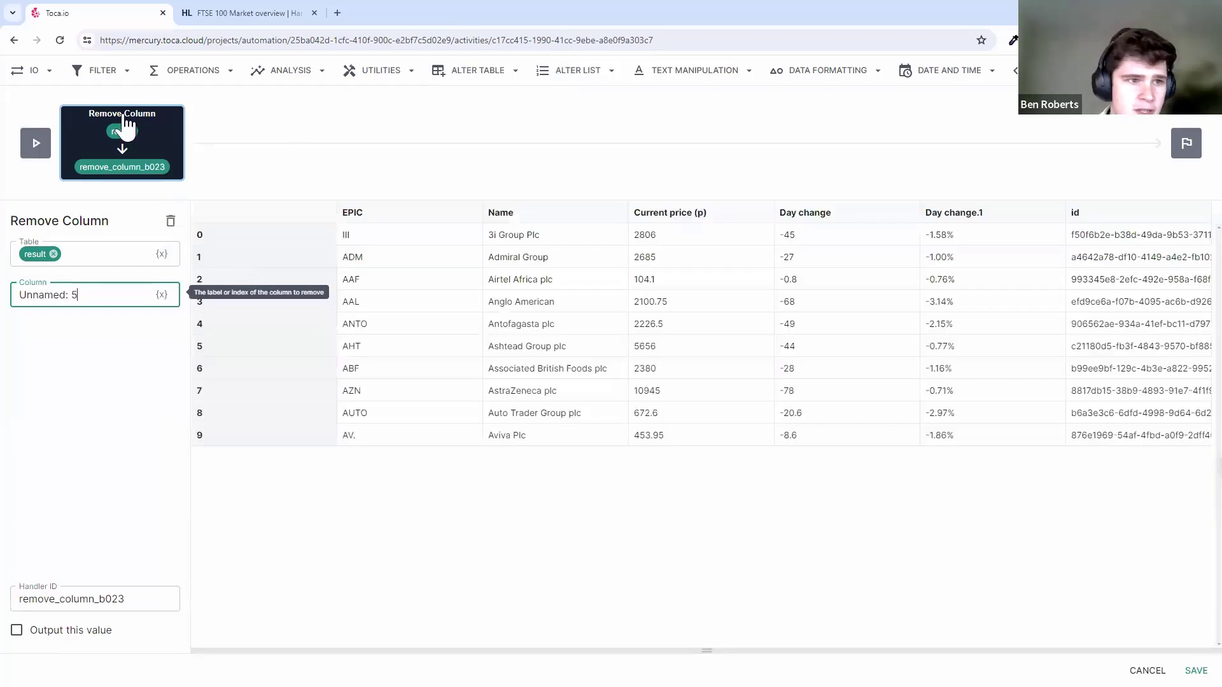
left_click(35, 142)
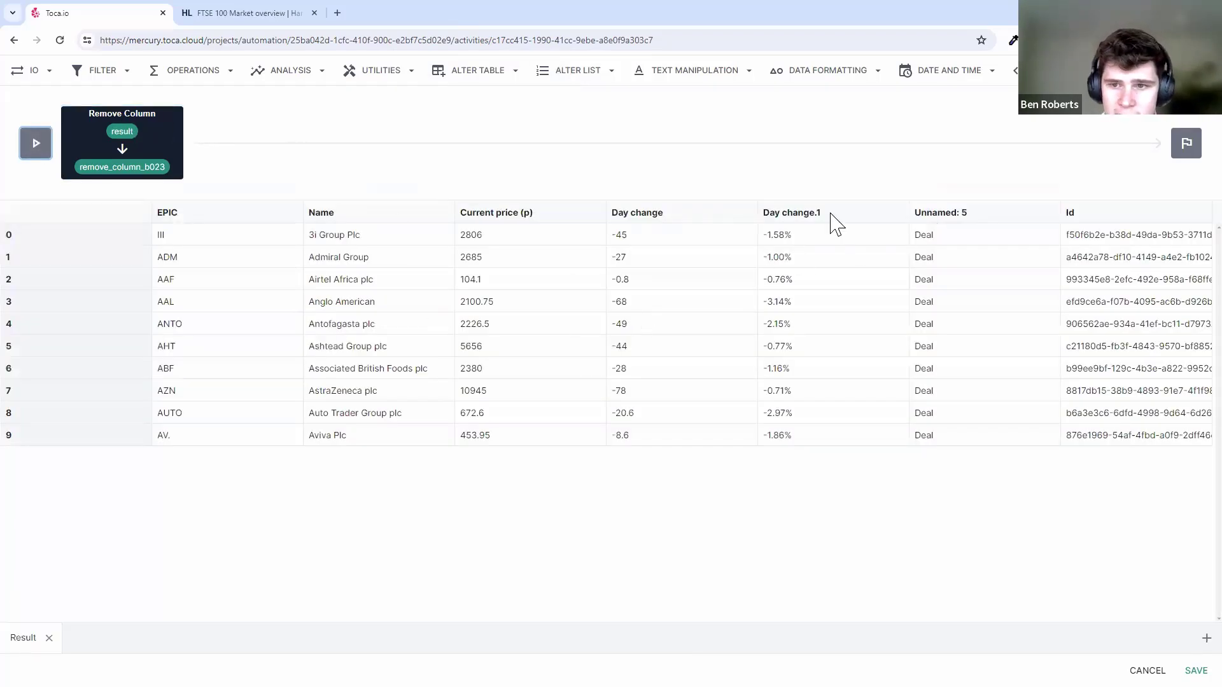
left_click(123, 131)
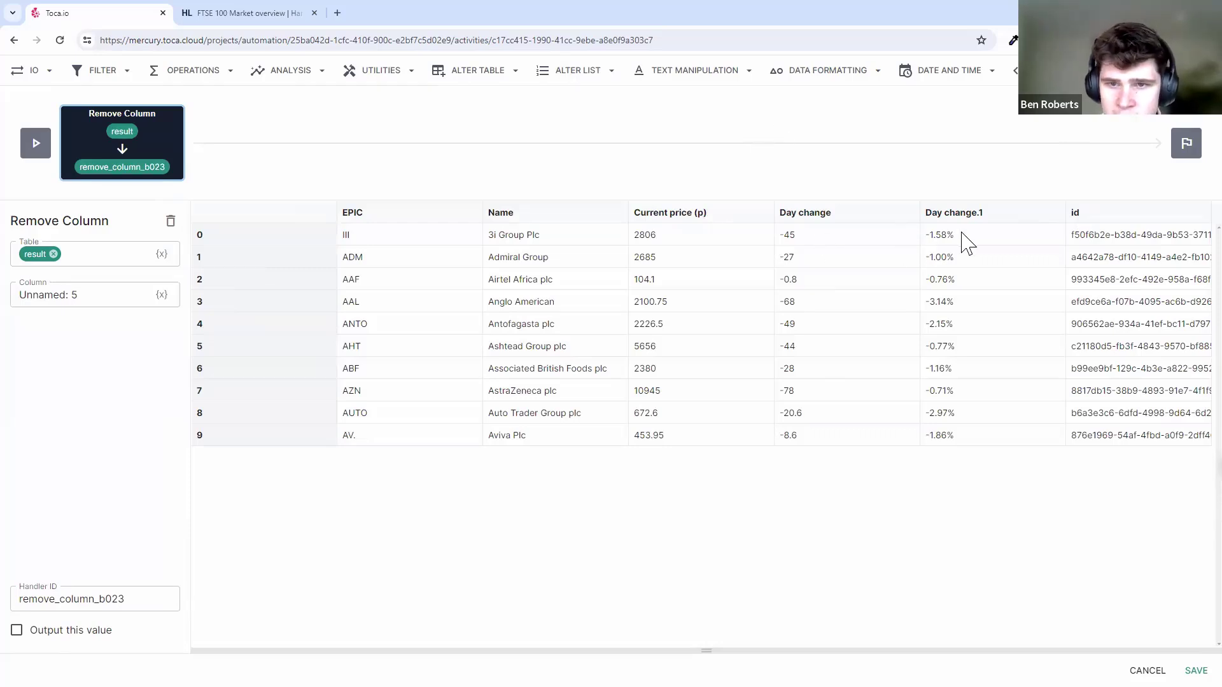
left_click(661, 71)
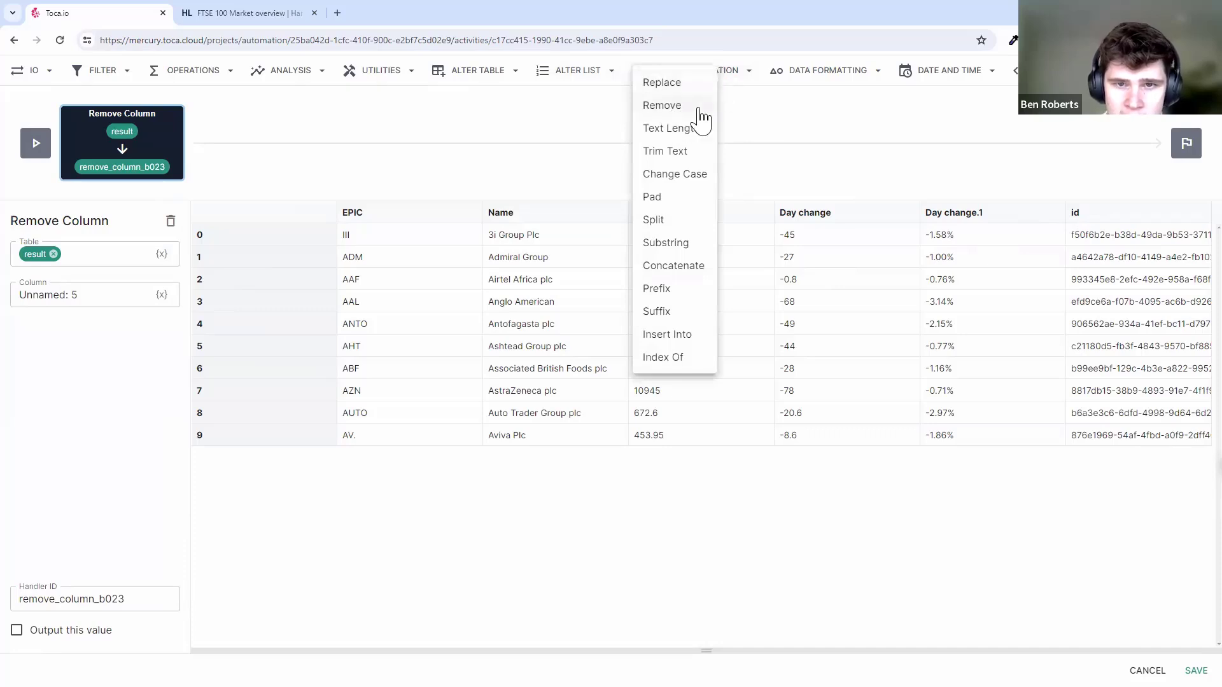
- Add a Remove step on the column-removal output that strips \+ and %, with Regex set to True
left_click(665, 105)
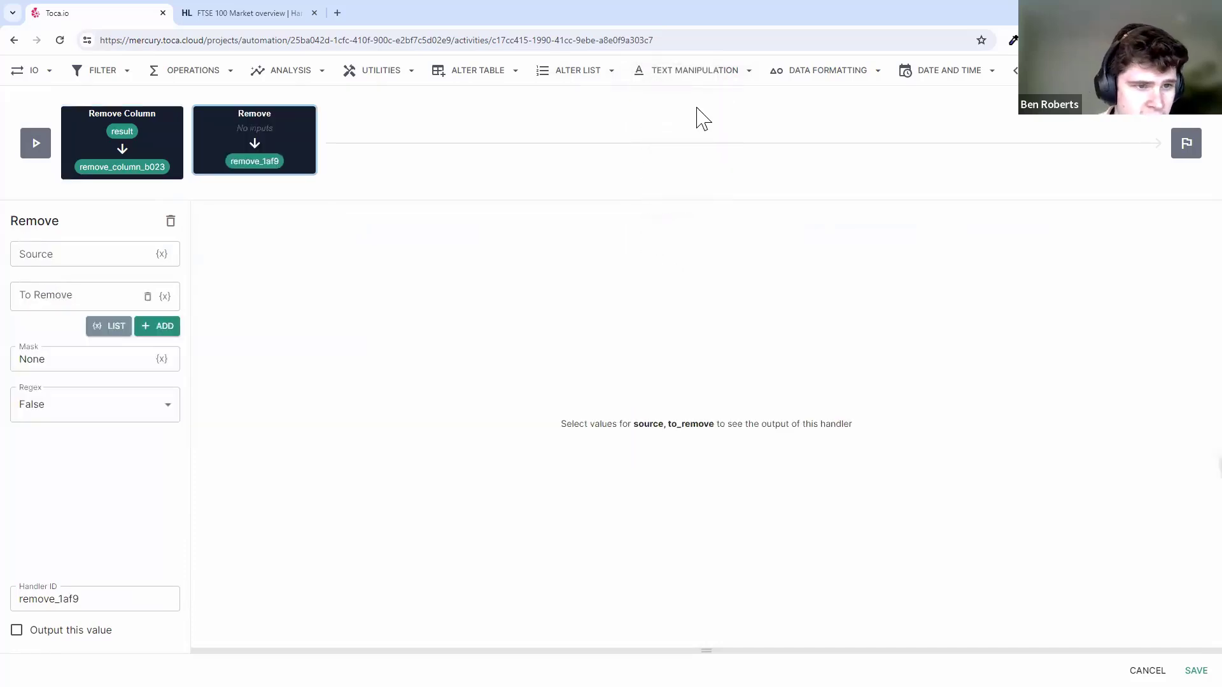
left_click(161, 254)
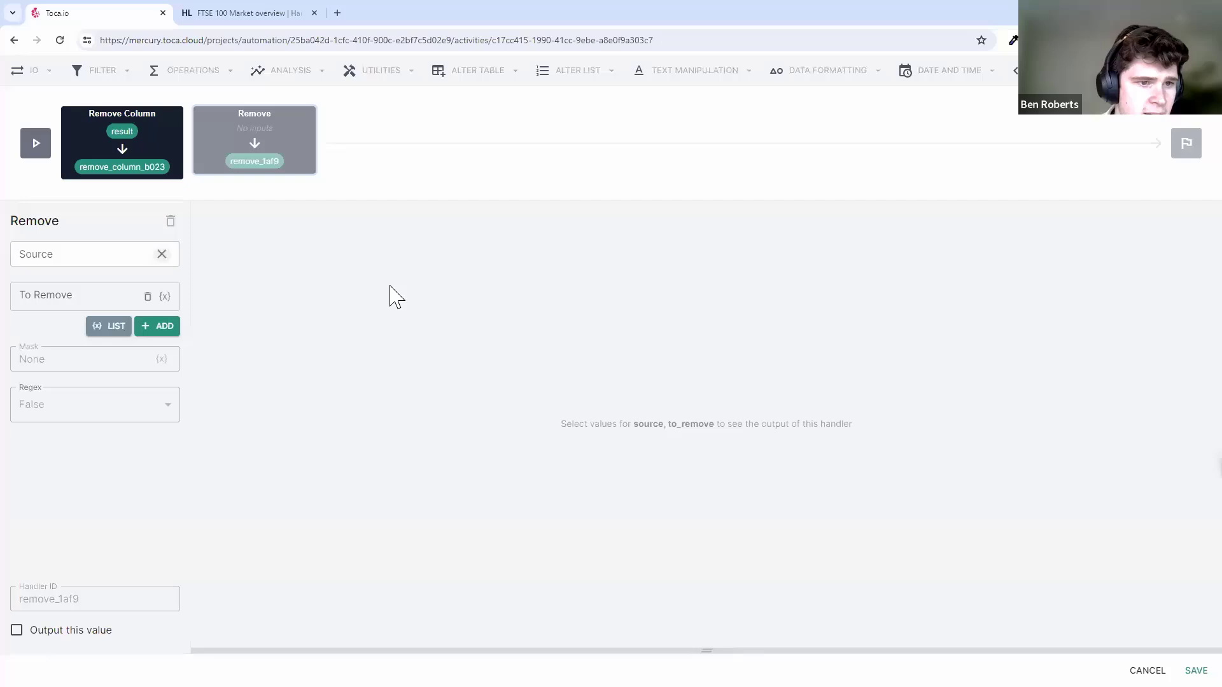
left_click(164, 176)
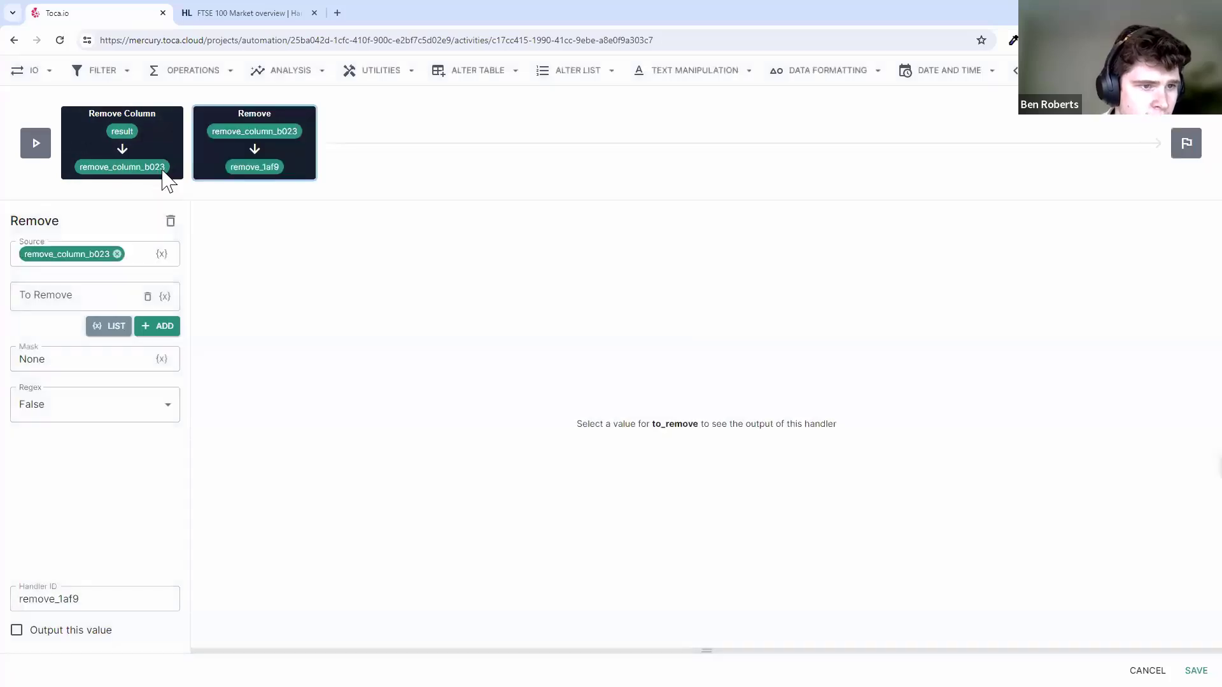
left_click(88, 297)
type("\\+")
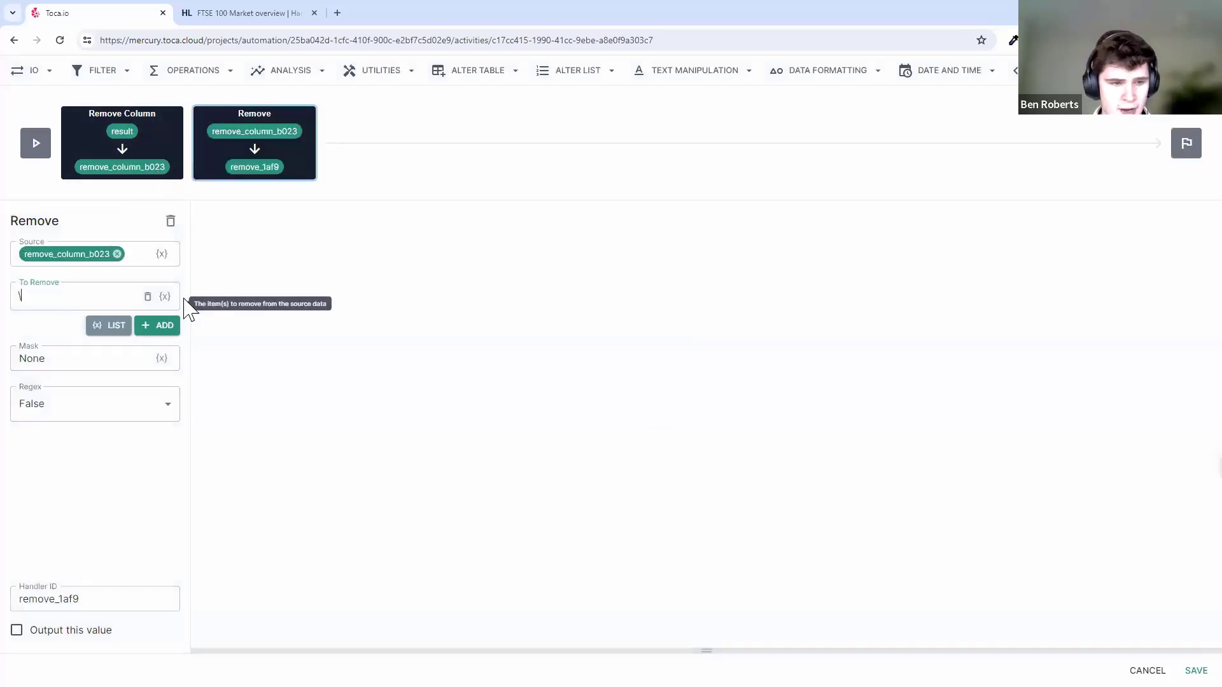
left_click(162, 325)
type("%")
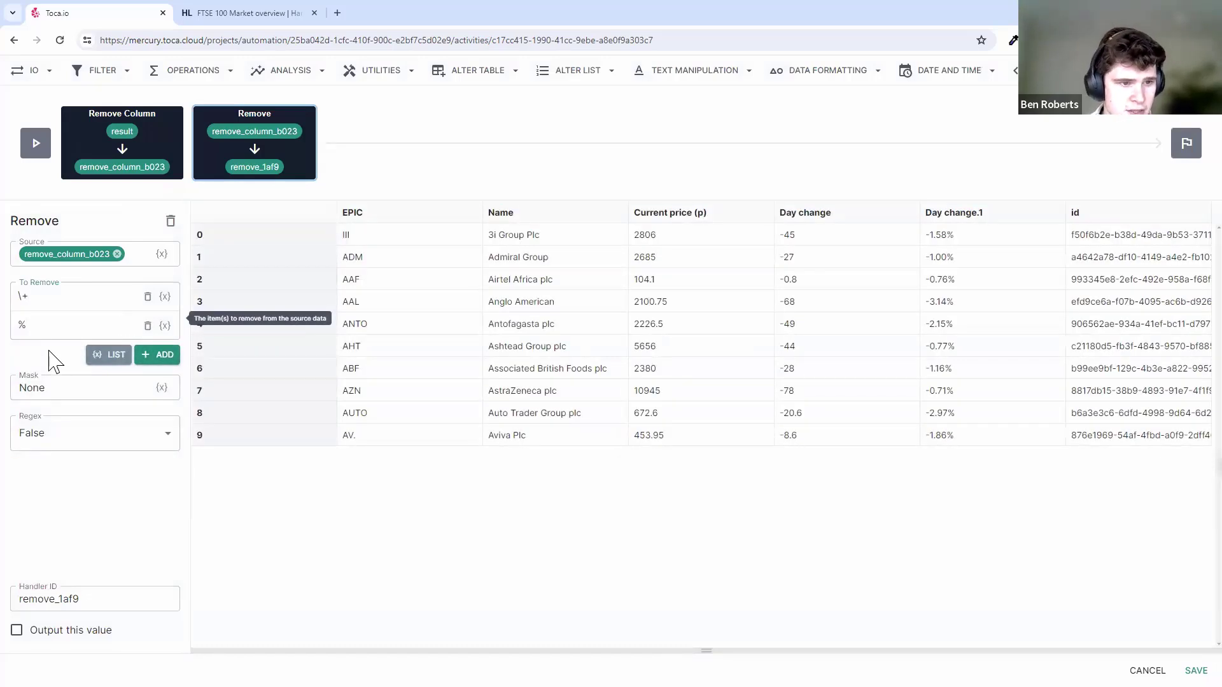
left_click(83, 438)
left_click(64, 458)
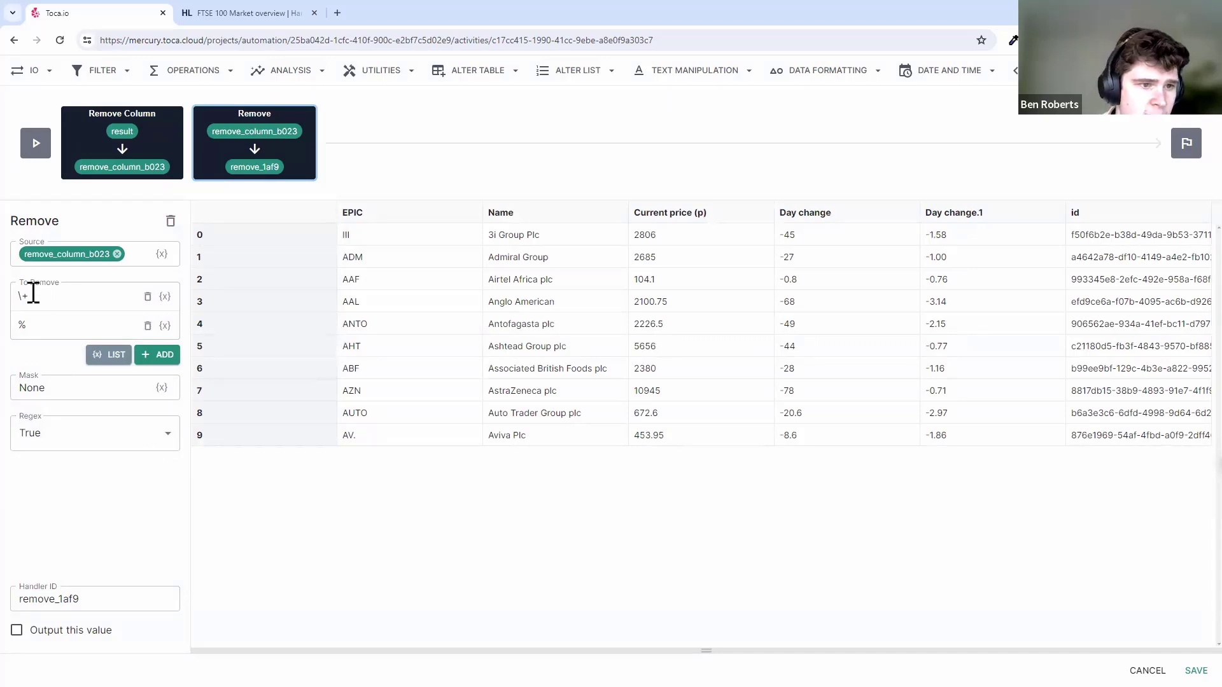
- Inspect the \+ removal value, then show and hide the Remove action's help text
double_click(38, 292)
left_click_drag(40, 298, 18, 297)
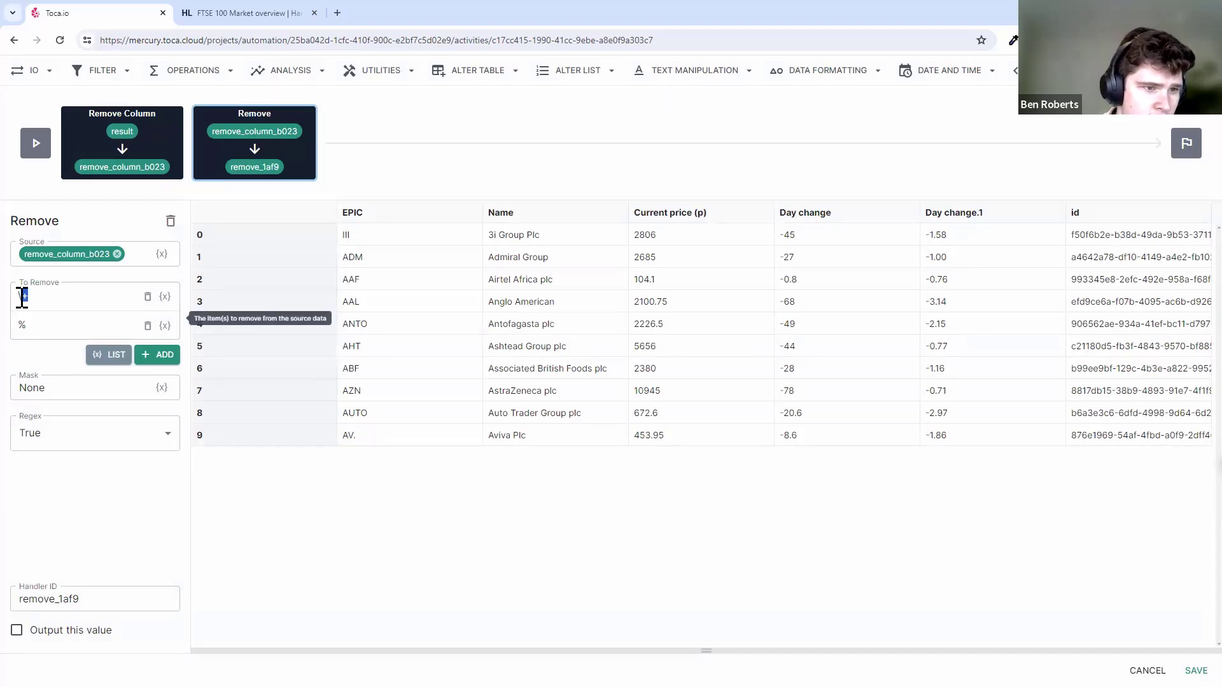
left_click(50, 326)
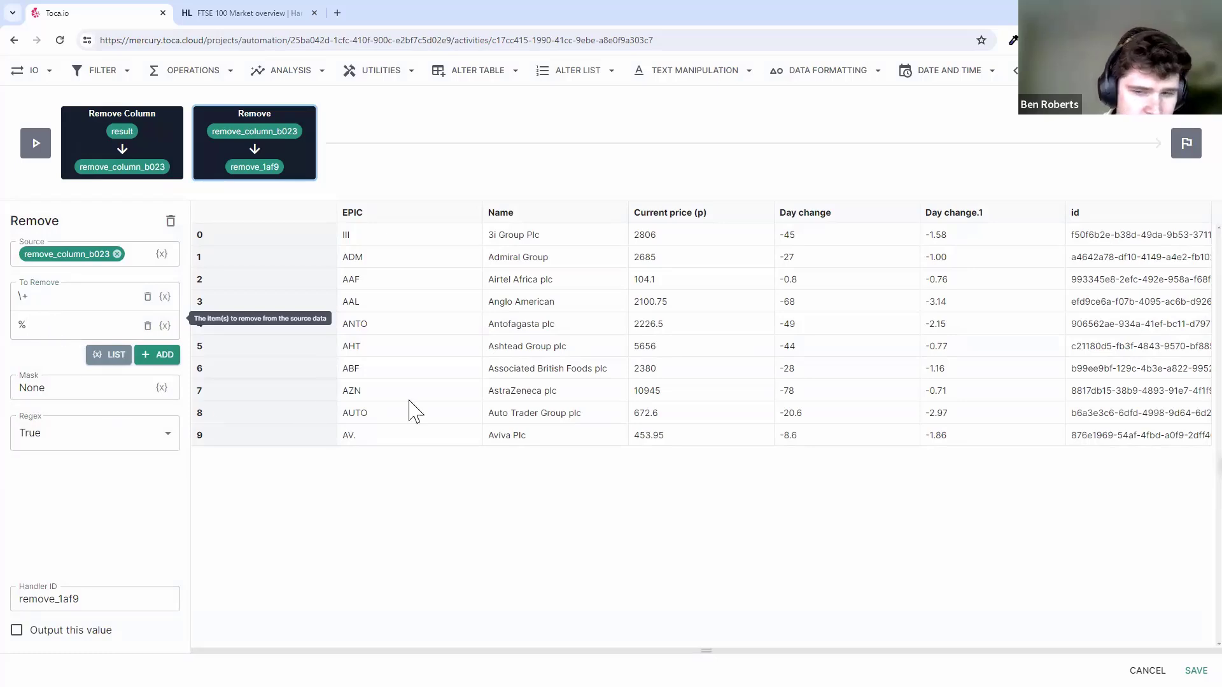
left_click_drag(450, 649, 546, 260)
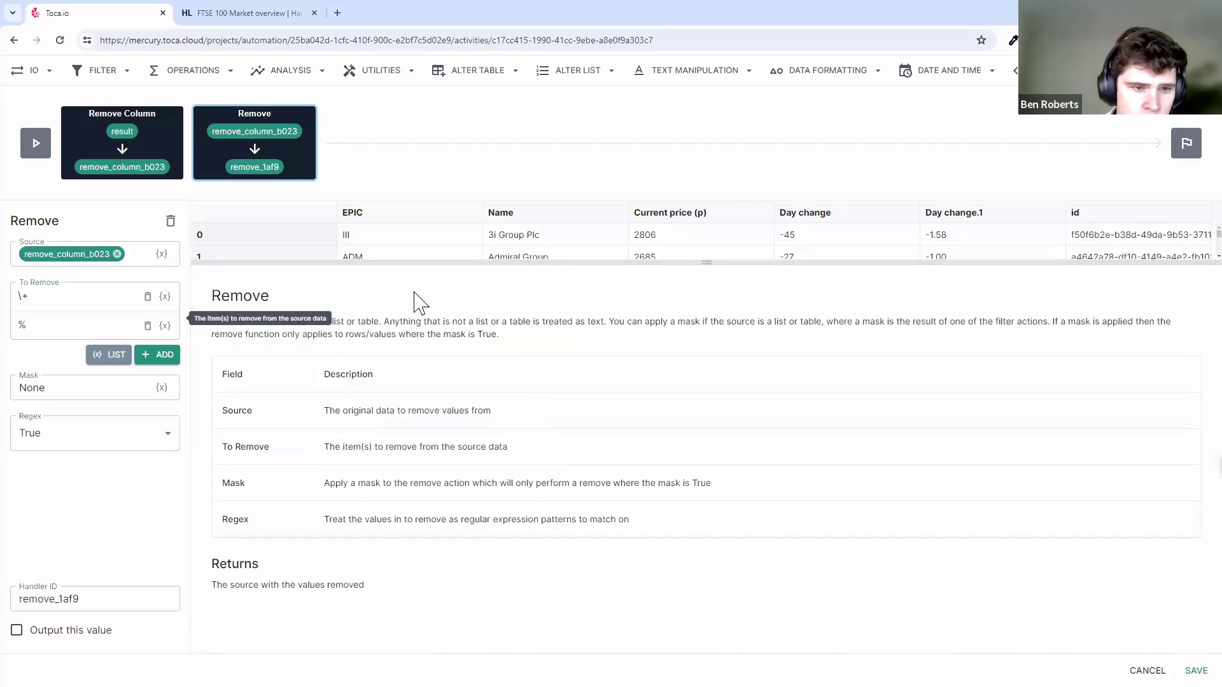
left_click_drag(627, 261, 600, 617)
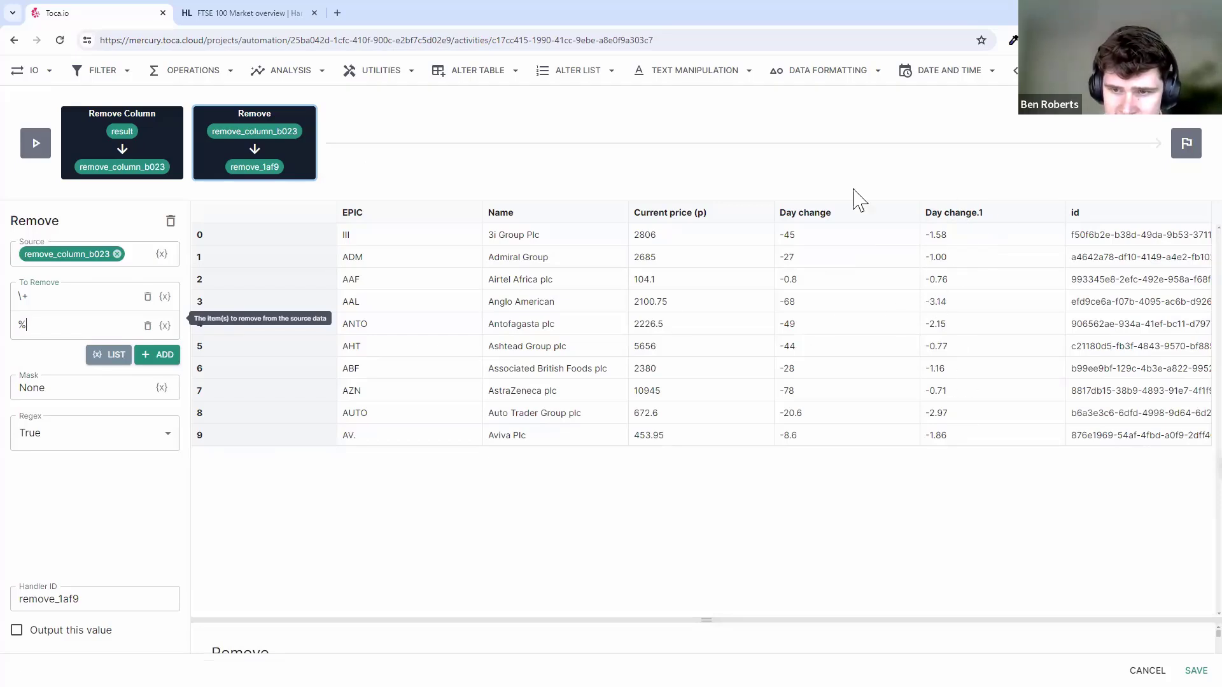
- Compare the Remove Column output with the Remove output, where Day change.1 shows values like -1.58 without % signs
left_click(141, 139)
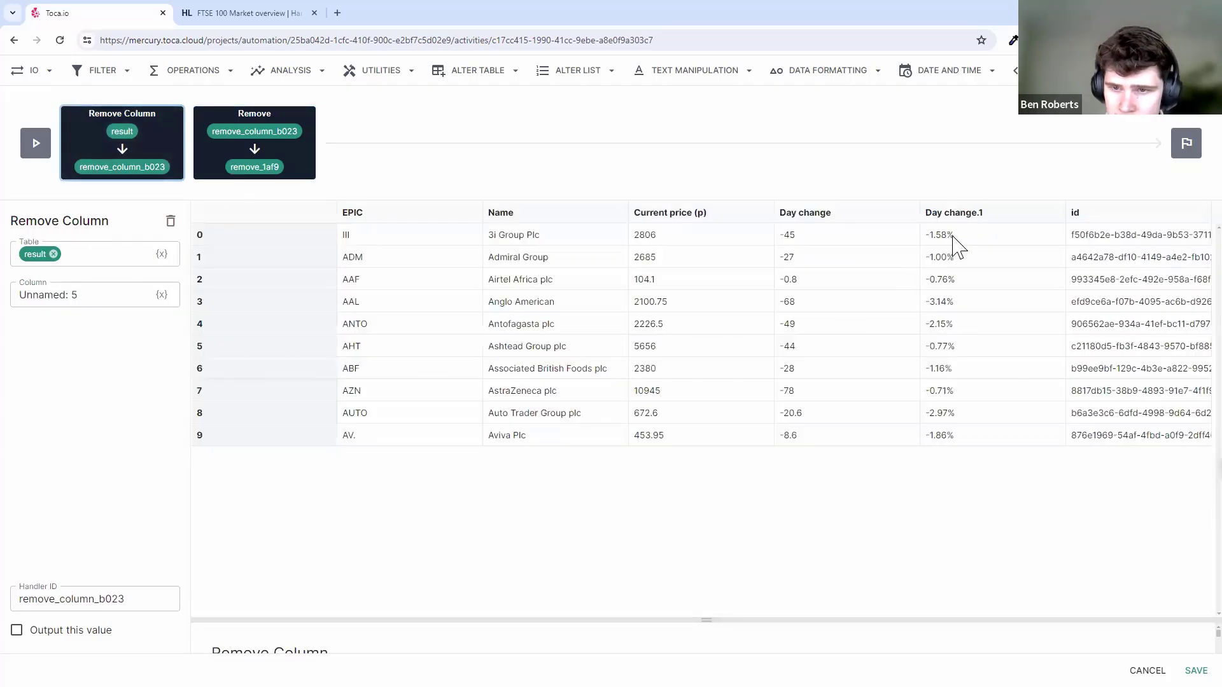
left_click(309, 163)
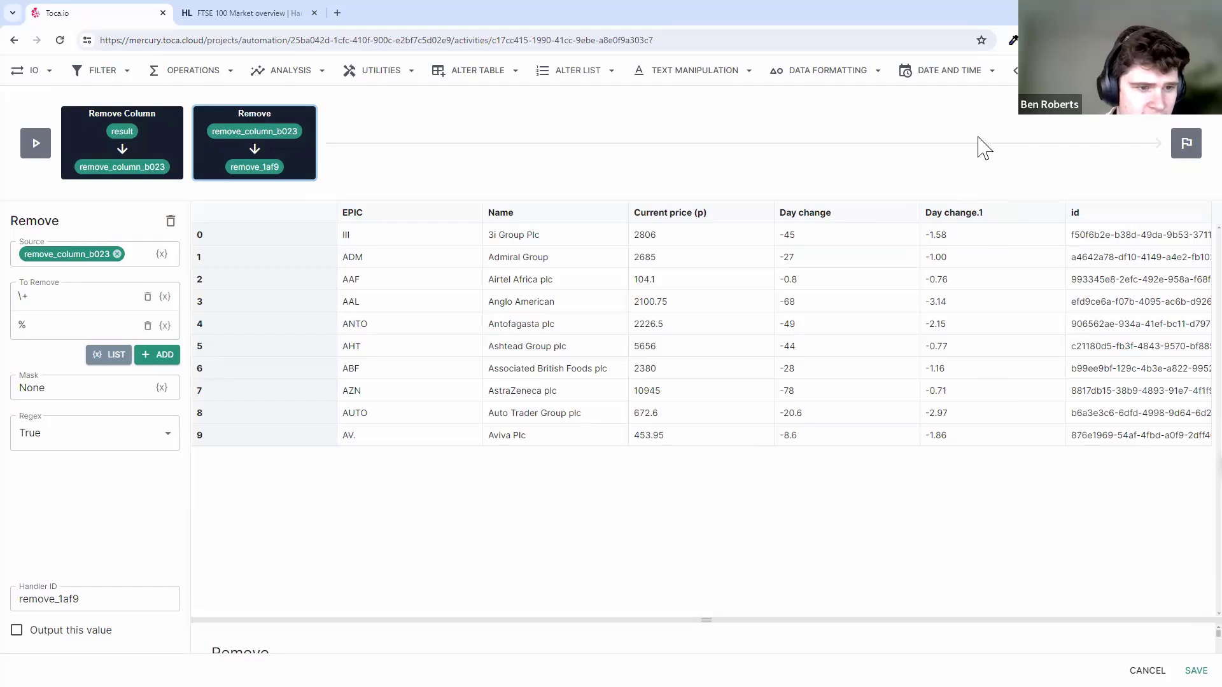
left_click(850, 73)
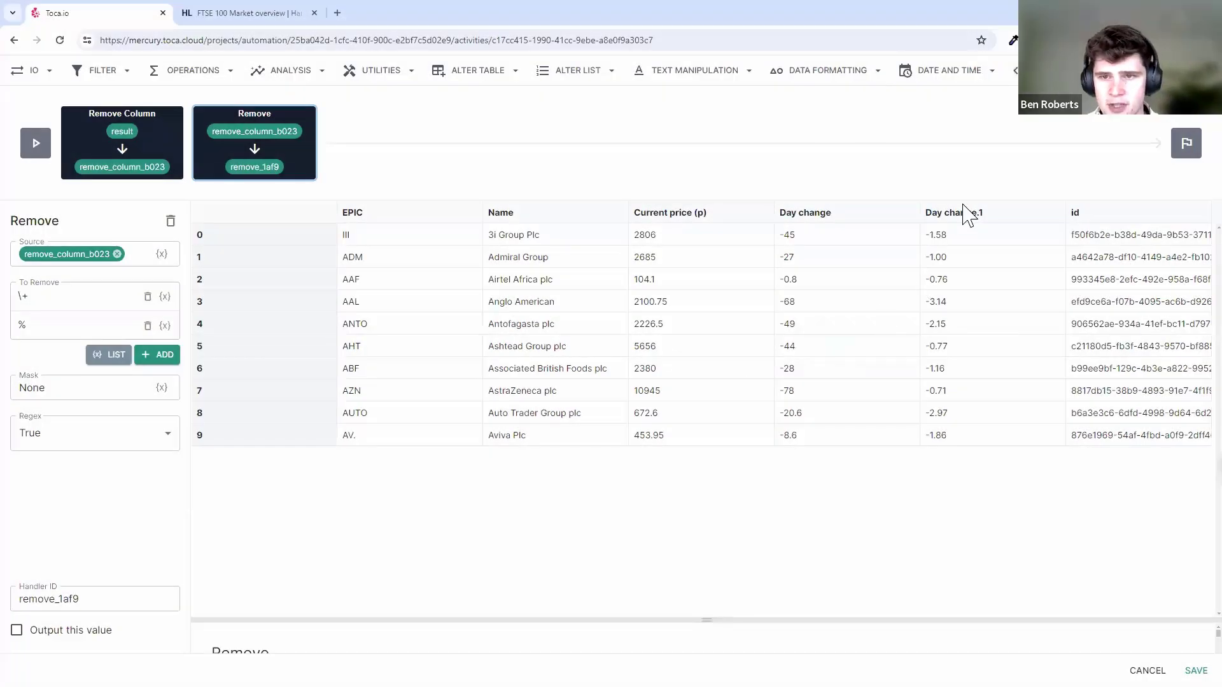
left_click(846, 73)
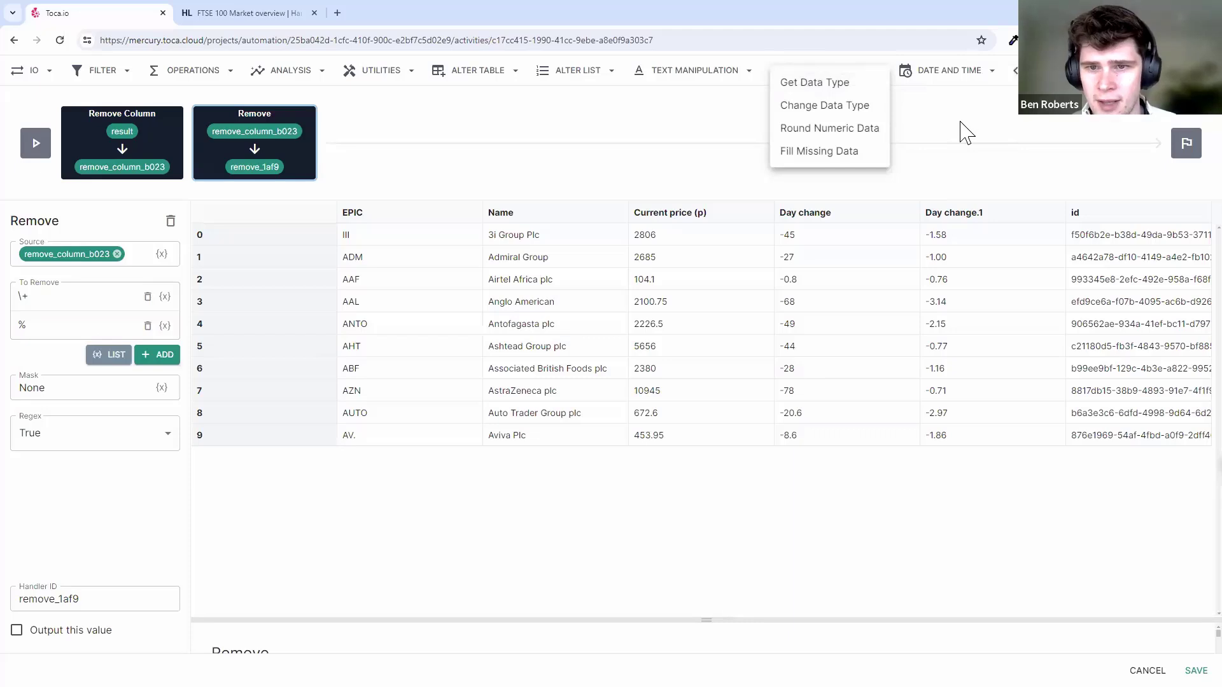
left_click(983, 156)
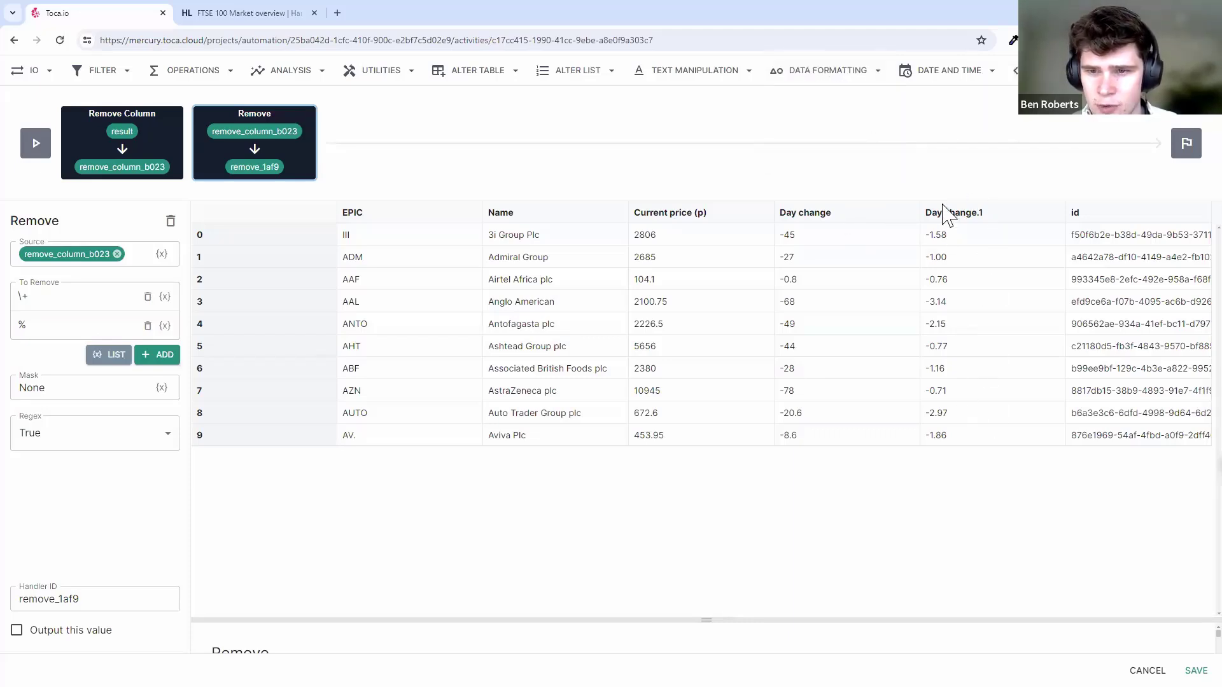
left_click(856, 75)
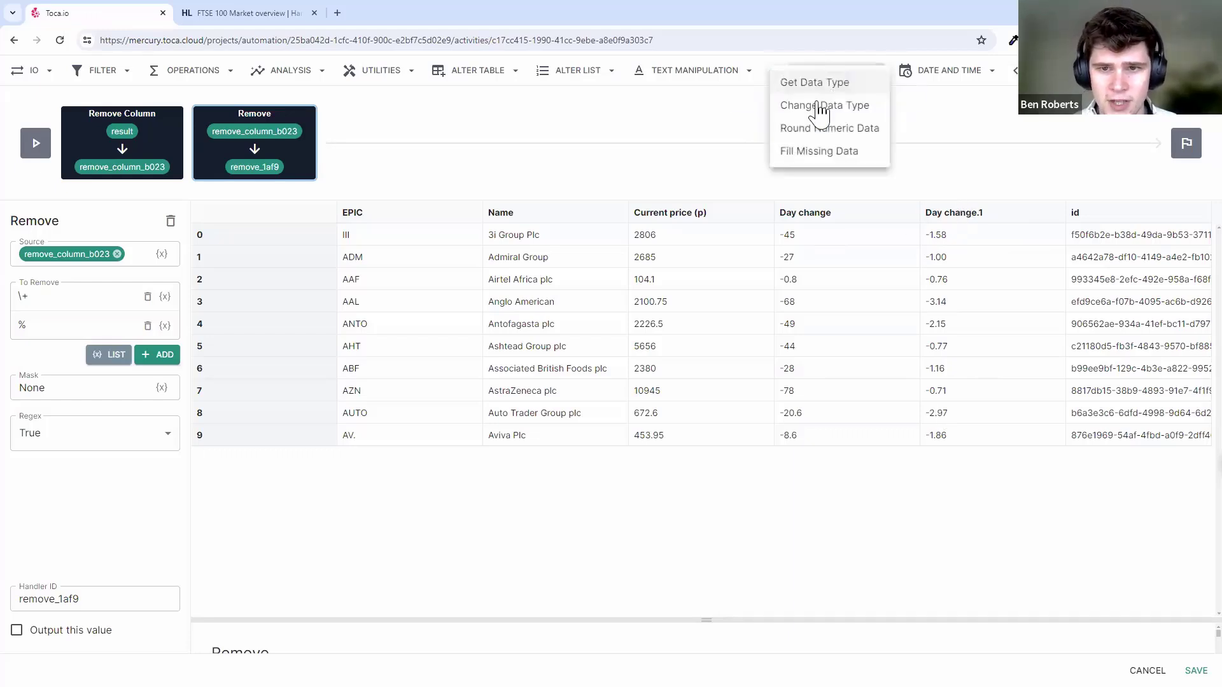
- Add a Round Numeric Data step using the Remove output's Day change.1 column (remove_1af9[:,4]) as data
left_click(822, 132)
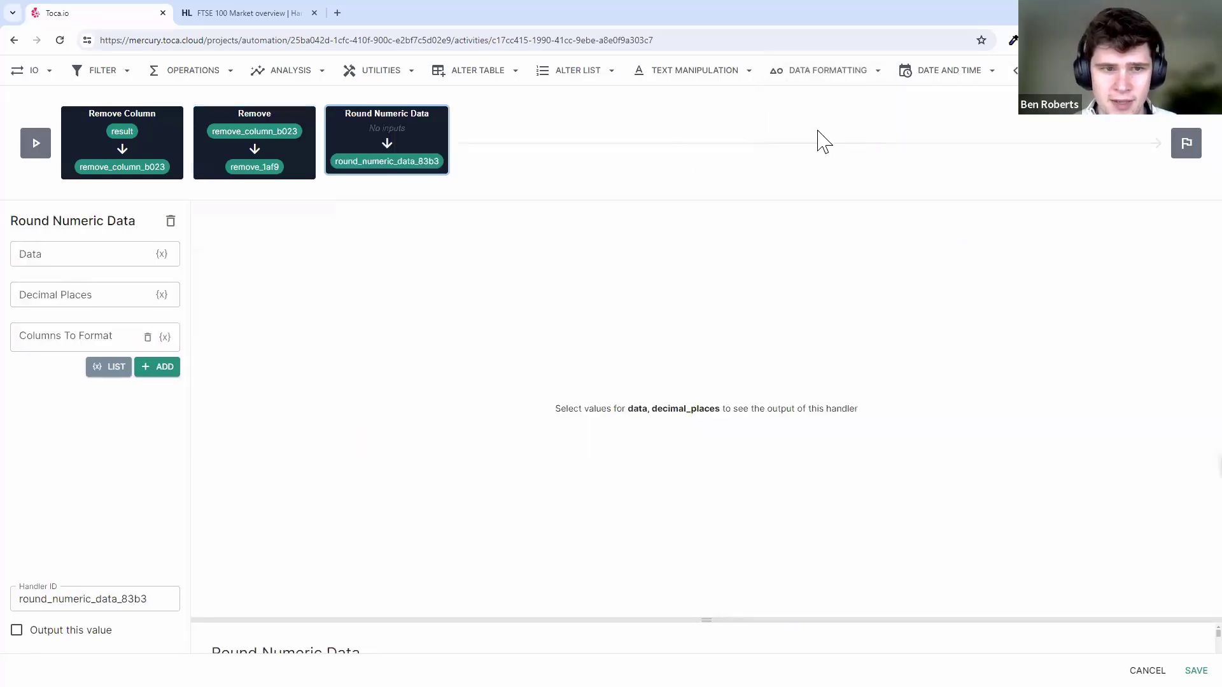
left_click(162, 255)
mouse_move(273, 169)
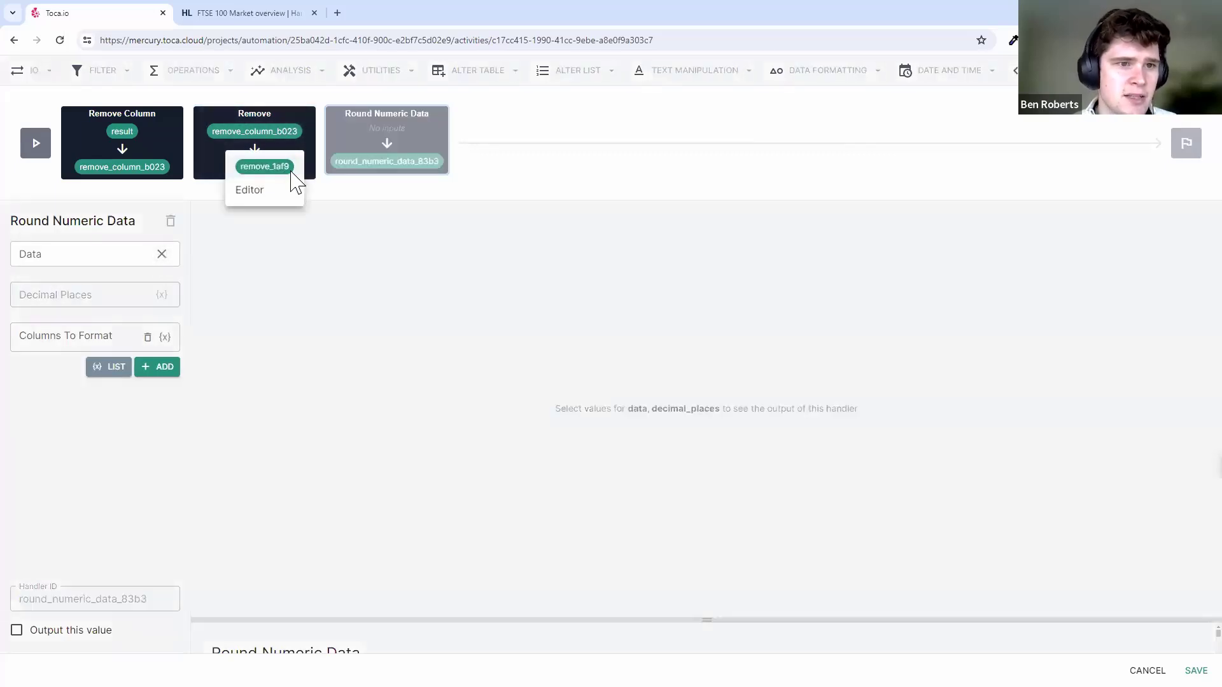
left_click(258, 198)
left_click(907, 293)
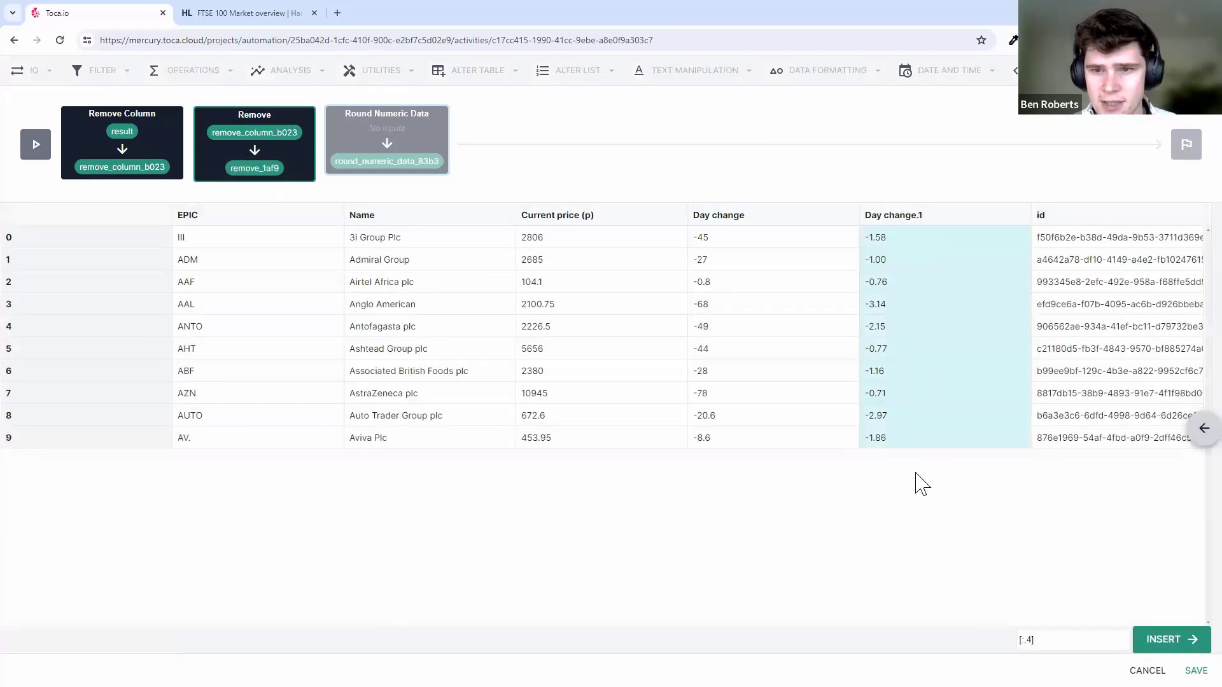
left_click(806, 263)
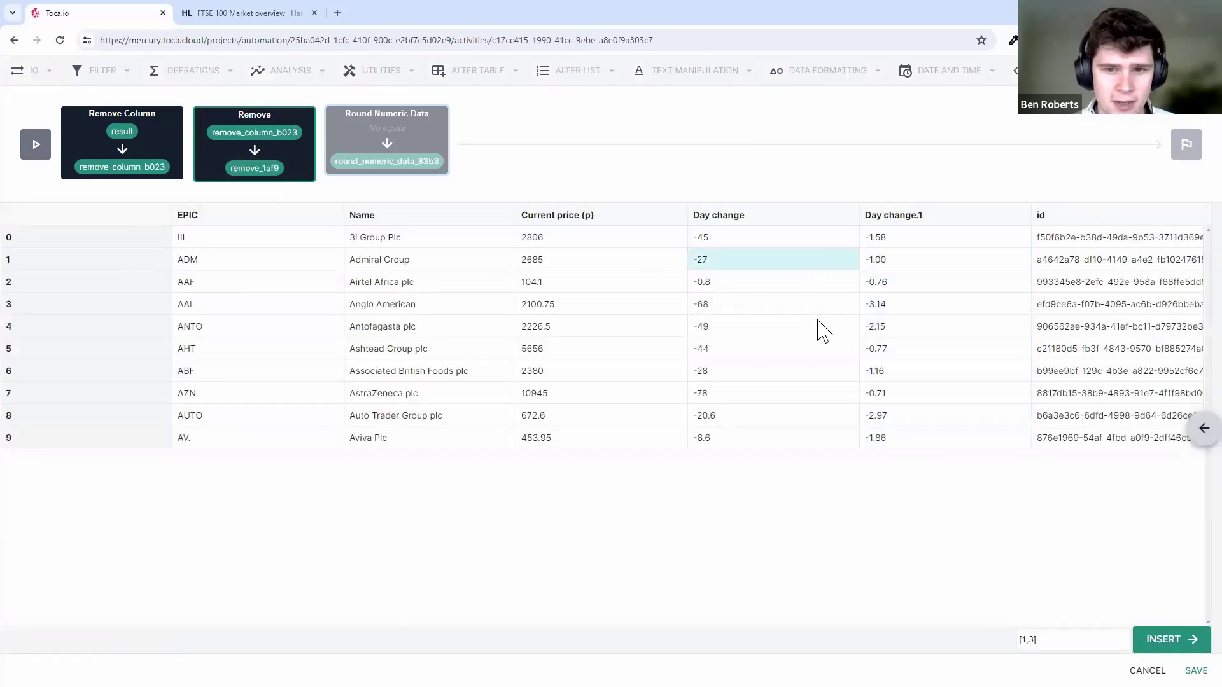
left_click(921, 299)
left_click(37, 240)
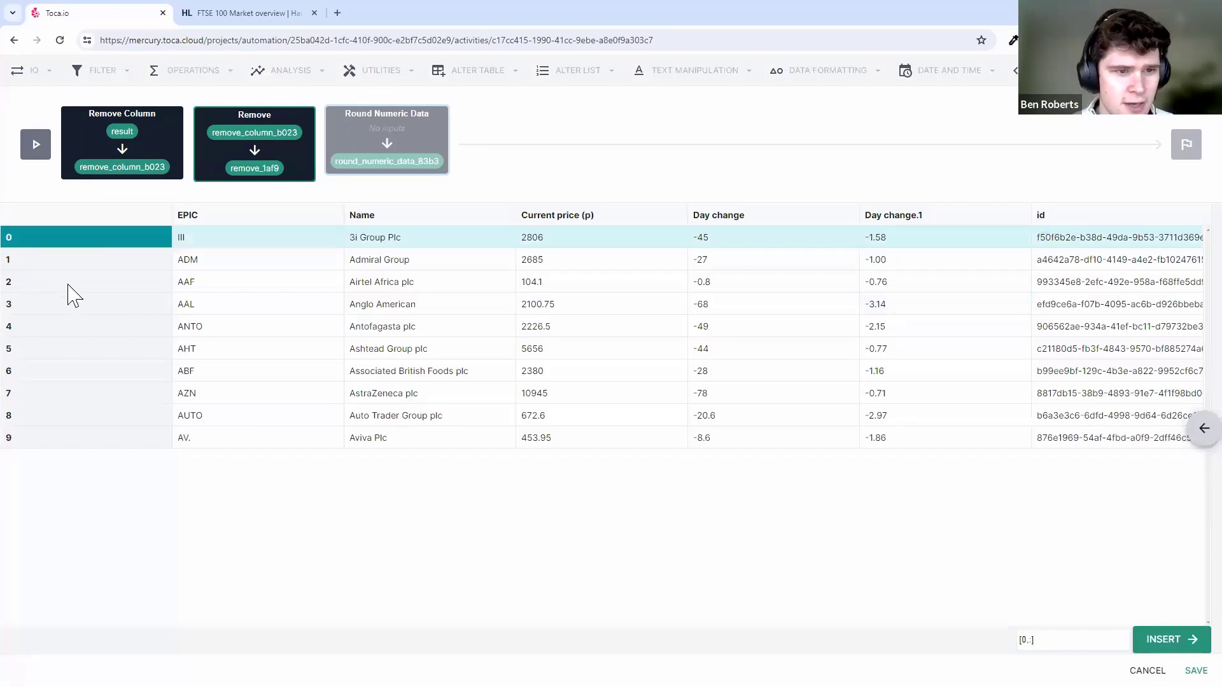
left_click(68, 285)
mouse_move(68, 299)
left_mouse_down()
mouse_move(79, 261)
mouse_move(63, 312)
left_mouse_up()
left_click(873, 214)
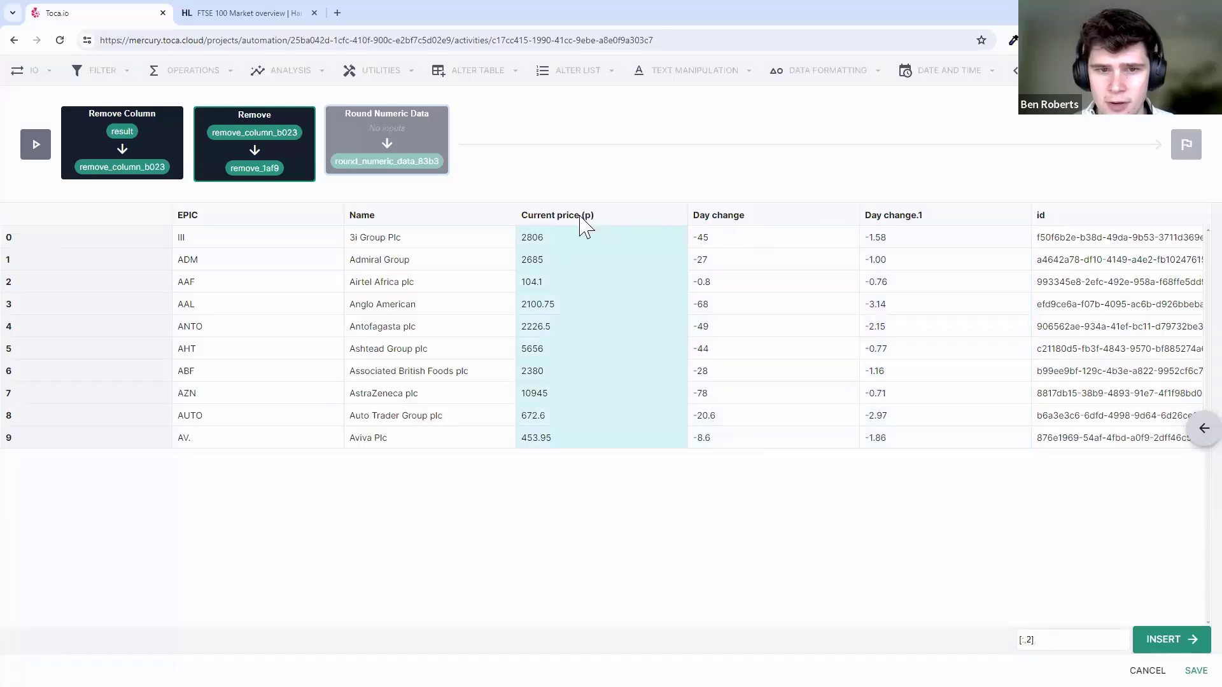
left_click(930, 237)
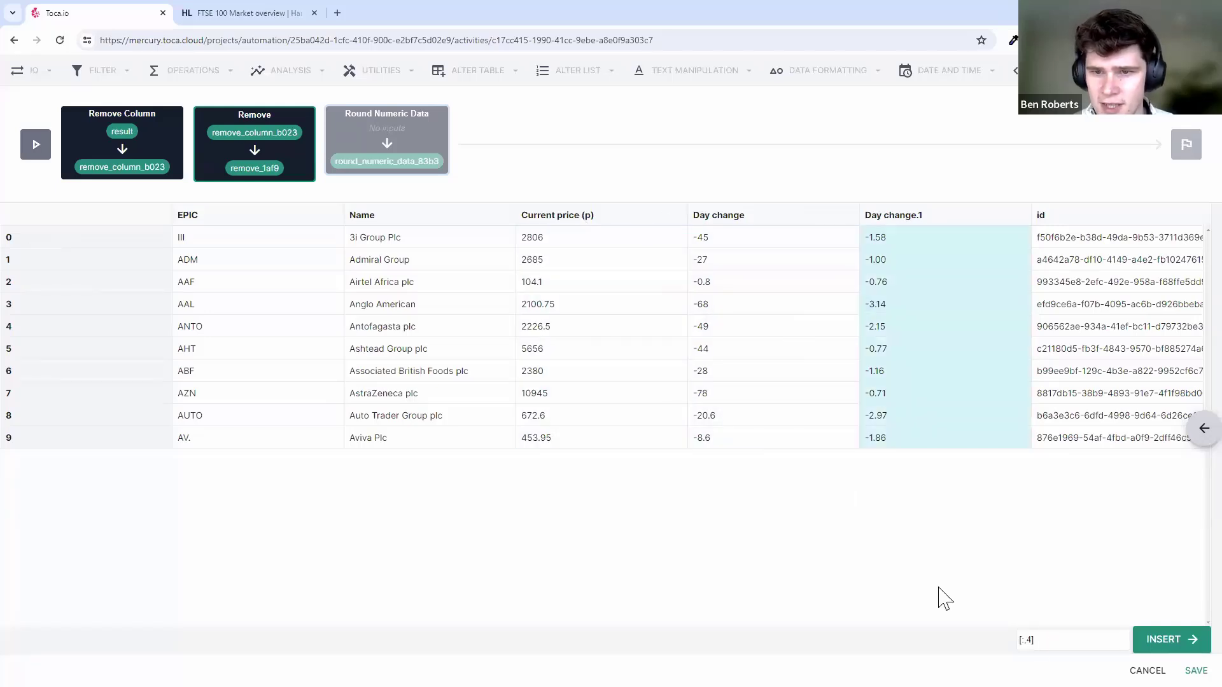
left_click(1161, 640)
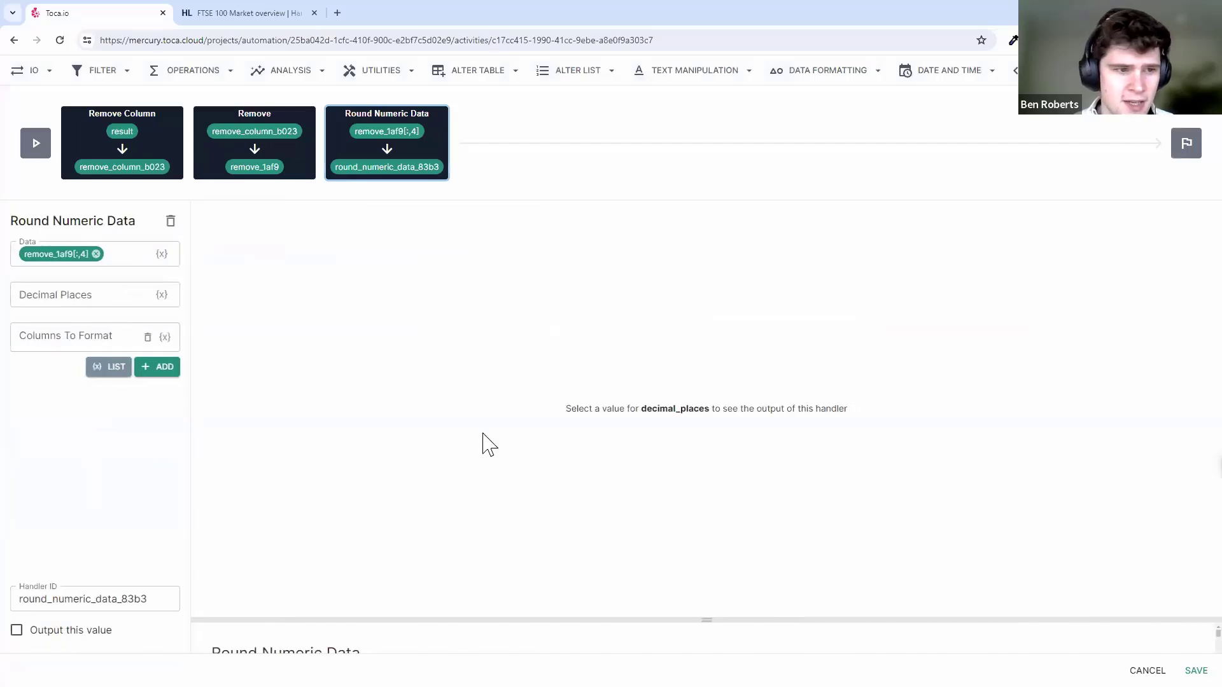
- Set Decimal Places to 1 and check the rounded values, such as -1.6, against the Remove output
left_click(156, 286)
type("1")
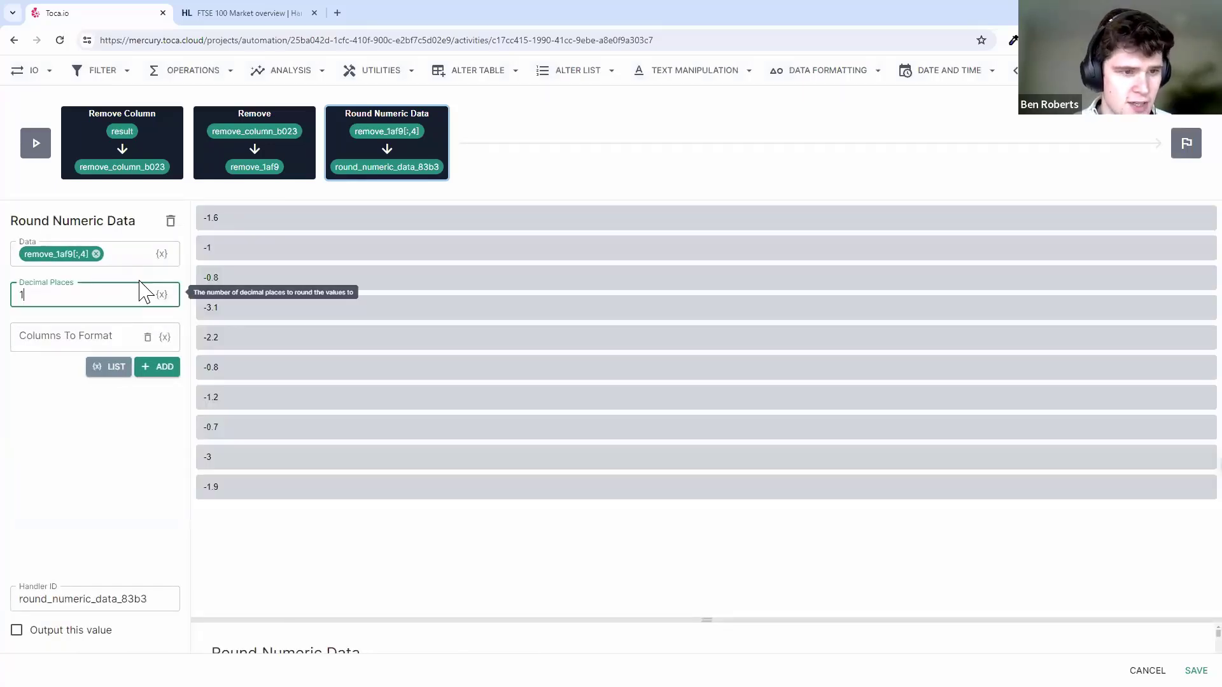
left_click(250, 274)
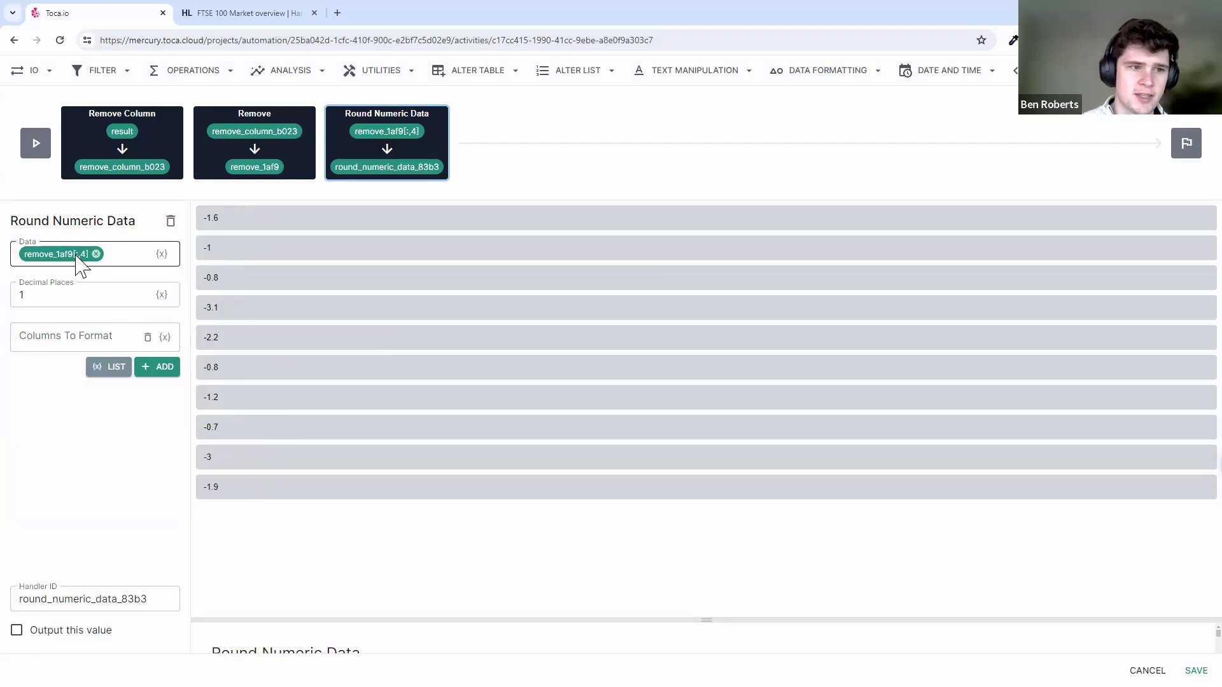
left_click(247, 175)
left_click(349, 166)
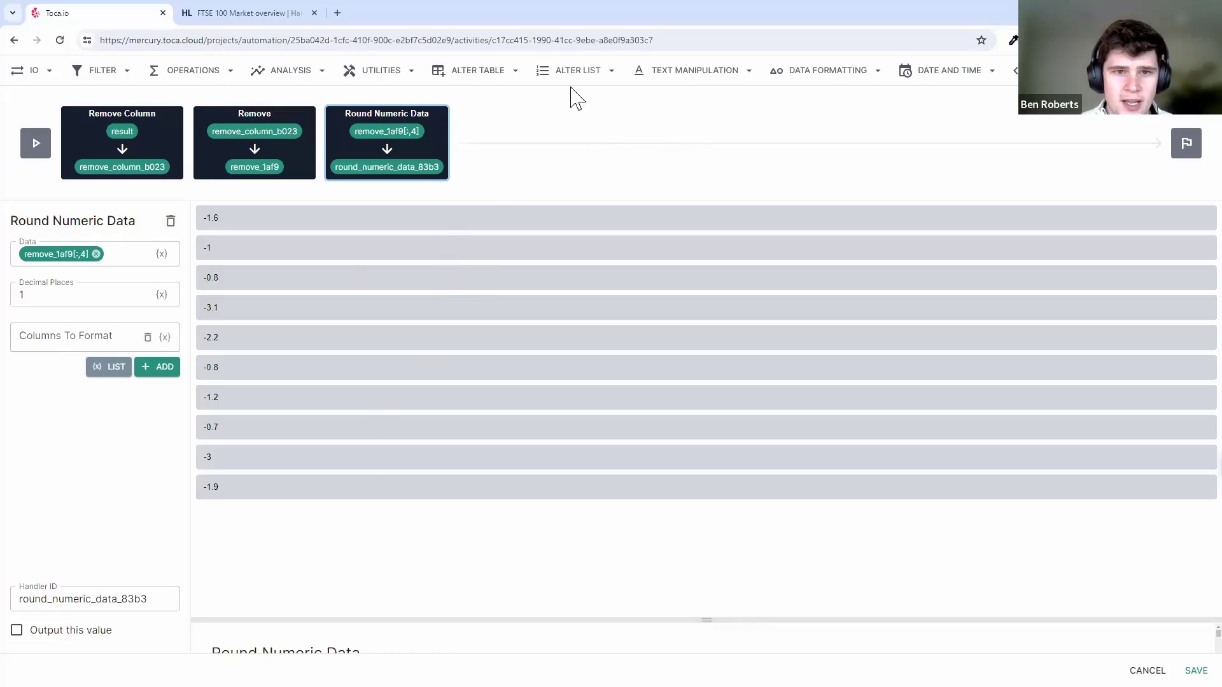
left_click(494, 75)
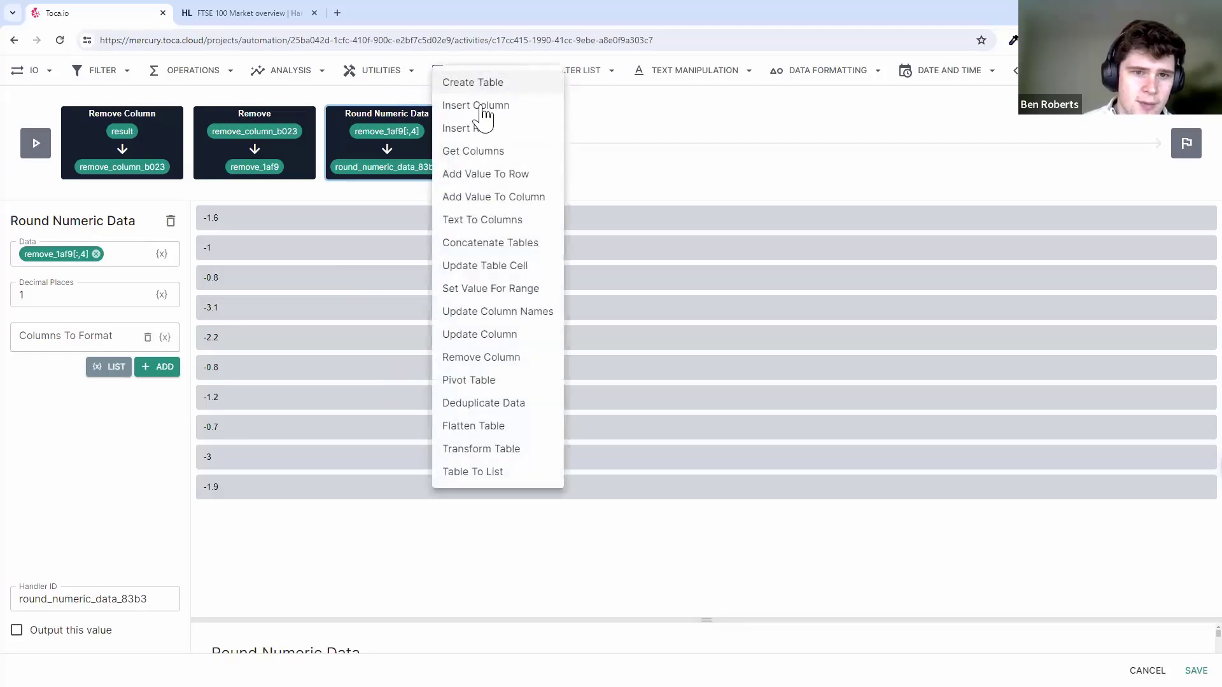
- Add an Update Column step on remove_1af9's Day column, taking its new values from round_numeric_data_83b3
left_click(494, 337)
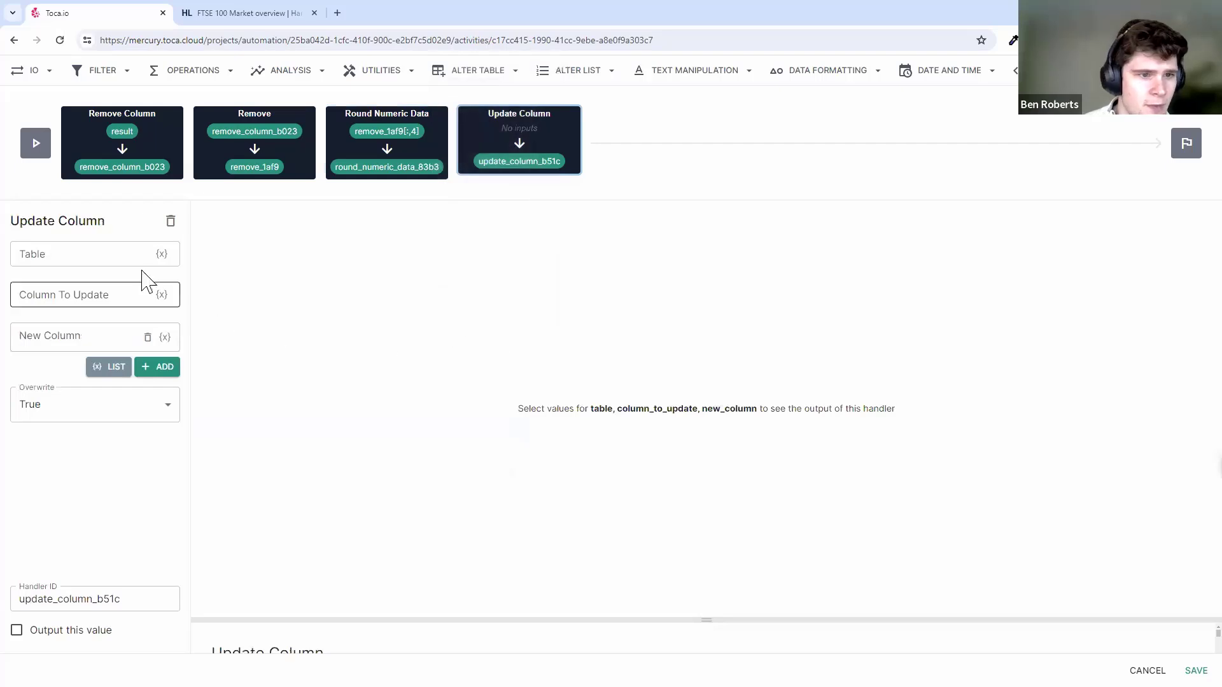
left_click(161, 254)
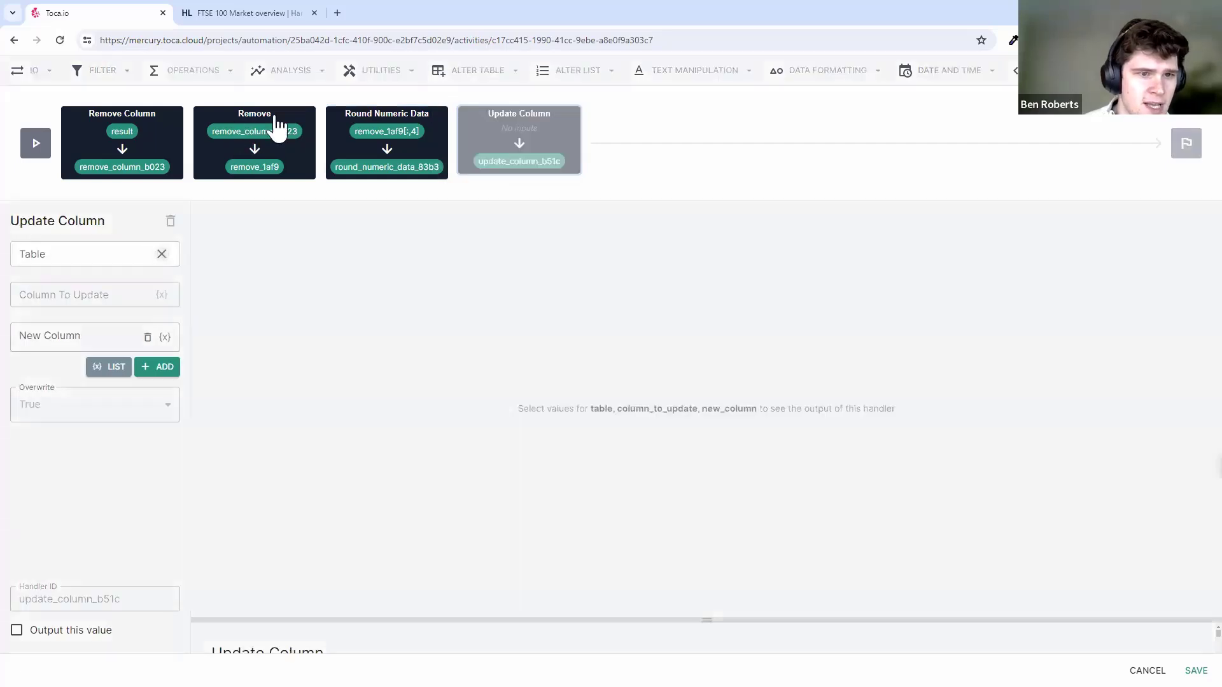
mouse_move(273, 137)
left_click(238, 144)
left_click(129, 299)
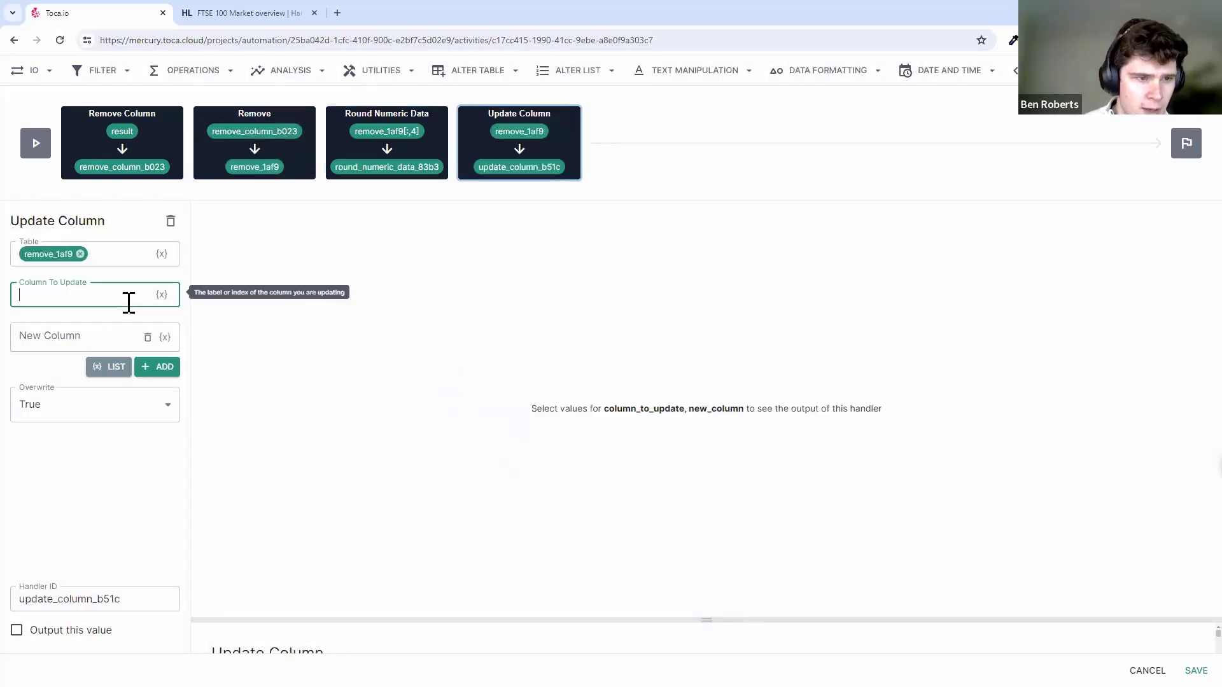
type("Day change.1")
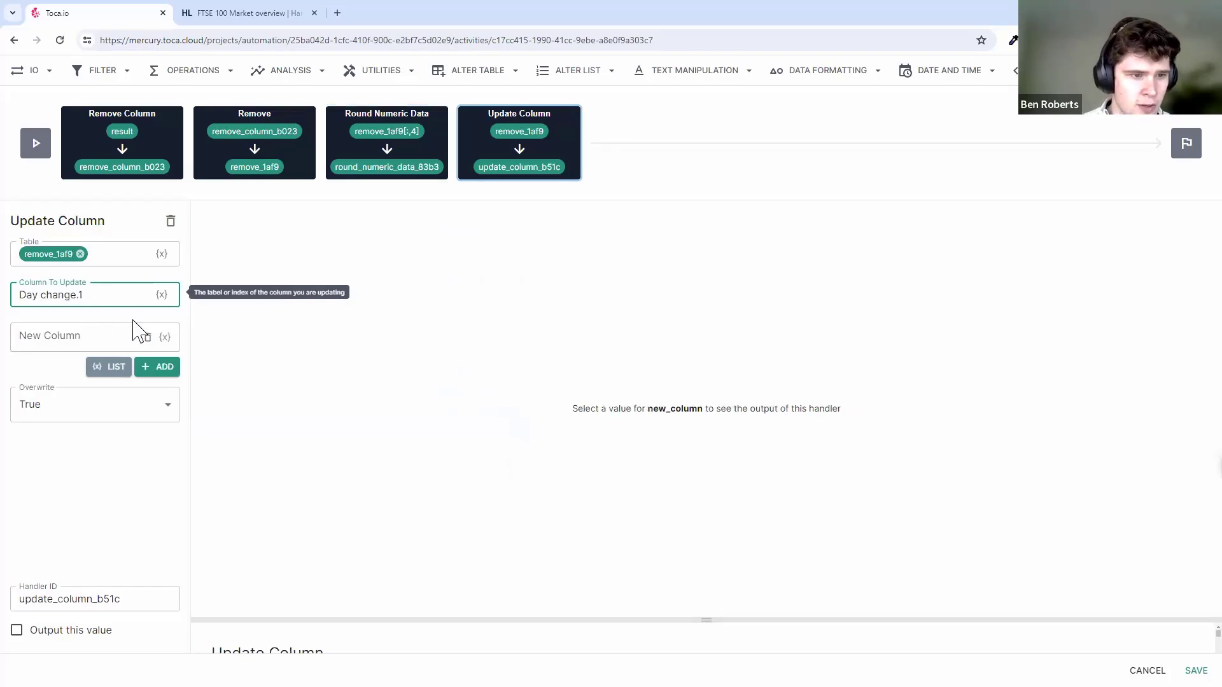
left_click(112, 367)
left_click(385, 167)
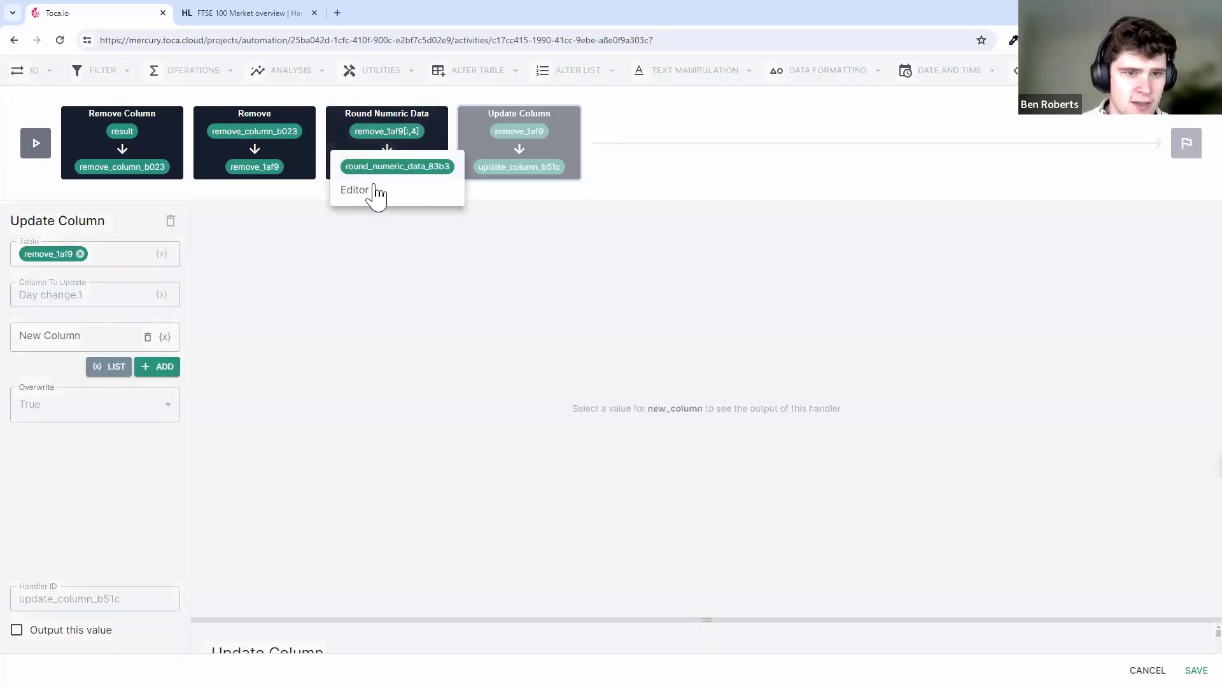
left_click(381, 167)
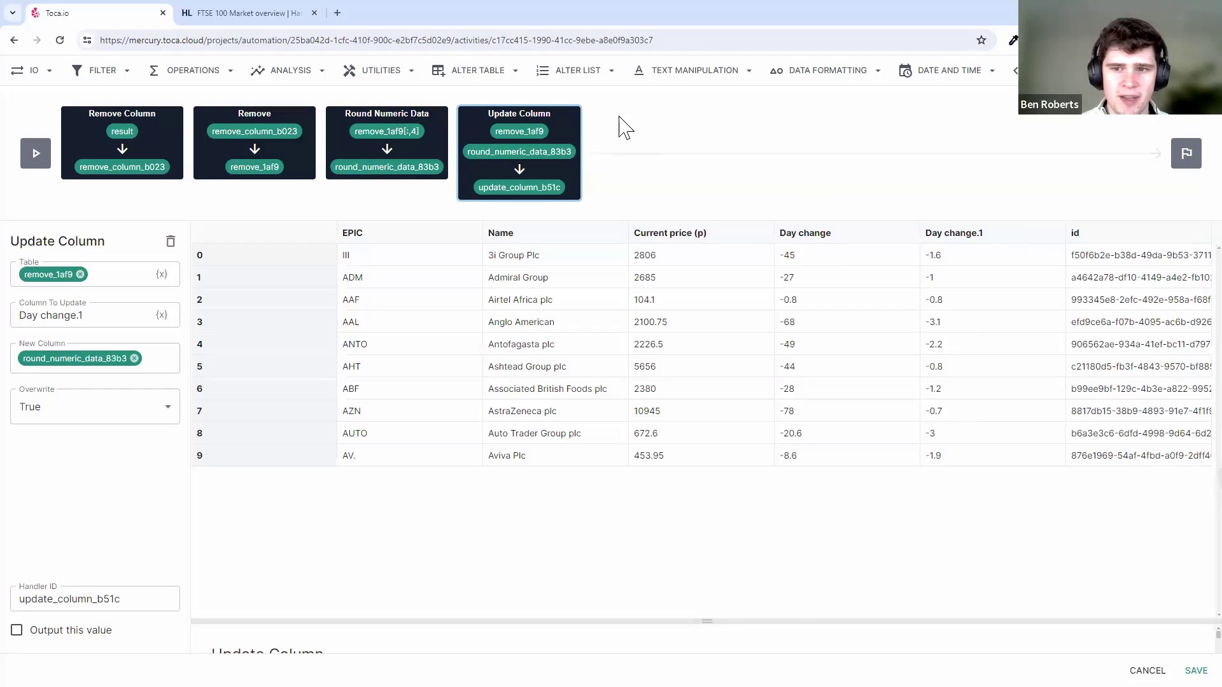
- Compare the Round Numeric Data settings with the Update Column preview, then browse the IO and Filter action lists
left_click(432, 142)
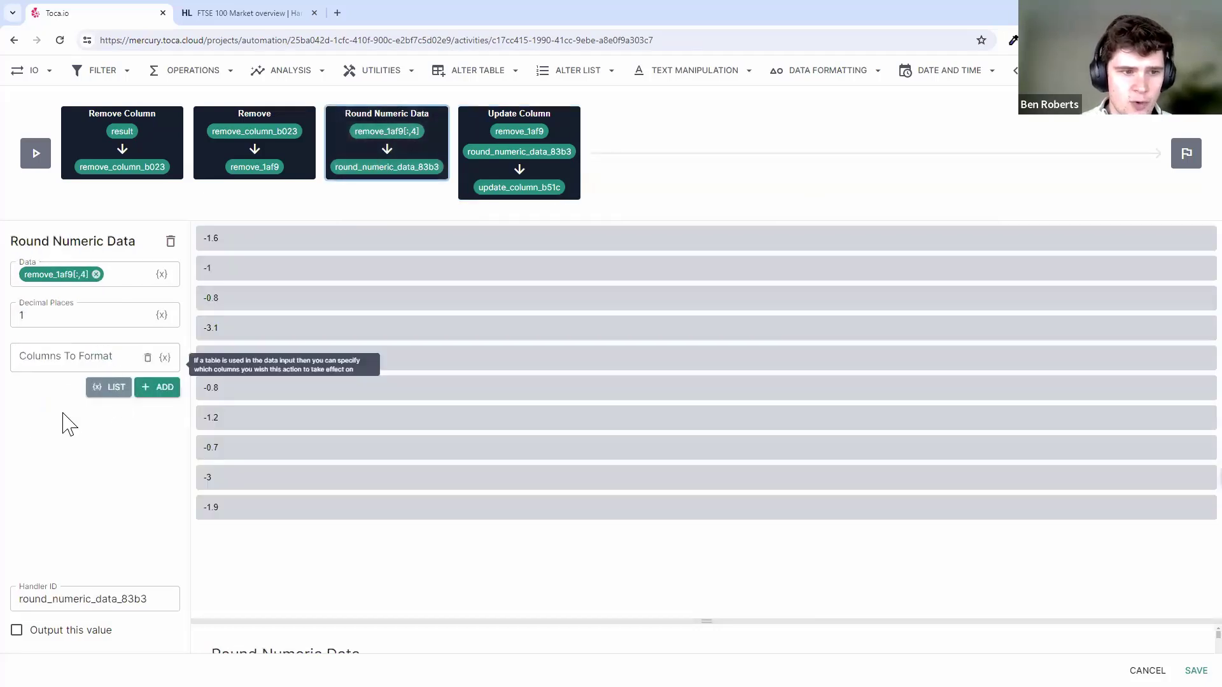
left_click(539, 136)
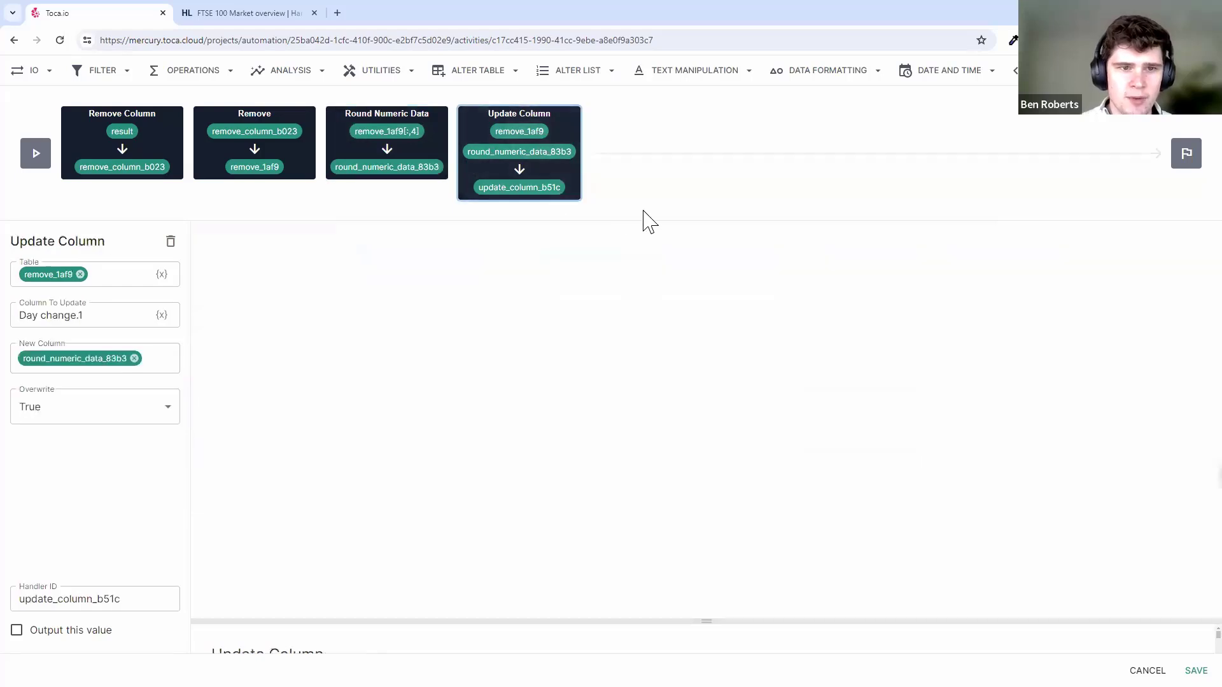
left_click(416, 124)
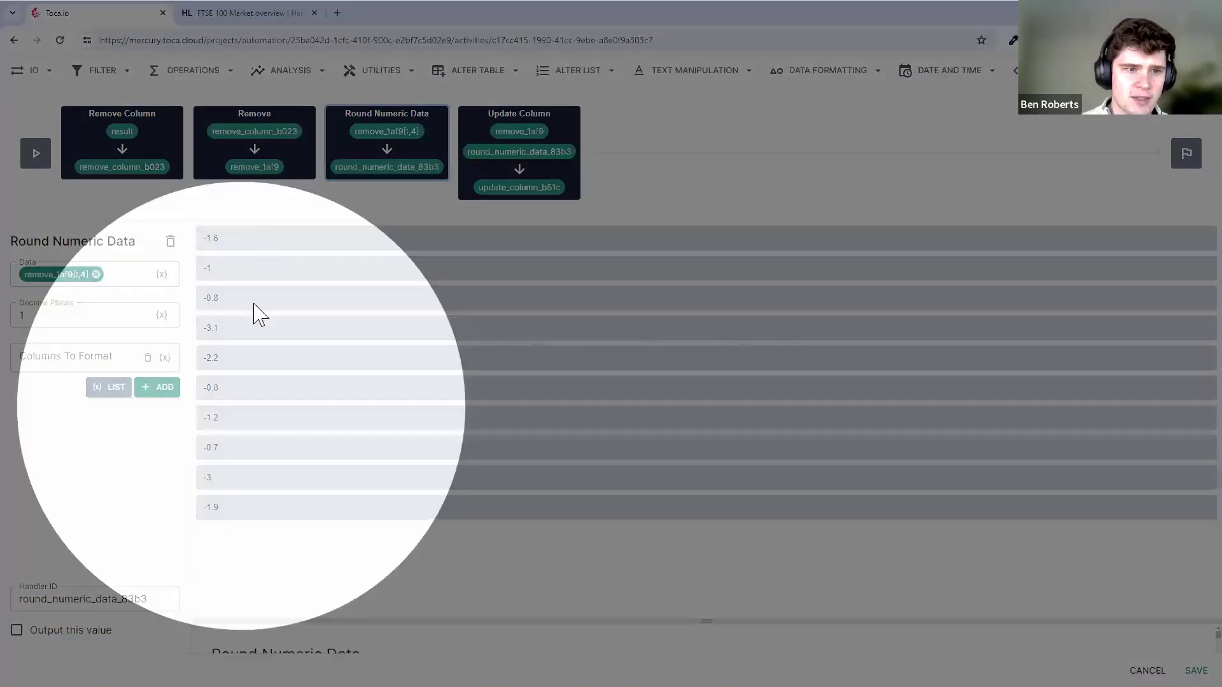
left_click(532, 118)
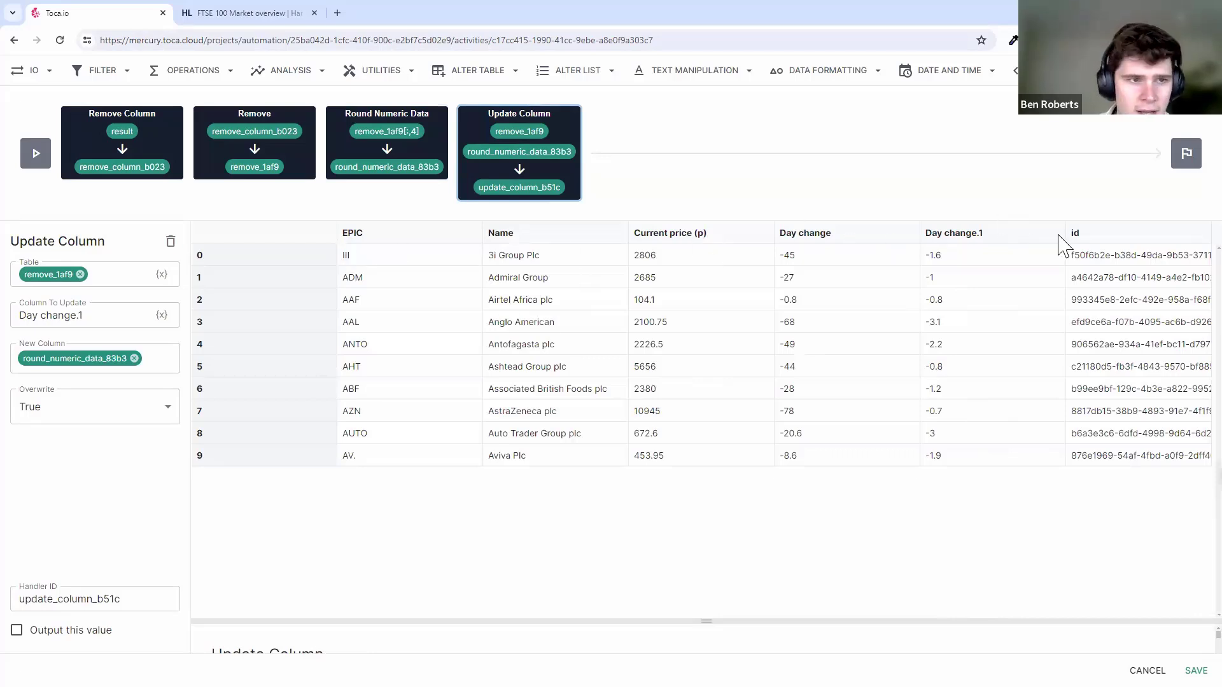
left_click(31, 70)
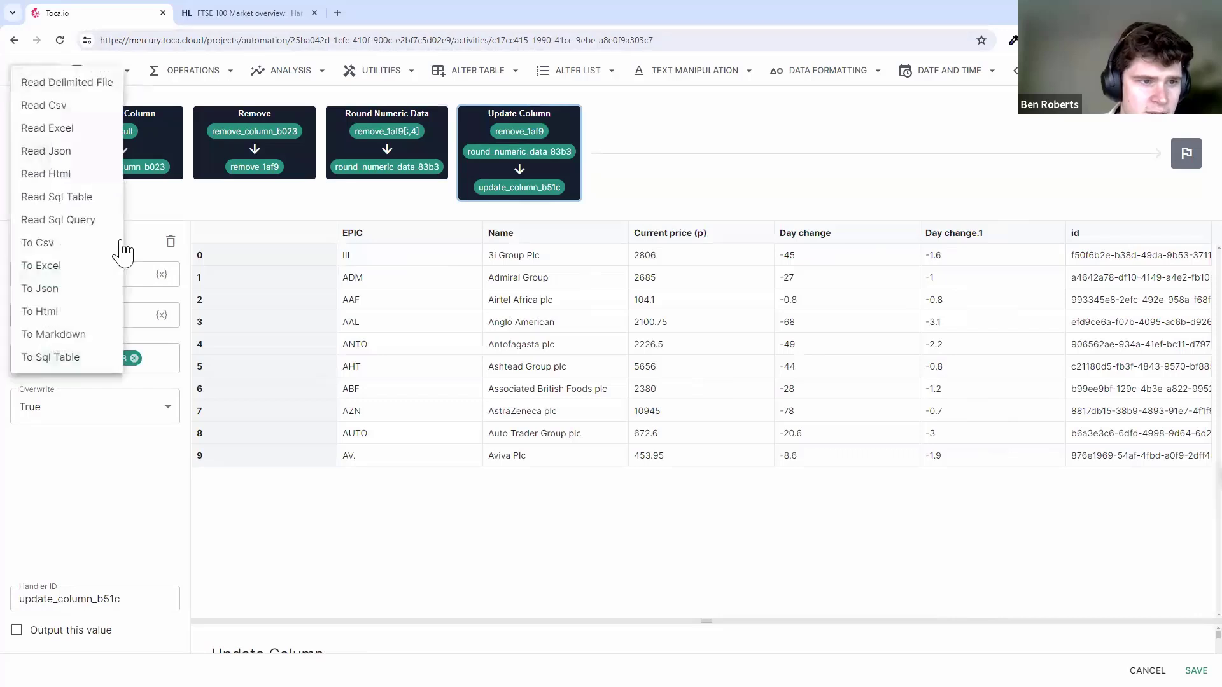
left_click(127, 75)
left_click(127, 73)
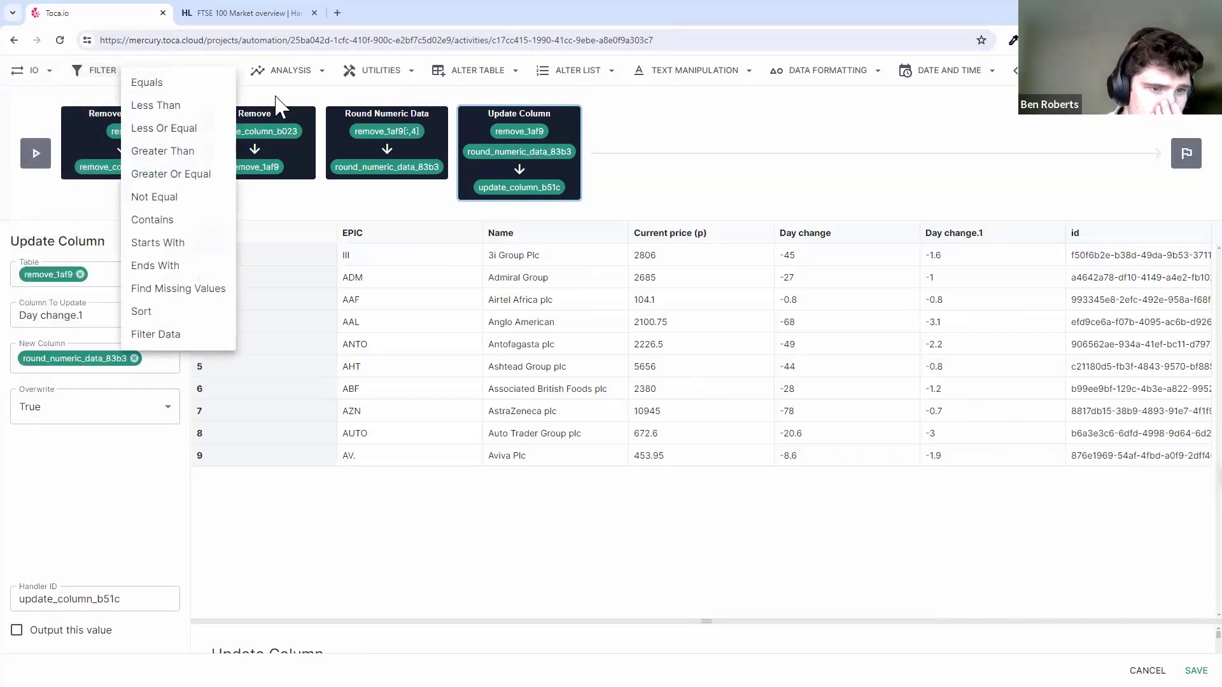
left_click(275, 105)
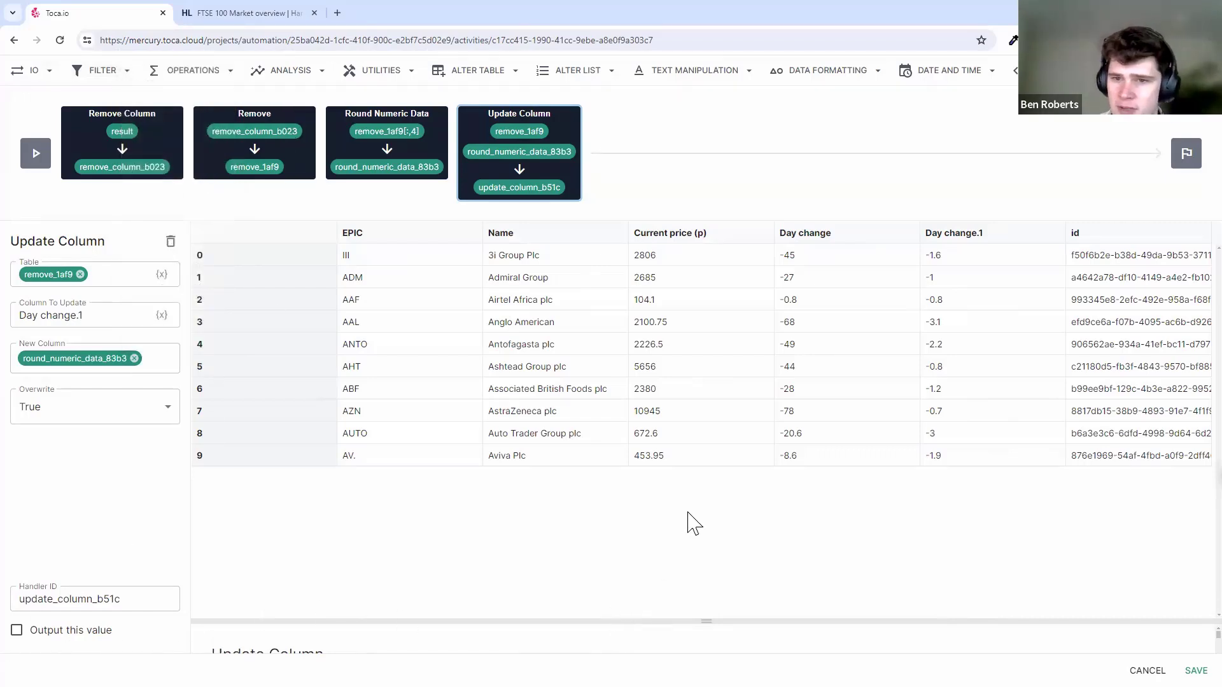
- Output the Update Column result under the handler ID 'filtered_data' and save the Data Processor
left_click(56, 628)
left_click(155, 599)
key("ctrl+a")
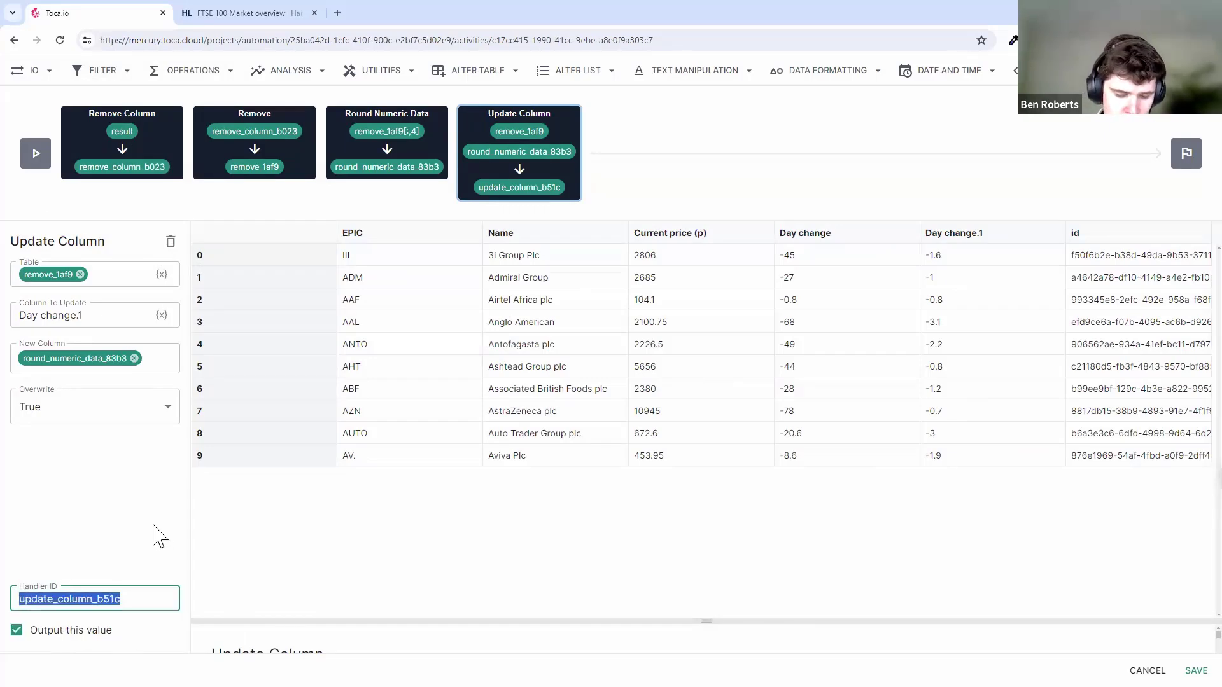
type("filtered_data")
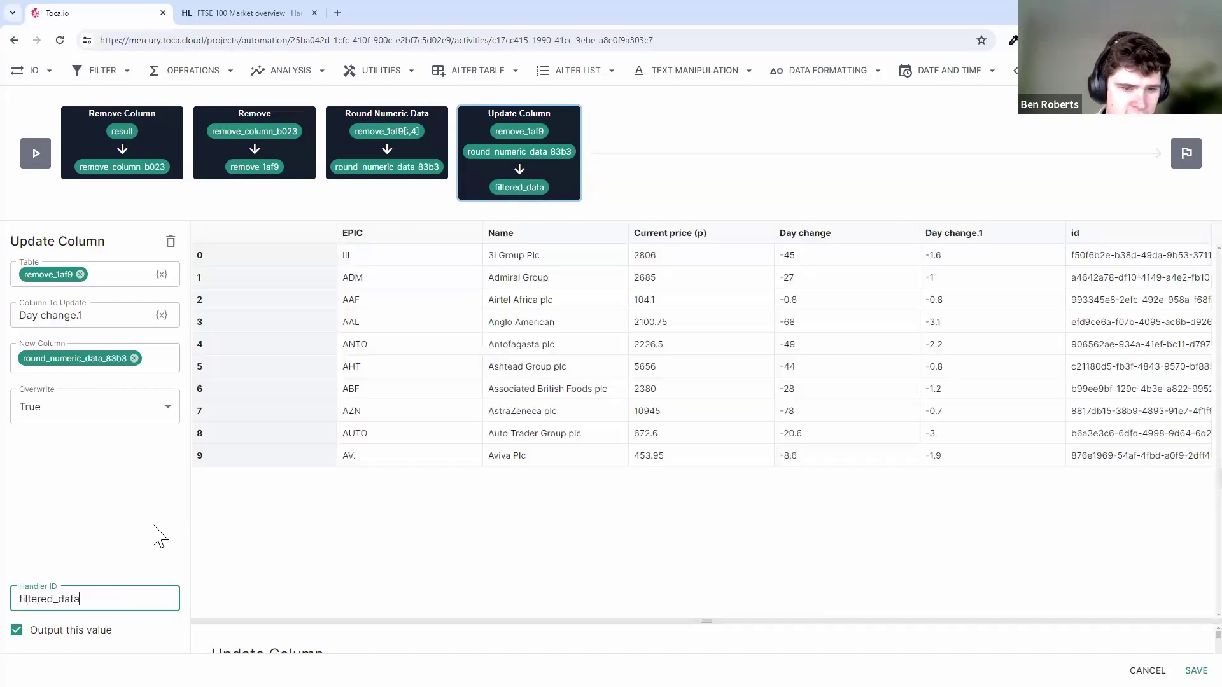
left_click(293, 499)
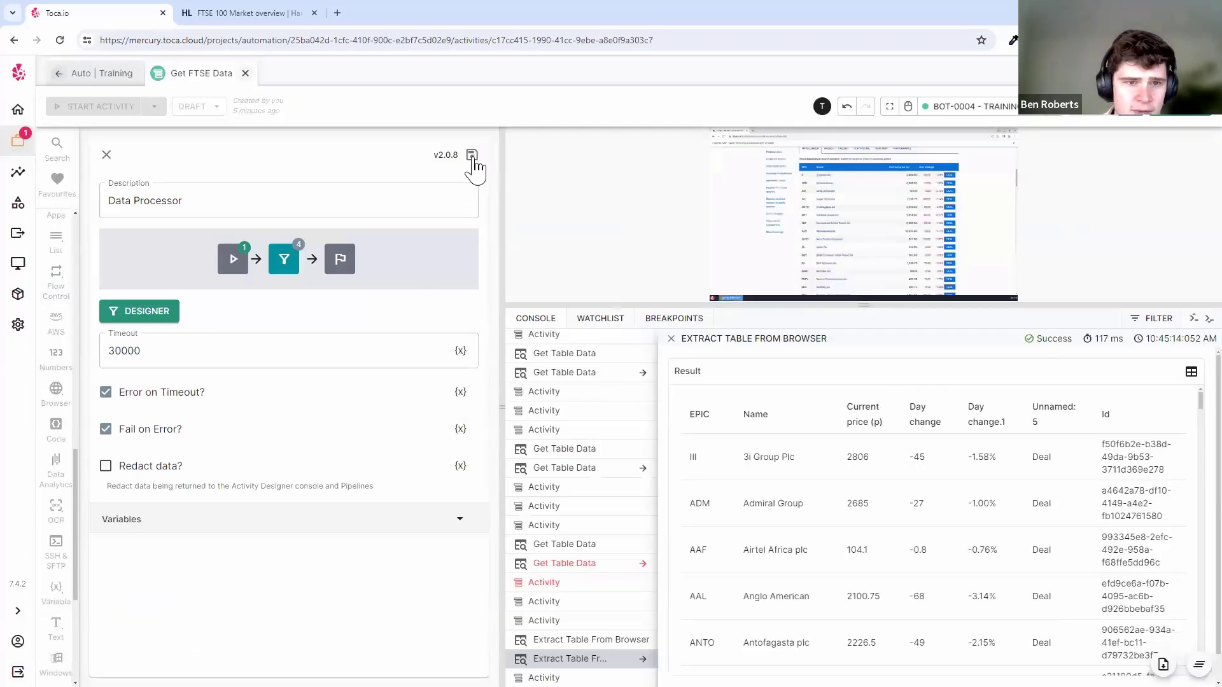
left_click(472, 158)
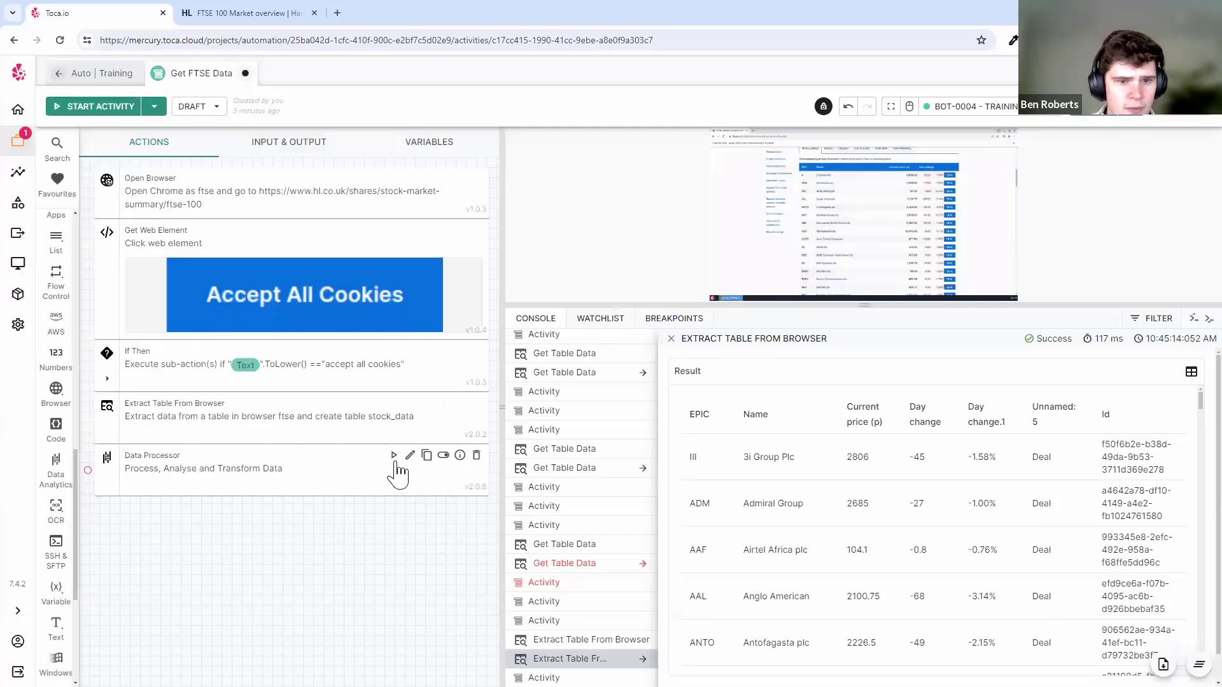
- Run the Data Processor, review its Filtered Data table of rounded day changes, and clear the console
left_click(394, 455)
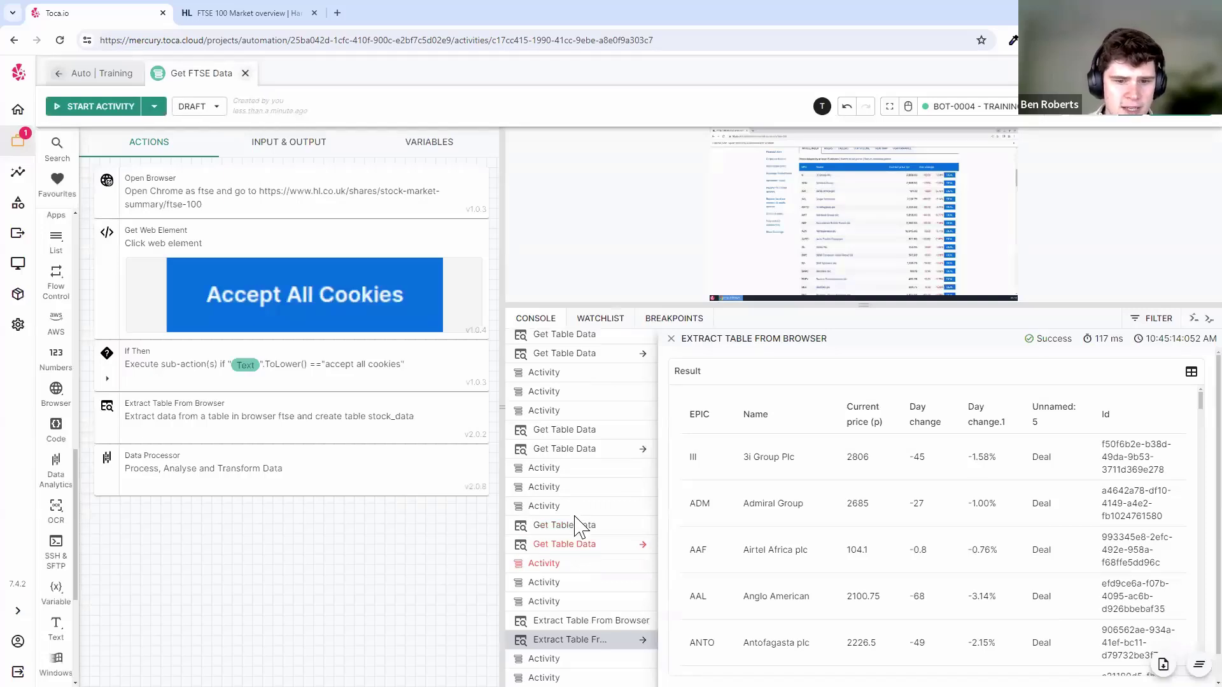
left_click(672, 339)
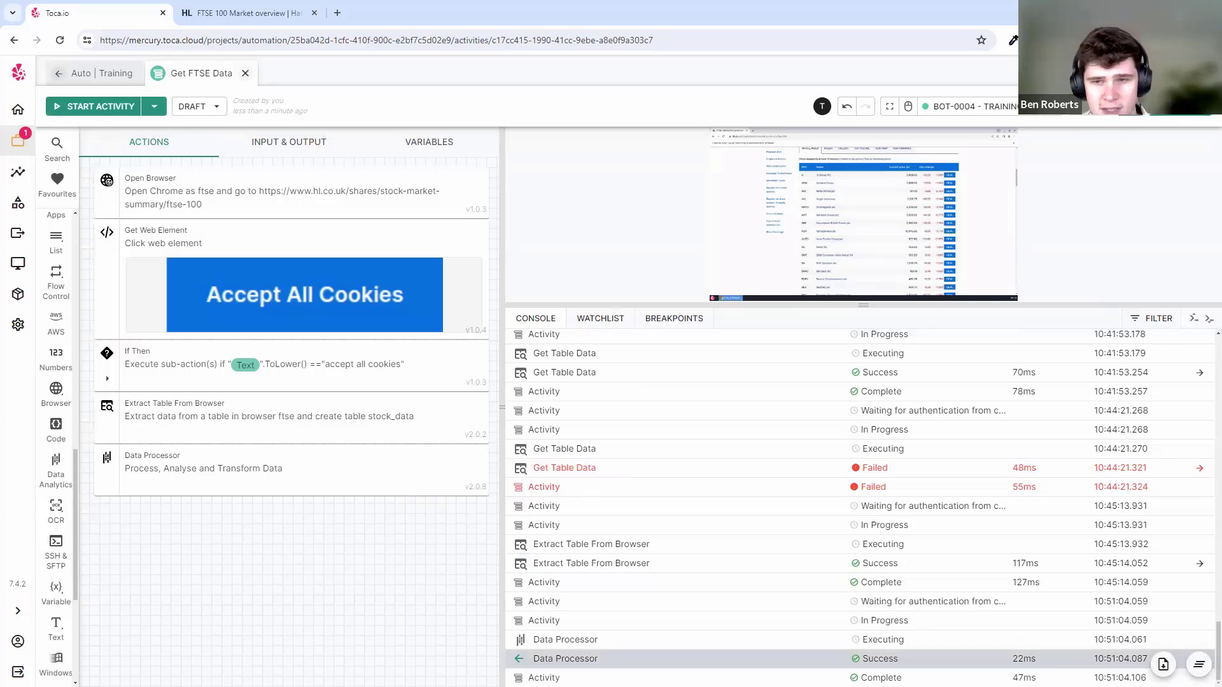
left_click(719, 660)
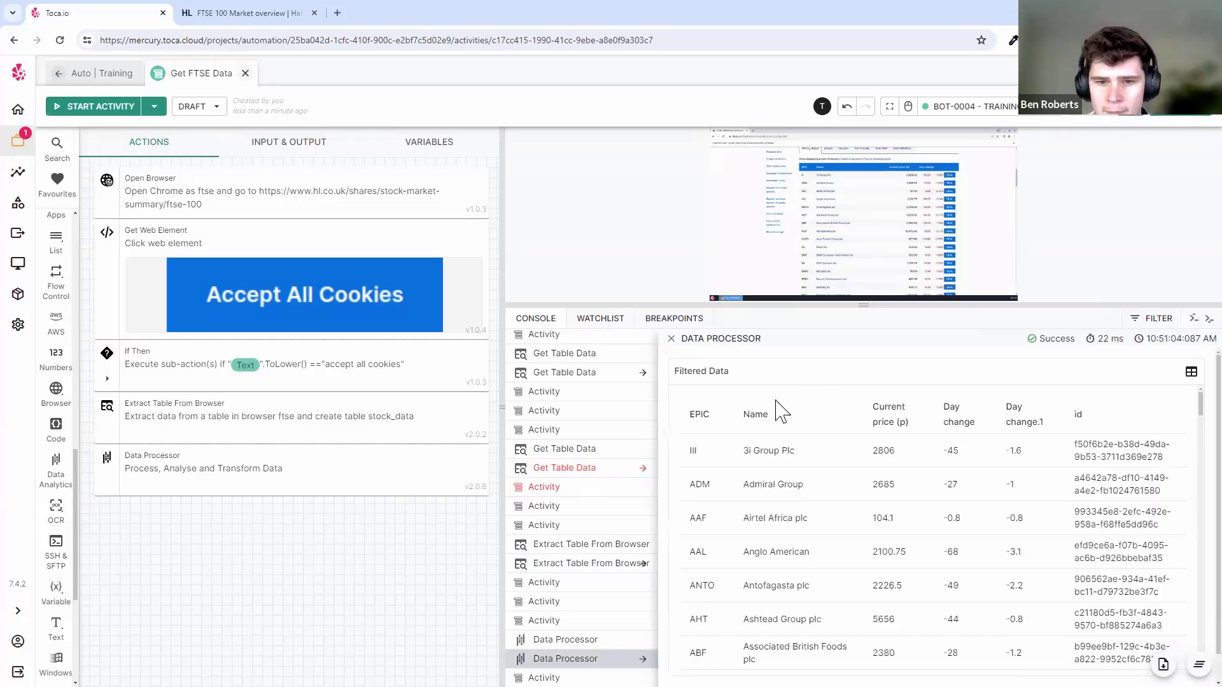
scroll(966, 447, "down", 20)
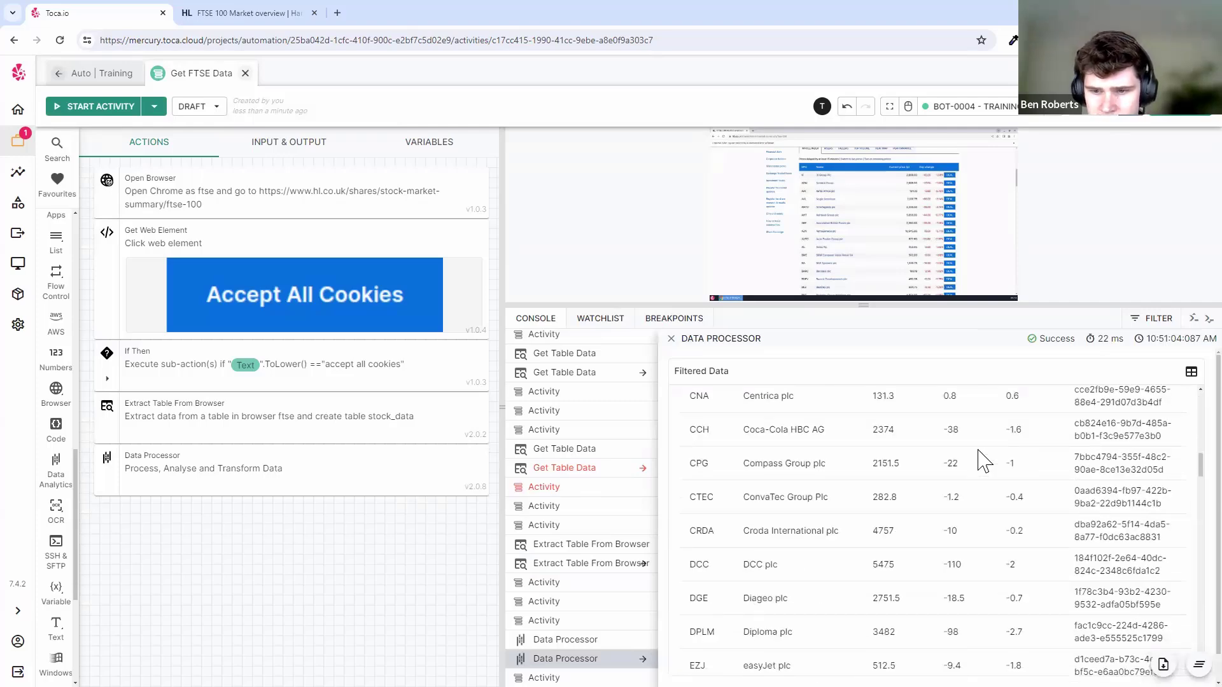
scroll(983, 458, "up", 20)
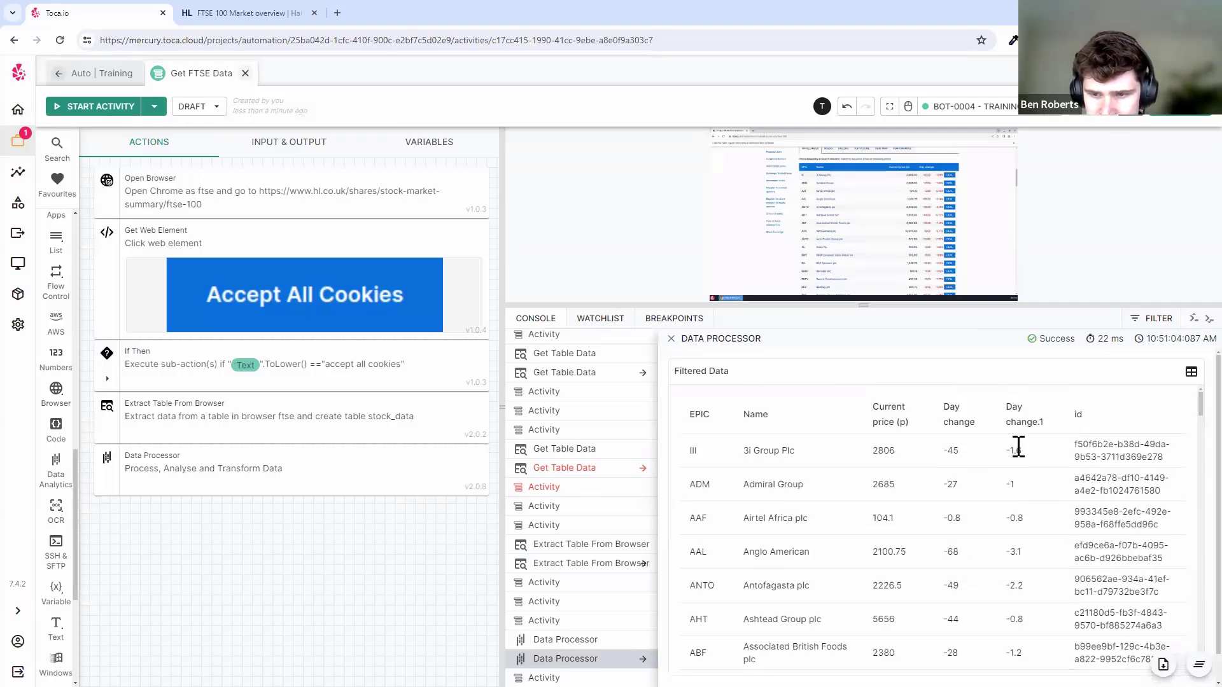
scroll(1059, 467, "down", 5)
scroll(1058, 464, "up", 5)
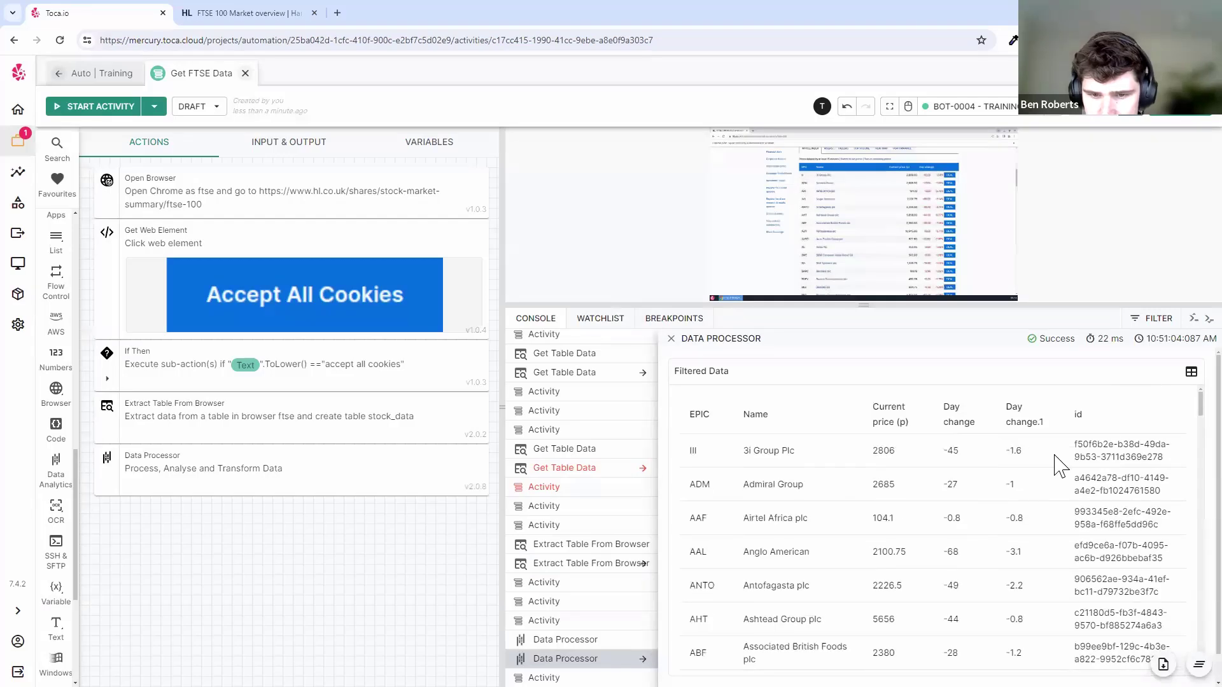
scroll(1018, 471, "down", 5)
scroll(973, 459, "down", 15)
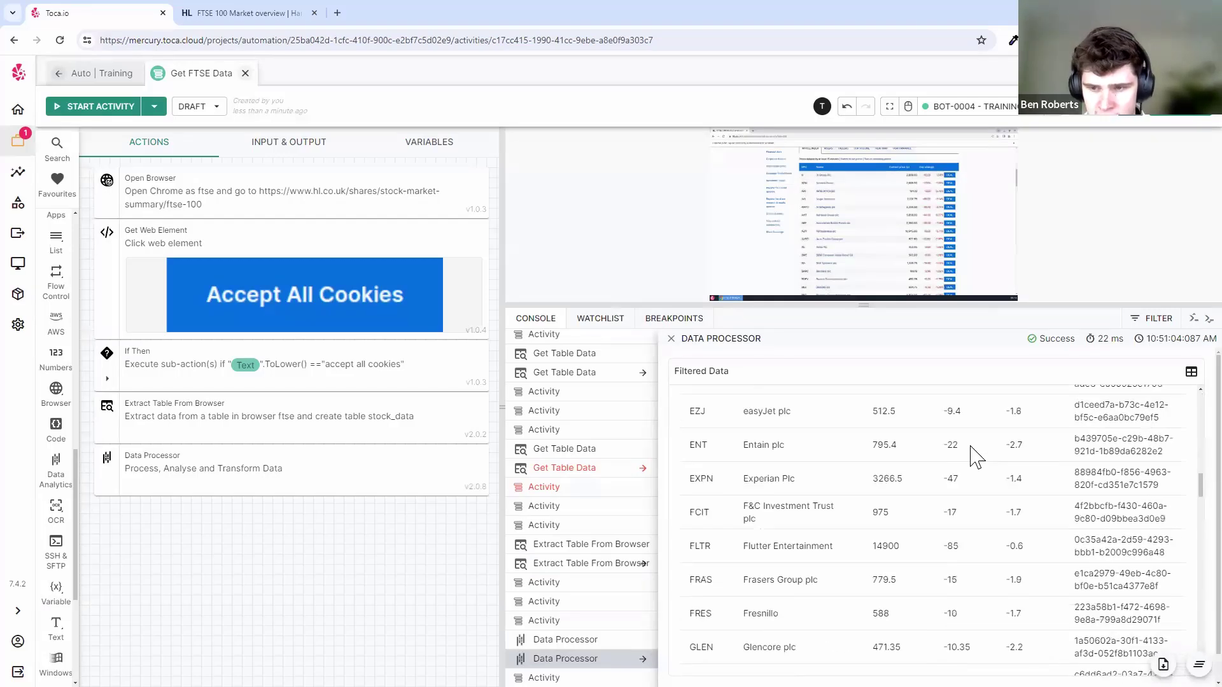
scroll(964, 431, "down", 7)
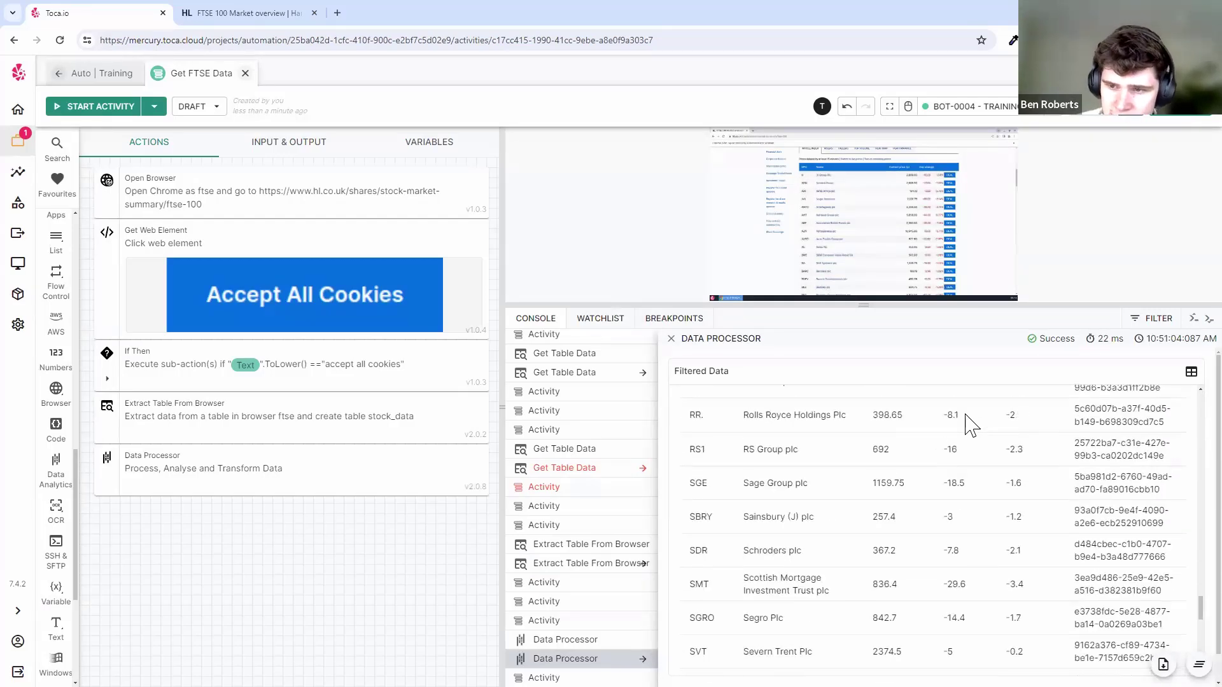
left_click(671, 338)
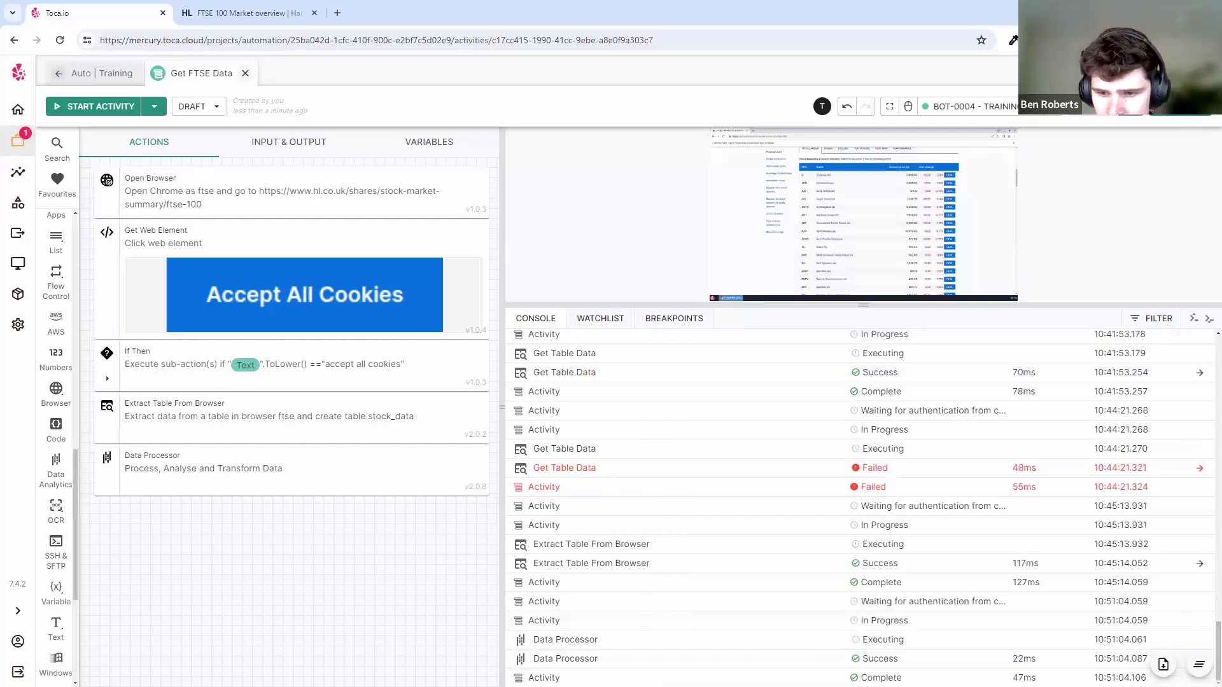
left_click(1199, 664)
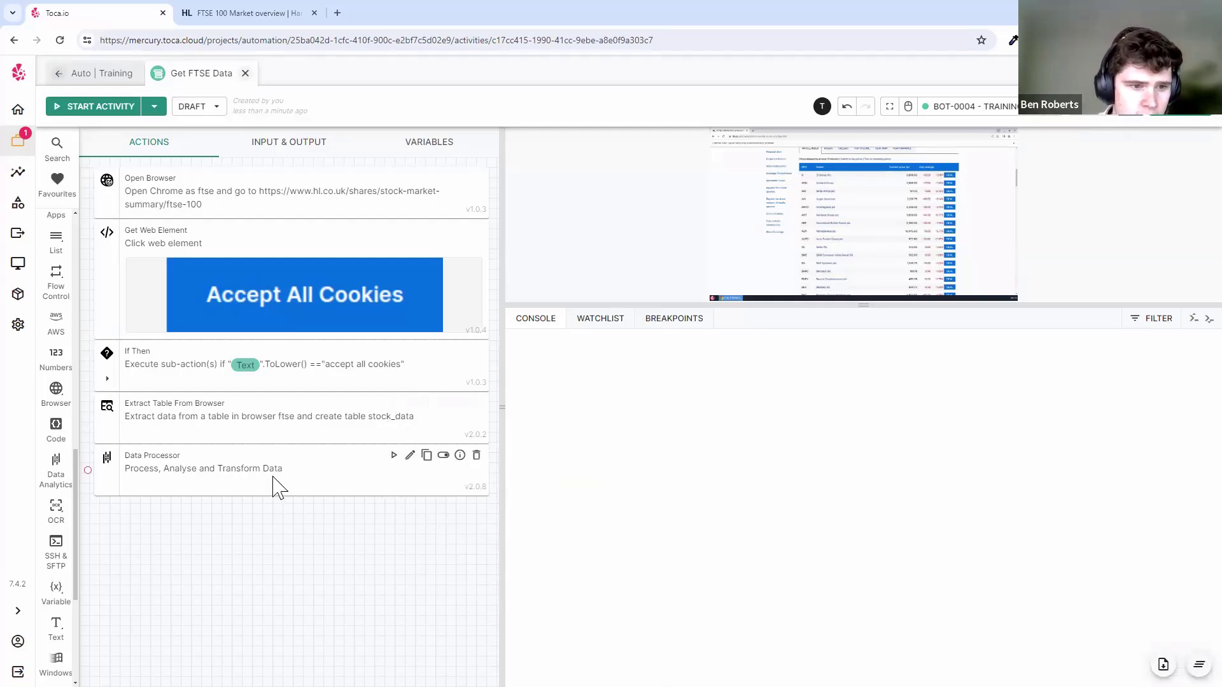
- Add a Close Browser action for the ftse browser and move it above the Data Processor
key("ctrl+space")
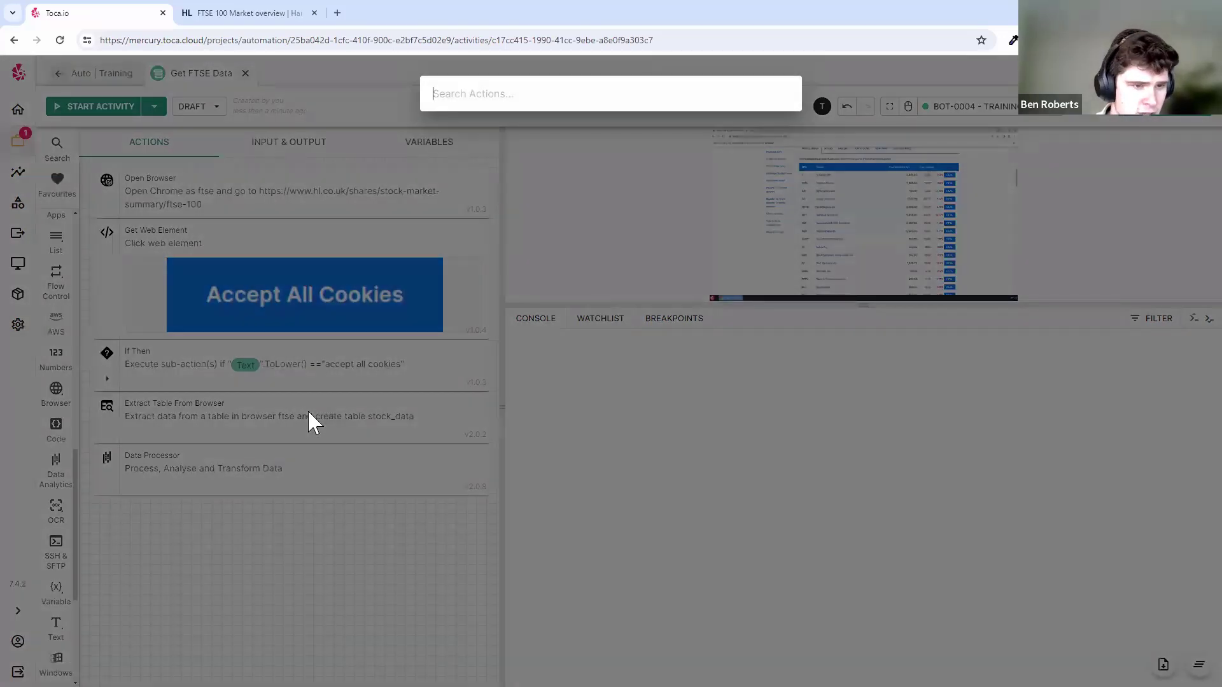
left_click(308, 410)
mouse_move(53, 392)
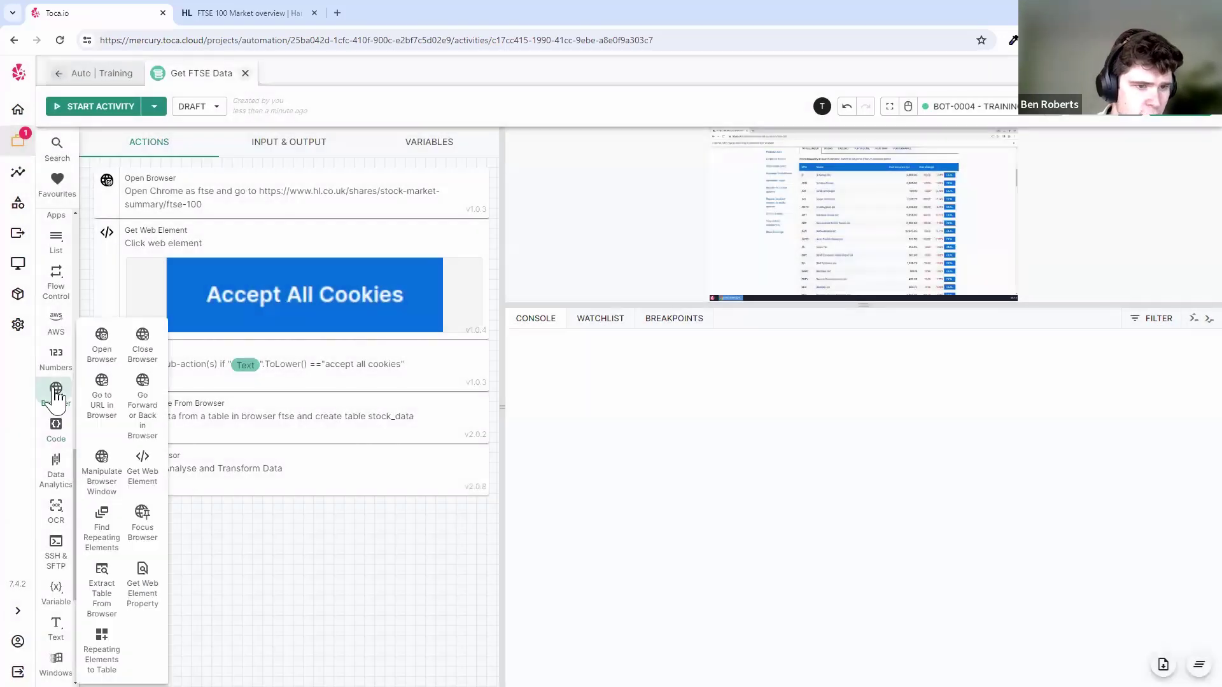
left_click(152, 350)
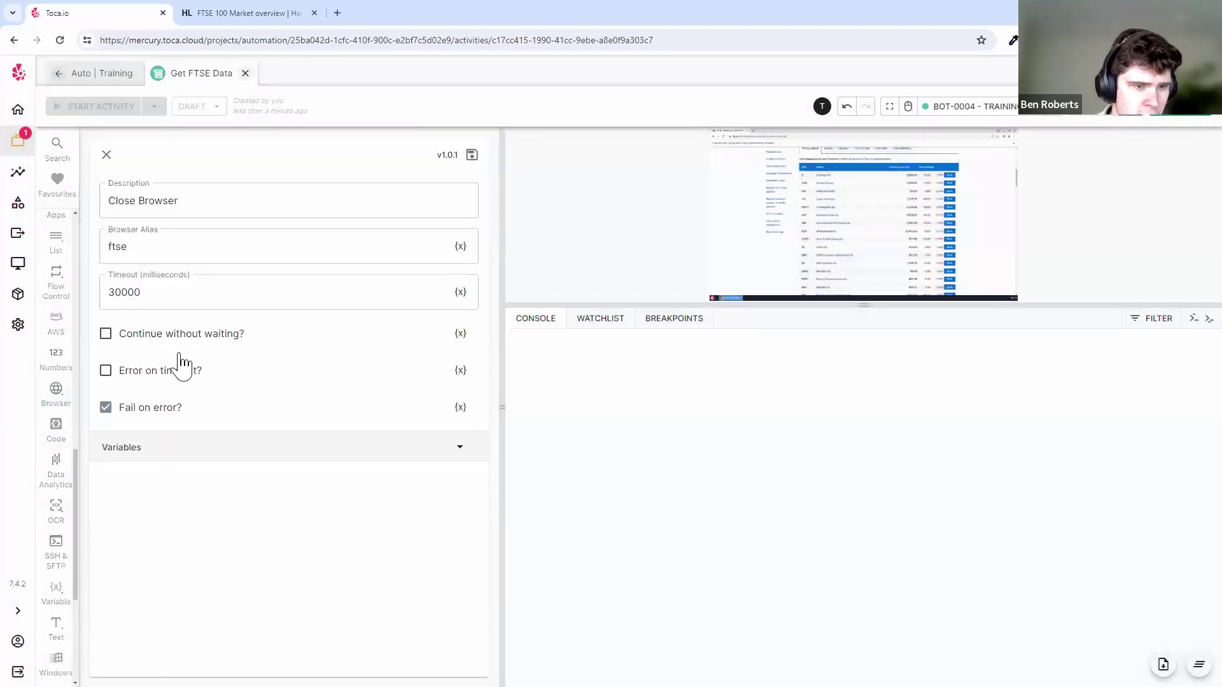
left_click(471, 155)
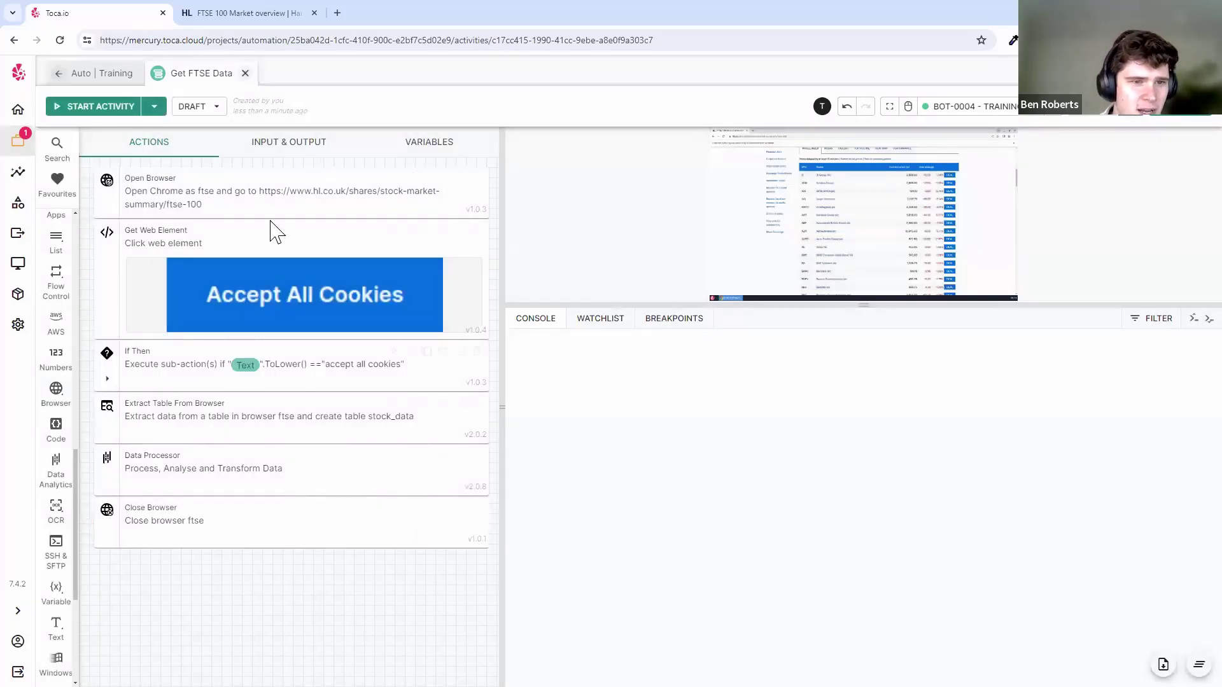
left_click_drag(210, 509, 216, 445)
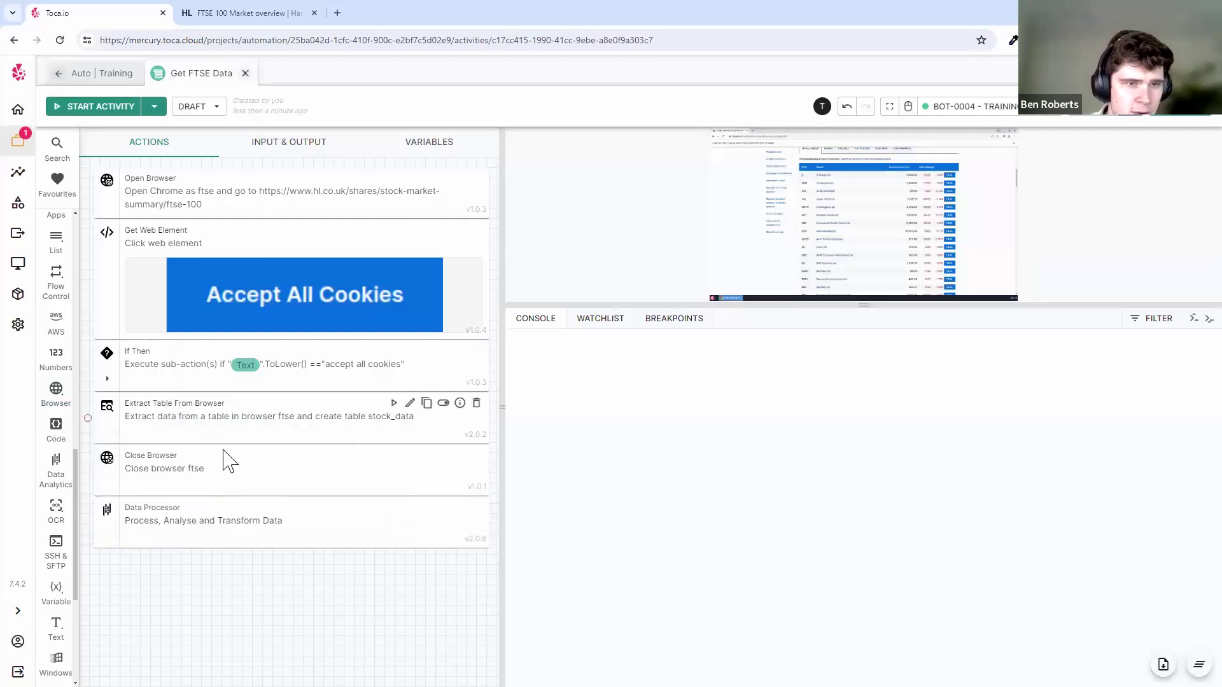
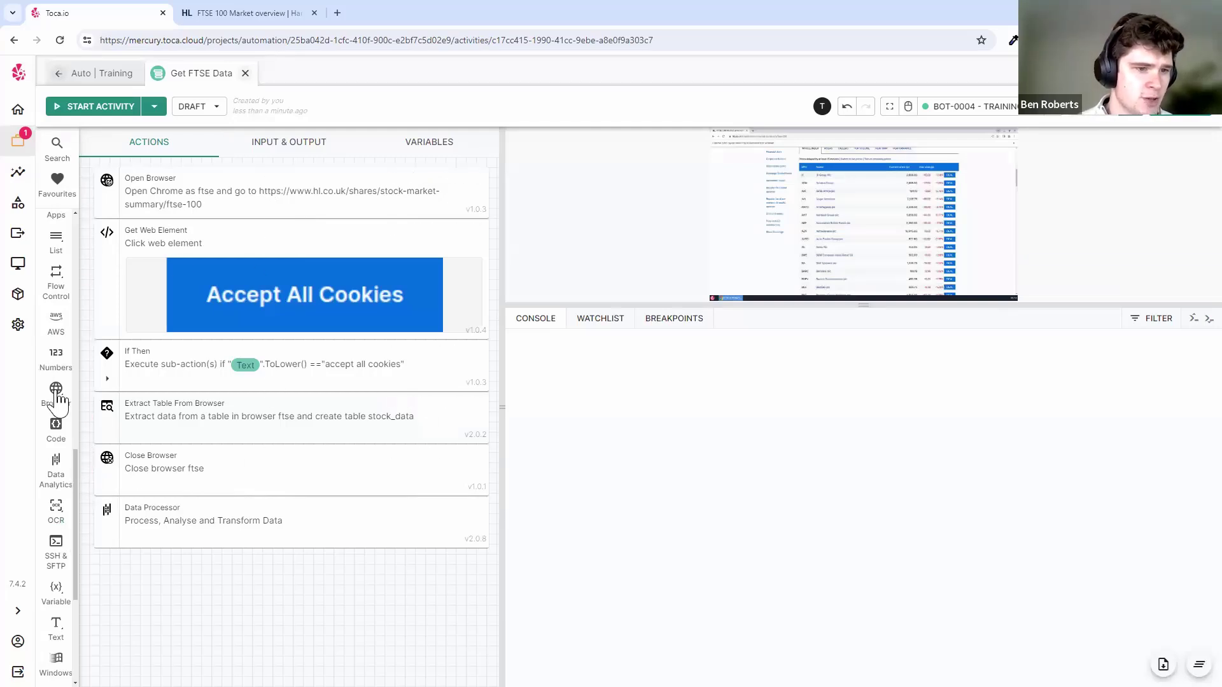
- Add a Group action with the description 'Open Browser, Extract Data' and save it
scroll(56, 395, "down", 8)
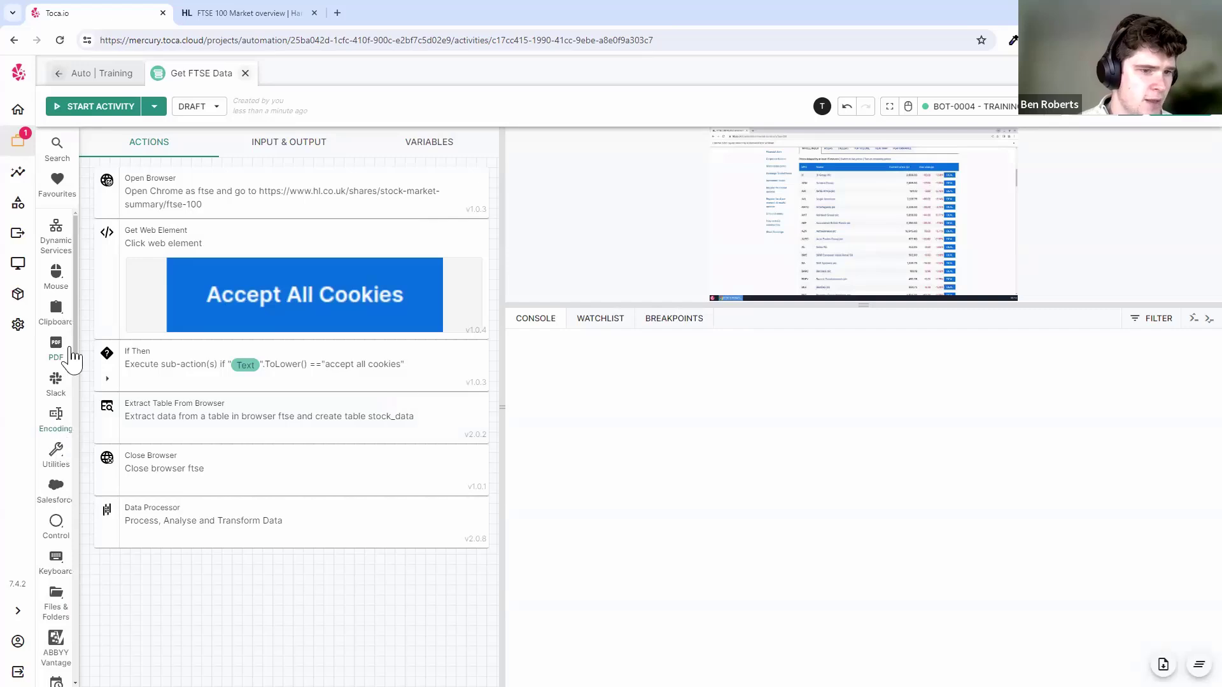
left_click(59, 539)
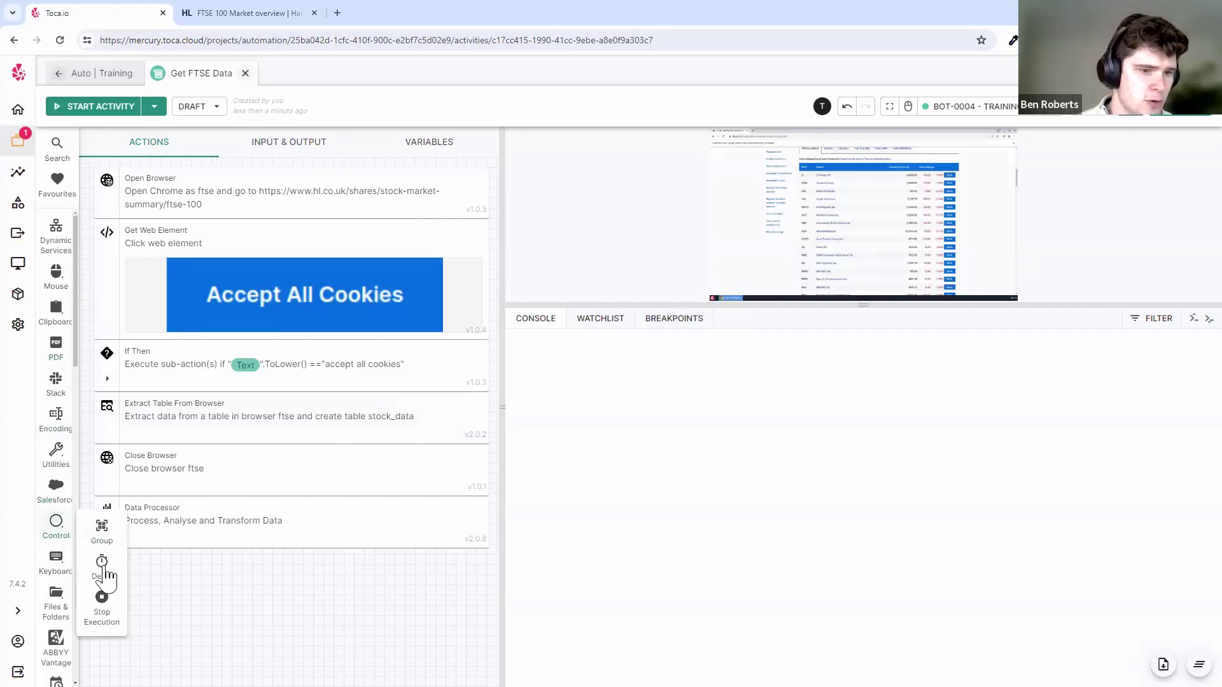
left_click(51, 157)
type("grou")
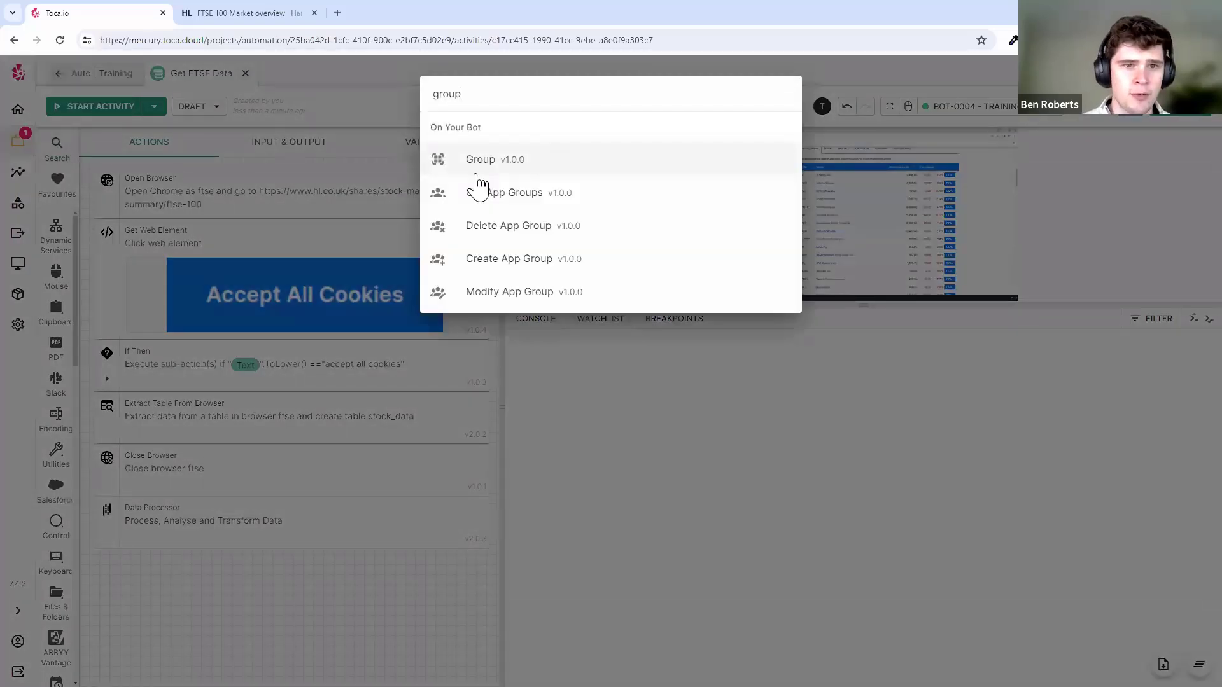
type("p")
left_click(479, 160)
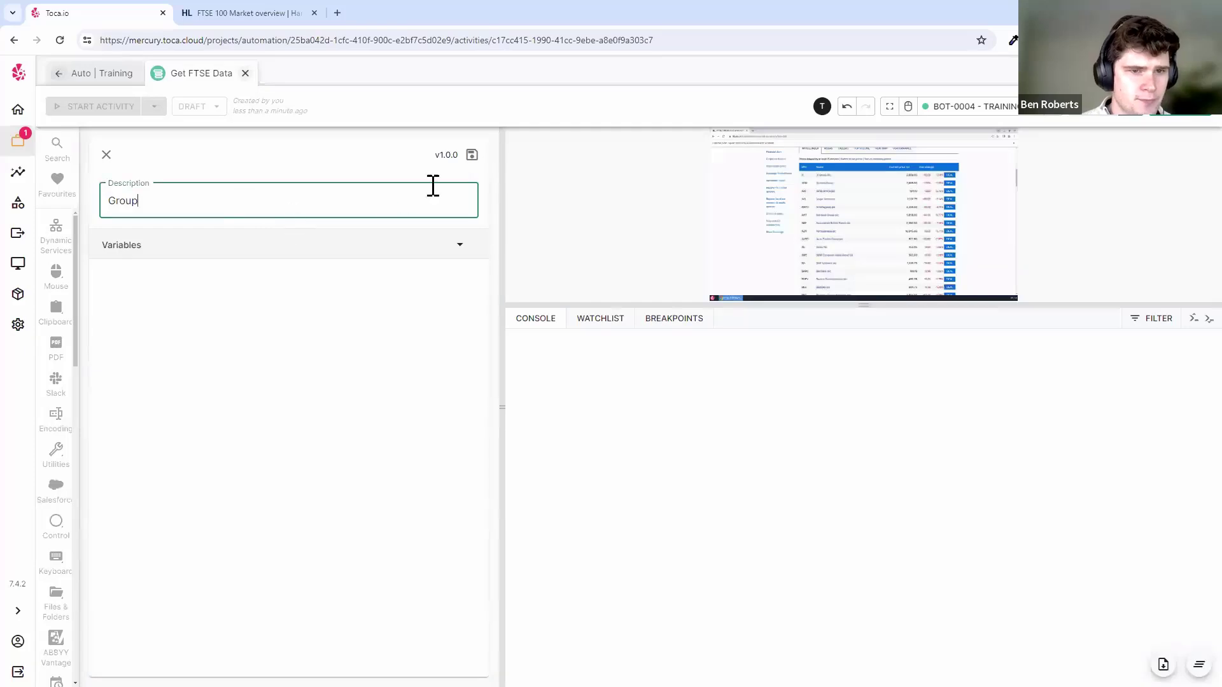
left_click(471, 157)
left_click(409, 179)
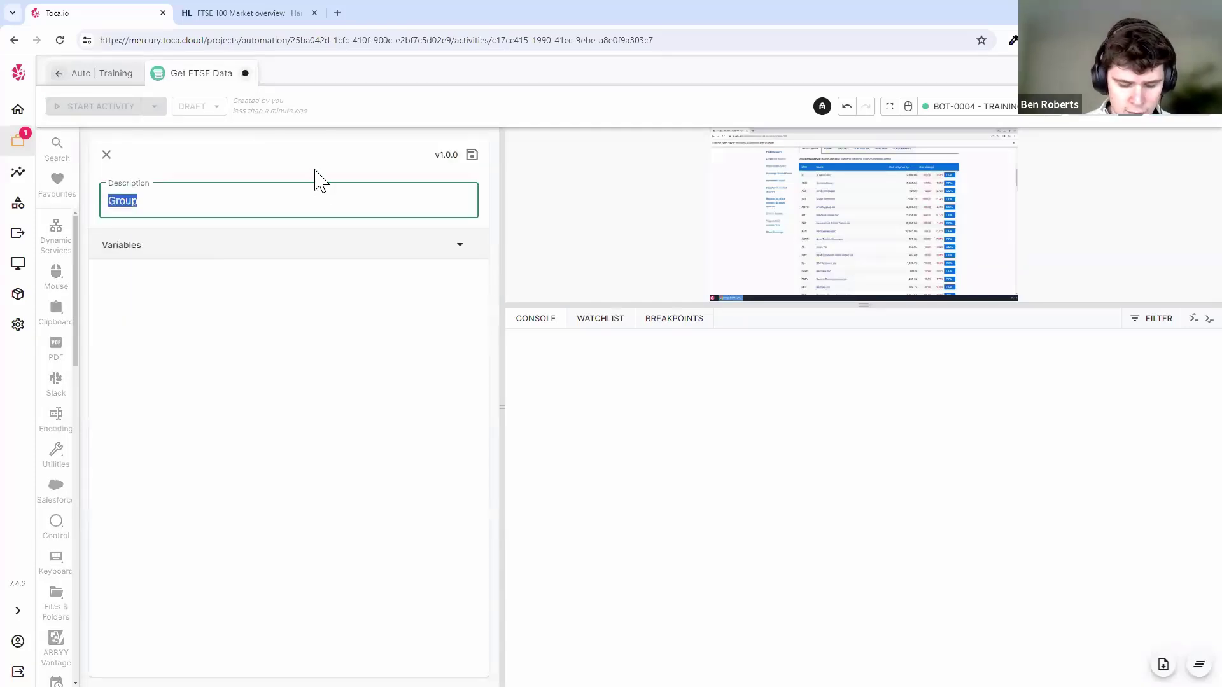
type("Open Browser, Extract Data")
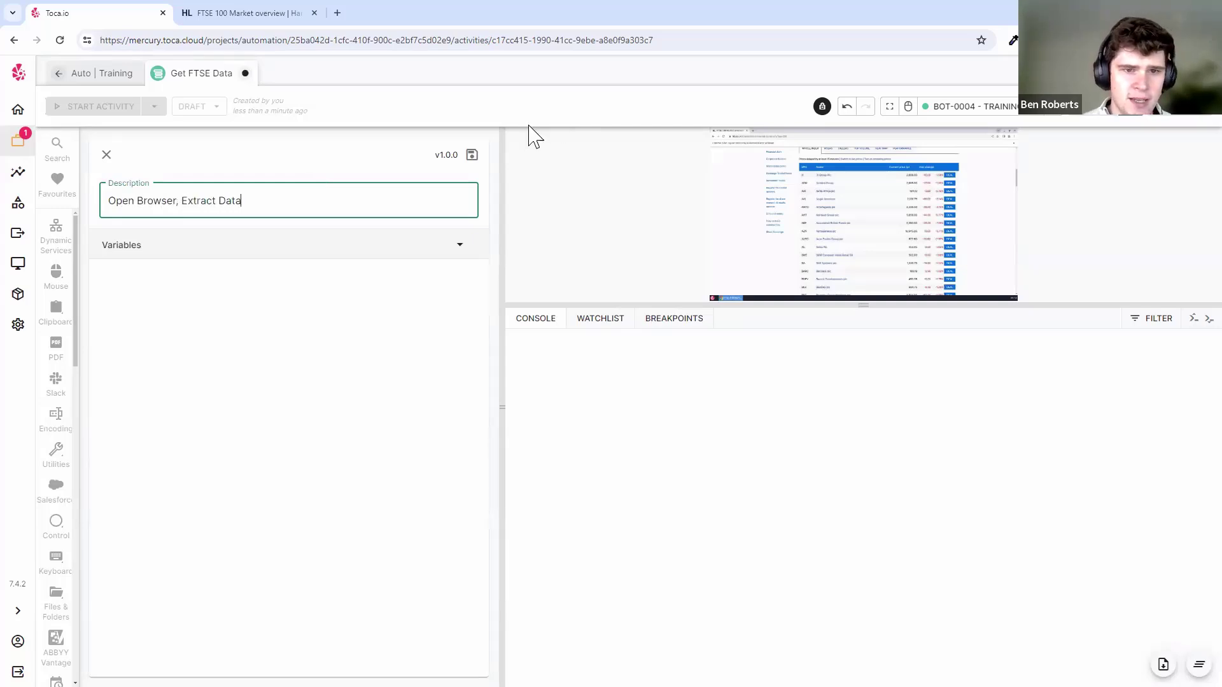
left_click(471, 155)
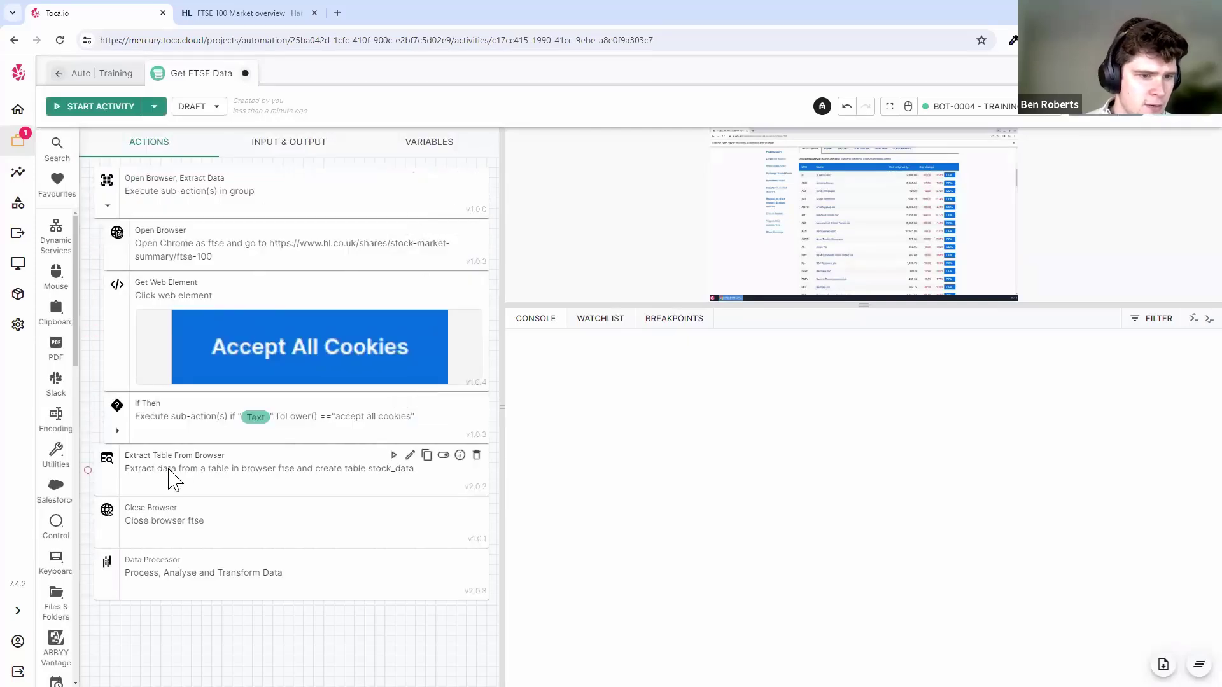
- Move Extract Table From Browser into the group, undoing an accidental Data Processor move
left_click_drag(187, 468, 190, 465)
left_click_drag(188, 512, 193, 511)
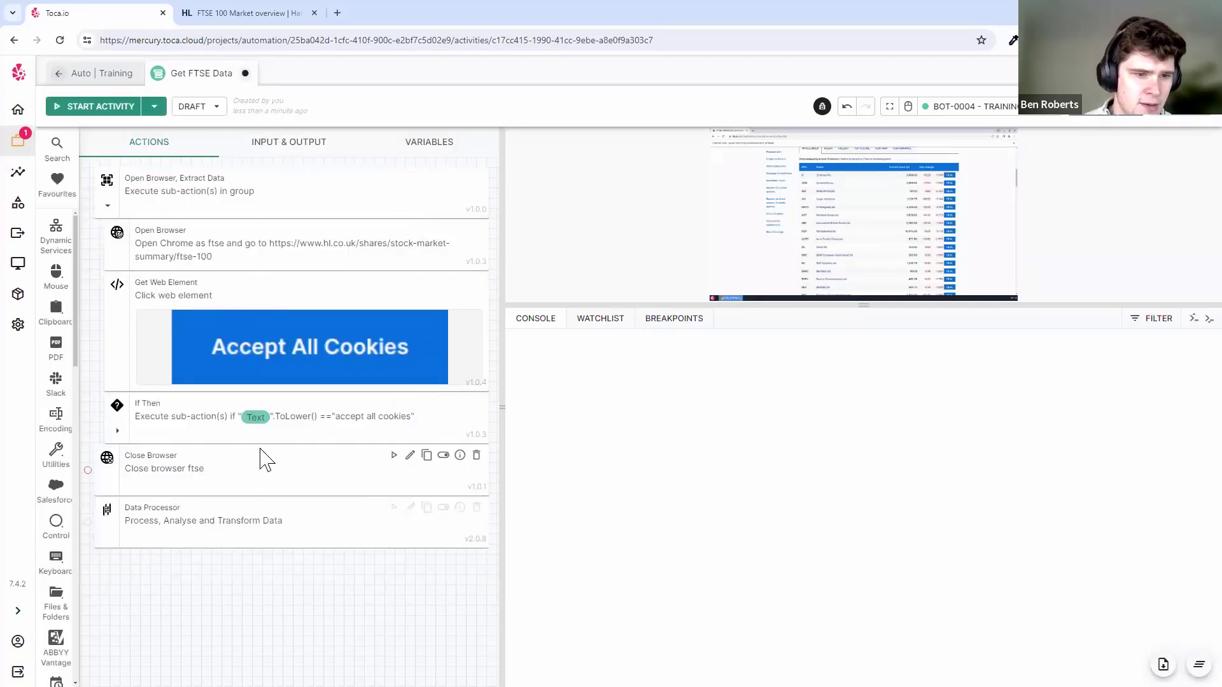
key("ctrl+z")
left_click_drag(193, 460, 168, 471)
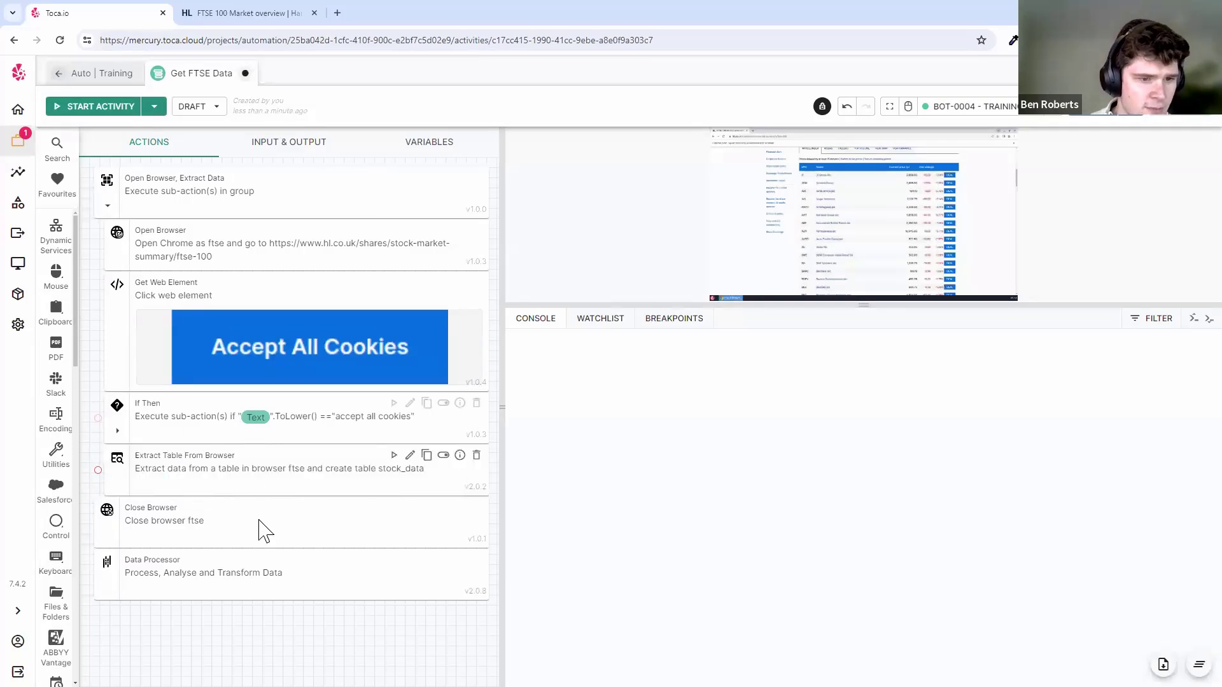
left_click(108, 205)
left_click(108, 206)
left_click(108, 207)
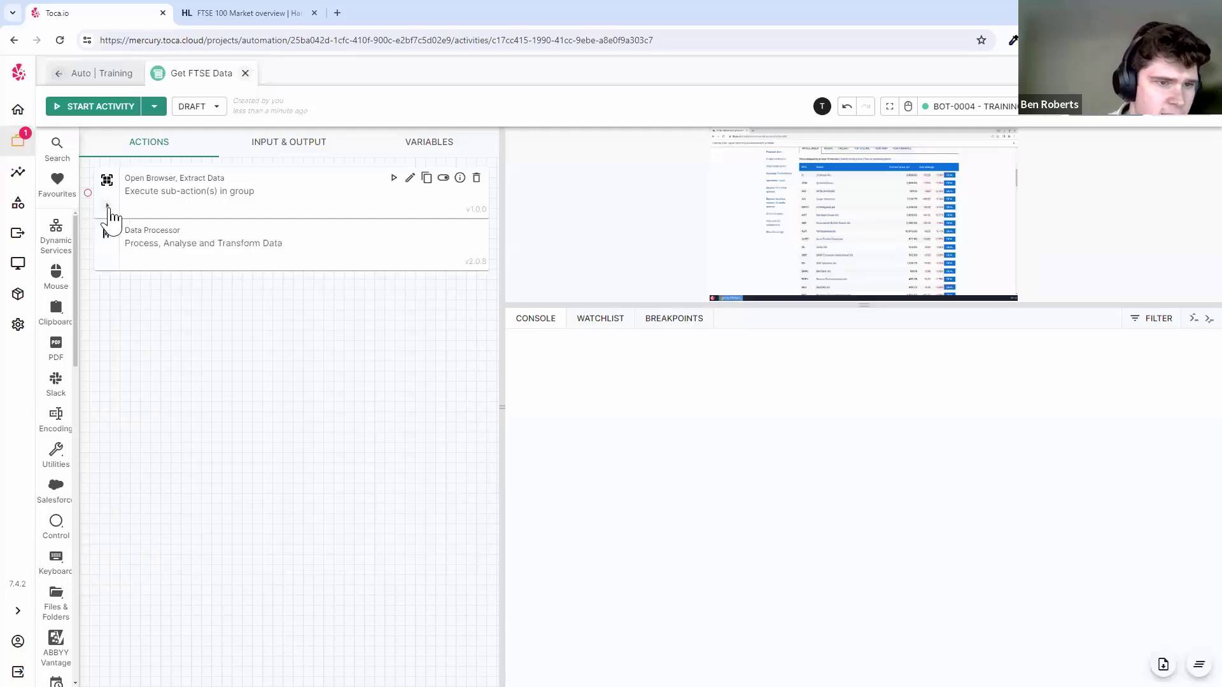
left_click(108, 206)
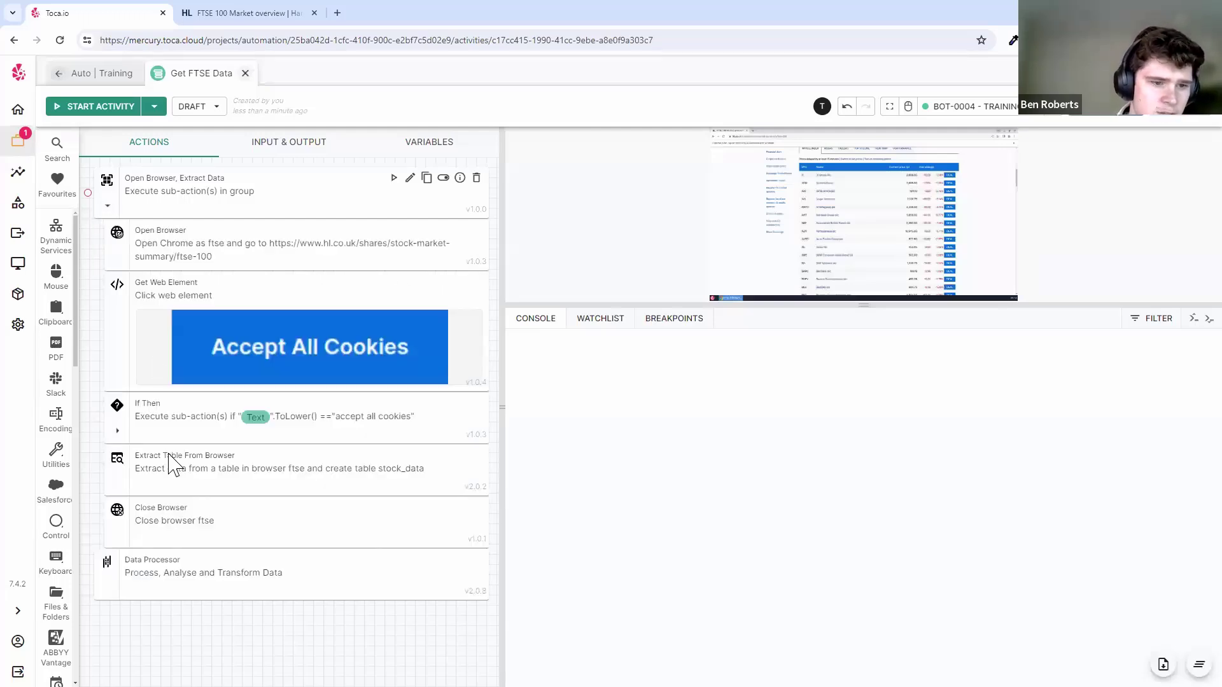
left_click(108, 207)
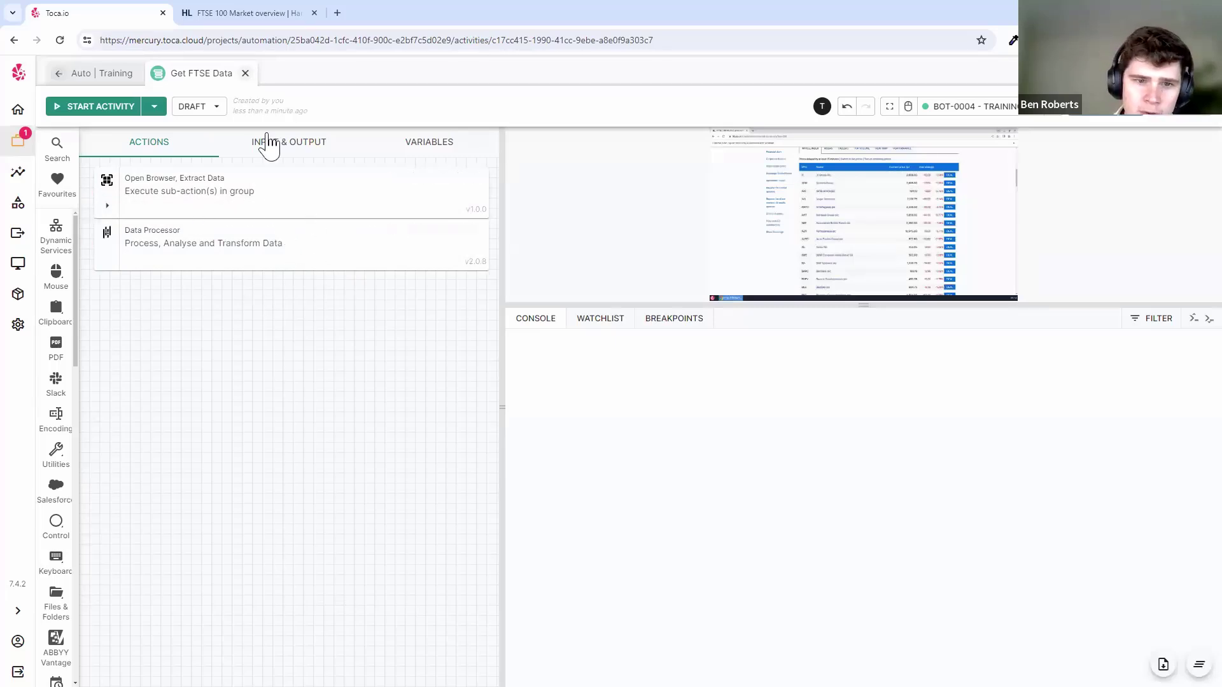
right_click(267, 334)
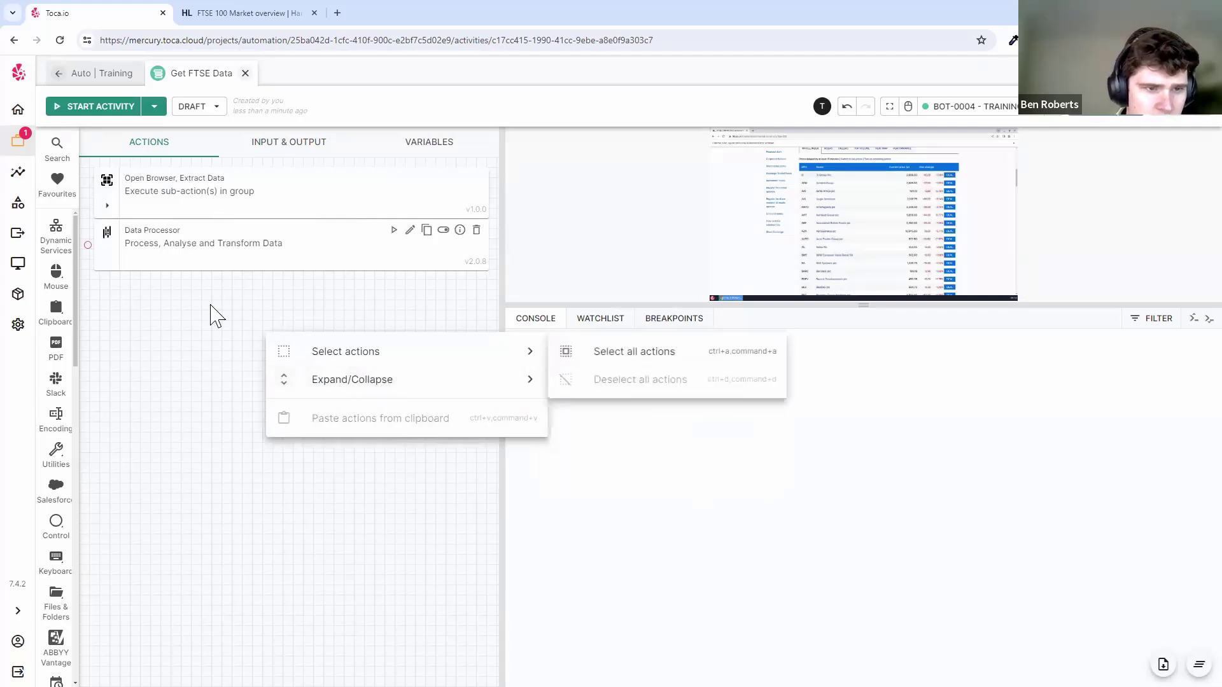
left_click(106, 206)
right_click(264, 630)
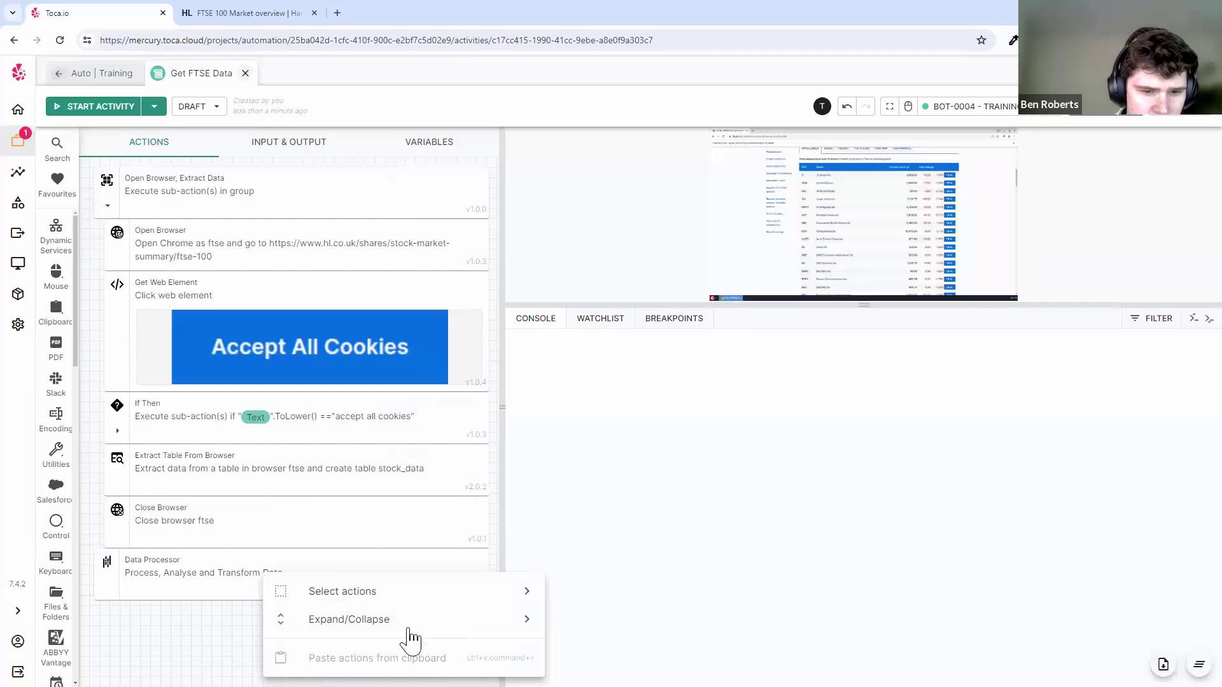
mouse_move(410, 630)
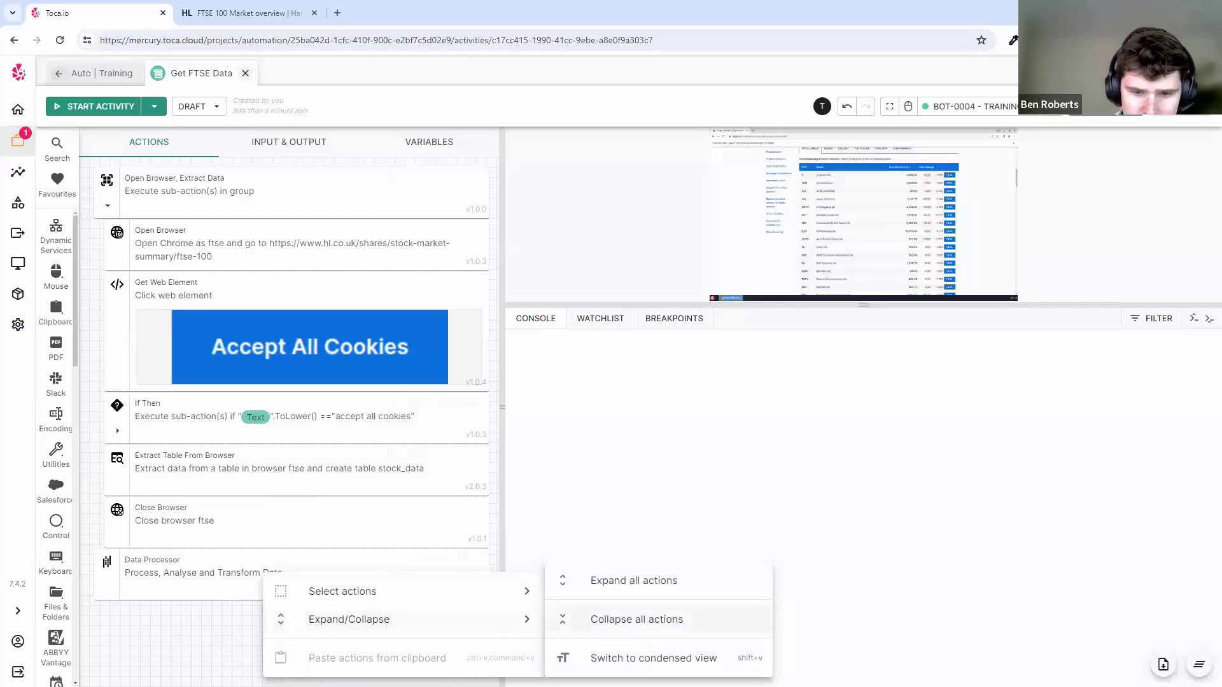
left_click(624, 657)
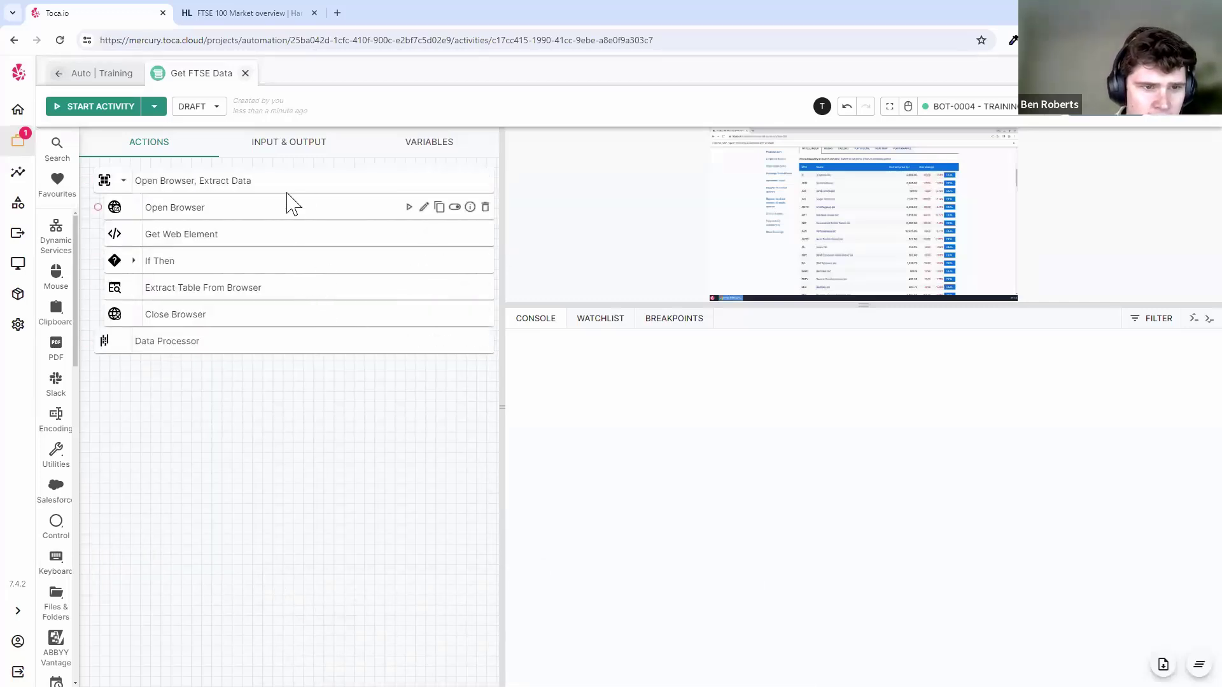
right_click(321, 454)
mouse_move(414, 497)
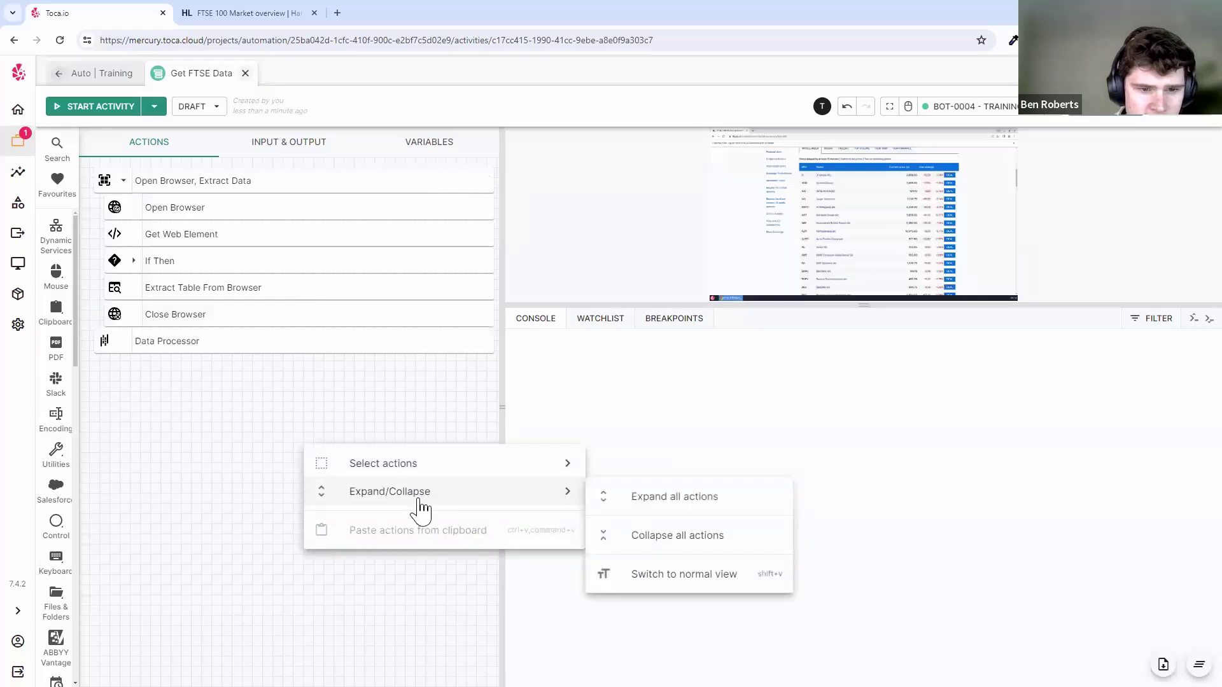
left_click(646, 576)
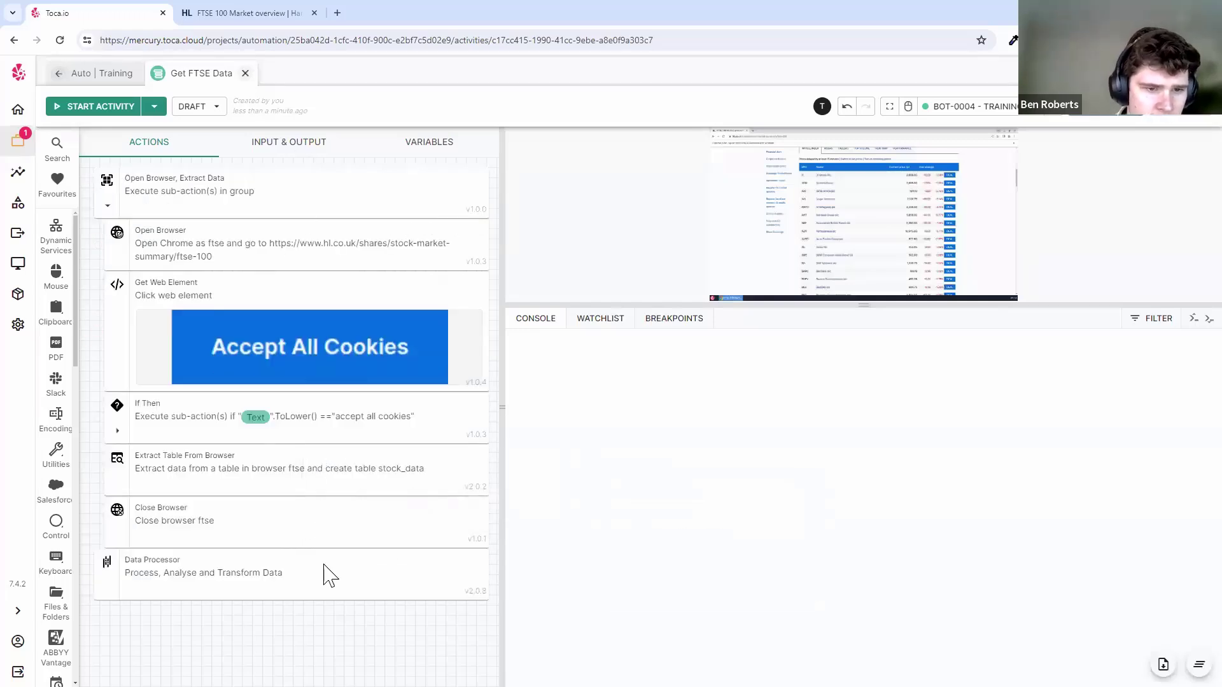
right_click(336, 205)
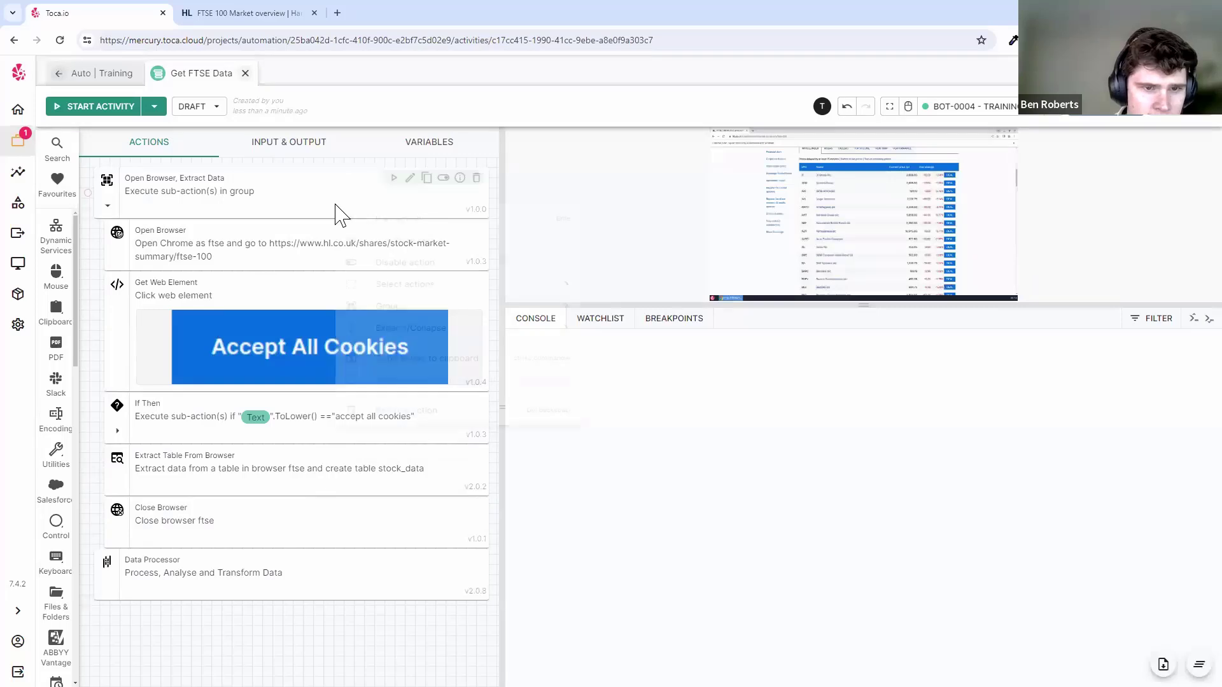
left_click(316, 201)
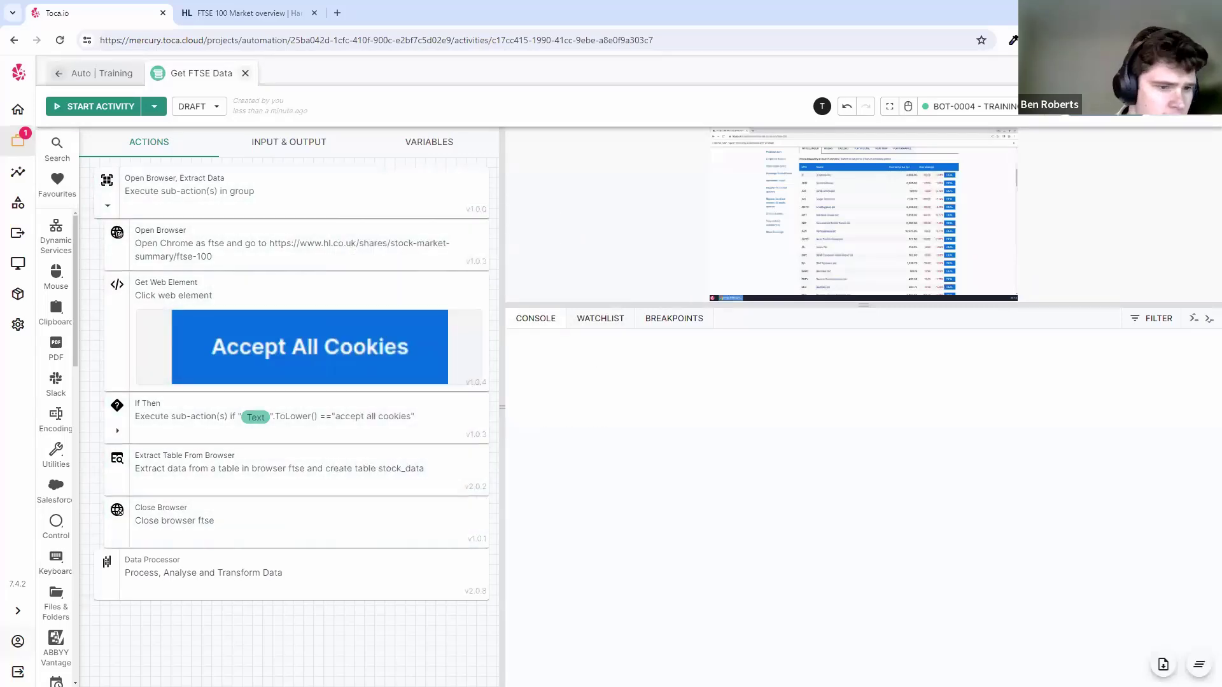
left_click(18, 641)
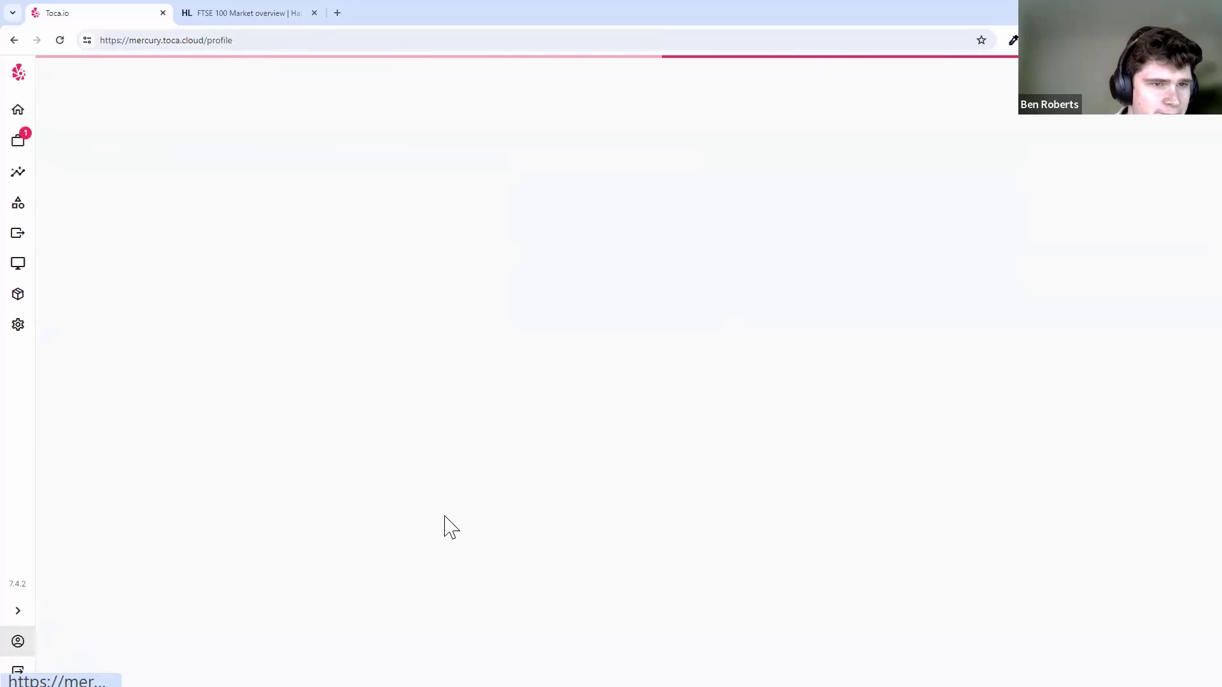
- Create a profile with the user's first name, last name and notification email
left_click(561, 328)
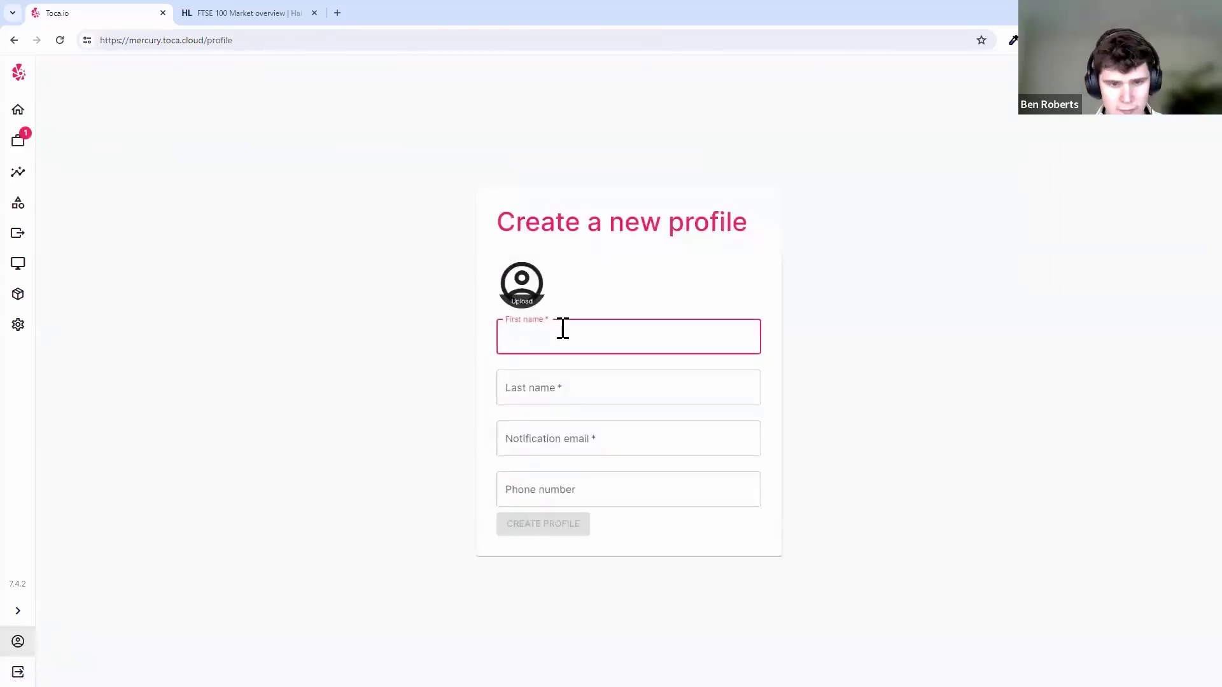
key("Tab")
key("Tab")
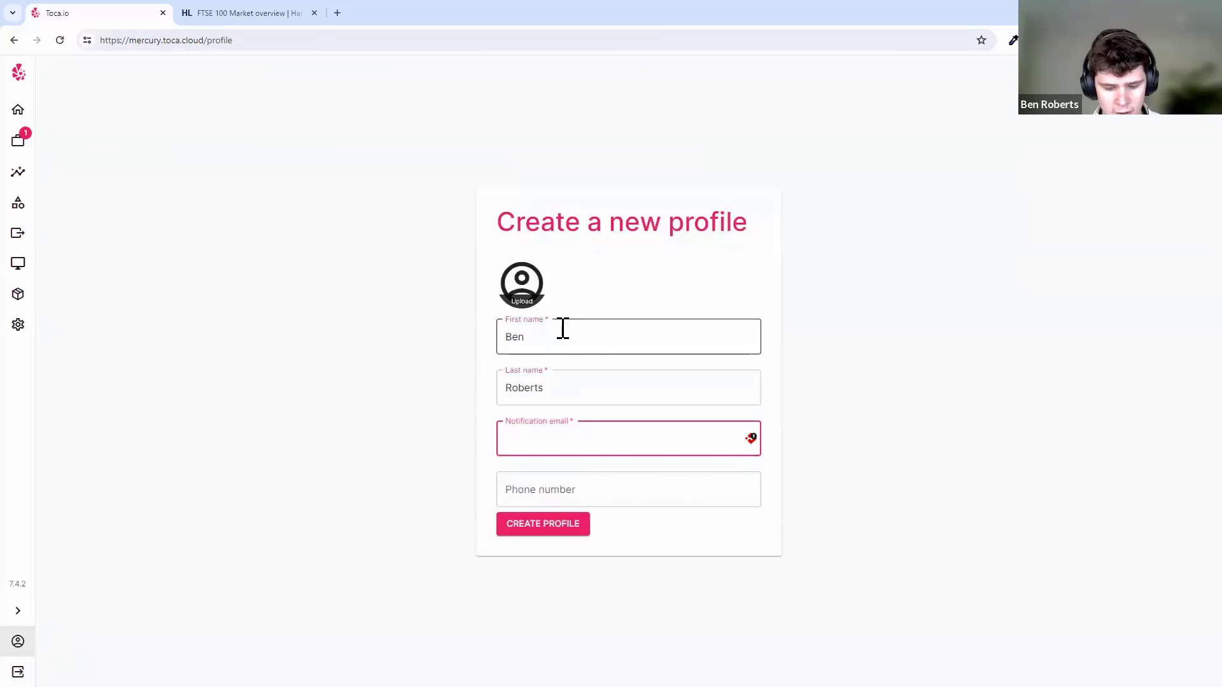
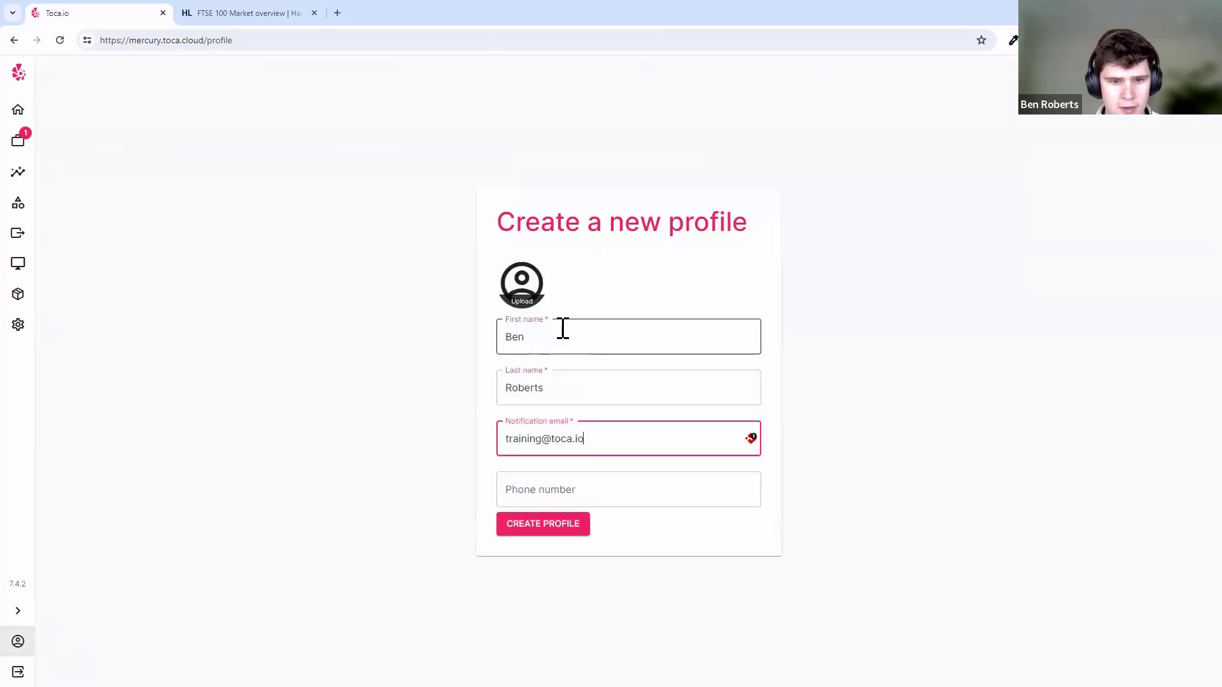
left_click(551, 524)
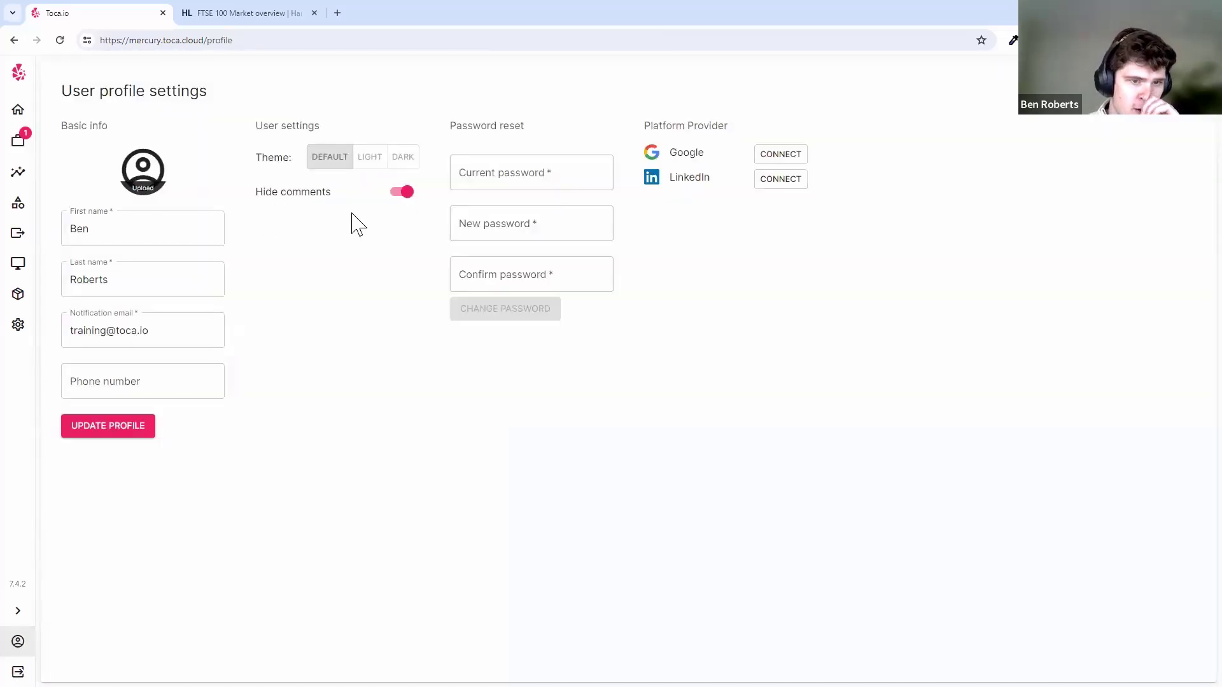
- Turn off Hide comments, update the profile, and reopen the Auto | Training project
left_click(402, 192)
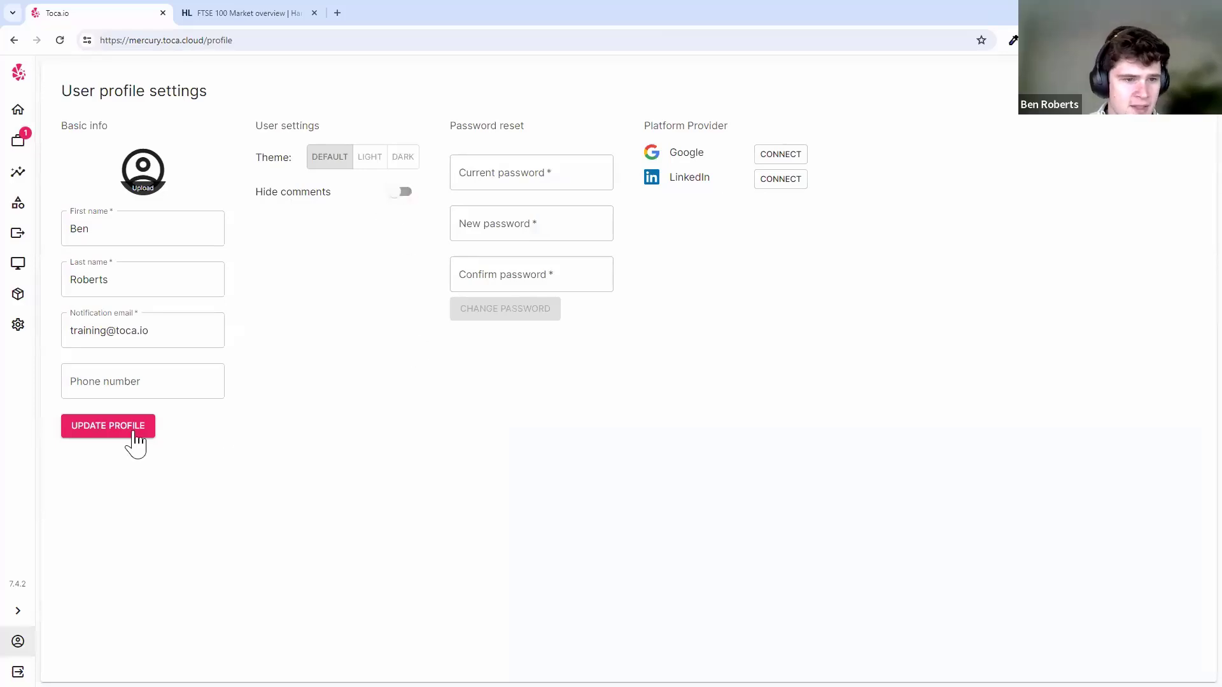
left_click(108, 426)
left_click(18, 140)
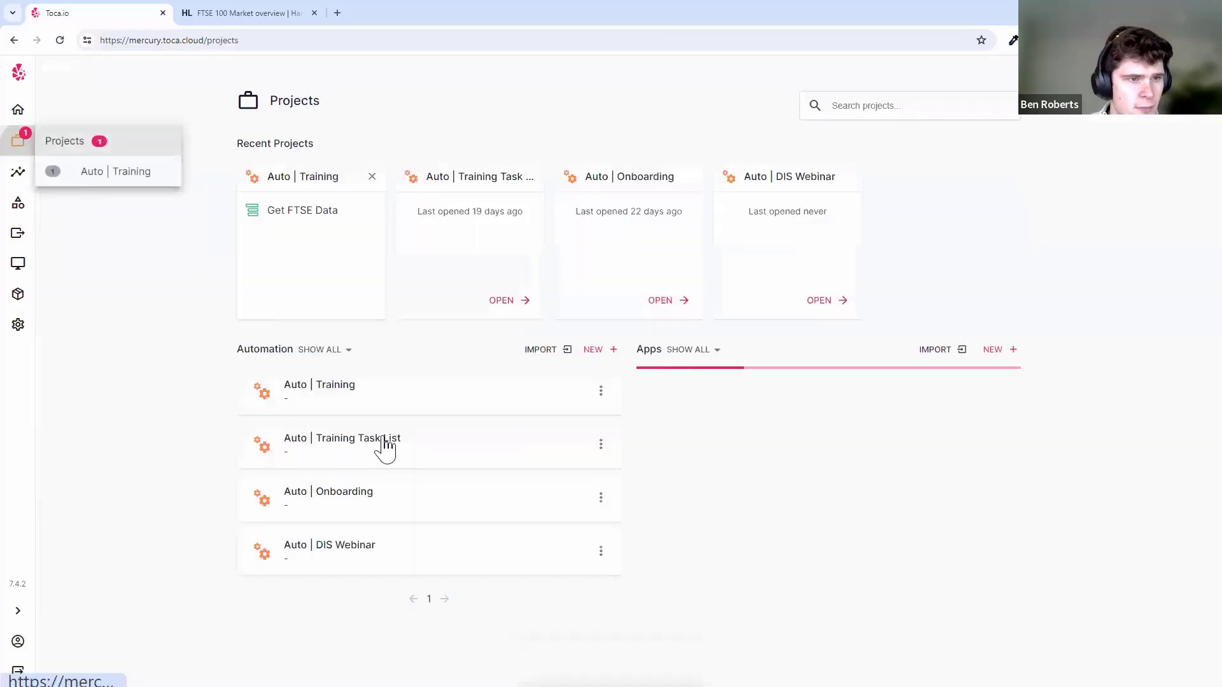
left_click(386, 388)
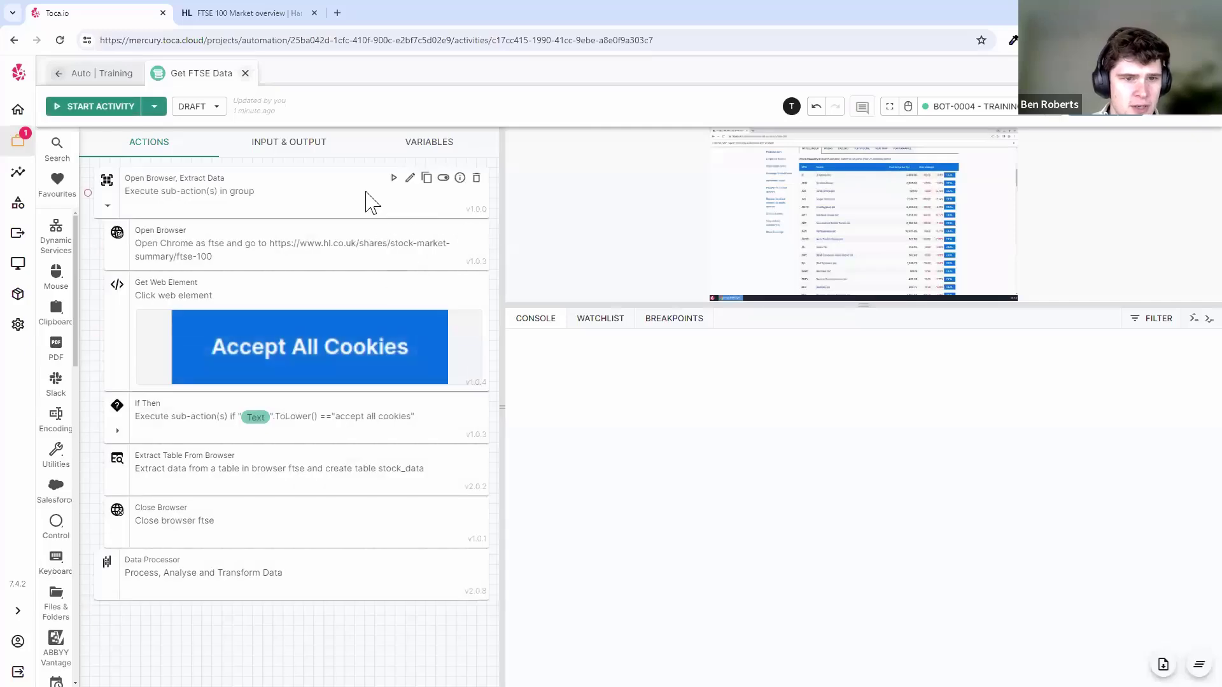
- Add a comment to the group from its context menu, then delete the empty comment
right_click(367, 195)
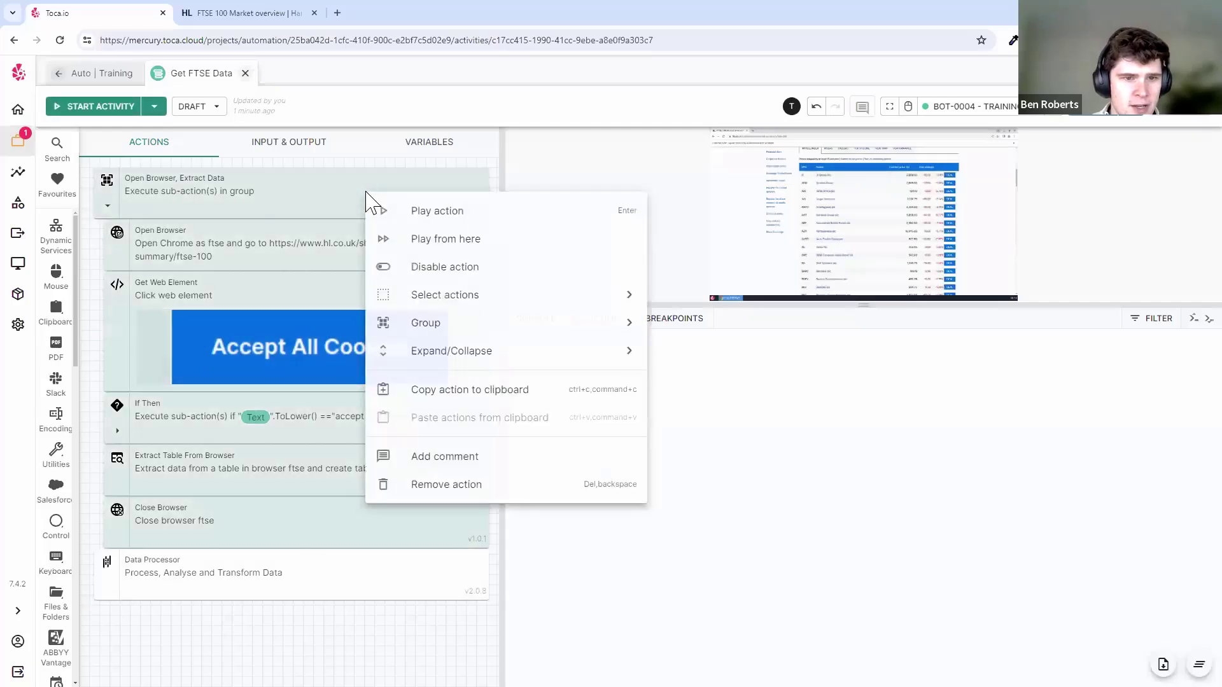
left_click(491, 460)
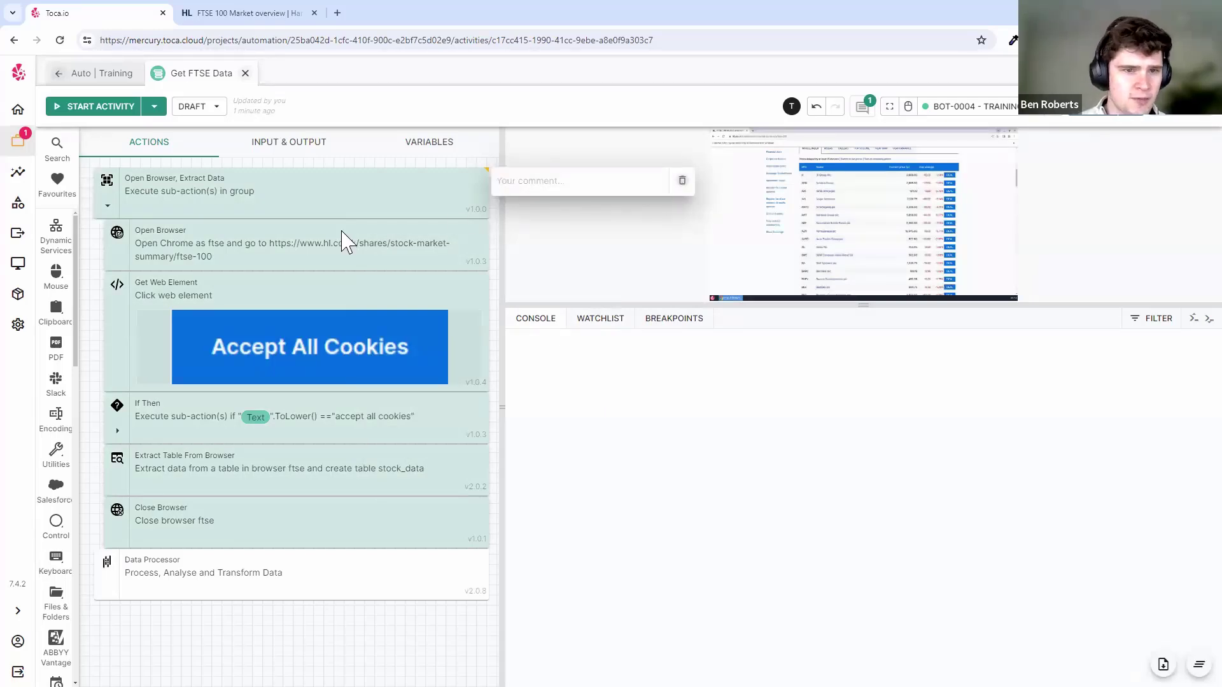
left_click(680, 181)
left_click(308, 202)
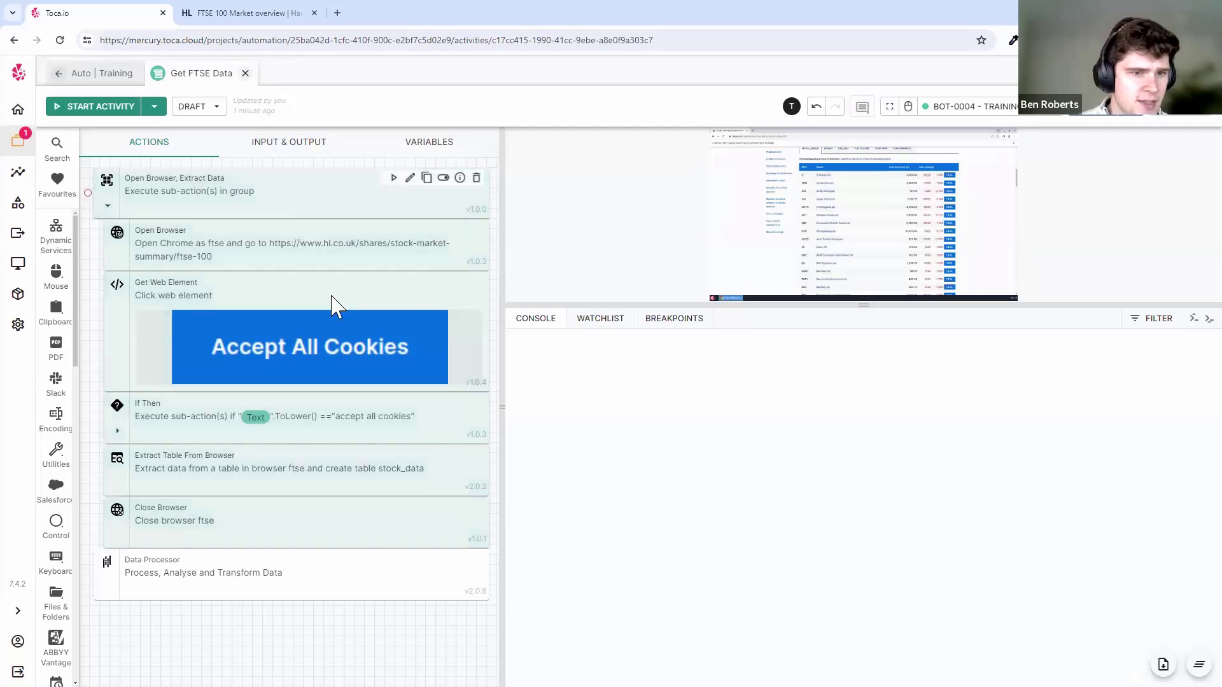
- Collapse the Open Browser, Extract Data group and switch to the Auto | Training tab
left_click(108, 206)
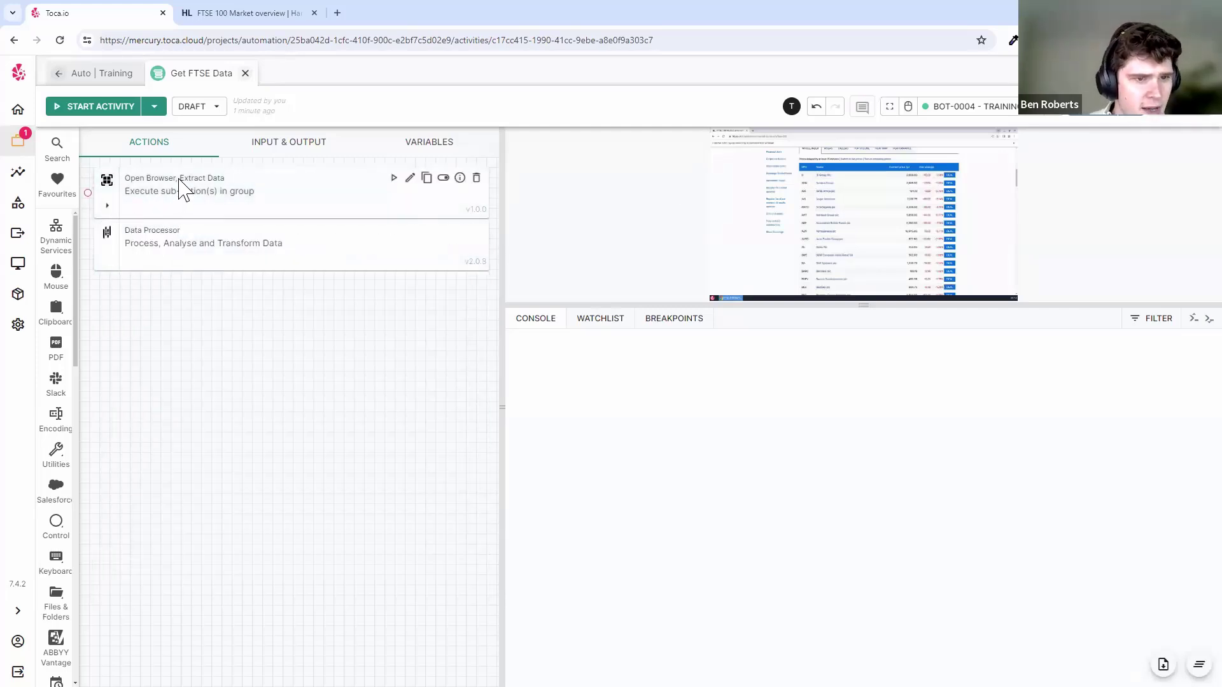
left_click(233, 201)
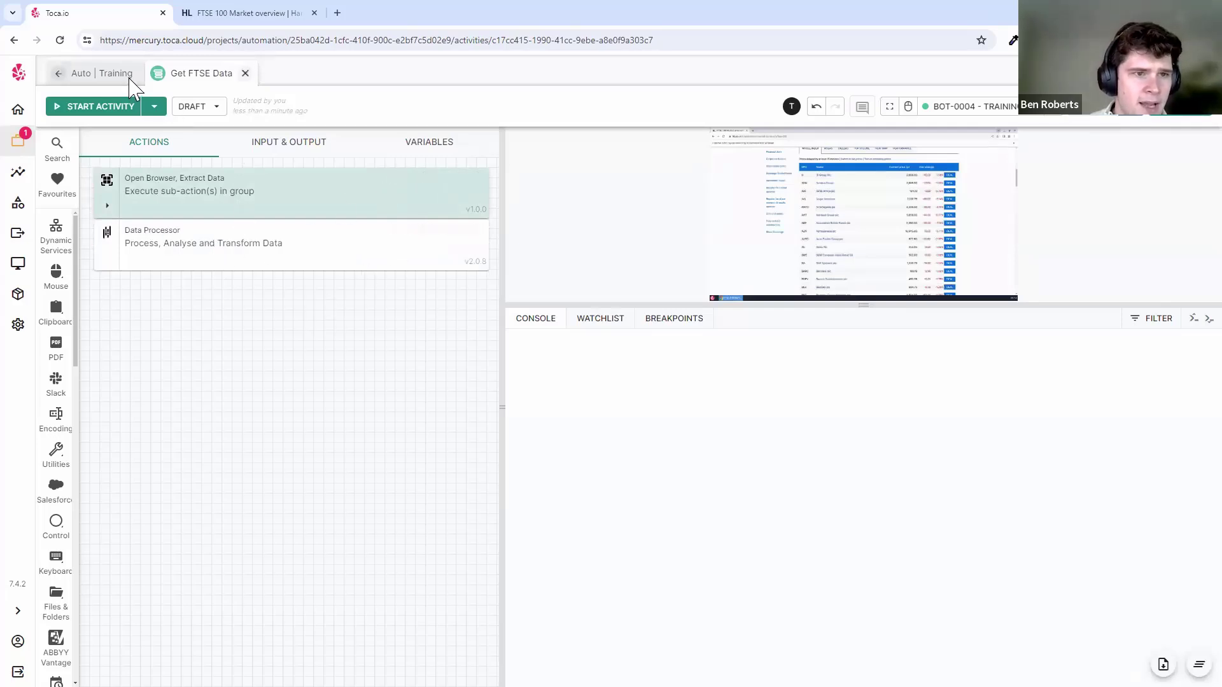
left_click(131, 75)
- Create a new empty datastore named 'Persistent Storage'
left_click(777, 181)
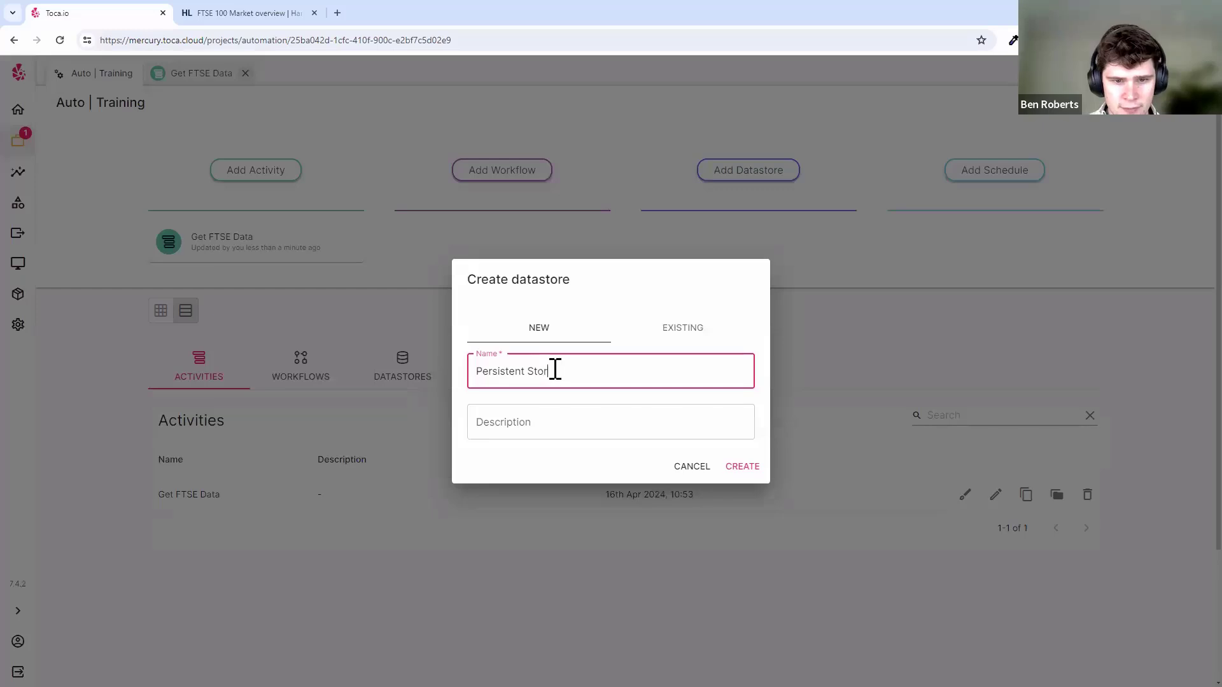
left_click(548, 278)
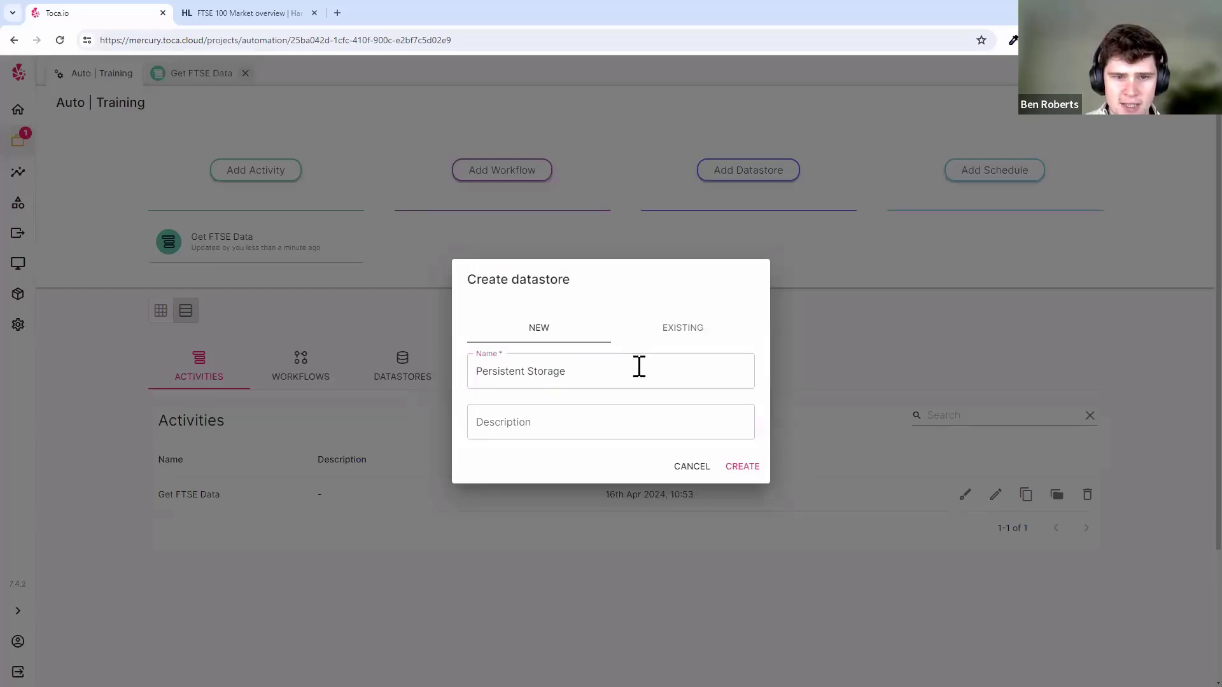
left_click(683, 328)
left_click(681, 397)
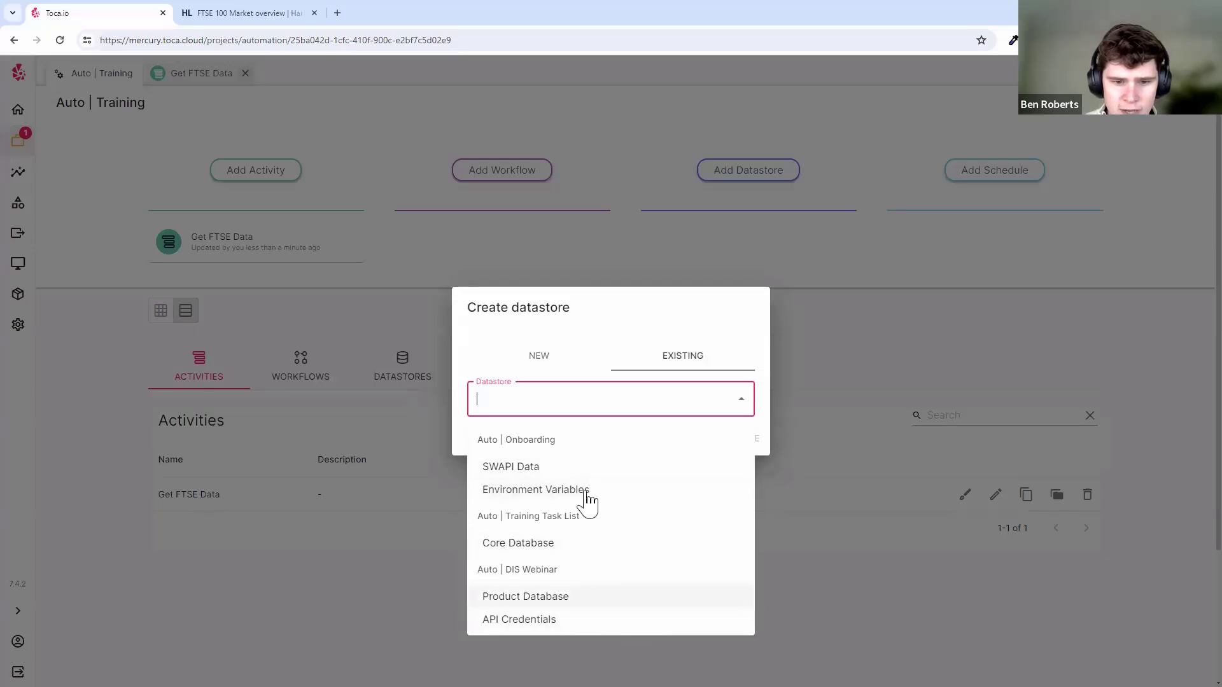
left_click(539, 355)
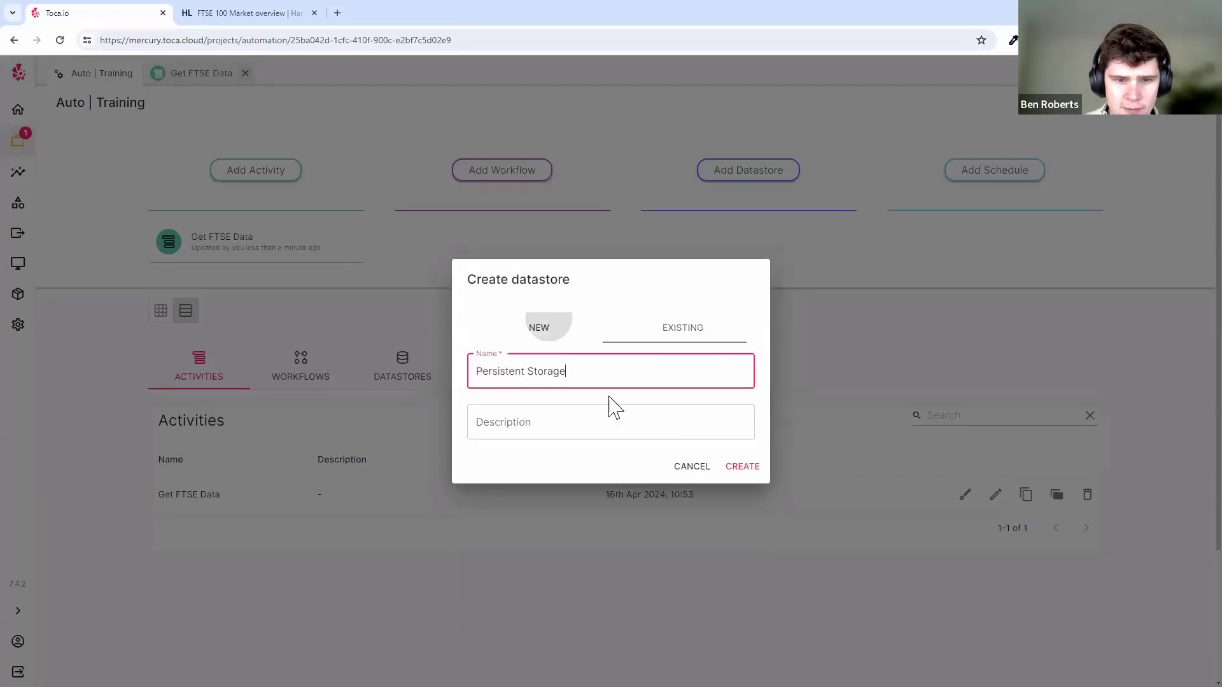
left_click(599, 413)
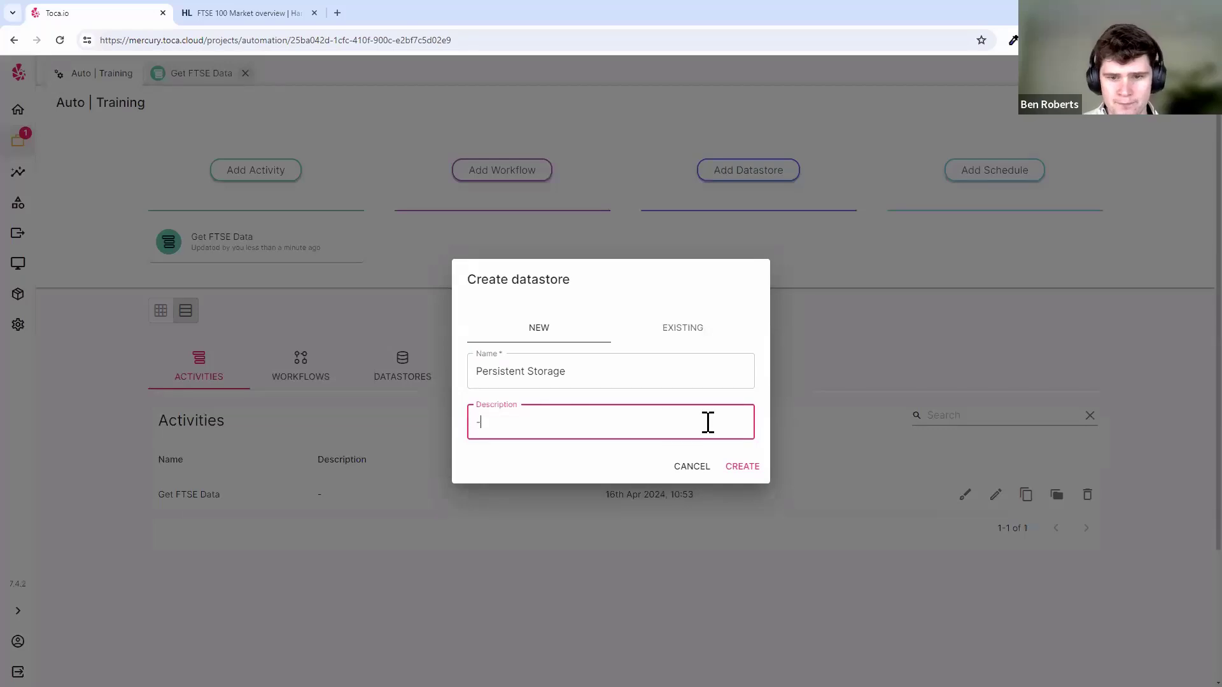
left_click(738, 468)
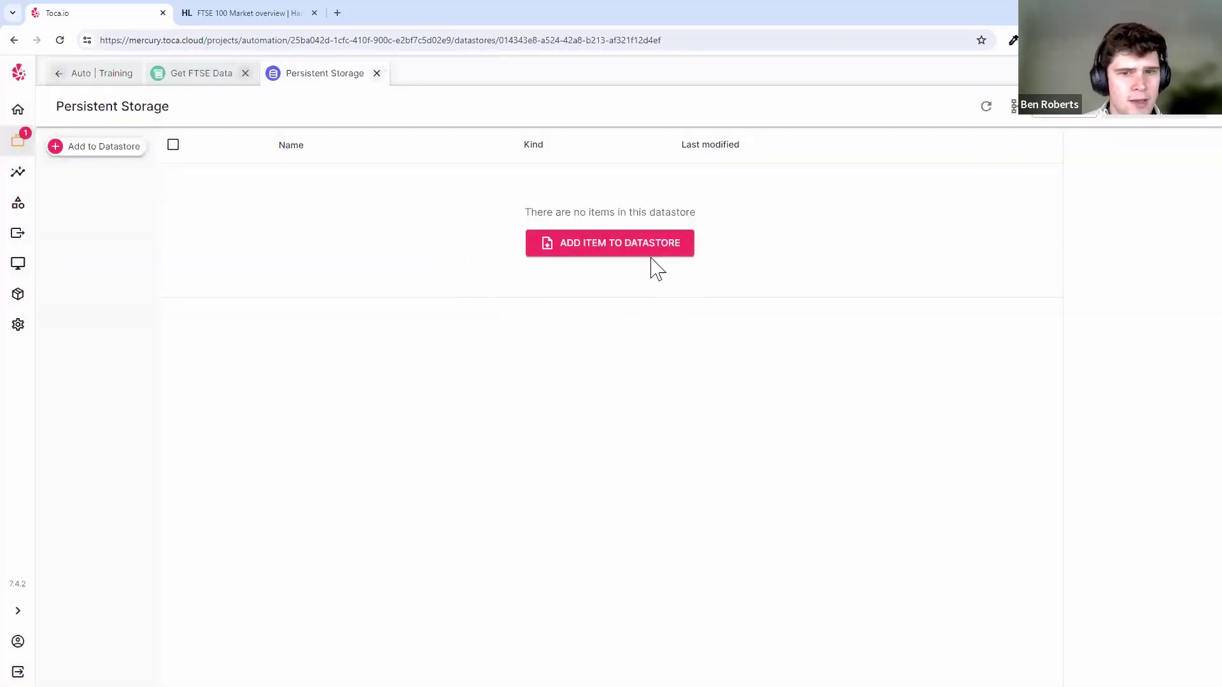
- Switch back to the Get FTSE Data activity and scroll down its action list
left_click(205, 75)
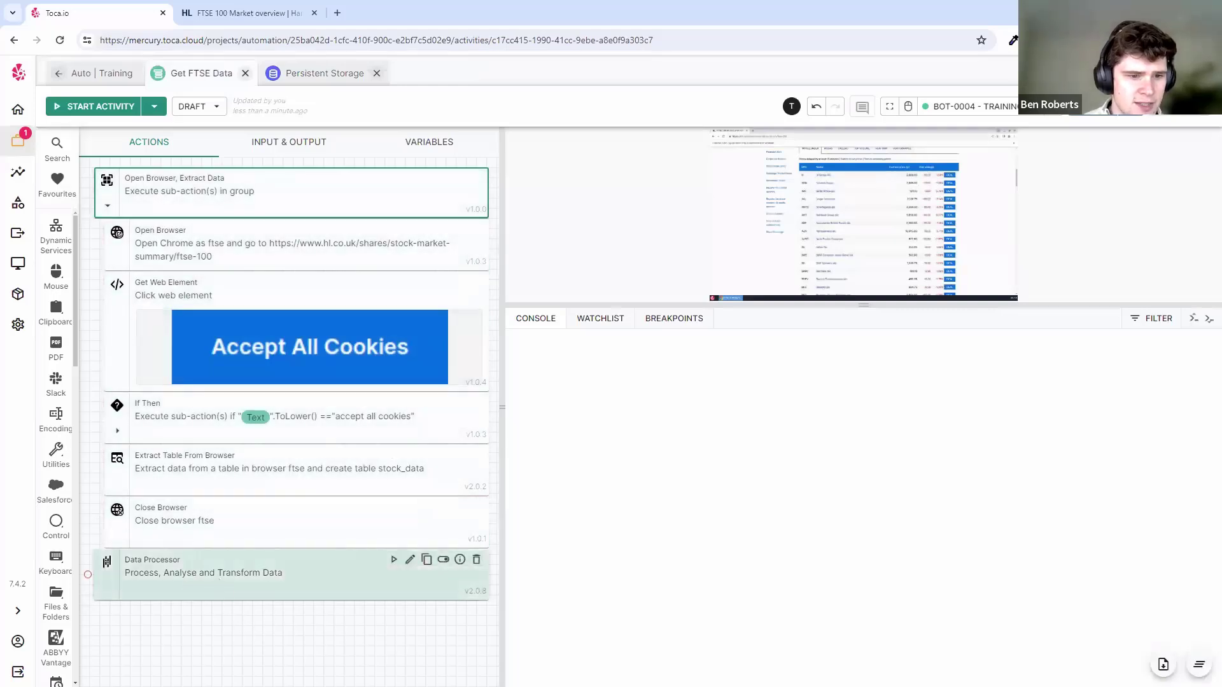
scroll(57, 382, "down", 5)
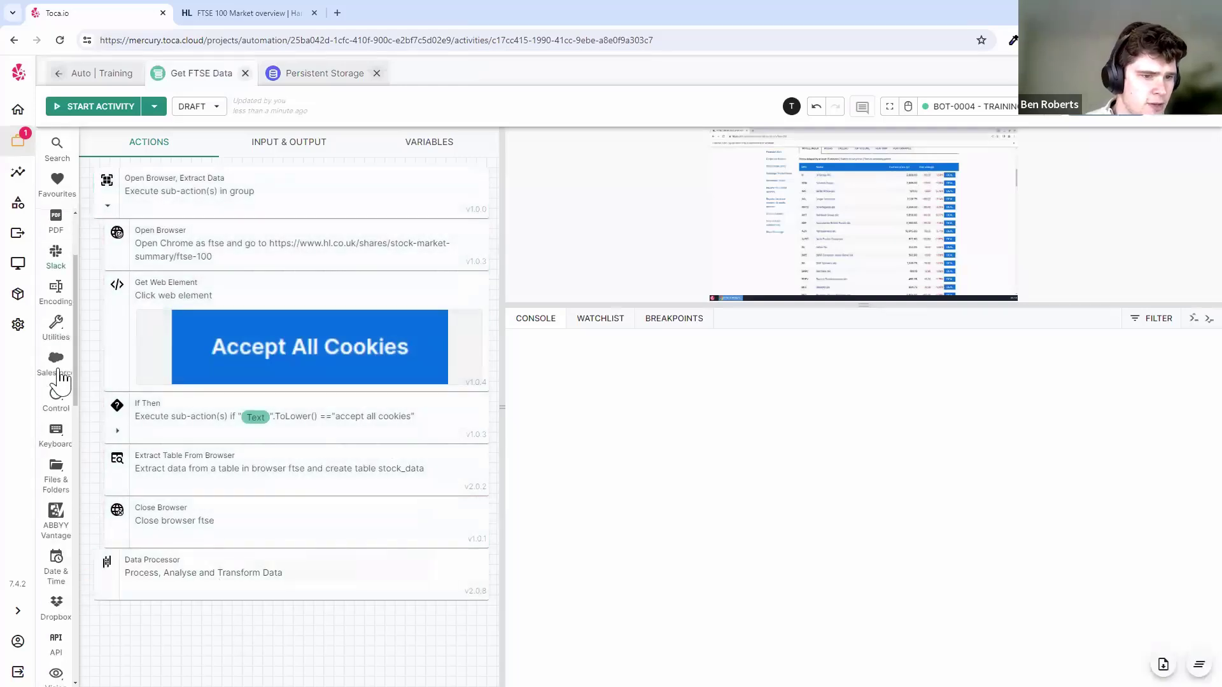
scroll(59, 377, "down", 6)
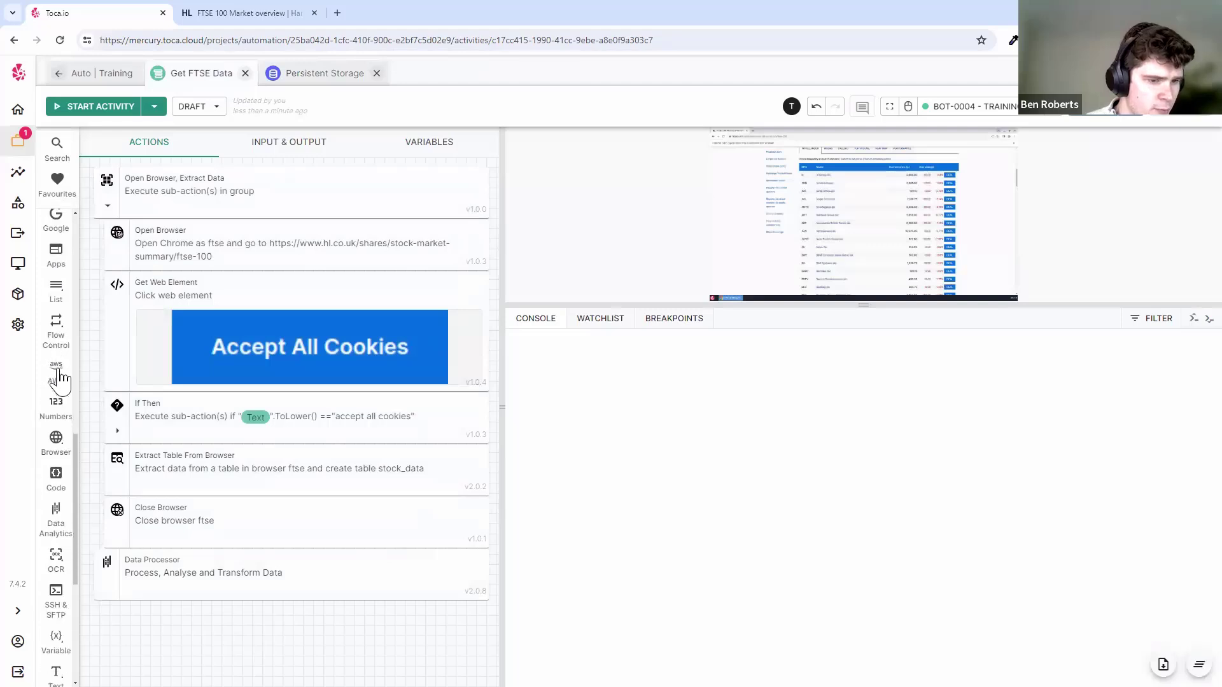
scroll(58, 370, "down", 1)
- Add a Set Datastore Variable step targeting Persistent Storage with variable name stock_data
left_click(50, 515)
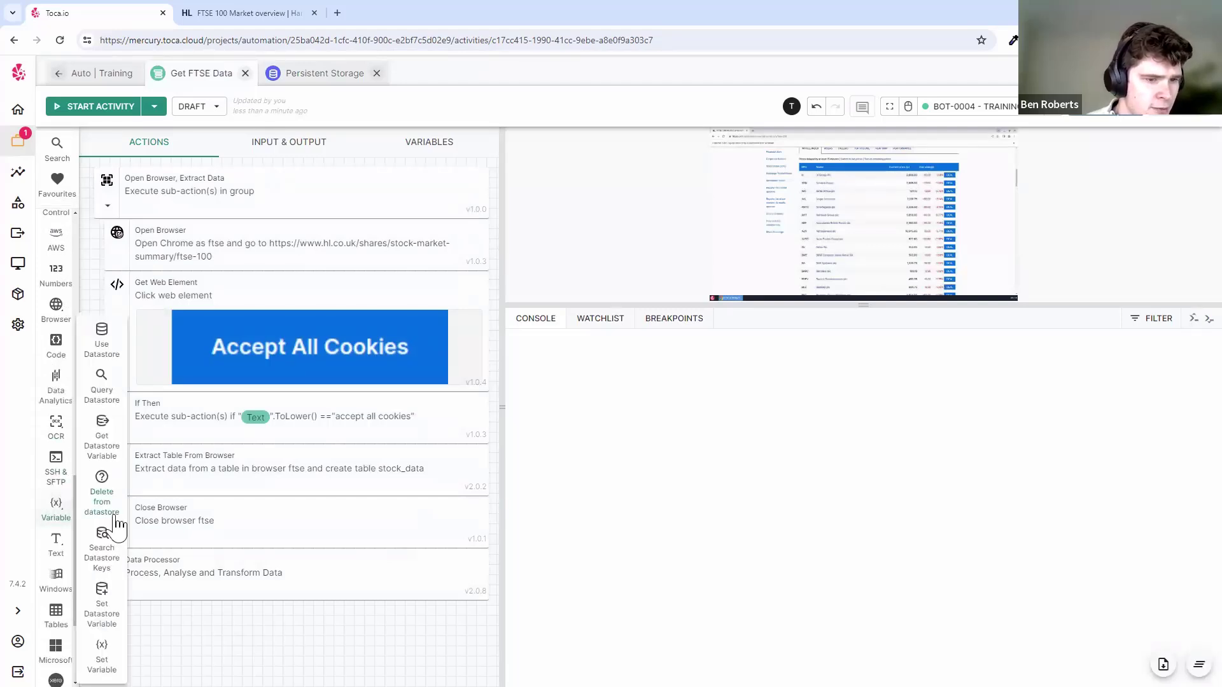
left_click(105, 615)
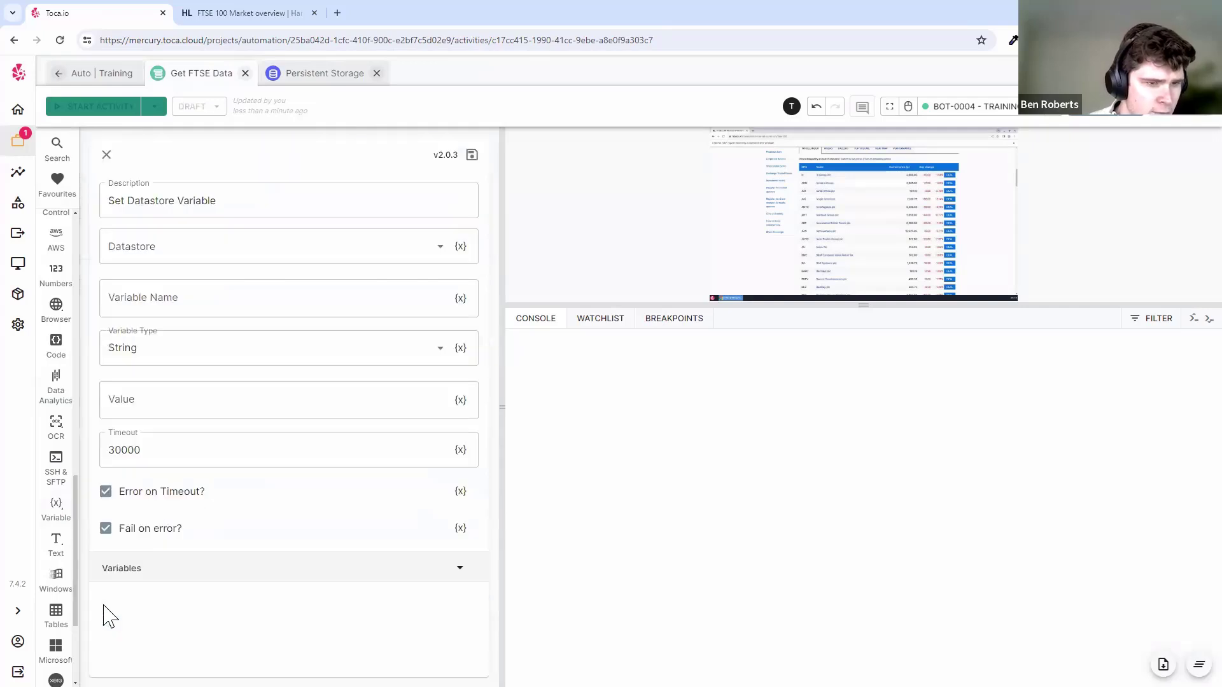
left_click(221, 255)
left_click(191, 247)
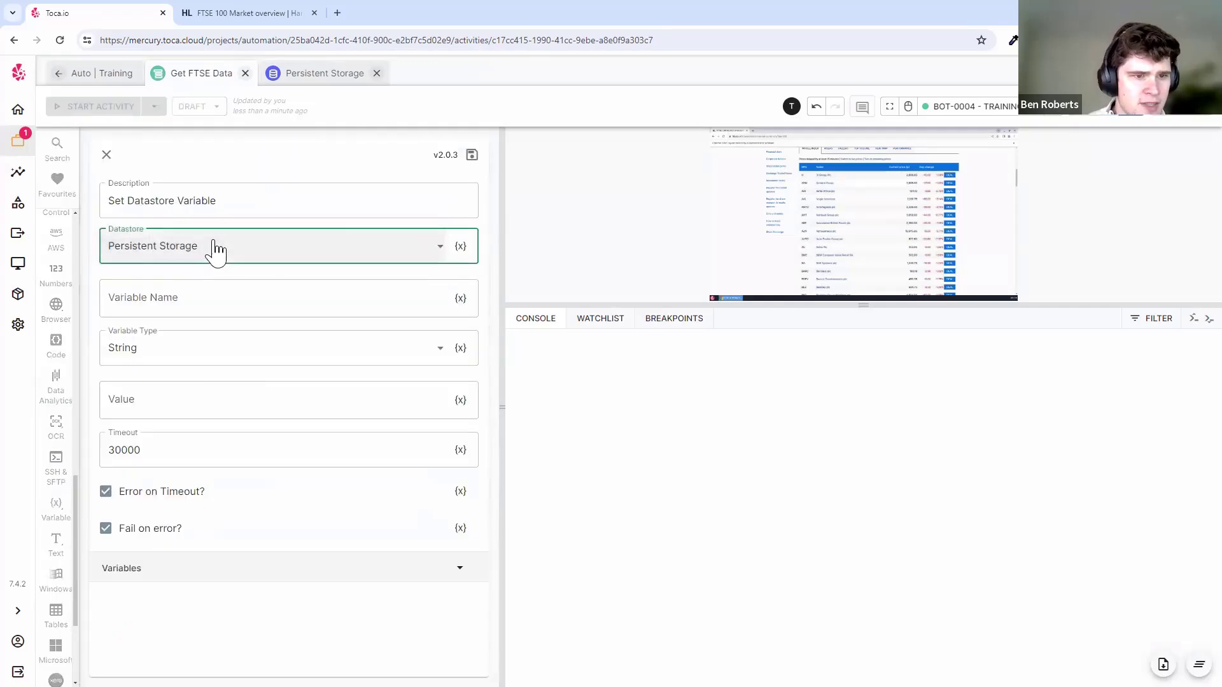
left_click(178, 297)
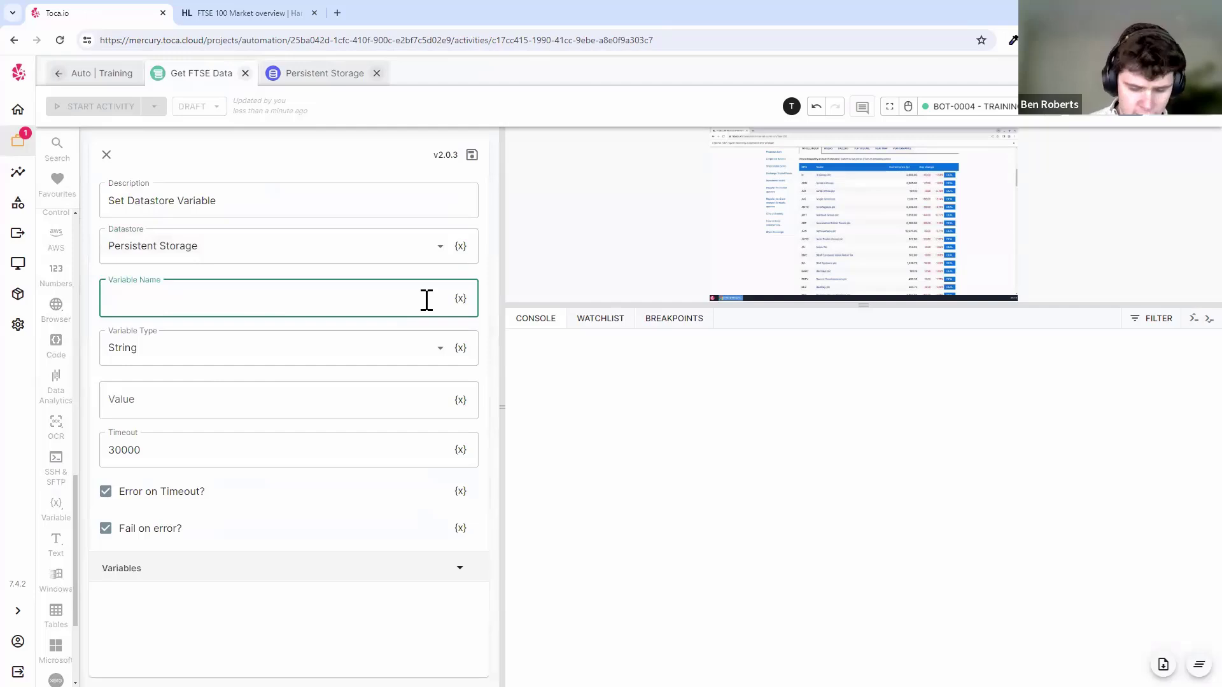
- Set the variable type to Table with filtered_data as its table, and save
left_click(352, 348)
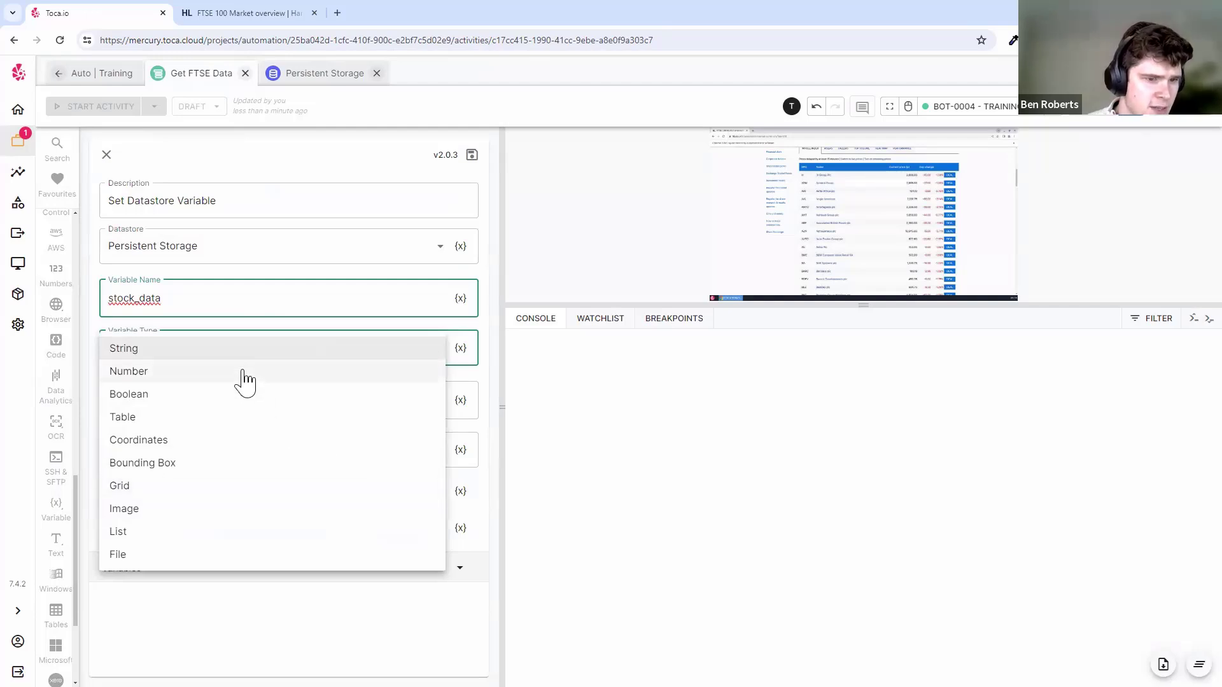
left_click(245, 417)
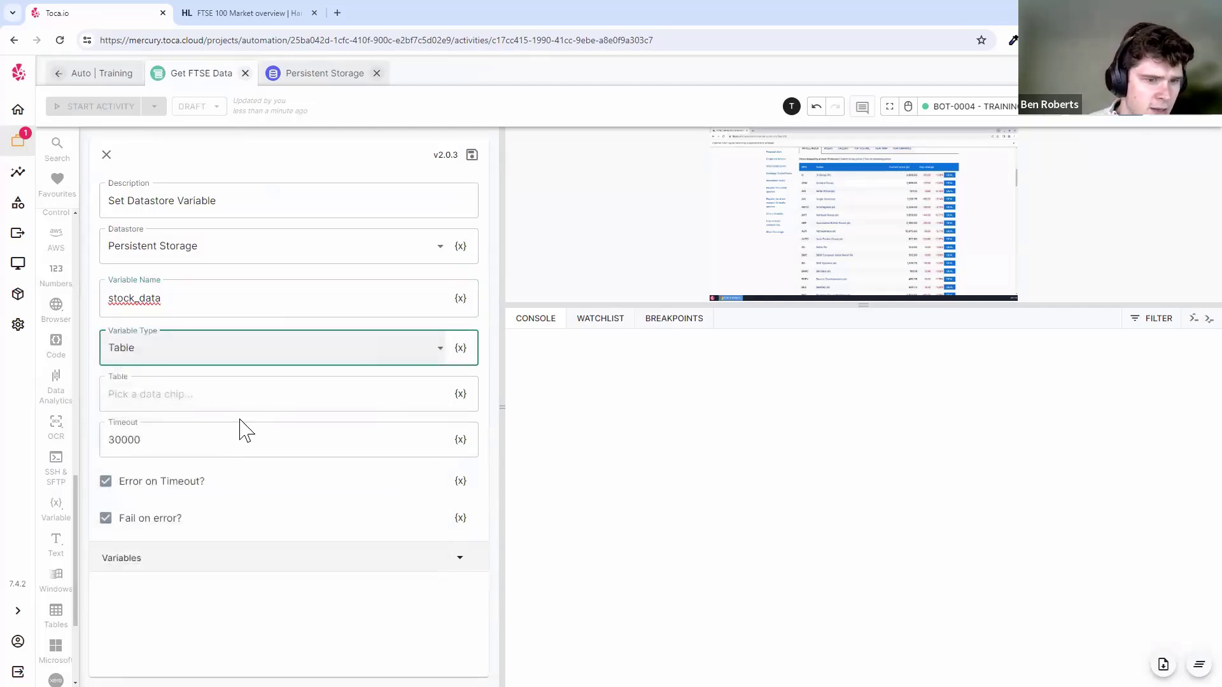
left_click(365, 393)
left_click(305, 382)
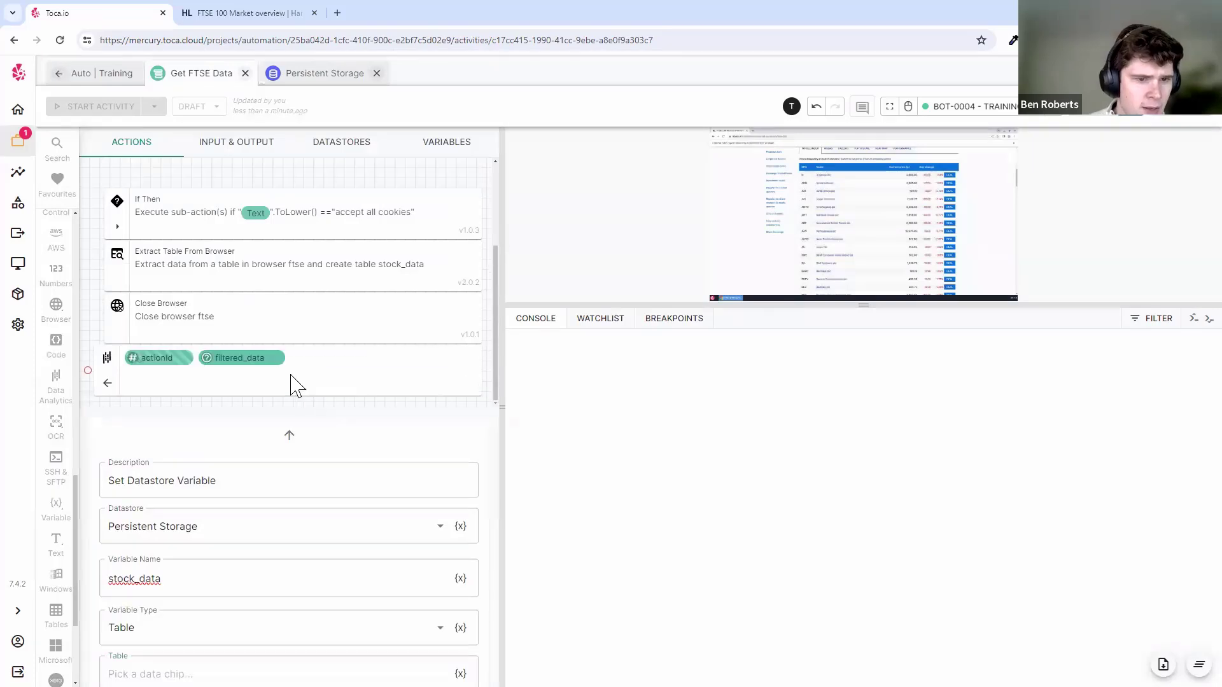
left_click(253, 372)
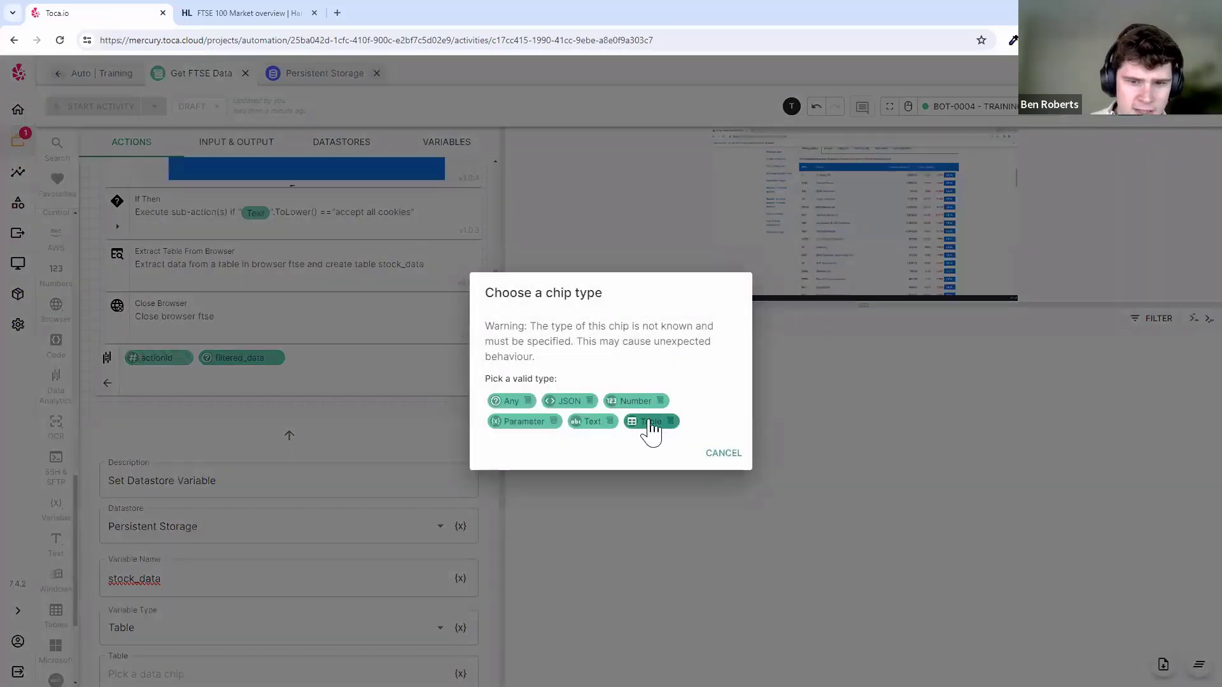
left_click(648, 423)
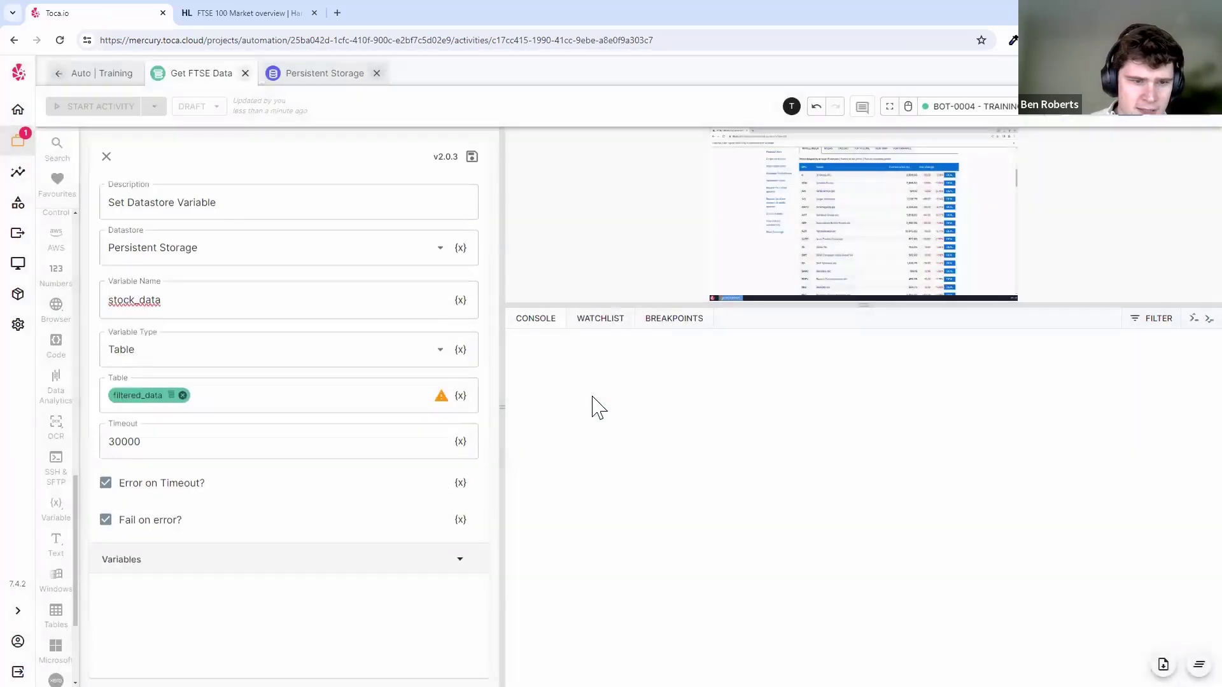
left_click(471, 156)
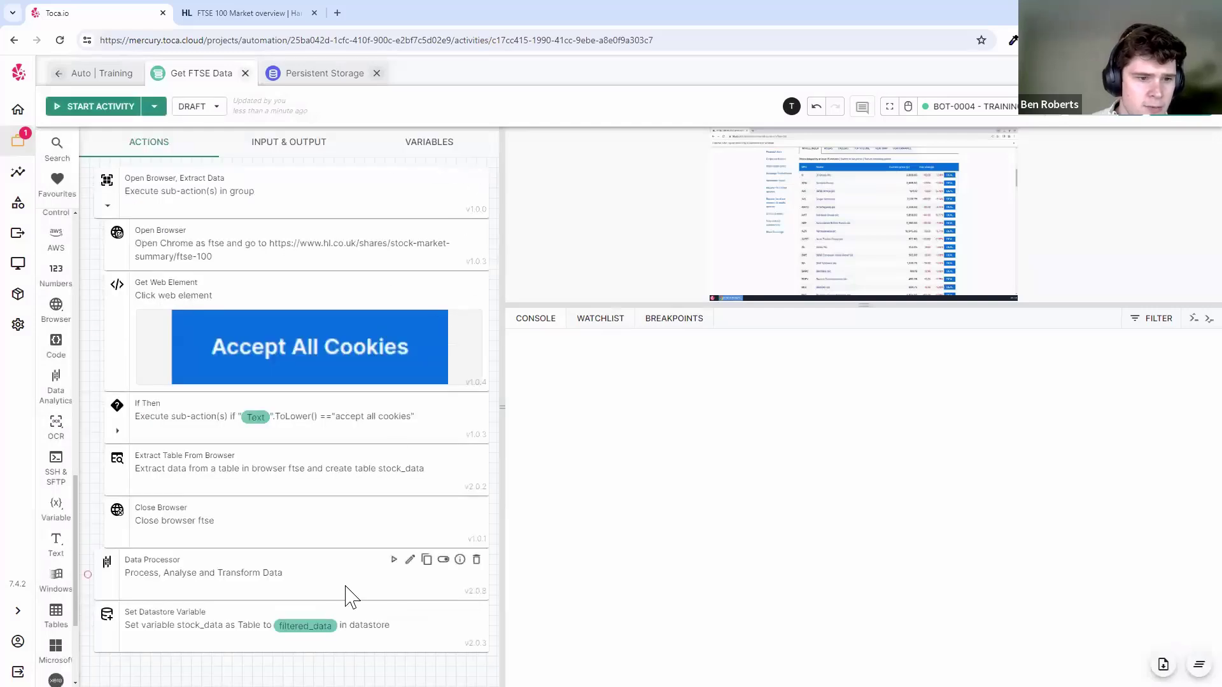
- Add a group named 'Filter/parse data and store in datastore' above the Data Processor
left_click(108, 204)
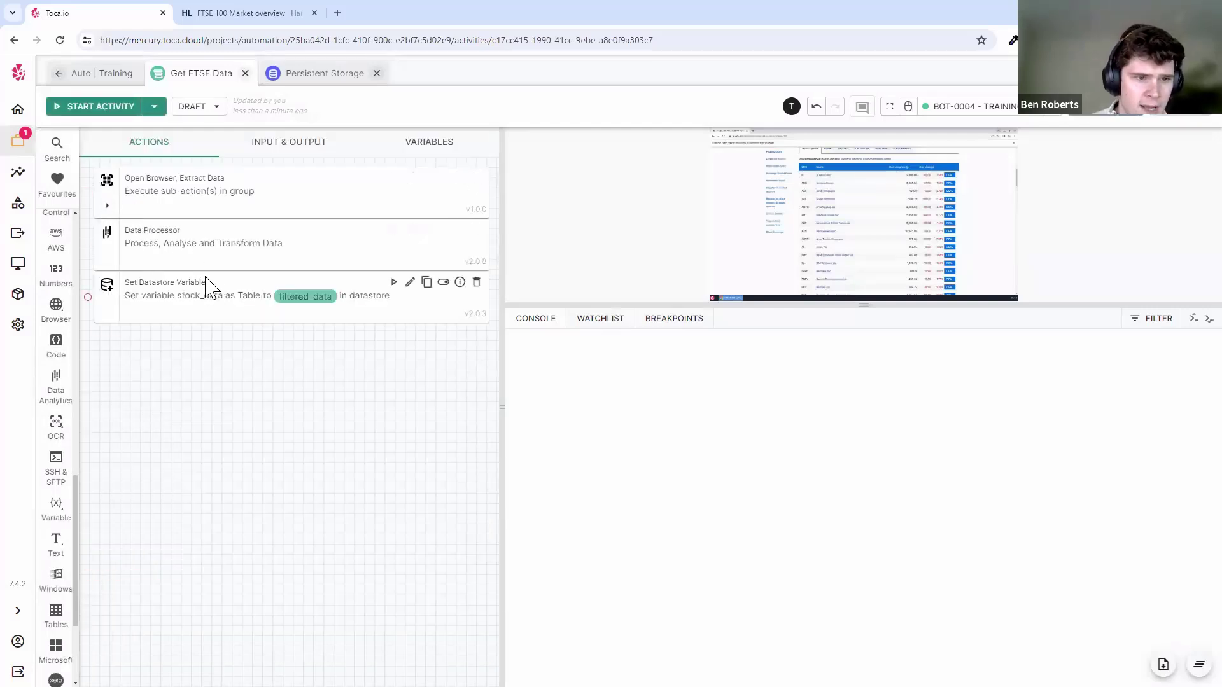
key("ctrl+k")
type("gr")
left_click_drag(429, 171, 253, 251)
left_click(180, 204)
key("ctrl+a")
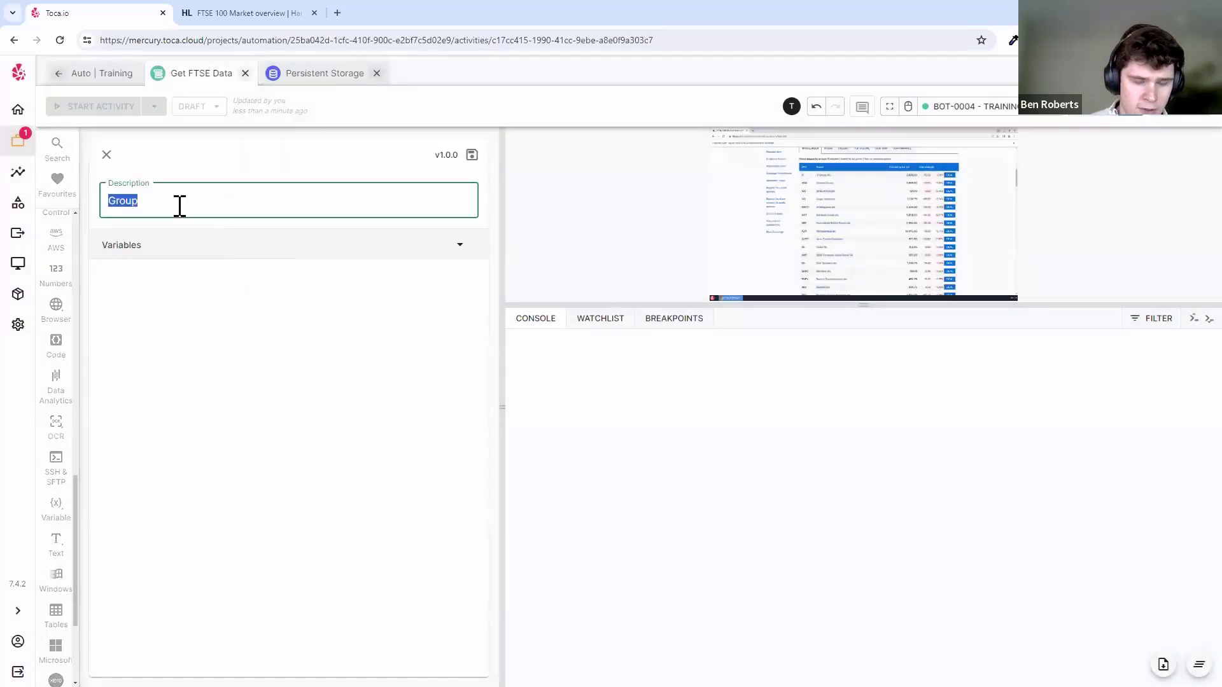
type("Filter/parse data and store in")
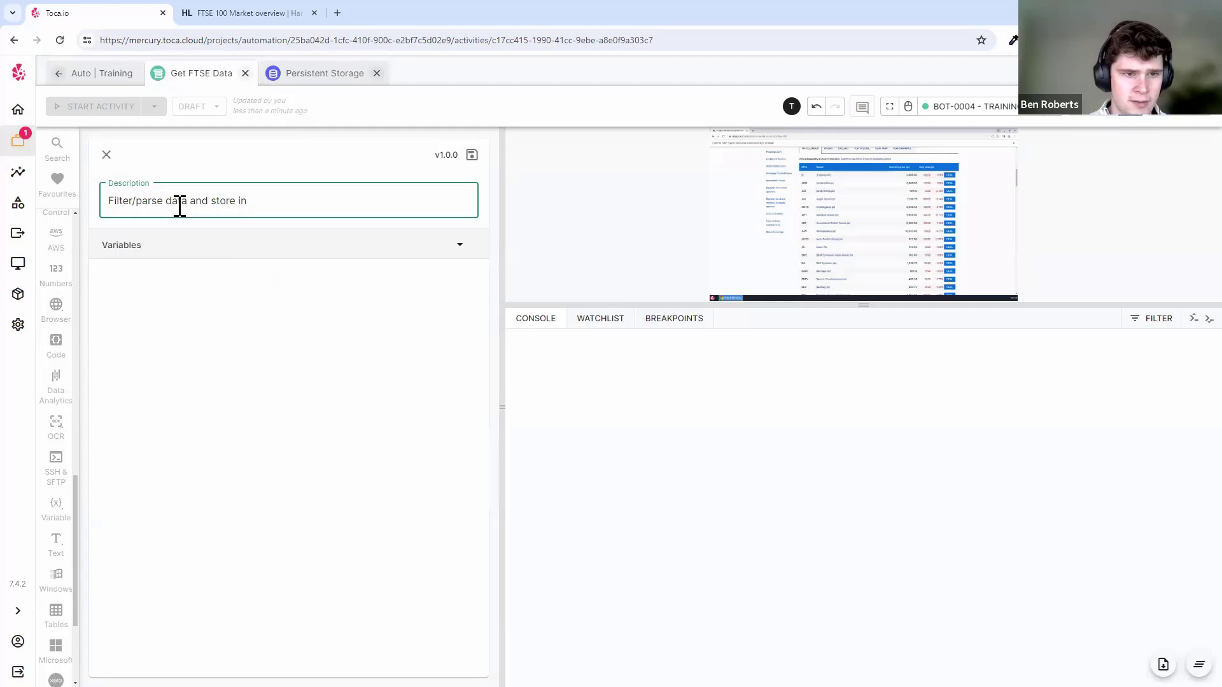
key("Return")
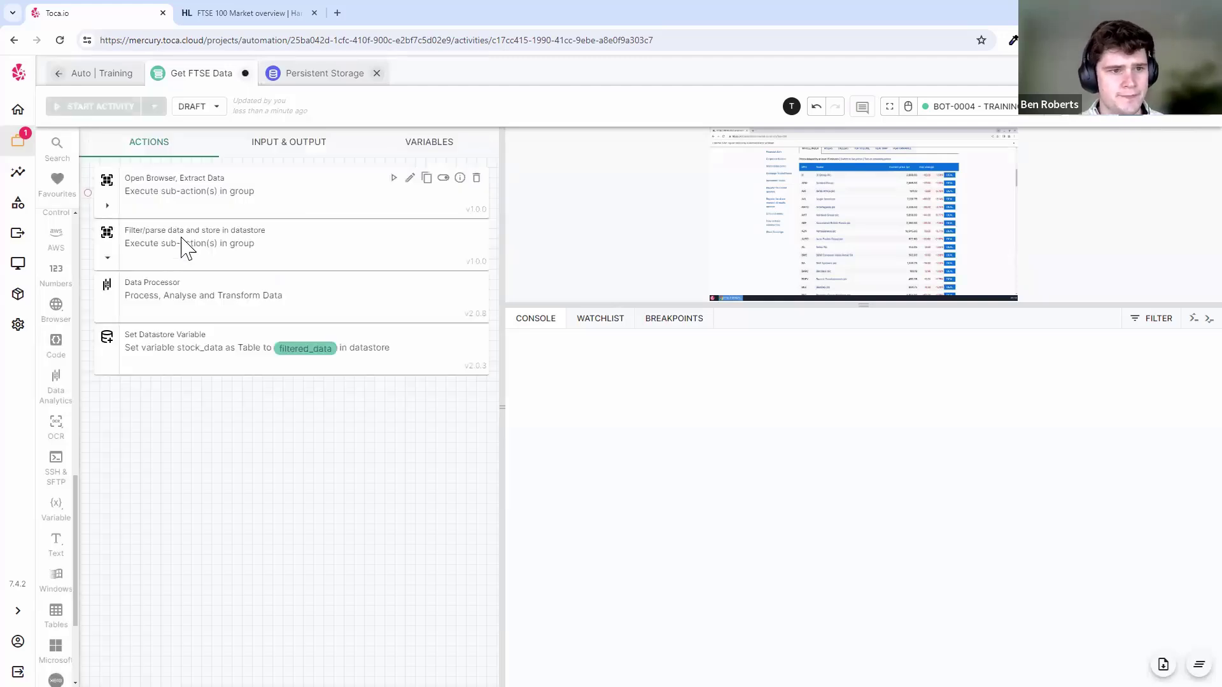
- Move Data Processor and Set Datastore Variable into the new group and run the activity
left_click_drag(150, 295, 169, 297)
left_click_drag(172, 347, 254, 308)
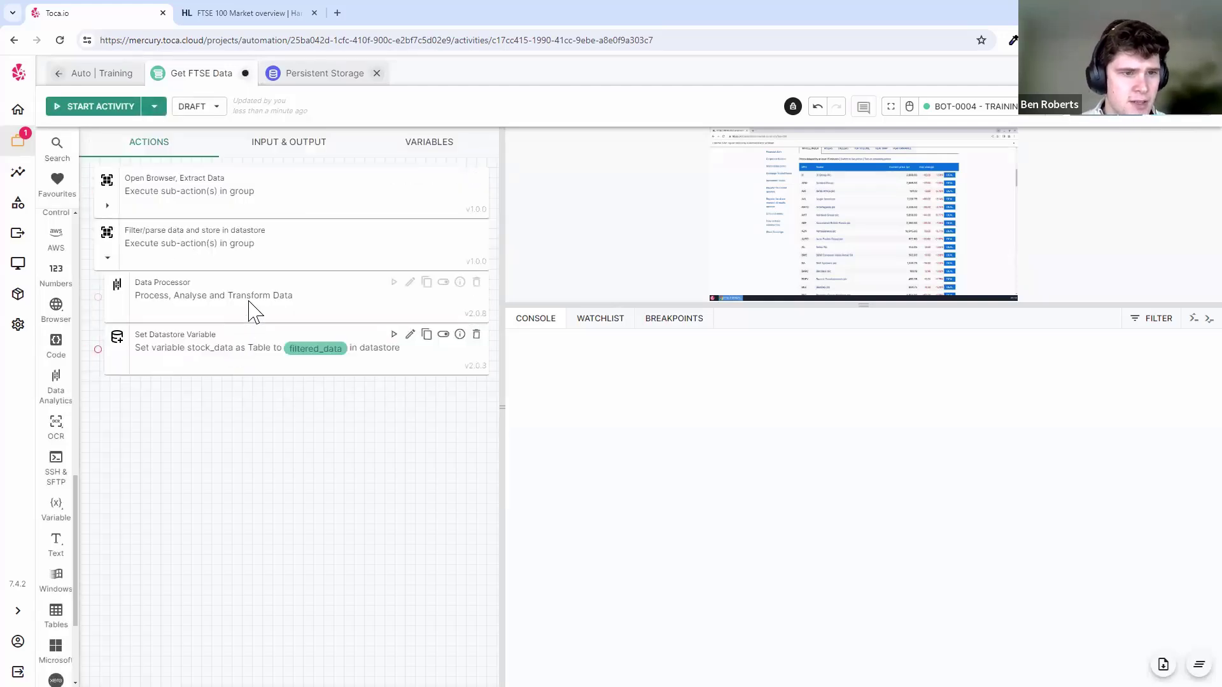
left_click(118, 259)
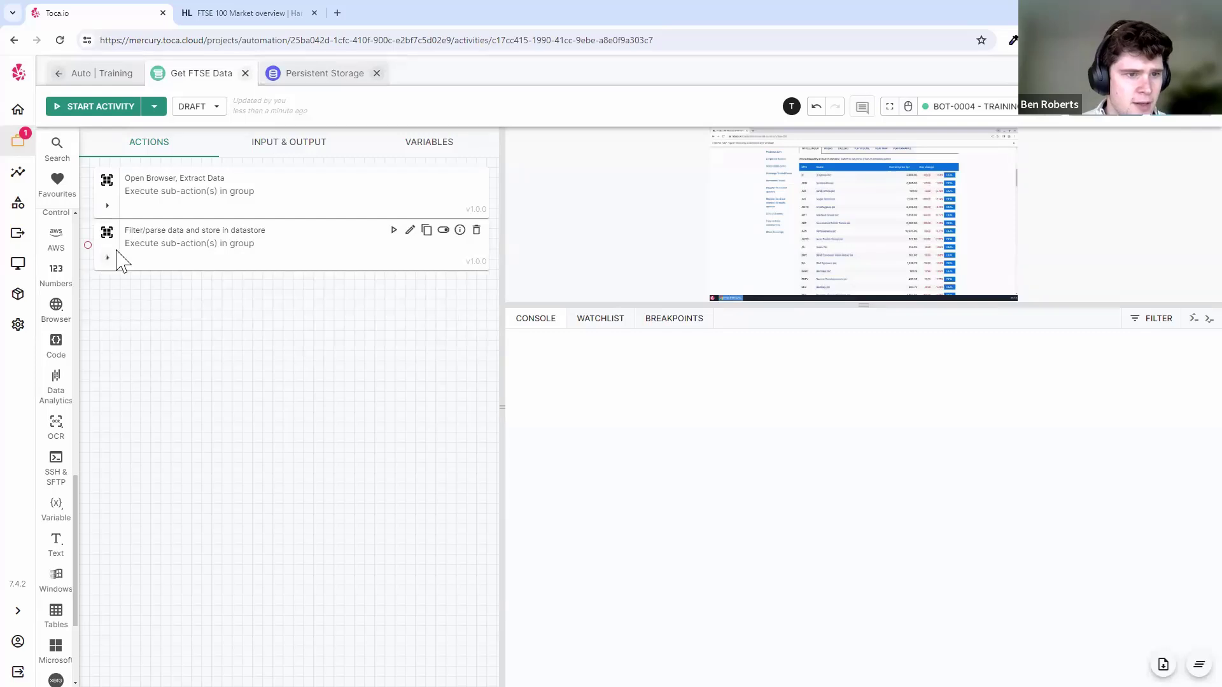
left_click(106, 205)
left_click(107, 586)
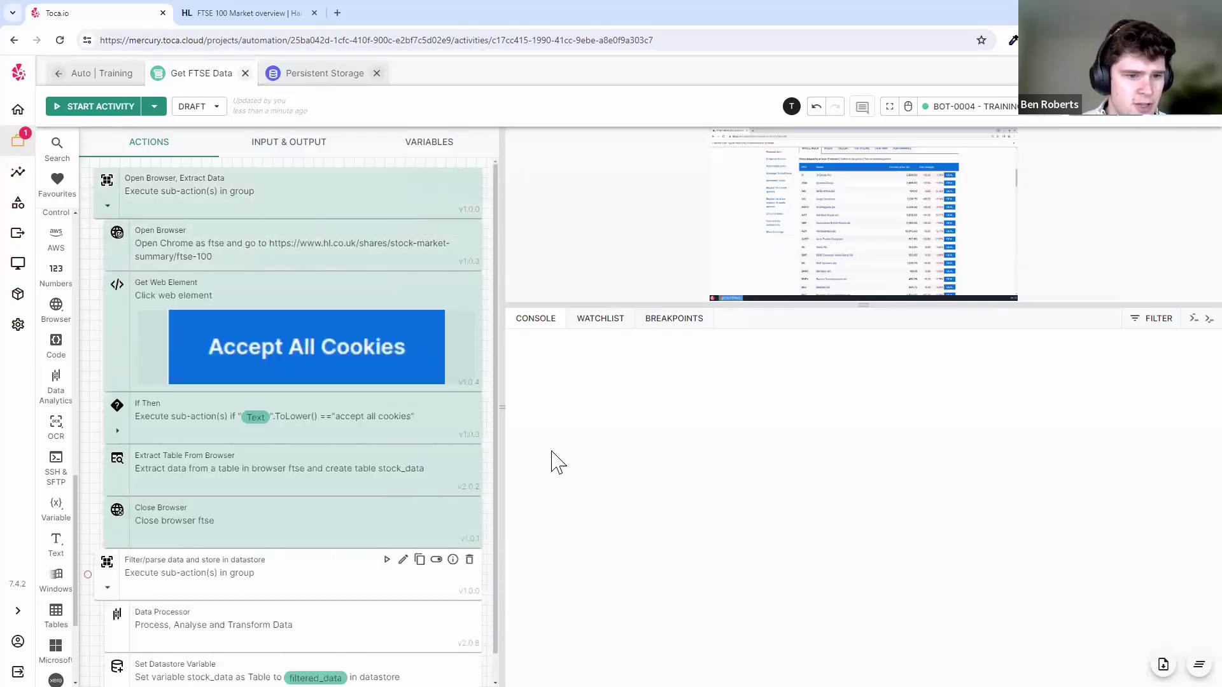
left_click(66, 106)
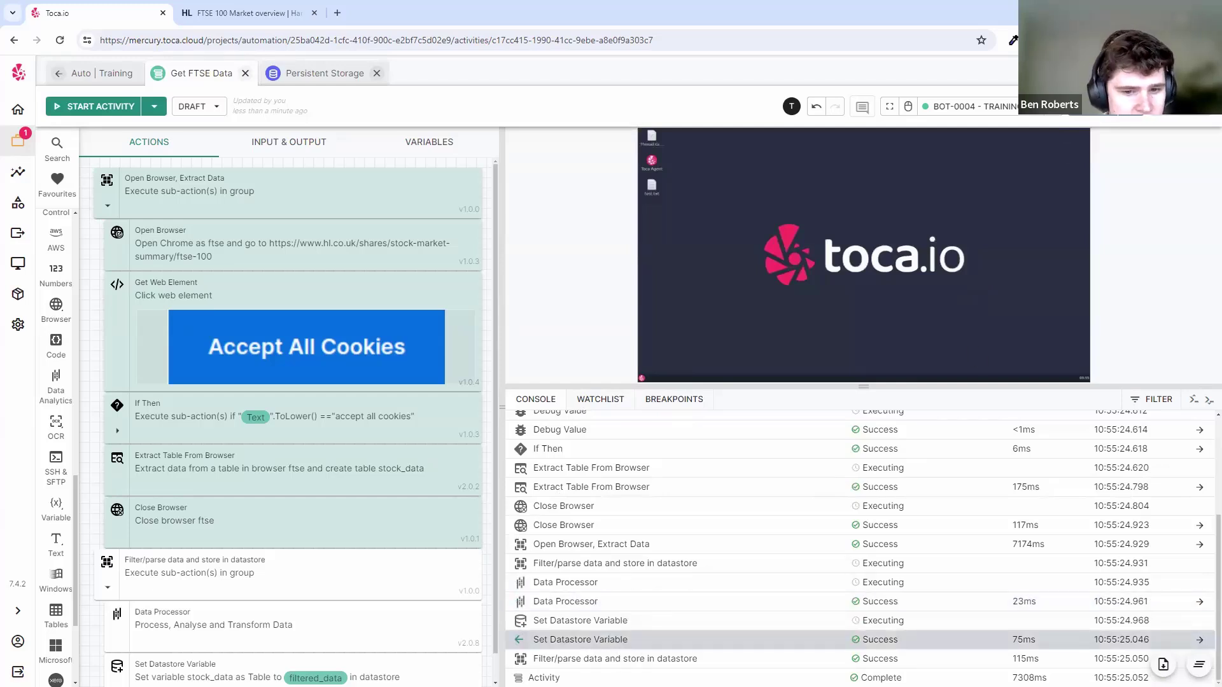
left_click(323, 74)
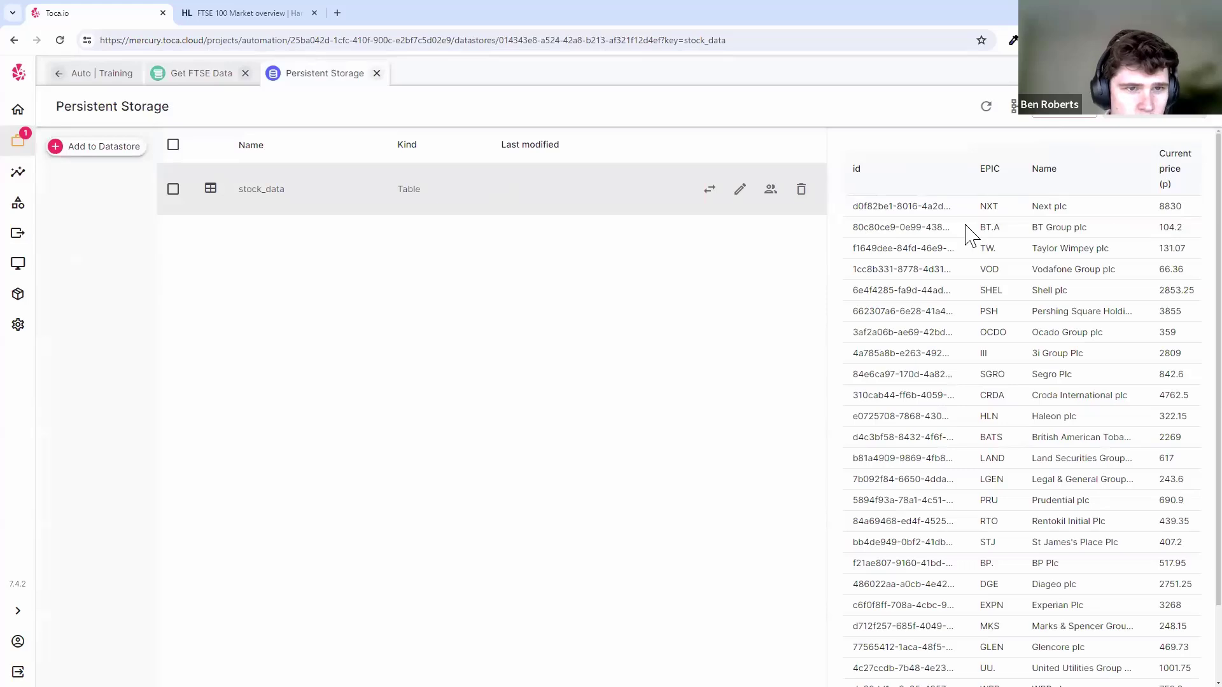
left_click(170, 73)
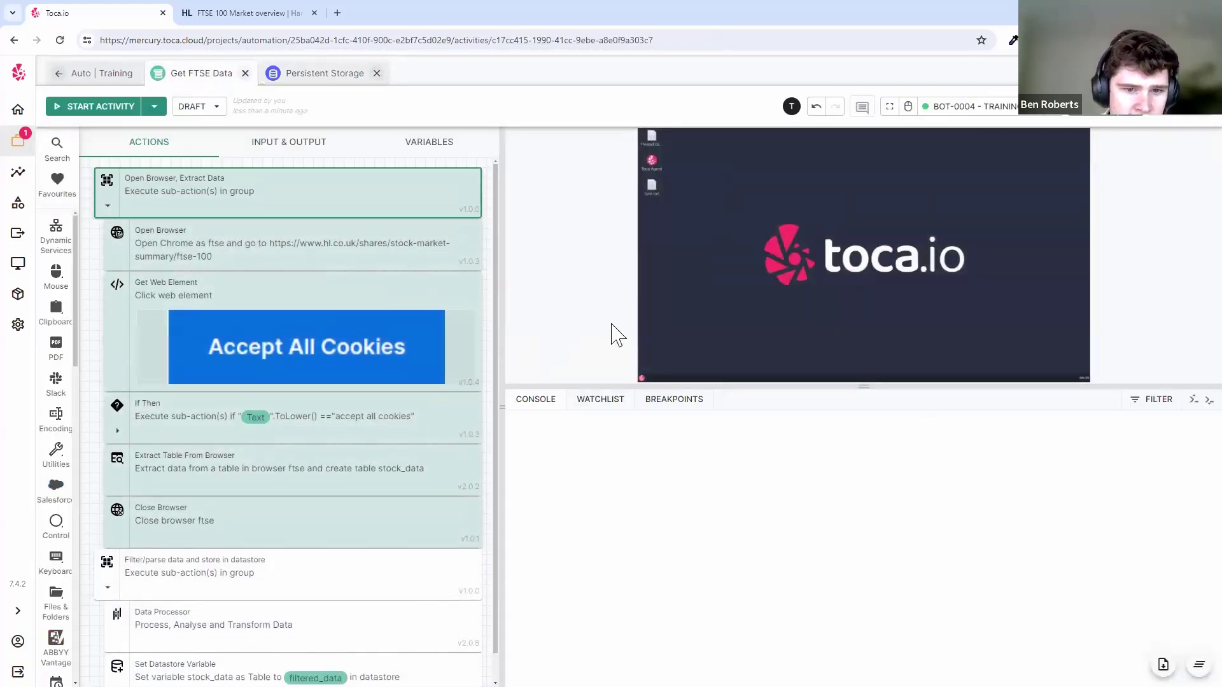
left_click(328, 74)
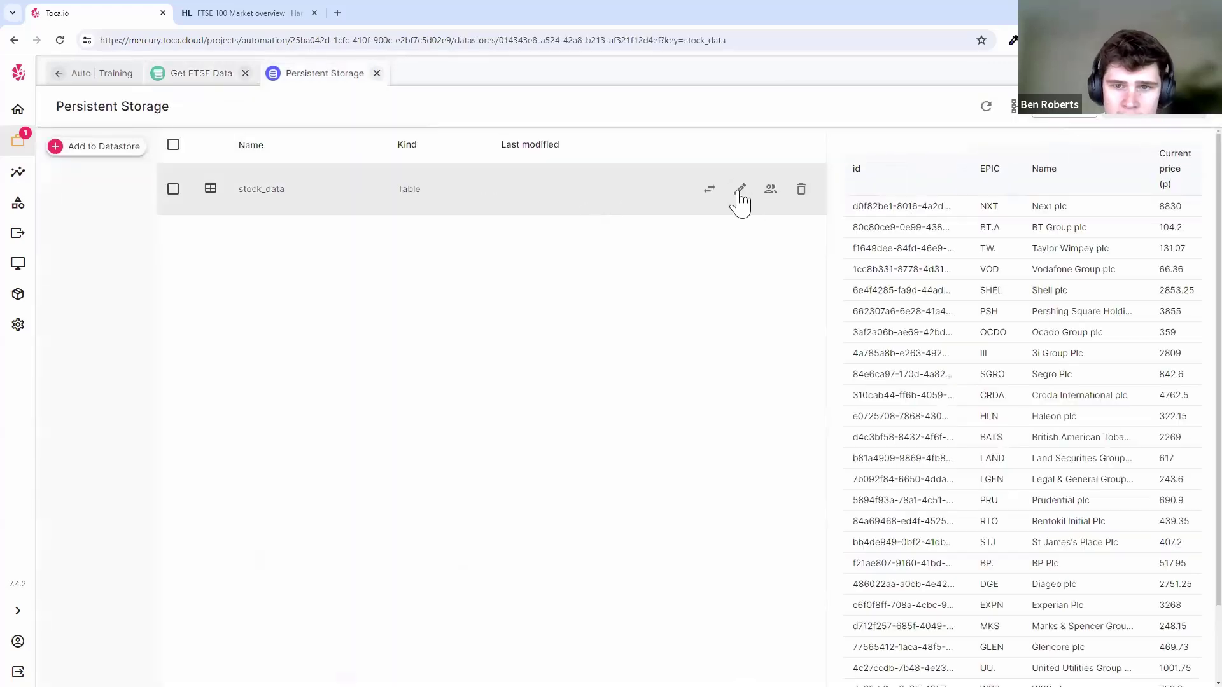
scroll(791, 414, "down", 20)
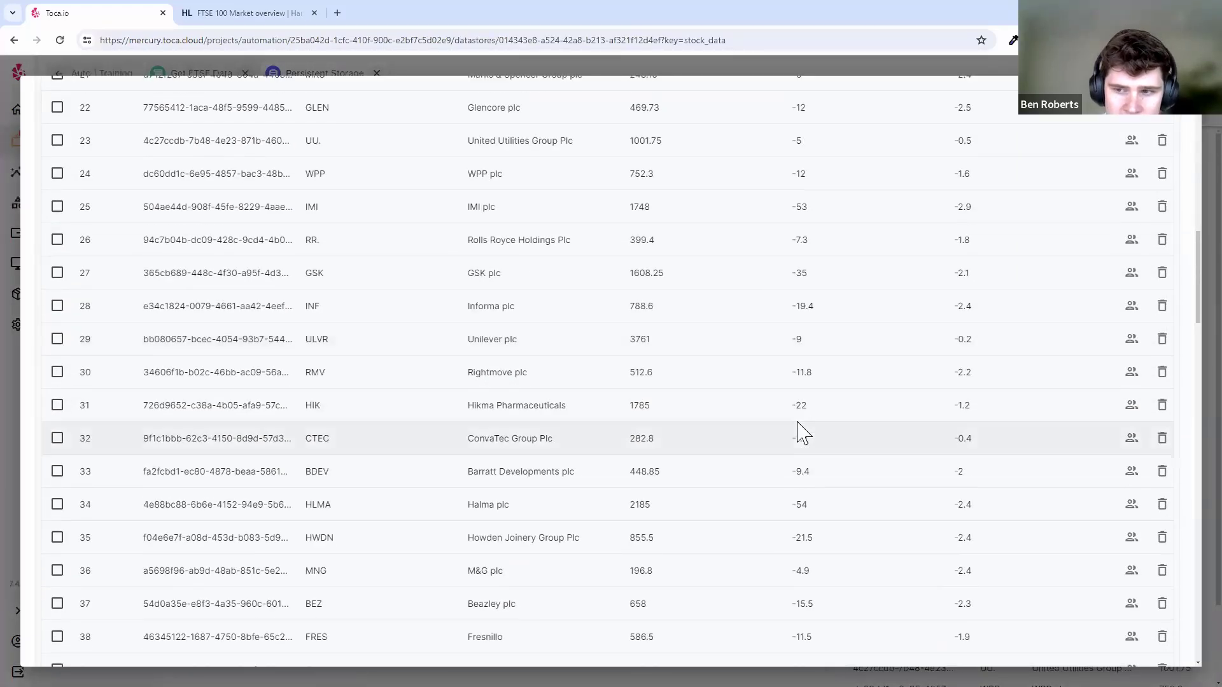
scroll(802, 410, "down", 20)
scroll(799, 399, "up", 10)
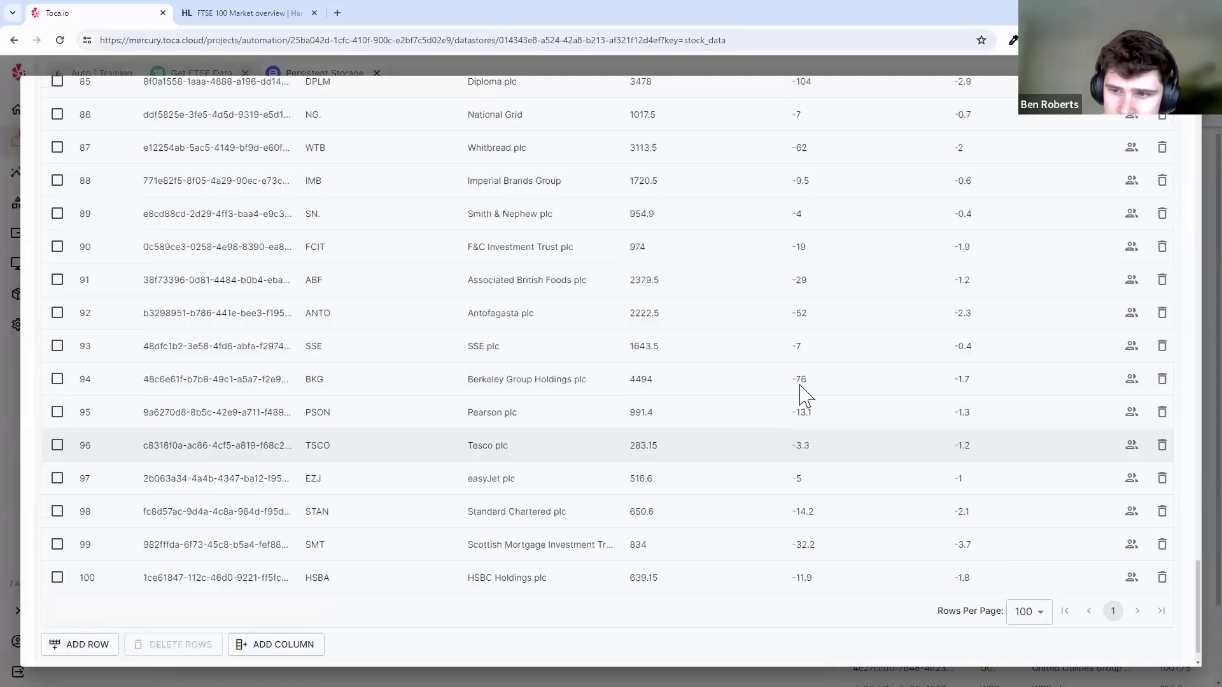
scroll(799, 400, "up", 20)
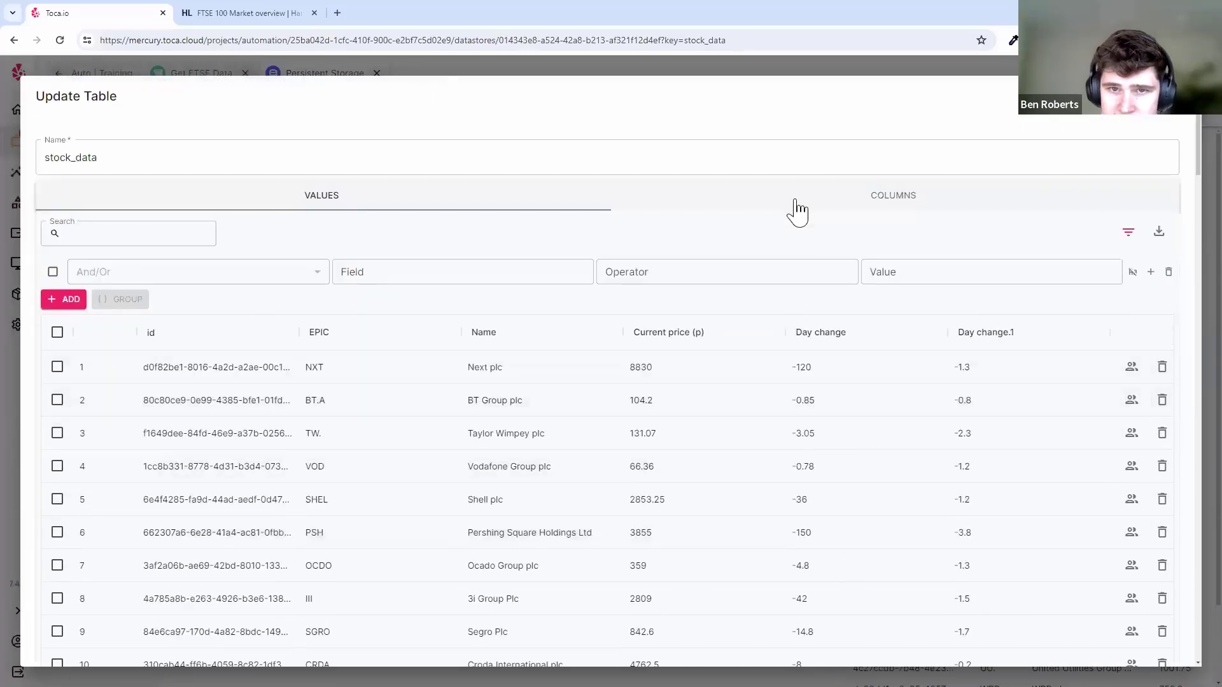
left_click(827, 74)
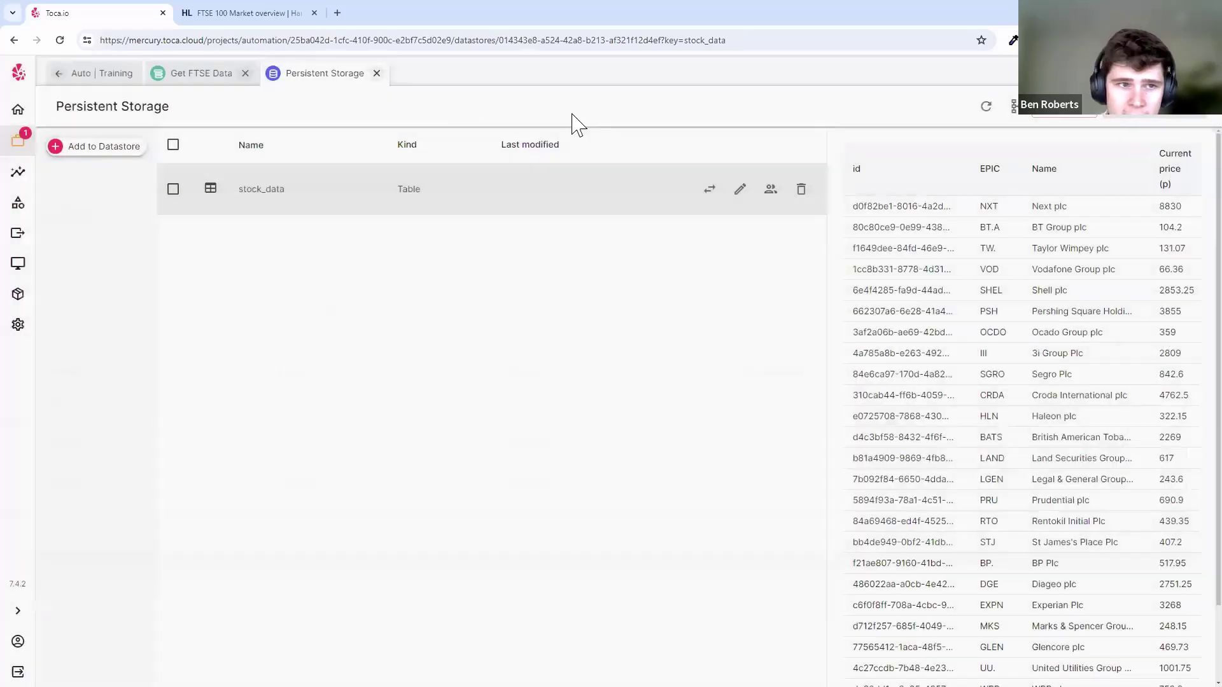
left_click(201, 75)
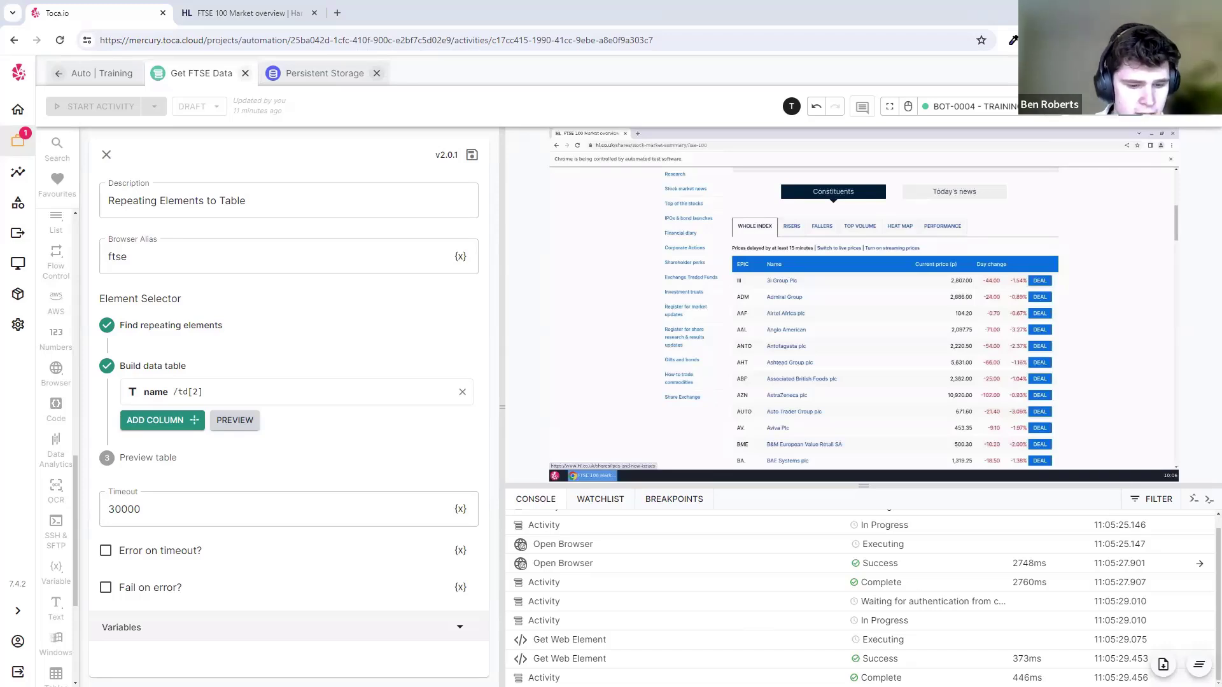
- Close the step settings, enlarge the console, and collapse both action groups
left_click(107, 156)
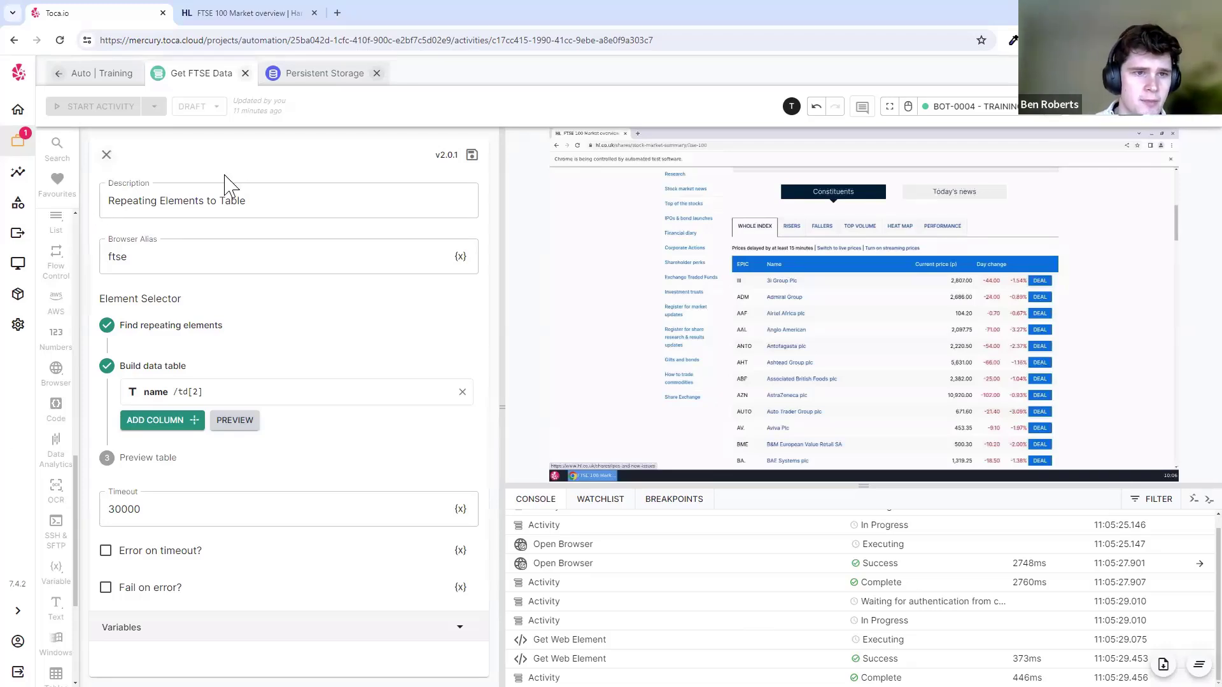
left_click_drag(1047, 484, 1047, 449)
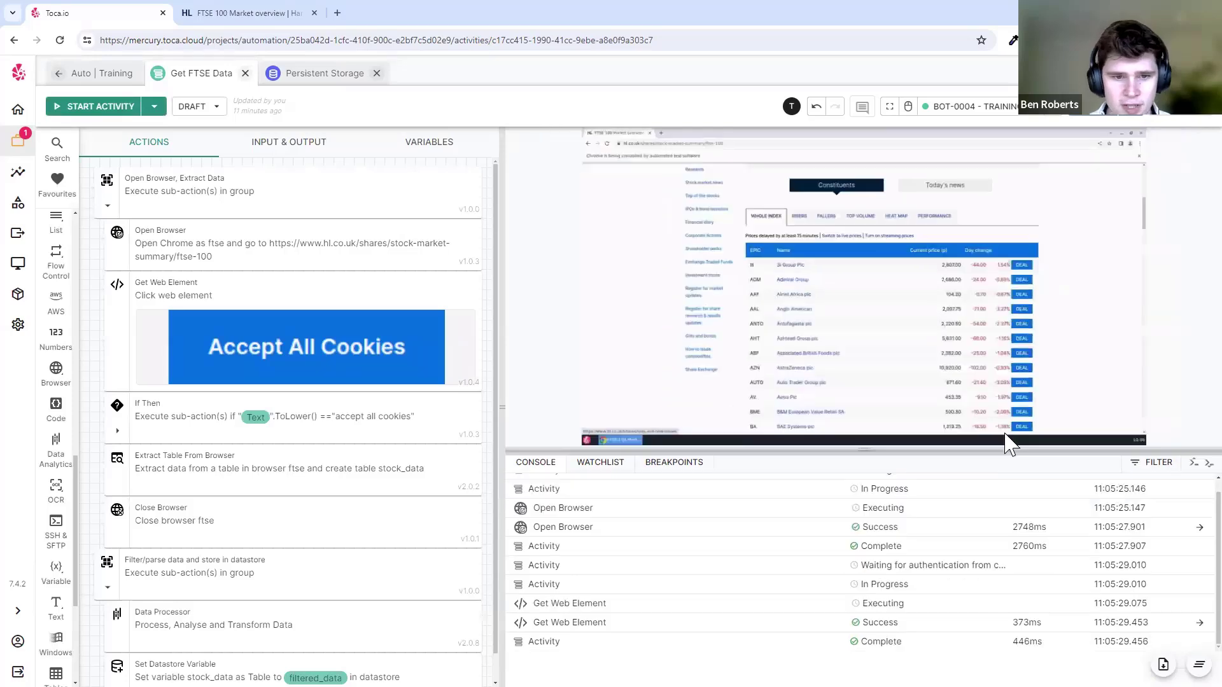
left_click(107, 206)
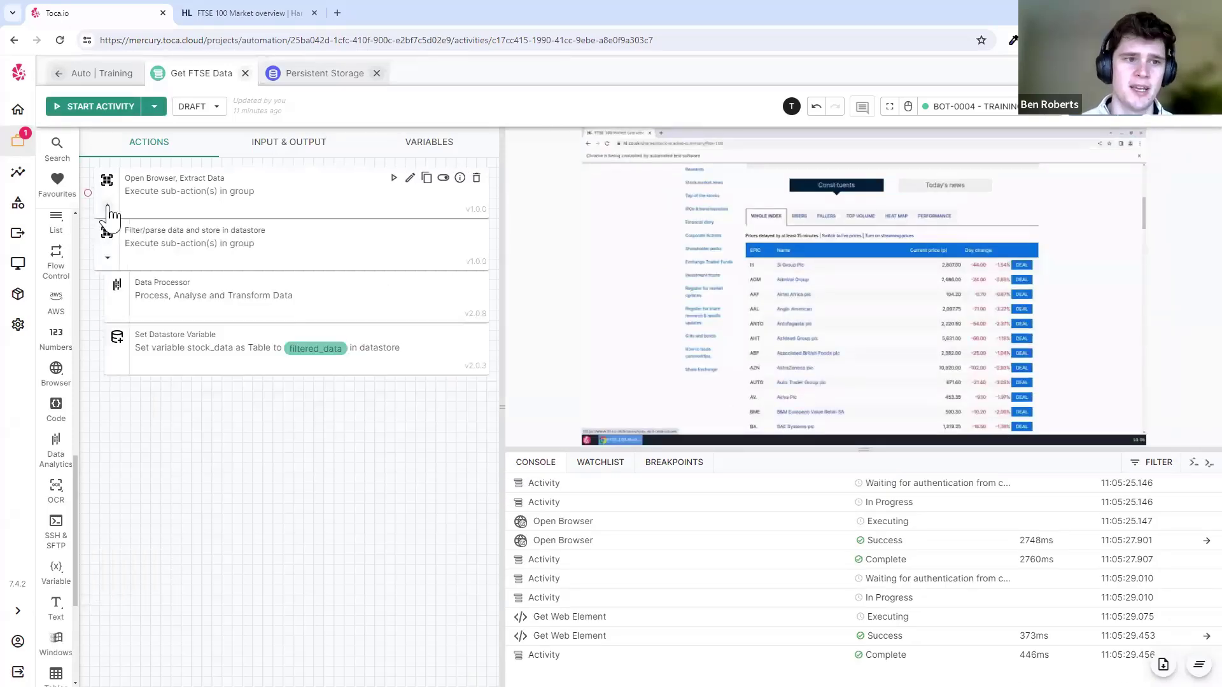
left_click(110, 259)
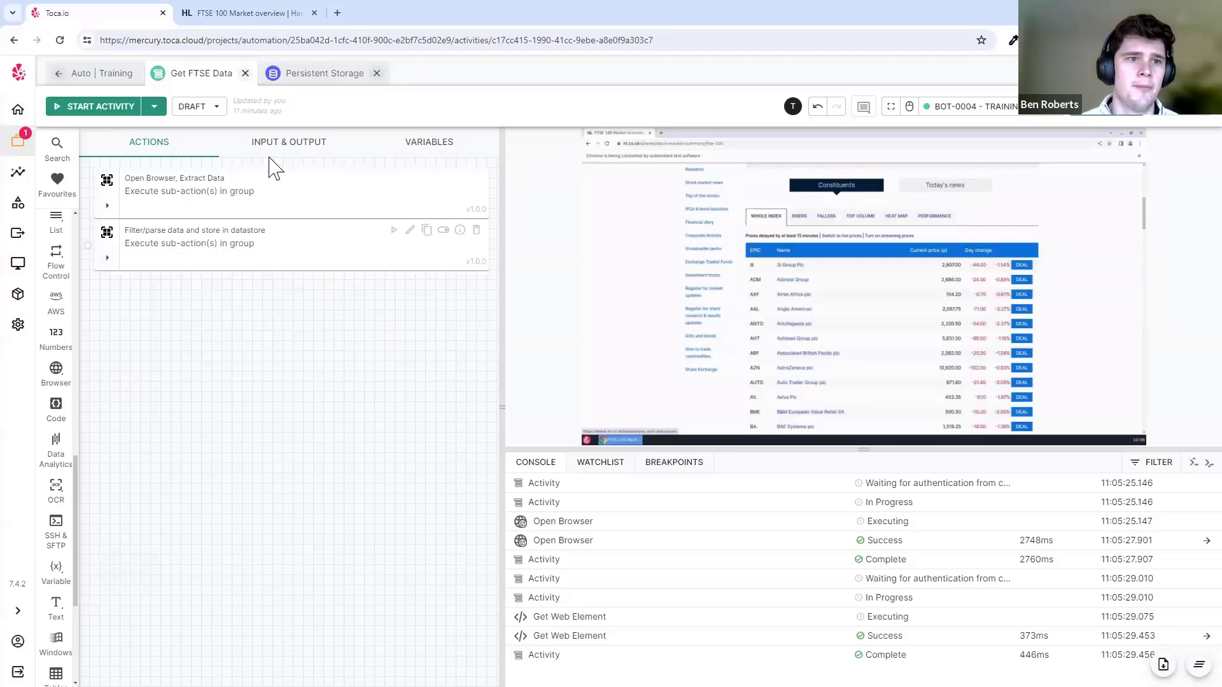
- Check the Persistent Storage datastore, then close the Get FTSE Data tab
left_click(105, 75)
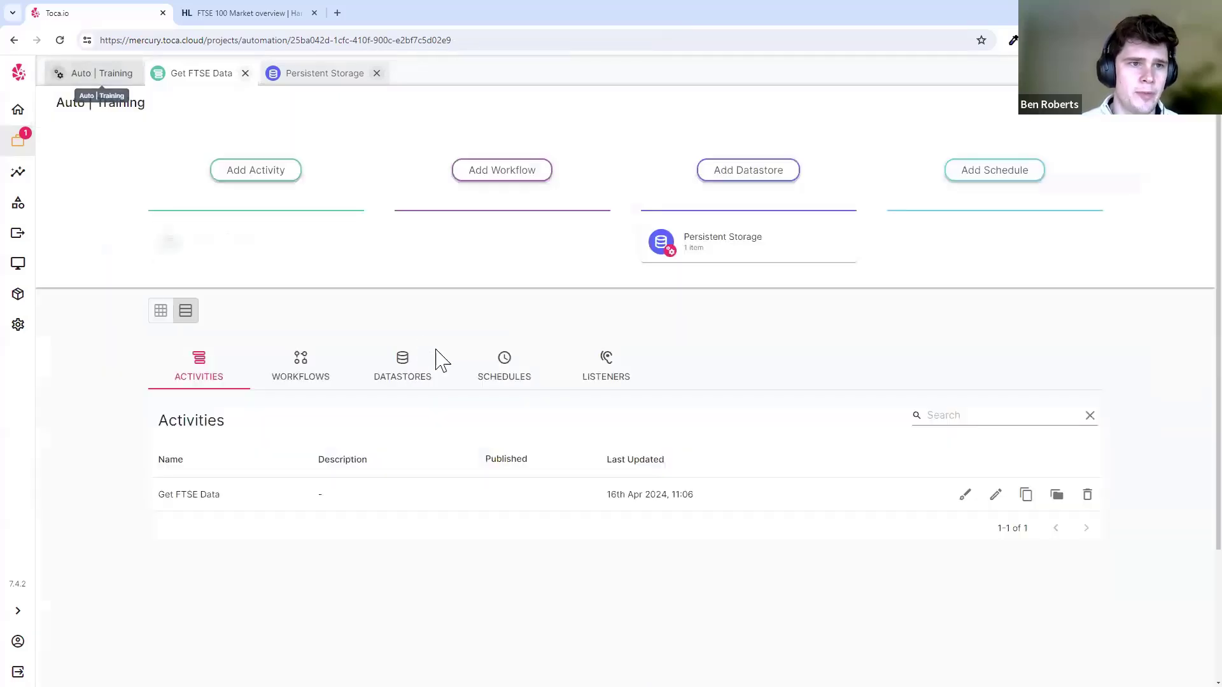
left_click(730, 251)
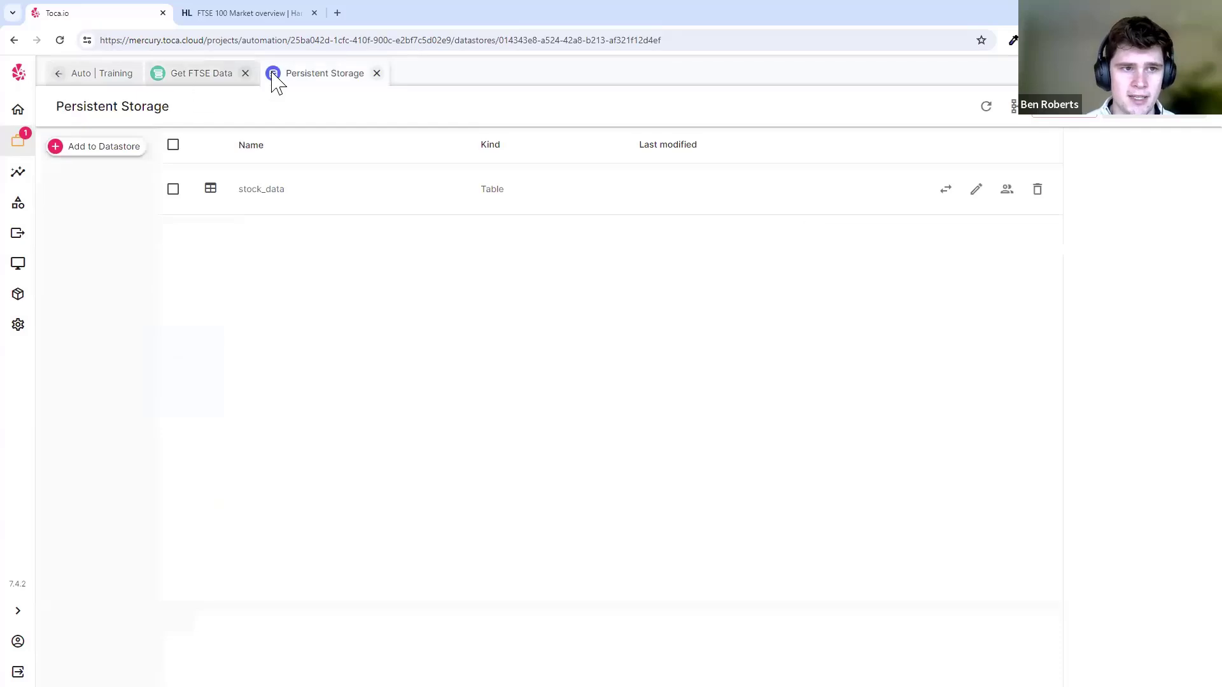
left_click(246, 74)
left_click(102, 74)
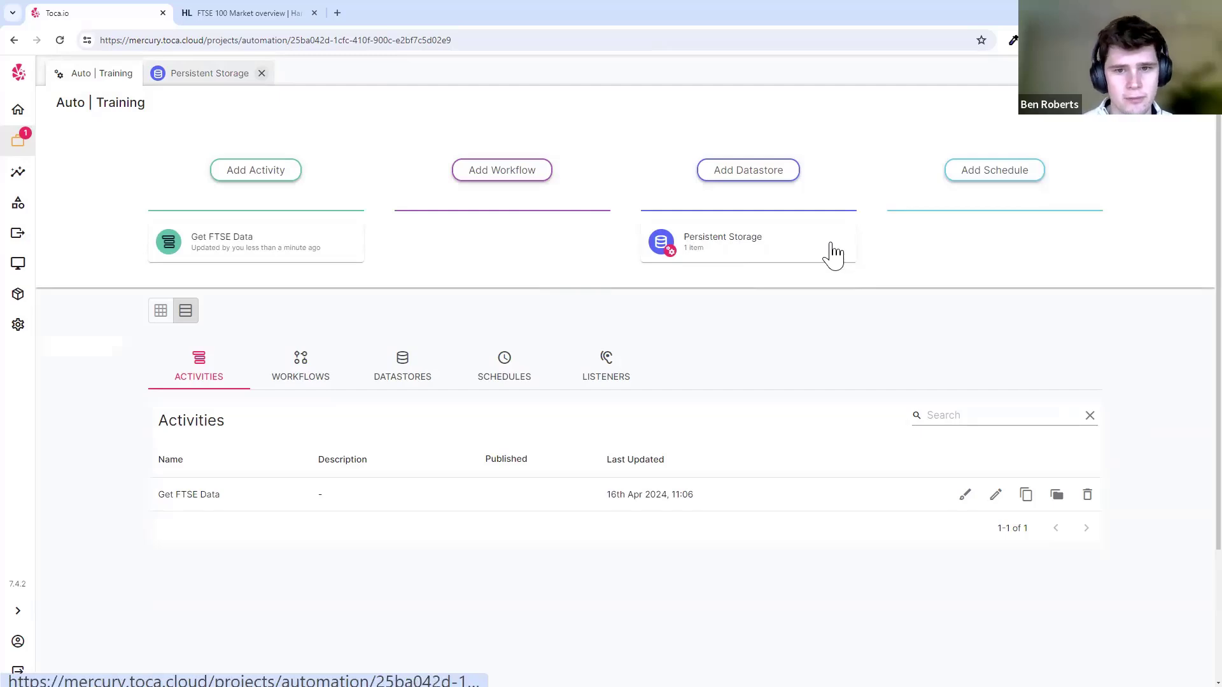
- Start a new activity named 'Modify Table' with description '-' and the Stateless bot
left_click(280, 170)
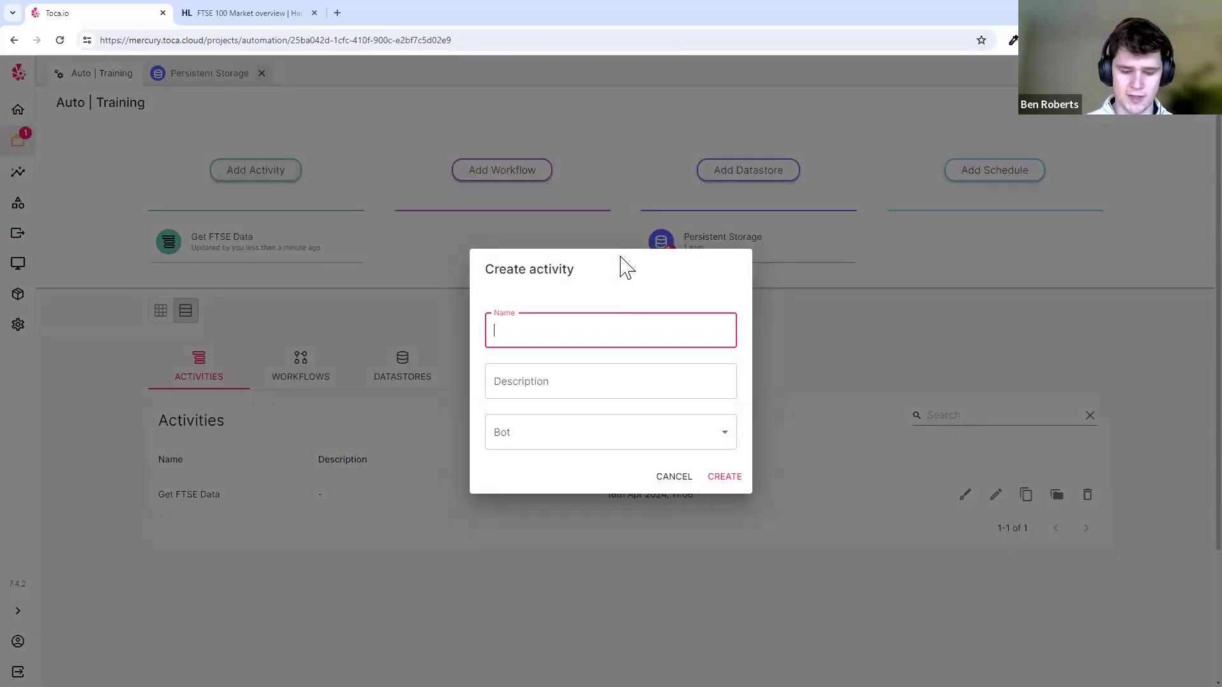
type("Modify Table")
key("Tab")
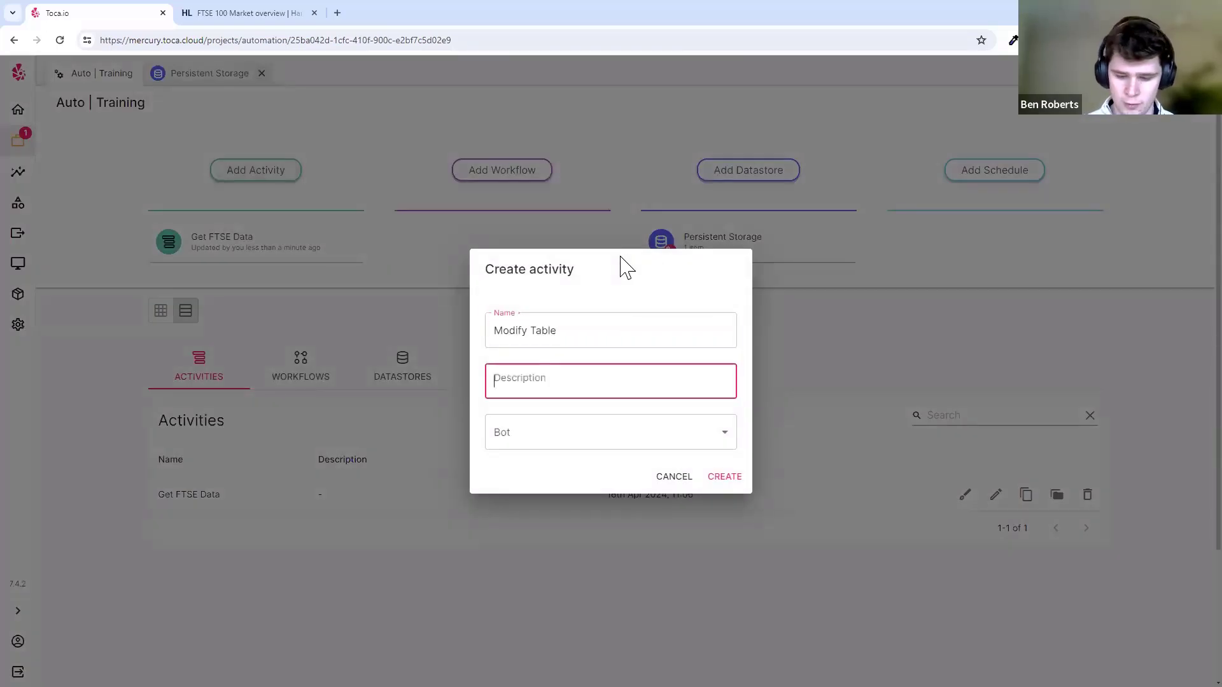
type("-")
key("Tab")
key("Down")
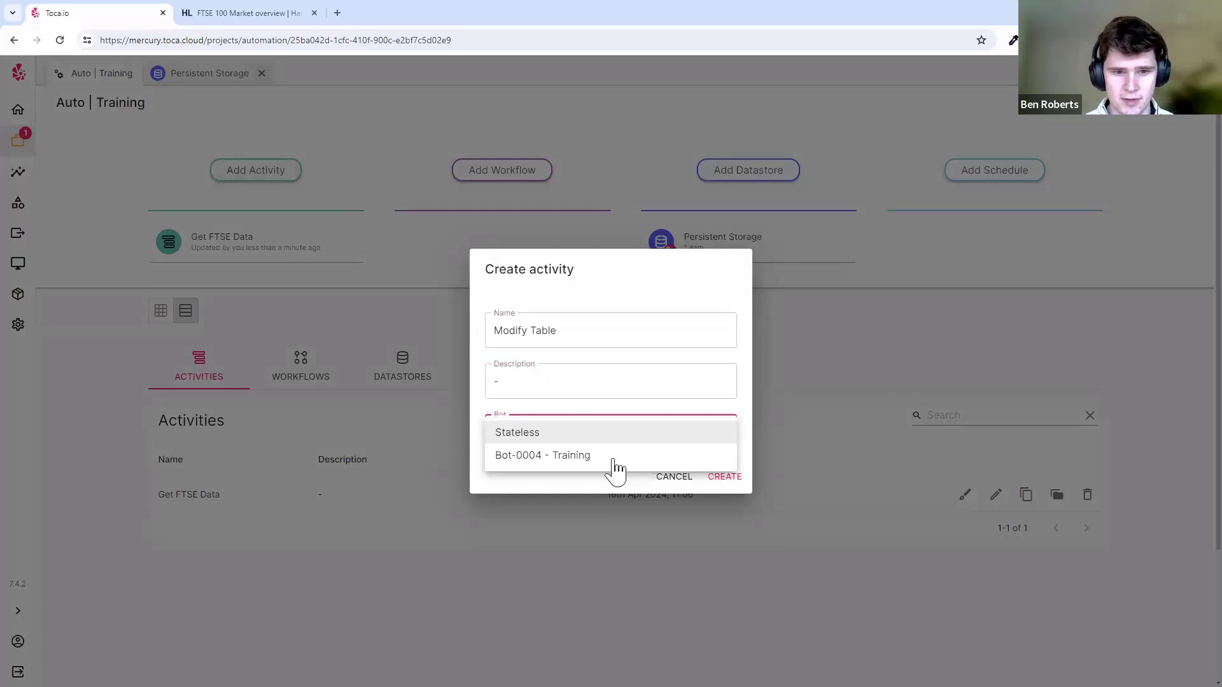
left_click(578, 438)
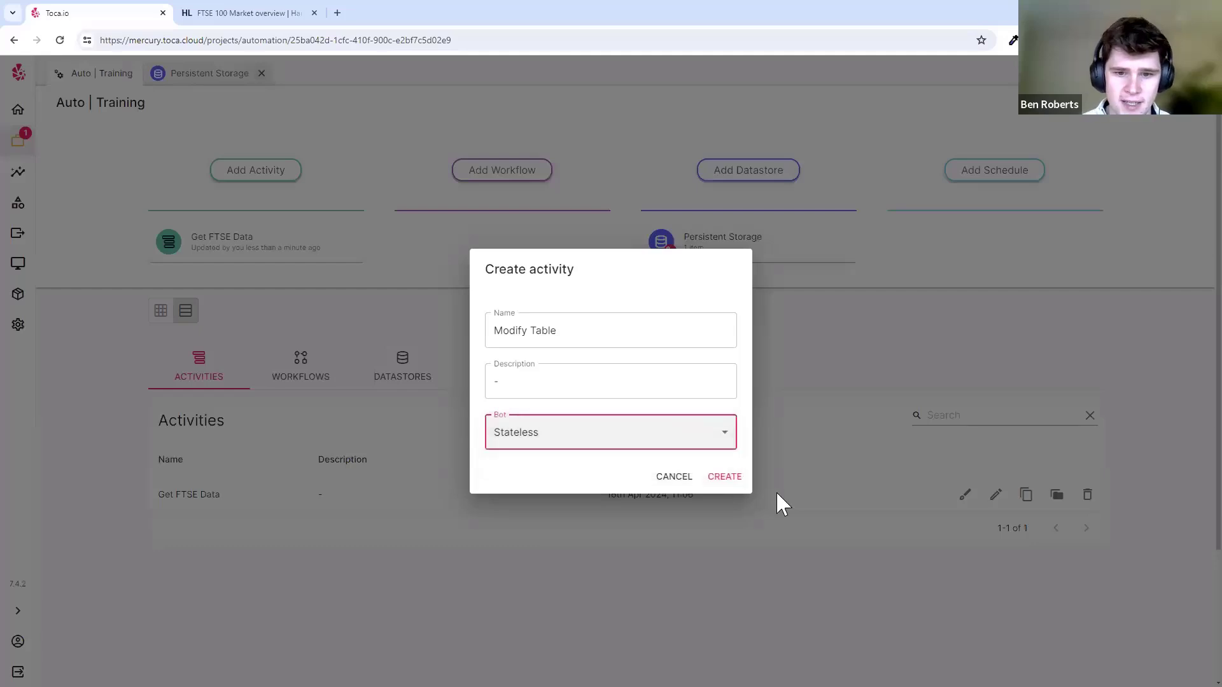
- Create the Modify Table activity and add a Tables > Data > For Each Row action
left_click(719, 478)
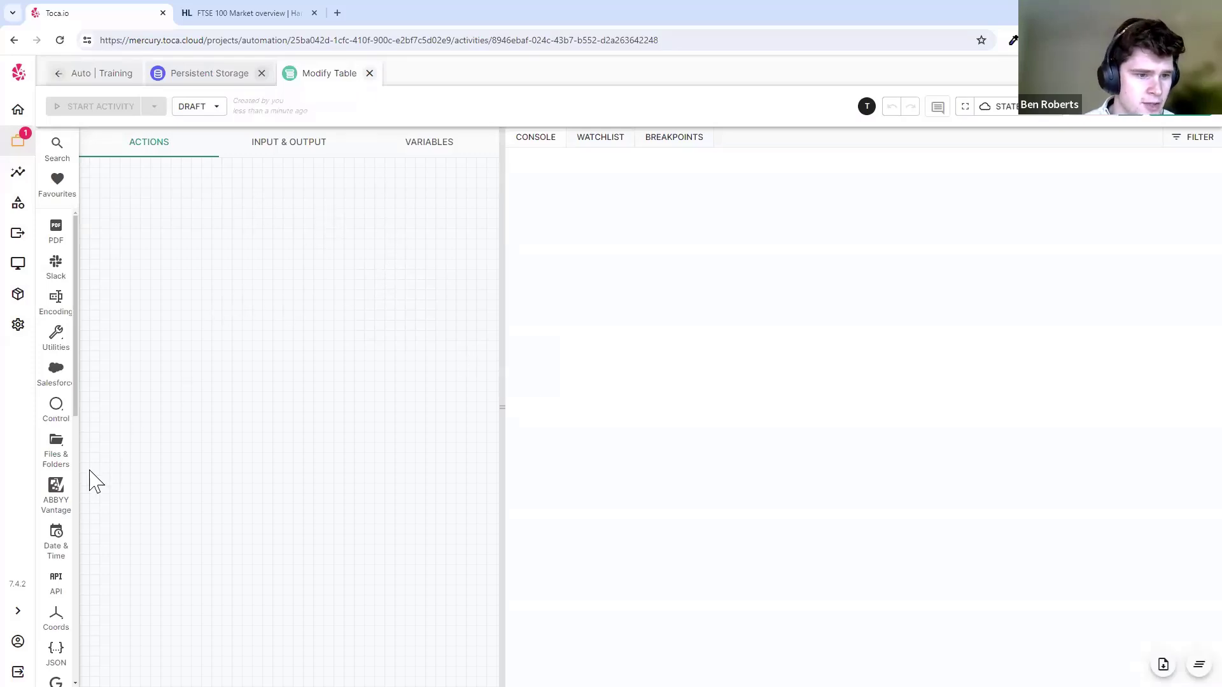
scroll(56, 502, "down", 7)
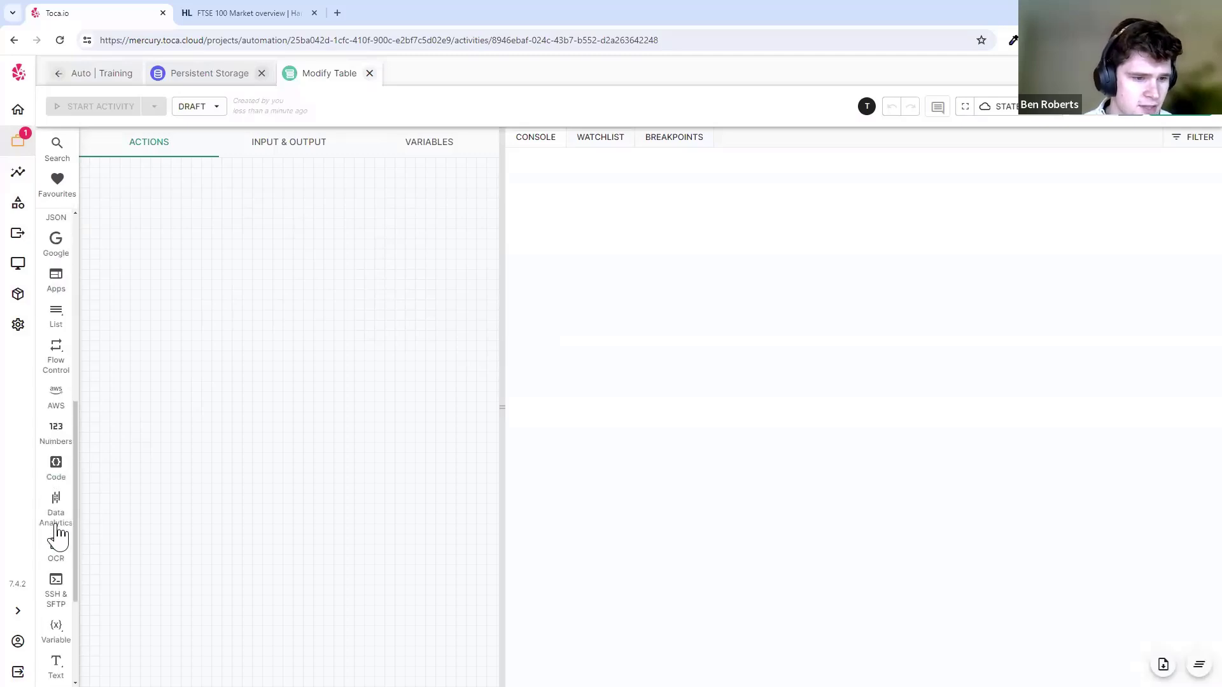
scroll(61, 534, "down", 3)
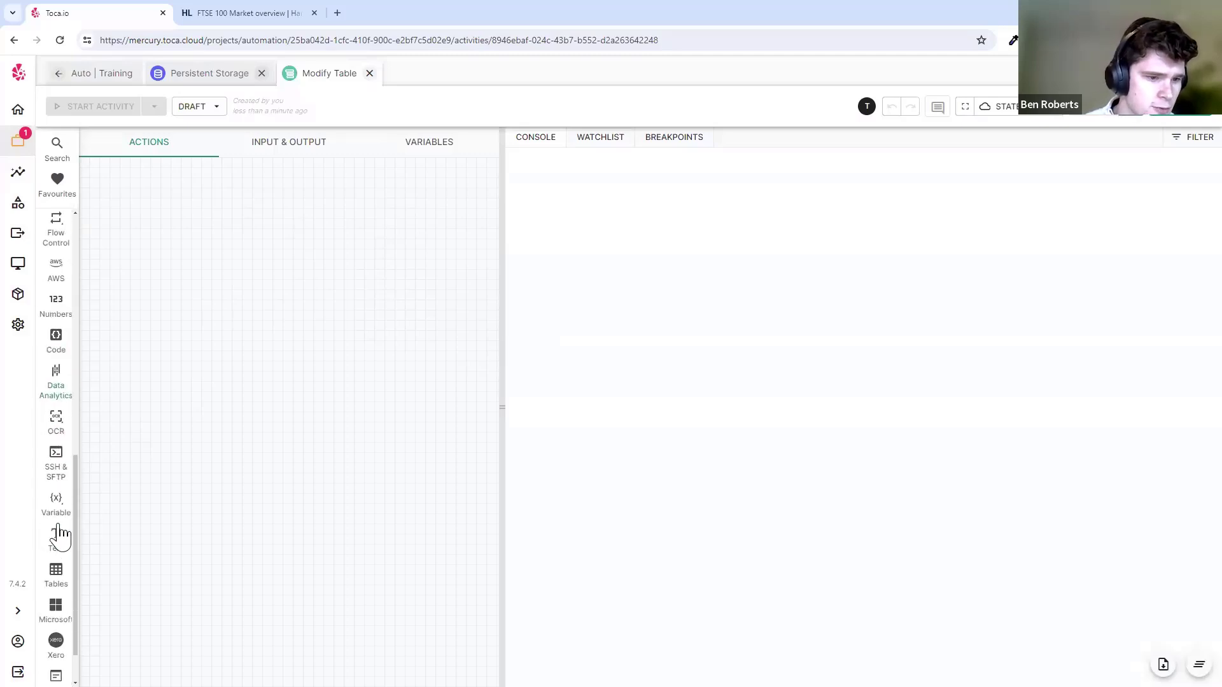
left_click(56, 575)
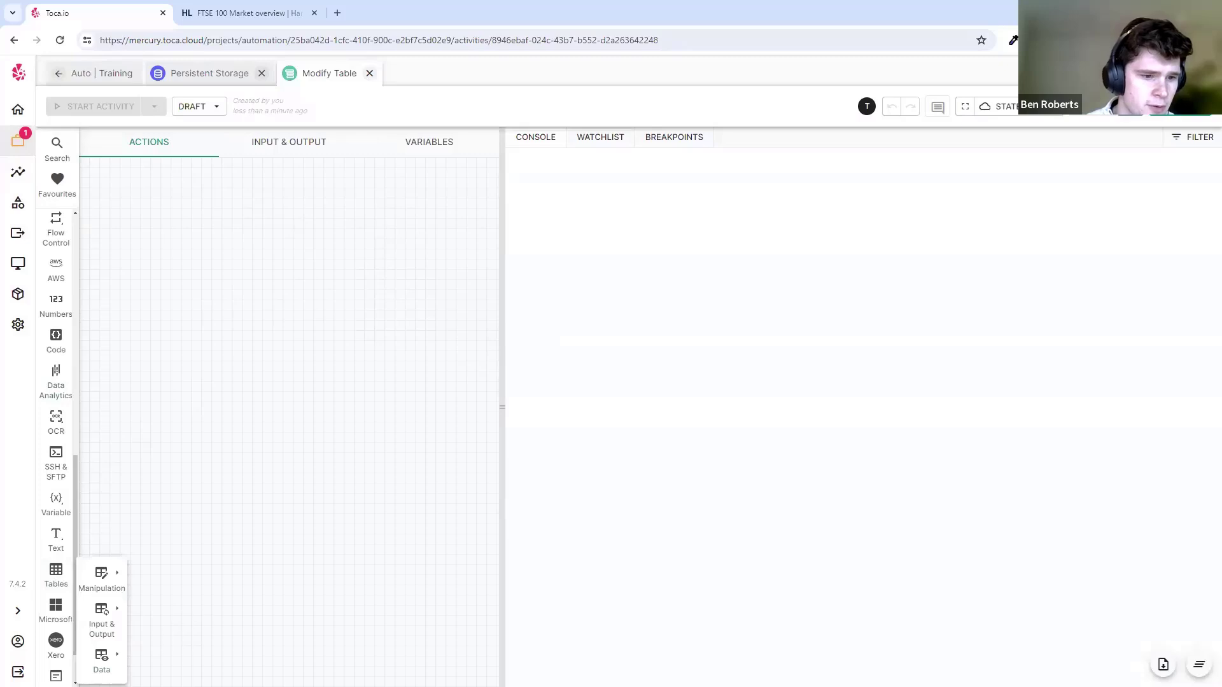
left_click(101, 660)
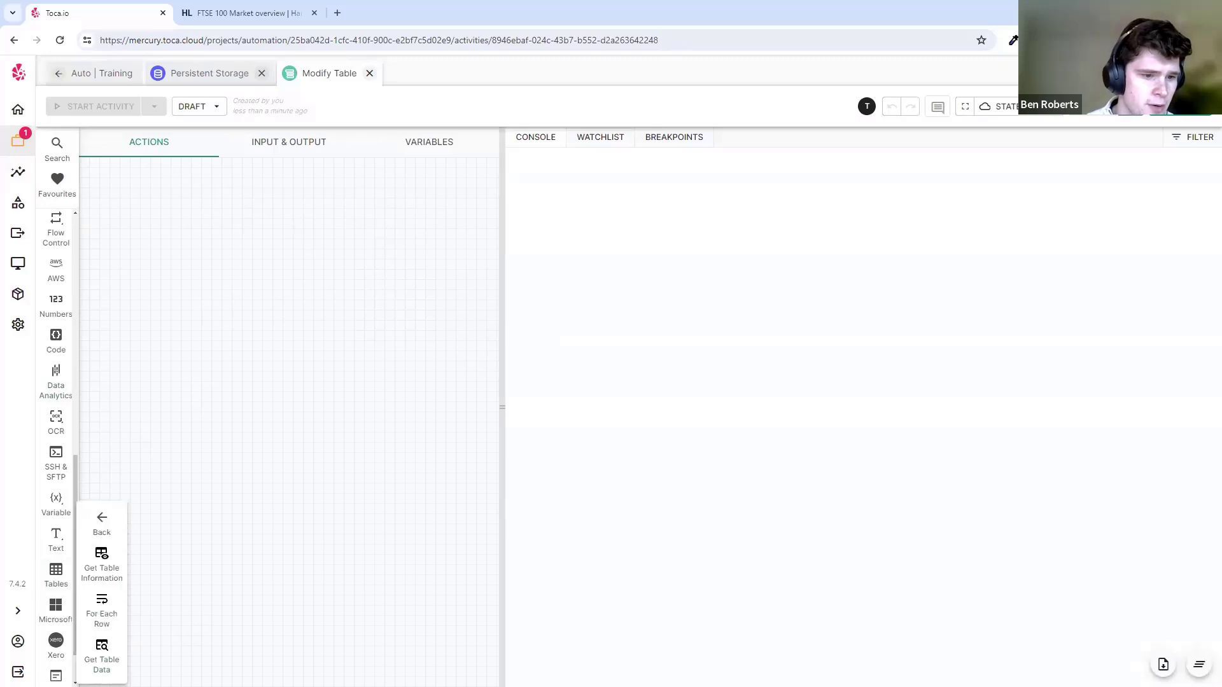
left_click(101, 614)
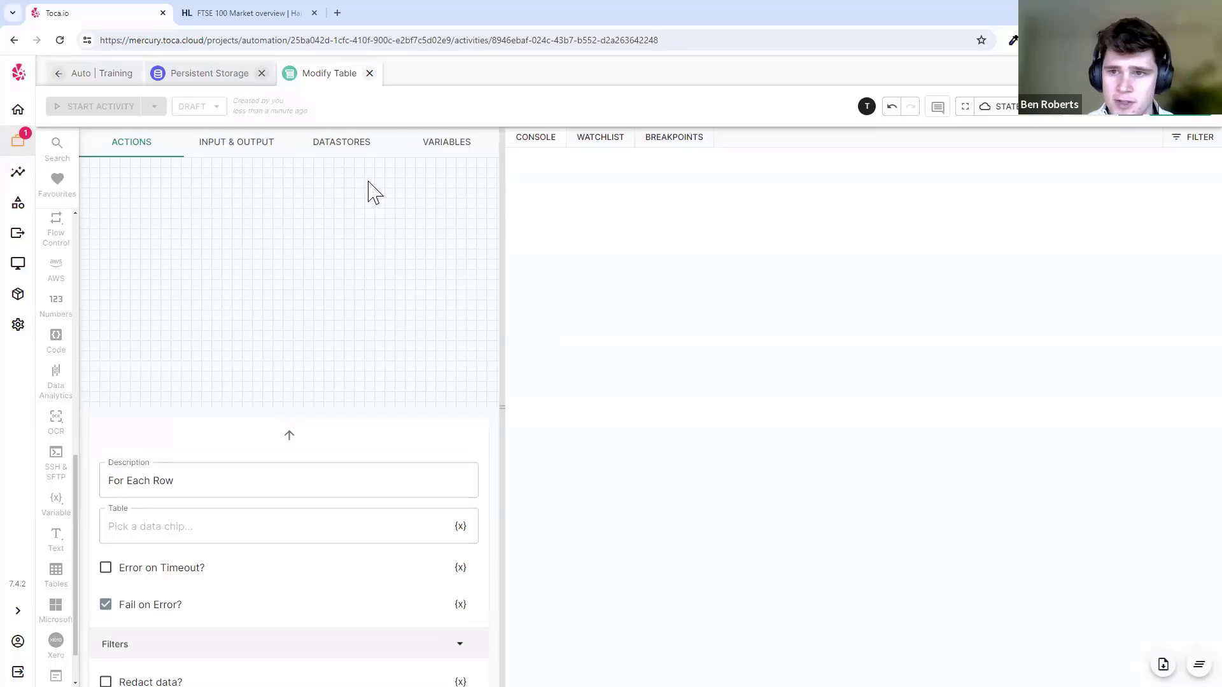
- Set the For Each Row table to stock_data from the datastores and save
left_click(328, 155)
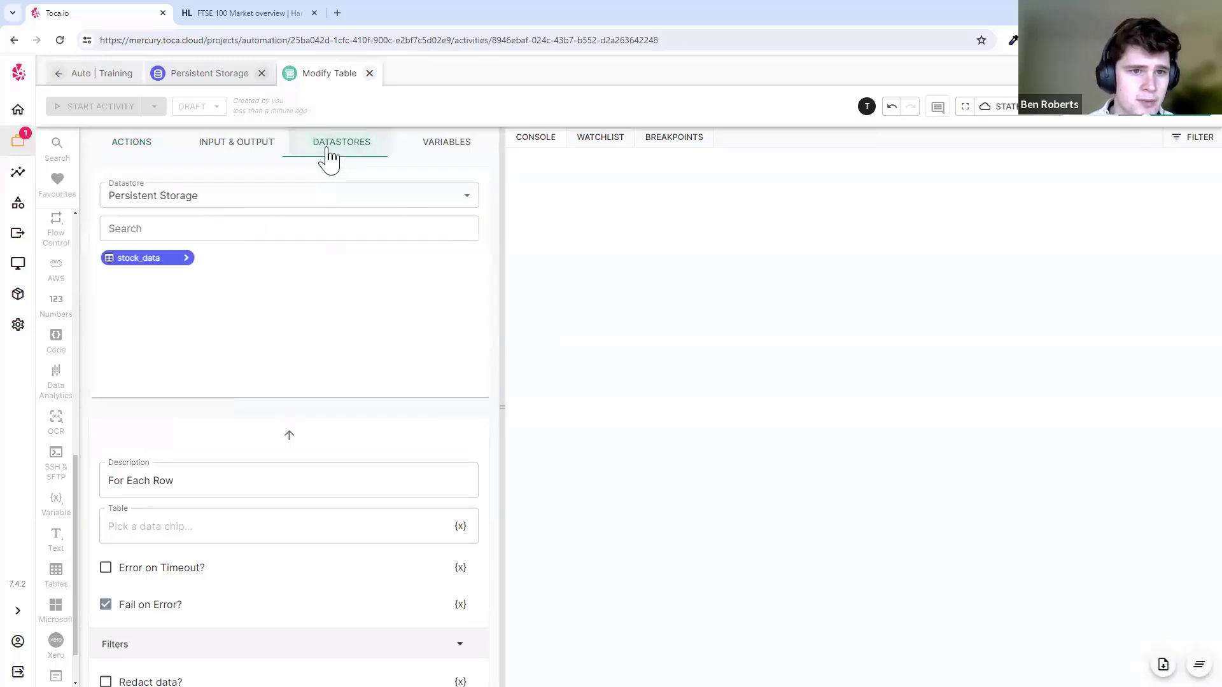
left_click(177, 258)
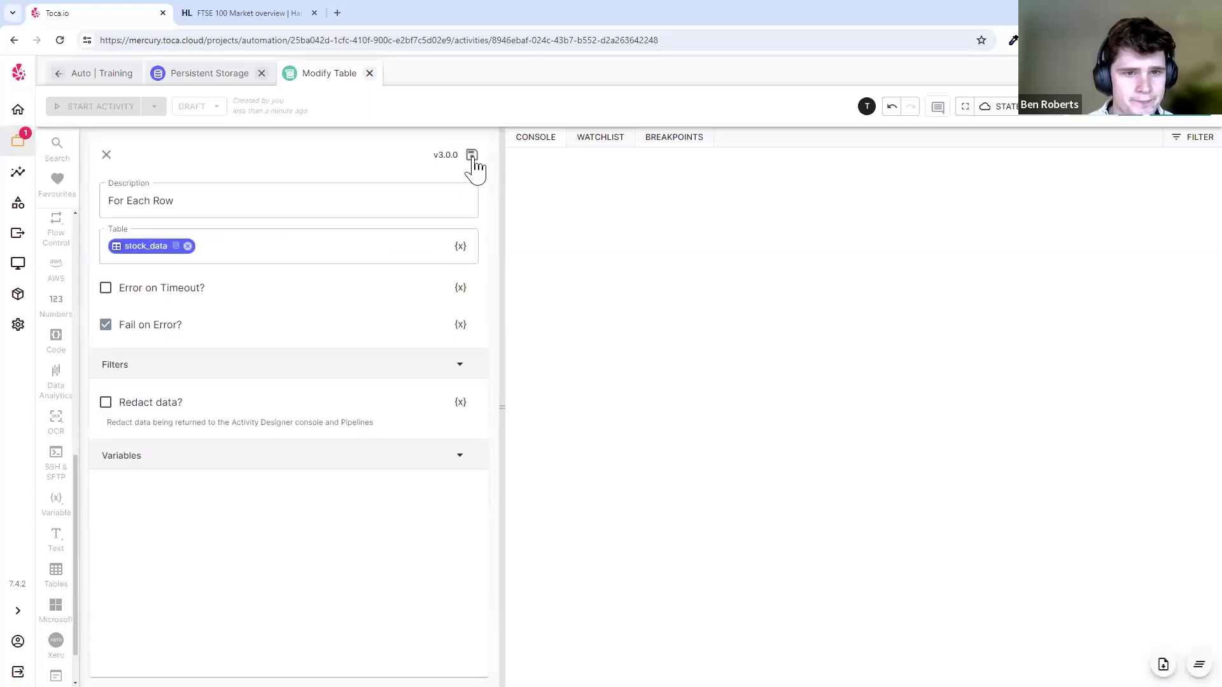
left_click(471, 156)
left_click(410, 179)
left_click(166, 366)
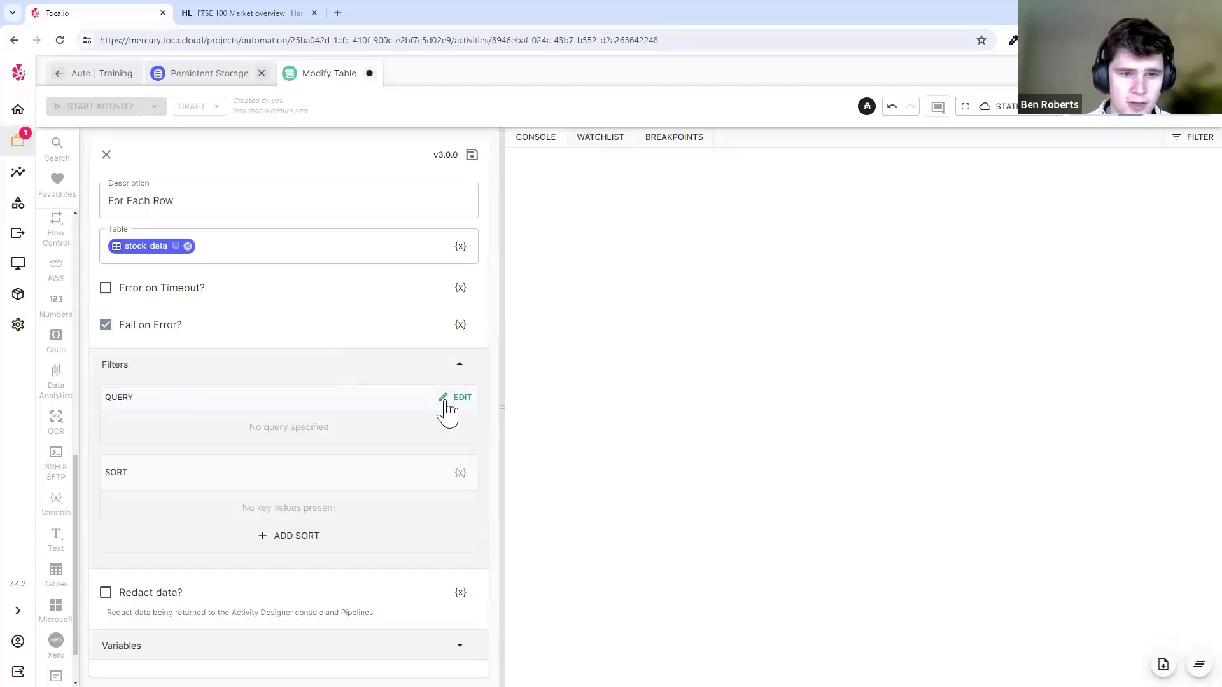
left_click(445, 368)
- Add a Debug Value step inside the For Each Row loop
left_click(471, 156)
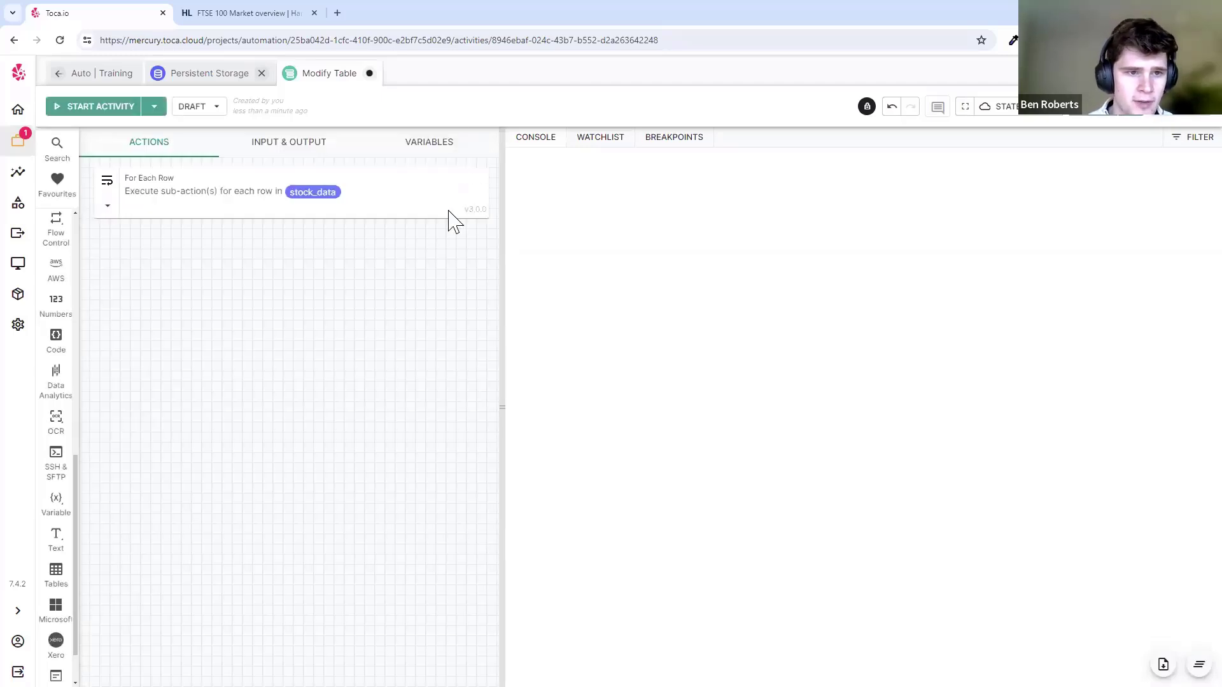
key("ctrl+space")
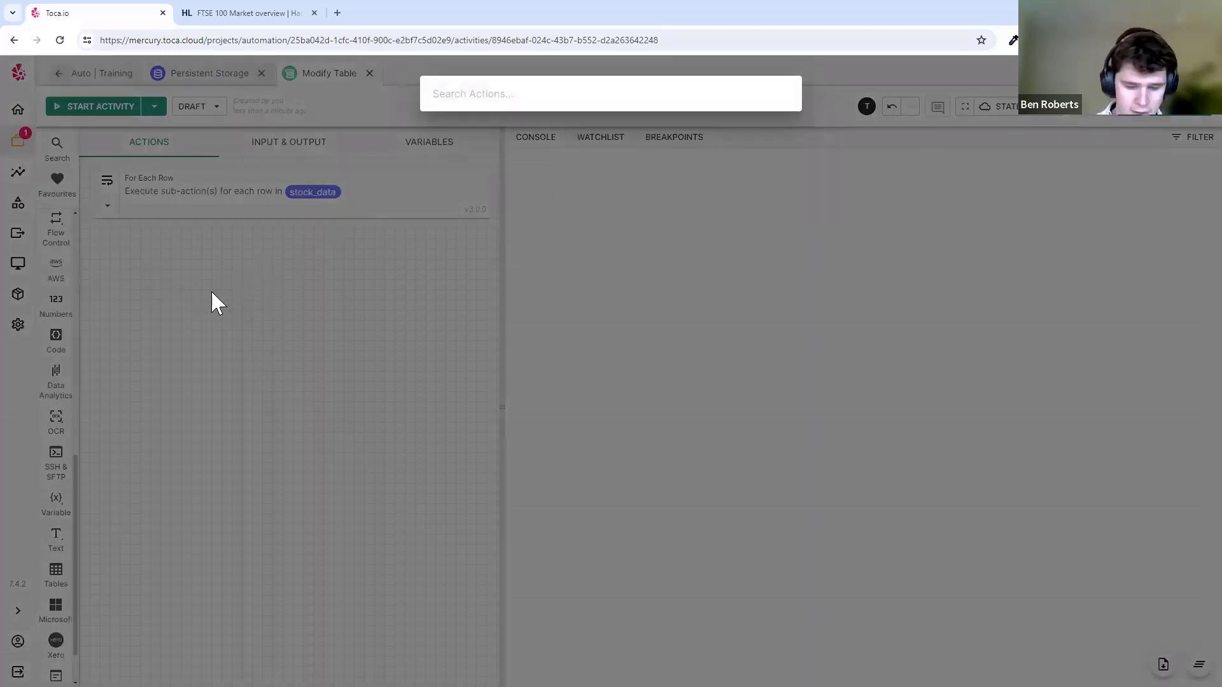
type("debug")
left_click_drag(469, 170, 343, 215)
left_click(197, 246)
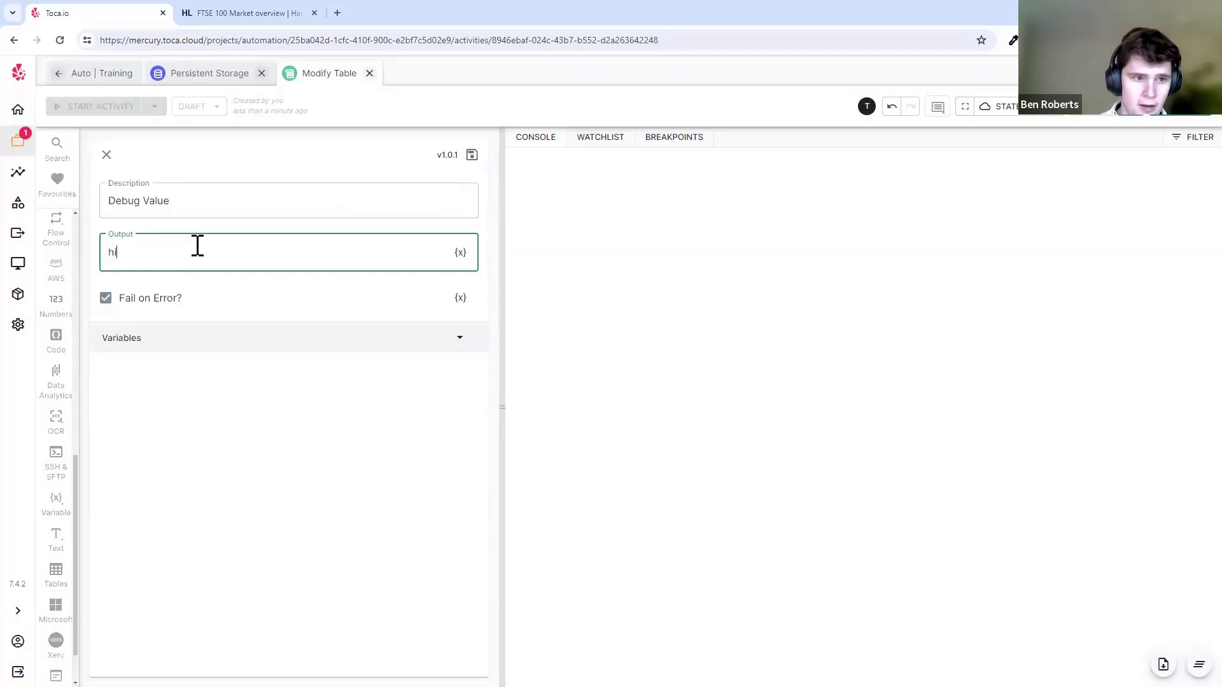
key("Escape")
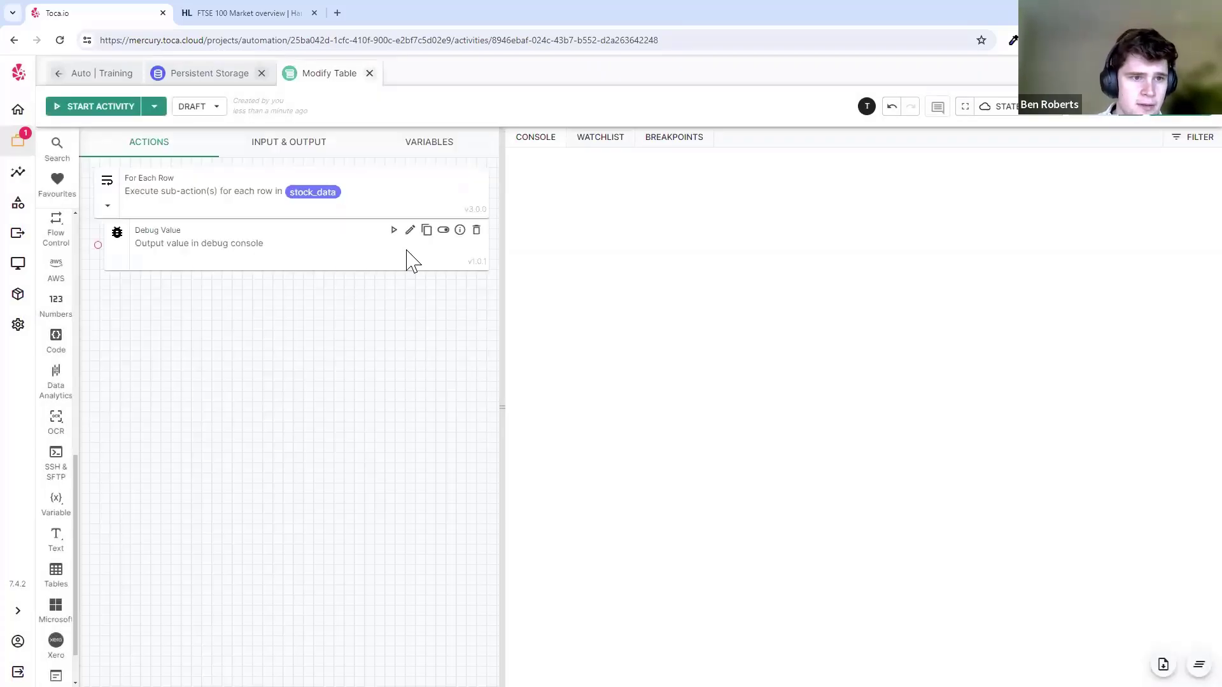
- Filter the For Each Row loop to rows where EPIC = BARR and save
left_click(221, 191)
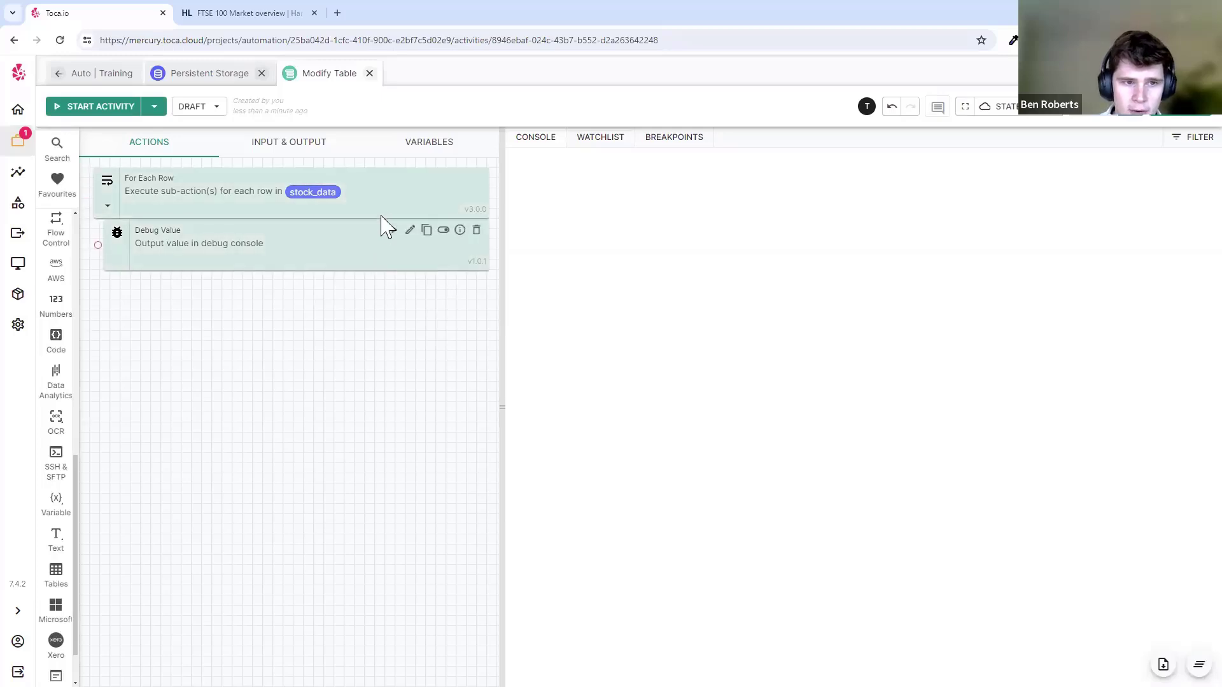
left_click(410, 179)
left_click(186, 369)
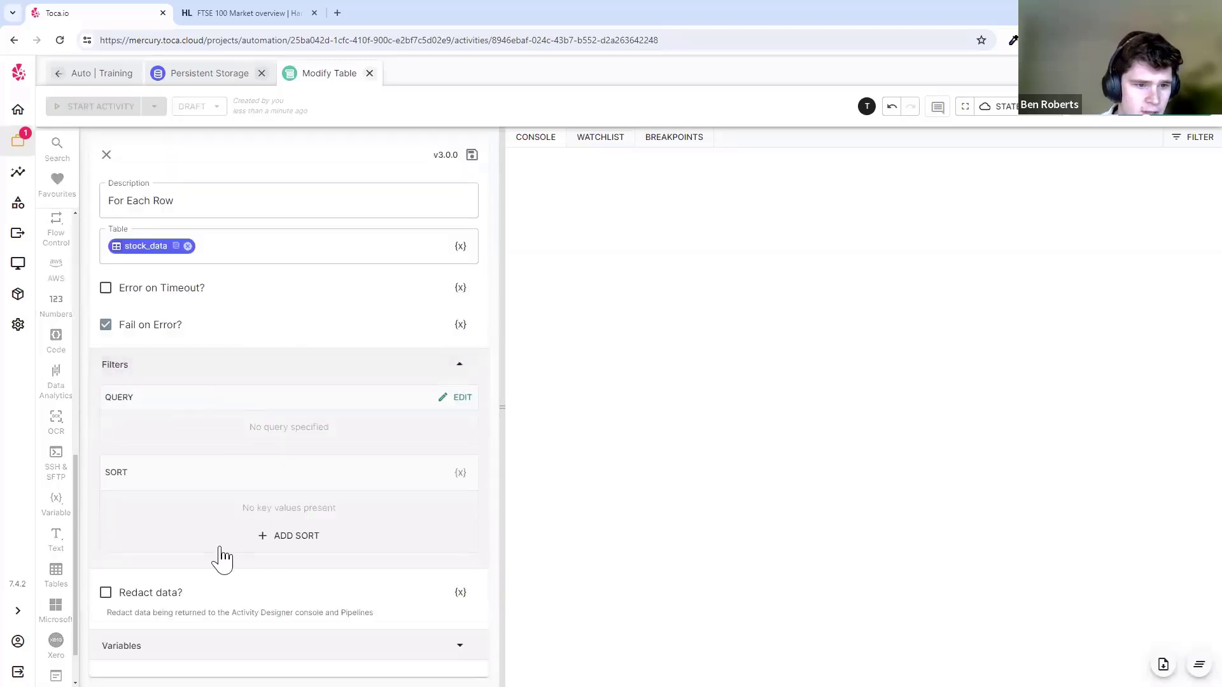
left_click(453, 397)
left_click(261, 502)
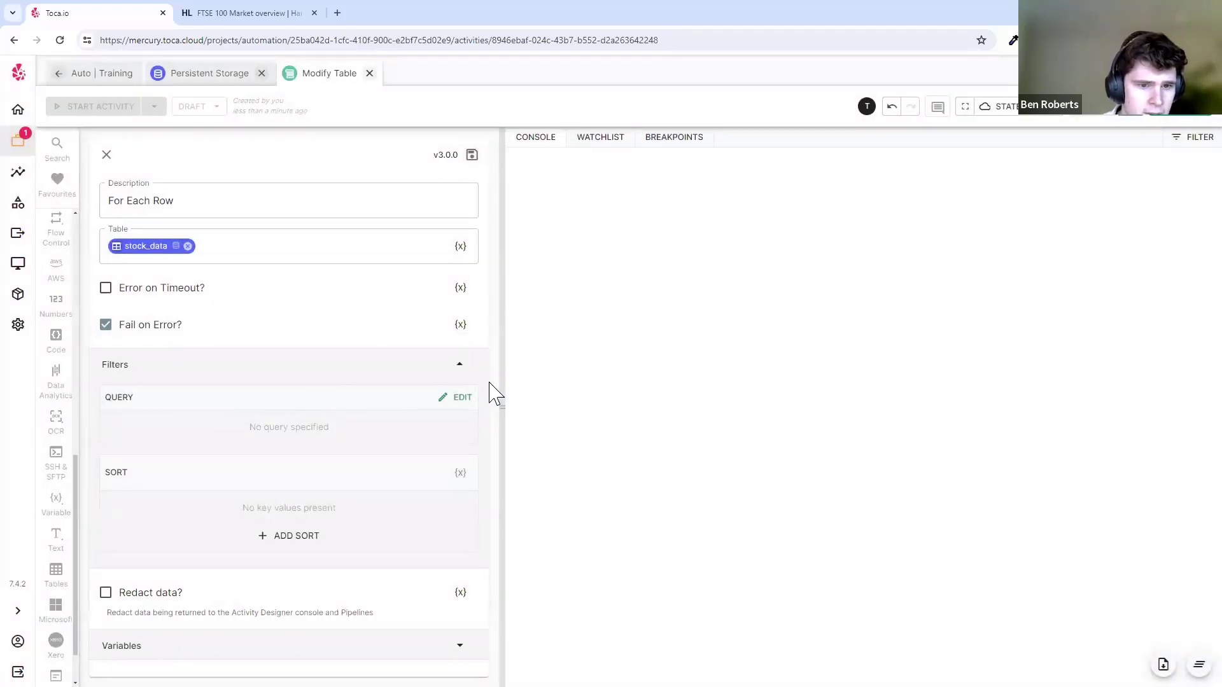
left_click(455, 398)
left_click(469, 349)
left_click(512, 407)
left_click(647, 352)
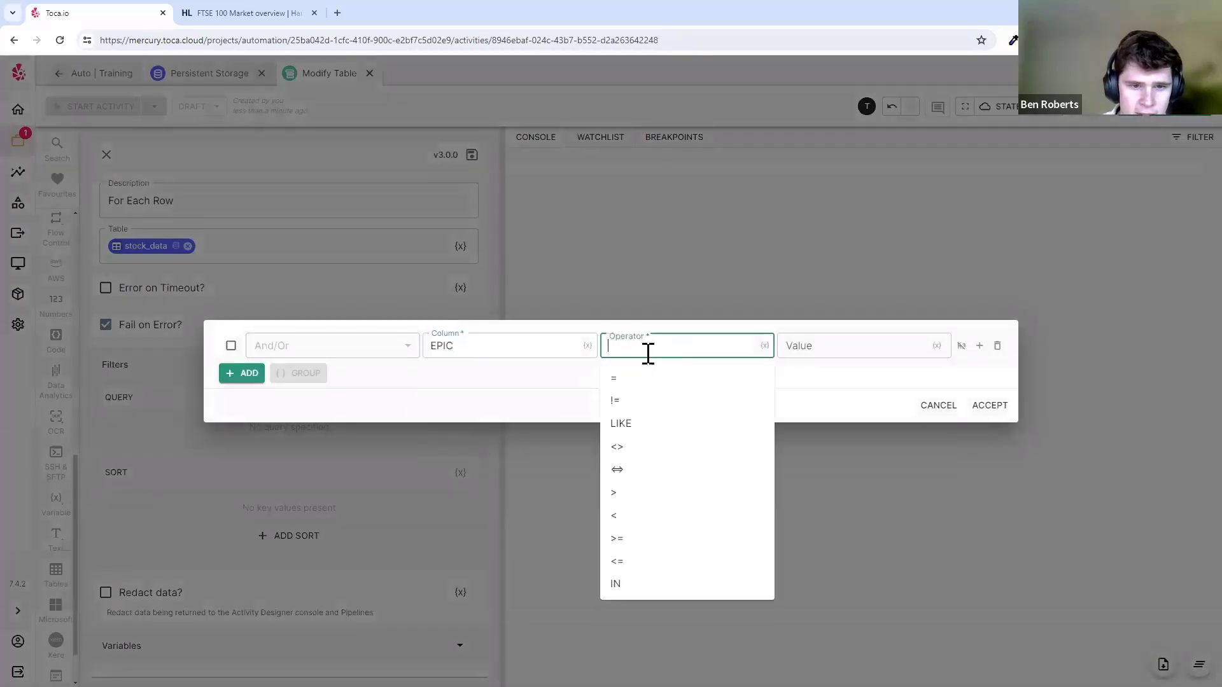
left_click(655, 382)
left_click(794, 343)
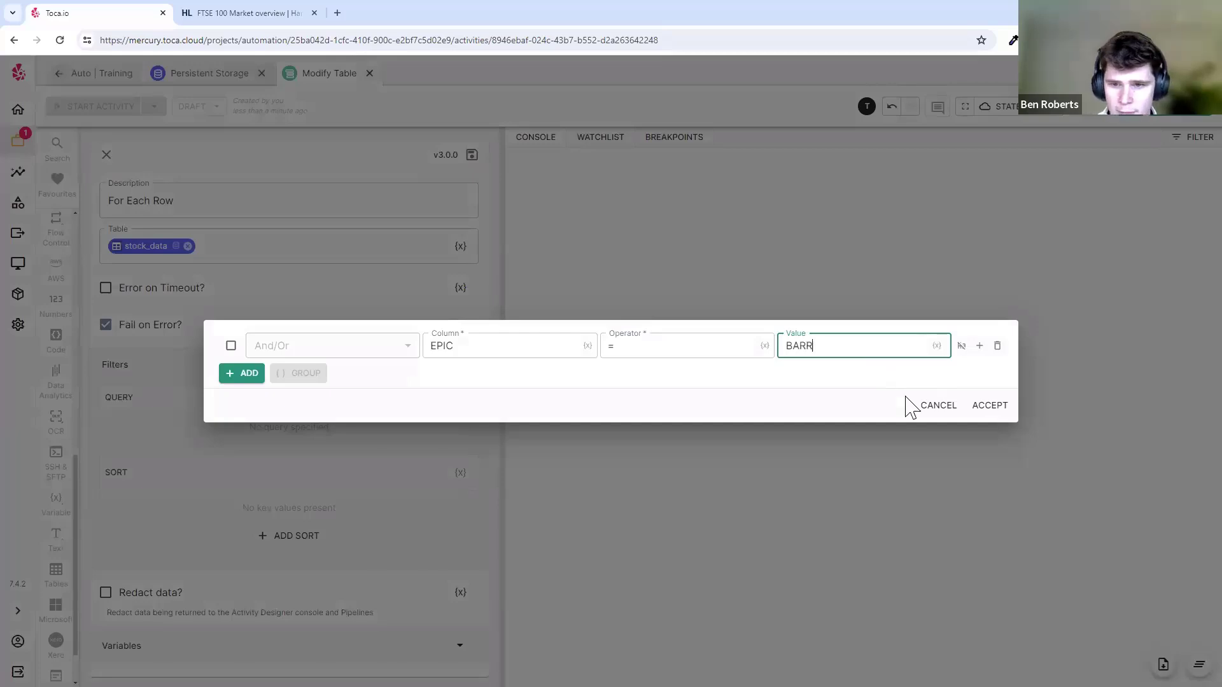
left_click(989, 406)
left_click(472, 155)
- Search the stock_data table in Persistent Storage for the Barratt row
left_click(209, 73)
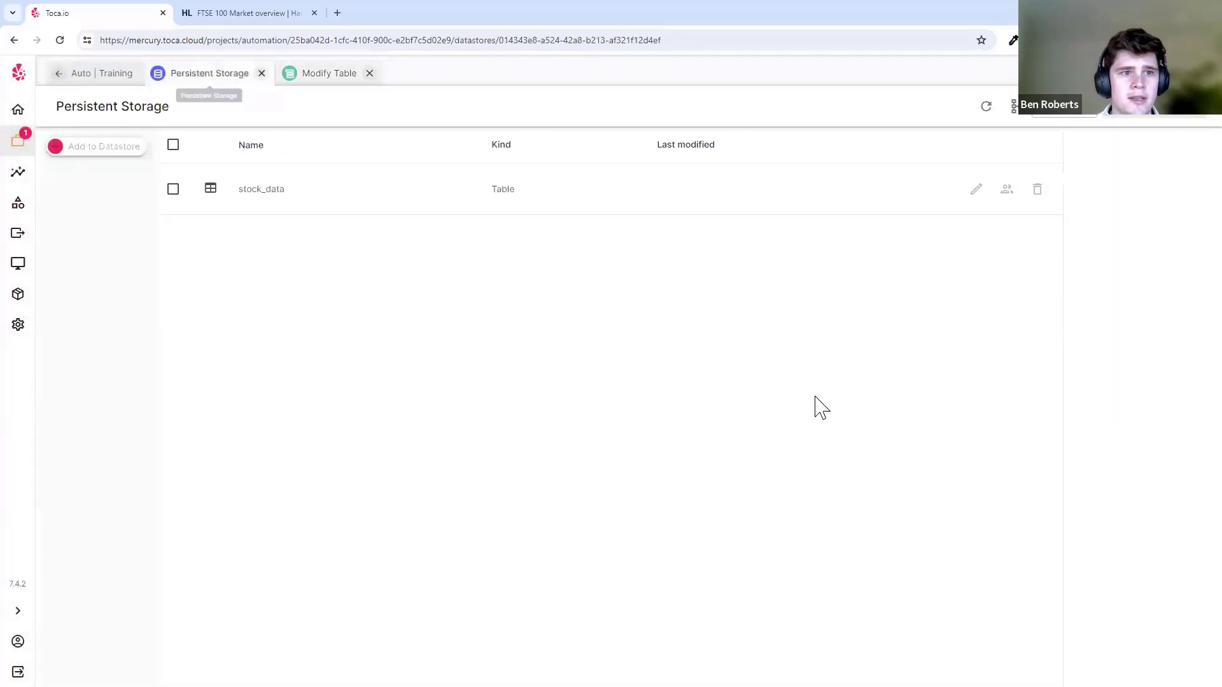
left_click(973, 190)
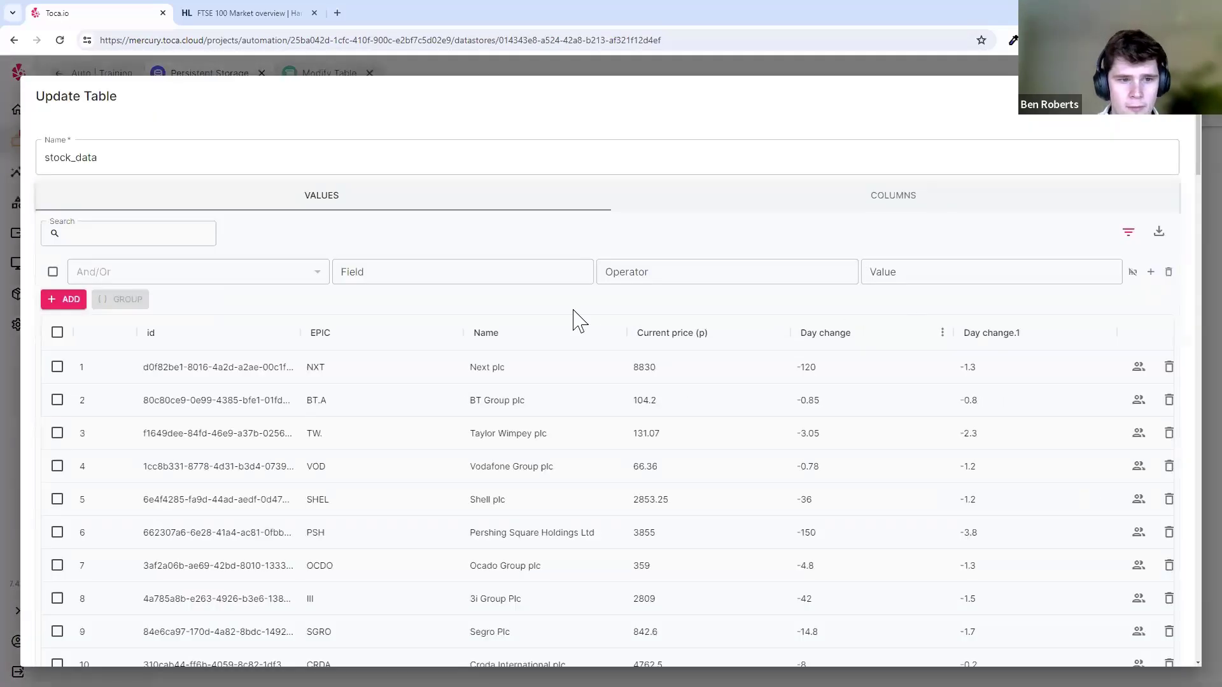
left_click(135, 235)
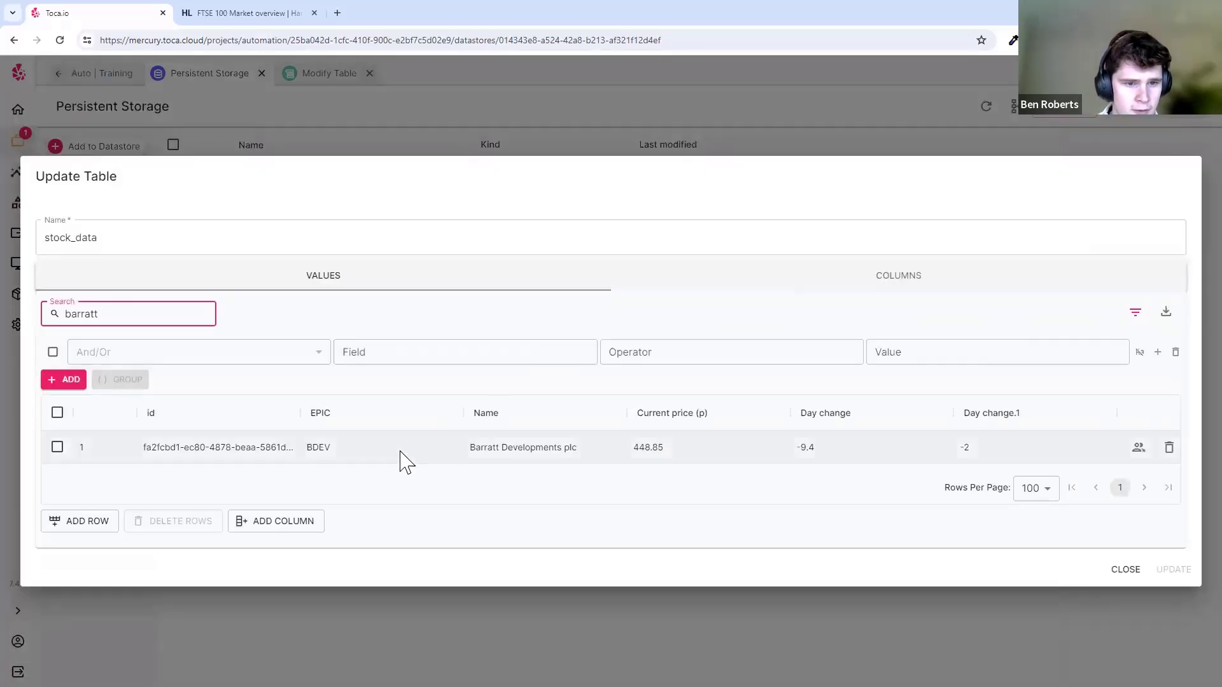
left_click(414, 138)
- Change the For Each Row filter value from BARR to BDEV, save, and run to check the debug output
left_click(325, 73)
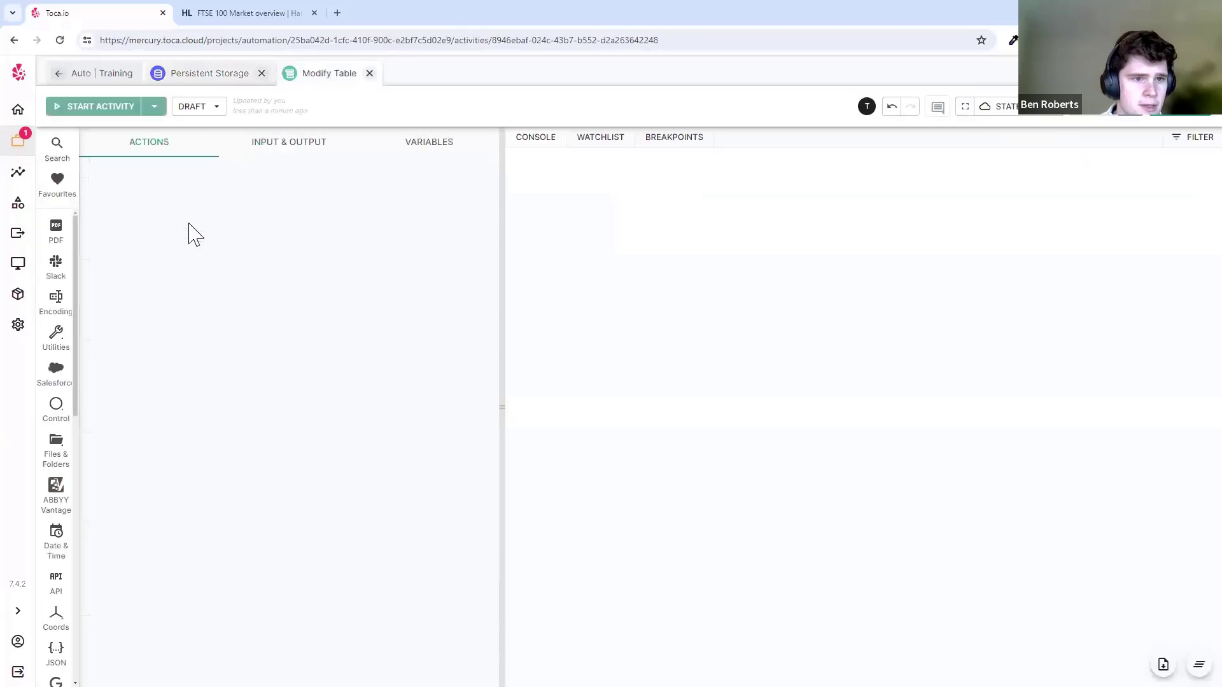
left_click(410, 178)
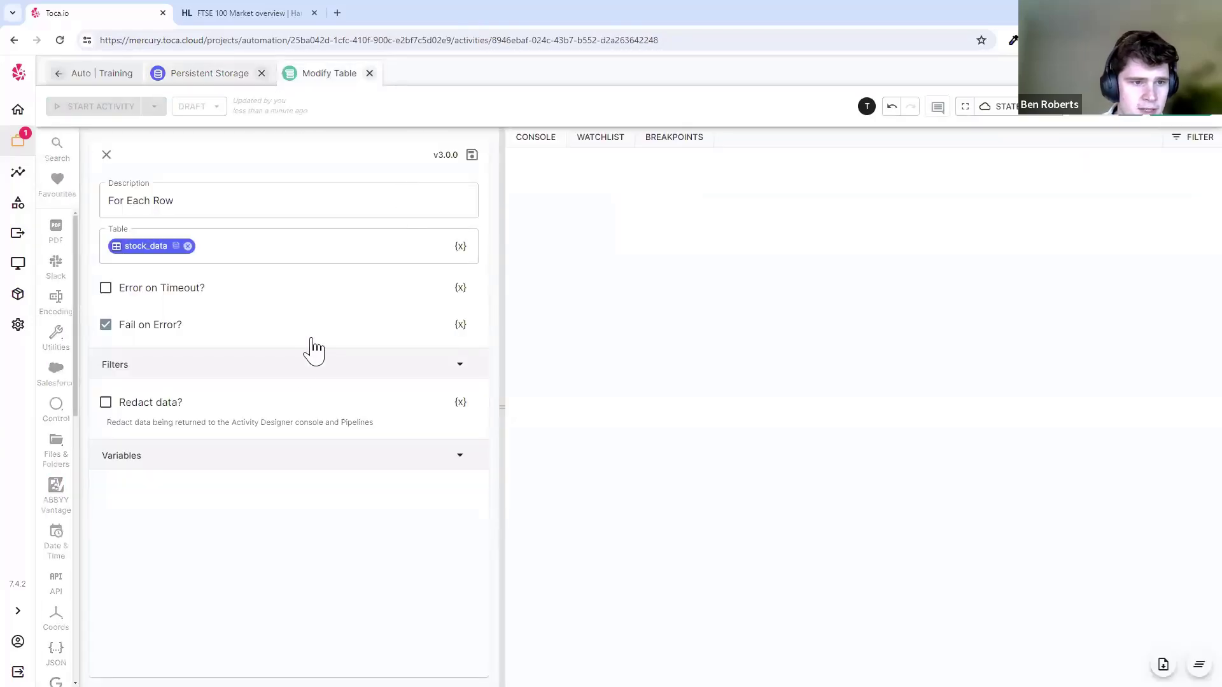
left_click(300, 370)
left_click(455, 398)
double_click(845, 345)
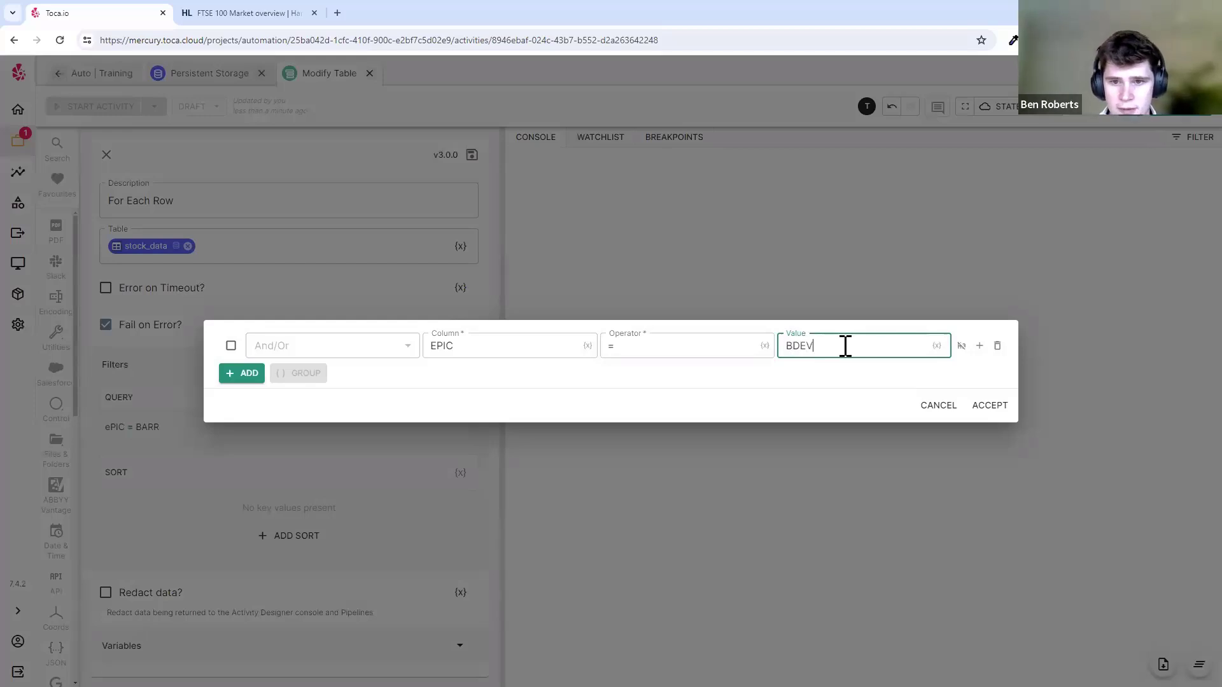
left_click(986, 410)
left_click(471, 155)
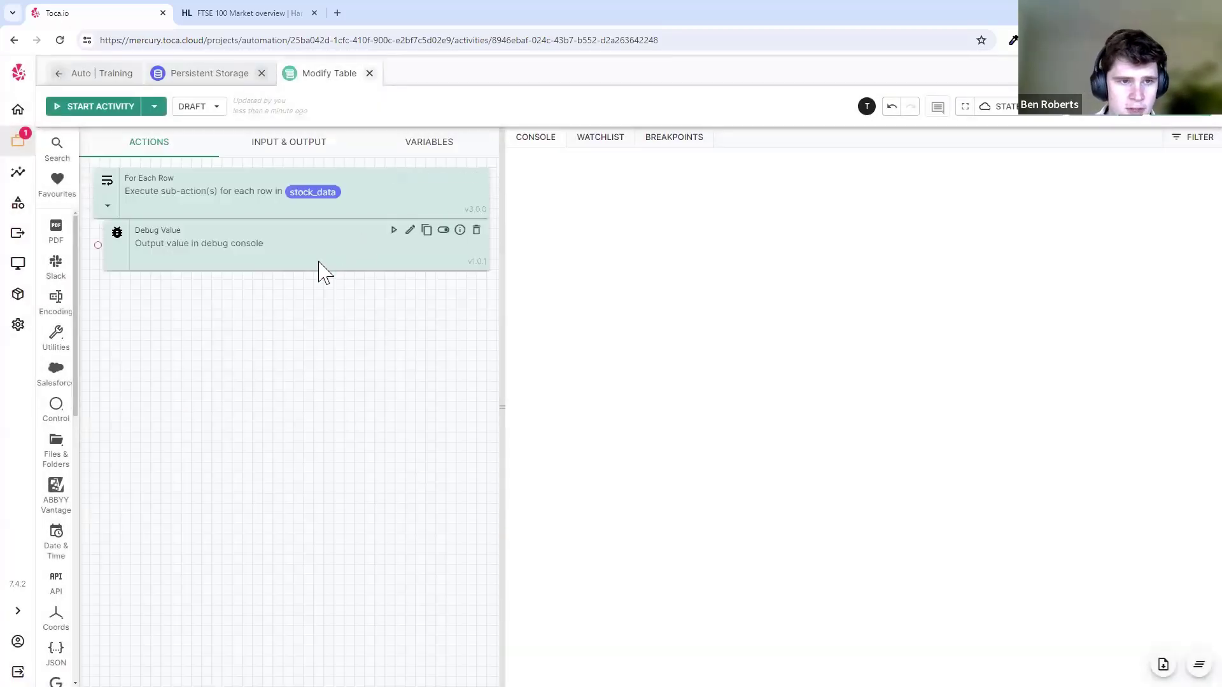
left_click(121, 109)
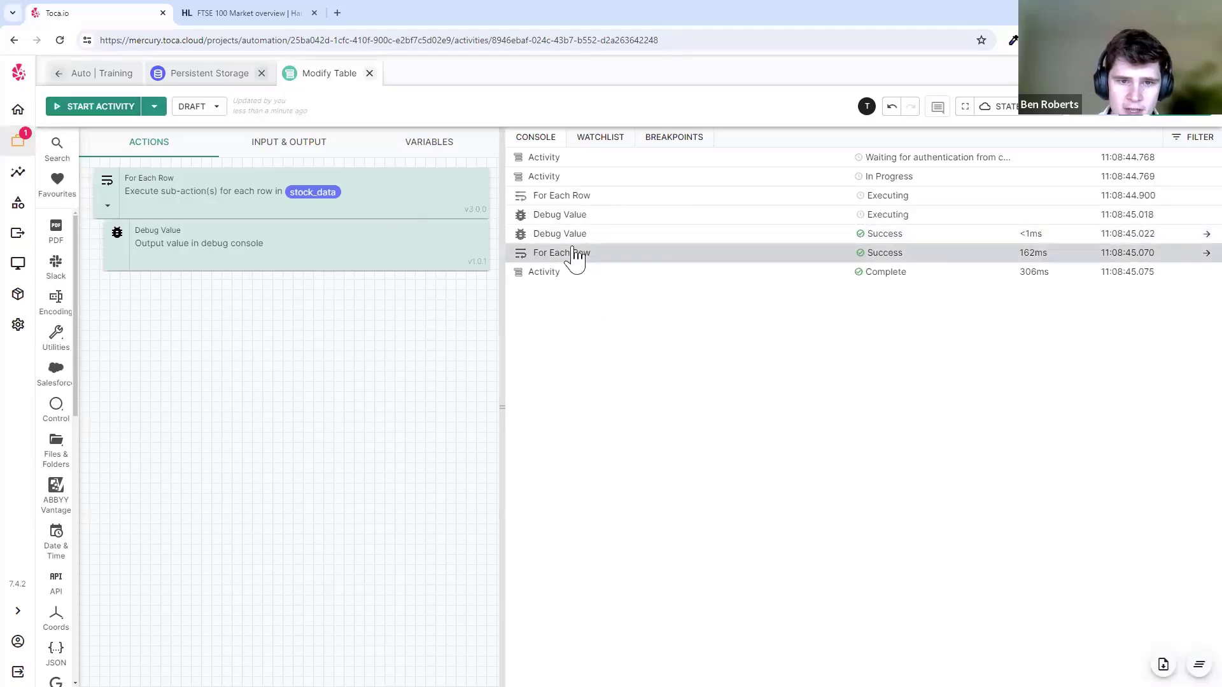
left_click(610, 233)
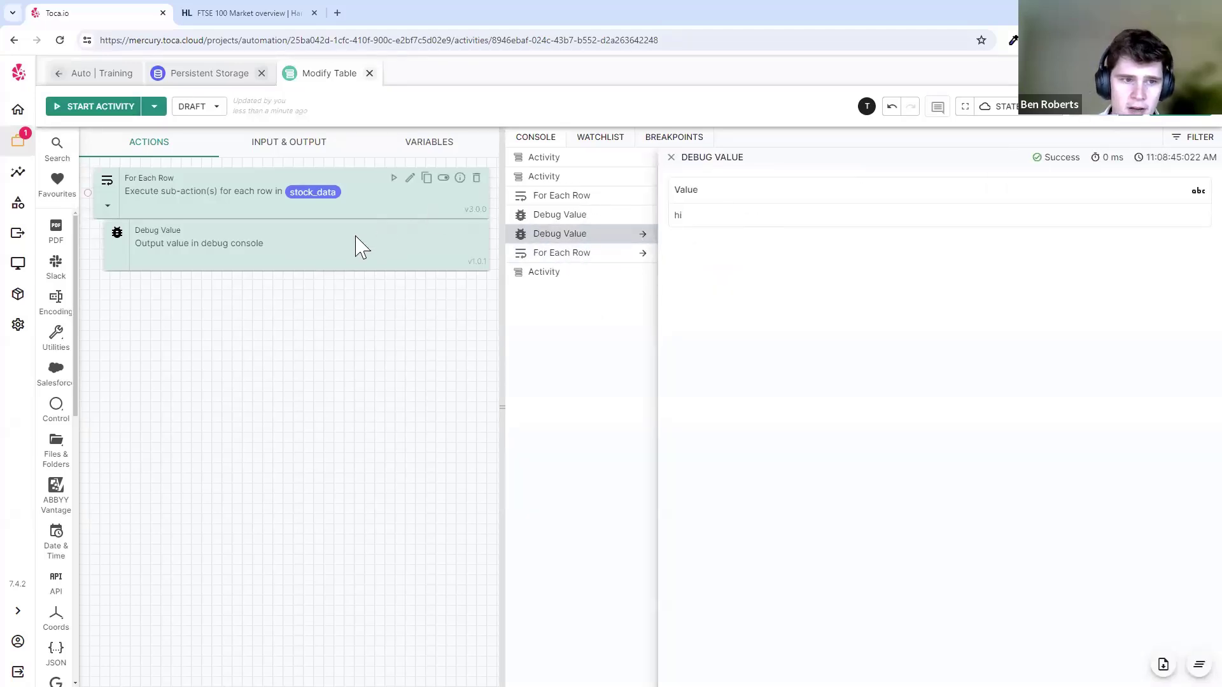
- Review the stock_data table rows in Persistent Storage
mouse_move(409, 192)
left_click(226, 74)
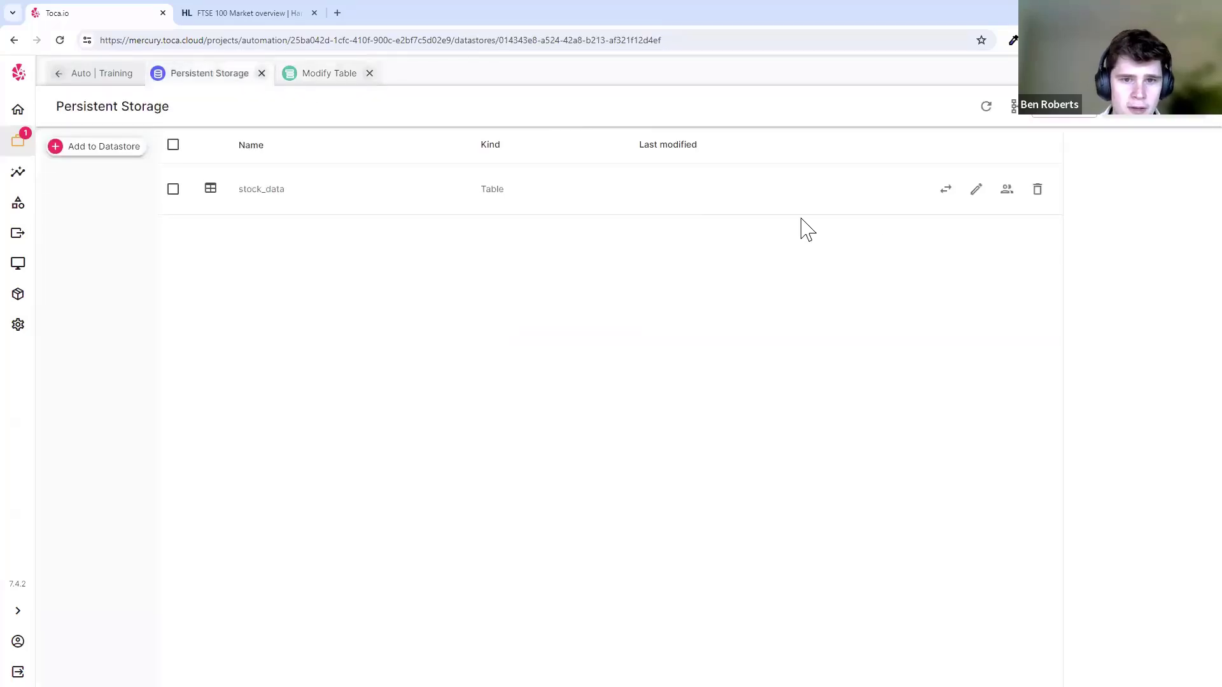
left_click(977, 189)
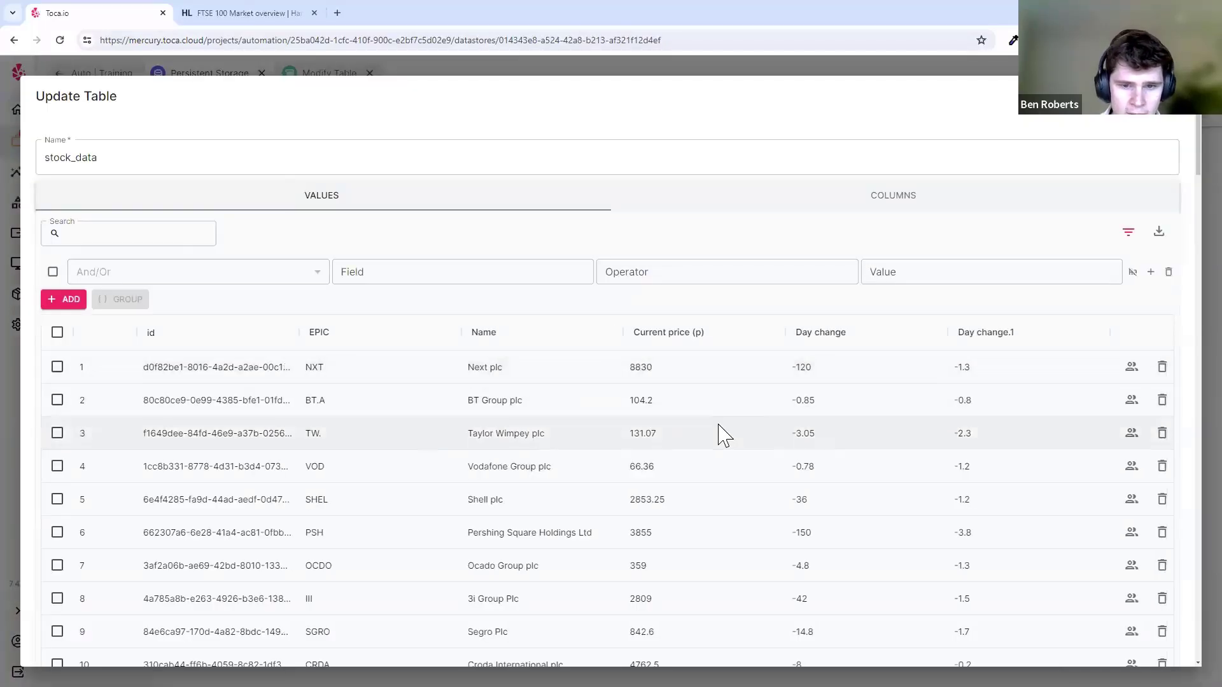
scroll(404, 480, "down", 2)
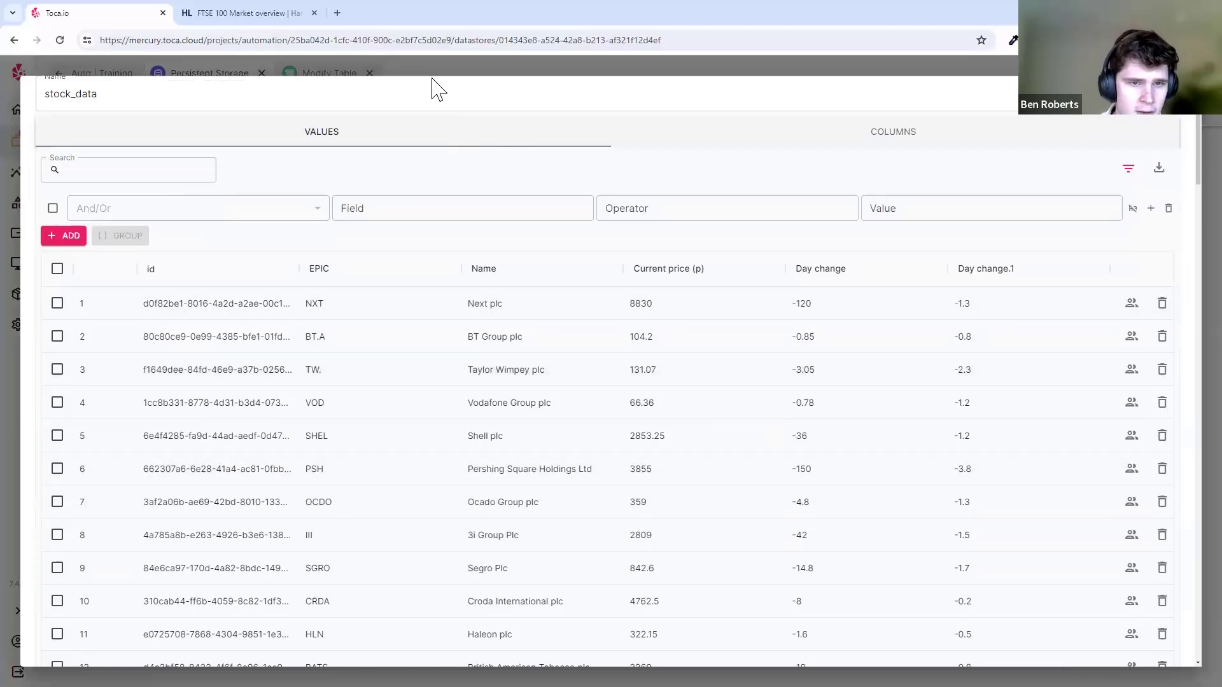
left_click(322, 74)
- Set the For Each Row filter to EPIC IN BDEV,OCDO and save the loop
left_click(325, 73)
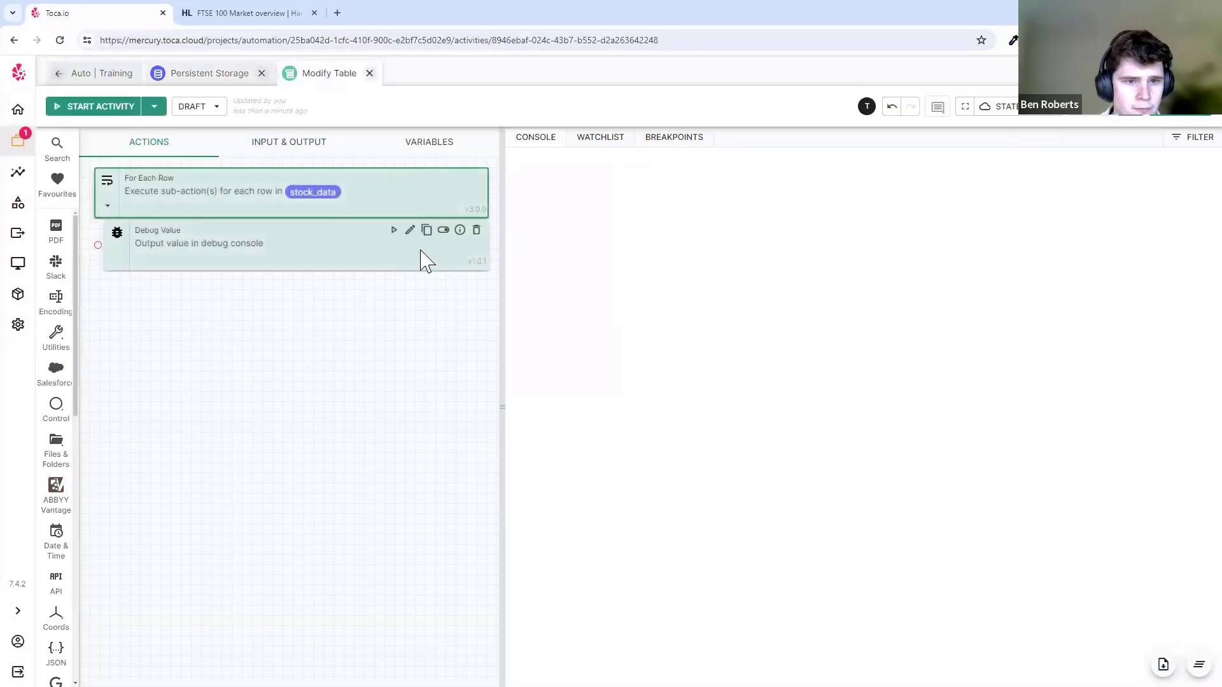
left_click(410, 178)
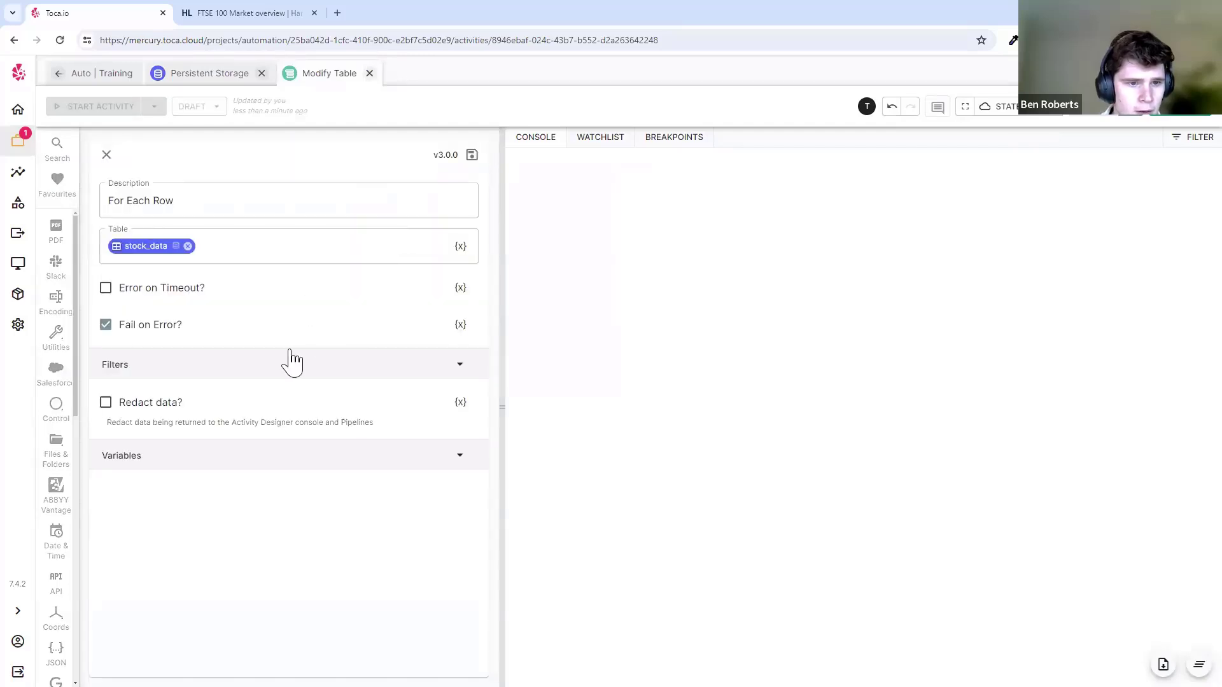
left_click(308, 364)
left_click(455, 397)
left_click(460, 350)
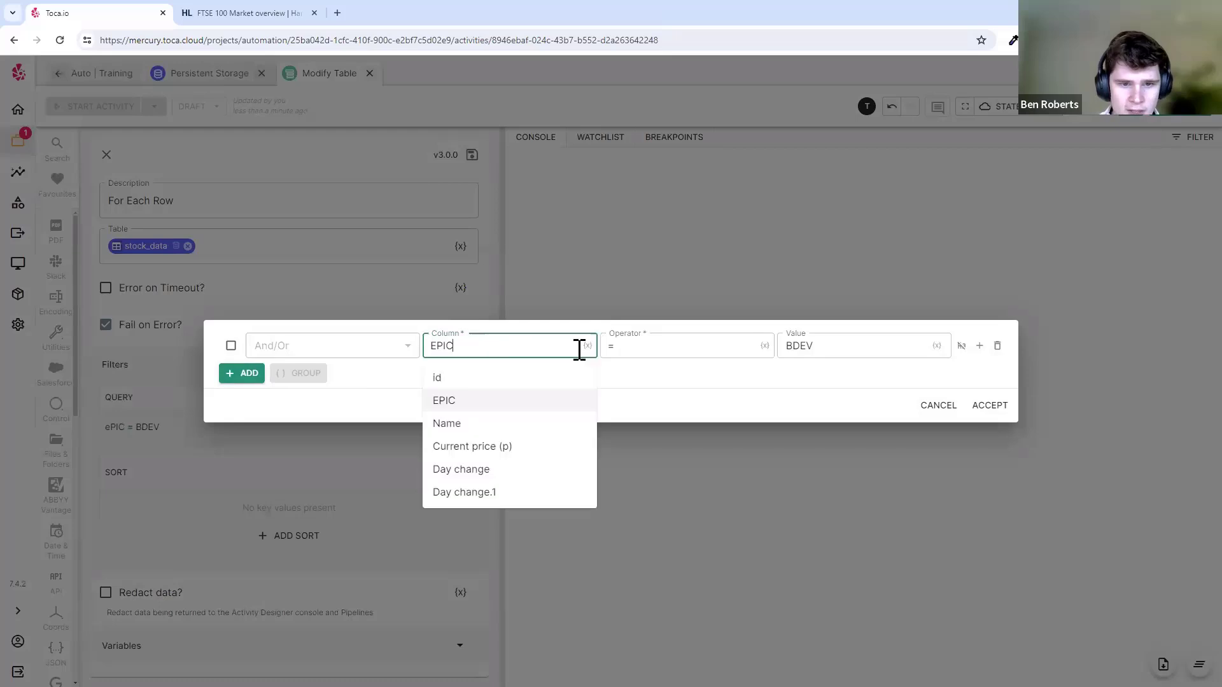
left_click(629, 347)
left_click(644, 584)
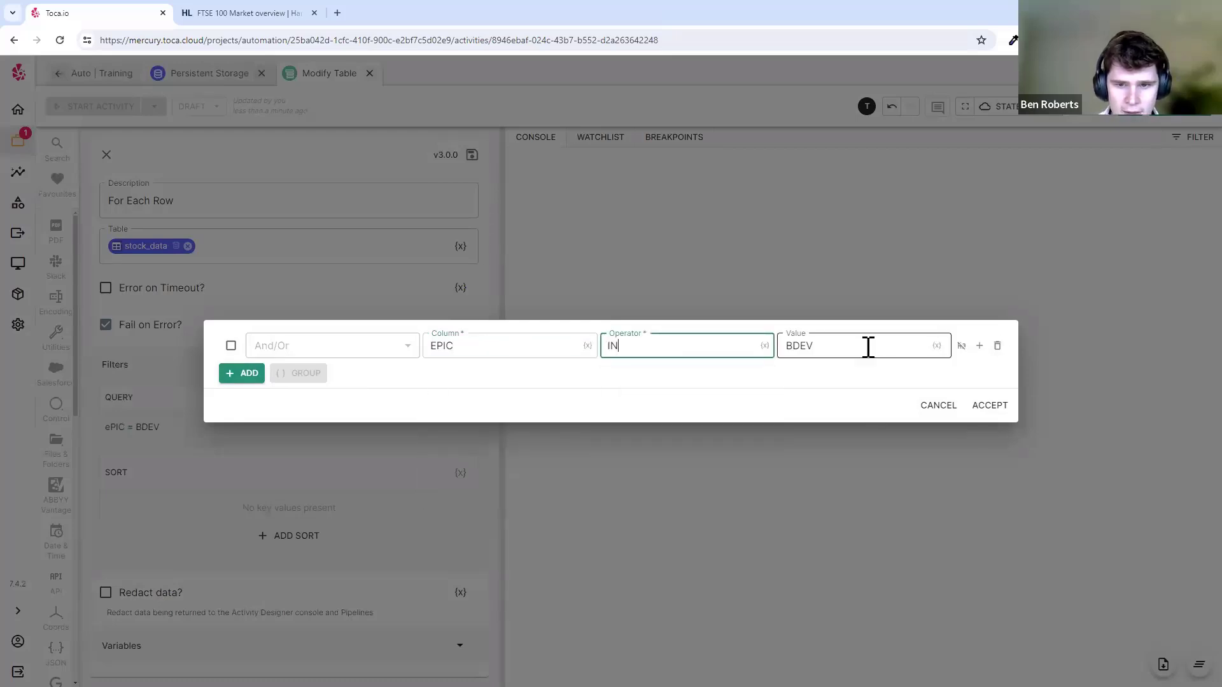
left_click(861, 349)
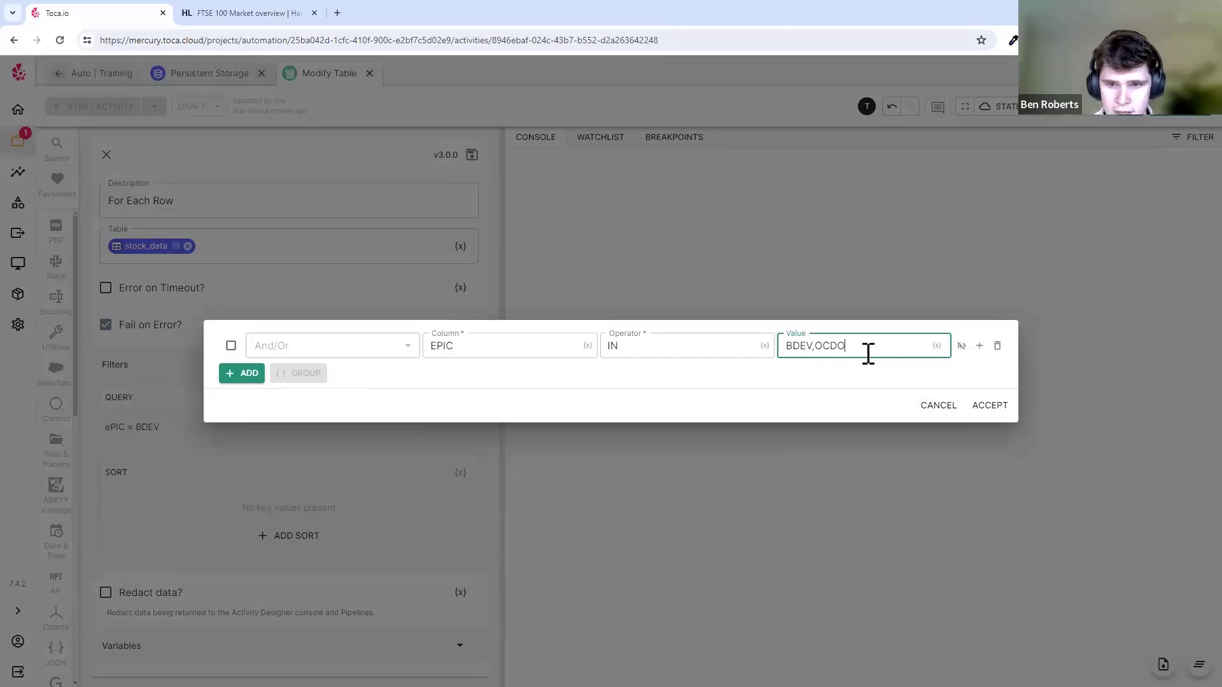
left_click(644, 344)
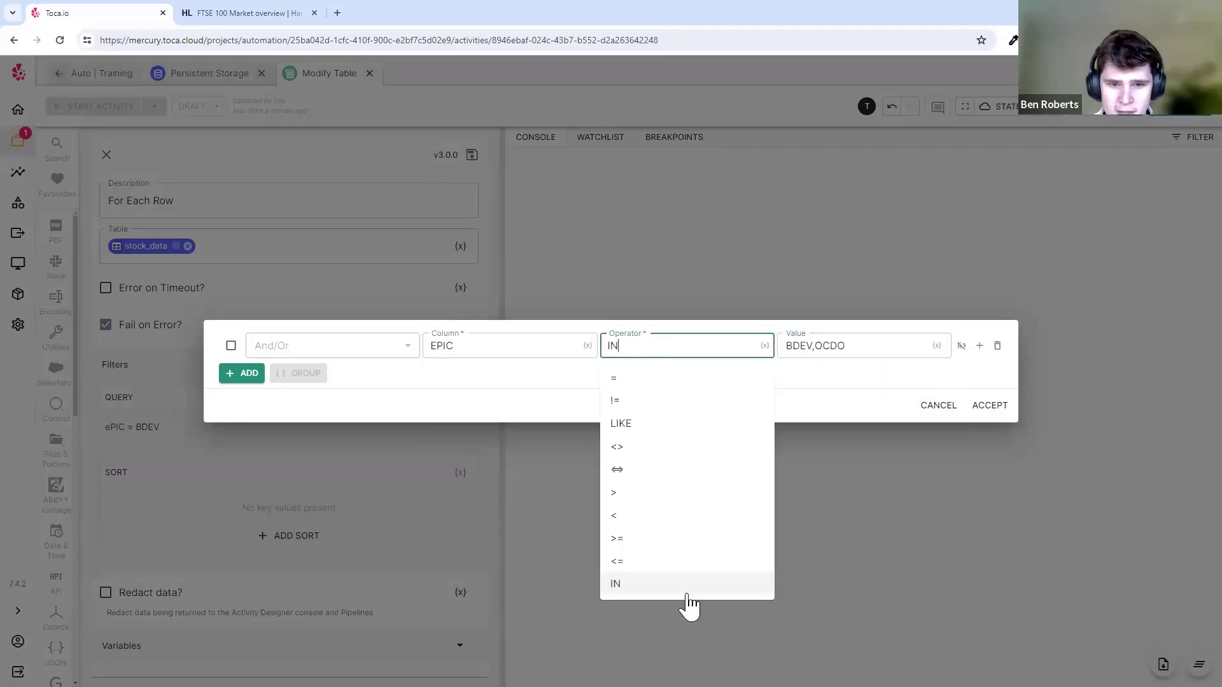
left_click(476, 373)
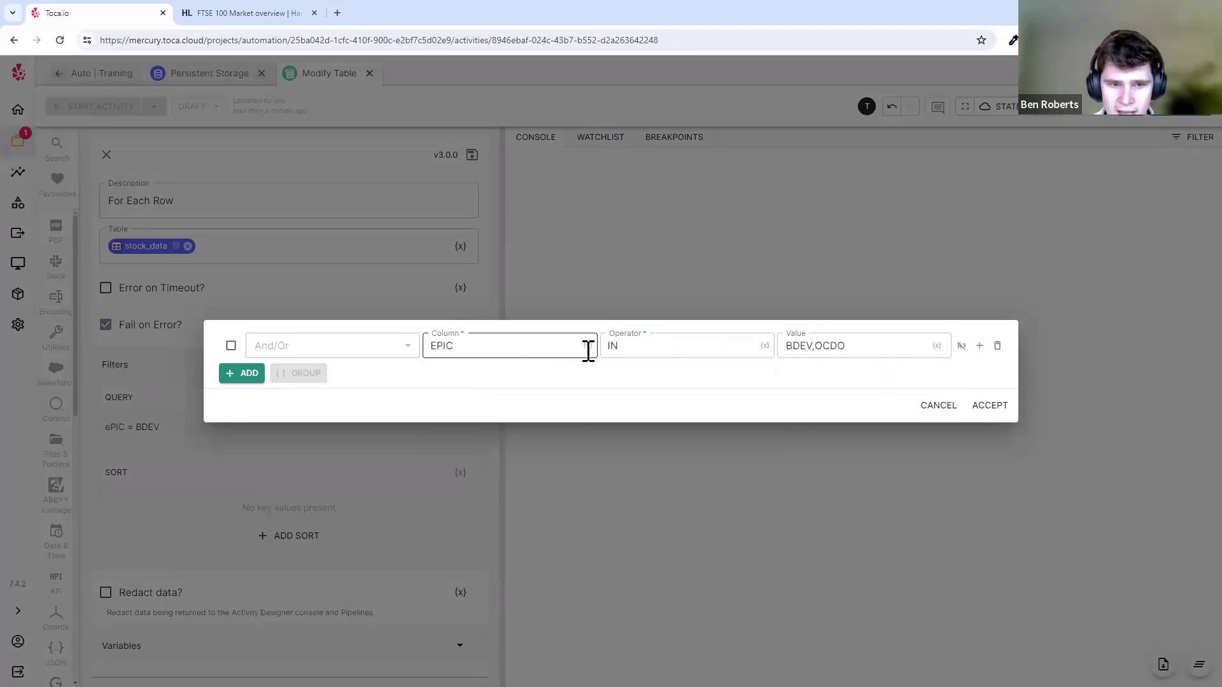
left_click(989, 406)
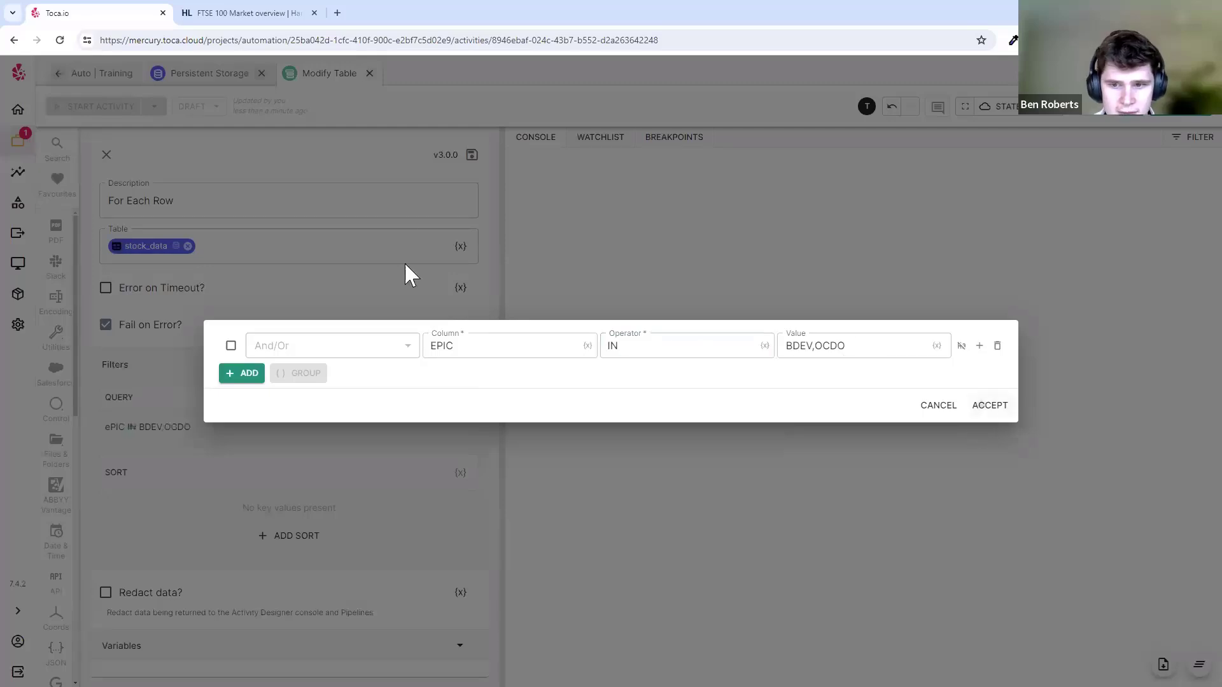
left_click(472, 154)
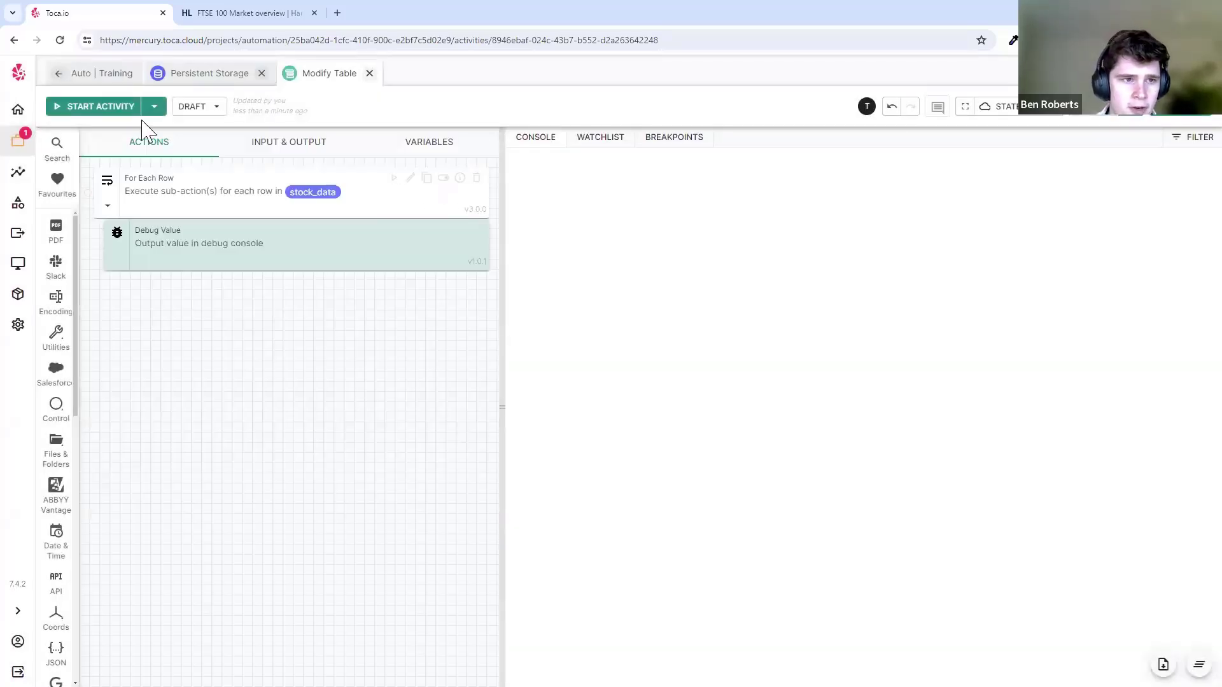
- Run the activity, check both rows' debug output, then return to Persistent Storage
left_click(114, 107)
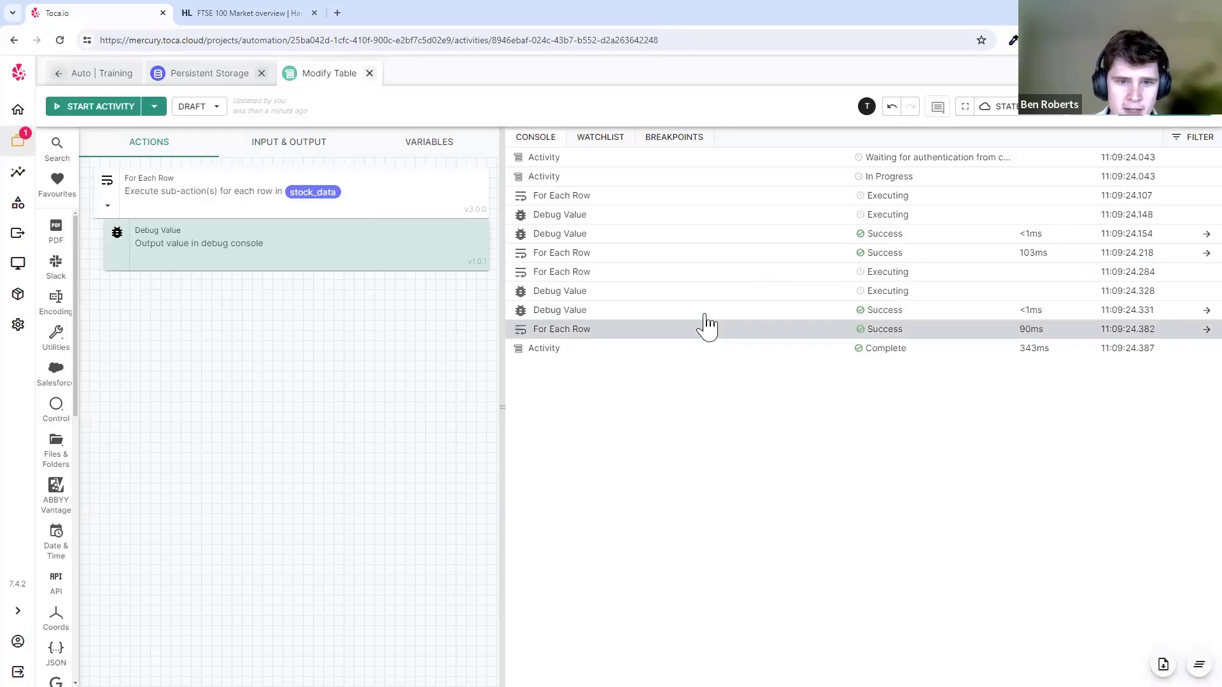
left_click(631, 235)
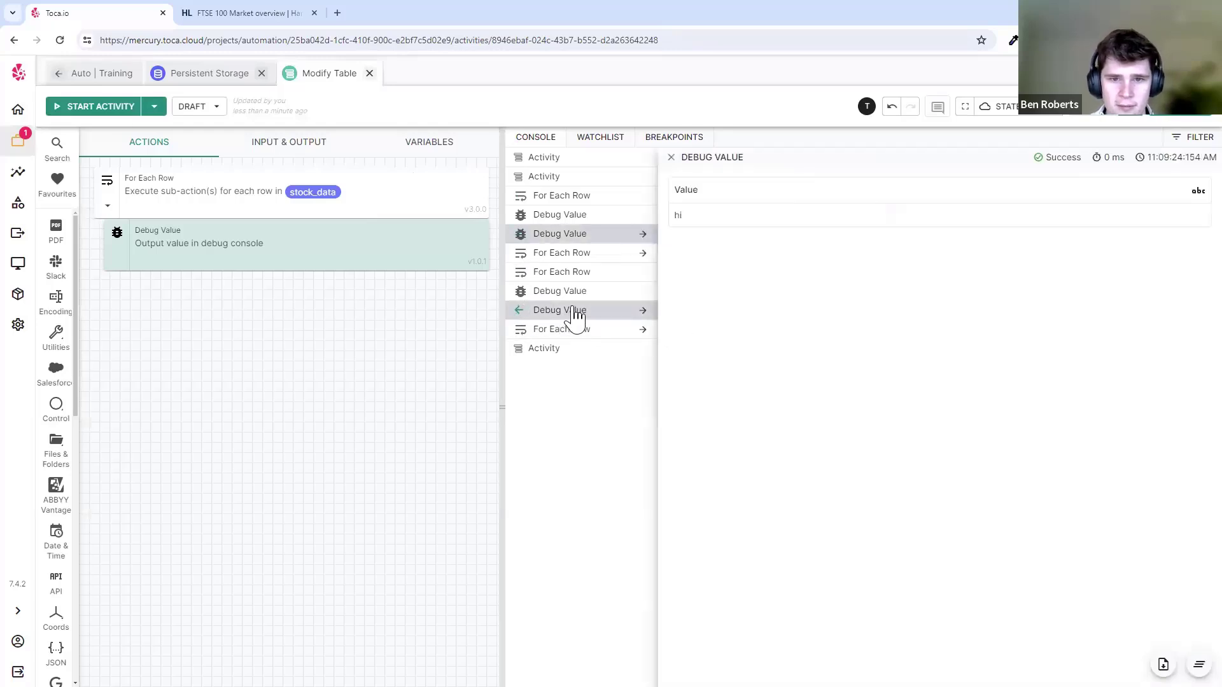
left_click(575, 312)
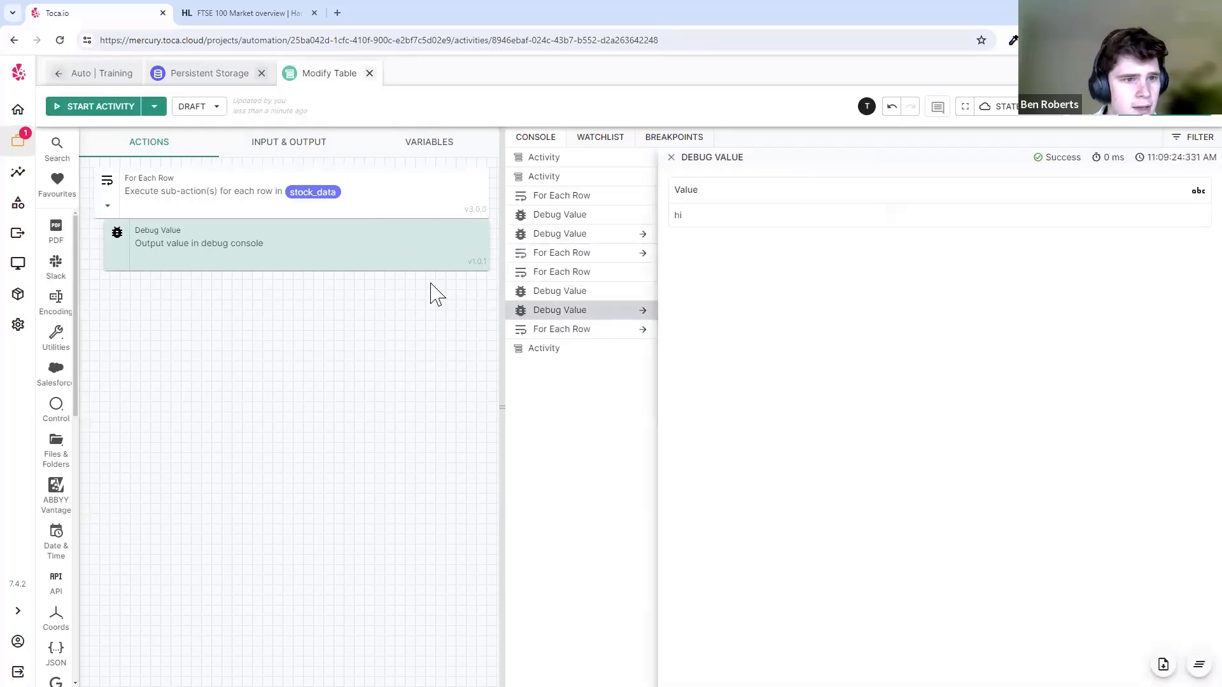
mouse_move(428, 245)
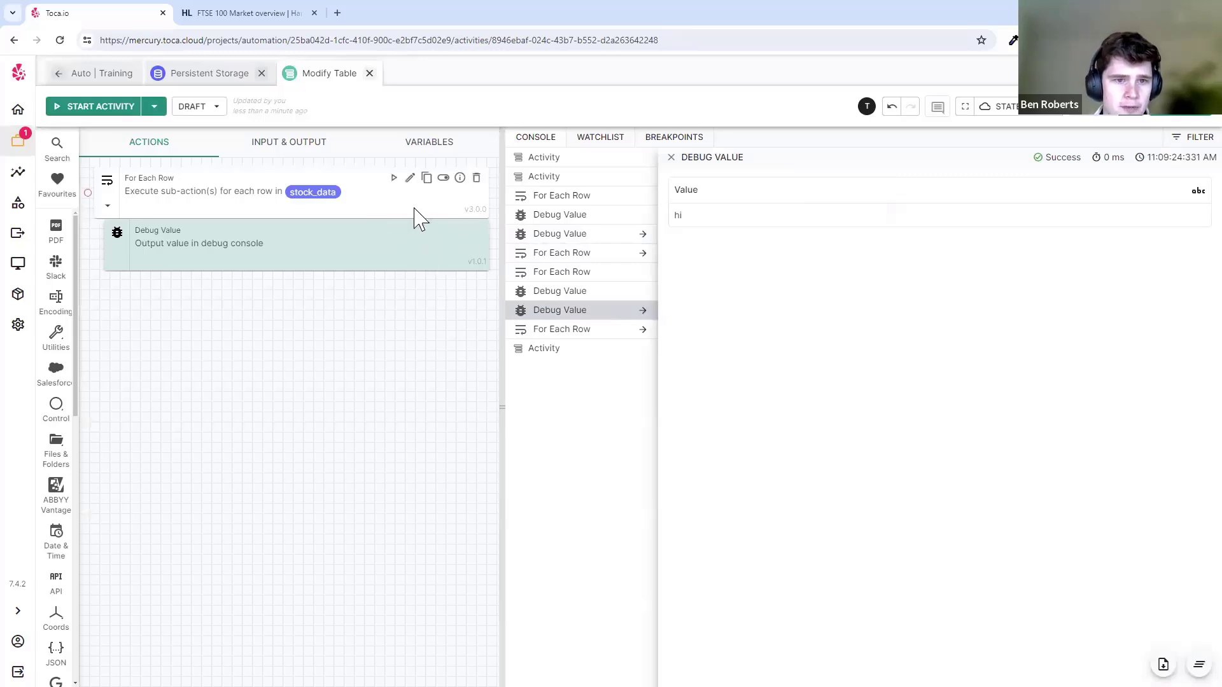
left_click(410, 179)
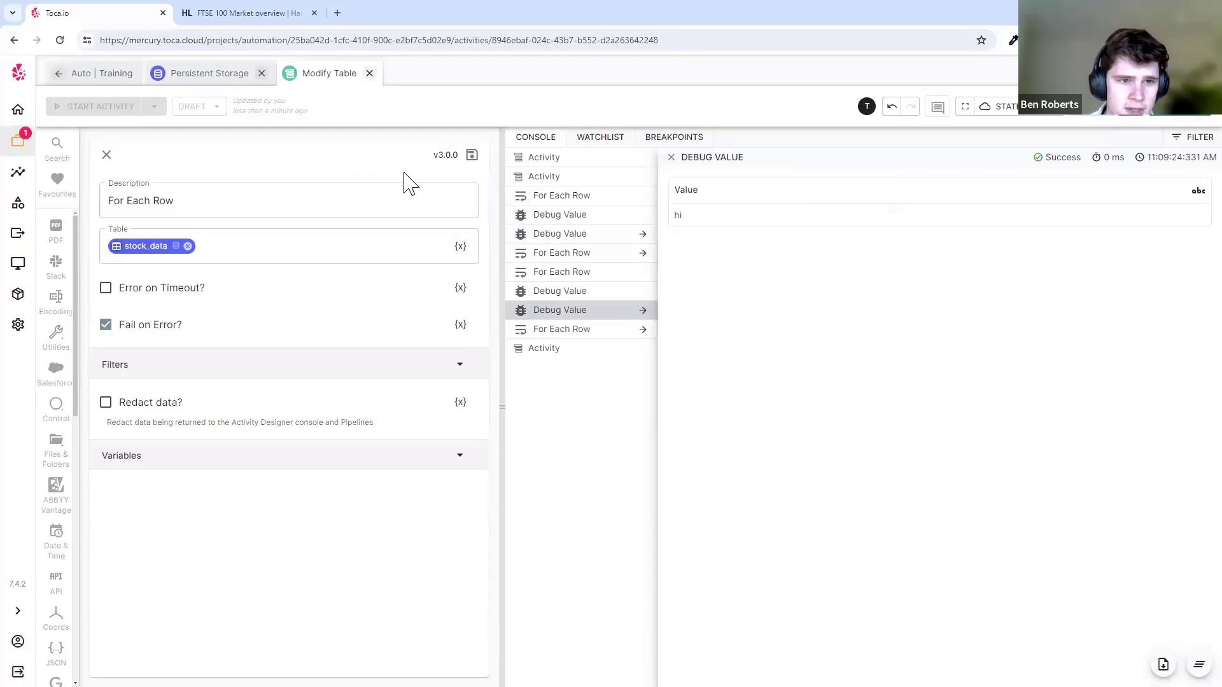
left_click(471, 155)
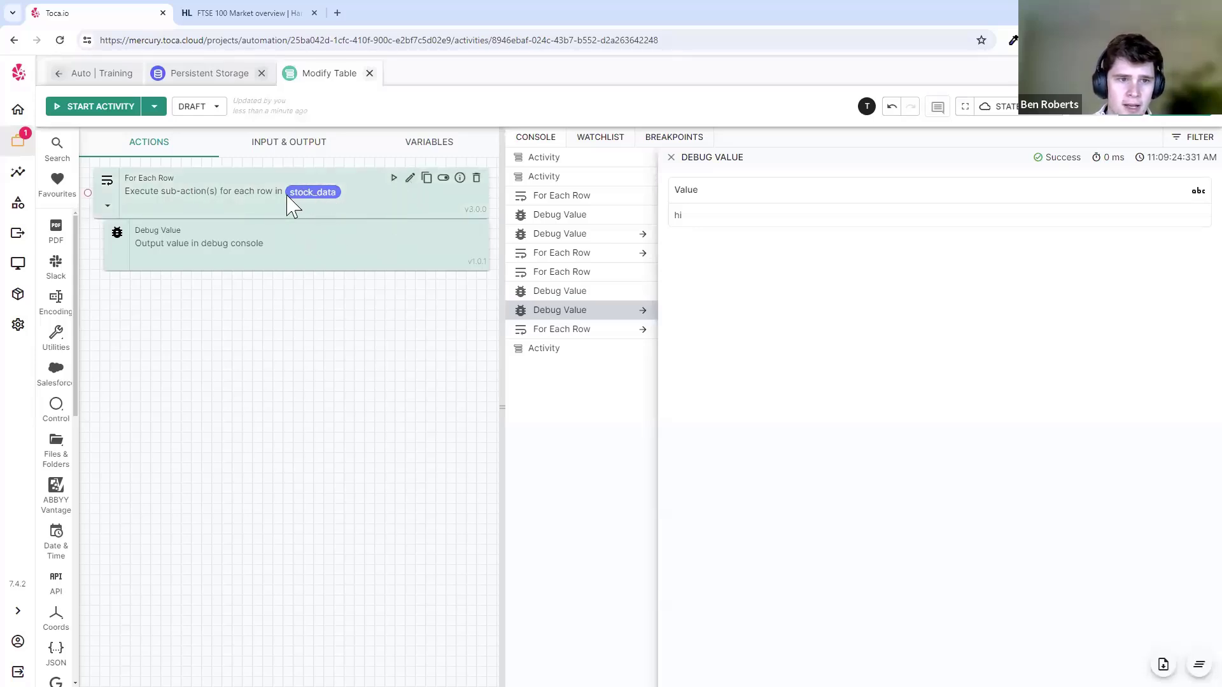
left_click(224, 75)
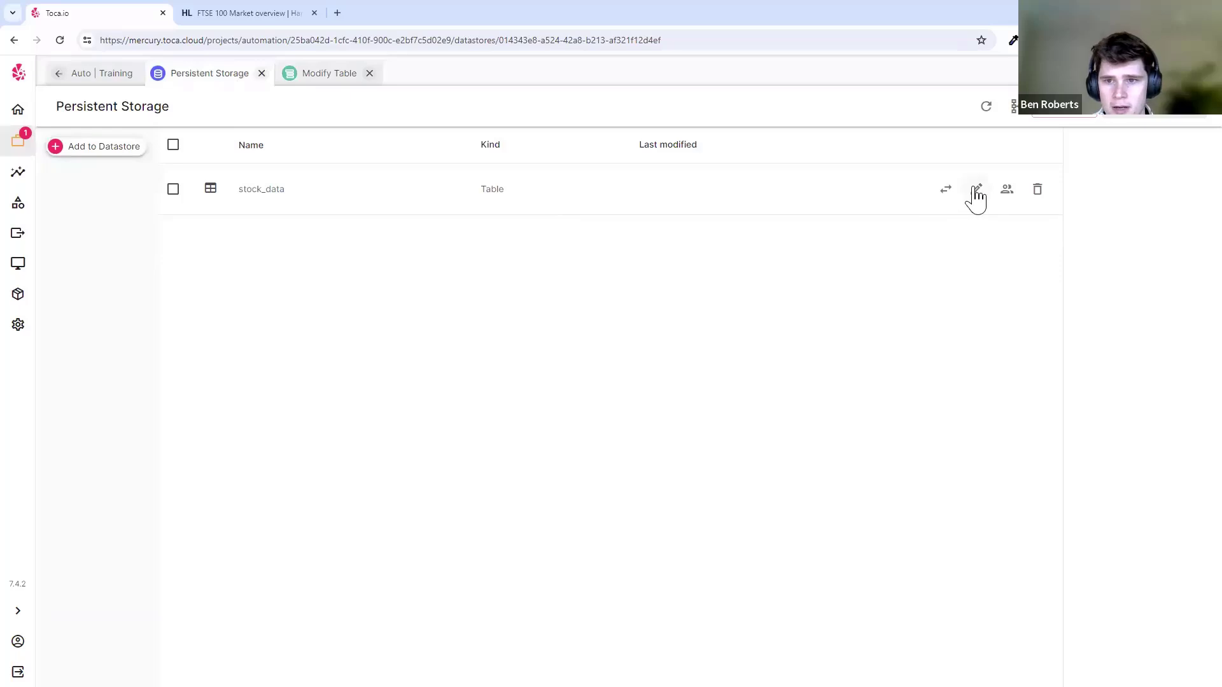
- Browse the stock_data rows, close the Update Table dialog, and reopen the Modify Table activity
left_click(975, 189)
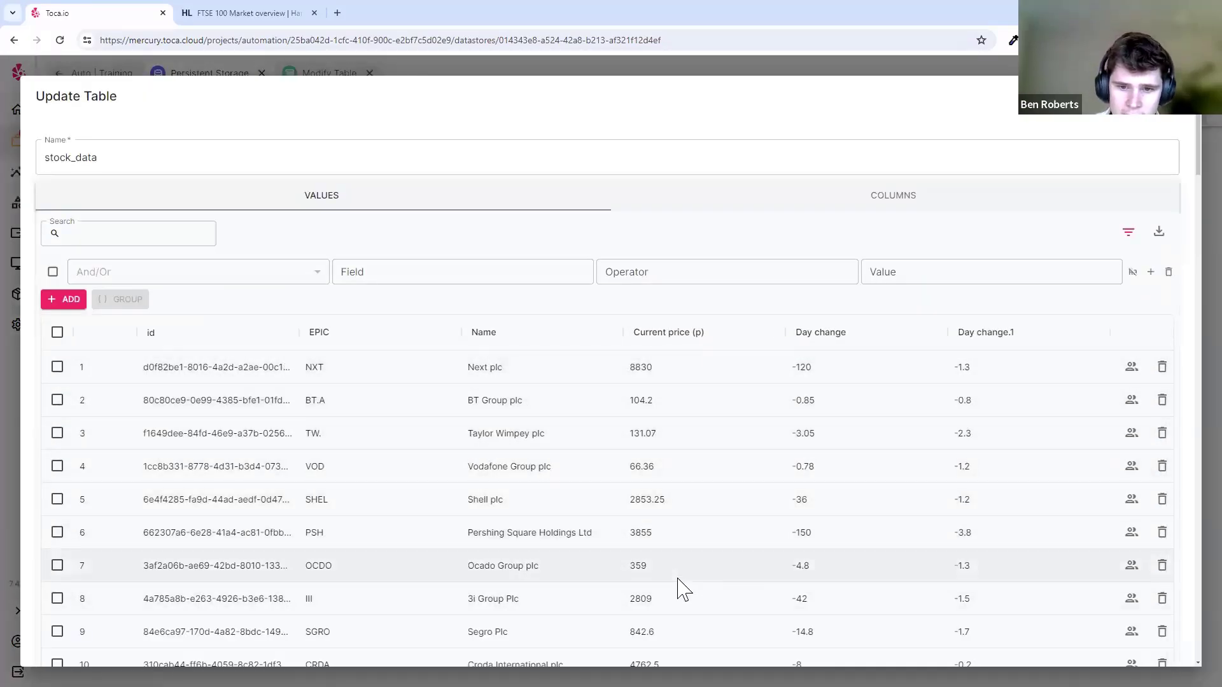
scroll(682, 608, "down", 8)
scroll(681, 605, "up", 8)
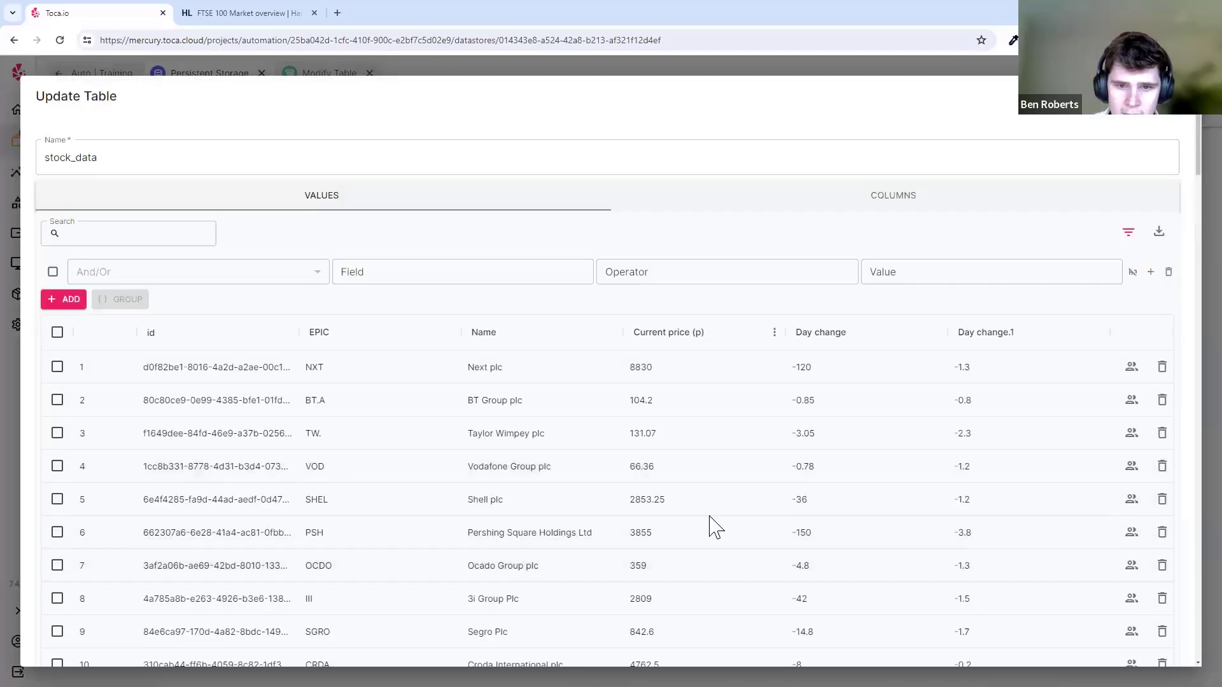
left_click(791, 67)
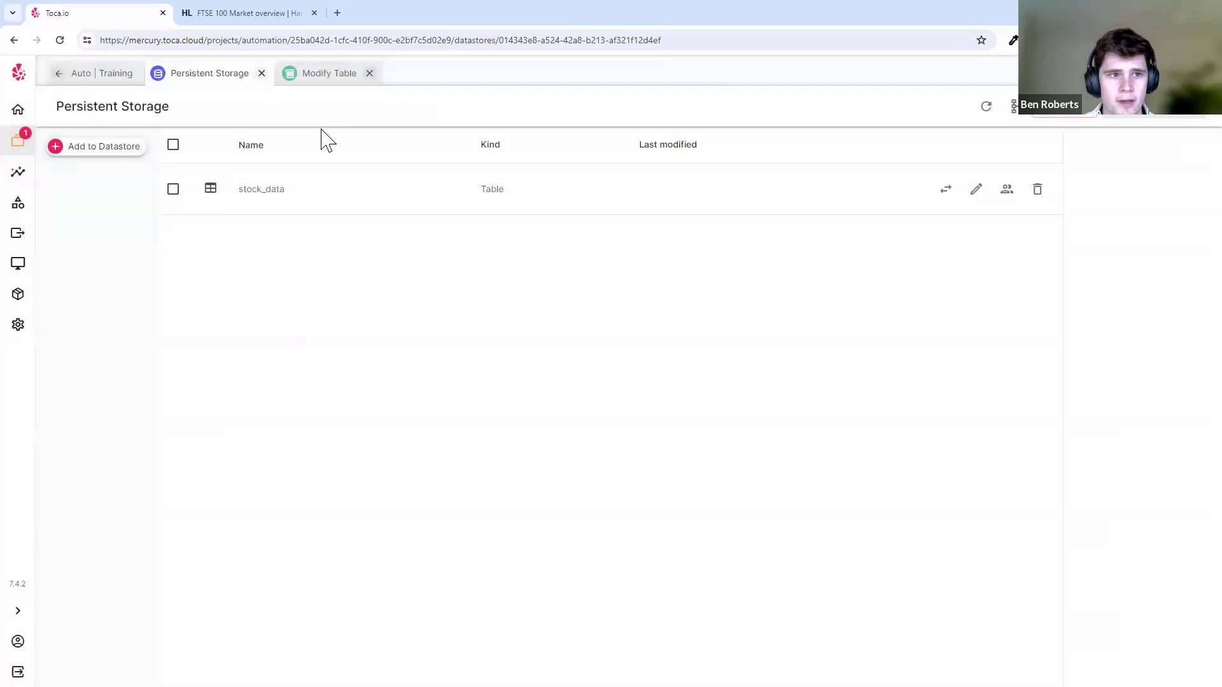
left_click(327, 82)
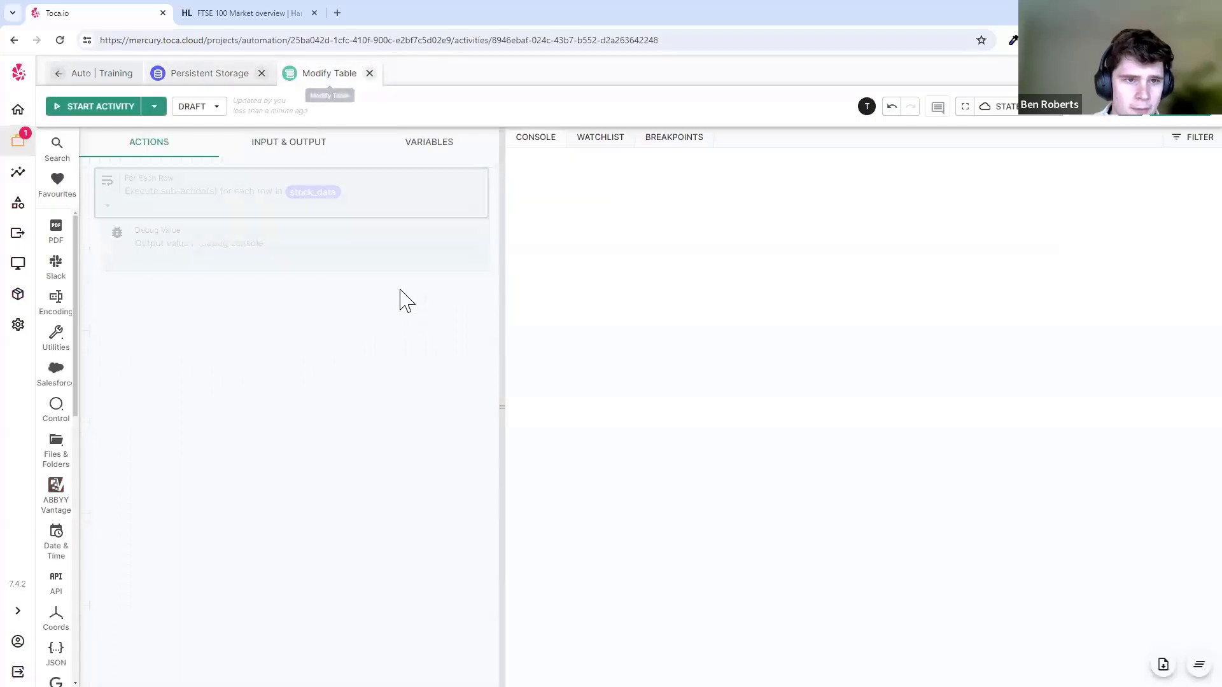
- Delete the Debug Value action and review the For Each Row filter without changes, then save
left_click(481, 230)
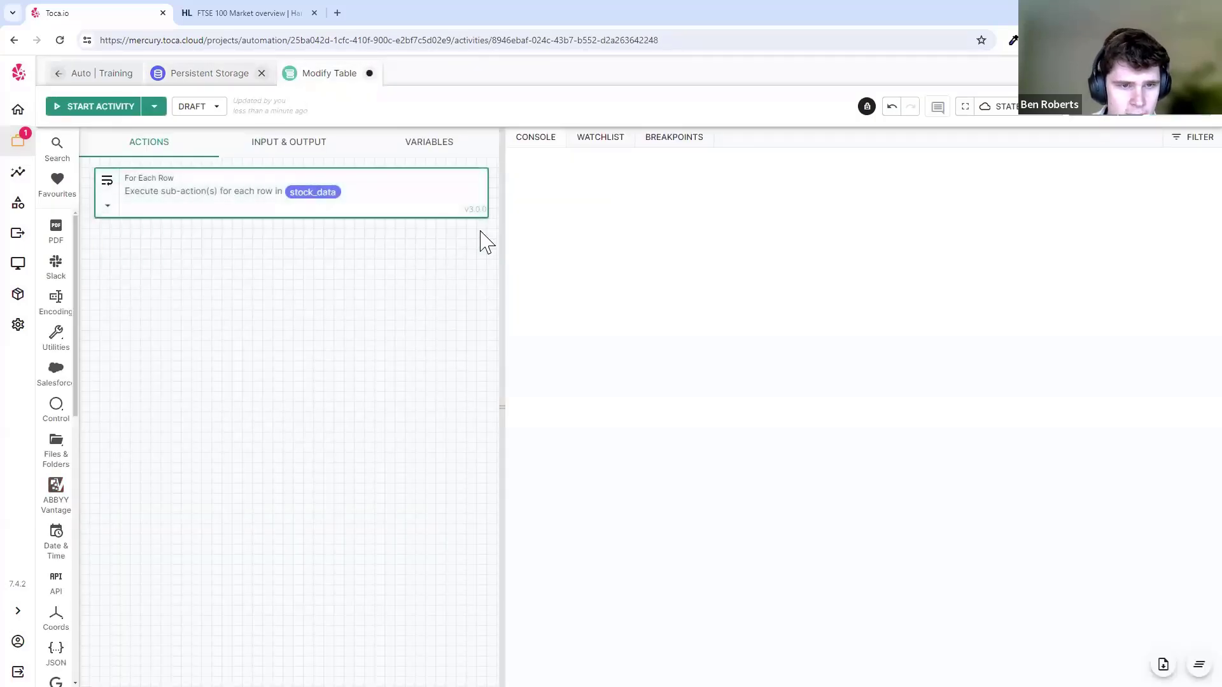
left_click(314, 215)
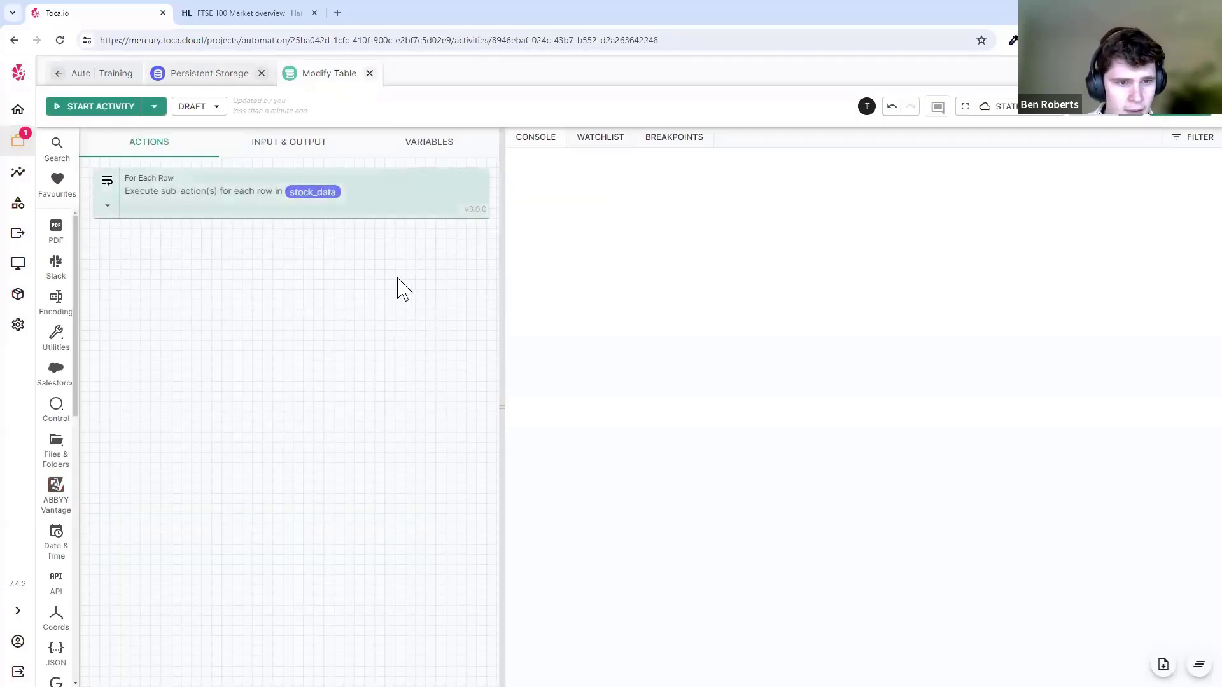
left_click(410, 181)
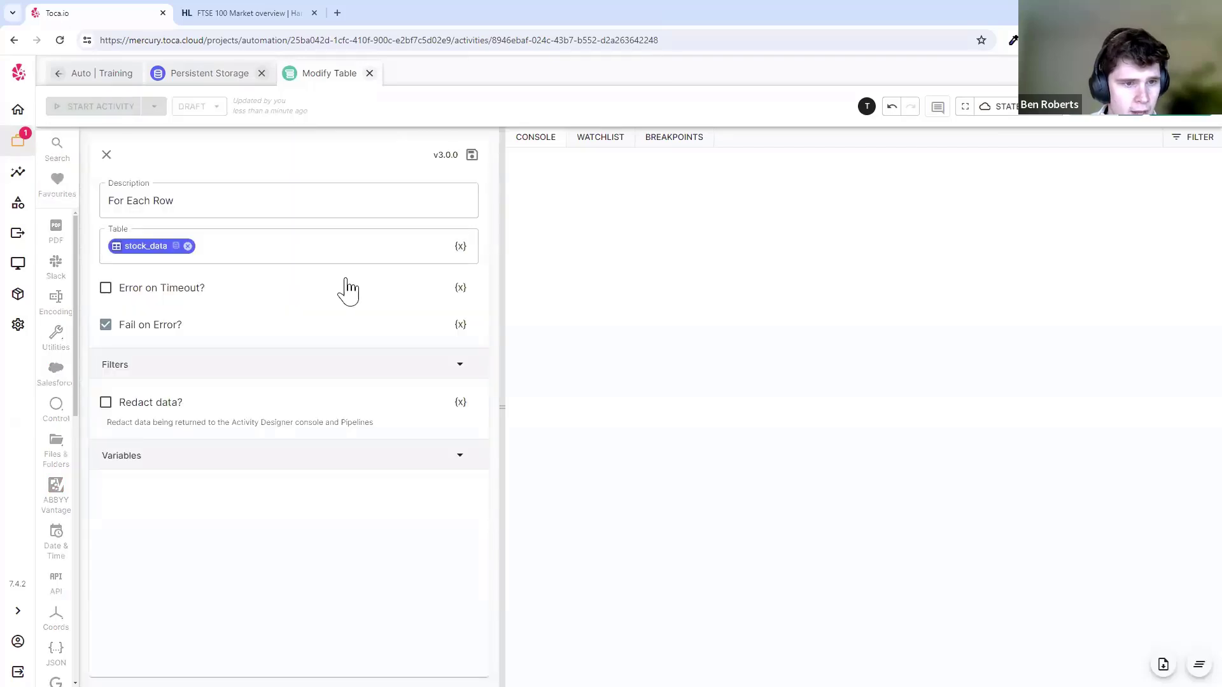
left_click(305, 364)
left_click(453, 397)
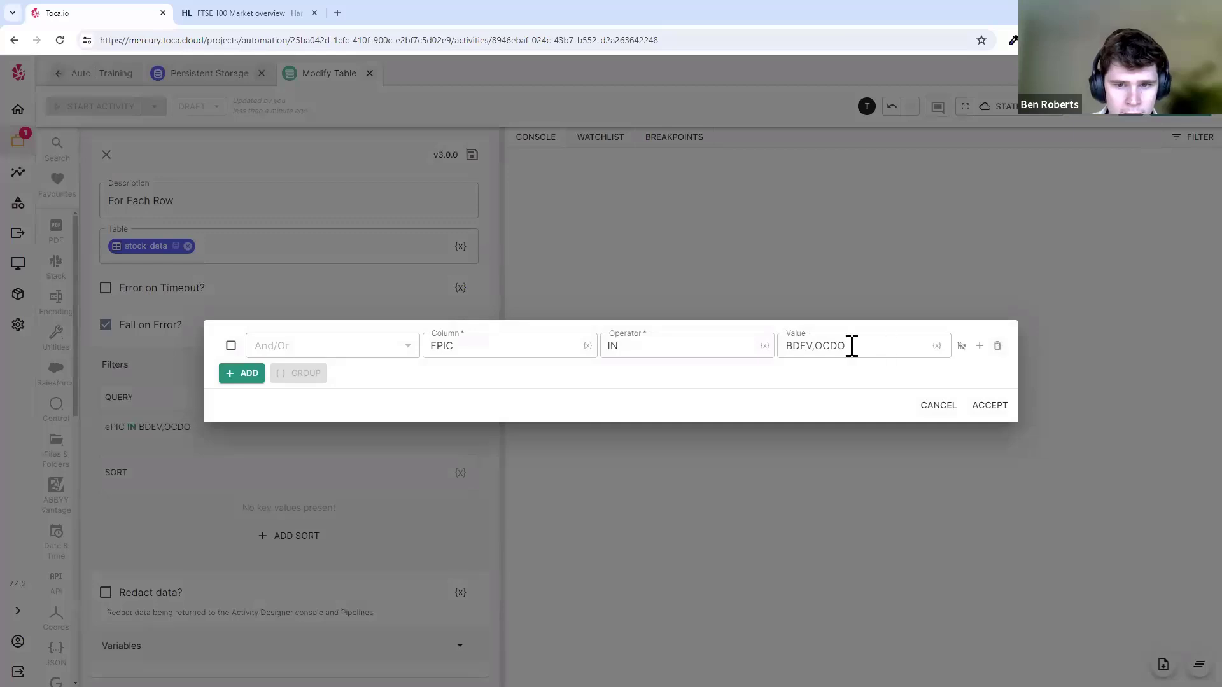
left_click(943, 404)
left_click(472, 160)
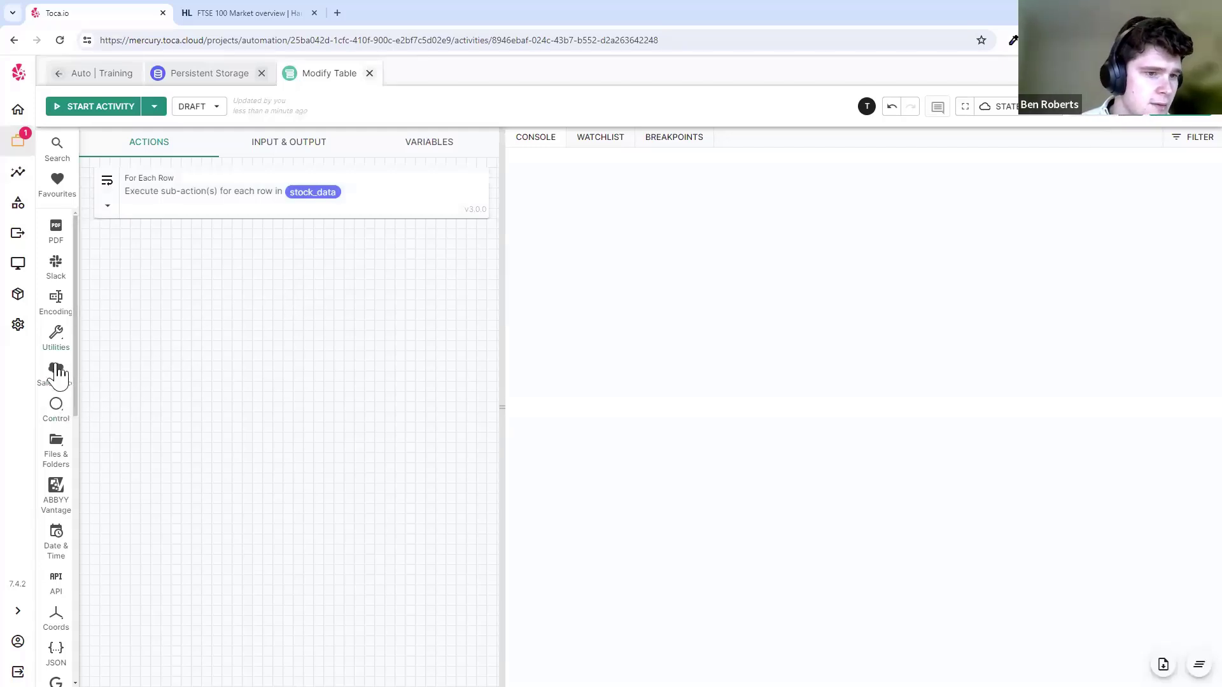
- Place a Set Variable action inside the For Each Row loop for current_price, type String, and save
scroll(57, 382, "down", 3)
scroll(58, 385, "down", 5)
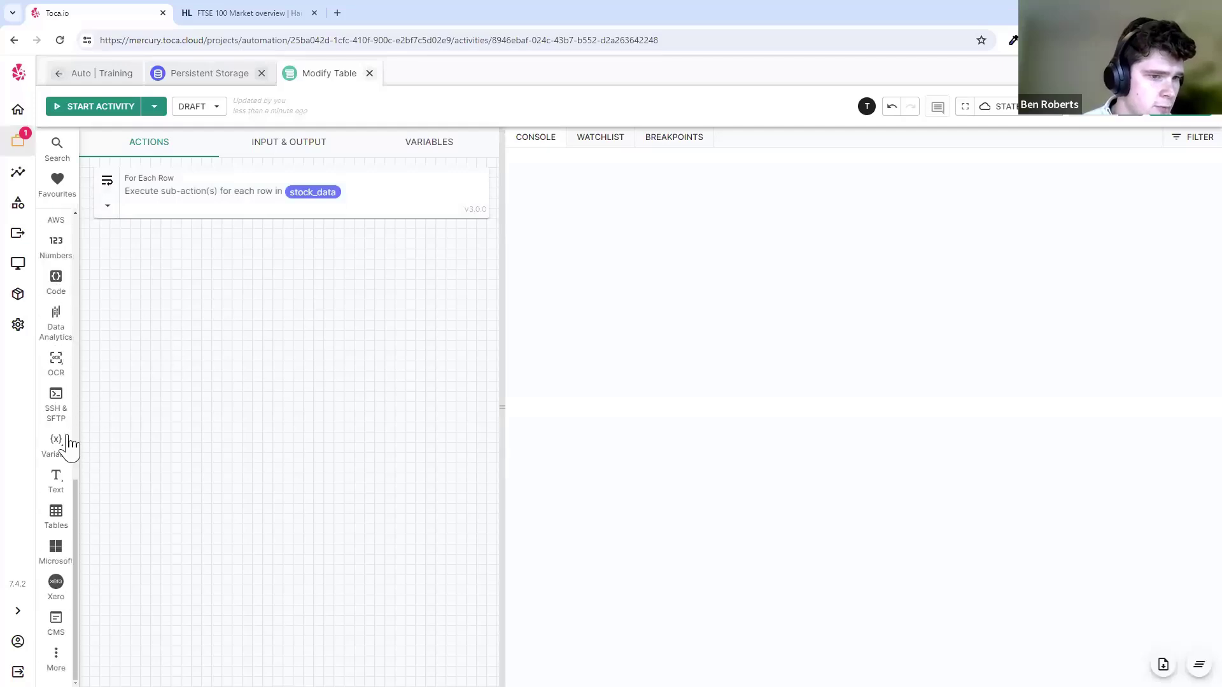
mouse_move(64, 448)
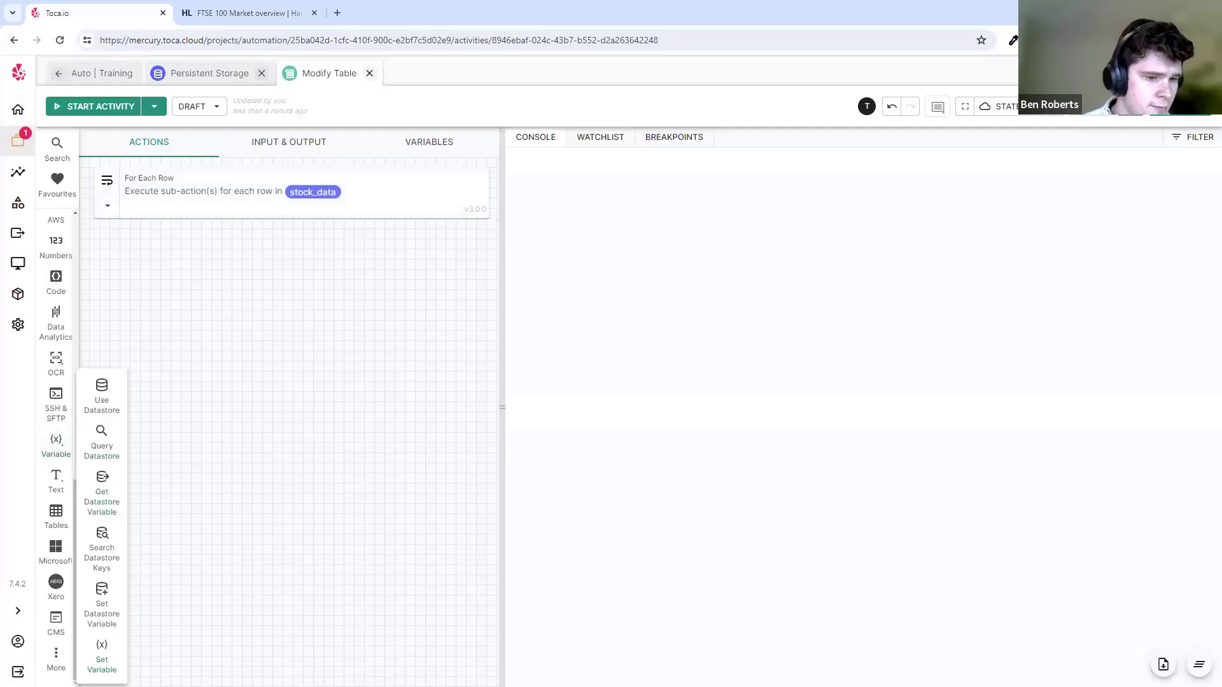
left_click_drag(101, 655, 273, 265)
left_click(307, 255)
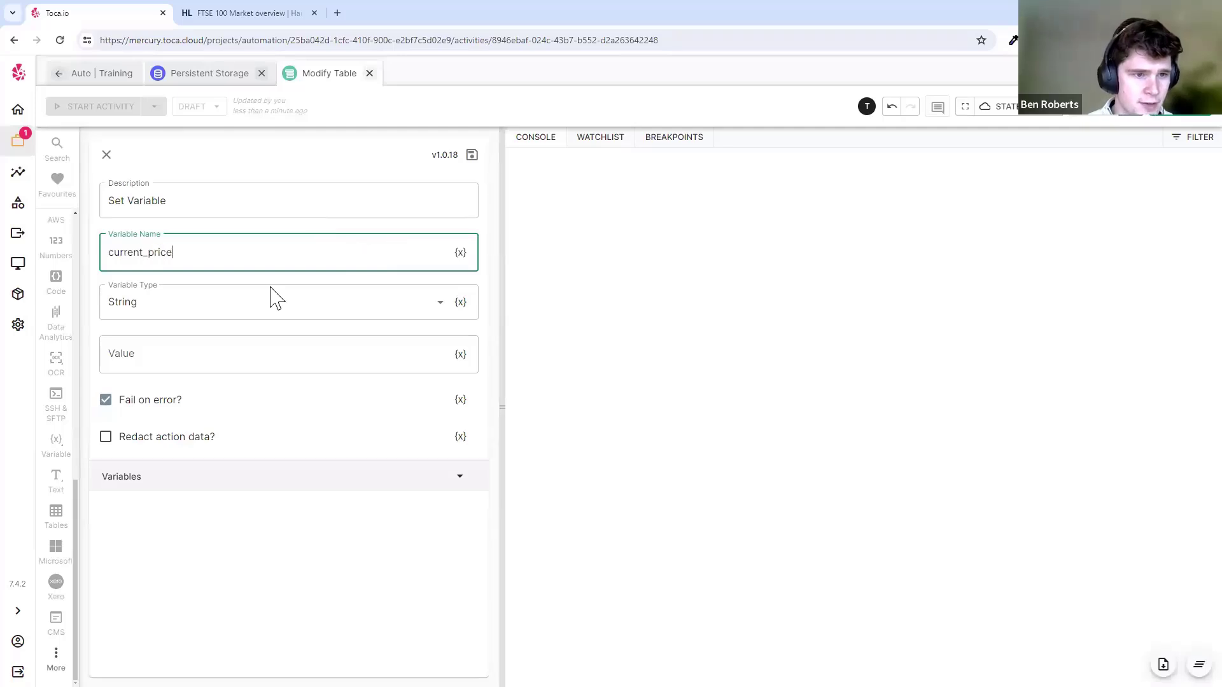
left_click(237, 312)
left_click(242, 313)
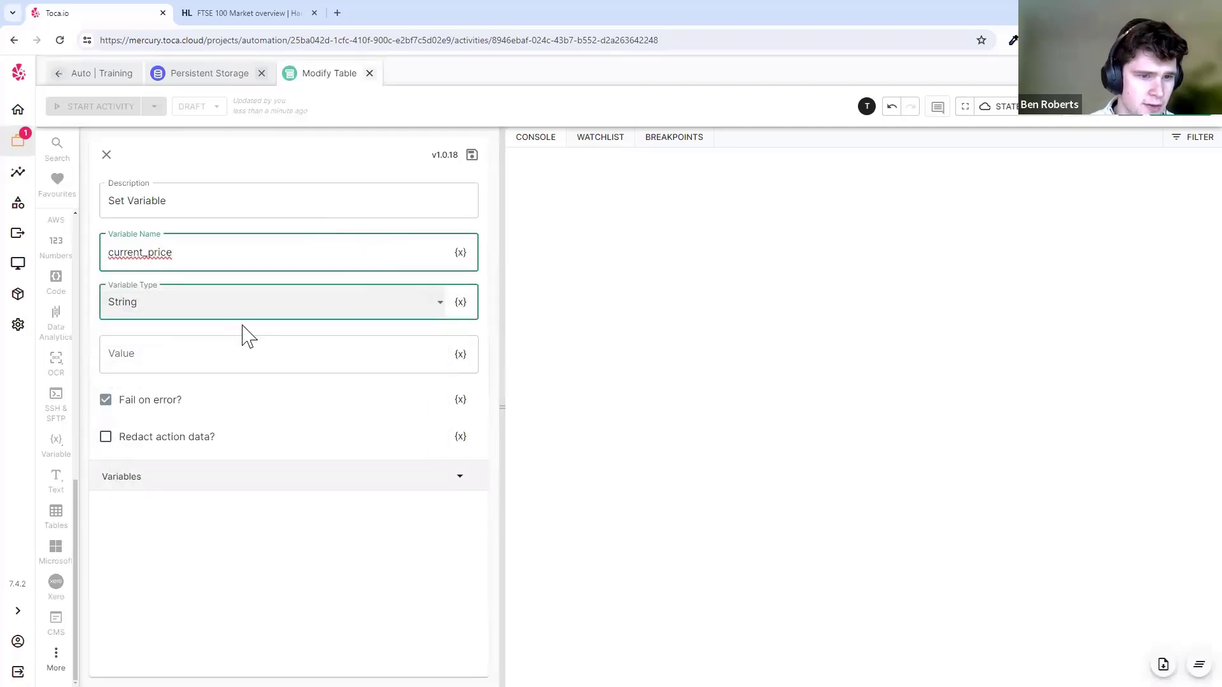
left_click(242, 326)
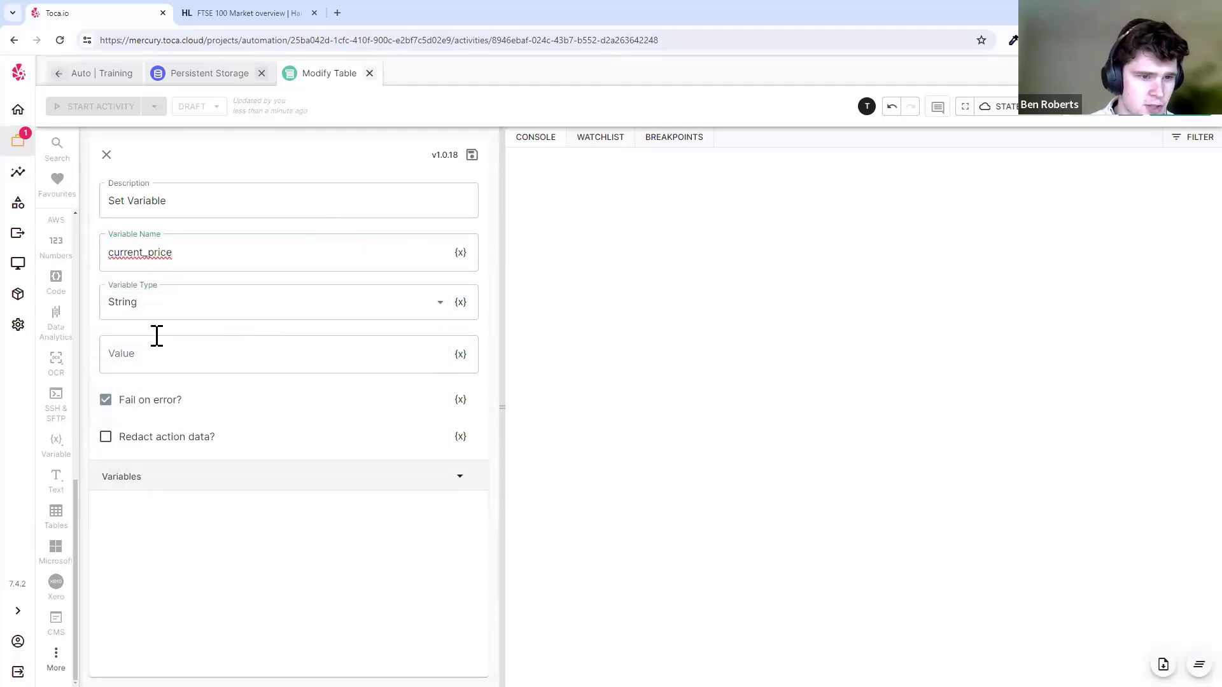
left_click(461, 355)
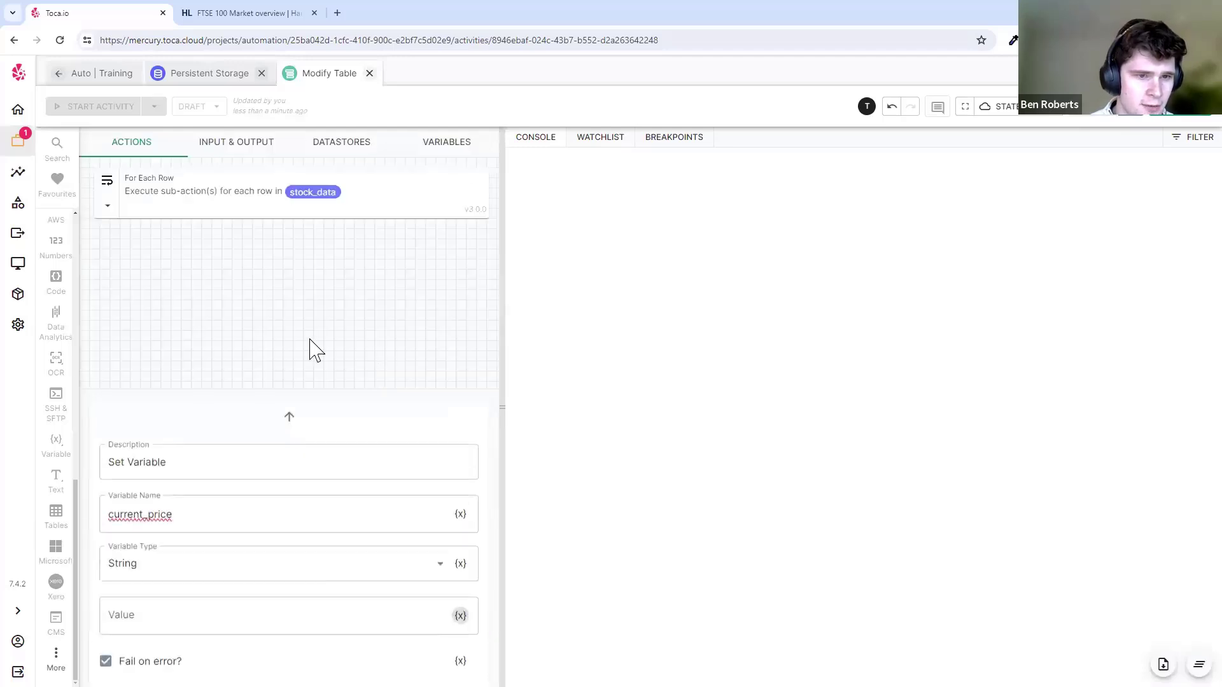
left_click(336, 211)
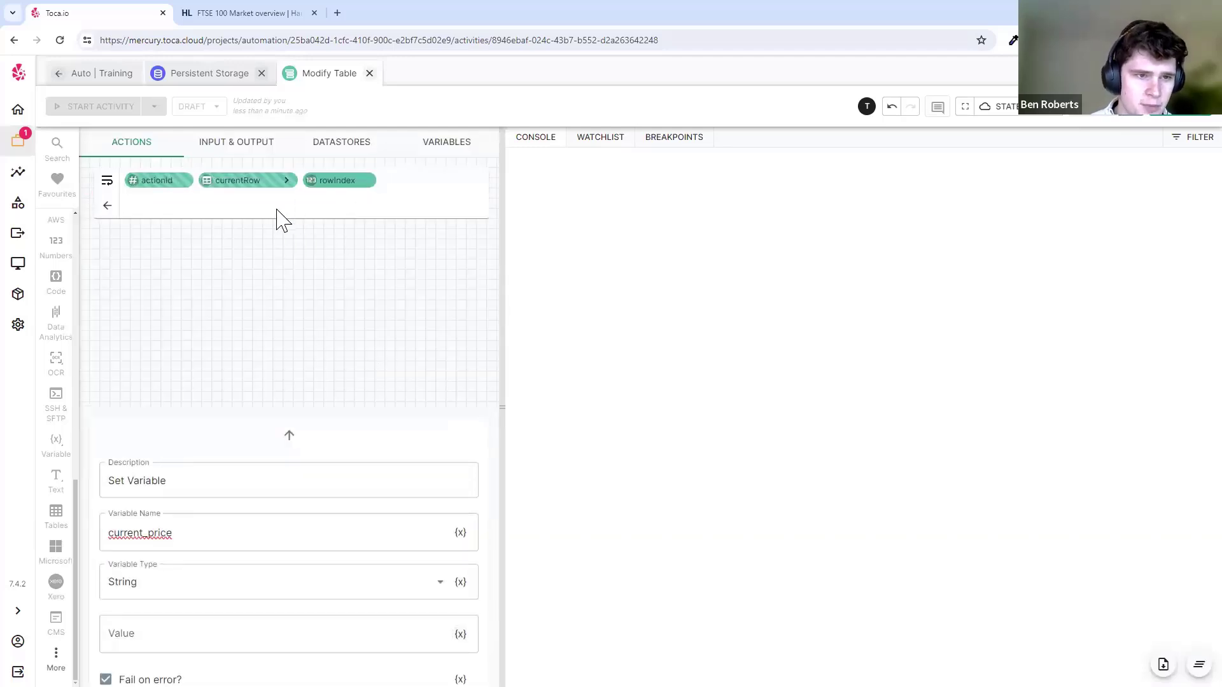
left_click(106, 208)
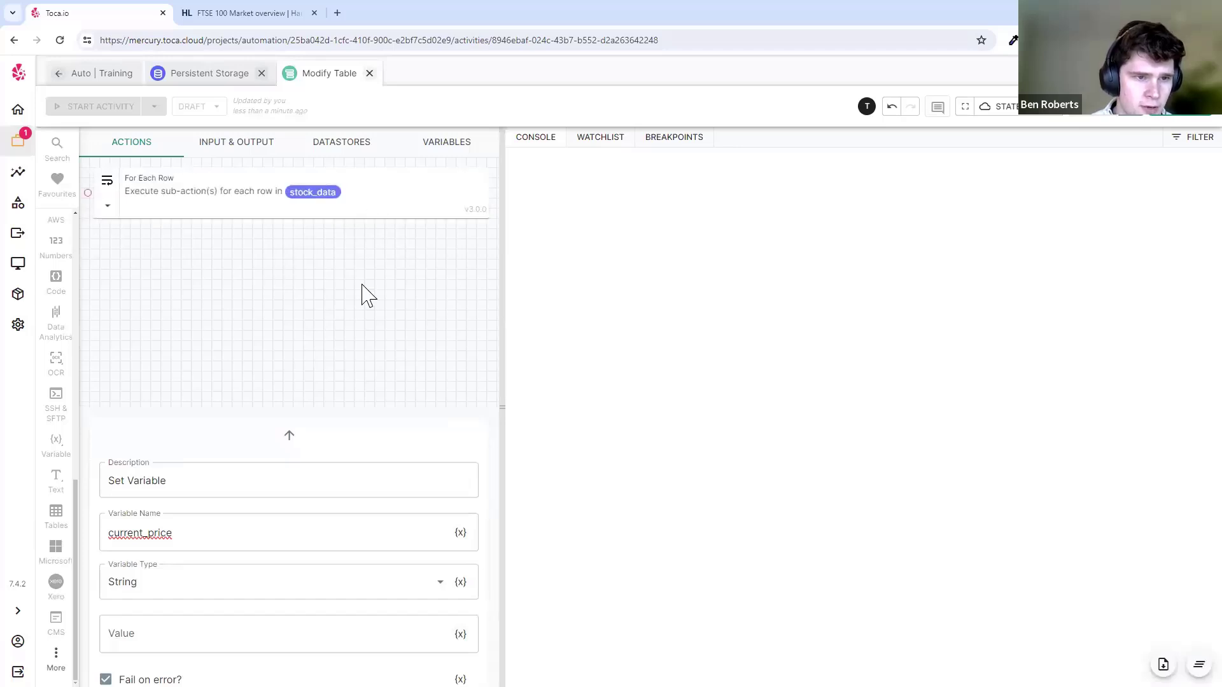
left_click(289, 435)
left_click(471, 155)
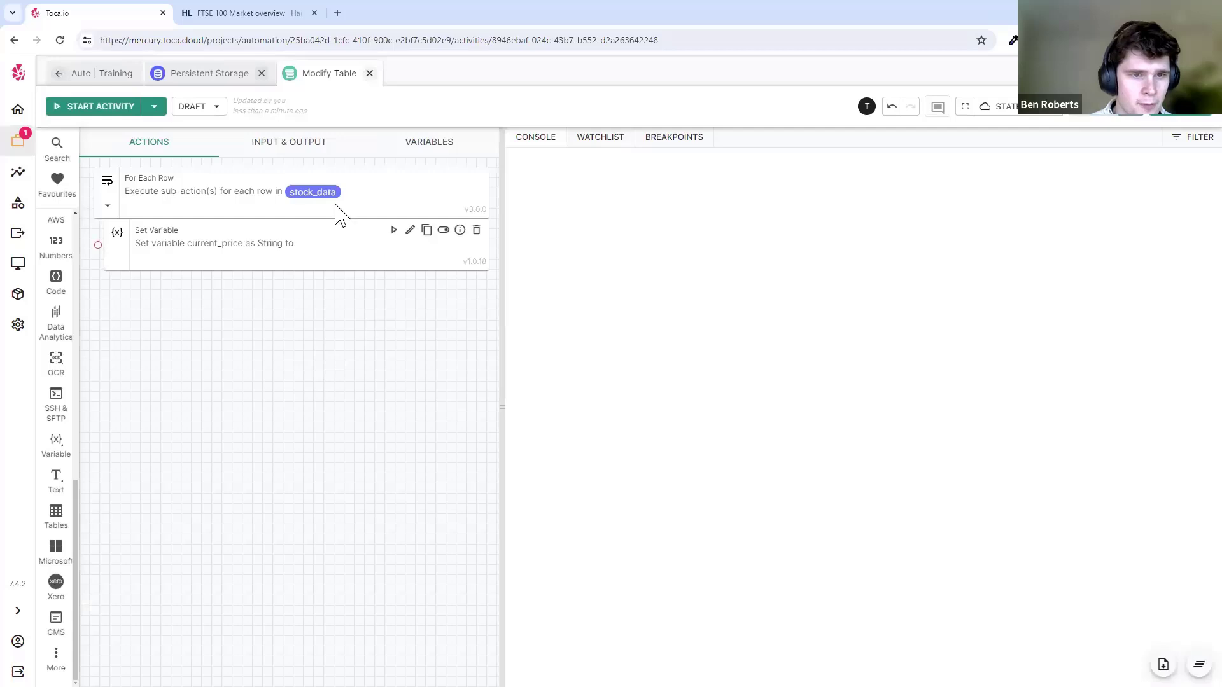
- Run the activity, then browse currentRow's fields (EPIC, name, current_price_p, day_change) in the JSON path selector
left_click(393, 179)
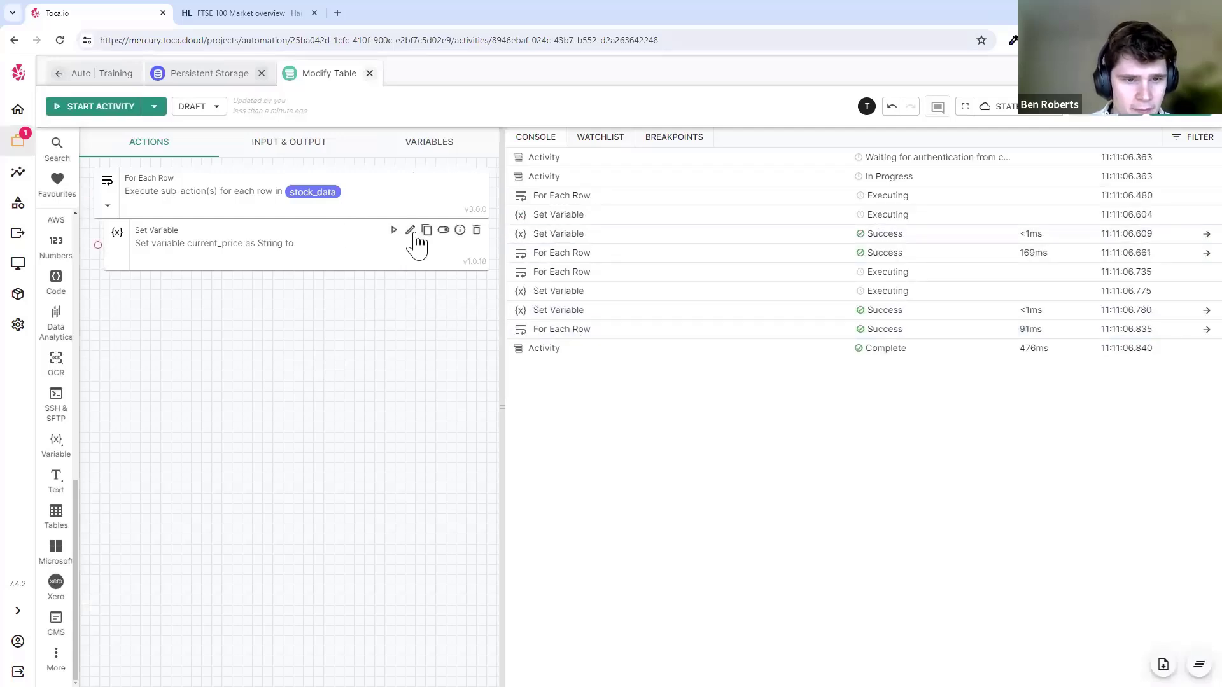
left_click(414, 245)
left_click(459, 359)
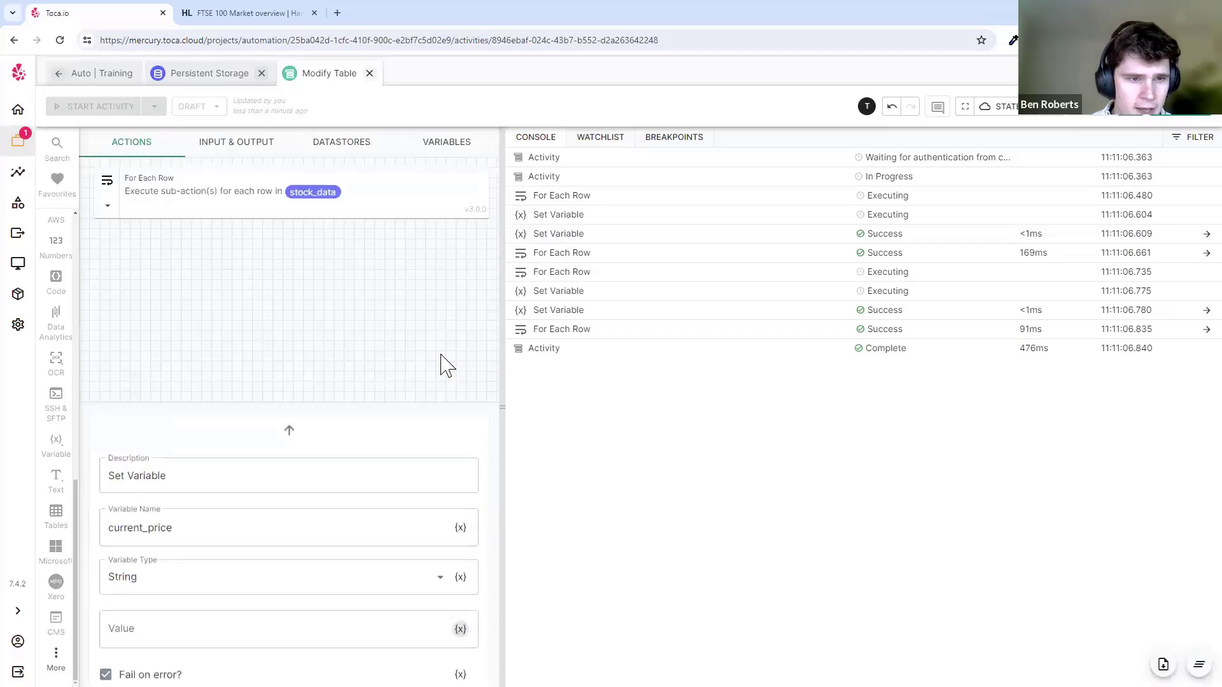
left_click(313, 218)
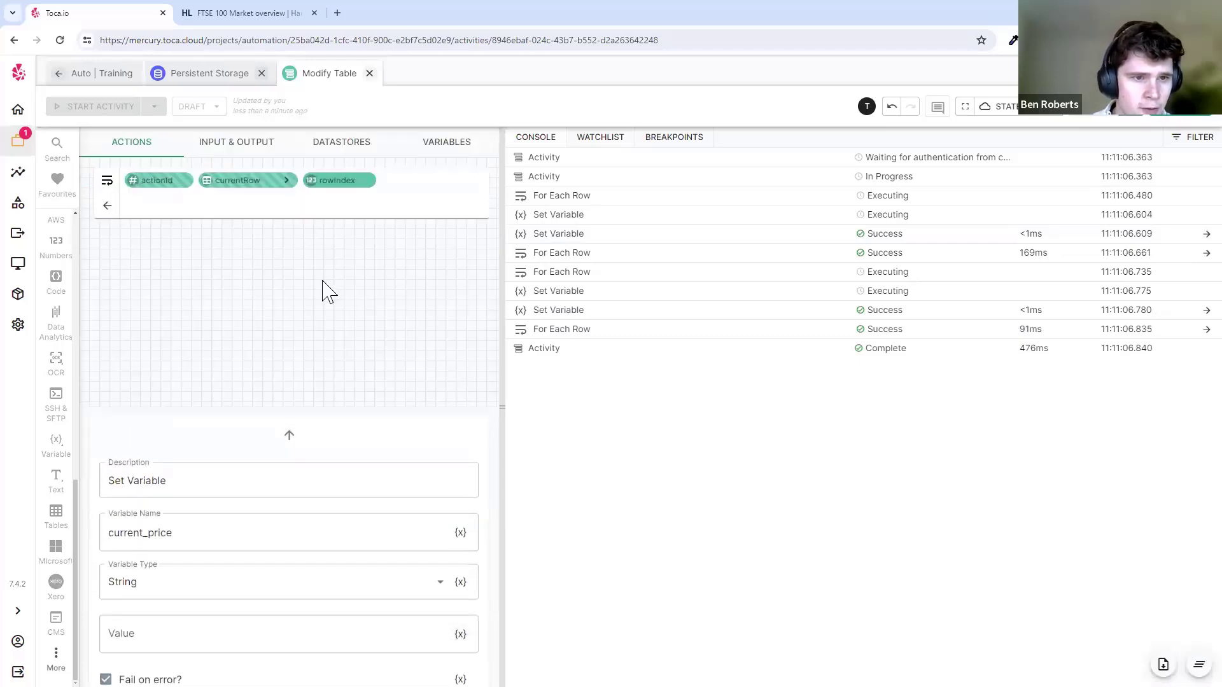
mouse_move(290, 189)
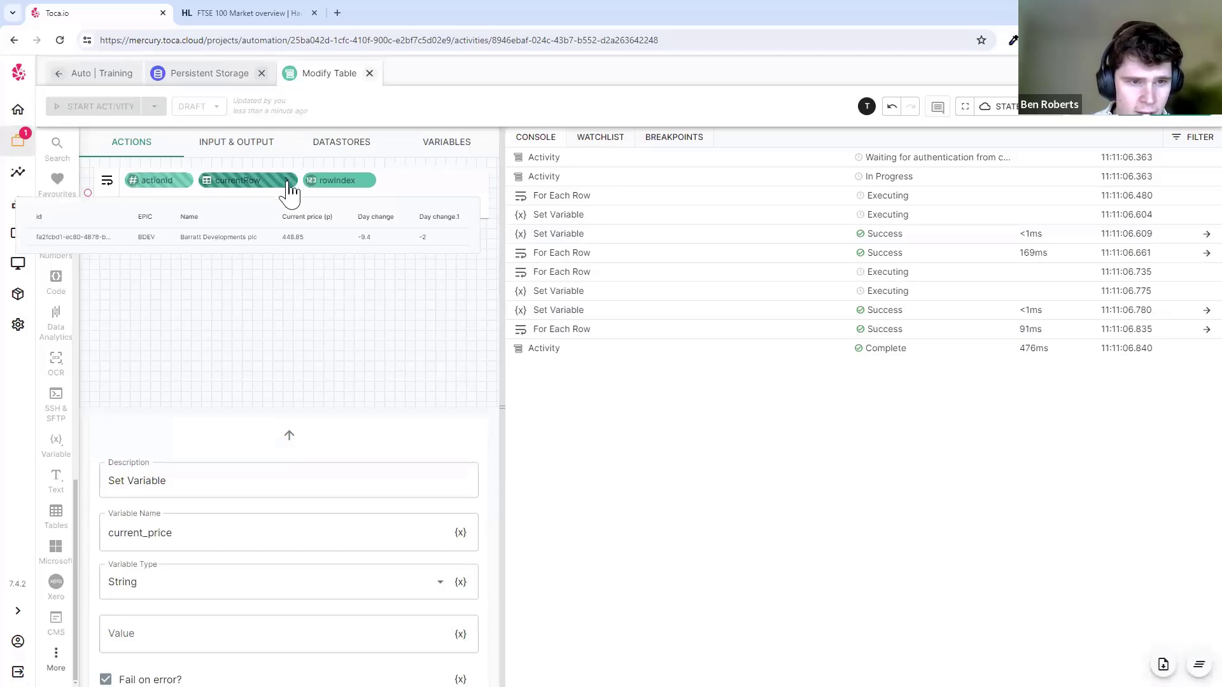
left_click(288, 183)
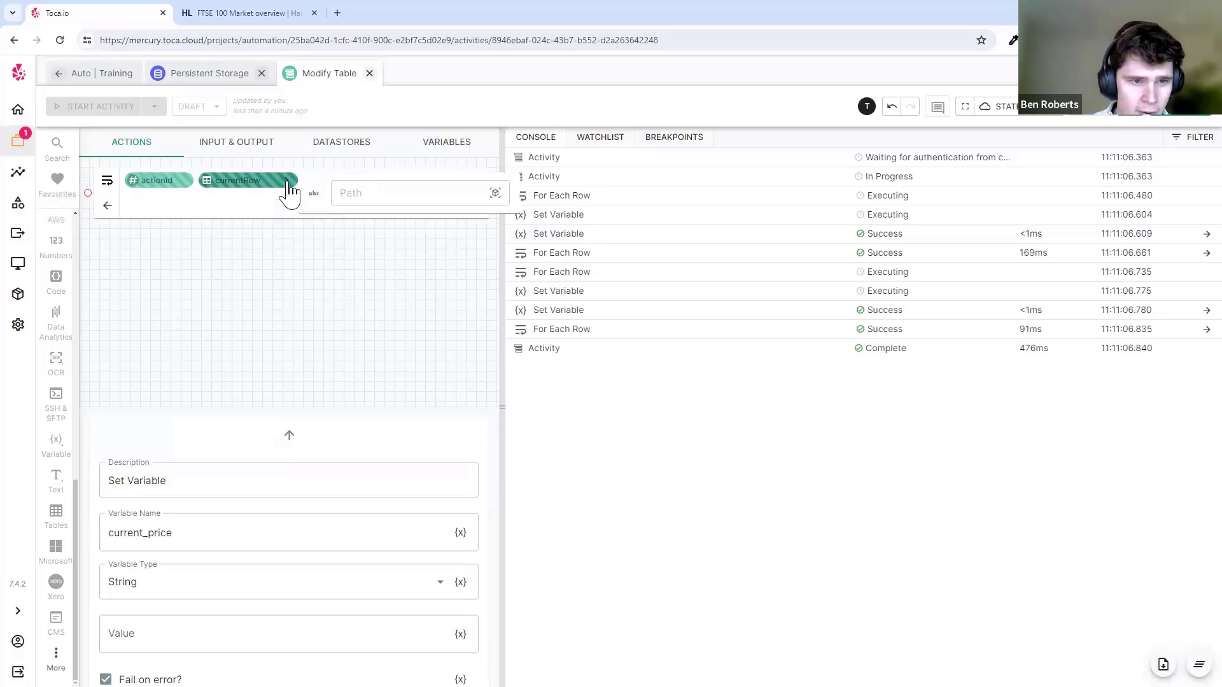
left_click(495, 194)
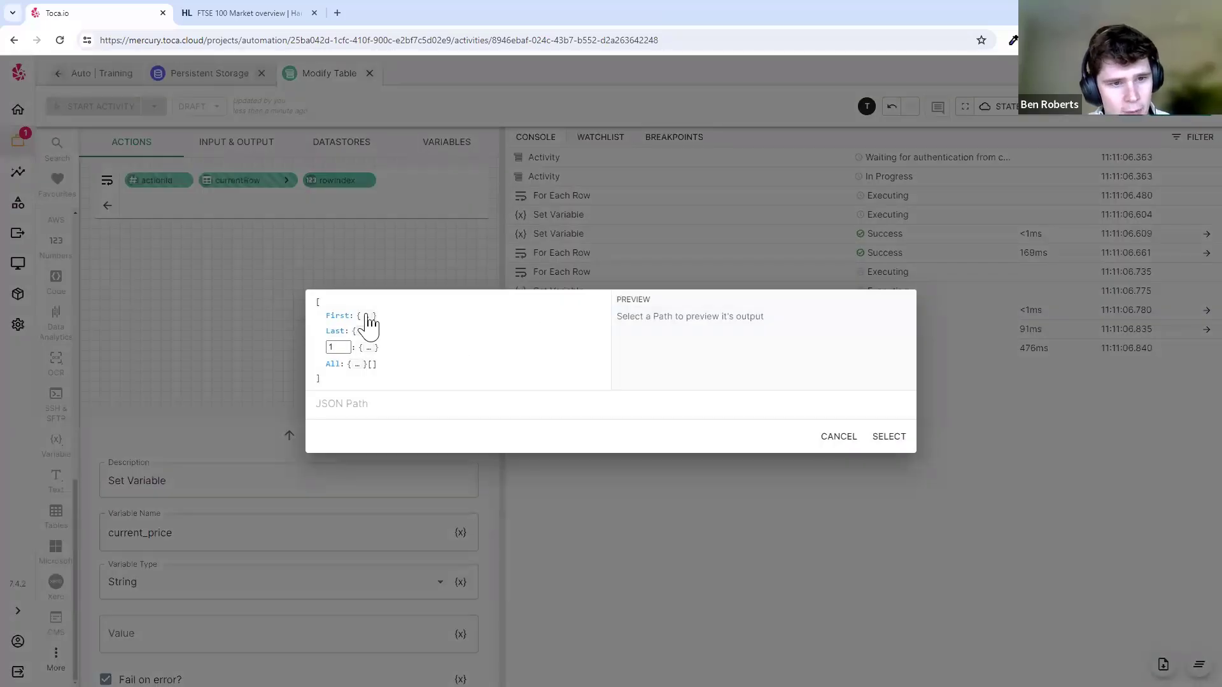
left_click(369, 317)
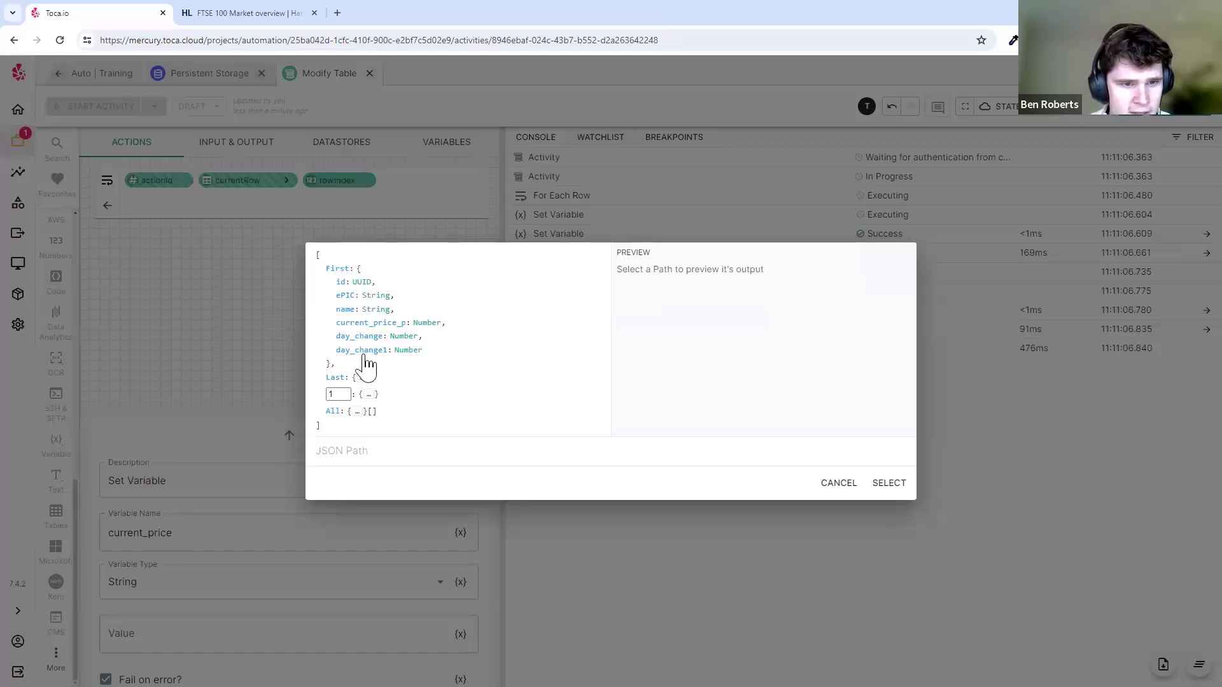
left_click(347, 298)
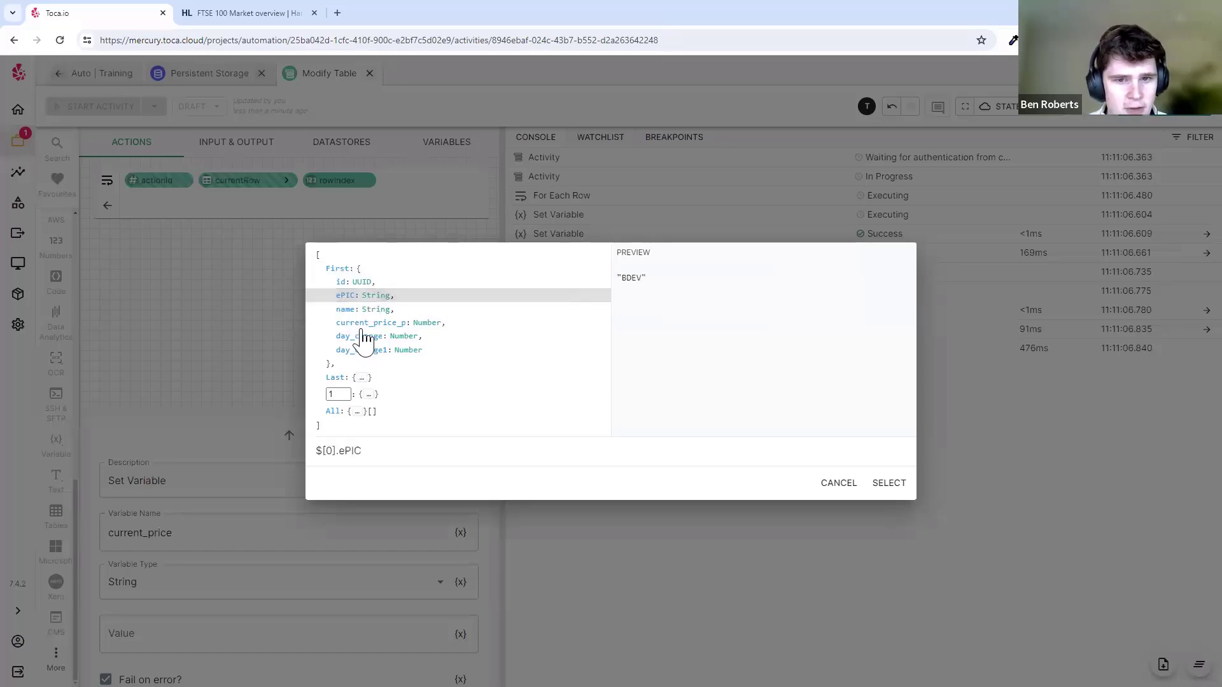
left_click(351, 310)
left_click(365, 323)
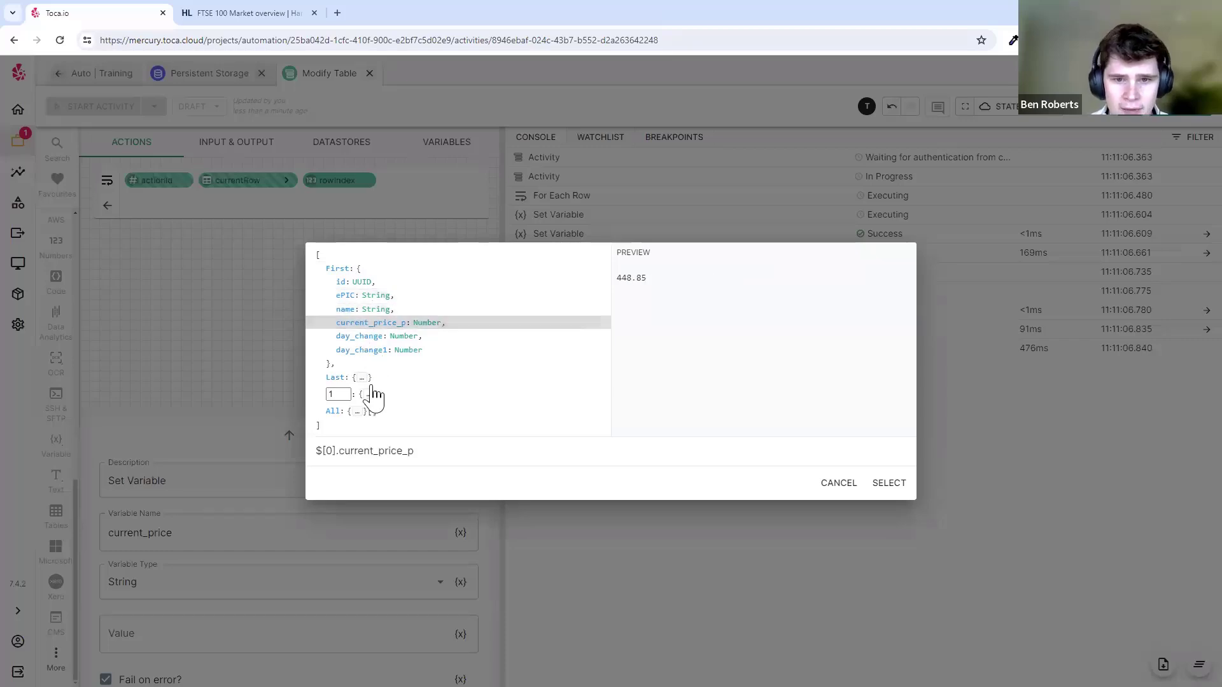
left_click(362, 337)
left_click(372, 352)
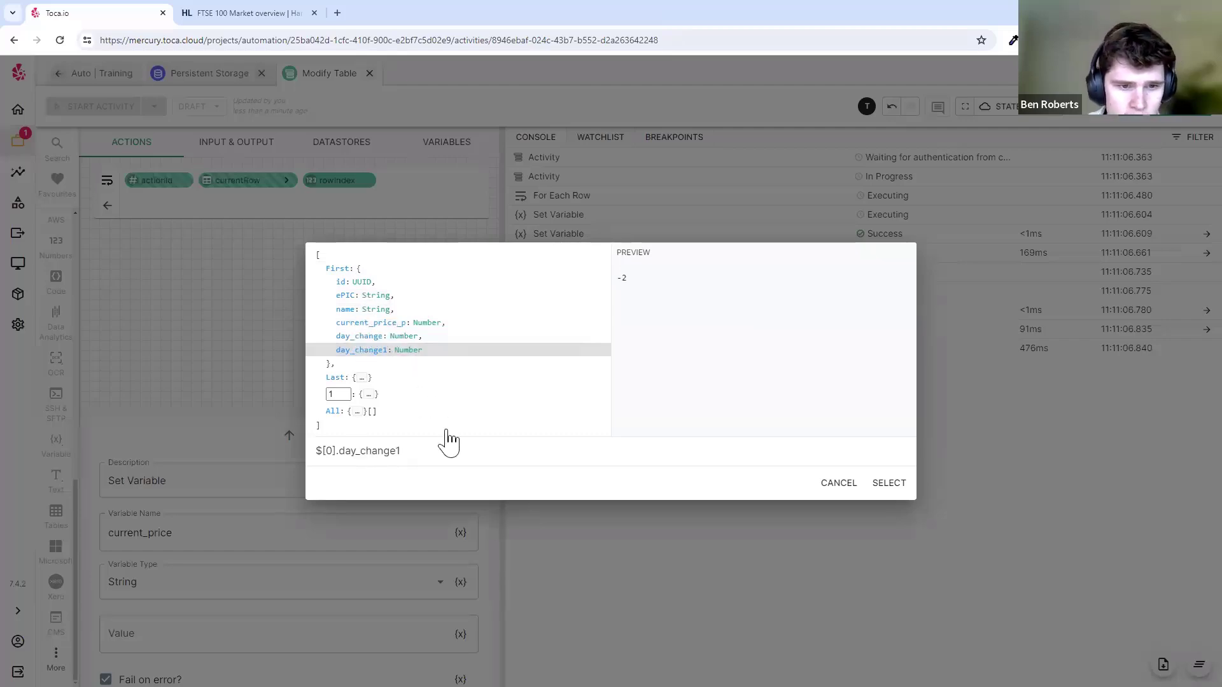
left_click(265, 192)
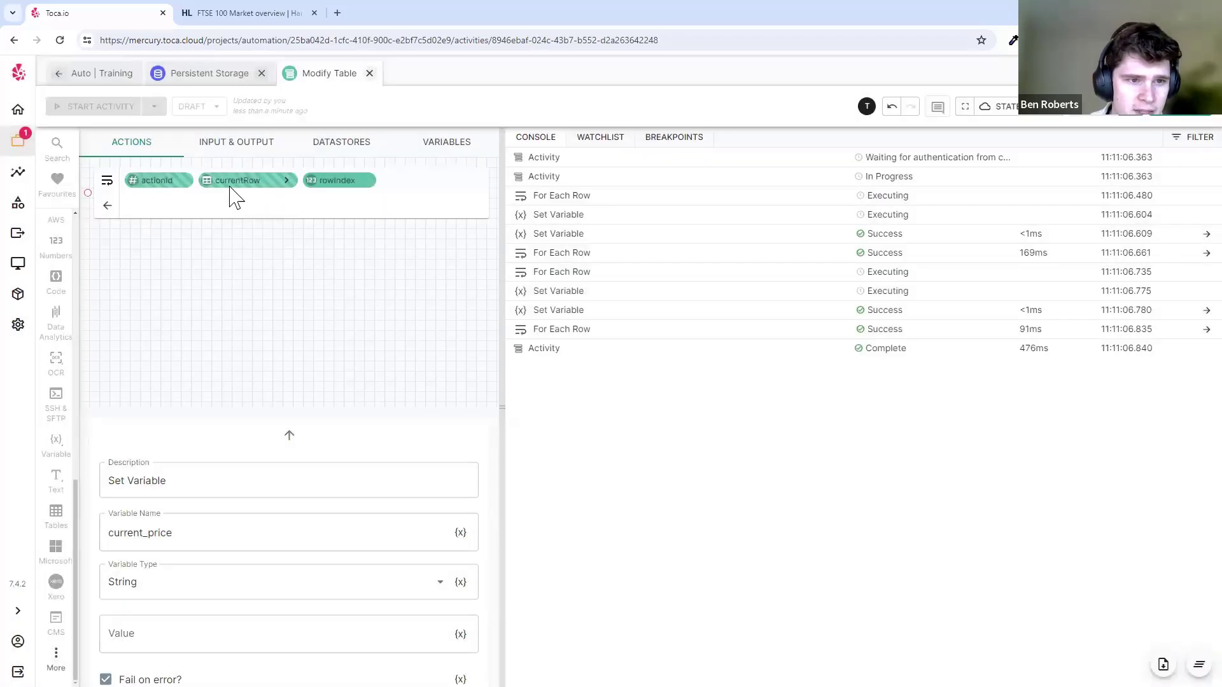
- Set current_price's value to currentRow's current_price_p field and save the step
left_click(288, 182)
left_click(496, 195)
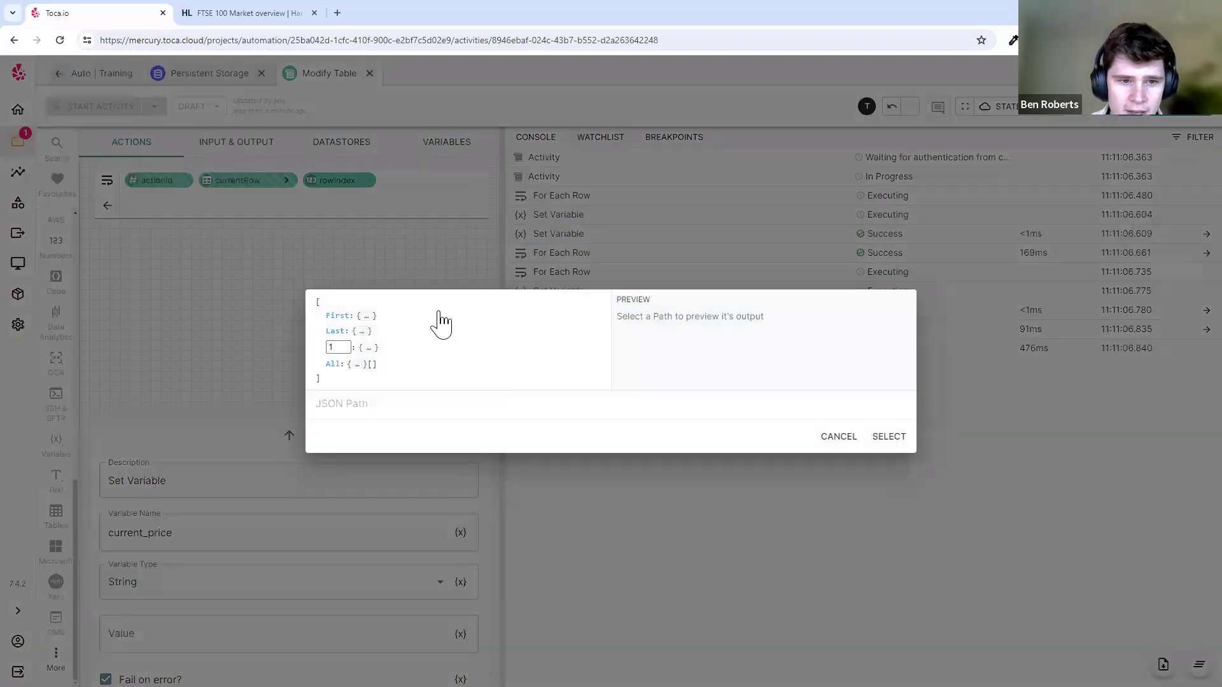
left_click(367, 316)
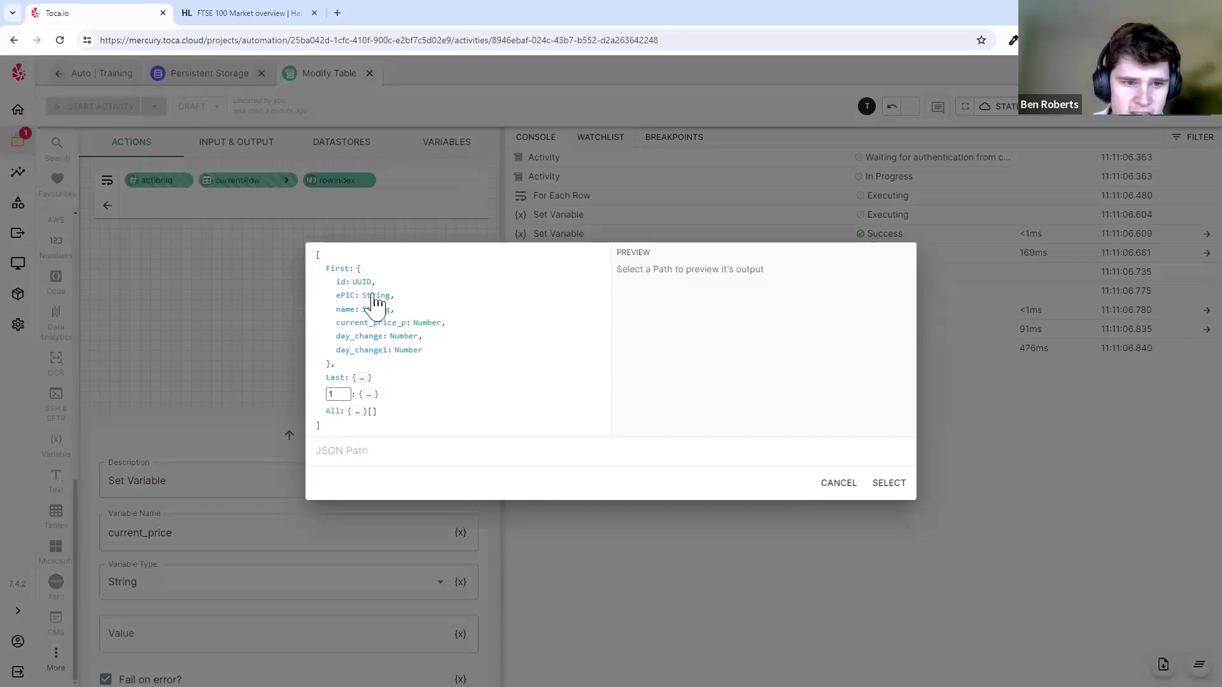
left_click(376, 323)
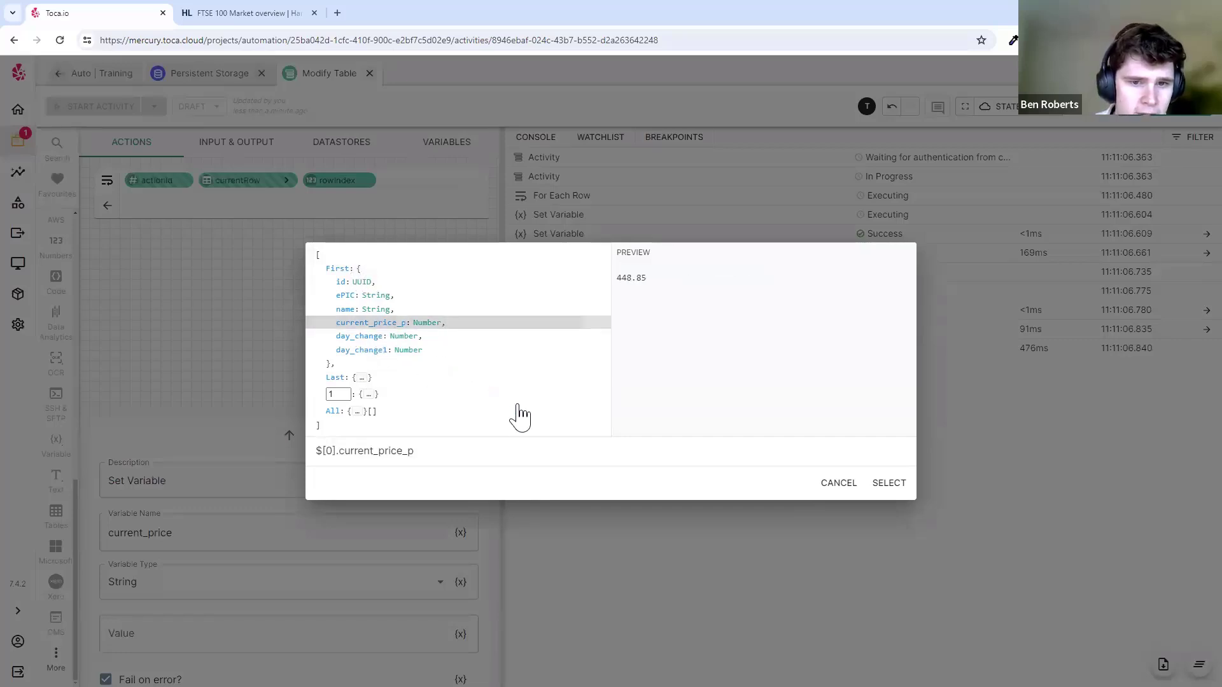
left_click(891, 484)
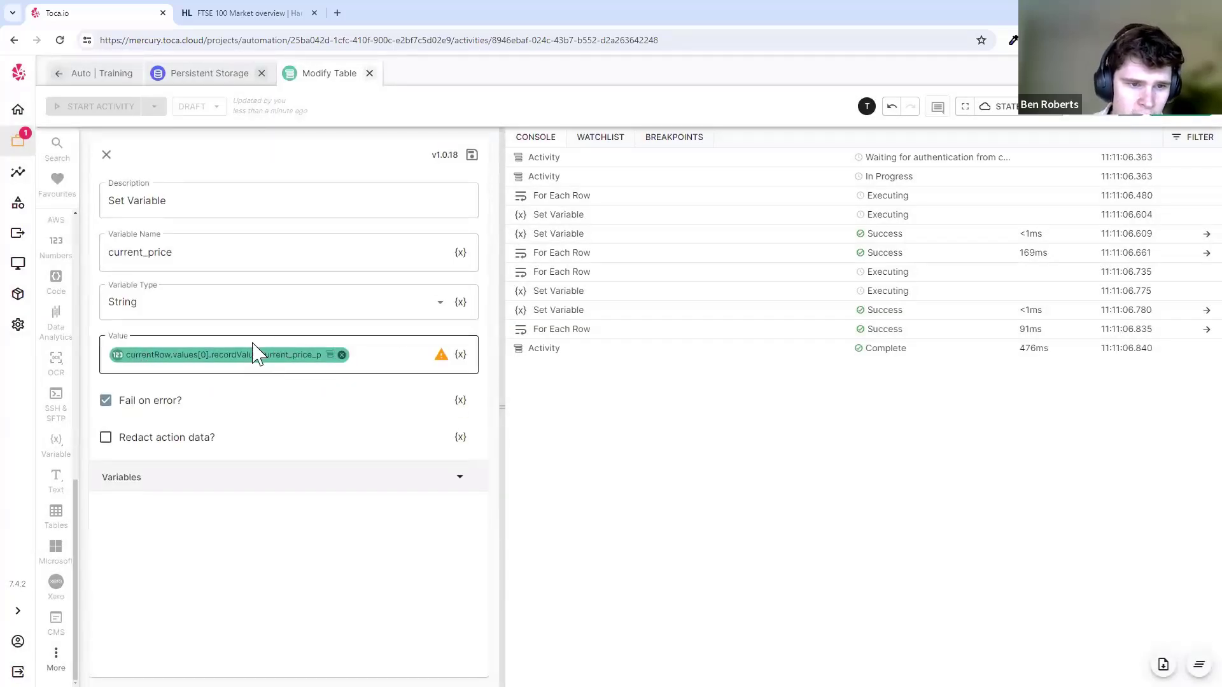
left_click(472, 155)
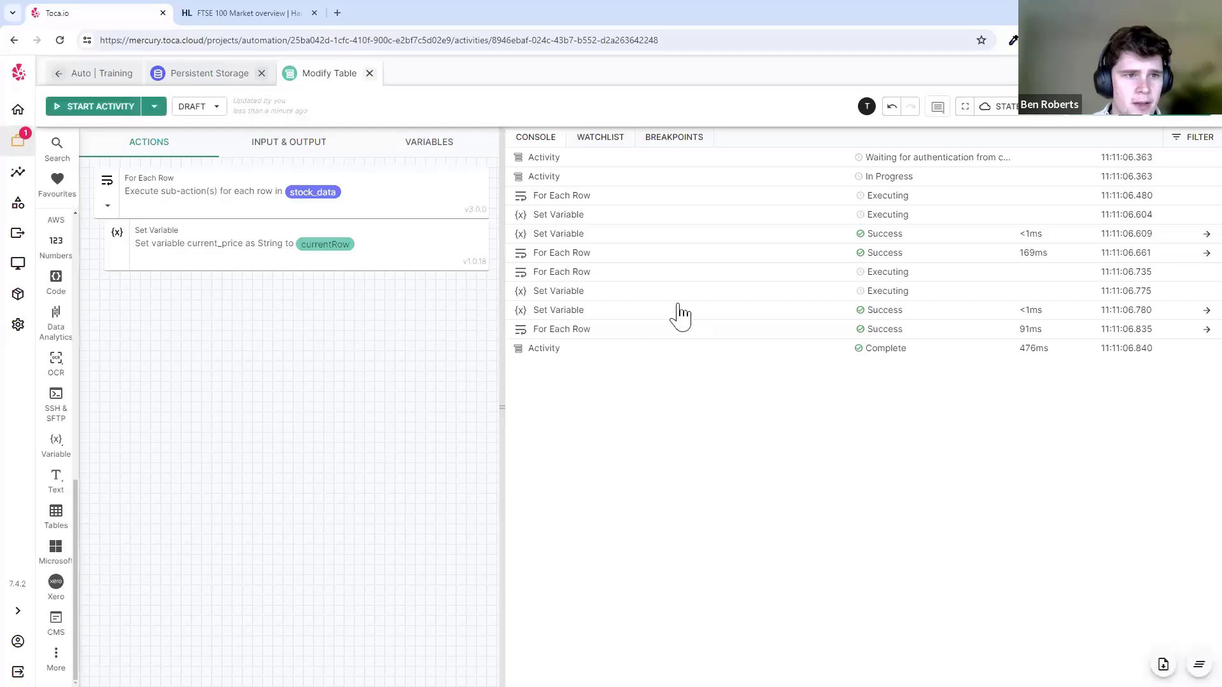
- Clear the log, rerun the activity, and inspect the logged current_price values 359 and 448.85
left_click(1199, 664)
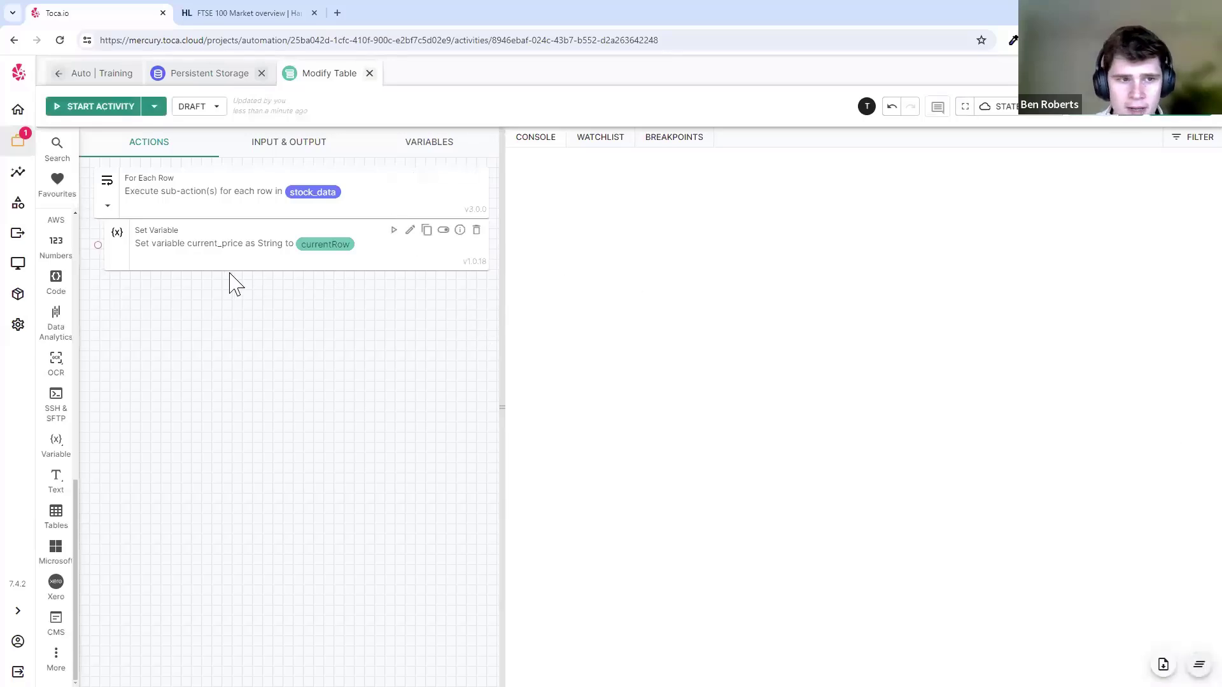
left_click(102, 110)
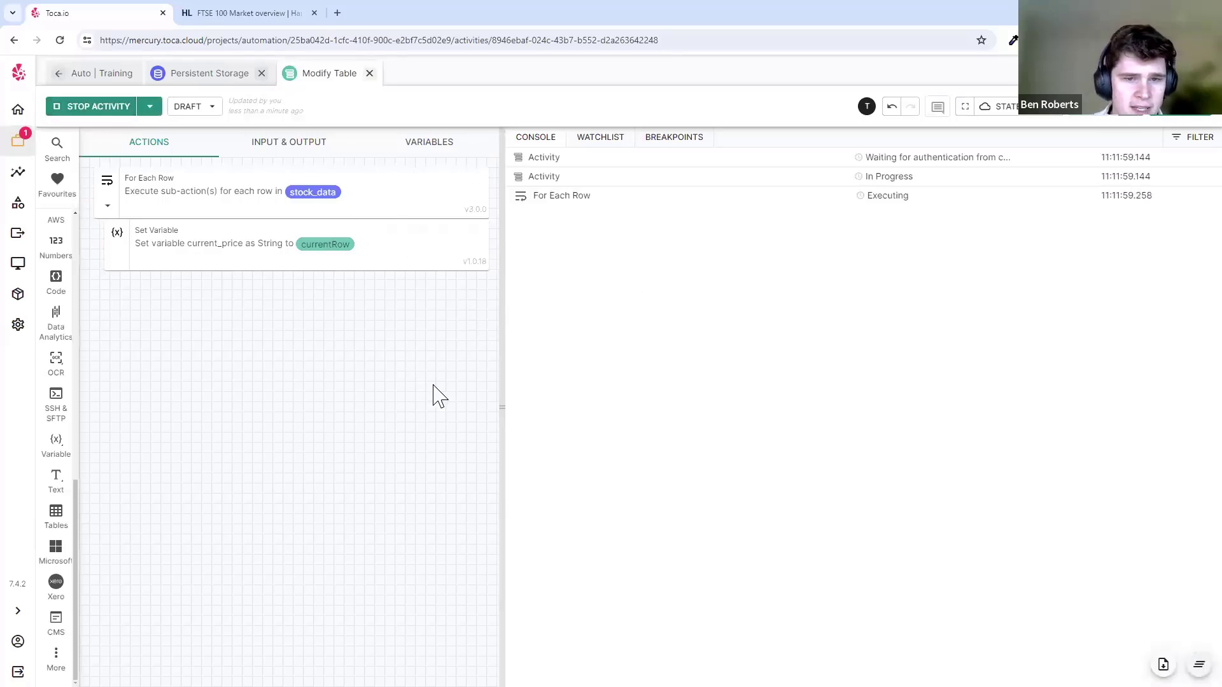
left_click(632, 236)
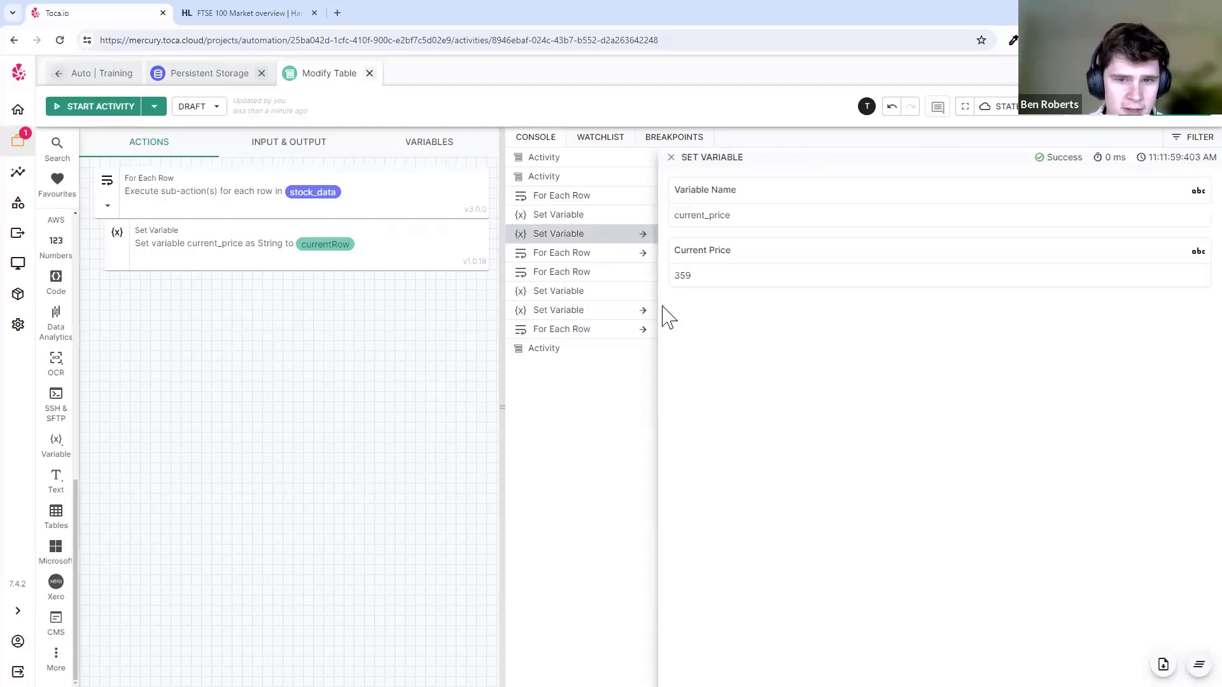
double_click(684, 278)
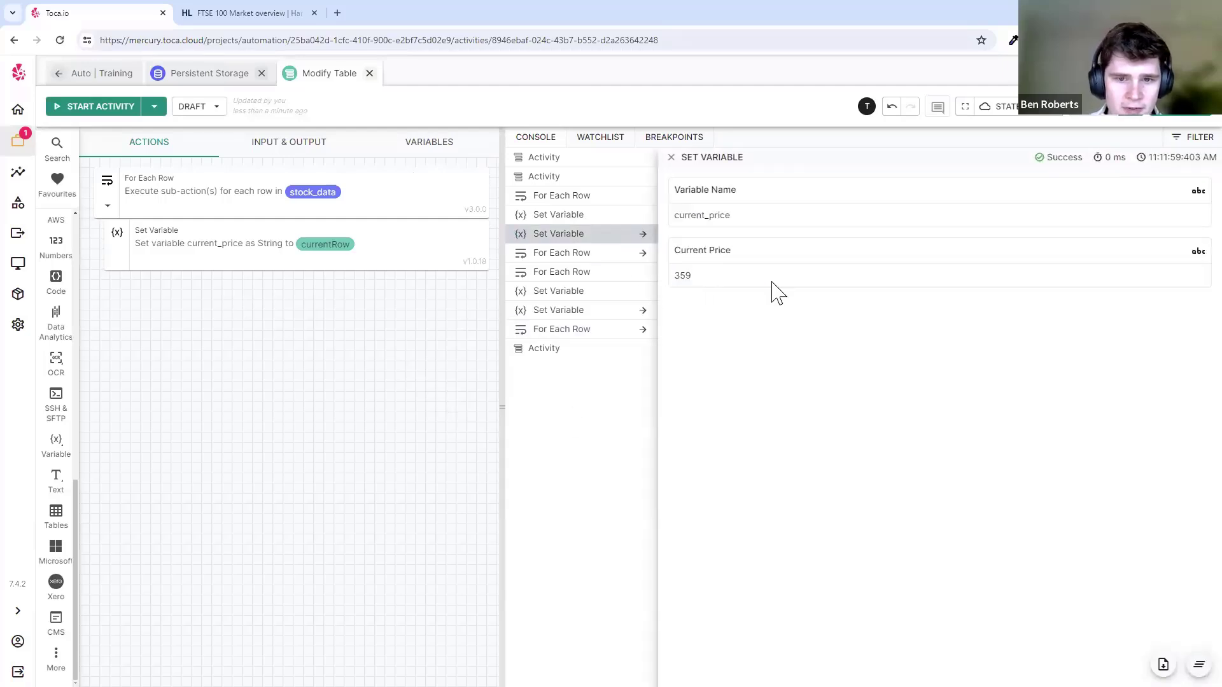
left_click(604, 310)
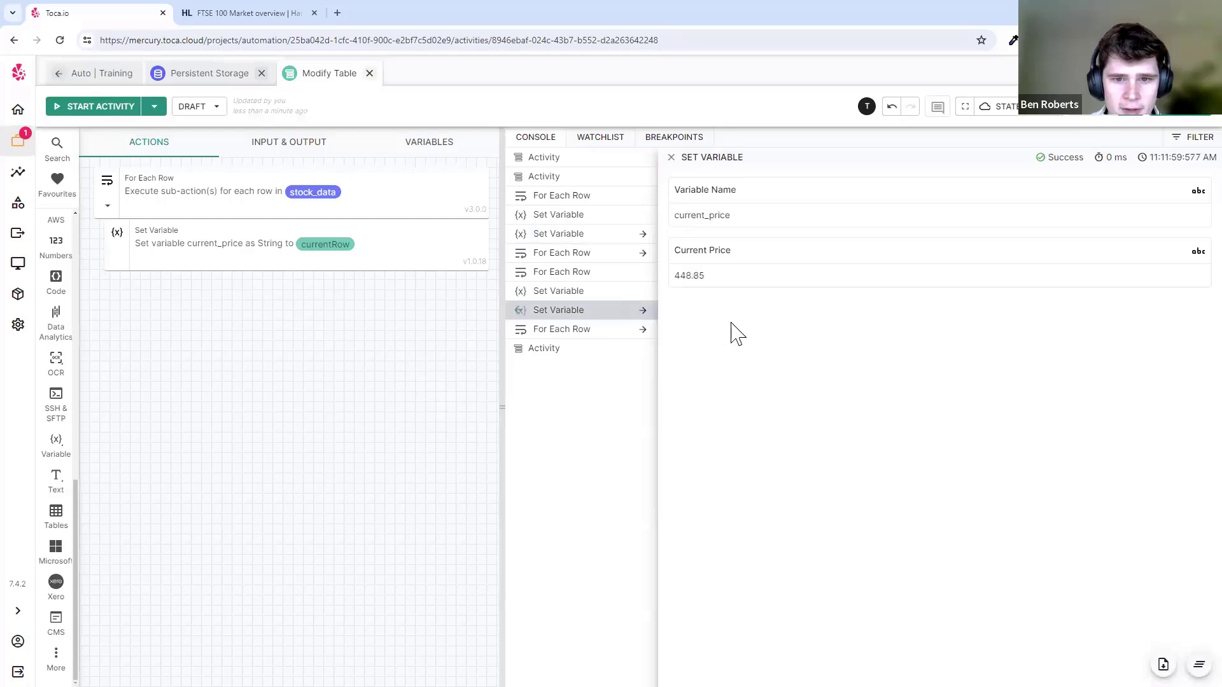
left_click_drag(641, 277, 740, 272)
left_click(739, 272)
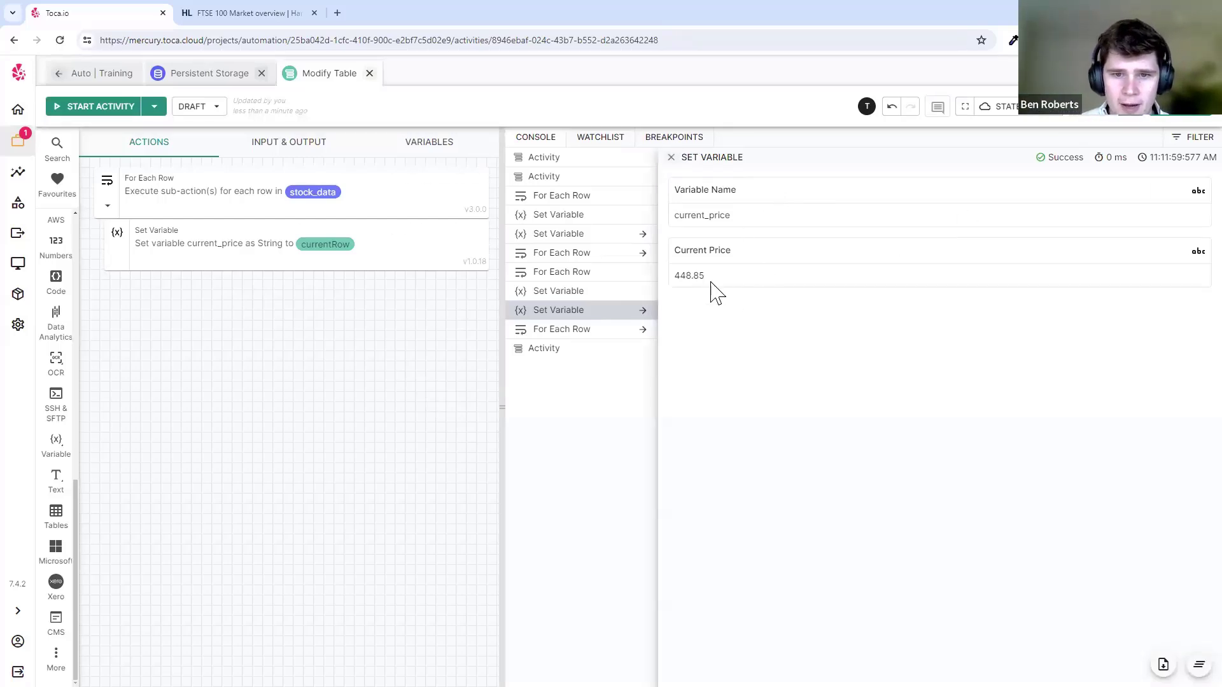
mouse_move(688, 215)
left_mouse_down()
mouse_move(757, 275)
mouse_move(688, 215)
left_mouse_up()
left_click(745, 284)
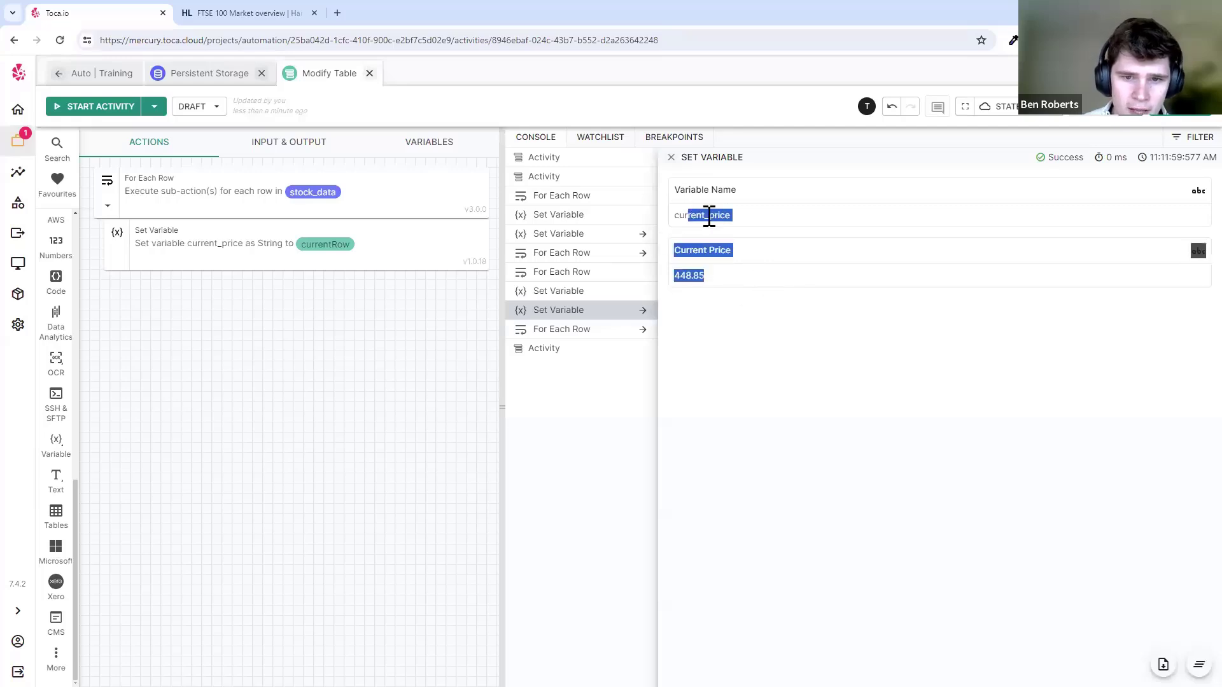
left_click(710, 219)
- Duplicate the current_price Set Variable step and rename the copy to name
left_click(426, 231)
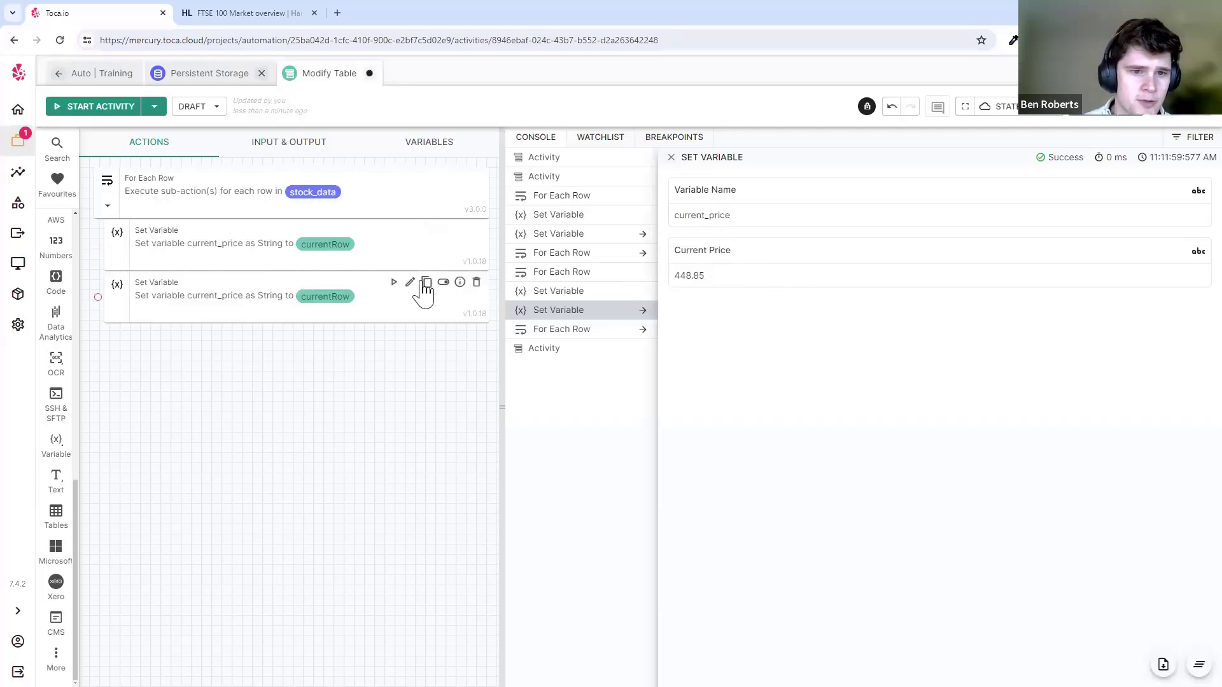
left_click(410, 282)
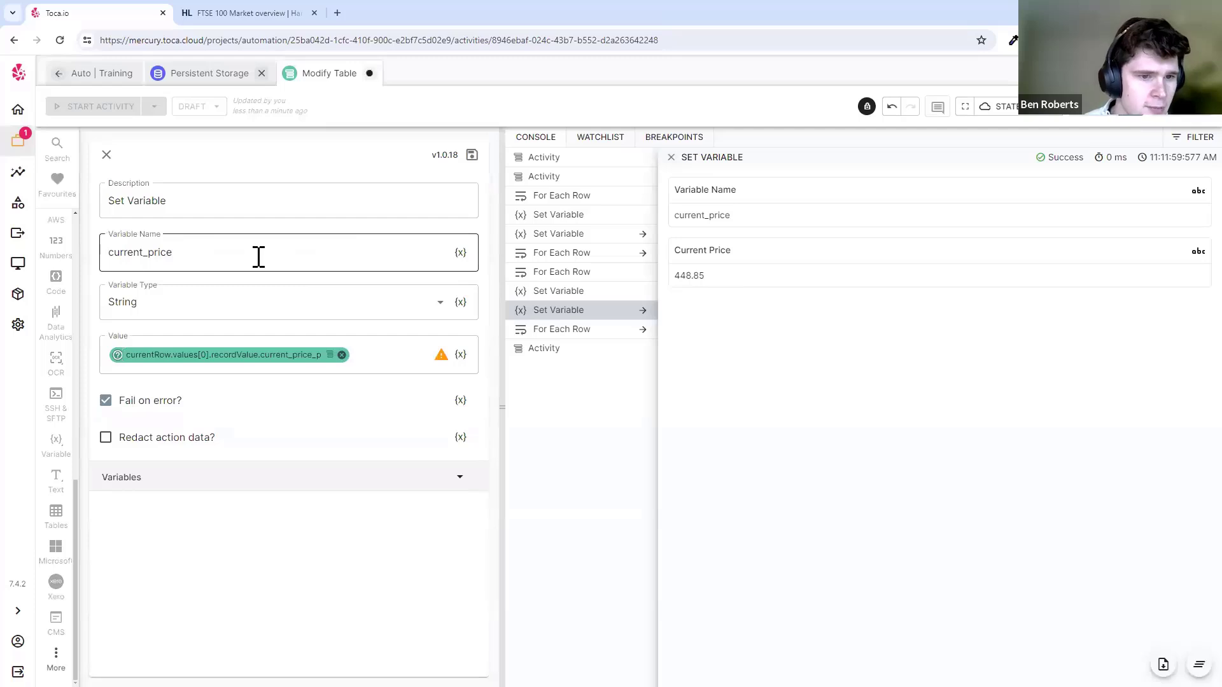
double_click(258, 257)
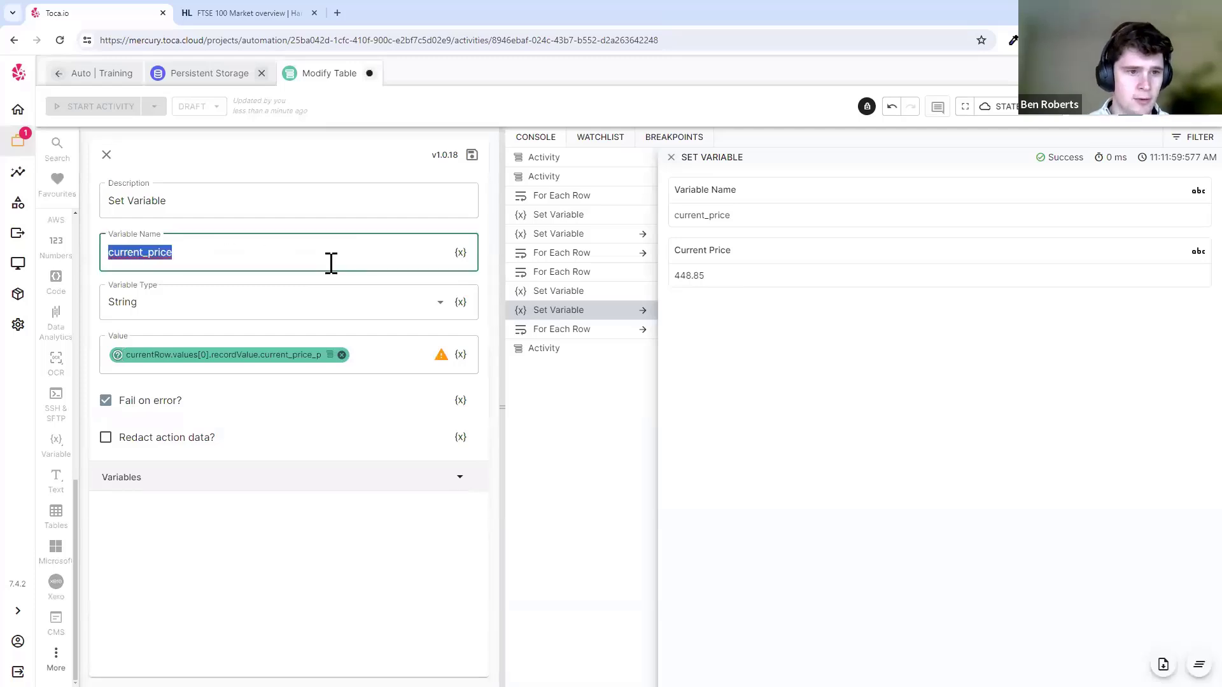
type("name")
- Set the name variable's value to currentRow's $[0].name field, save, and rerun the activity
left_click(341, 354)
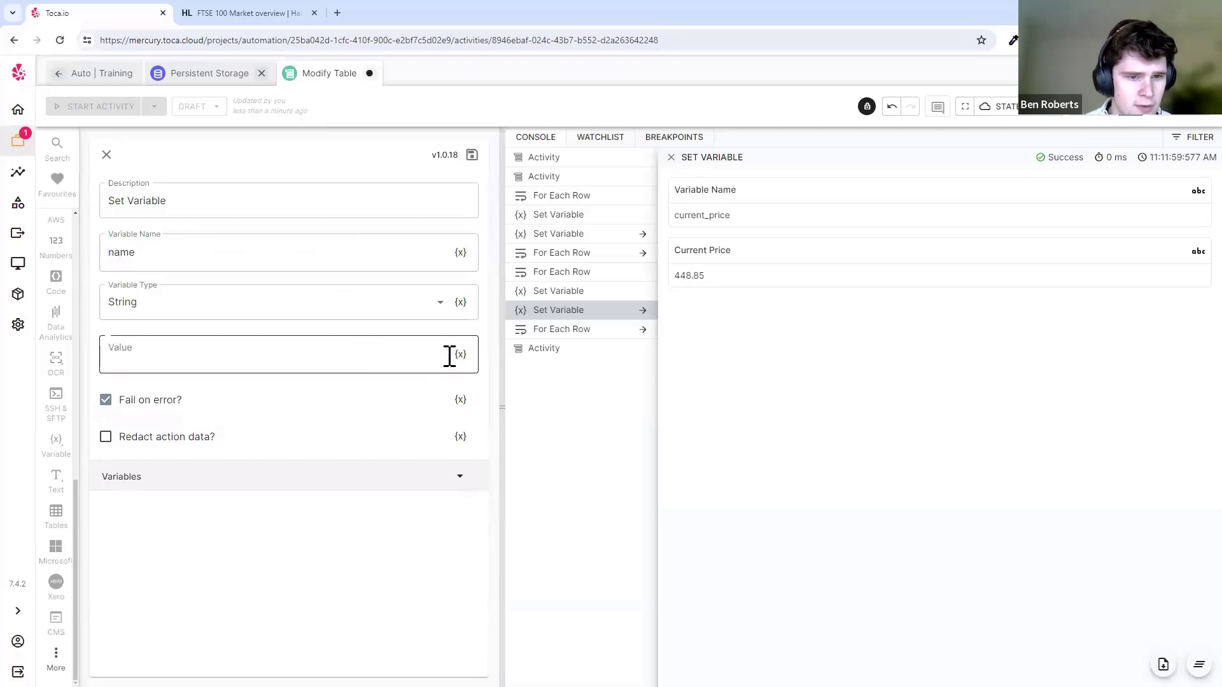
scroll(366, 265, "up", 4)
left_click(258, 206)
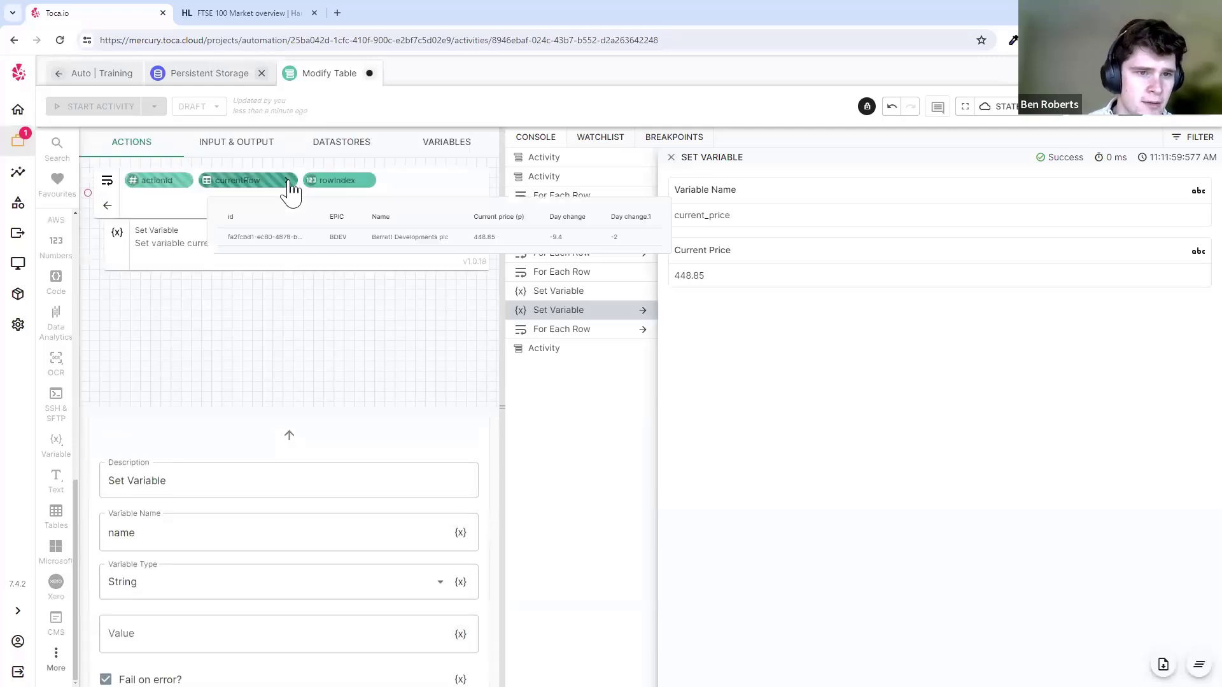
left_click(287, 181)
left_click(496, 193)
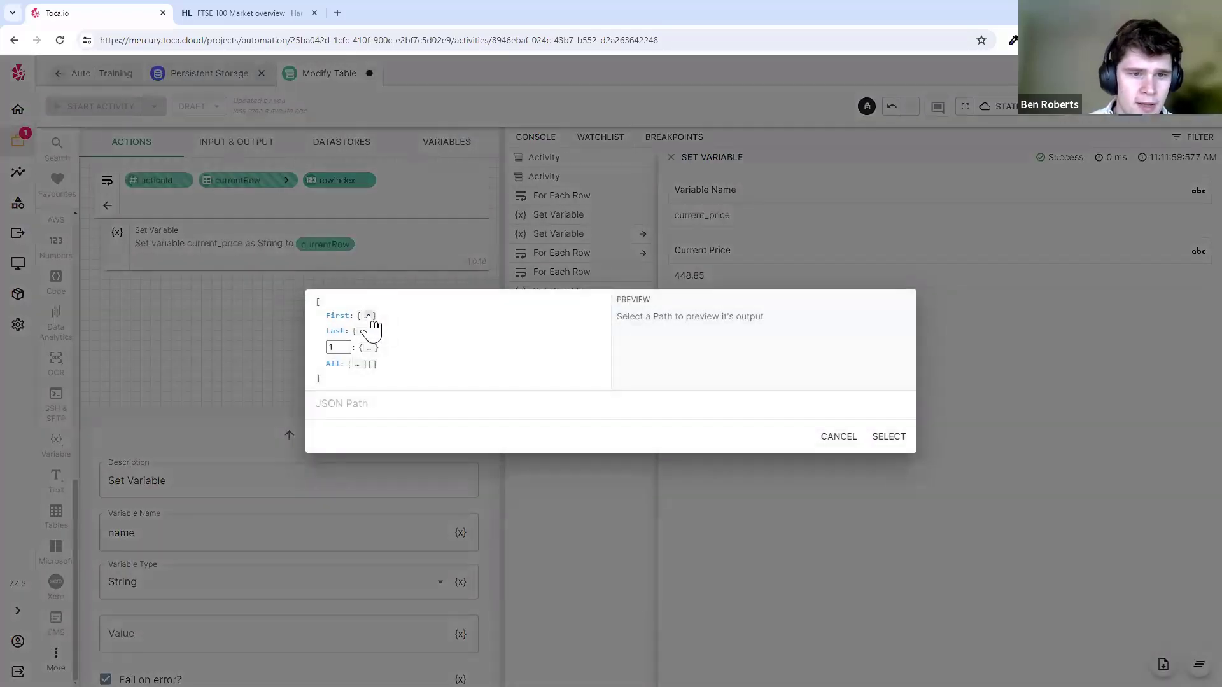
left_click(368, 321)
left_click(357, 311)
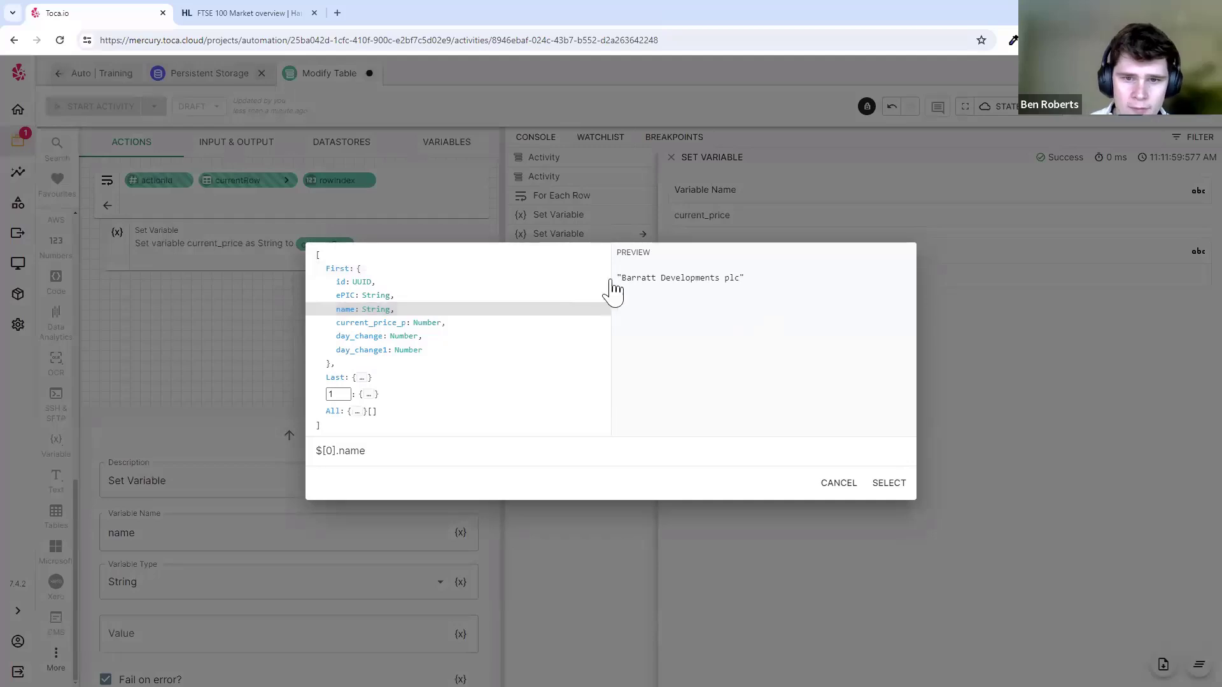
left_click(889, 483)
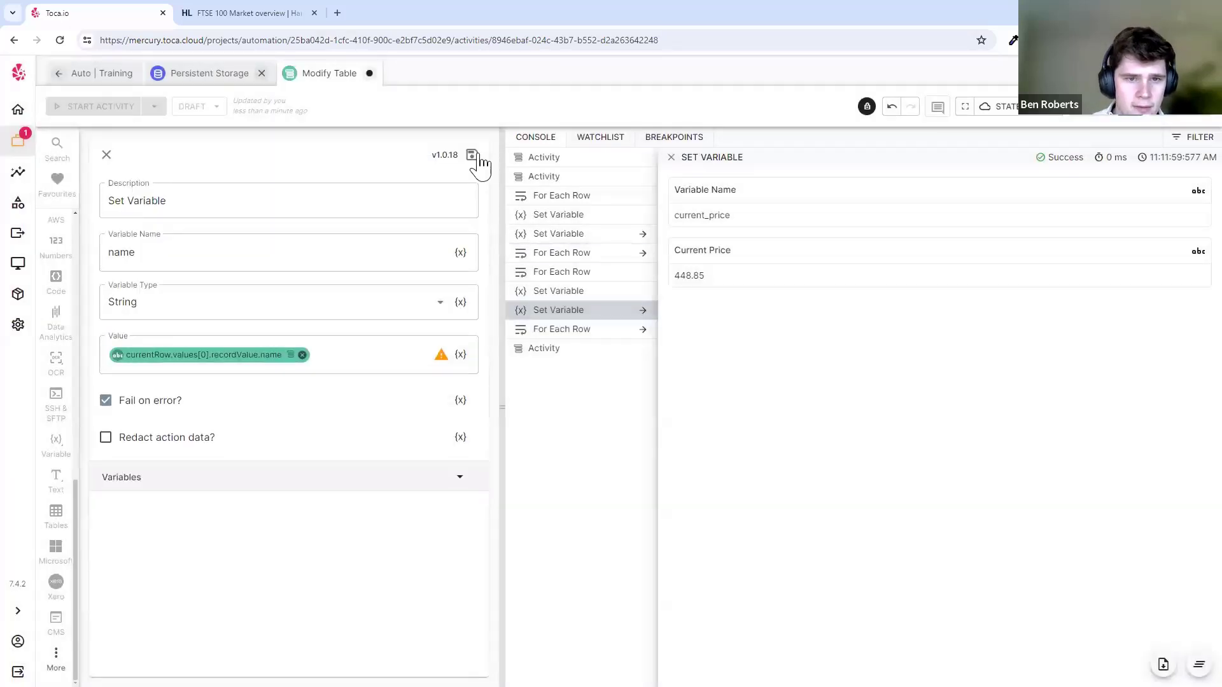
left_click(475, 163)
left_click(90, 108)
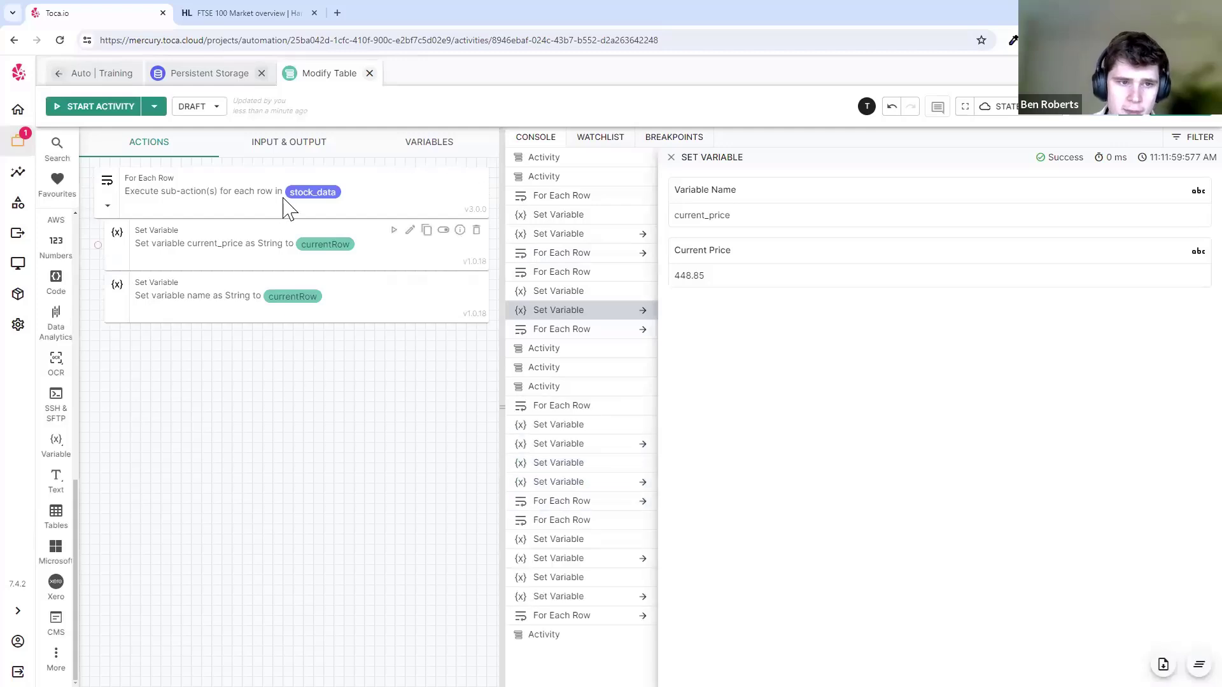
- Inspect the logged name and current_price values, confirming name is Barratt Developments plc
left_click(582, 485)
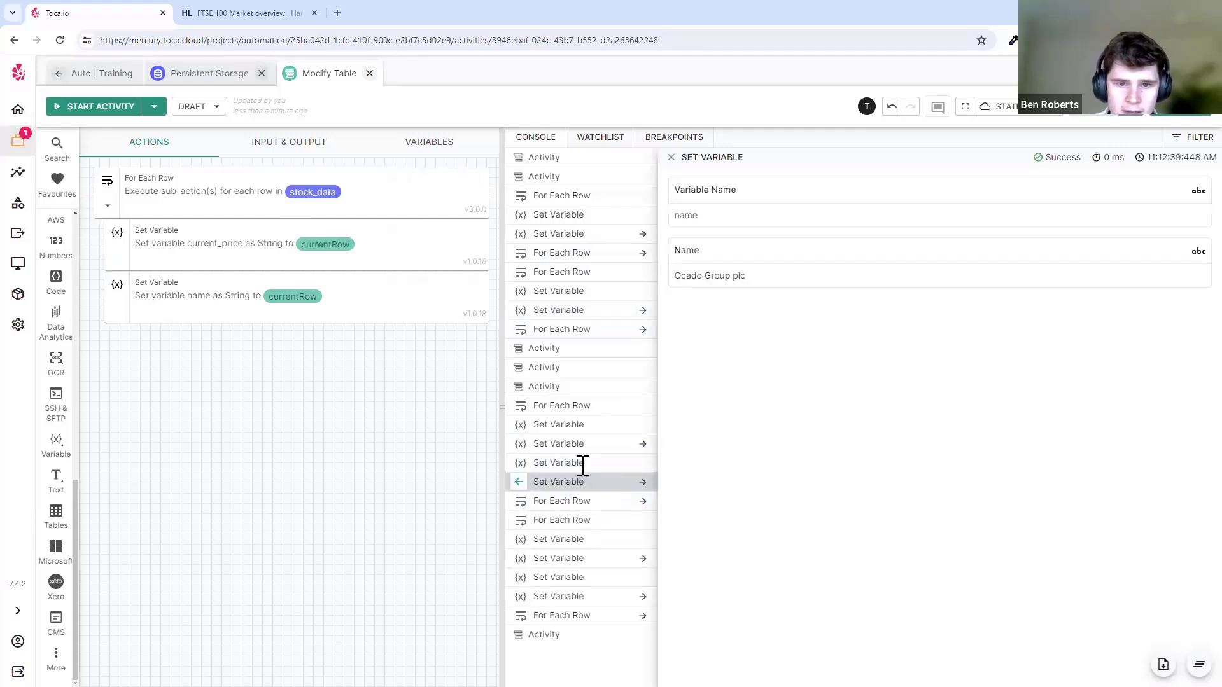
left_click(580, 444)
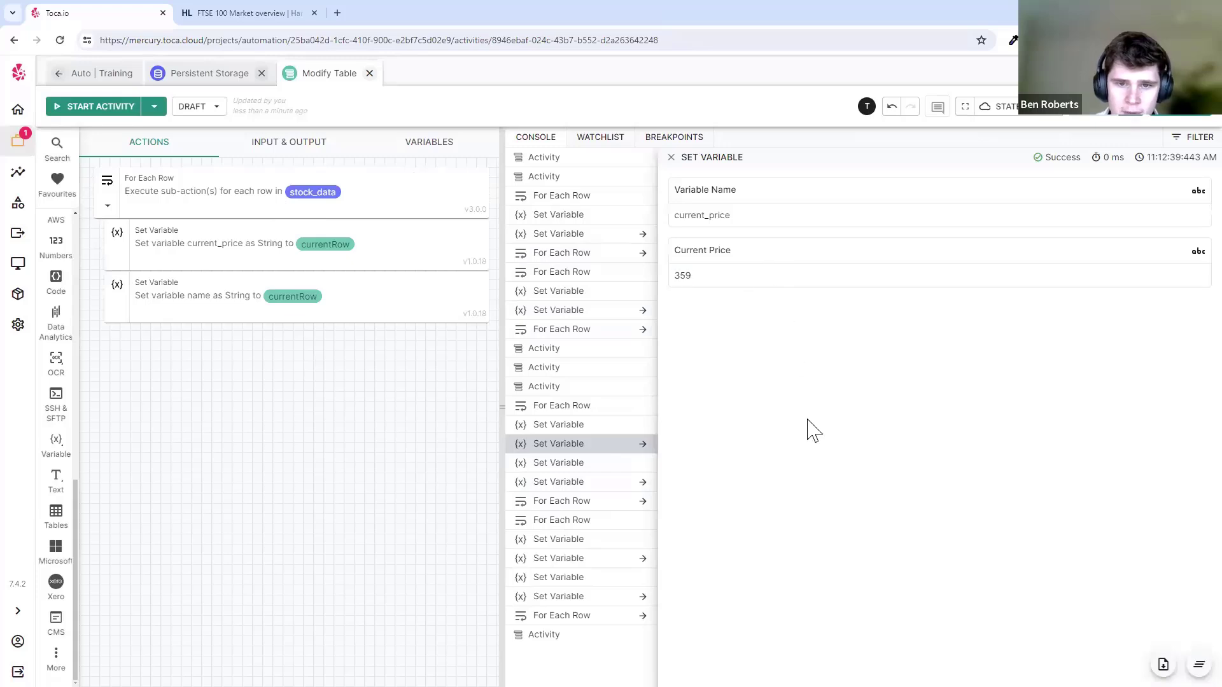
left_click(589, 559)
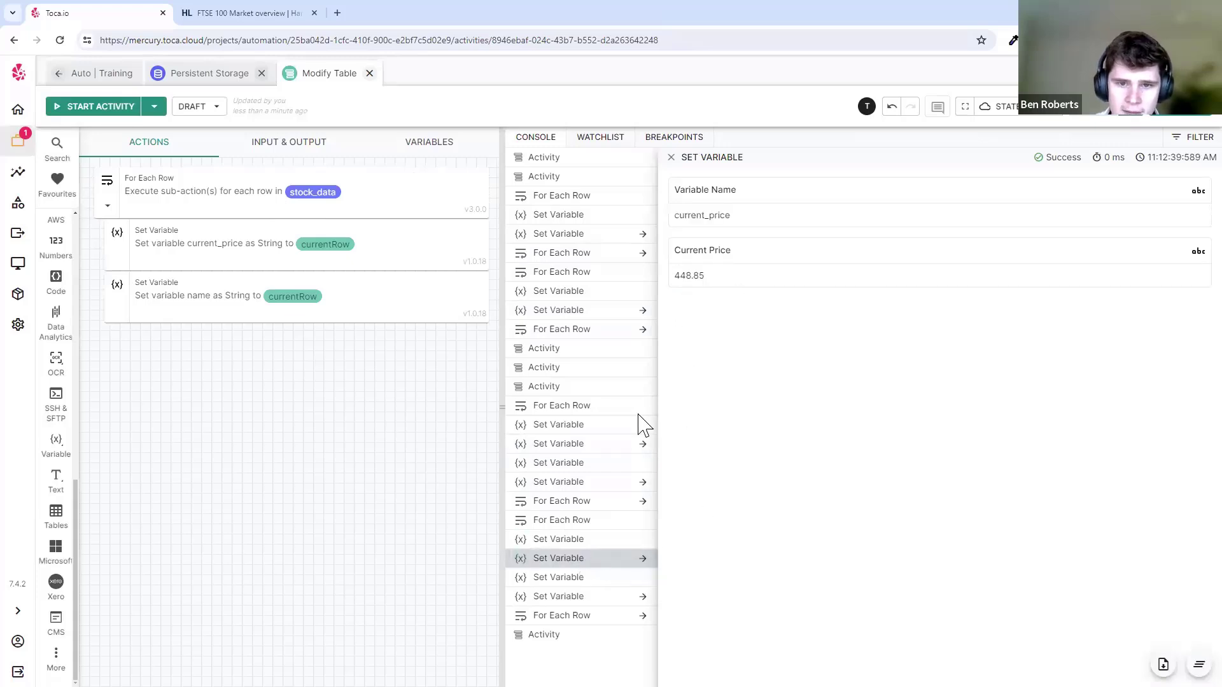
left_click(589, 597)
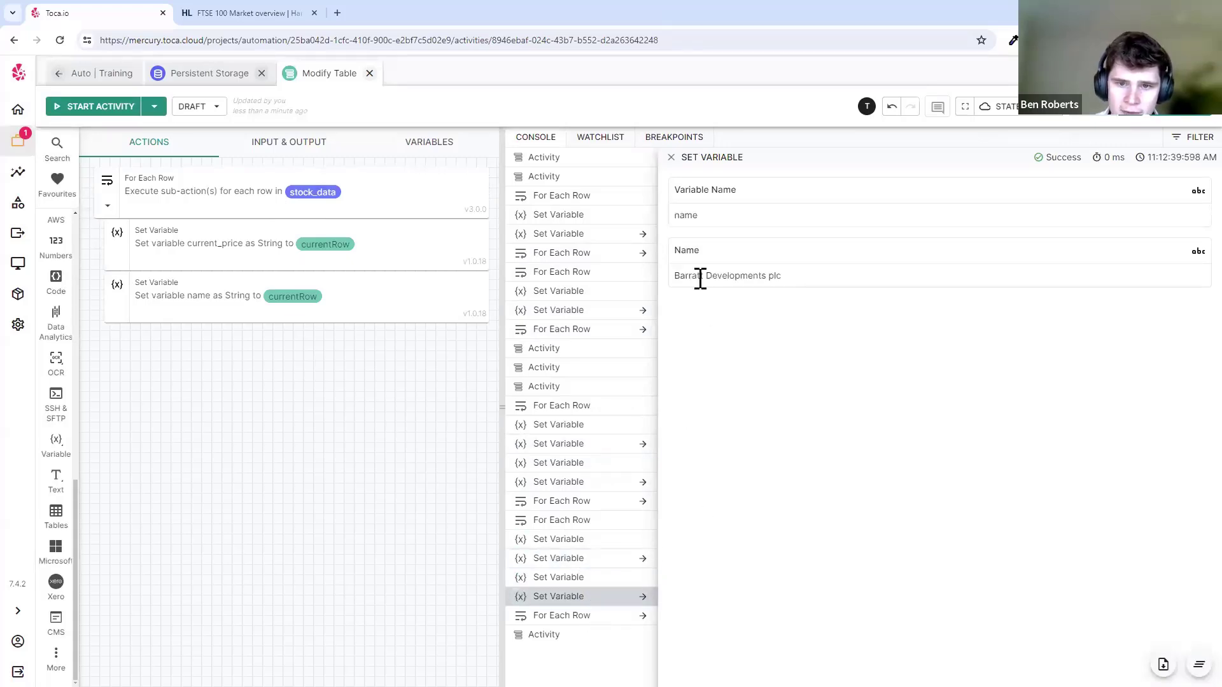
left_click_drag(674, 276, 878, 286)
left_click(878, 288)
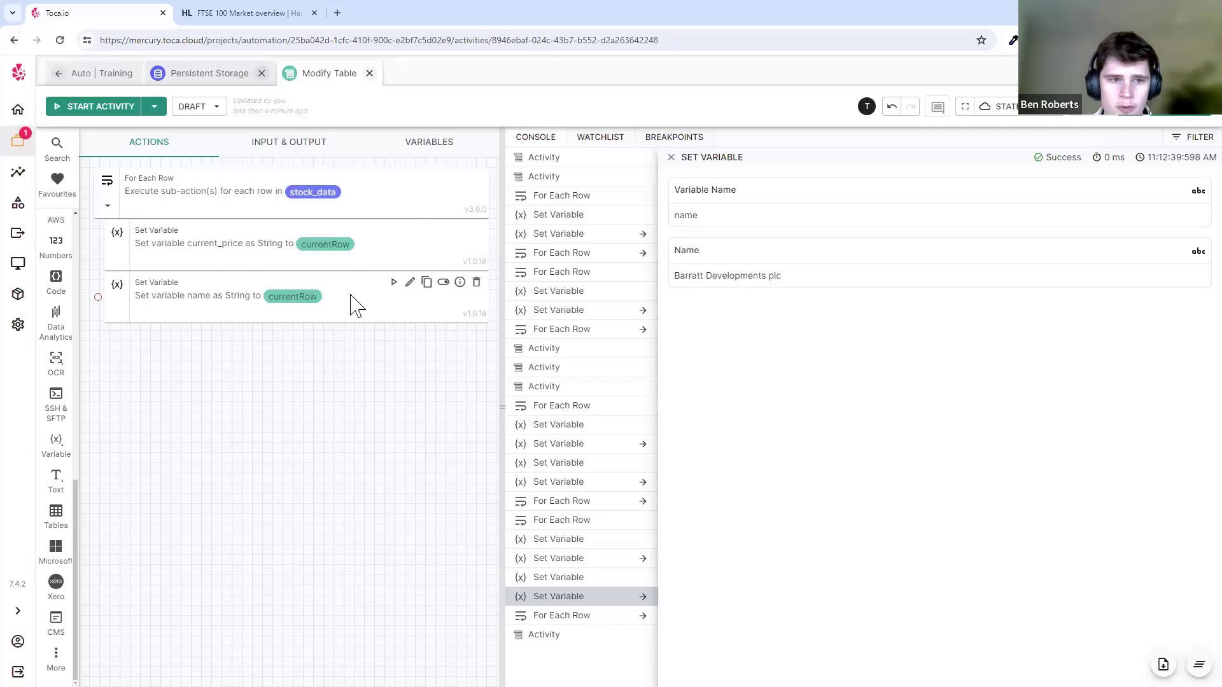
left_click(283, 284)
left_click(285, 259)
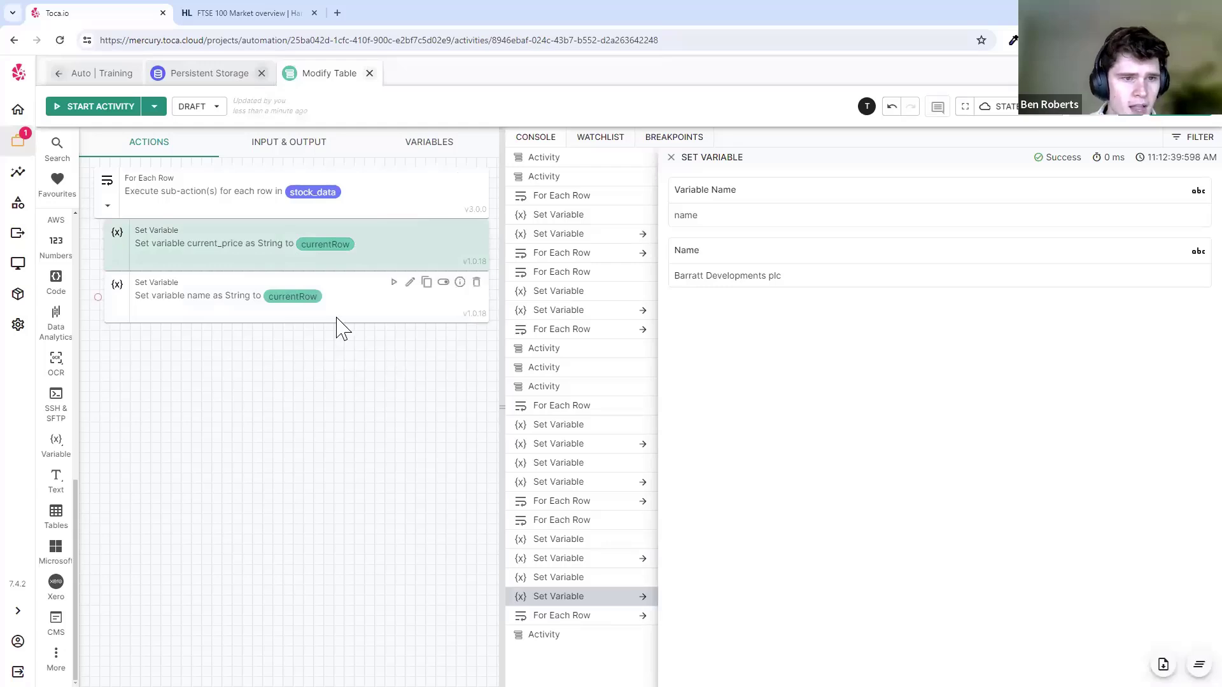
- Add an If Then condition testing current_price > 400 below the Set Variable steps
scroll(63, 458, "up", 10)
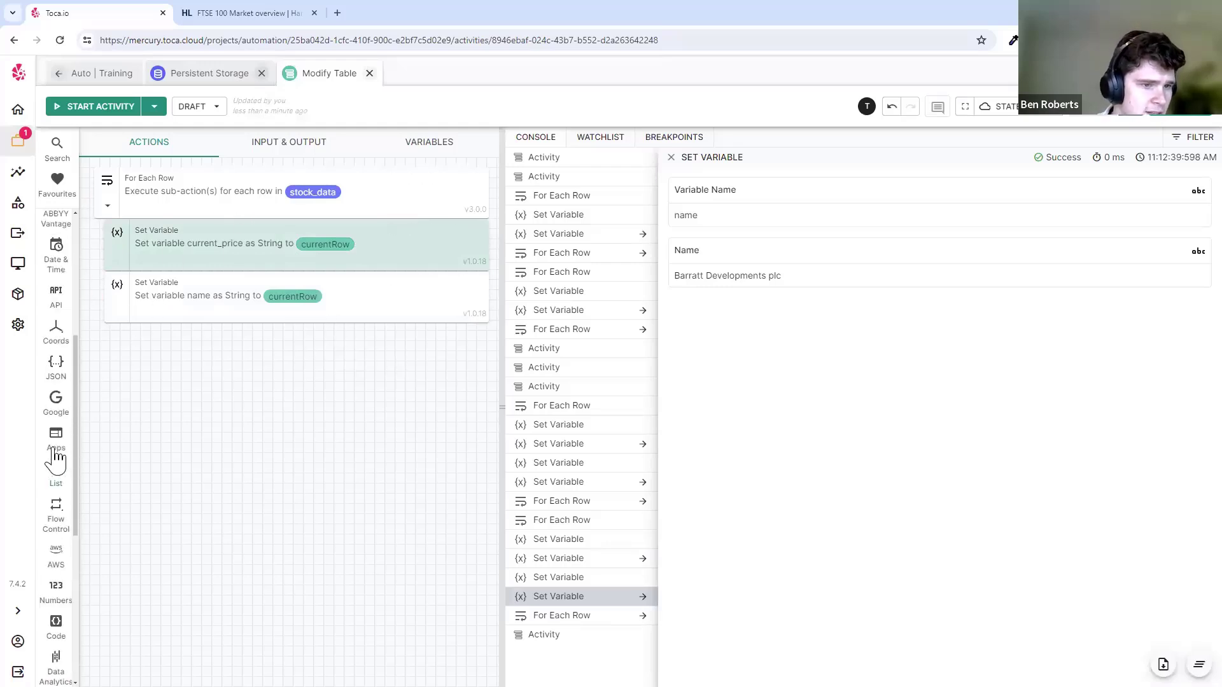
scroll(57, 503, "down", 6)
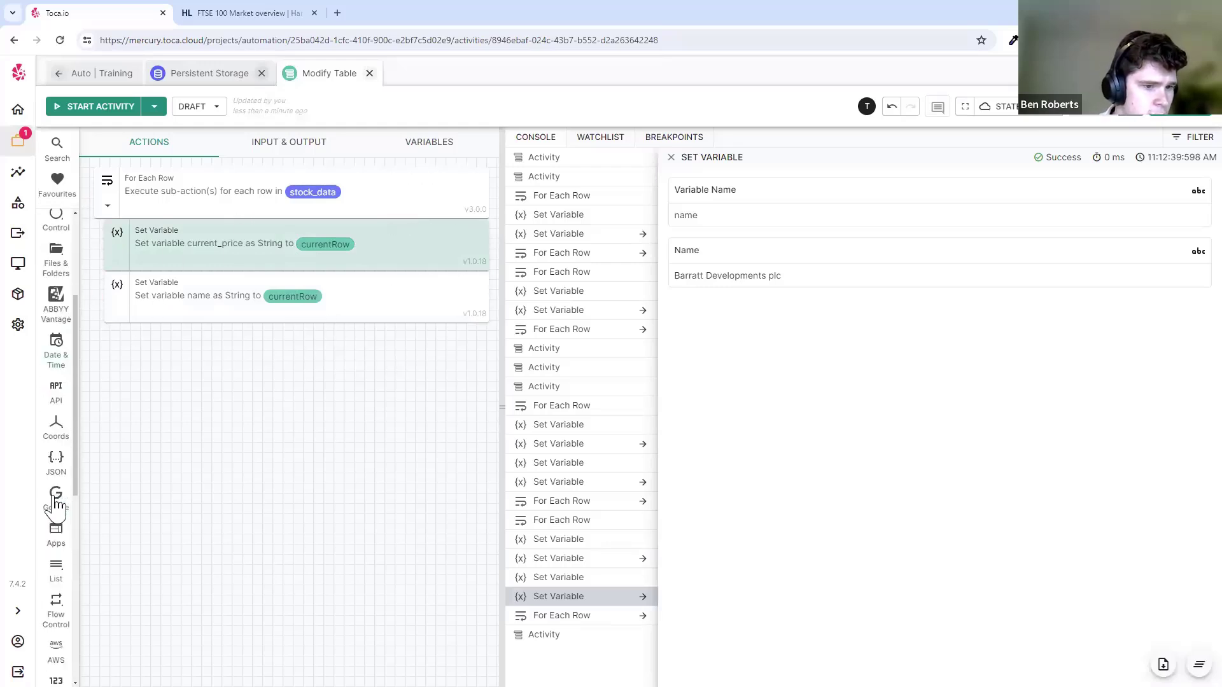
mouse_move(70, 416)
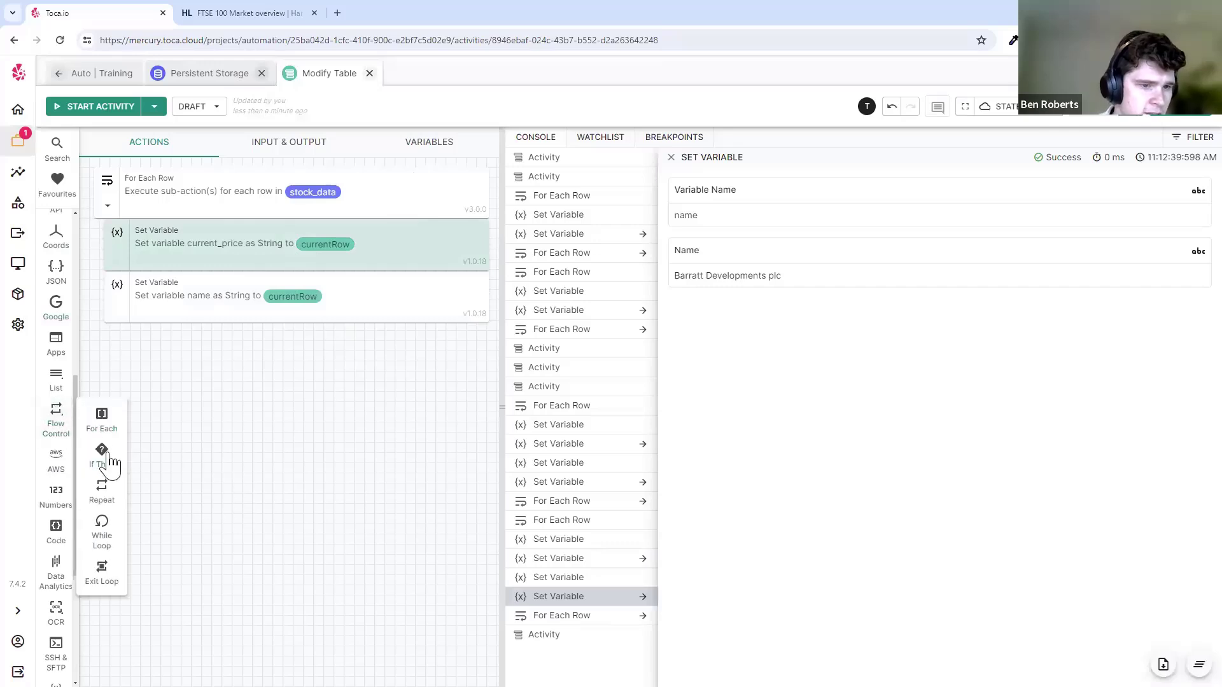
left_click_drag(103, 461, 244, 343)
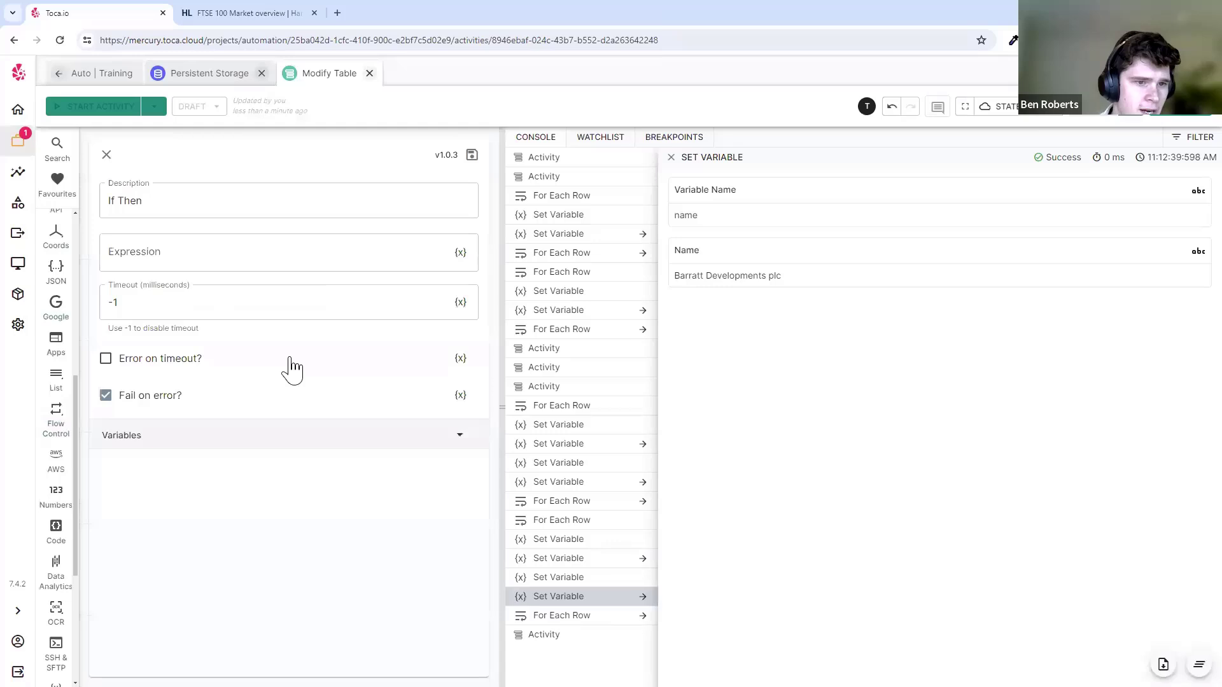
left_click(194, 249)
left_click(460, 252)
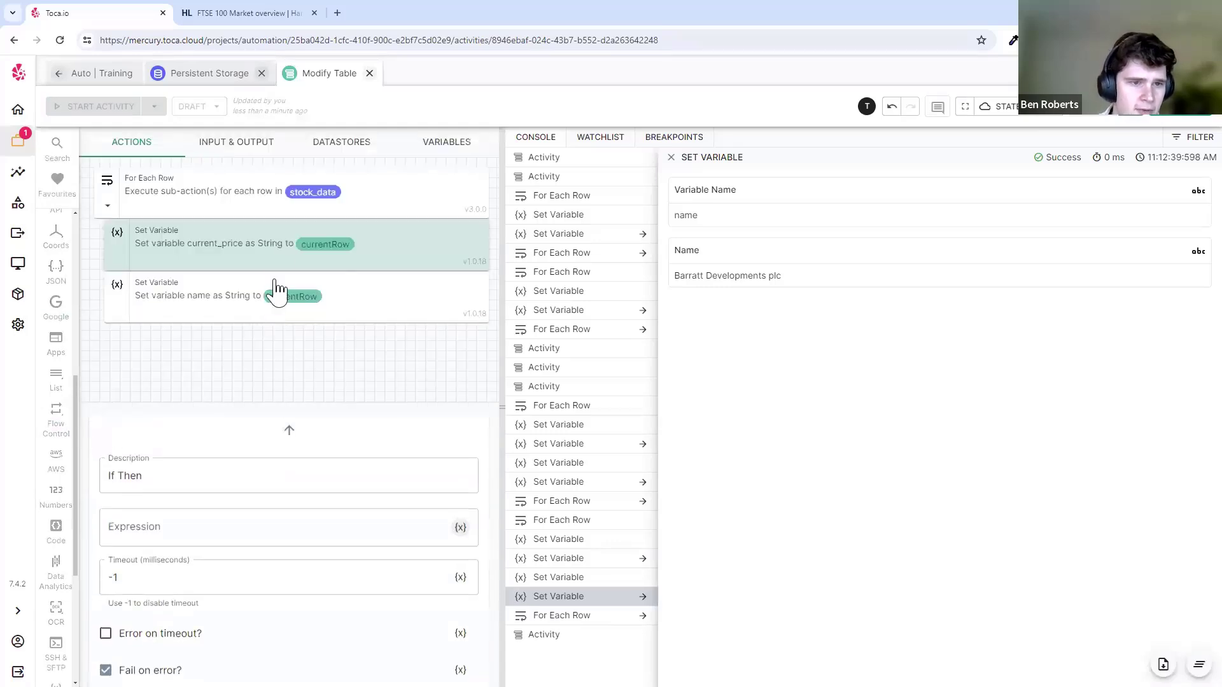
mouse_move(272, 270)
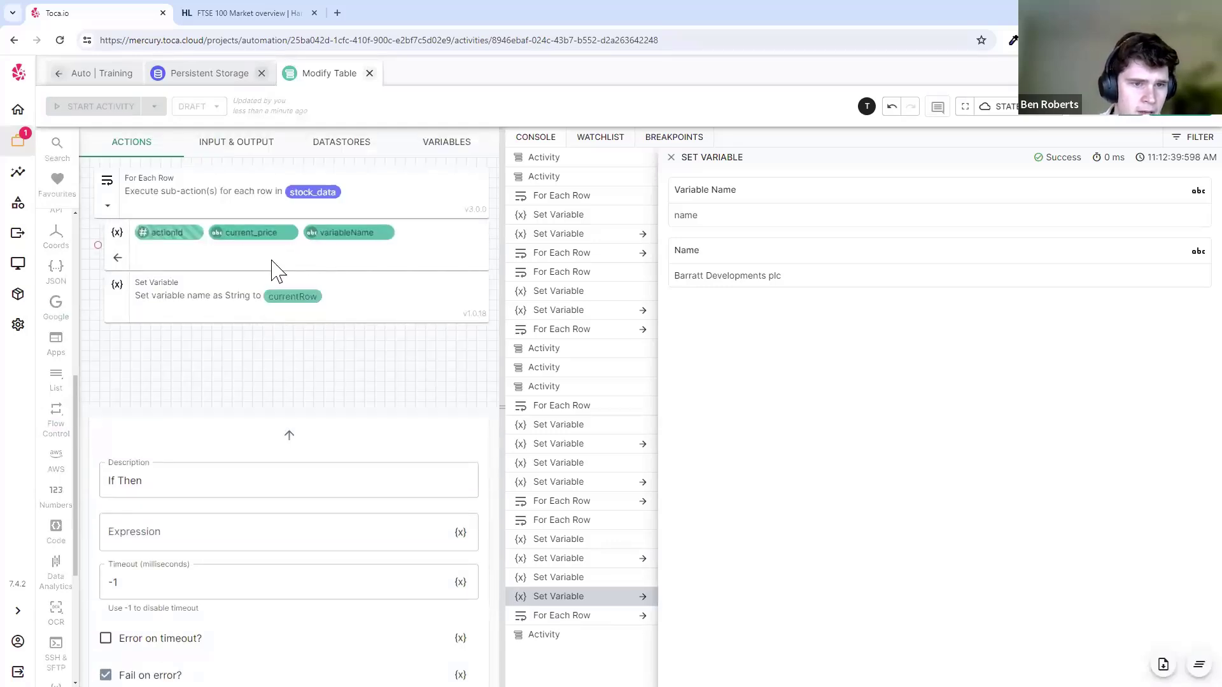
left_click(468, 154)
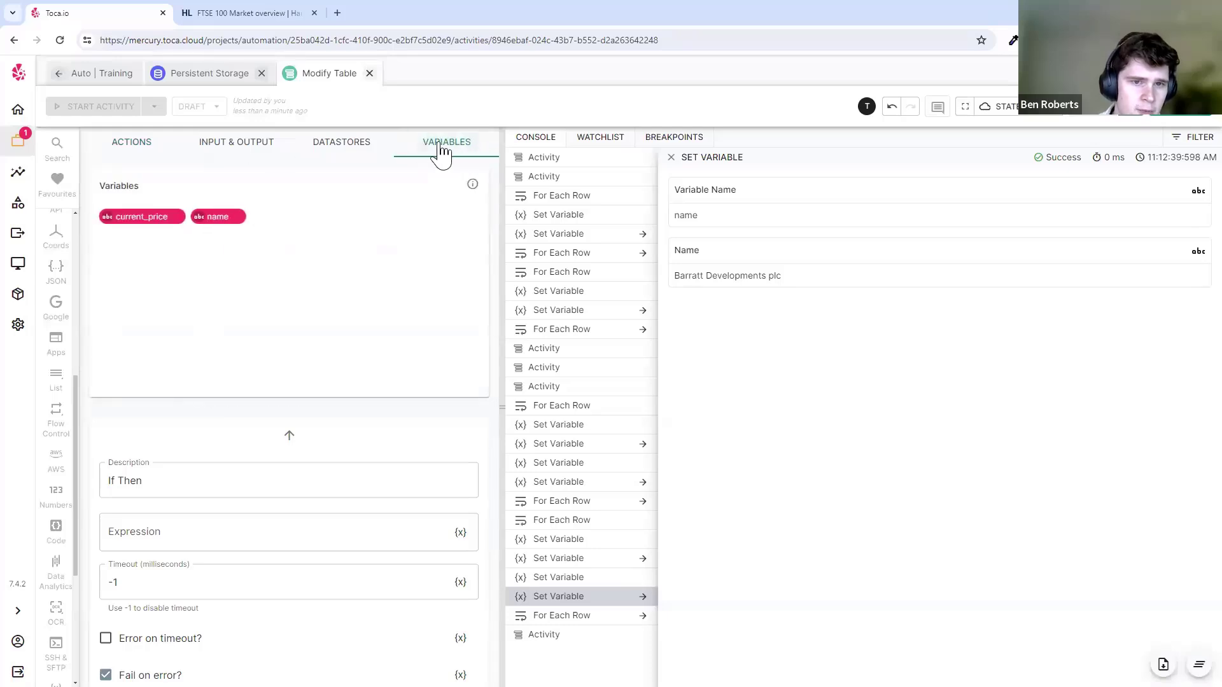
left_click(147, 224)
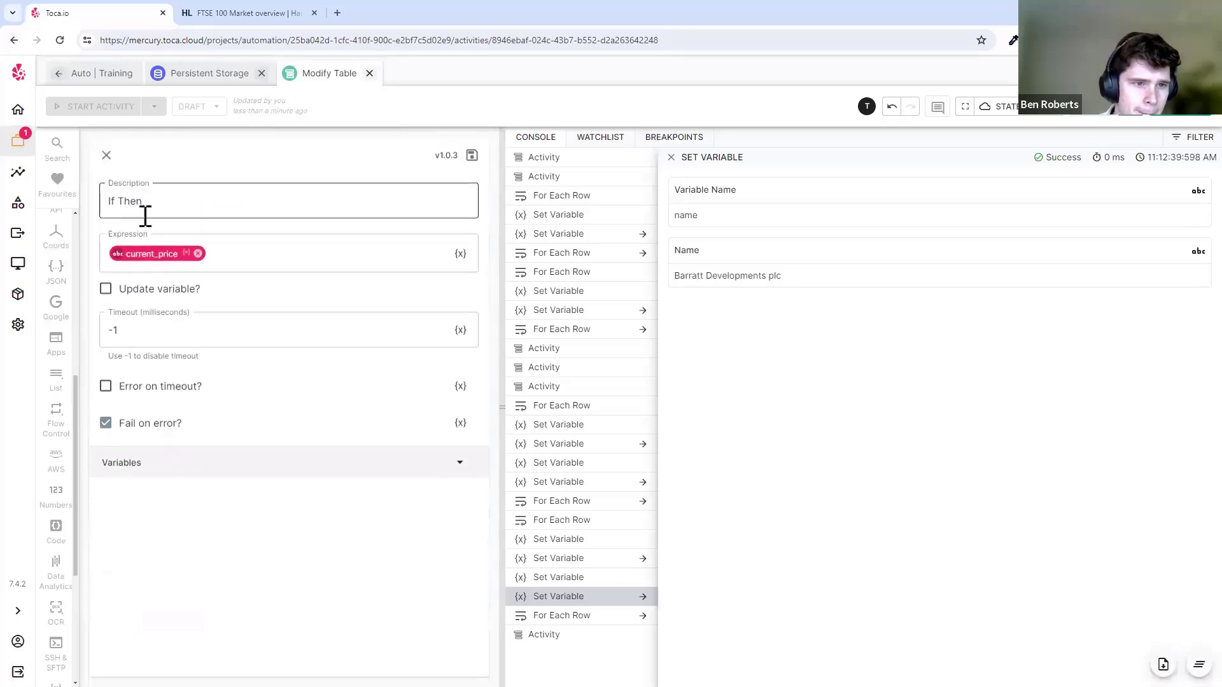
left_click(262, 246)
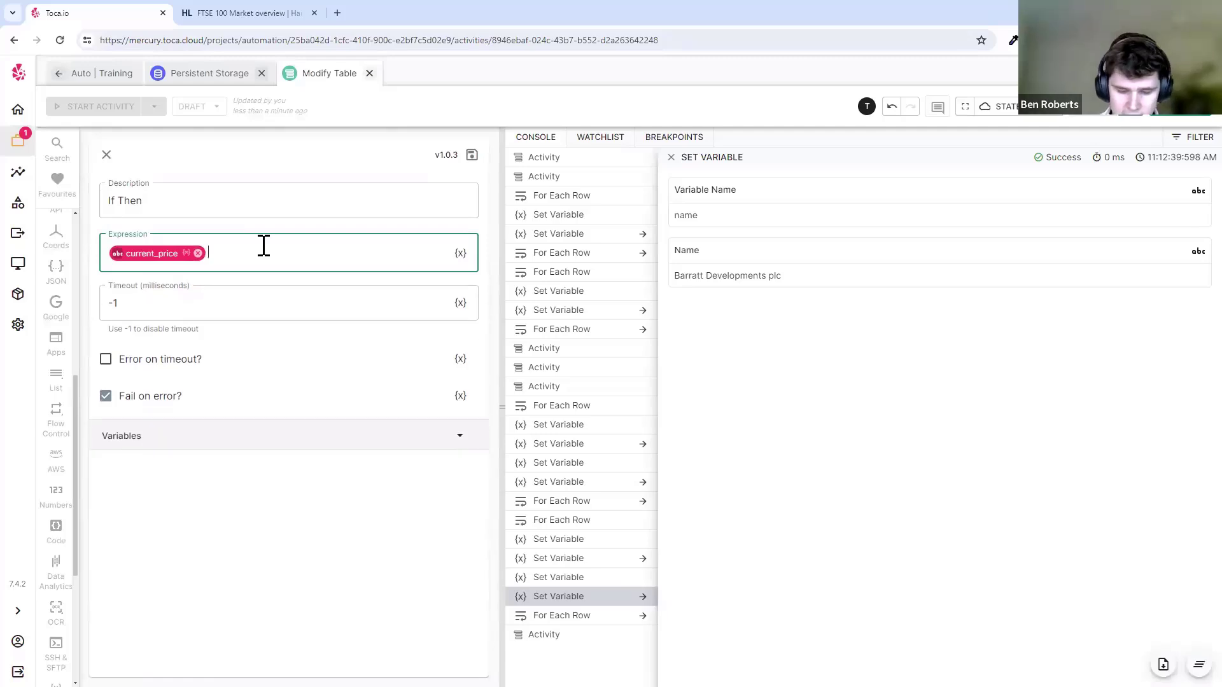
key("Escape")
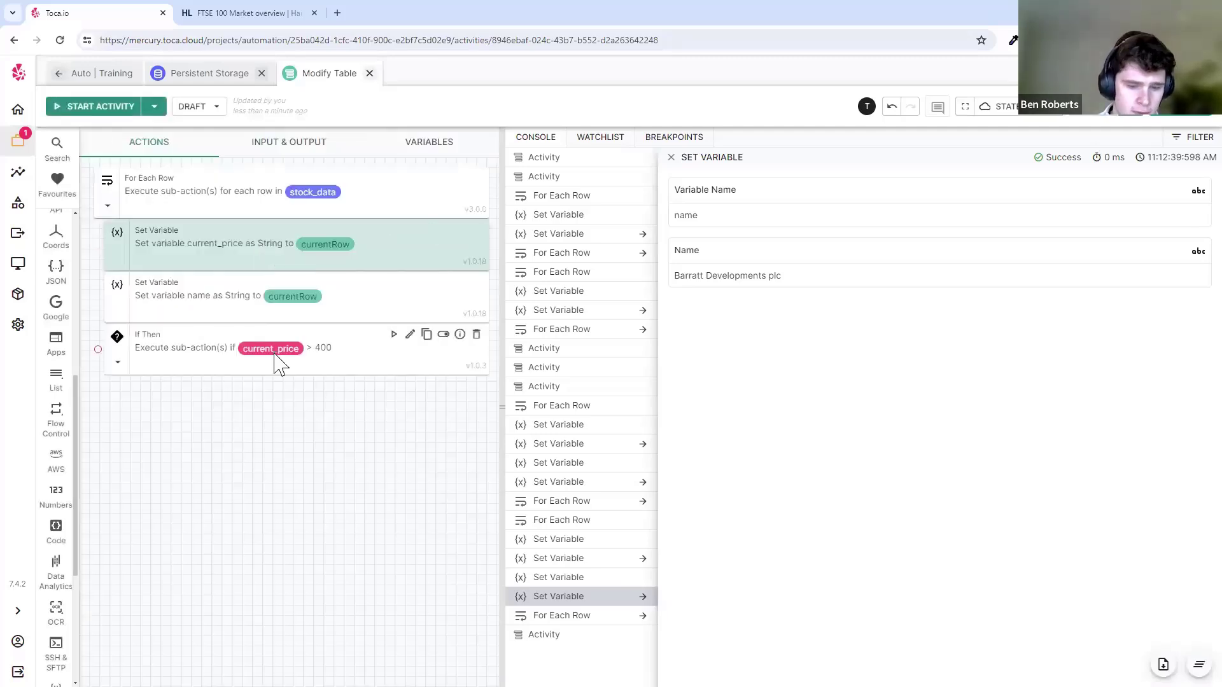
- Put a Debug Value step inside the If Then and clear the console log
double_click(262, 417)
type("deg")
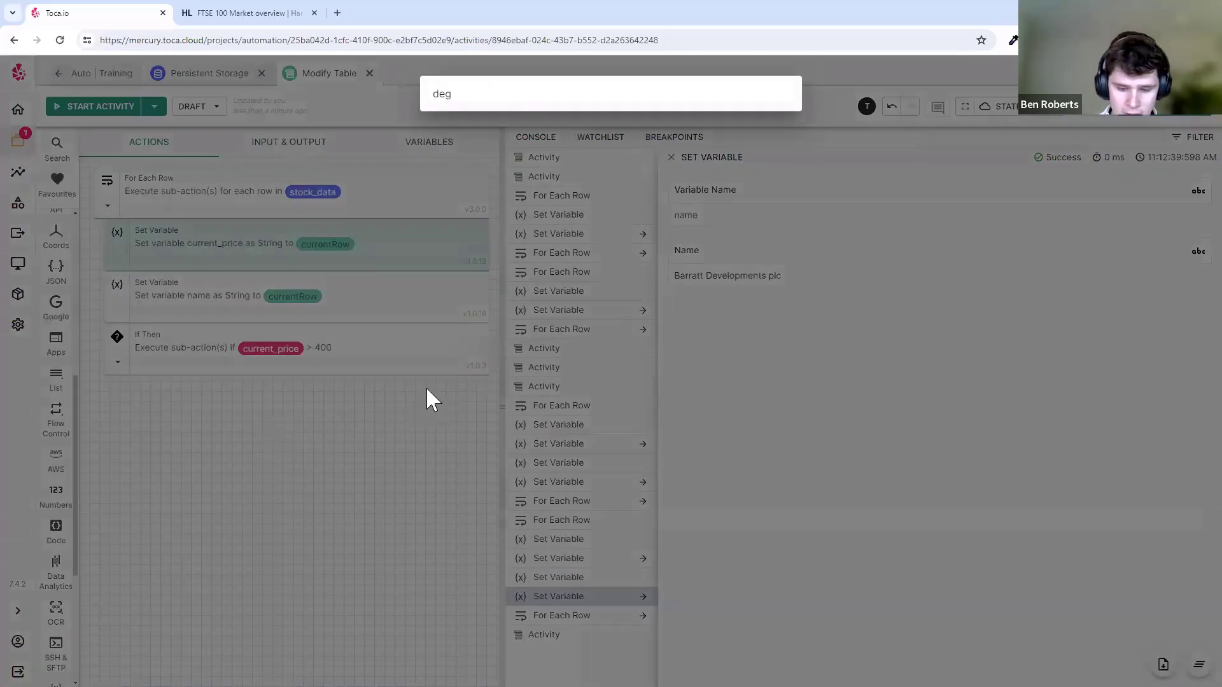
key("BackSpace")
type("b")
left_click(496, 159)
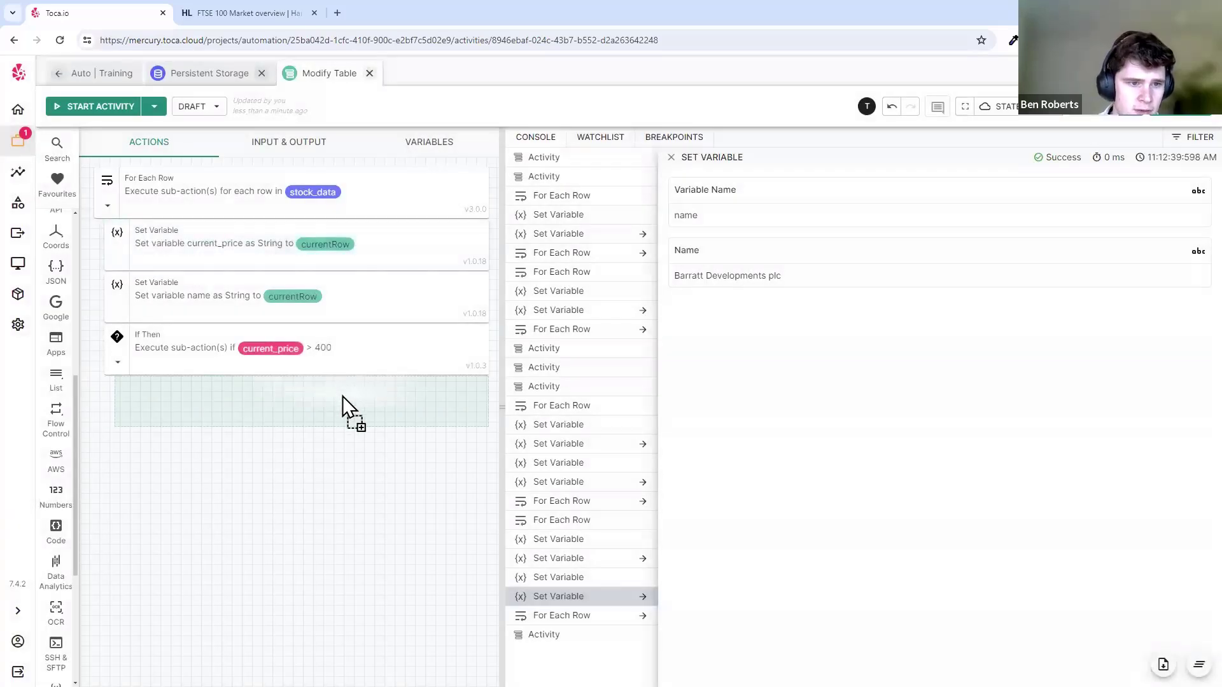
left_click(201, 257)
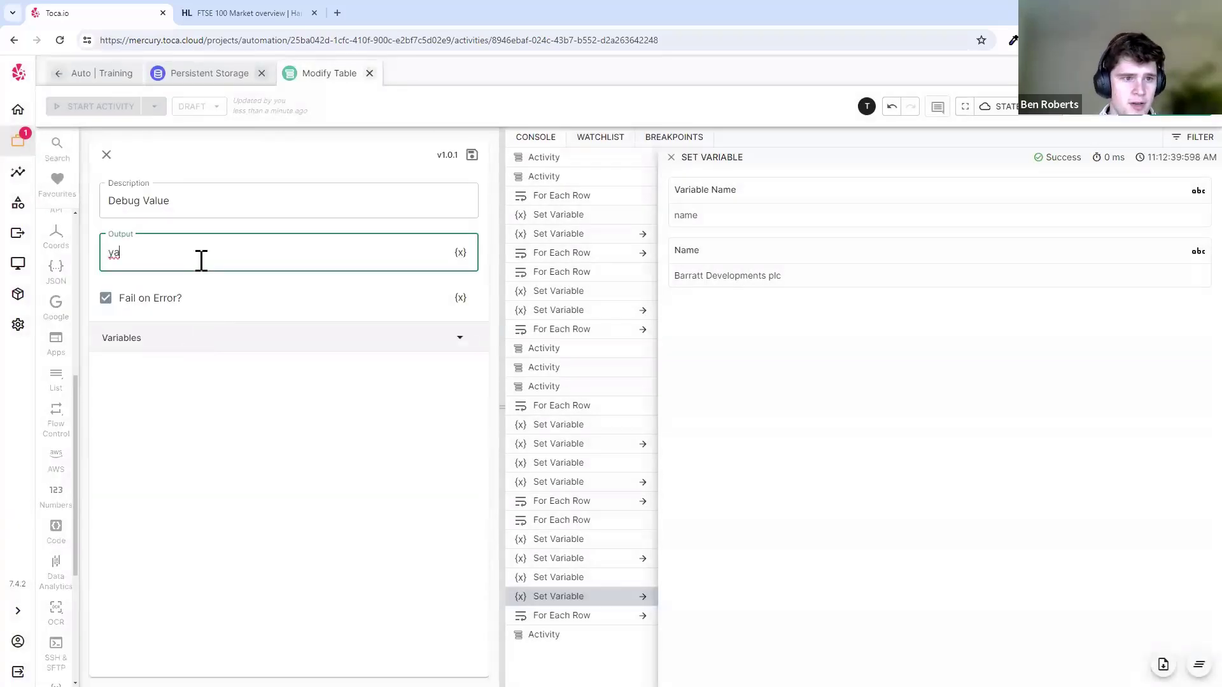
key("Escape")
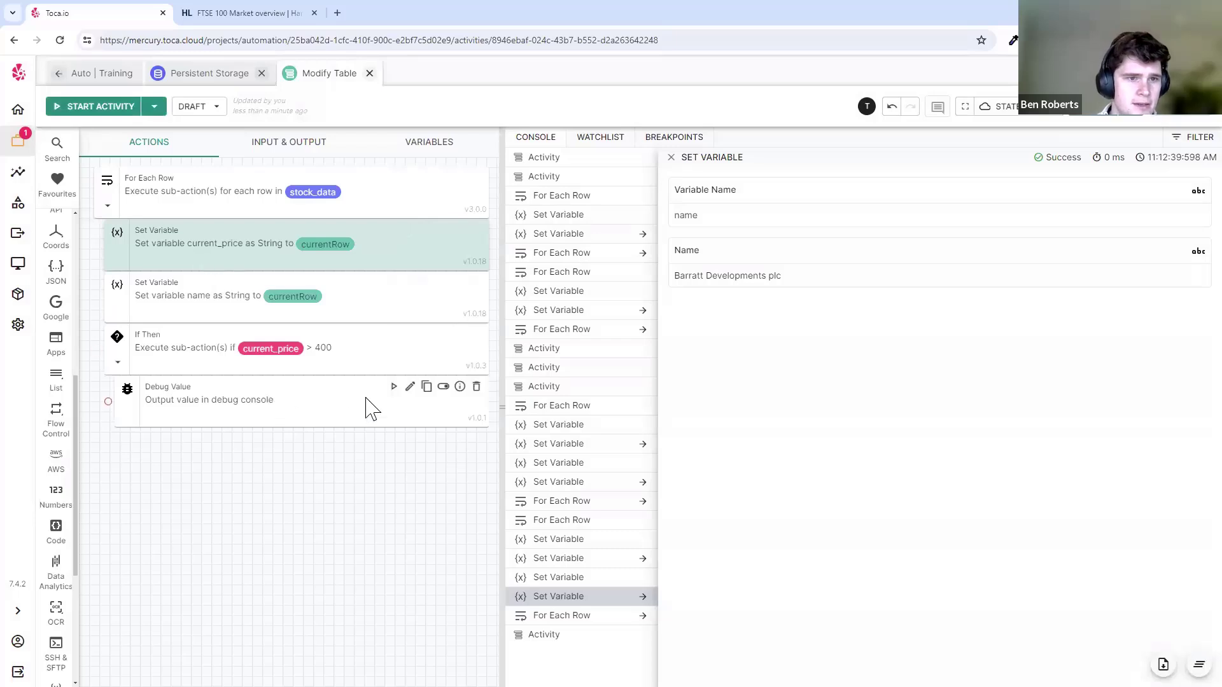
left_click(1199, 665)
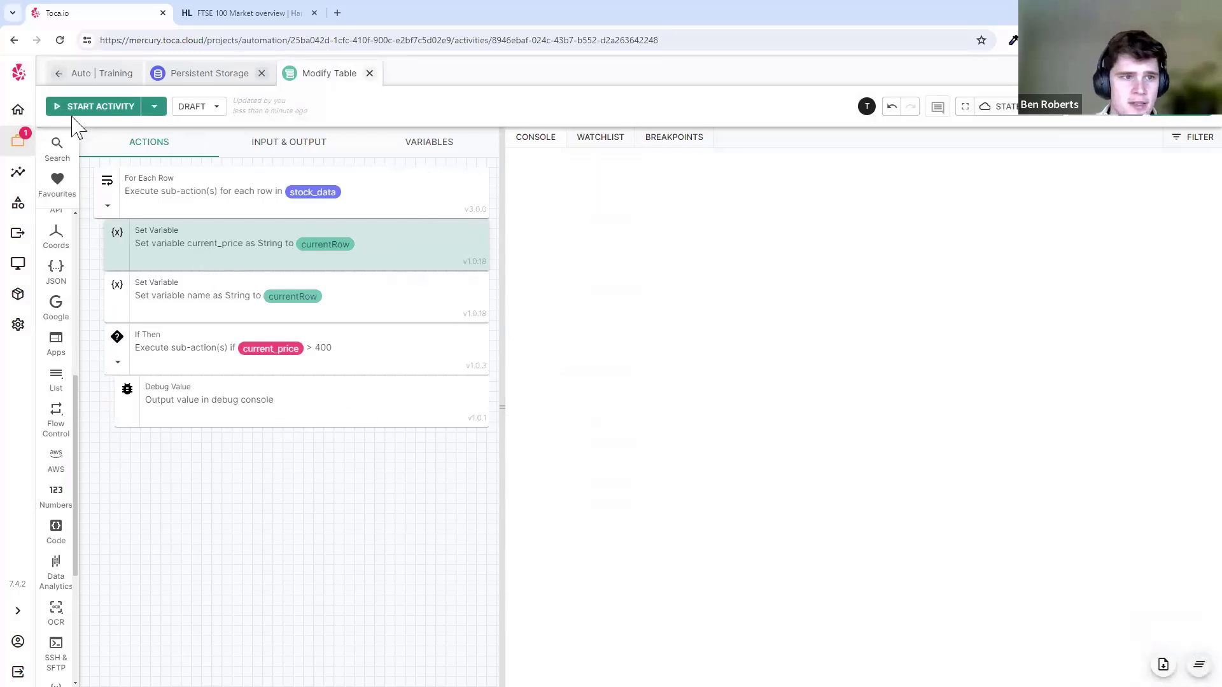
- Run the activity and inspect the If Then and Debug Value console results
left_click(95, 106)
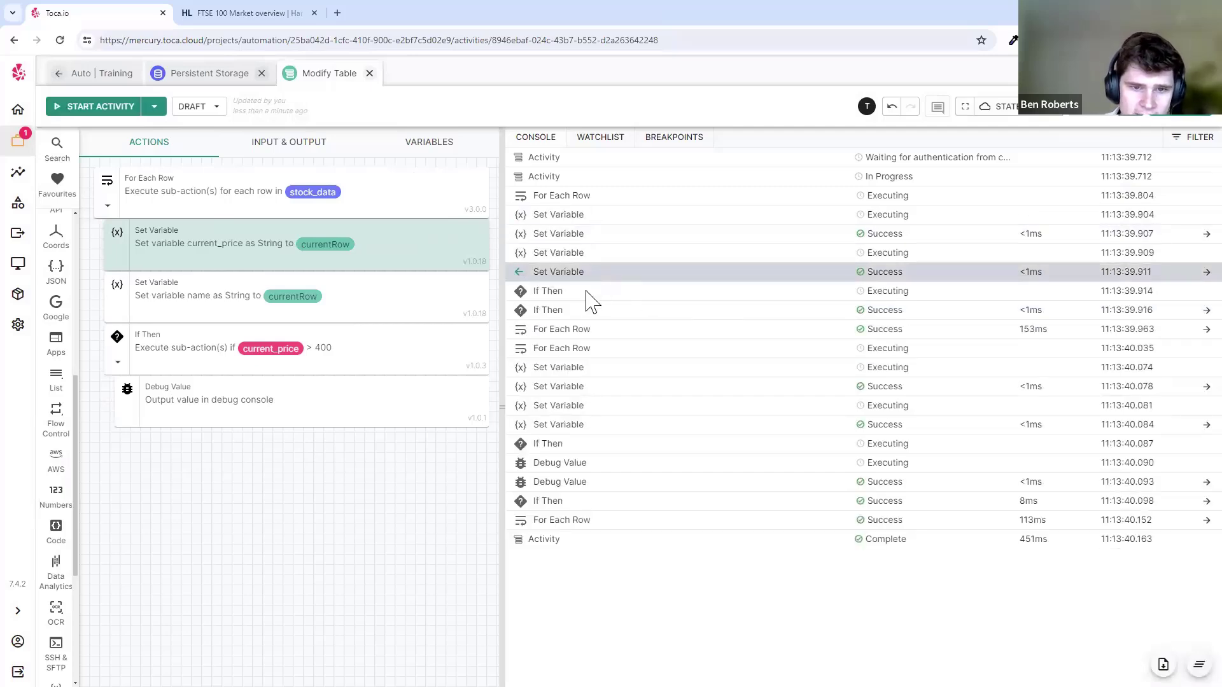
left_click(565, 314)
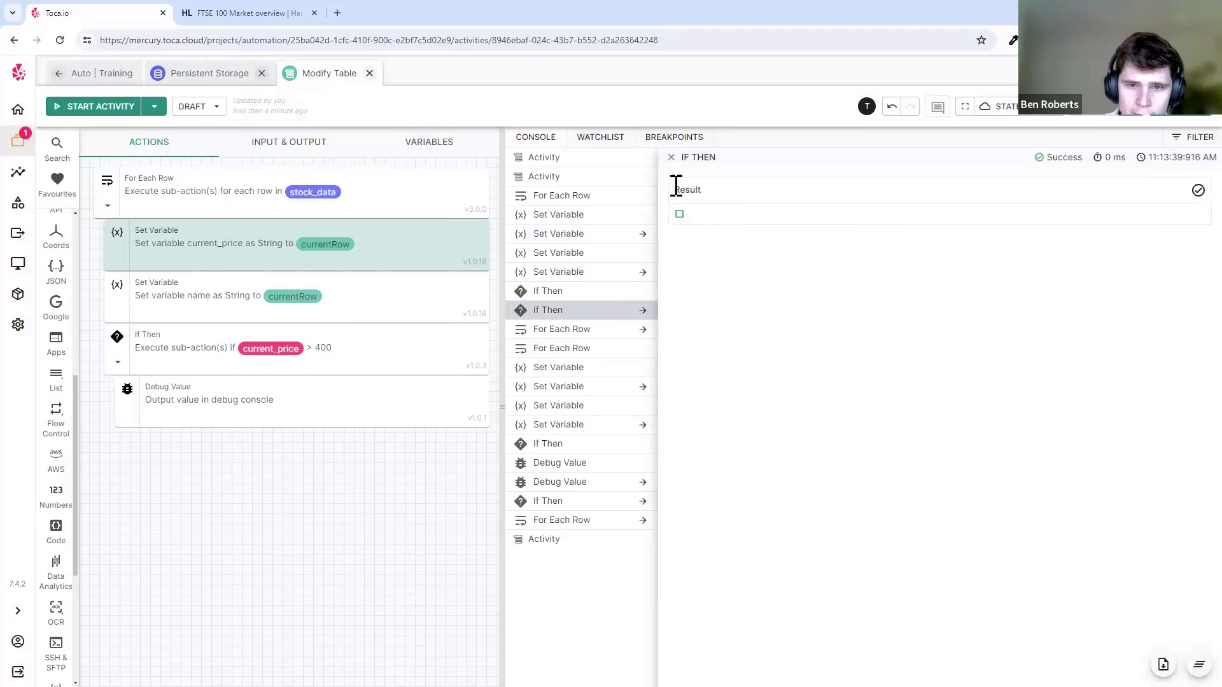
left_click_drag(674, 189, 725, 199)
left_click(672, 158)
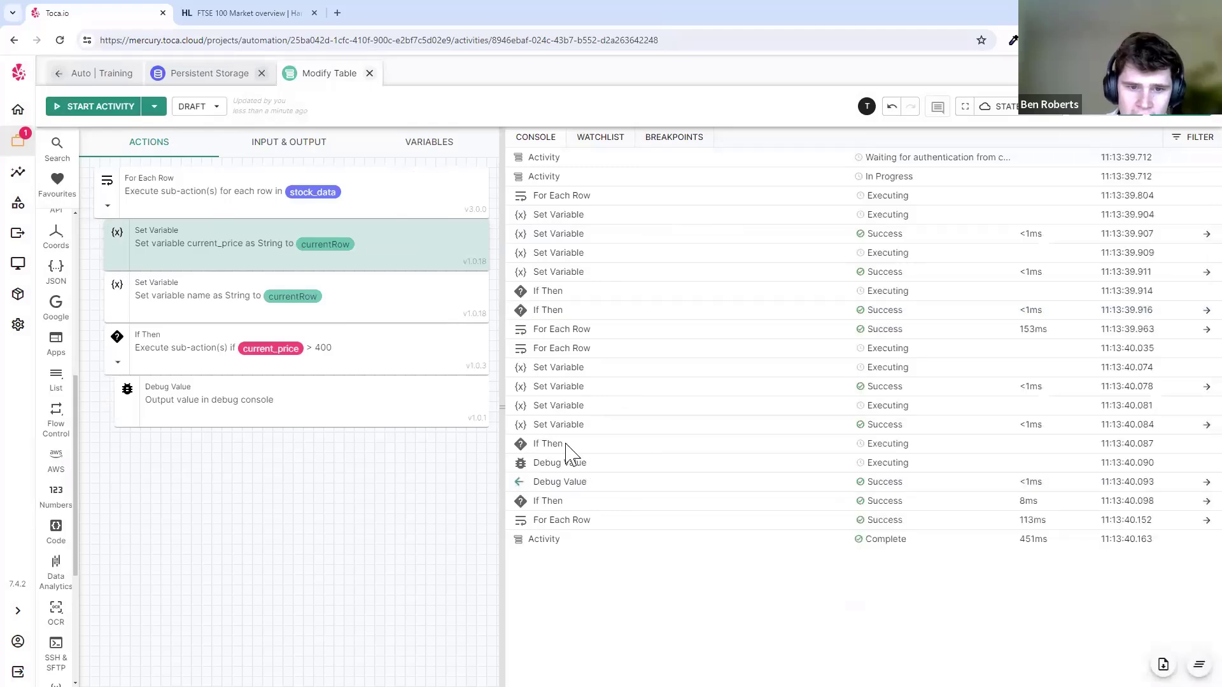
left_click(552, 503)
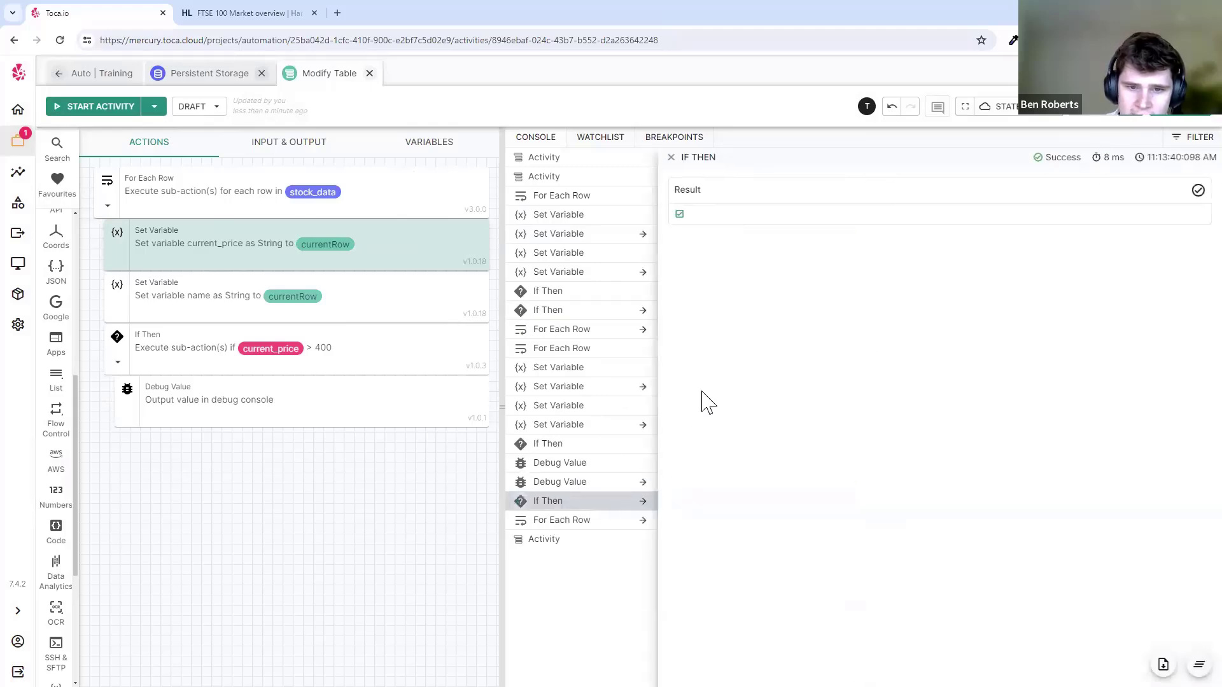
left_click(672, 158)
left_click(627, 484)
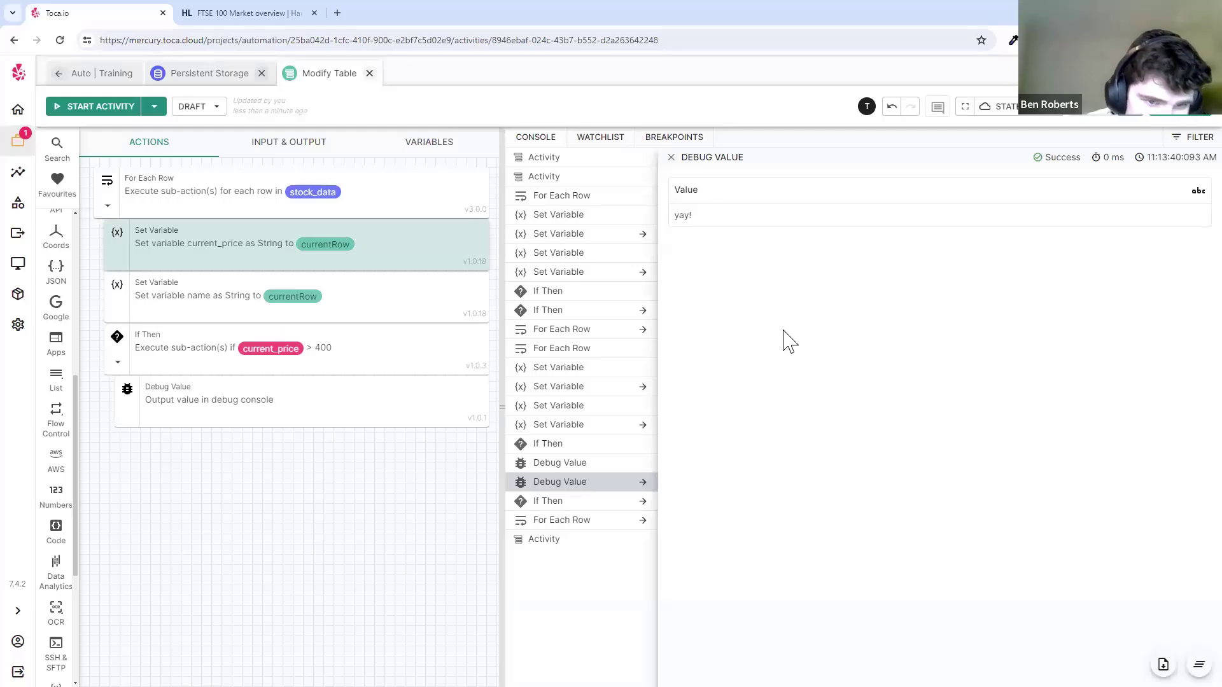
- Select the For Each Row, Set Variable and If Then blocks, then clear the selection
left_click(373, 369)
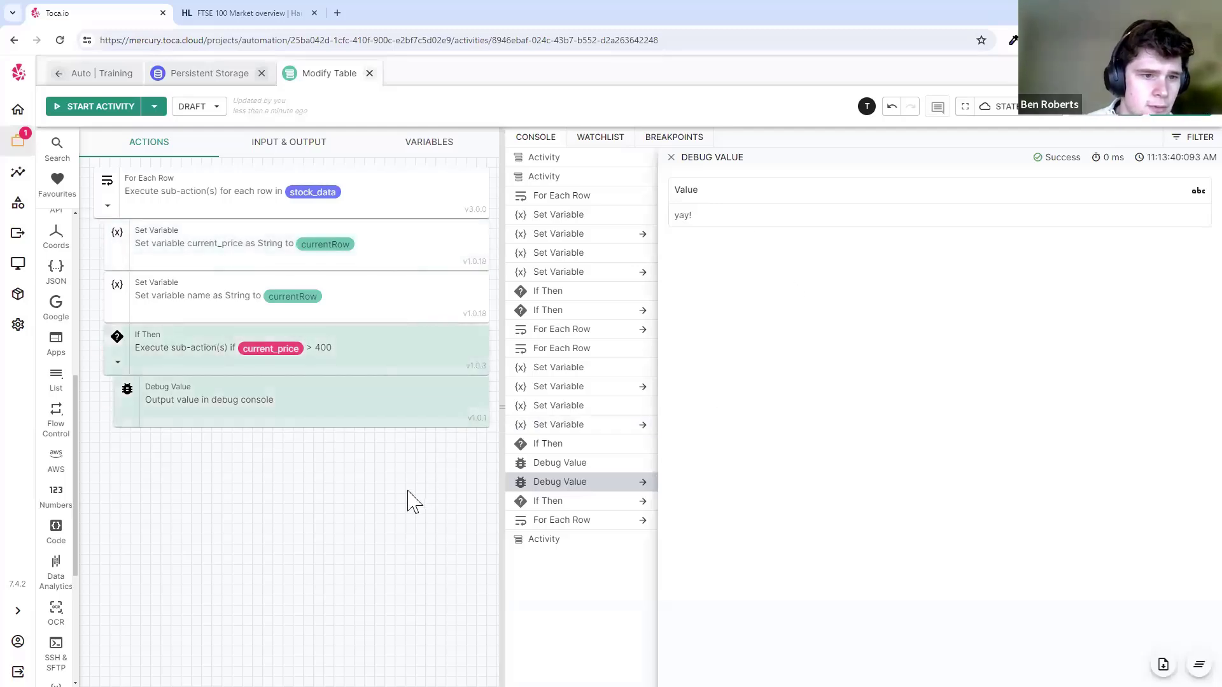
left_click(408, 490)
left_click(235, 211)
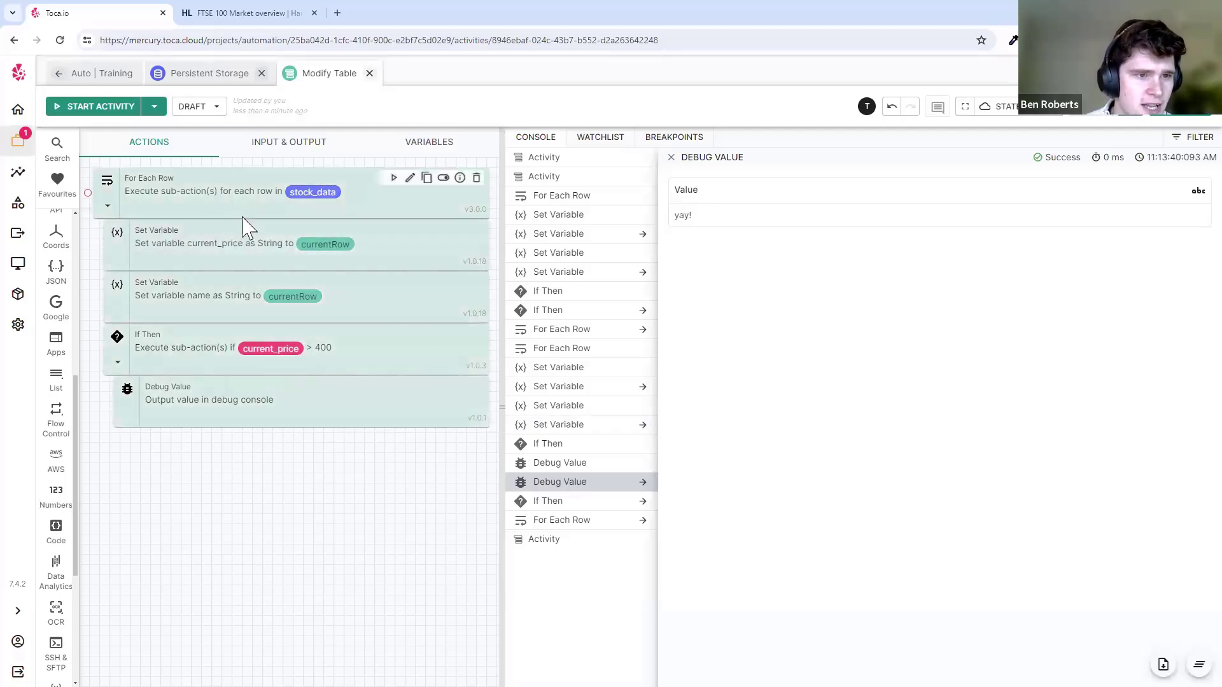
left_click(247, 232)
left_click(234, 356)
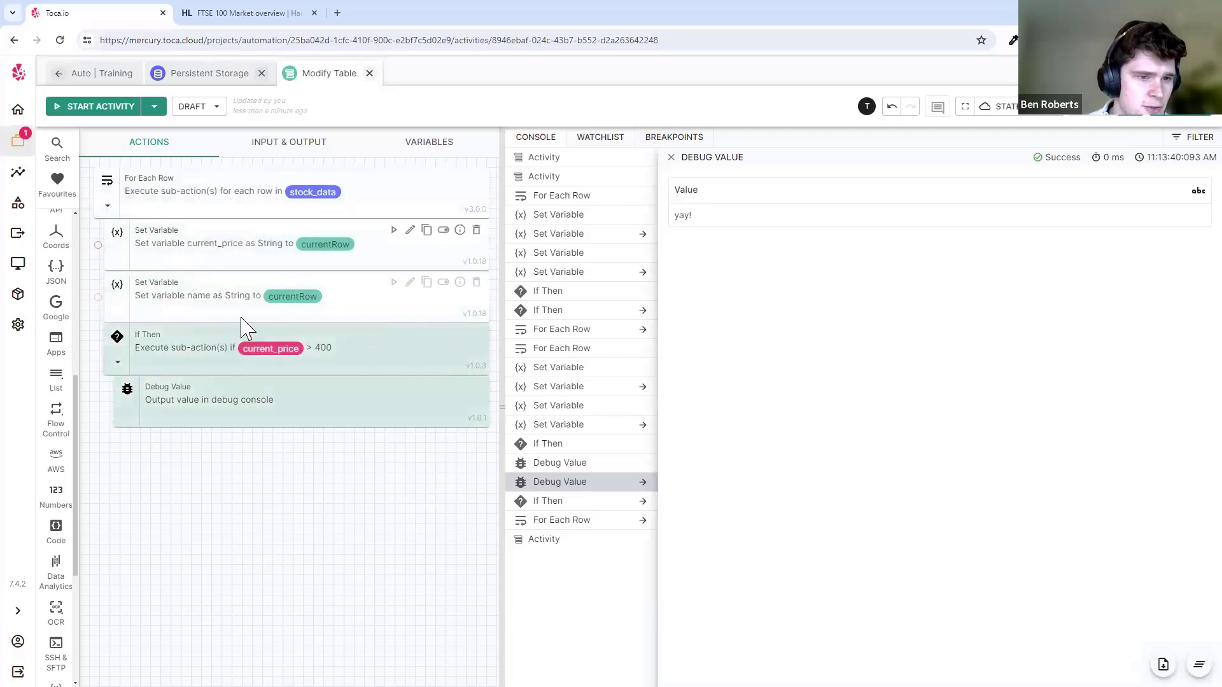
left_click(365, 441)
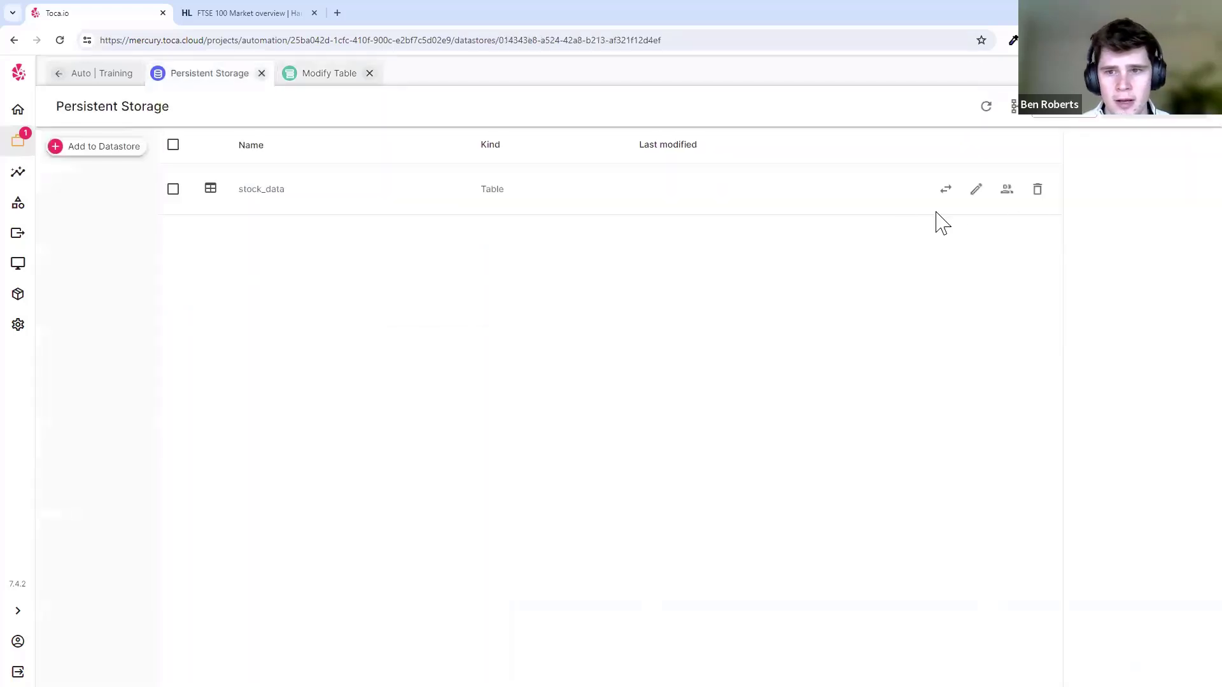
- Add a 'notes' column to the stock_data table and save the table
left_click(972, 190)
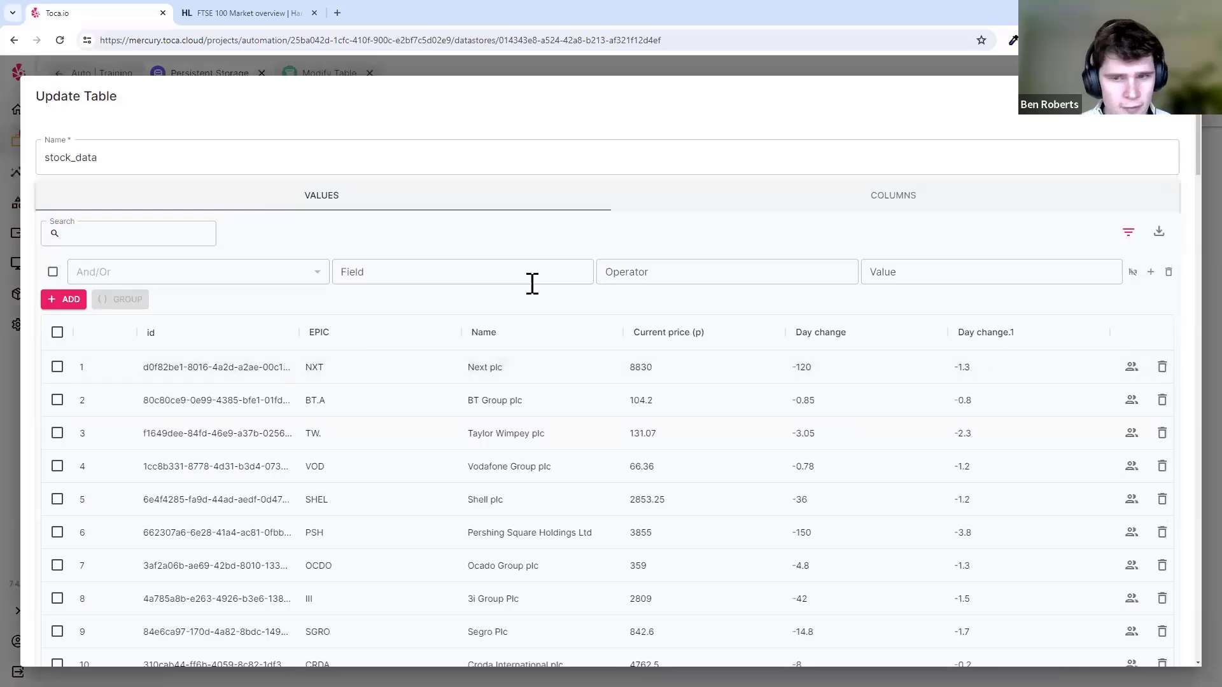
left_click(891, 195)
left_click(1137, 284)
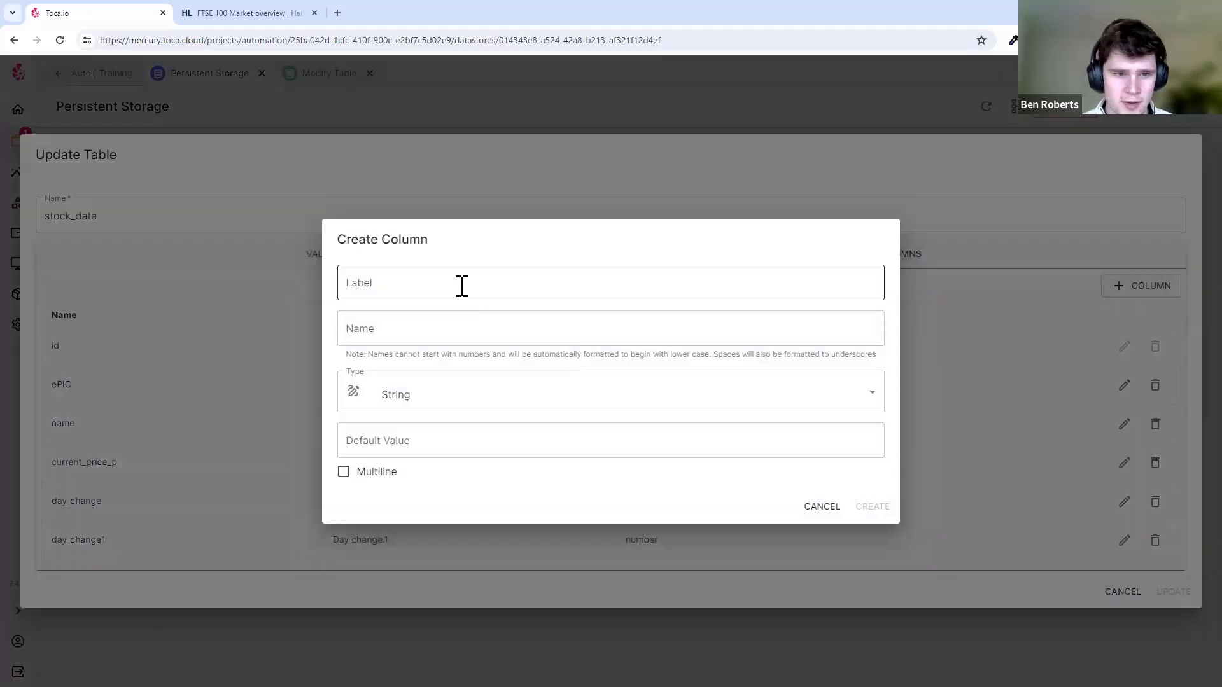
left_click(462, 286)
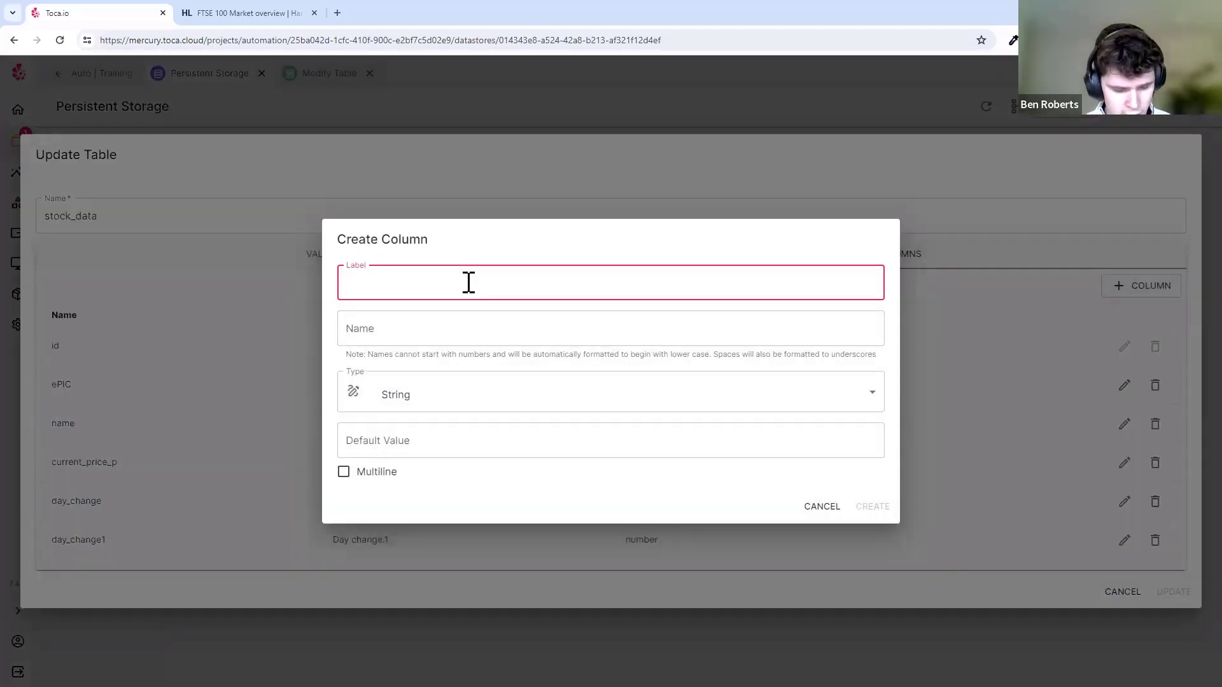
type("notes")
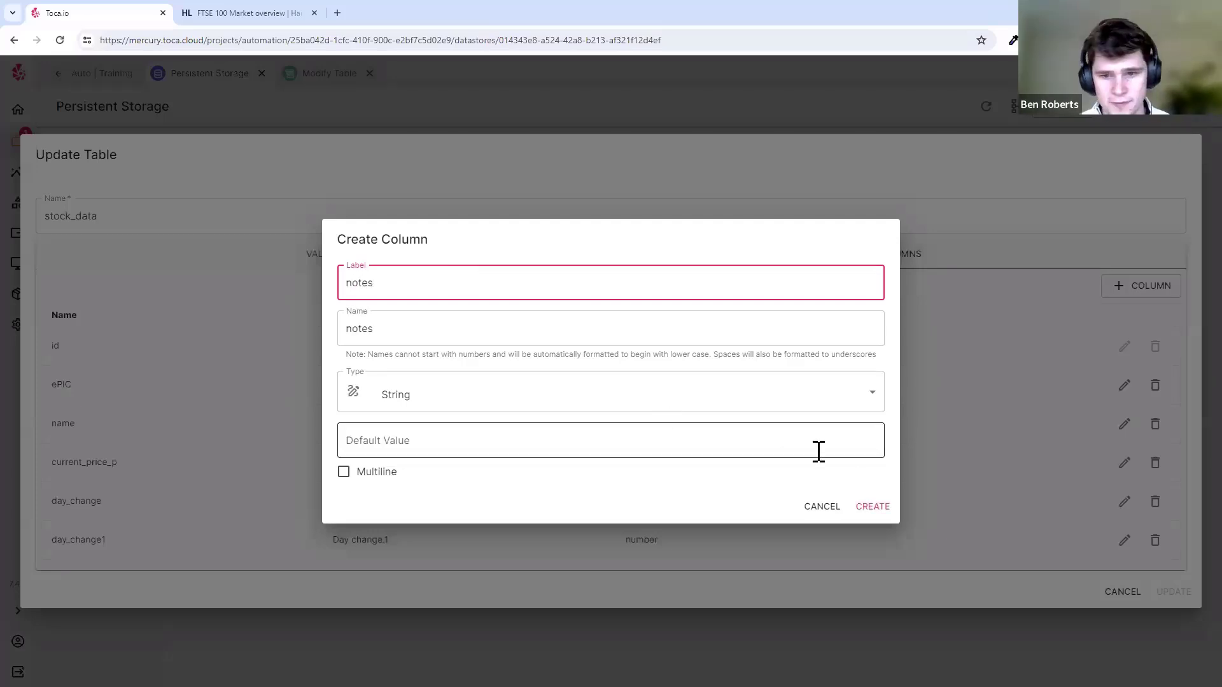
left_click(878, 506)
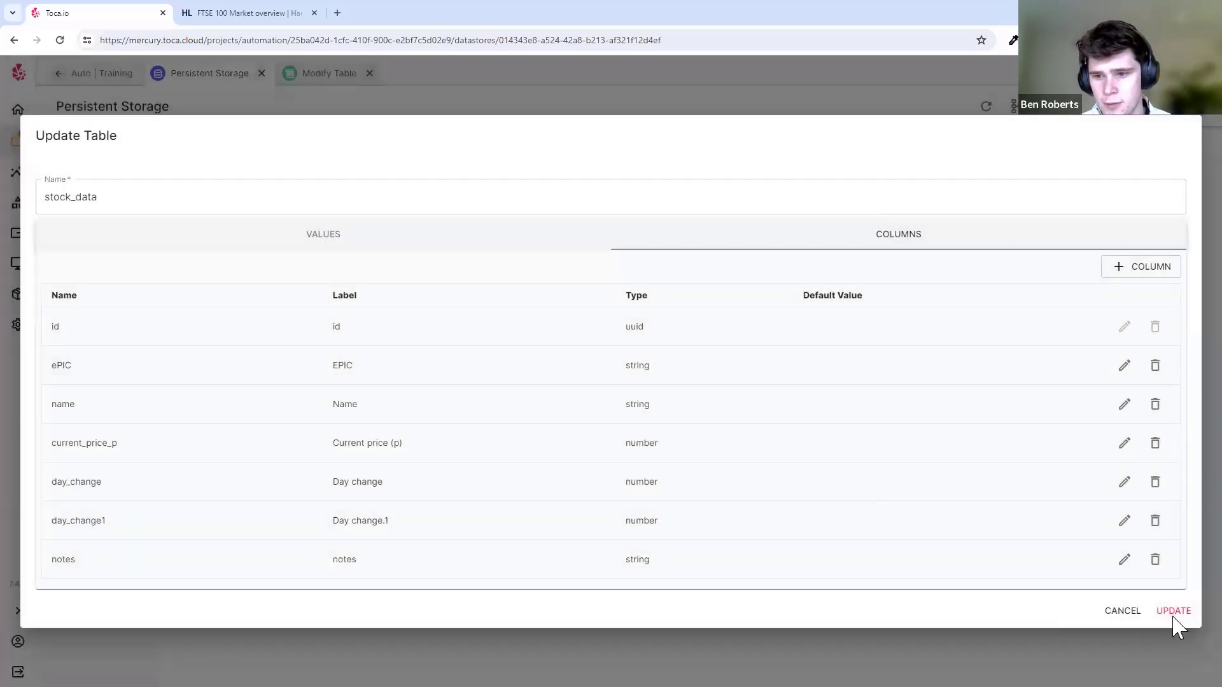
left_click(1174, 614)
- Reopen stock_data to check its rows, then close the table view
left_click(976, 190)
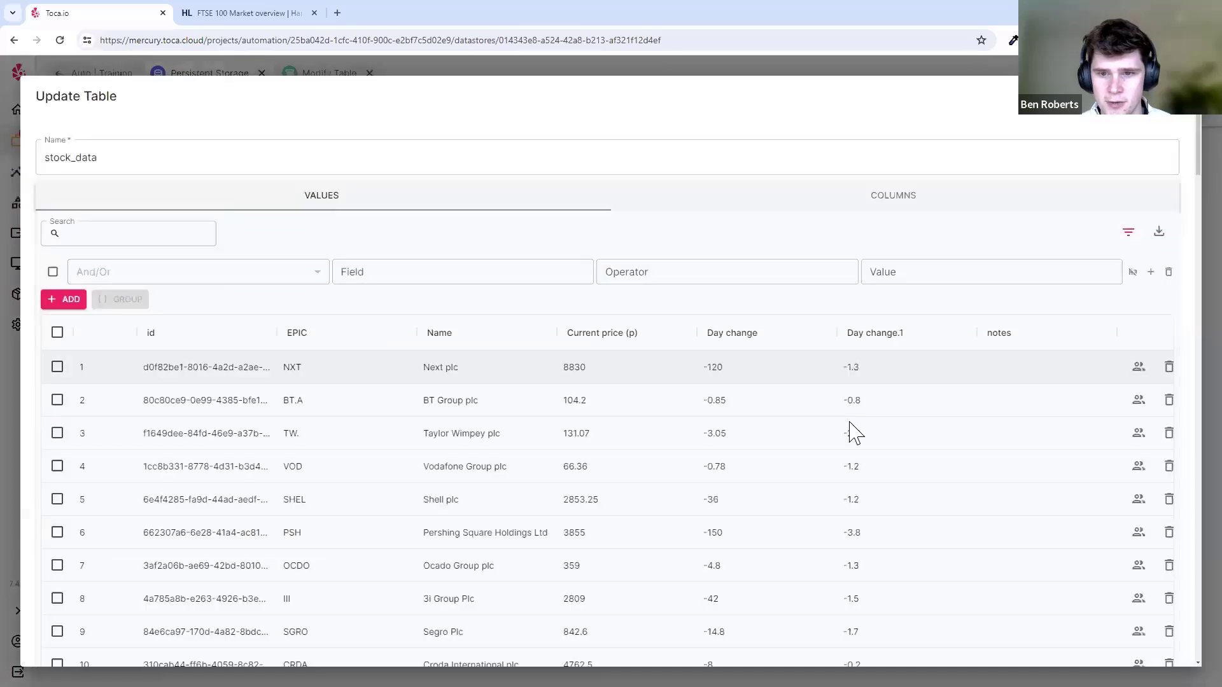
scroll(942, 445, "down", 5)
scroll(941, 445, "down", 9)
scroll(946, 439, "up", 15)
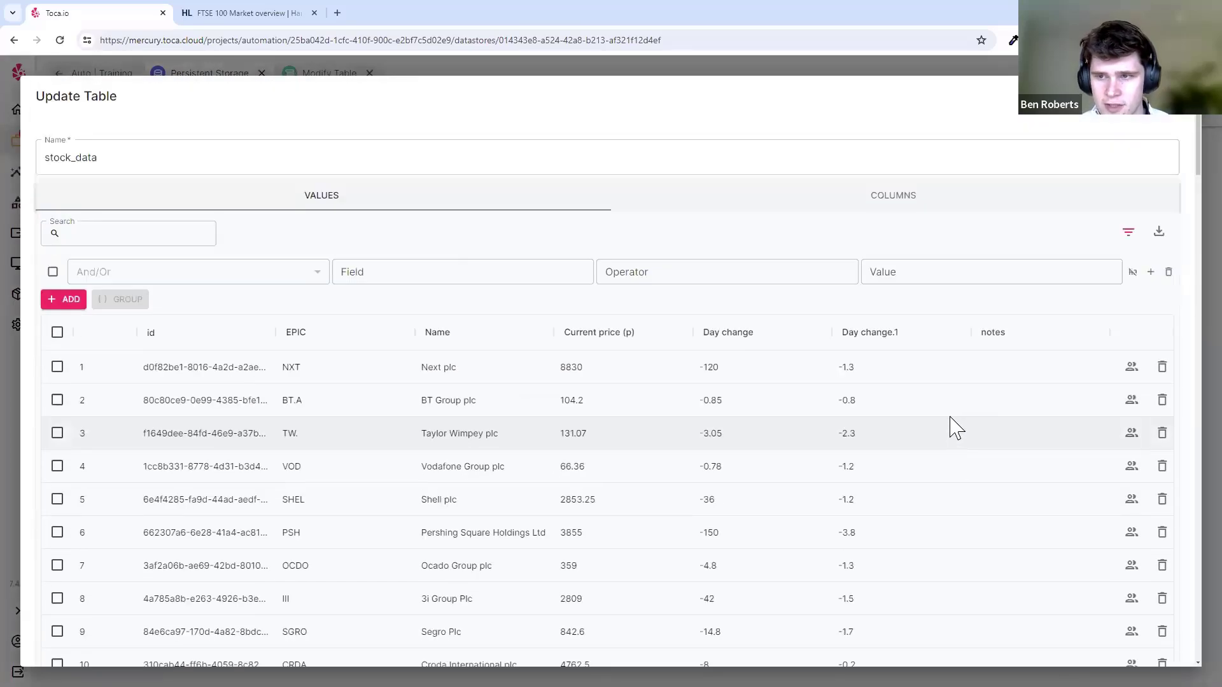
left_click(854, 69)
- Return to Modify Table and delete the Debug Value step
left_click(316, 79)
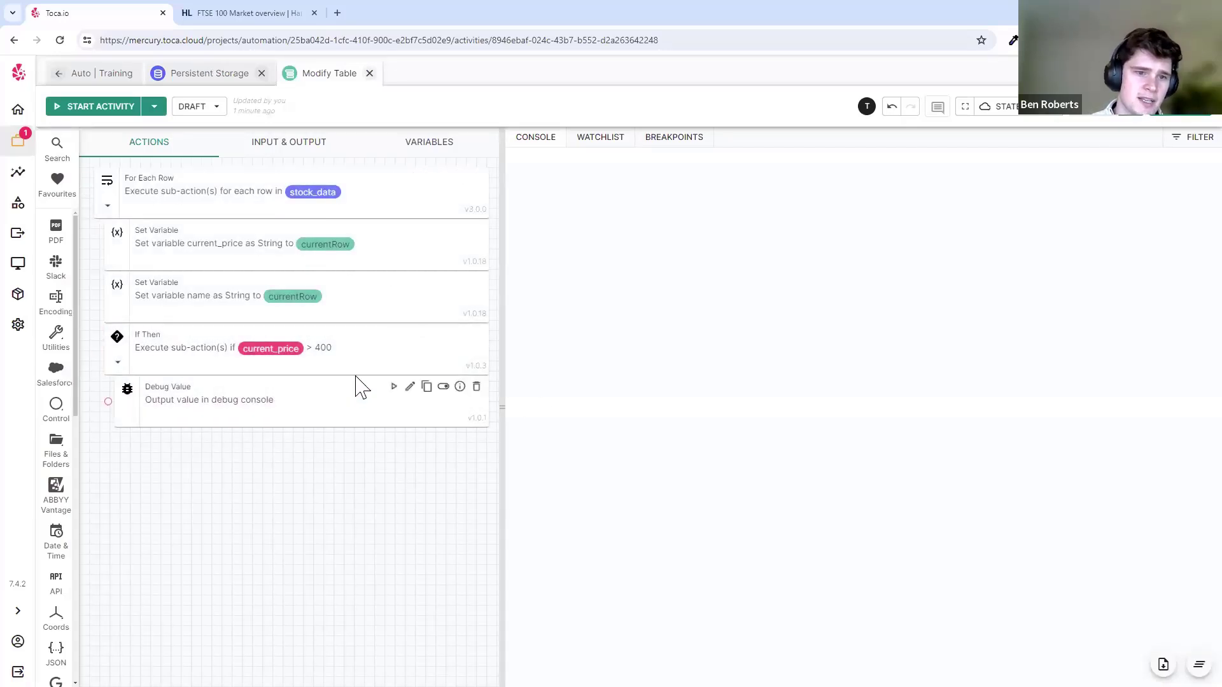
left_click(476, 387)
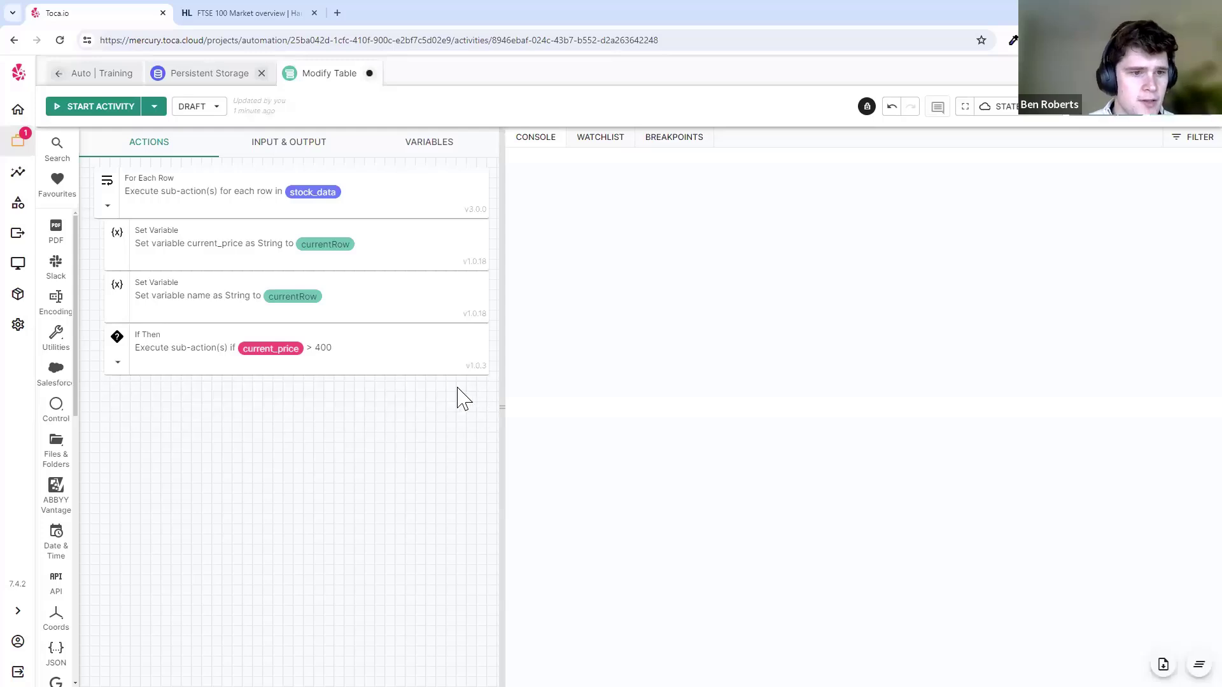
scroll(51, 534, "down", 5)
- Add an Update Table Rows step under the If Then, targeting the stock_data table
scroll(46, 535, "down", 3)
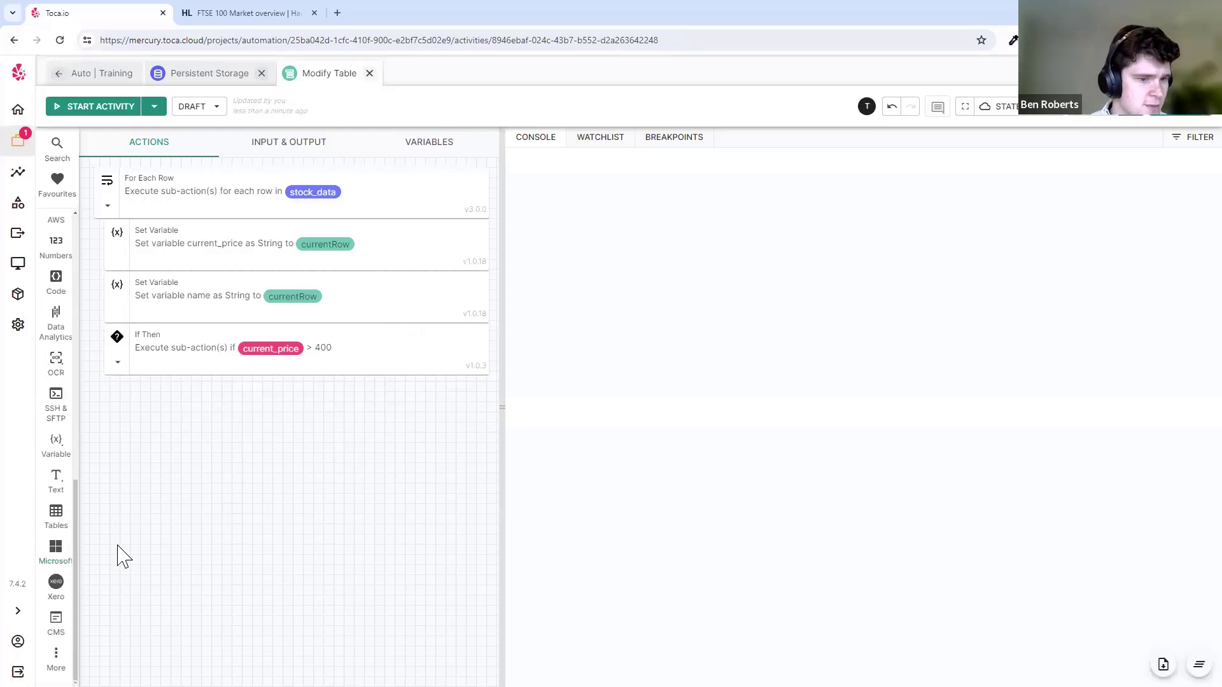
left_click(59, 520)
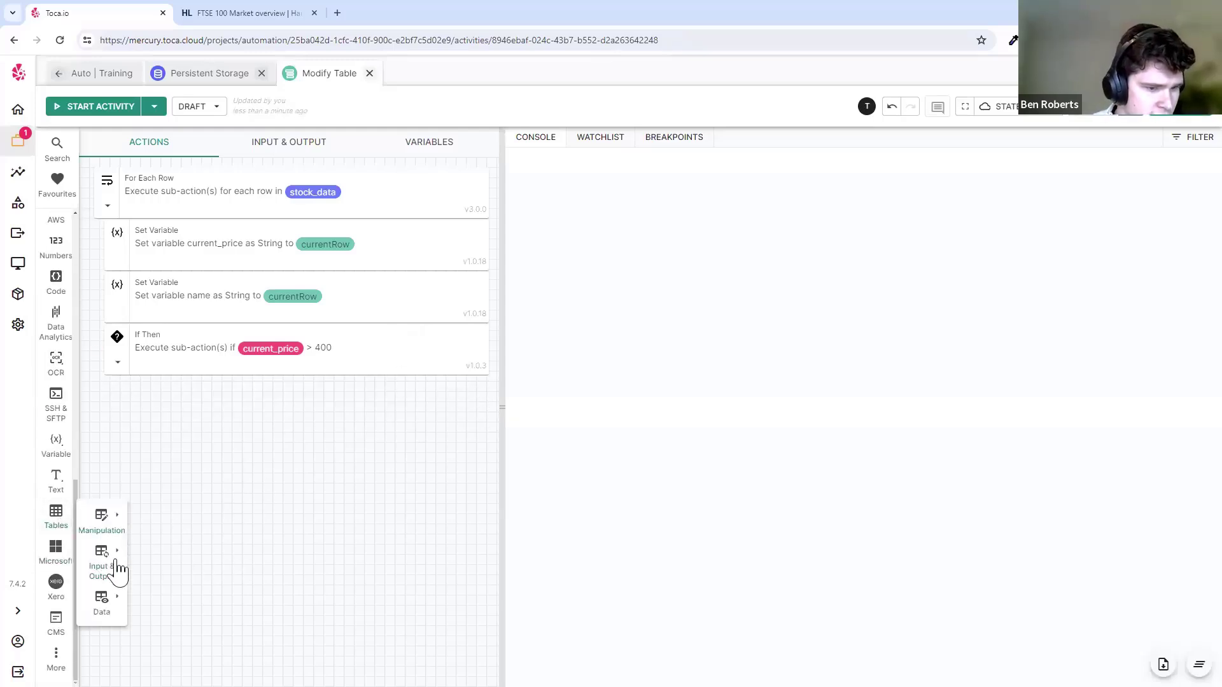
left_click(109, 610)
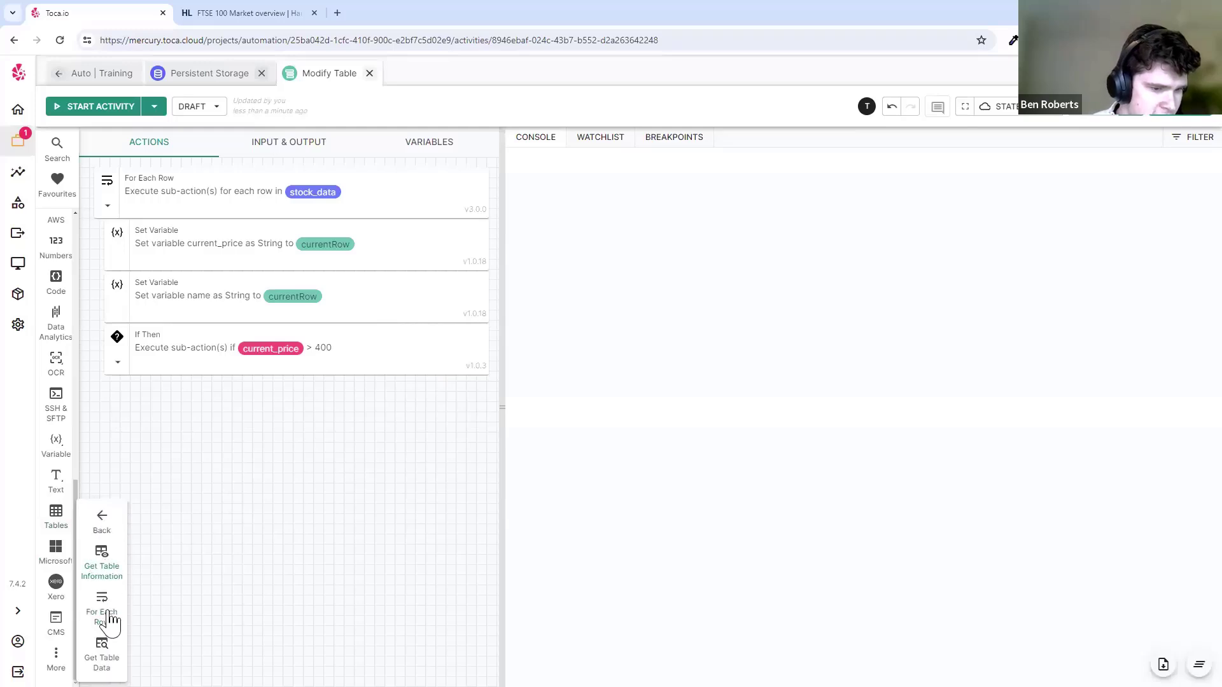
left_click(105, 519)
left_click(105, 535)
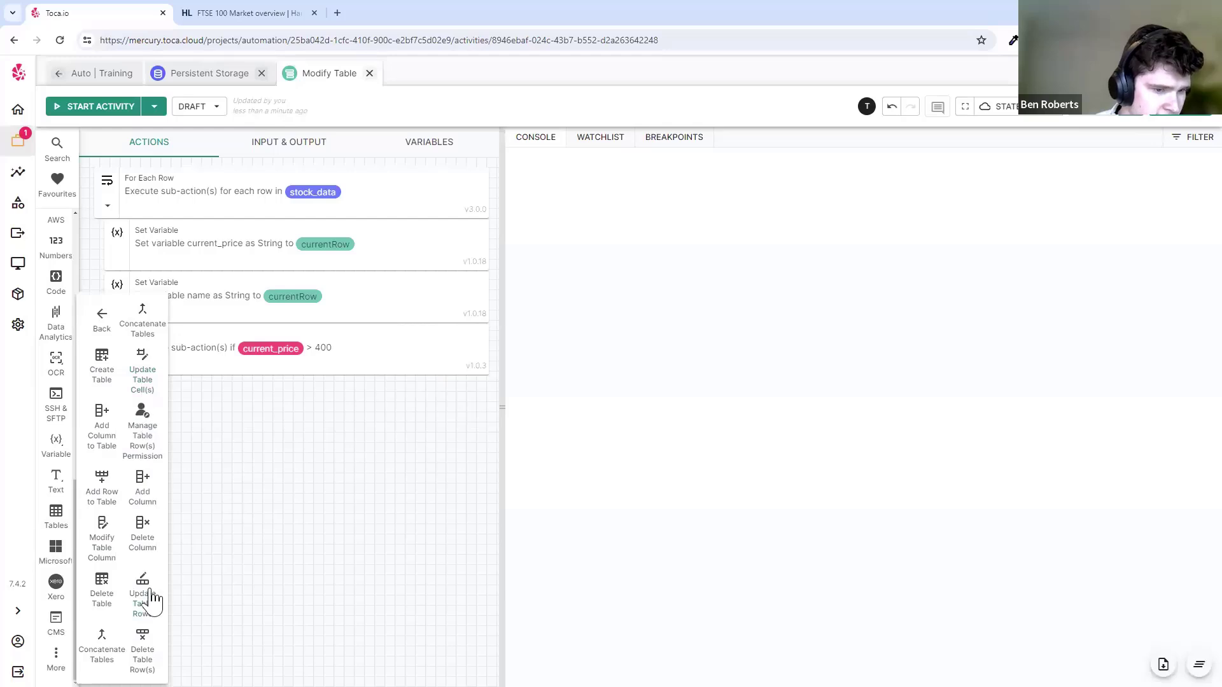
left_click_drag(148, 603, 283, 393)
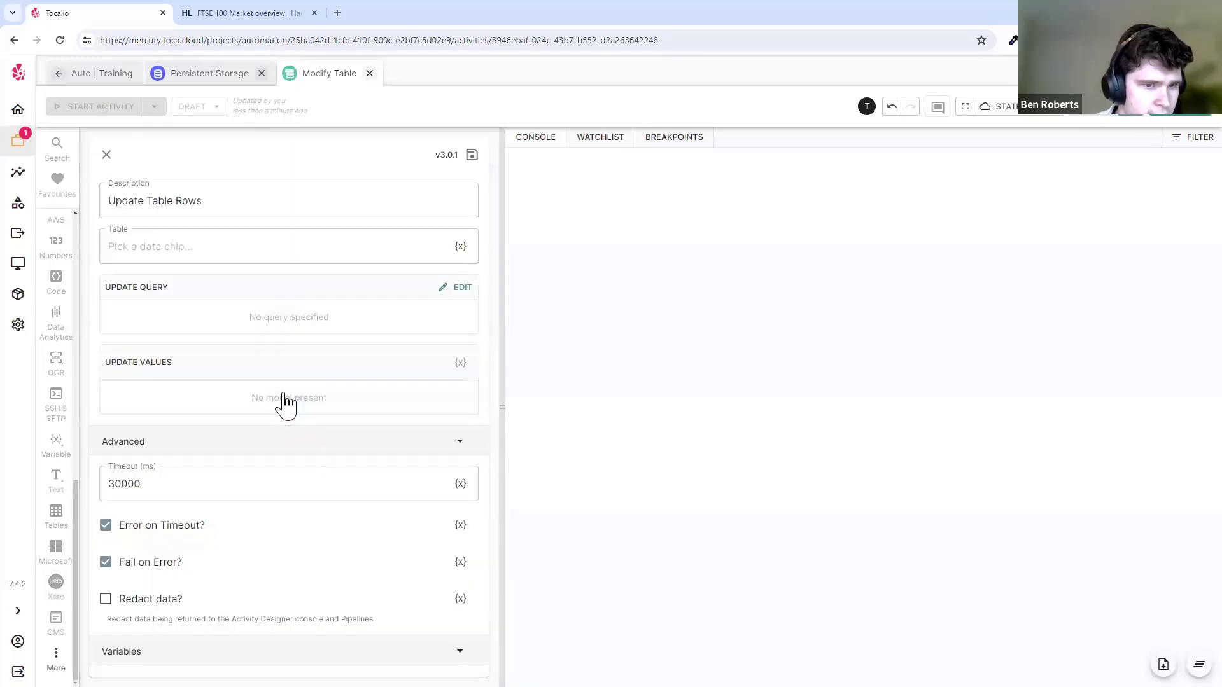
left_click(366, 246)
left_click(337, 147)
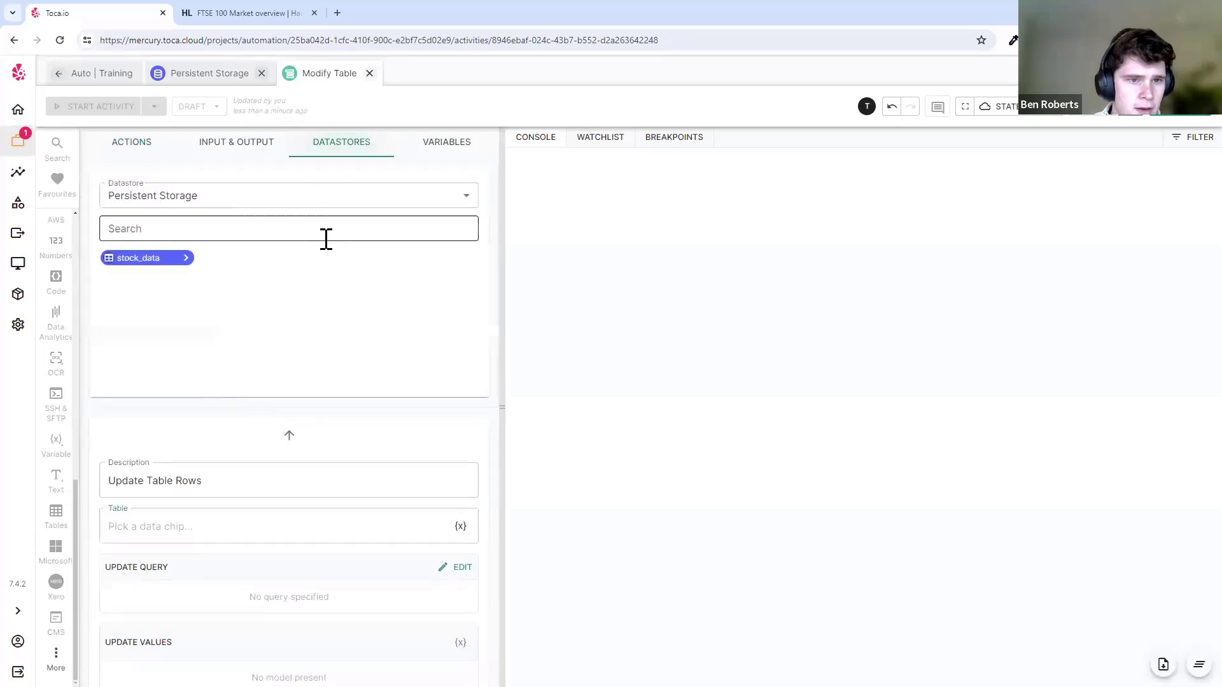
left_click(156, 273)
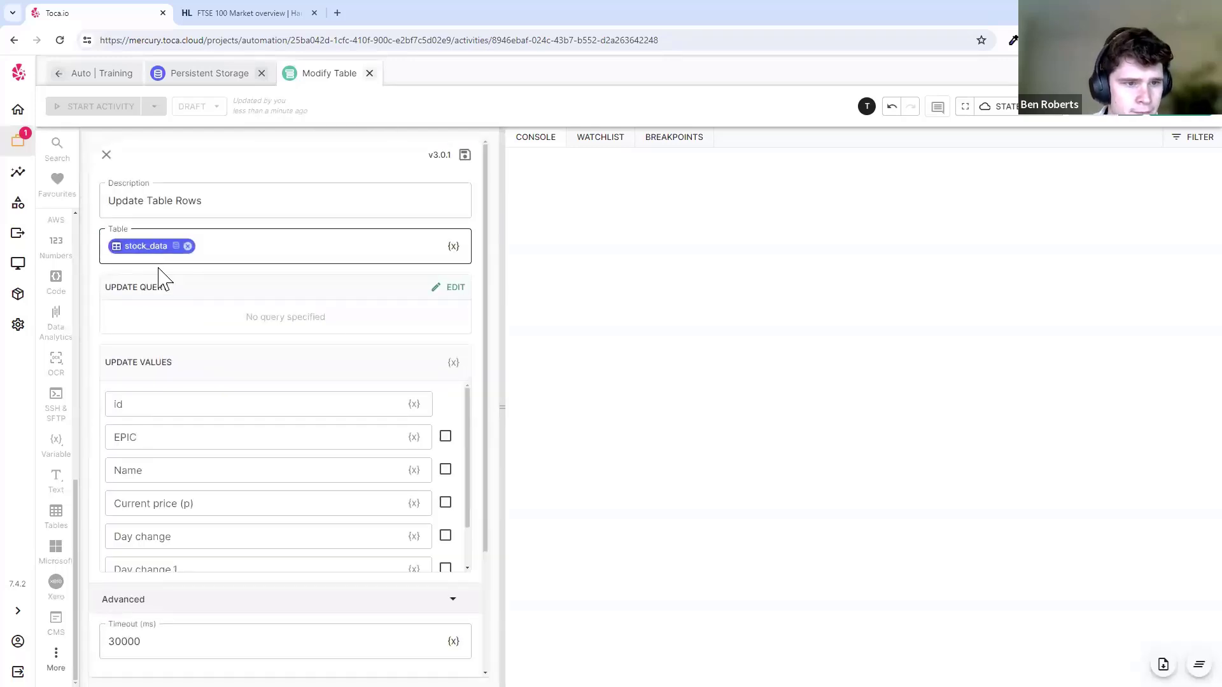
- Begin an update query matching id equals a field of currentRow
left_click(446, 290)
left_click(478, 347)
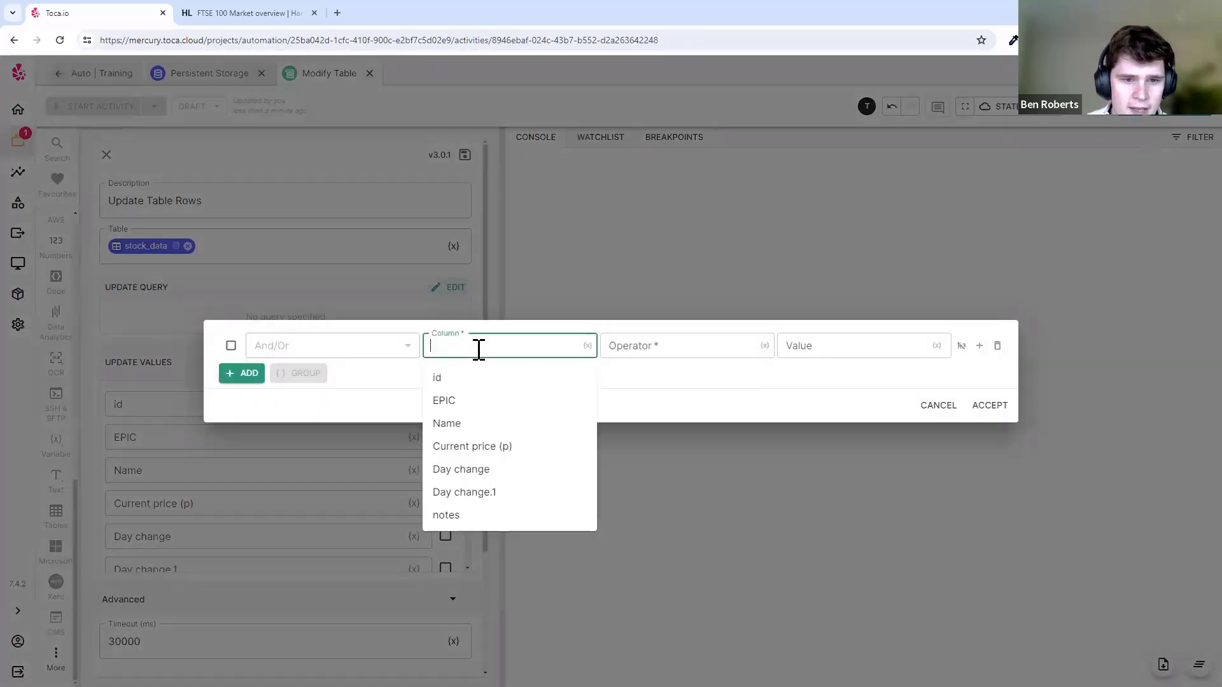
left_click(509, 381)
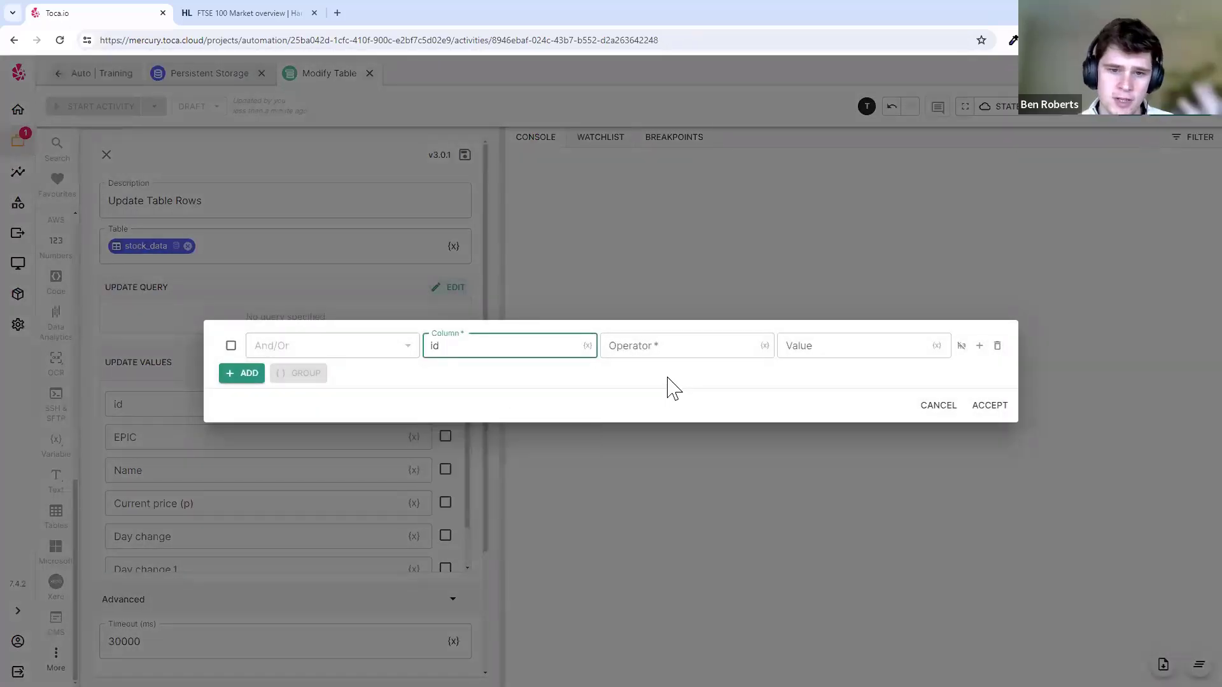
left_click(661, 354)
left_click(663, 380)
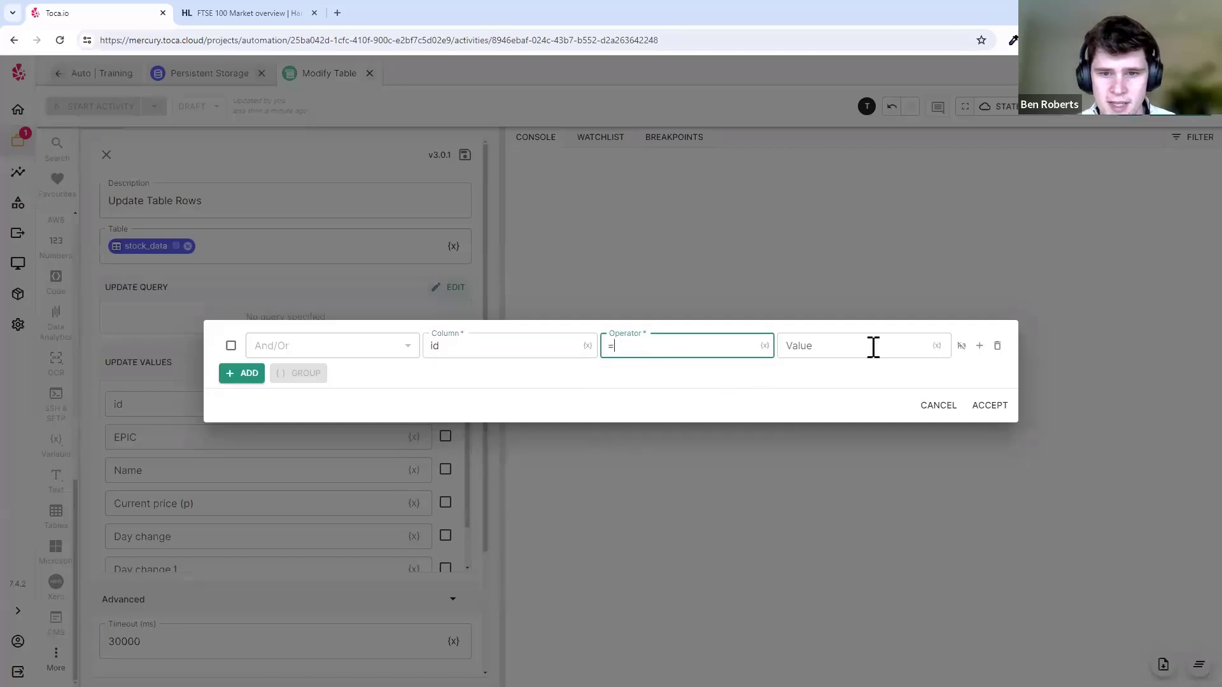
left_click(936, 346)
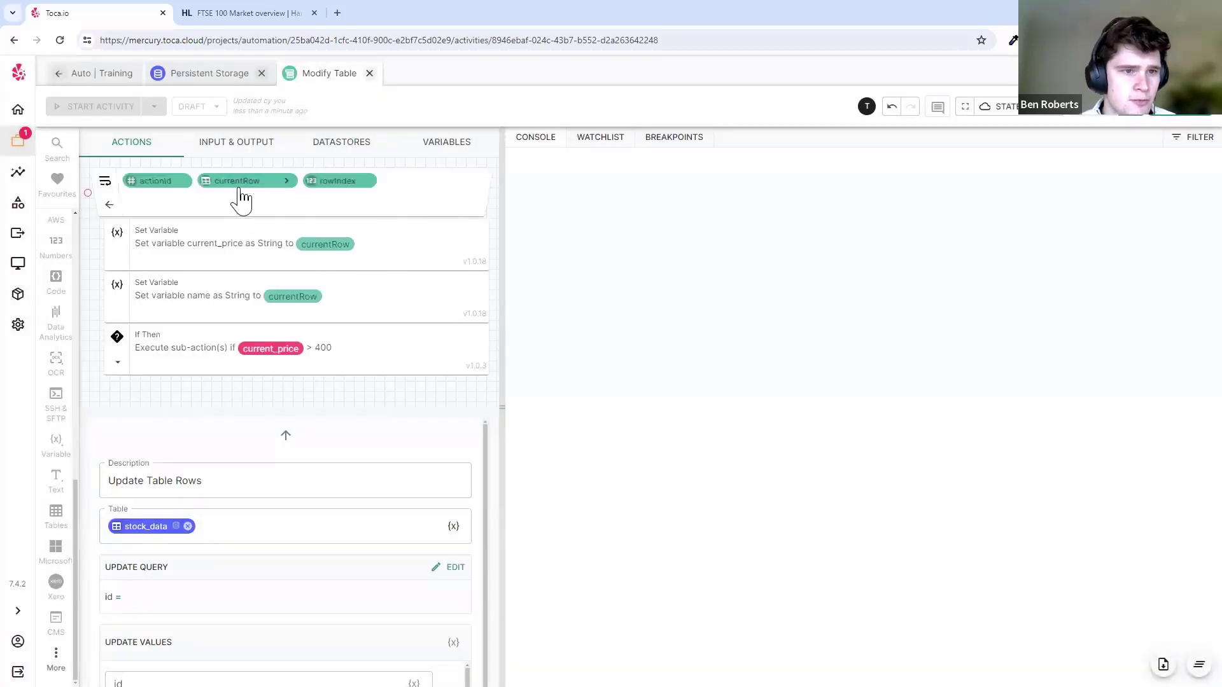
left_click(286, 181)
left_click(496, 196)
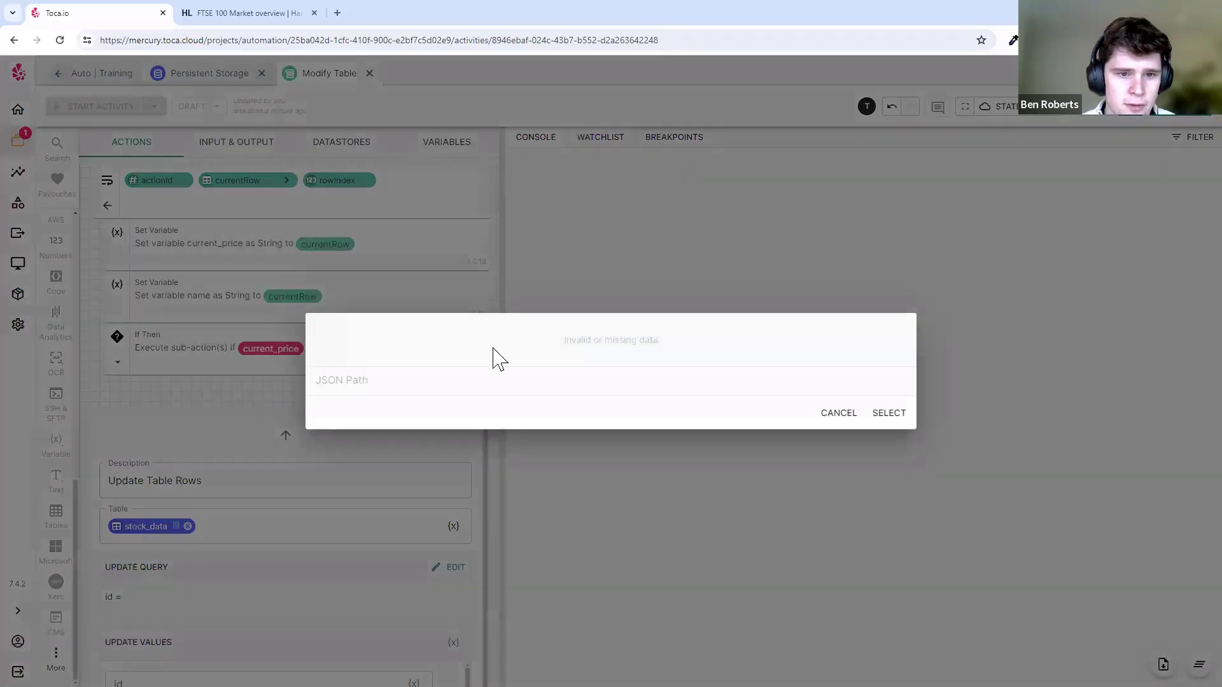
- Cancel the JSON path and query, then close the Update Table Rows settings
left_click(849, 418)
left_click(289, 436)
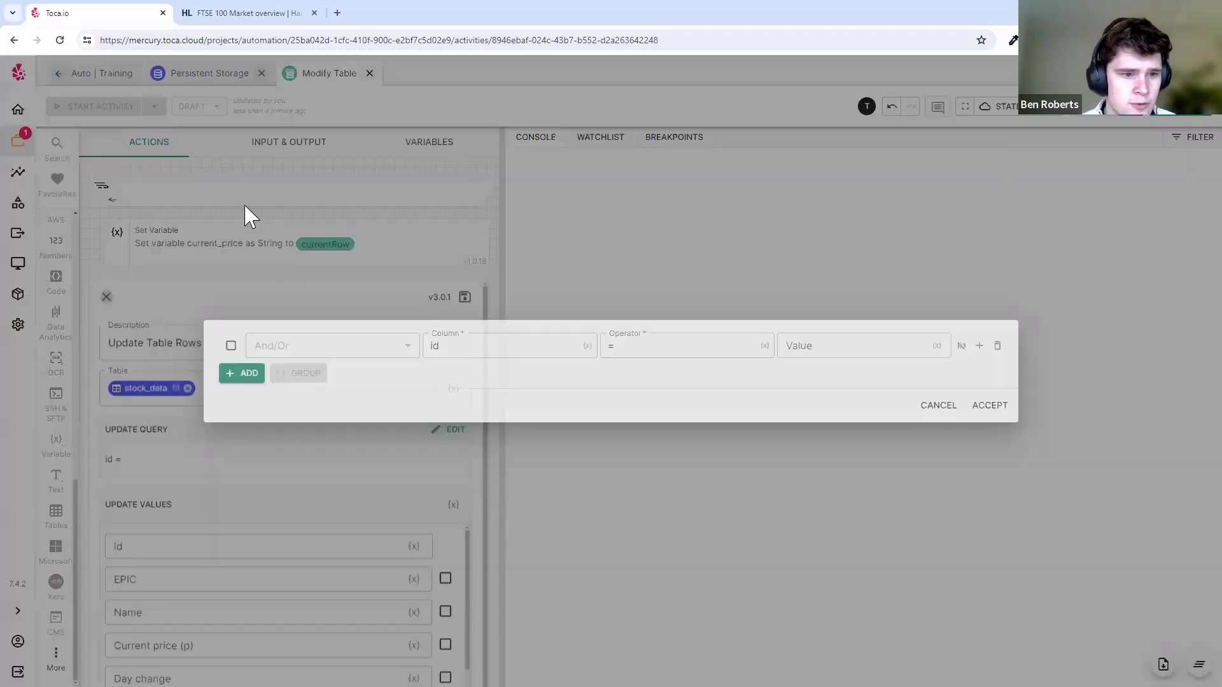
left_click(934, 407)
left_click(465, 156)
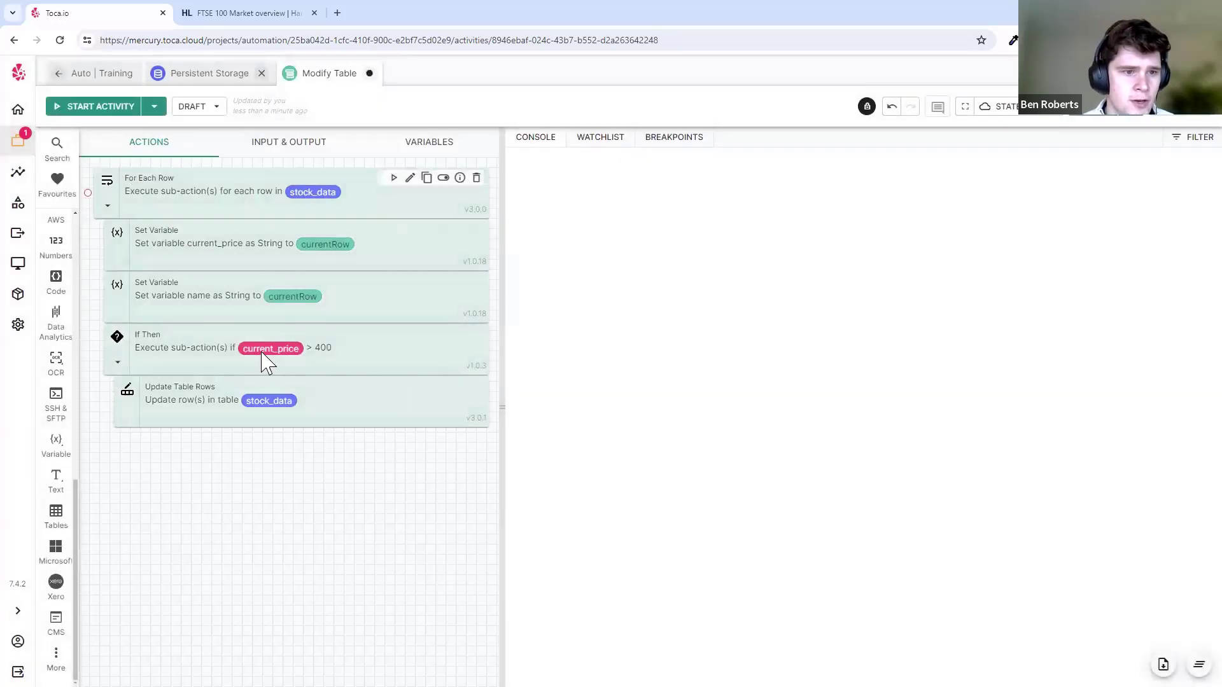
- Disable the If Then, run the For Each Row loop, then re-enable it
left_click(443, 337)
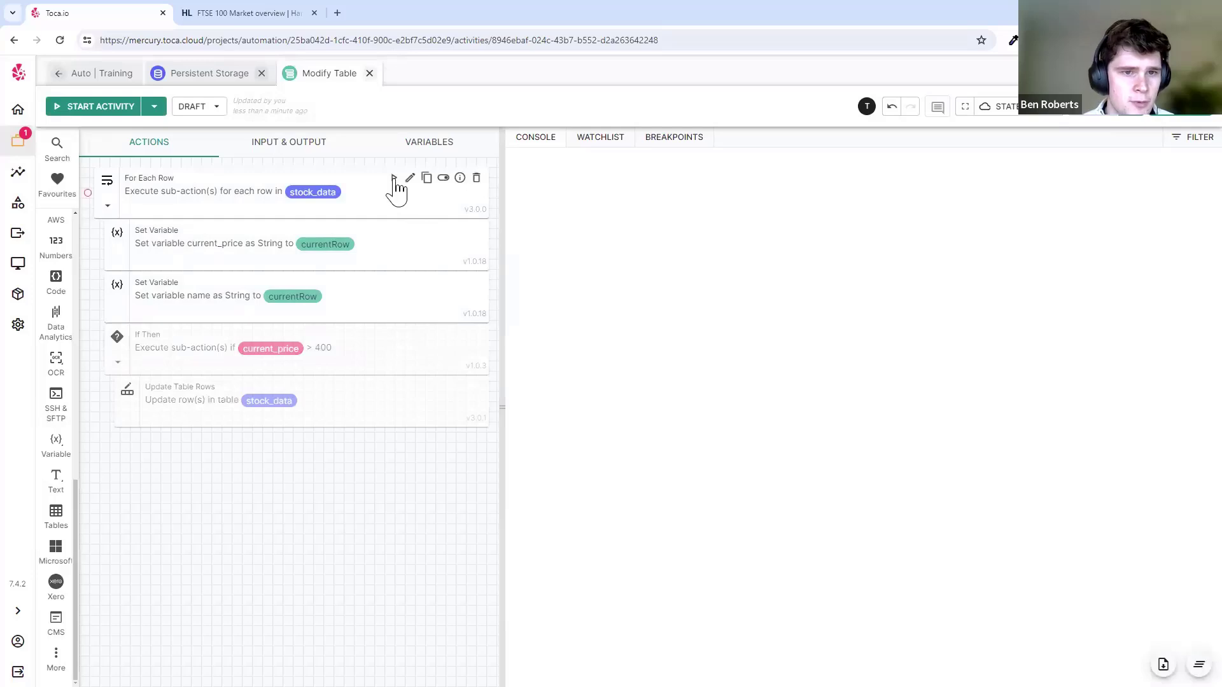
left_click(393, 178)
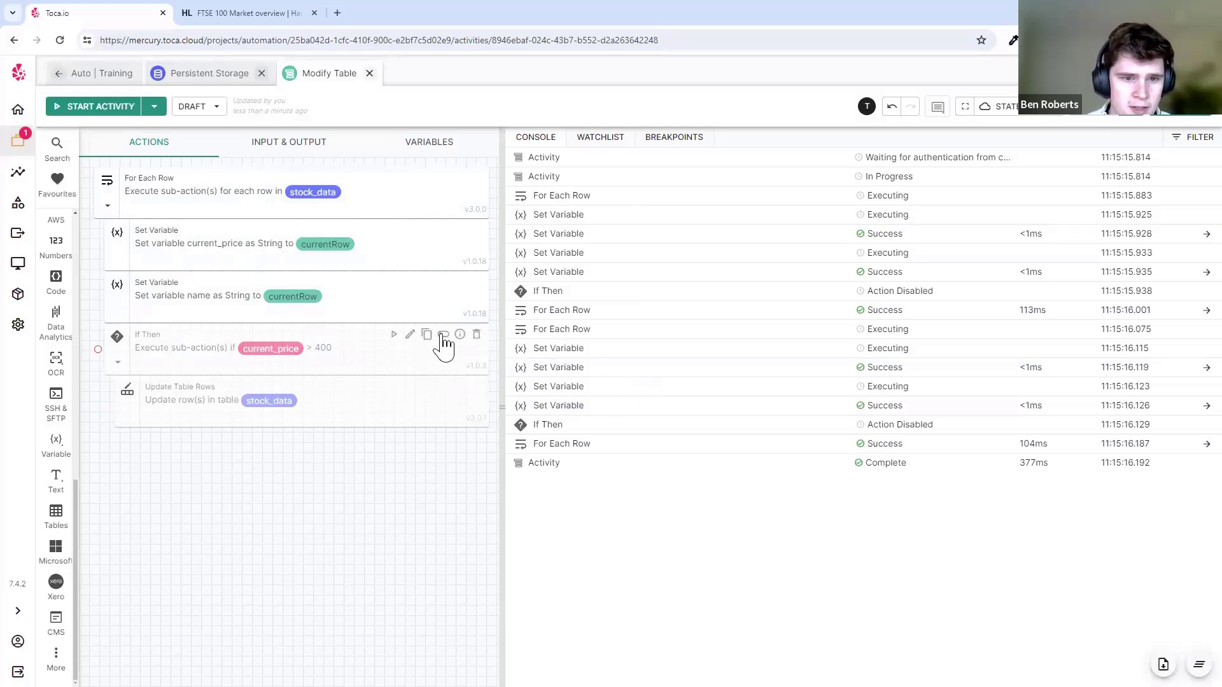
left_click(443, 336)
- Edit the Update Table Rows query to match the id column with equals
left_click(409, 388)
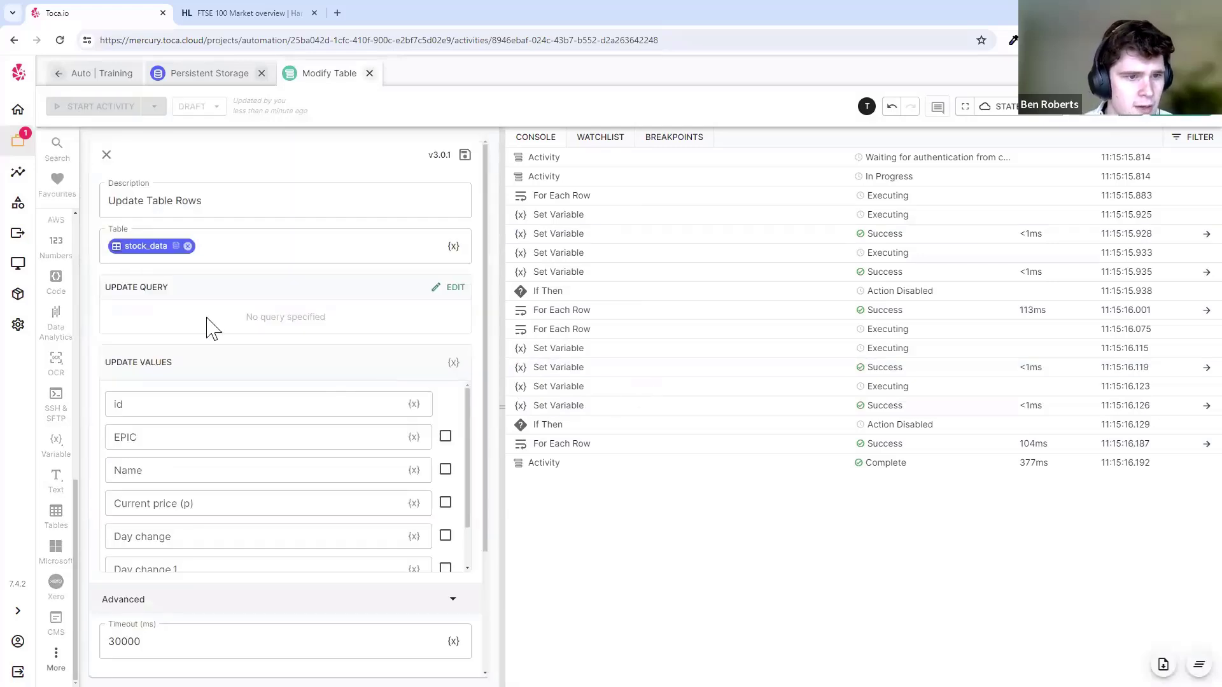
left_click(443, 289)
left_click(561, 345)
left_click(570, 378)
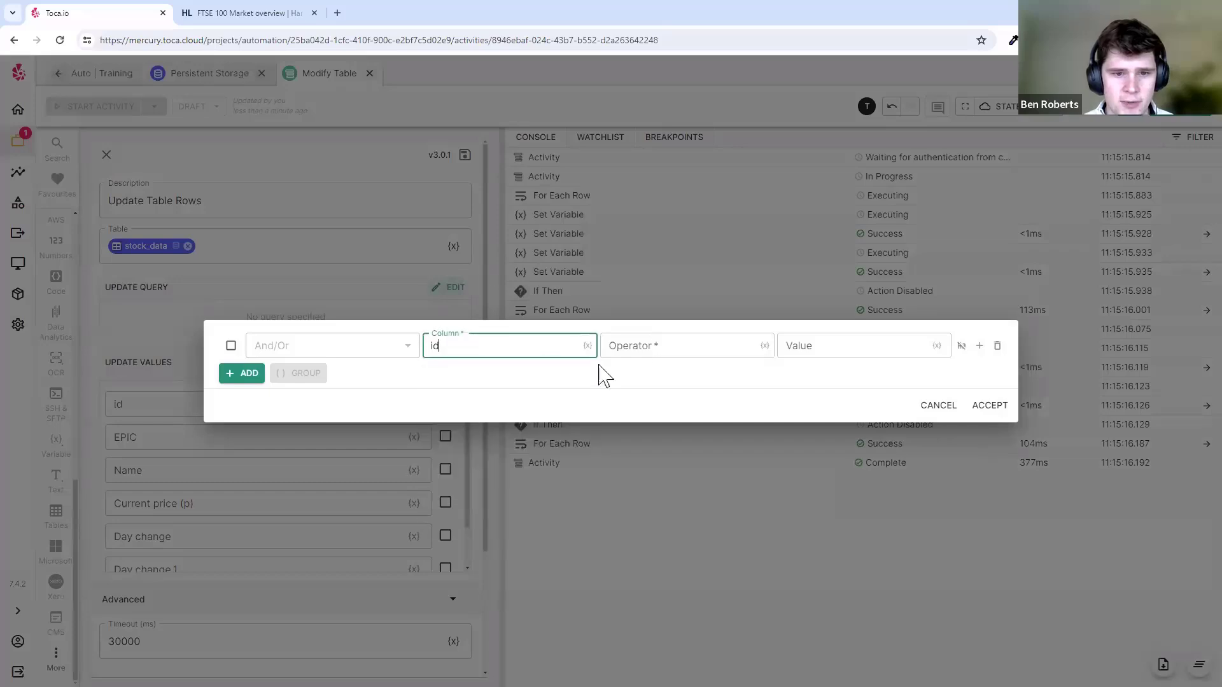
left_click(639, 348)
left_click(650, 380)
left_click(861, 352)
- Set the id condition's value to currentRow's $[0].id path and accept the query
left_click(936, 347)
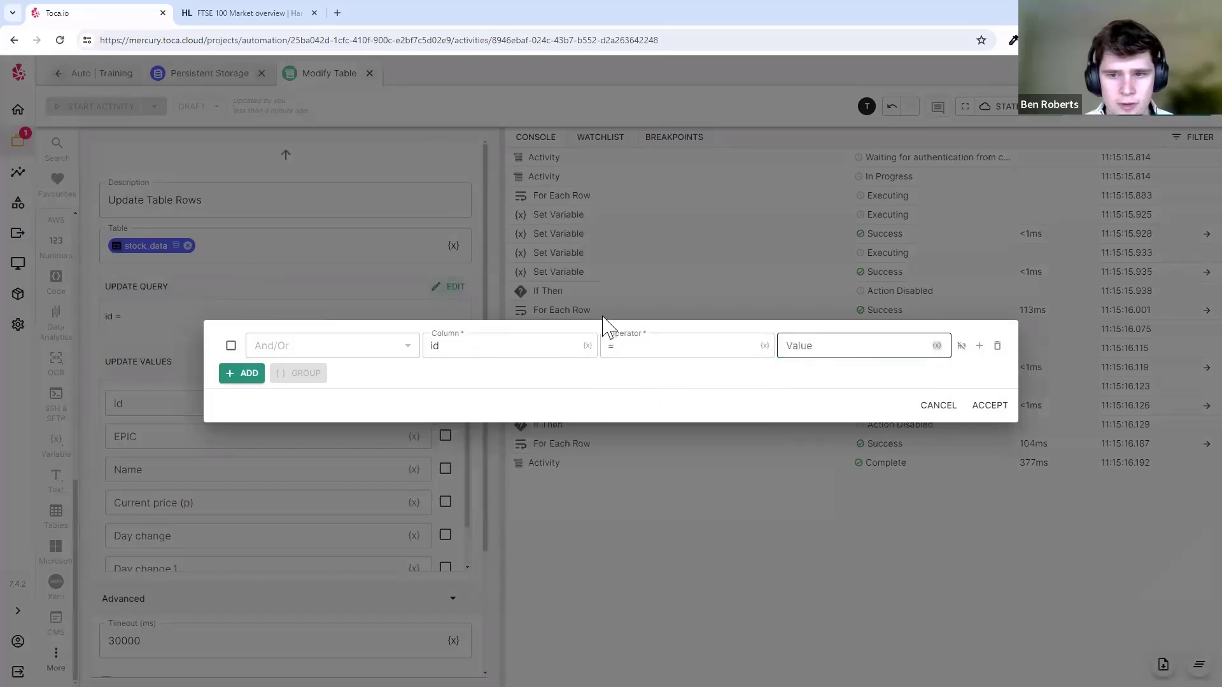
left_click(224, 197)
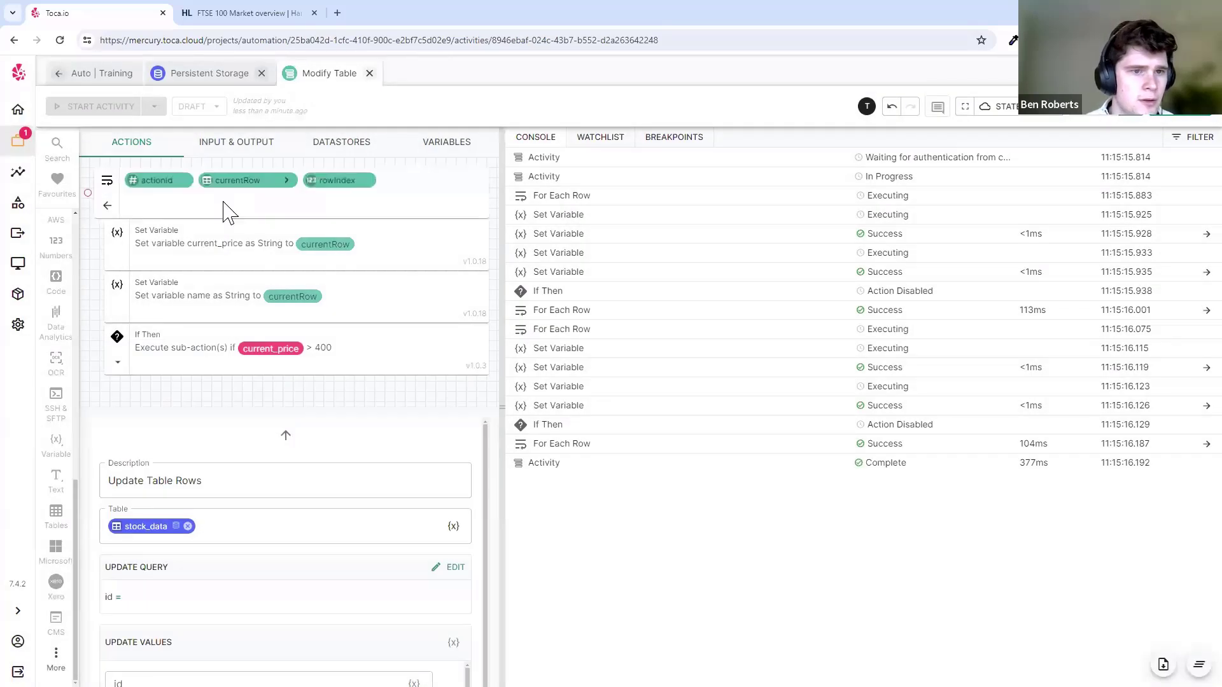
left_click(286, 181)
left_click(496, 196)
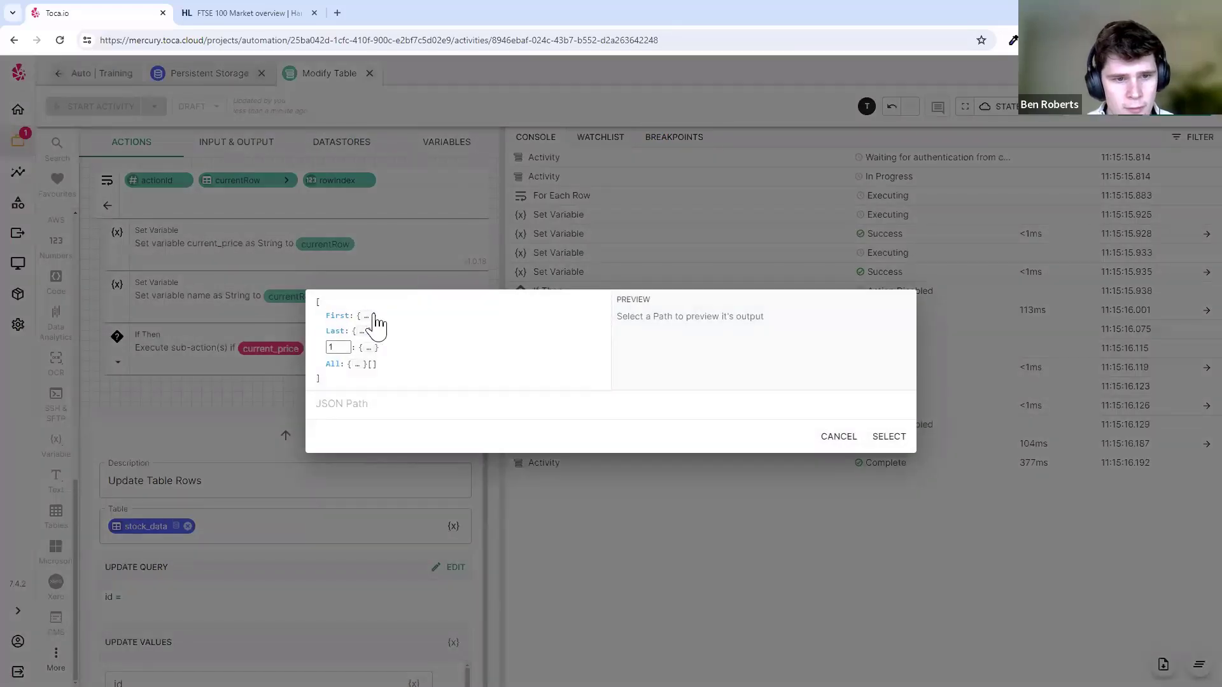
left_click(364, 317)
left_click(349, 276)
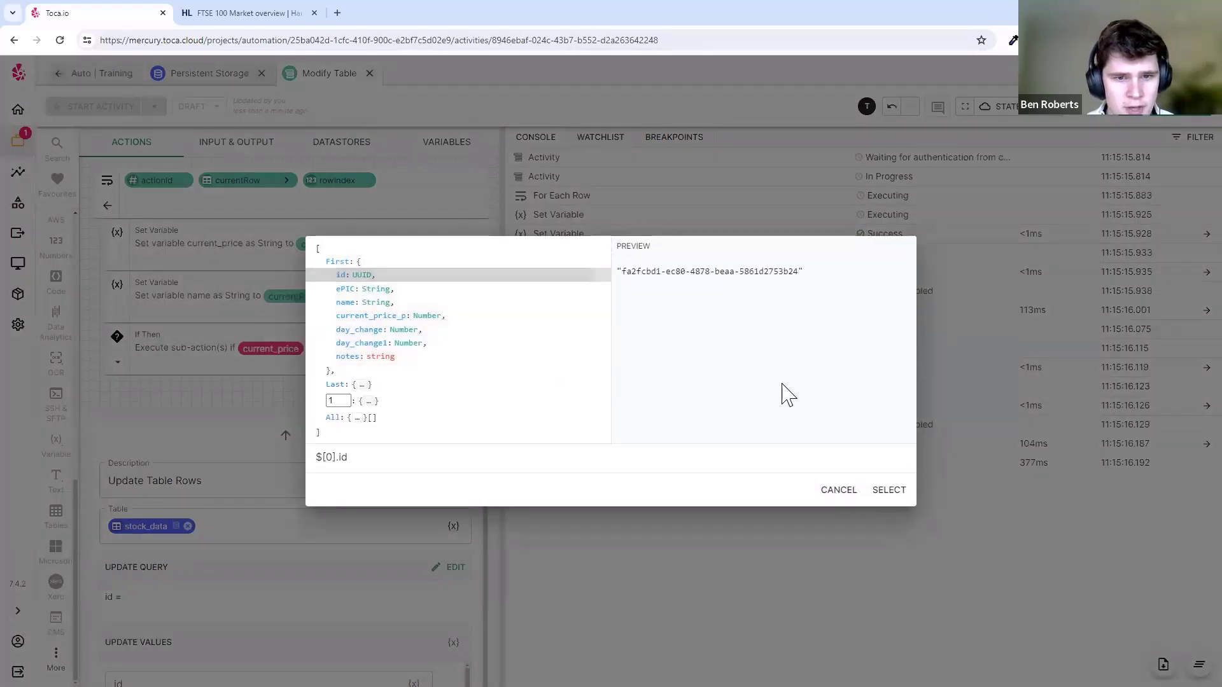
left_click(901, 500)
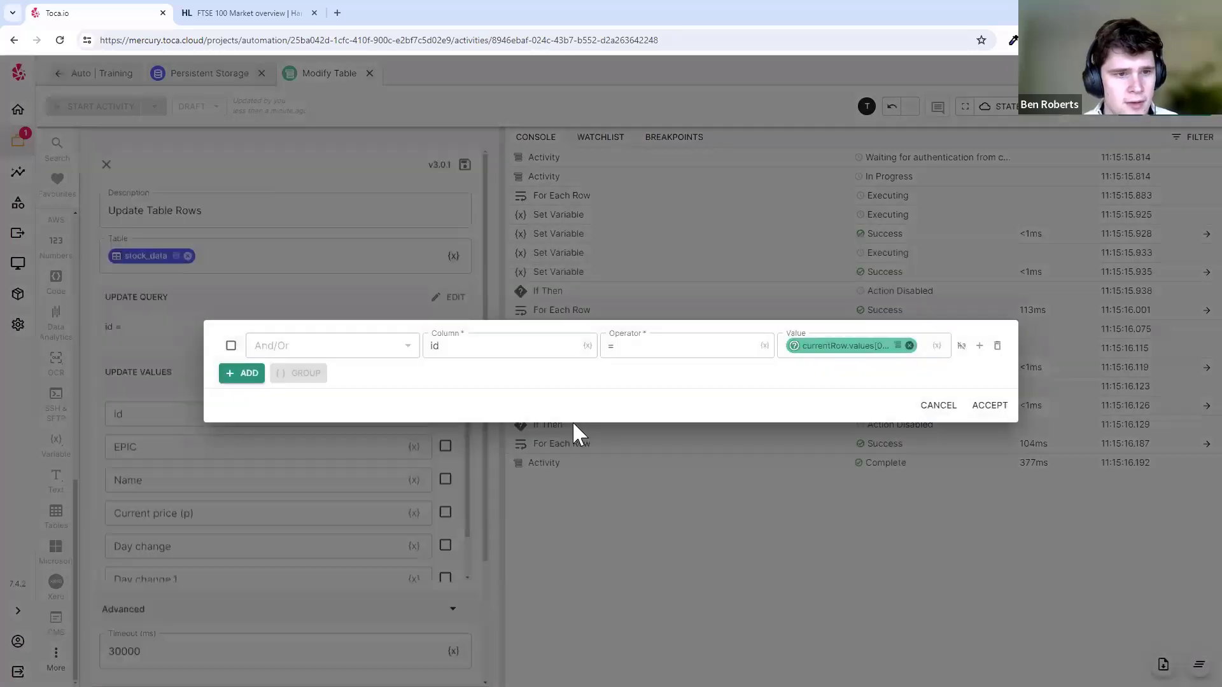
left_click(987, 417)
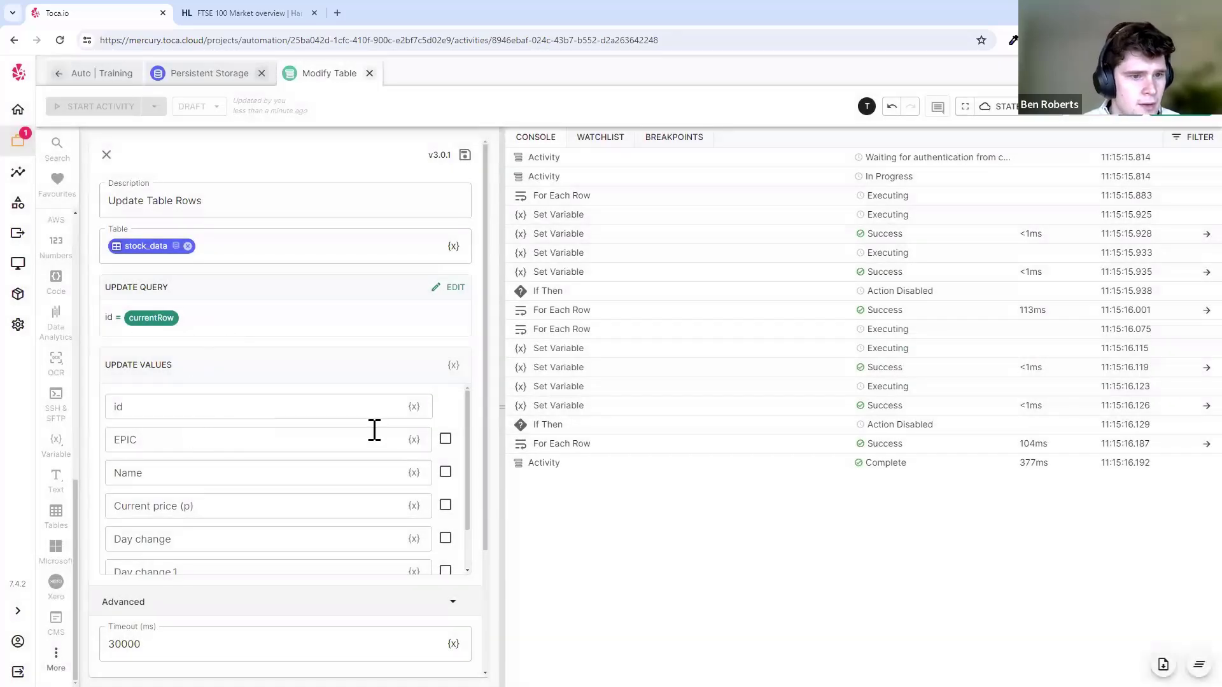
- Enter Yay! as the notes value and save the Update Table Rows step
scroll(240, 497, "down", 3)
left_click(207, 481)
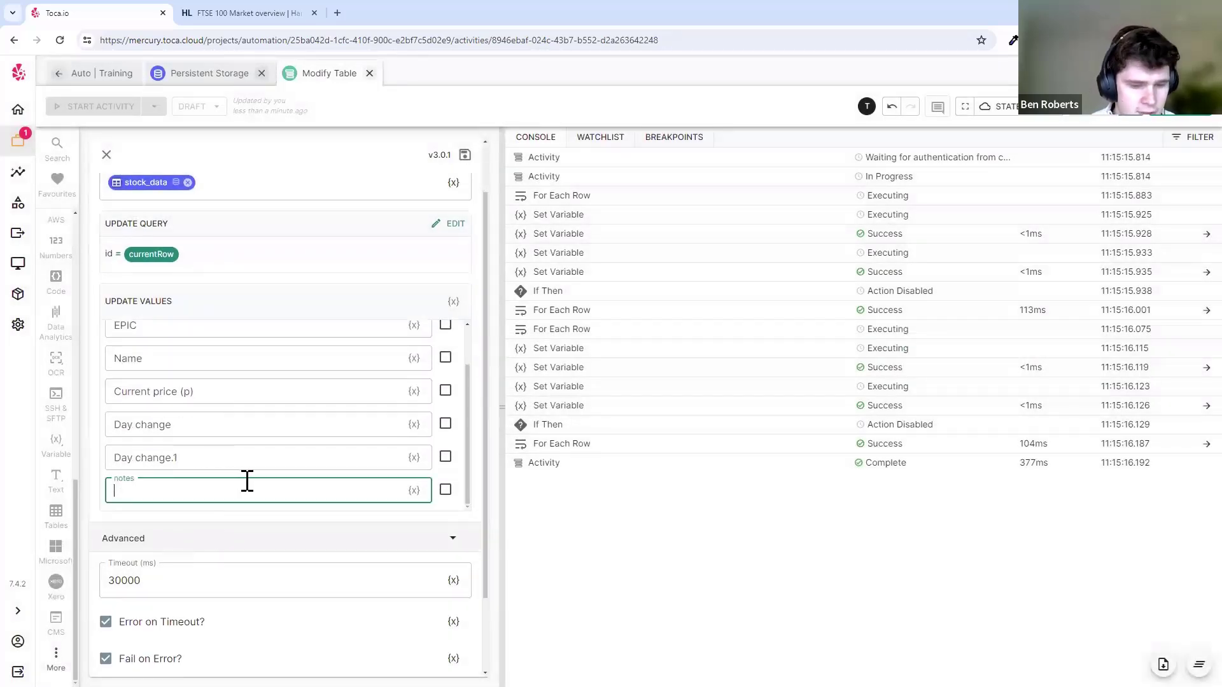
left_click(465, 155)
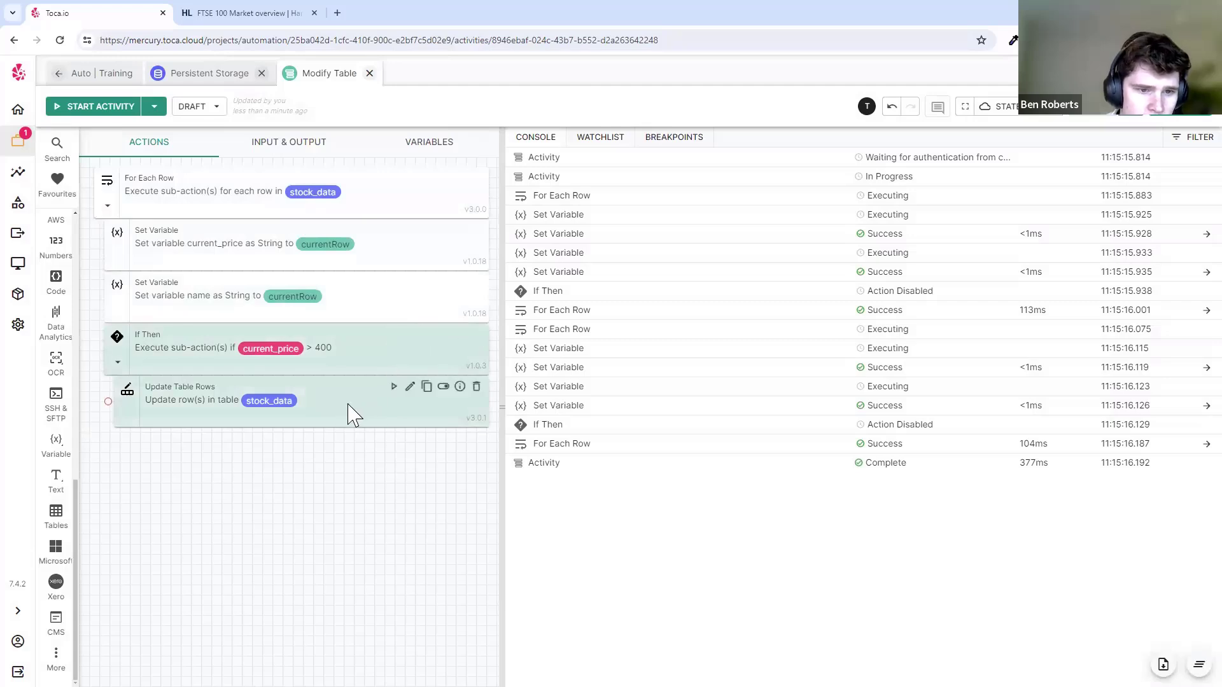
- Resave the Update Table Rows step, run Modify Table, and go to Persistent Storage
left_click(410, 387)
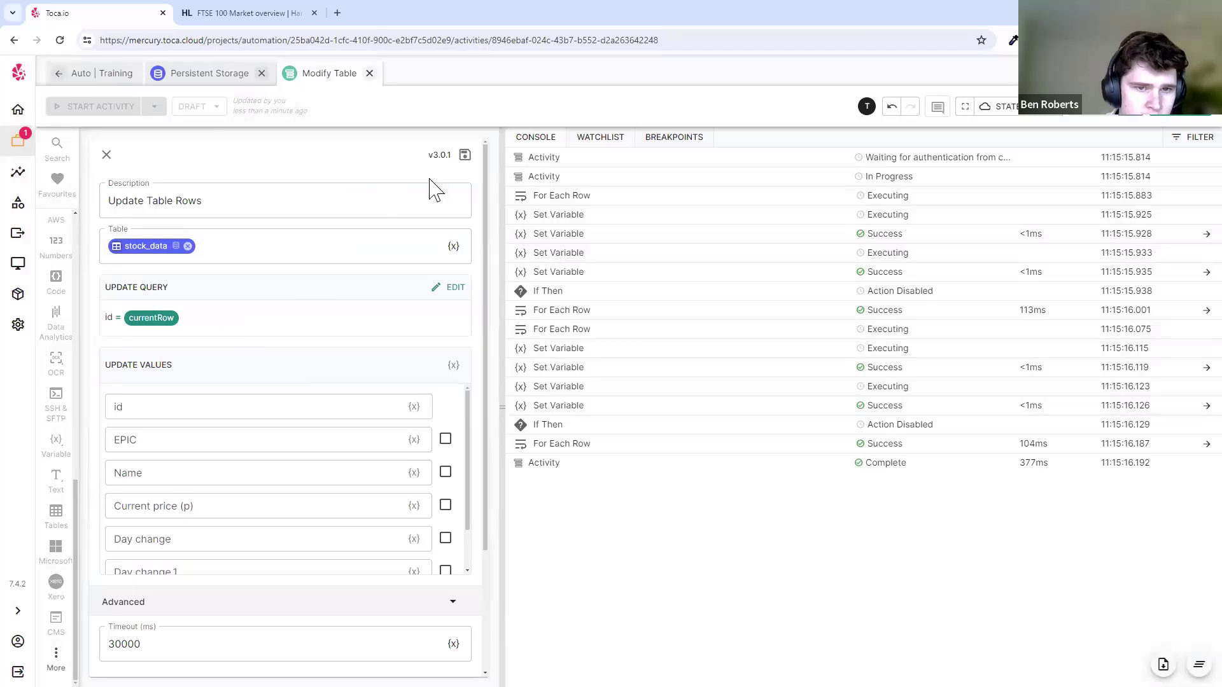
left_click(465, 157)
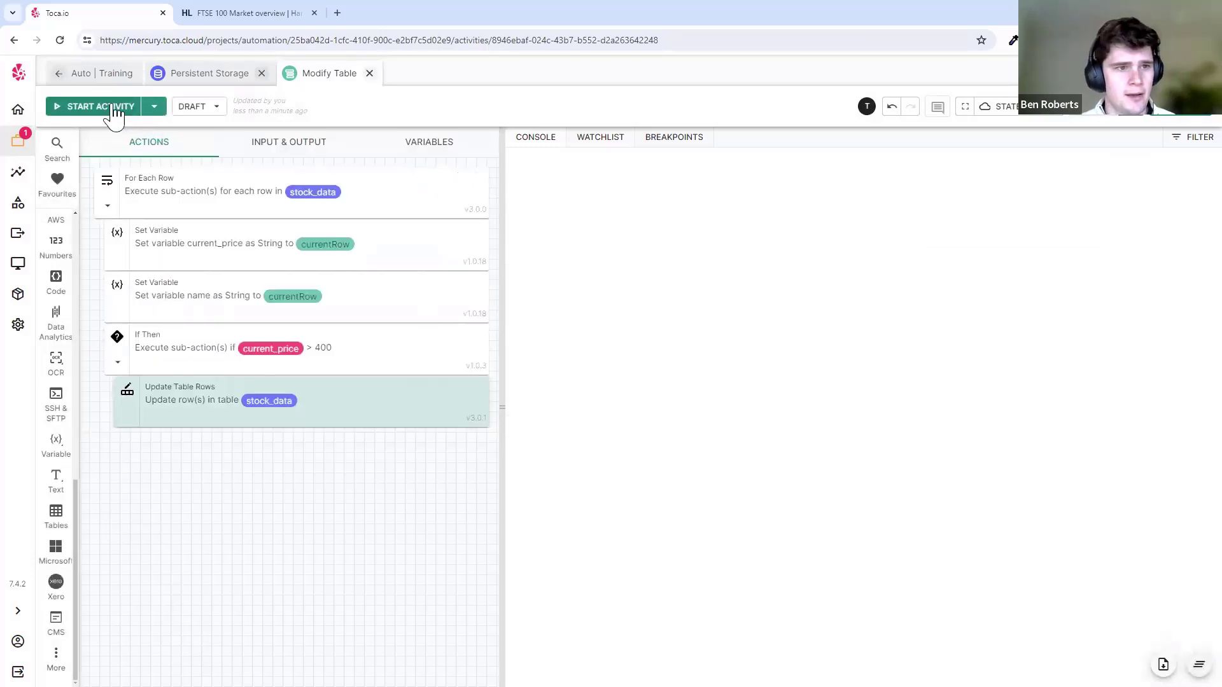
left_click(106, 109)
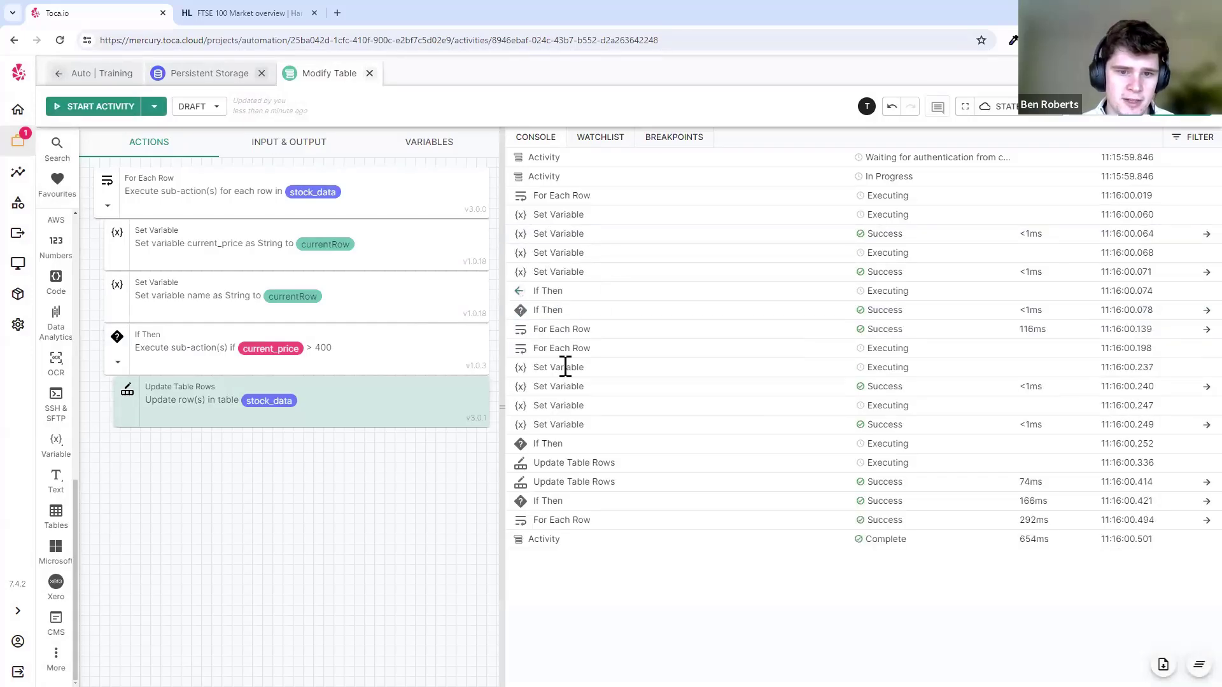
left_click(219, 79)
- Open stock_data, confirm Barratt Developments' notes read Yay!, then return to Modify Table
left_click(975, 190)
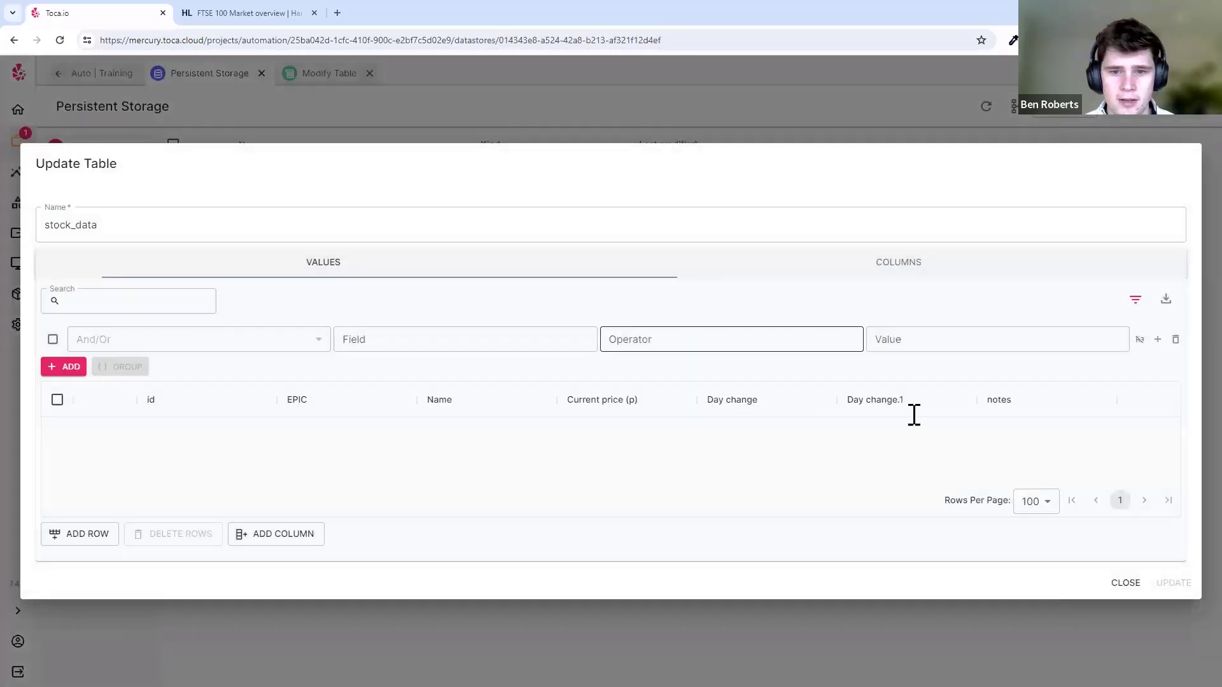
scroll(1006, 420, "down", 8)
scroll(1009, 416, "down", 10)
scroll(1018, 407, "up", 5)
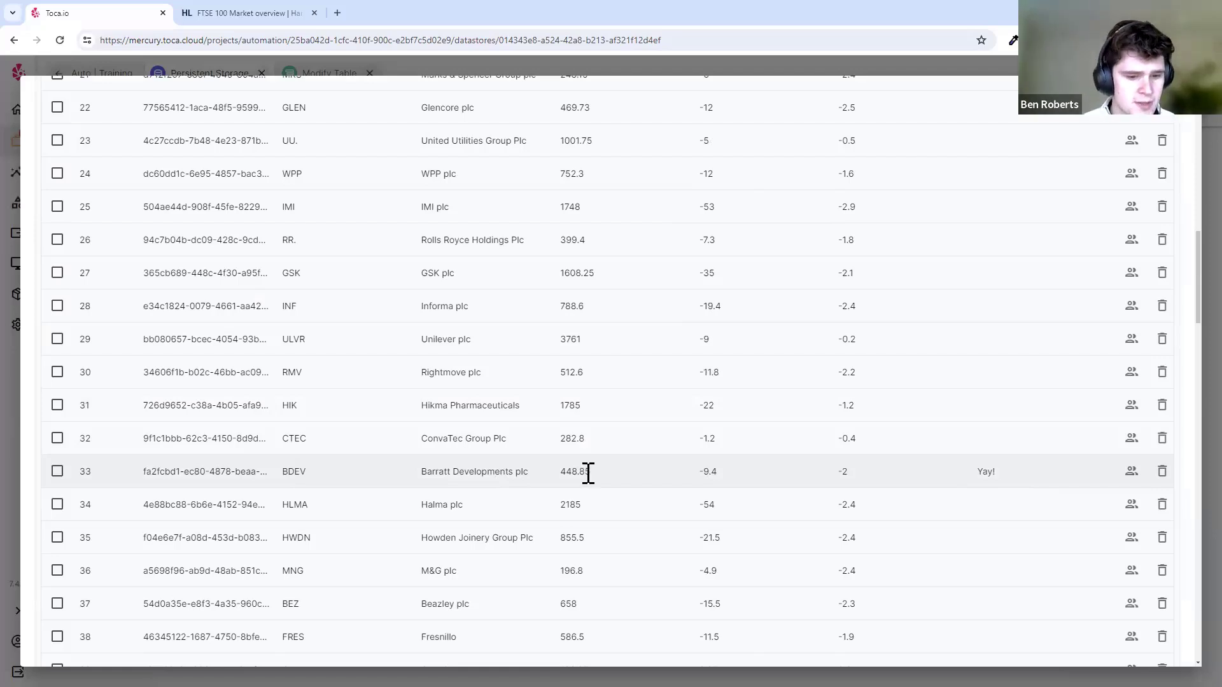
left_click(967, 64)
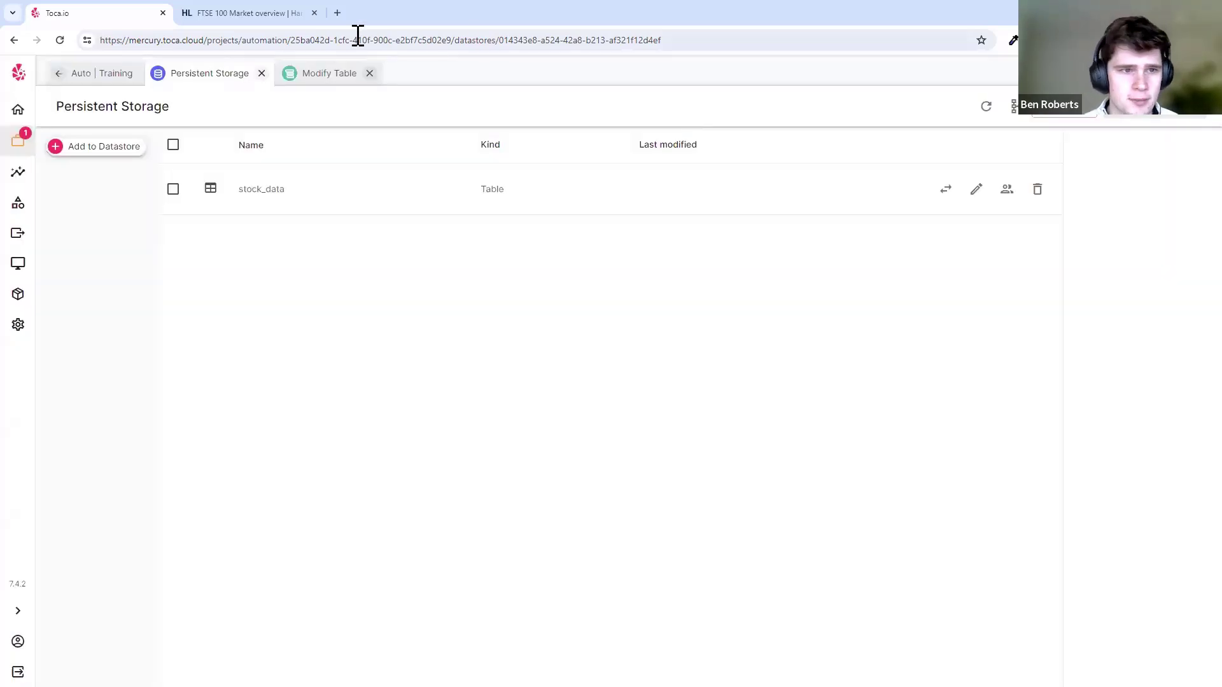
left_click(338, 75)
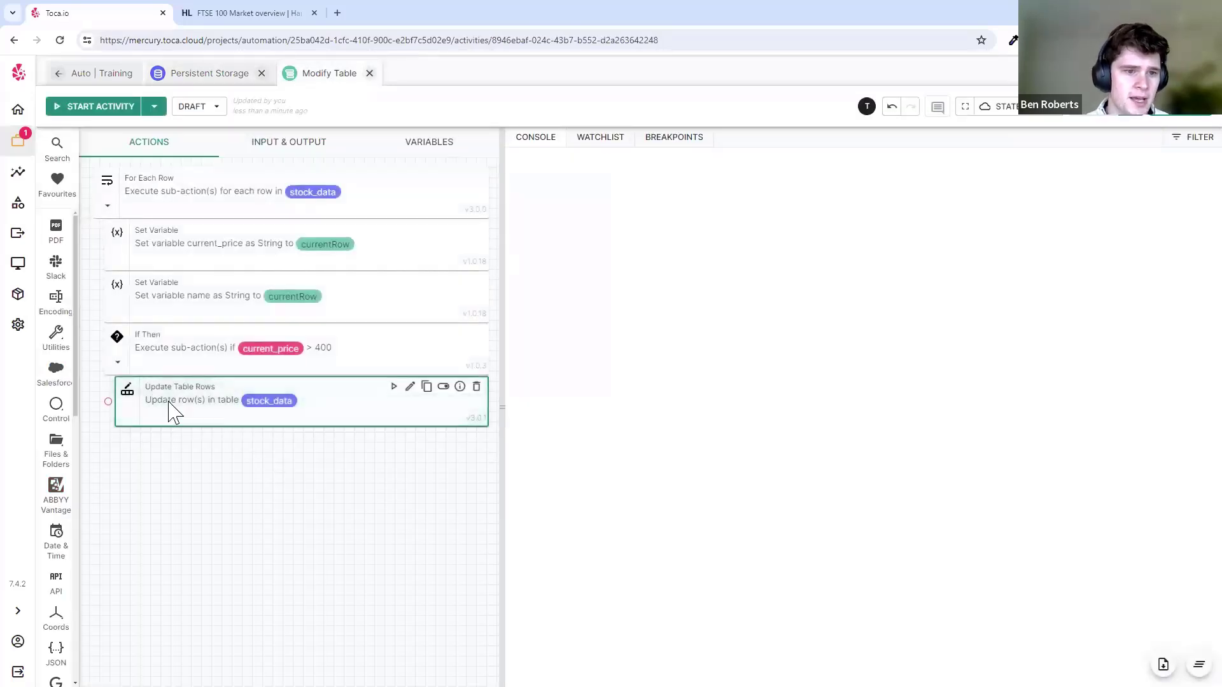
left_click(218, 398)
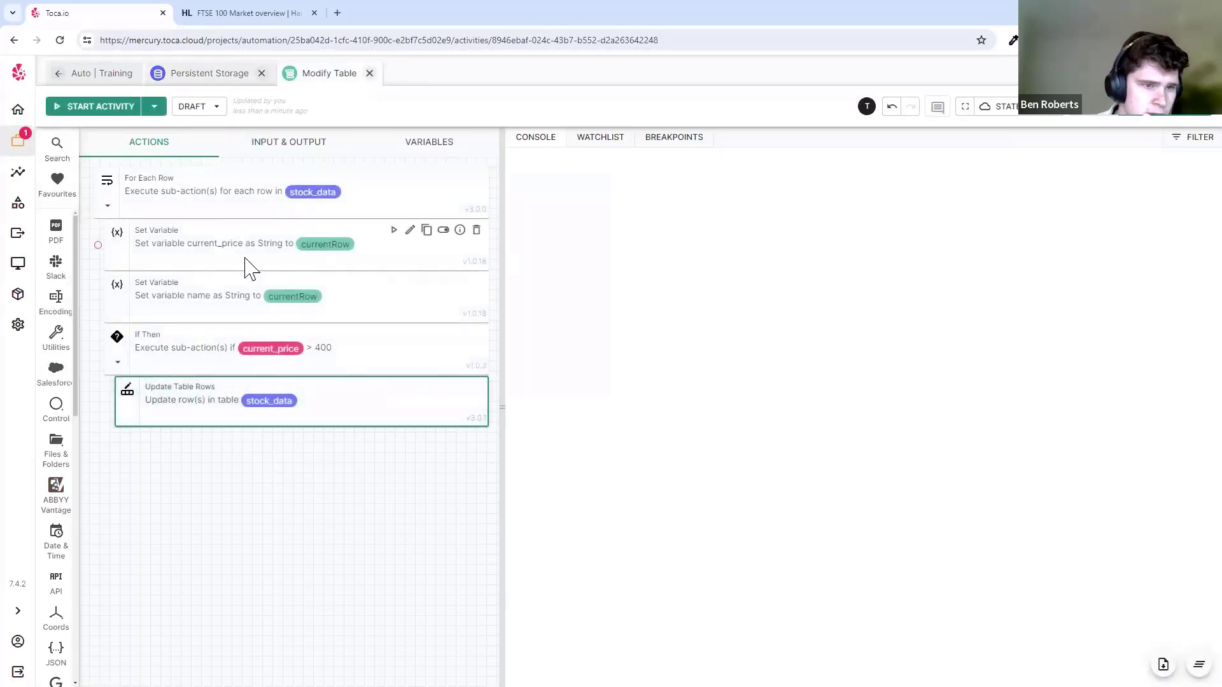
left_click(212, 397)
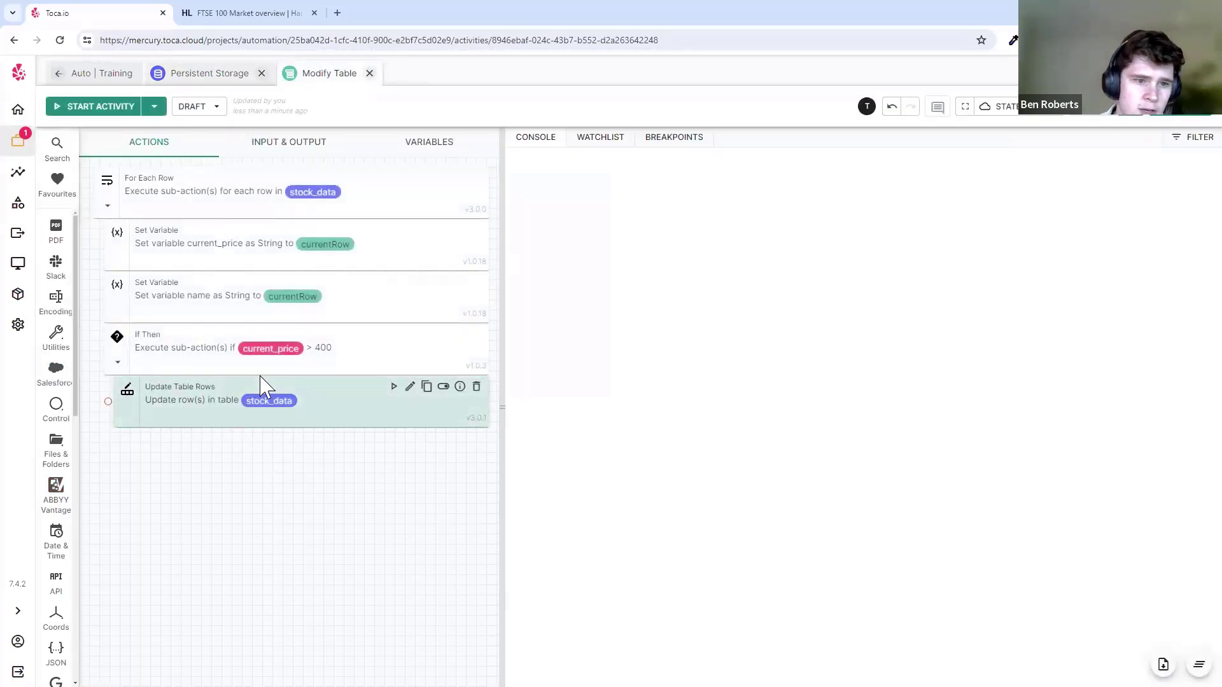
left_click(90, 74)
left_click(270, 291)
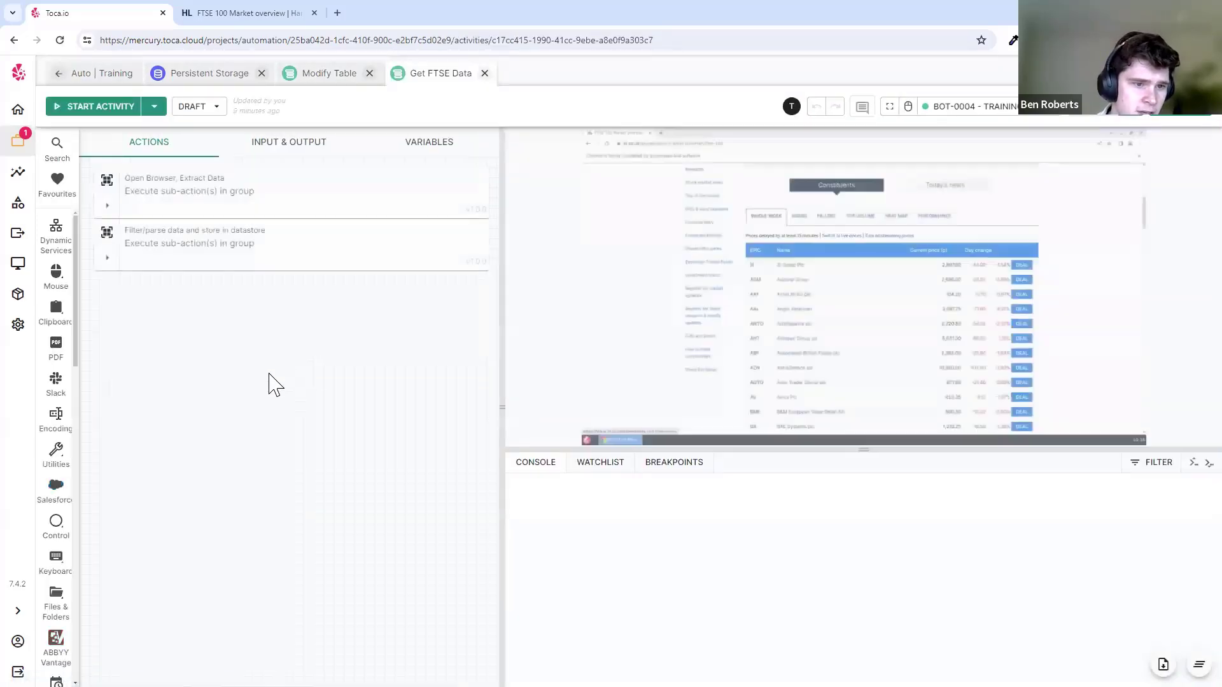
left_click(108, 205)
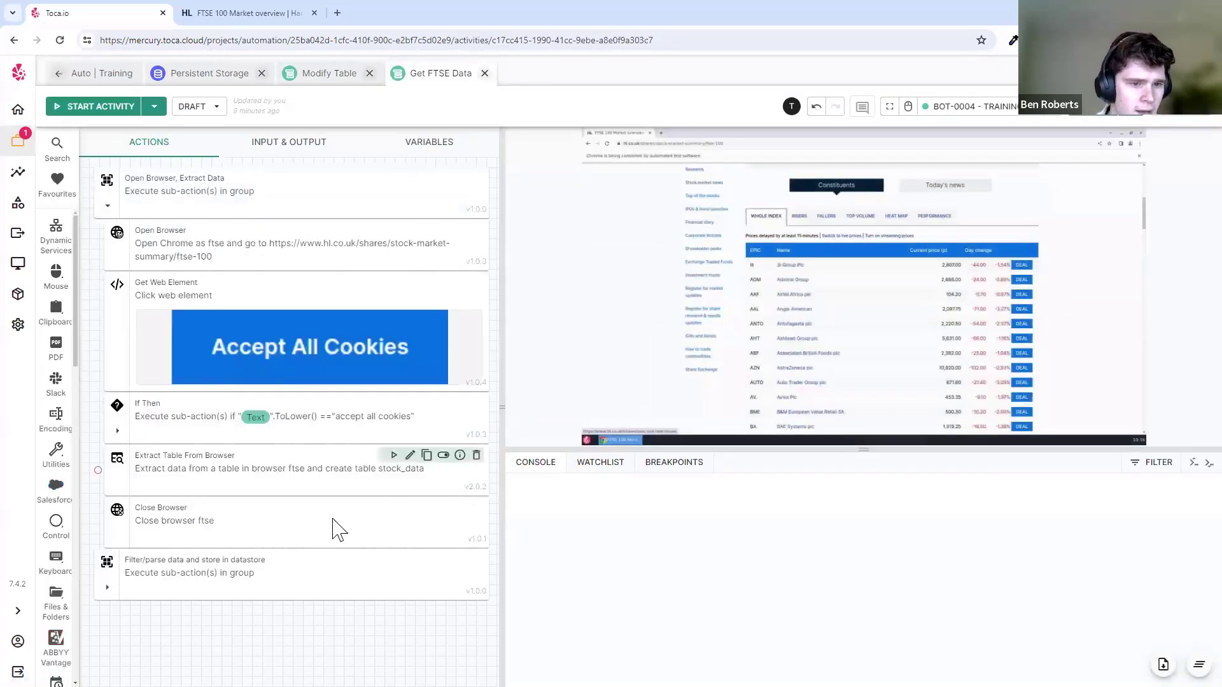
left_click(307, 495)
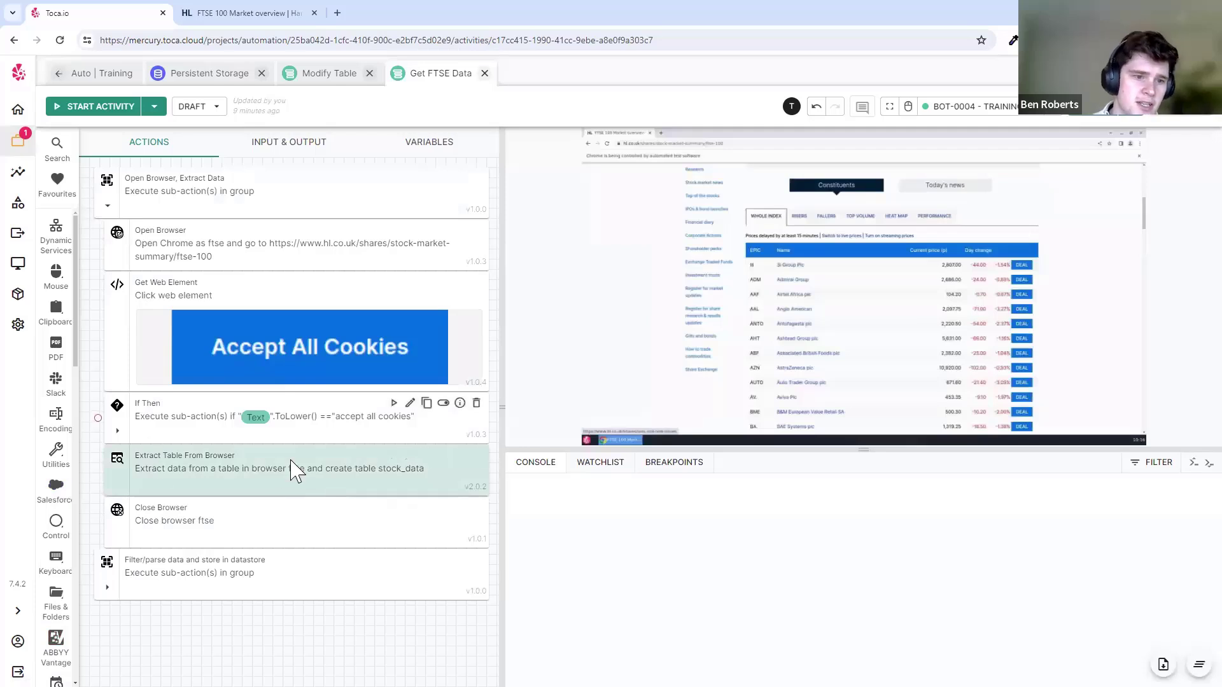
left_click(458, 455)
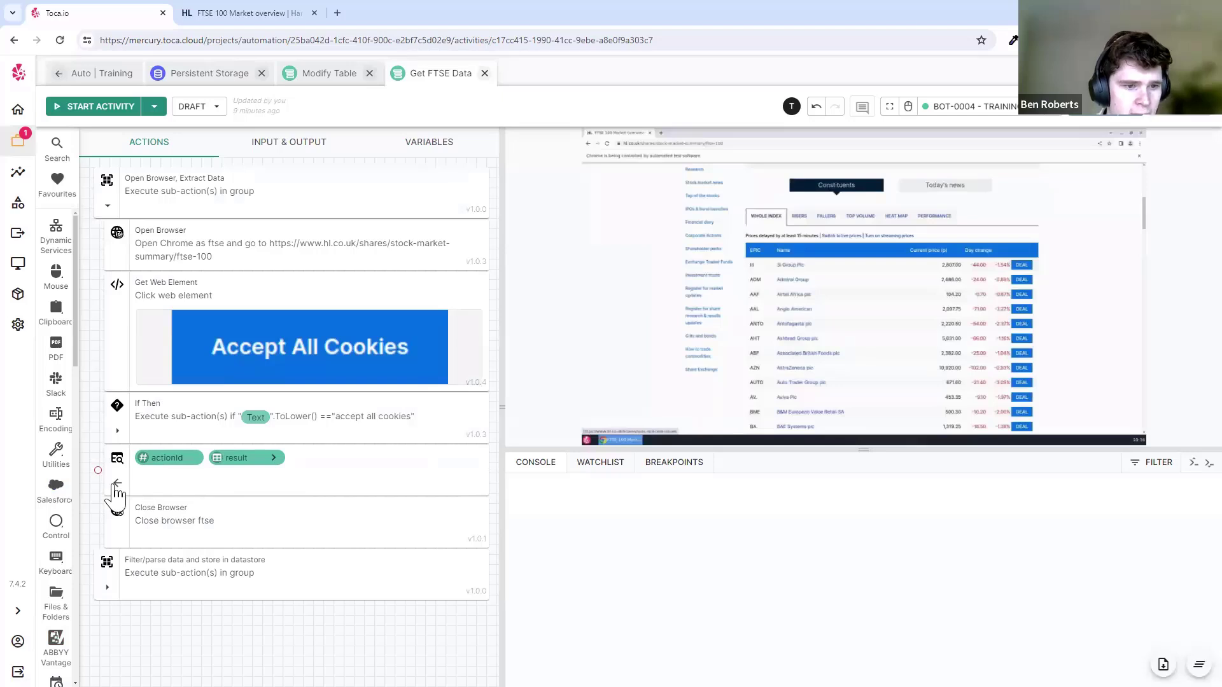
left_click(117, 483)
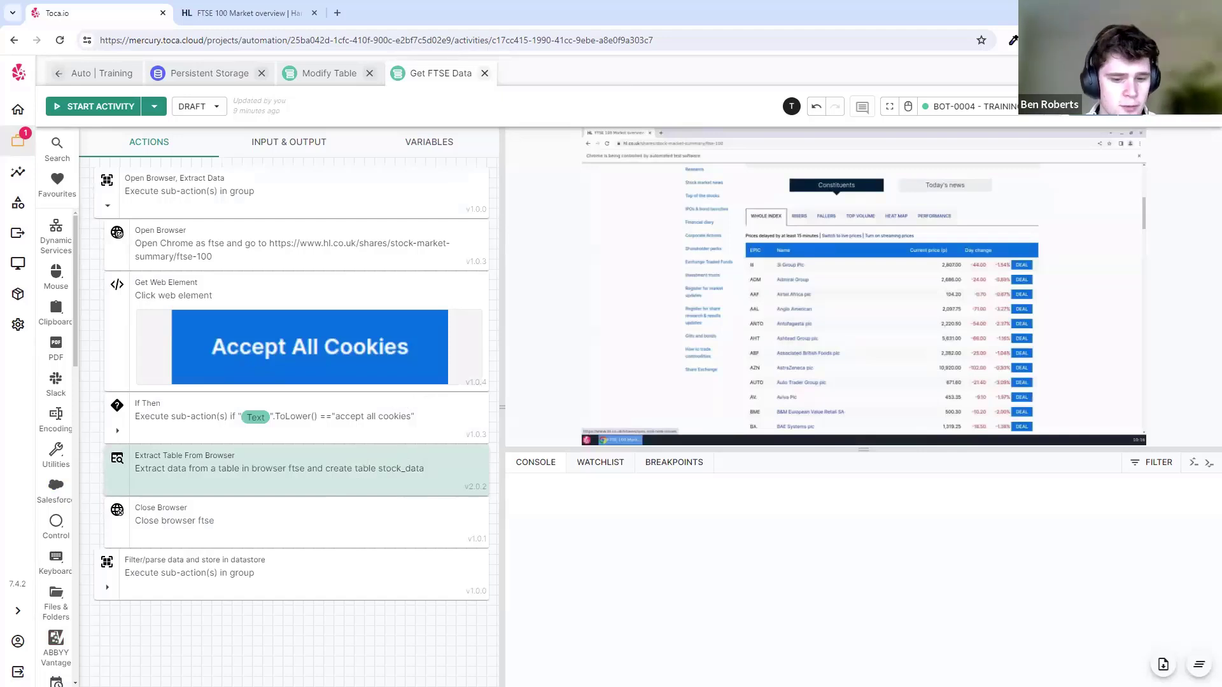
left_click(305, 76)
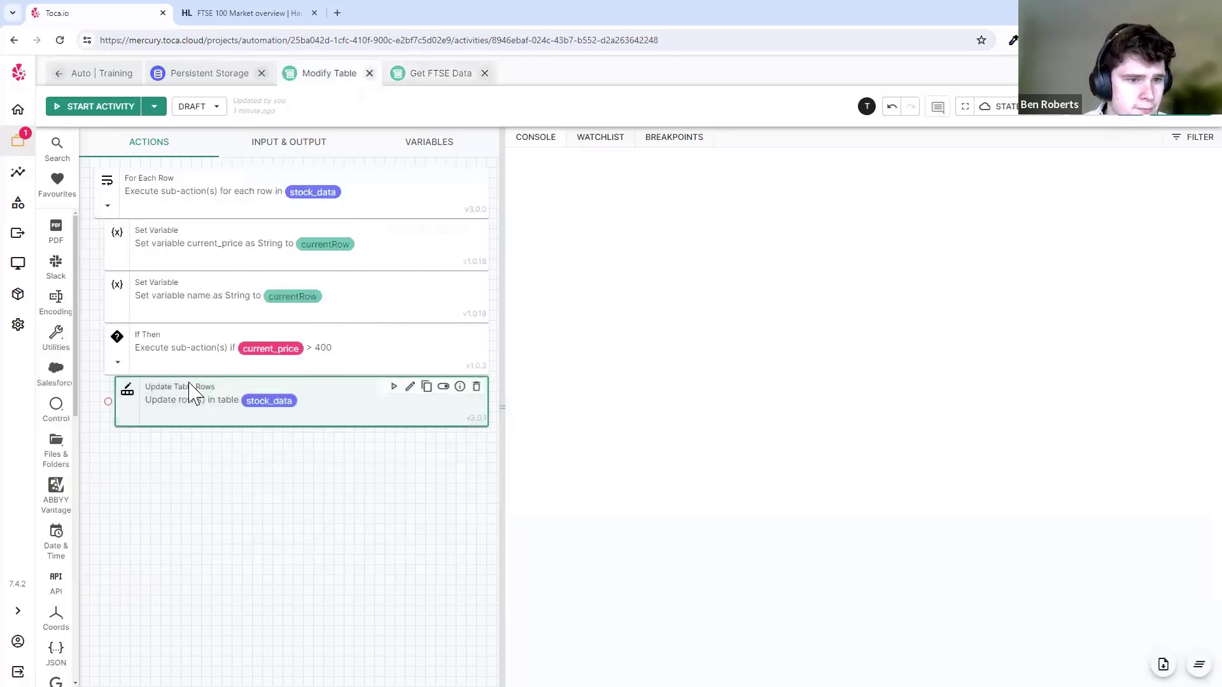
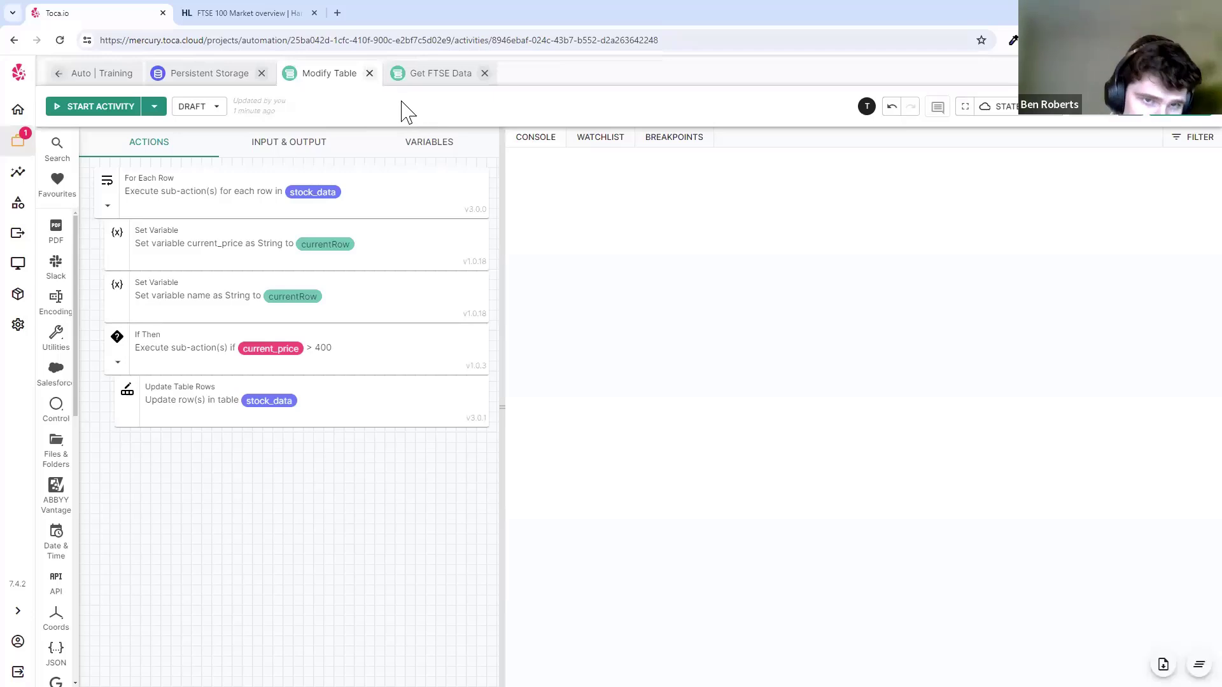
- Close the Persistent Storage and Modify Table tabs and check the Open Browser step's FTSE 100 URL
left_click(261, 73)
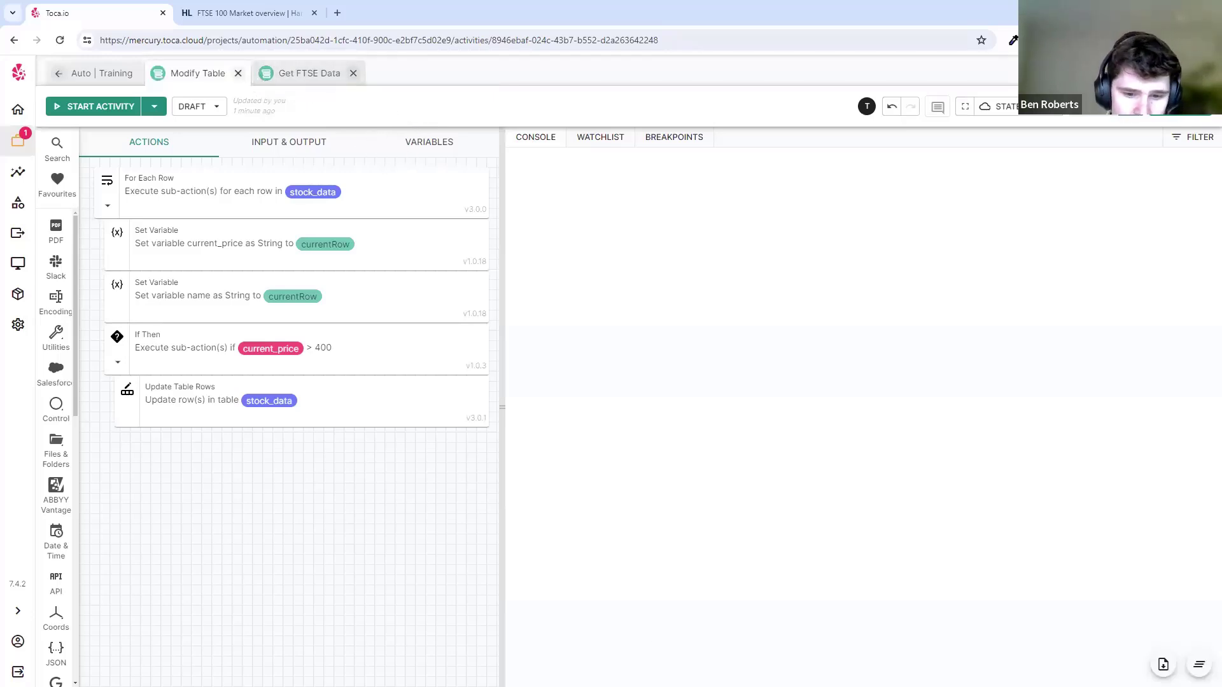
left_click(238, 73)
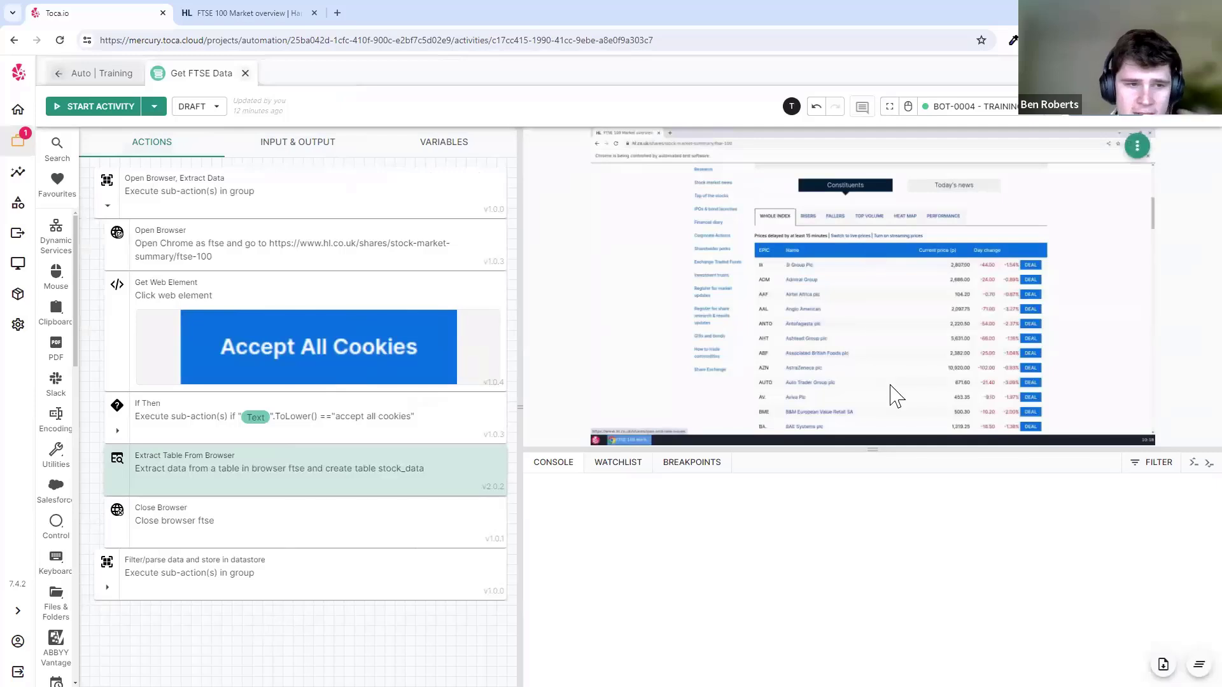
left_click(426, 238)
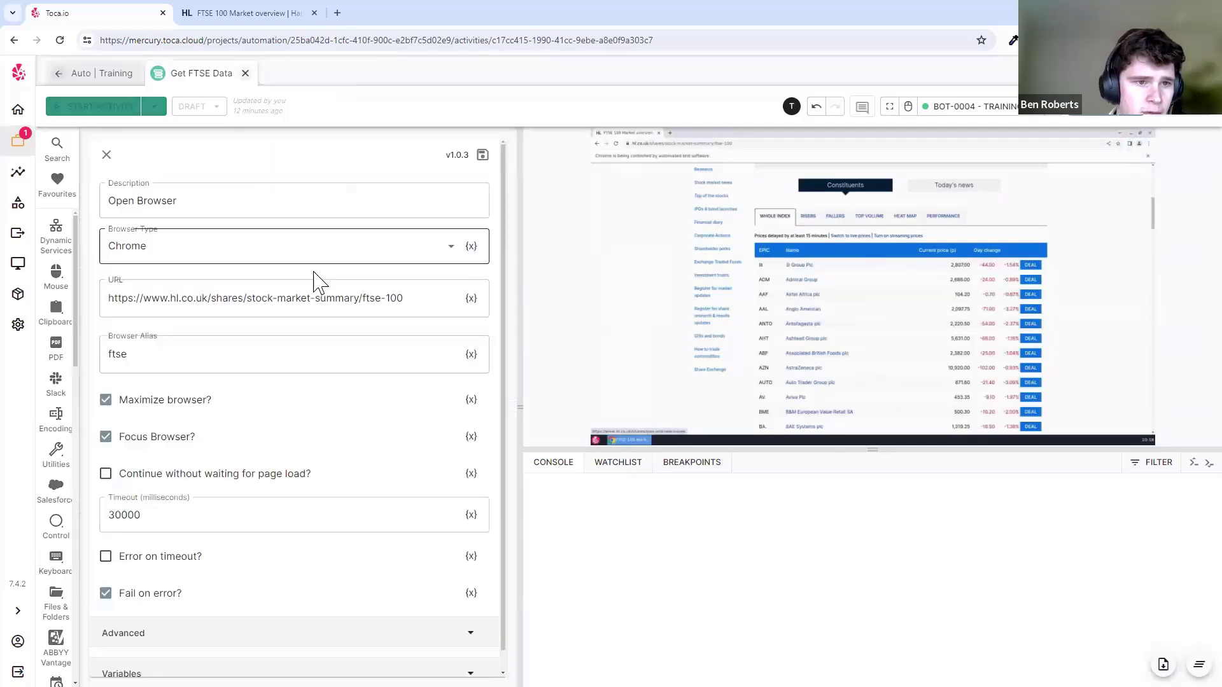
triple_click(338, 299)
left_click(437, 295)
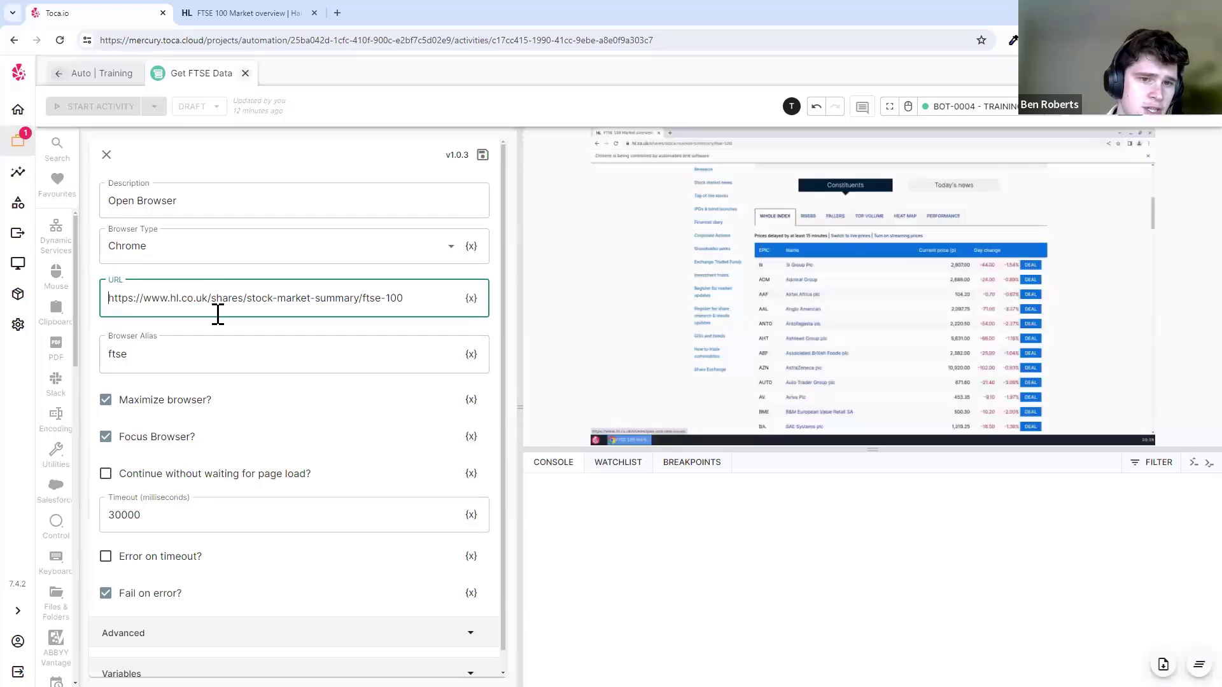
left_click(106, 156)
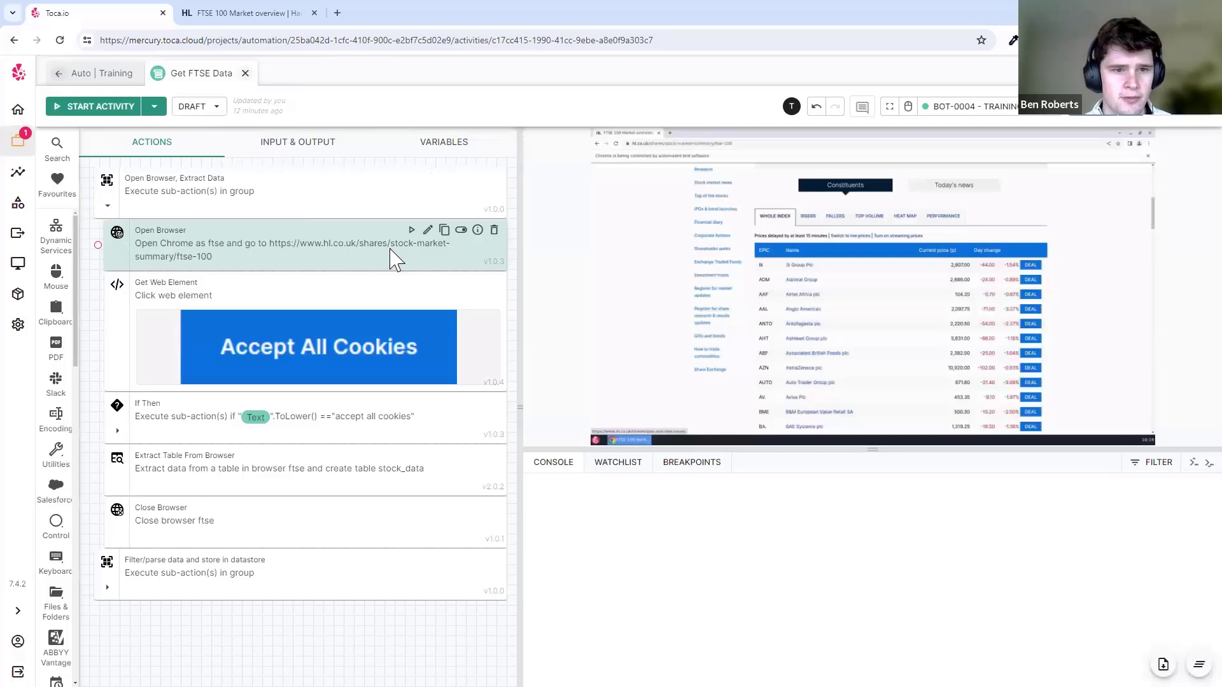
- Try an aim-100 address on the Hargreaves Lansdown page, then go back from the not-found page
left_click(272, 14)
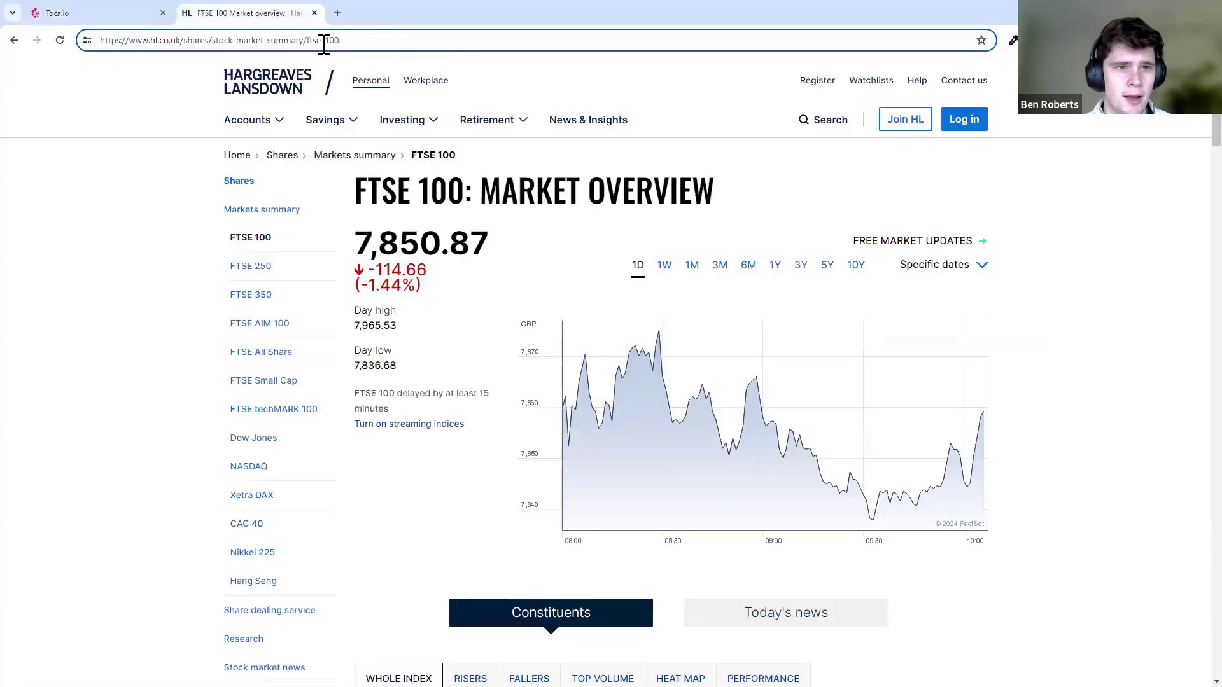
type("aim")
key("Return")
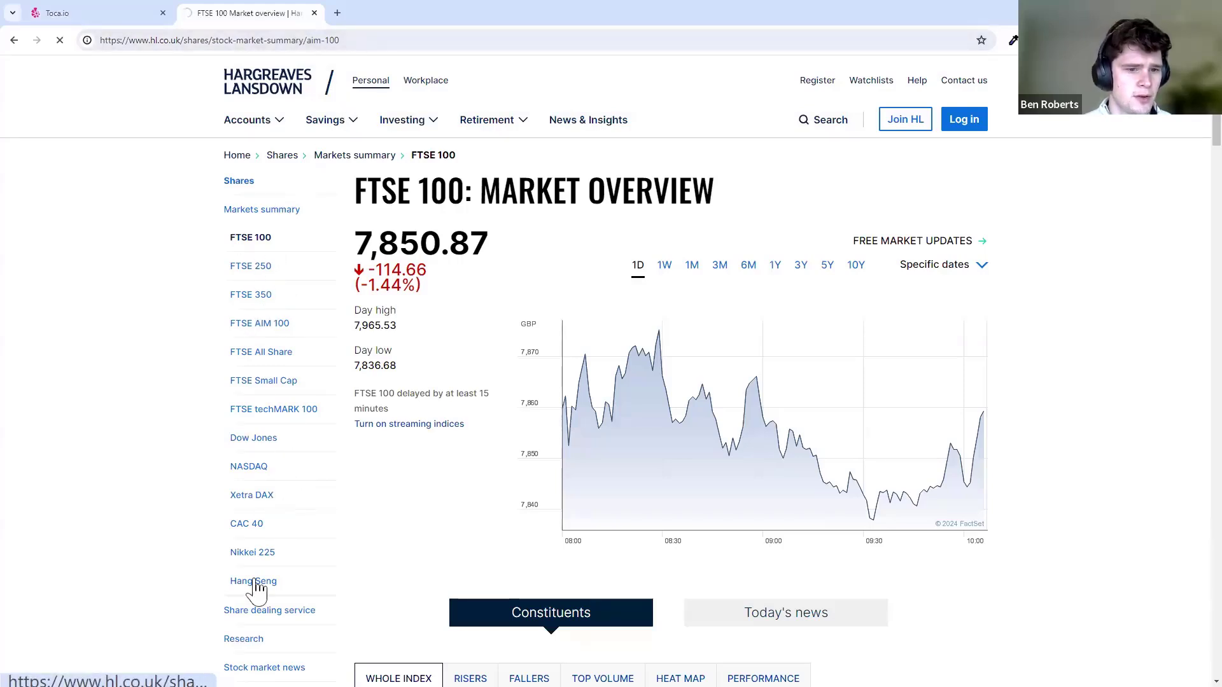
left_click(15, 41)
- Reach the FTSE AIM 100 market overview via FTSE 250 and copy its address
left_click(265, 271)
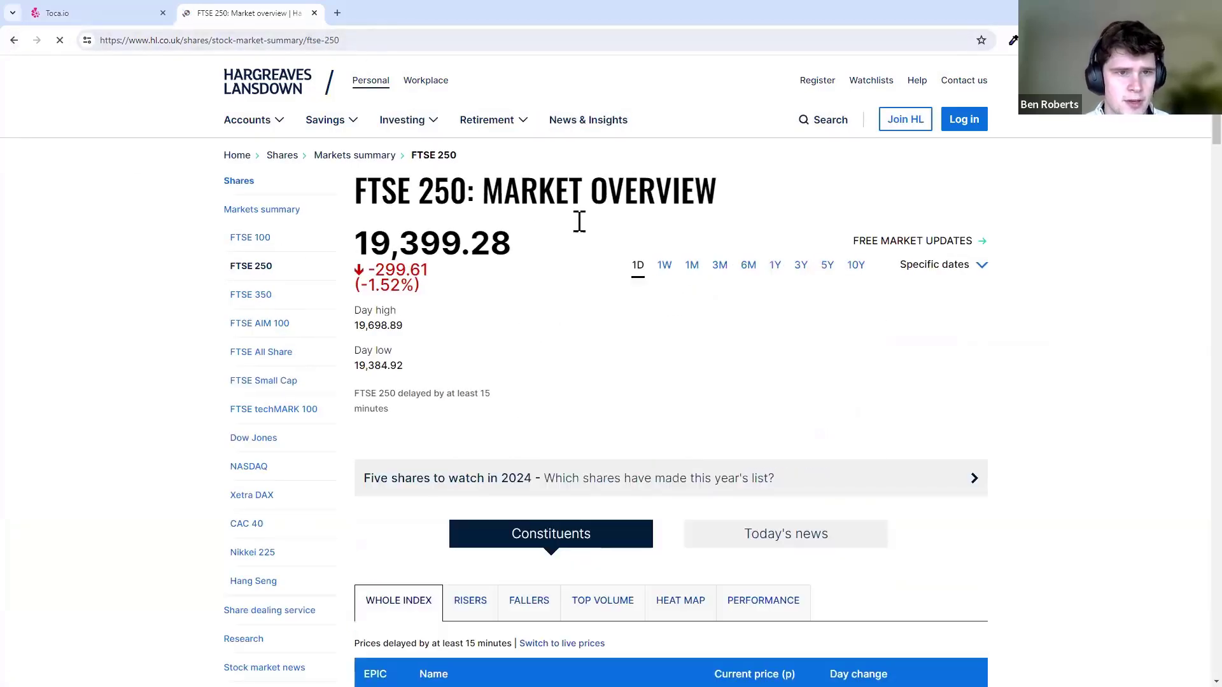
left_click(271, 325)
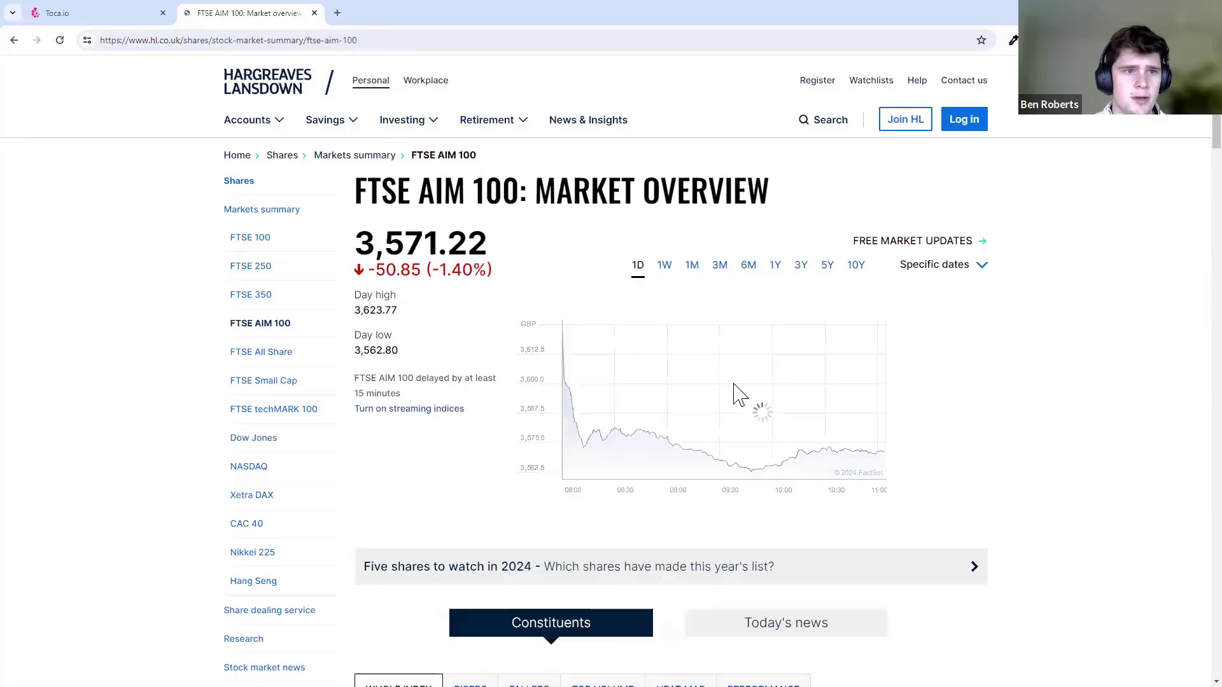
left_click_drag(776, 200, 373, 191)
left_click(649, 191)
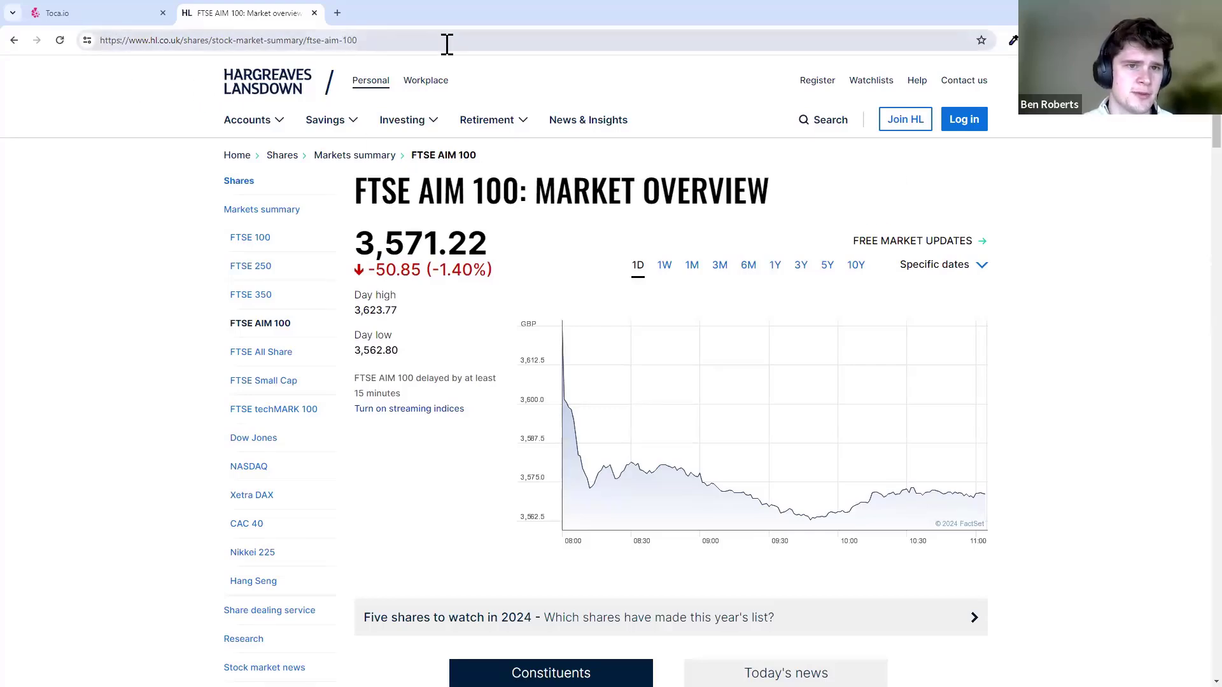
left_click(407, 42)
left_click(405, 42)
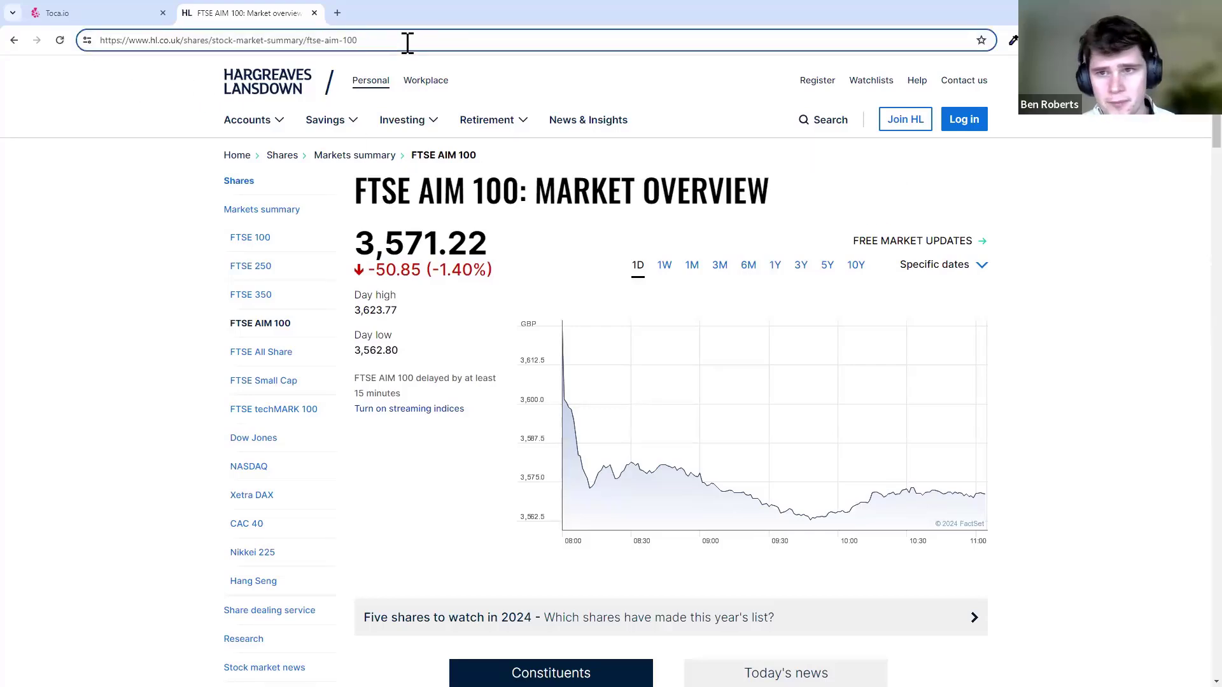
key("ctrl+a")
left_click(397, 47)
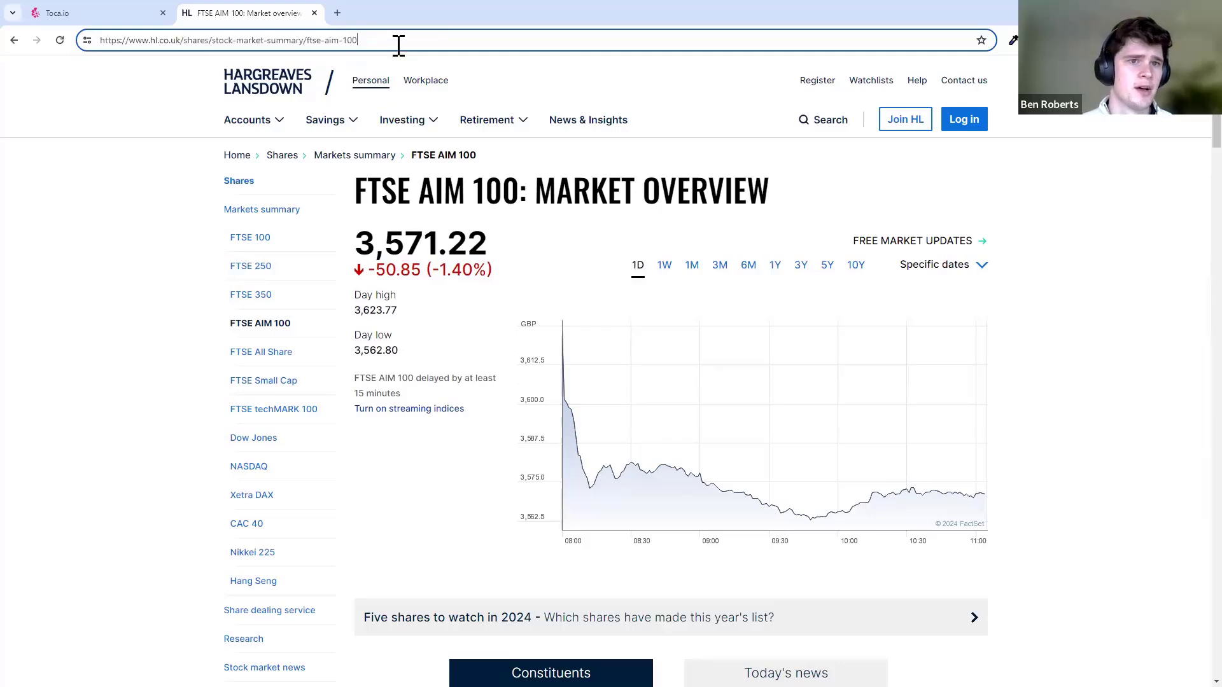
triple_click(401, 42)
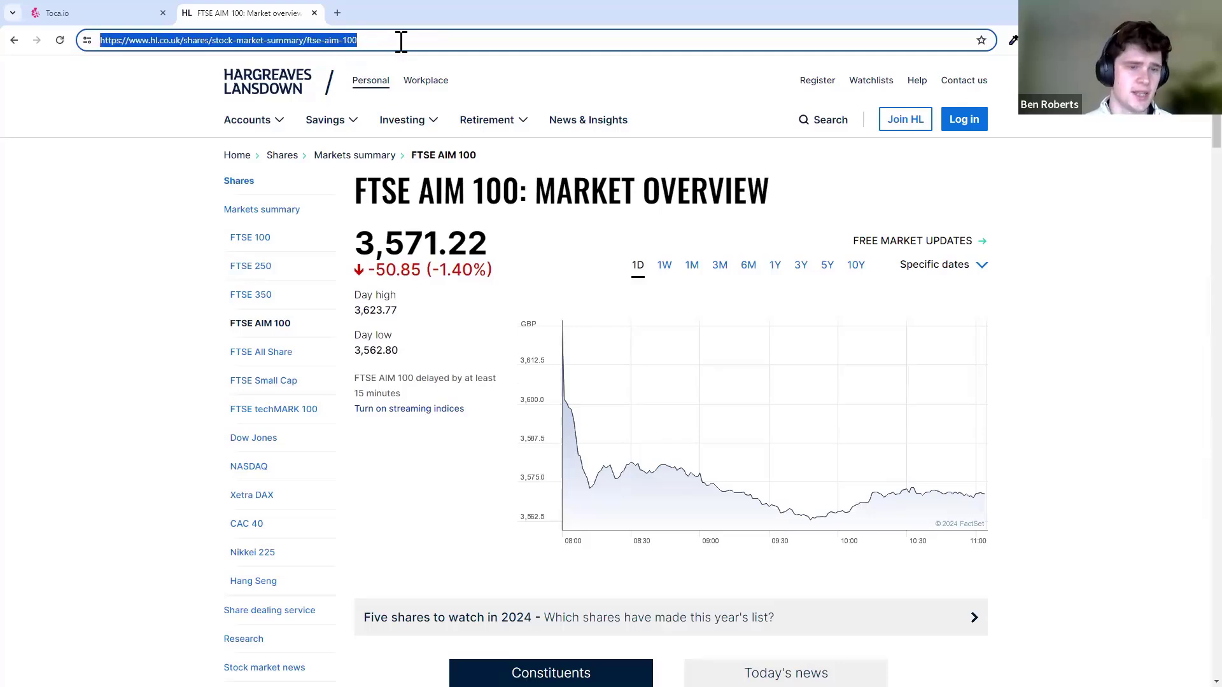
left_click(124, 16)
- Add a Text input website_url whose default is the FTSE 100 page address
left_click(428, 246)
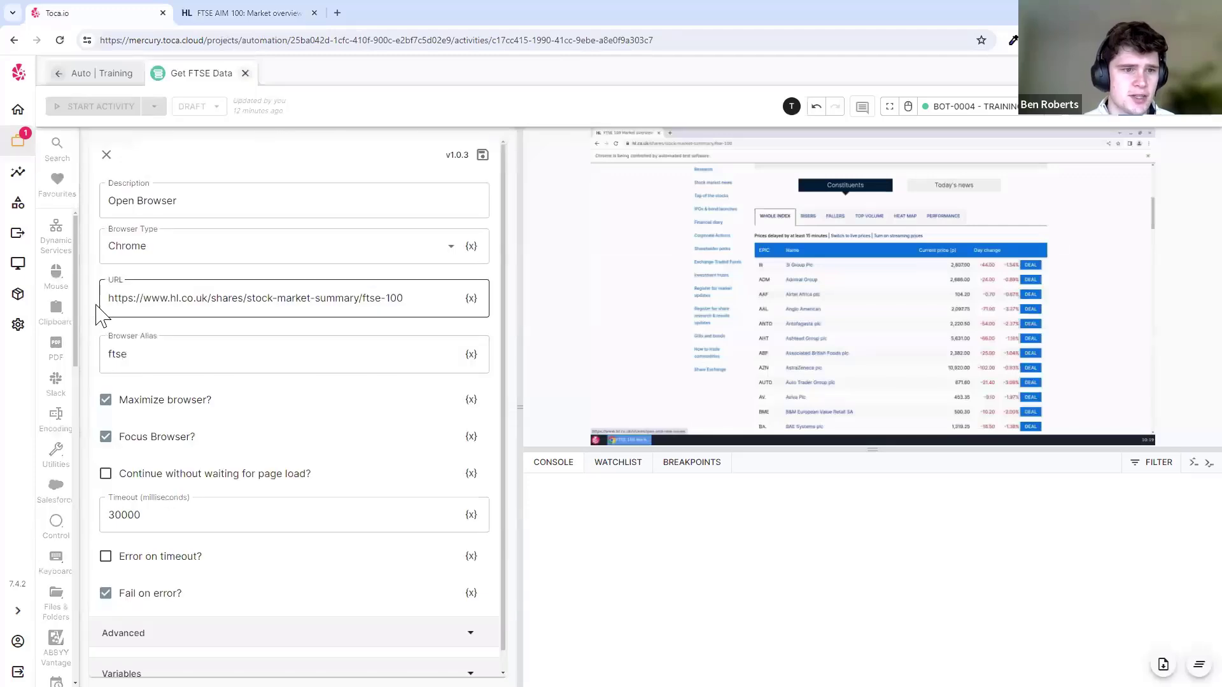
left_click(109, 154)
left_click(287, 138)
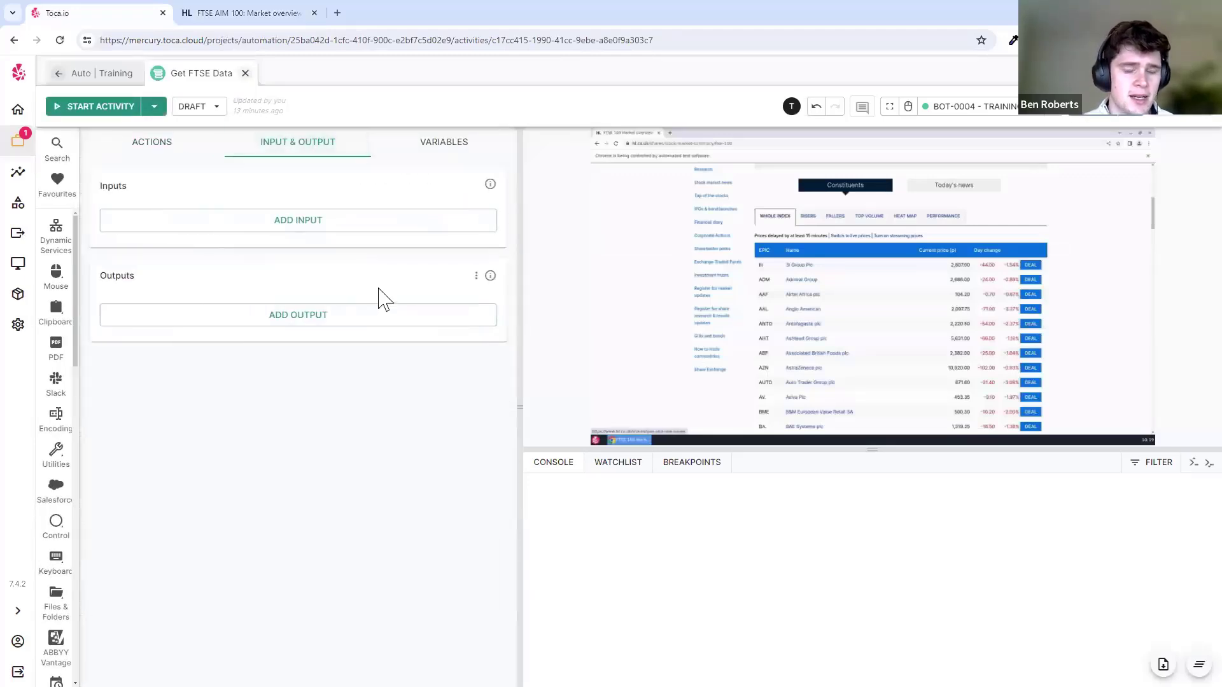
left_click(385, 235)
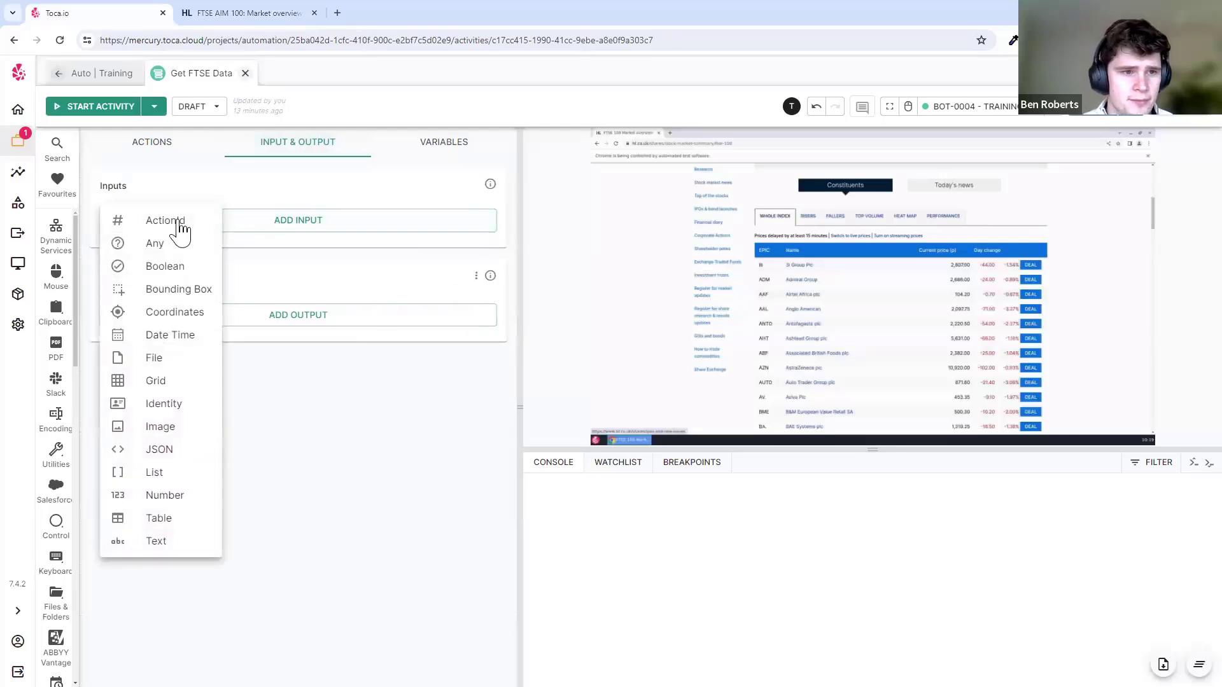
left_click(181, 543)
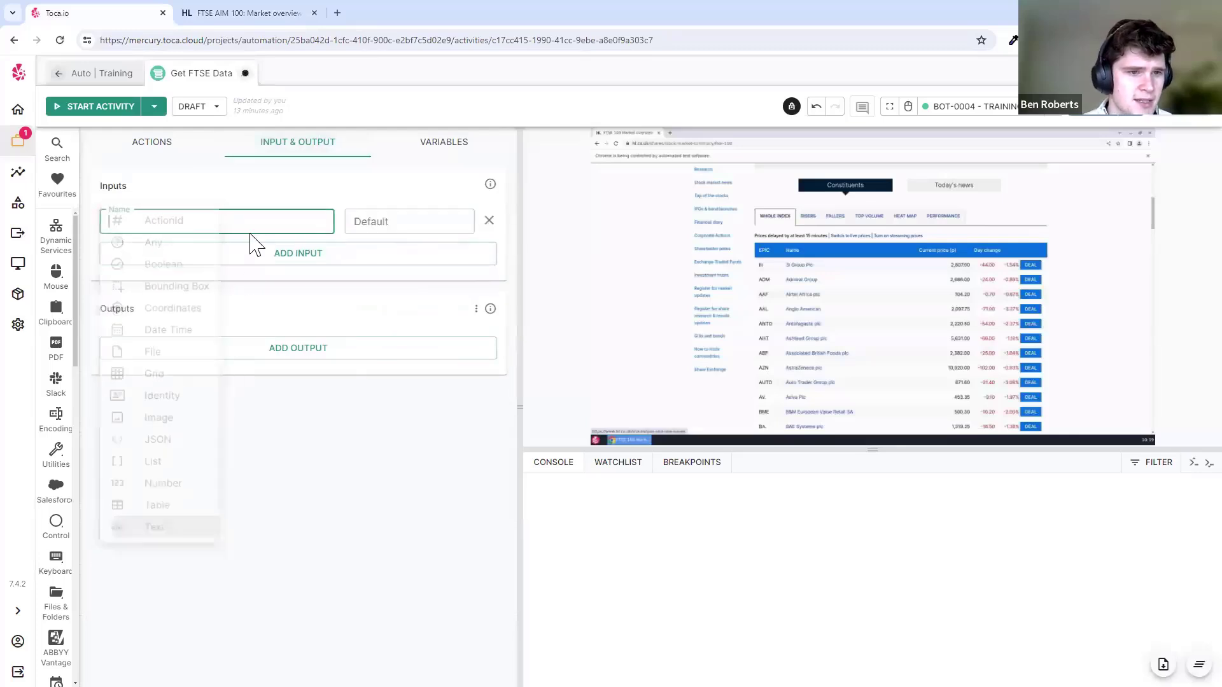
type("url")
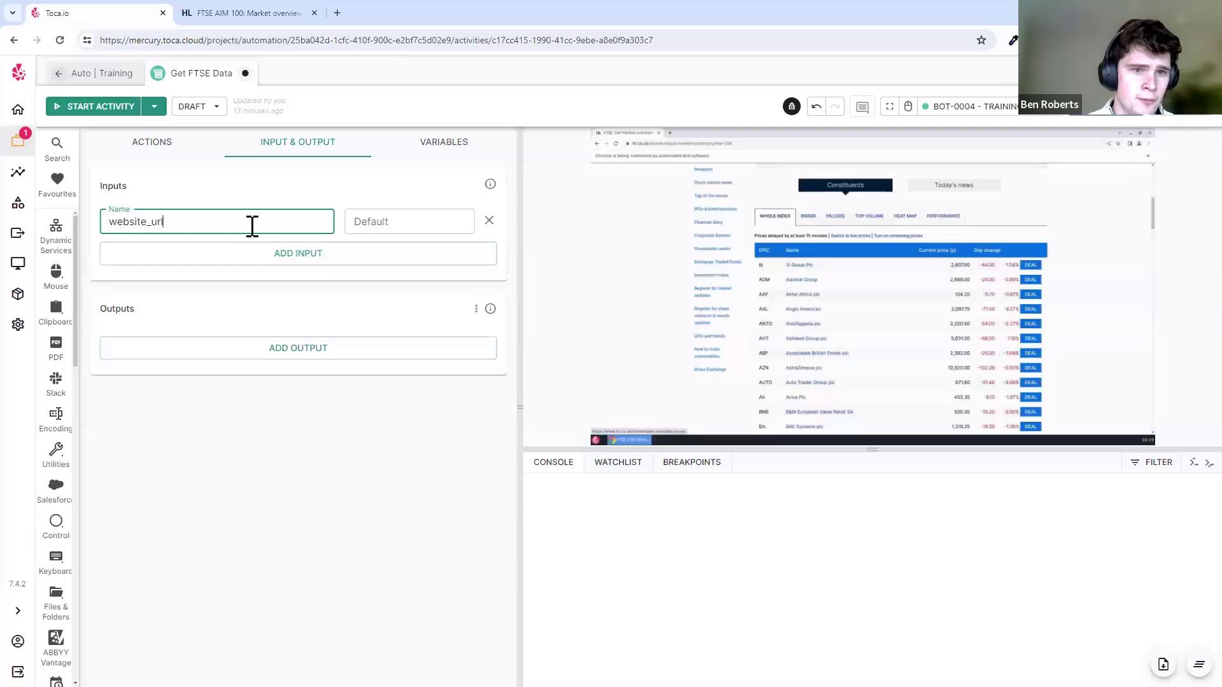
left_click(371, 226)
left_click(367, 195)
left_click(370, 225)
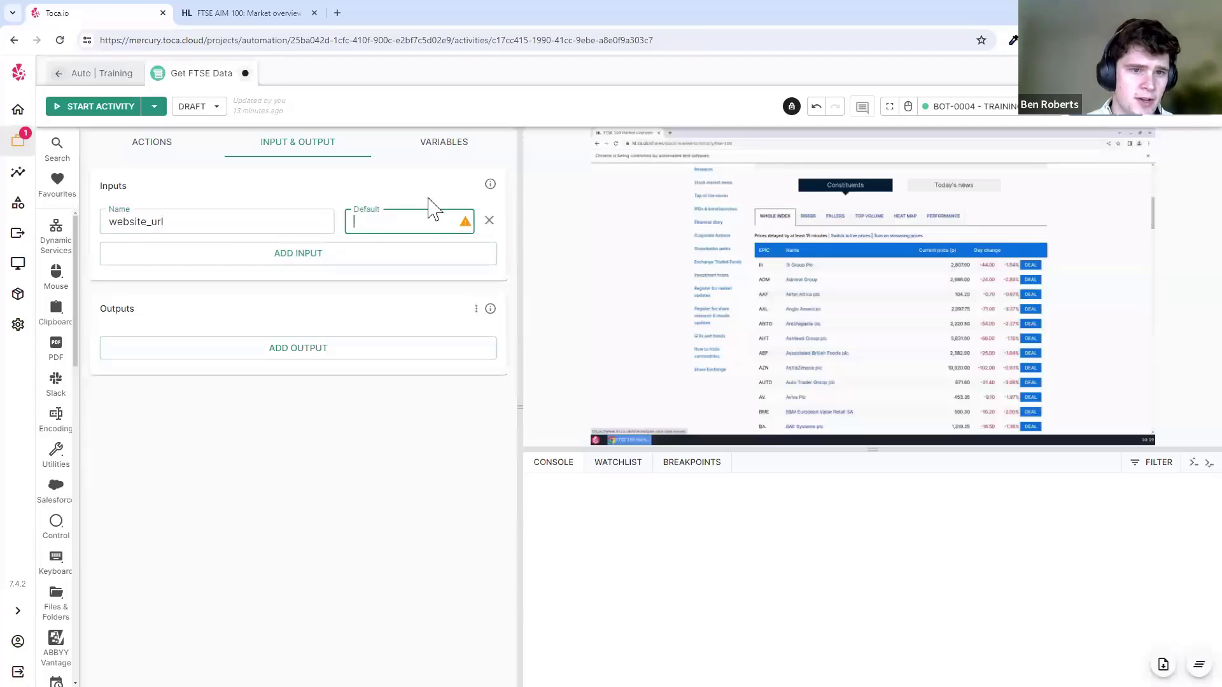
left_click(436, 198)
left_click(399, 215)
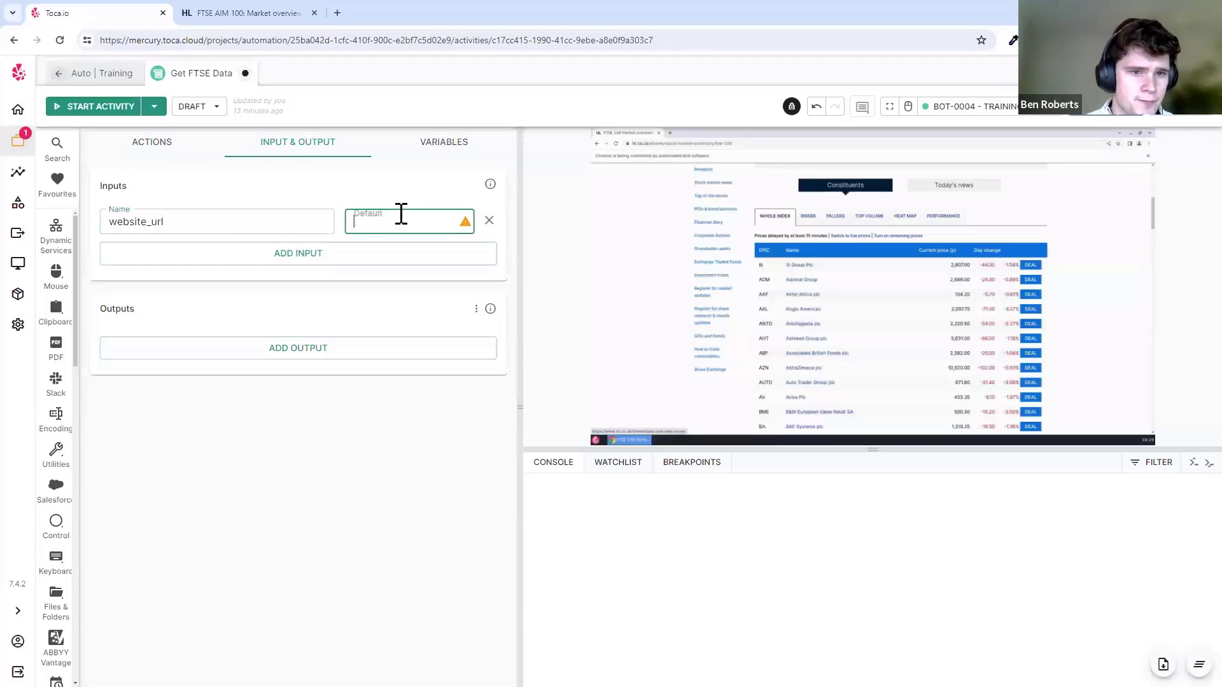
key("ctrl+v")
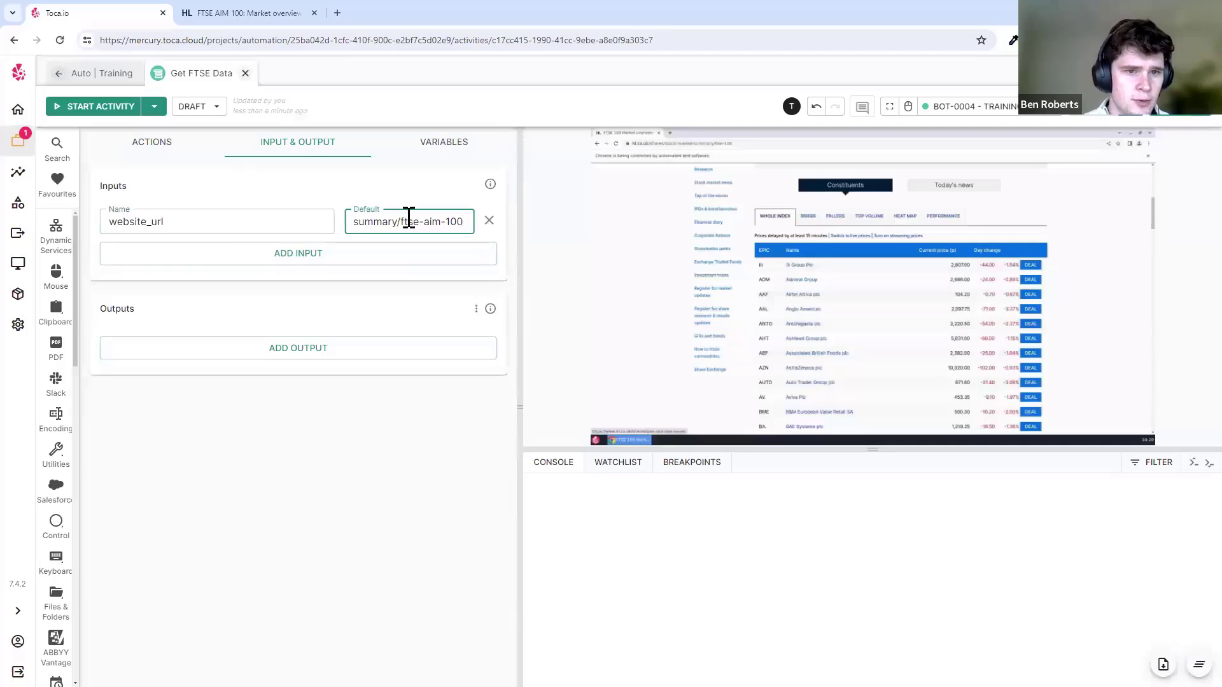
key("BackSpace")
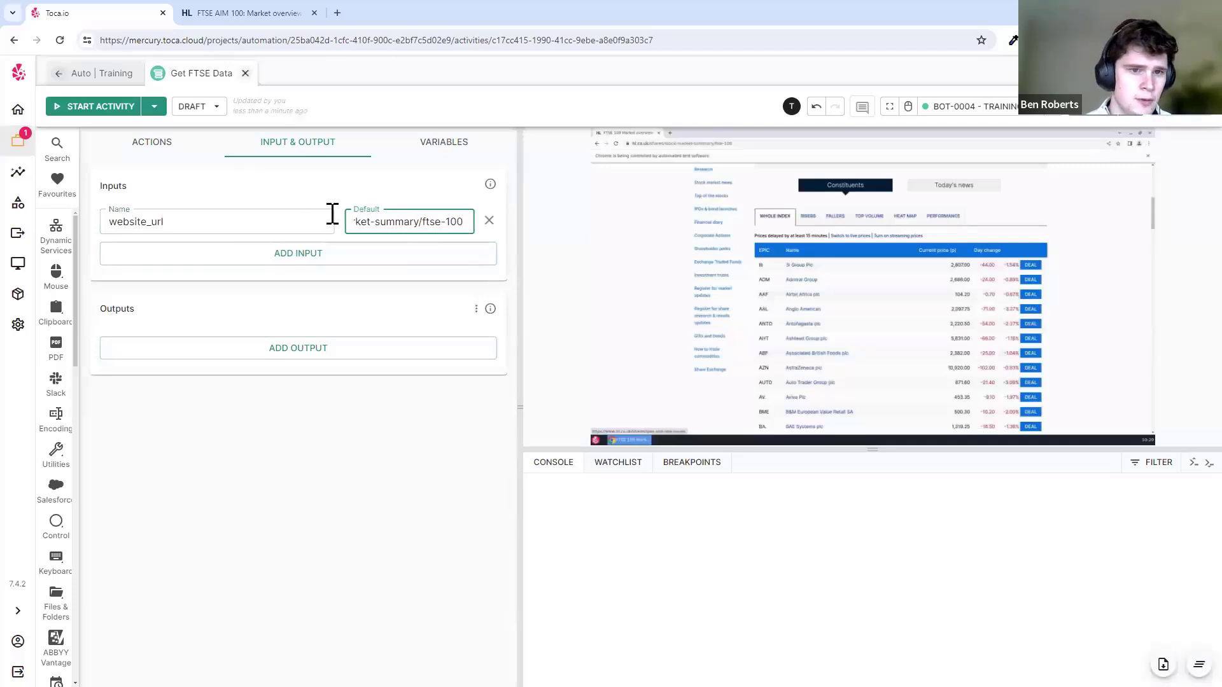
- Replace the Open Browser step's hard-coded URL with the website_url input
left_click(153, 151)
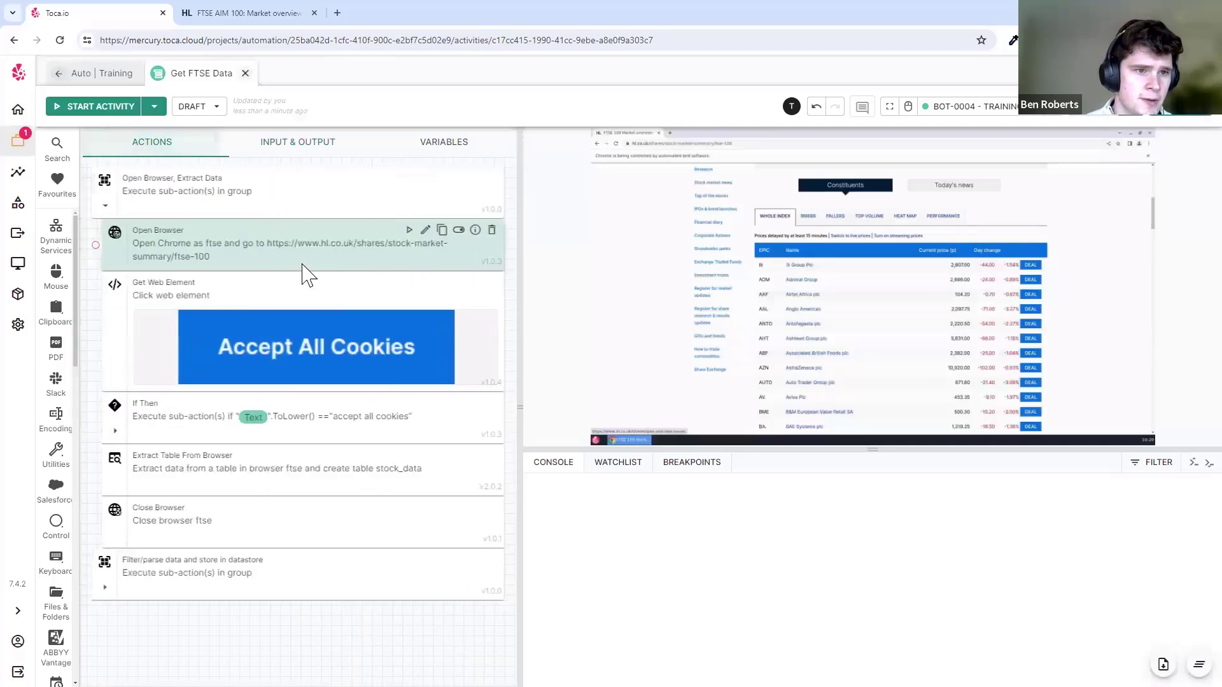
left_click(343, 265)
triple_click(312, 302)
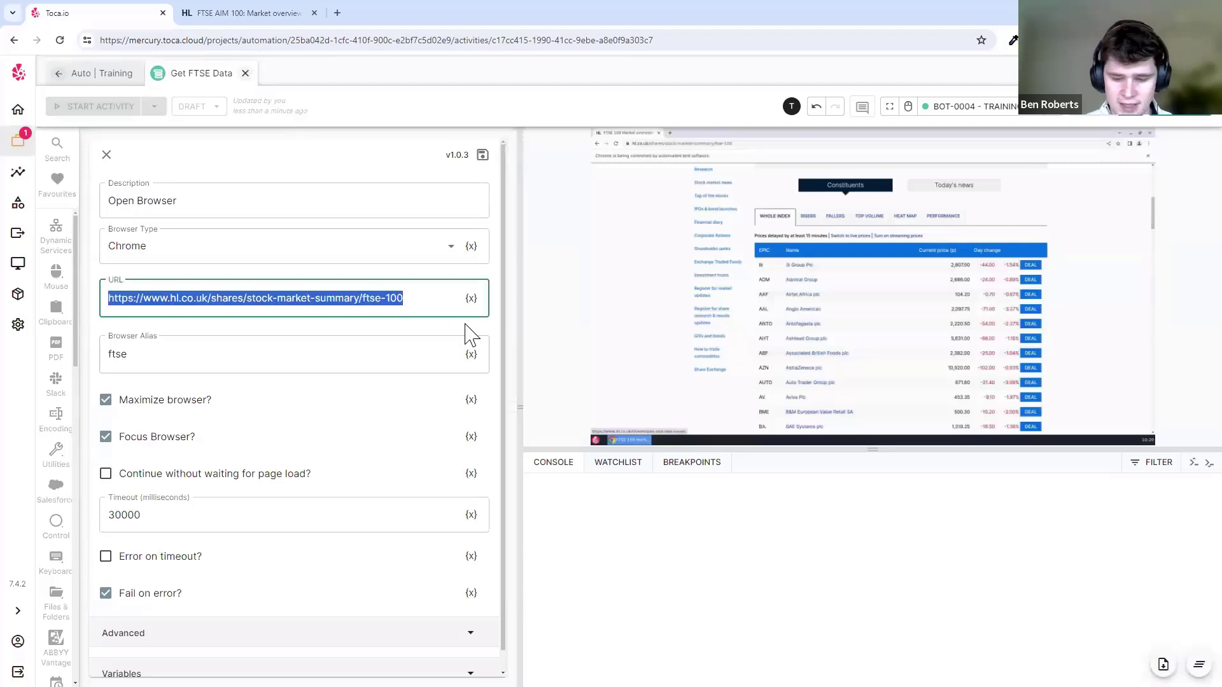
key("BackSpace")
scroll(422, 308, "up", 3)
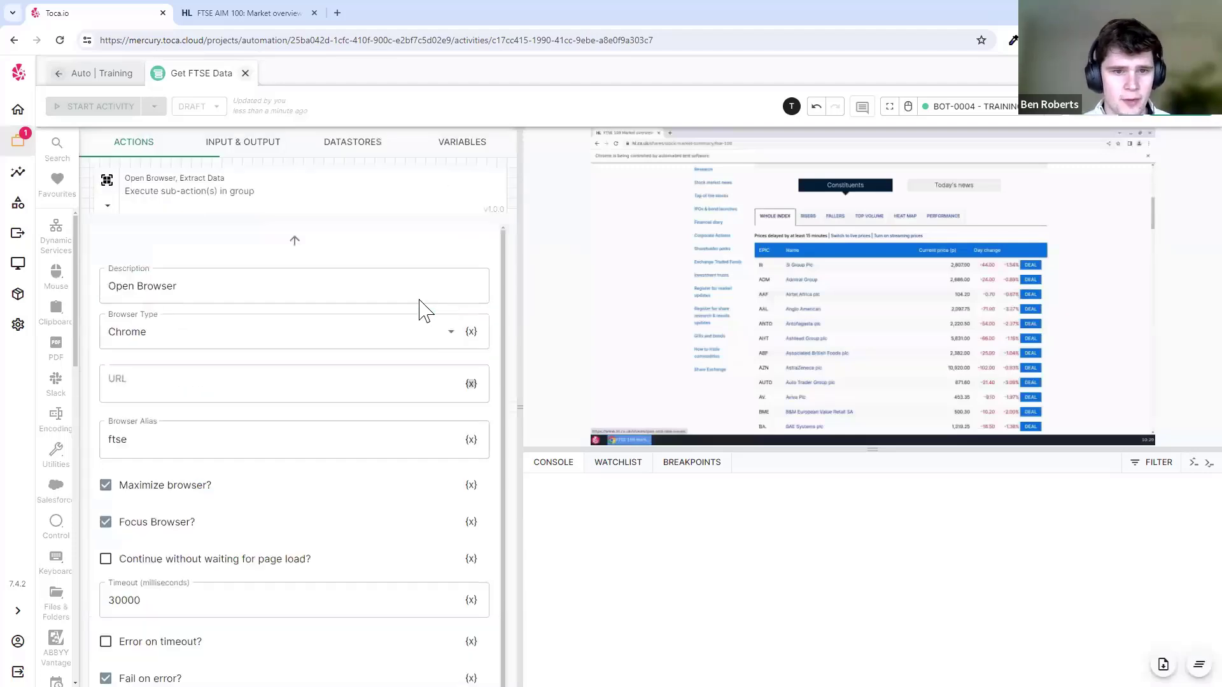
left_click(253, 154)
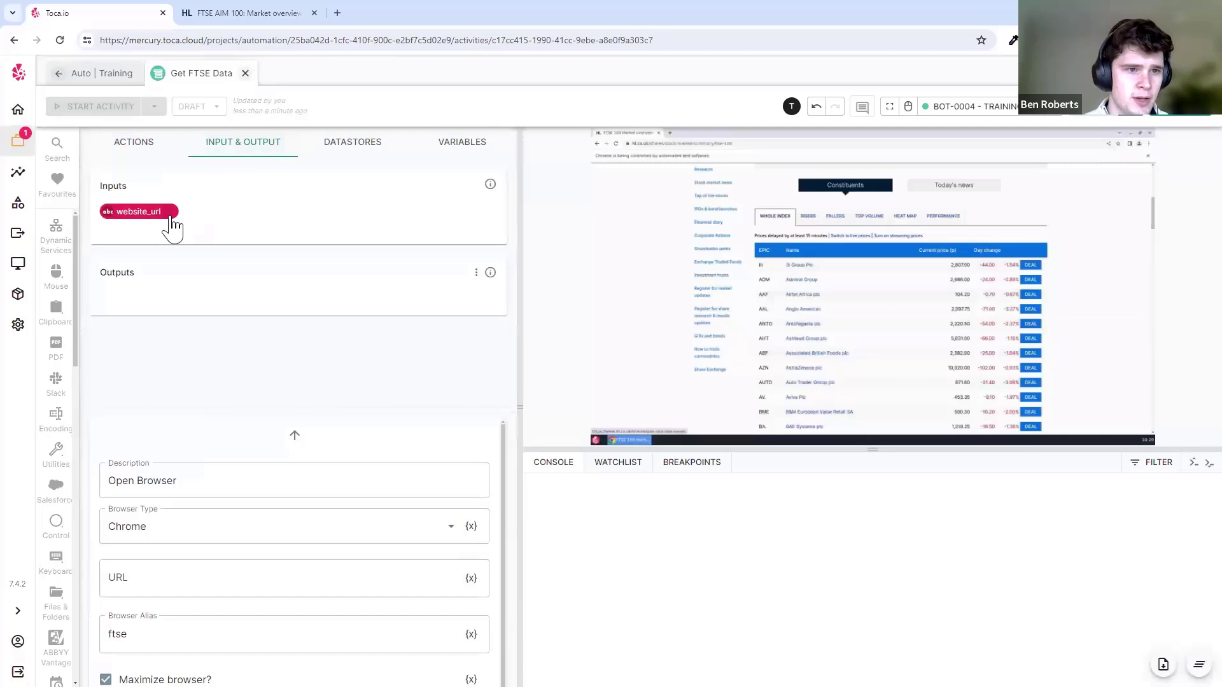
left_click(172, 213)
left_click(485, 159)
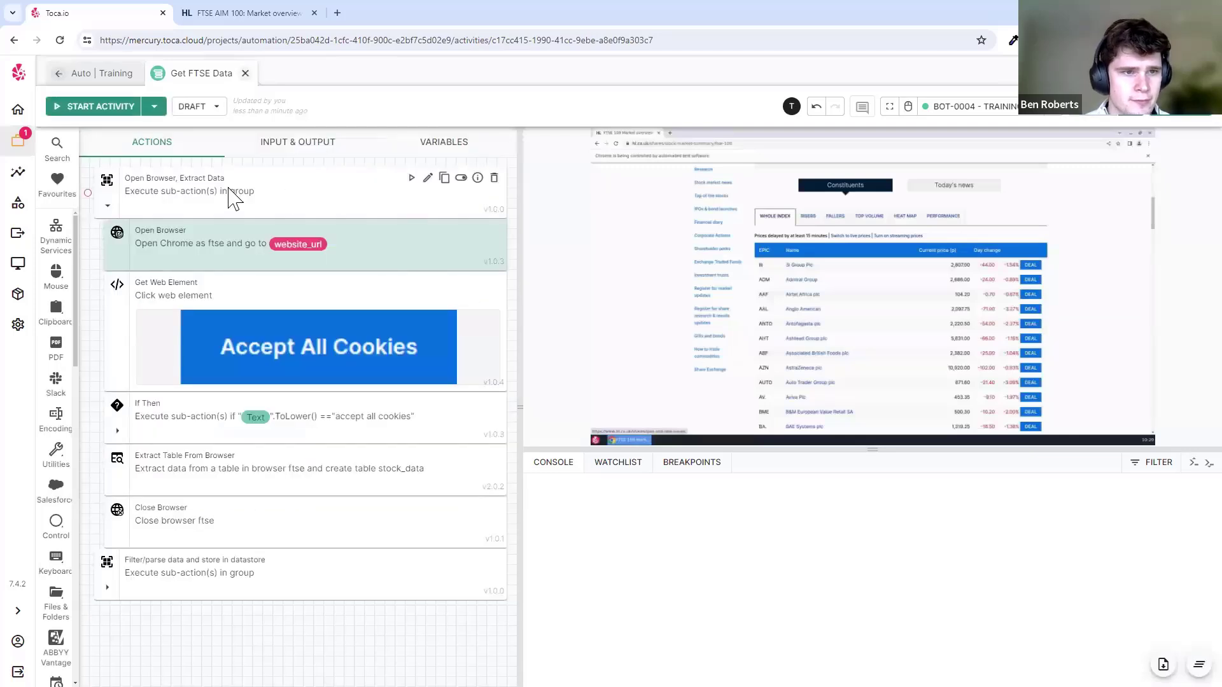
- Run Get FTSE Data, then change the website_url default to end in ftse-aim-100
left_click(97, 108)
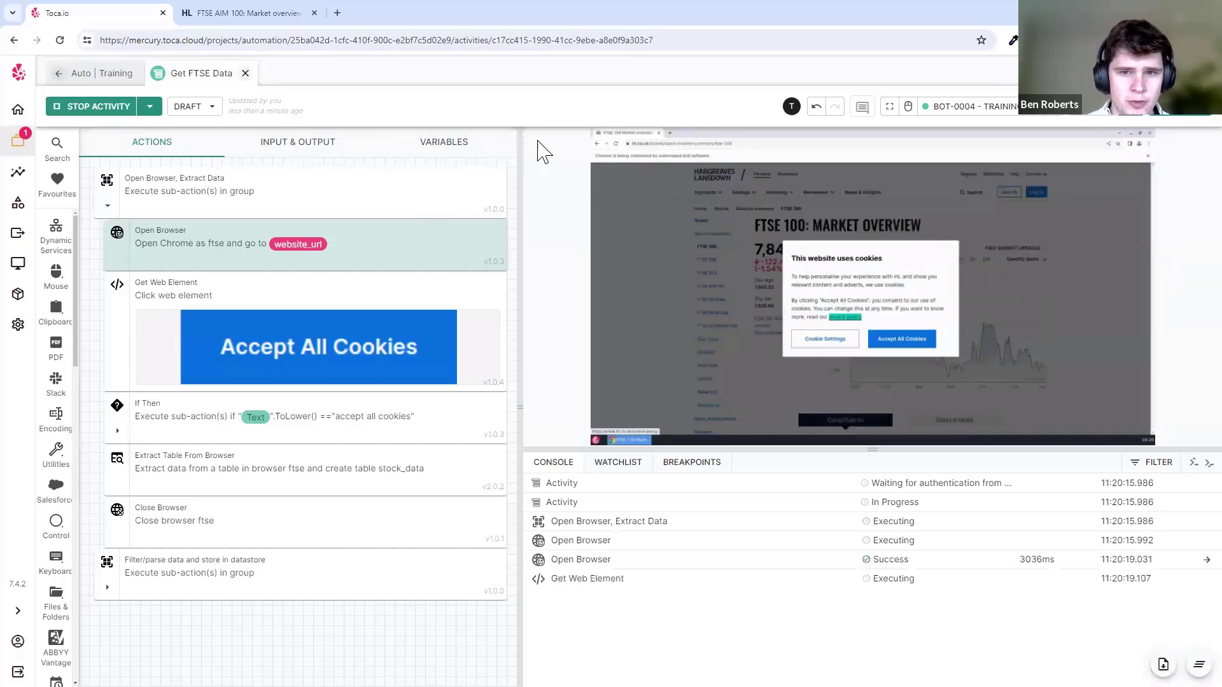
left_click(322, 159)
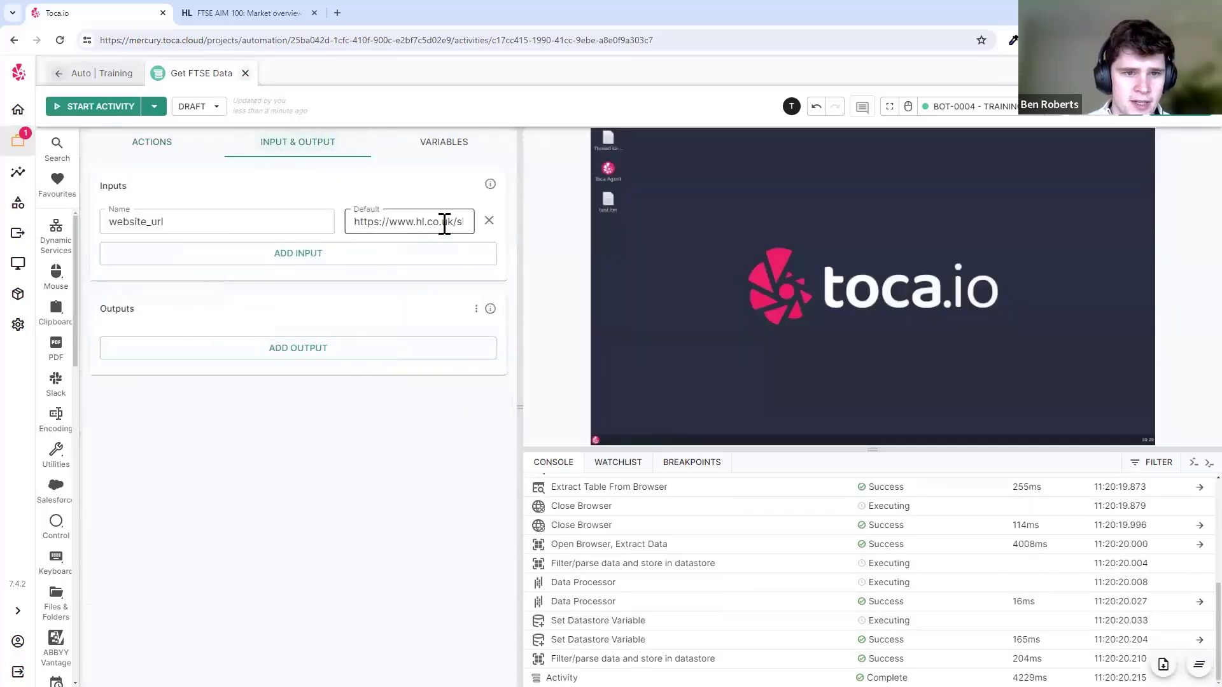
left_click_drag(444, 224, 518, 222)
left_click(432, 224)
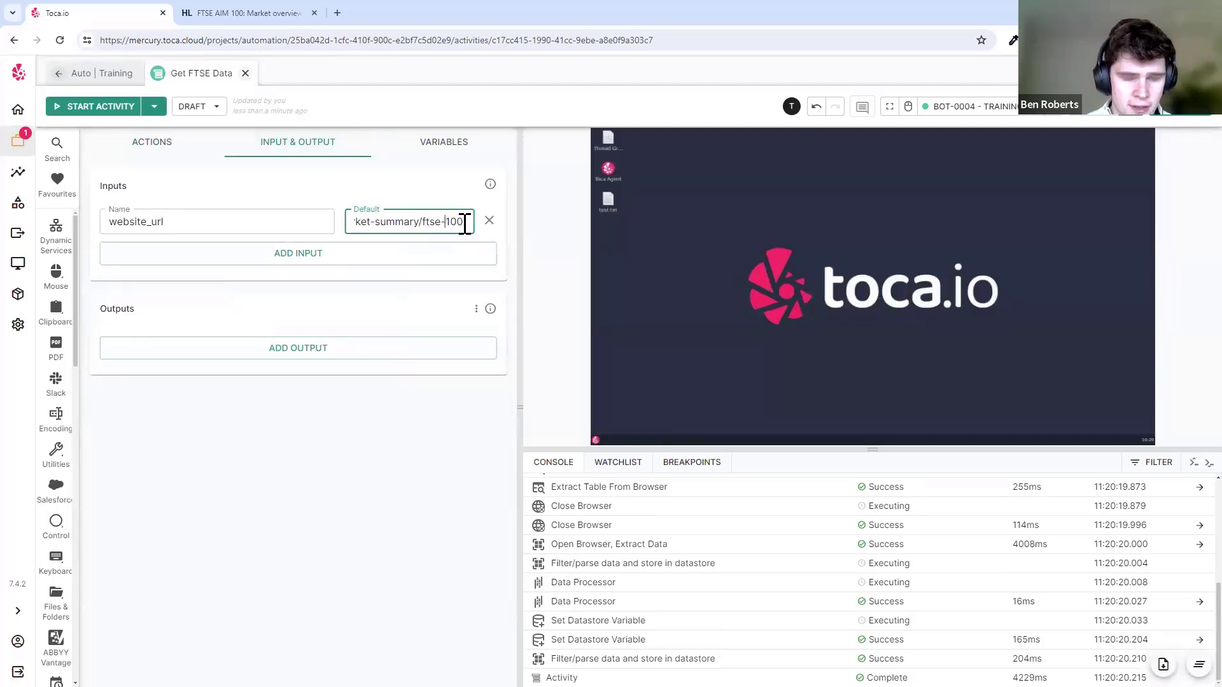
type("aim-")
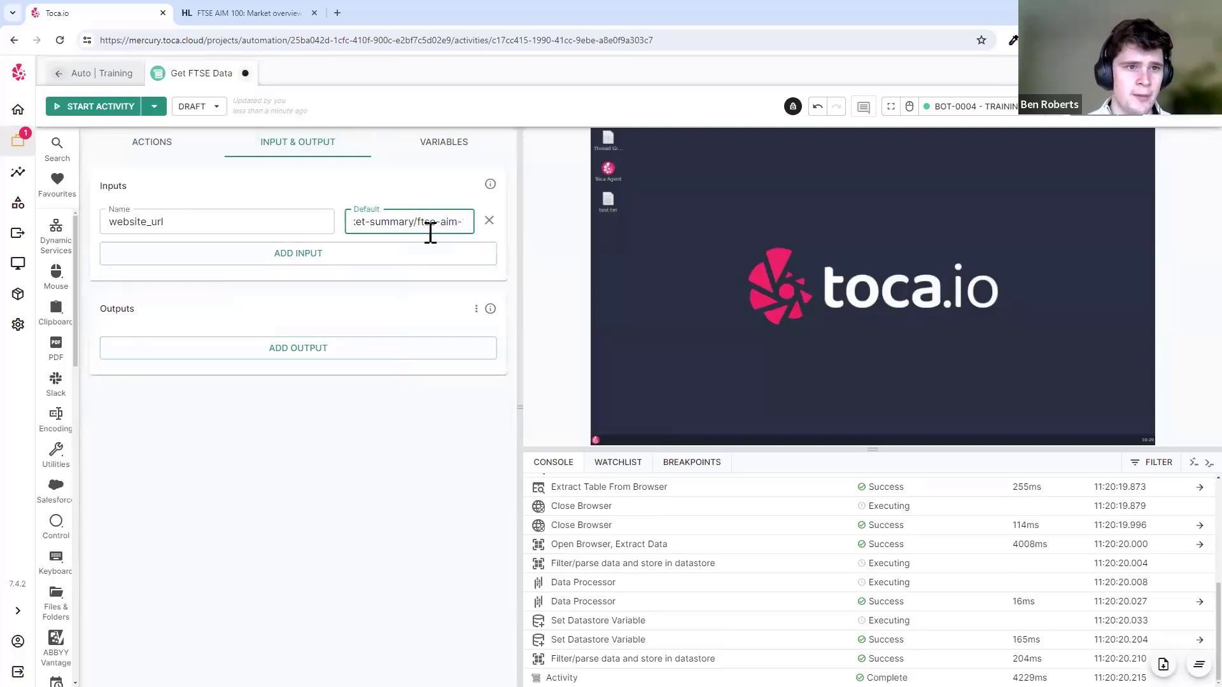
left_click(179, 146)
- Run Get FTSE Data with the AIM 100 address and check the Data Processor's Filtered Data
left_click(118, 107)
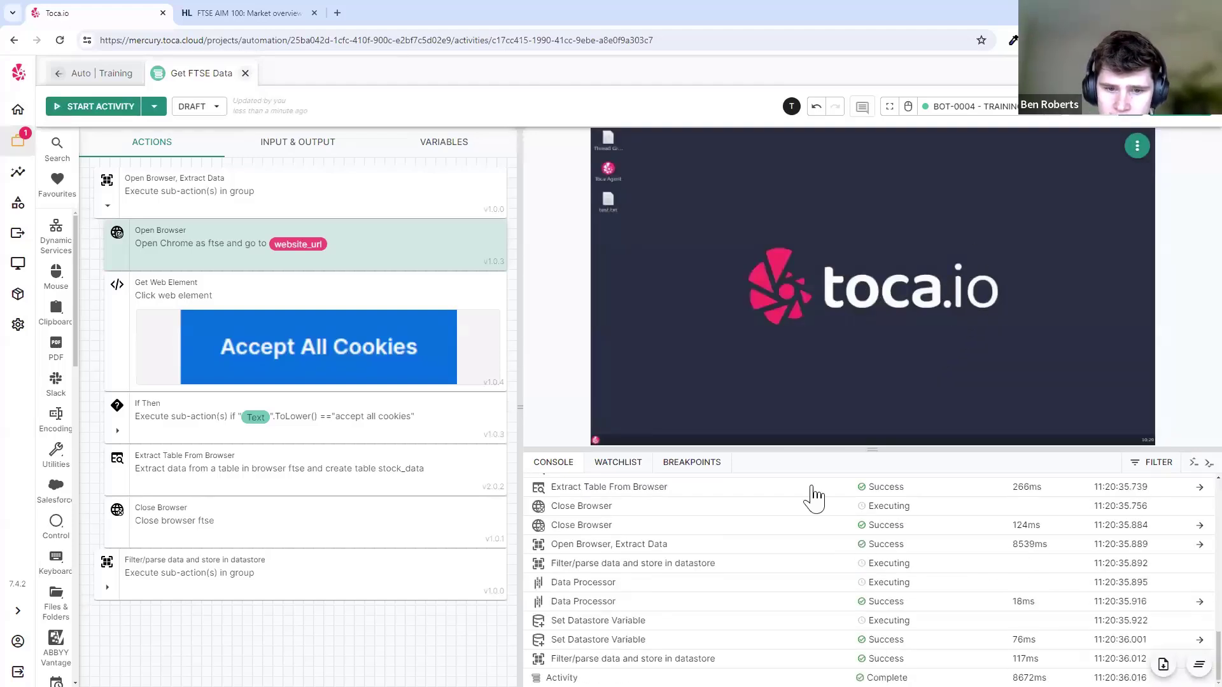
left_click(732, 599)
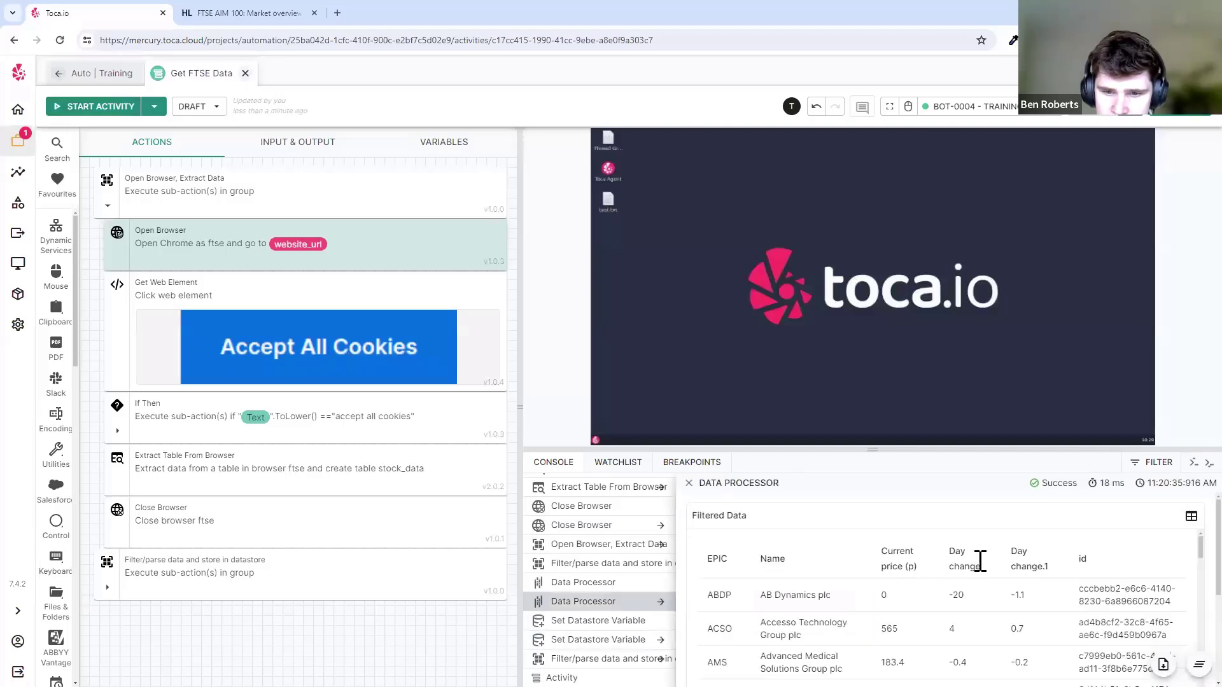
scroll(980, 561, "down", 5)
scroll(980, 566, "up", 5)
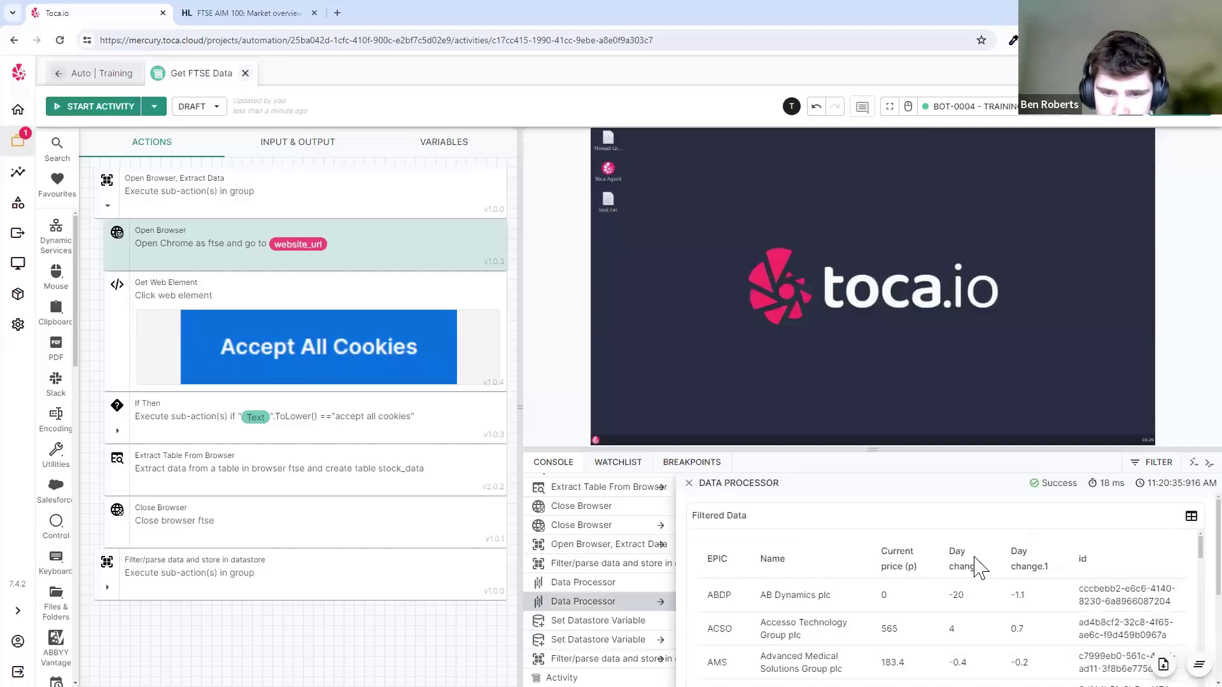
left_click(688, 483)
left_click(289, 143)
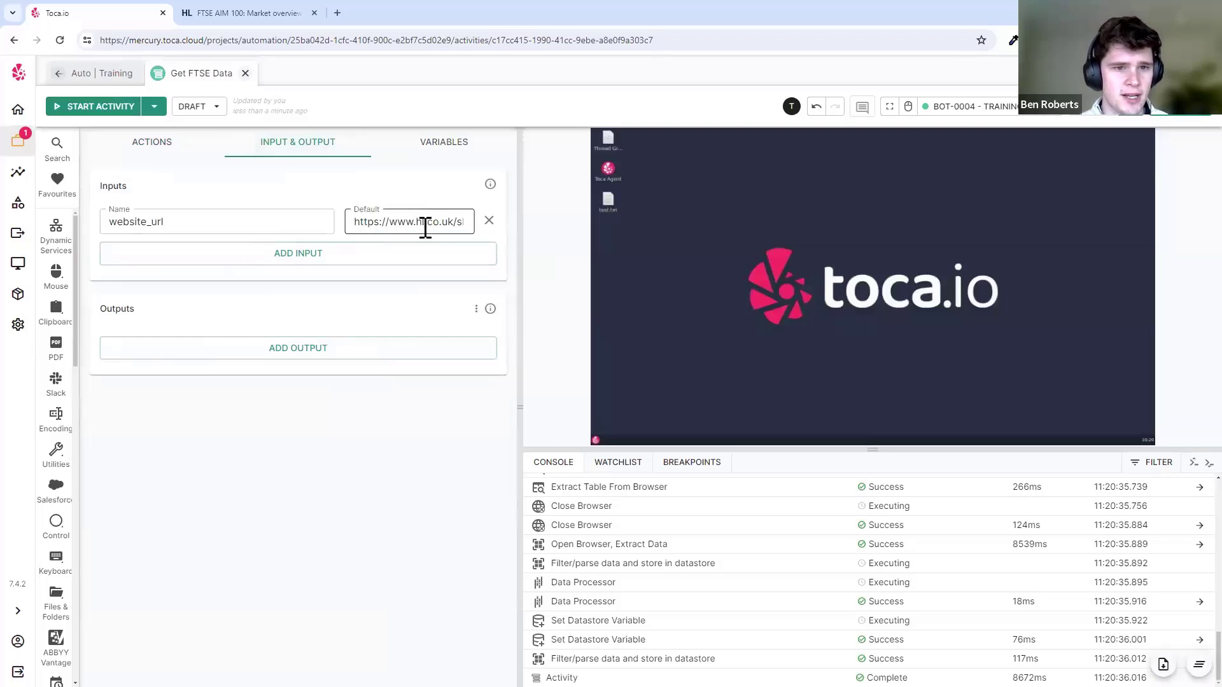
- Review the Get FTSE Data activity's variables and inputs
left_click(467, 143)
mouse_move(153, 222)
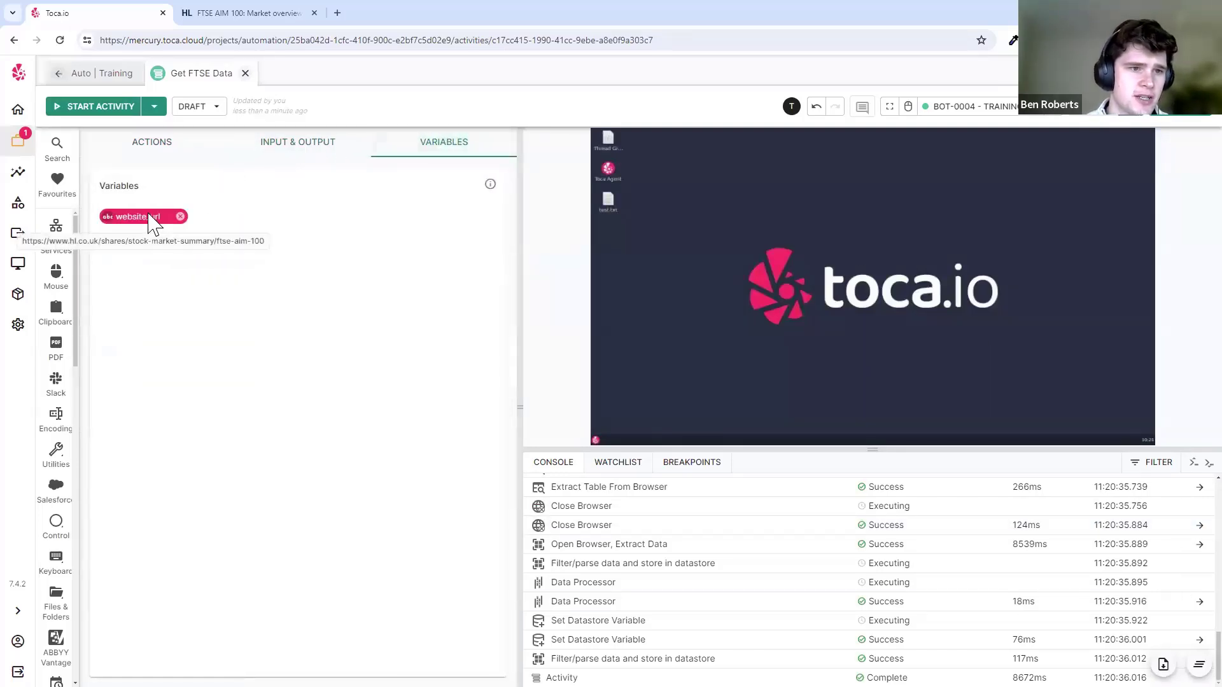
left_click(231, 156)
left_click(476, 152)
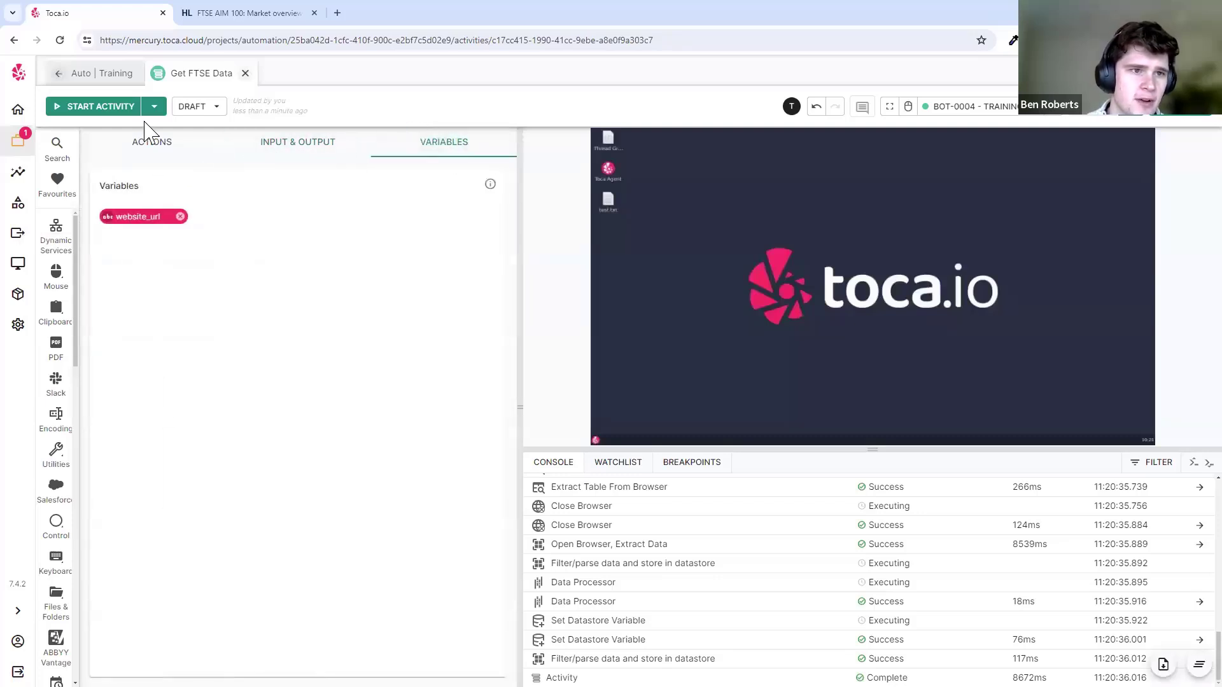
- Open Modify Table from the project overview and review its variables and current_price step
left_click(99, 74)
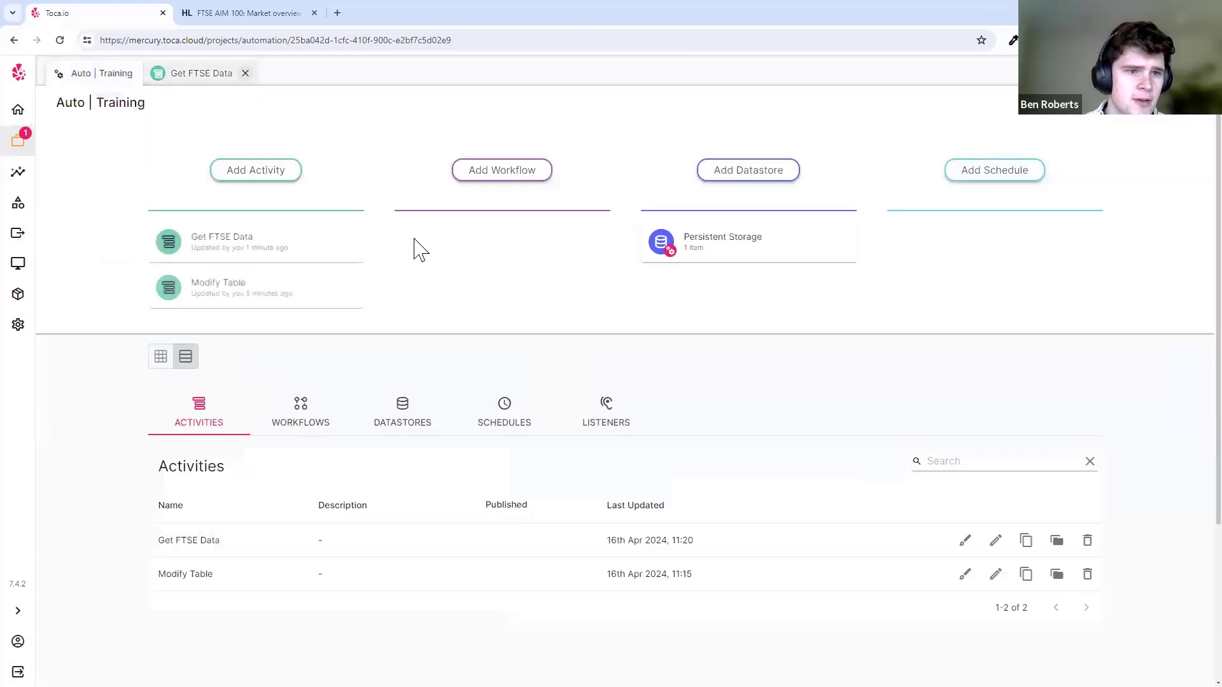
left_click(315, 281)
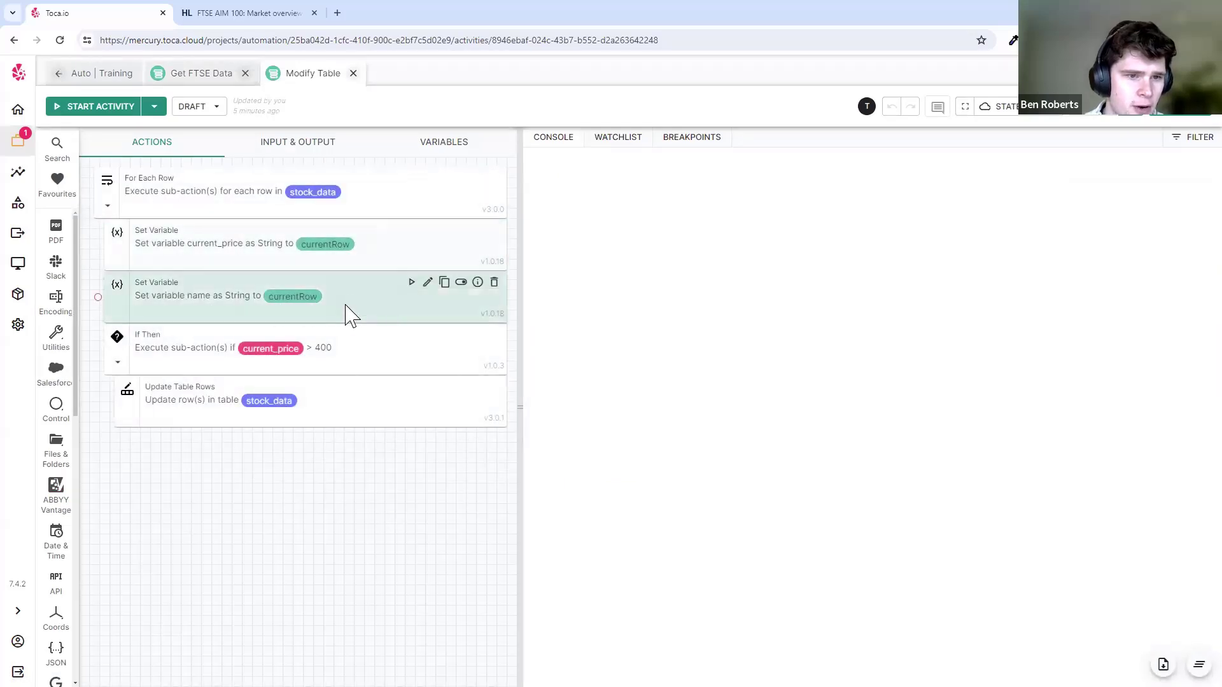
left_click(449, 154)
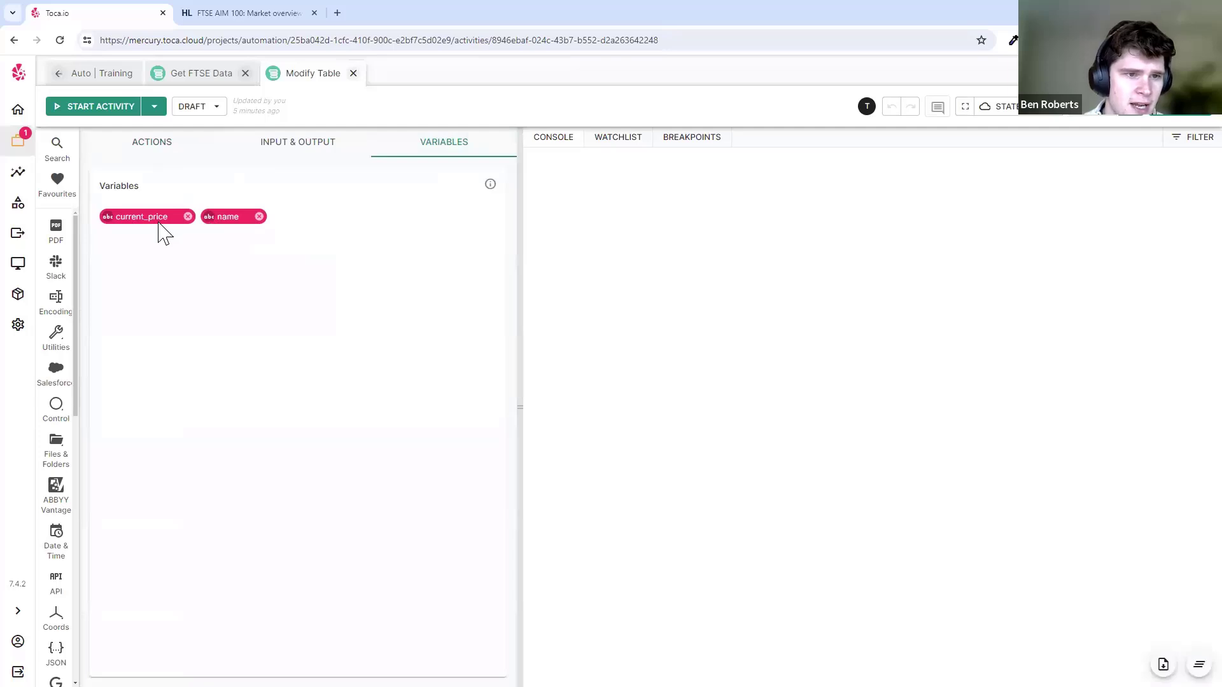
left_click(135, 148)
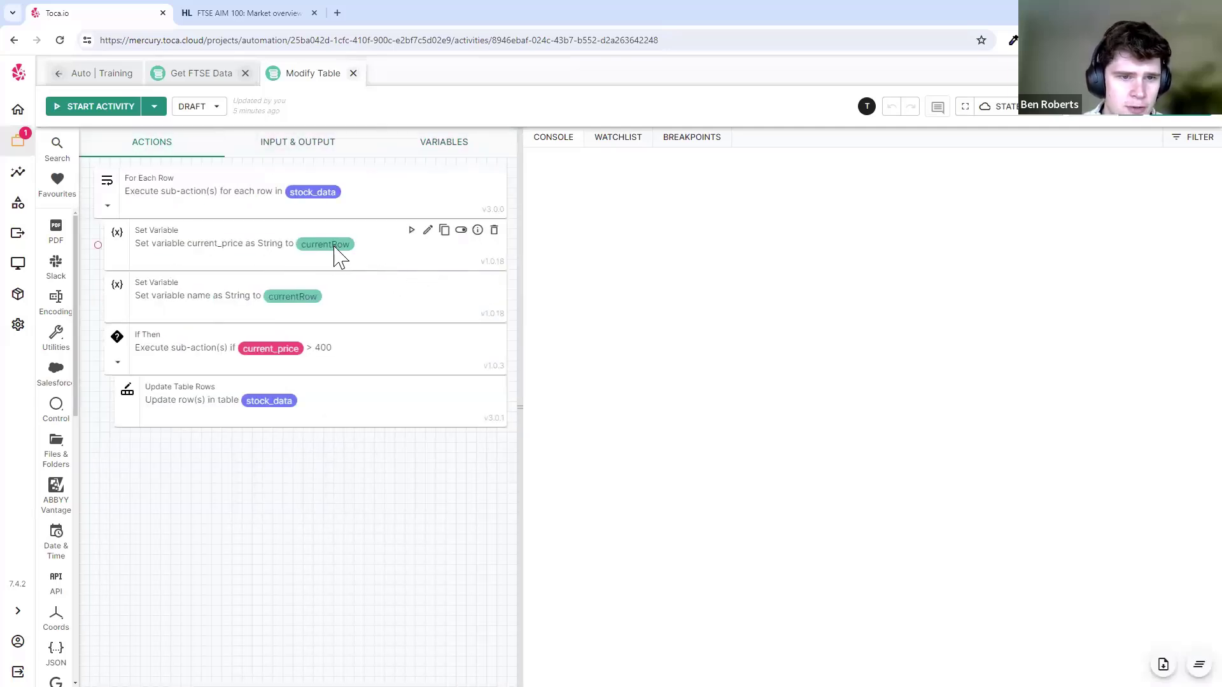
left_click(478, 230)
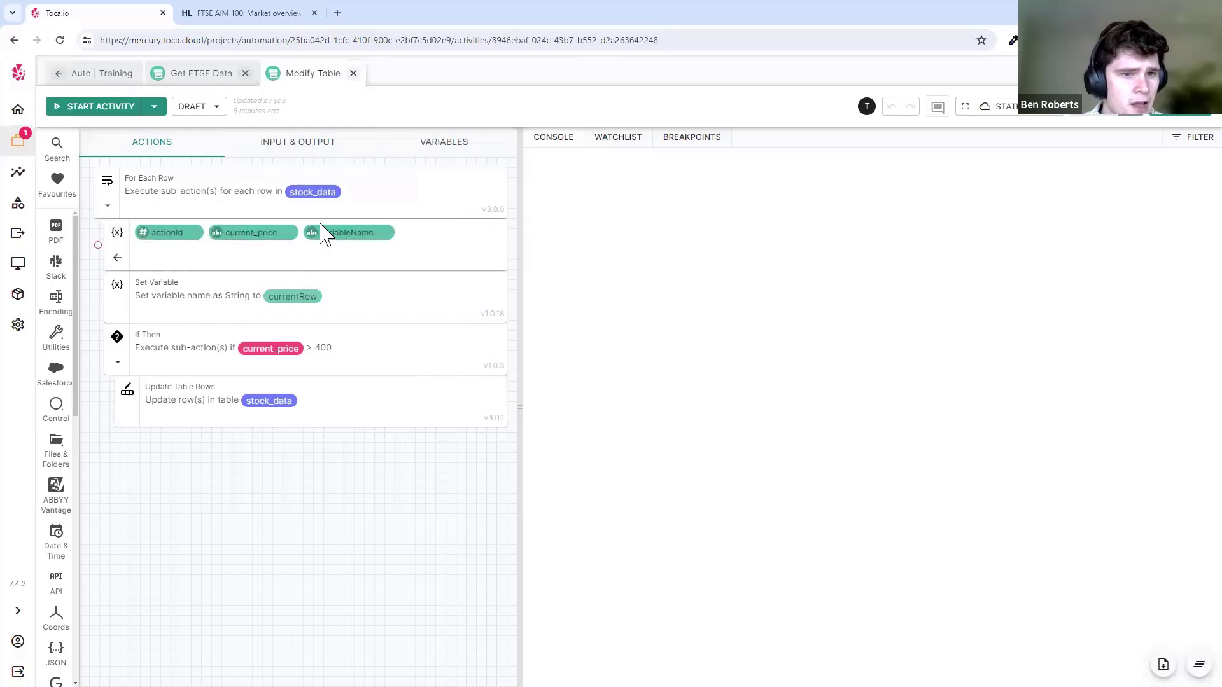
- Test-run only the For Each Row loop and inspect its empty current row at index -1
left_click(117, 258)
left_click(266, 260)
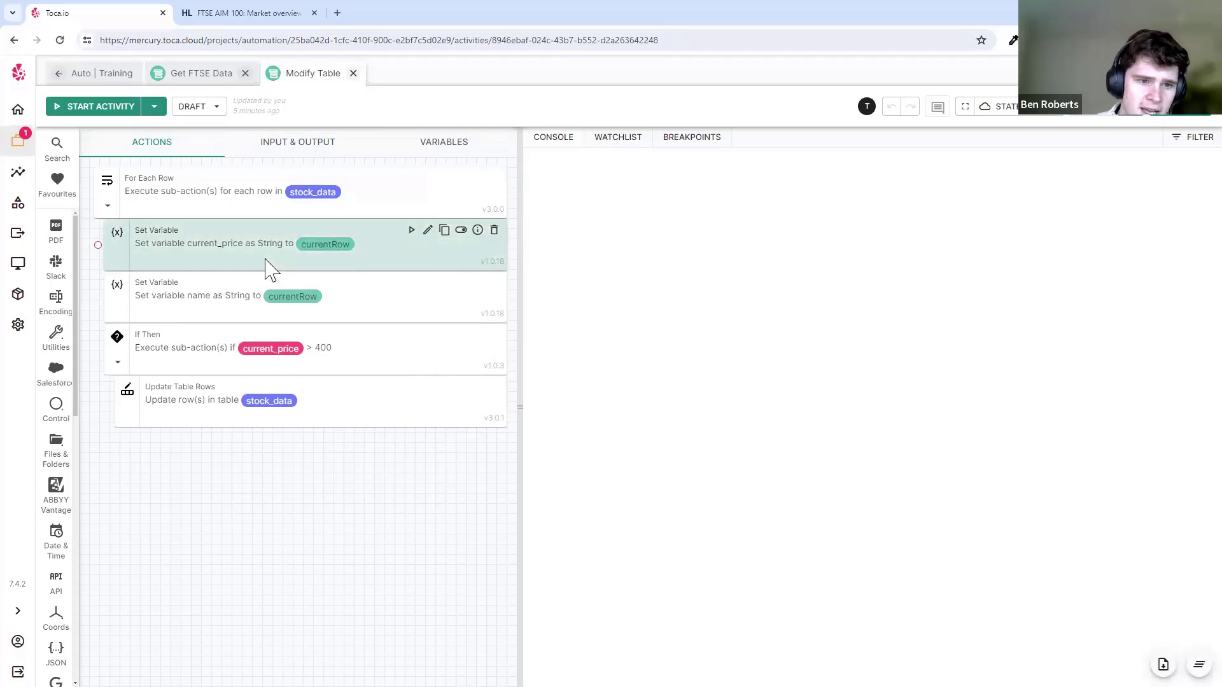
left_click(380, 305)
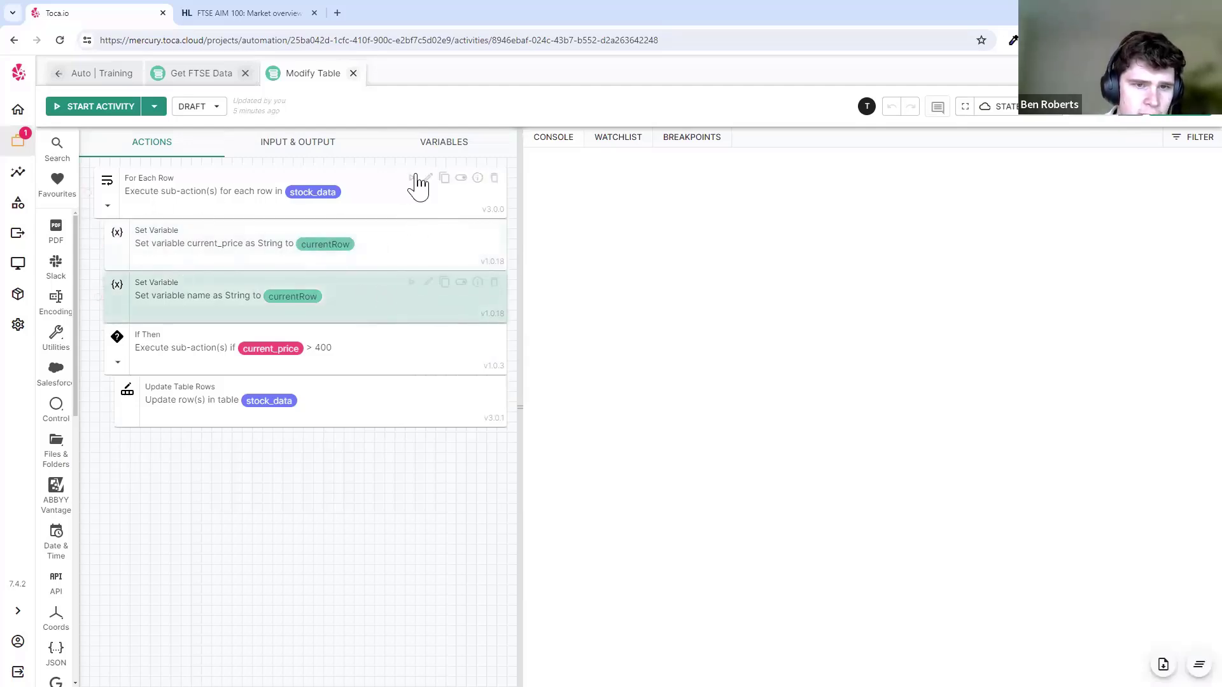
left_click(412, 178)
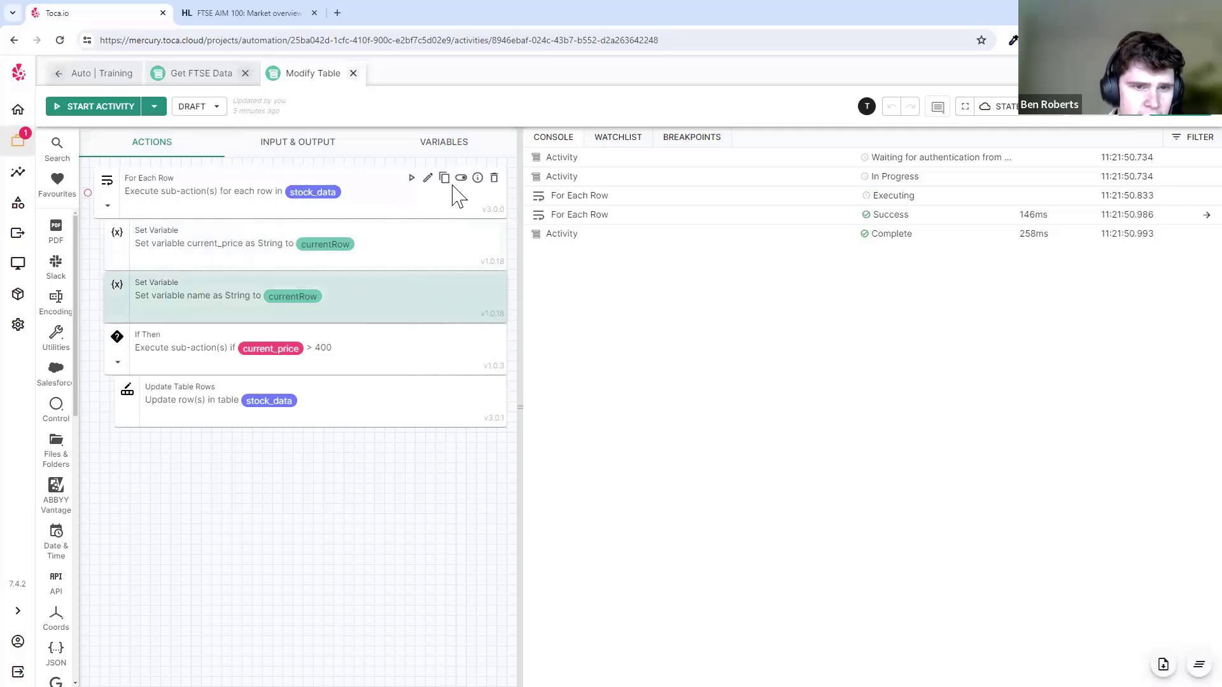
left_click(592, 216)
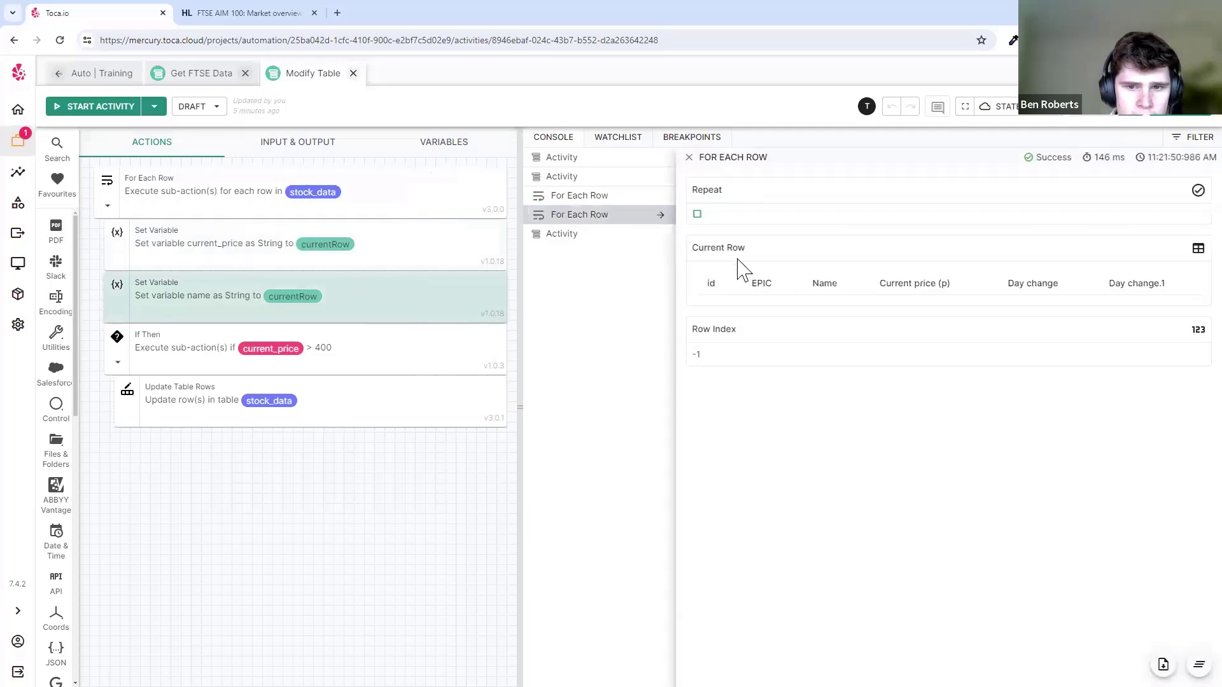
left_click(690, 159)
- Rerun the For Each Row loop and look at its stock_data settings
left_click(198, 75)
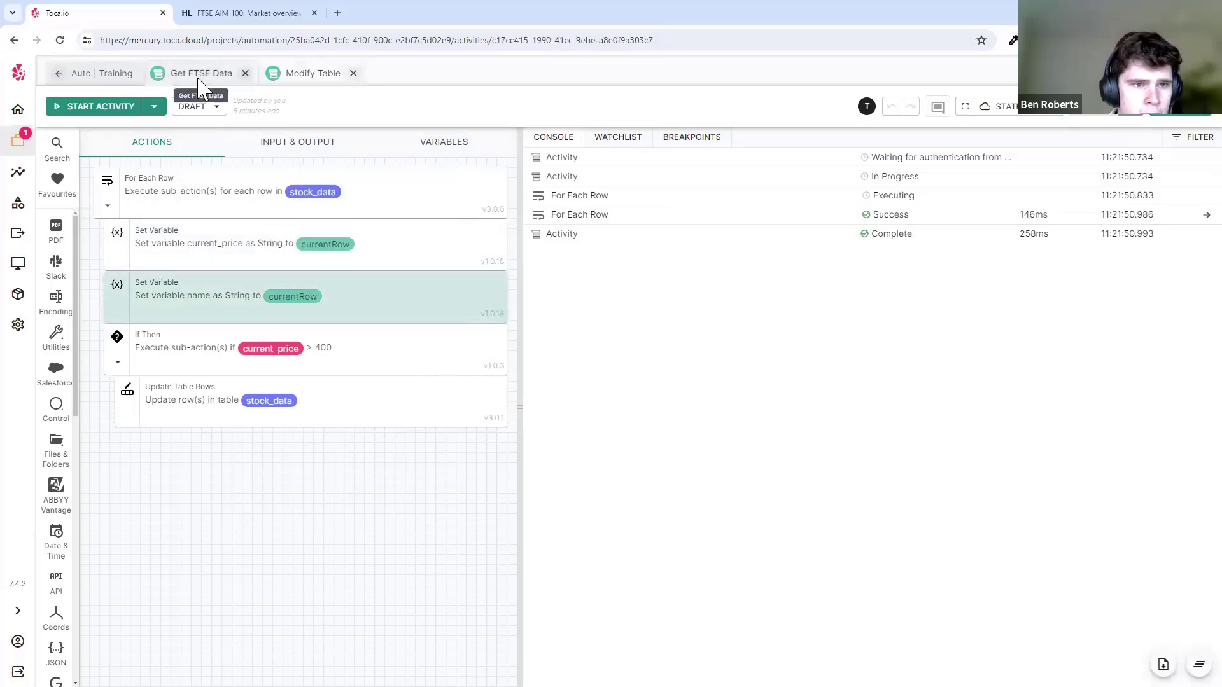
left_click(313, 73)
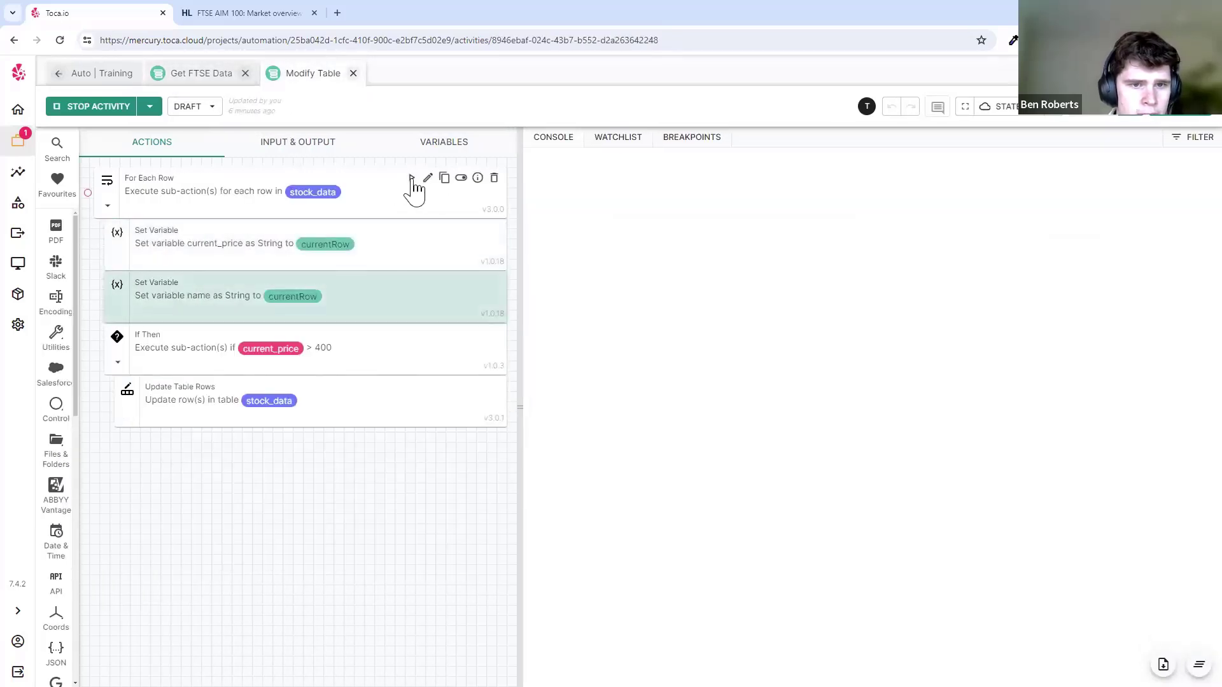
left_click(606, 219)
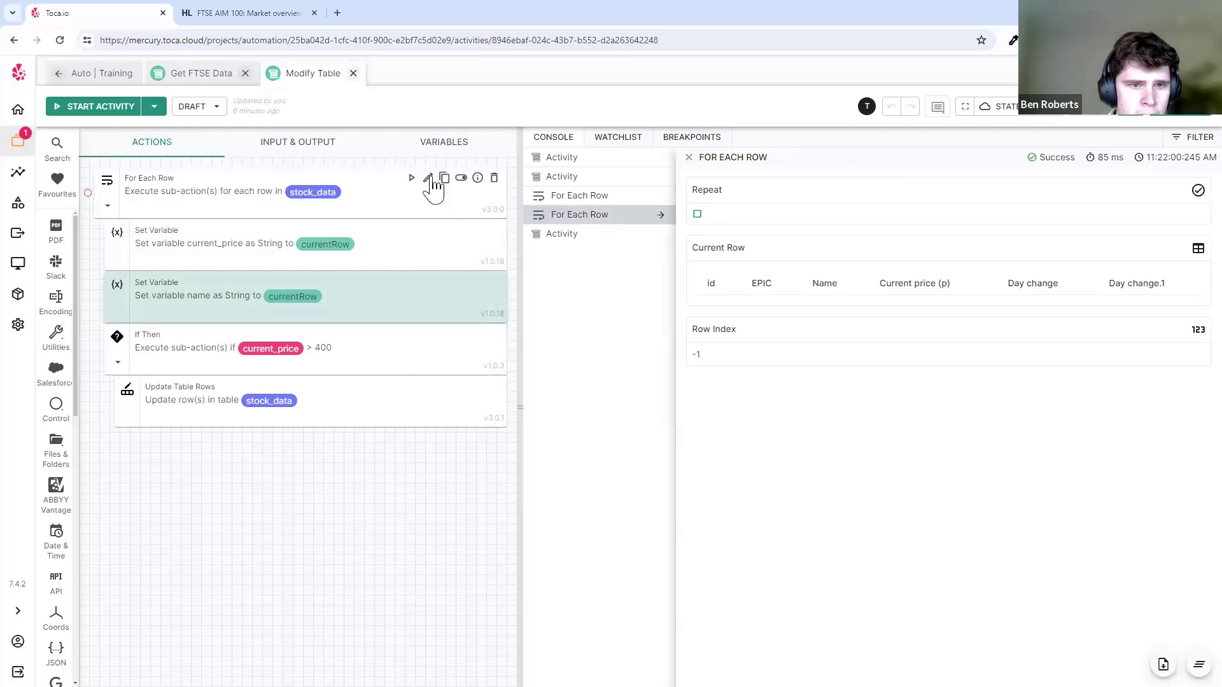
left_click(434, 184)
left_click(106, 155)
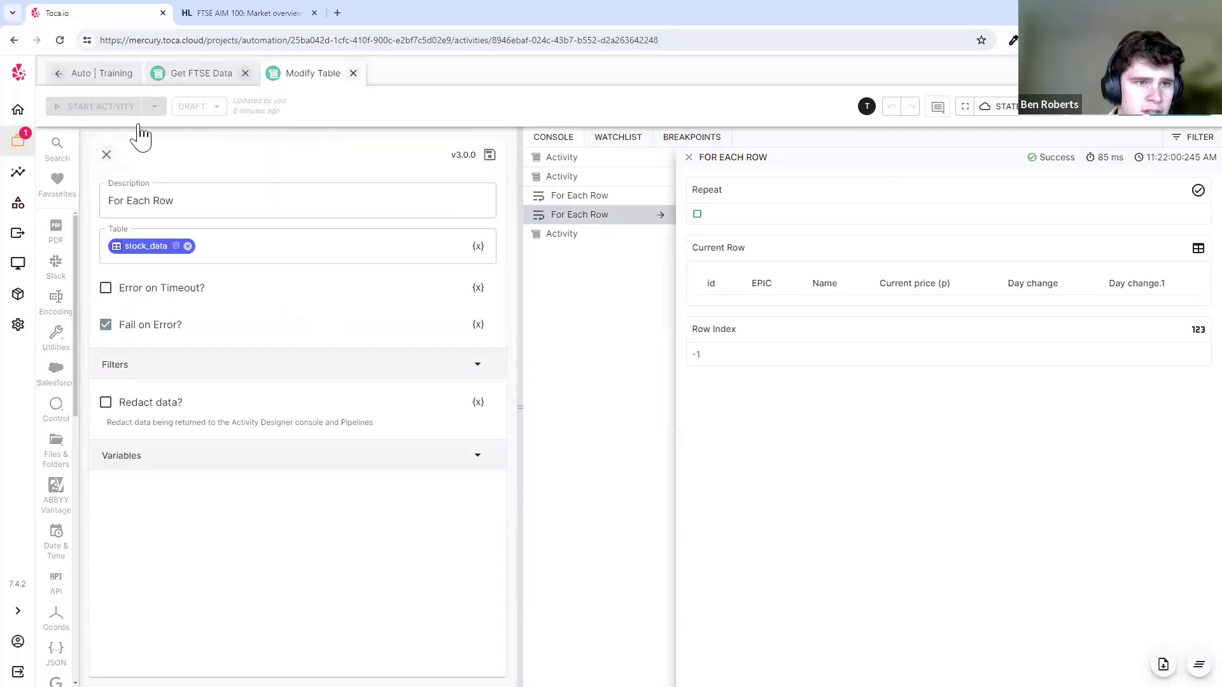
- Verify the website_url default, rerun Get FTSE Data to completion, and return to Modify Table
left_click(199, 73)
left_click(308, 144)
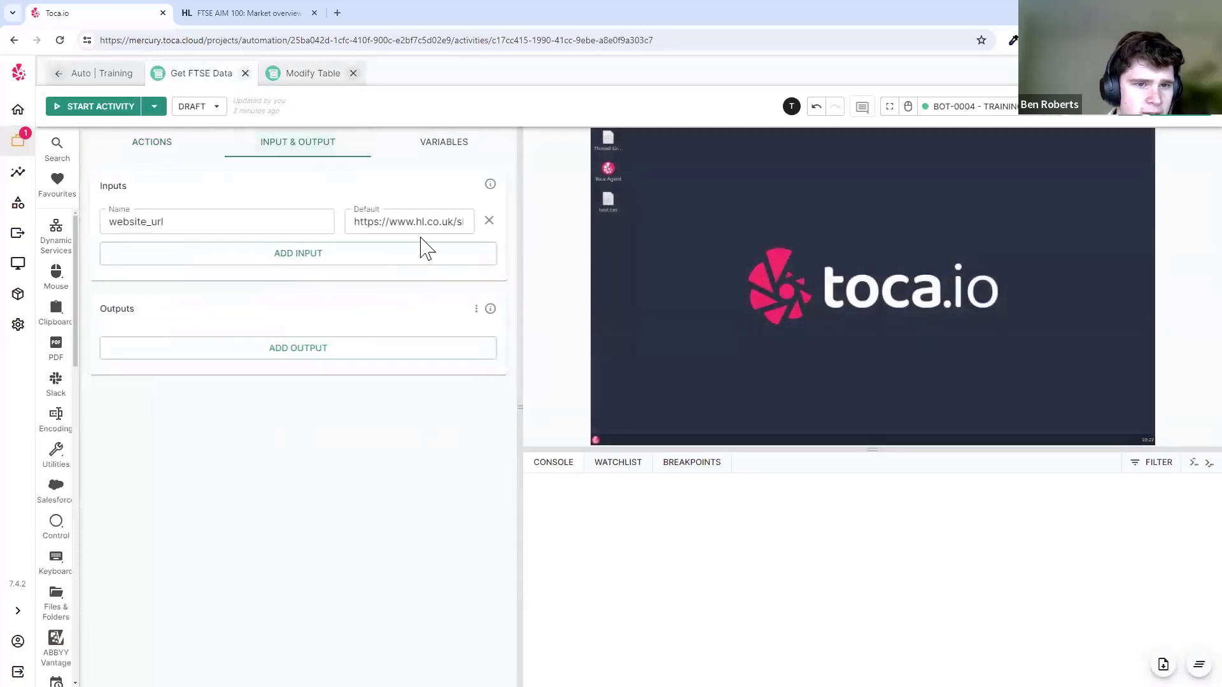
left_click(403, 221)
left_click_drag(403, 221, 467, 224)
left_click(437, 222)
key("ctrl+a")
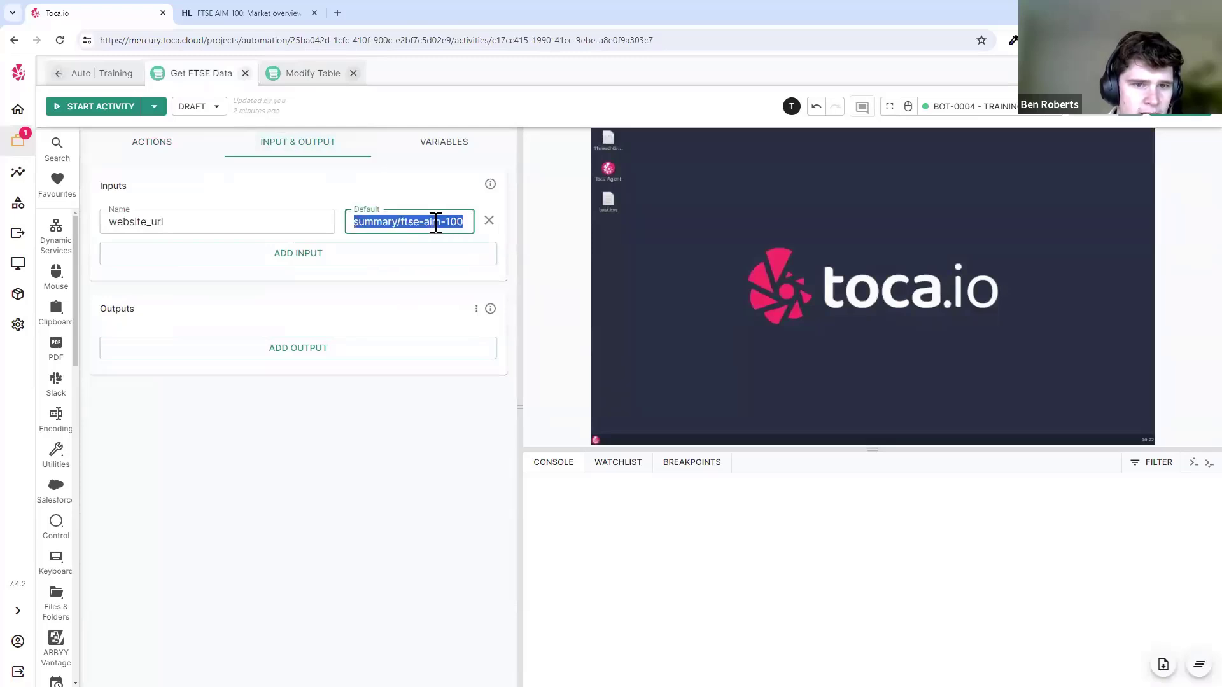
left_click(449, 222)
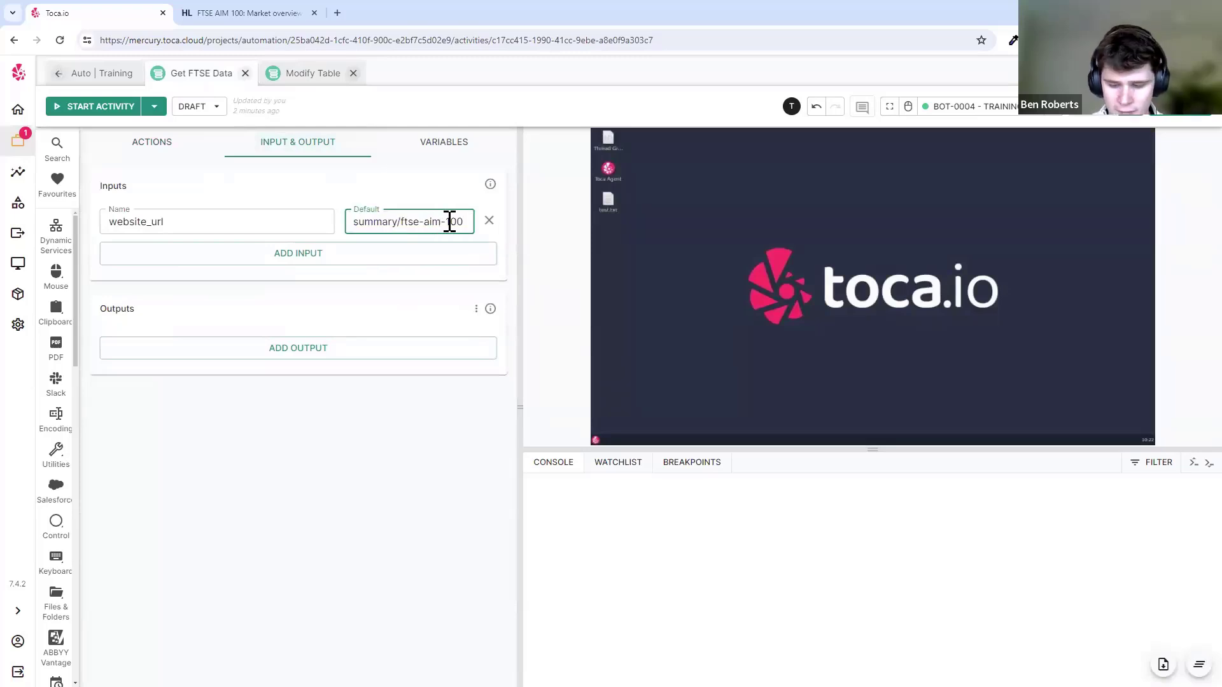
left_click(99, 107)
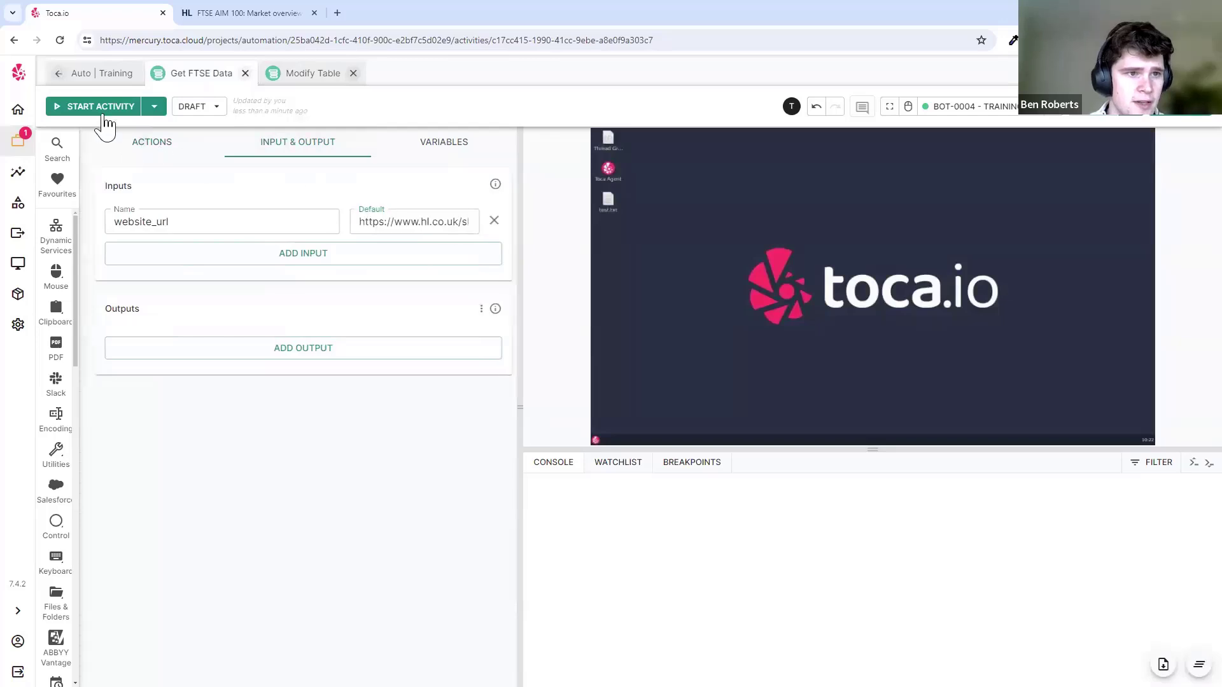
left_click_drag(658, 450, 660, 393)
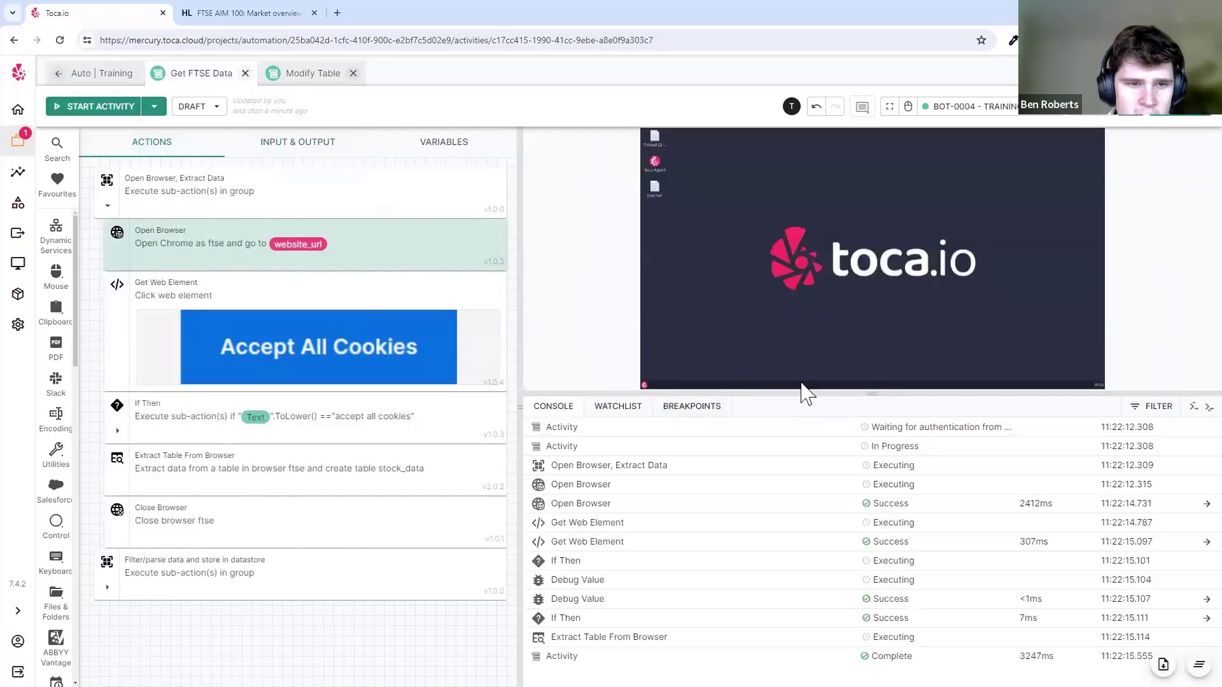
left_click(312, 74)
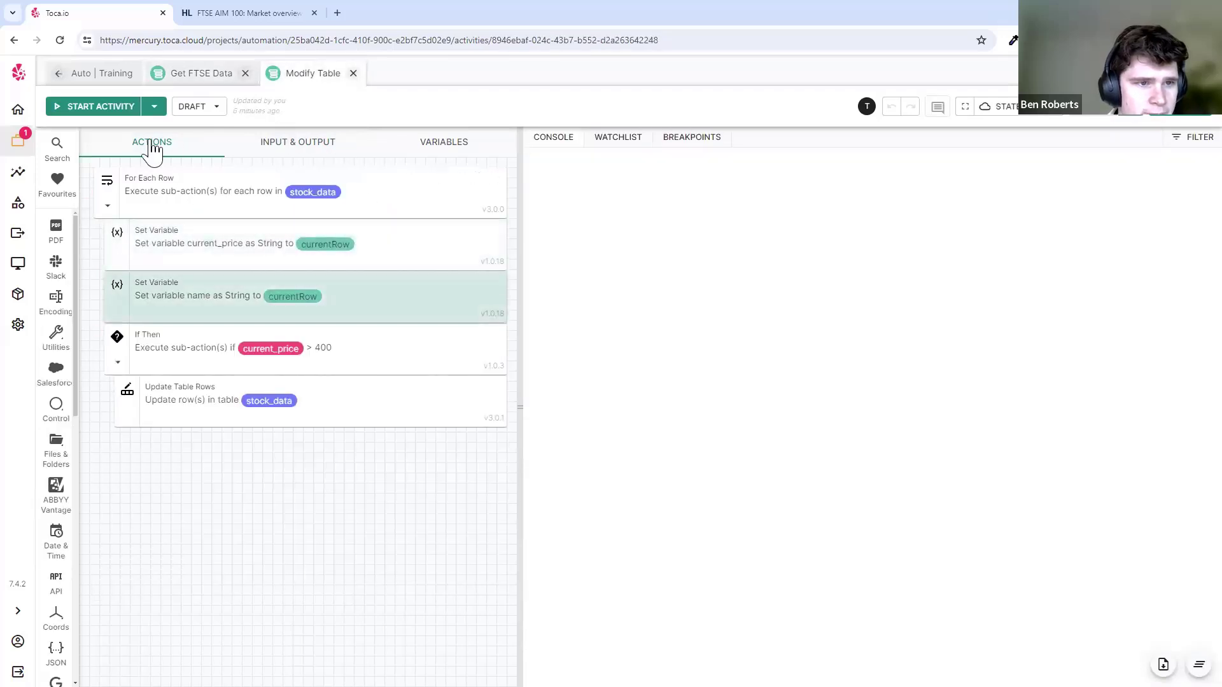
- Run Modify Table and inspect the name step's stored value, Barratt Developments plc
left_click(99, 106)
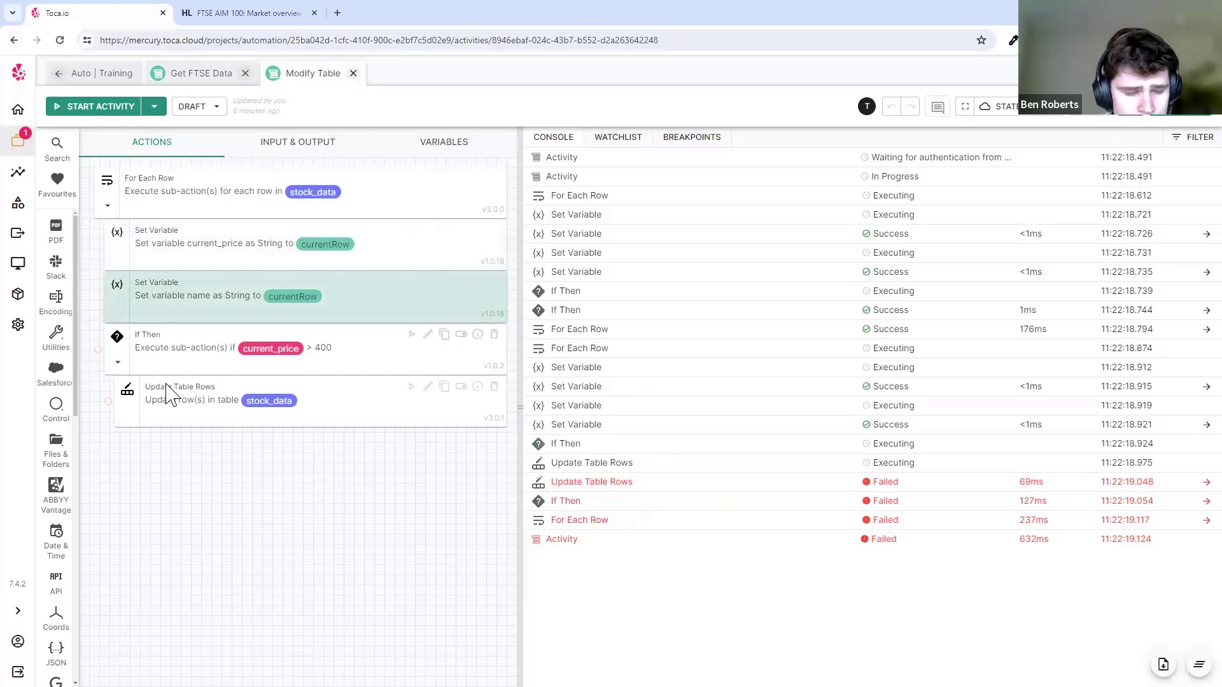
left_click(304, 349)
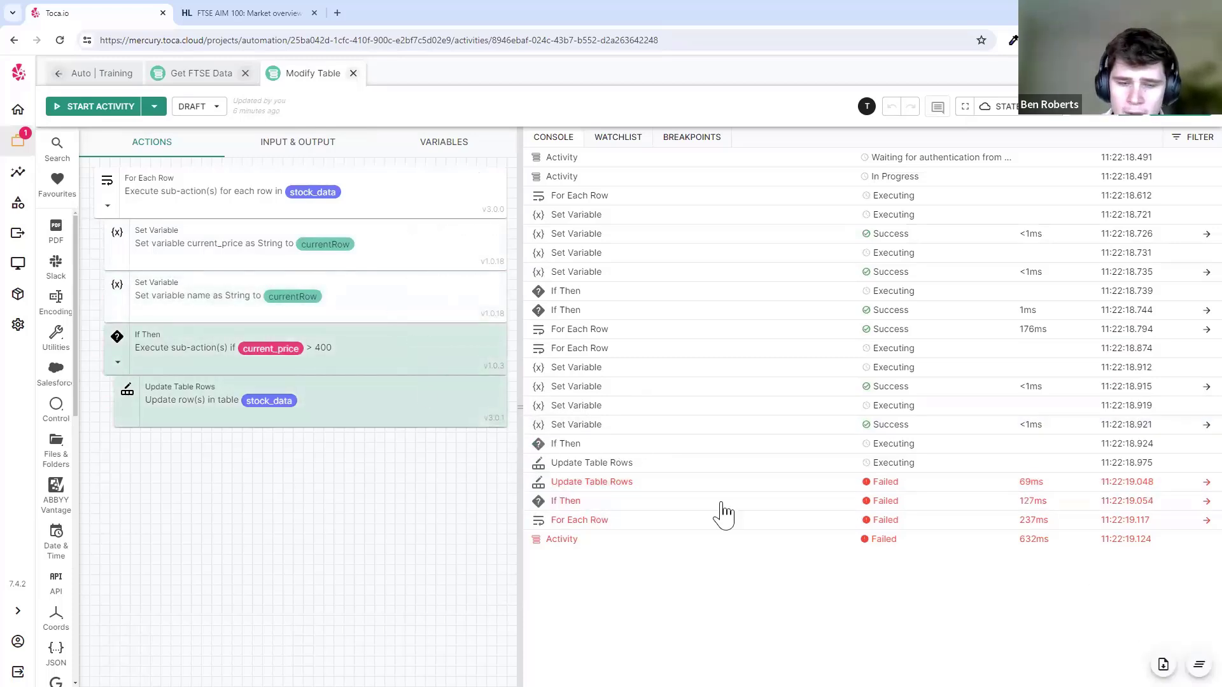
left_click(183, 302)
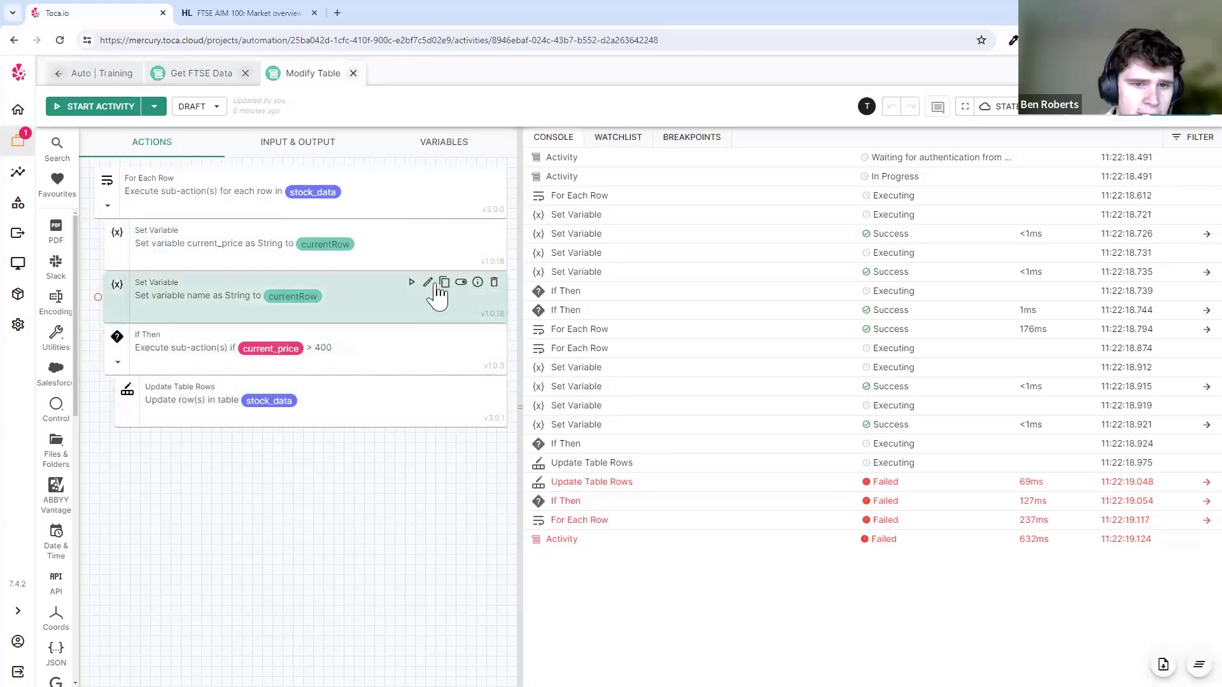
left_click(602, 426)
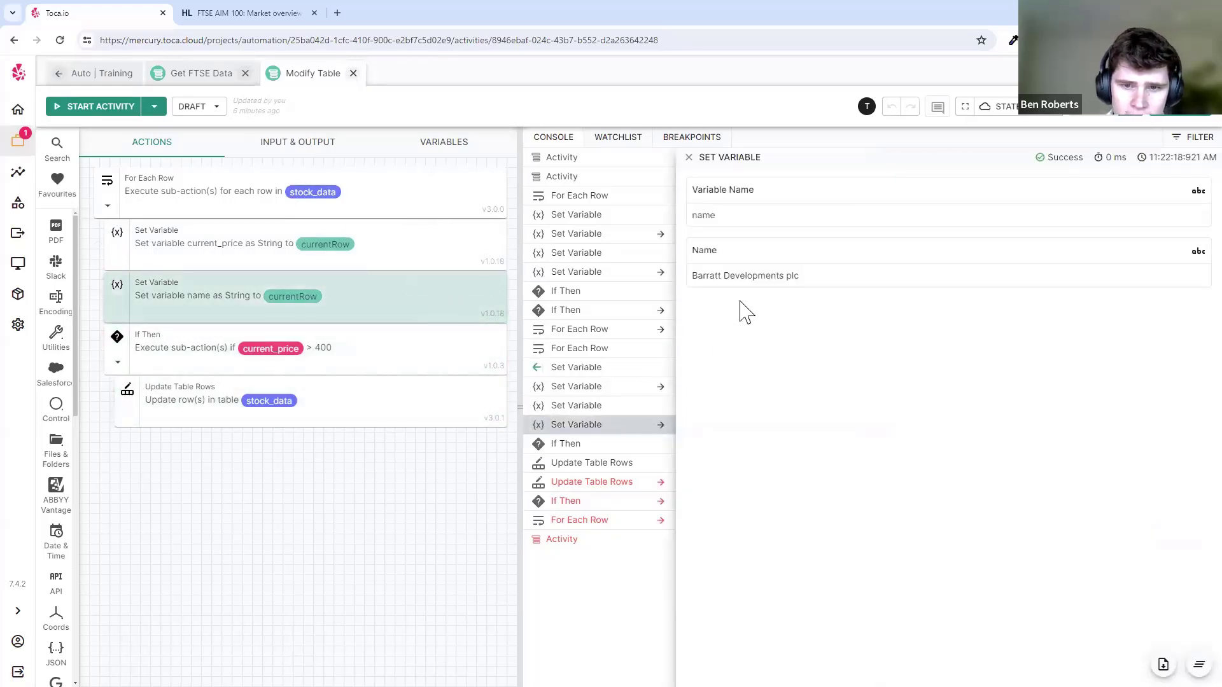
left_click_drag(685, 275, 723, 276)
left_click(822, 275)
left_click(858, 275)
left_click(802, 278)
left_click(722, 276)
double_click(722, 275)
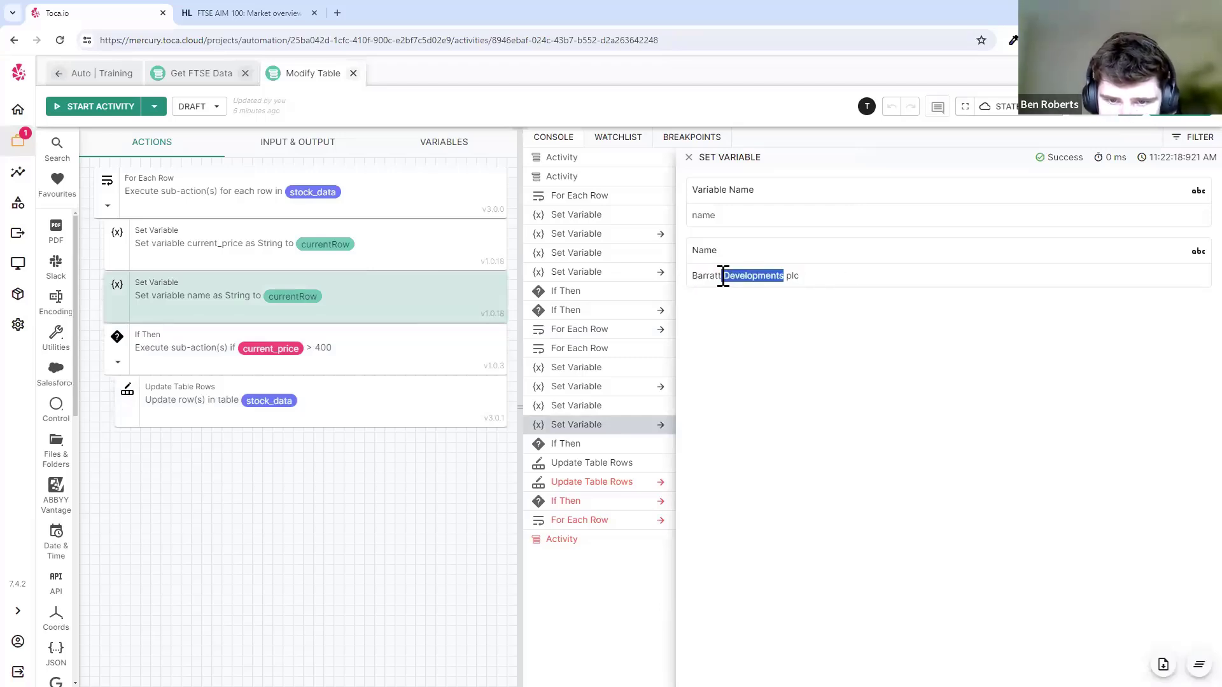
left_click(727, 277)
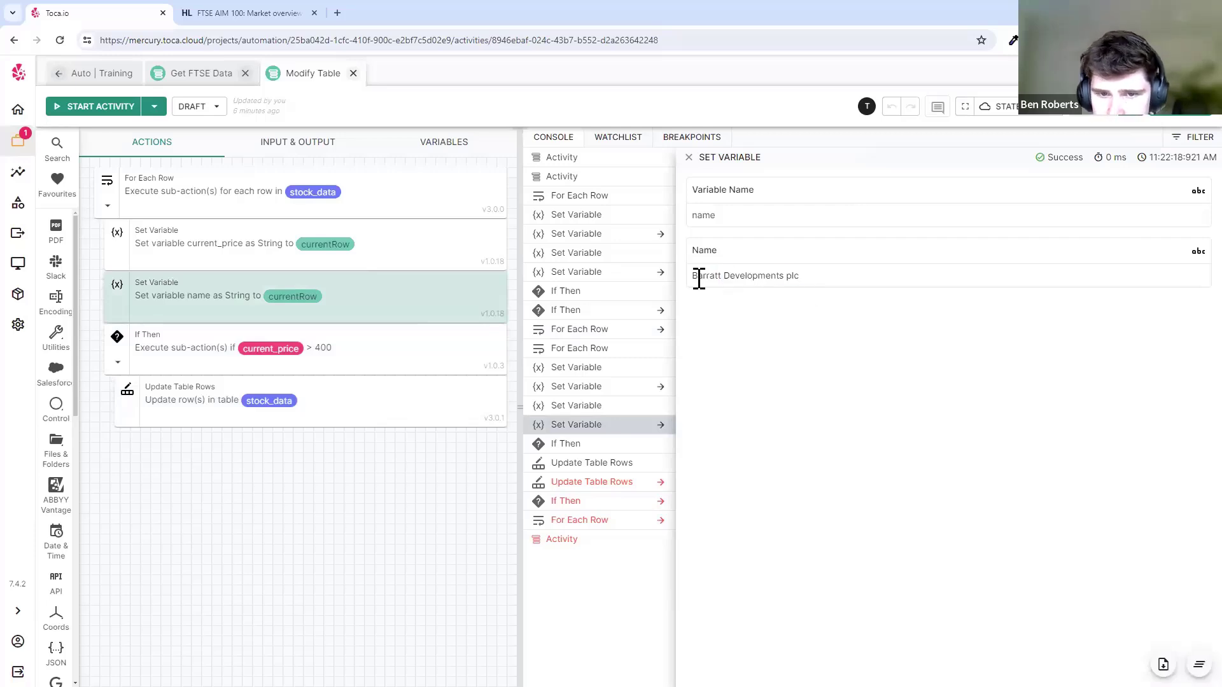
triple_click(700, 278)
left_click(786, 273)
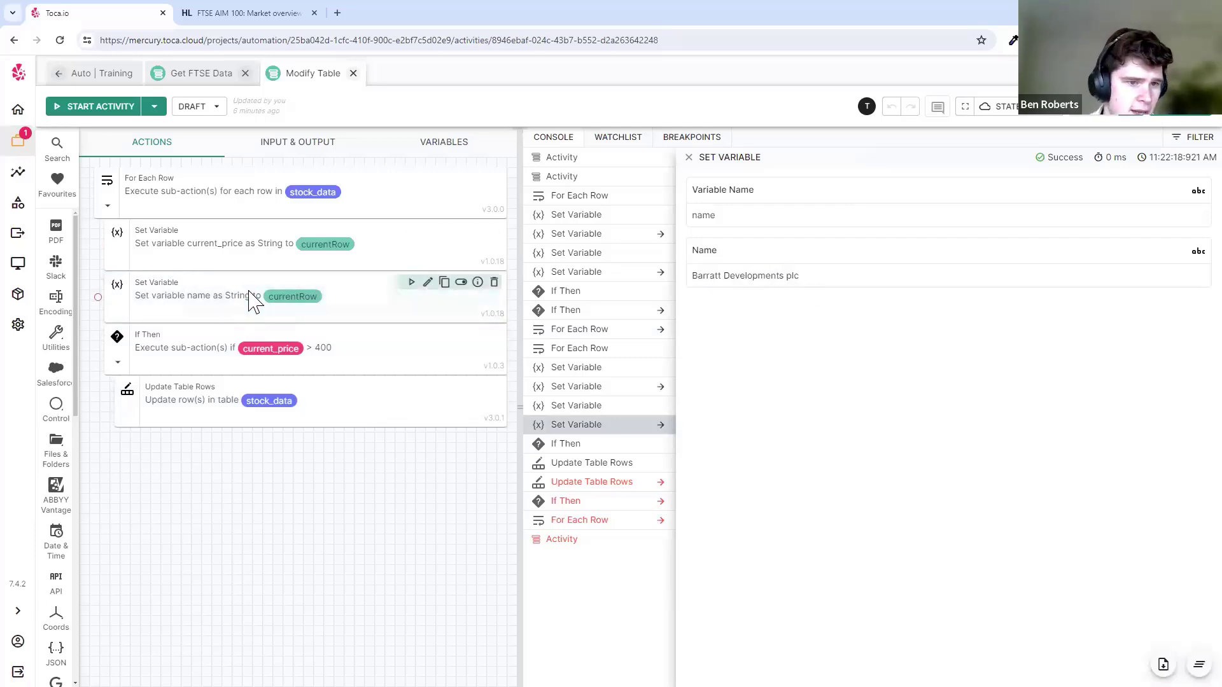
- Select the name Set Variable step and bring up the Text action group
left_click(253, 300)
scroll(57, 487, "down", 5)
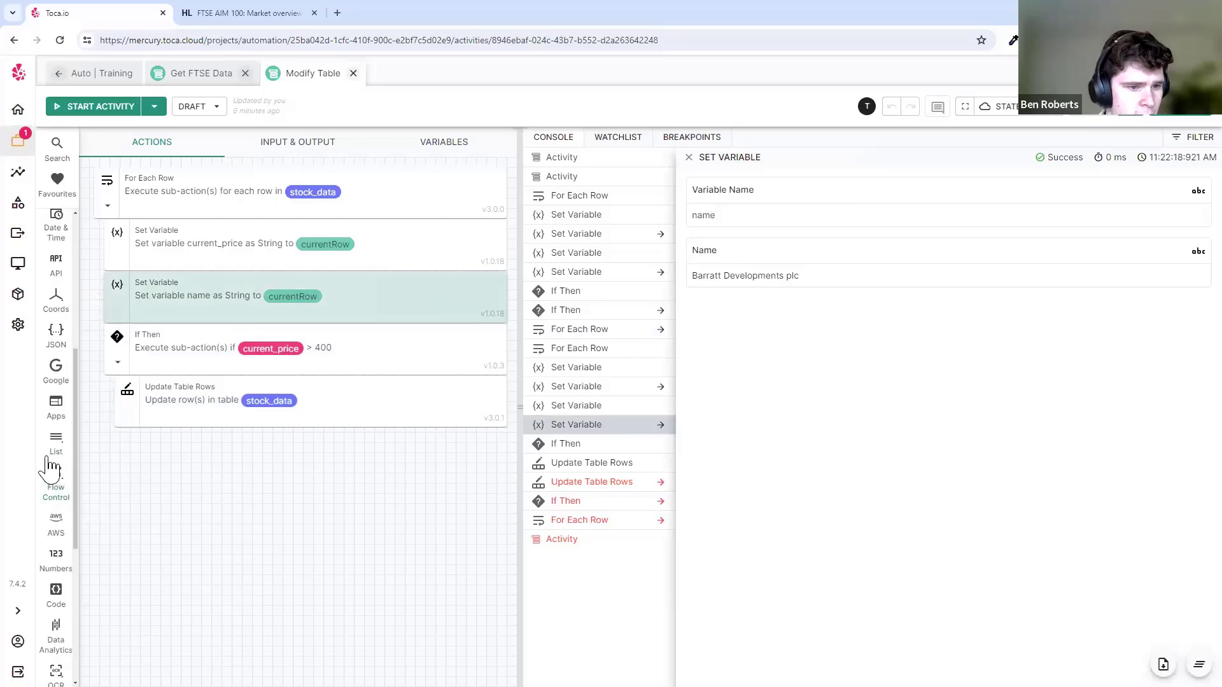
scroll(54, 477, "down", 5)
left_click(65, 499)
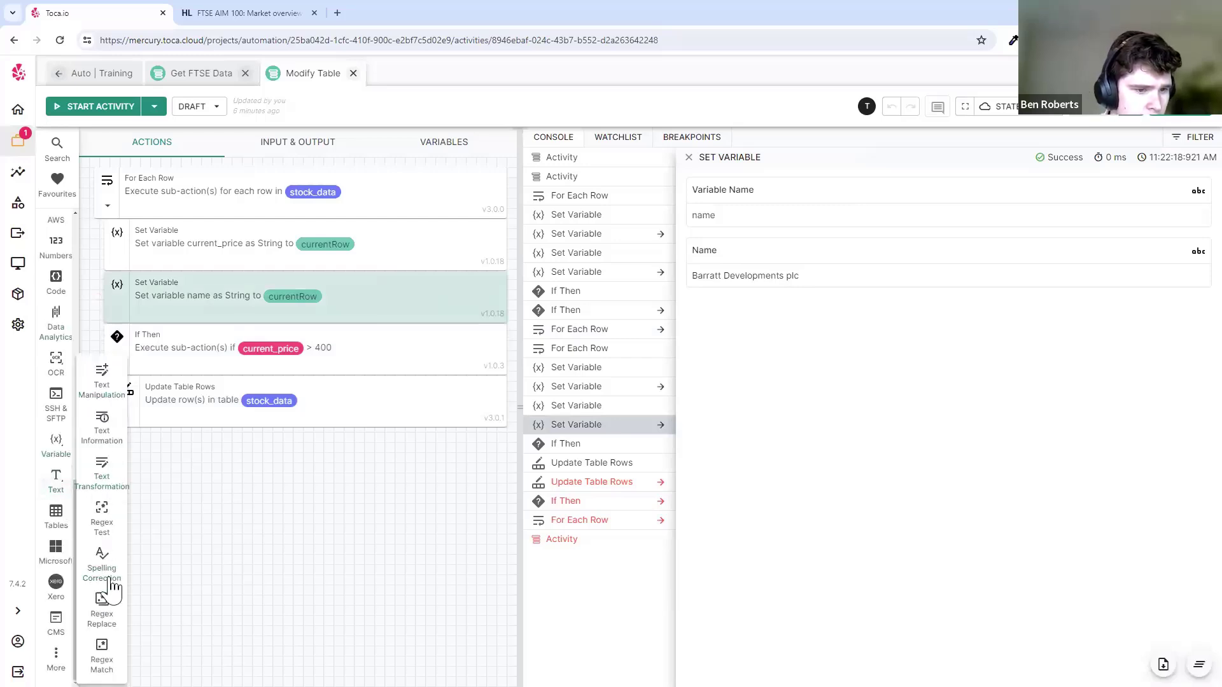
- Add a Regex Replace step below the name step with Text set to name and pattern \s
left_click_drag(104, 617, 235, 347)
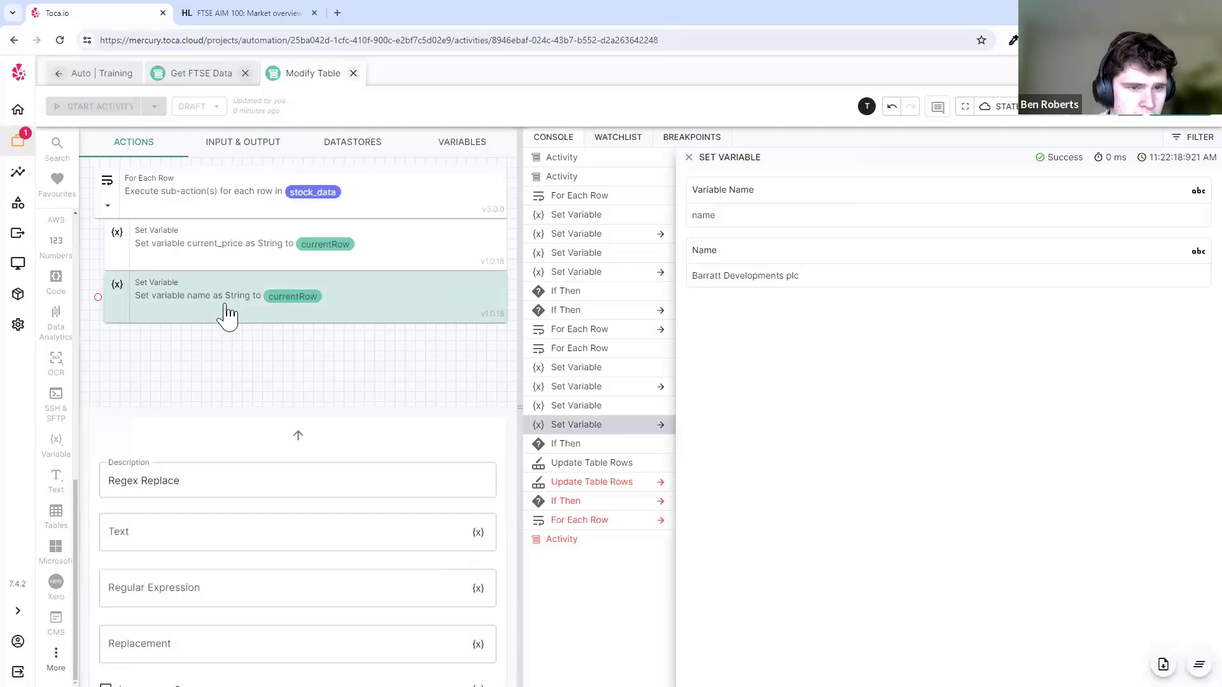
left_click(227, 319)
left_click(244, 293)
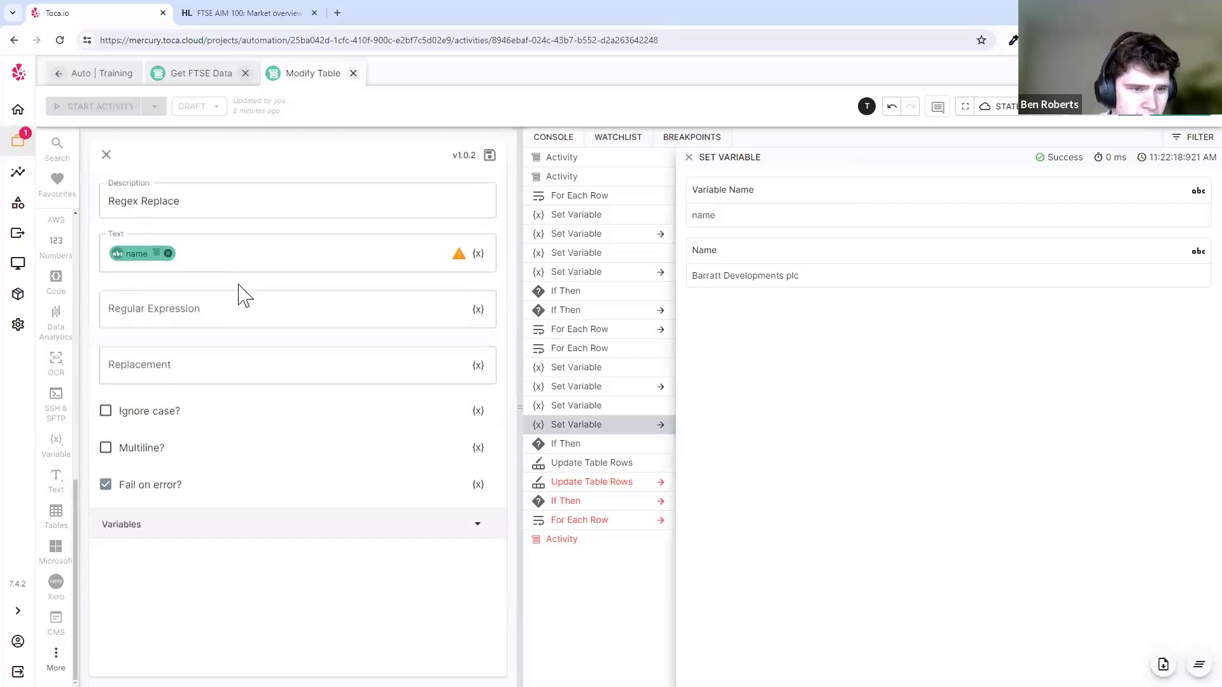
left_click(238, 310)
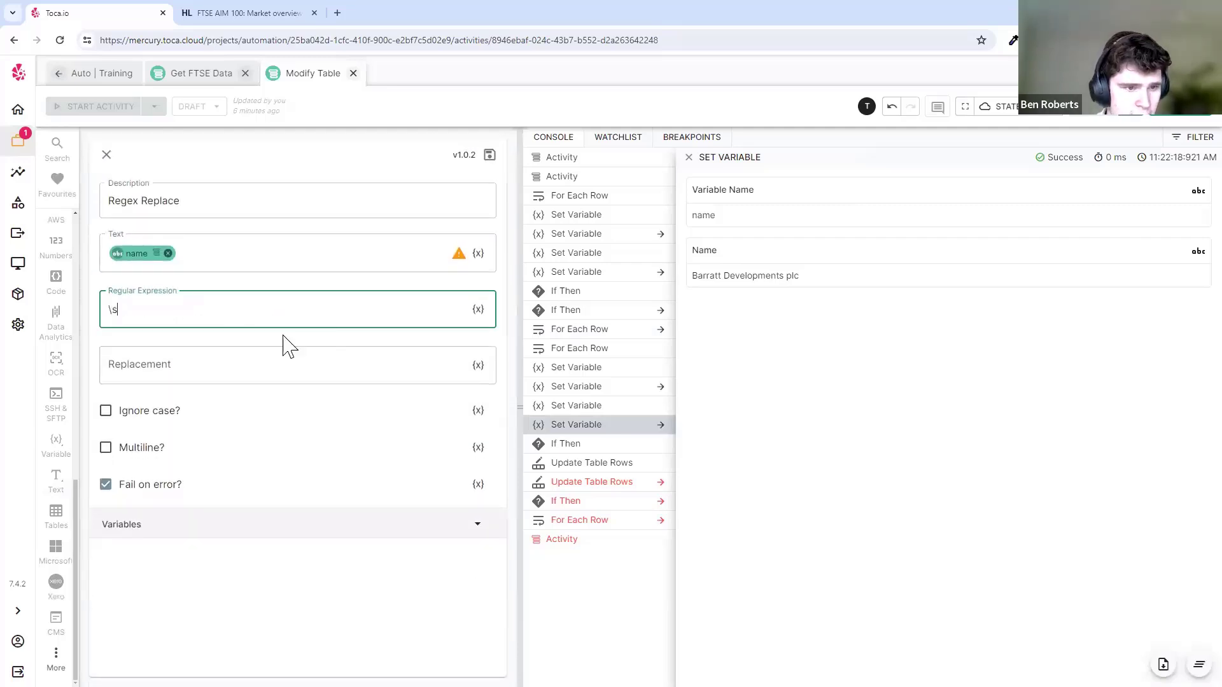
type("\\s")
left_click(490, 154)
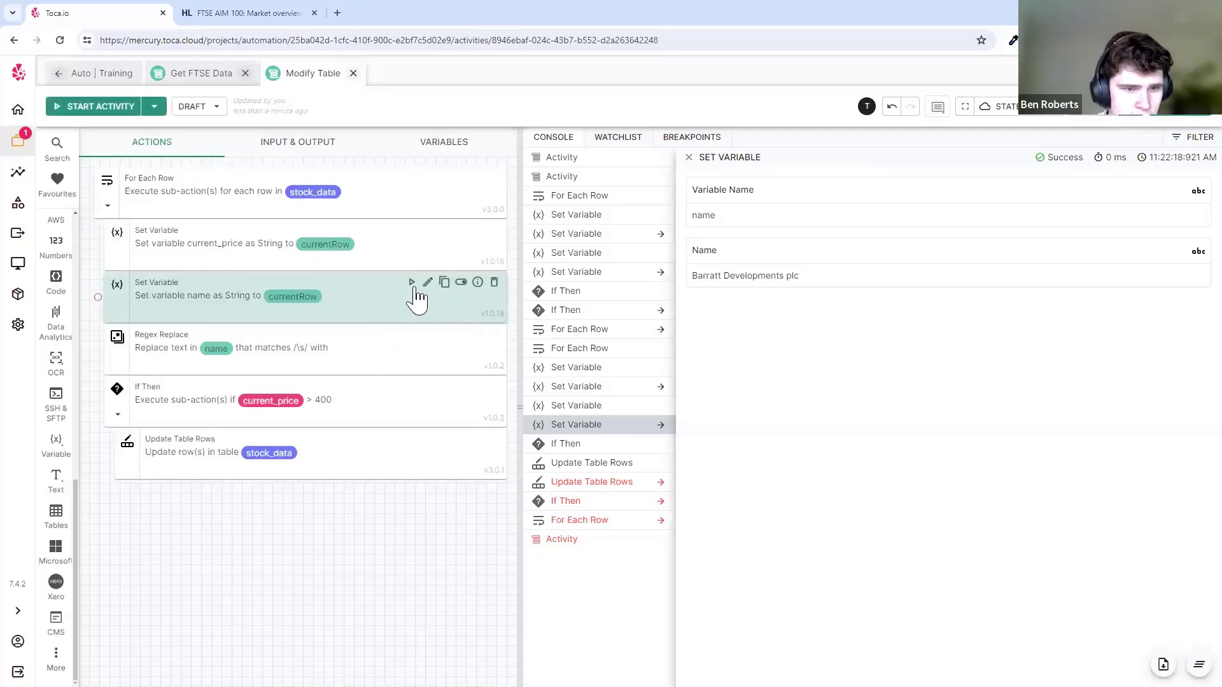
- Test-run the Regex Replace step and check its BarrattDevelopmentsplc result
left_click(411, 334)
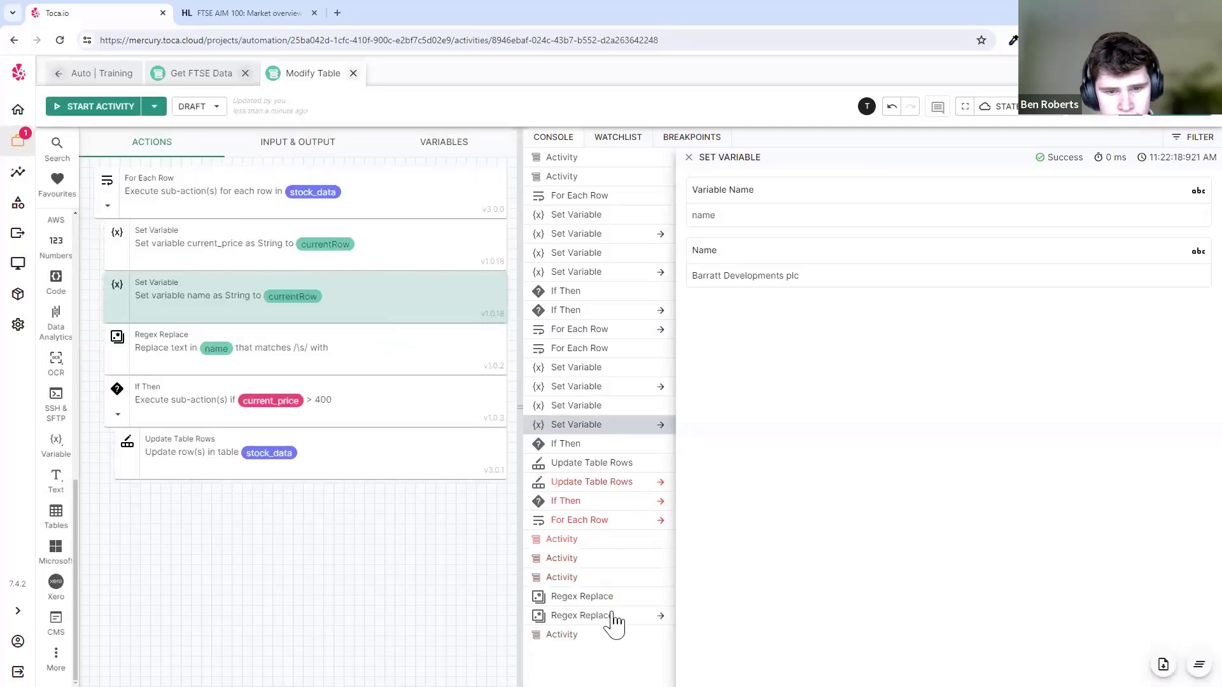
left_click(612, 615)
double_click(723, 214)
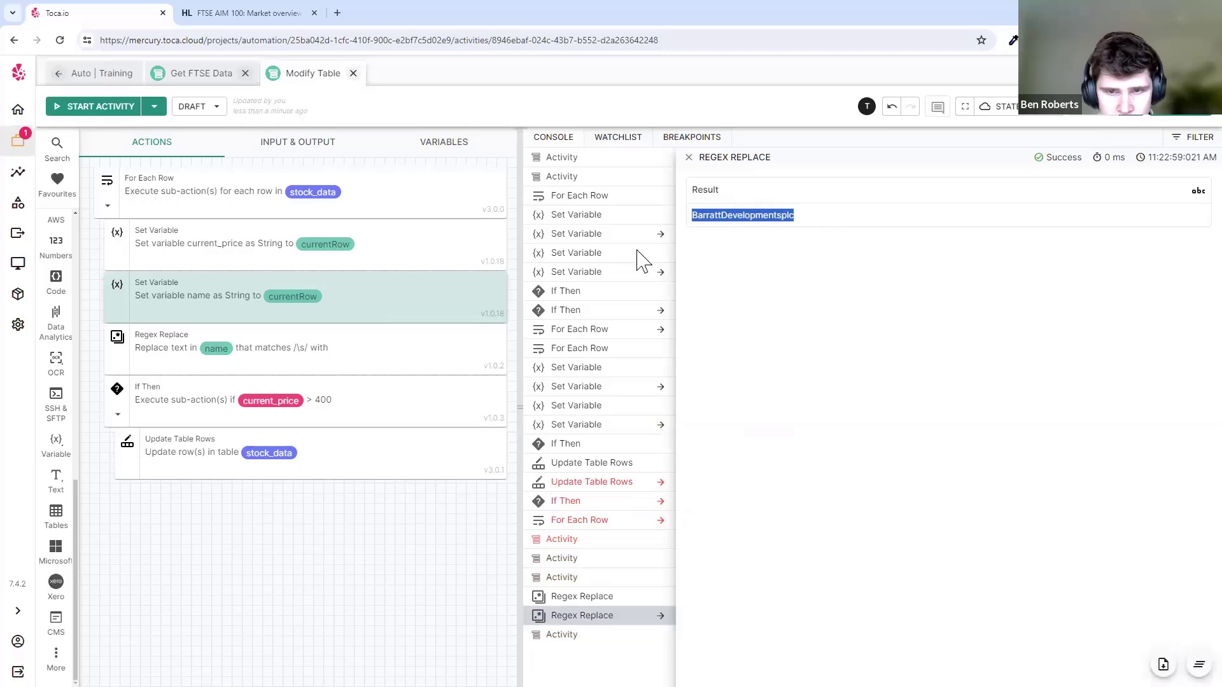
left_click(55, 483)
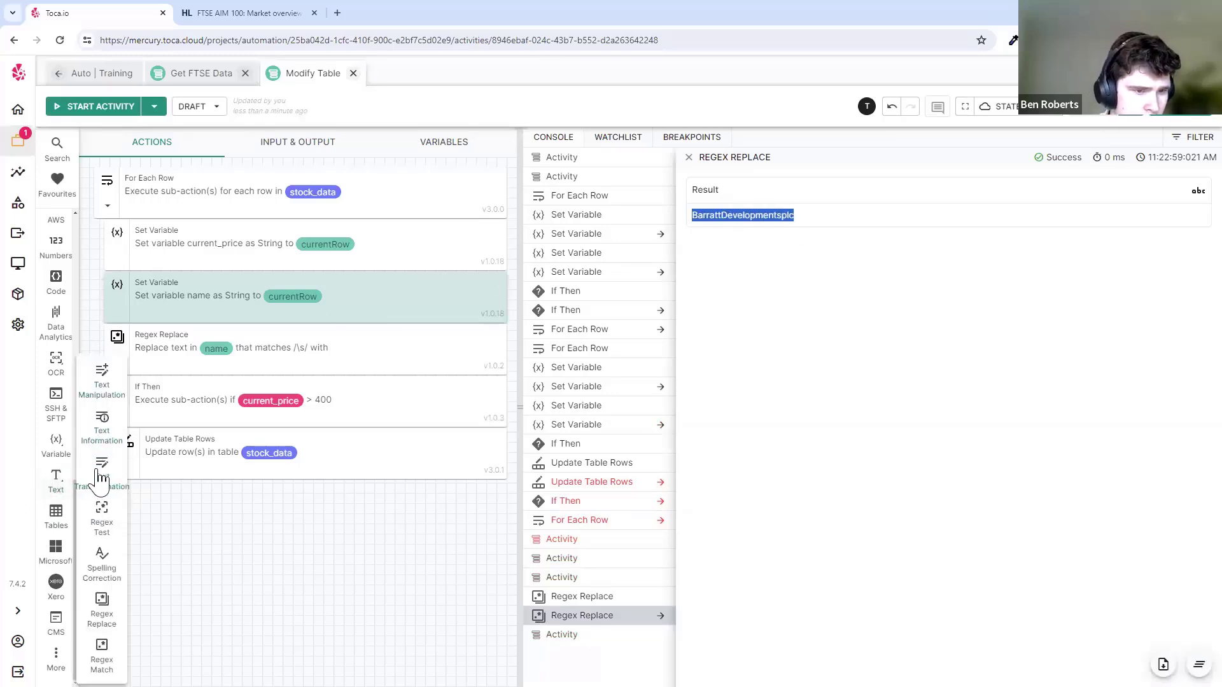
- Add a Lowercase Text Transformation on the regex result and test it, giving barrattdevelopmentsplc
left_click_drag(100, 477, 223, 388)
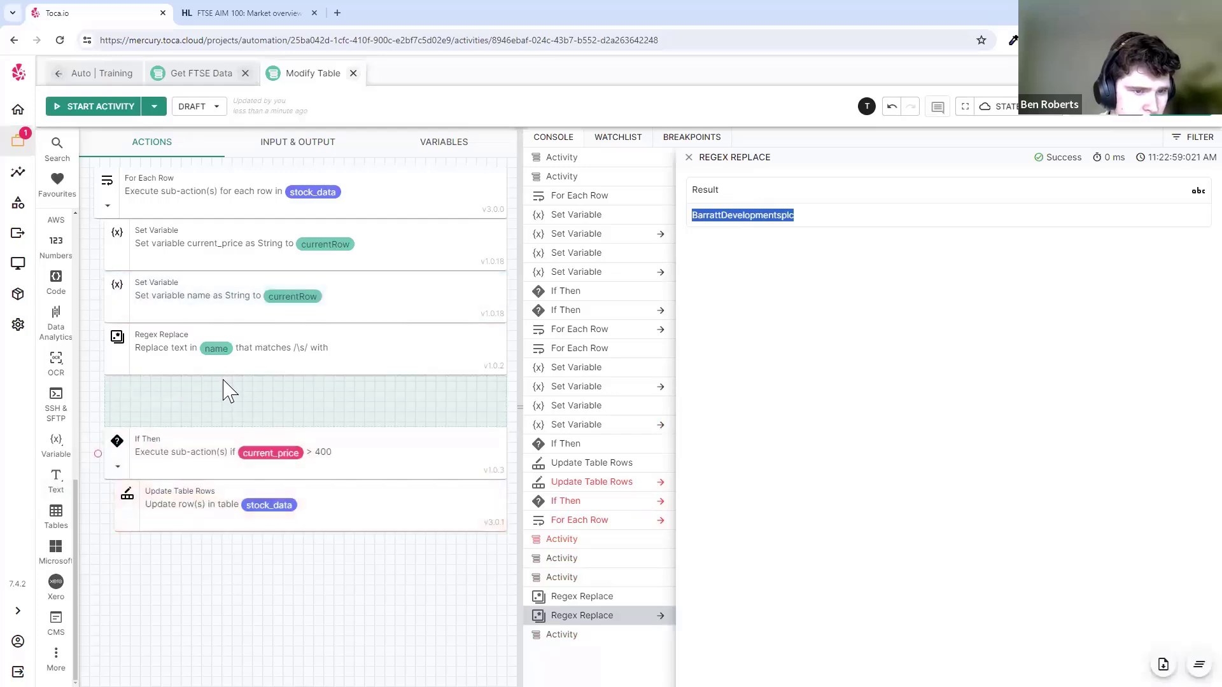
left_click(221, 306)
left_click(212, 394)
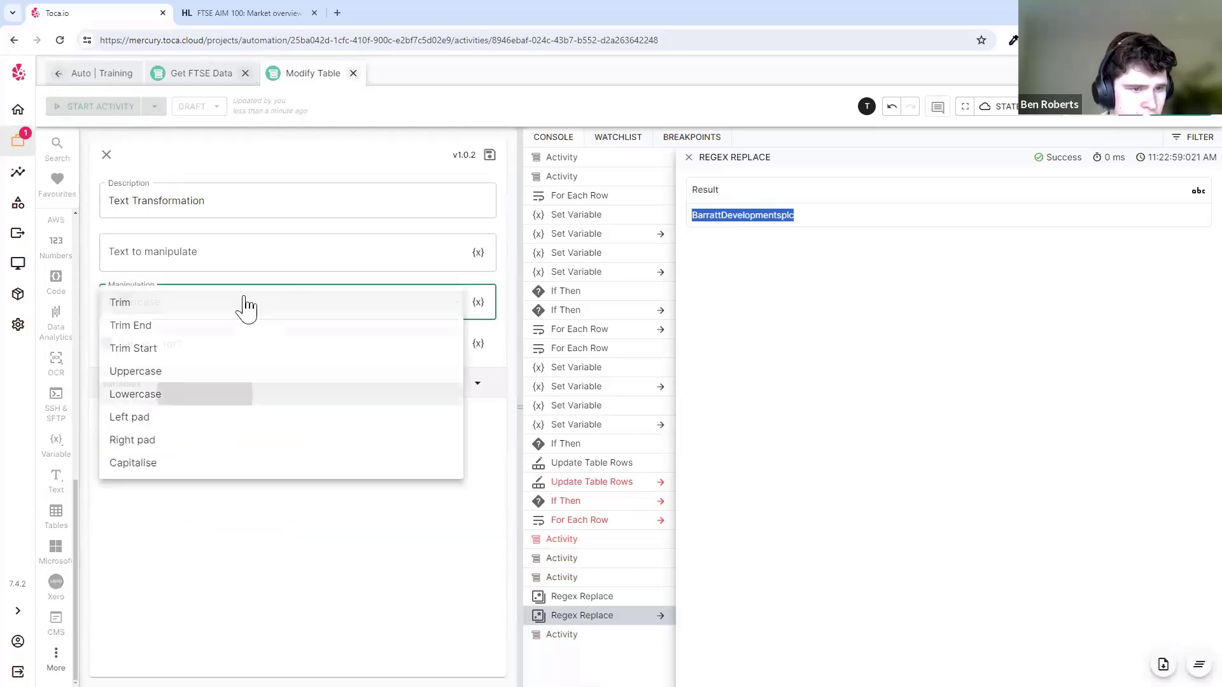
scroll(409, 292, "up", 5)
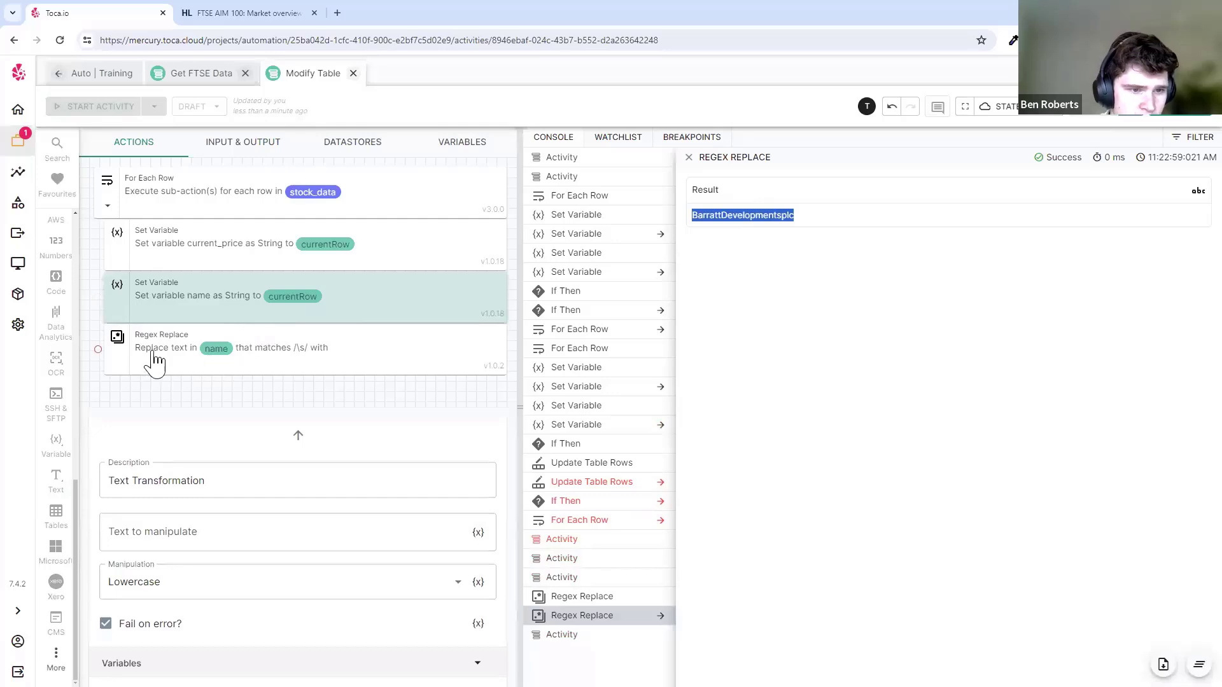
left_click(234, 341)
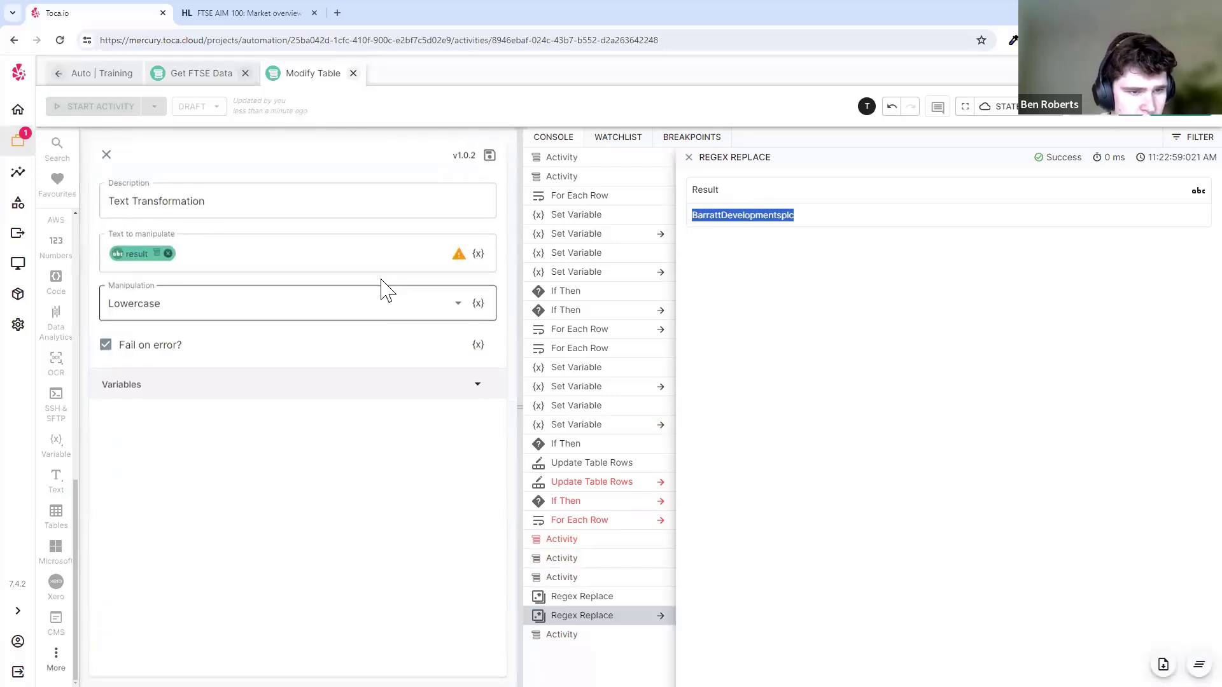
left_click(489, 156)
left_click(411, 388)
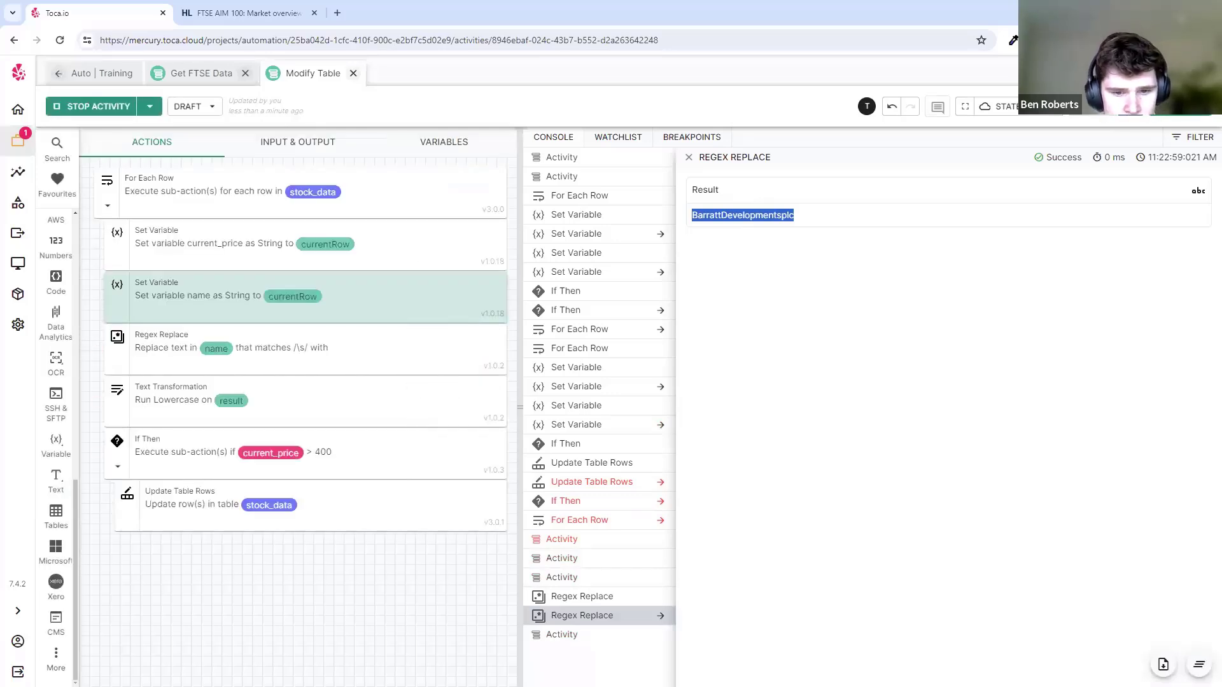
left_click_drag(692, 217, 823, 225)
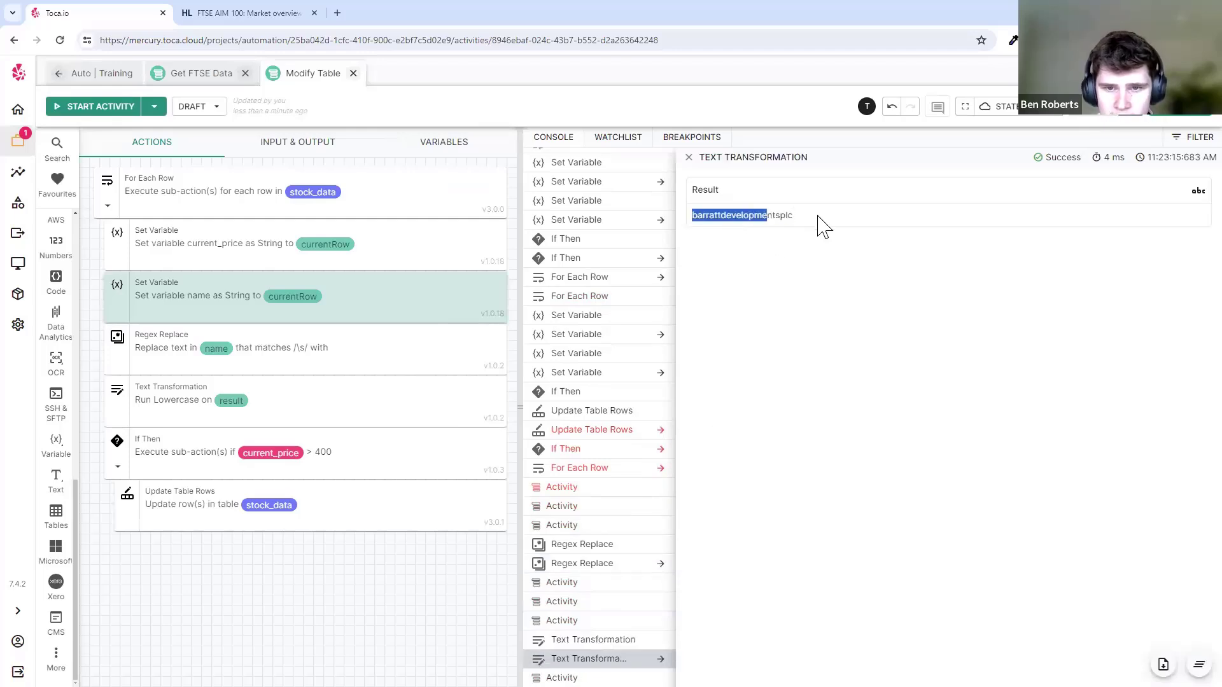
left_click(749, 212)
double_click(723, 214)
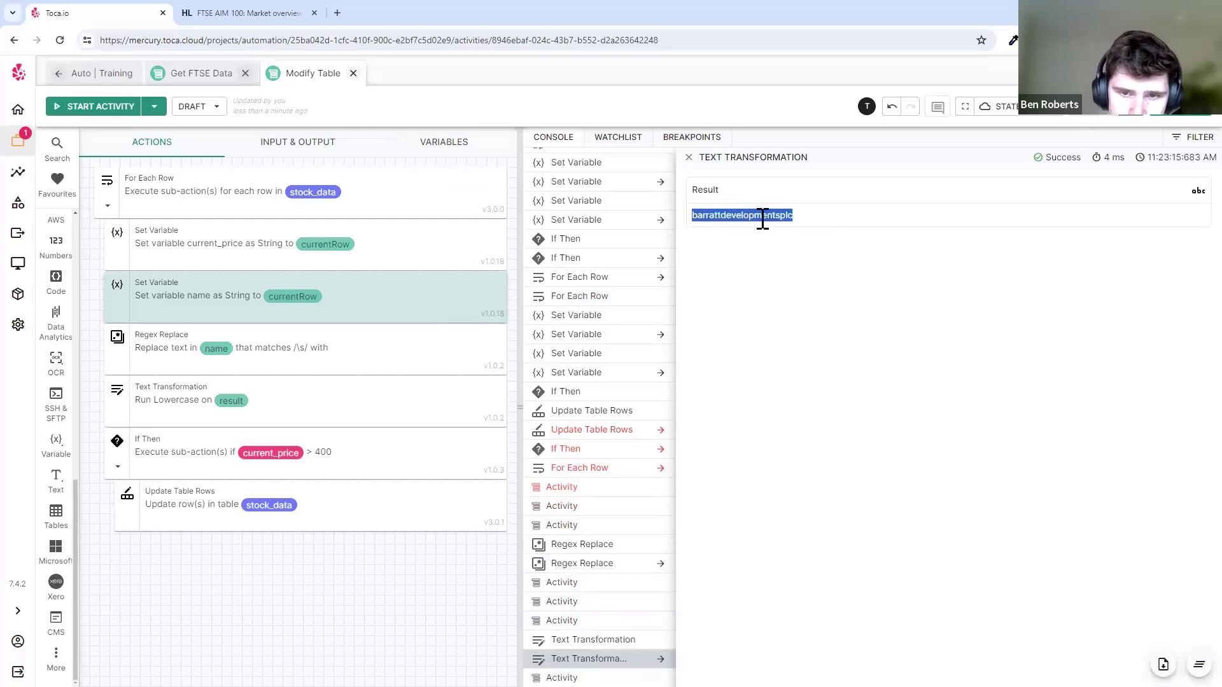
left_click(792, 213)
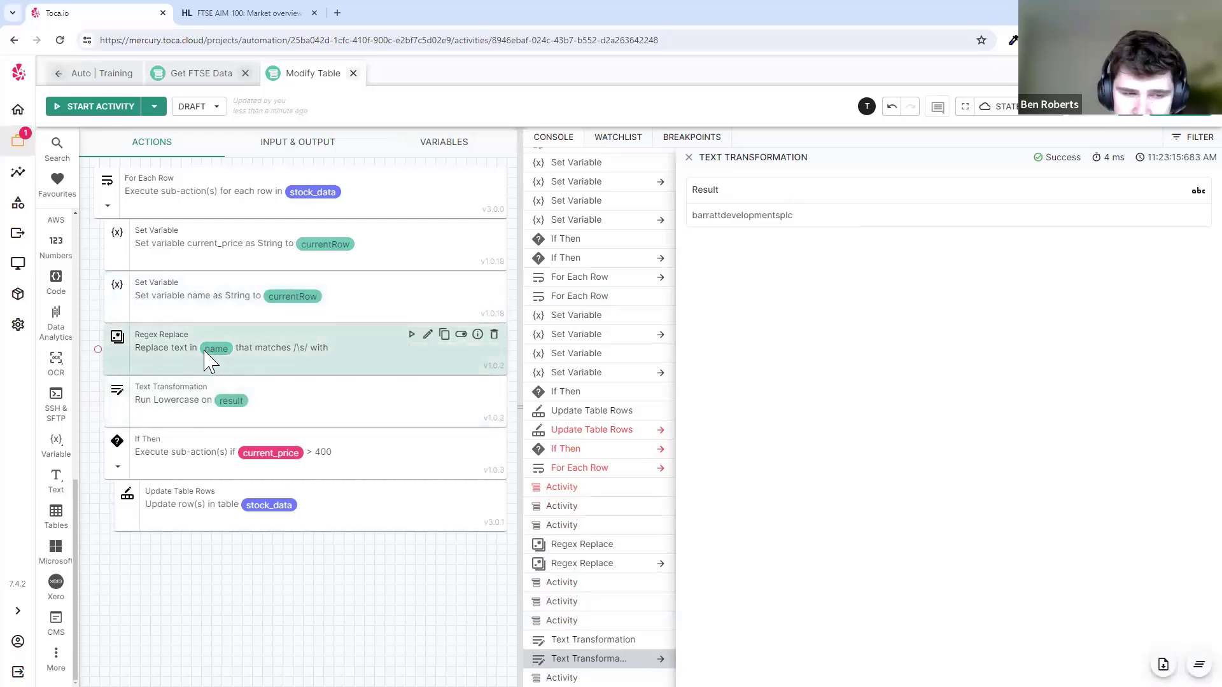
- Delete the Regex Replace step, rerun the activity, and inspect the missing data chip error
left_click(494, 334)
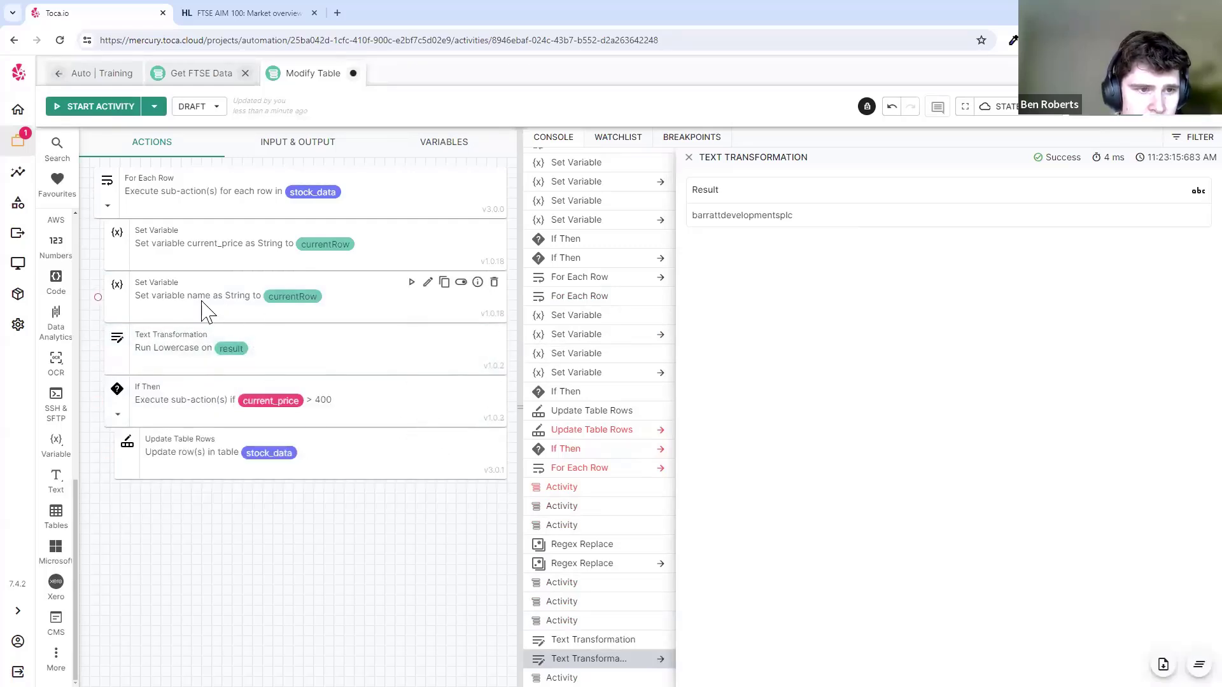
left_click(108, 111)
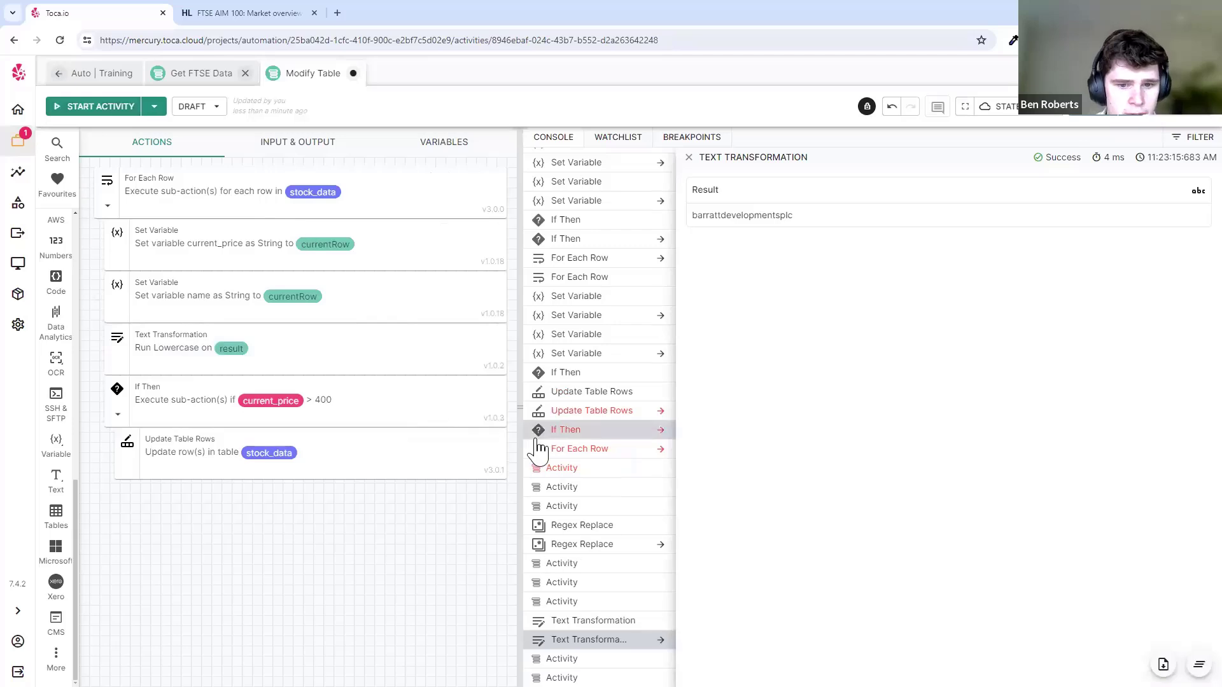
scroll(656, 550, "down", 3)
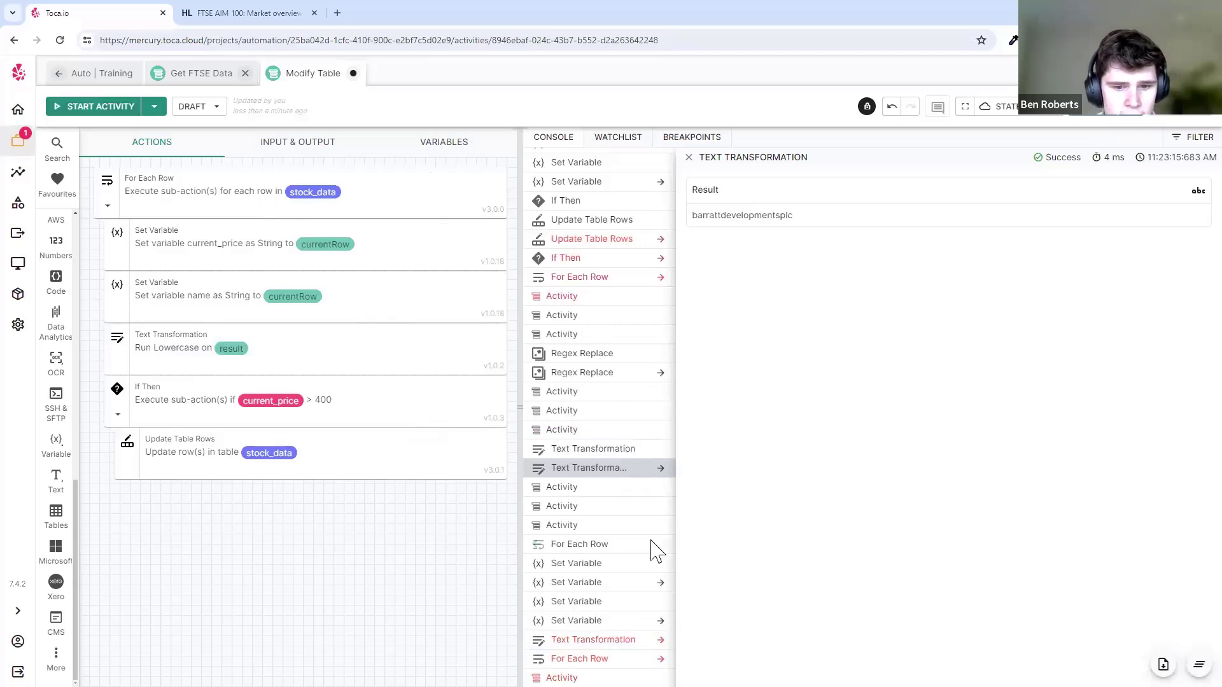
left_click(606, 639)
left_click_drag(709, 276, 913, 275)
left_click(764, 173)
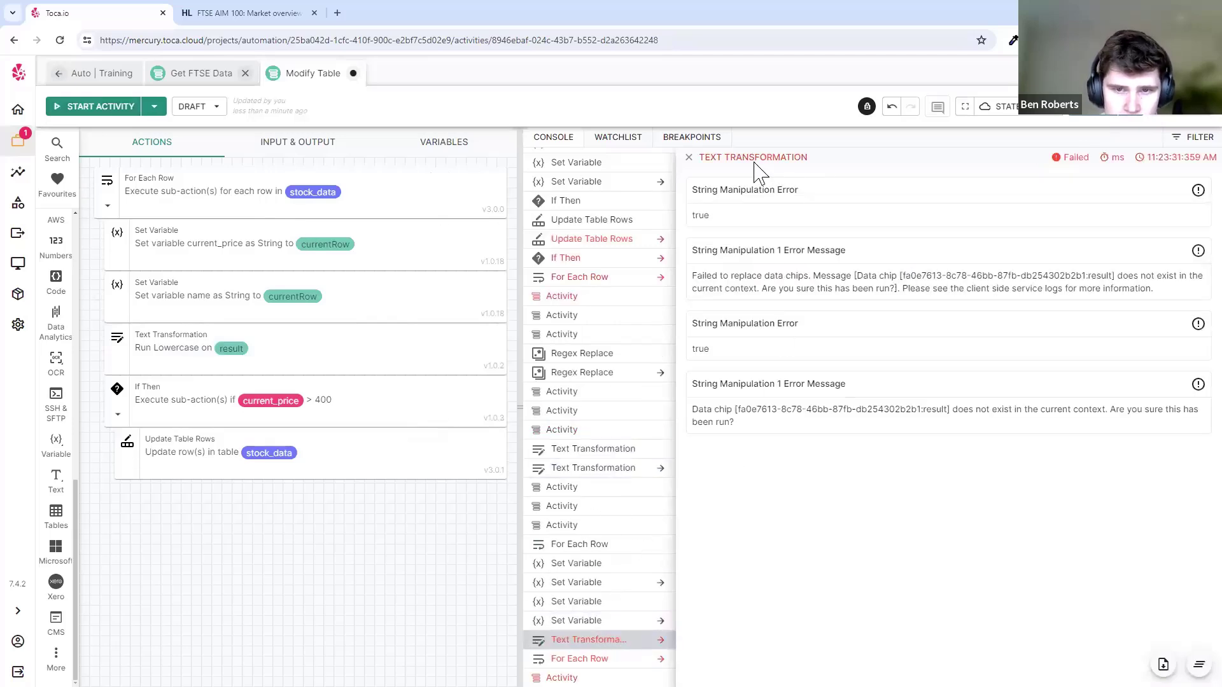
left_click(182, 360)
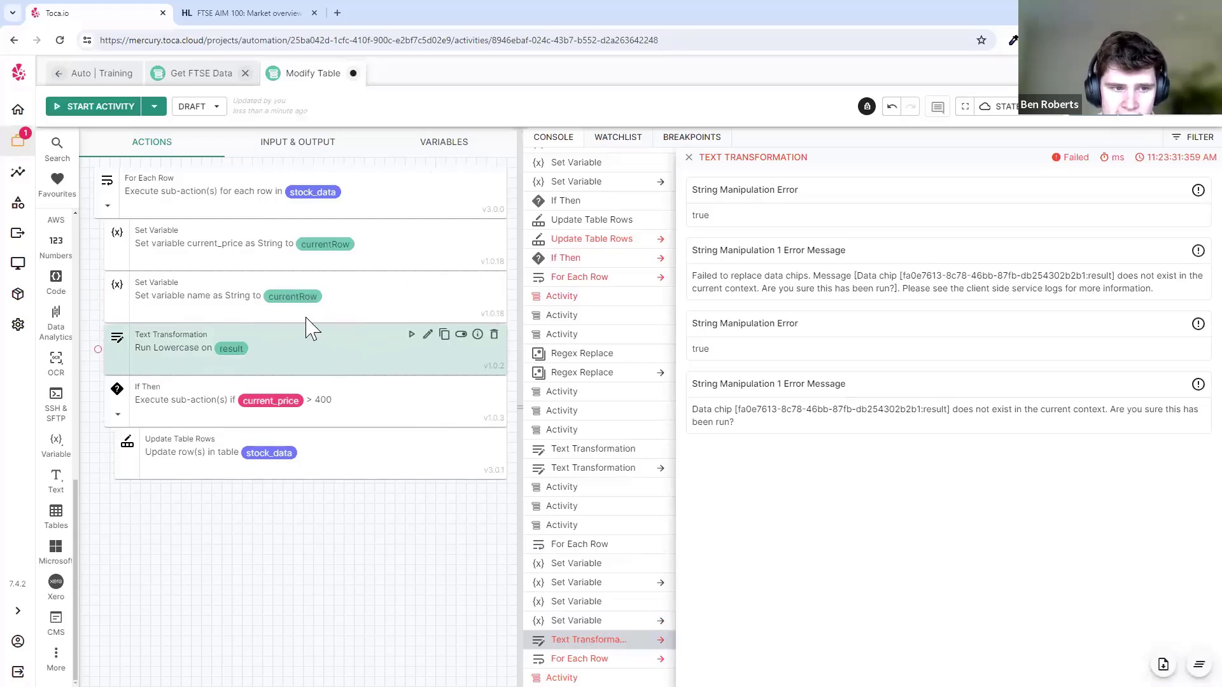
- Restore the deleted Regex Replace step and set its Text field to the name variable
key("ctrl+z")
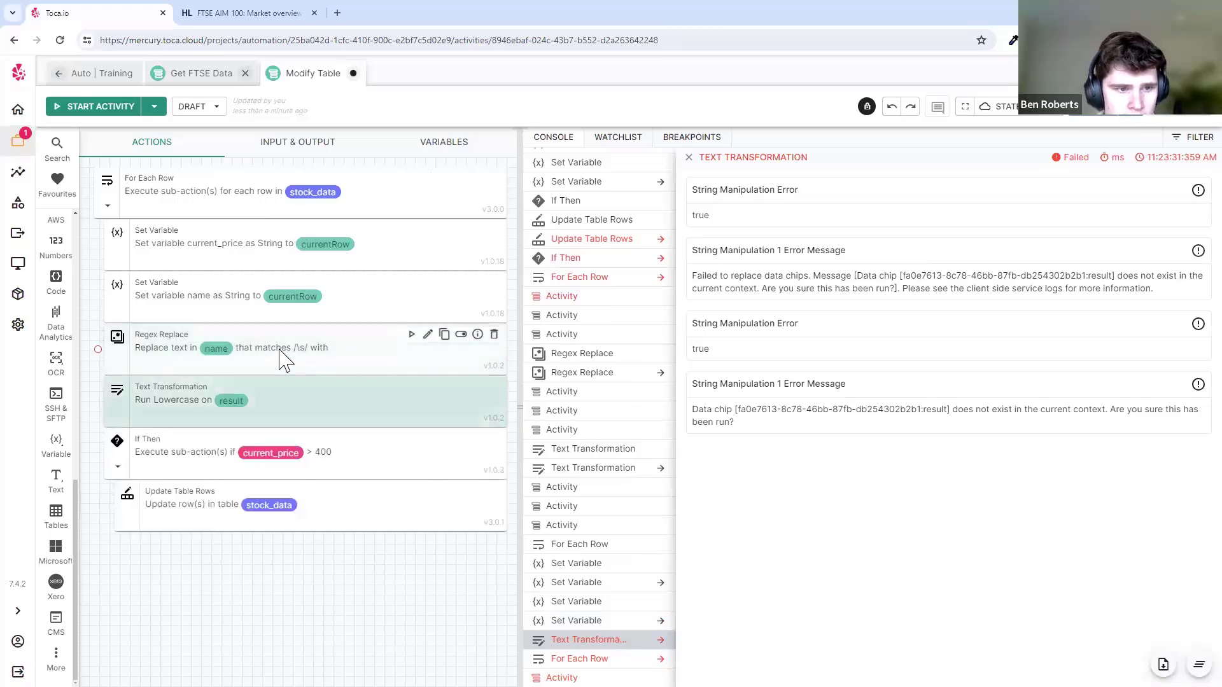
left_click(428, 336)
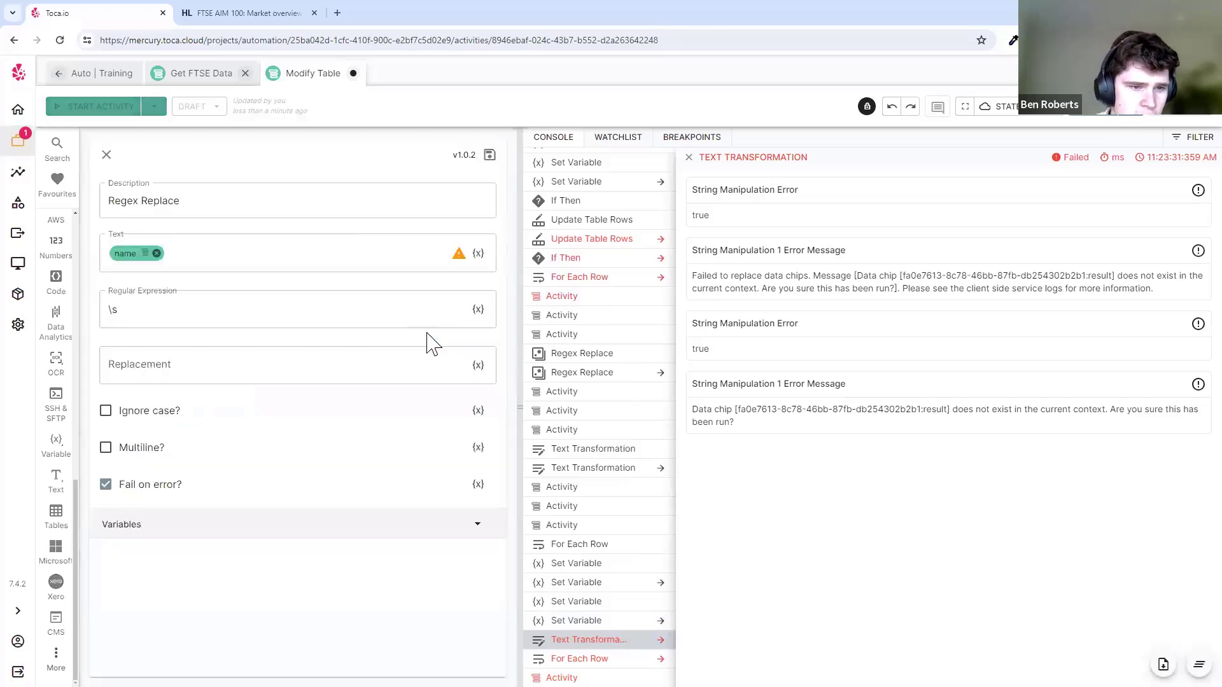
left_click(169, 255)
left_click(172, 264)
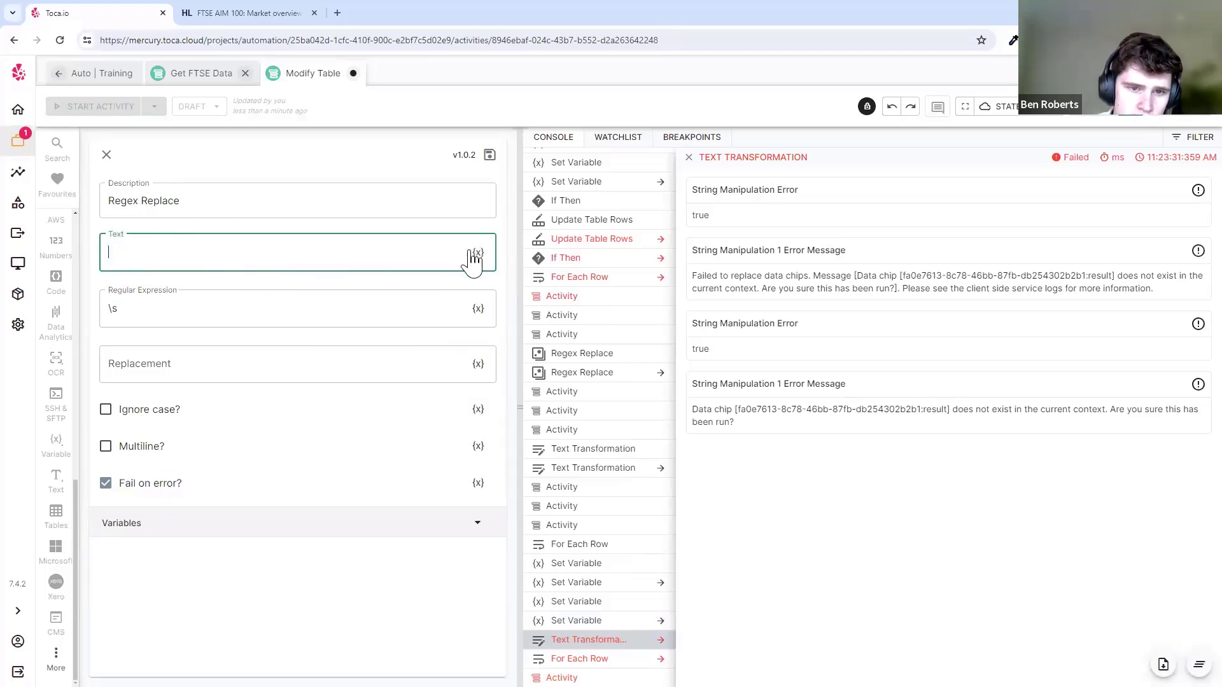
scroll(354, 292, "up", 4)
left_click(458, 149)
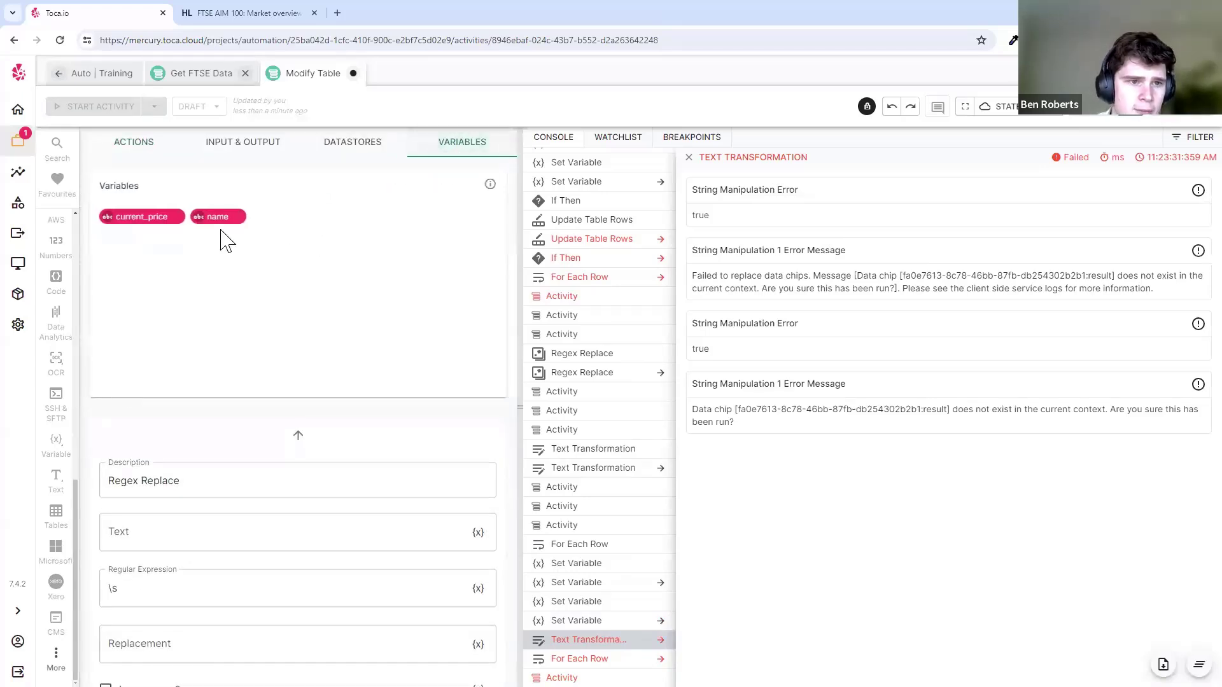
left_click(218, 217)
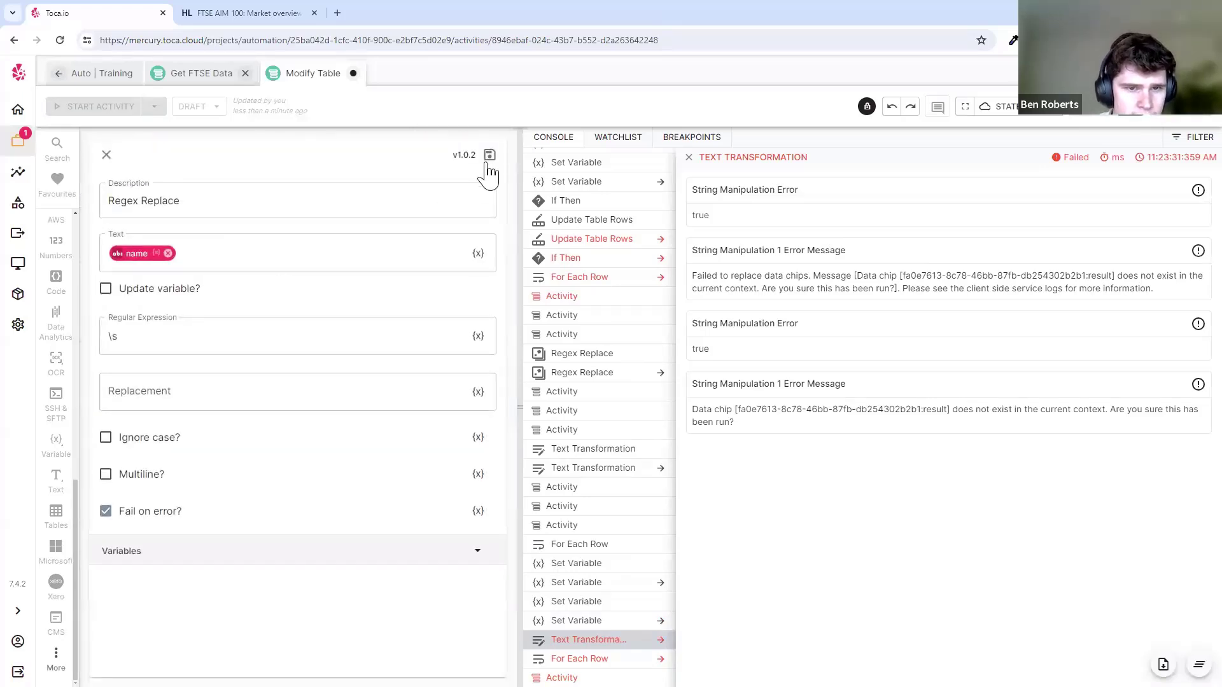
left_click(488, 162)
- Change the Text Transformation's text to manipulate from result to name, then resave Regex Replace
left_click(431, 398)
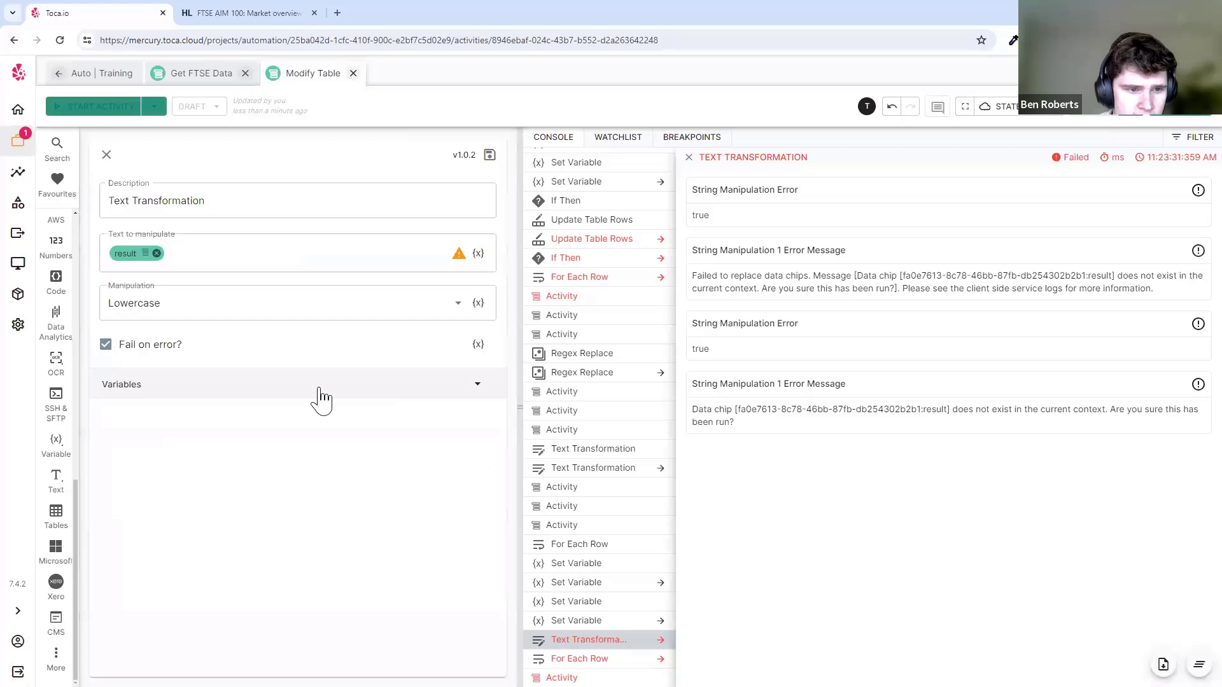
left_click(169, 254)
left_click(478, 253)
left_click(470, 144)
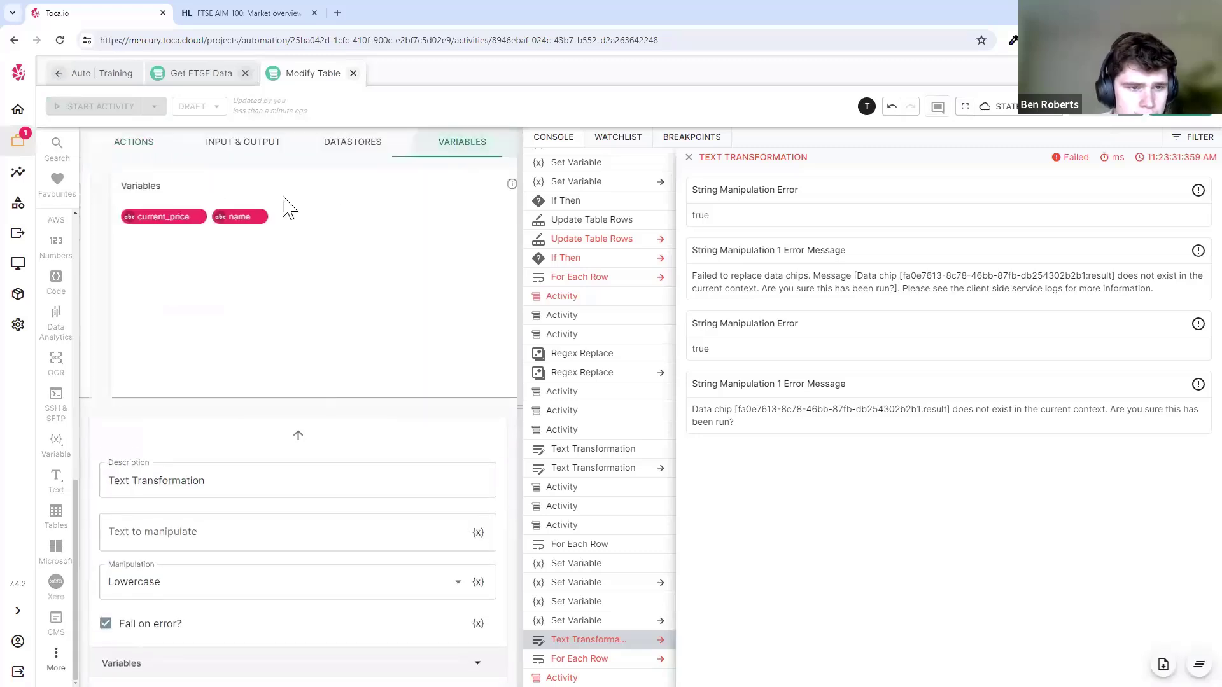
left_click(224, 218)
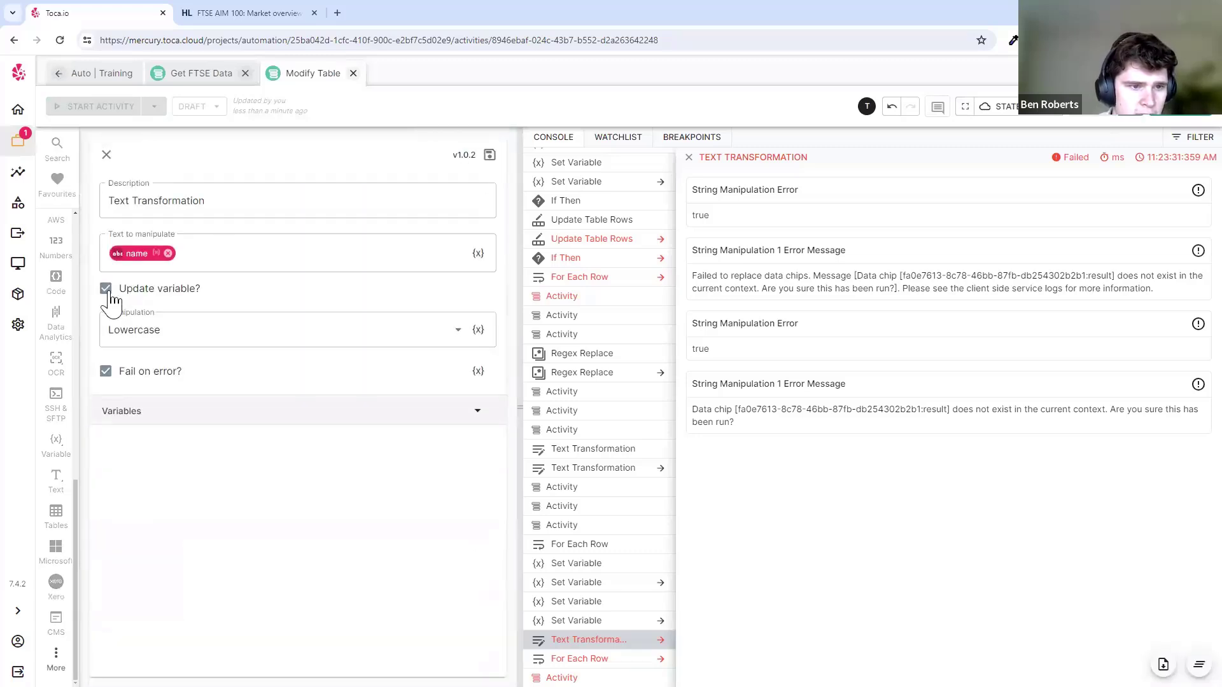
left_click(489, 155)
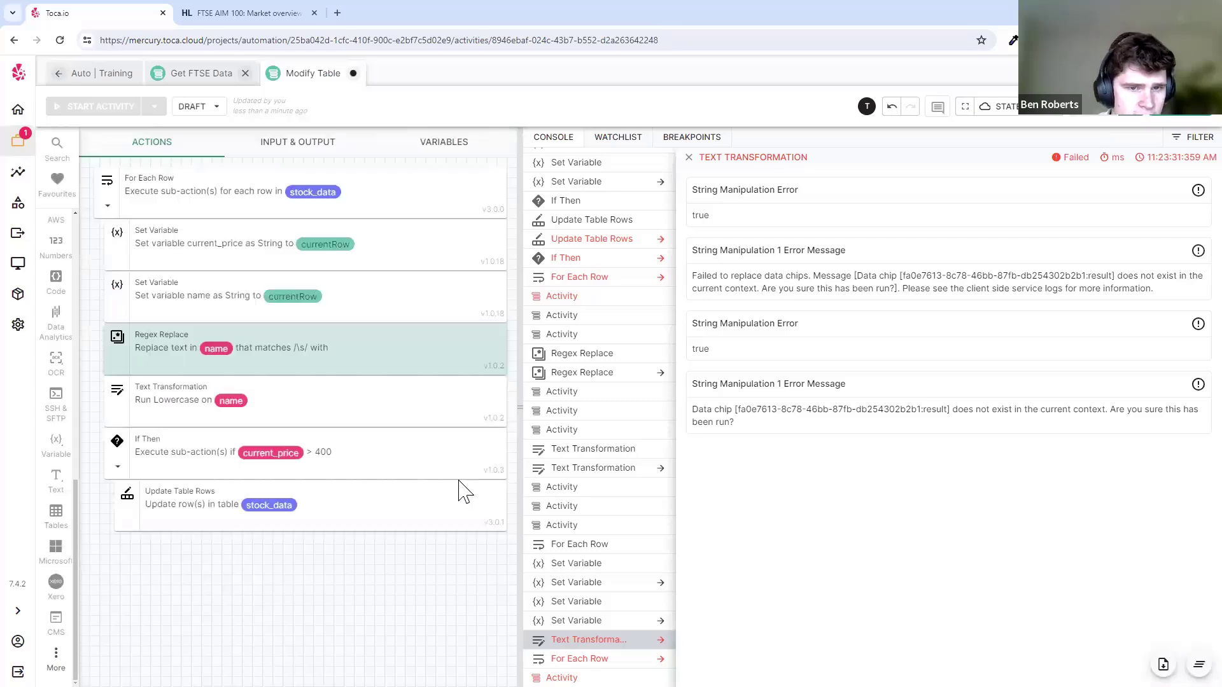
left_click(428, 336)
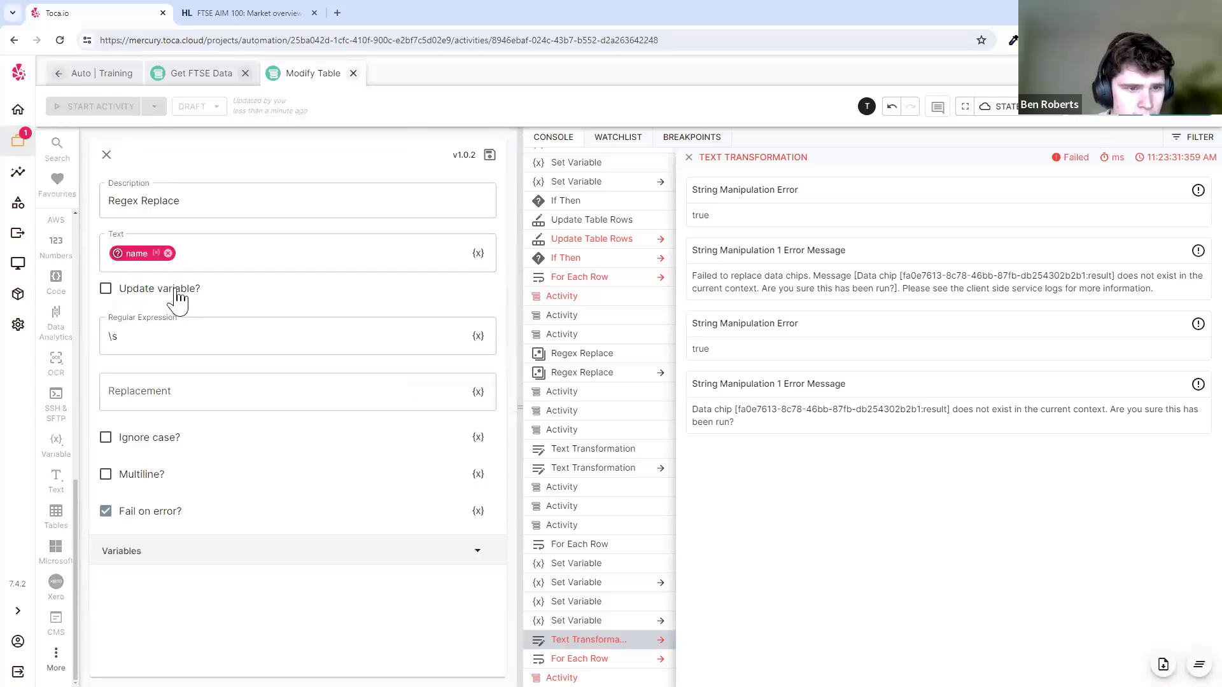
left_click(490, 156)
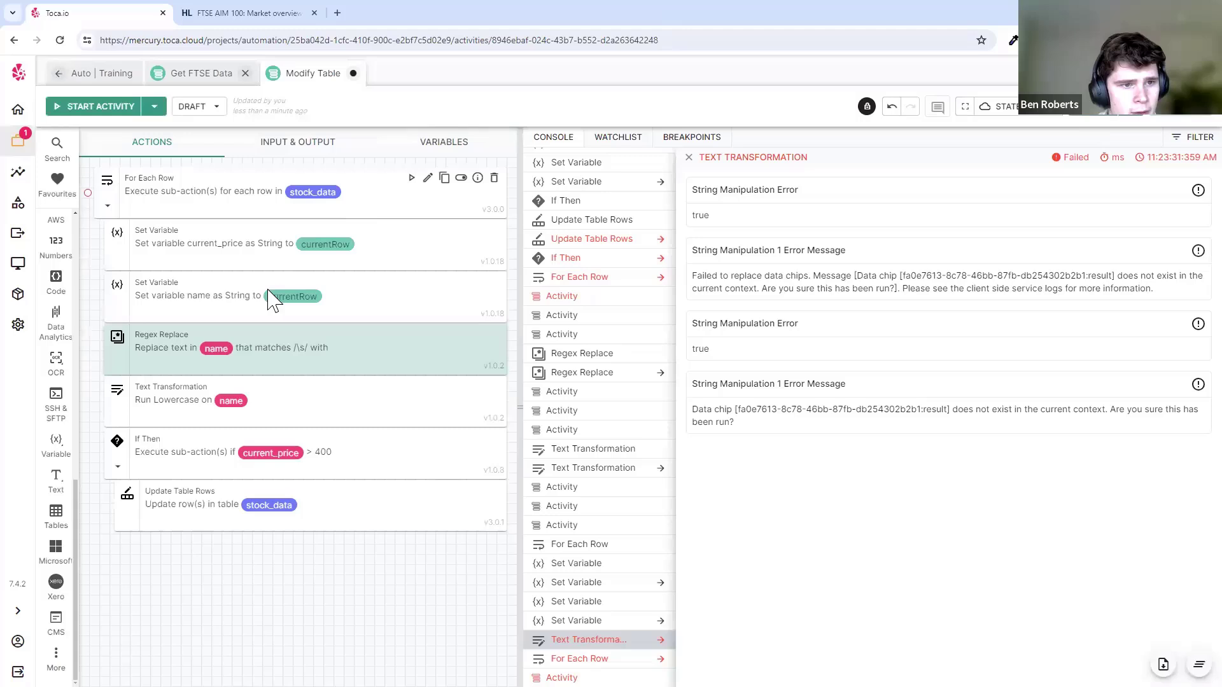
- Test-run Modify Table, disable the If Then branch, delete Regex Replace, and rerun the activity
left_click(99, 107)
left_click(689, 157)
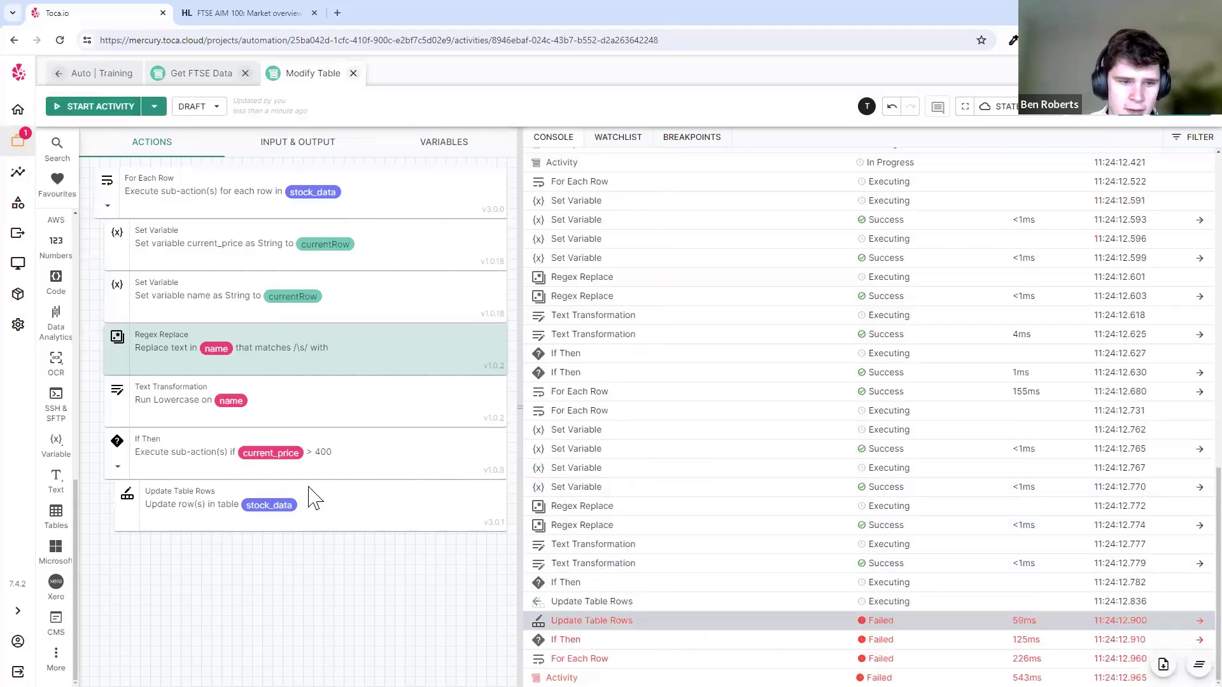
left_click(460, 439)
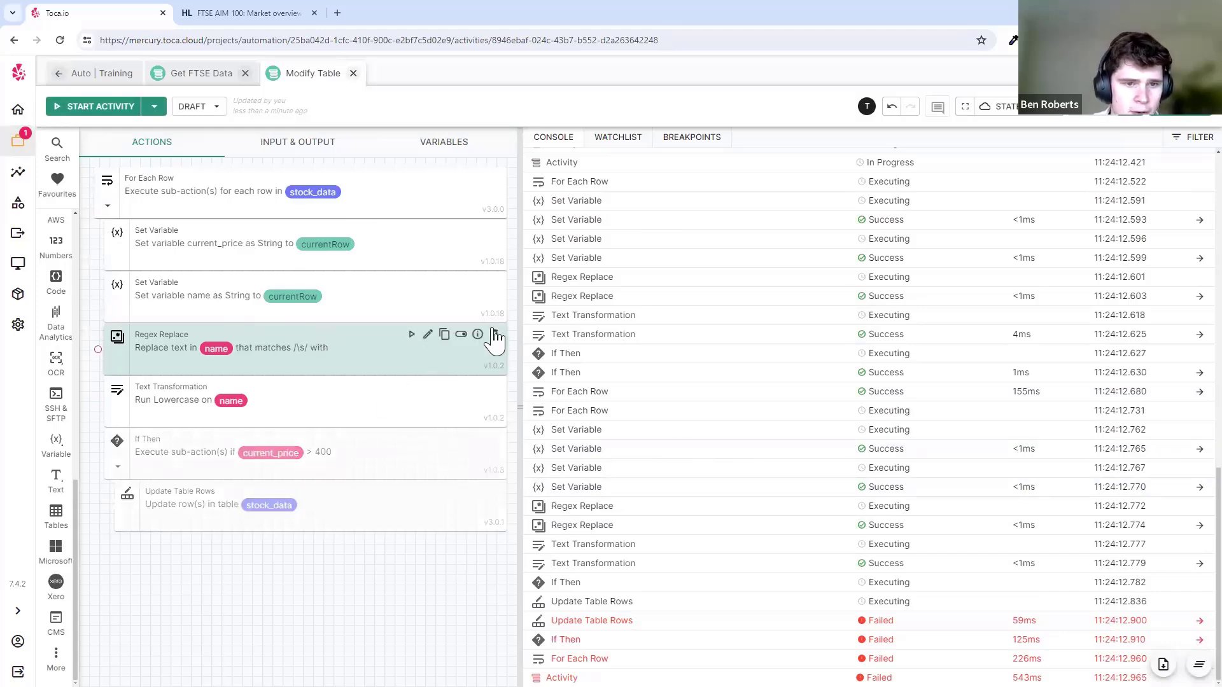
left_click(495, 335)
left_click(102, 106)
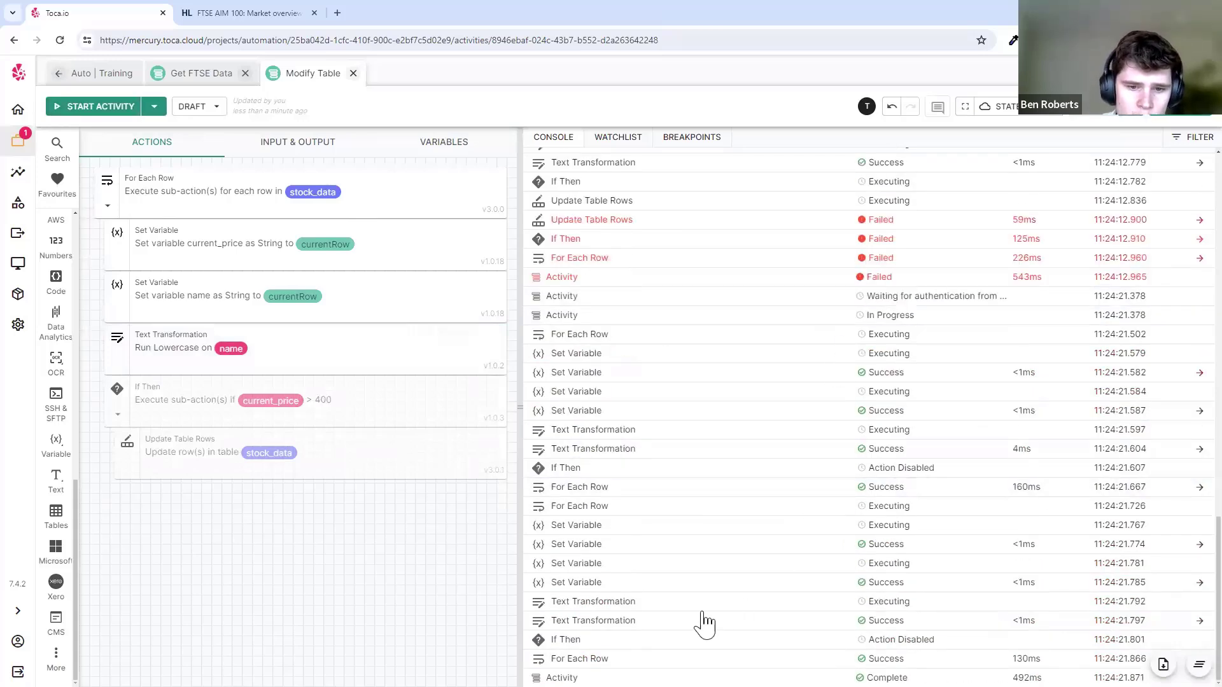
left_click(439, 145)
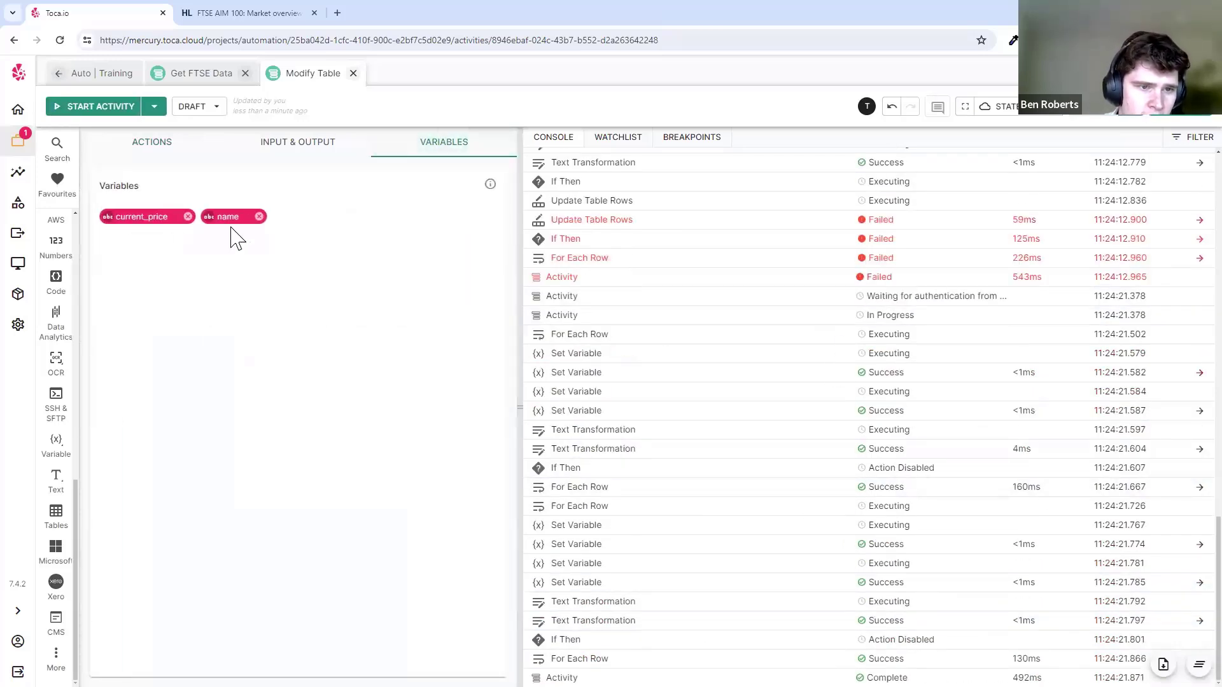
- Review Modify Table's inputs and outputs and compare the Set Variable name and Text Transformation steps
mouse_move(230, 220)
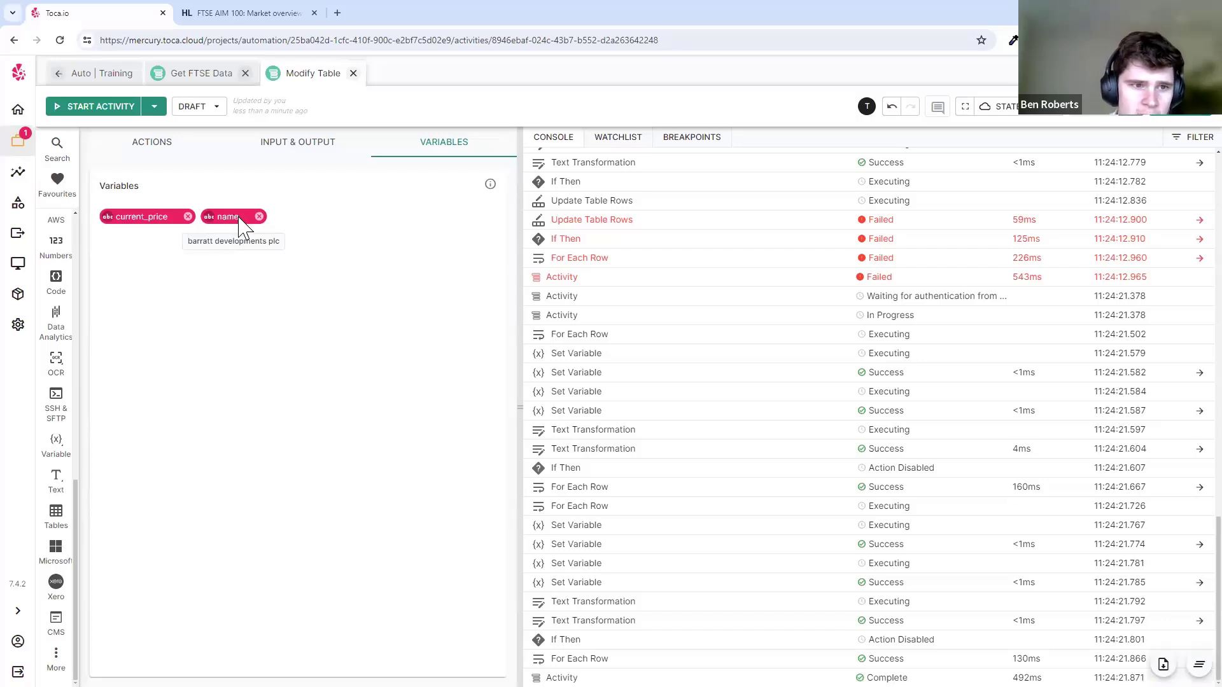
left_click(255, 150)
left_click(151, 141)
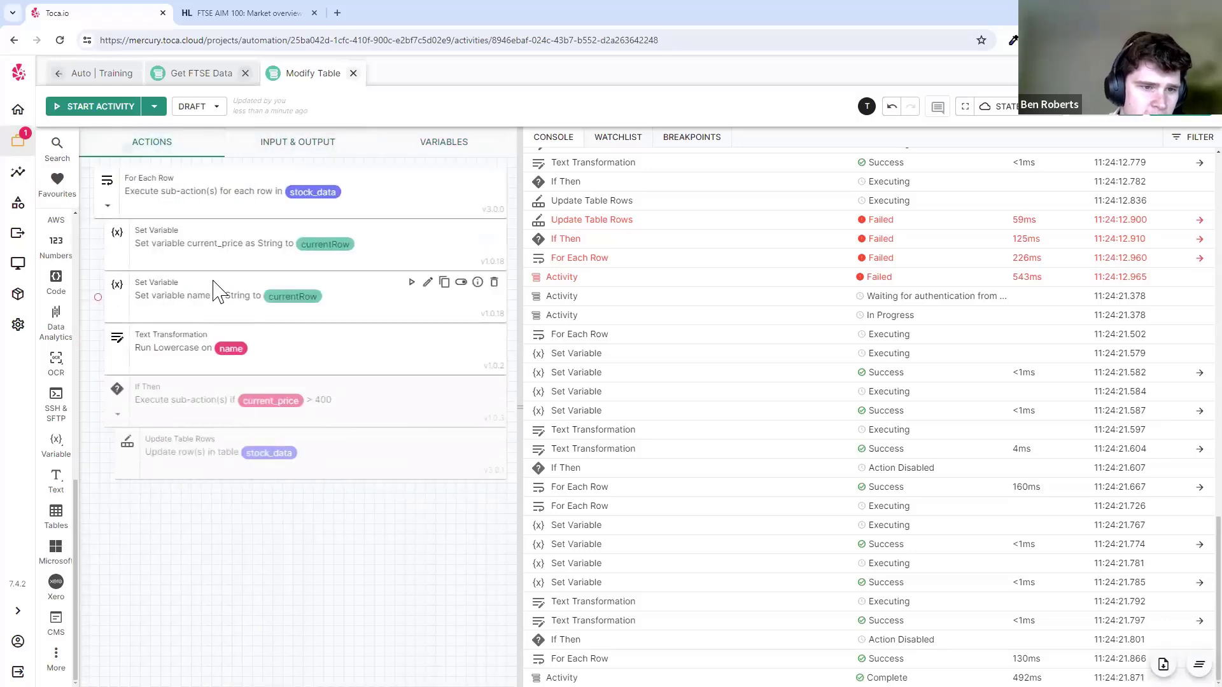
left_click(210, 351)
left_click(304, 312)
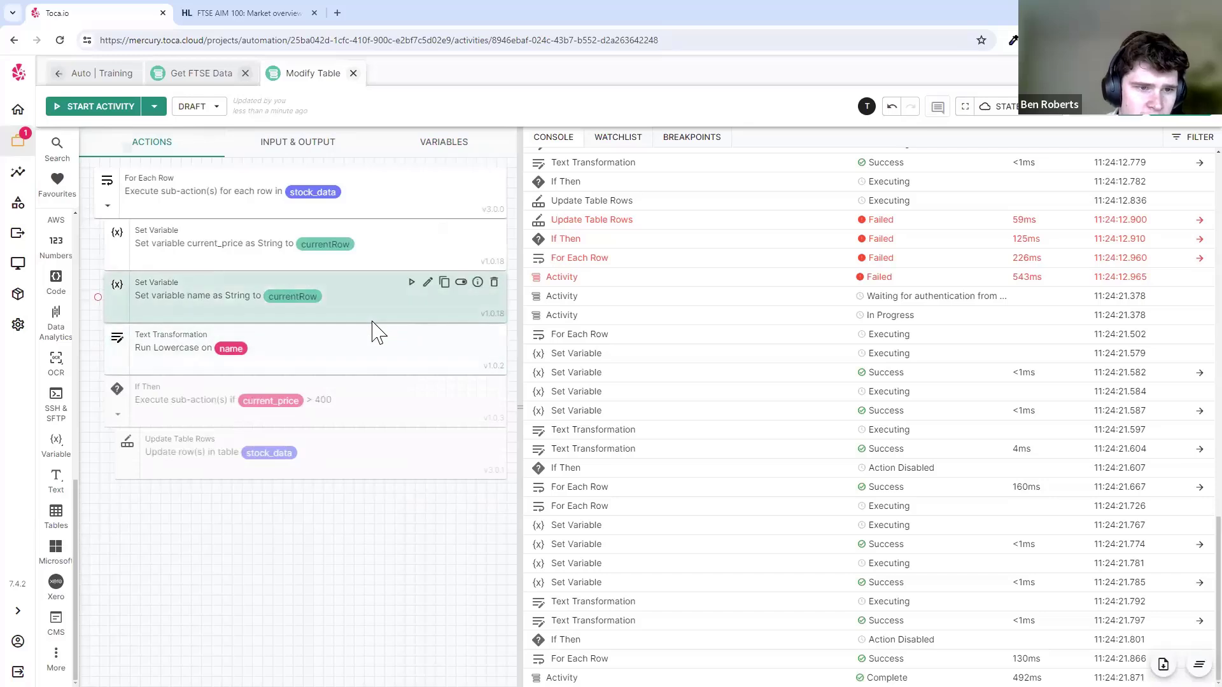
left_click(362, 360)
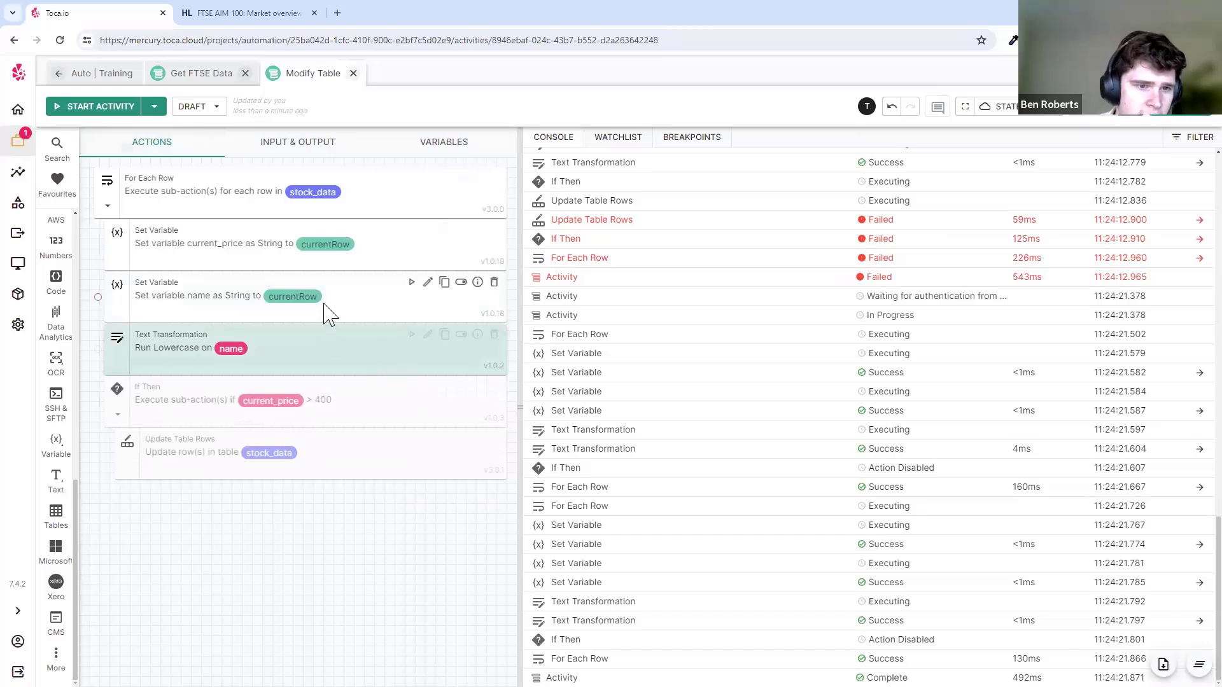
left_click(279, 312)
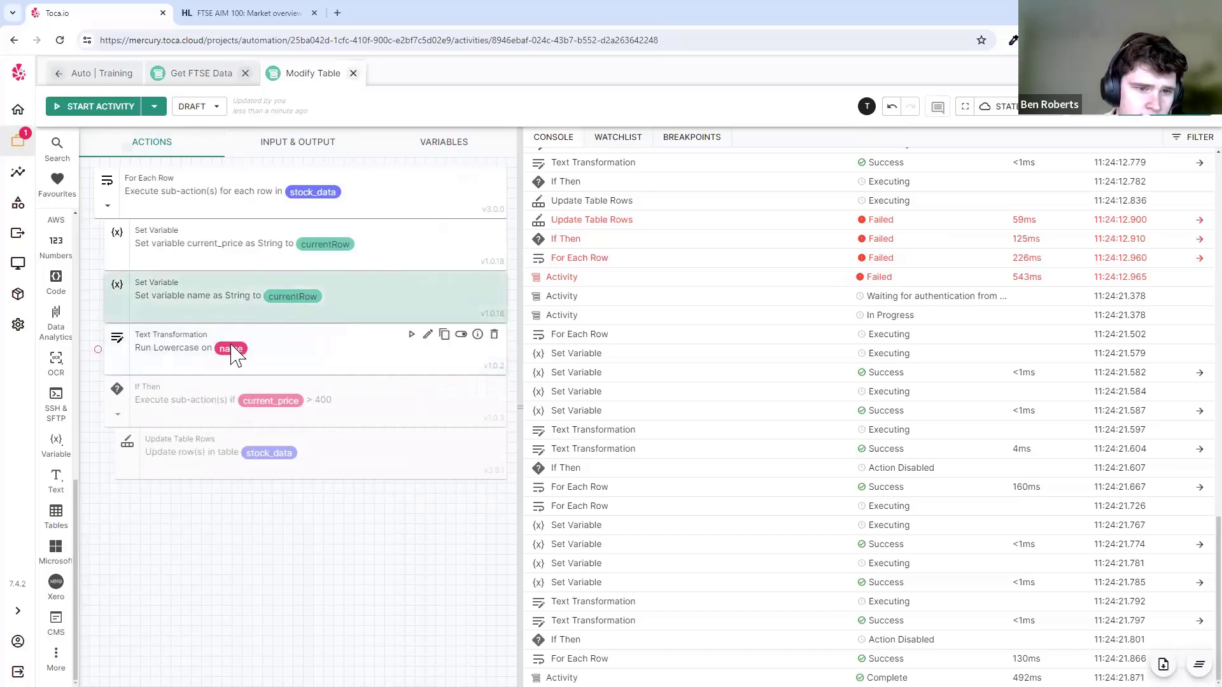
left_click(254, 360)
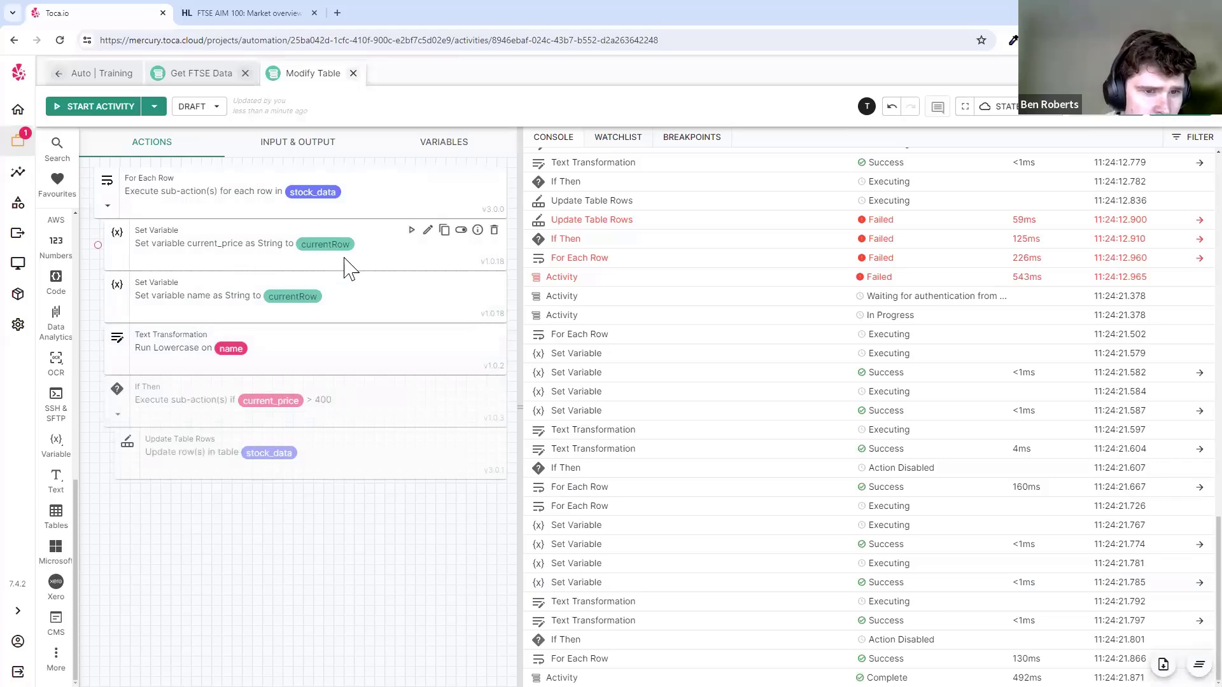
- Check the Set Variable current_price step and For Each Row outputs, then switch to Get FTSE Data
left_click(421, 250)
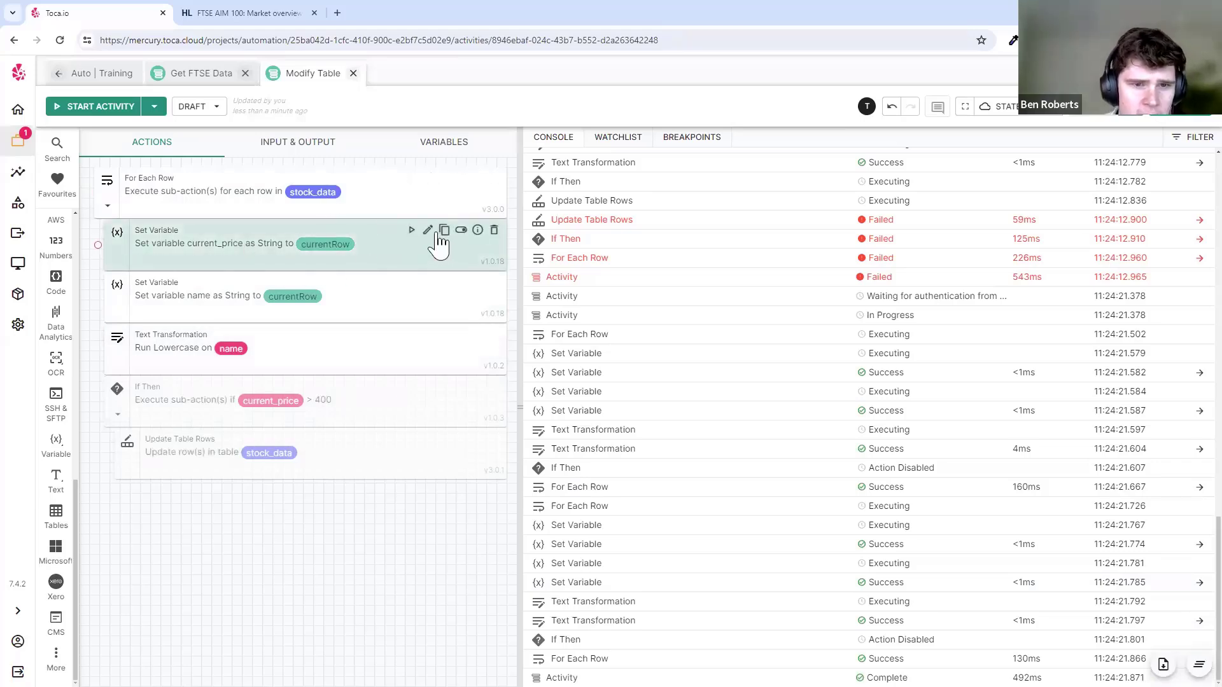
left_click(478, 179)
mouse_move(287, 183)
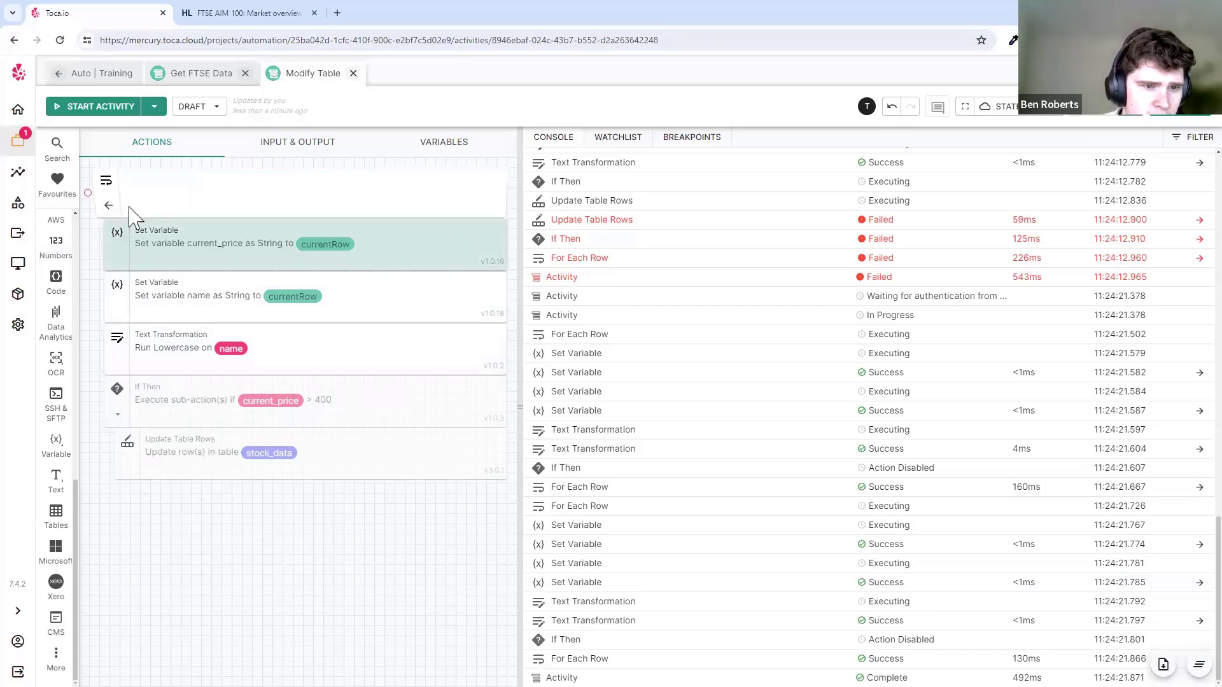
left_click(203, 76)
- Check Get FTSE Data's inputs, then create a Grab Data workflow with description '-' in Auto | Training
left_click(309, 147)
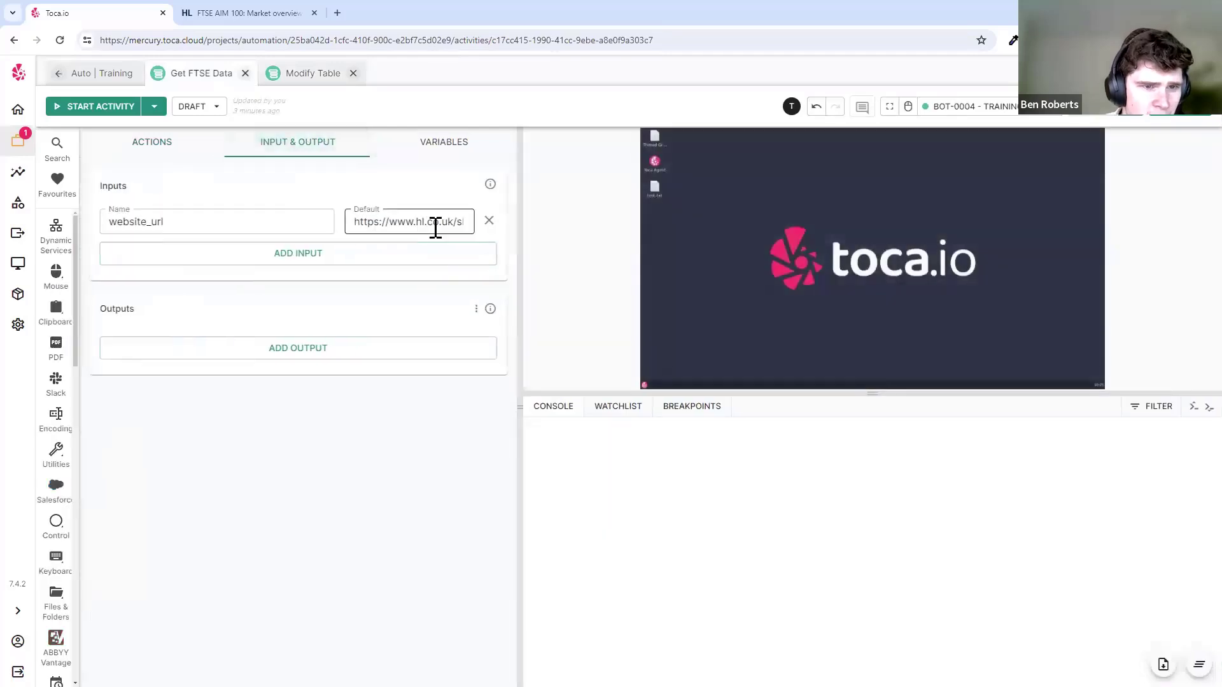
left_click(186, 153)
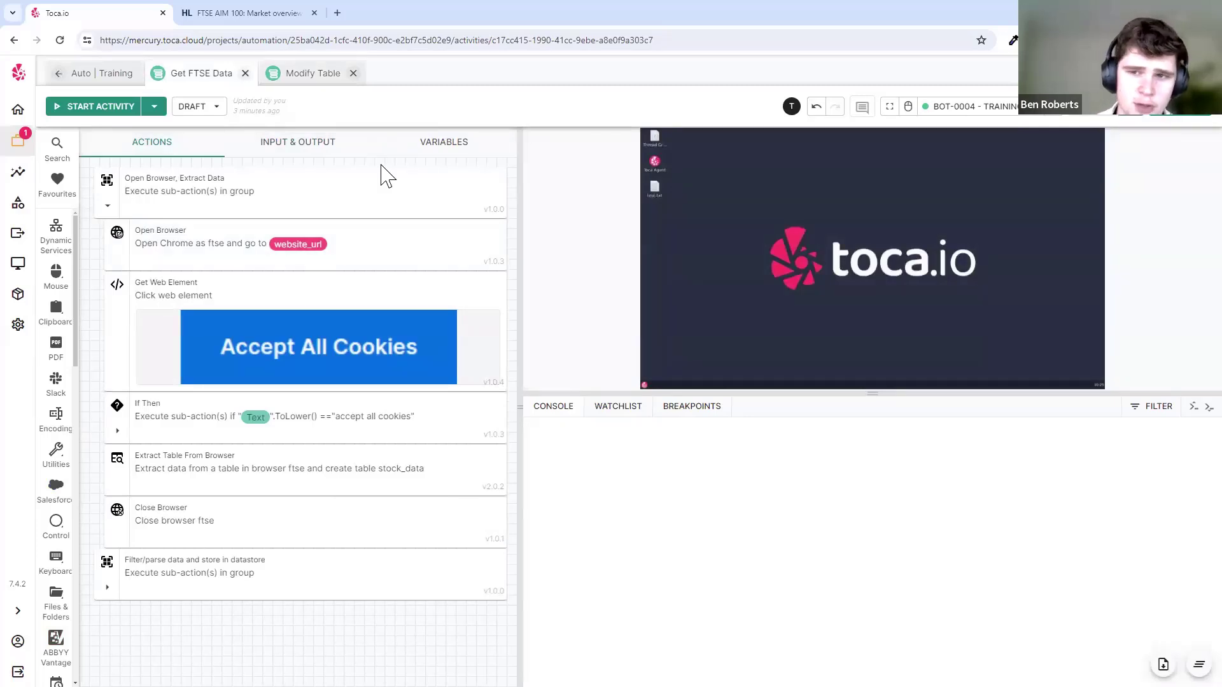
left_click(121, 75)
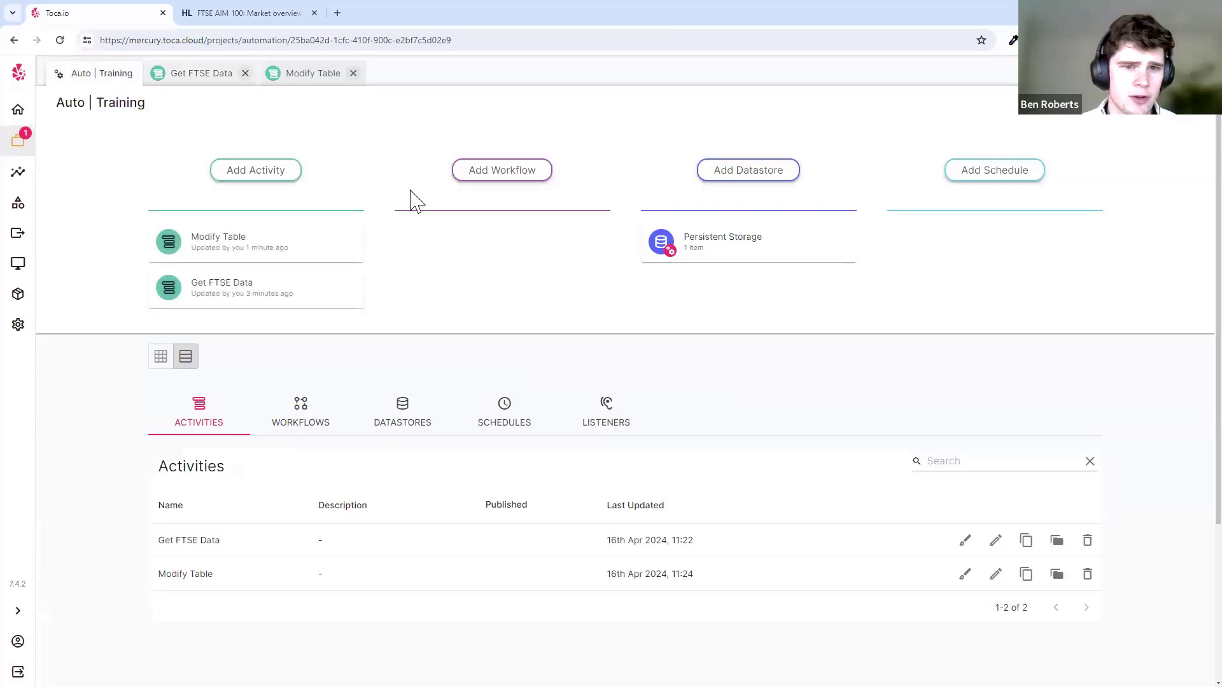
left_click(503, 180)
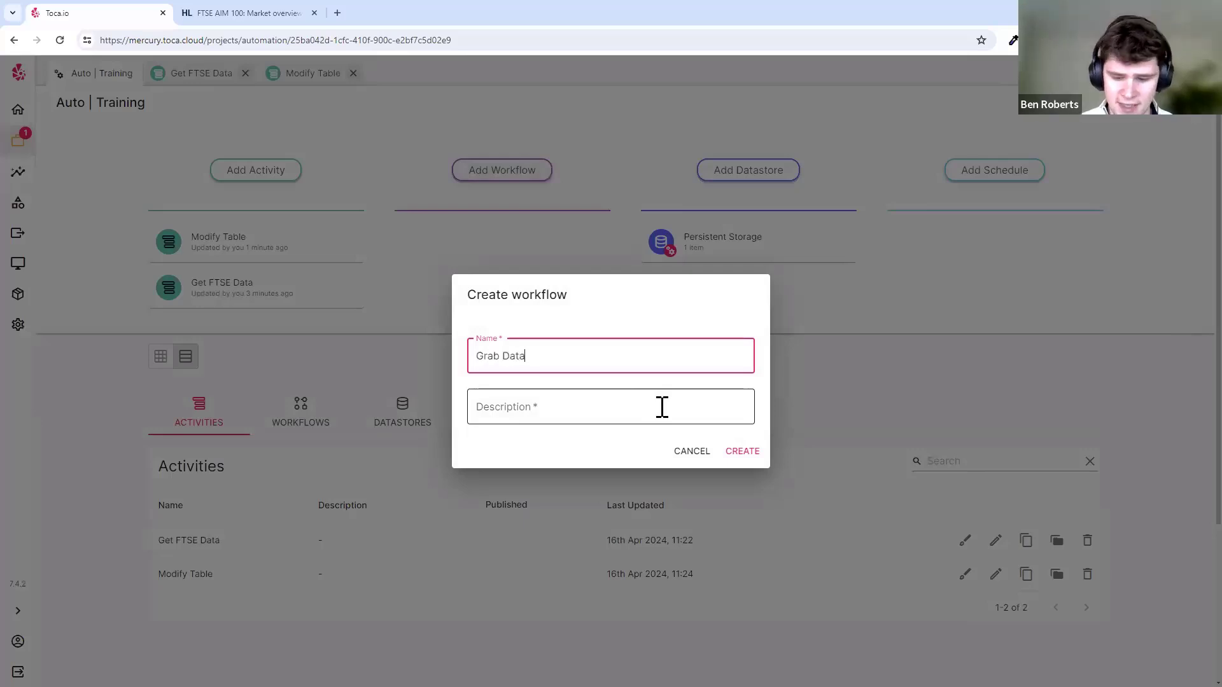
key("Tab")
type("-")
key("Tab")
key("Tab")
key("Return")
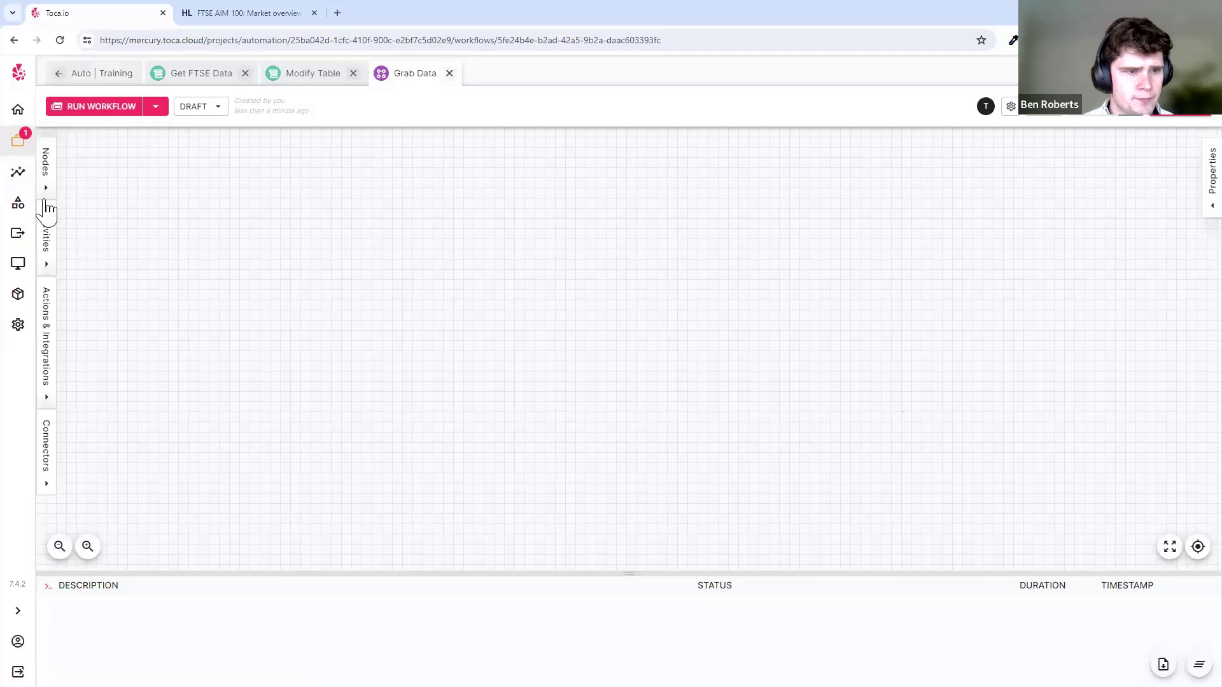
- Place Start, Get FTSE Data and Stop nodes on the canvas and chain them in order
left_click(46, 191)
left_click_drag(73, 170, 276, 315)
left_click_drag(76, 368, 544, 301)
left_click(131, 244)
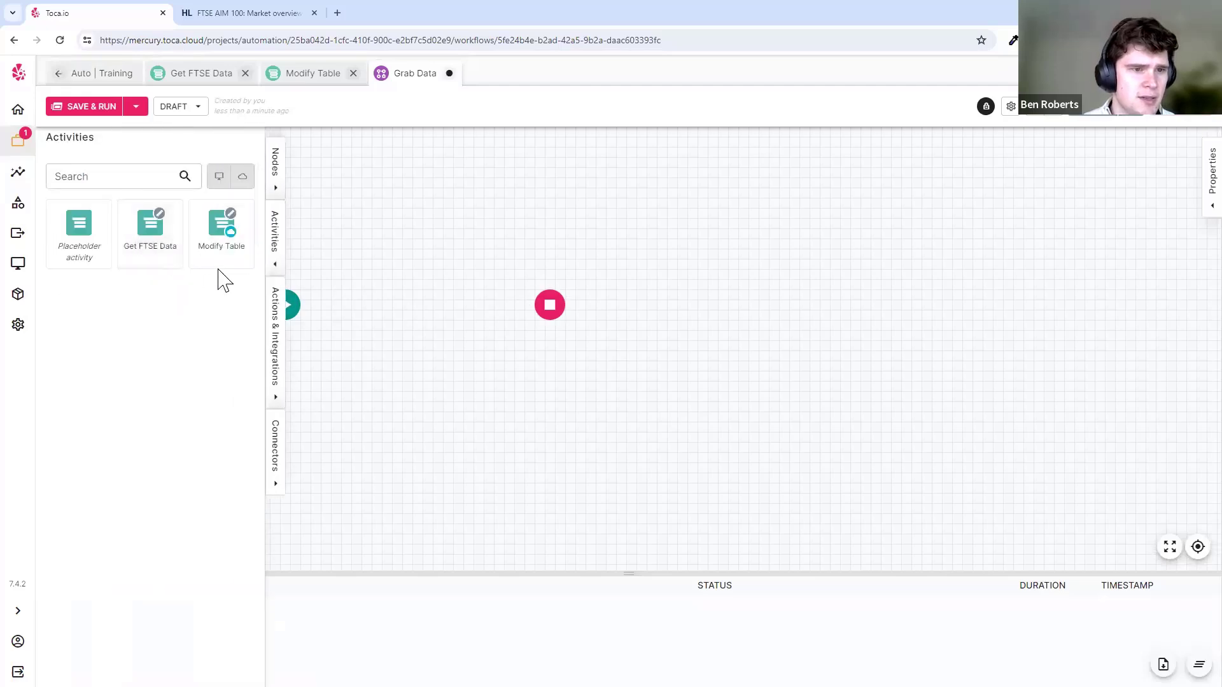
left_click_drag(150, 236, 415, 309)
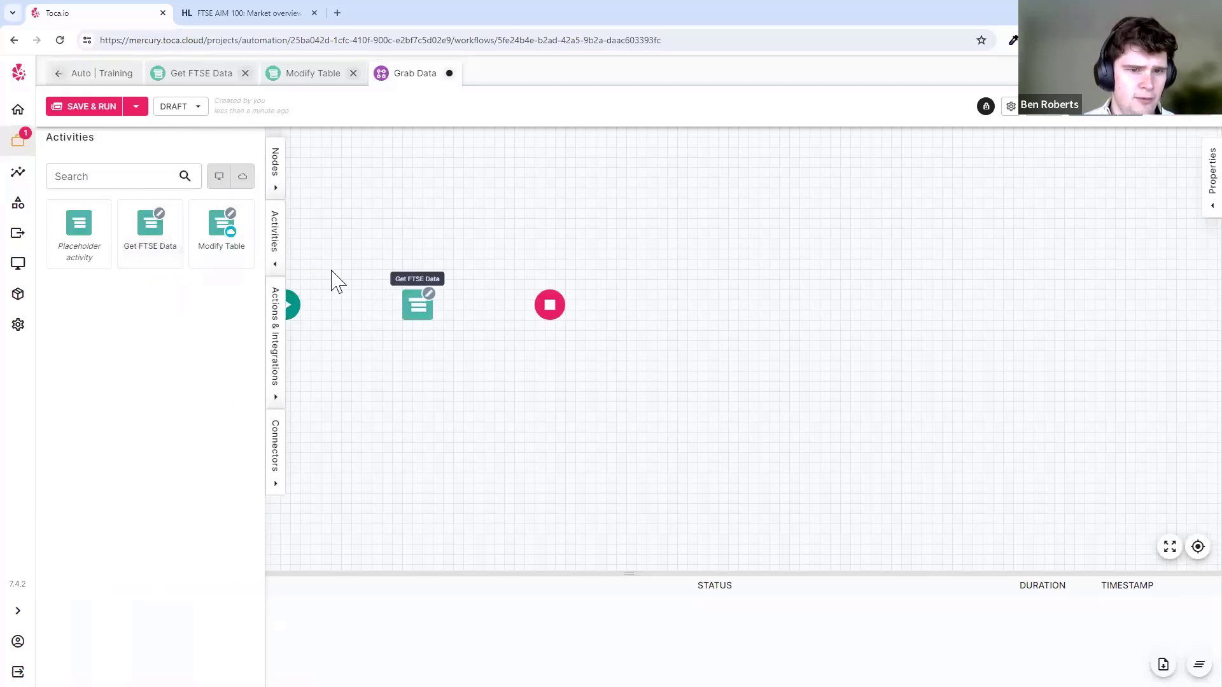
left_click(276, 264)
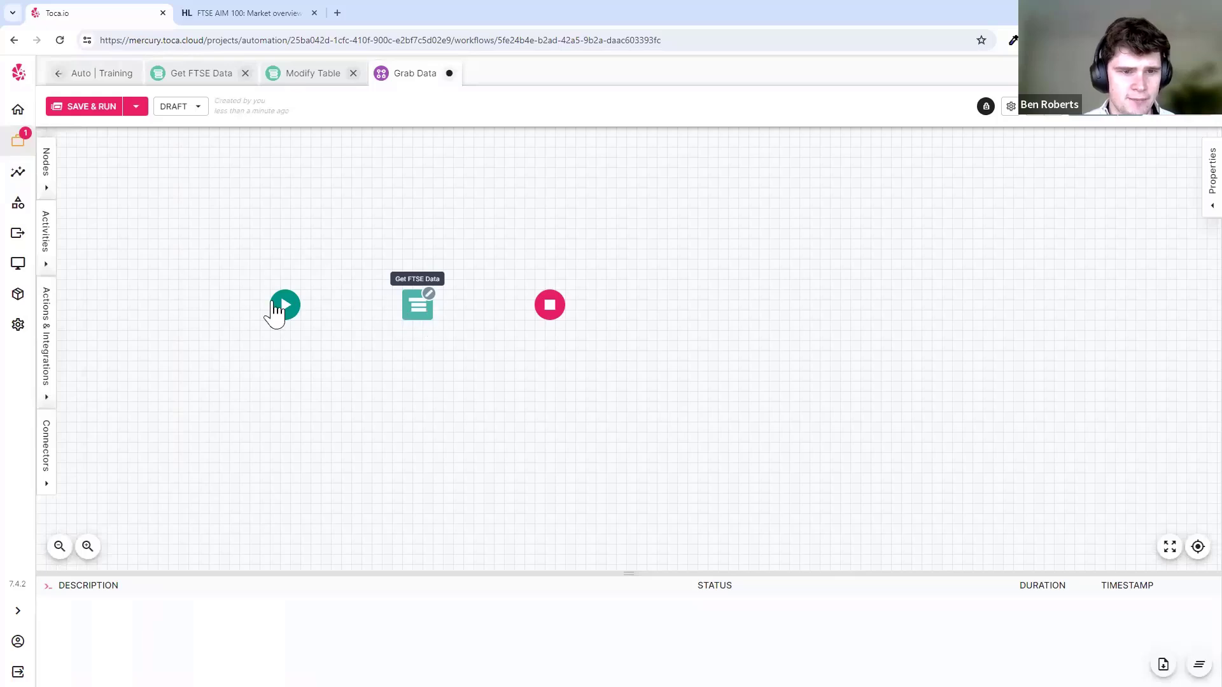
left_click(298, 313)
left_click_drag(301, 306, 550, 306)
- Save the Grab Data workflow and run it
key("ctrl+s")
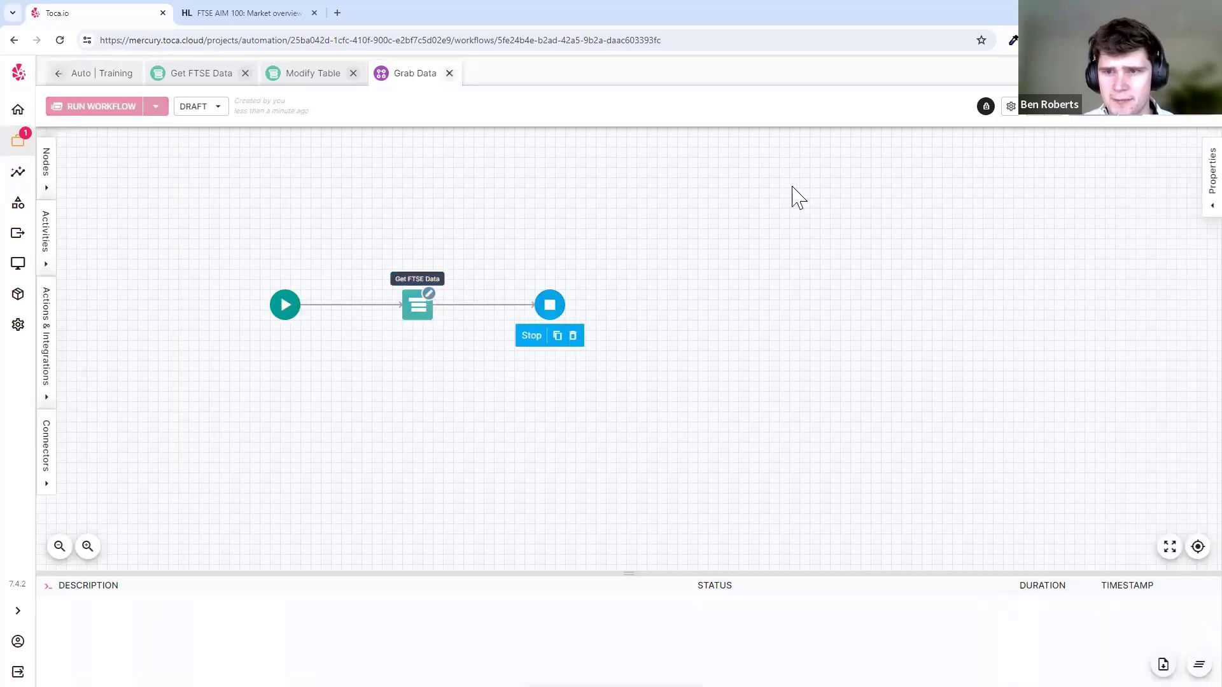
left_click(734, 260)
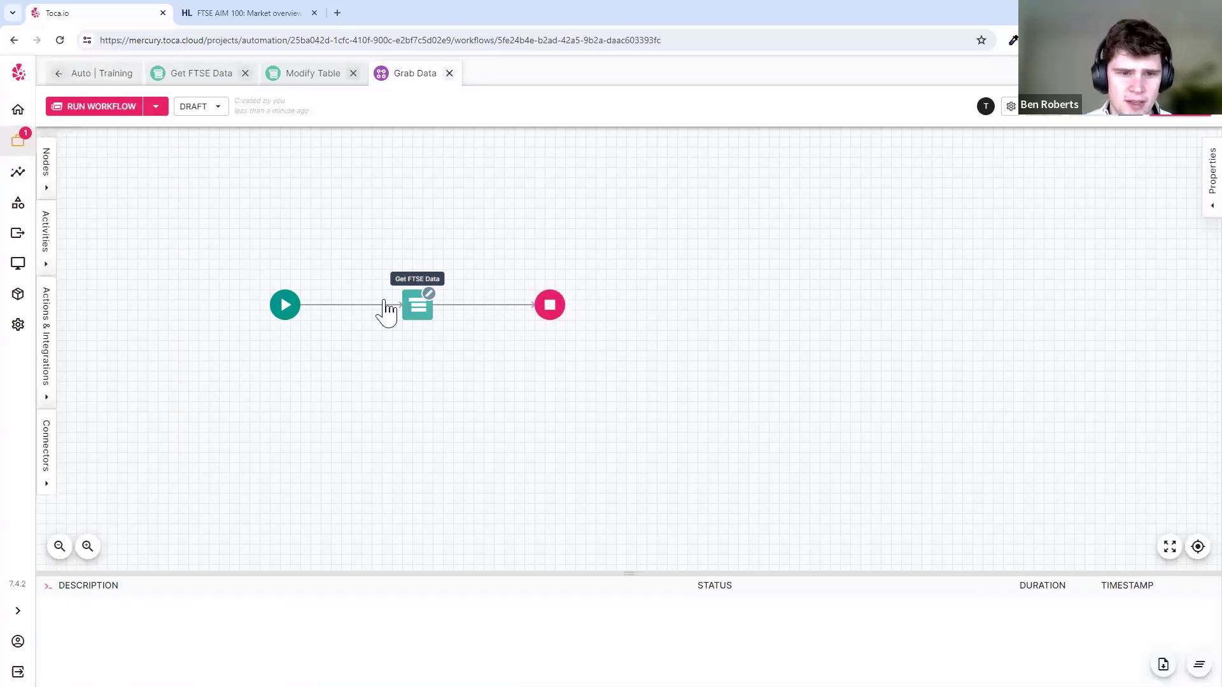
left_click(105, 109)
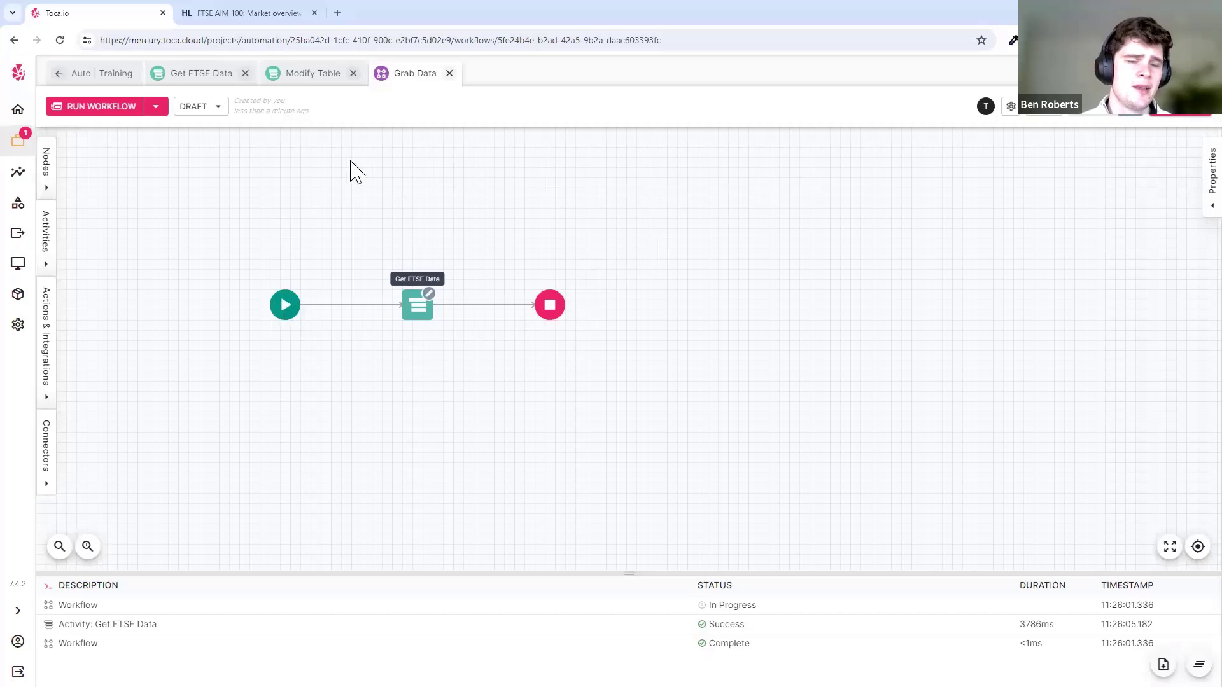
- Open the Grab Data draft run report and expand Get FTSE Data's extraction and parse steps
left_click(19, 173)
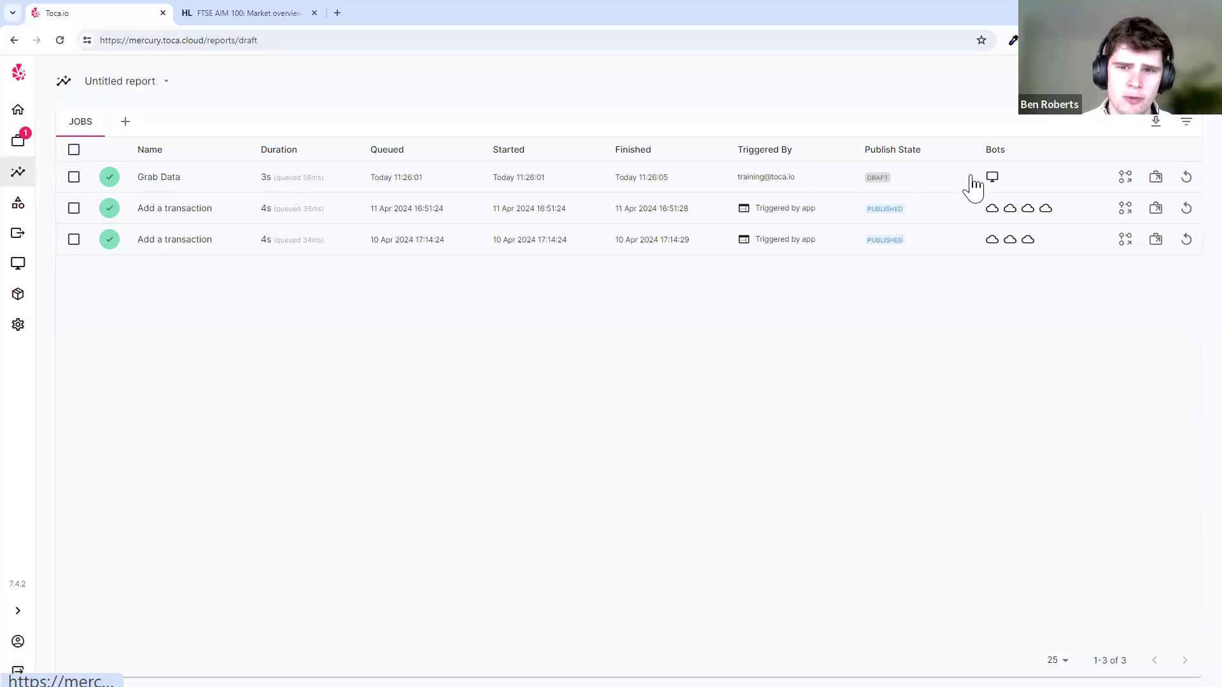
left_click(1033, 189)
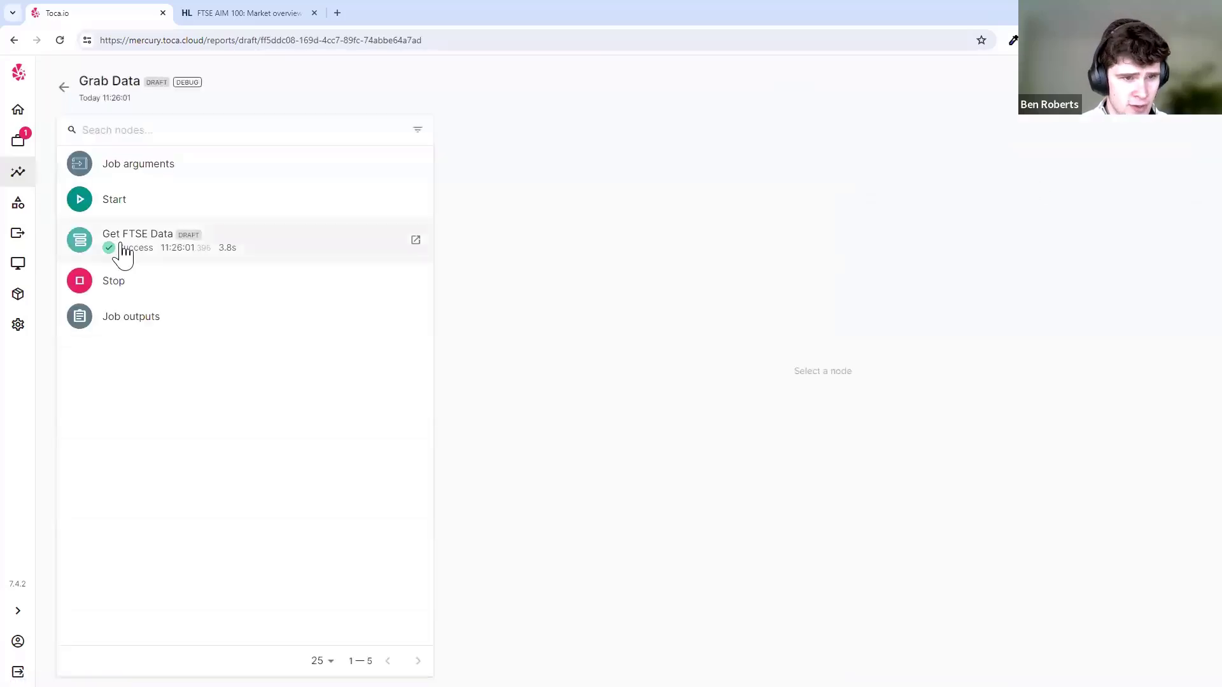
left_click(125, 248)
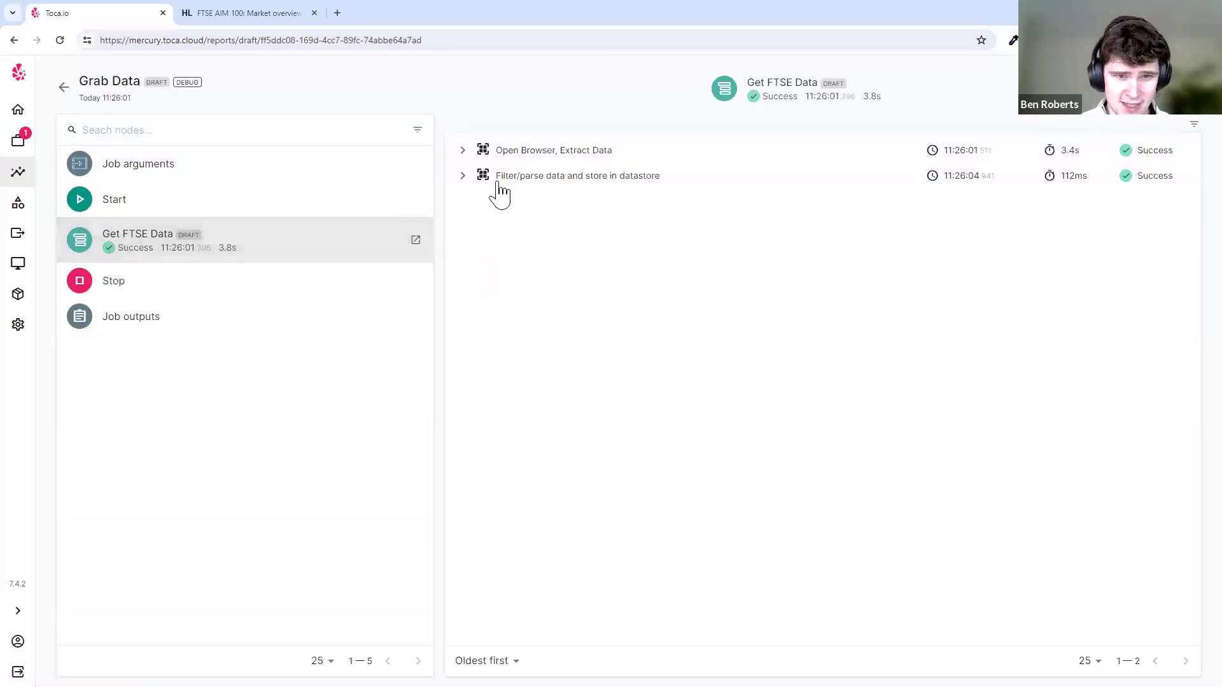
left_click(463, 176)
left_click(462, 150)
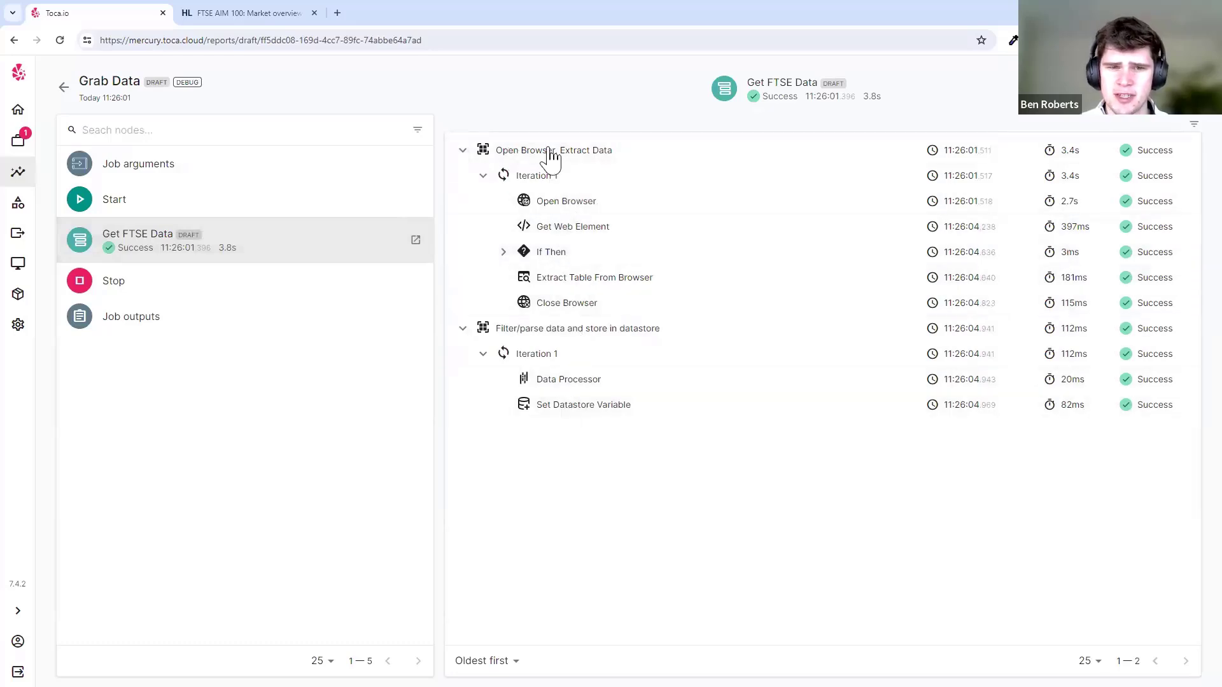
left_click_drag(559, 379, 552, 405)
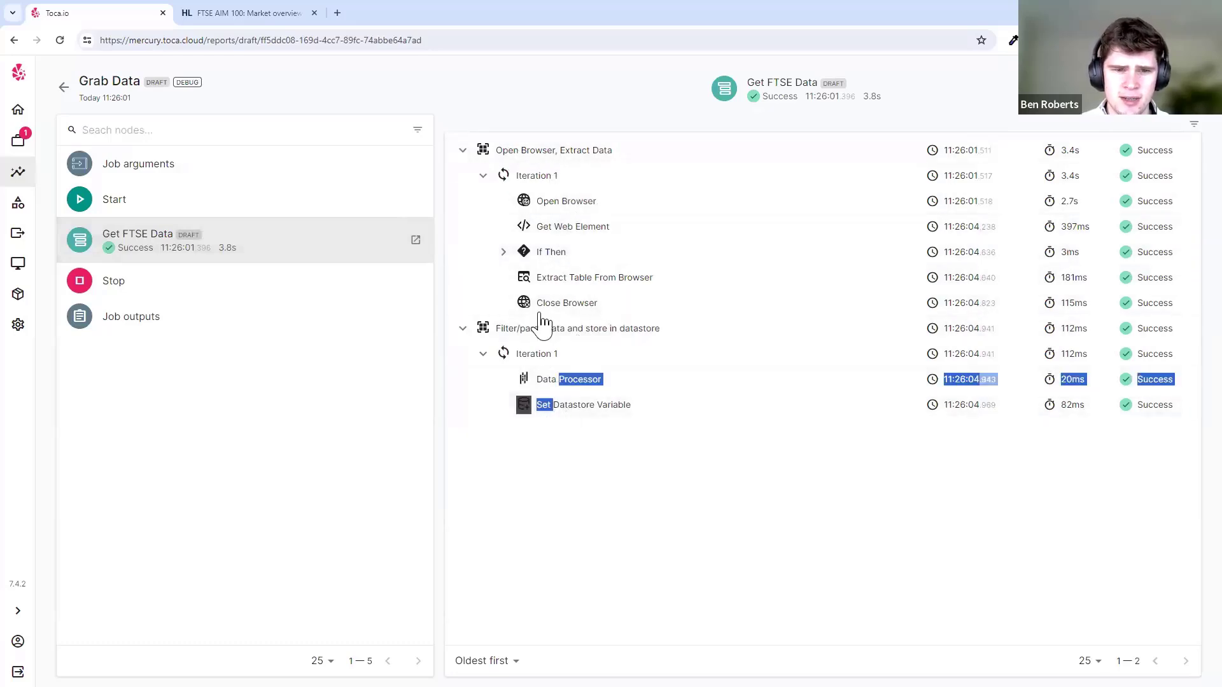
left_click(584, 498)
- Inspect the Job arguments to check the Website Url value
left_click(239, 174)
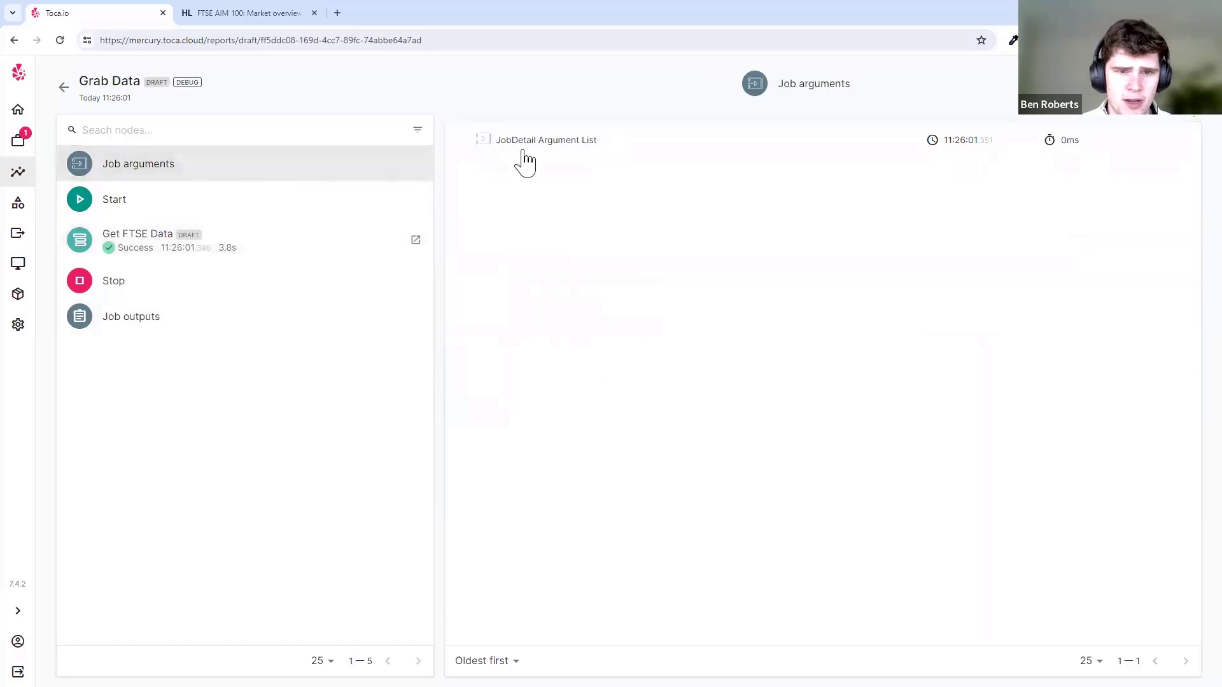
left_click(600, 145)
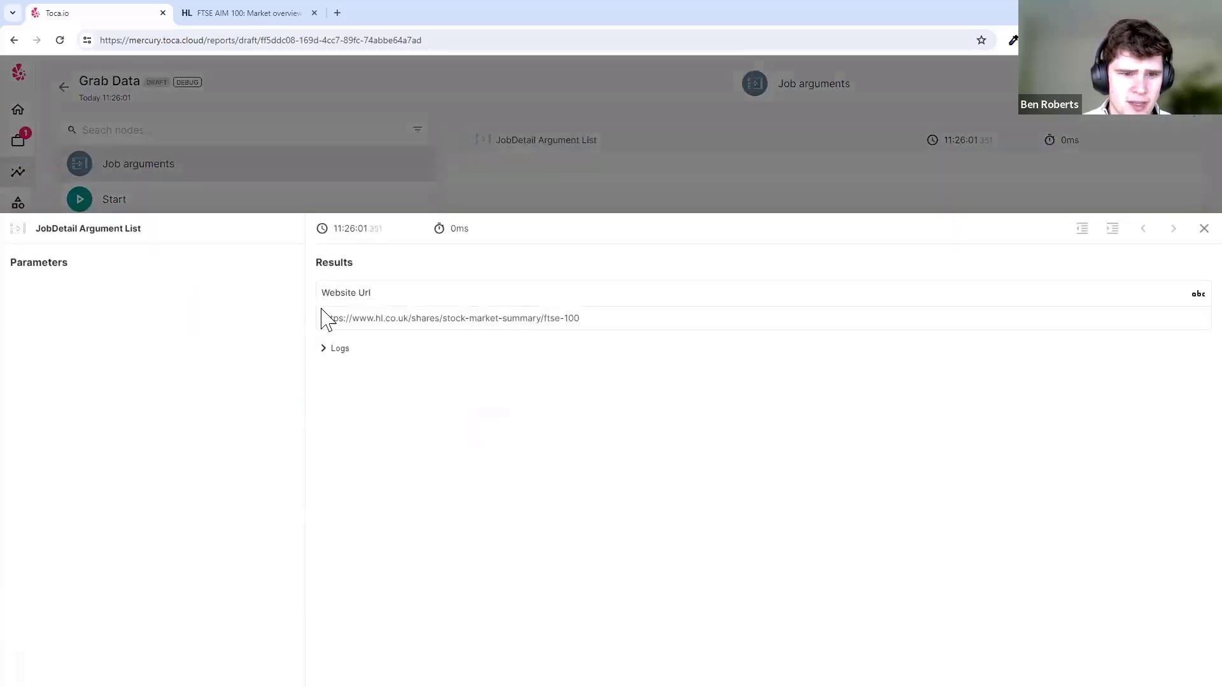
mouse_move(321, 318)
left_mouse_down()
mouse_move(626, 322)
mouse_move(323, 321)
left_mouse_up()
left_click(626, 323)
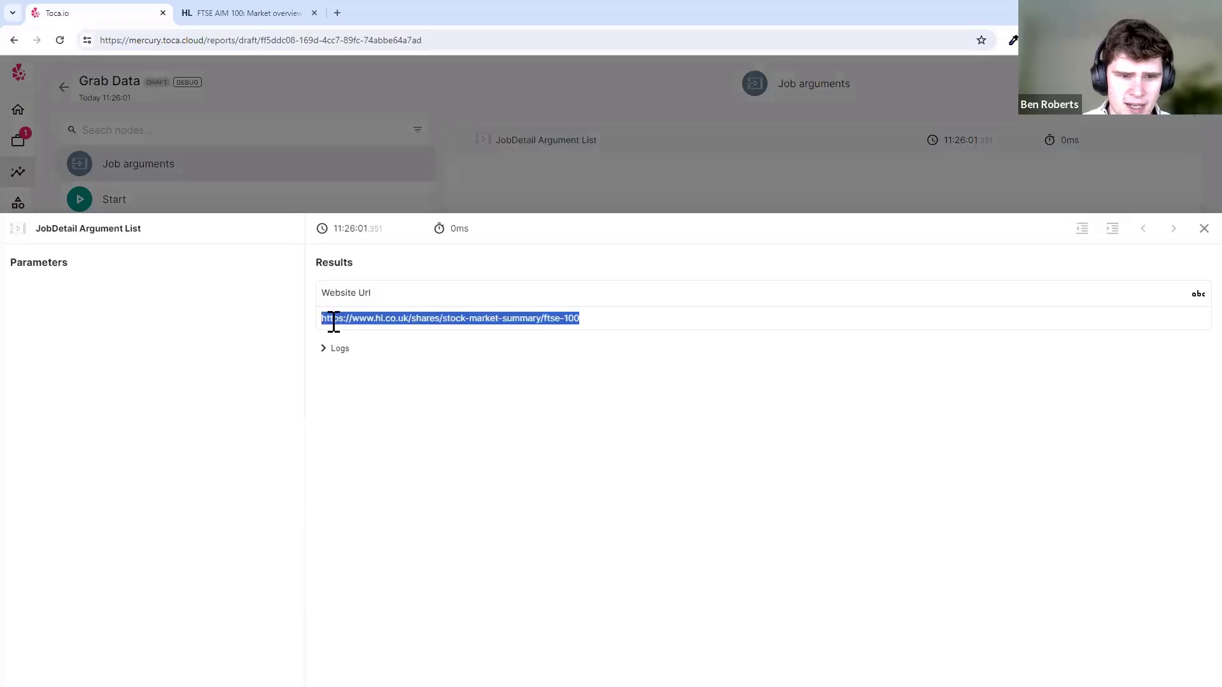
left_click(649, 308)
left_click(616, 171)
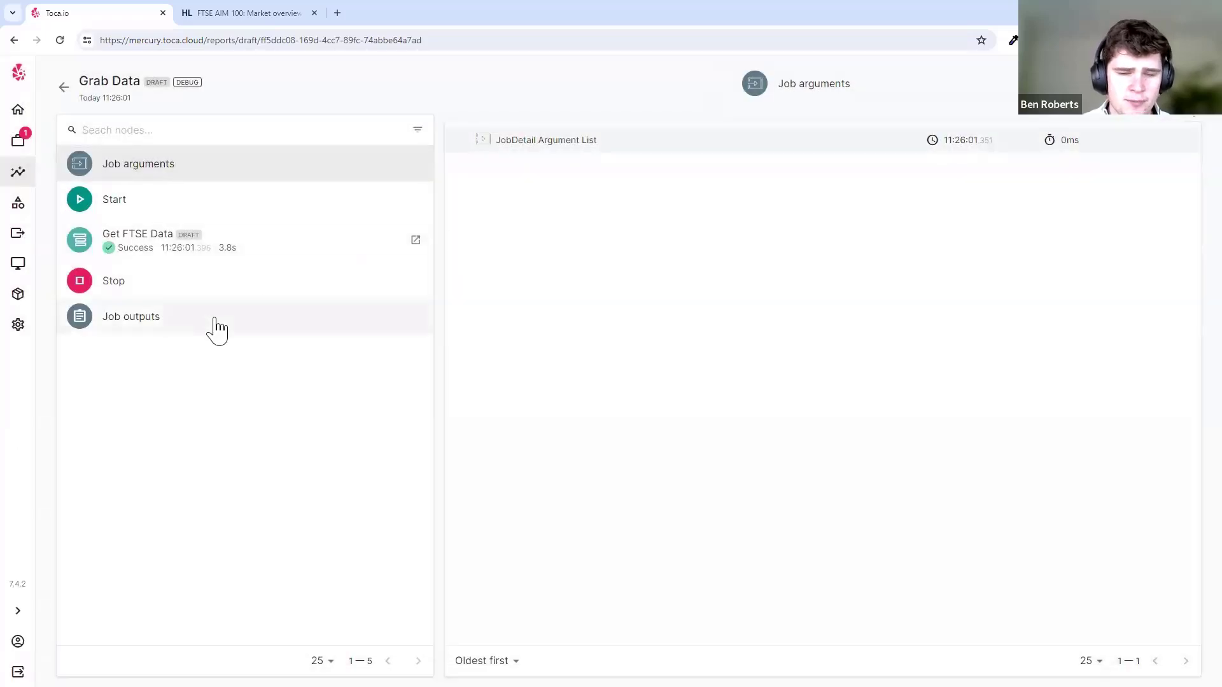
- Review the Job outputs, return to the jobs list, and bring up the Projects list
left_click(215, 327)
left_click(616, 150)
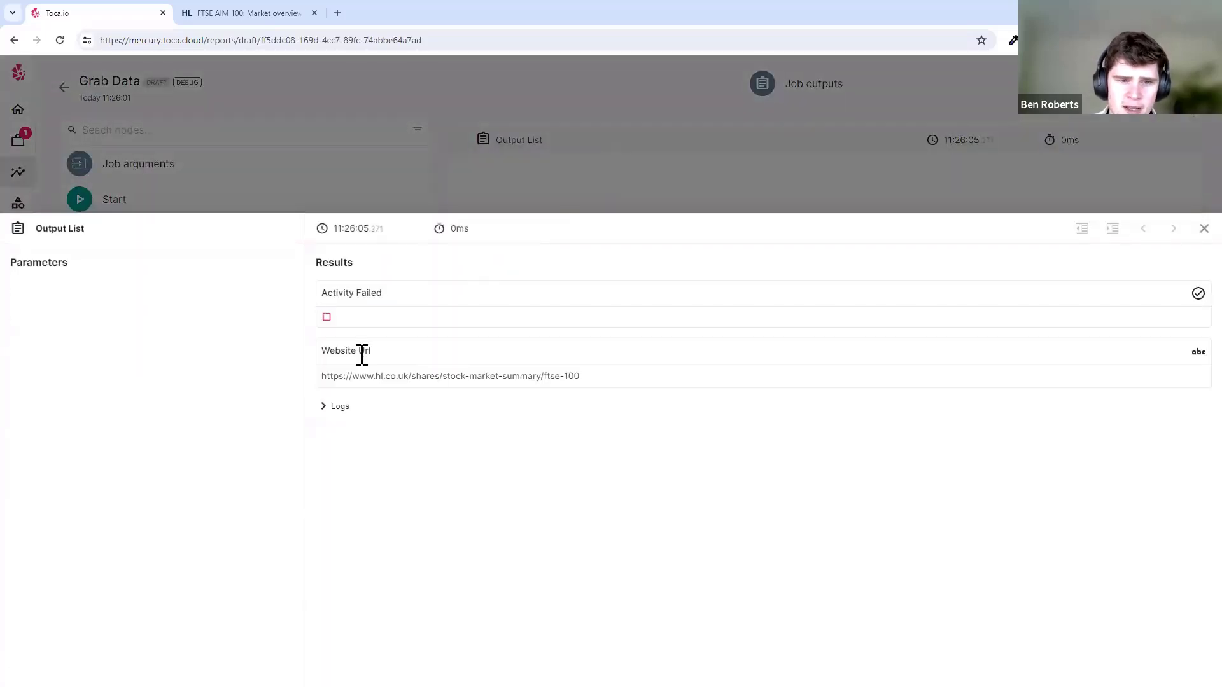
left_click(570, 178)
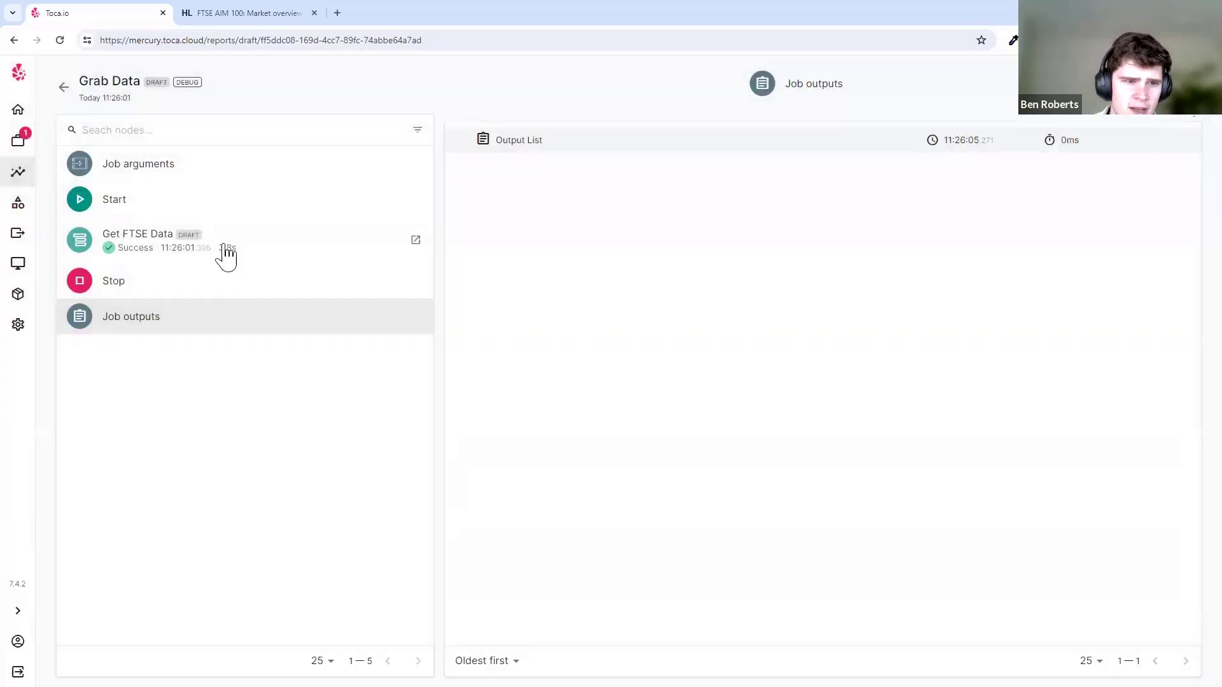
left_click(251, 254)
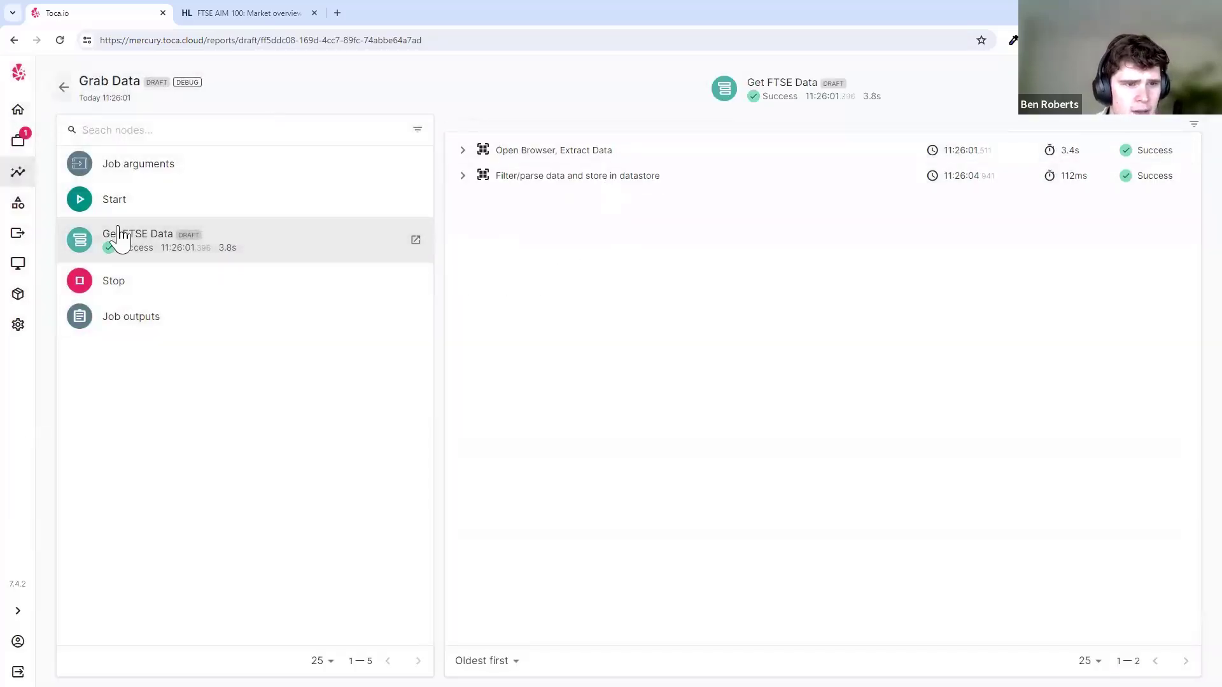
left_click(64, 87)
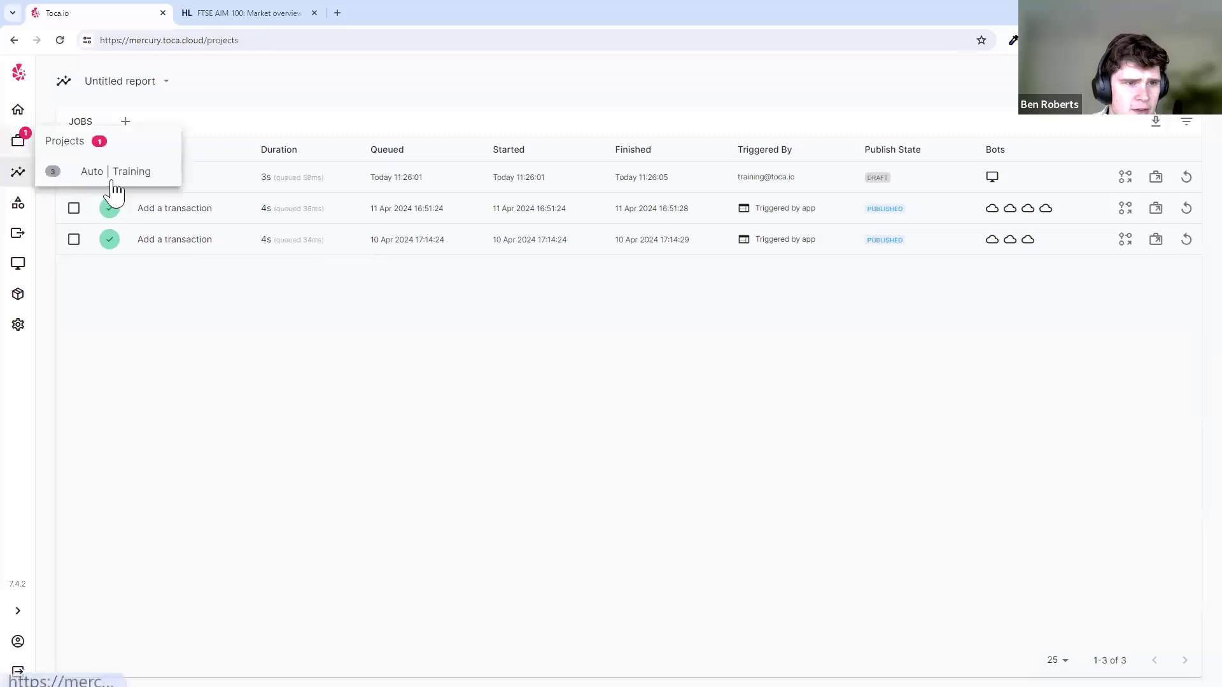
left_click(18, 140)
- Try adding a schedule in Auto | Training, then cancel since no workflow is available
left_click(447, 393)
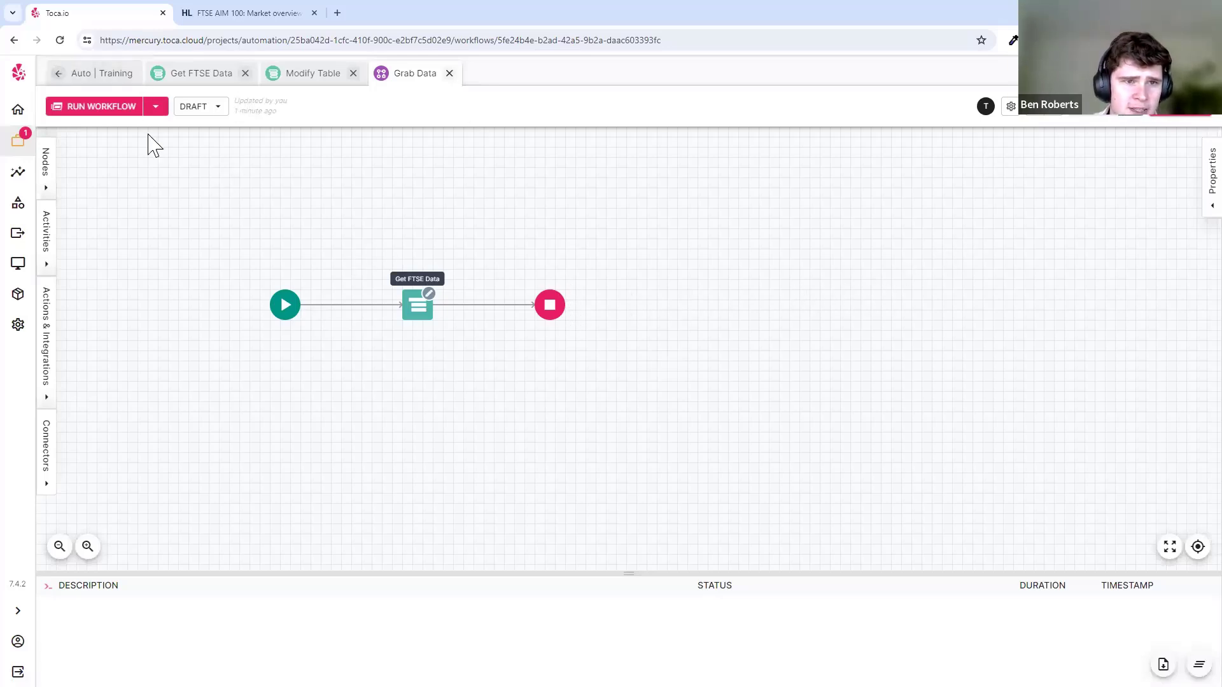
left_click(70, 73)
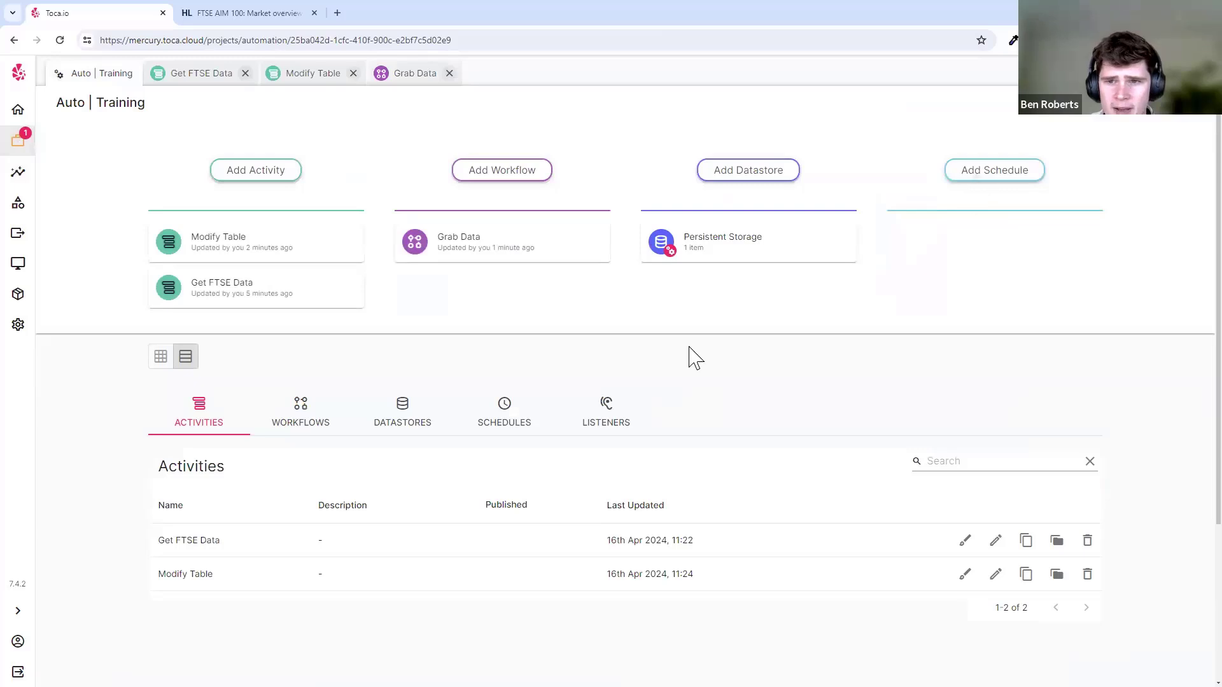
left_click(994, 170)
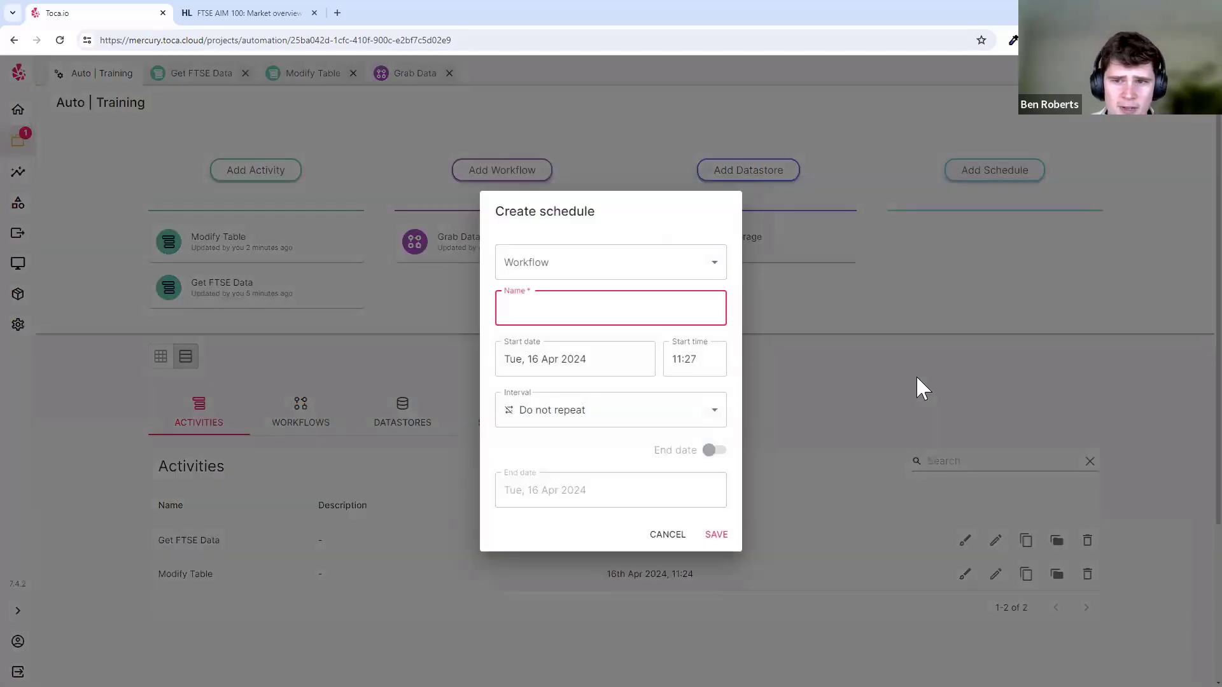
left_click(665, 279)
left_click(663, 300)
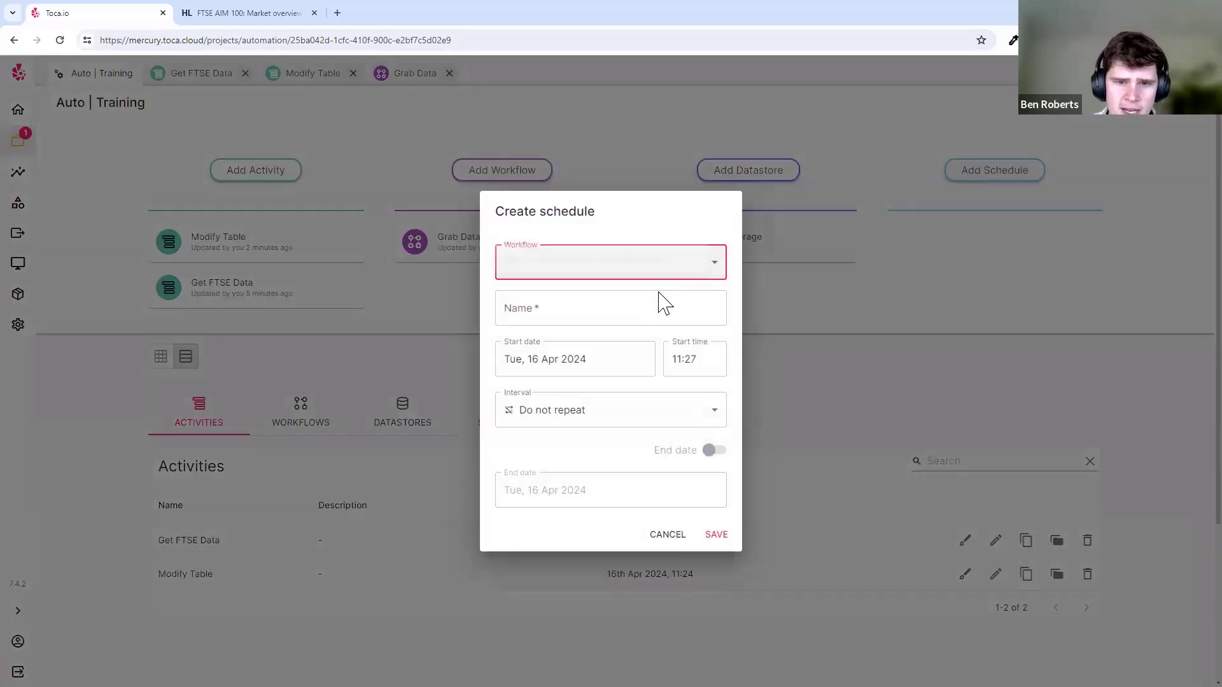
left_click(627, 270)
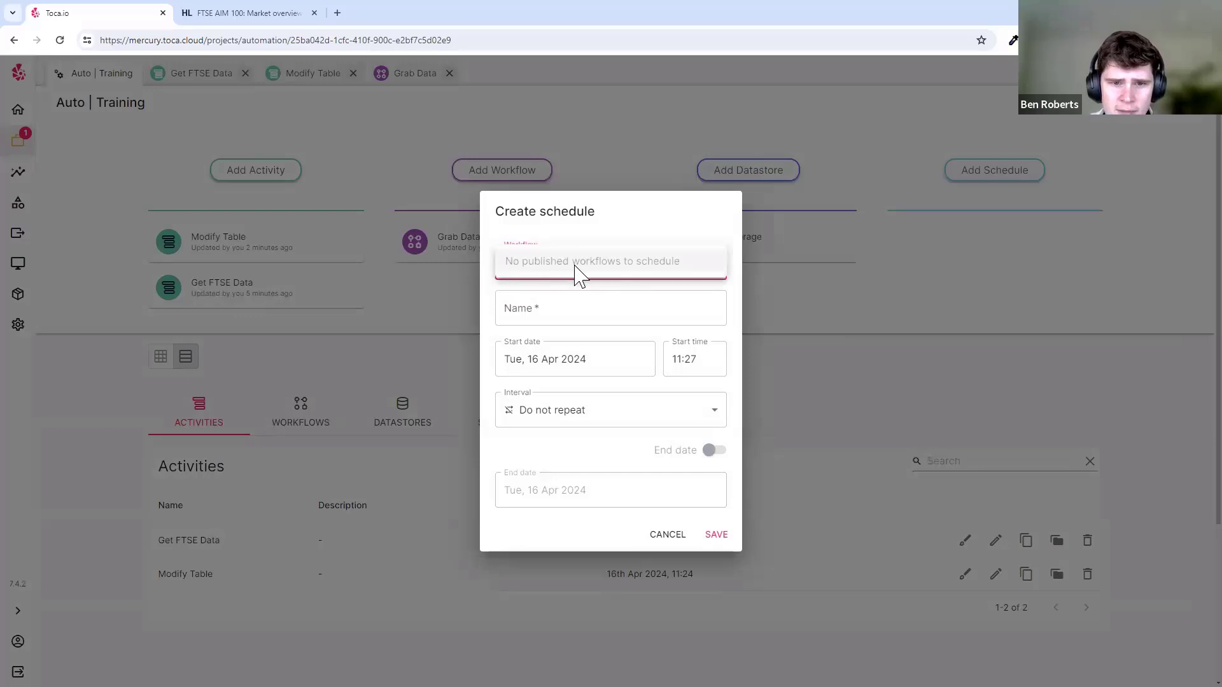
left_click(849, 314)
left_click(847, 318)
- Publish the Grab Data workflow with Get FTSE Data, then switch it back to draft
left_click(532, 250)
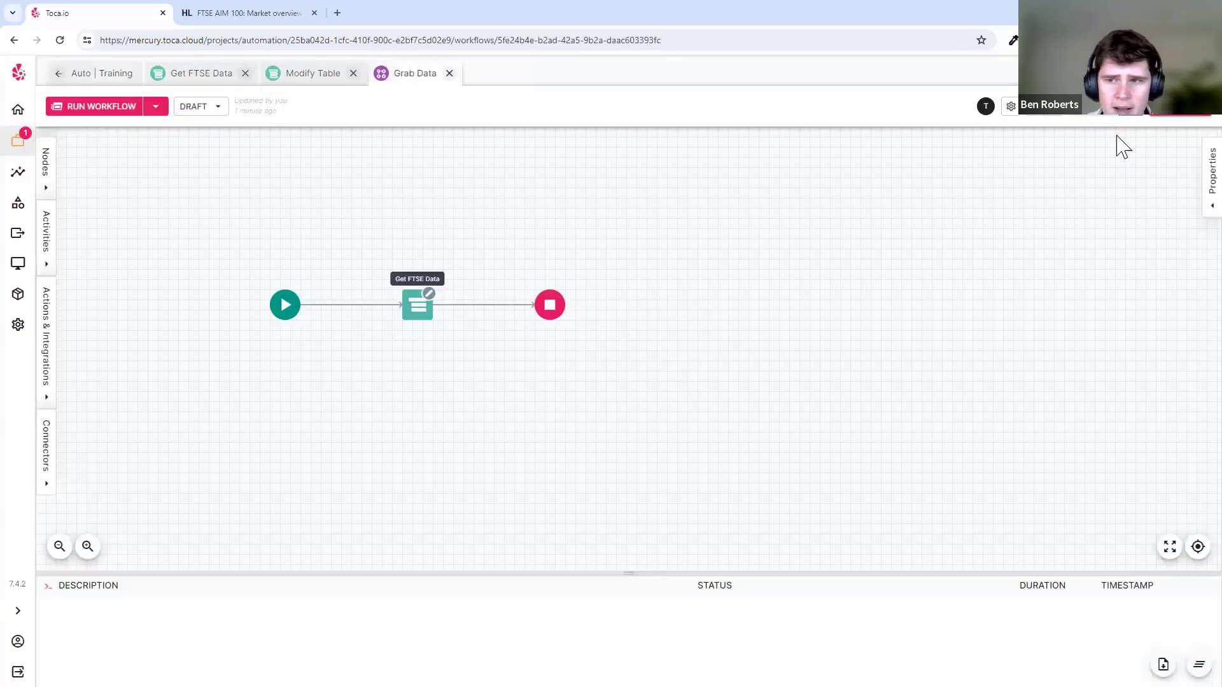
left_click(1183, 124)
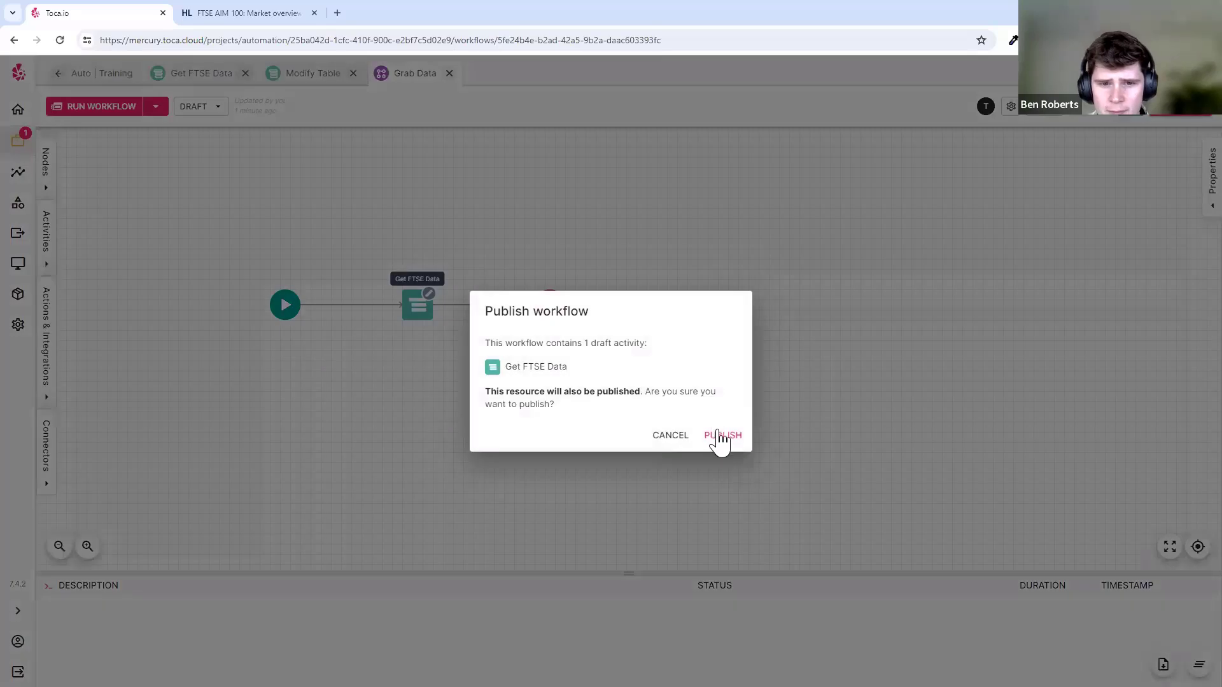
left_click(721, 434)
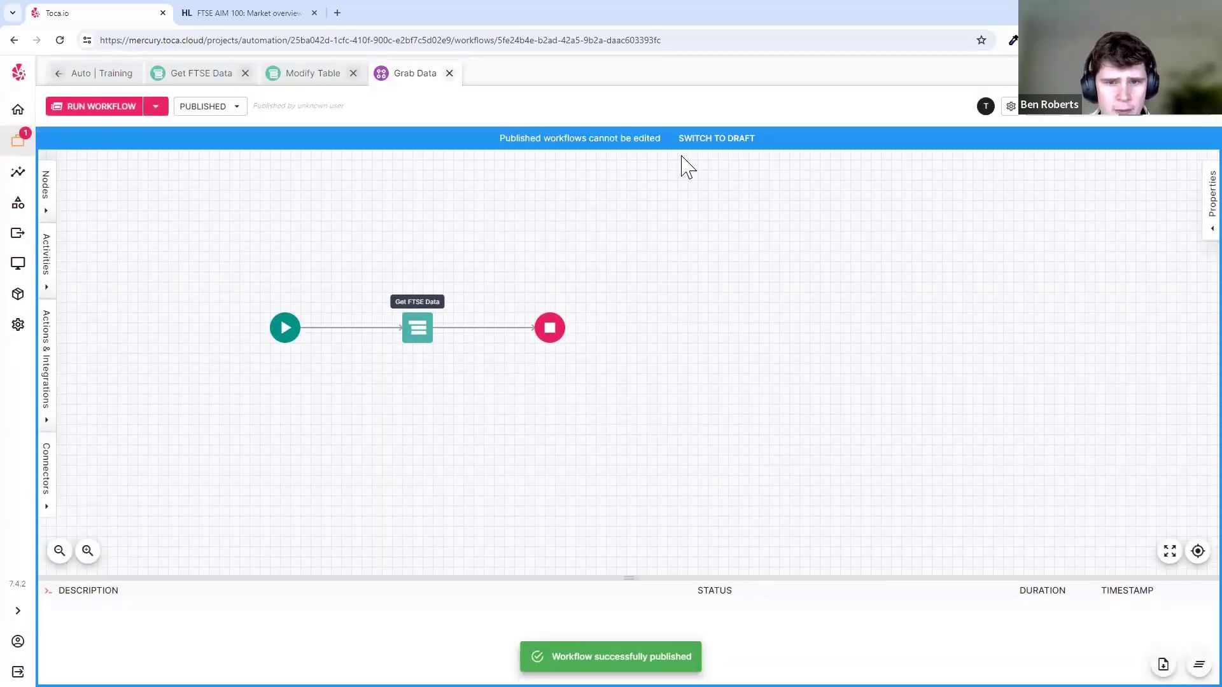
left_click(678, 143)
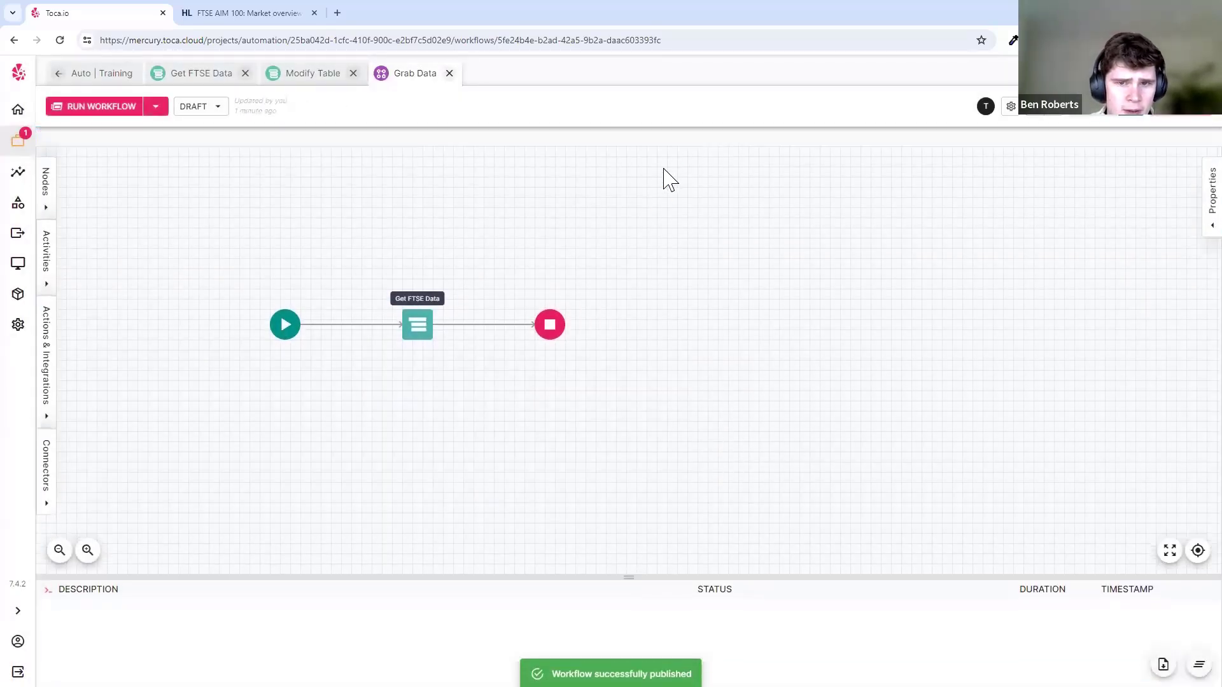
left_click(86, 74)
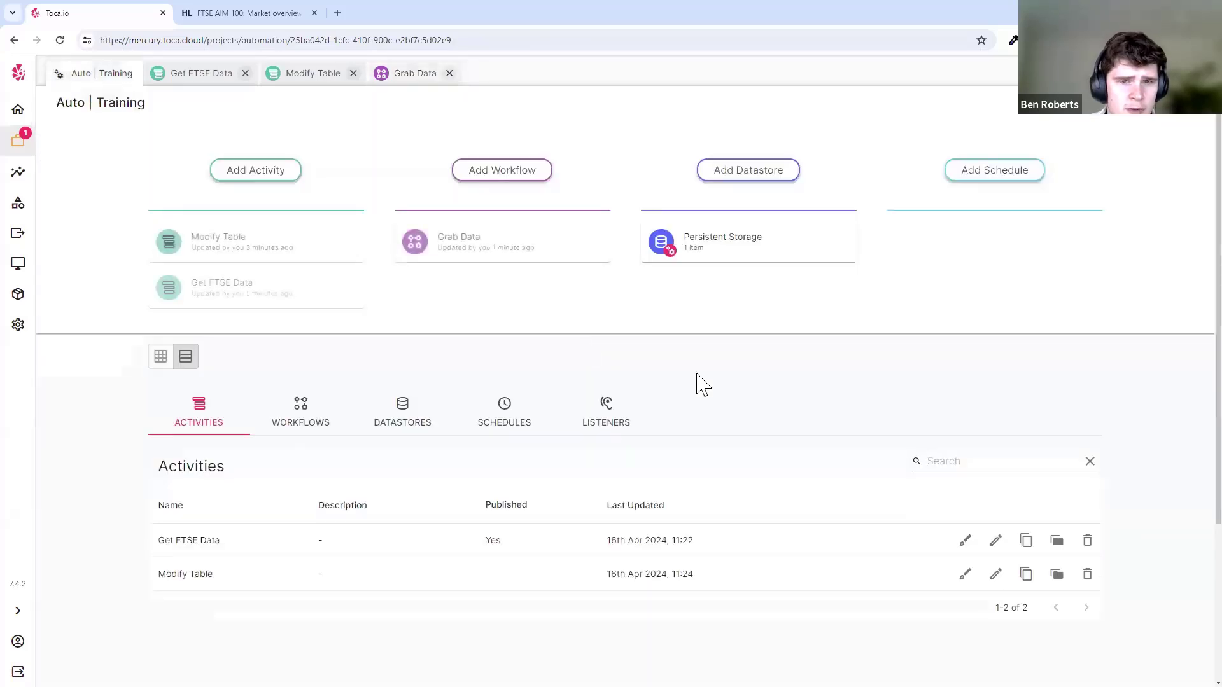
- Start a new schedule for the Grab Data workflow repeating Daily
left_click(986, 172)
left_click(611, 264)
left_click(604, 273)
left_click(581, 323)
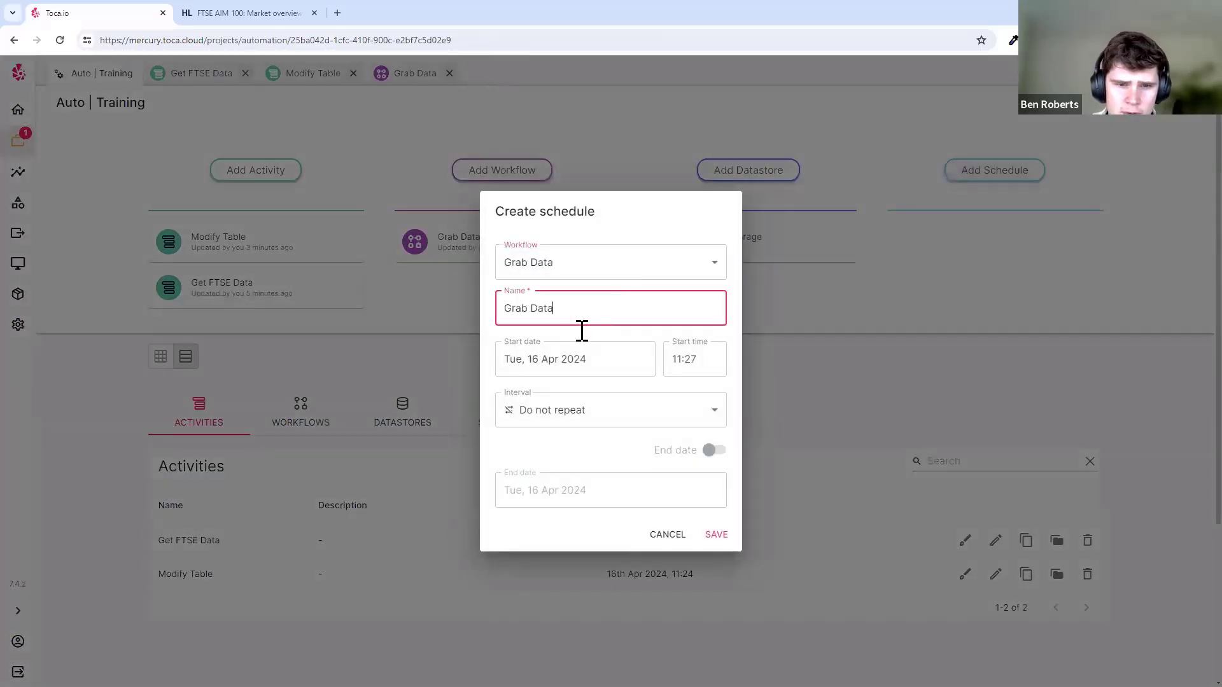
left_click(526, 335)
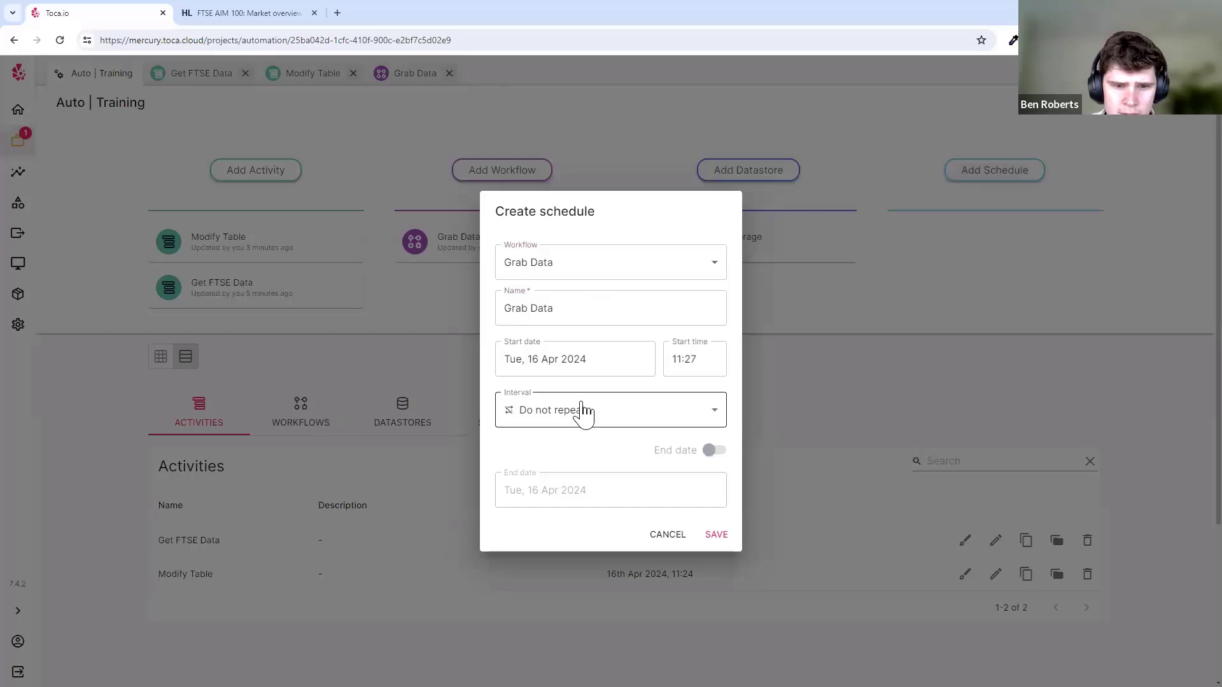
left_click(598, 419)
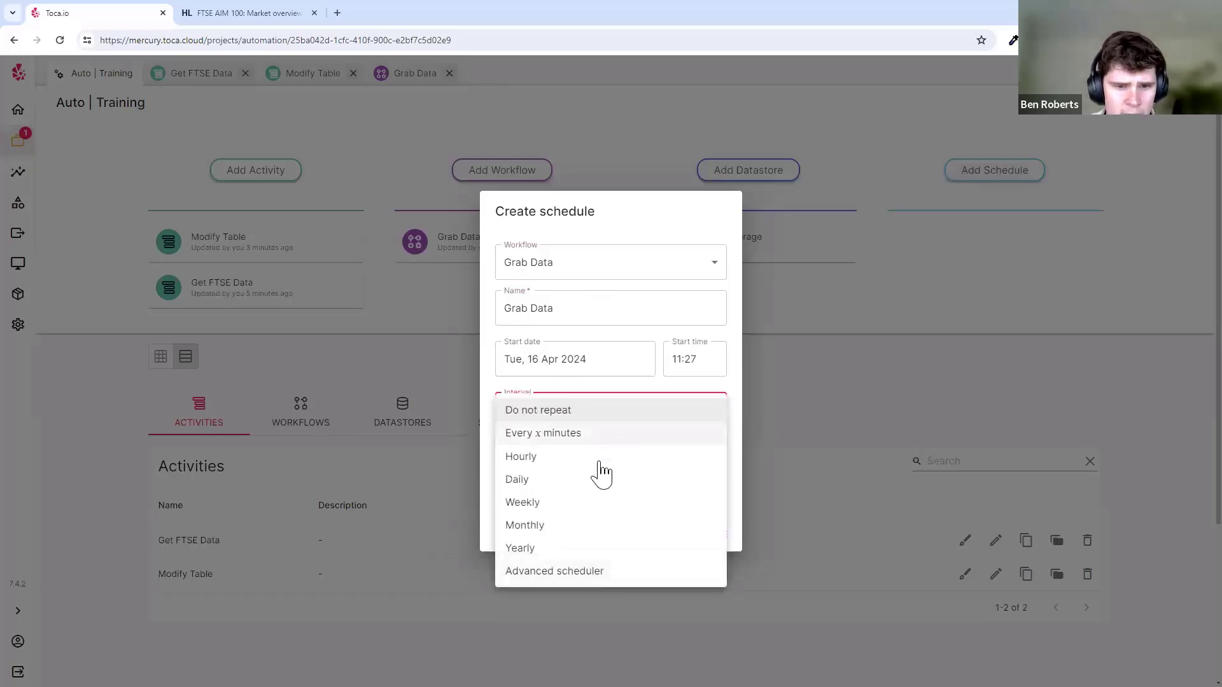
left_click(586, 478)
- Set the start time to 01:59 and end date to 21 April 2024, then save the schedule
left_click(705, 356)
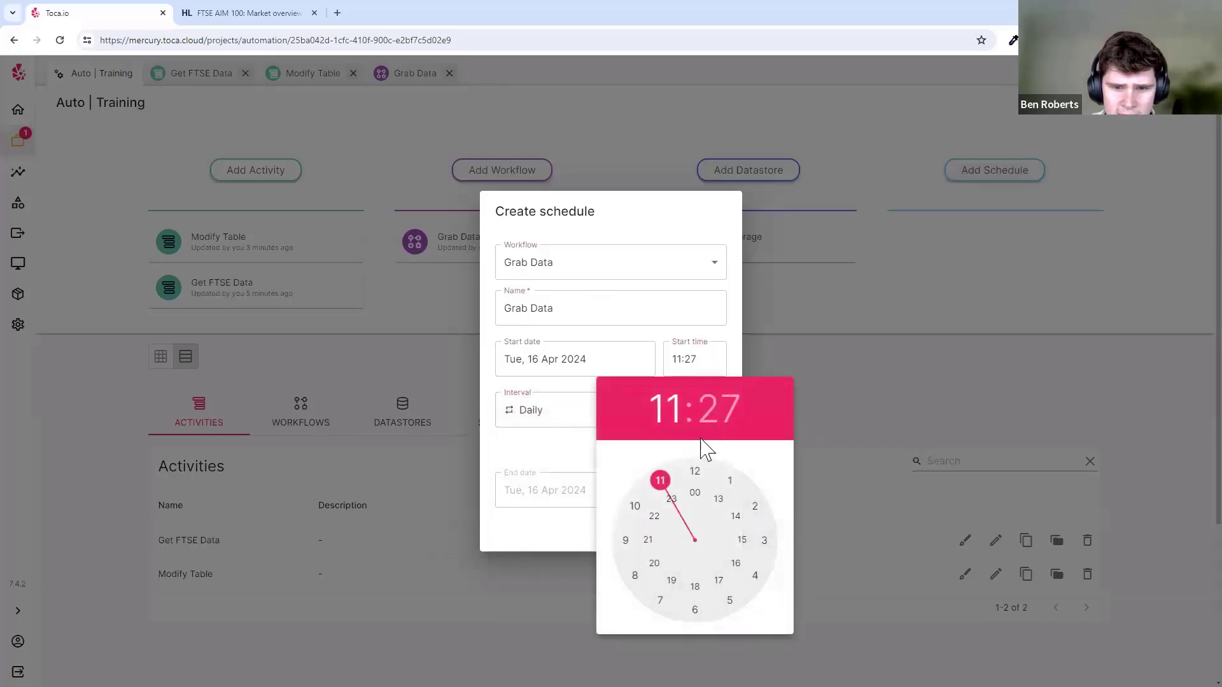
left_click(729, 482)
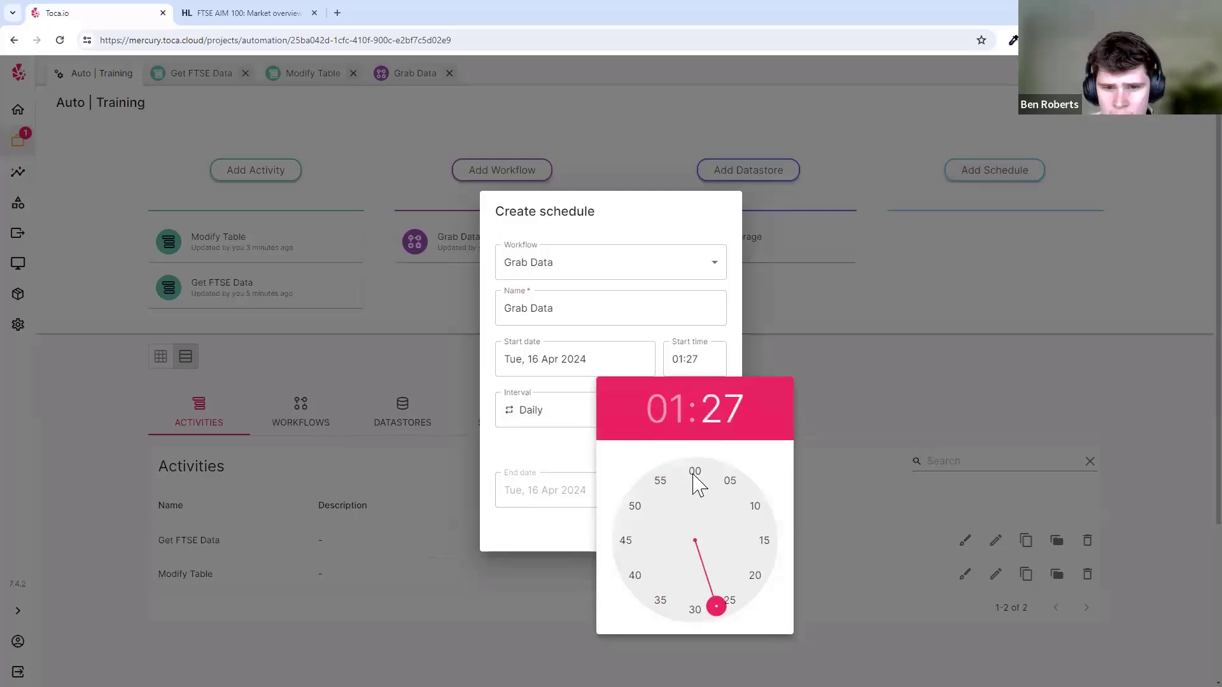
left_click(690, 471)
left_click(700, 369)
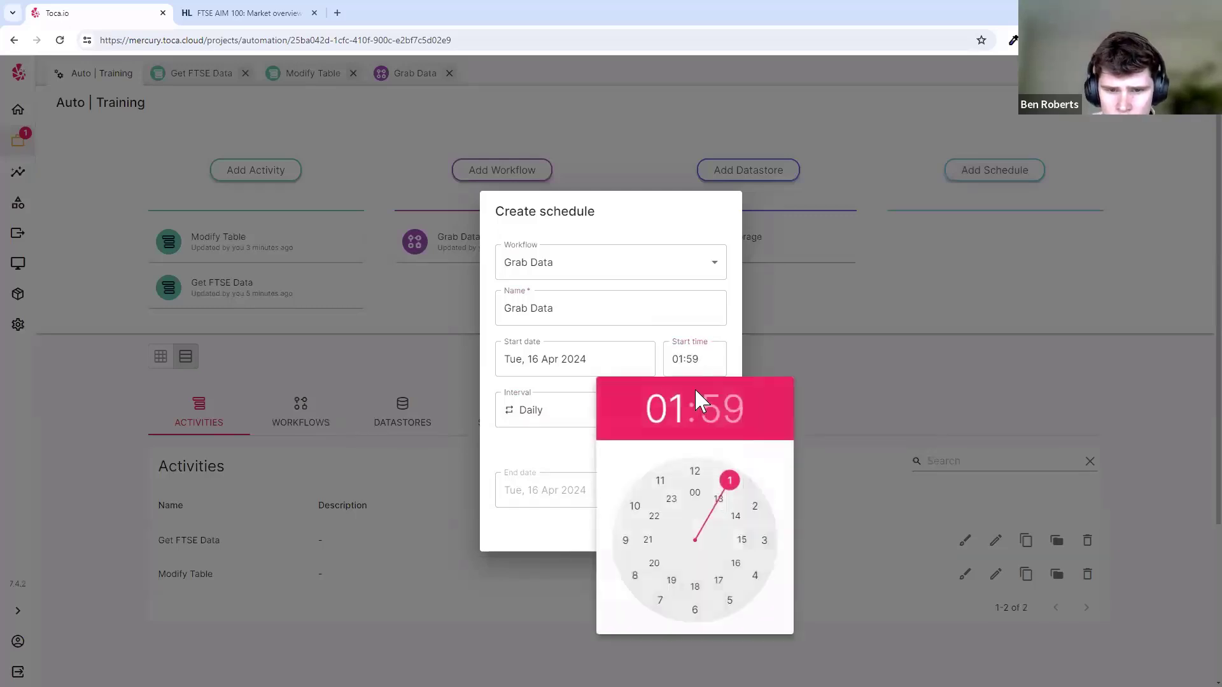
left_click(576, 407)
left_click(714, 450)
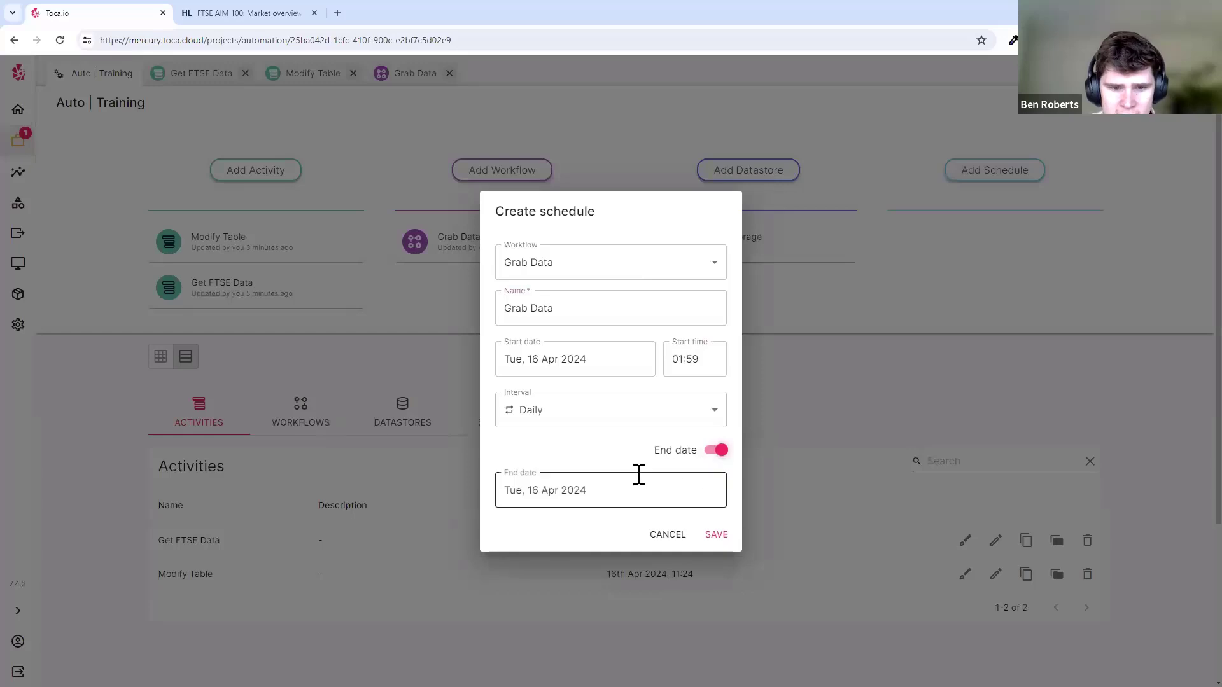
left_click(639, 476)
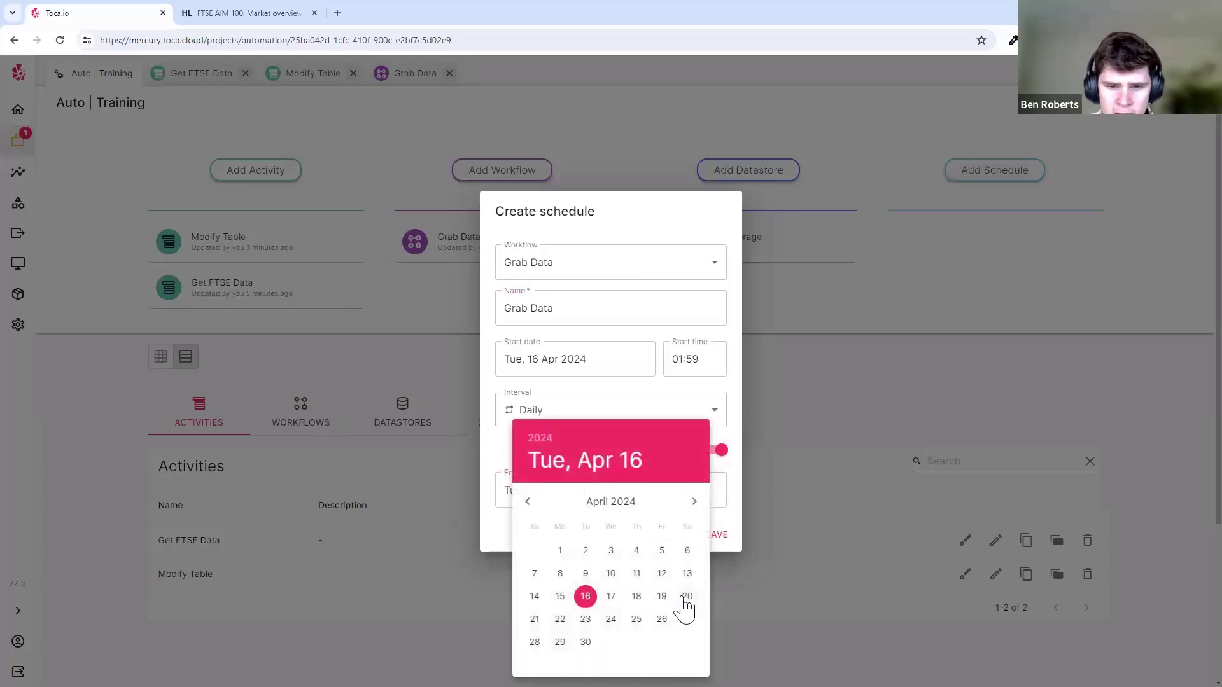
left_click(536, 620)
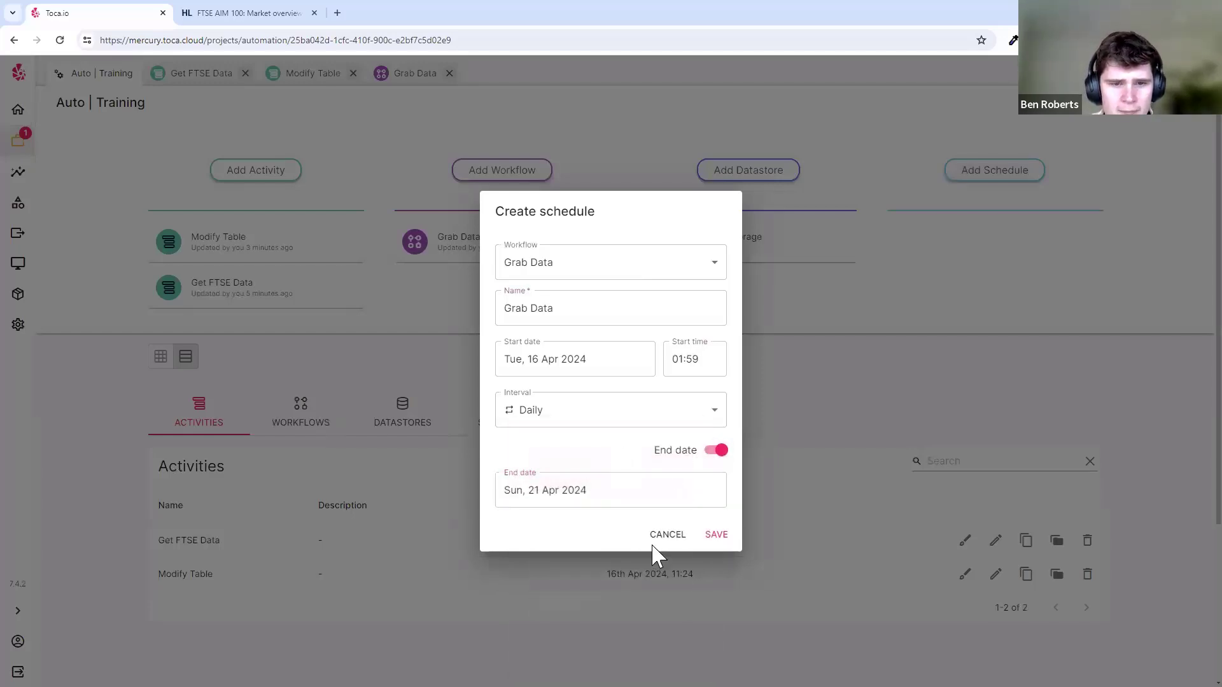
left_click(711, 540)
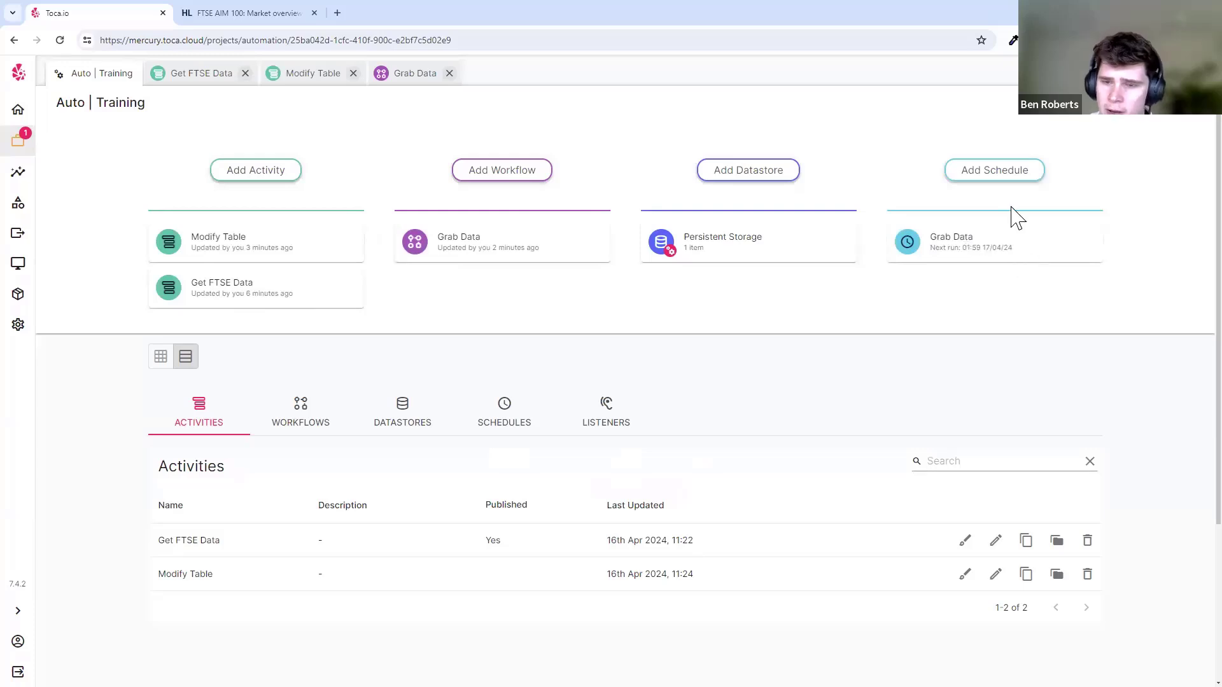
- Disable the Grab Data schedule in the Schedules list and reopen the Grab Data workflow
left_click(469, 427)
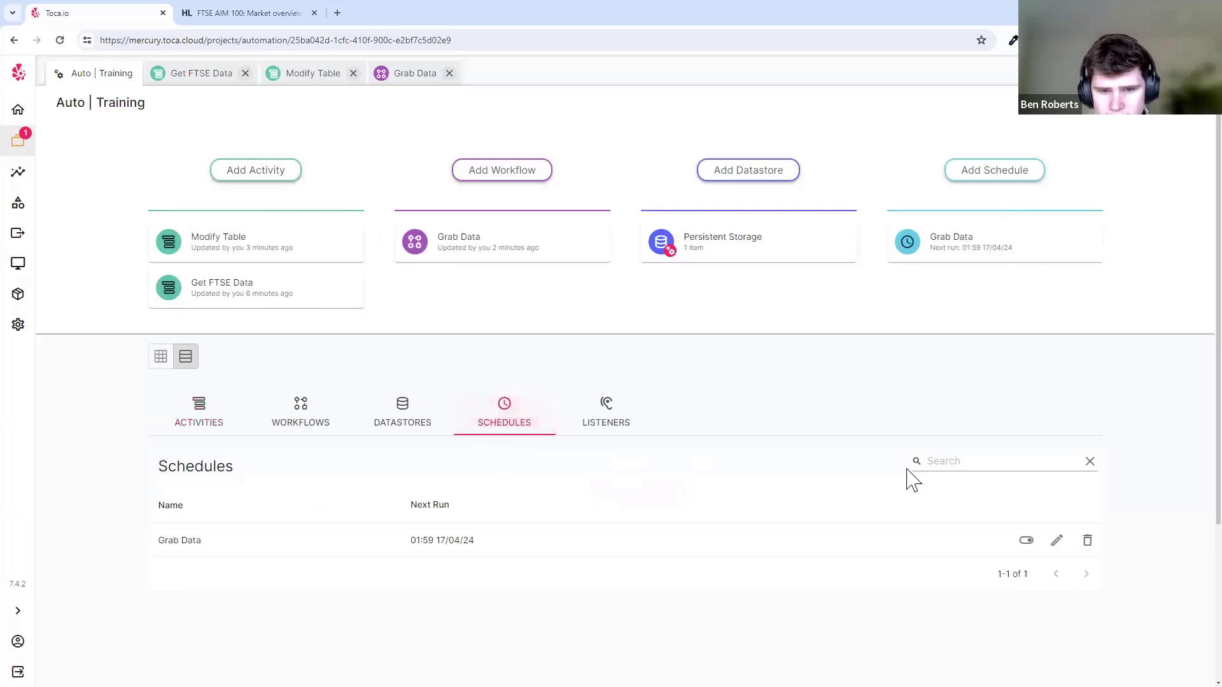
left_click(1026, 540)
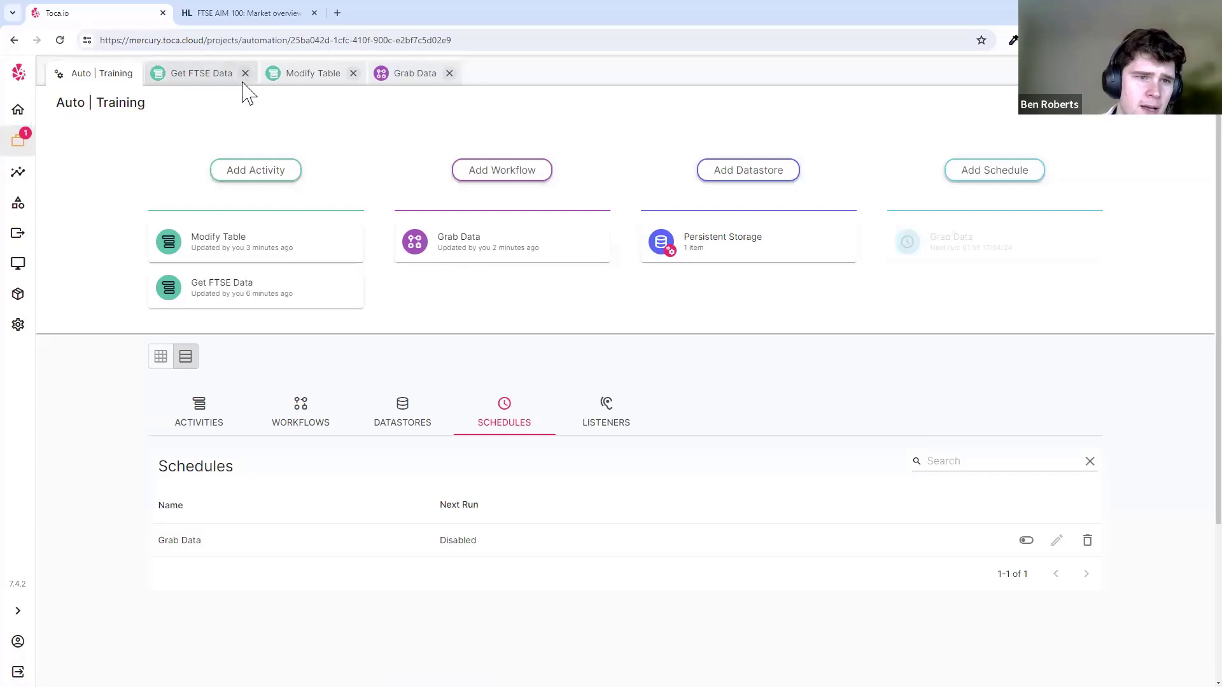
left_click(399, 78)
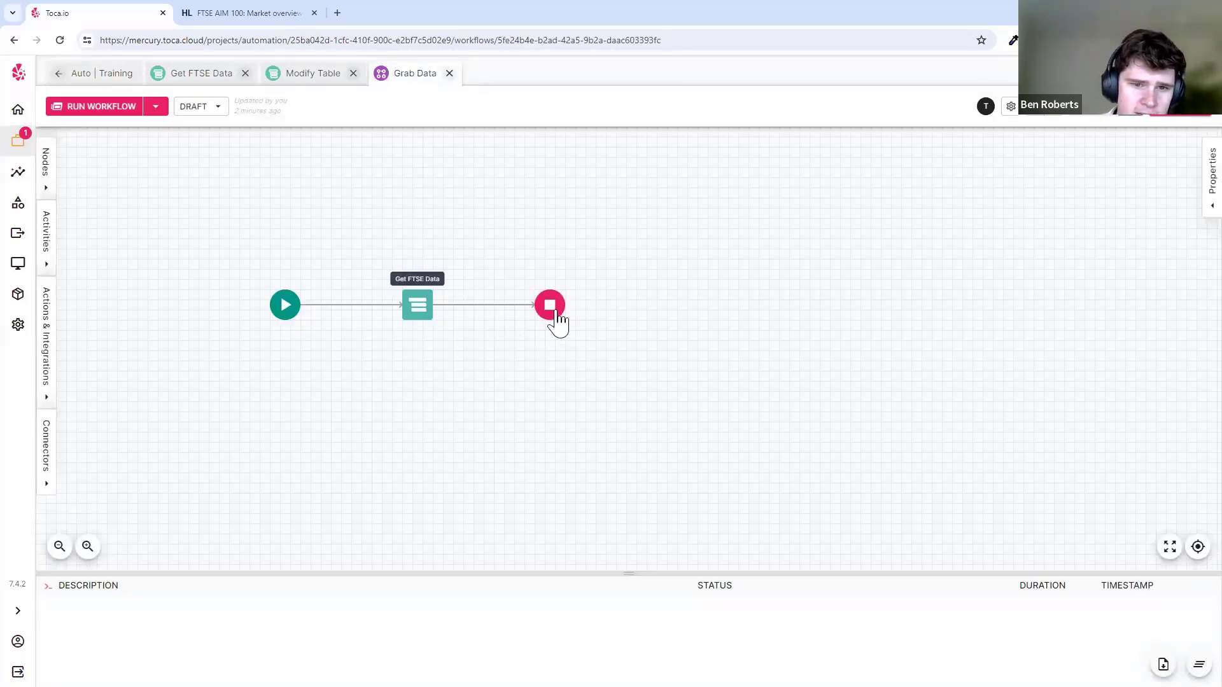
- Insert Modify Table between Get FTSE Data and the end node and link them
left_click_drag(553, 309, 827, 308)
left_click(672, 306)
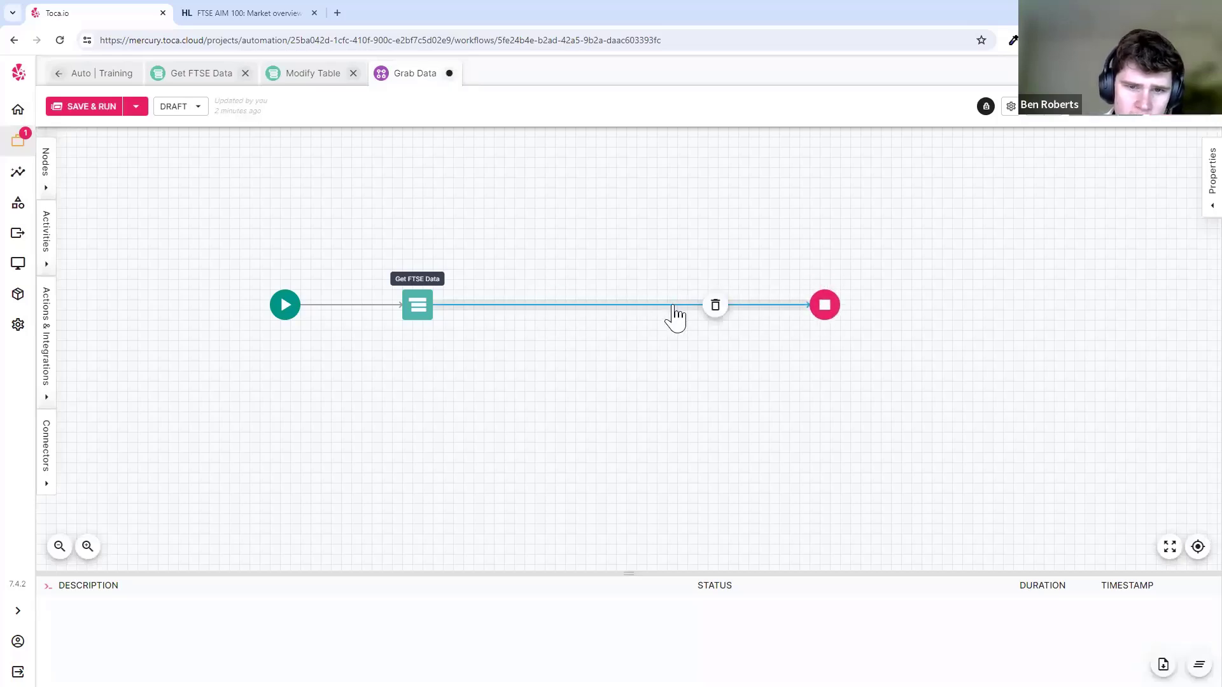
left_click(715, 306)
left_click(45, 231)
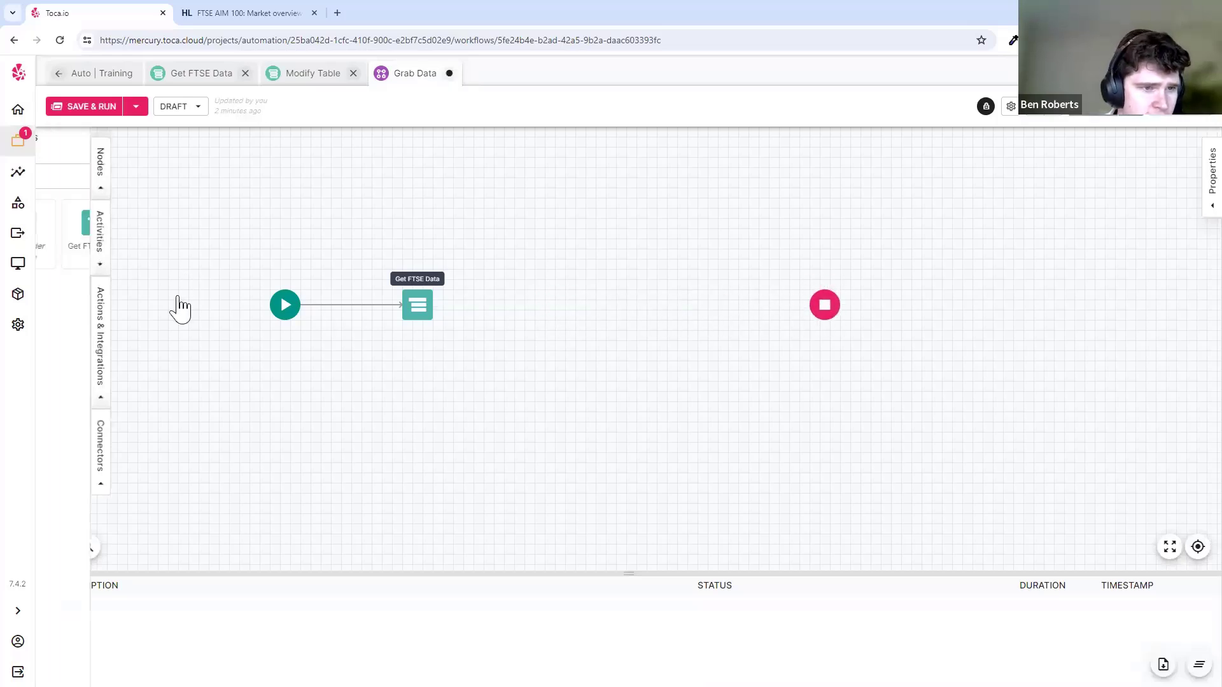
left_click_drag(203, 251, 549, 305)
left_click(277, 257)
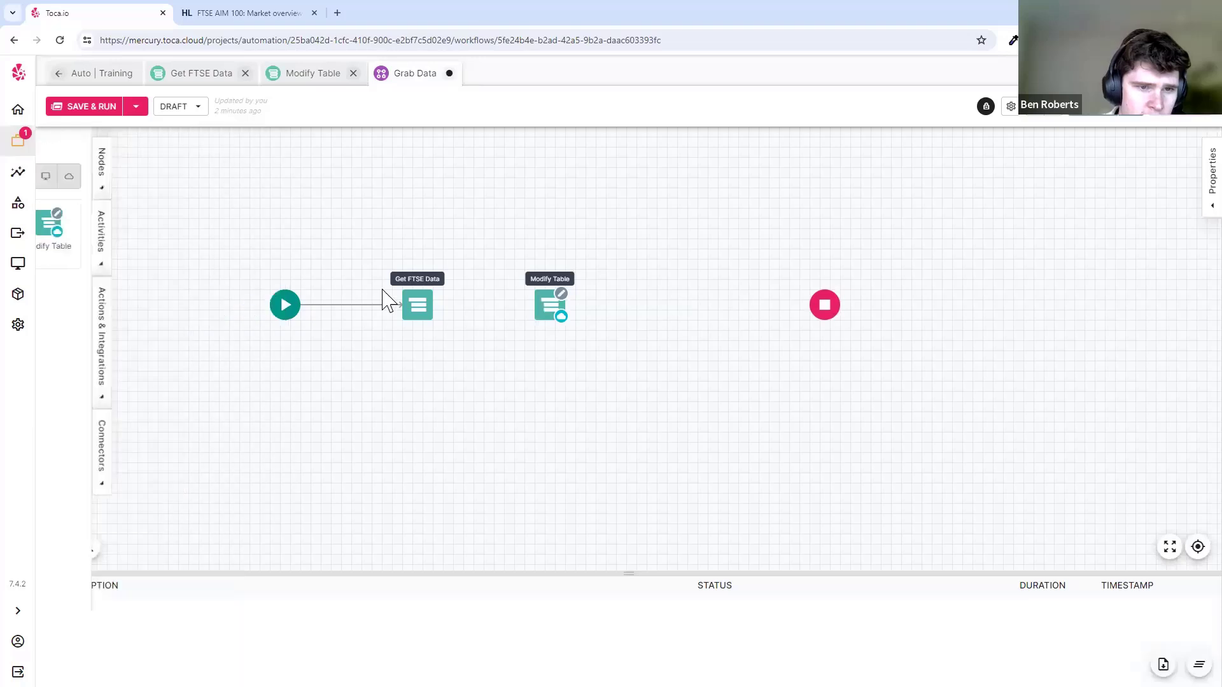
left_click(424, 307)
left_click_drag(434, 305, 822, 306)
left_click(549, 306)
left_click(1102, 114)
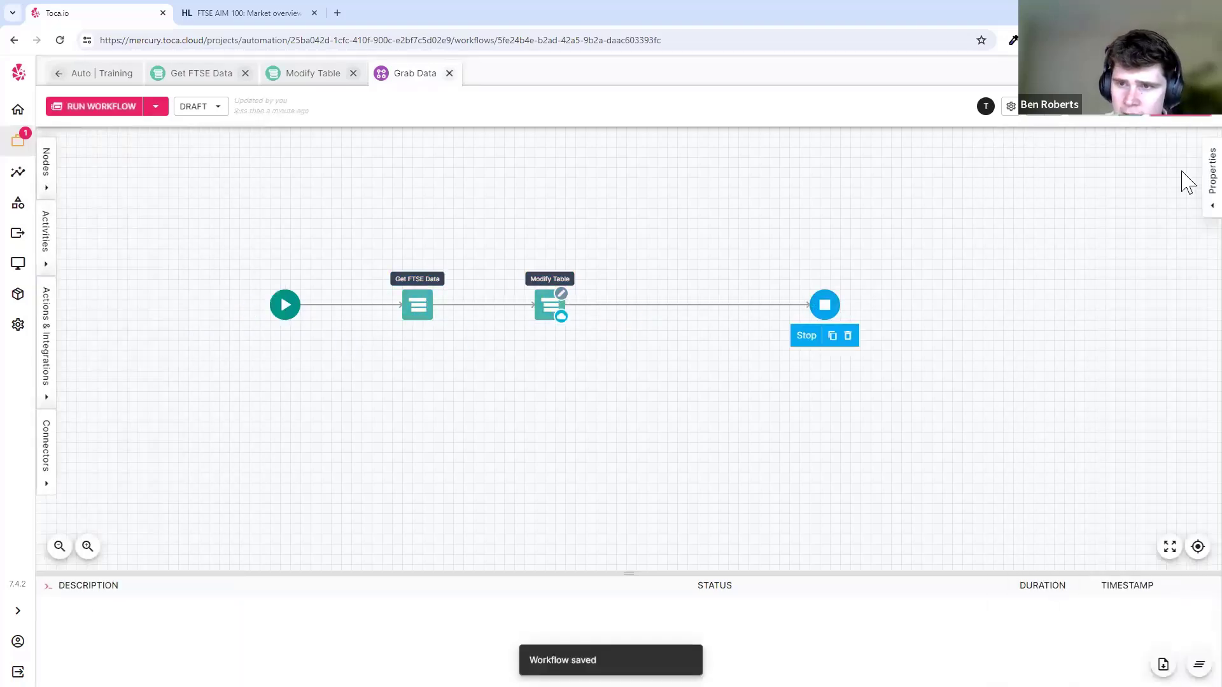
- Republish Grab Data, switch back to draft, and run the workflow
left_click(1160, 111)
left_click(730, 439)
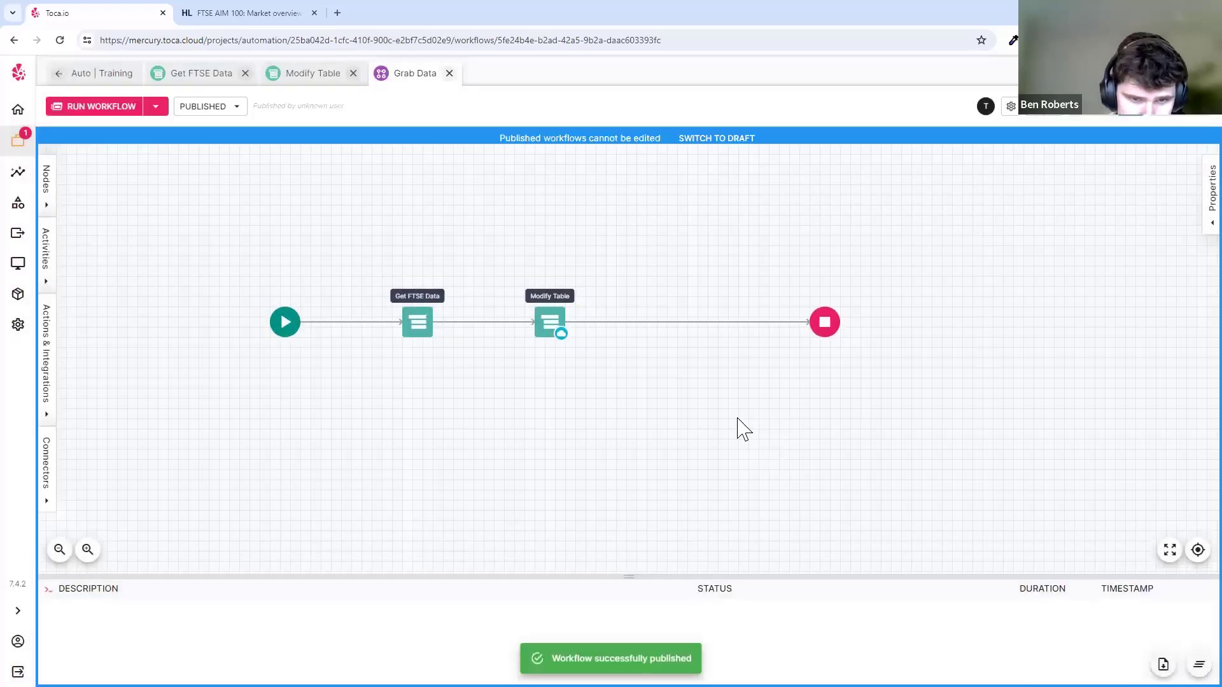
left_click(728, 140)
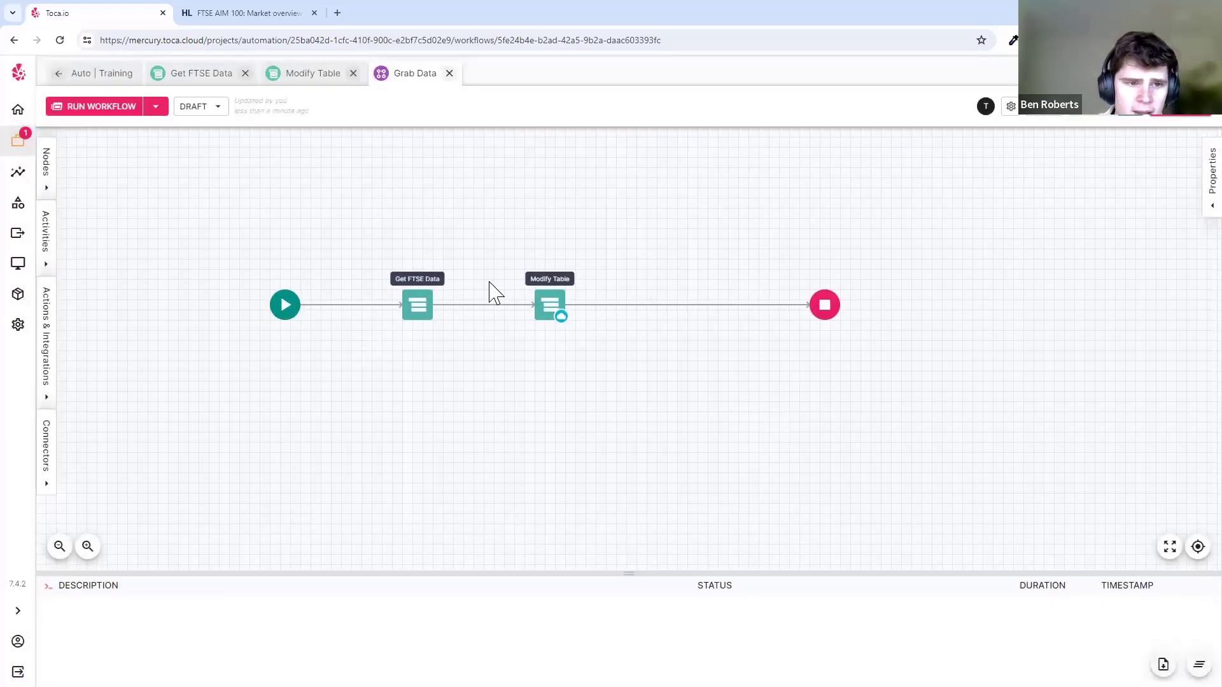
left_click(101, 108)
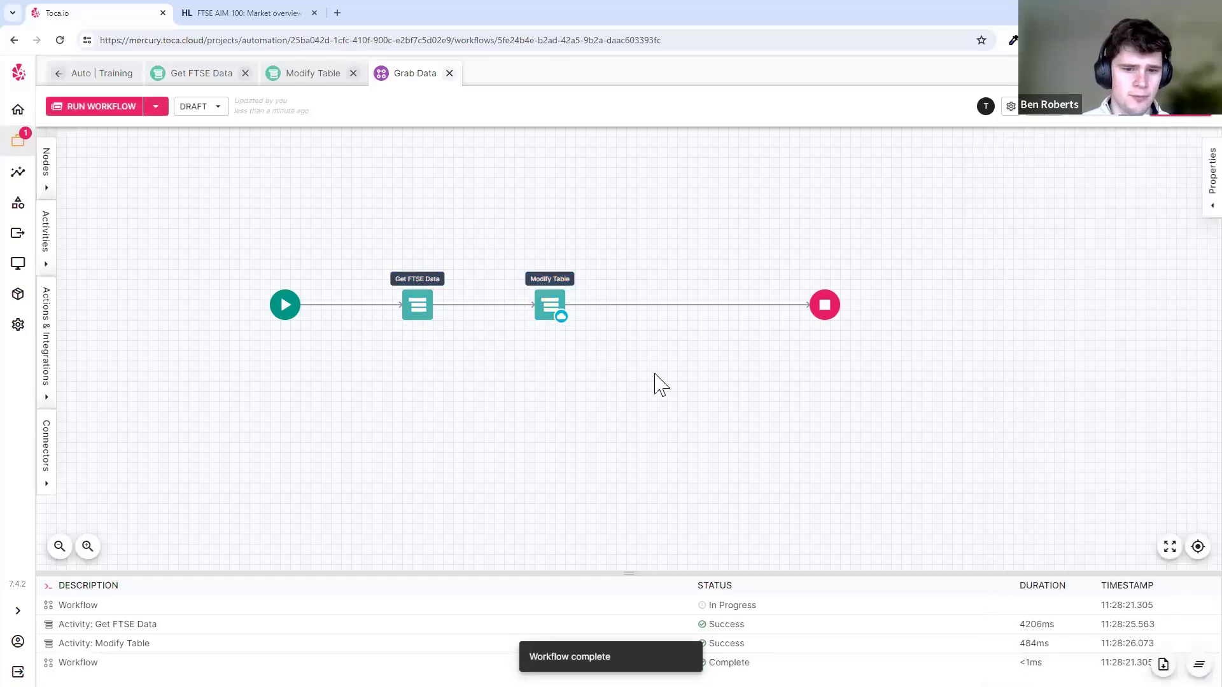
- Review the Grab Data run's Get FTSE Data and Modify Table results, then reopen Auto | Training
left_click(18, 172)
left_click(177, 182)
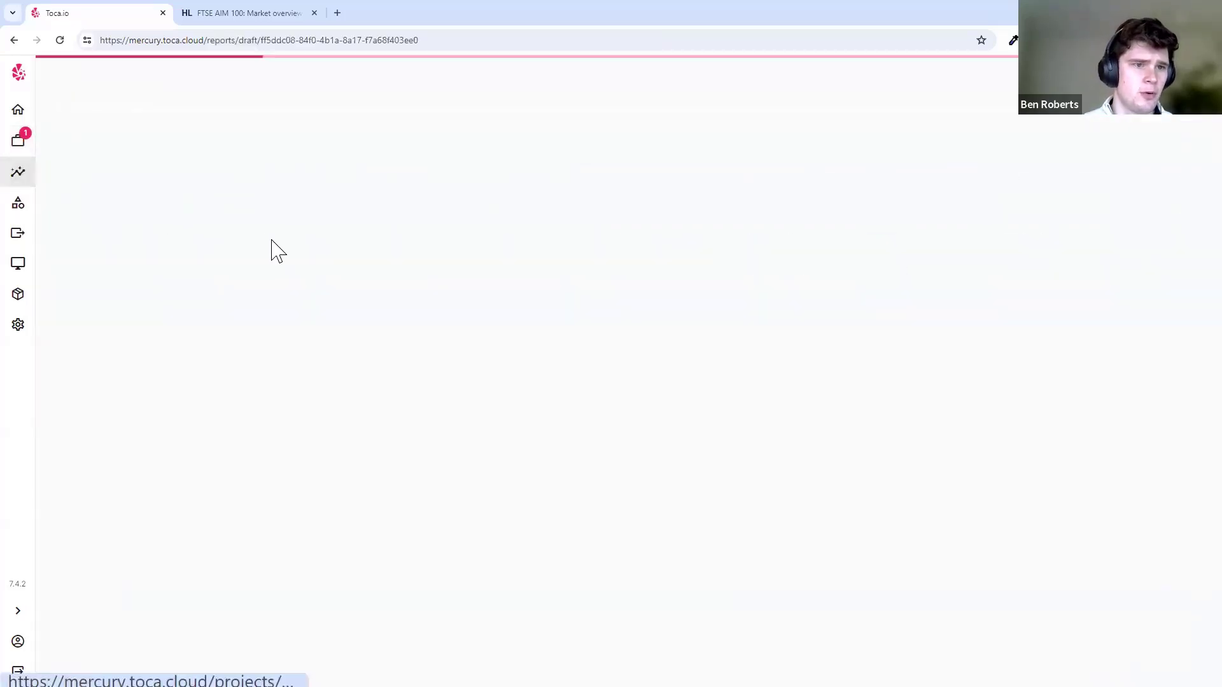
left_click(121, 256)
left_click(201, 299)
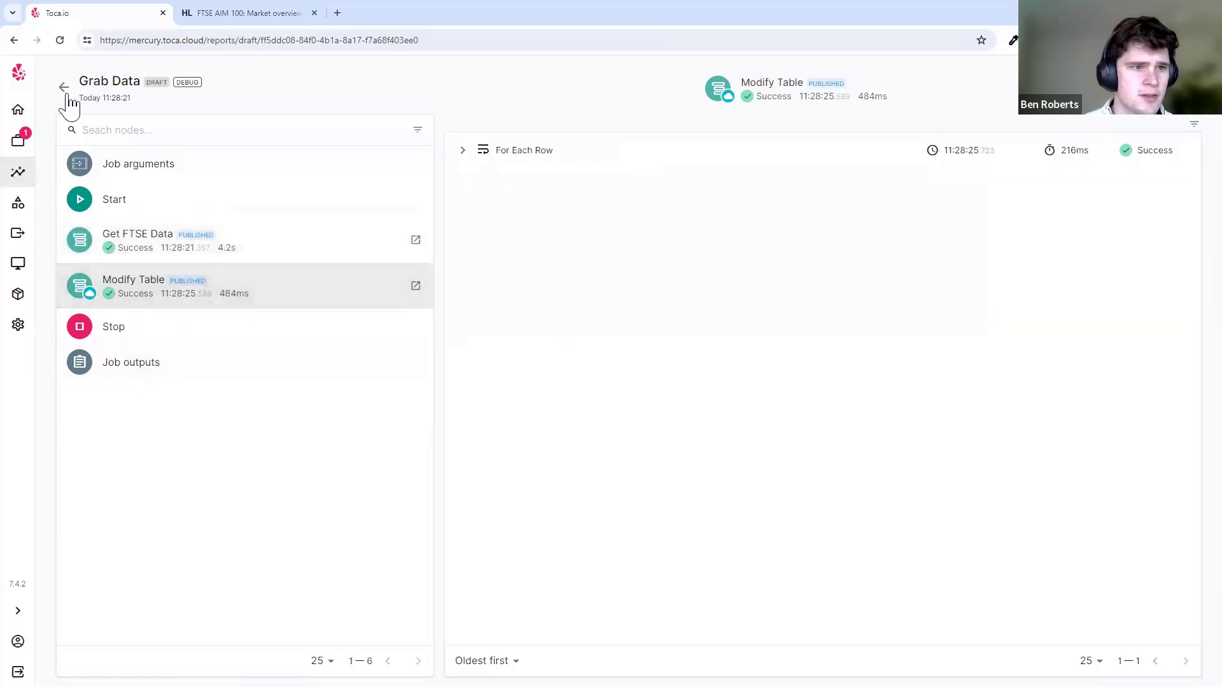
left_click(64, 87)
left_click(18, 140)
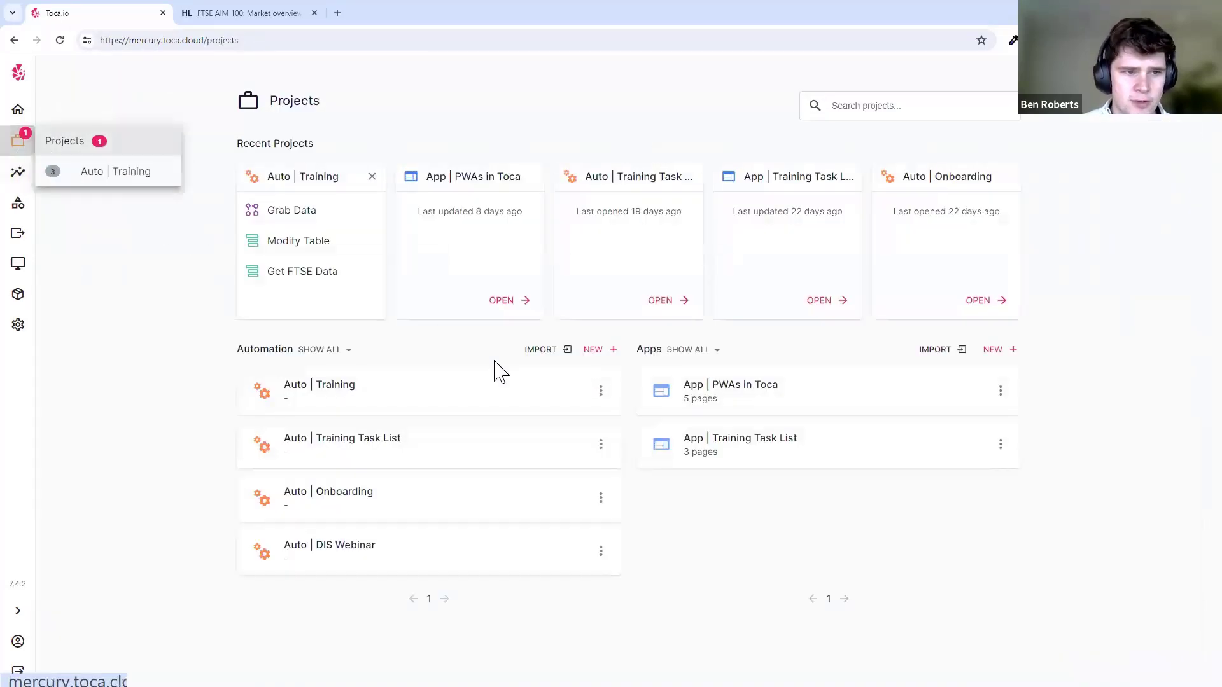
left_click(477, 398)
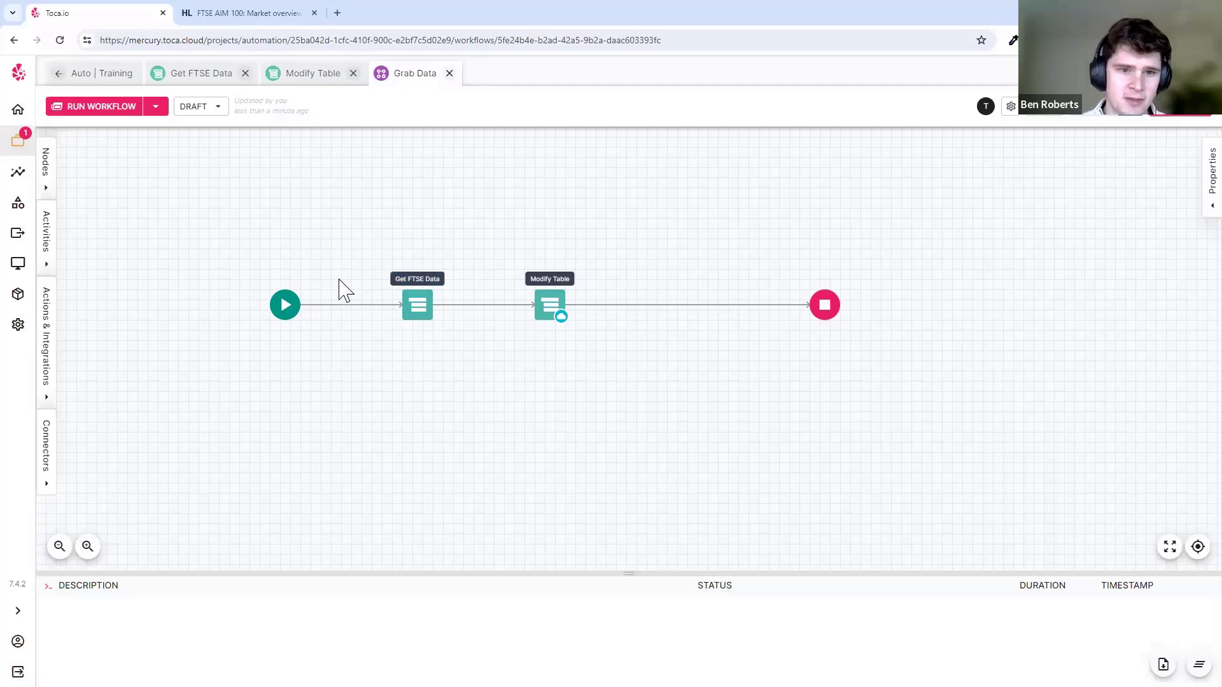
- In Get FTSE Data, run the Open Browser and cookie-accepting web element steps
left_click(201, 73)
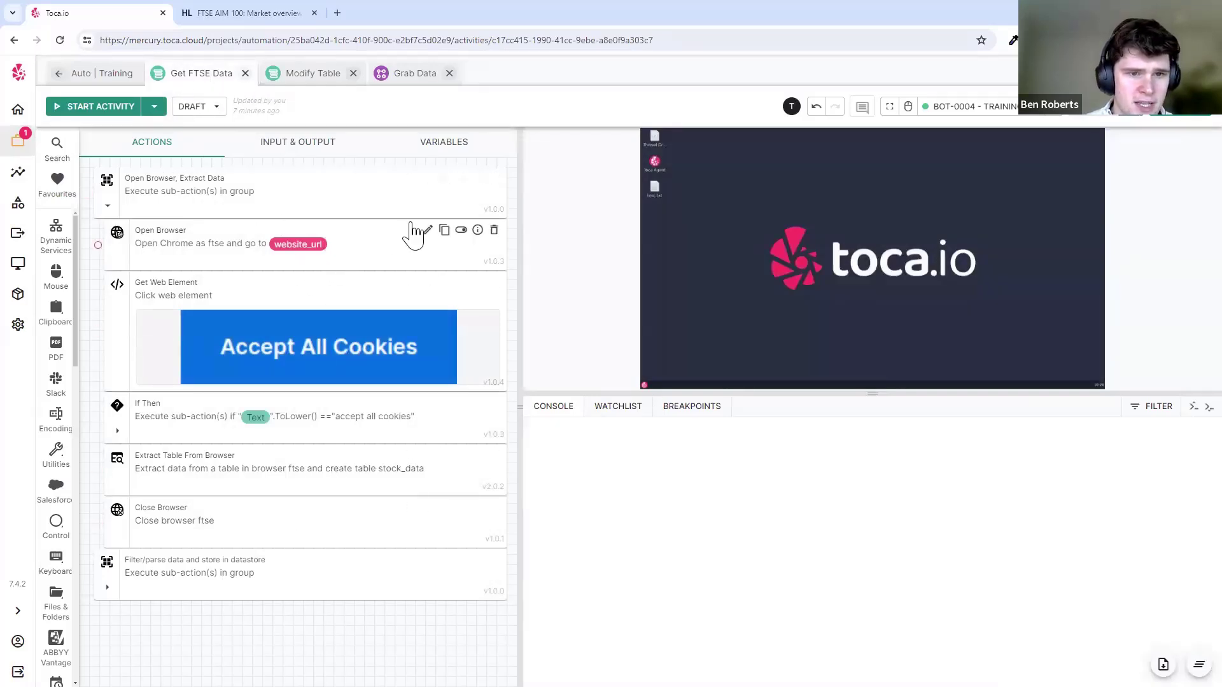
left_click(412, 230)
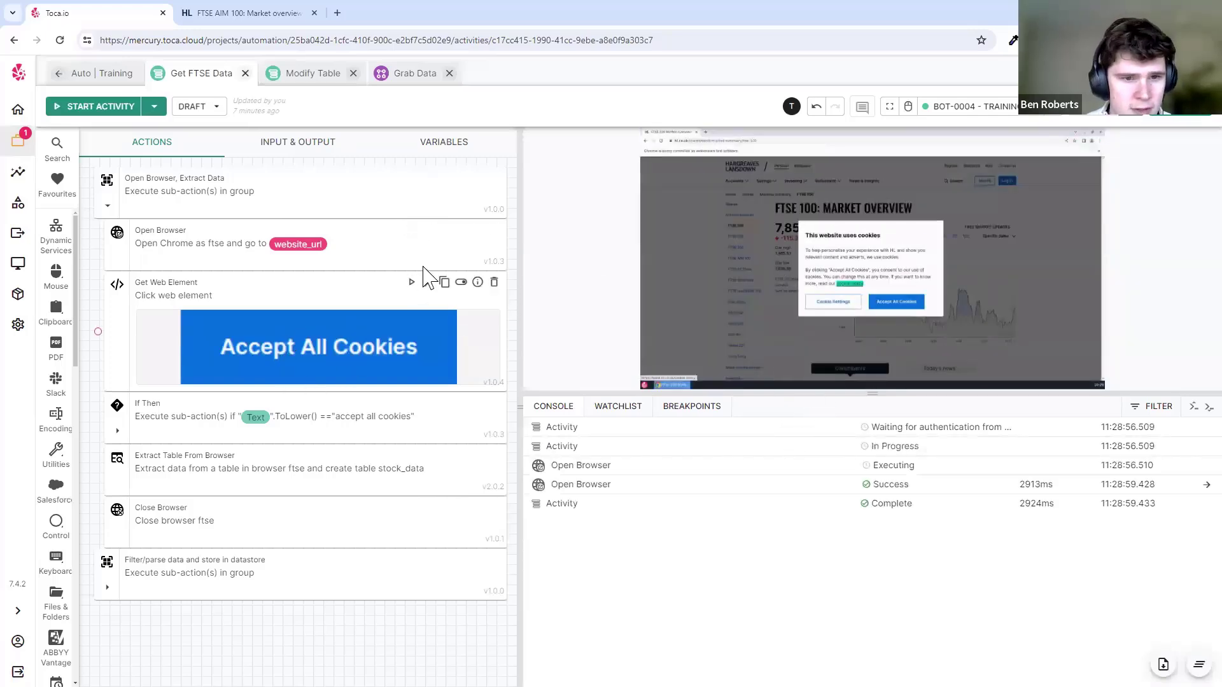
left_click(414, 281)
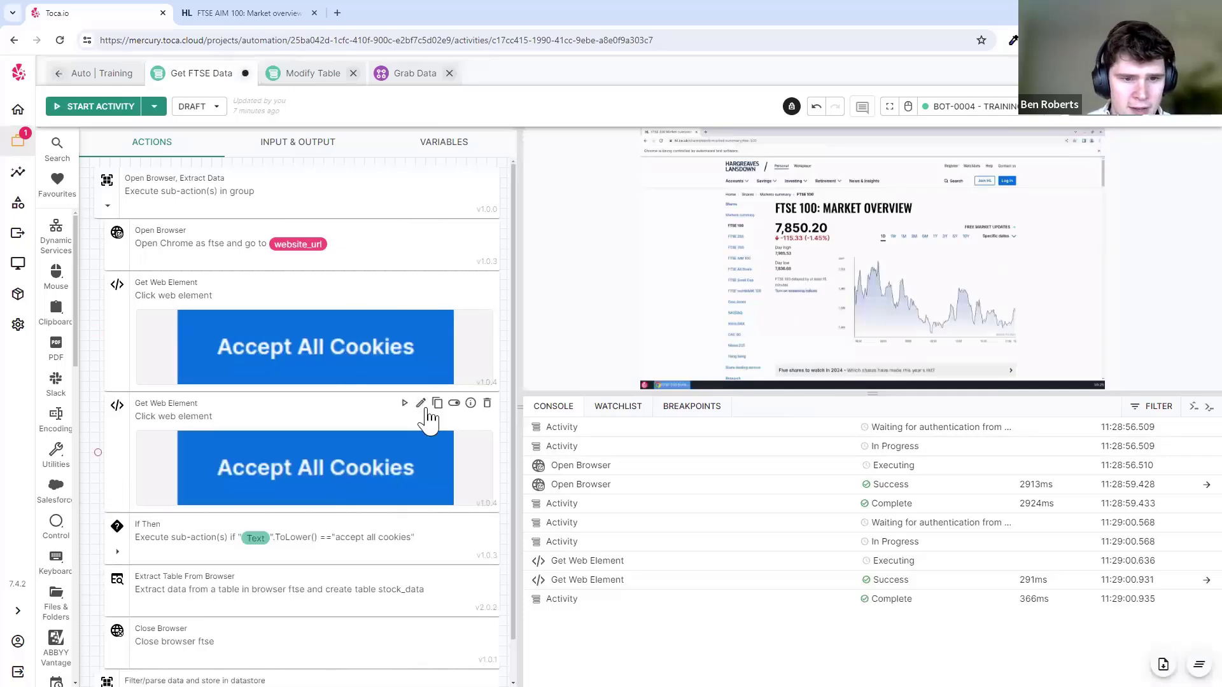
- Retarget the second Get Web Element to the FTSE value span, set Interaction to Data only, and save
left_click(420, 404)
left_click(478, 292)
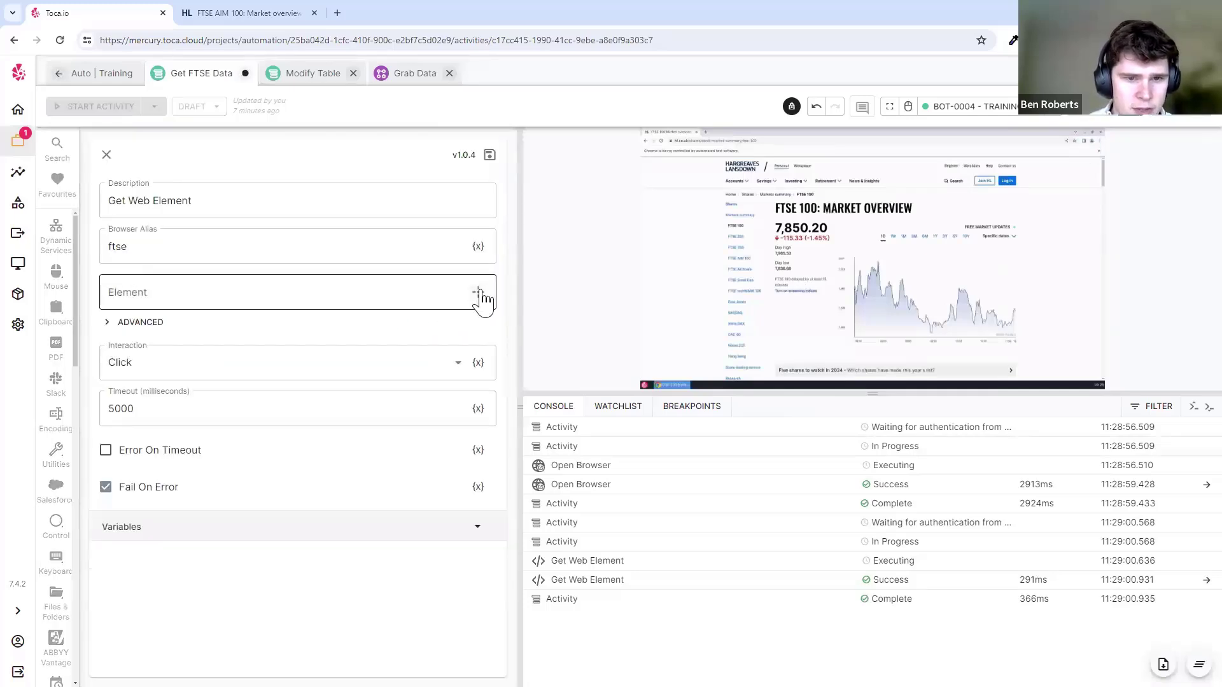
left_click(478, 293)
left_click(798, 227)
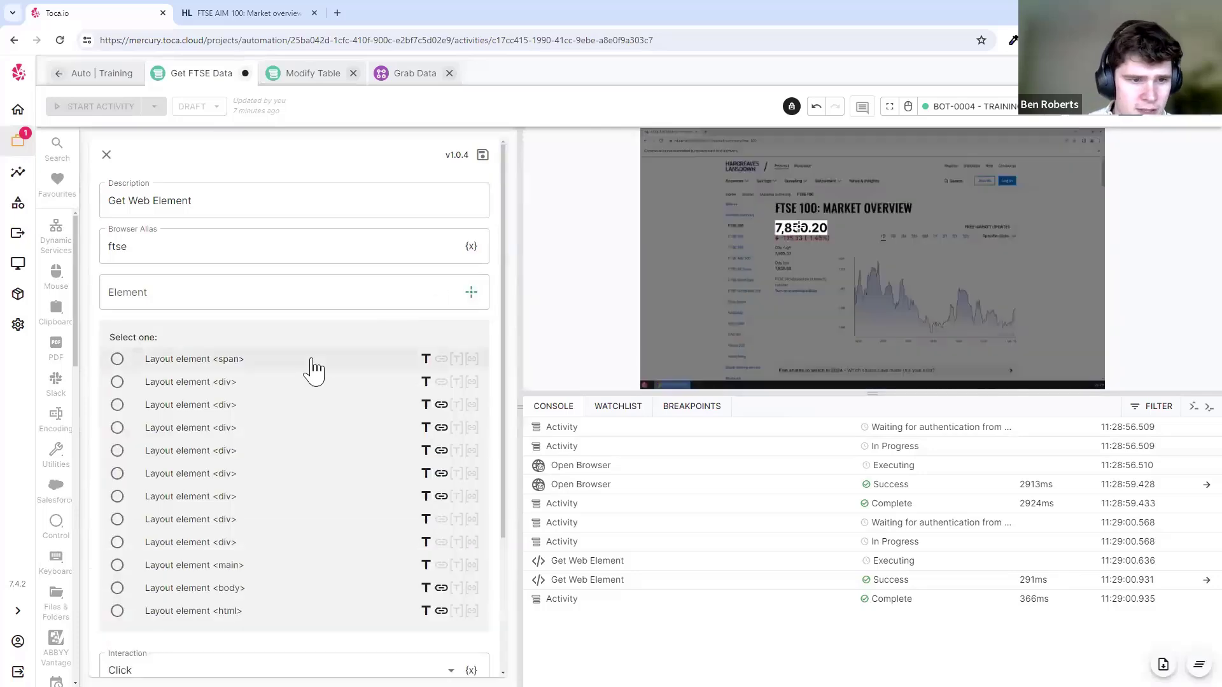
left_click(313, 360)
left_click(199, 421)
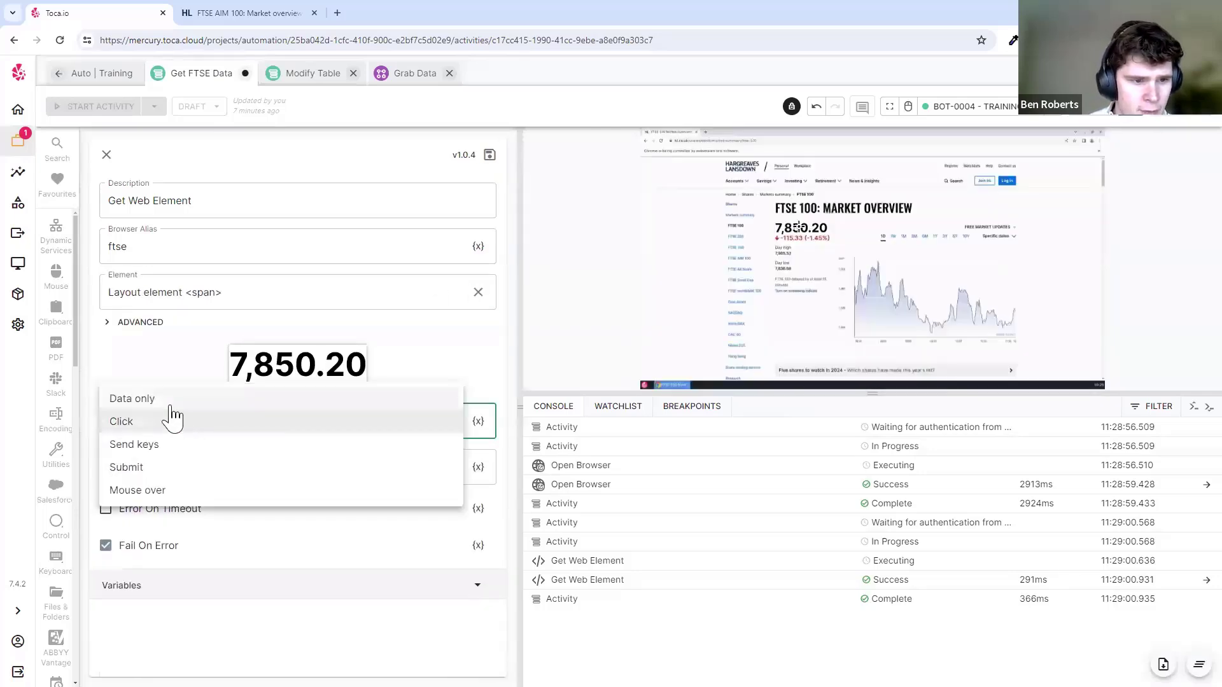
left_click(165, 399)
left_click(490, 155)
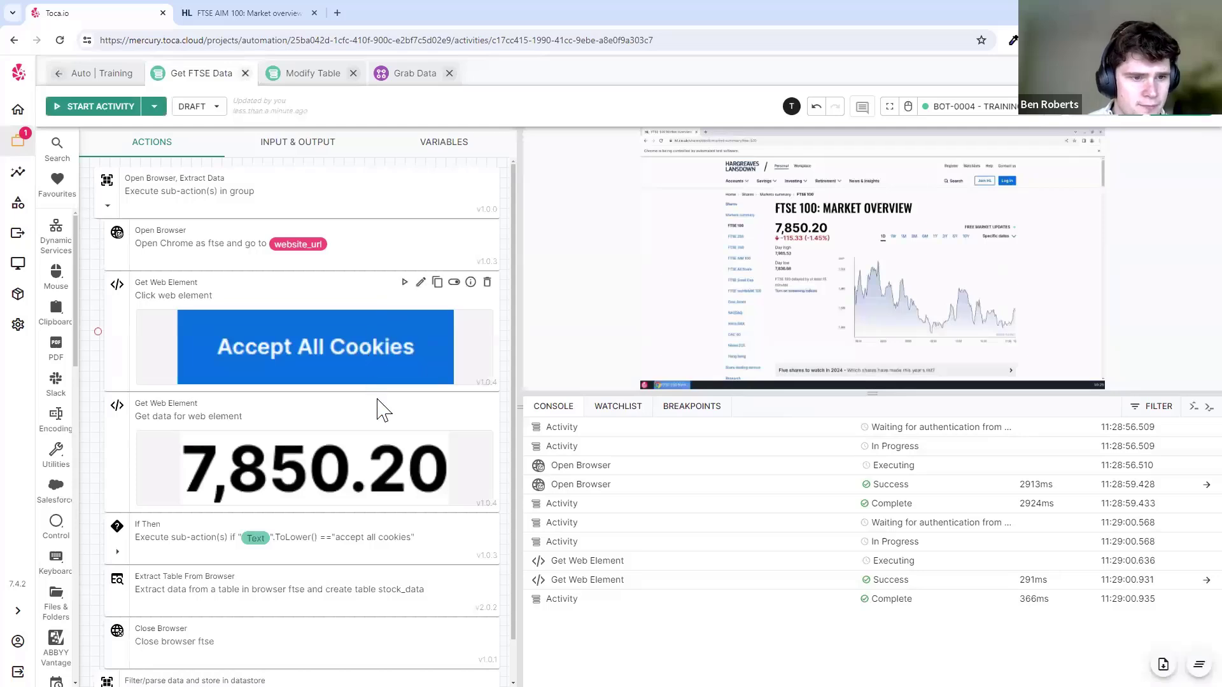
- Test-run the value-reading step and confirm it captured 7,850.20
scroll(395, 391, "down", 1)
left_click(404, 357)
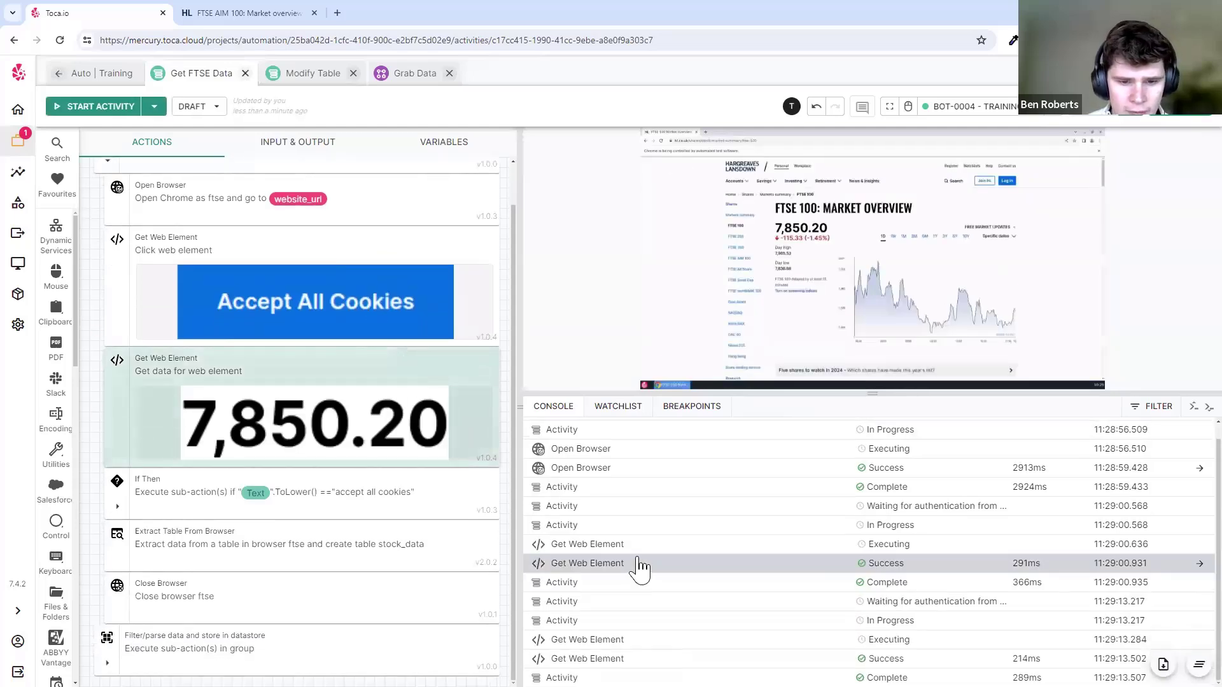
left_click(533, 655)
scroll(815, 554, "down", 5)
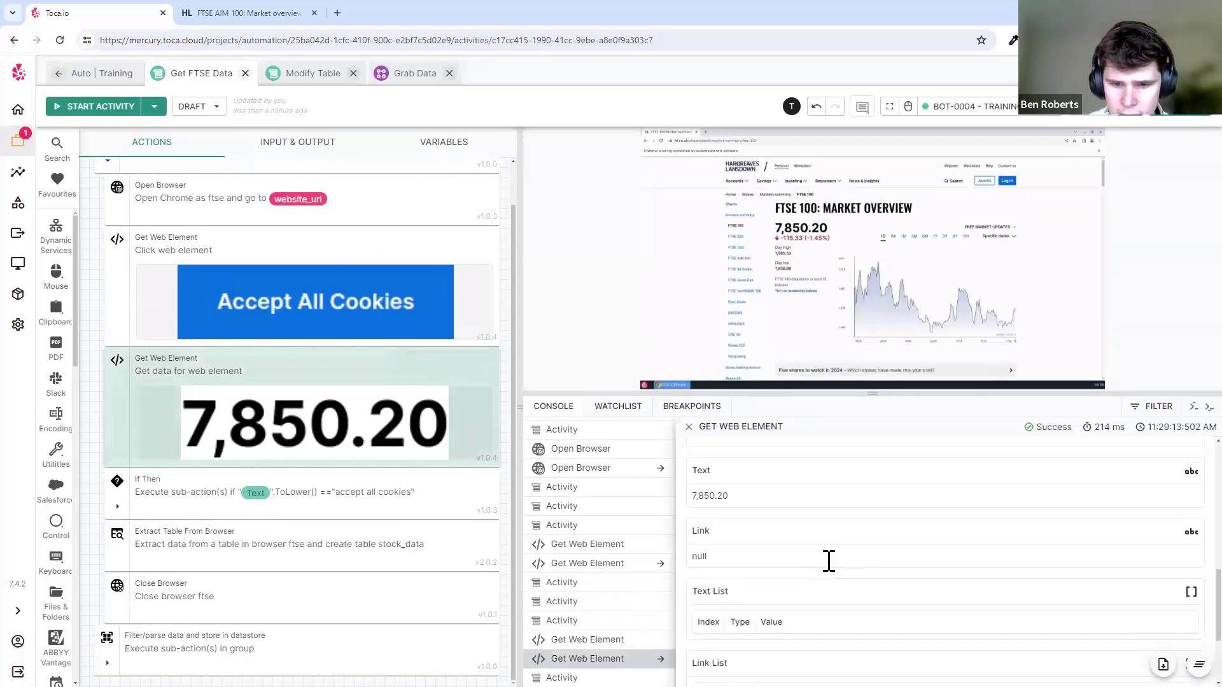
scroll(760, 540, "up", 1)
mouse_move(738, 560)
left_mouse_down()
mouse_move(670, 553)
mouse_move(747, 558)
left_mouse_up()
left_click(757, 562)
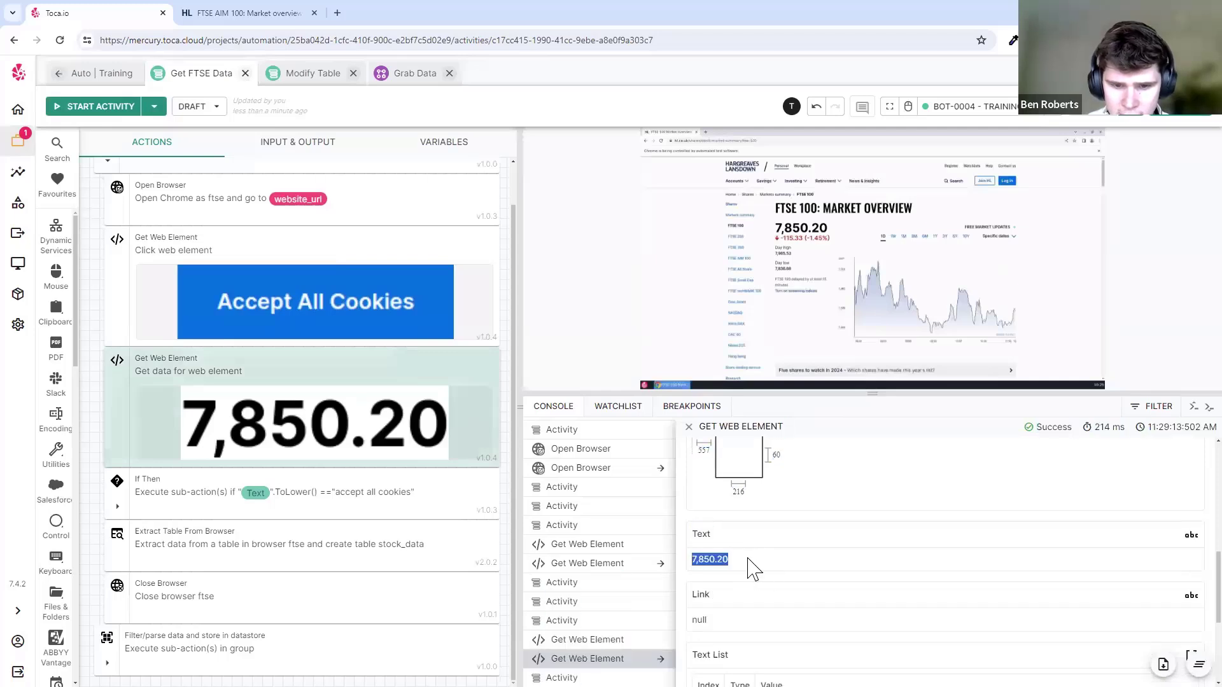
left_click(748, 558)
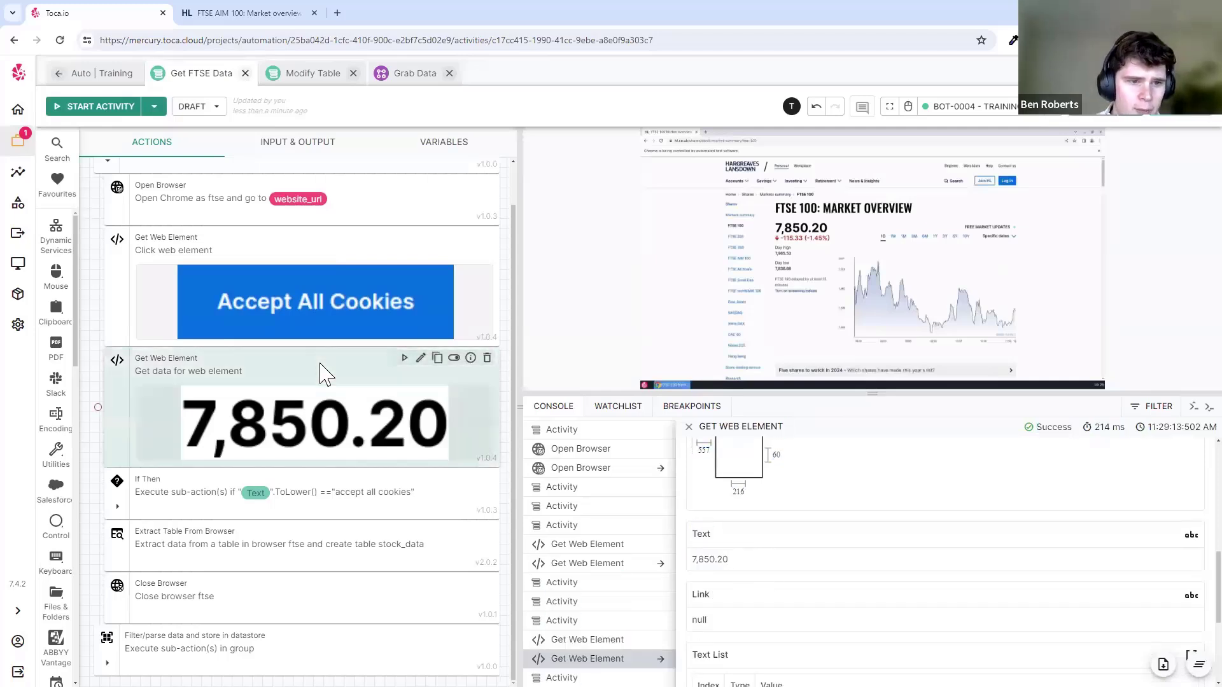
left_click(311, 152)
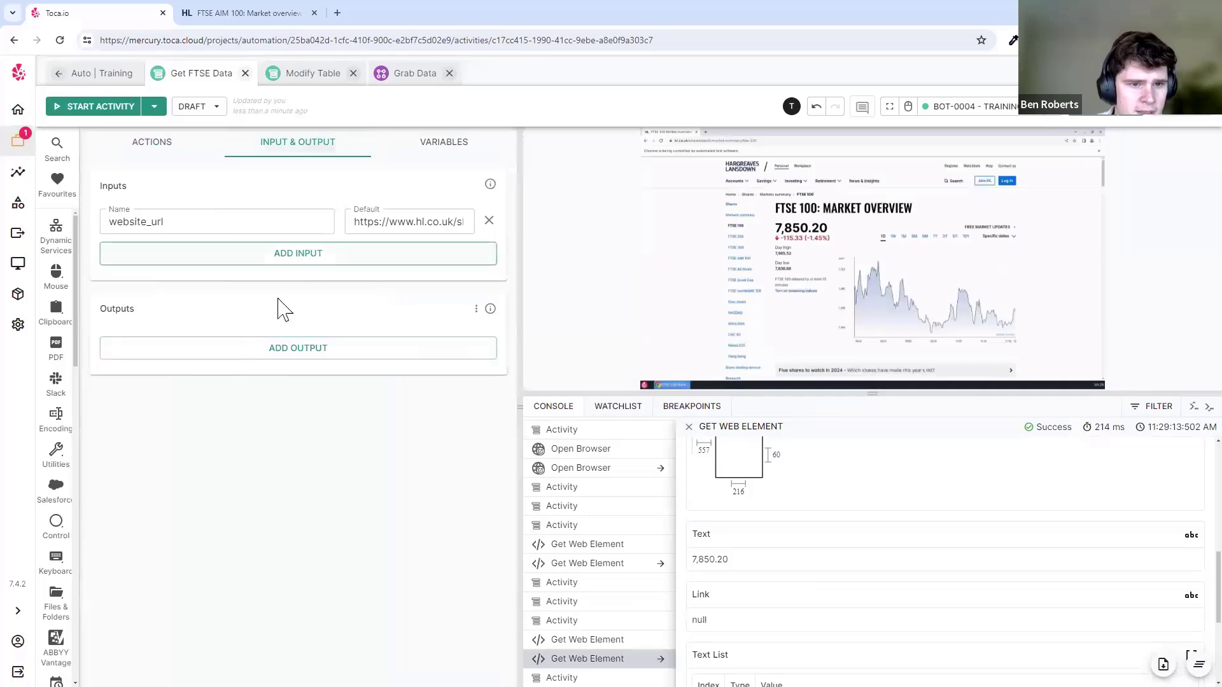
- Add the element's Text as an output named price, publish Get FTSE Data, and return it to draft
left_click(320, 358)
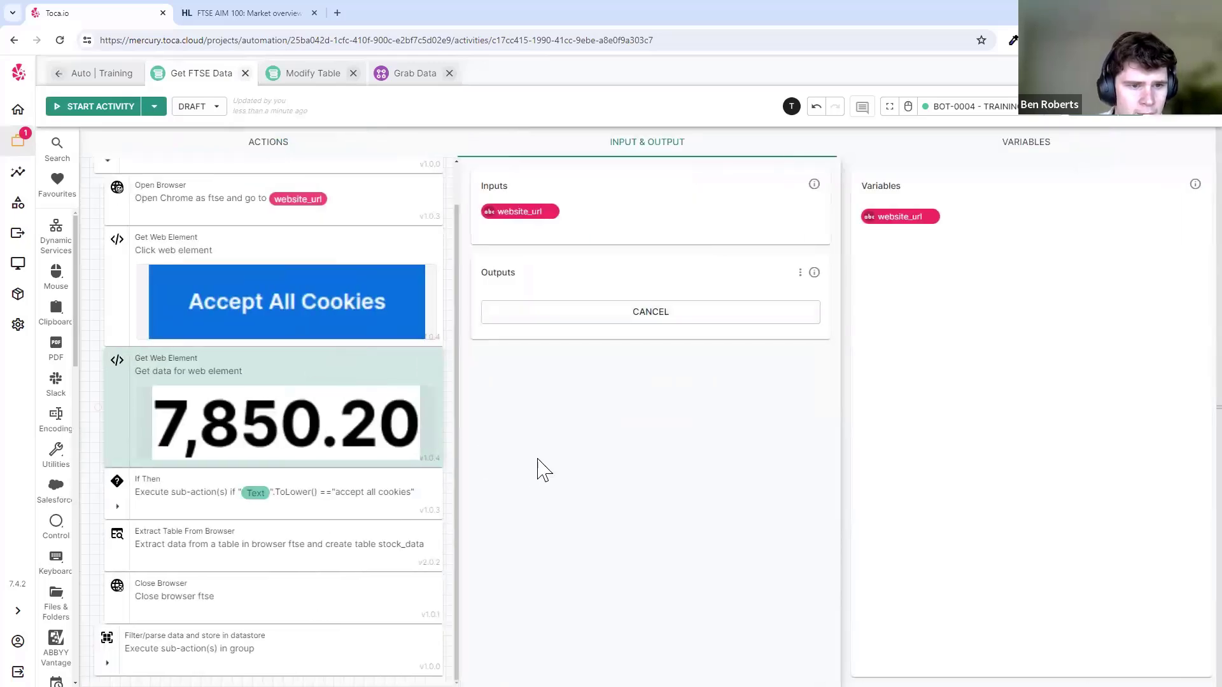
left_click(354, 434)
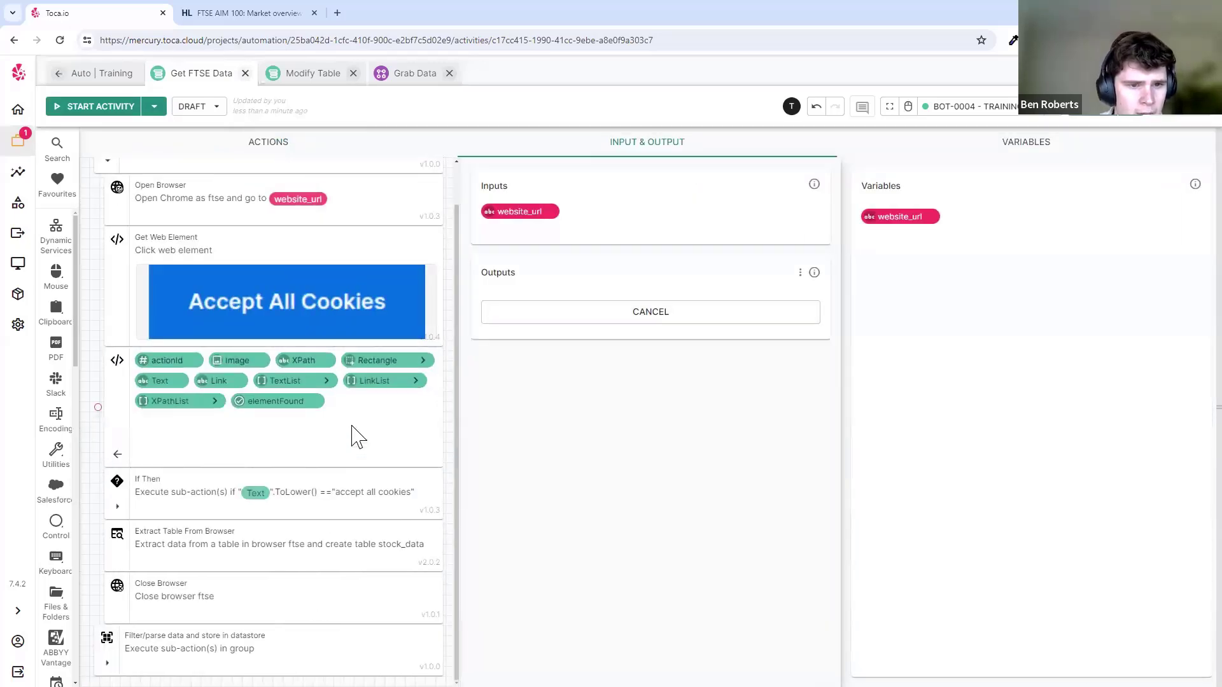
left_click(162, 381)
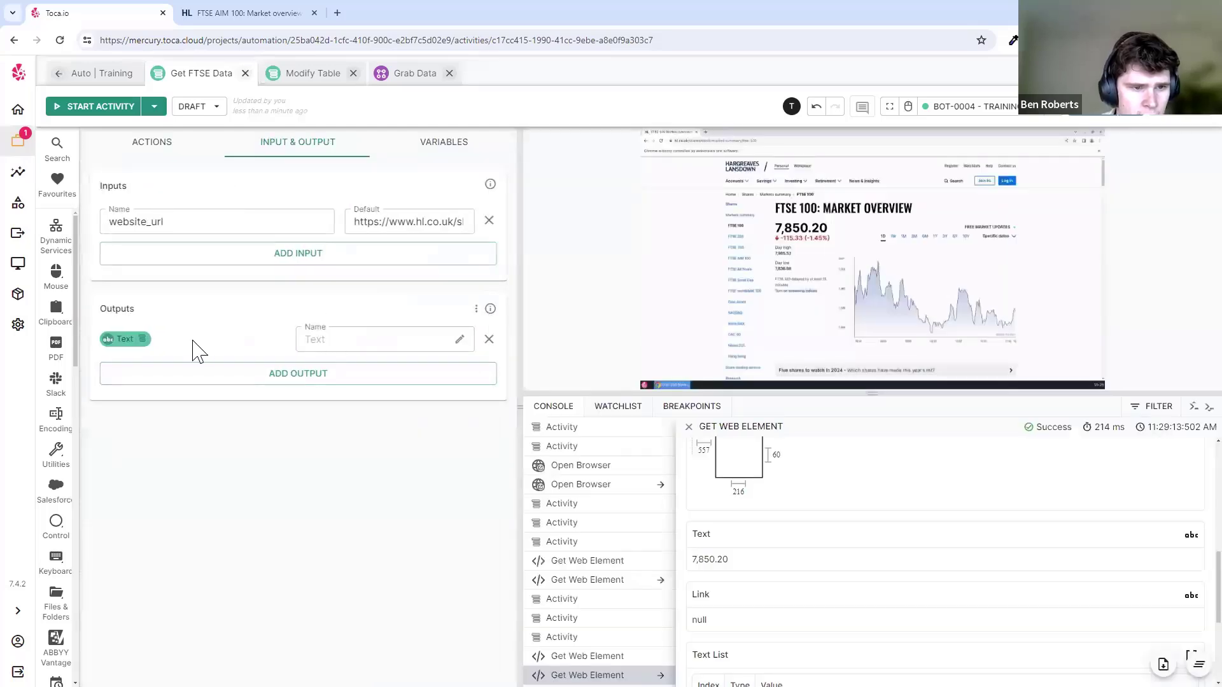
left_click(453, 339)
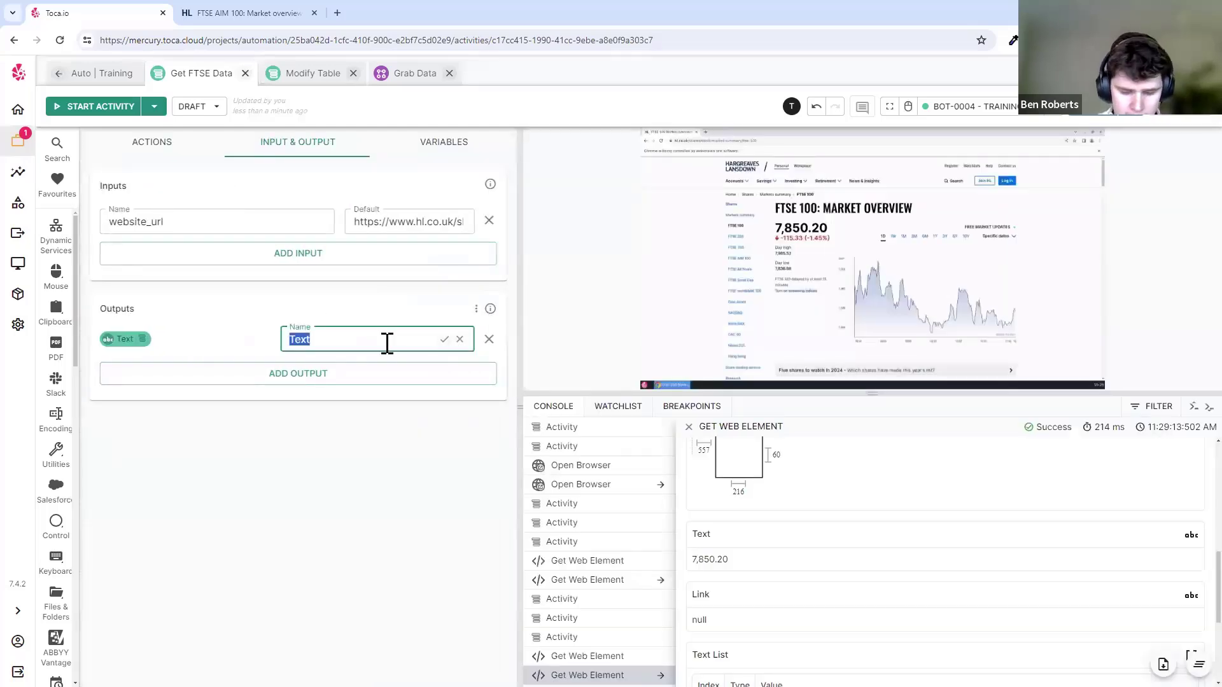
left_click(444, 339)
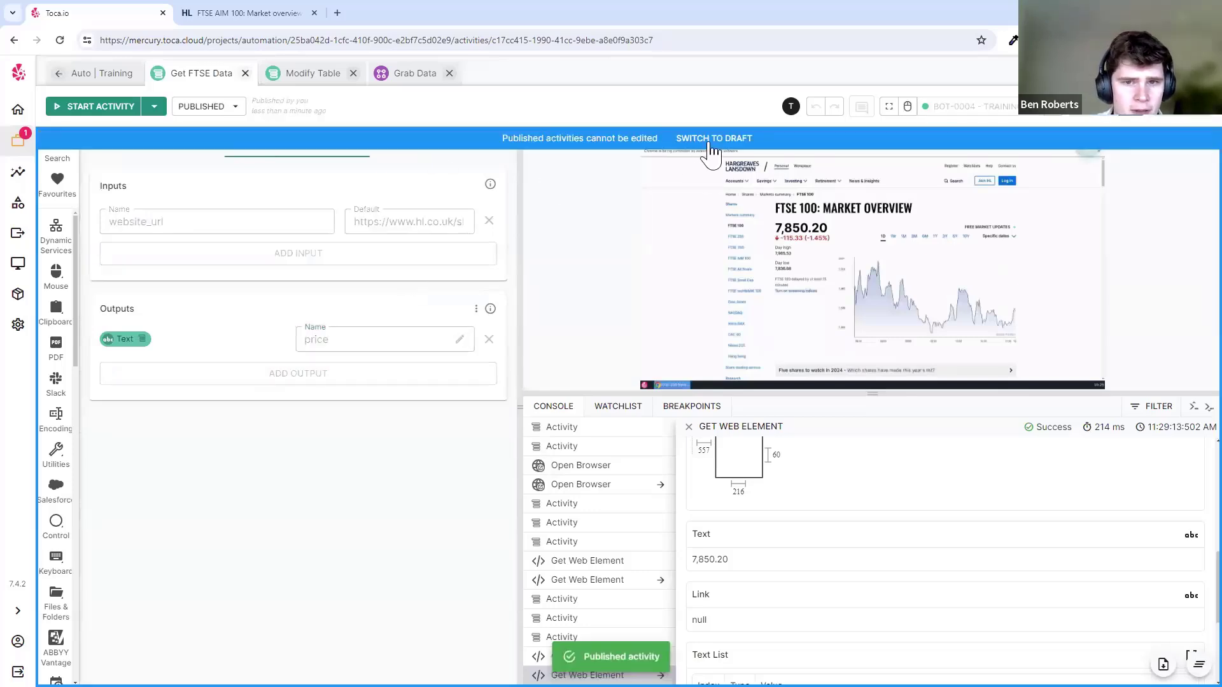
left_click(709, 140)
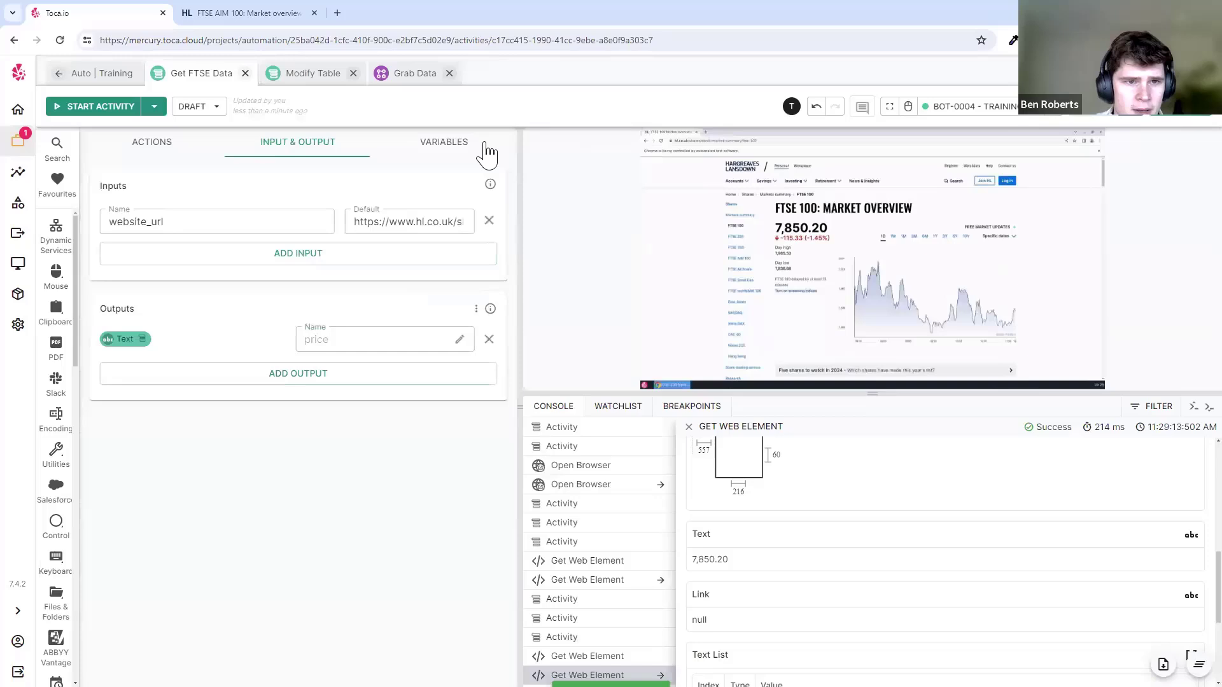
left_click(408, 73)
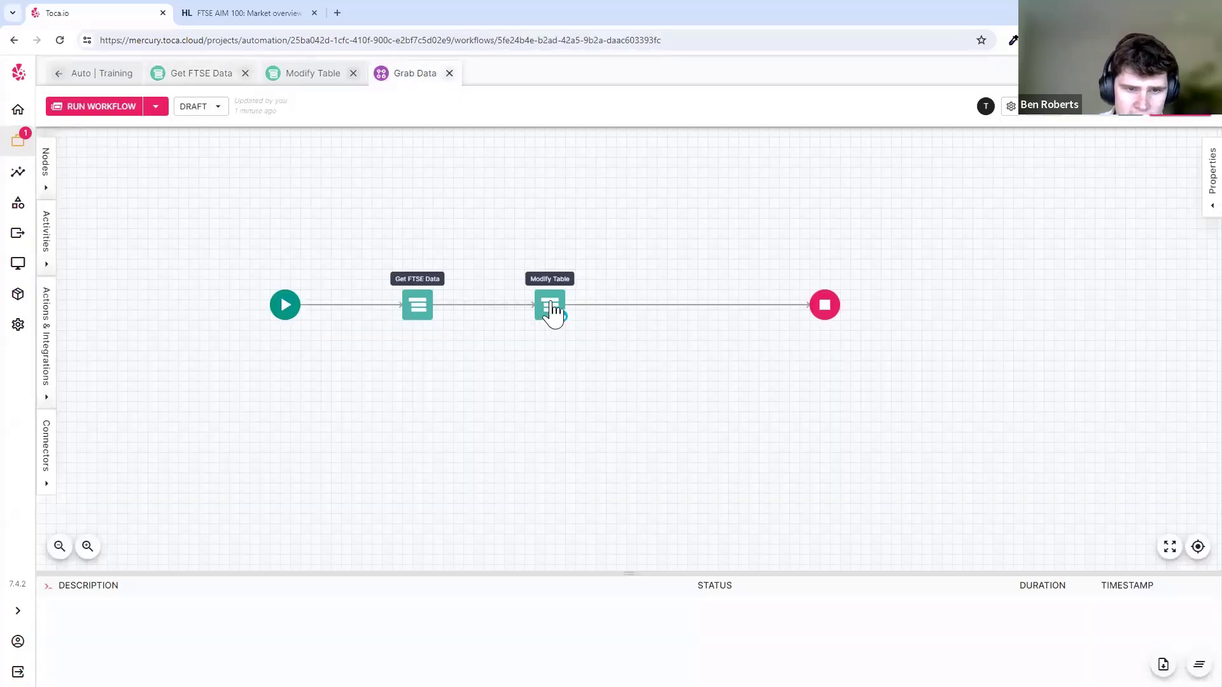
- Reload Grab Data and move Modify Table right to make room, then save
left_click(448, 74)
left_click(402, 239)
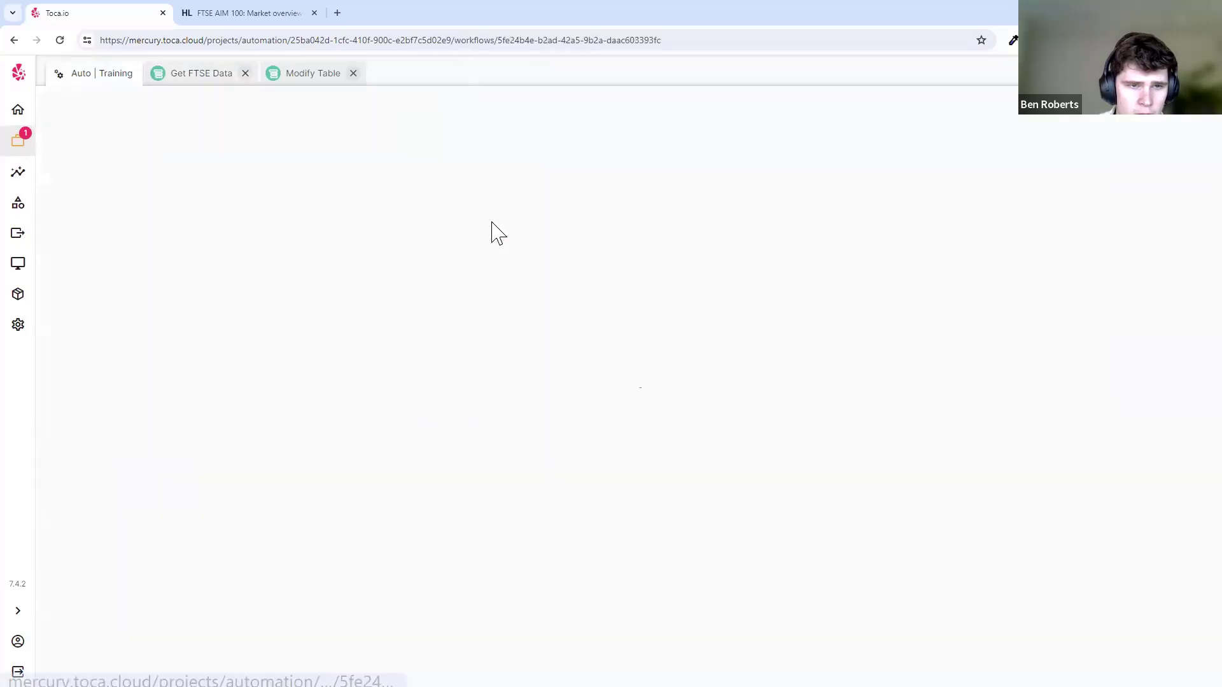
left_click(417, 312)
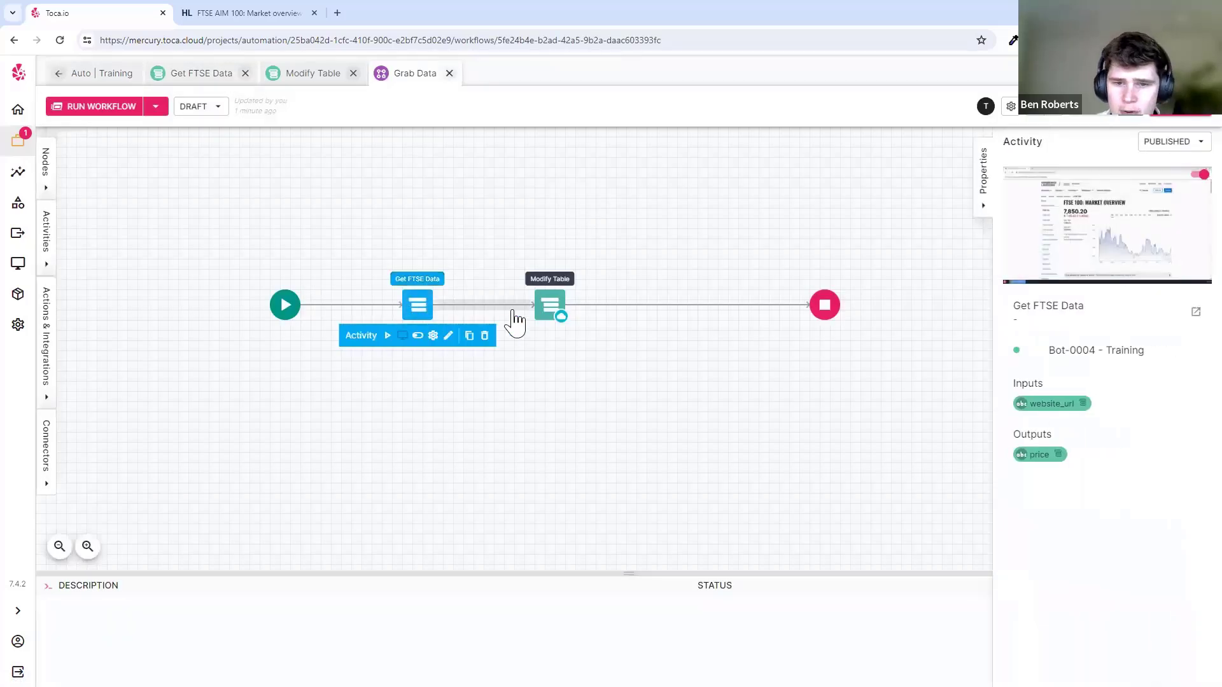
left_click(490, 240)
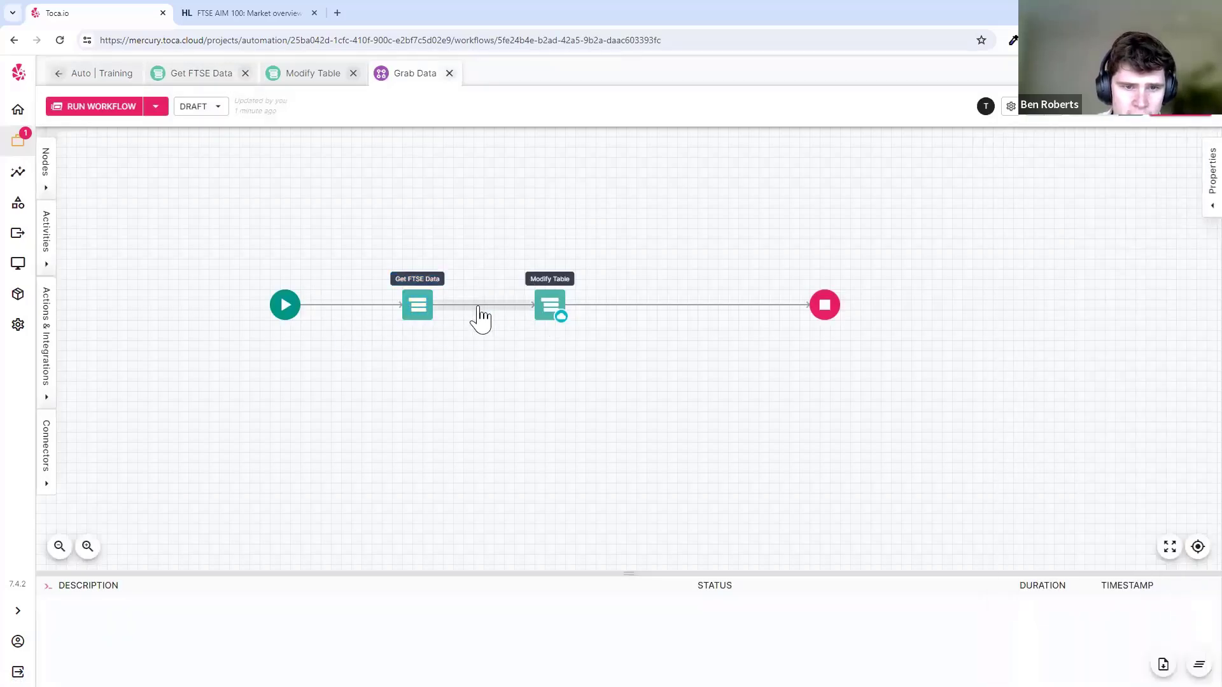
left_click_drag(548, 306, 687, 315)
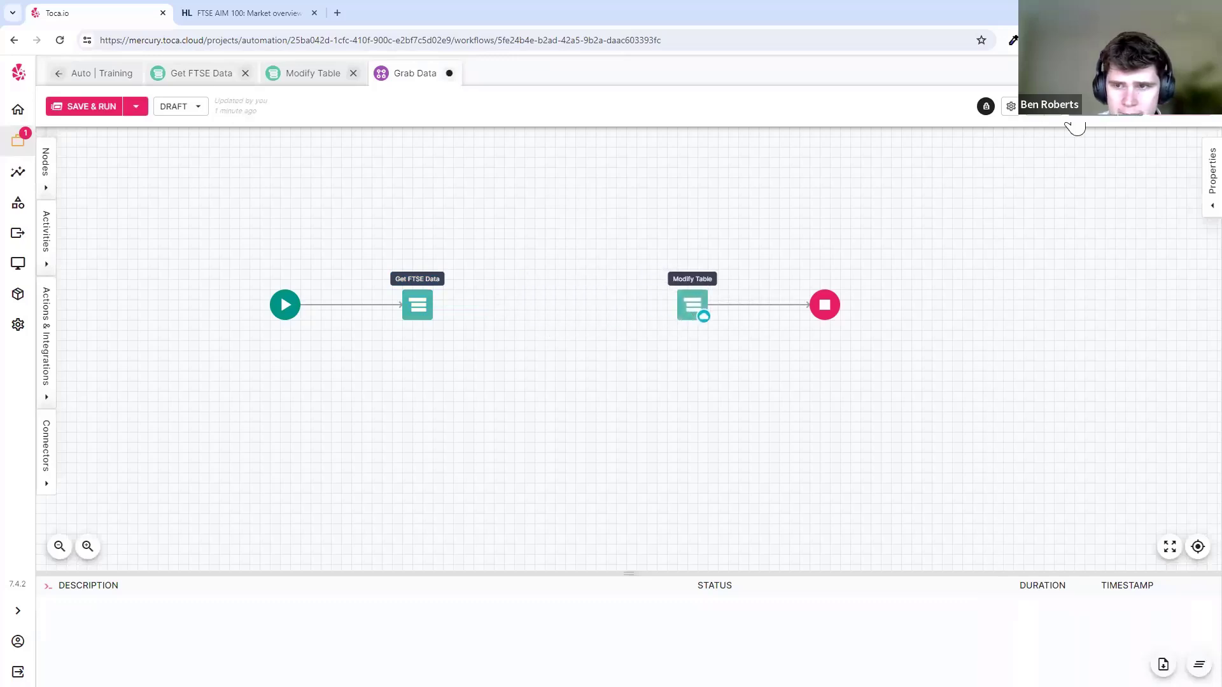
key("ctrl+s")
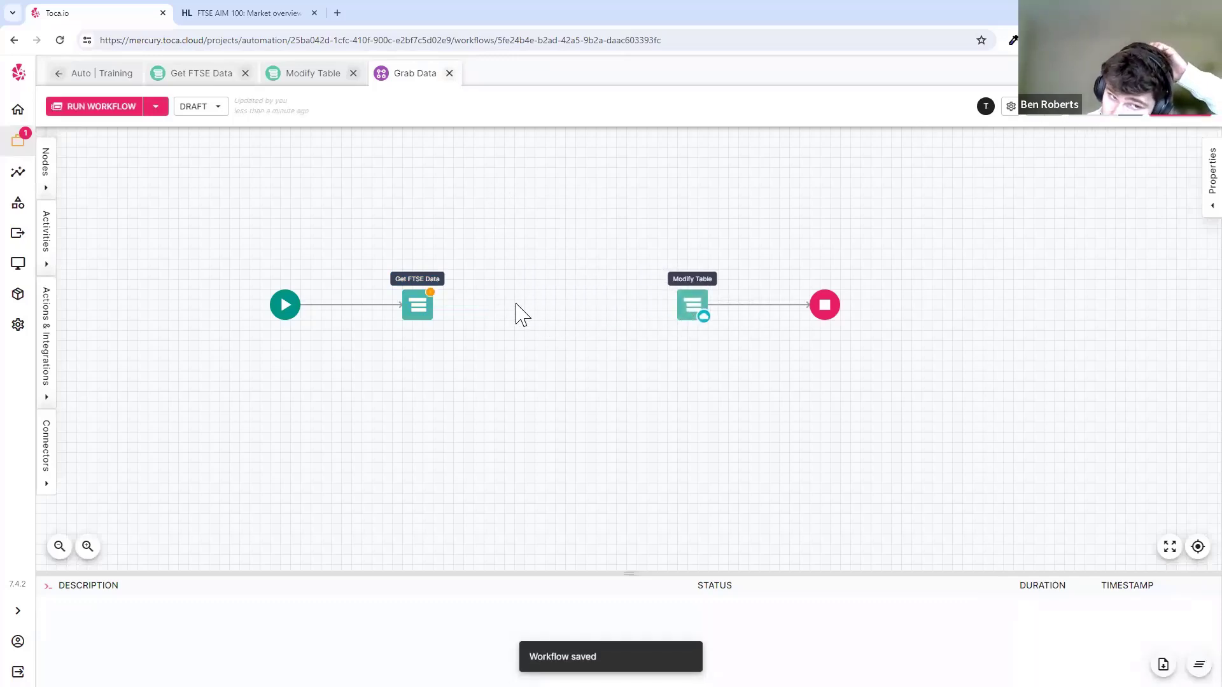
left_click(694, 311)
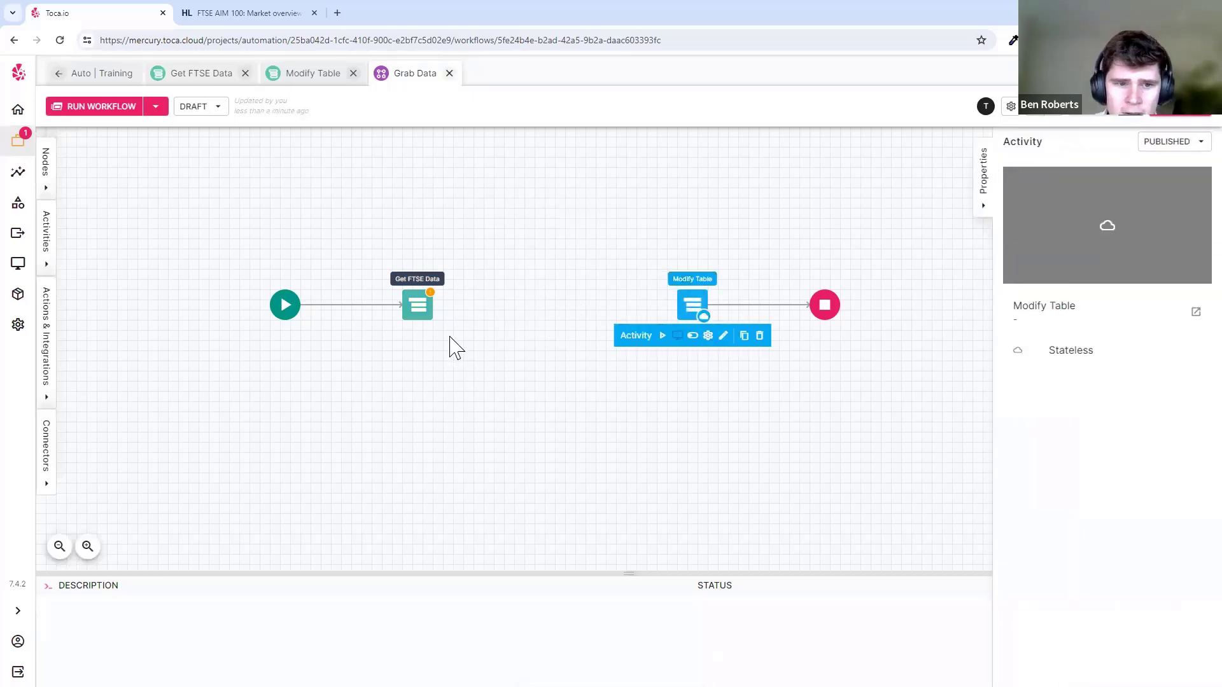
left_click(568, 481)
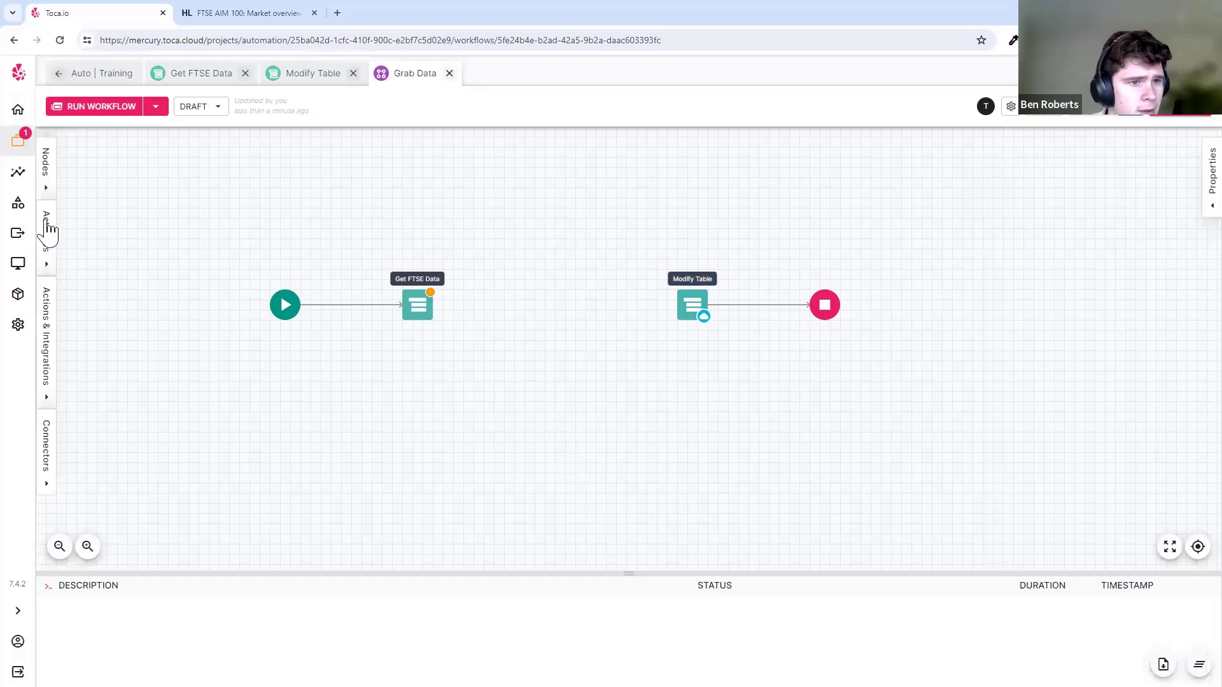
- Insert an Exclusive node before Modify Table and connect it to a new Stop node
left_click(51, 189)
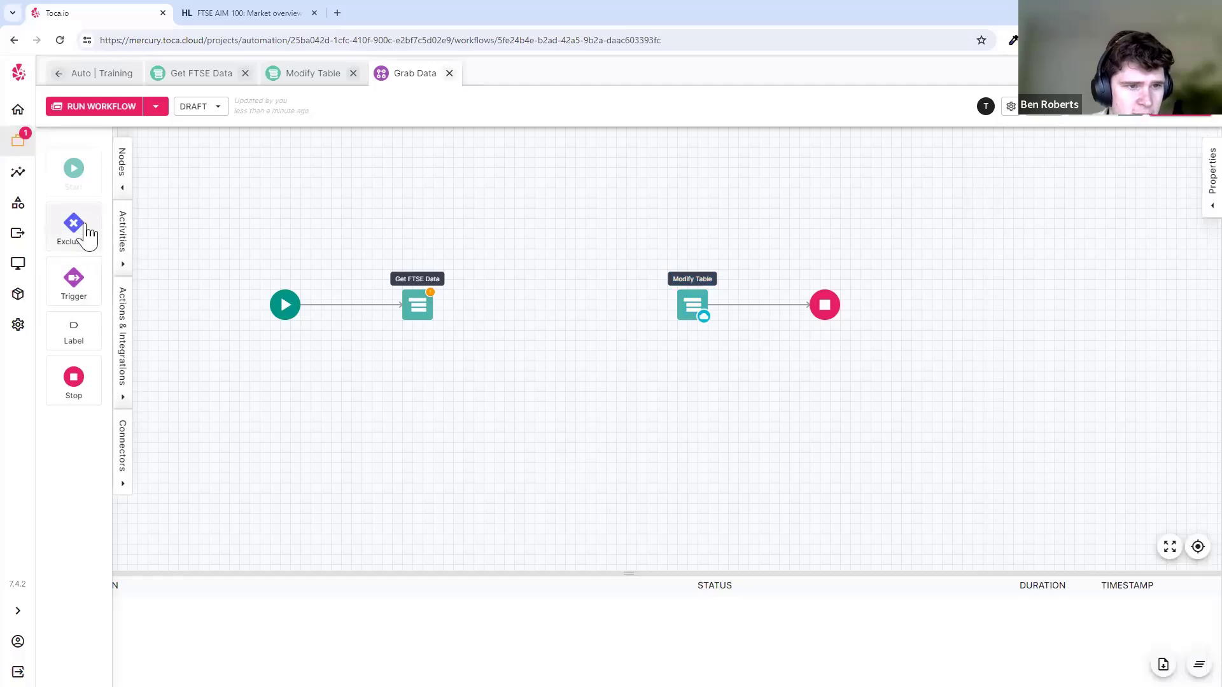
mouse_move(76, 241)
left_mouse_down()
mouse_move(518, 320)
mouse_move(490, 303)
mouse_move(687, 306)
left_mouse_up()
left_click(428, 318)
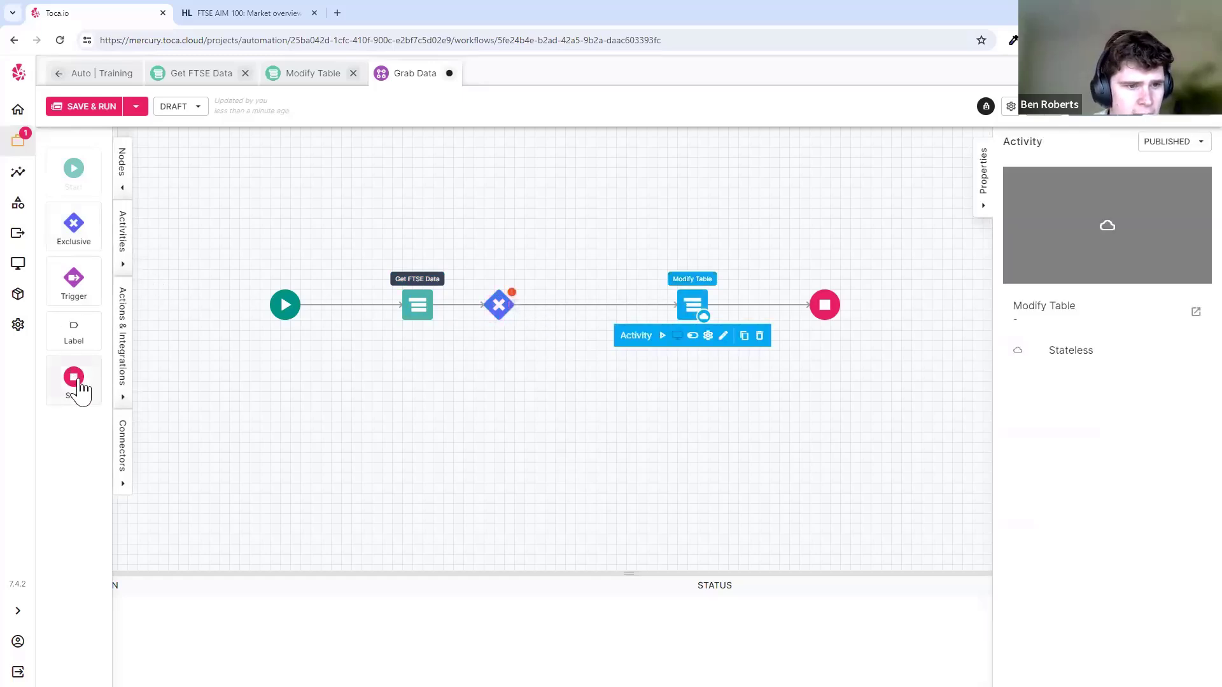
left_click_drag(74, 381, 672, 407)
left_click(498, 324)
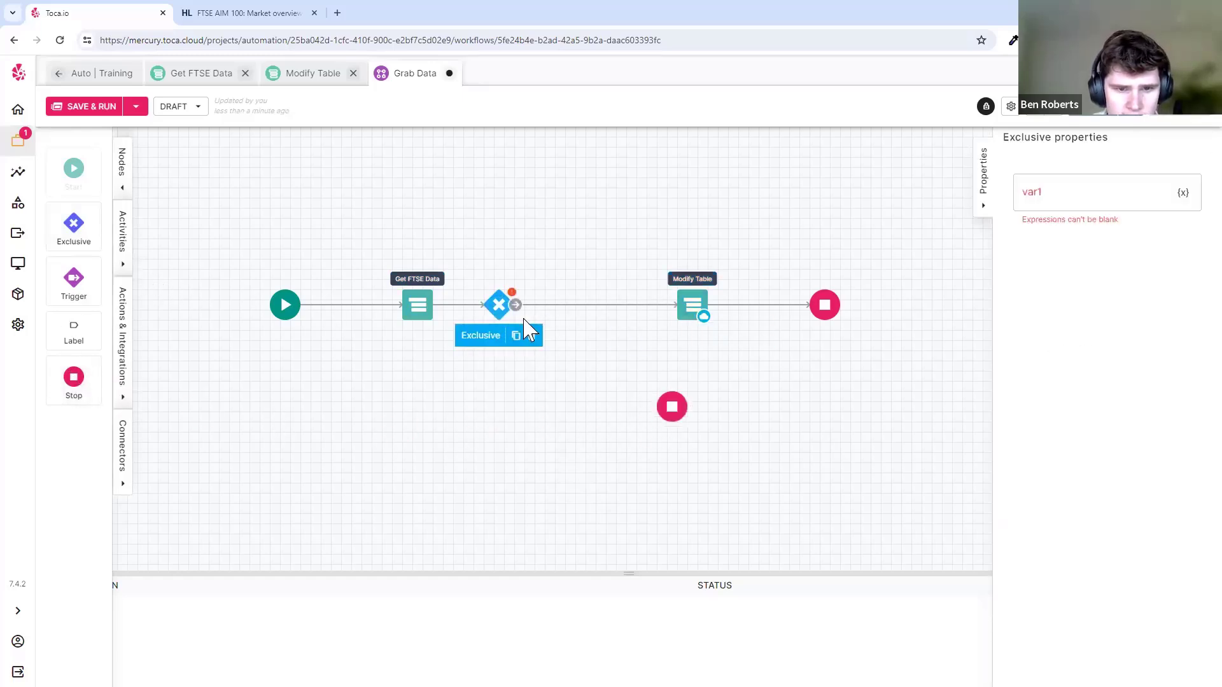
left_click_drag(527, 330, 672, 407)
left_click_drag(586, 365, 545, 354)
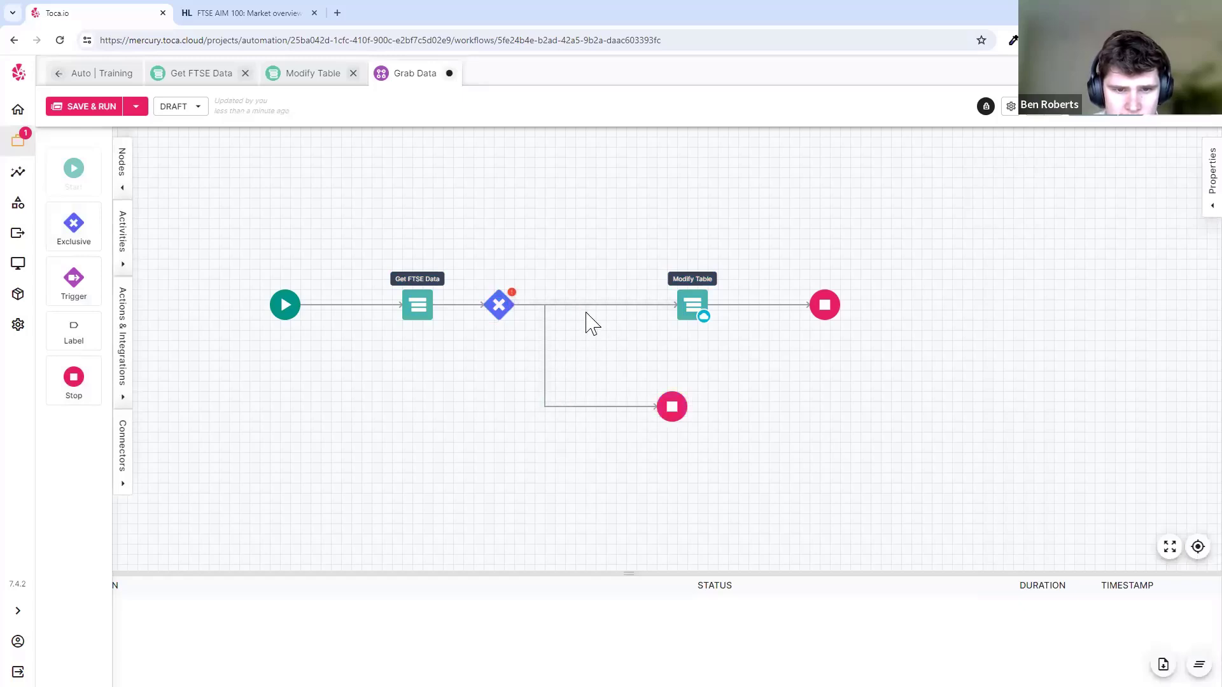
- Set the Exclusive branch conditions to price > 8000 and else
left_click(500, 305)
left_click(1044, 196)
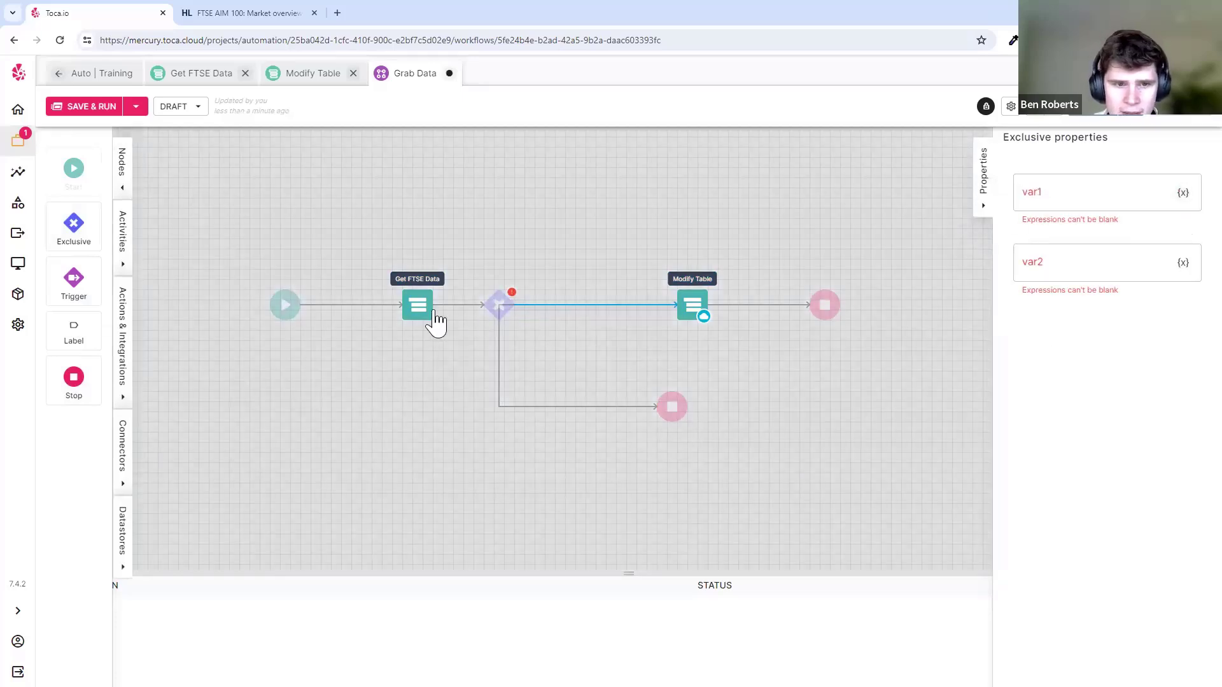
left_click(430, 320)
left_click(483, 322)
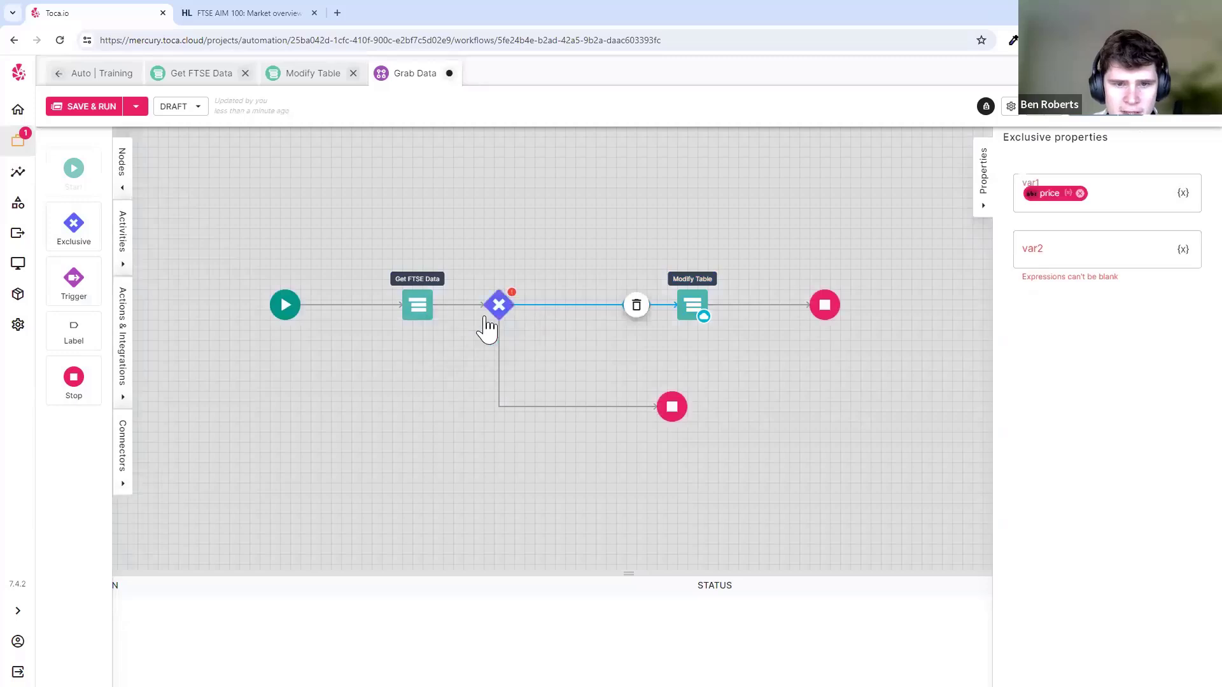
left_click(1125, 195)
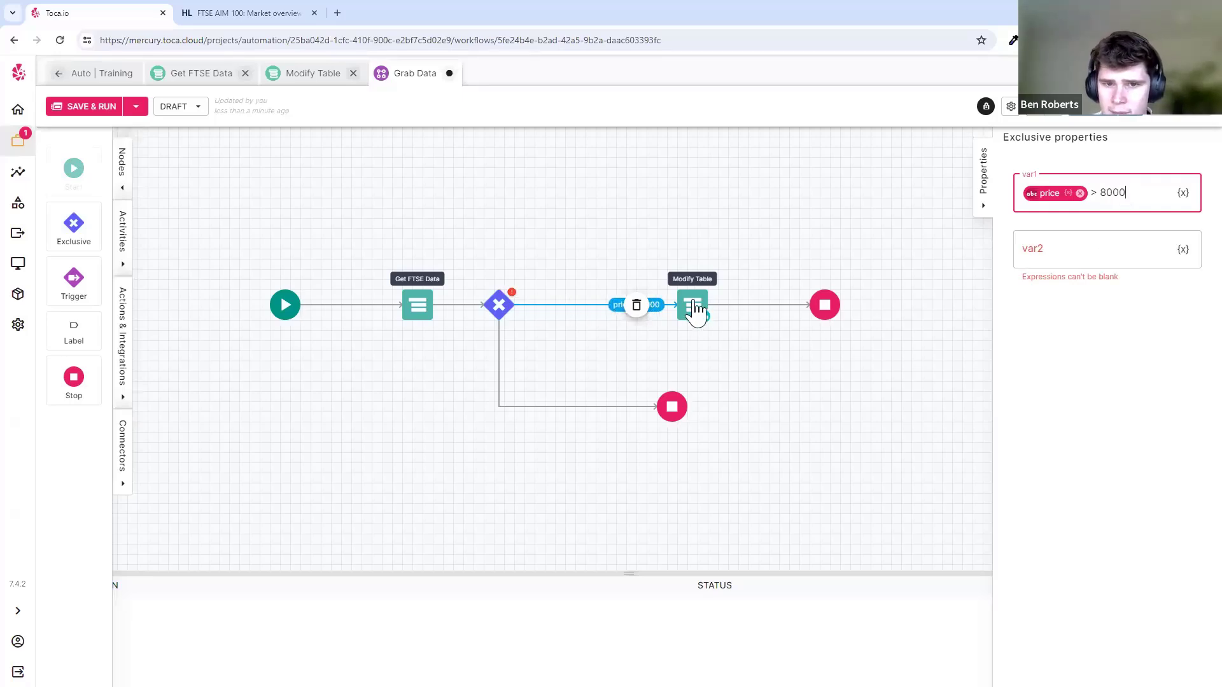
left_click(1094, 241)
type("else")
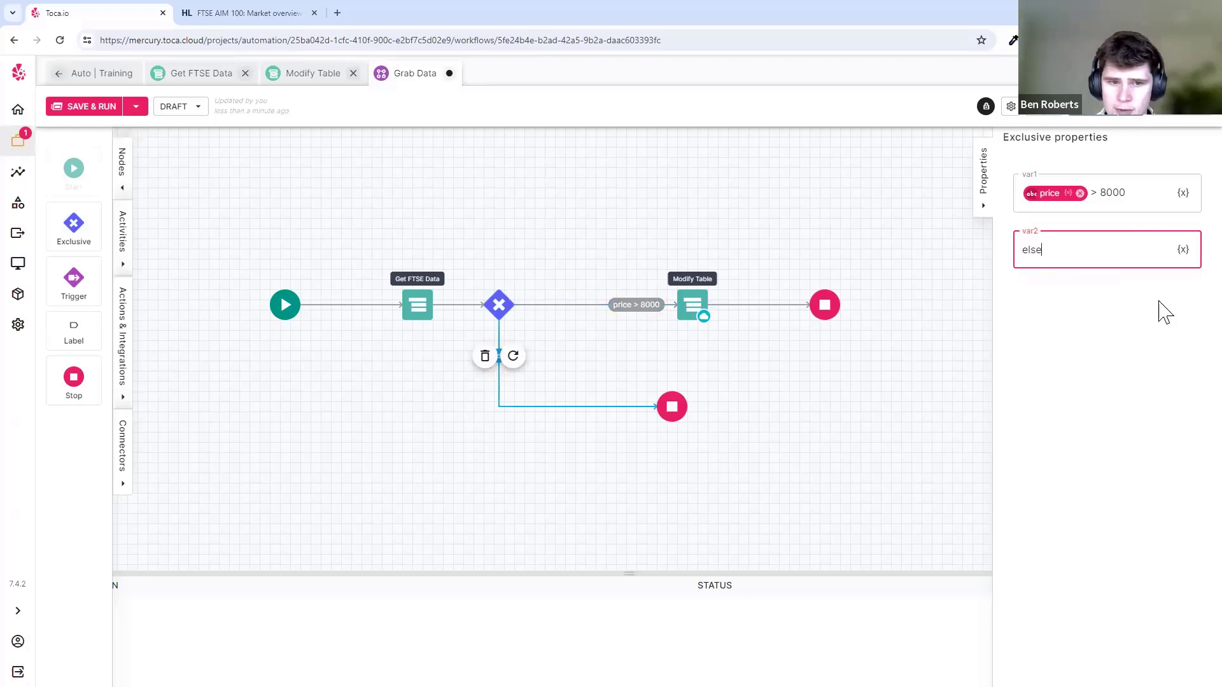
left_click(1124, 368)
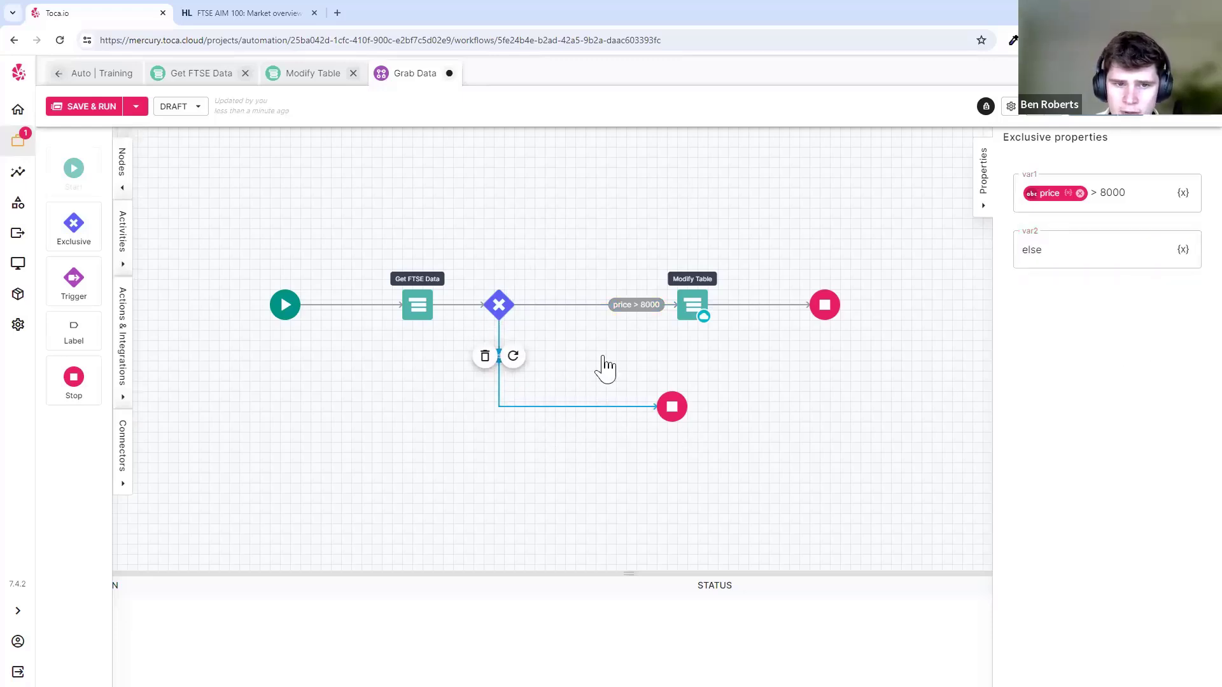
- Publish Grab Data, switch it back to draft, and run it
left_click(1111, 124)
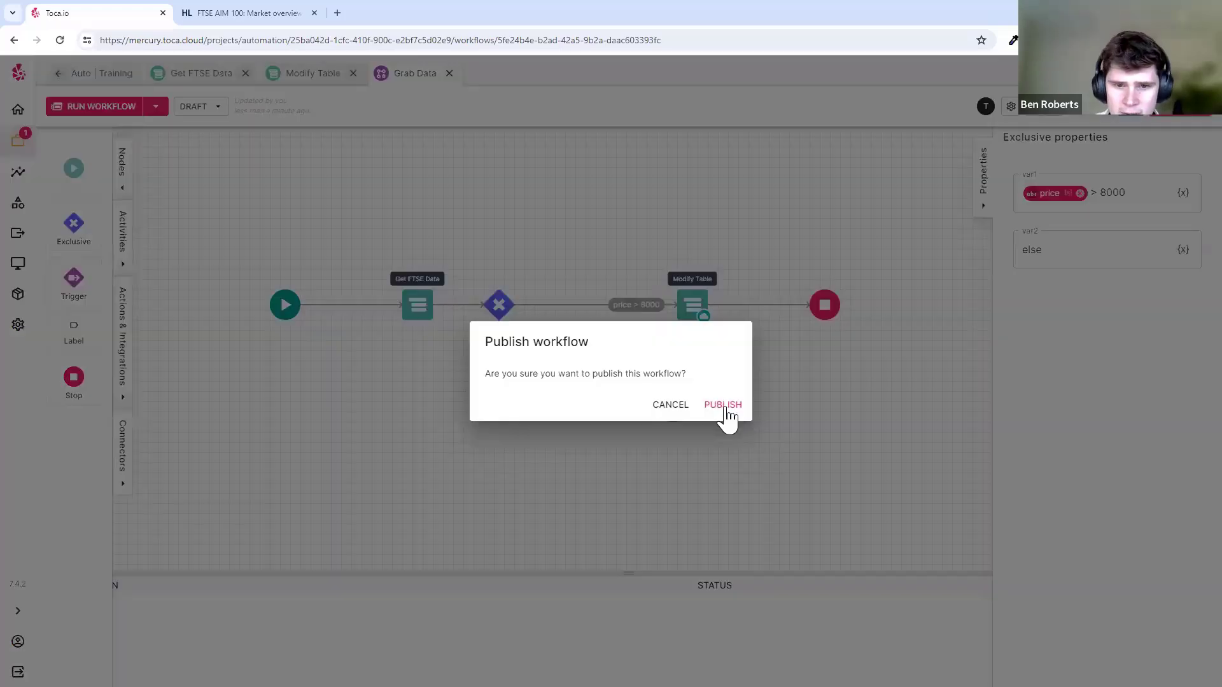
left_click(722, 404)
left_click(738, 149)
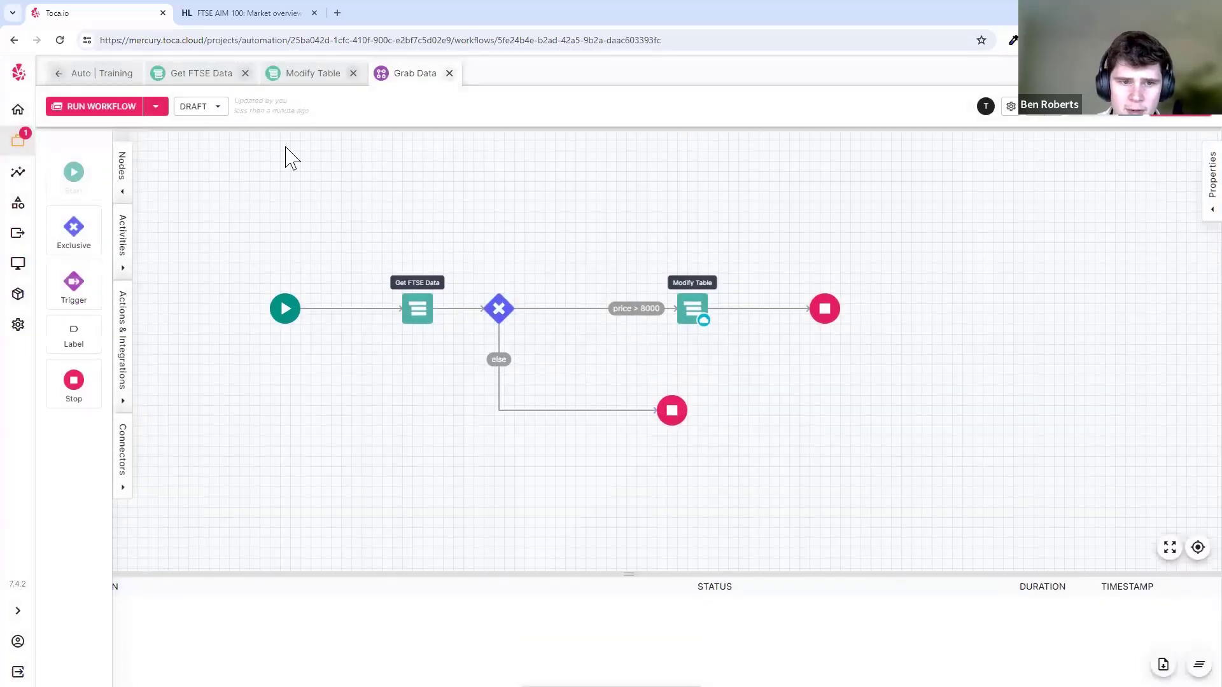
left_click(120, 108)
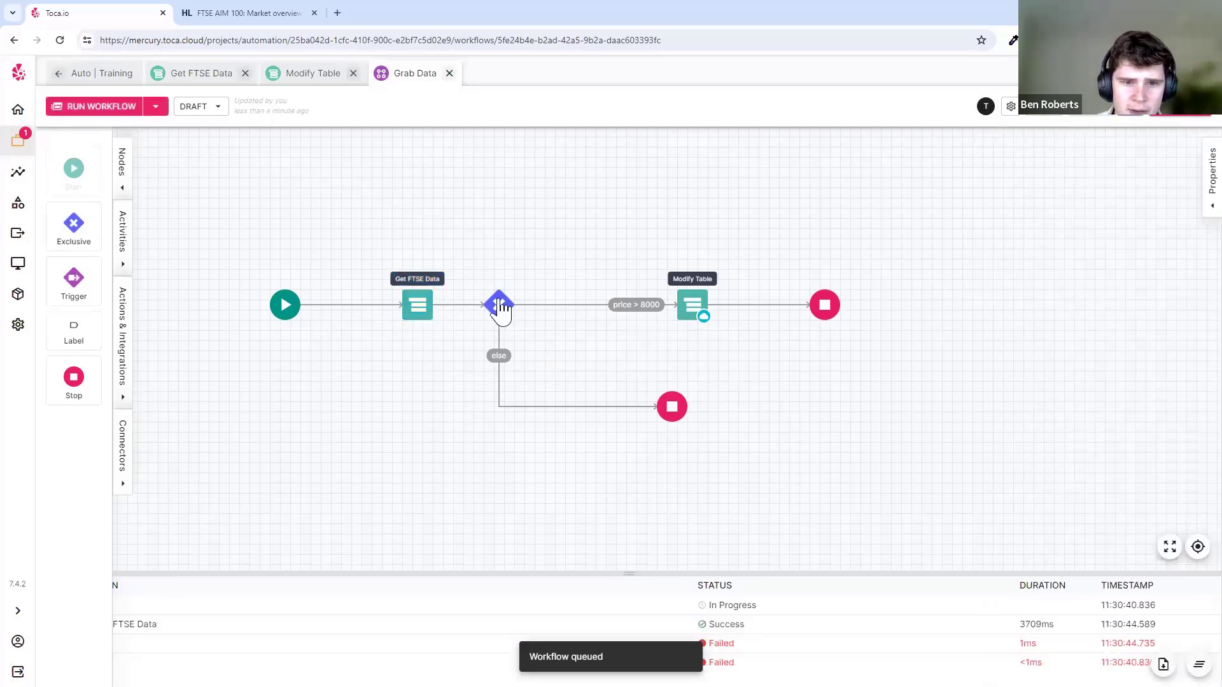
- Read the failed Grab Data run's error about comparing price against 8000
left_click(122, 189)
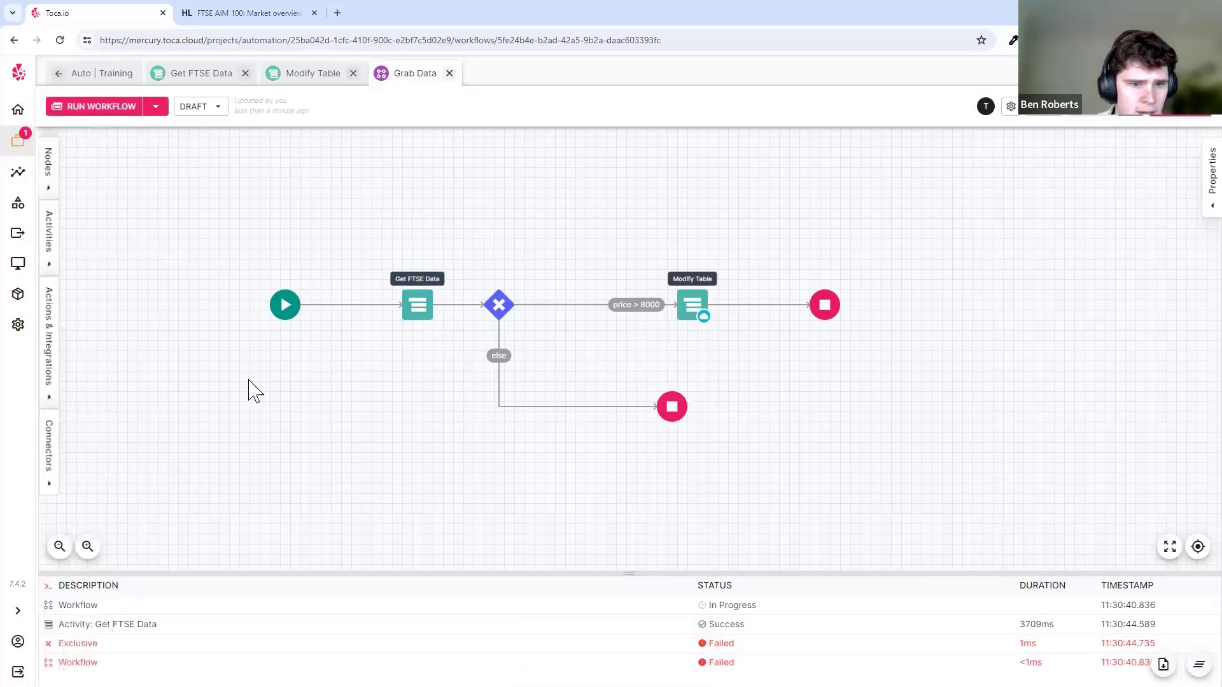
left_click(19, 173)
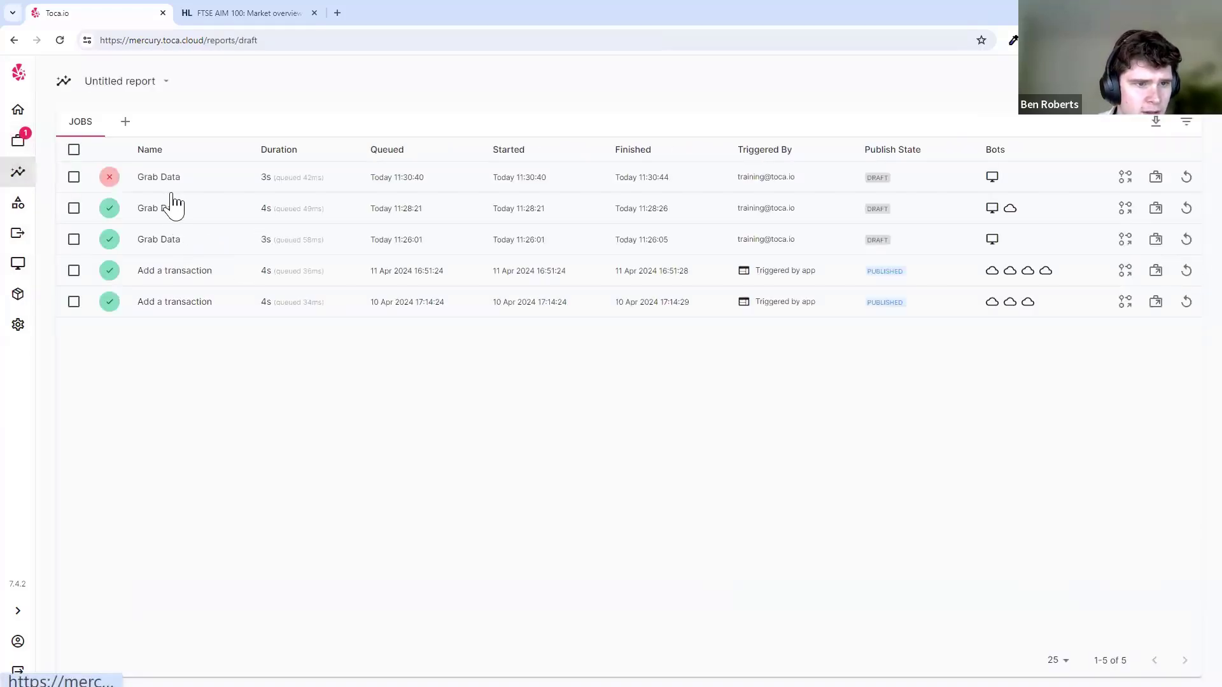
left_click(168, 181)
triple_click(204, 336)
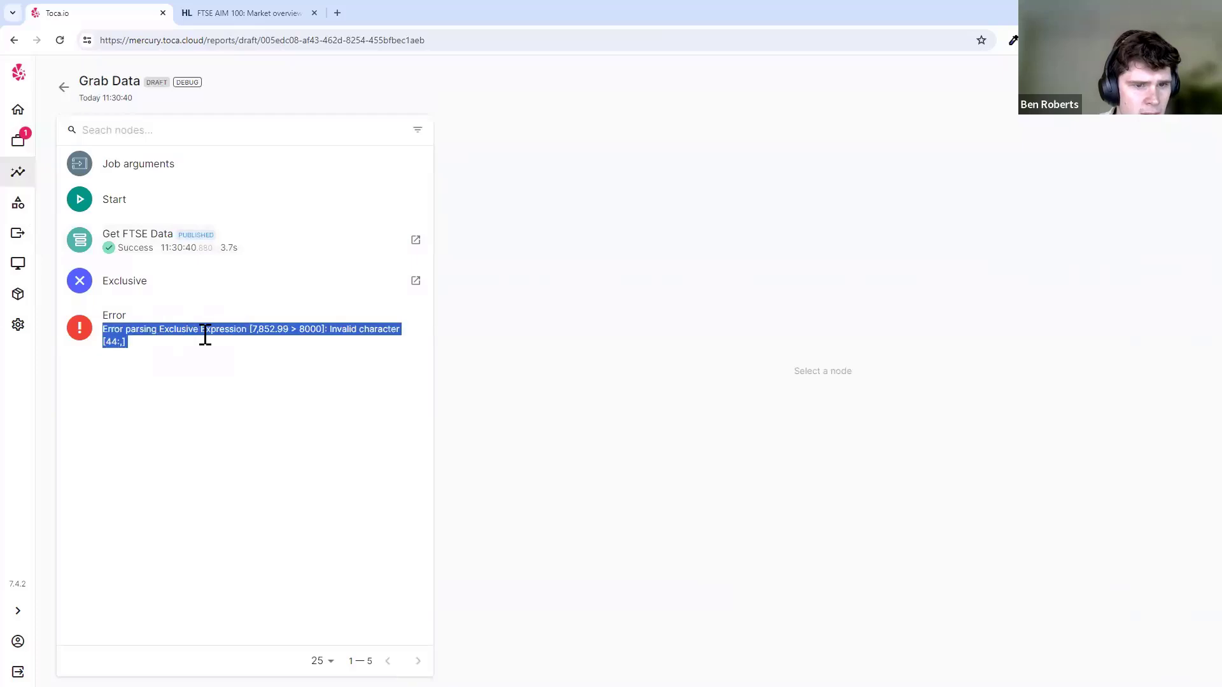
left_click(263, 337)
left_click_drag(206, 331, 308, 331)
left_click(303, 340)
triple_click(240, 324)
left_click(229, 319)
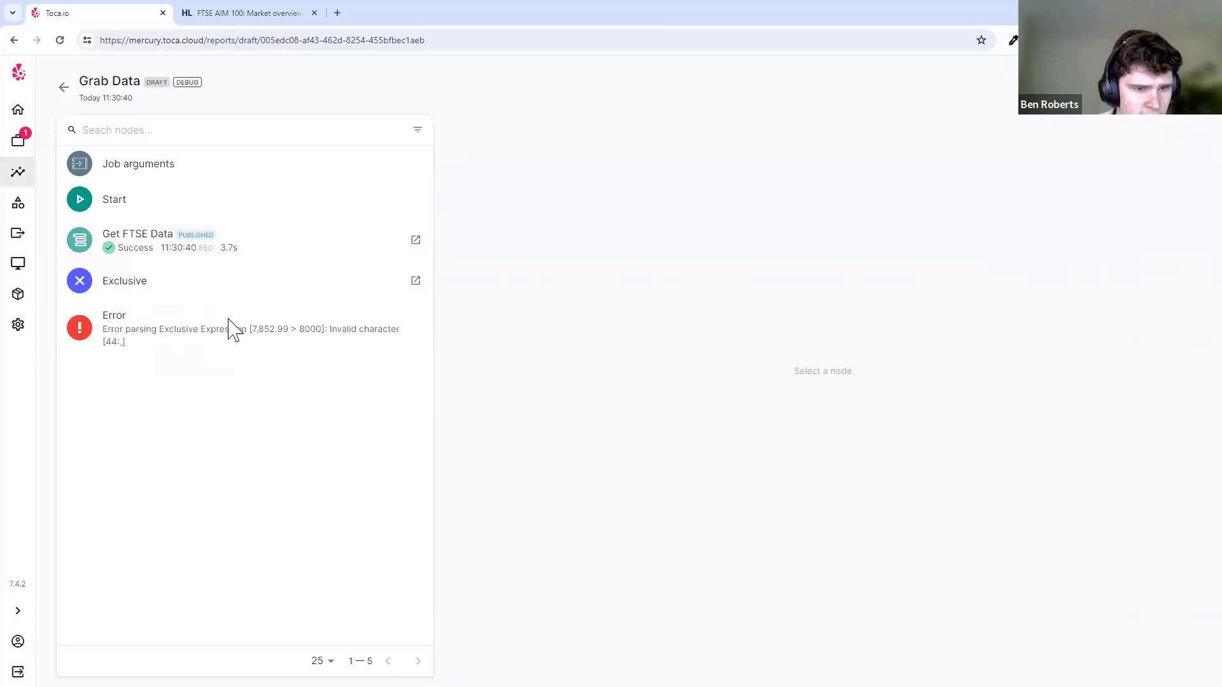
mouse_move(229, 320)
left_mouse_down()
mouse_move(266, 334)
mouse_move(251, 326)
left_mouse_up()
left_click(250, 329)
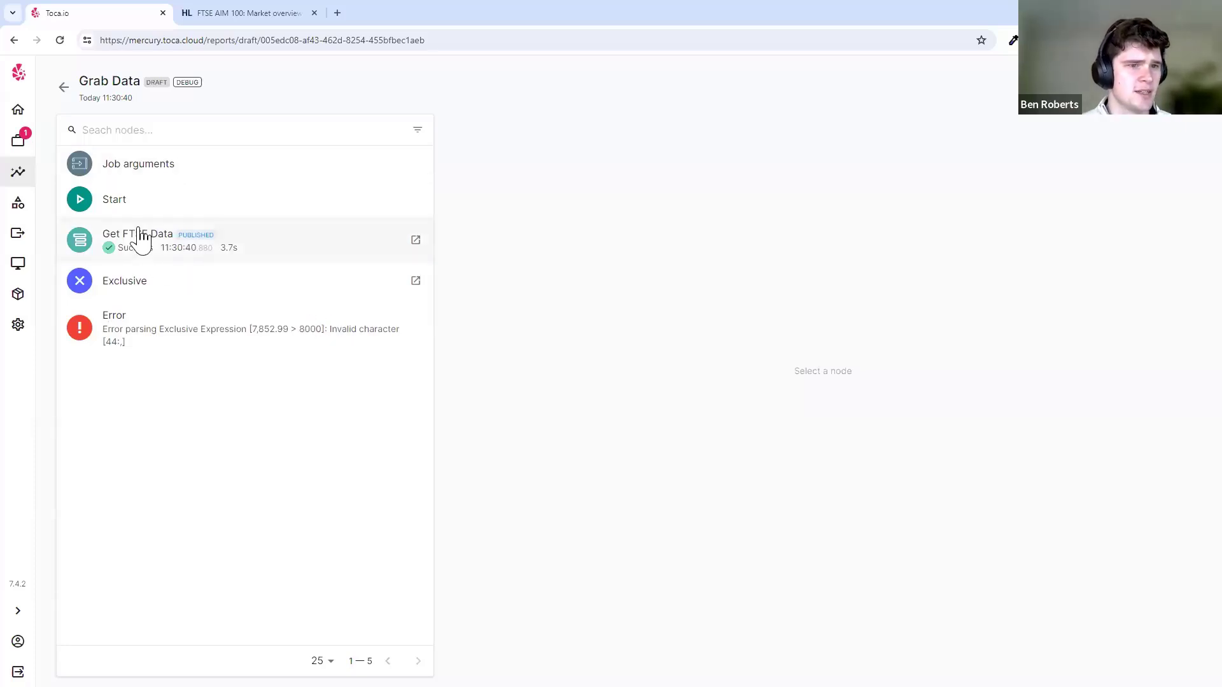
- Reopen Grab Data and inspect Get FTSE Data and the Exclusive node's conditions
left_click(24, 141)
left_click(317, 383)
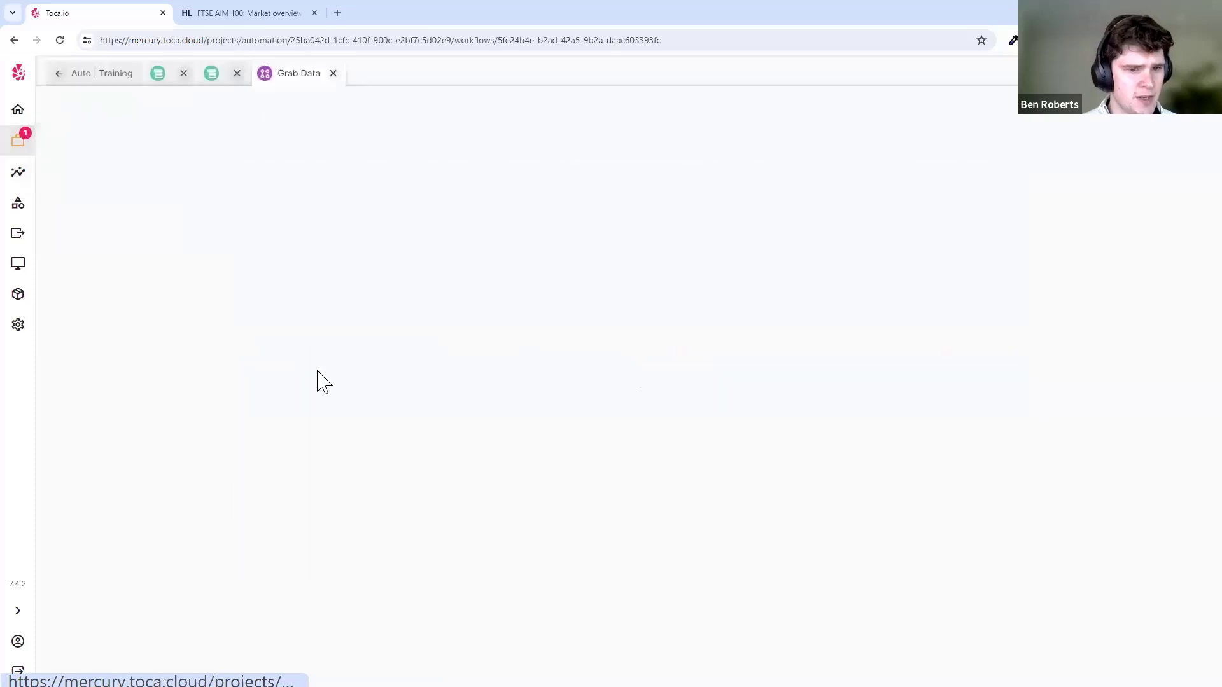
left_click(420, 311)
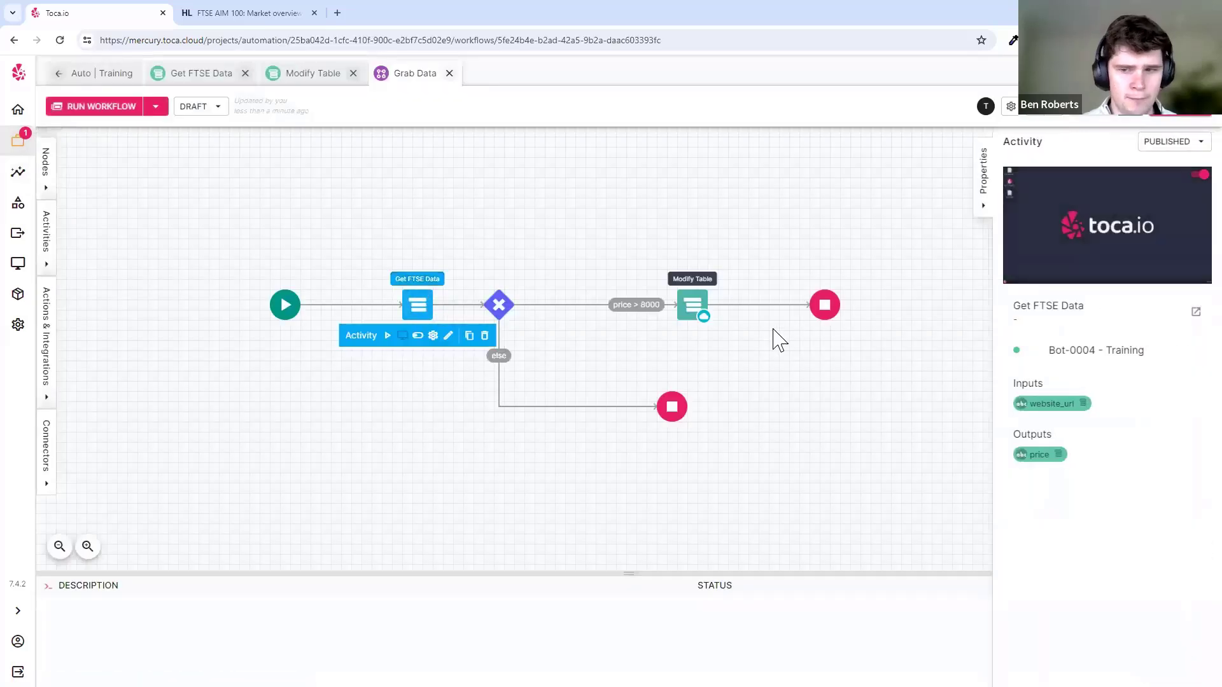
left_click(500, 309)
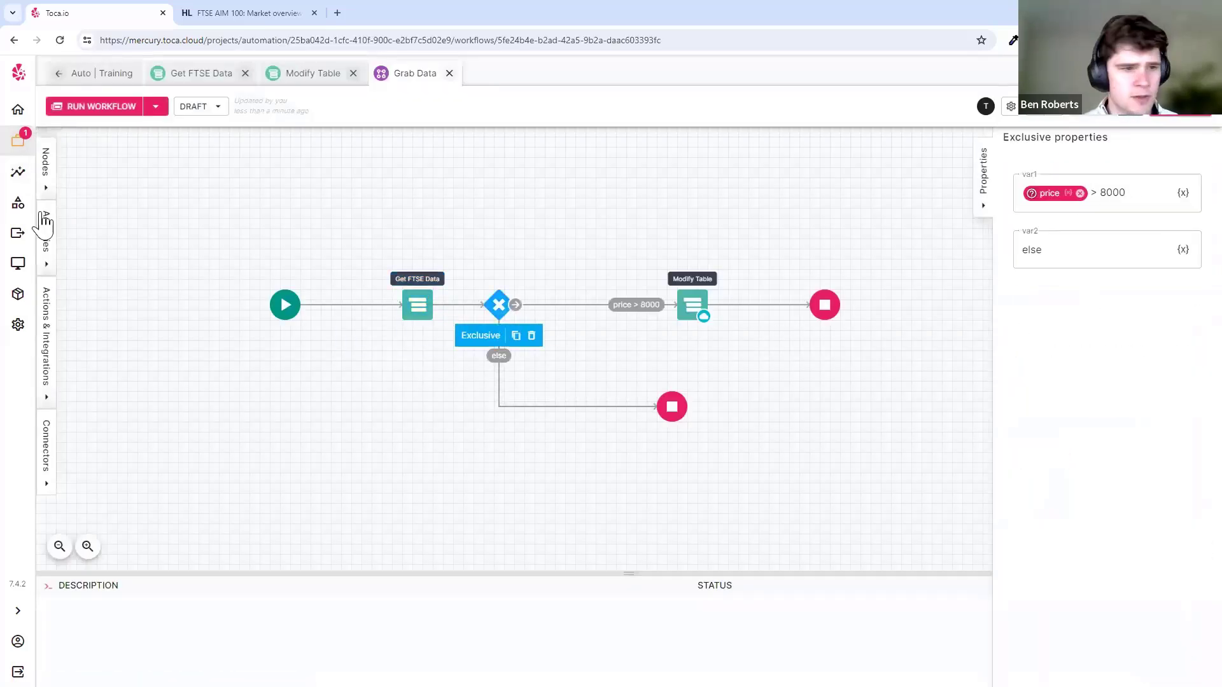
- Select the price value 7,852.99 in the failed run's error, then return to Grab Data
left_click(18, 172)
left_click(163, 180)
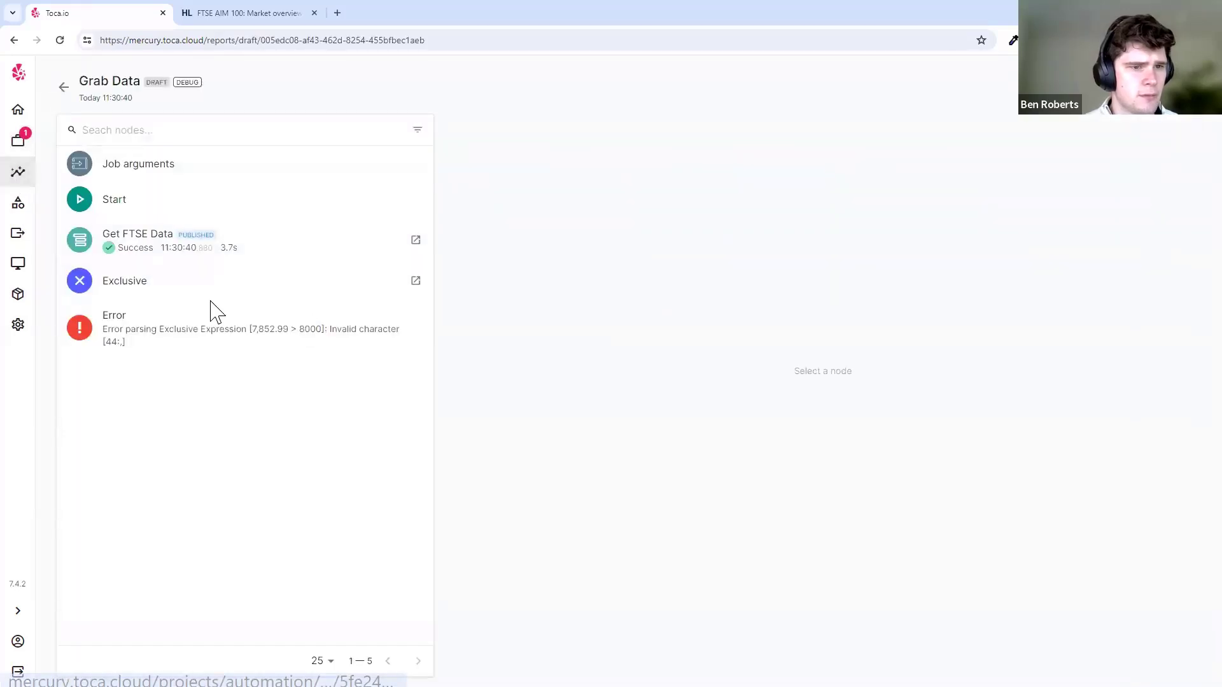
left_click(167, 248)
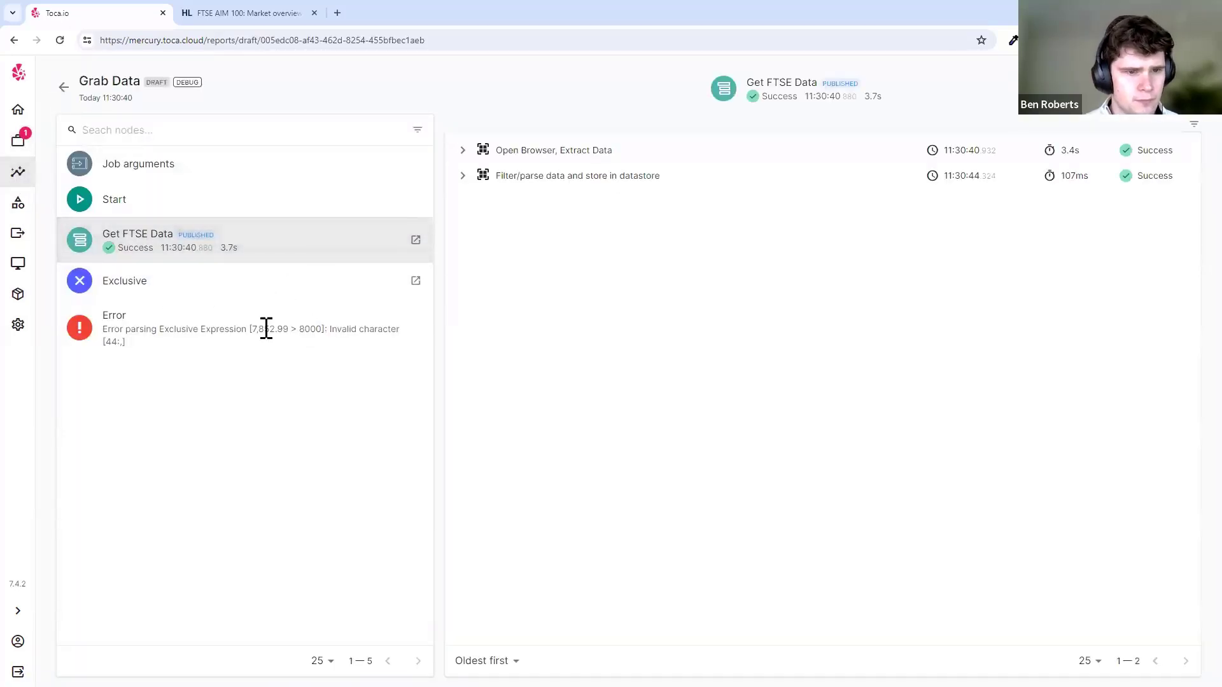
left_click_drag(251, 330, 287, 329)
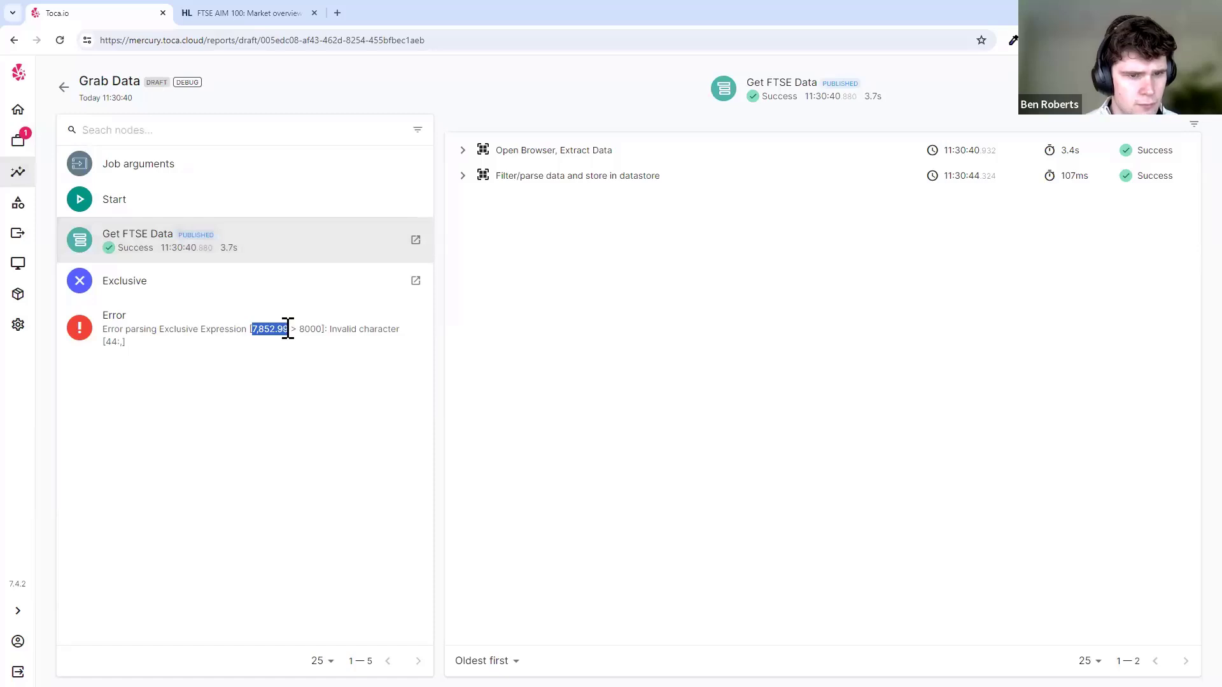
left_click(17, 140)
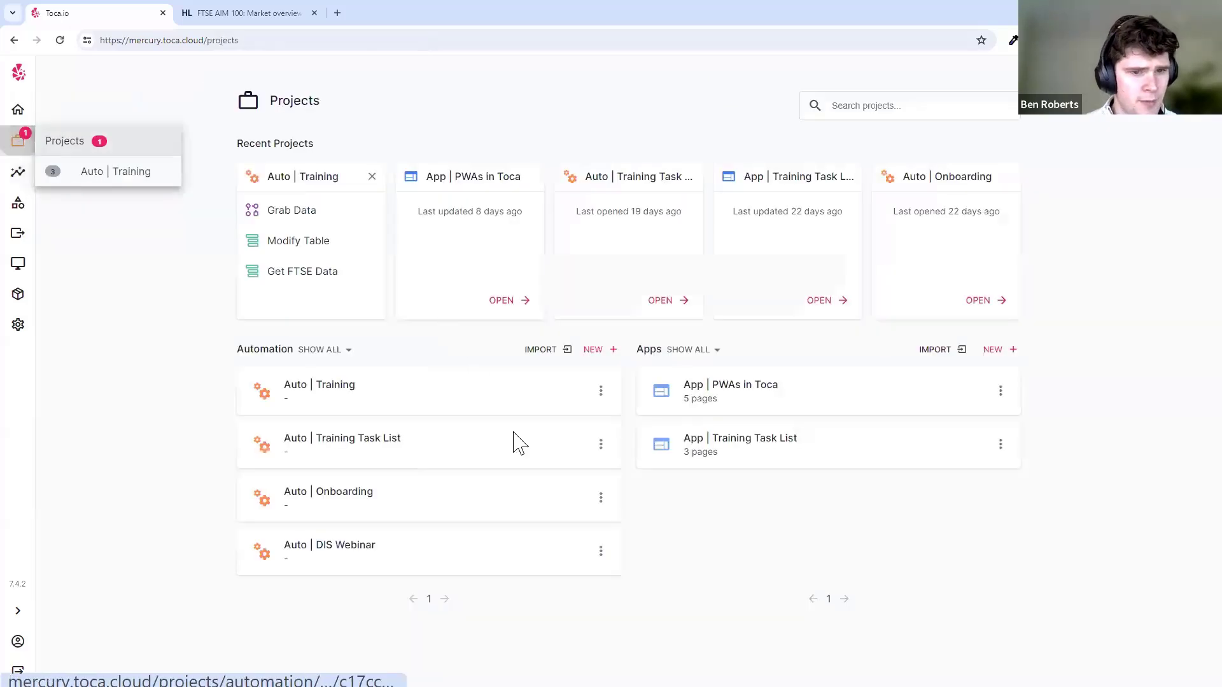
left_click(435, 412)
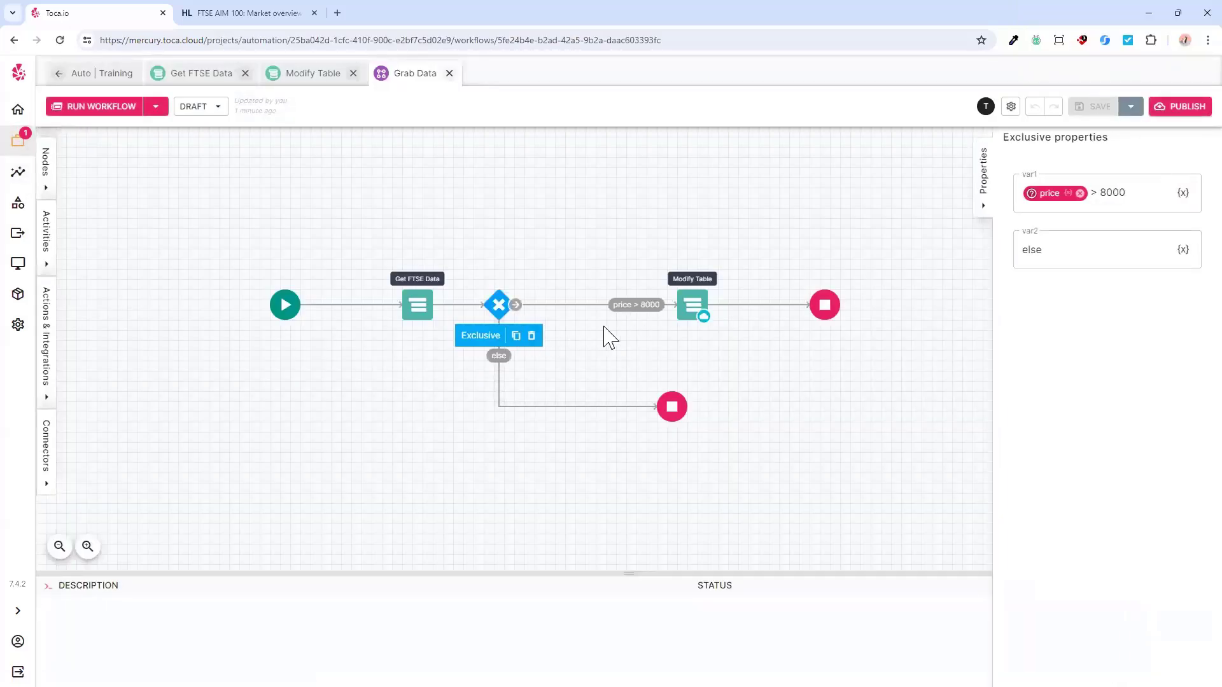
left_click(699, 455)
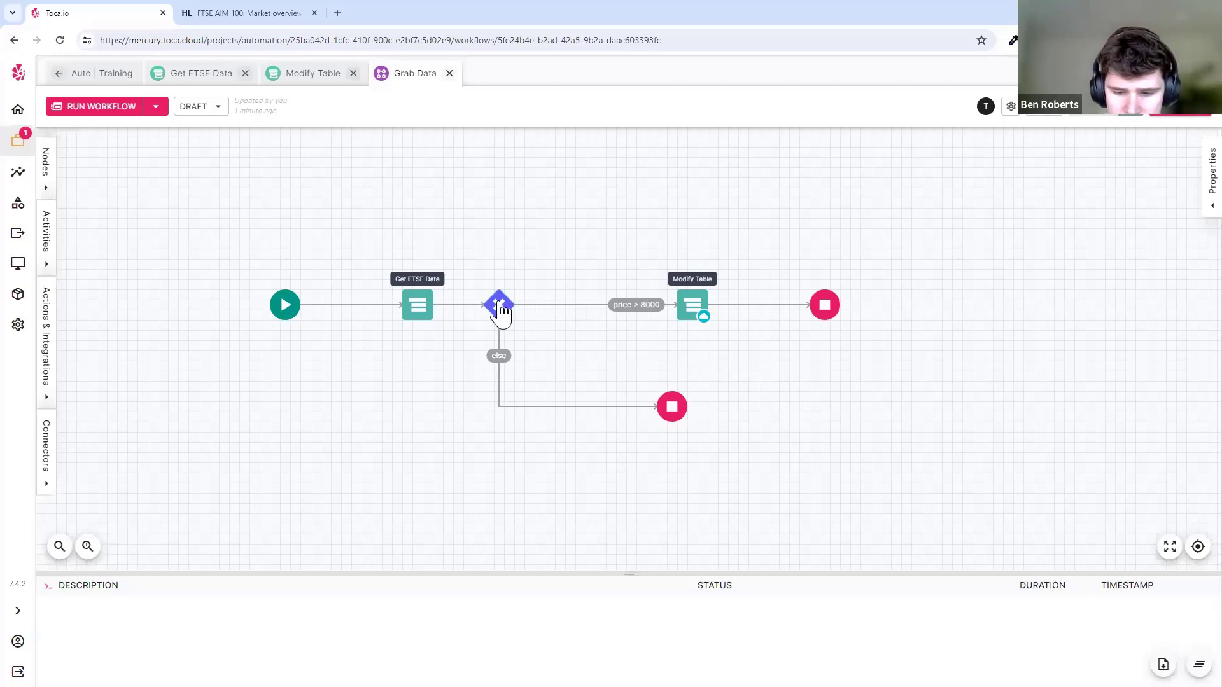
- Change the Exclusive condition from price > 8000 to "price" == "7,852.99"
left_click(498, 305)
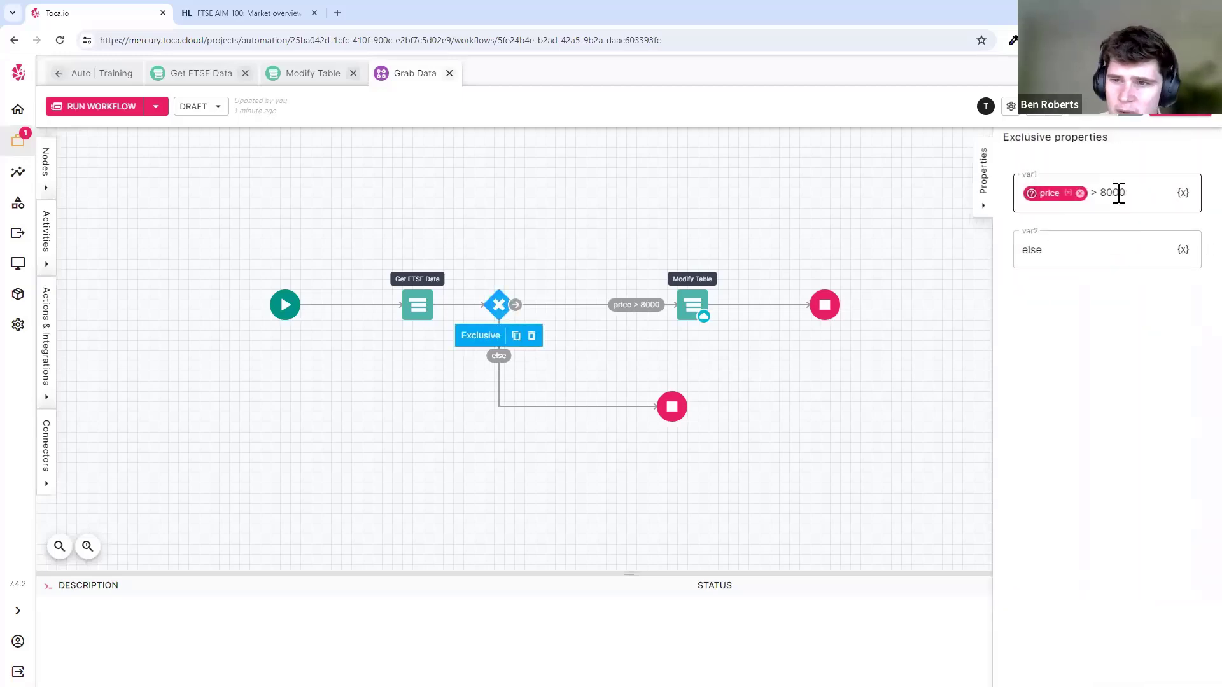
left_click_drag(1135, 194, 1107, 193)
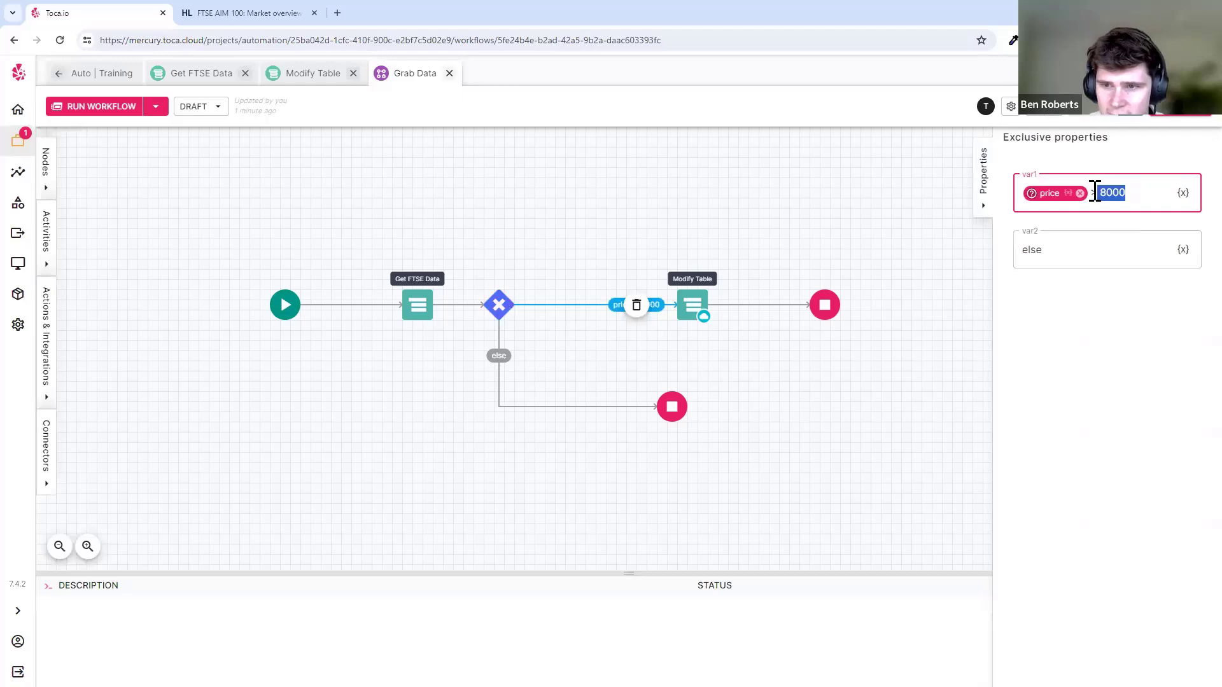
type("=")
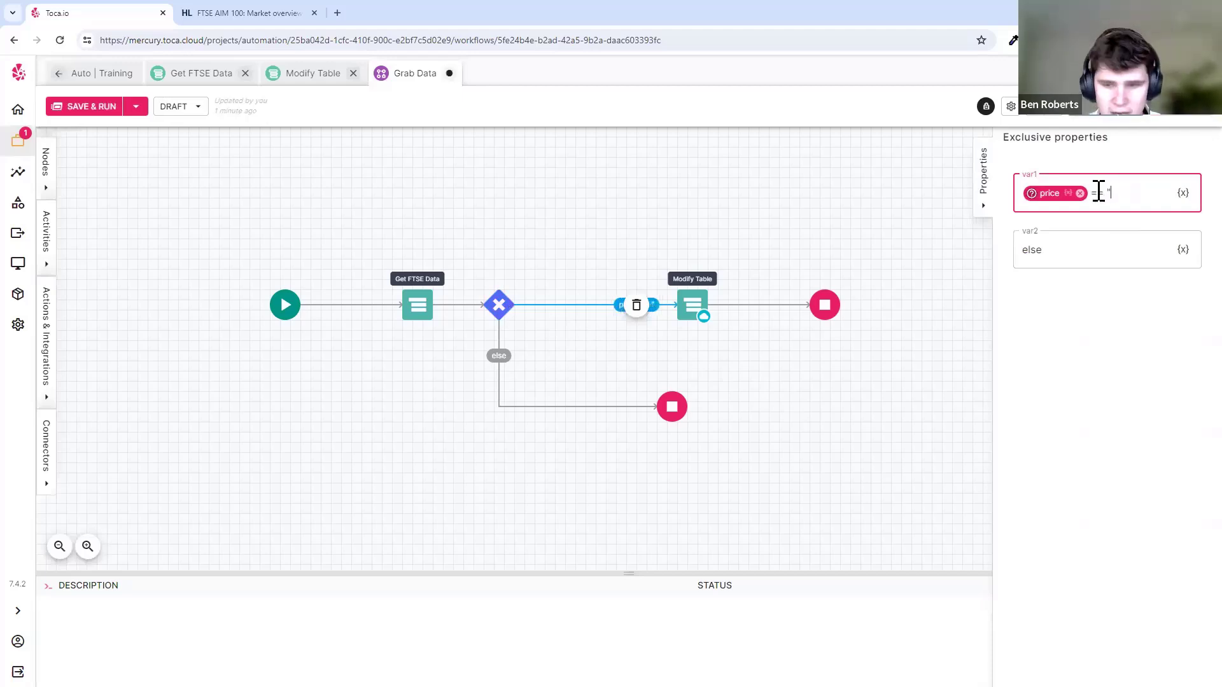
type("= \"")
type("7,852.99")
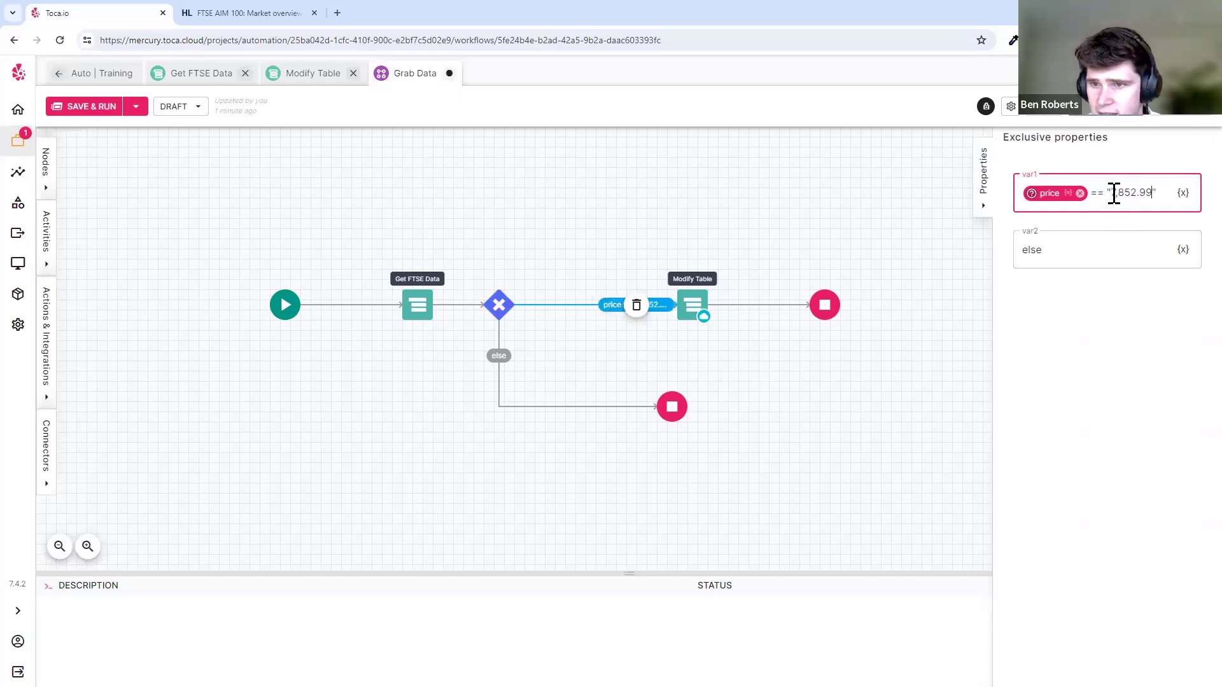
type("\" == ")
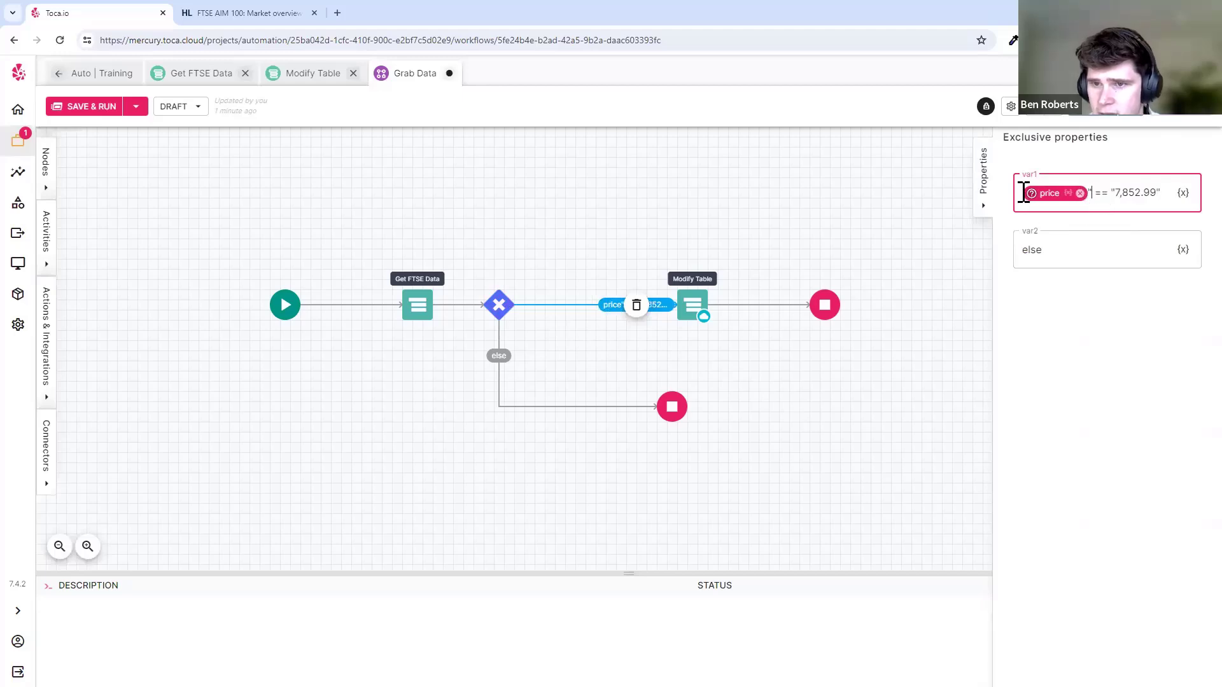
type("\"")
- Save and publish Grab Data, switch to draft, and run it
key("ctrl+s")
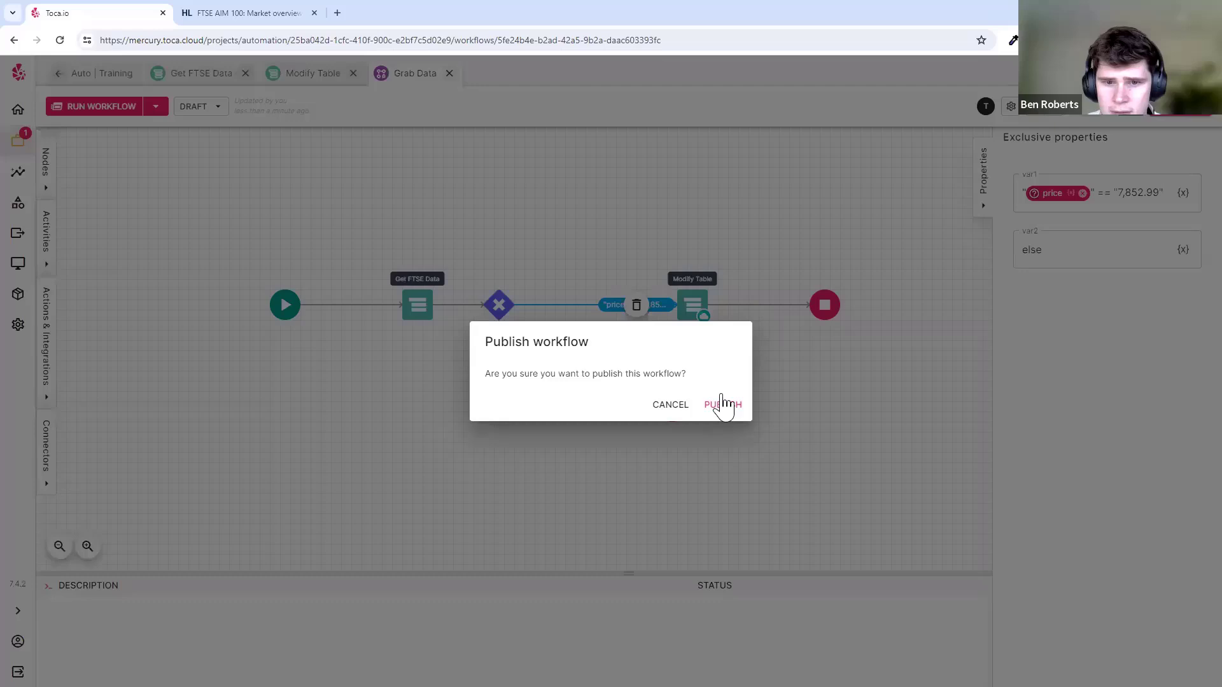
left_click(723, 405)
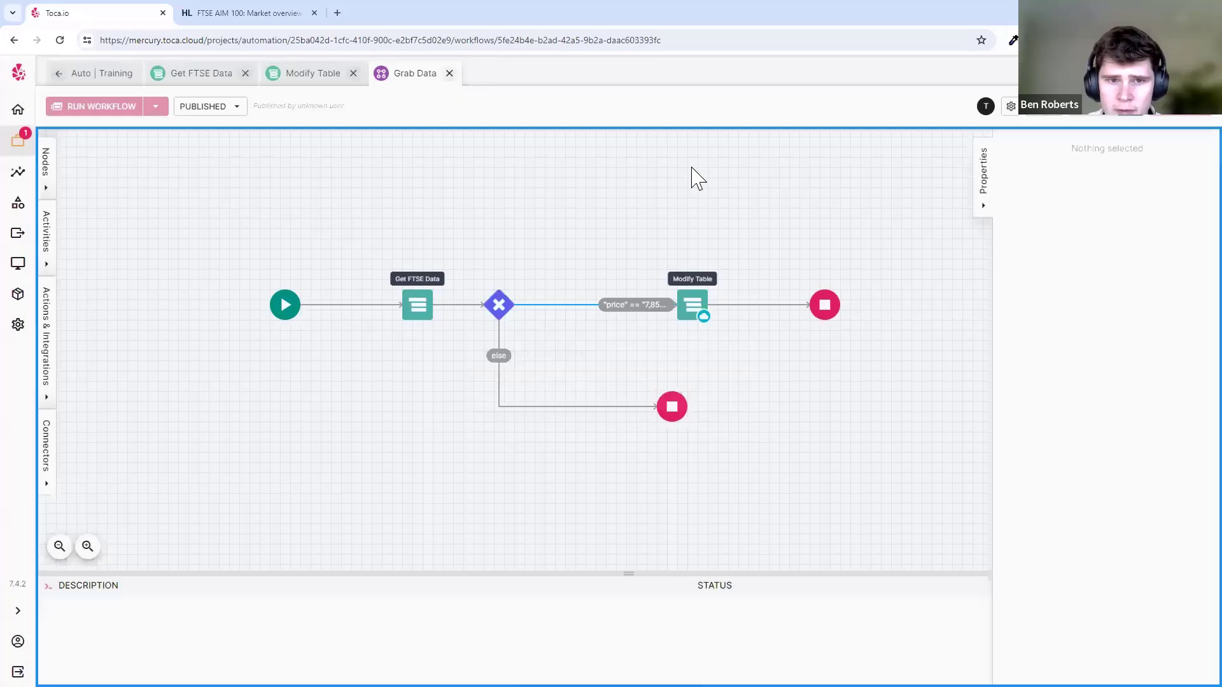
left_click(743, 136)
left_click(116, 112)
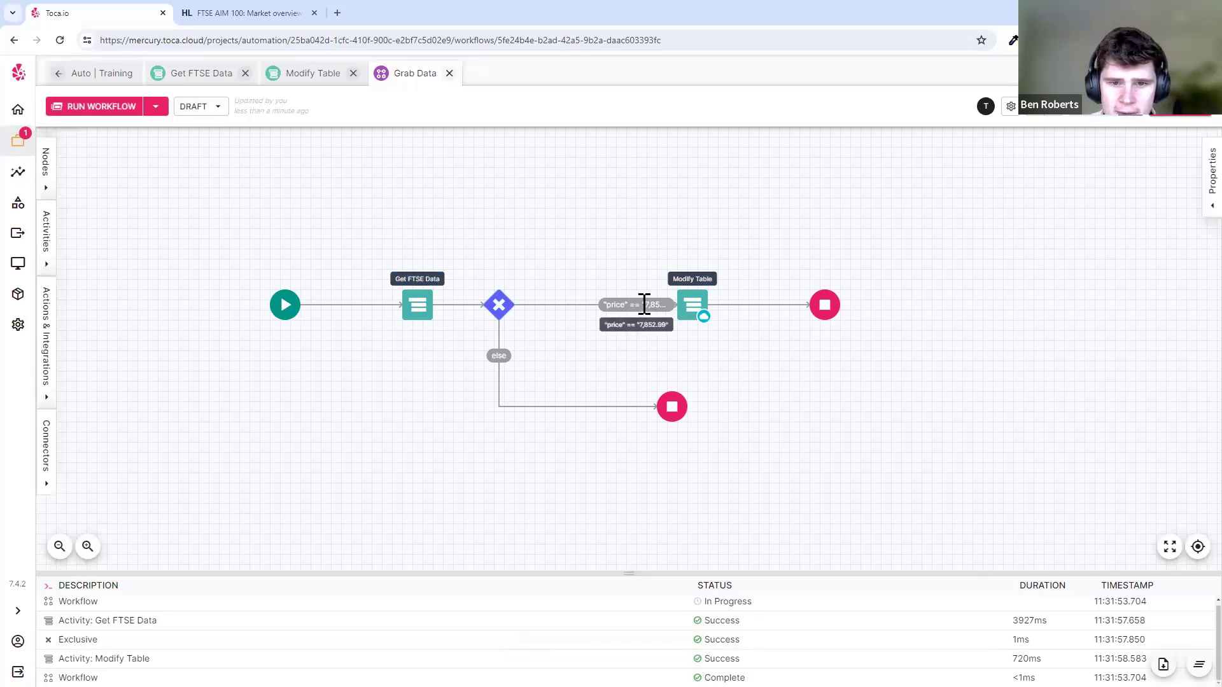
- Check the newest run's report shows the 7,852.99 match and a successful Modify Table
left_click(497, 306)
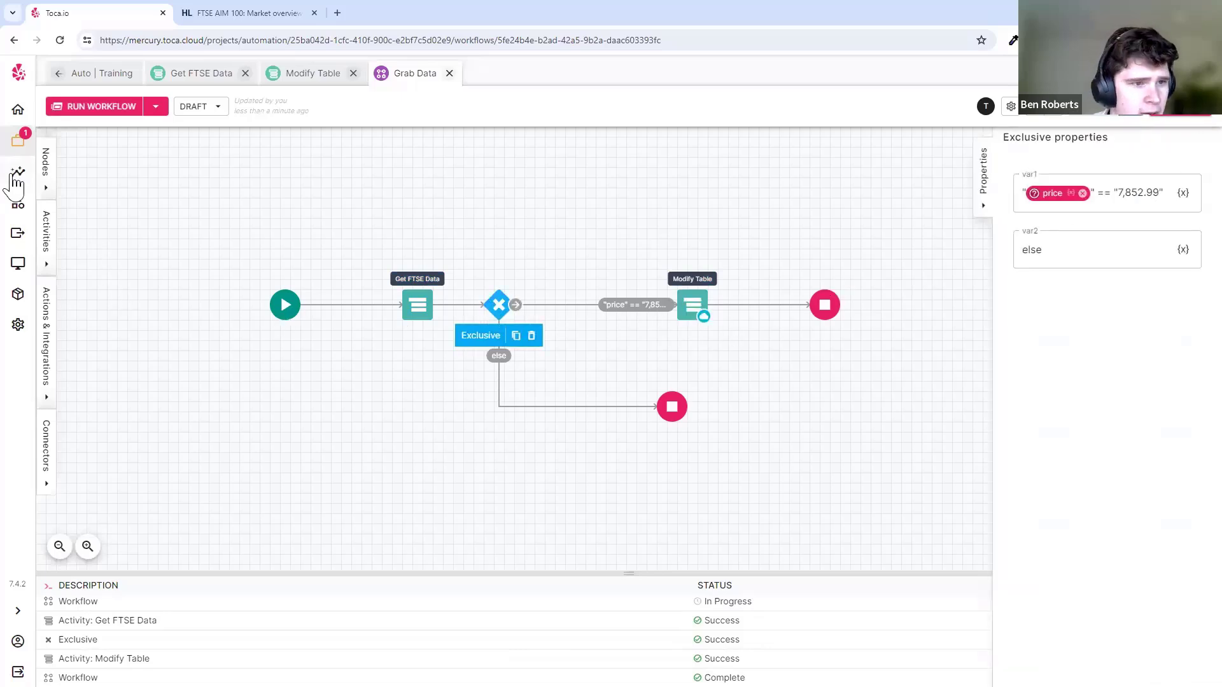
left_click(17, 178)
left_click(172, 185)
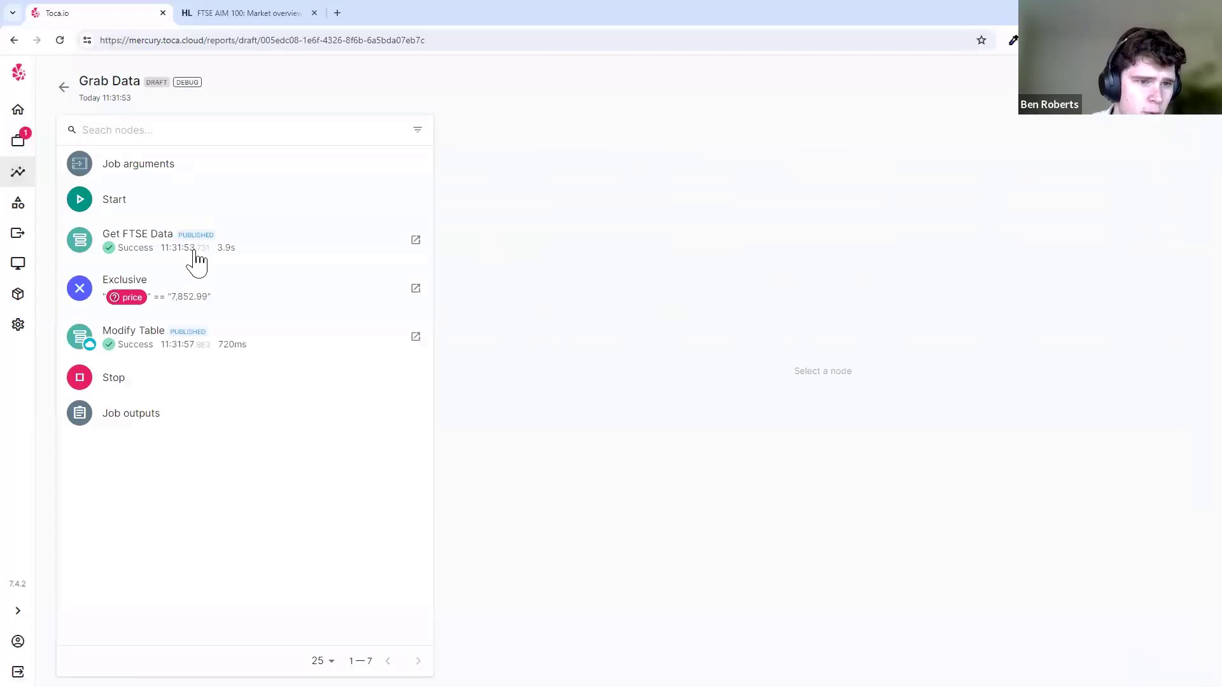
left_click(200, 258)
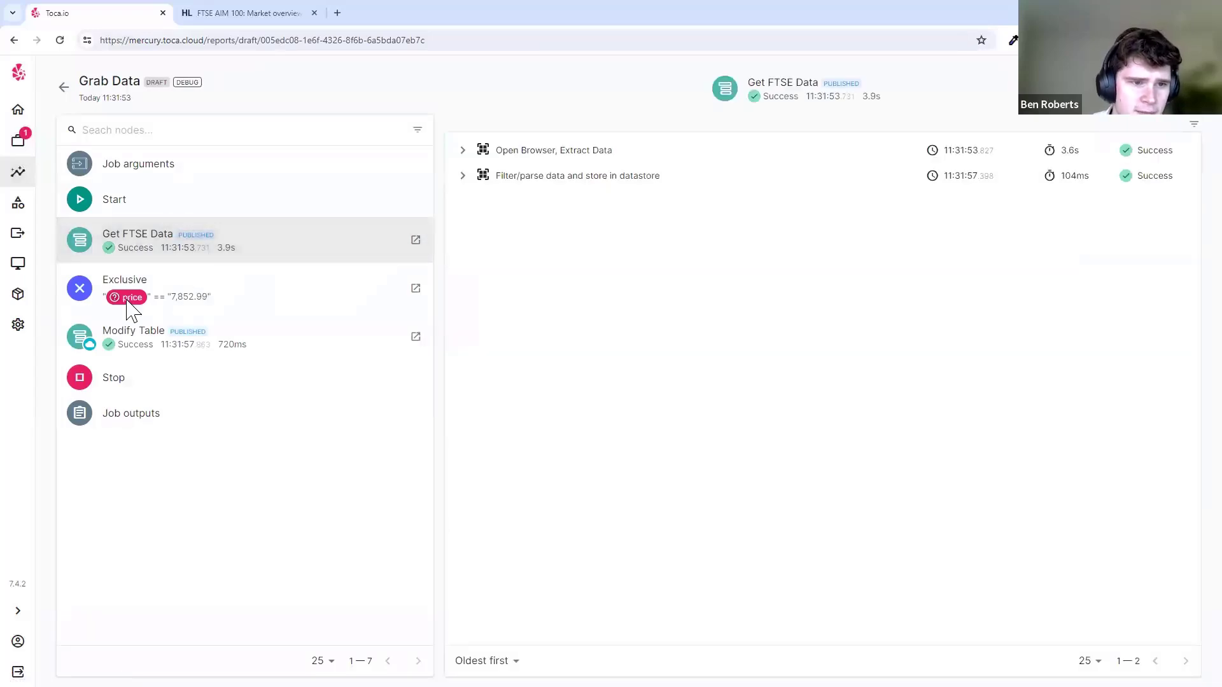
left_click_drag(176, 299, 207, 296)
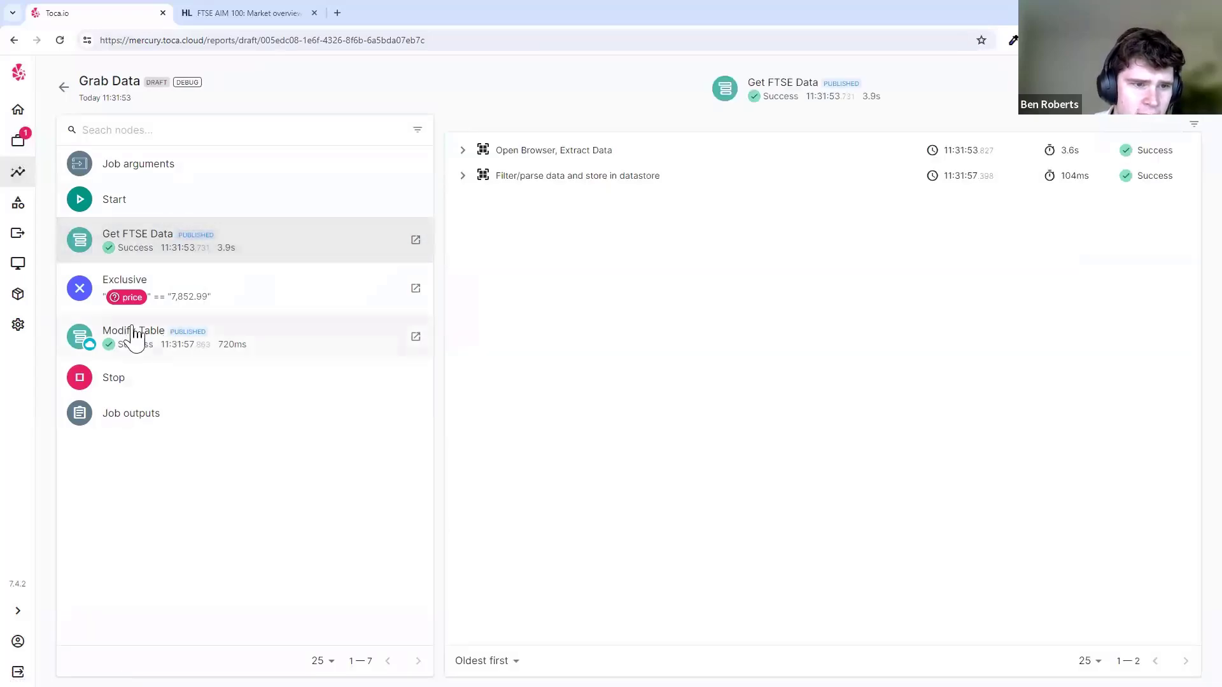
left_click(176, 351)
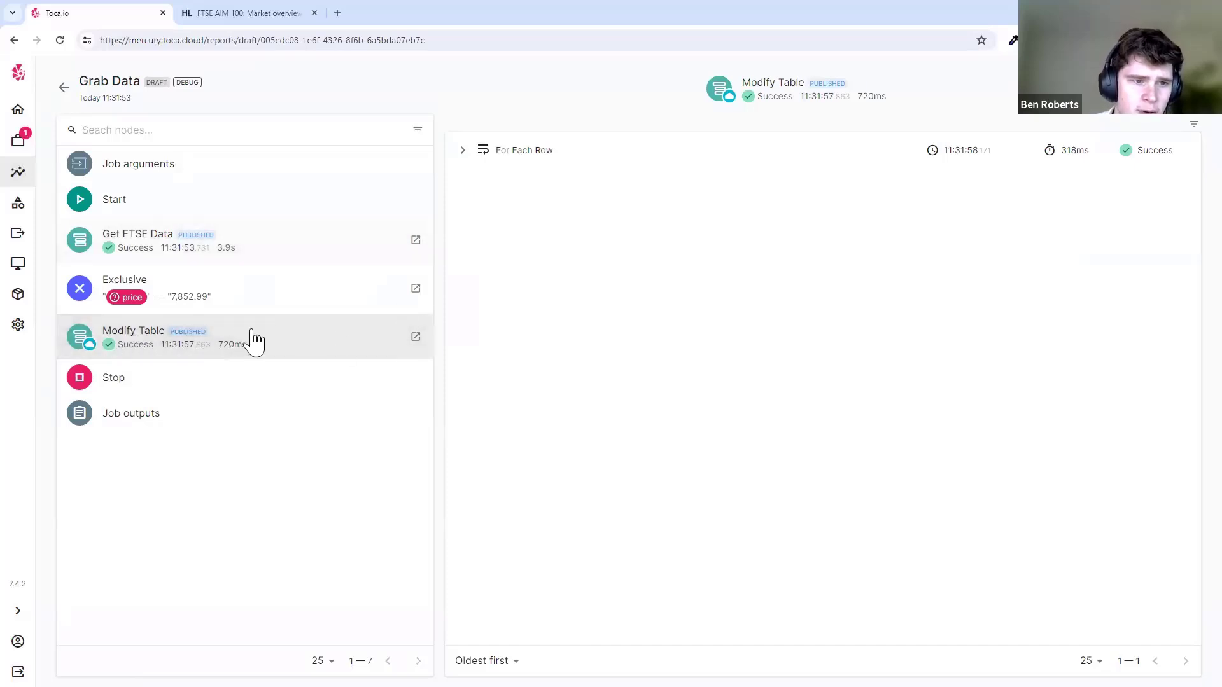
left_click(18, 140)
left_click(371, 385)
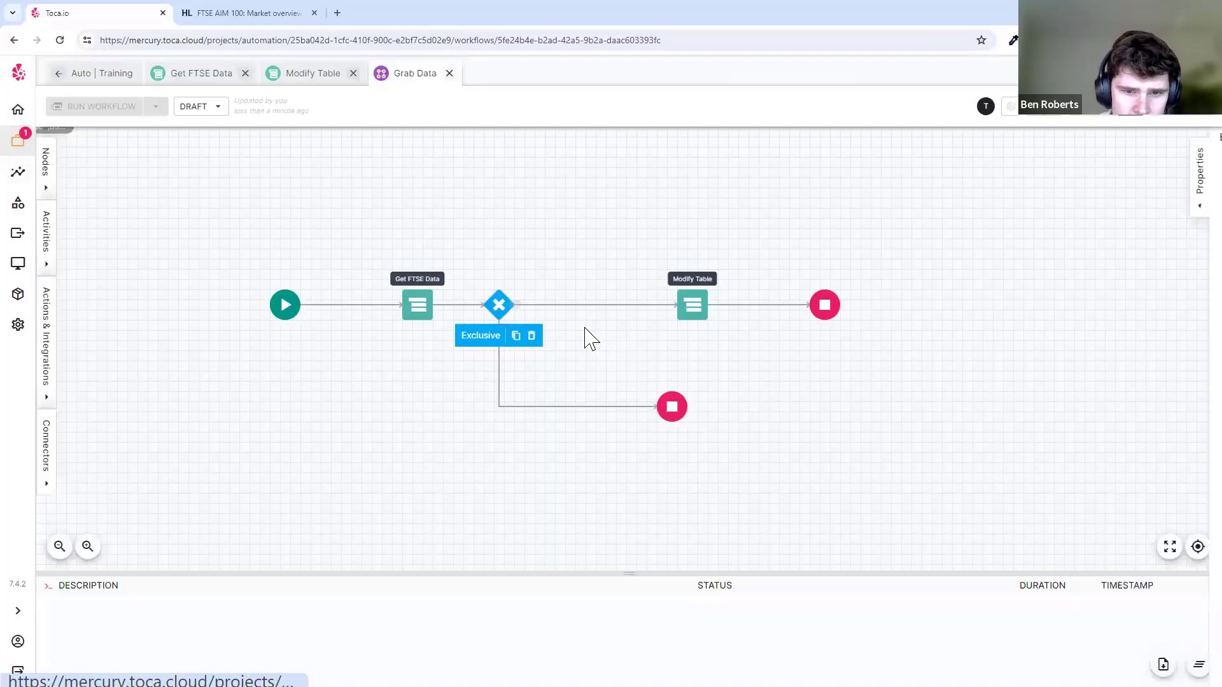
left_click(1106, 195)
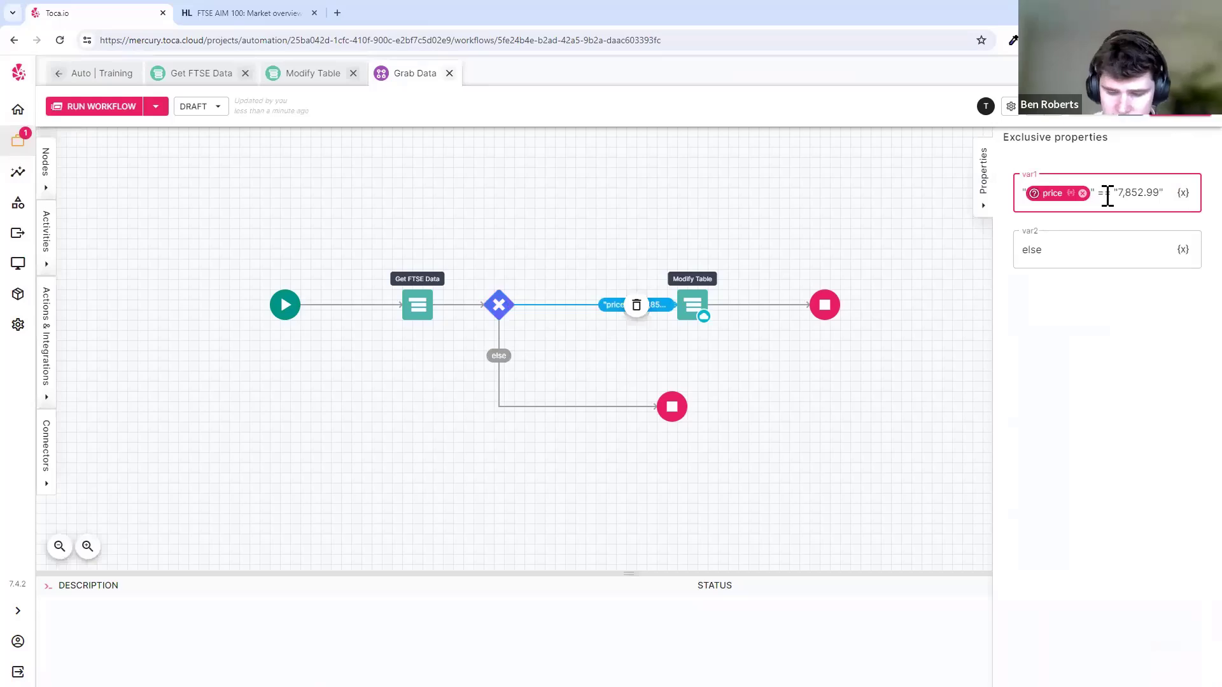
key("BackSpace")
type("!")
key("ctrl+s")
left_click(1182, 114)
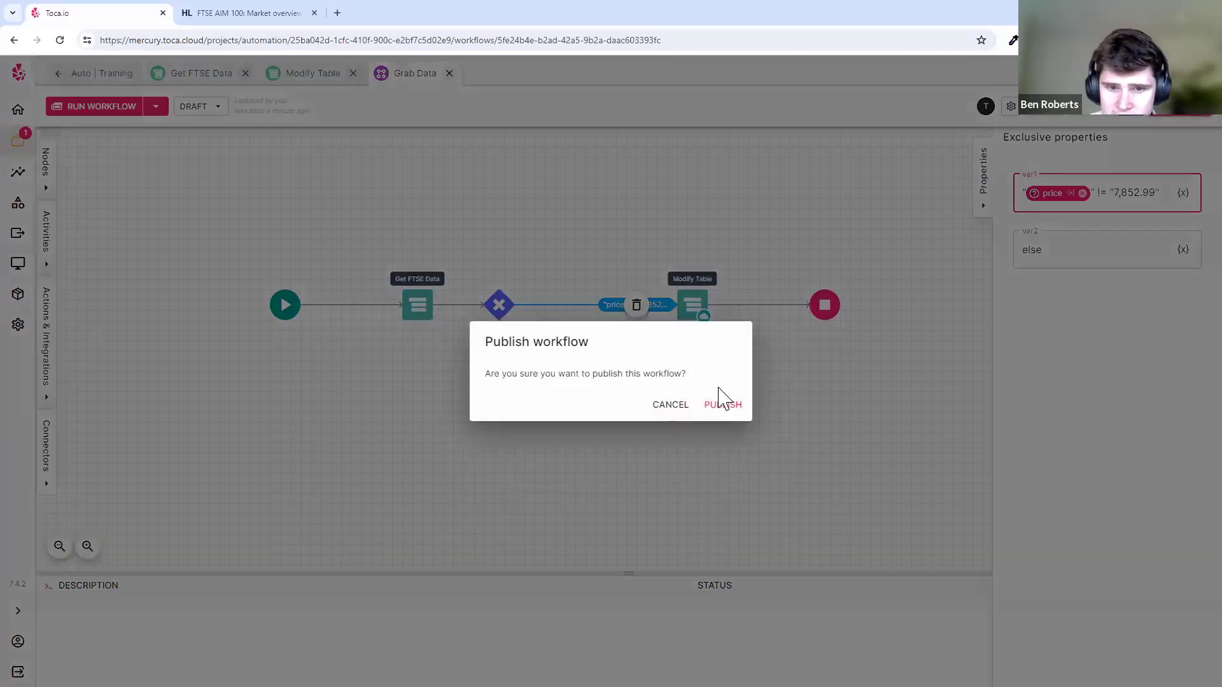
left_click(721, 402)
left_click(704, 136)
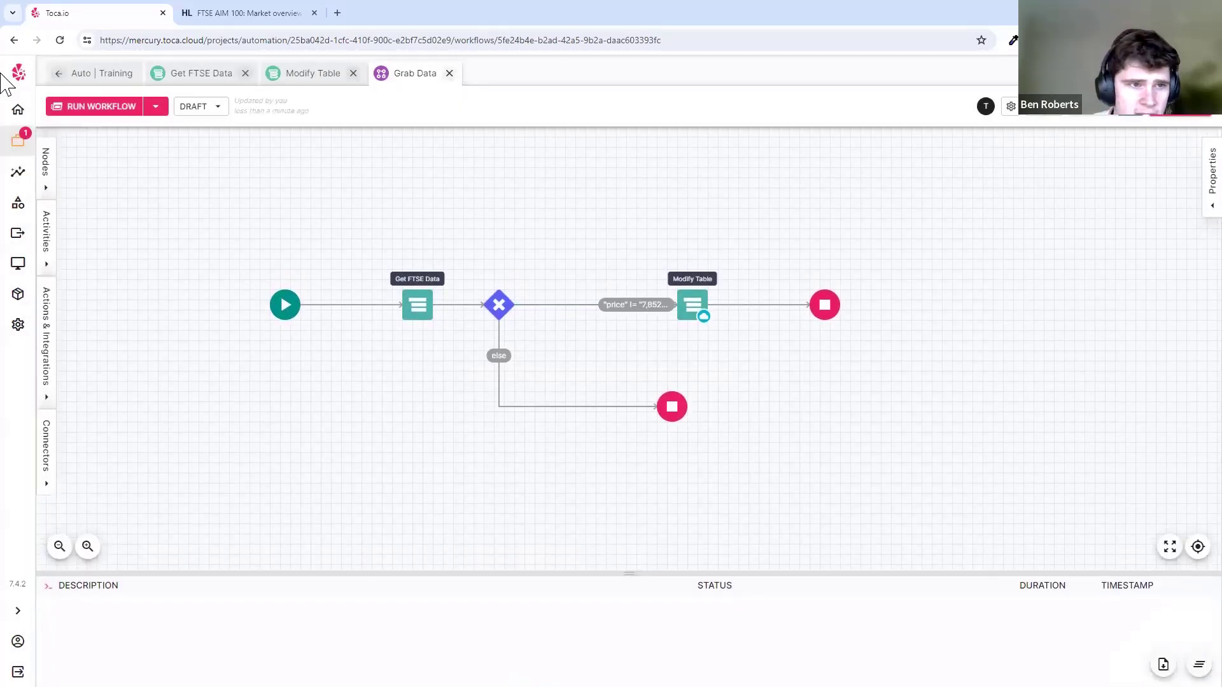
left_click(82, 107)
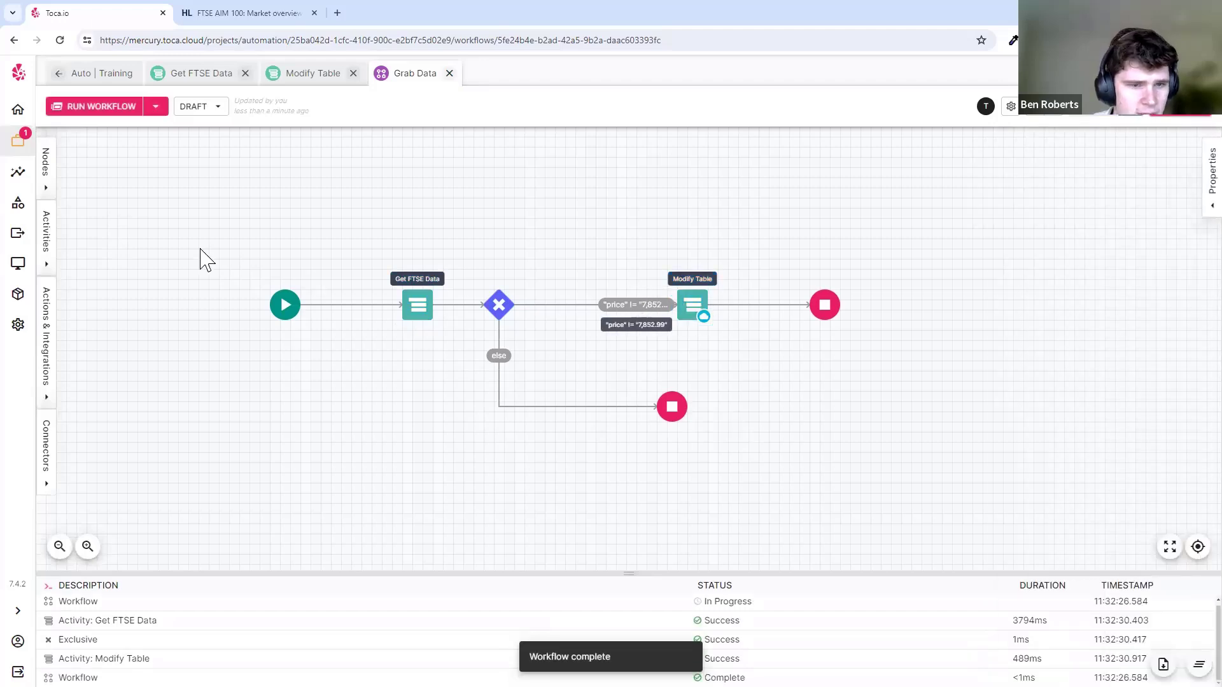
left_click(18, 173)
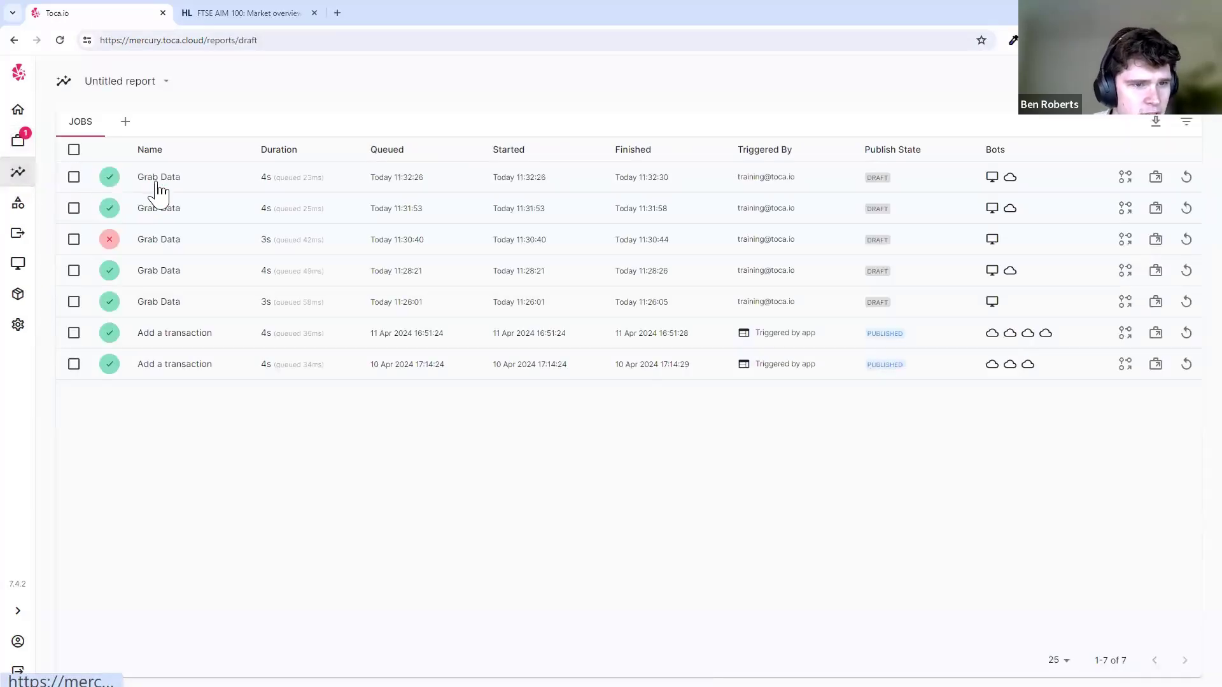
left_click(159, 184)
left_click(170, 255)
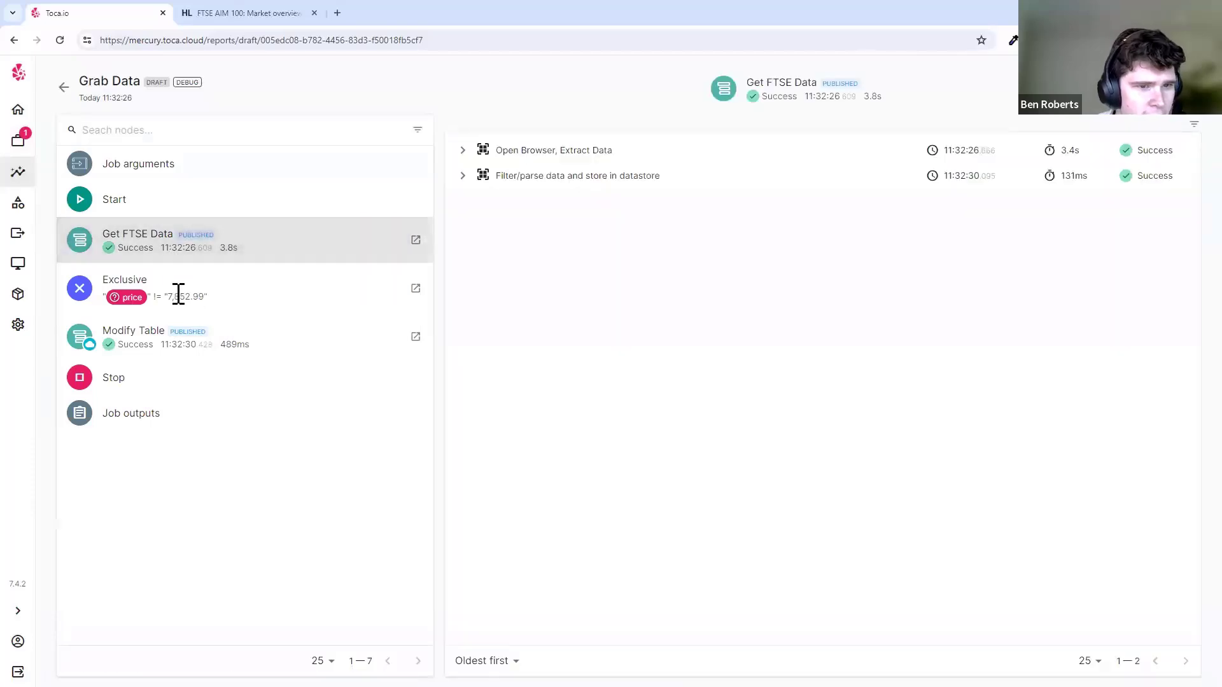
left_click(176, 346)
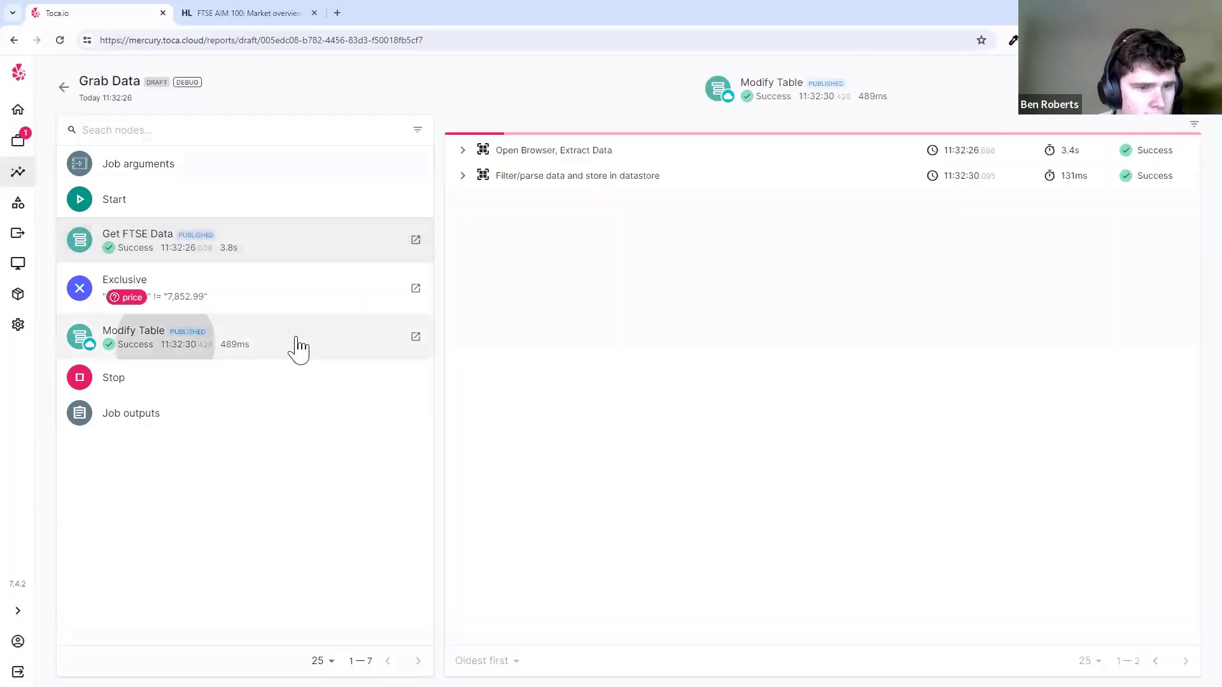
left_click(17, 139)
left_click(346, 391)
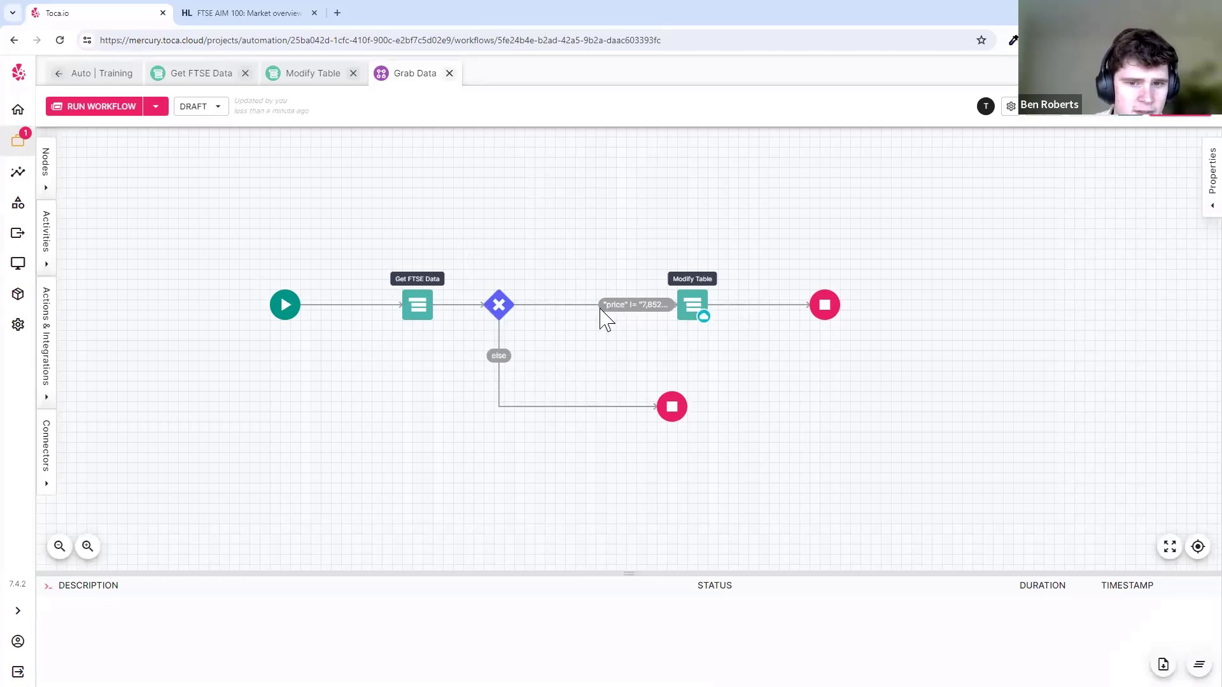
left_click(47, 186)
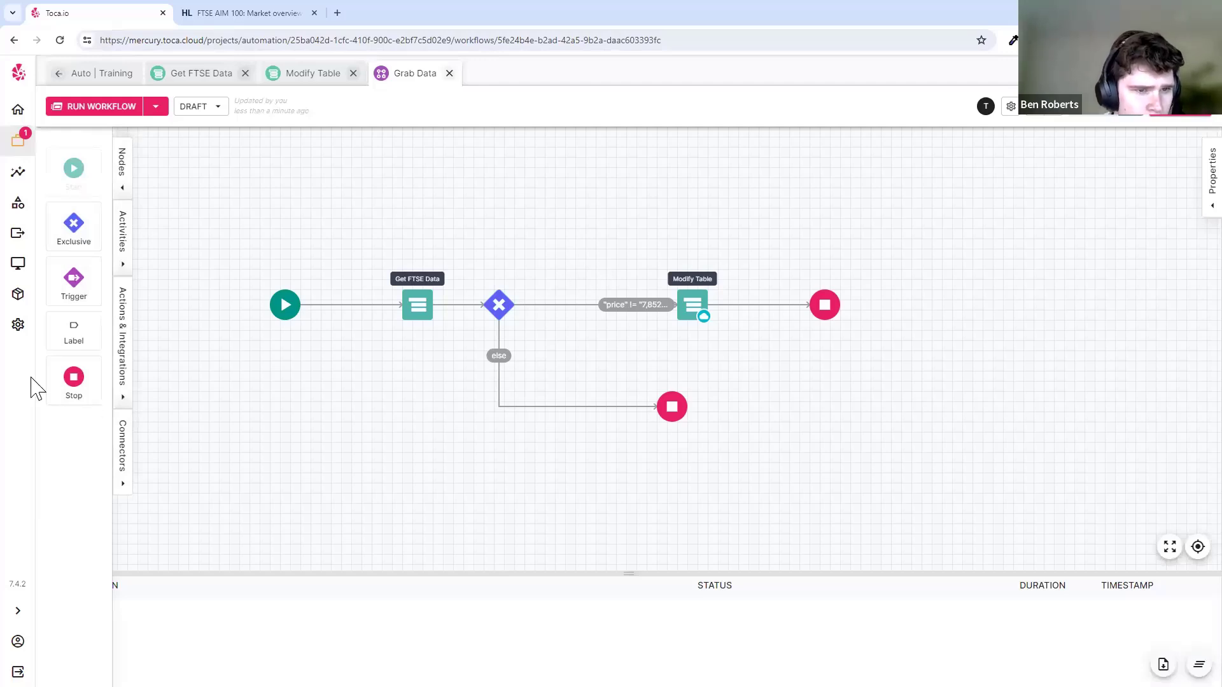
left_click(1010, 106)
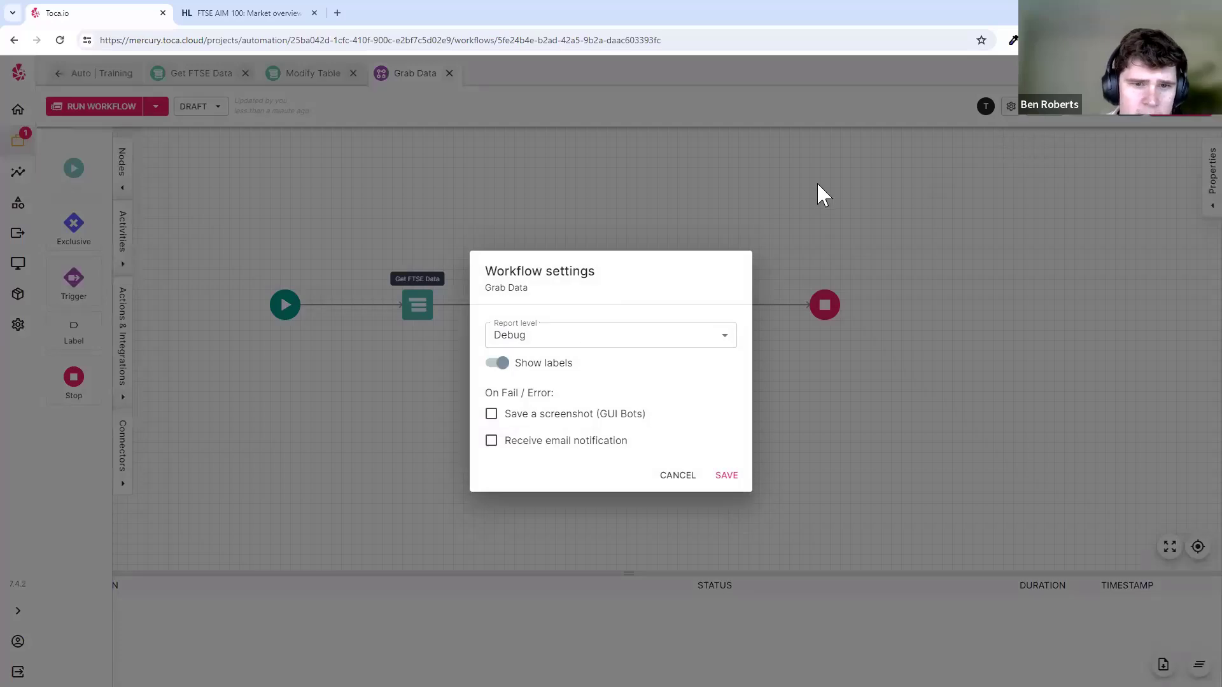
left_click(819, 191)
left_click(18, 172)
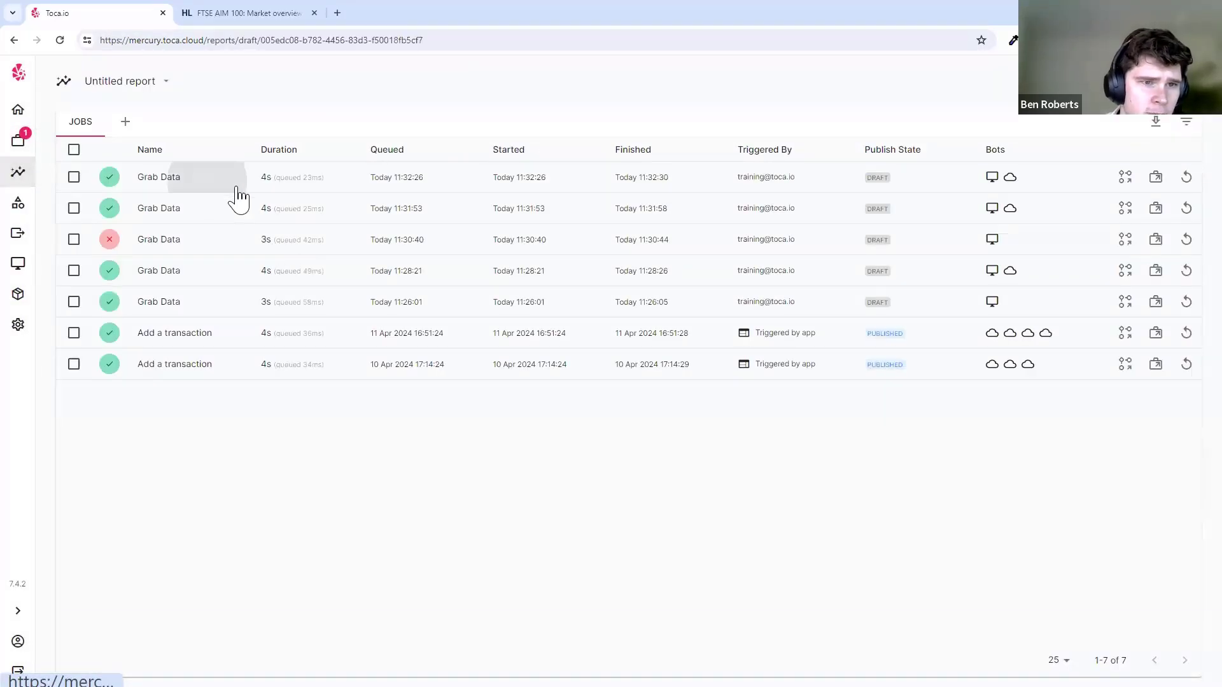
left_click(261, 252)
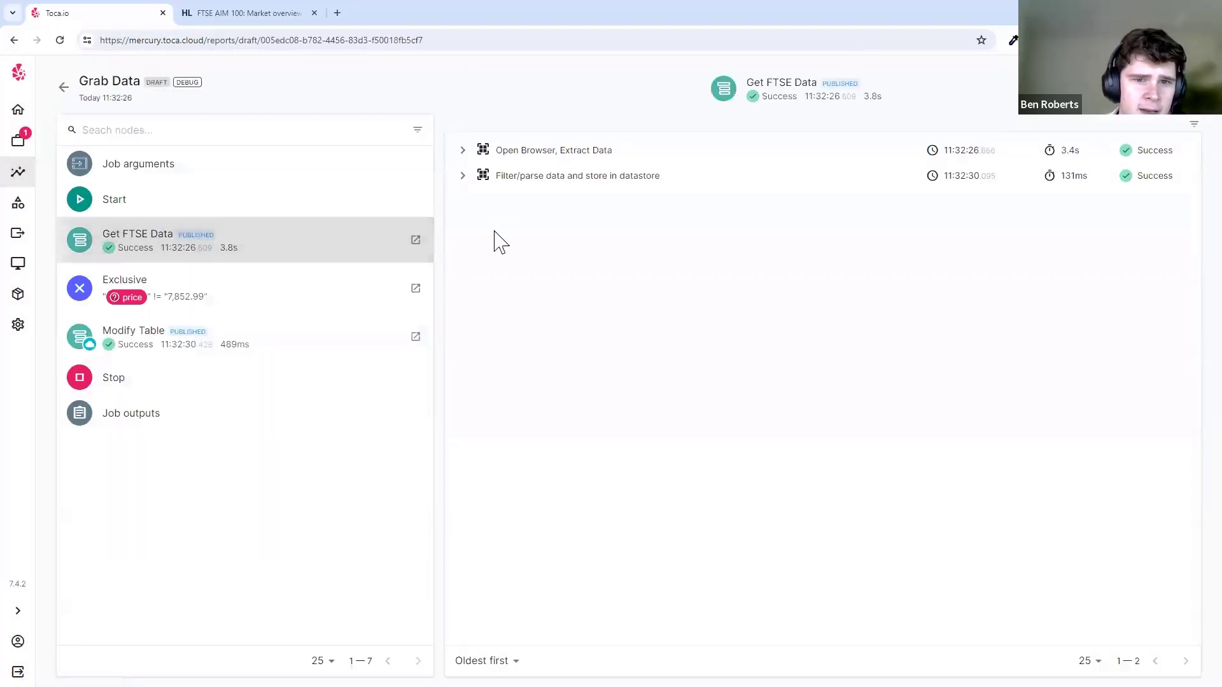
left_click(467, 158)
left_click(589, 177)
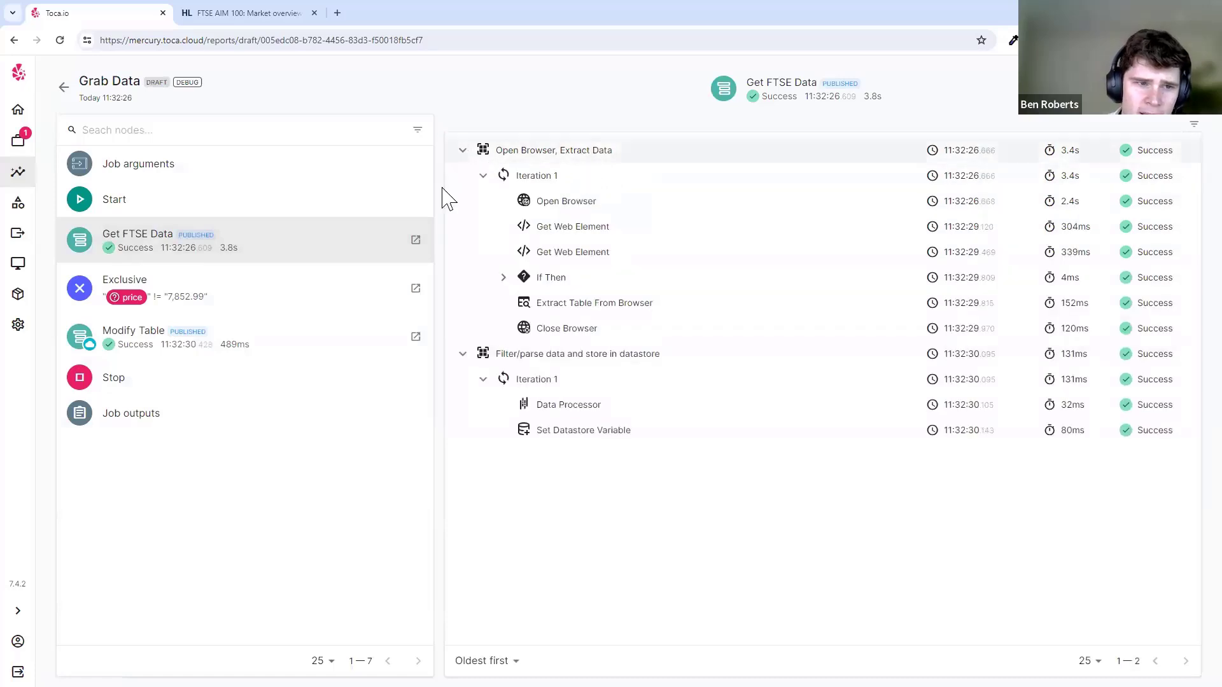
left_click(588, 210)
left_click_drag(369, 331, 465, 450)
left_click(612, 136)
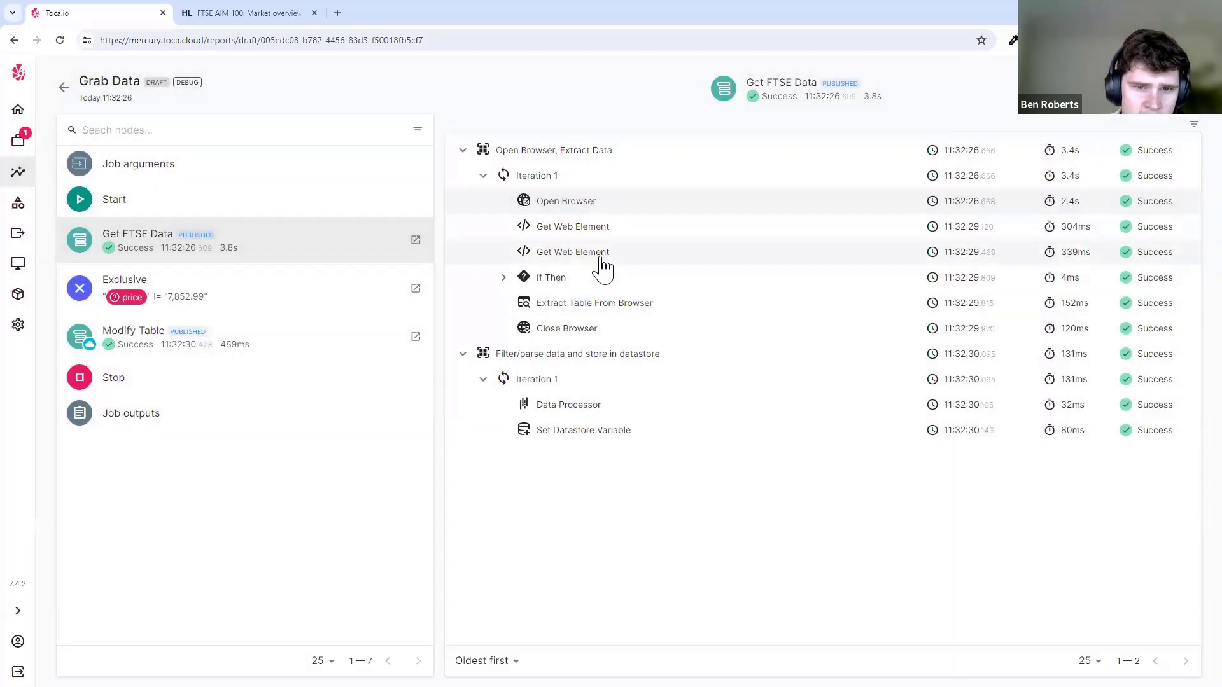
left_click(598, 254)
left_click_drag(350, 293, 542, 461)
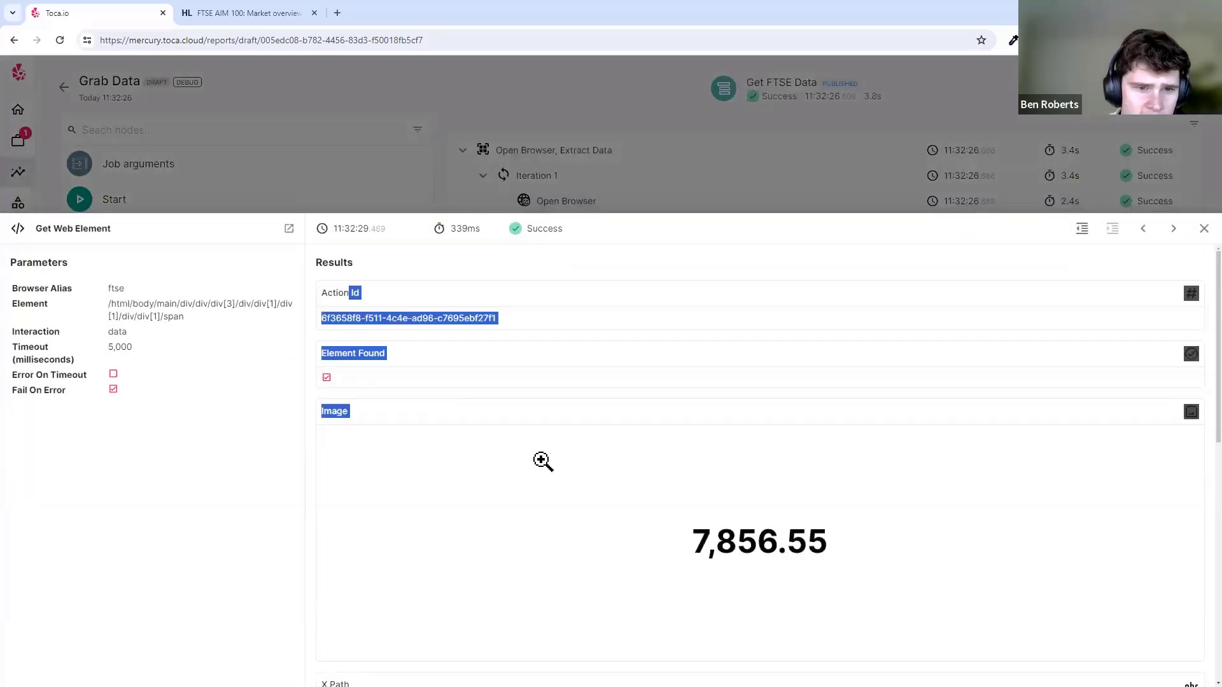
left_click(542, 461)
left_click(650, 163)
left_click(649, 162)
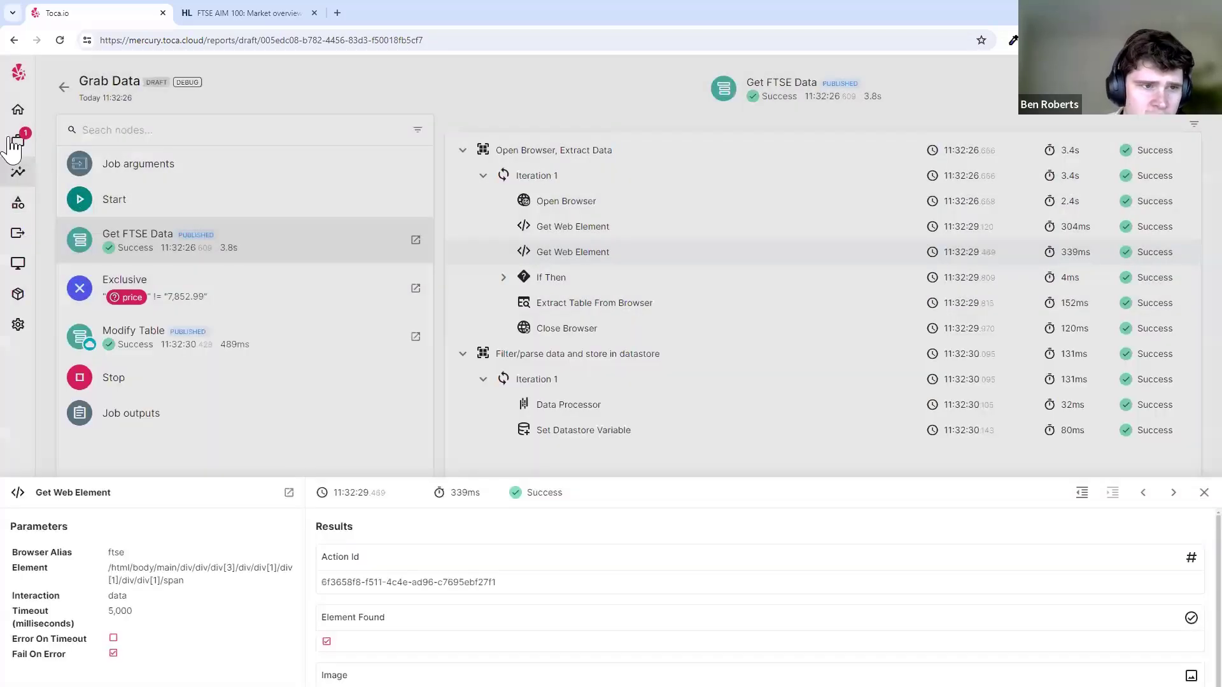
left_click(41, 150)
left_click(431, 382)
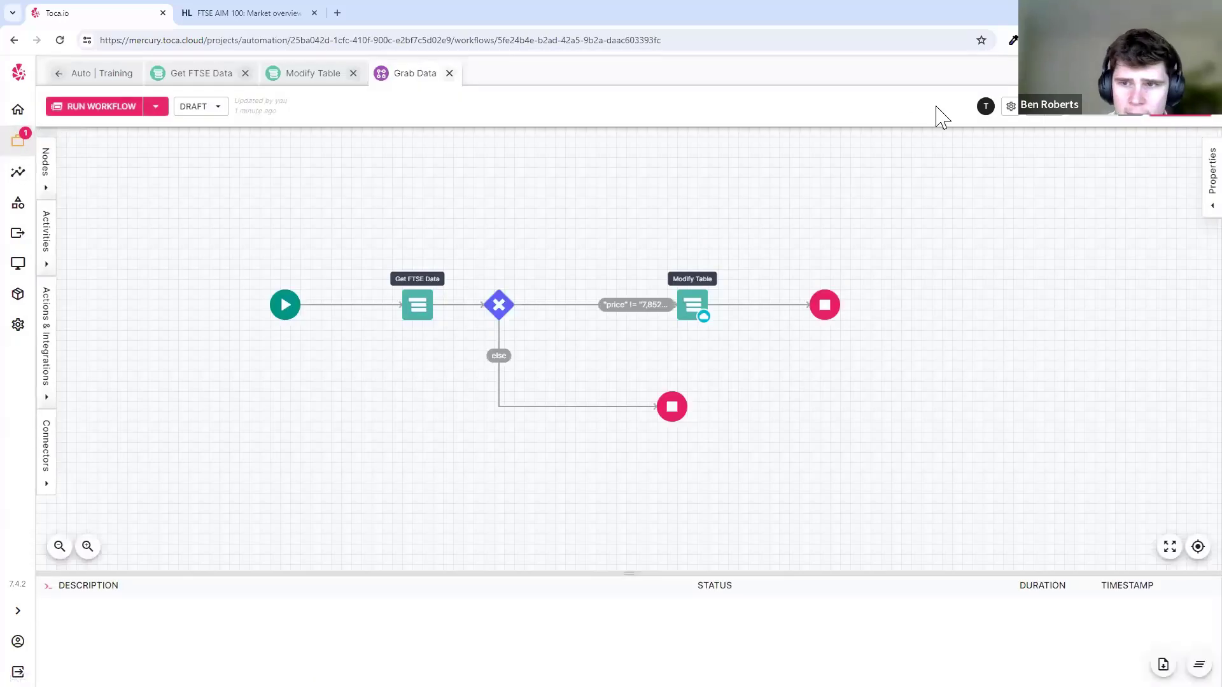
- Choose Actions as the Report level in Grab Data's workflow settings and save
left_click(1010, 107)
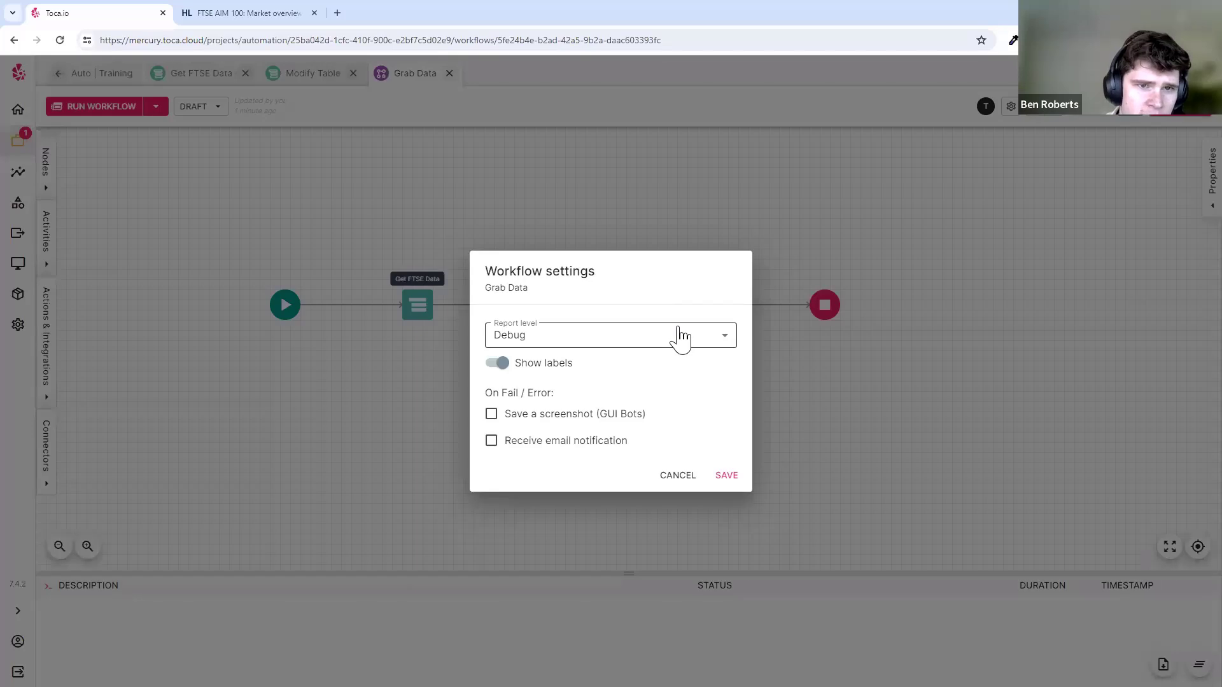
left_click(679, 335)
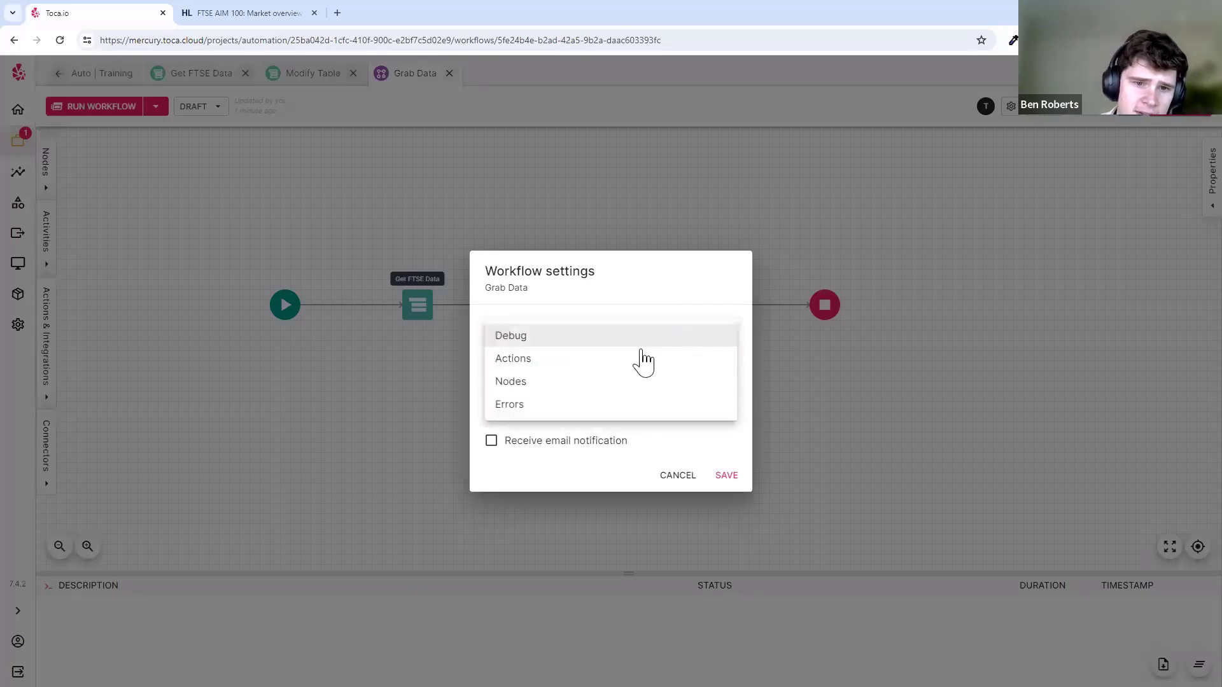
left_click(557, 360)
left_click(726, 474)
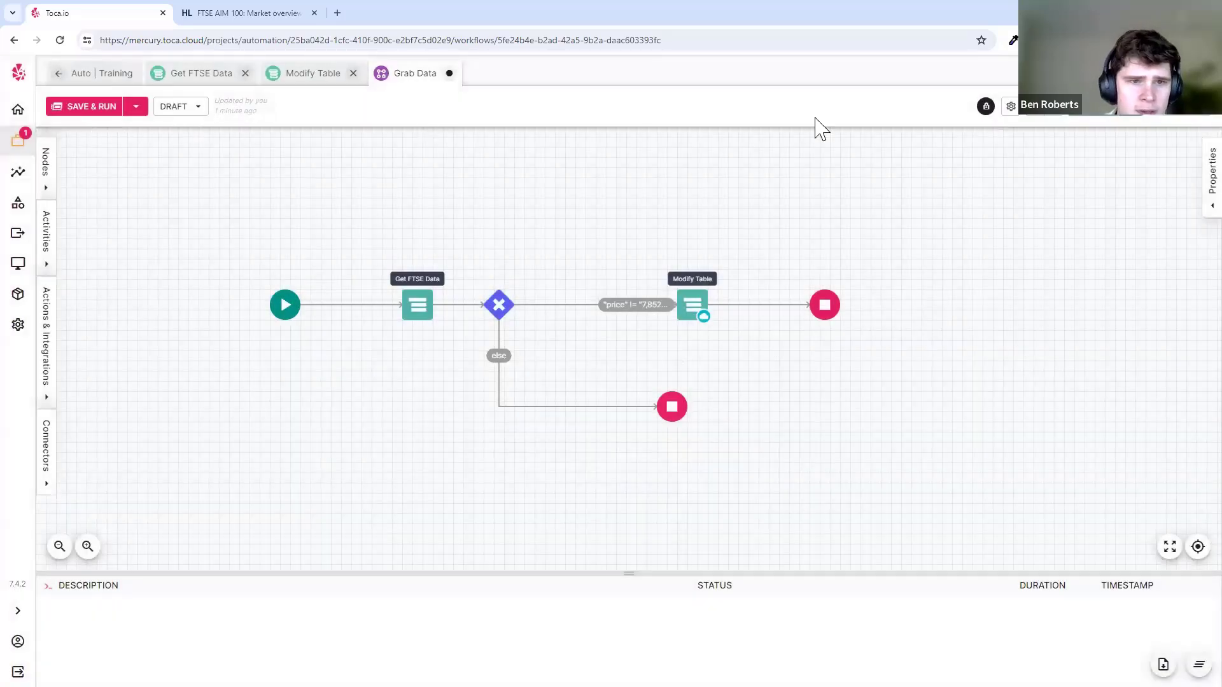
- Save and publish Grab Data, run it, and switch back to draft
key("ctrl+s")
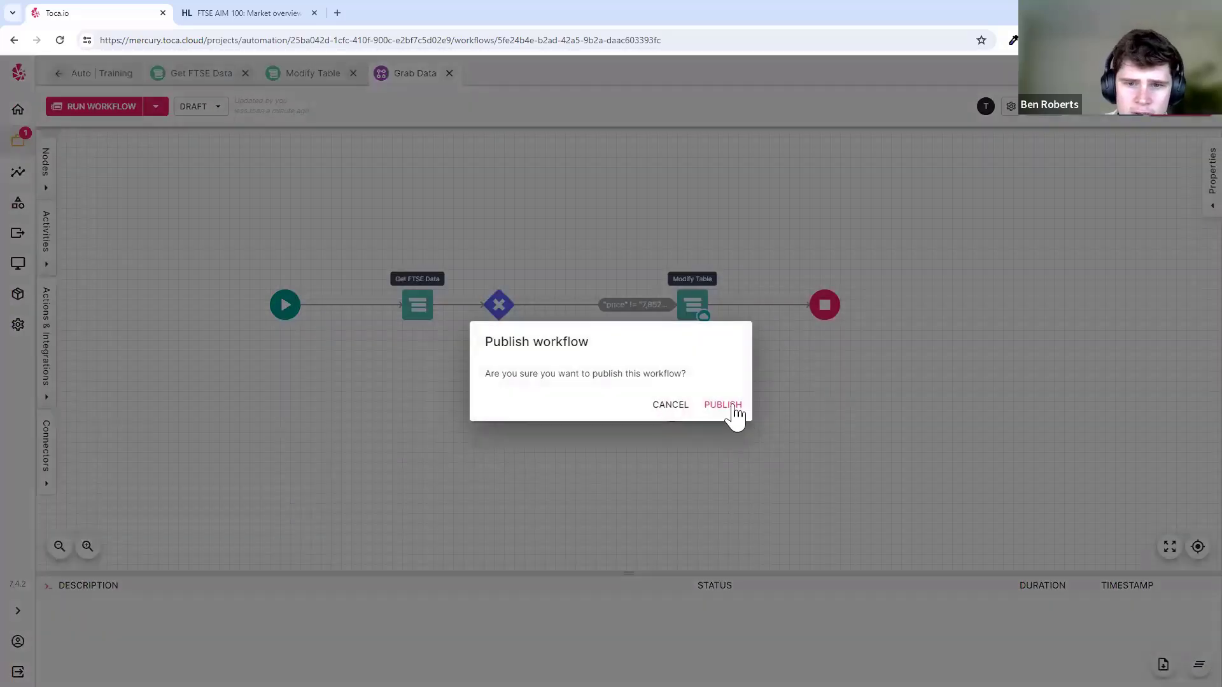
left_click(729, 410)
left_click(84, 108)
left_click(721, 141)
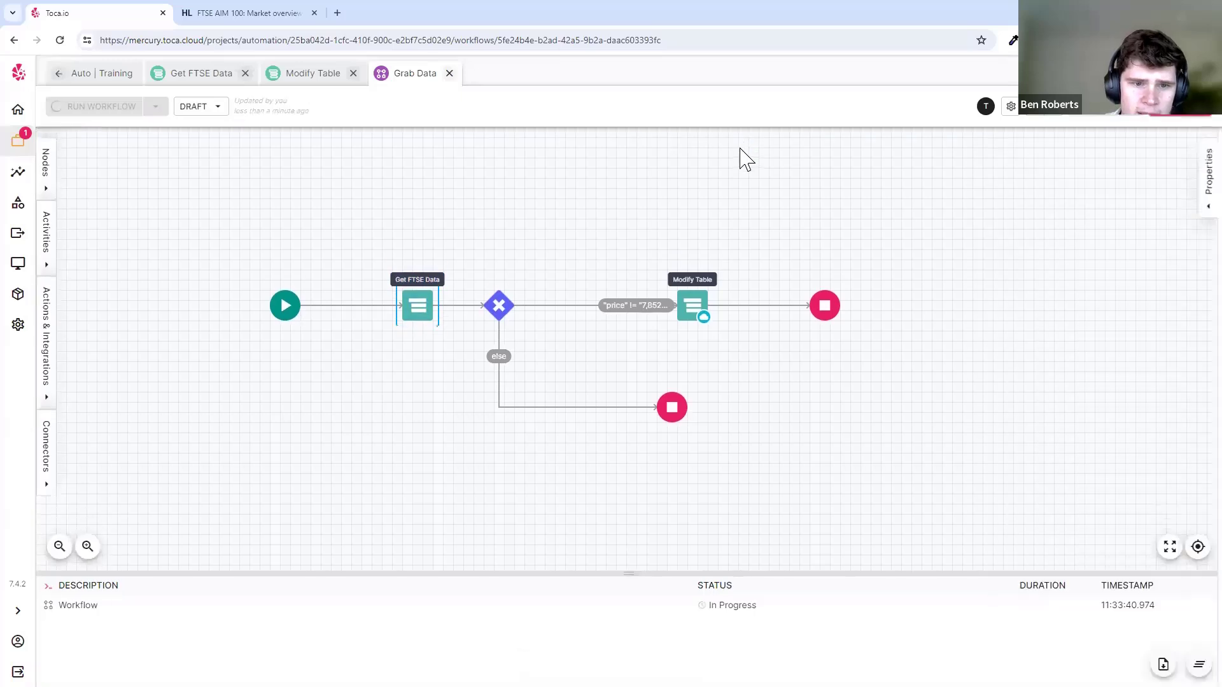
- Check the newest job's Get FTSE Data actions, then return to the Grab Data workflow
left_click(18, 172)
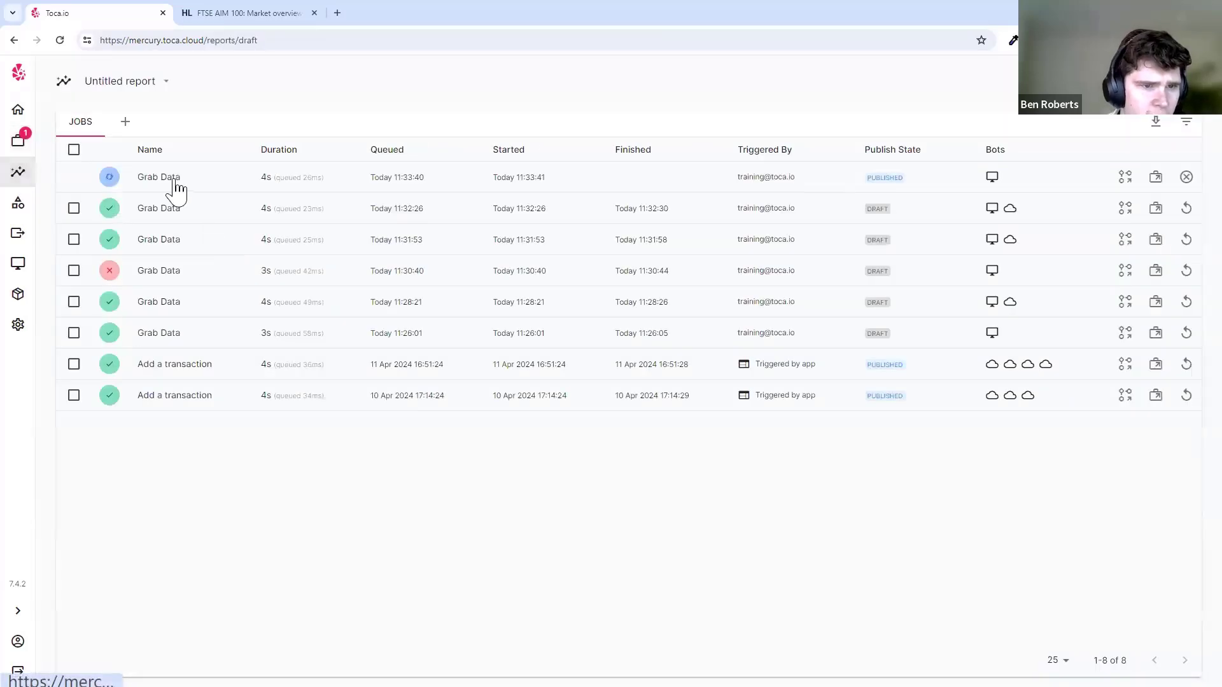
left_click(176, 187)
left_click(240, 252)
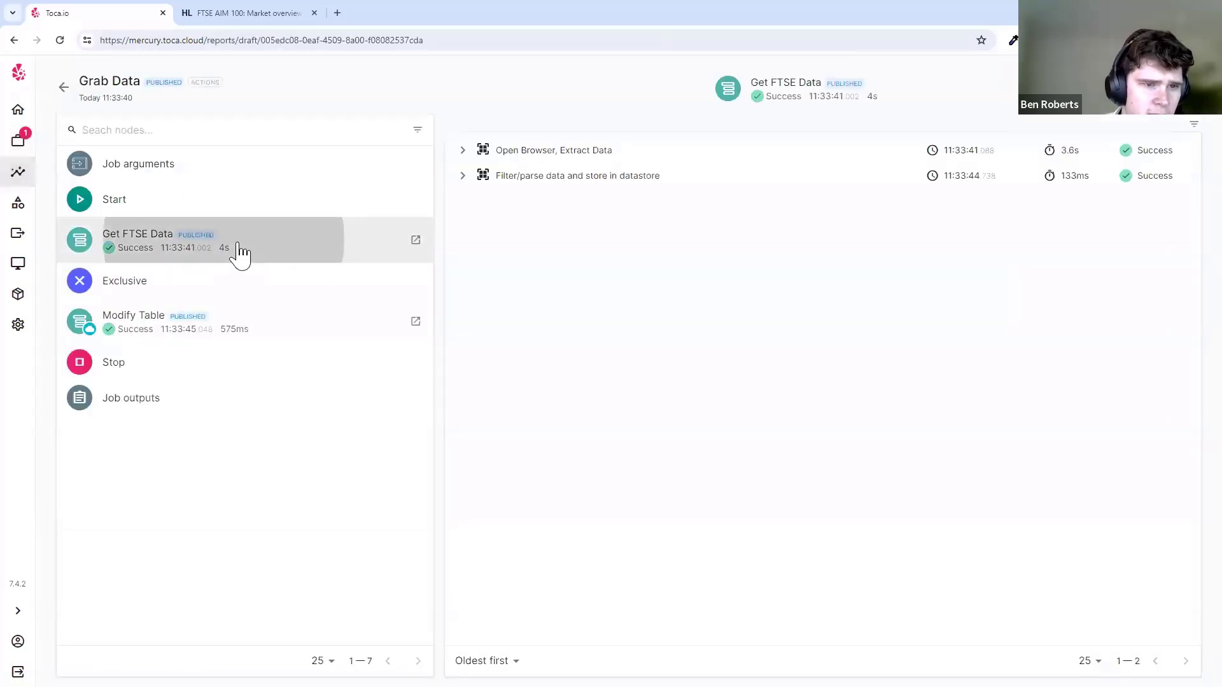
left_click(462, 150)
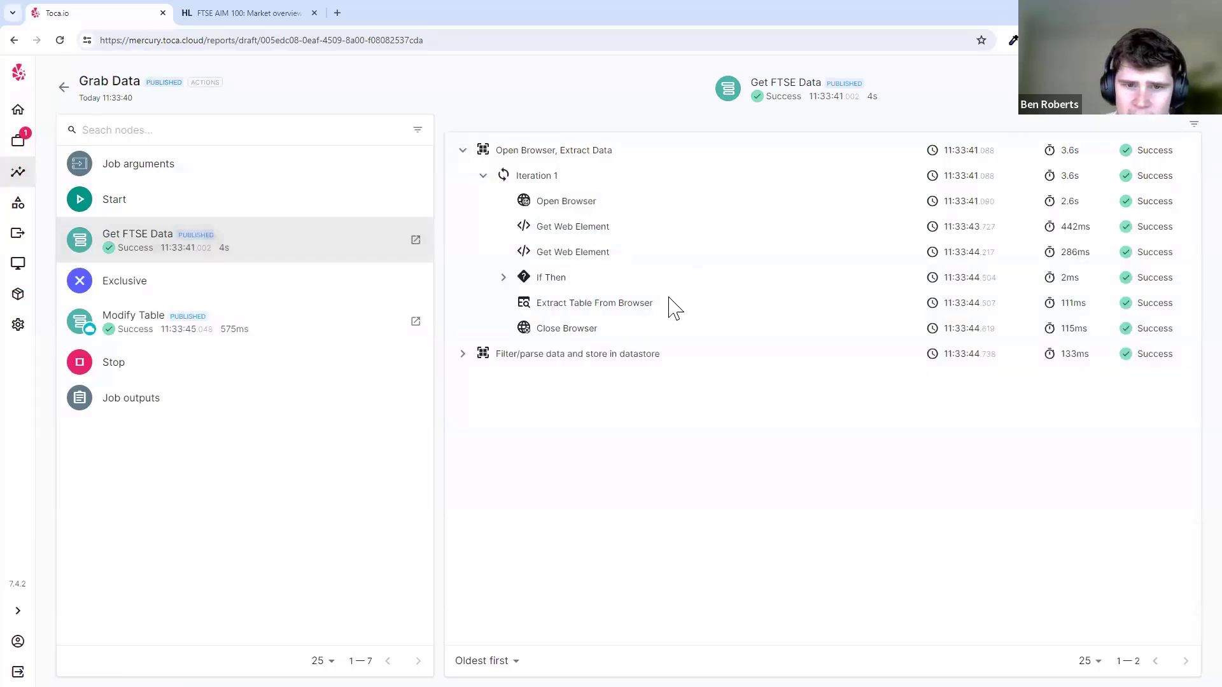
left_click(21, 149)
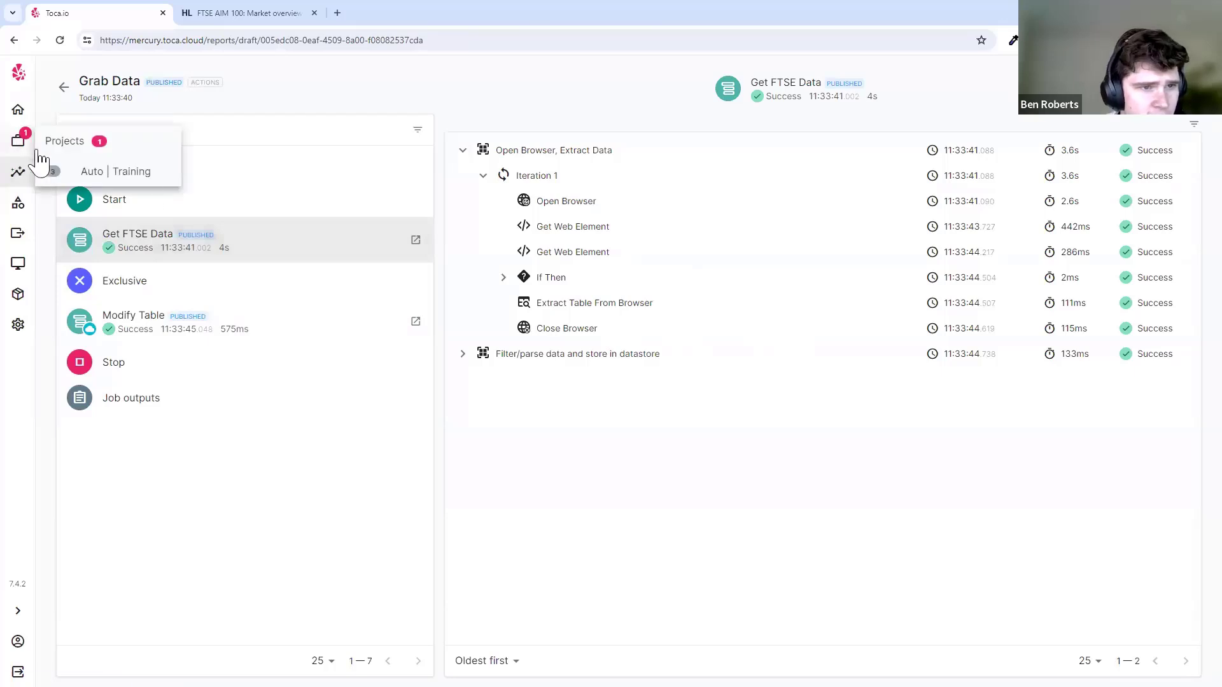
left_click(388, 405)
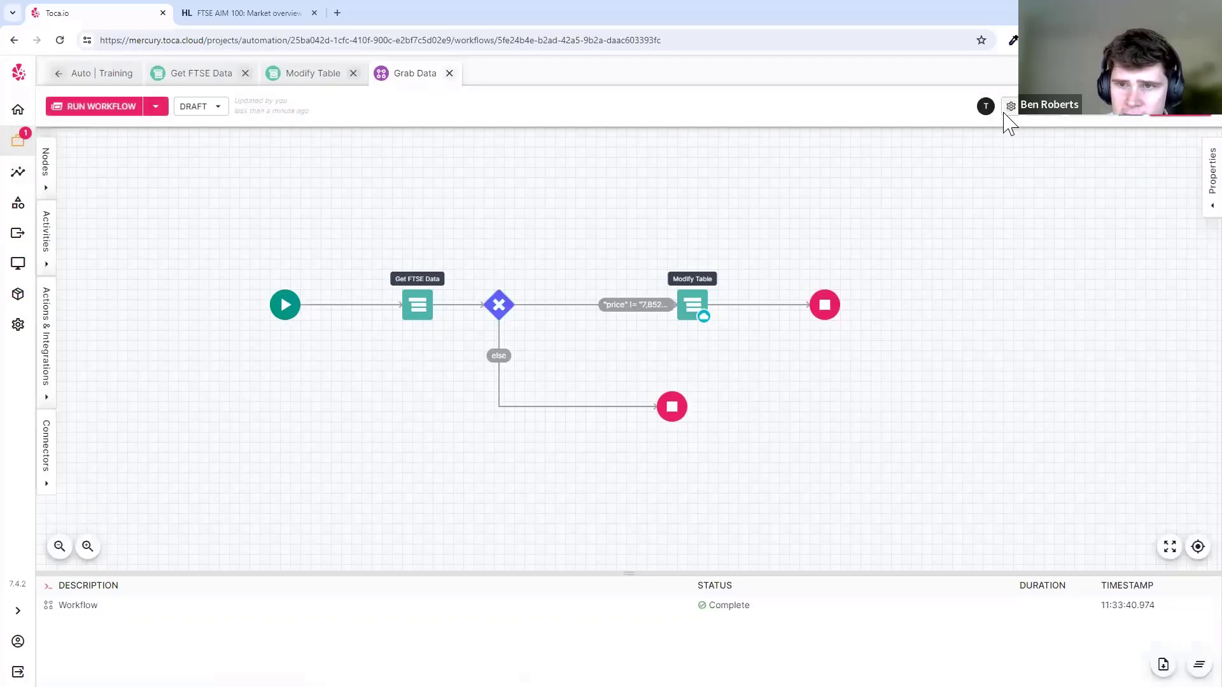
- Set Grab Data's Report level to Nodes in workflow settings and save
left_click(1010, 106)
left_click(576, 336)
left_click(509, 360)
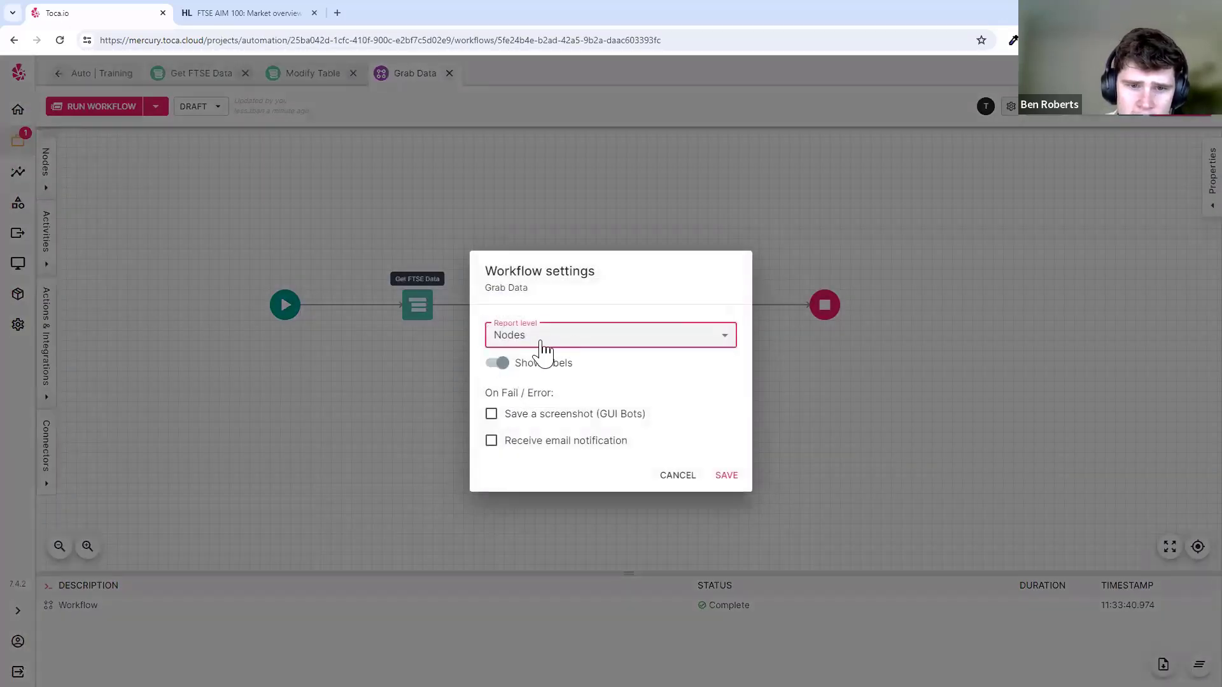
left_click(724, 477)
- Publish Grab Data and run it
left_click(1171, 114)
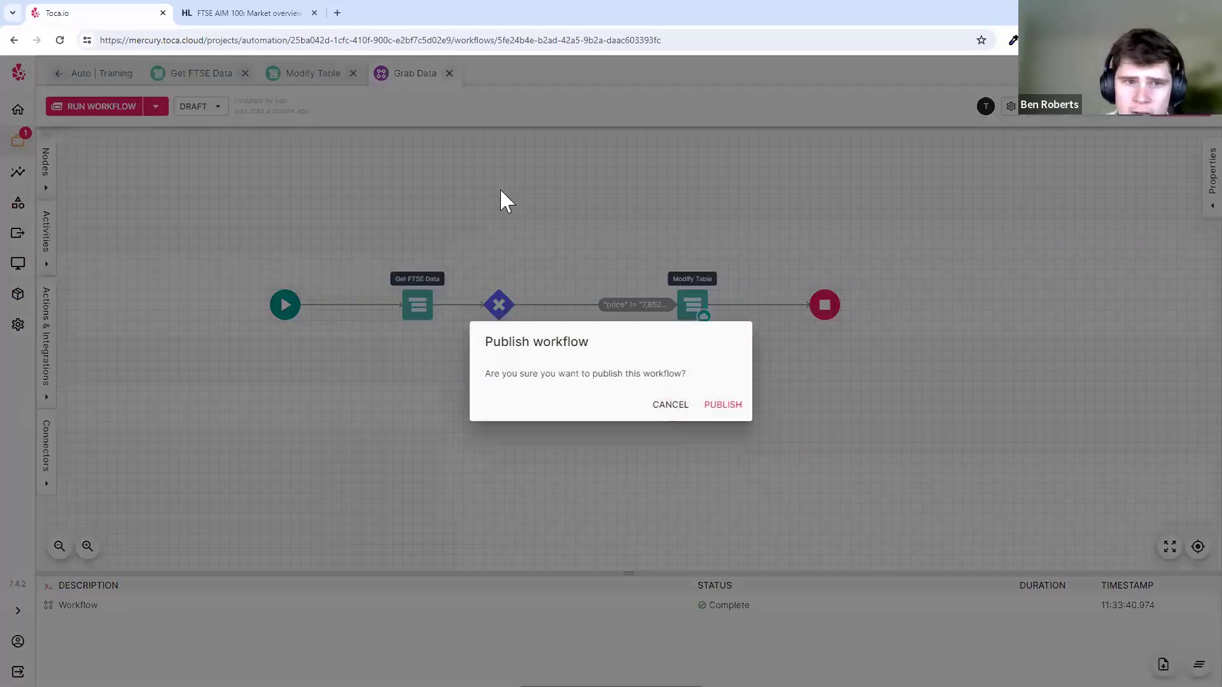
left_click(723, 407)
left_click(106, 108)
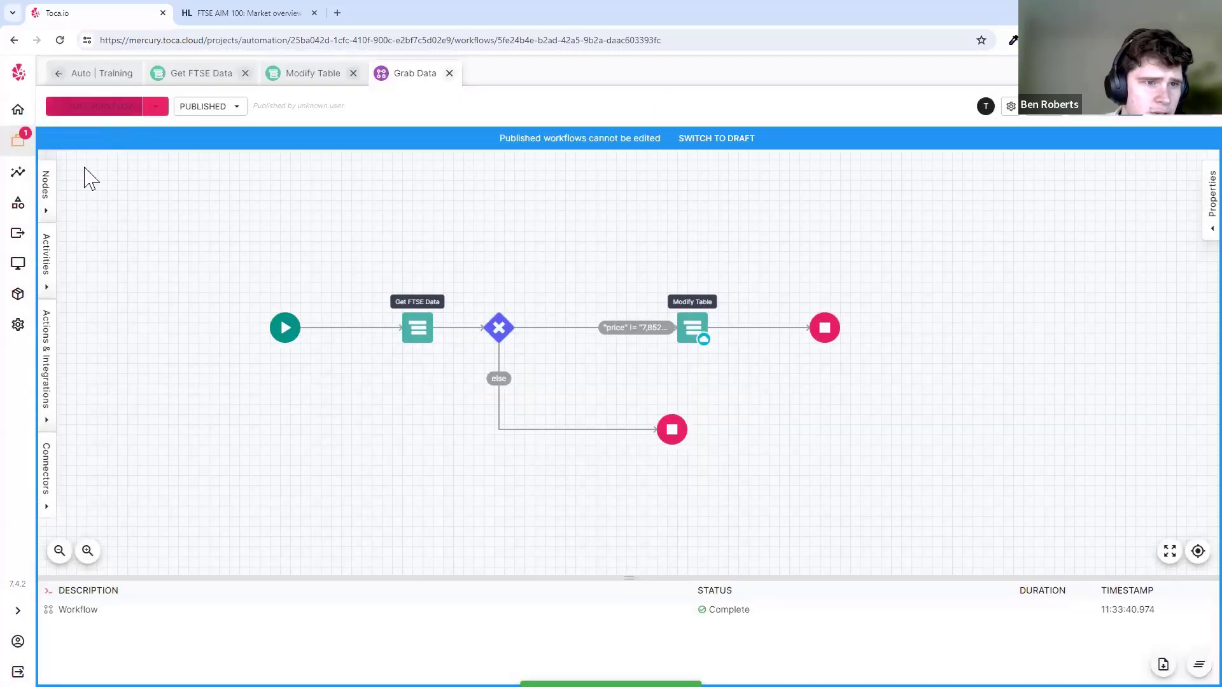
- Review the new job report's Get FTSE Data, Exclusive and Modify Table nodes, then return to Grab Data
left_click(18, 172)
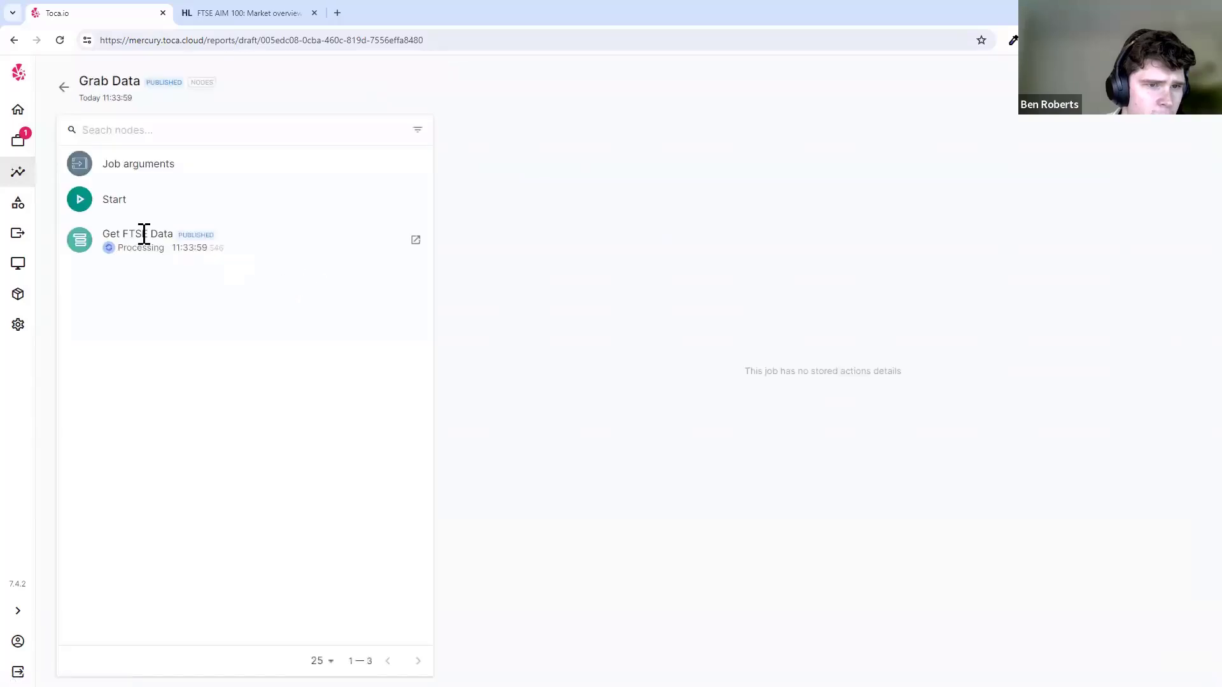
double_click(128, 234)
left_click(128, 237)
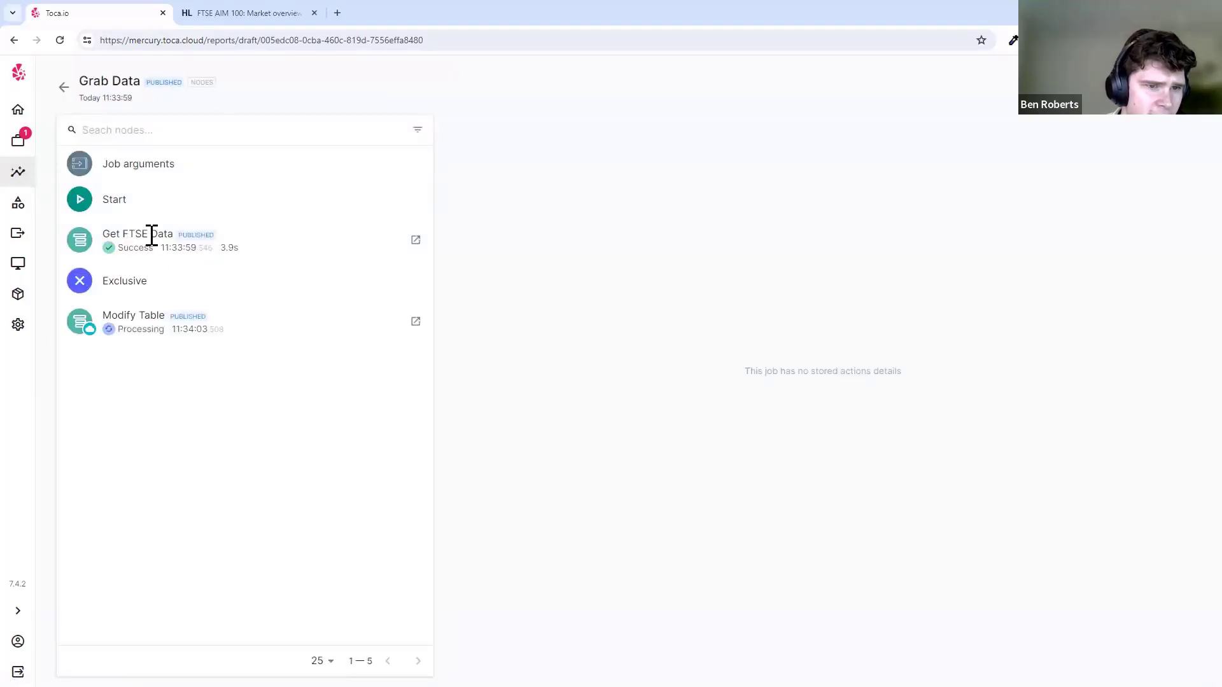
triple_click(152, 234)
double_click(153, 237)
double_click(142, 277)
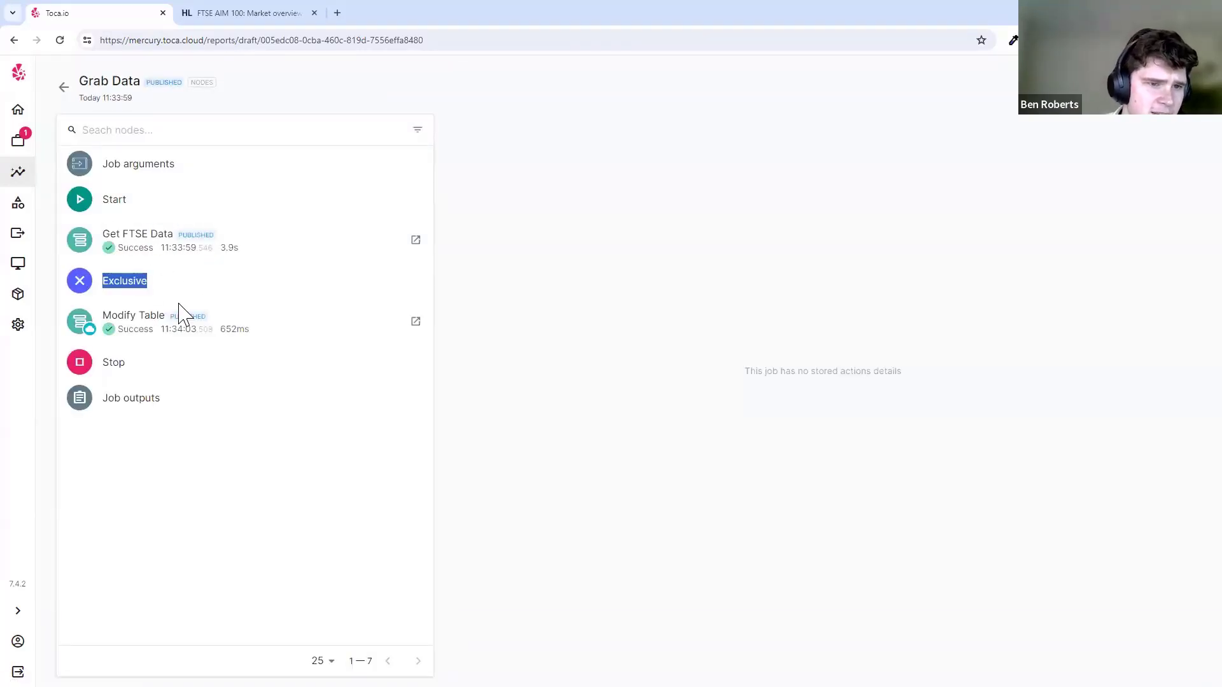
left_click(139, 315)
triple_click(137, 315)
left_click(196, 269)
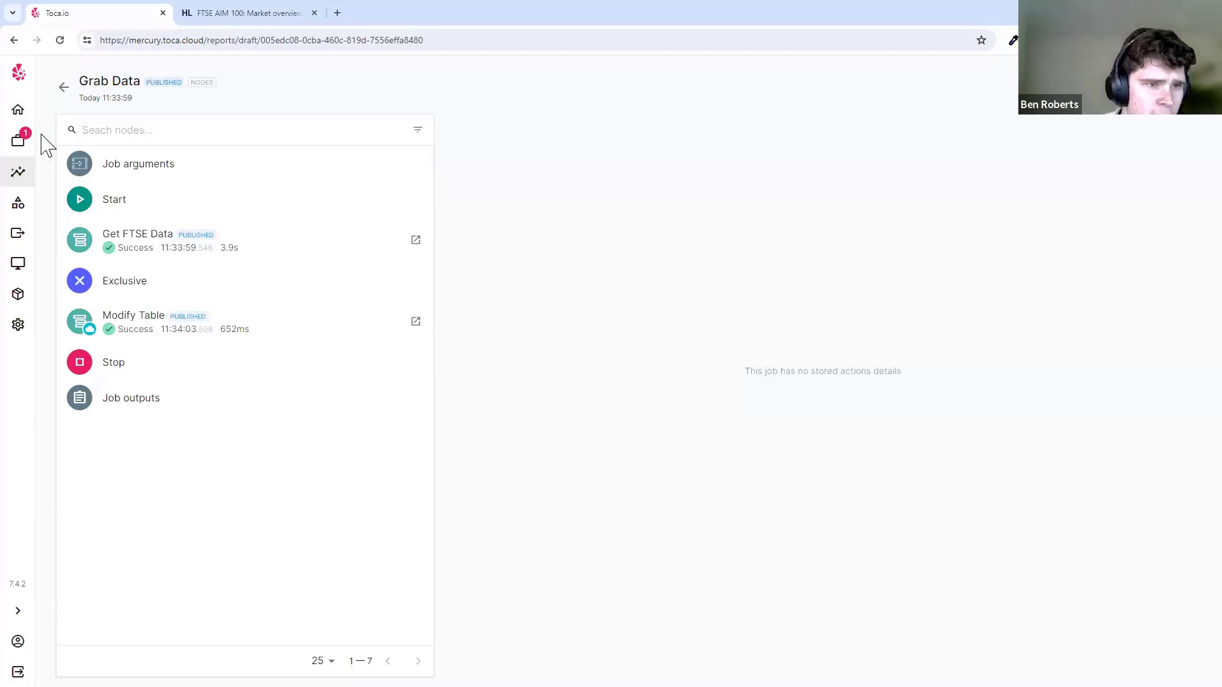
left_click(19, 140)
left_click(458, 404)
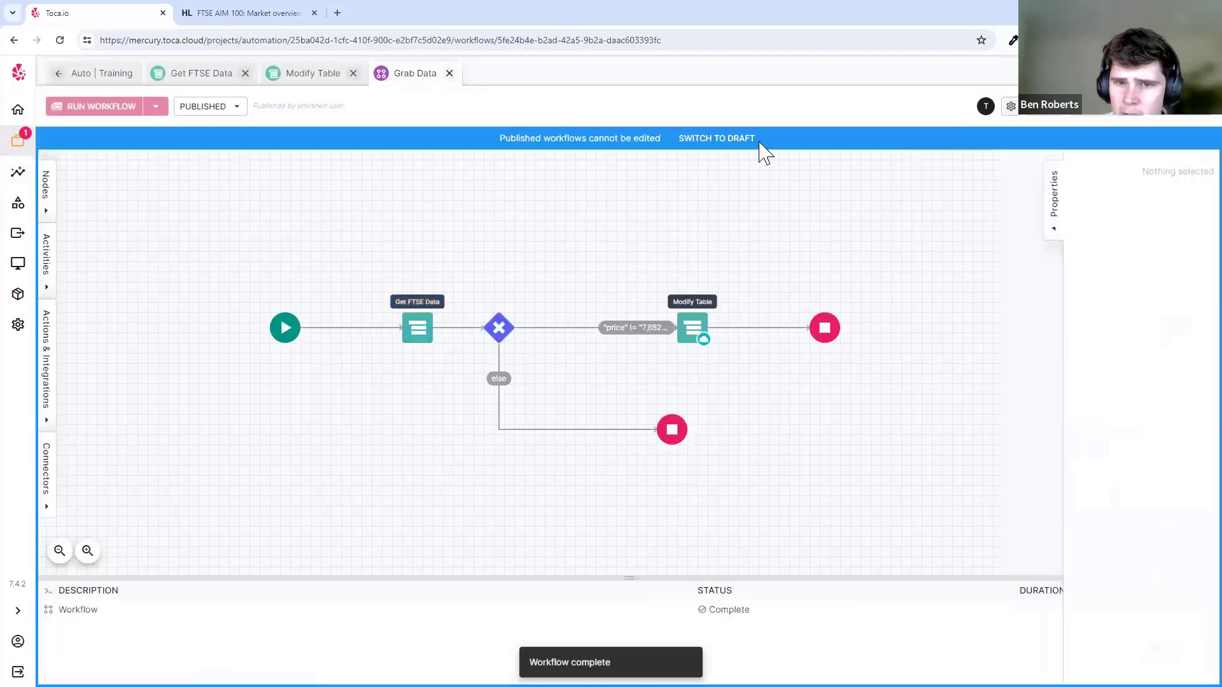
- Return Grab Data to draft and set its report level to Errors in workflow settings
left_click(759, 142)
left_click(1010, 106)
left_click(655, 334)
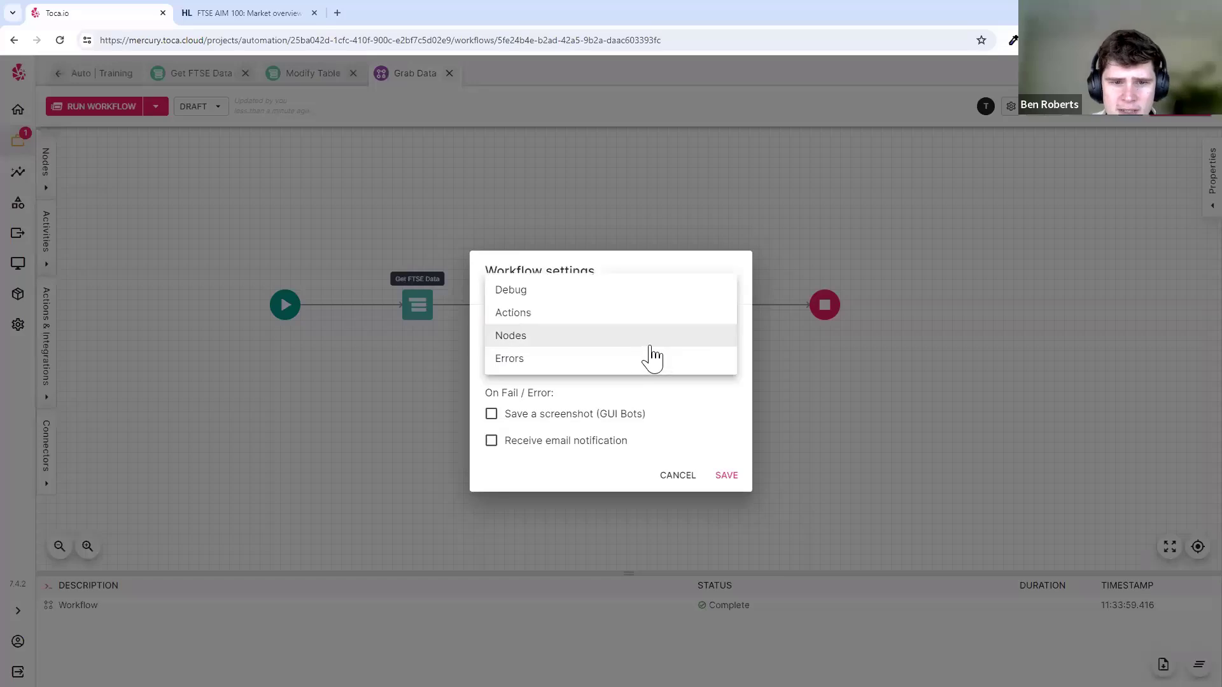
left_click(619, 361)
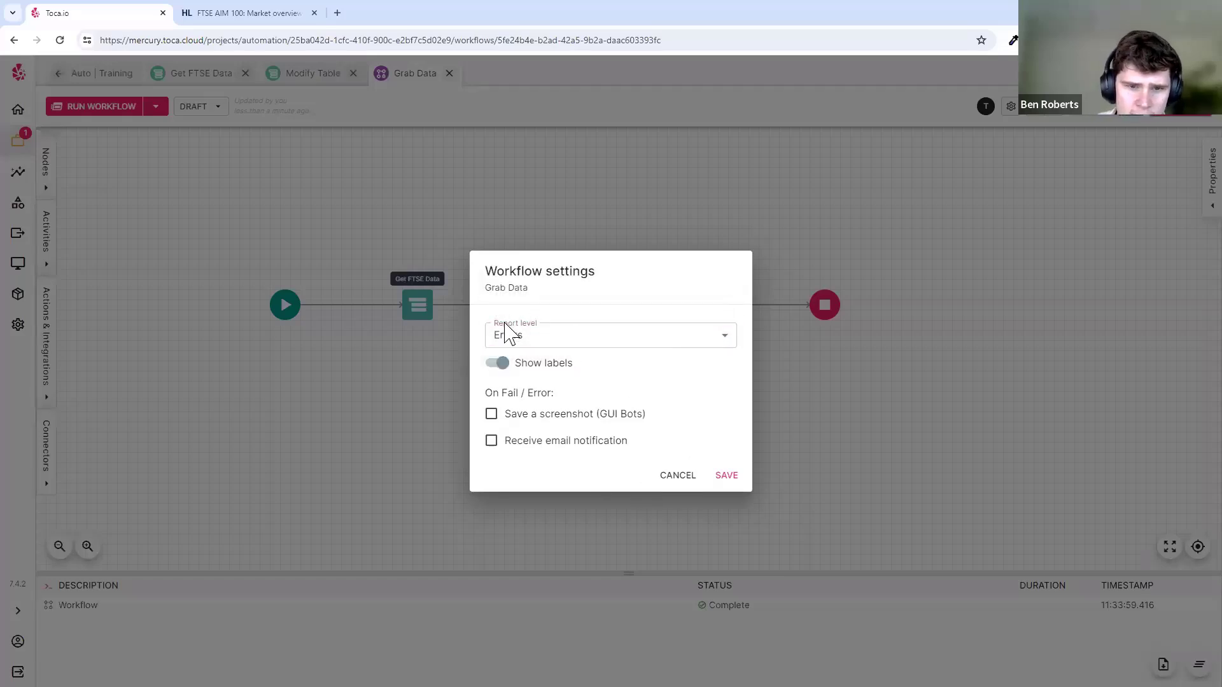
left_click(731, 483)
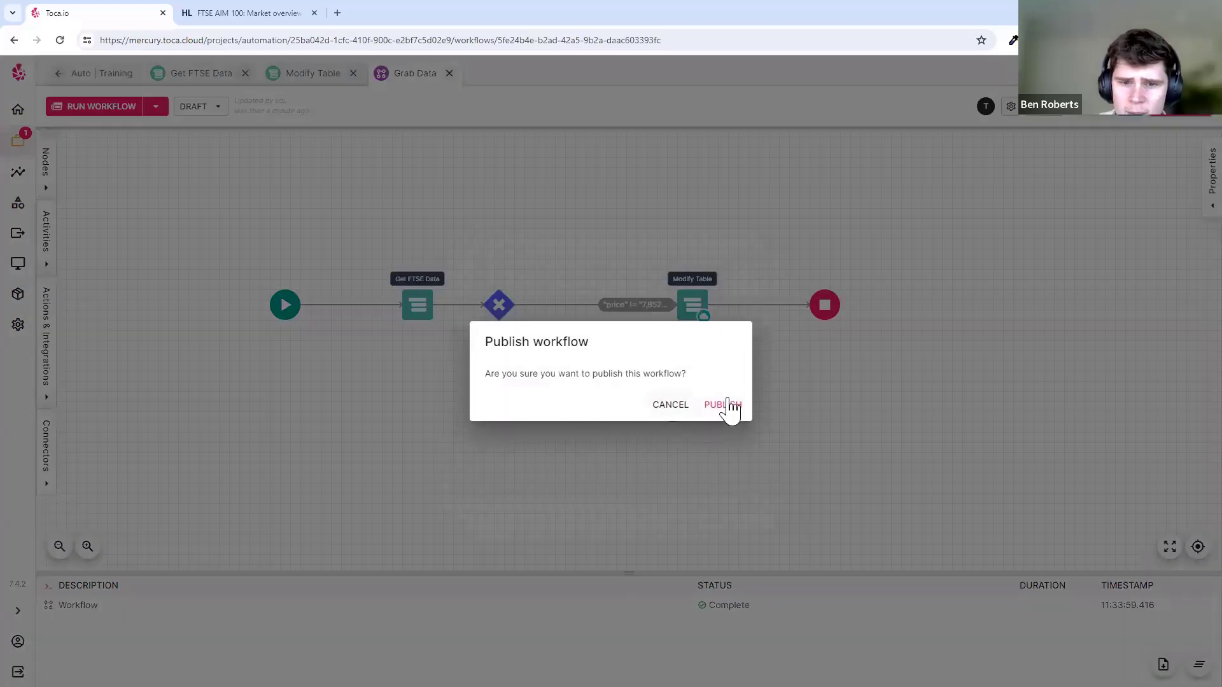
- Publish and run Grab Data, then check its job report showing no stored node details
left_click(725, 405)
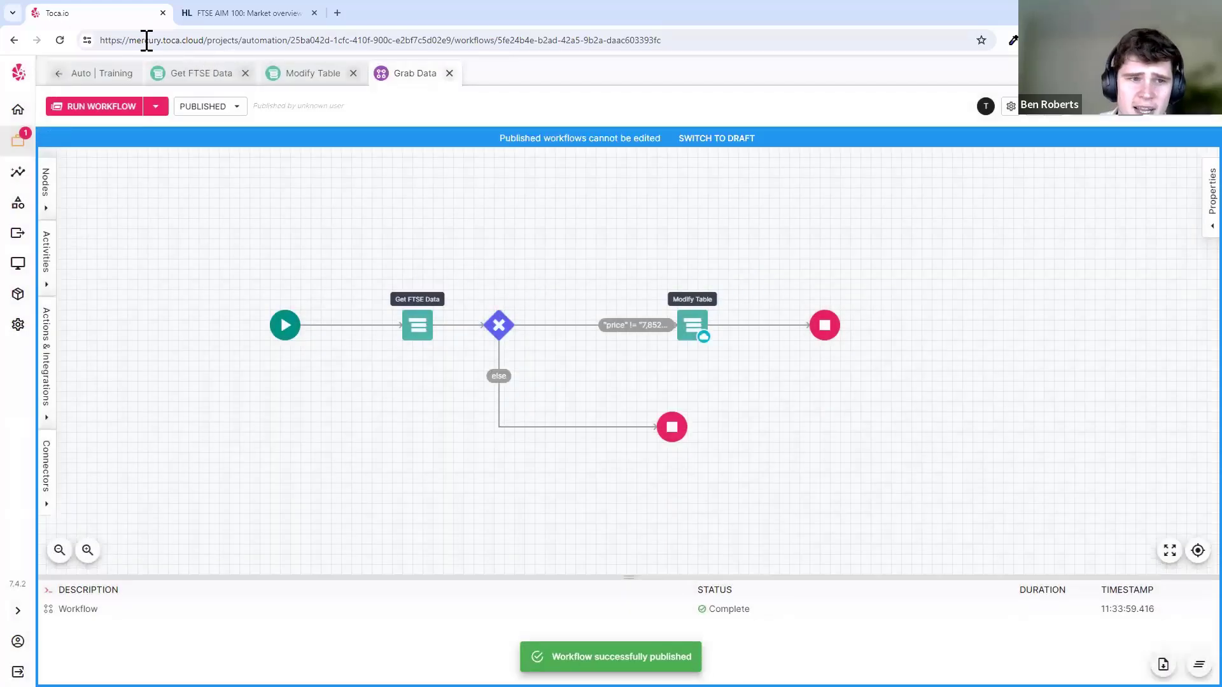
left_click(95, 106)
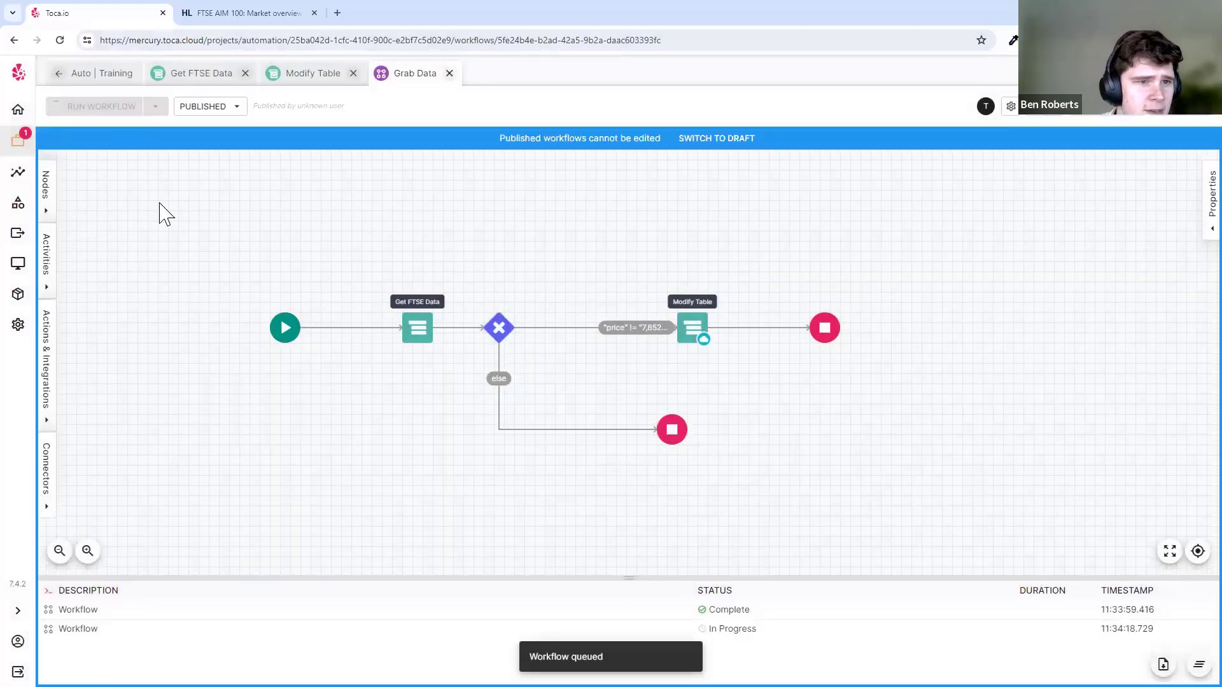
left_click(17, 172)
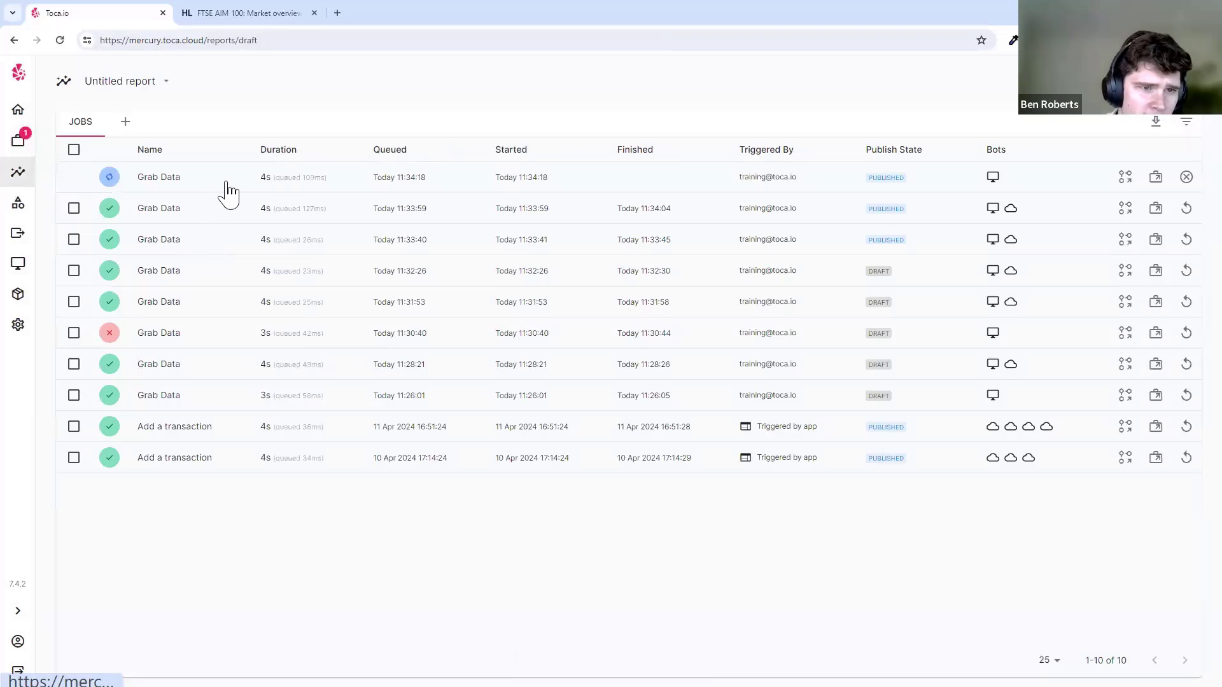
left_click(369, 190)
left_click_drag(555, 421, 902, 441)
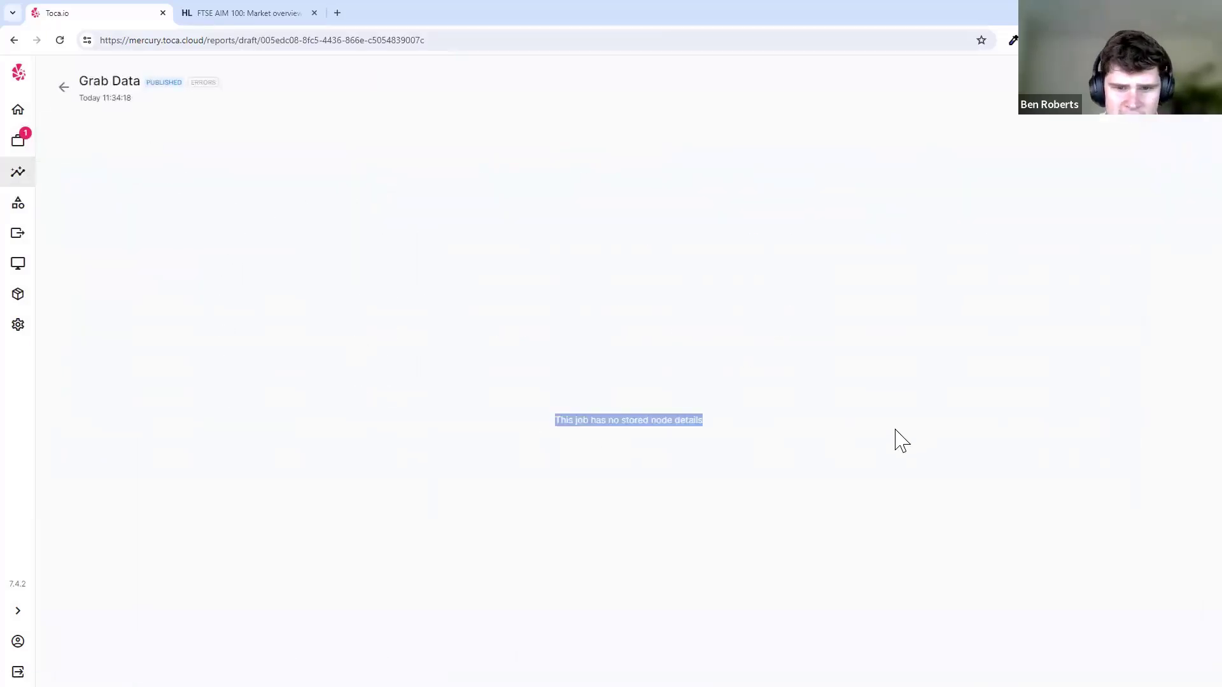
left_click(895, 431)
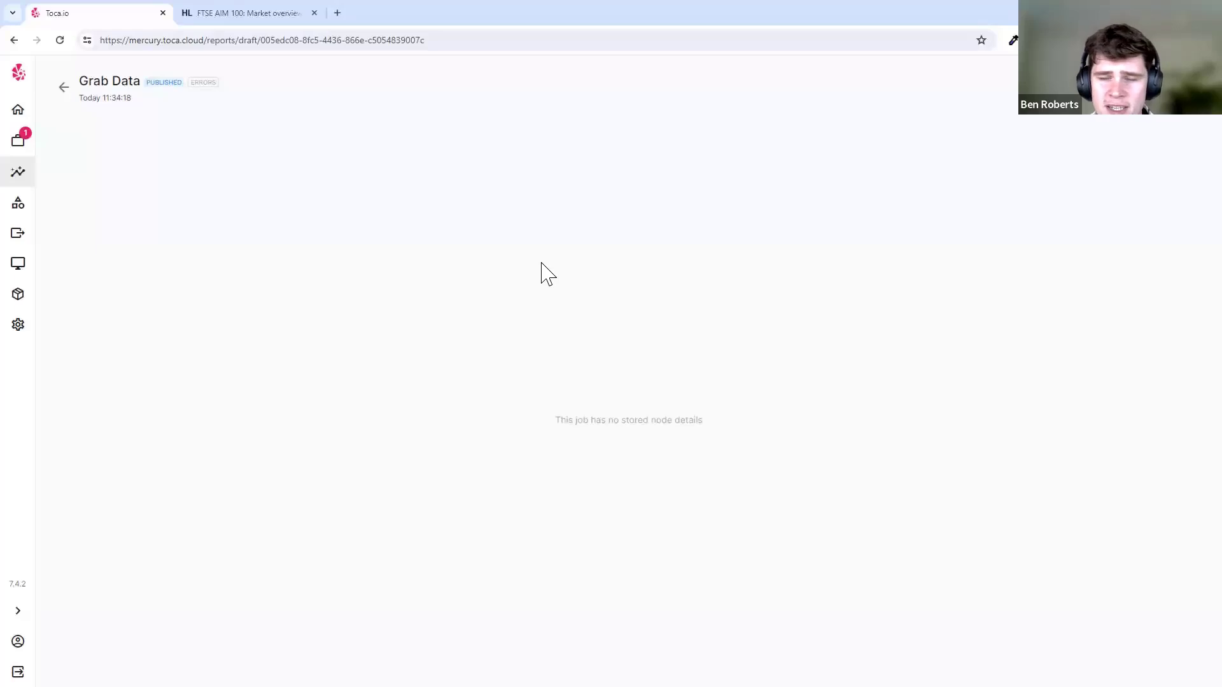
- Reopen the Grab Data workflow from the Auto | Training project
mouse_move(31, 146)
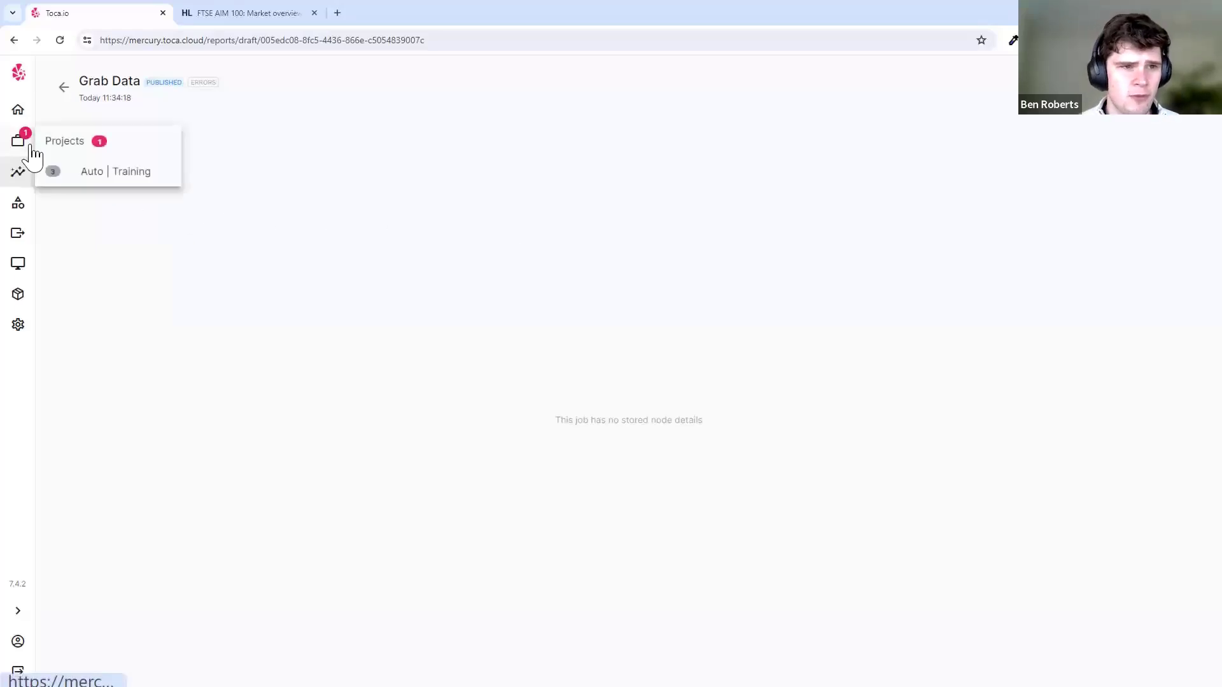
left_click(32, 147)
left_click(491, 395)
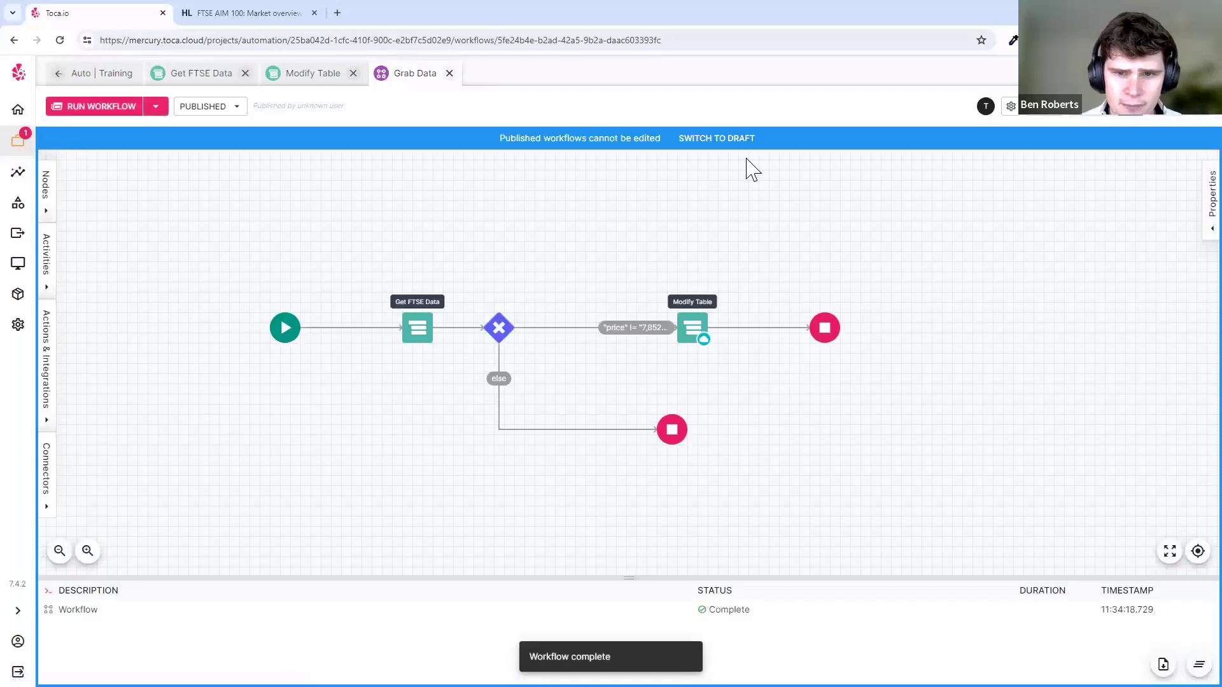
- Switch Grab Data to draft, briefly viewing the published version from the versions list
left_click(731, 140)
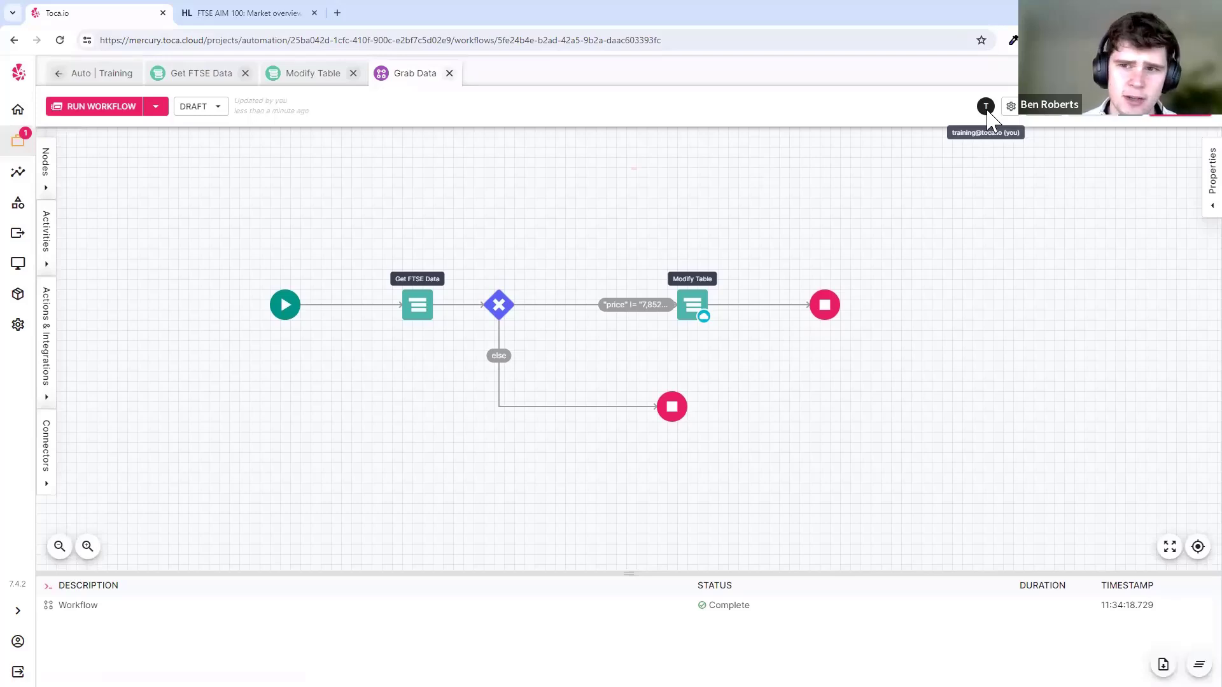
left_click(219, 108)
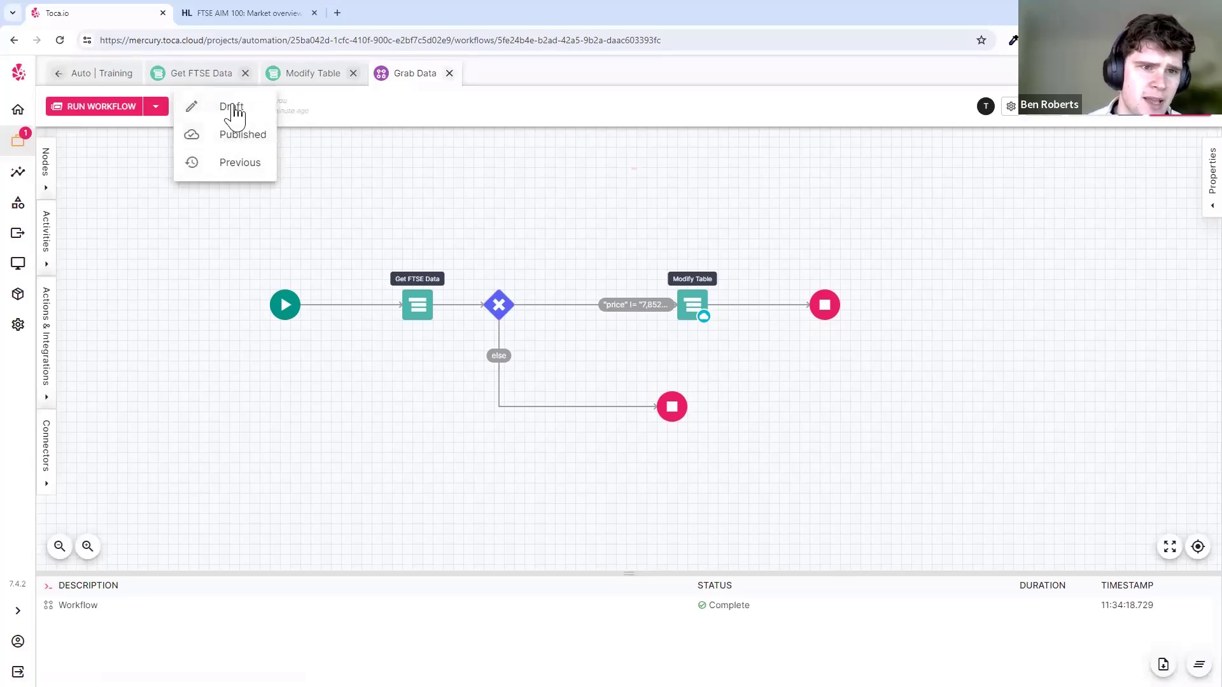
left_click(239, 114)
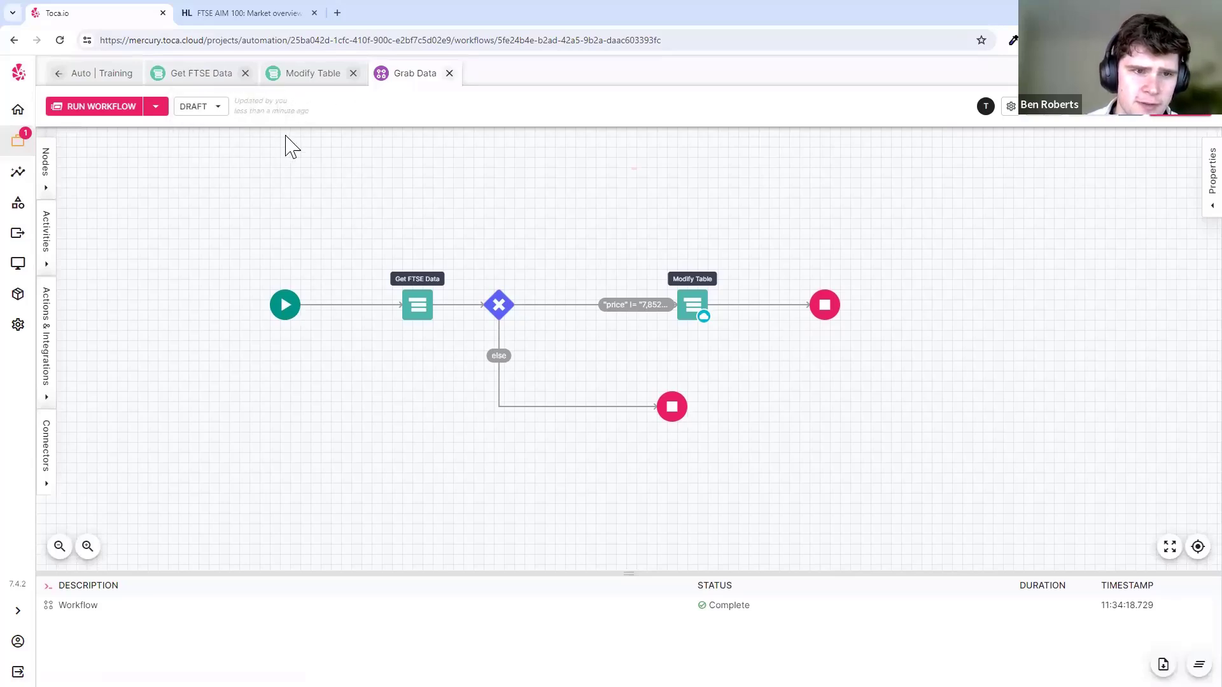
left_click(197, 109)
left_click(233, 138)
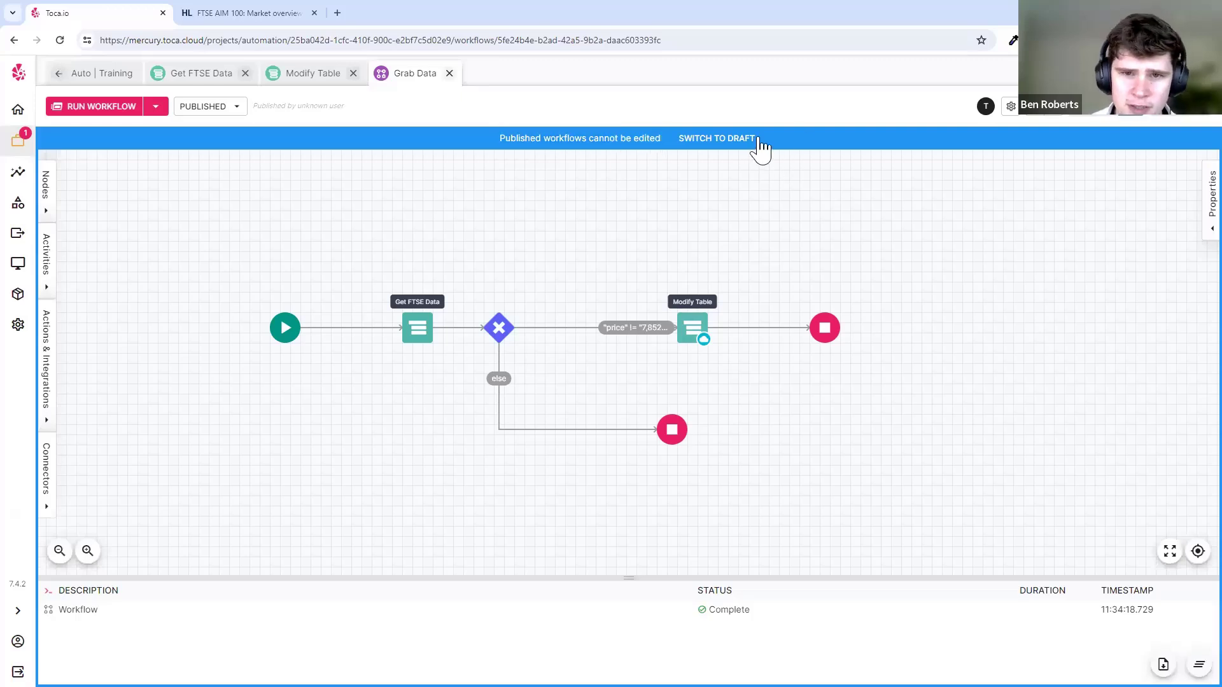
left_click(725, 140)
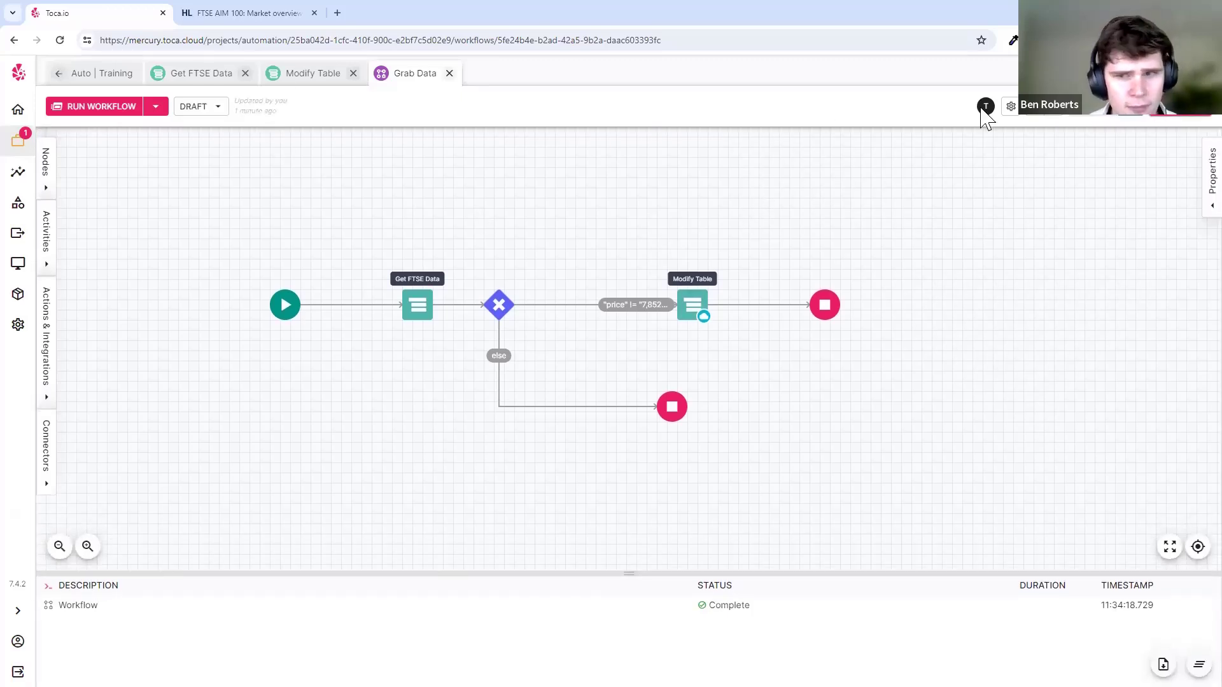
- Tick Receive email notification on failure in the Grab Data workflow settings, then close them
left_click(1011, 107)
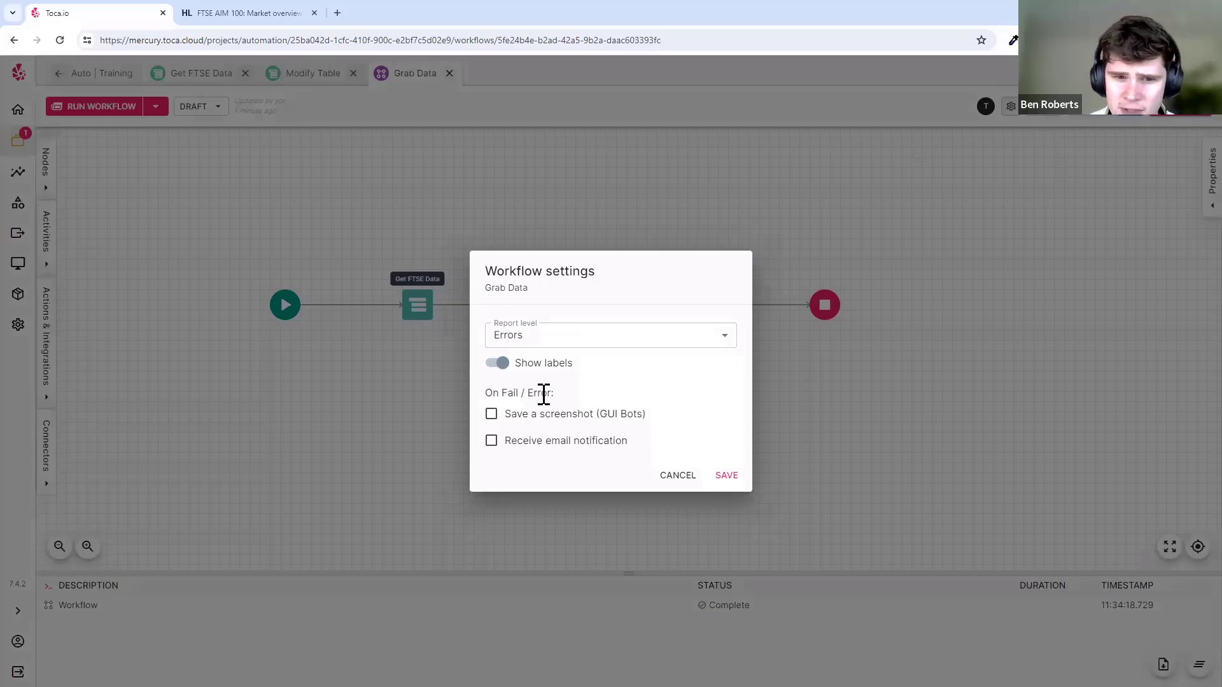
left_click(804, 356)
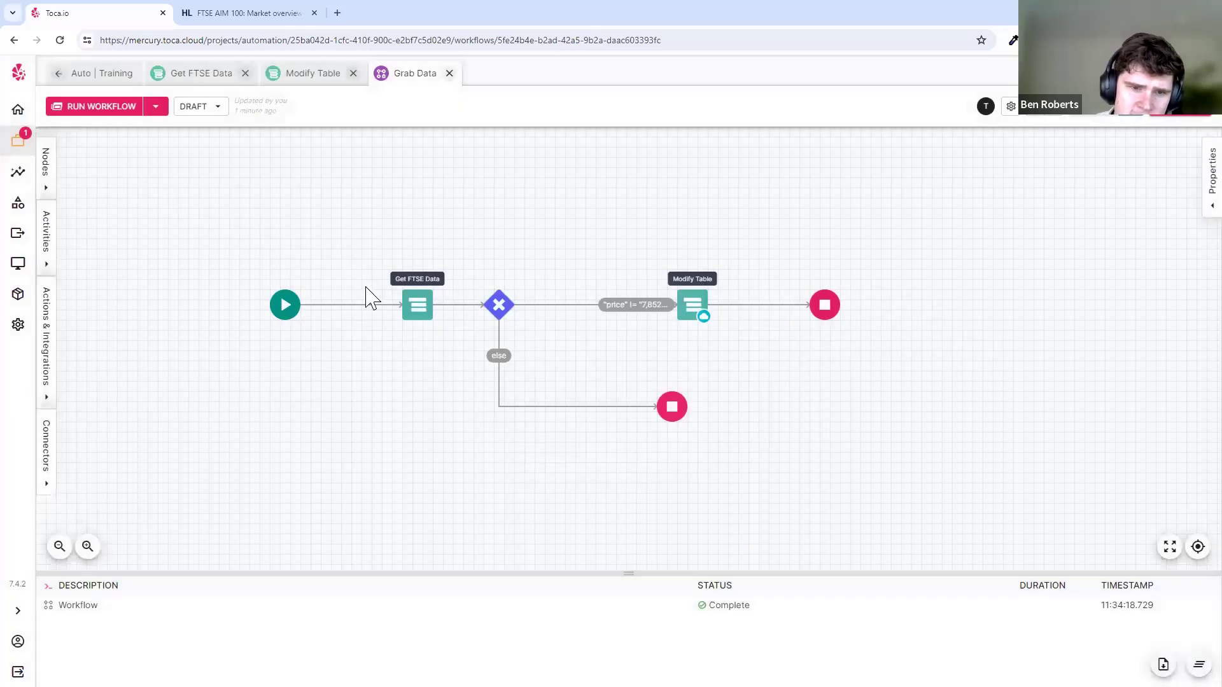
left_click(415, 306)
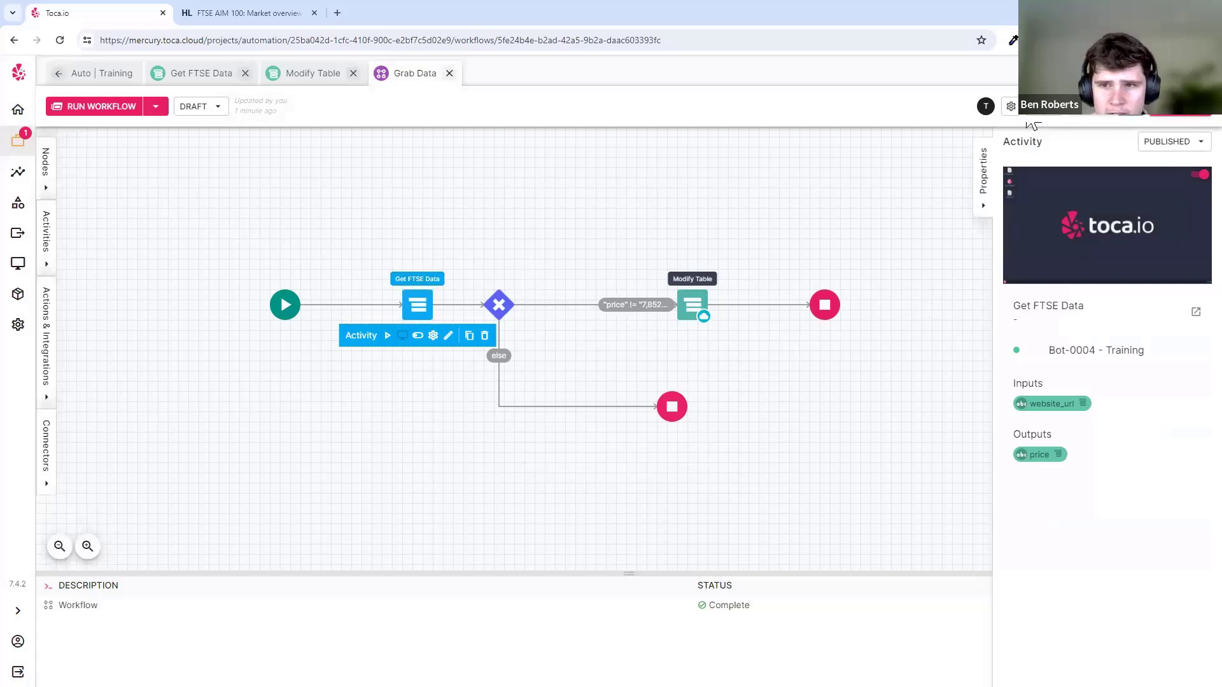
left_click(1010, 106)
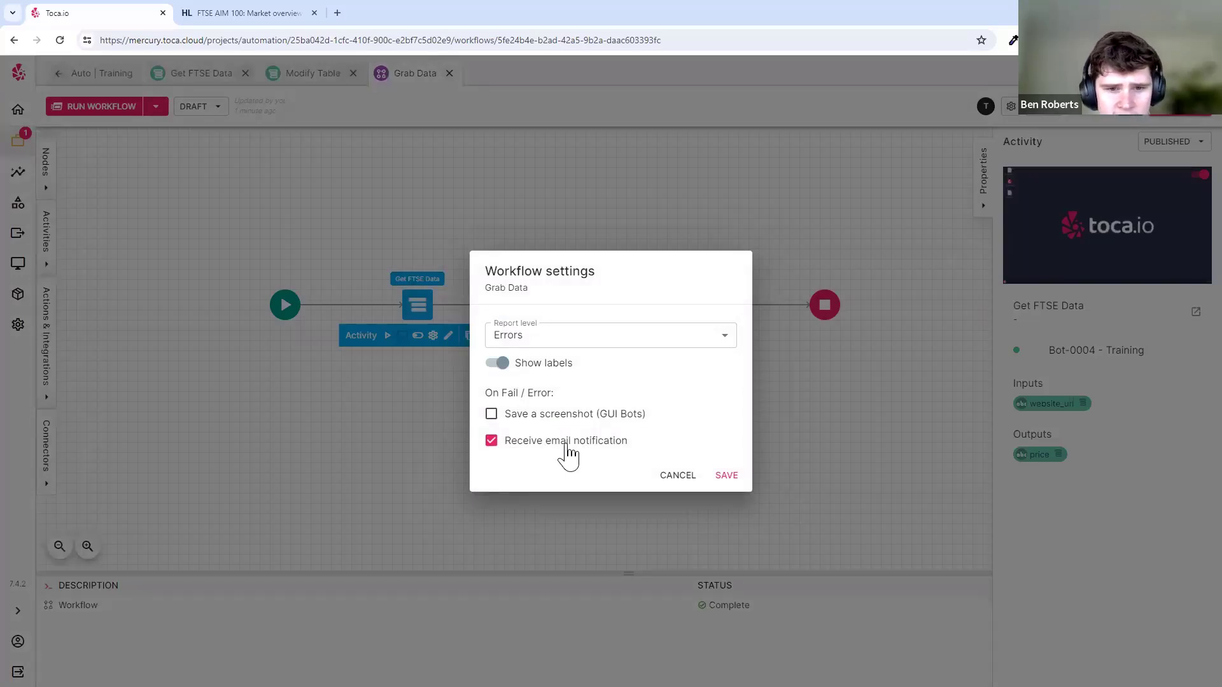
left_click(674, 477)
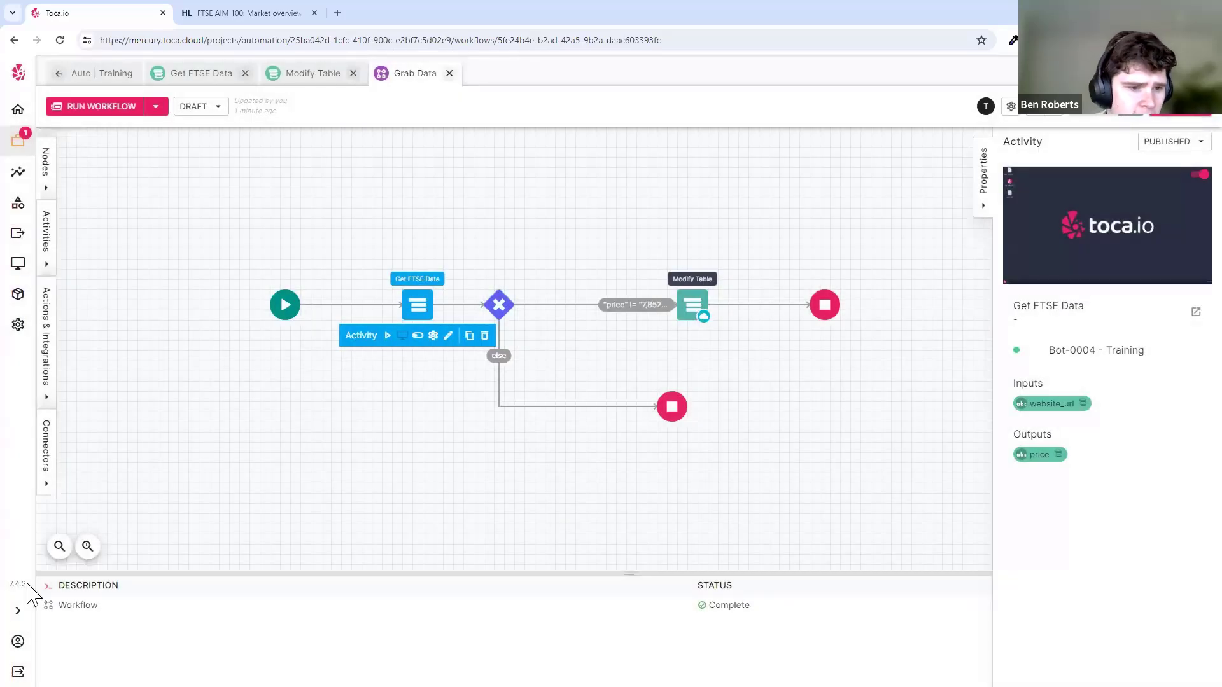
left_click(18, 641)
left_click(142, 338)
triple_click(111, 341)
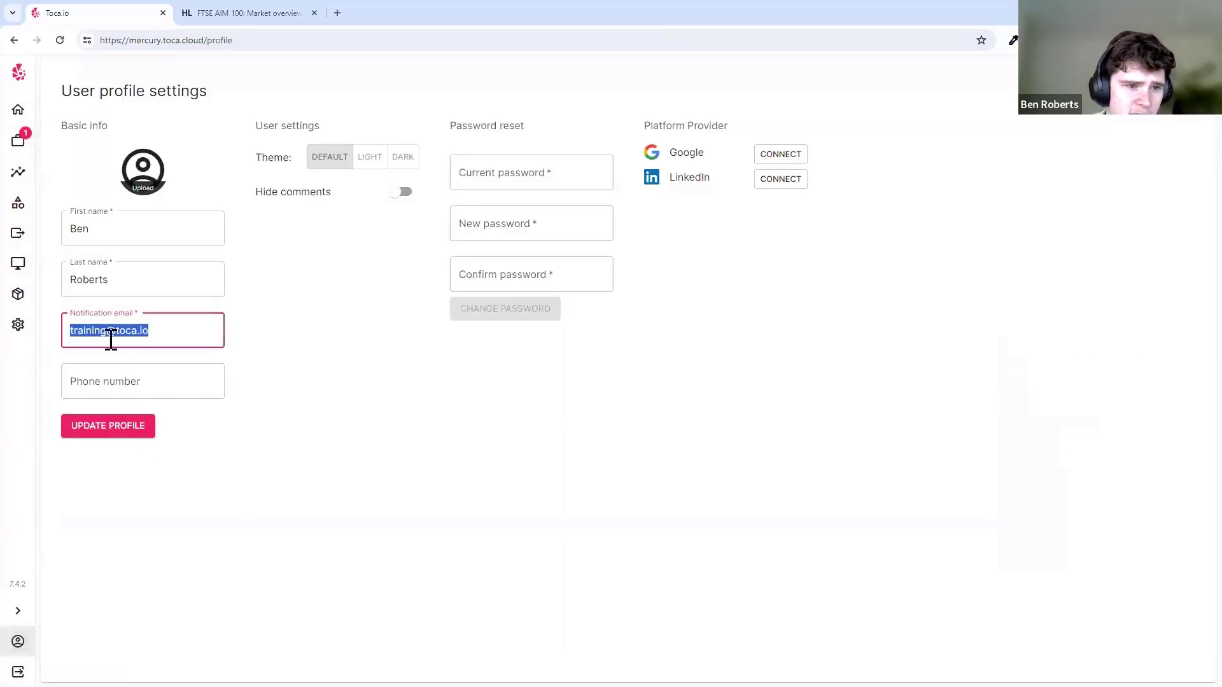
left_click(159, 336)
triple_click(165, 334)
double_click(144, 330)
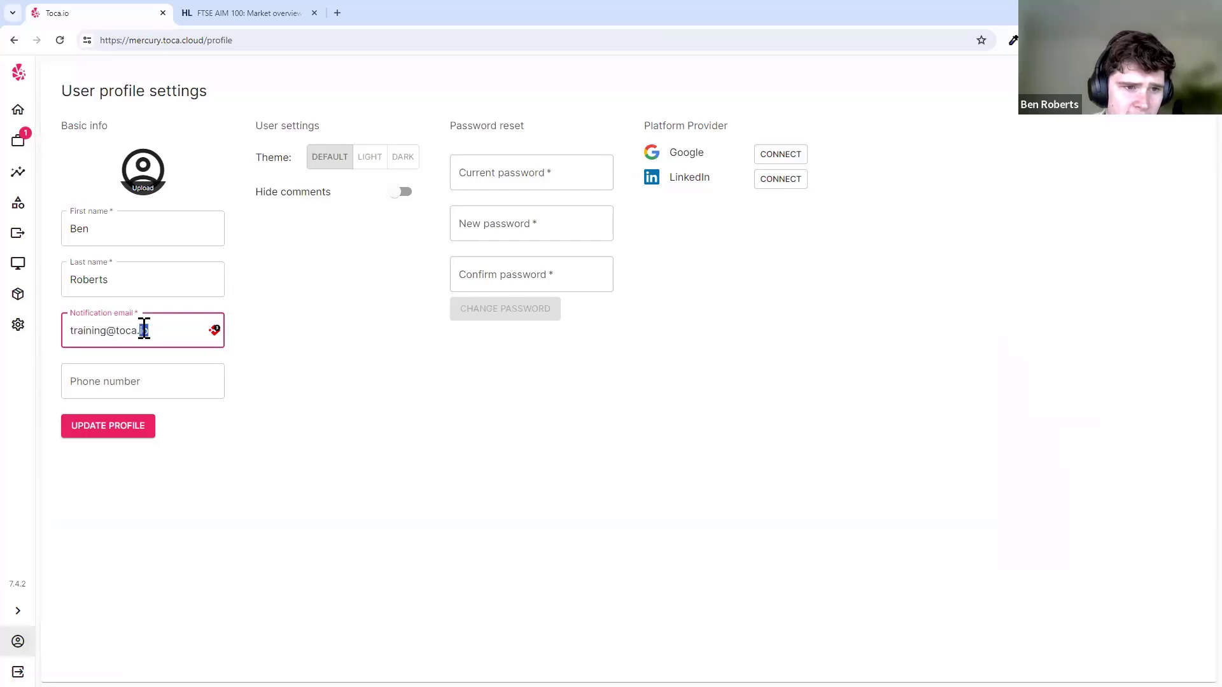
left_click(18, 140)
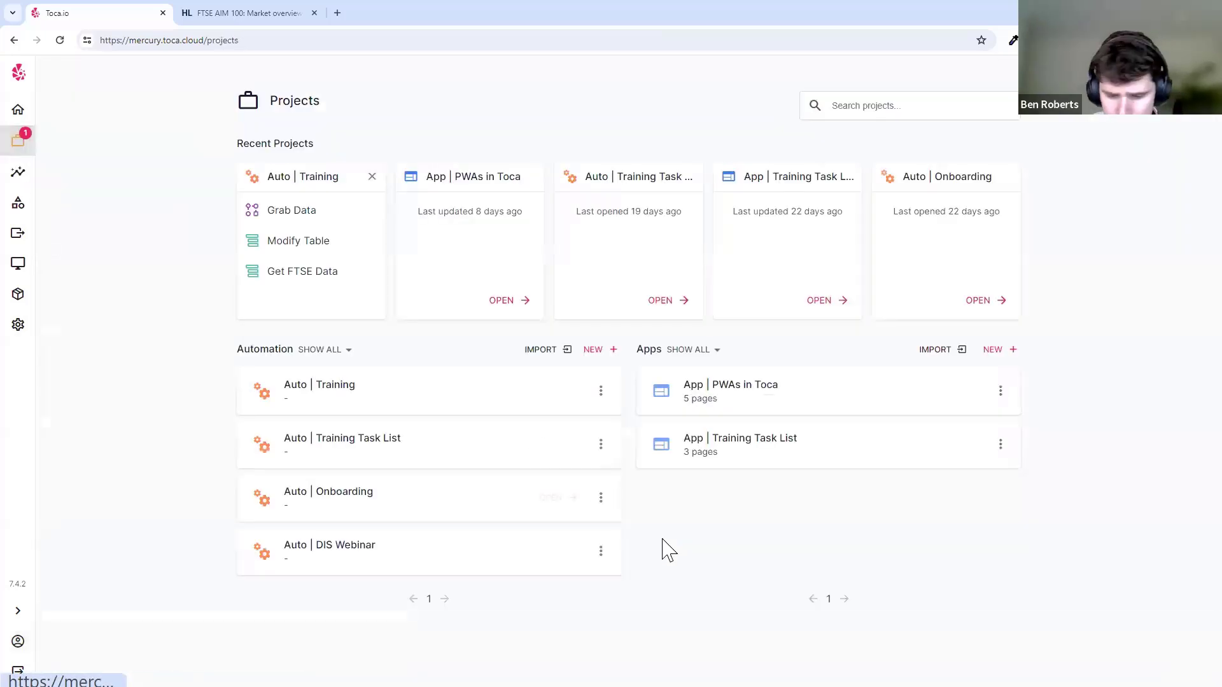
left_click(395, 377)
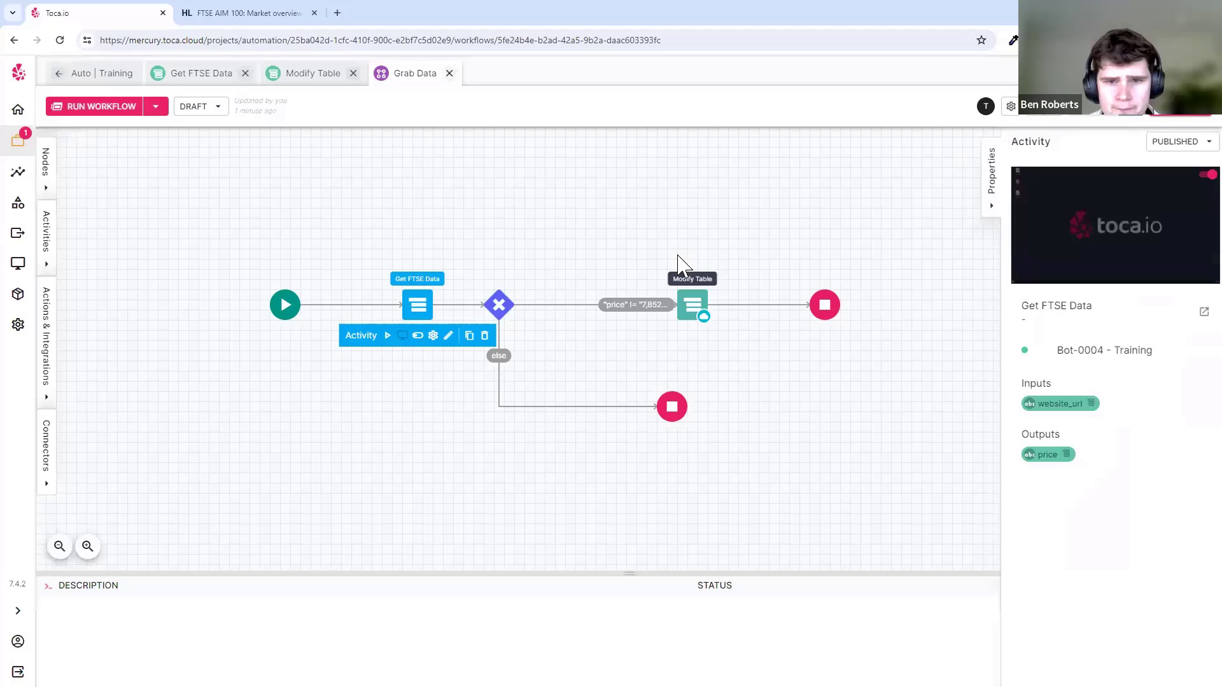
left_click(1012, 107)
left_click(658, 196)
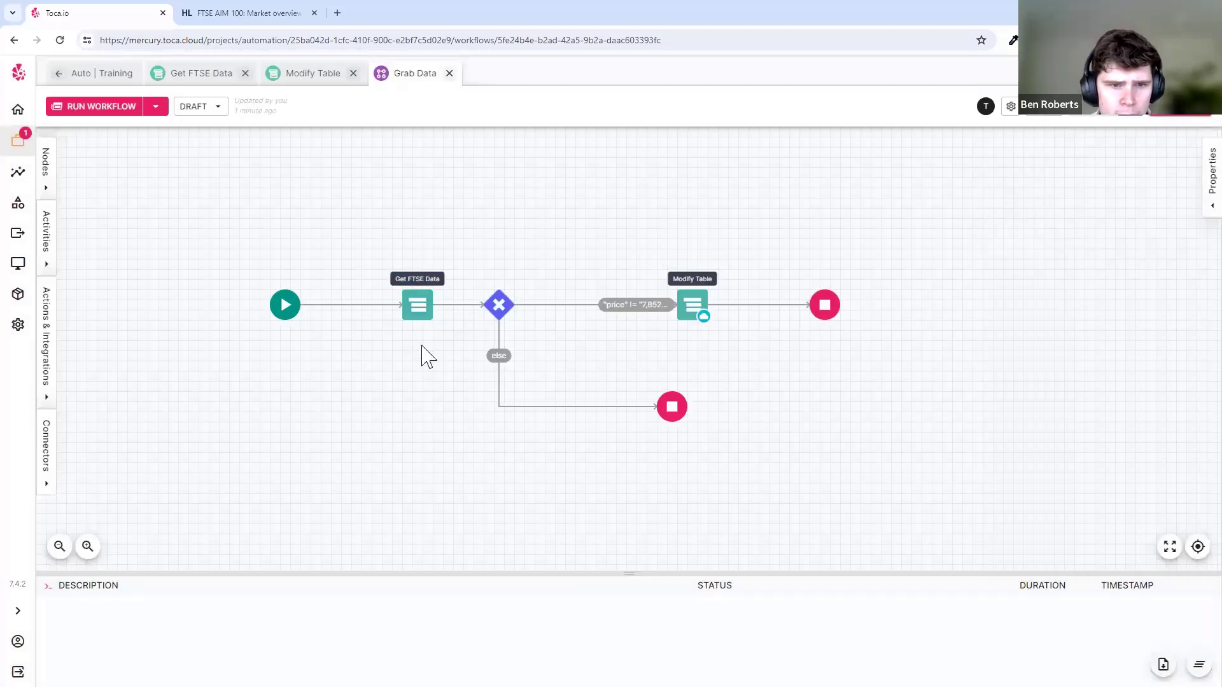
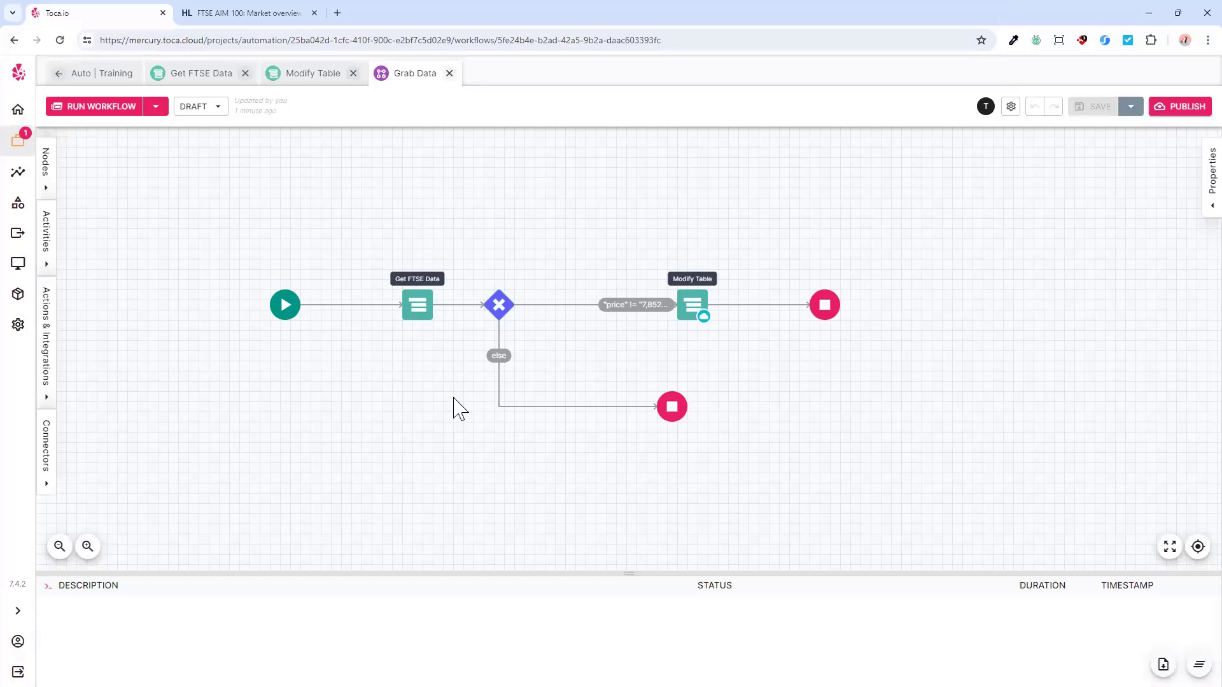
- Go back to the Auto | Training overview and check its sharing permissions without changing anything
left_click(112, 75)
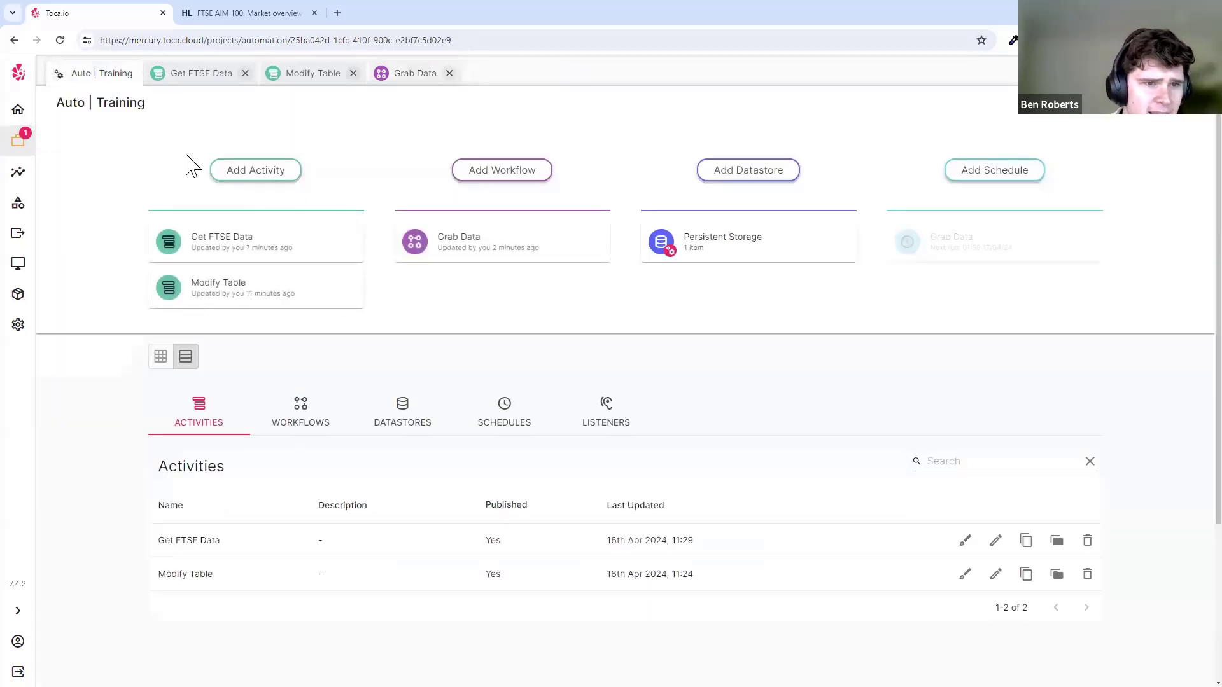
left_click_drag(58, 101, 148, 101)
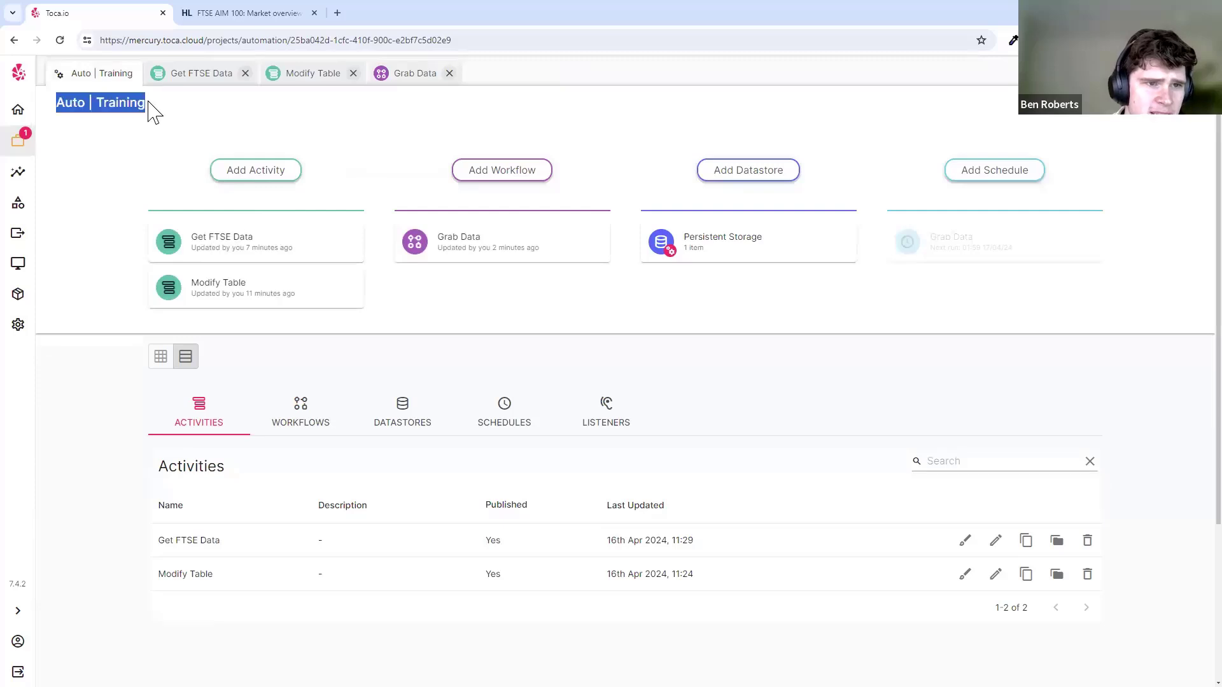
left_click(148, 101)
left_click(1080, 105)
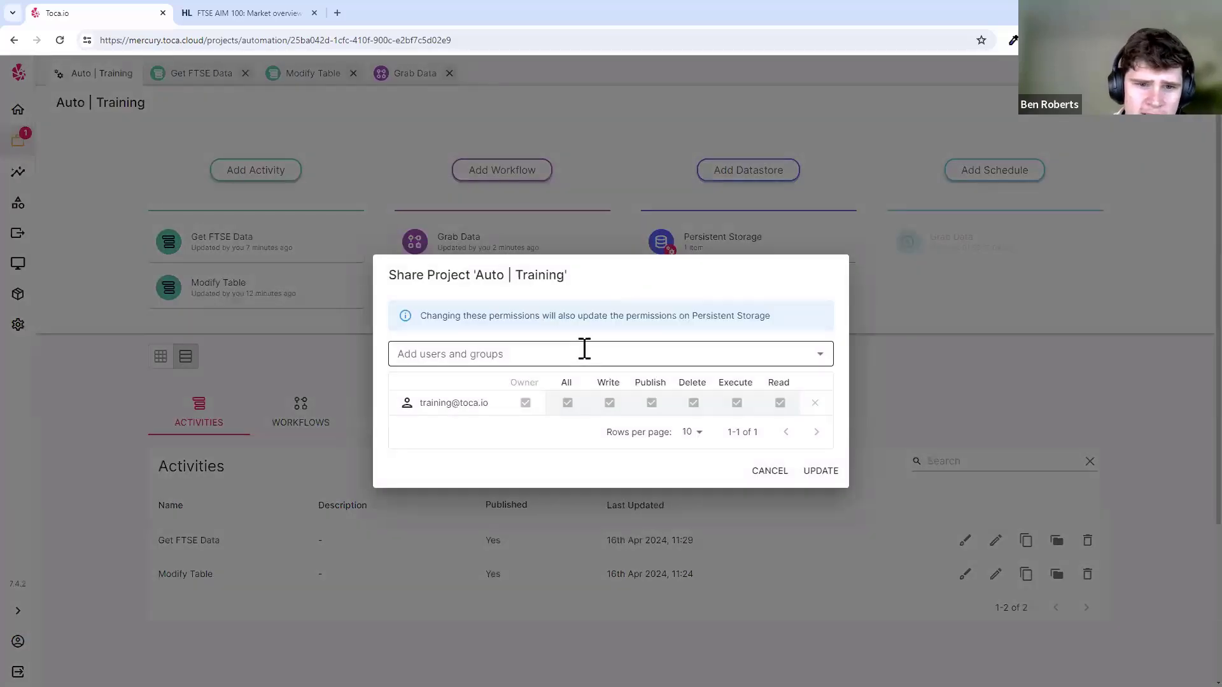
left_click(583, 351)
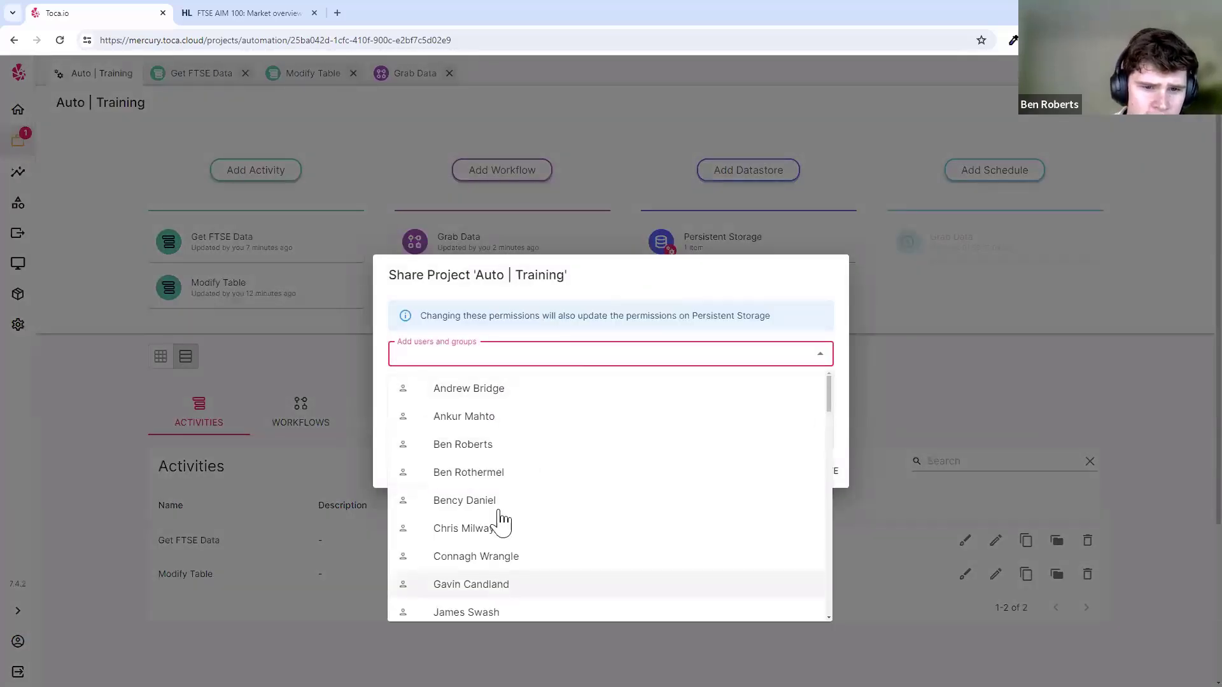
left_click(917, 364)
left_click(917, 364)
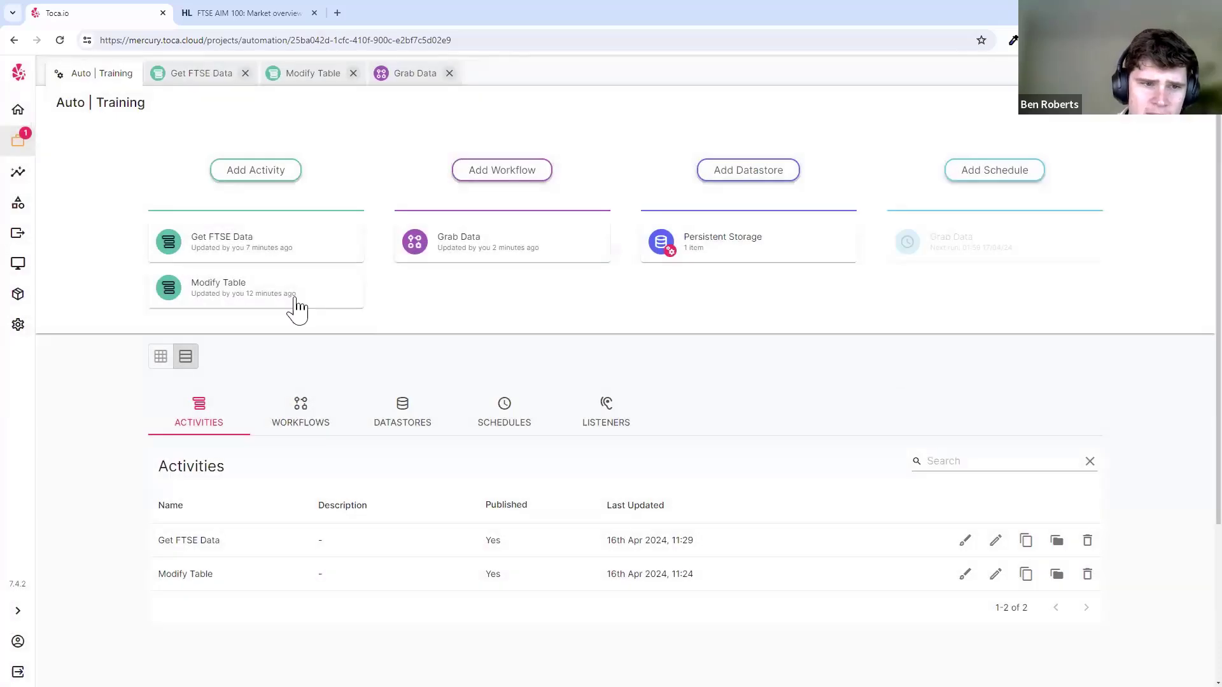
left_click_drag(54, 103, 105, 105)
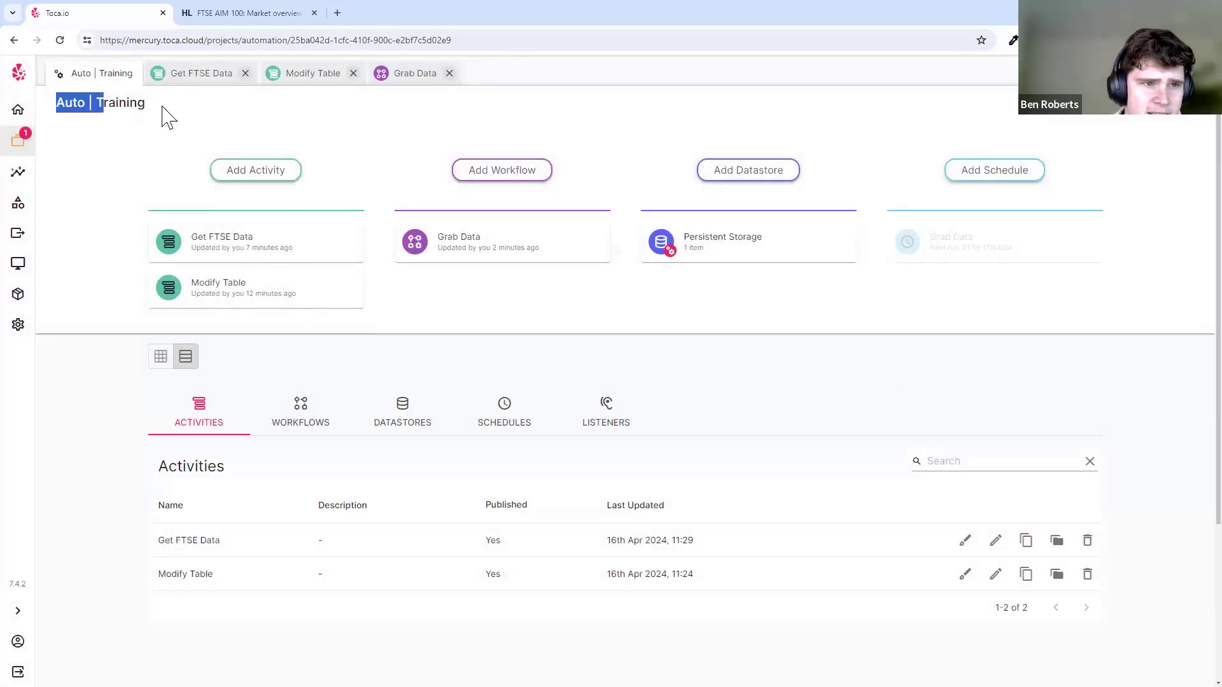
left_click(161, 106)
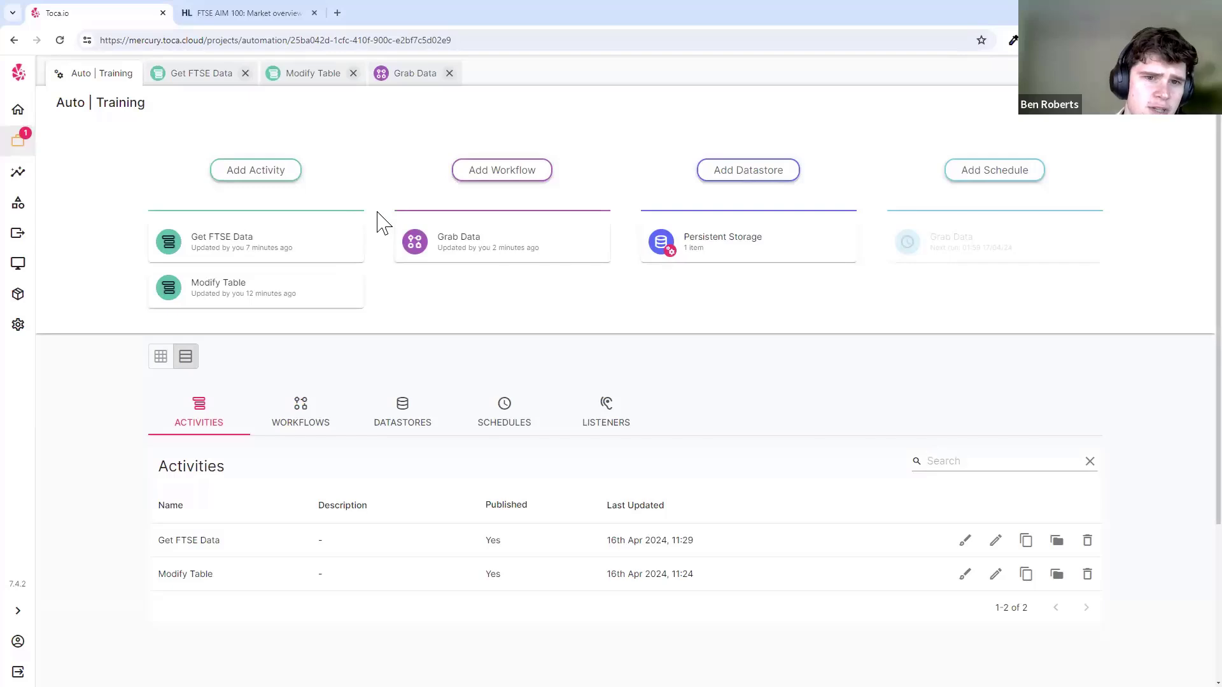
- Reopen the Grab Data workflow briefly, then return to the Auto | Training overview
left_click(467, 261)
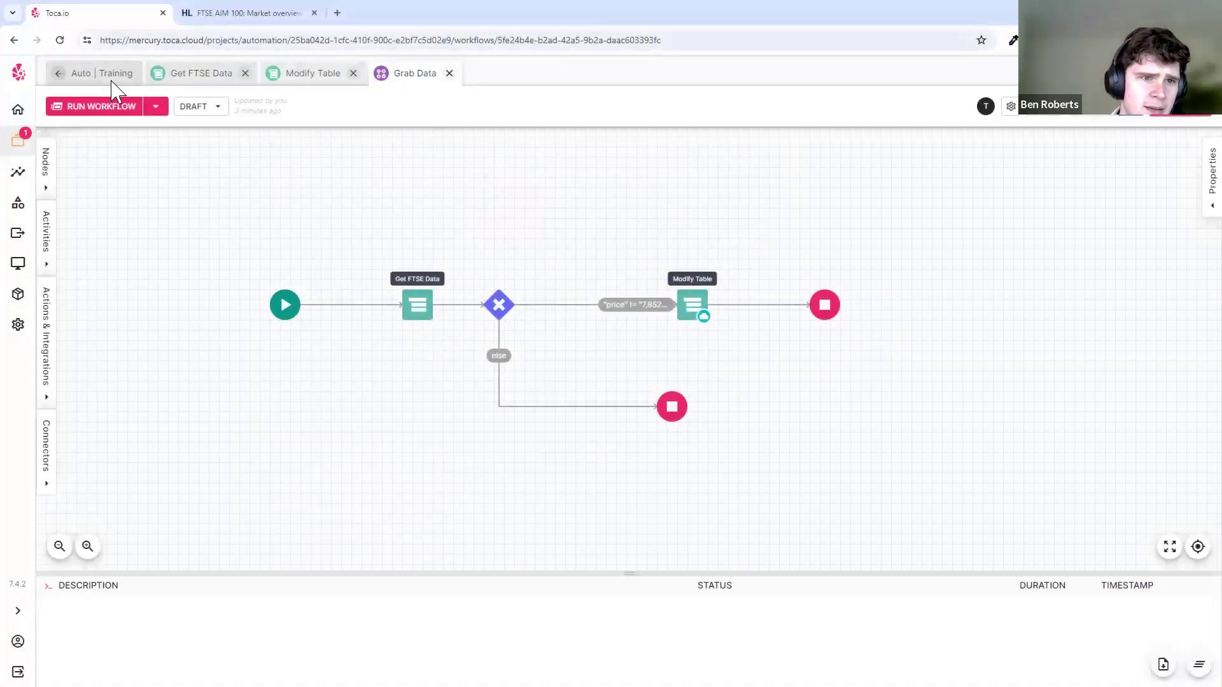
left_click(111, 75)
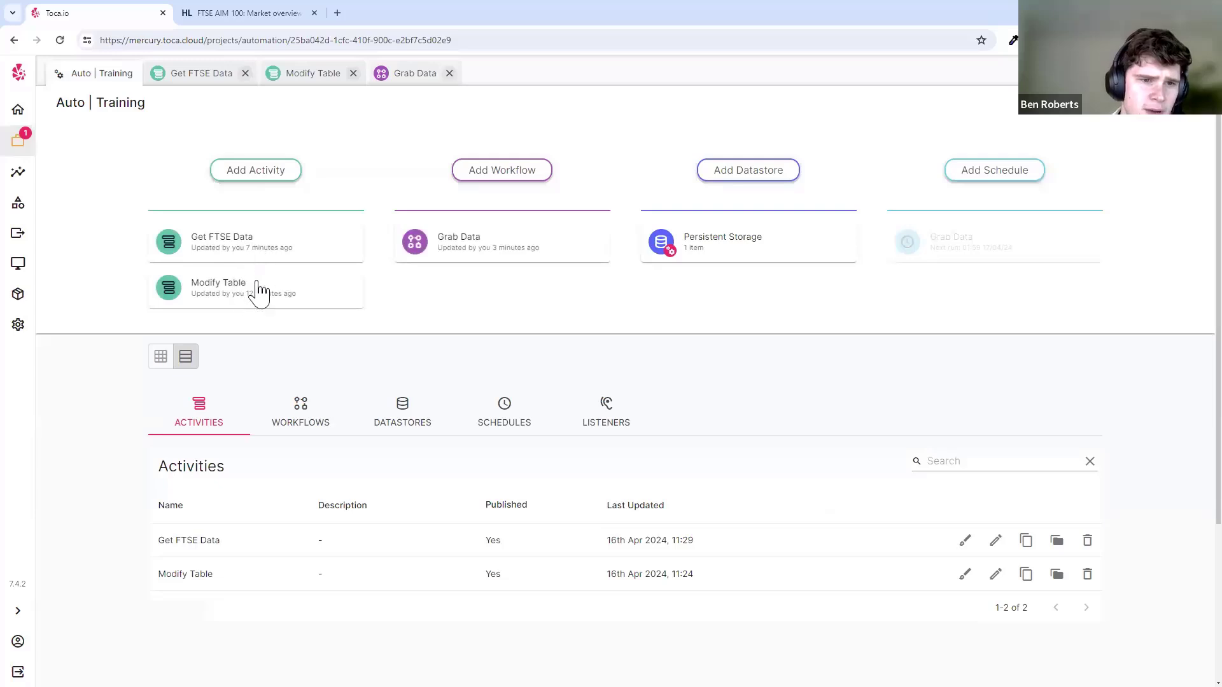
left_click_drag(56, 102, 202, 100)
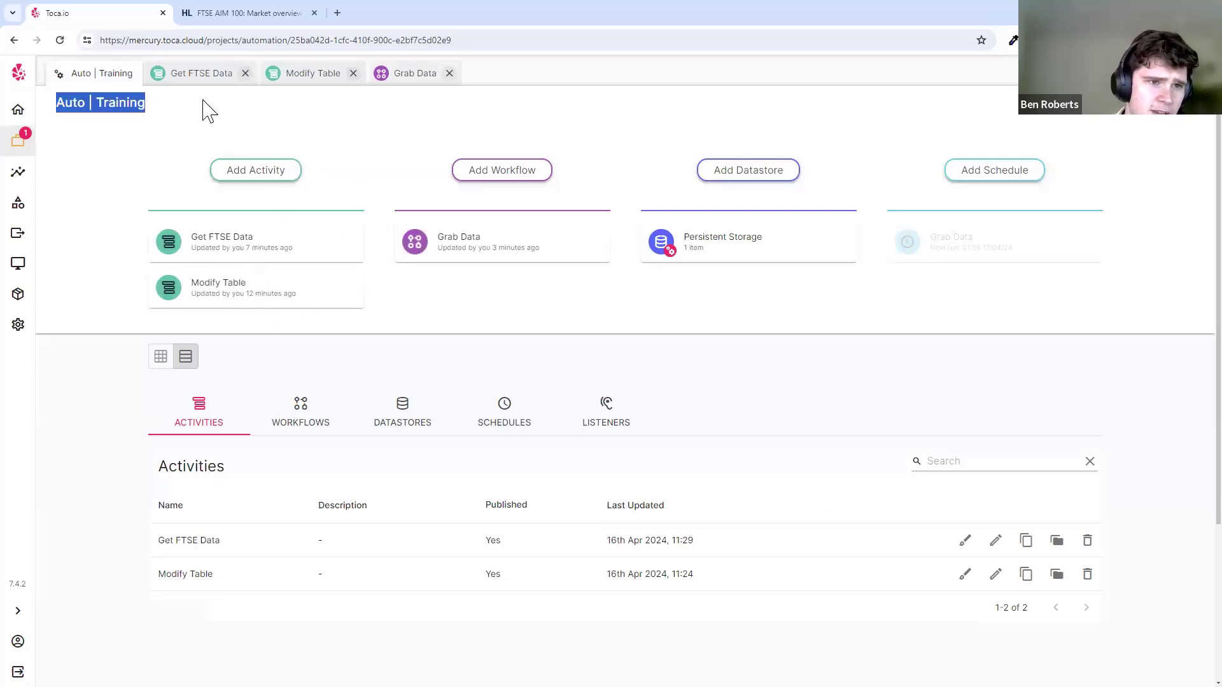
left_click(202, 104)
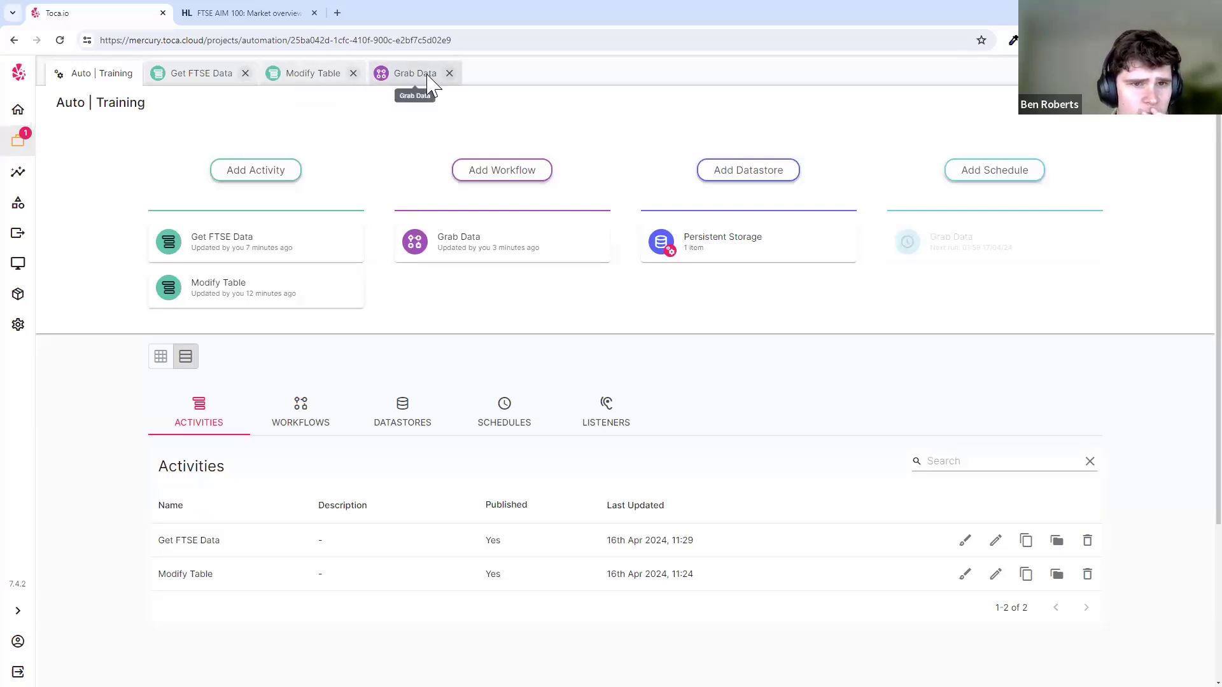
left_click(397, 82)
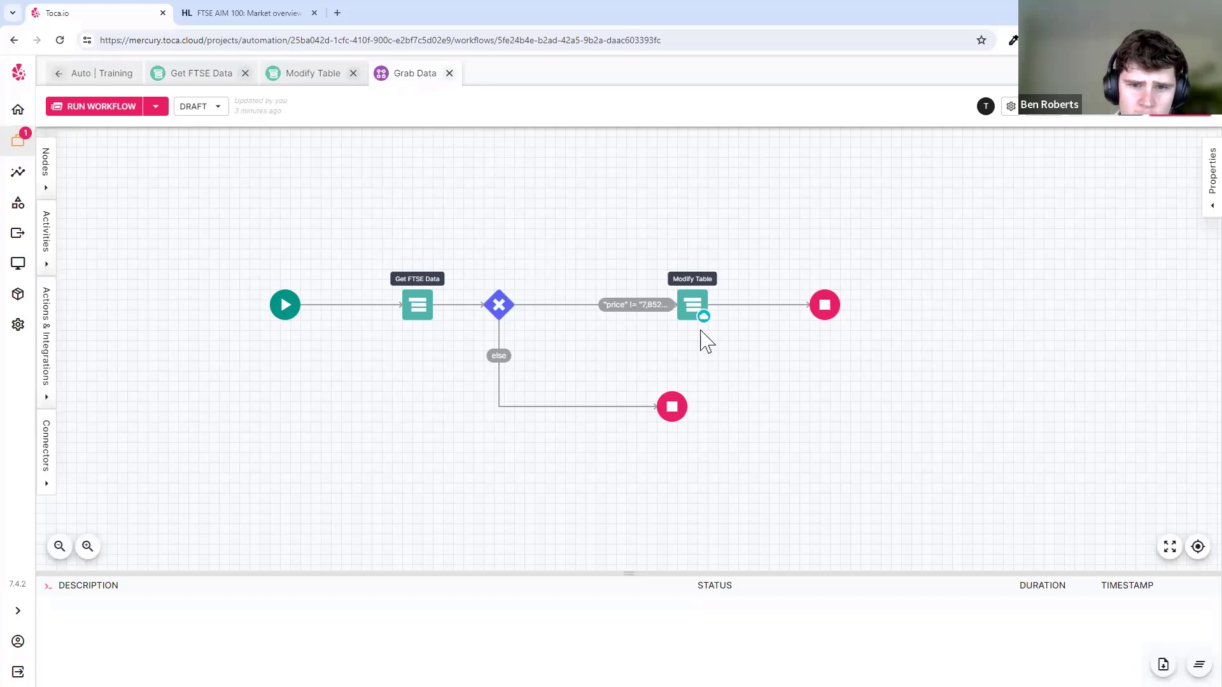
left_click(283, 316)
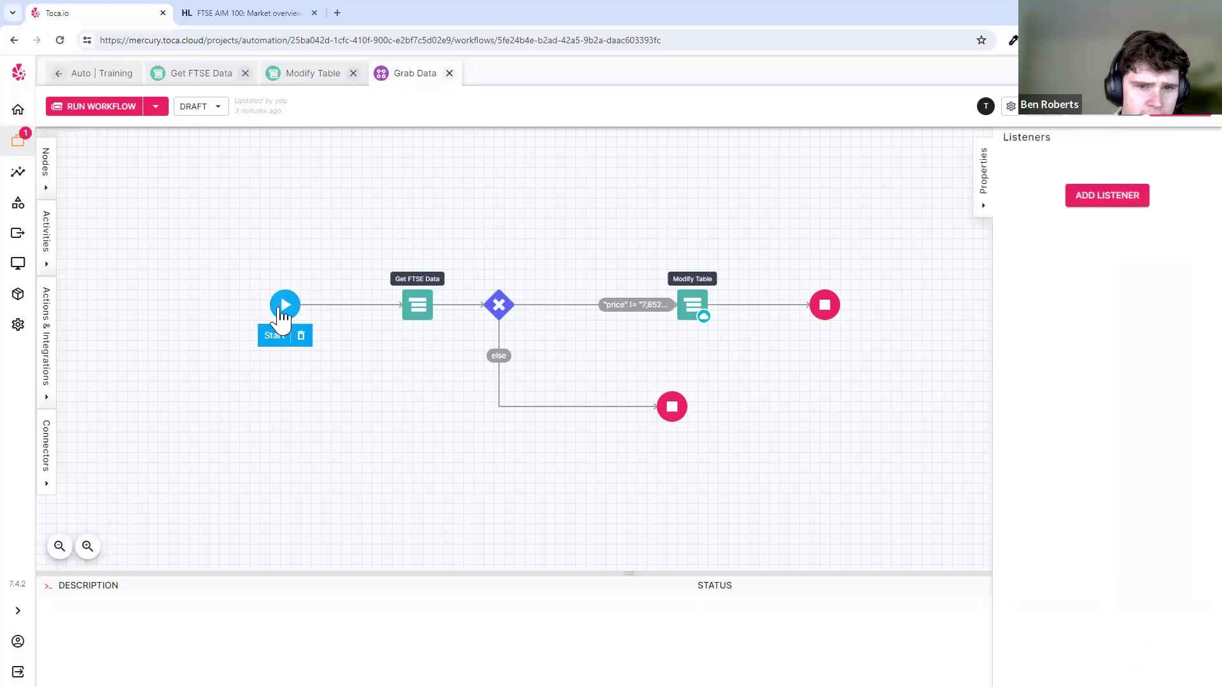
left_click(750, 382)
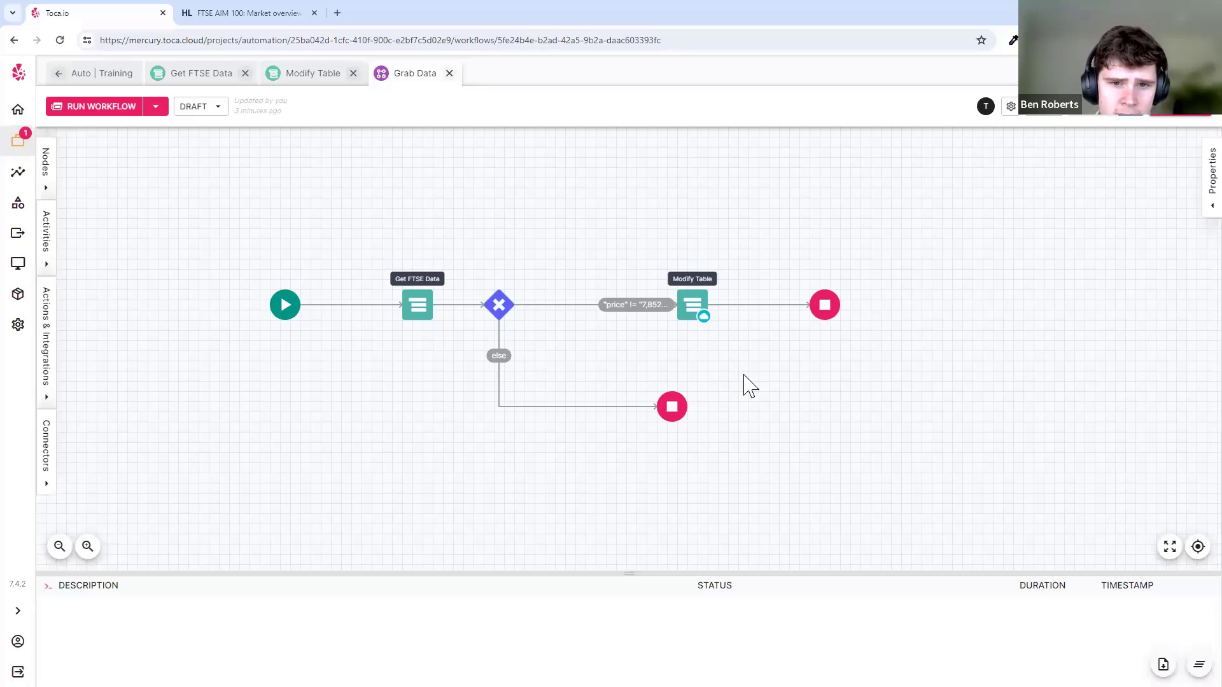
left_click(89, 73)
- Create a new workflow named Trigger Me with description '-'
left_click(531, 177)
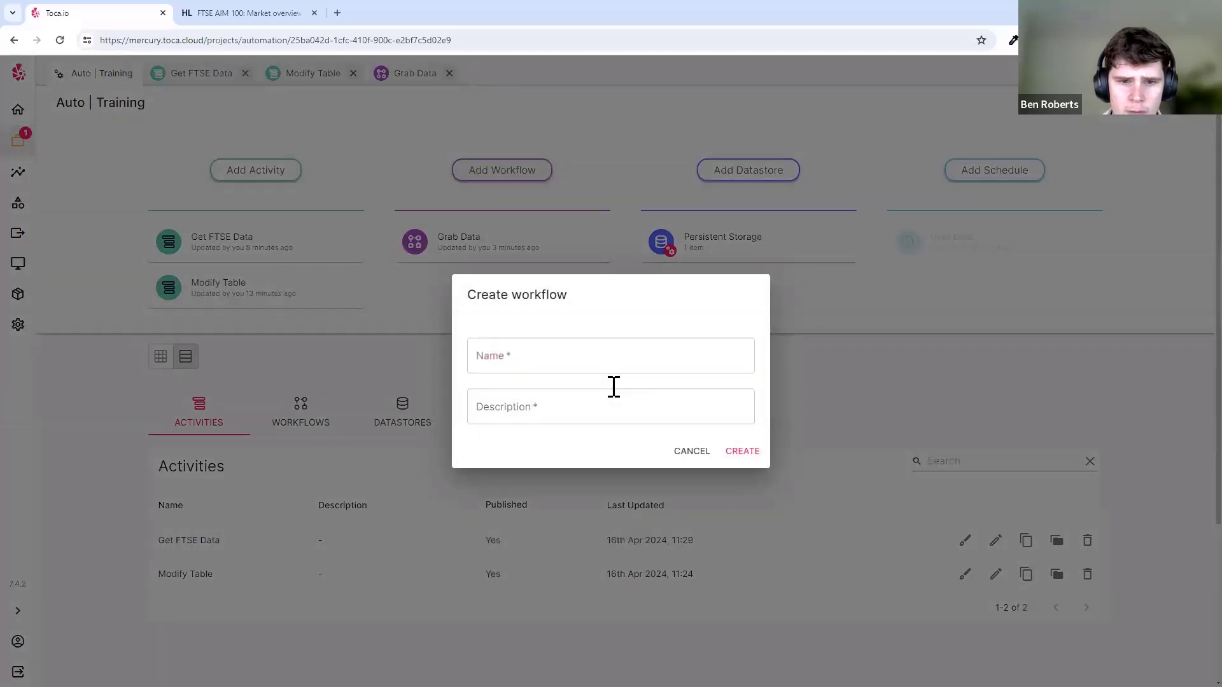
left_click(595, 343)
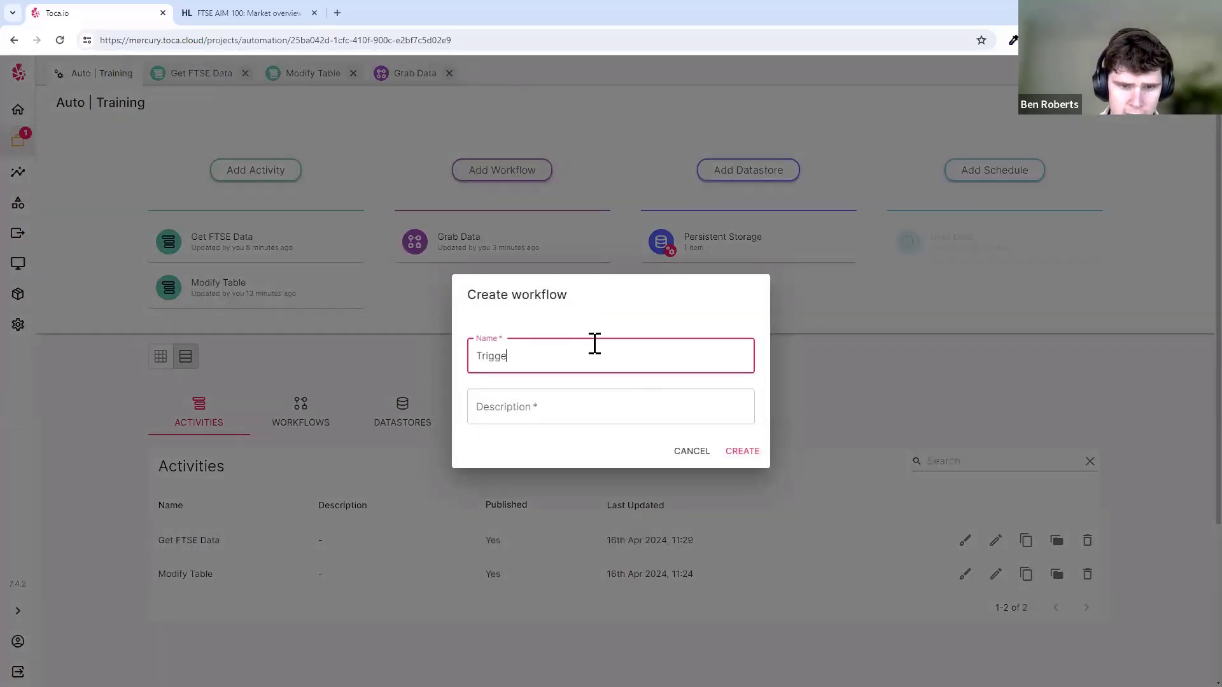
key("Tab")
type("-")
key("Tab")
key("Tab")
key("Return")
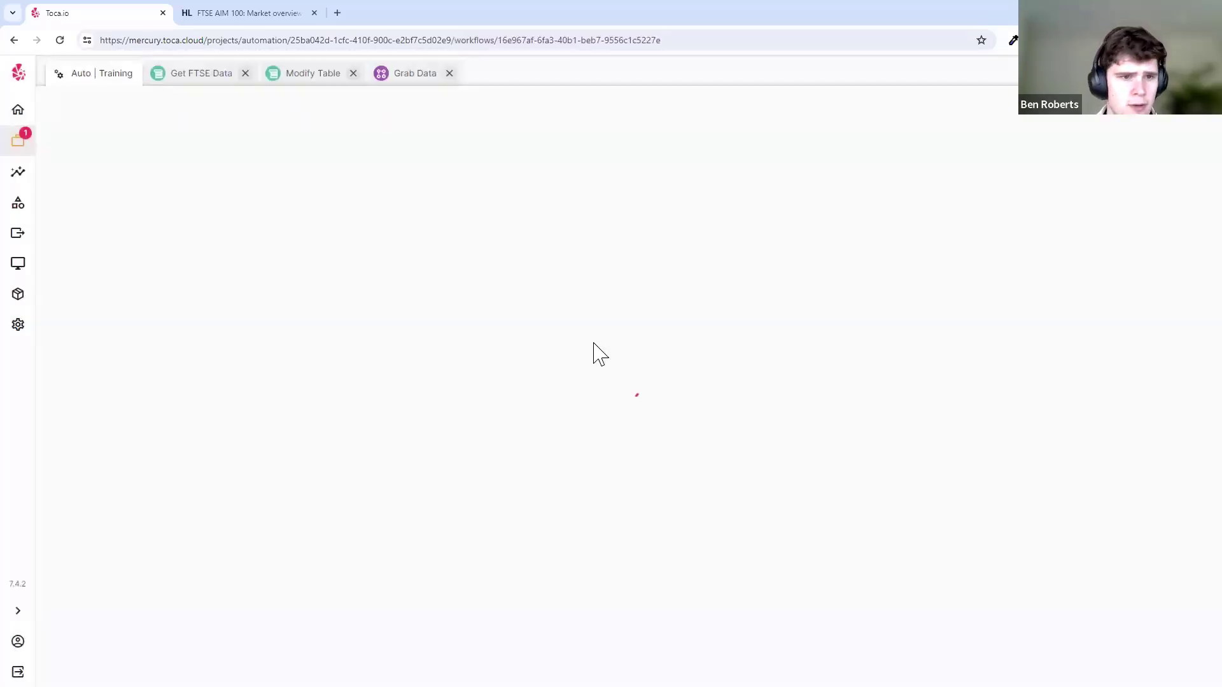
- Place Start, Stop and the Get FTSE Data activity on the Trigger Me canvas
left_click(46, 188)
left_click_drag(73, 168, 326, 305)
left_click_drag(73, 376, 590, 305)
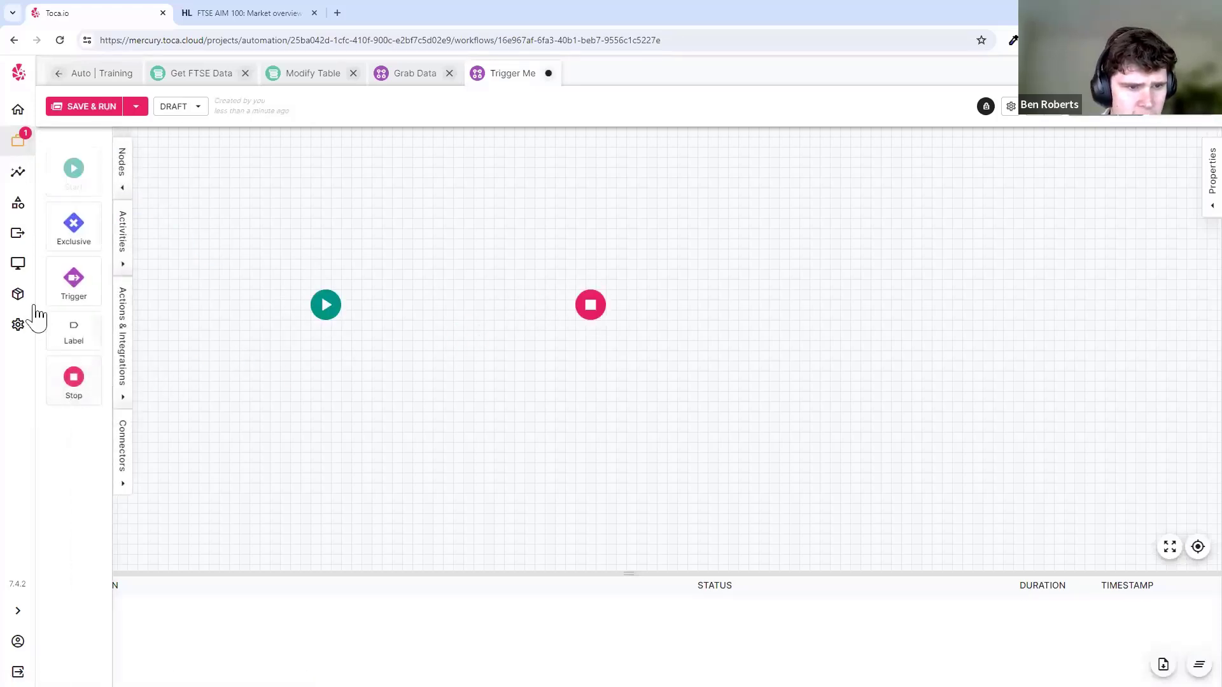
left_click(122, 264)
left_click_drag(162, 236, 459, 290)
left_click(275, 264)
- Link Start to Get FTSE Data to Stop and save the workflow
left_click(326, 304)
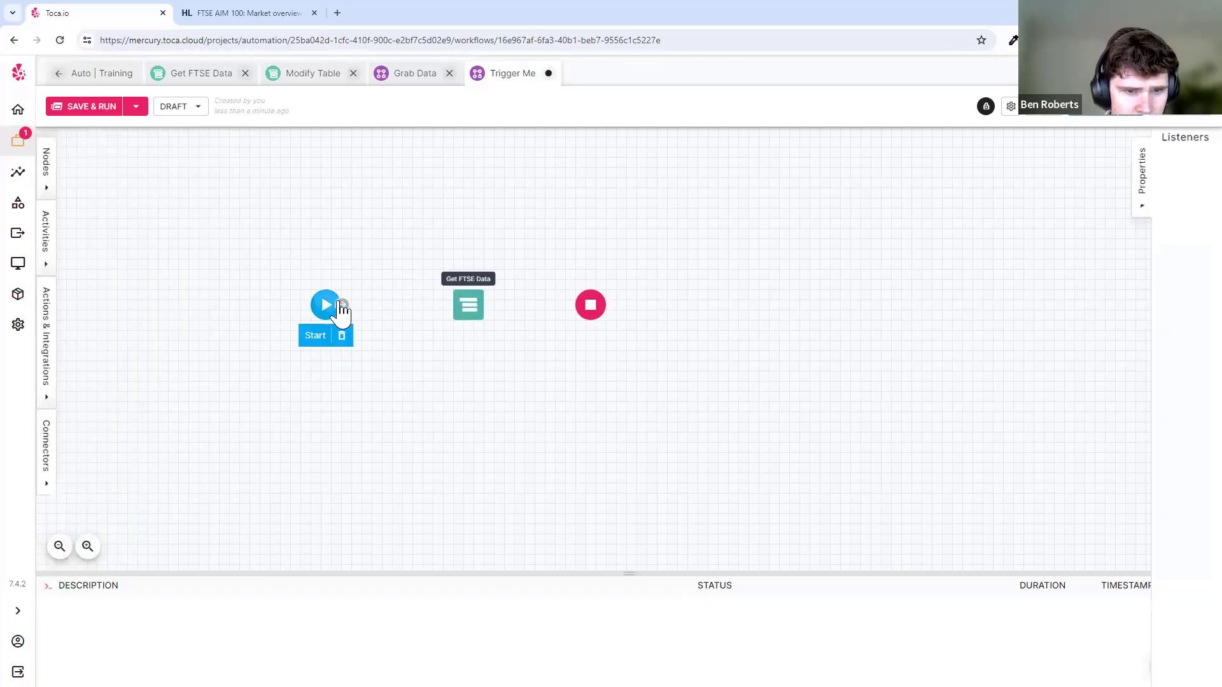
left_click_drag(342, 304, 590, 305)
left_click(534, 357)
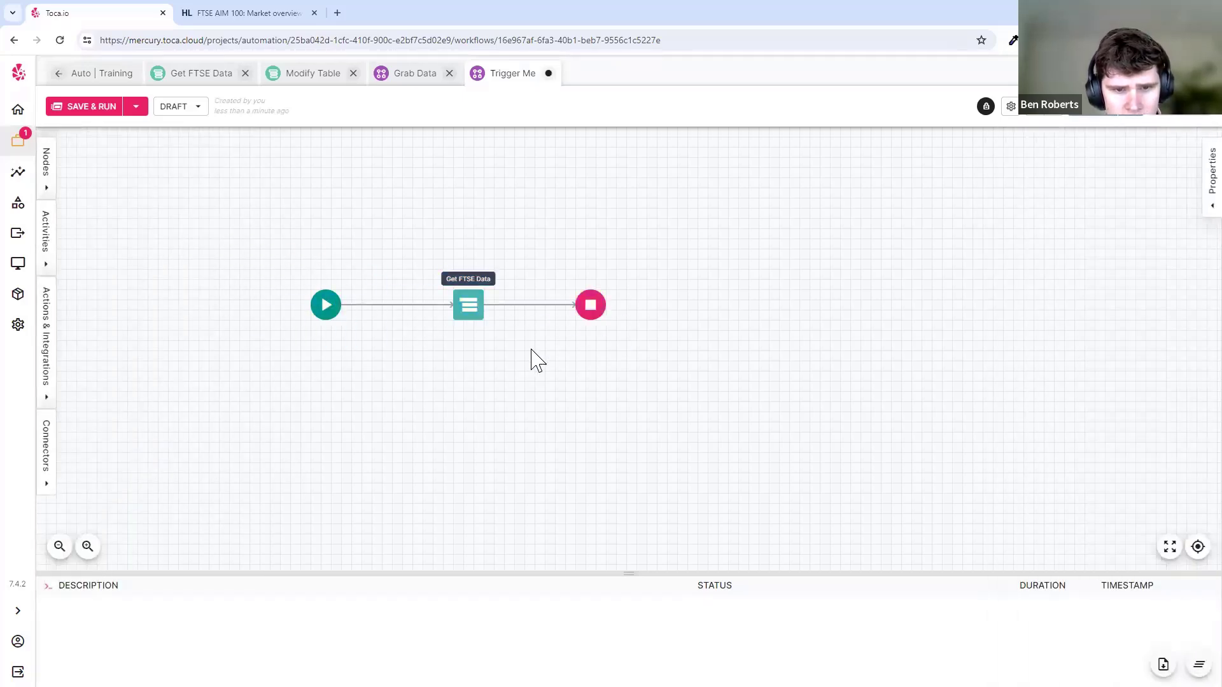
key("ctrl+s")
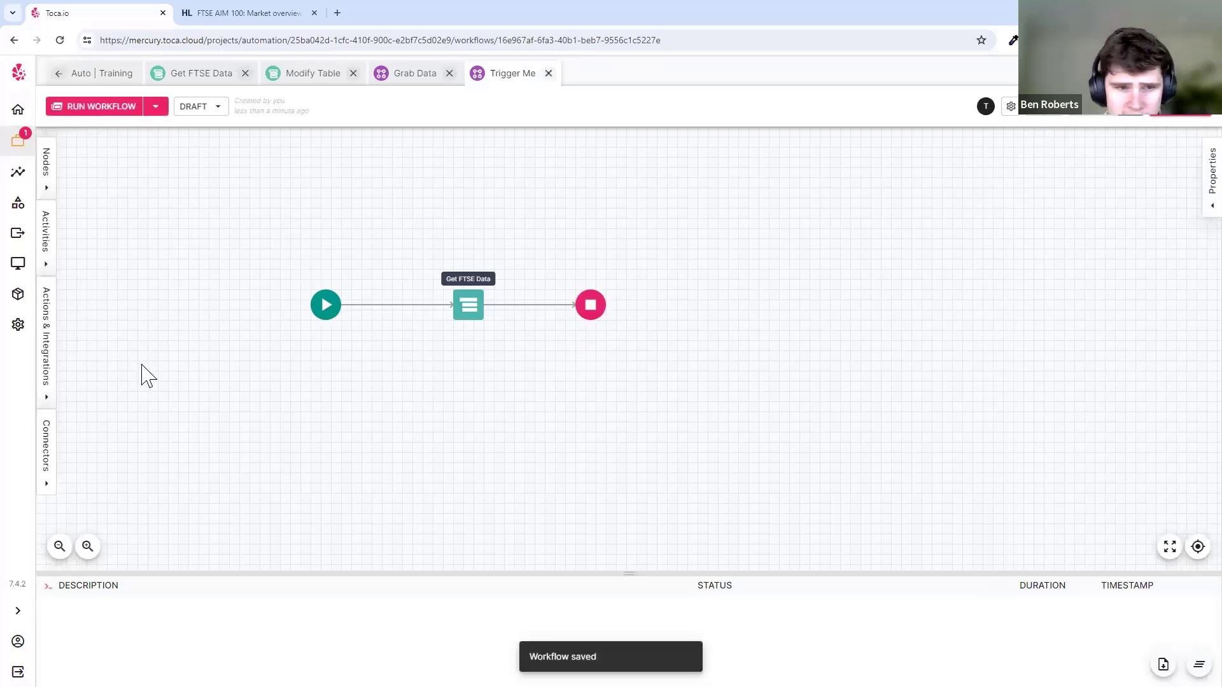
left_click(322, 315)
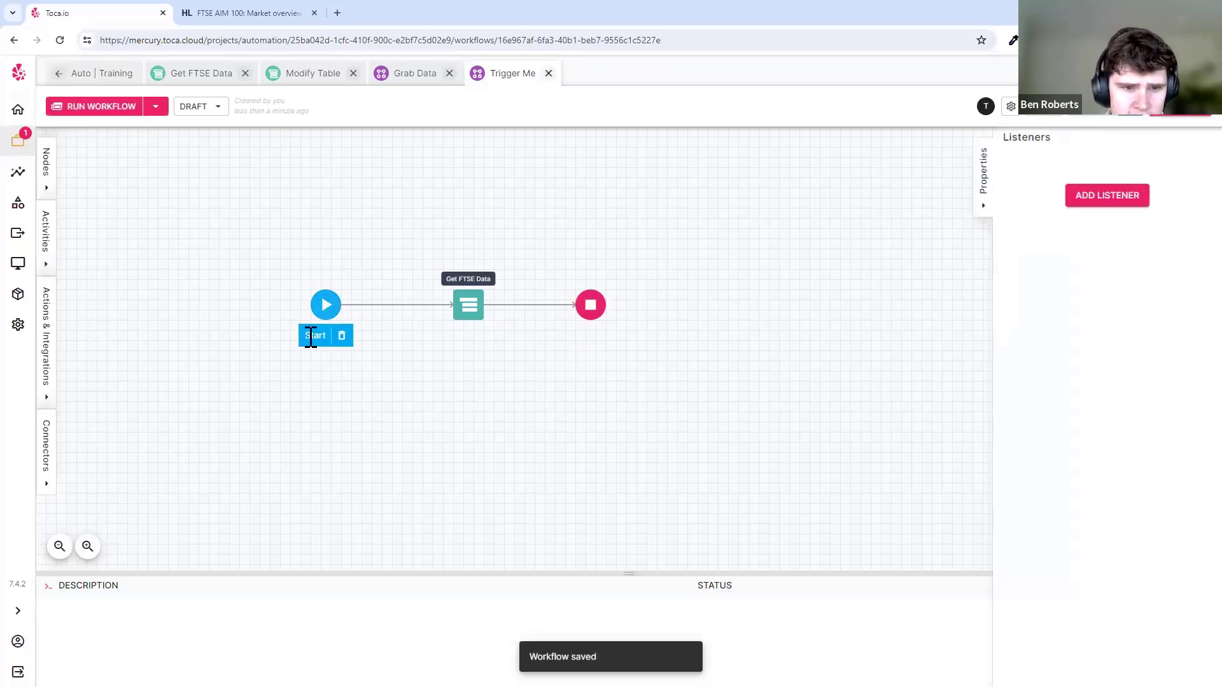
- Name the new Start-node listener trigger_data_pull and add an API key for it
left_click(1143, 202)
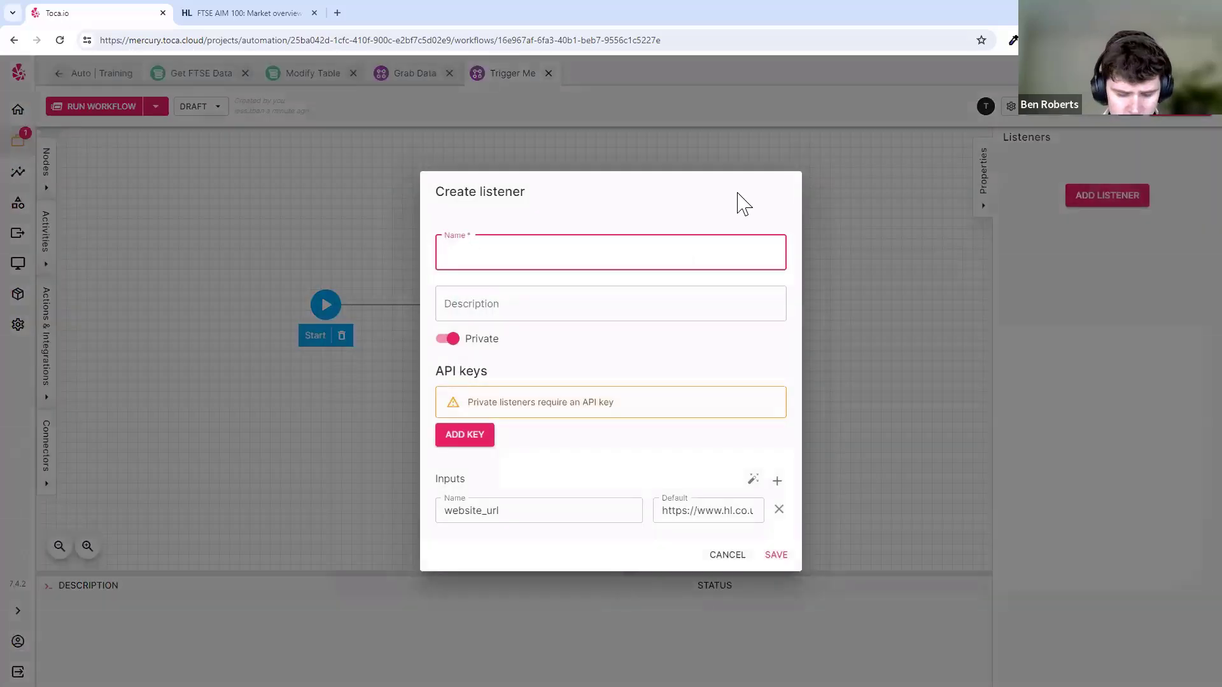
type("trigger_data_pull")
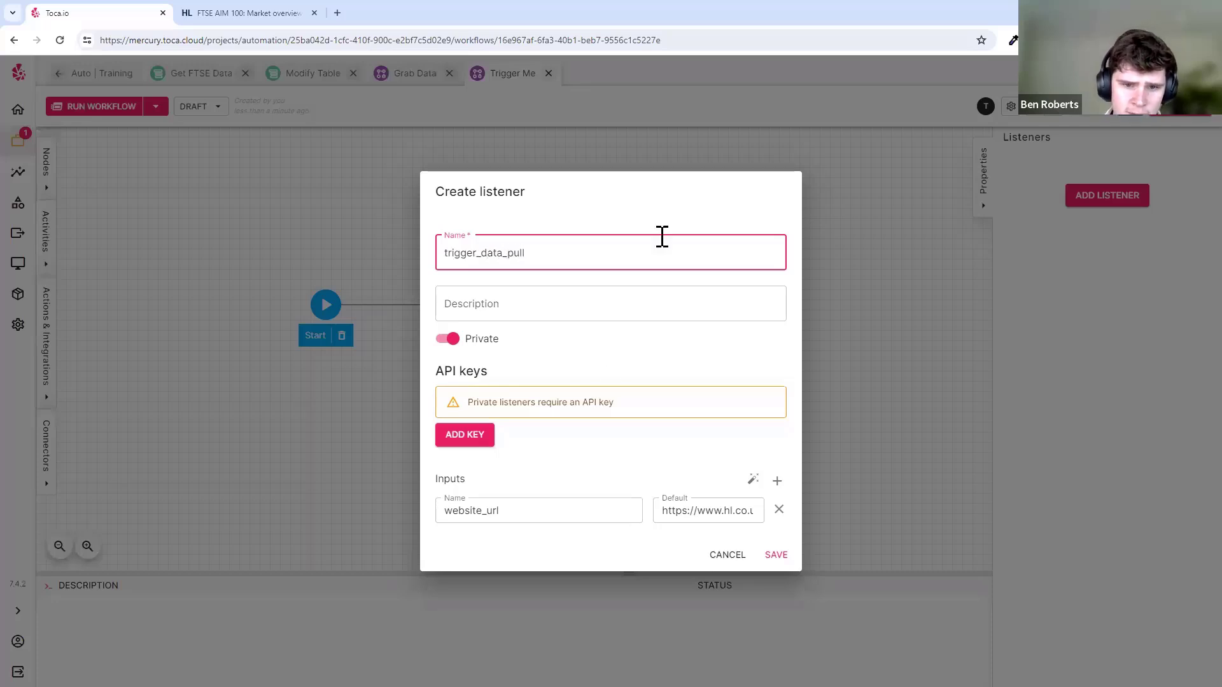
left_click(597, 354)
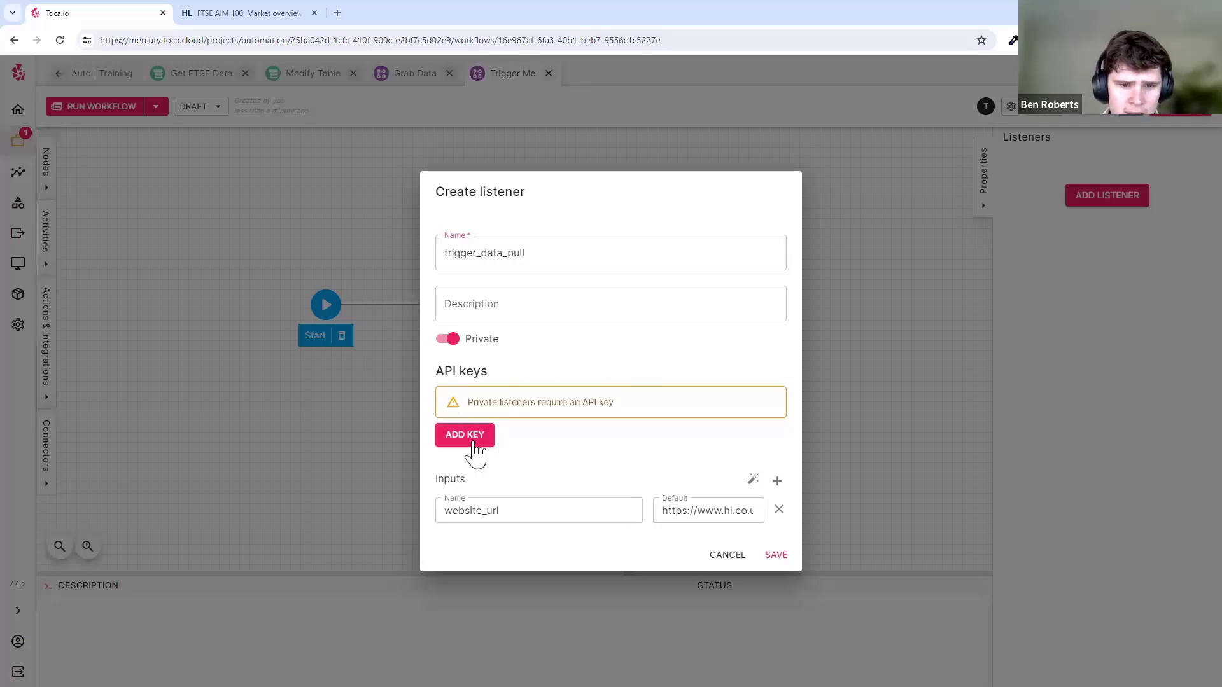
triple_click(483, 398)
left_click(507, 431)
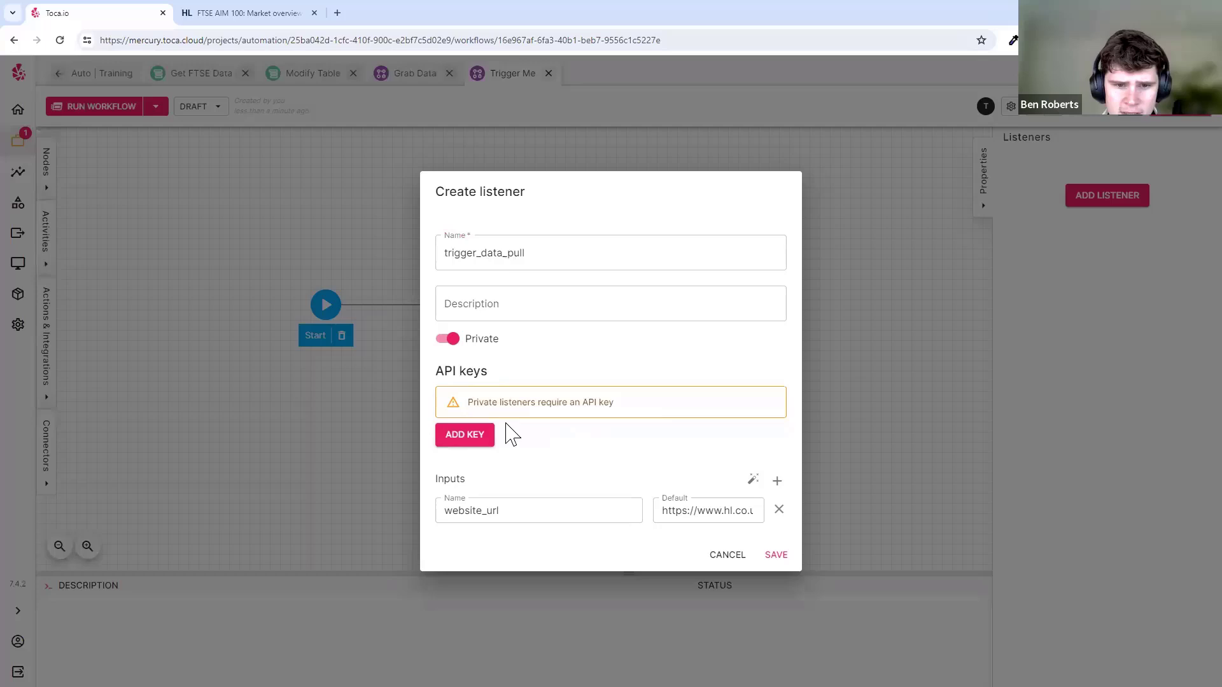
left_click(472, 443)
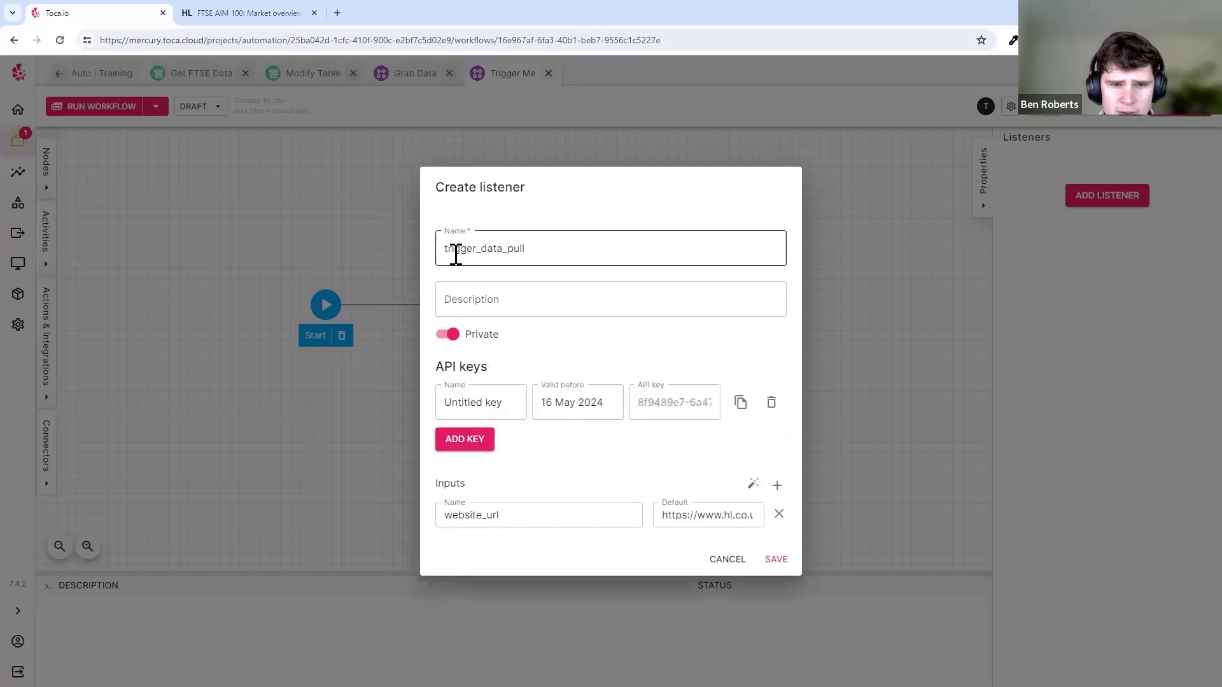
left_click(548, 245)
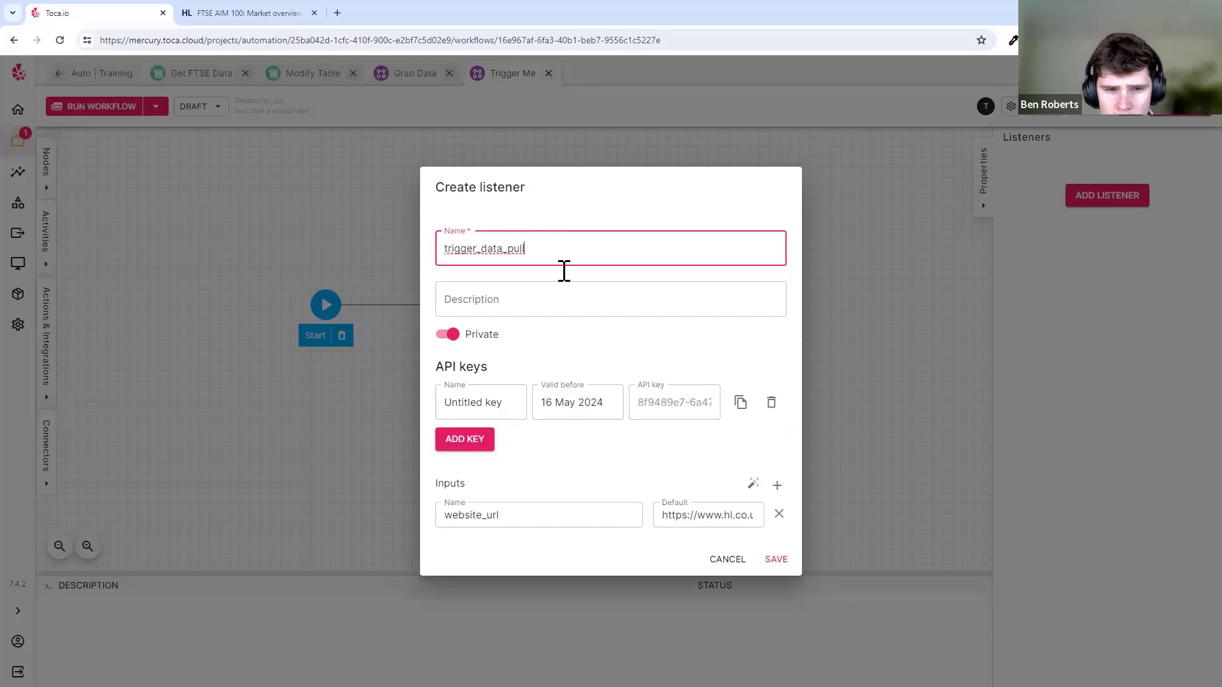
left_click(513, 374)
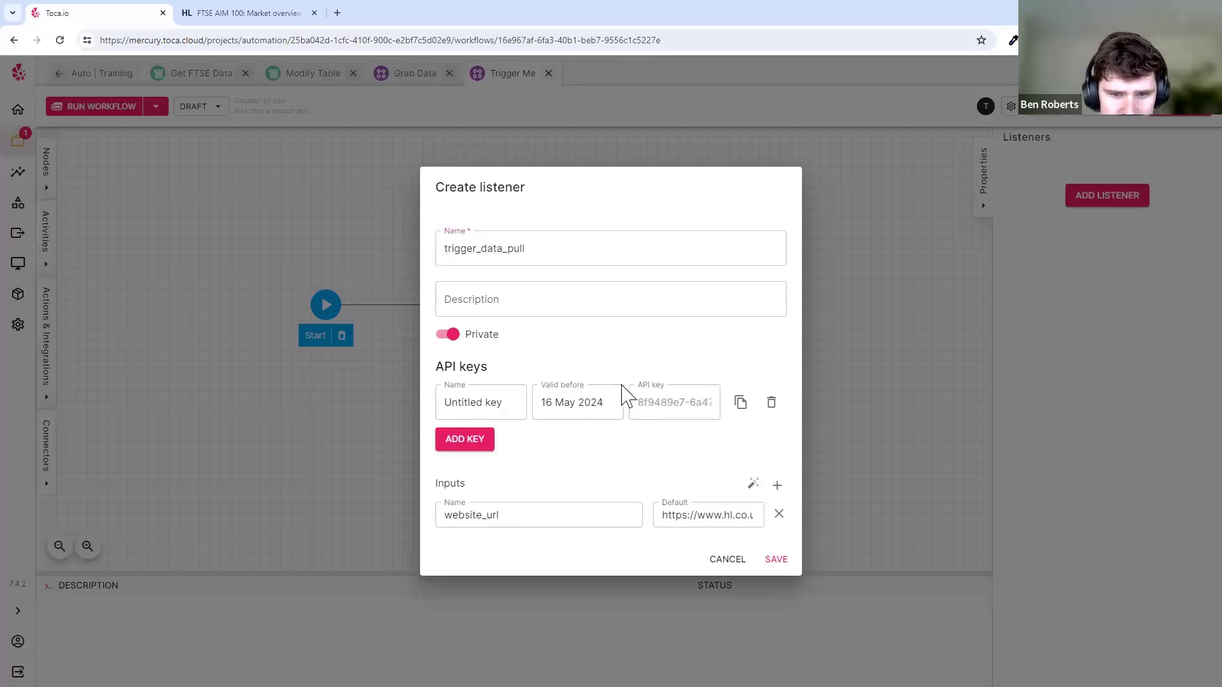
- Review the website_url input and its default website address, then save the listener
double_click(450, 484)
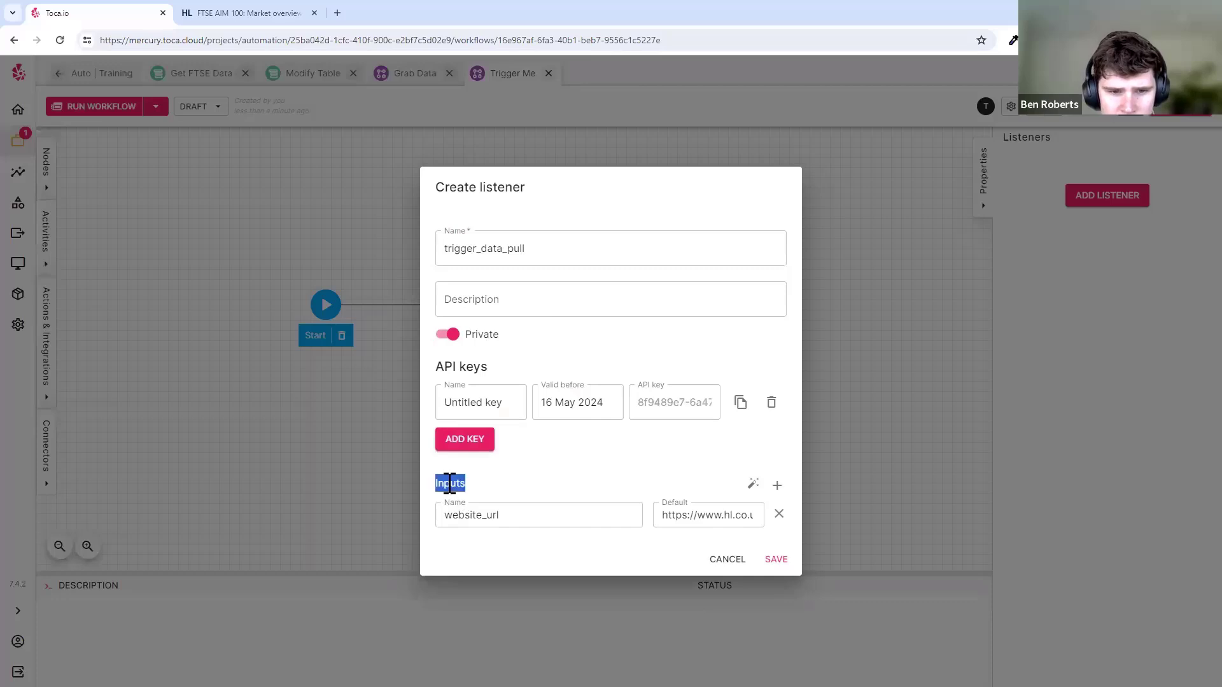
left_click(458, 485)
double_click(458, 485)
left_click(496, 495)
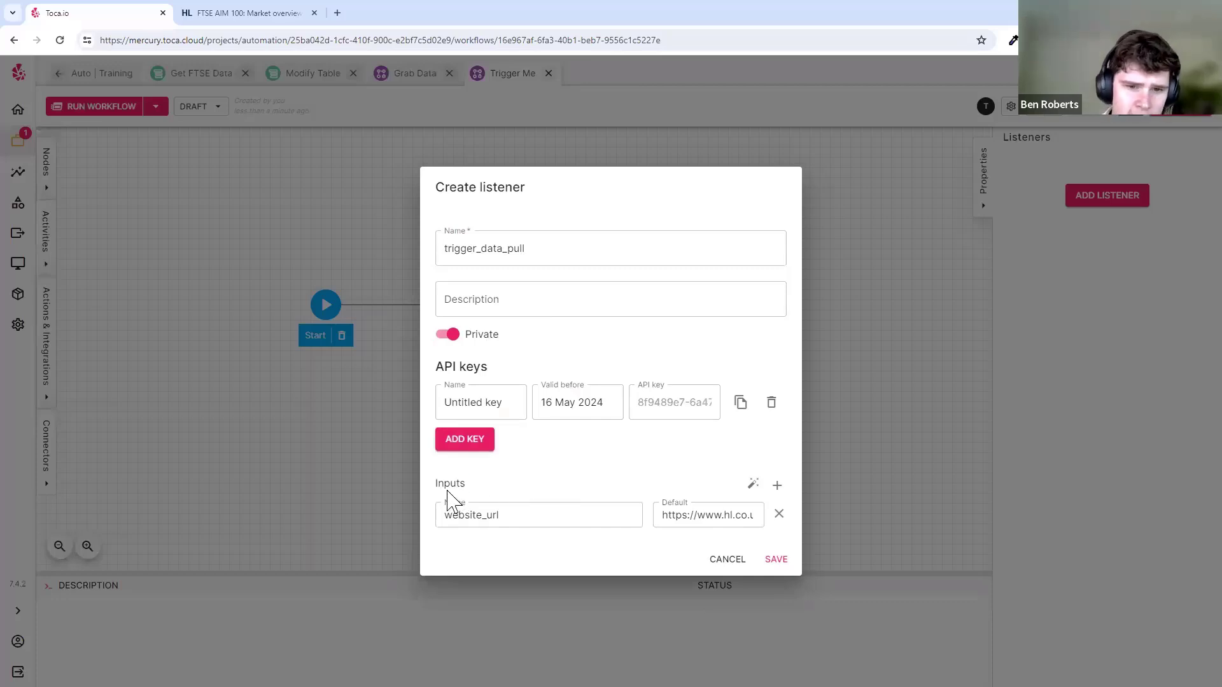
double_click(450, 487)
left_click(490, 486)
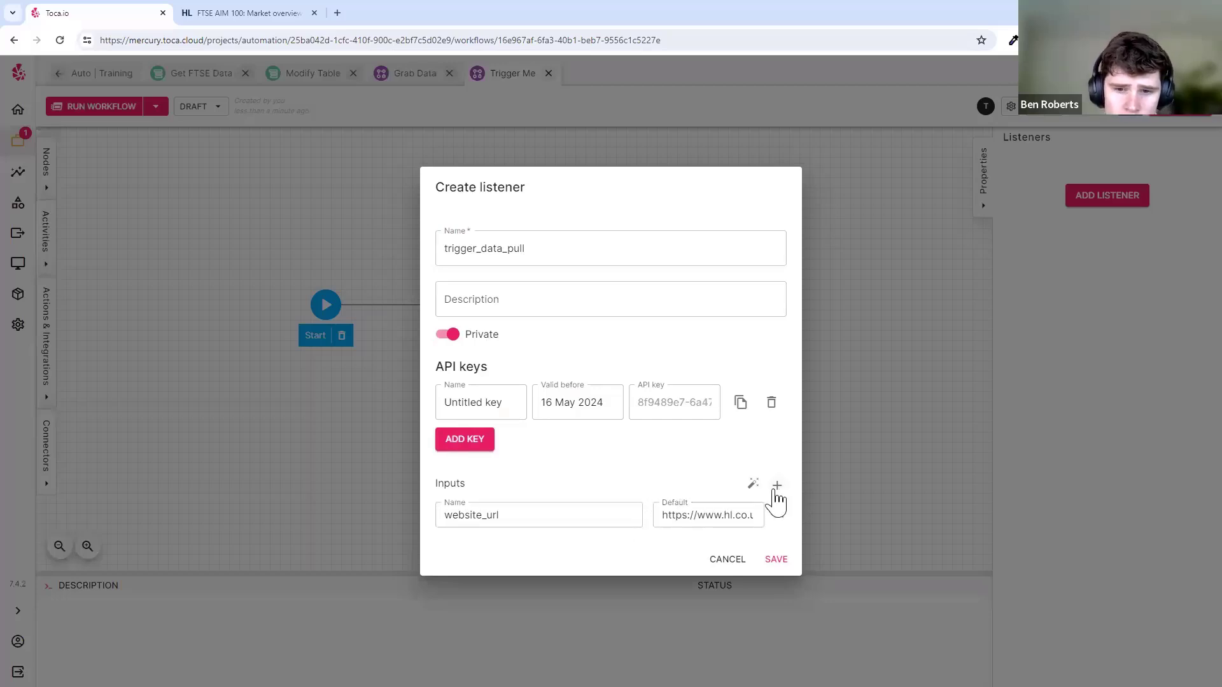
left_click(499, 515)
left_click_drag(448, 517, 543, 515)
left_click(586, 516)
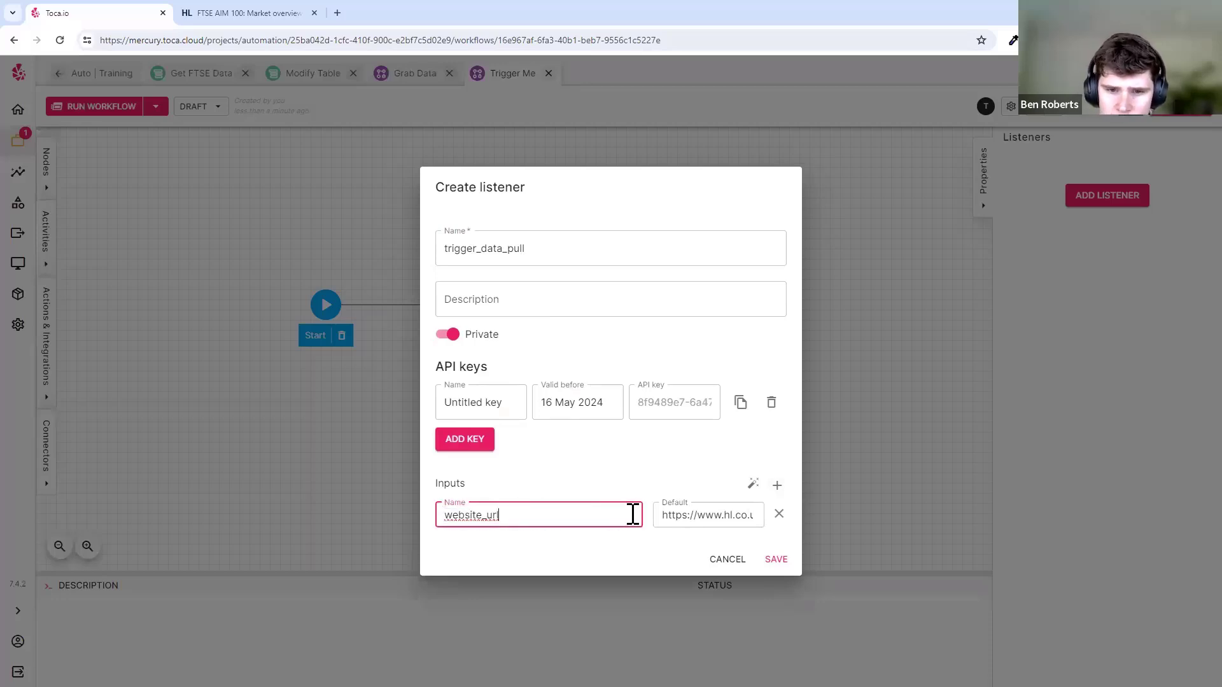
left_click_drag(665, 513, 802, 526)
left_click(740, 518)
left_click(671, 484)
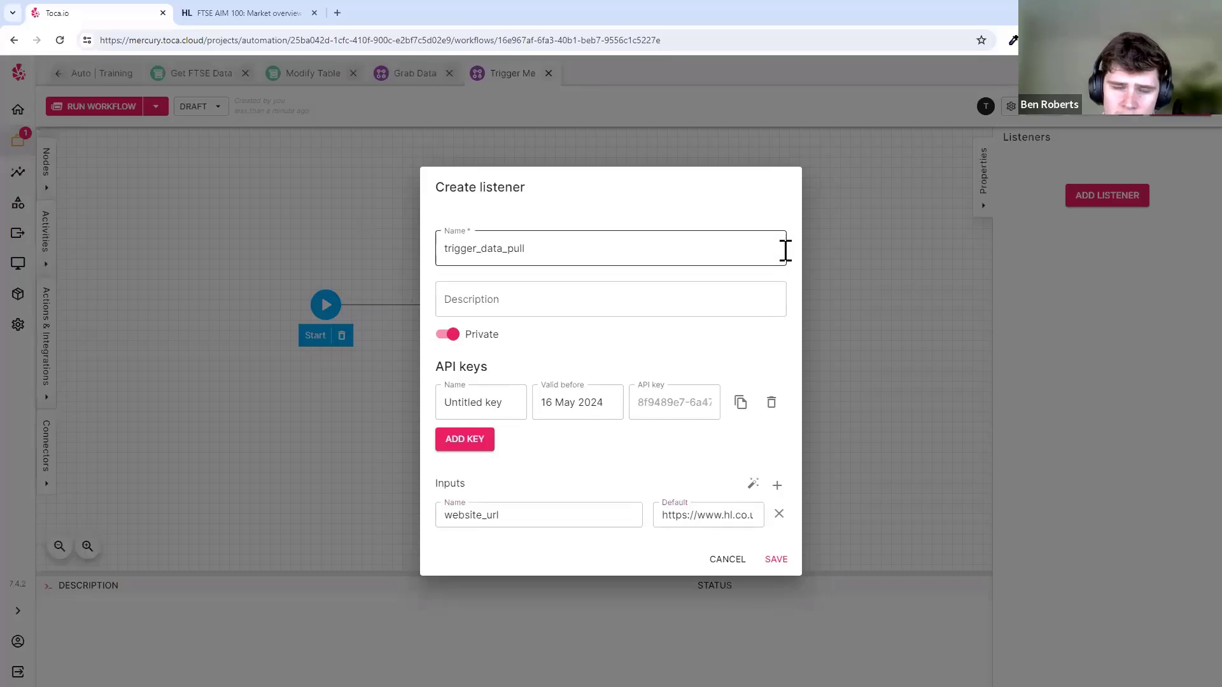
left_click(775, 559)
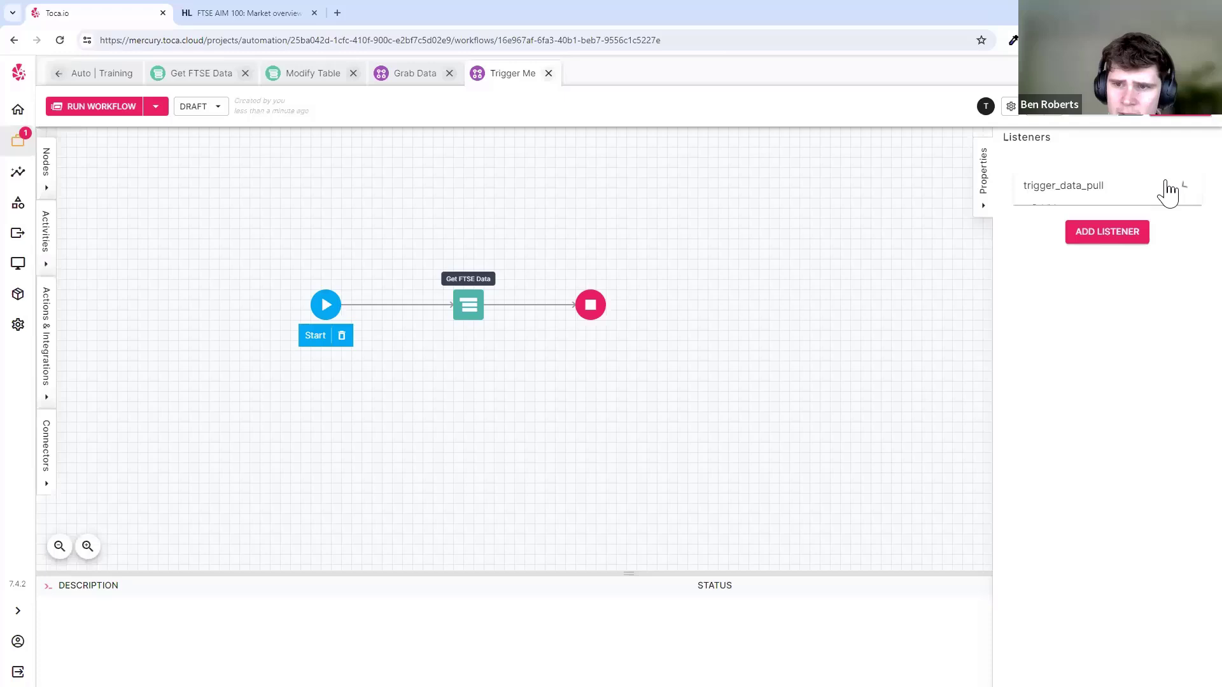
- Expand trigger_data_pull to view its listener URL and JSON request body
left_click(1165, 187)
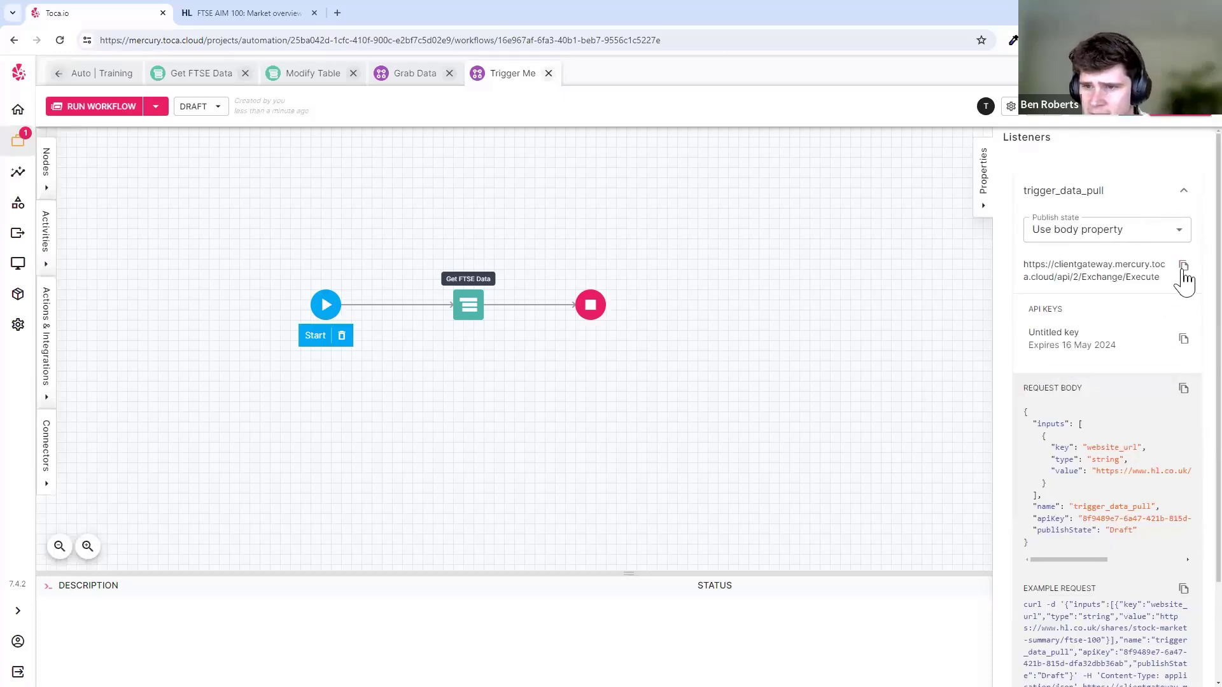
left_click_drag(1023, 266, 1150, 281)
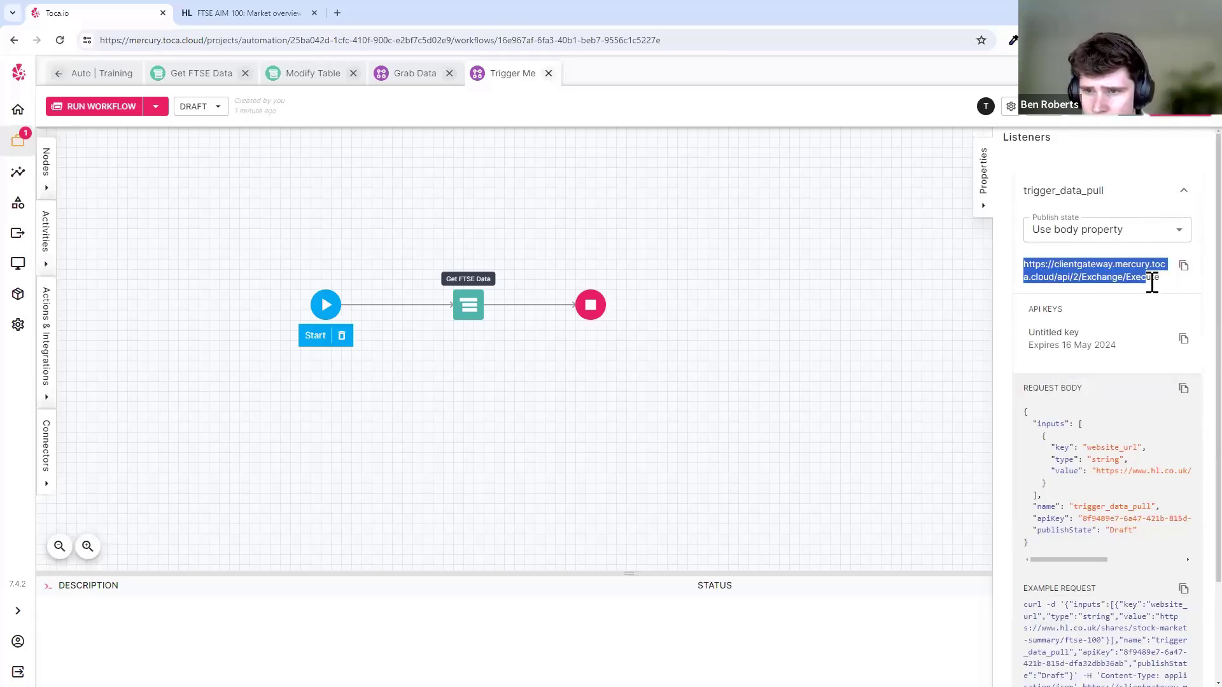
left_click(1162, 291)
scroll(1058, 362, "down", 1)
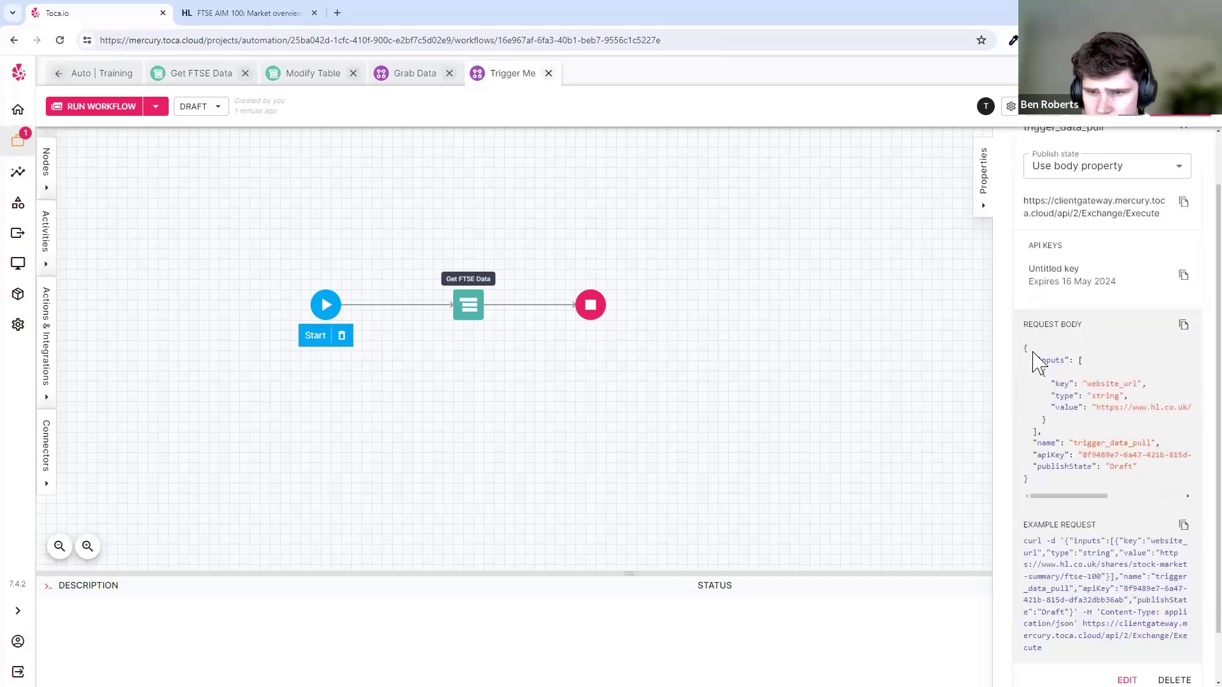
left_click_drag(1024, 349, 1118, 495)
left_click(1114, 489)
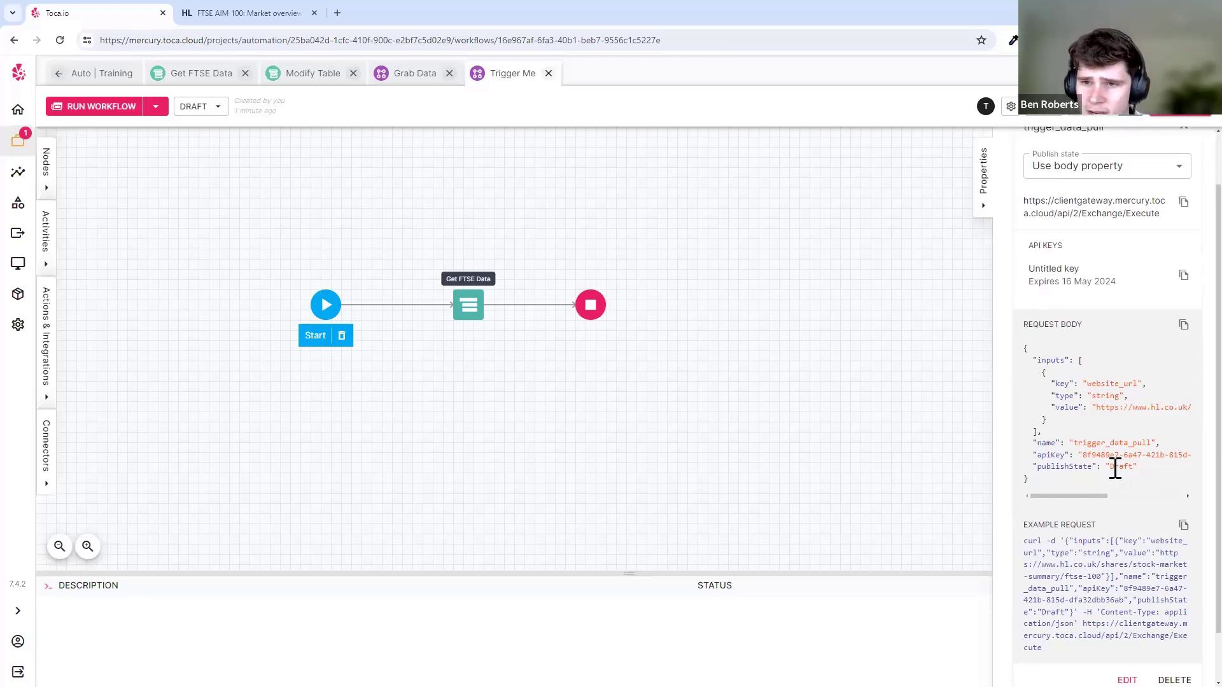
left_click_drag(1067, 481, 1022, 350)
left_click(1104, 489)
left_click(1075, 353)
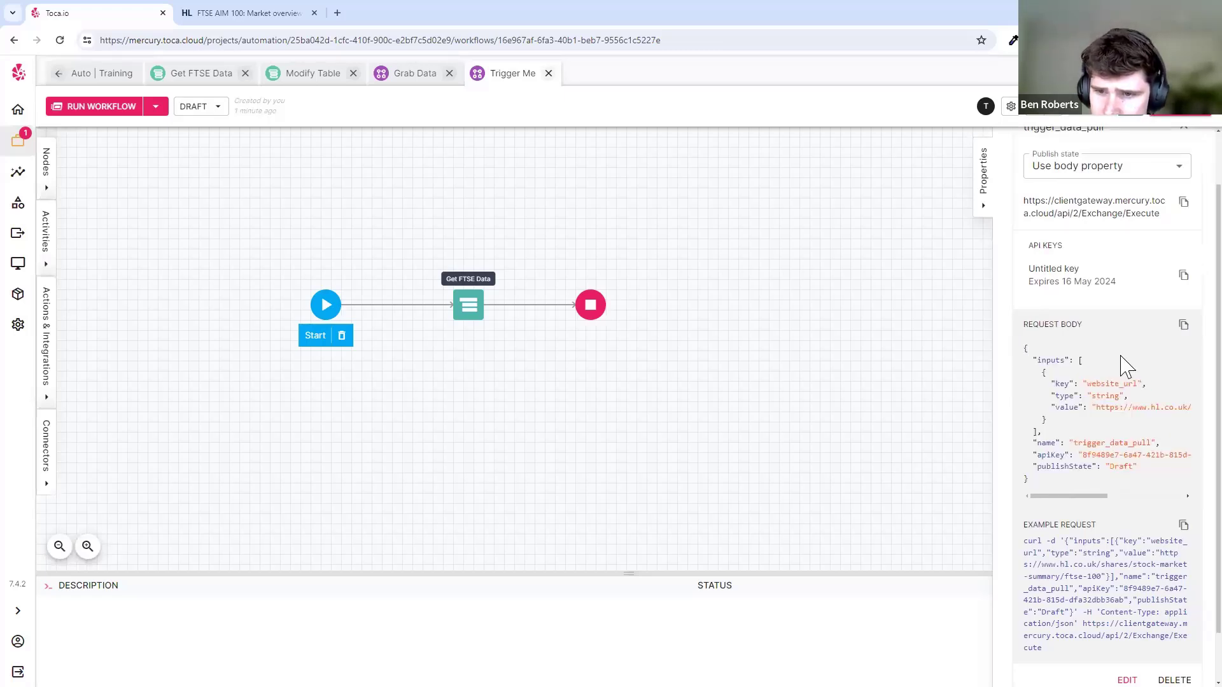
- Open hoppscotch.io in a new browser tab
left_click(337, 12)
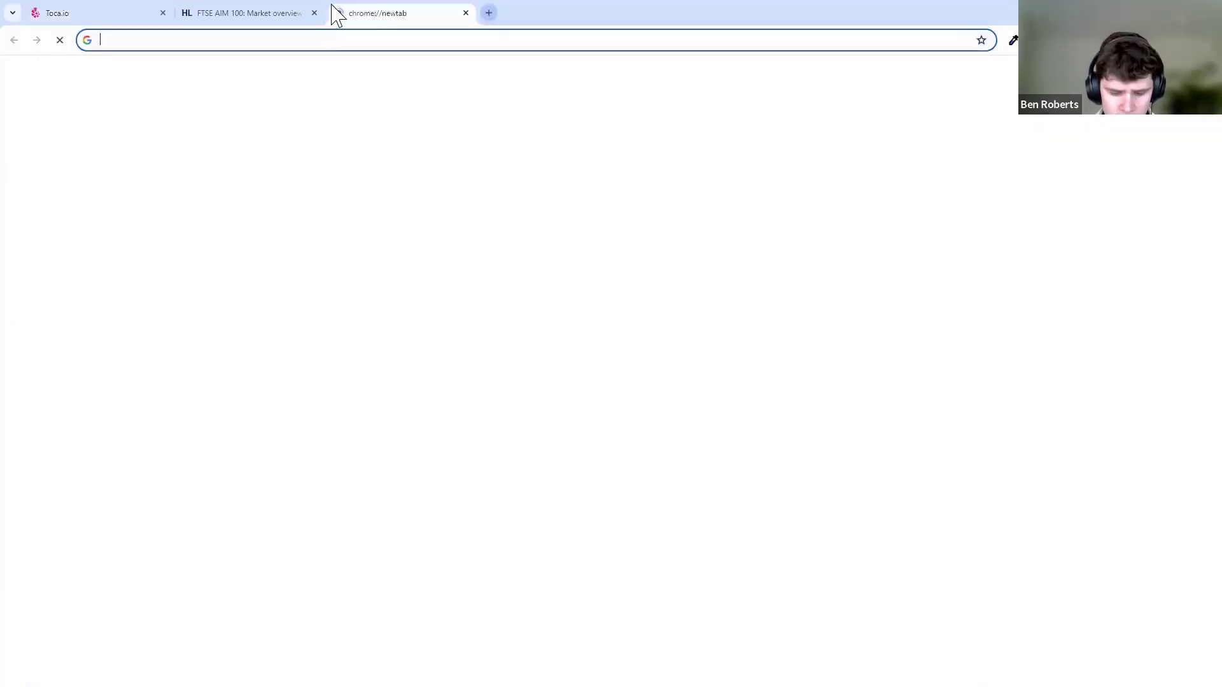
type("ho")
key("Return")
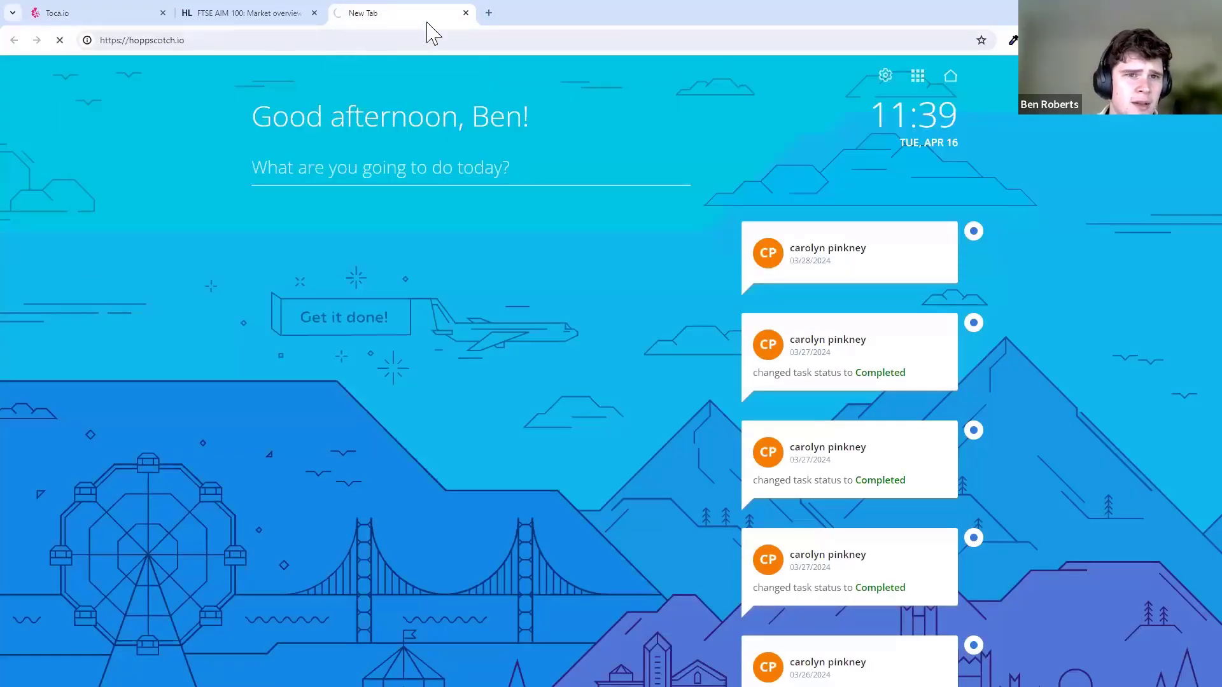
- Set the Hoppscotch request URL to the listener's copied Exchange/Execute endpoint
left_click_drag(338, 12, 248, 13)
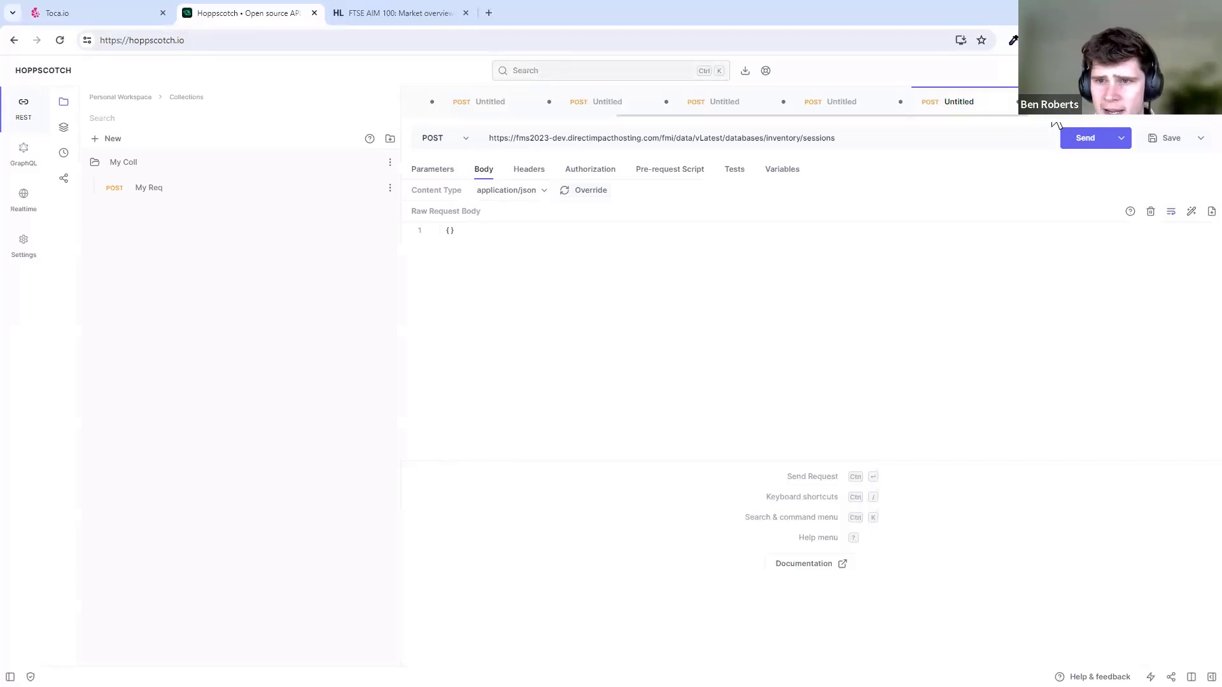
left_click(452, 141)
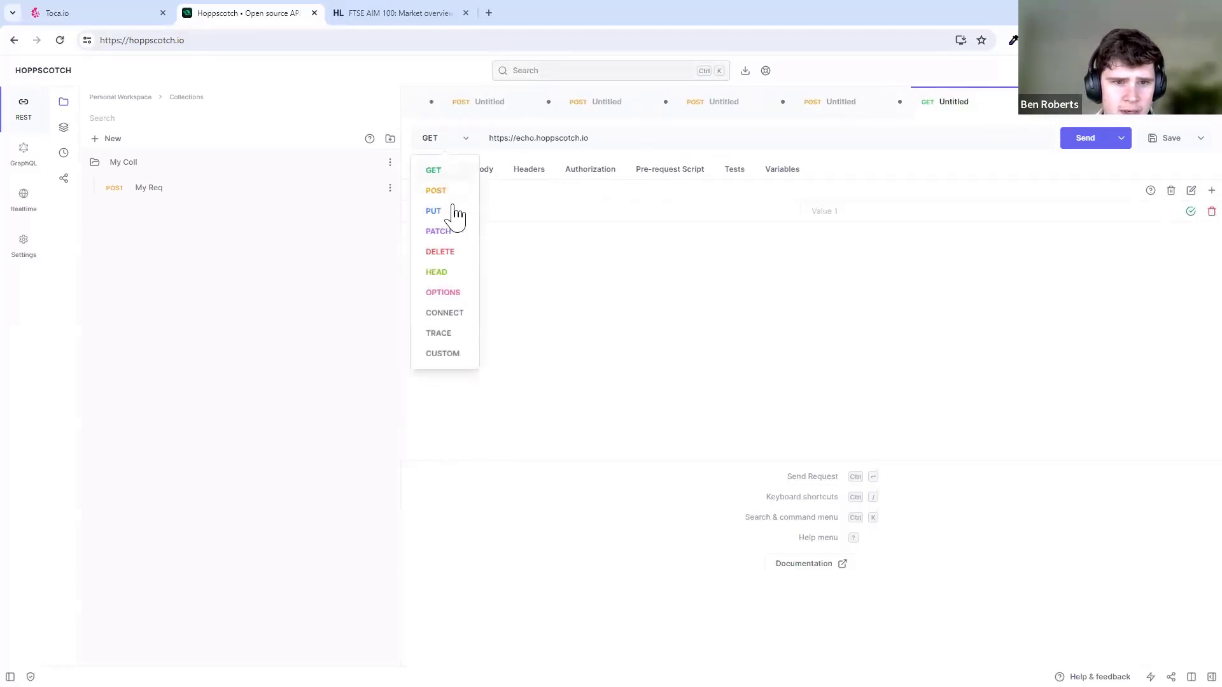
left_click(133, 16)
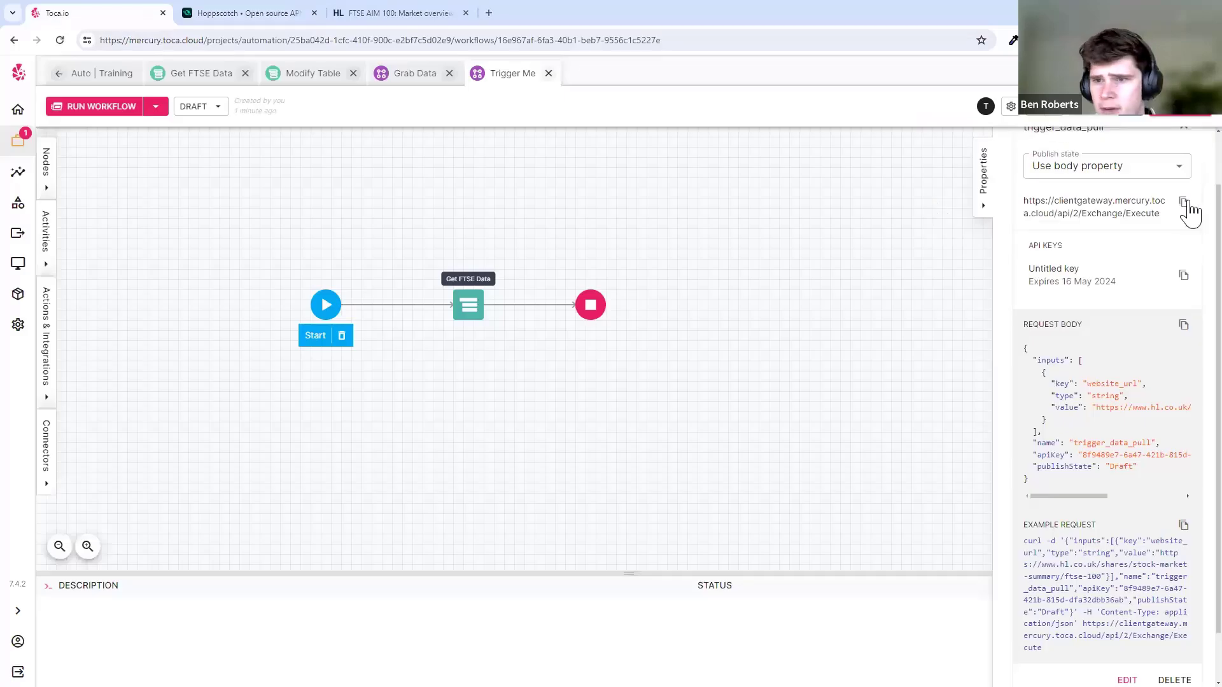
left_click(1181, 203)
left_click(422, 14)
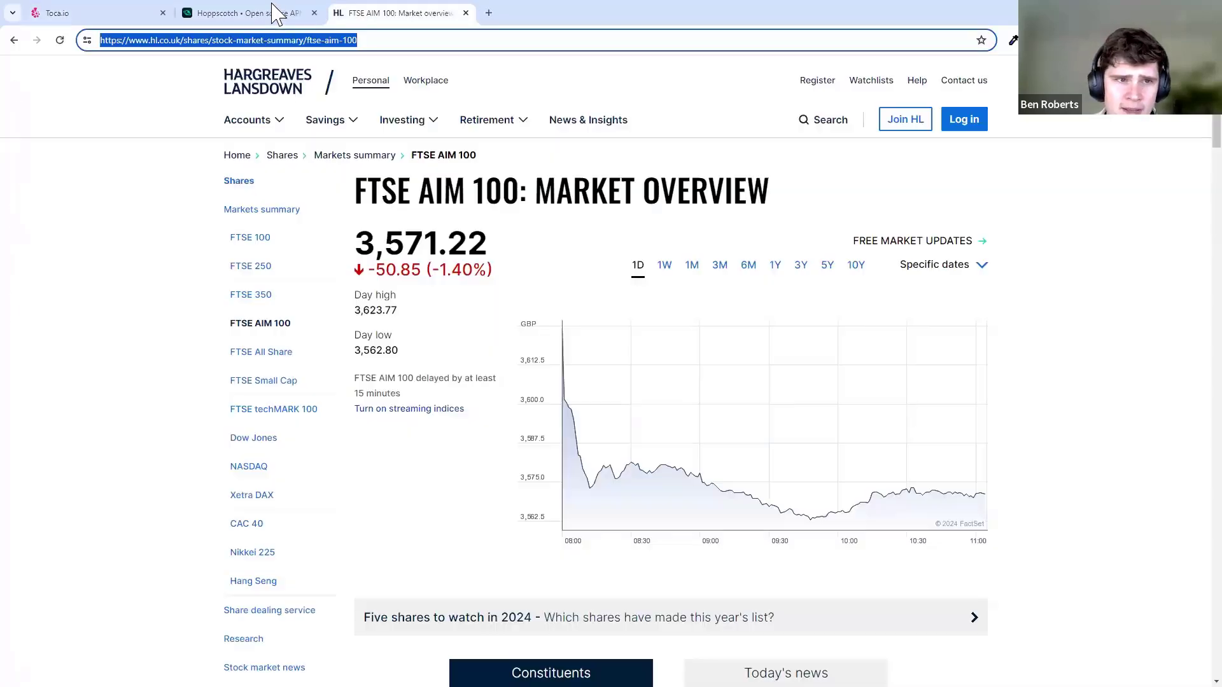
left_click(271, 12)
triple_click(562, 142)
key("ctrl+v")
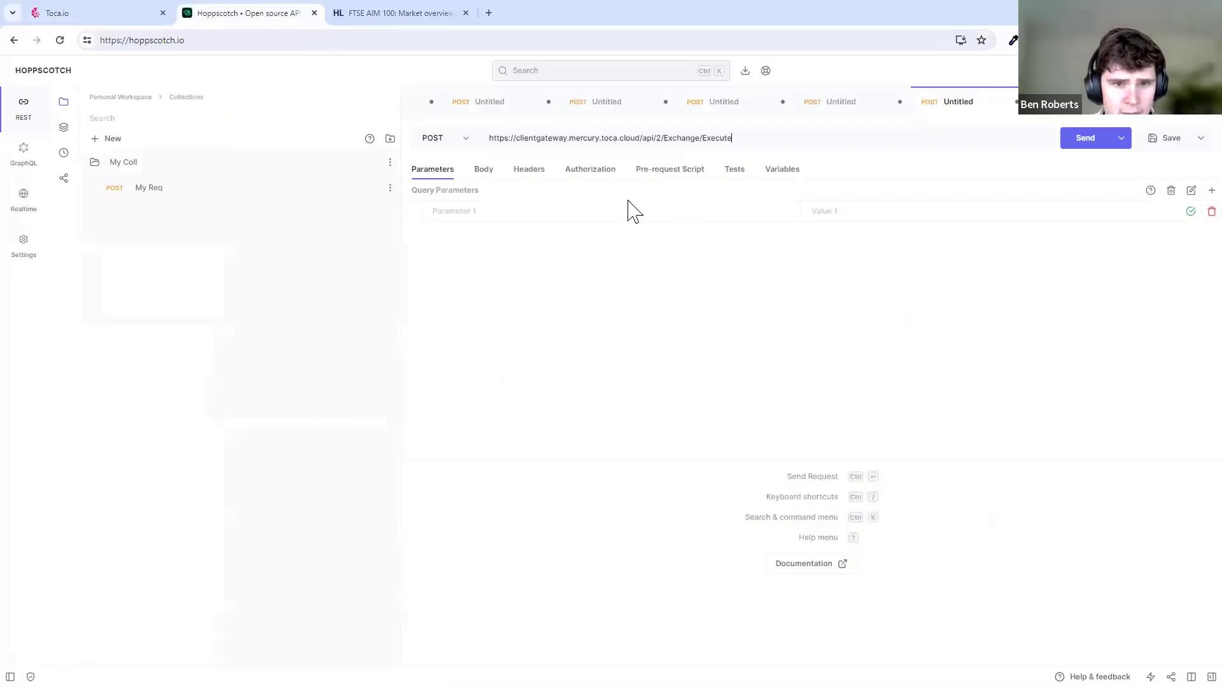
- Set body type application/json, paste the listener's JSON request body and prettify it
left_click(485, 171)
left_click(500, 199)
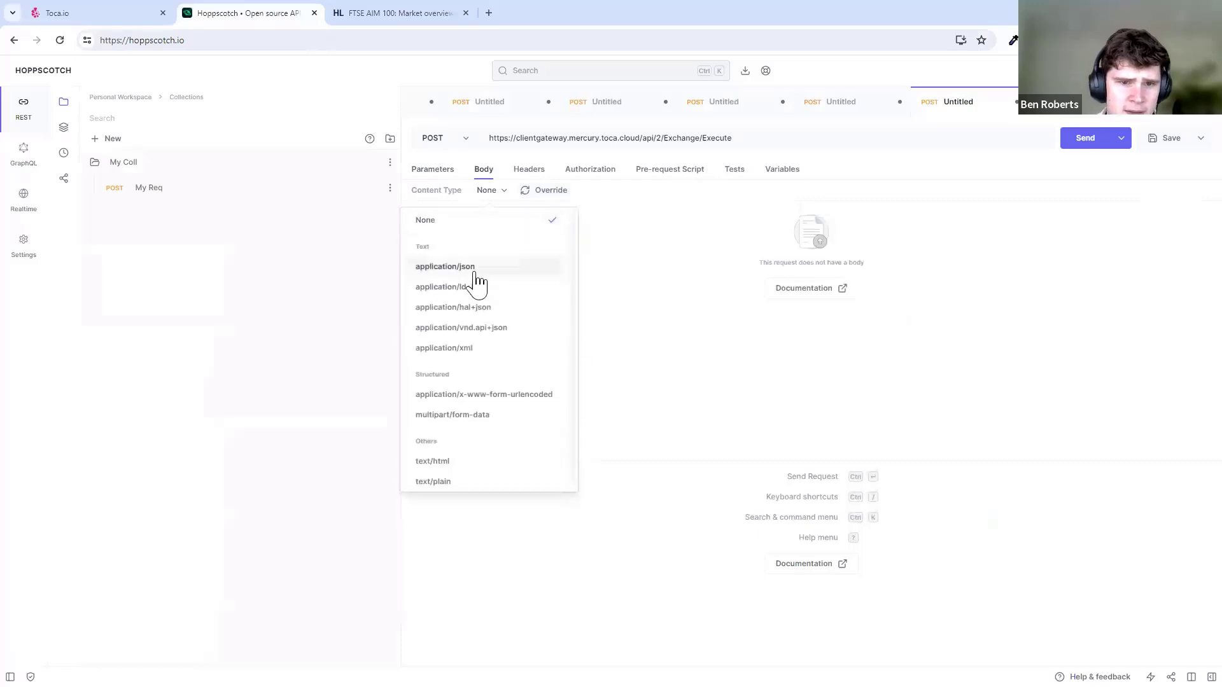
left_click(474, 267)
left_click(141, 13)
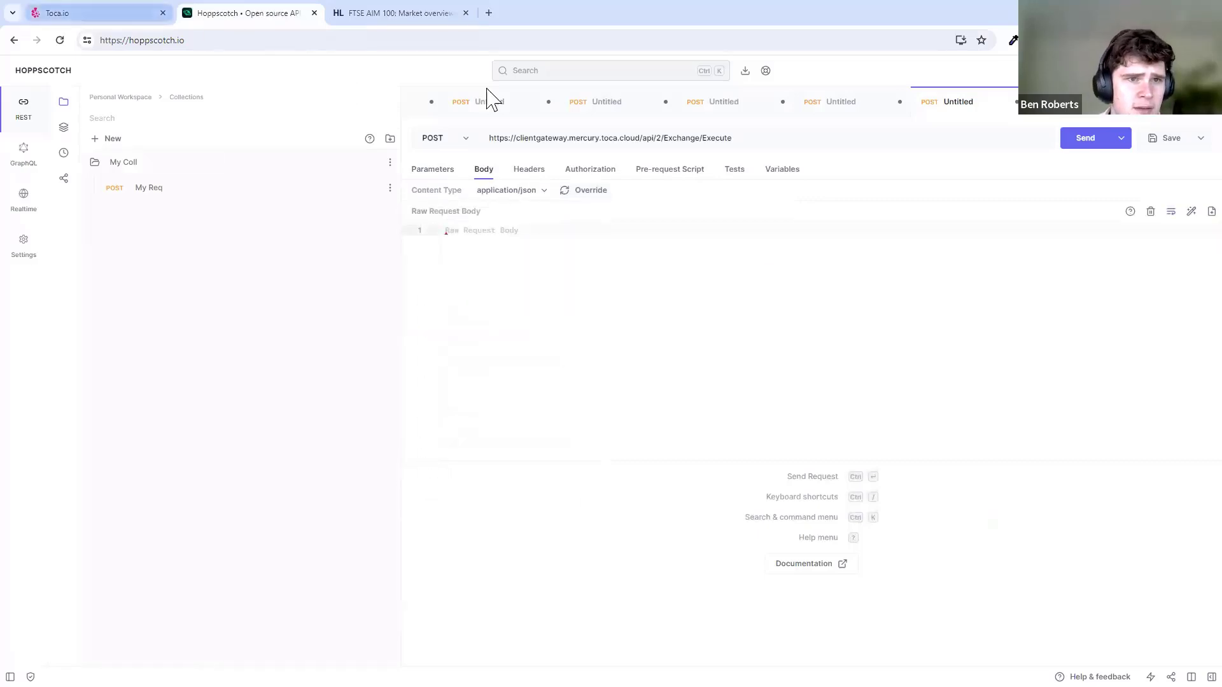
left_click(1182, 325)
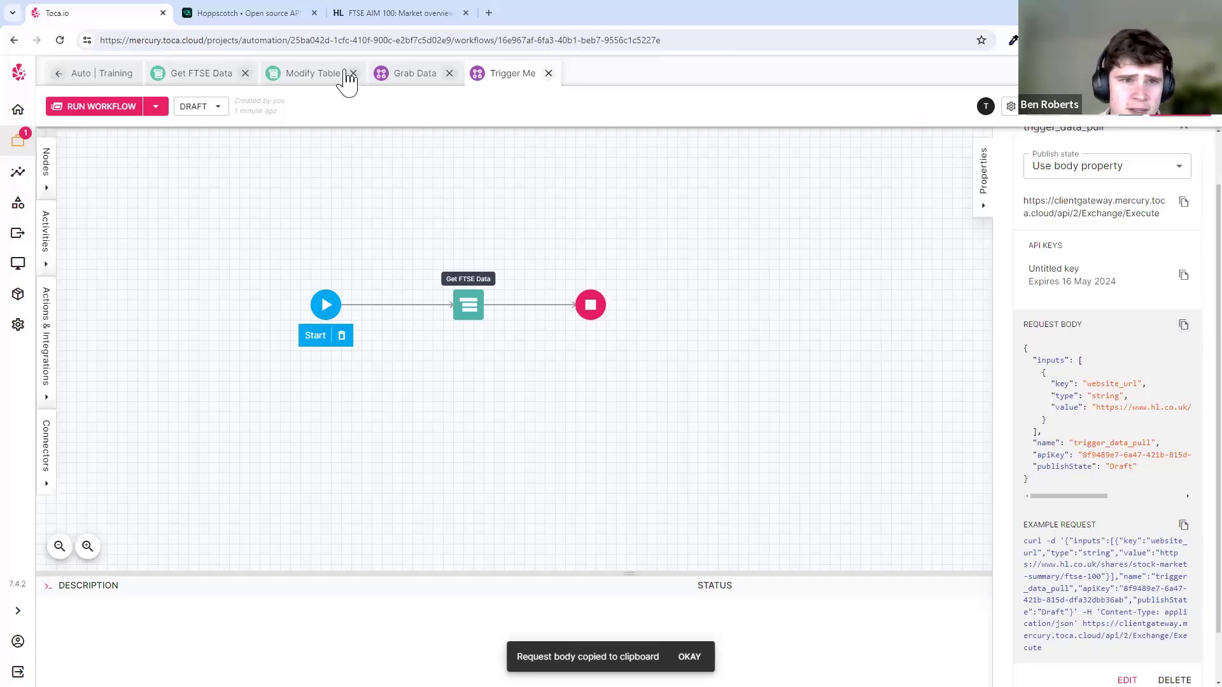
left_click(280, 14)
key("ctrl+v")
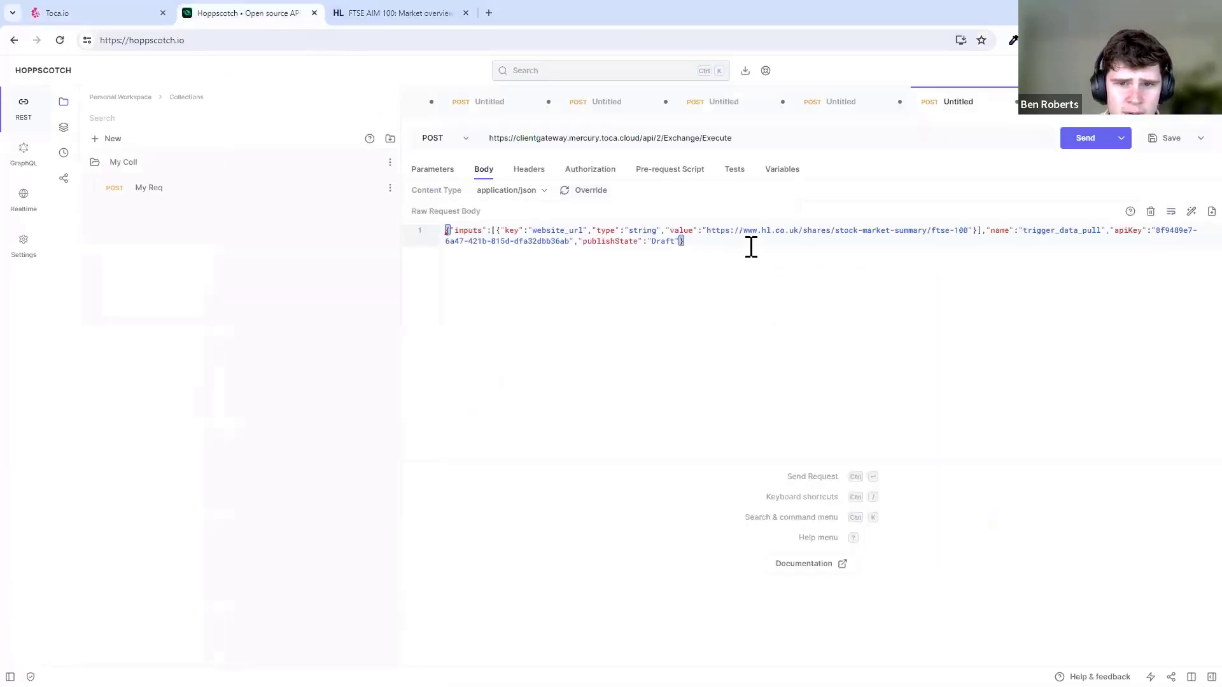
left_click(1191, 211)
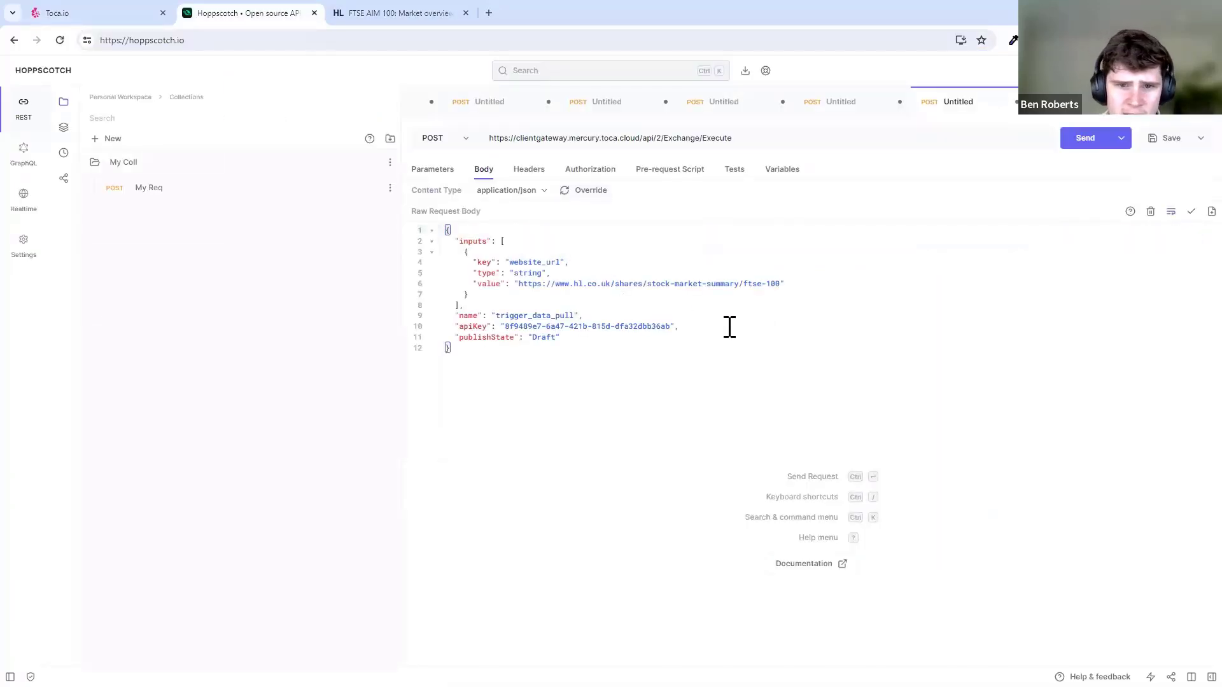
left_click(767, 283)
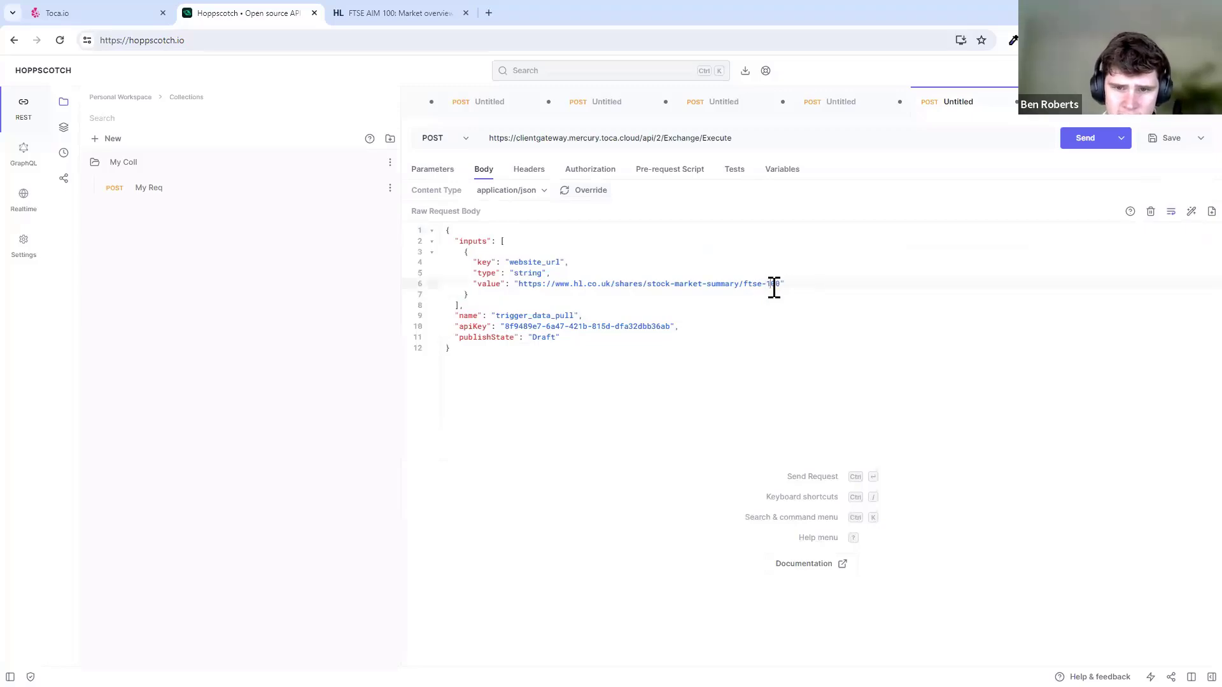
double_click(771, 284)
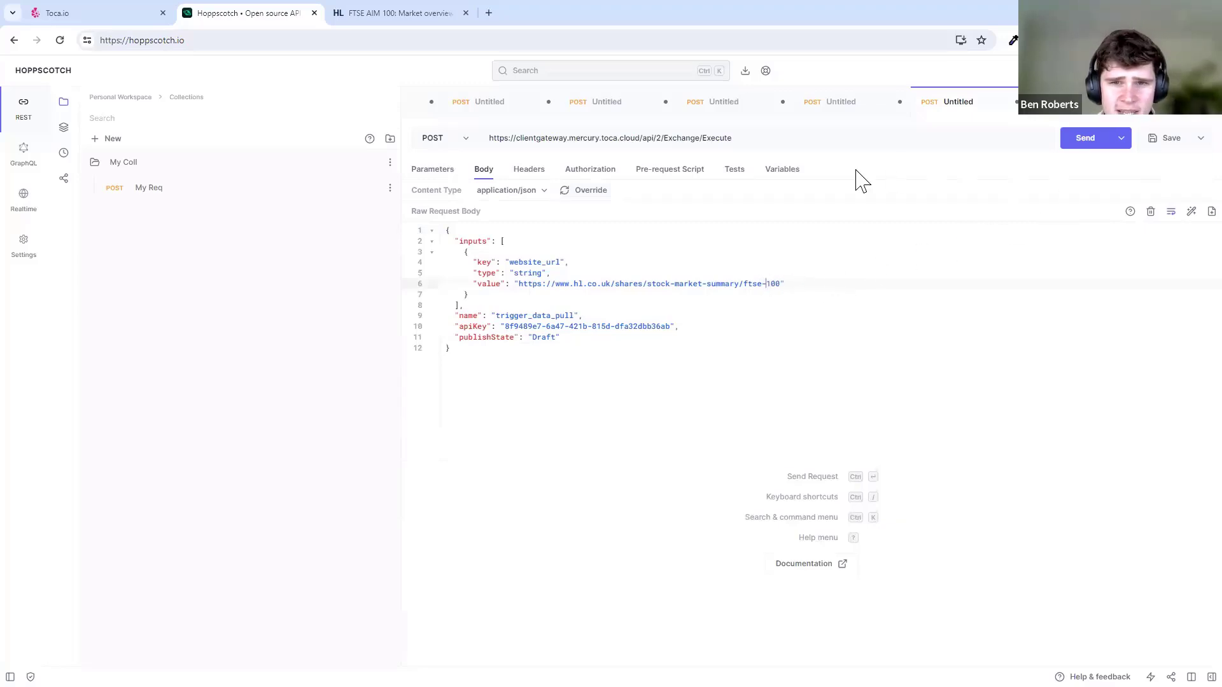
- Send the request, confirm the 200 OK response shows status Success, and return to Toca.io
left_click(1069, 143)
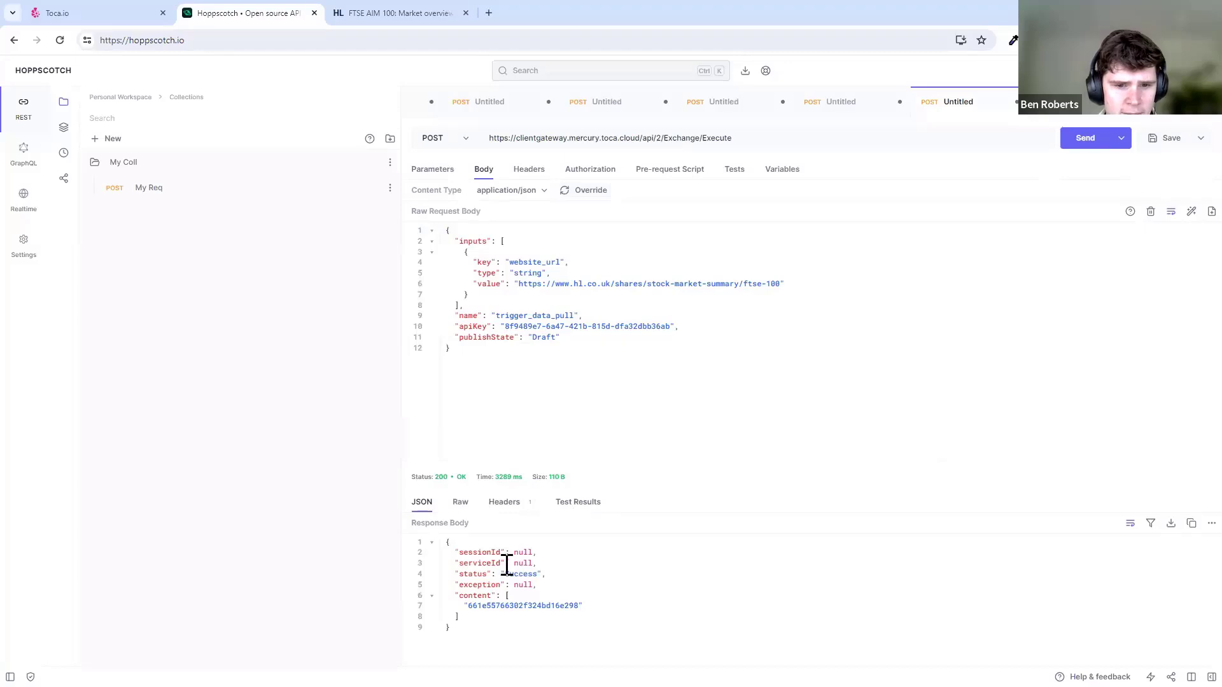
left_click_drag(507, 574, 545, 574)
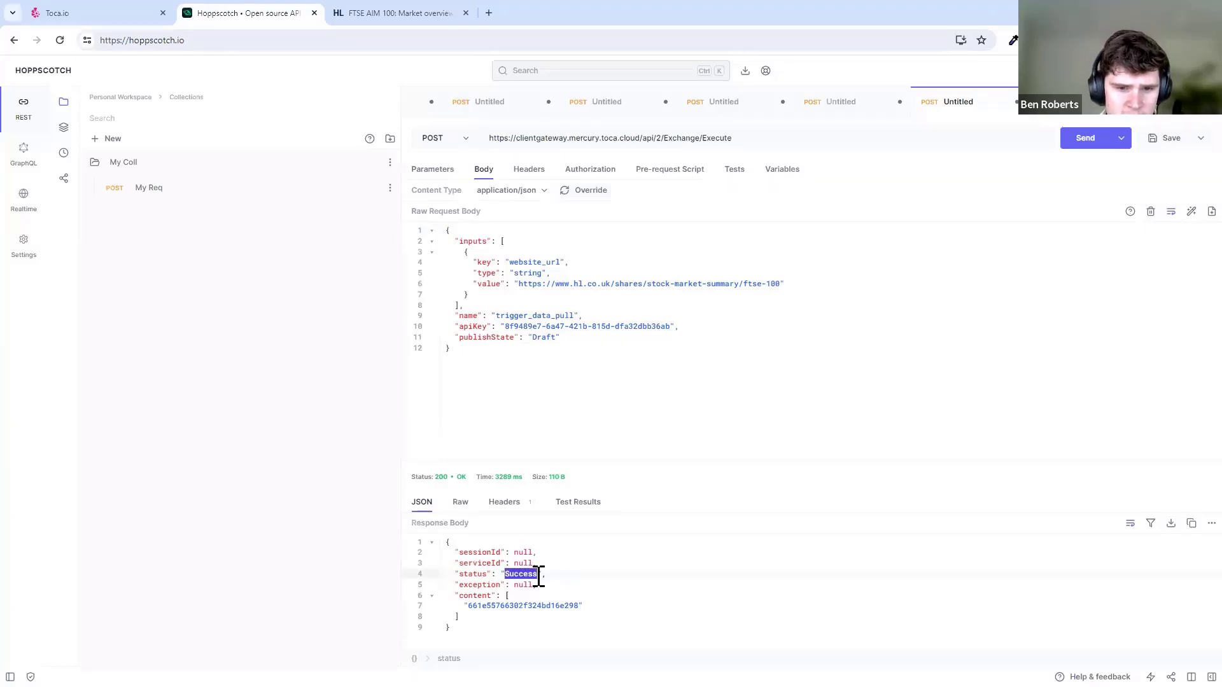
left_click(538, 576)
double_click(527, 576)
left_click(567, 576)
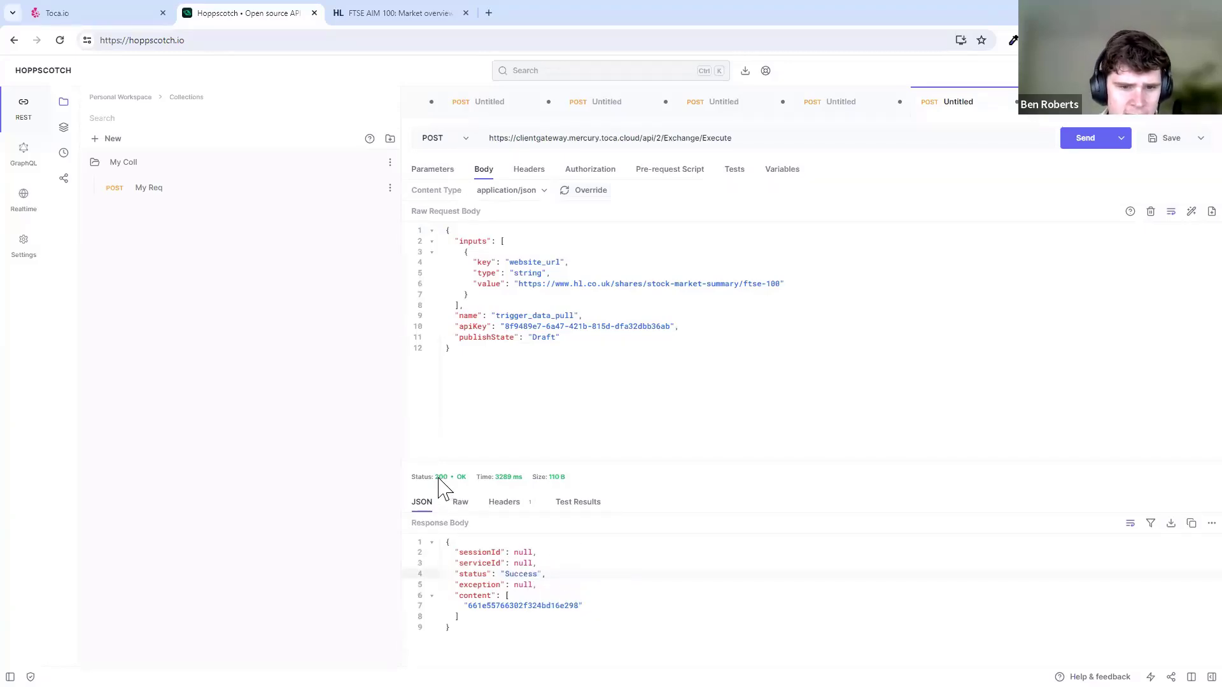
left_click(150, 15)
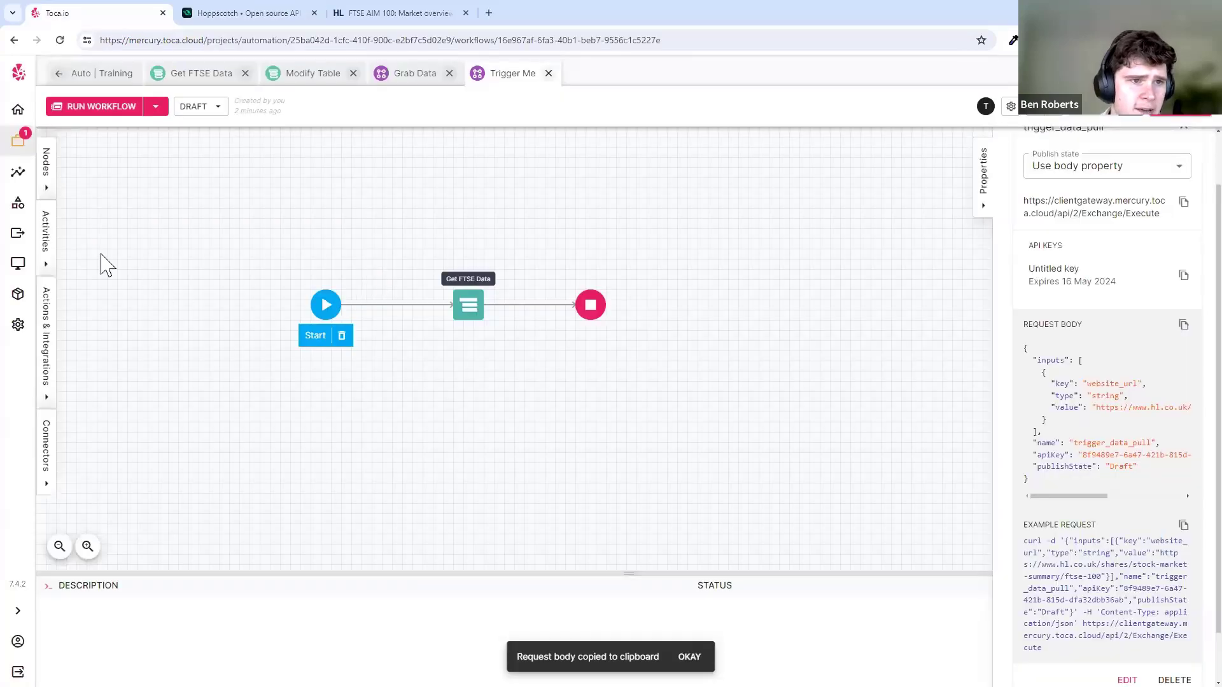
- Check the Website Url job argument of the Trigger Me run in Reports, then open Projects
left_click(26, 177)
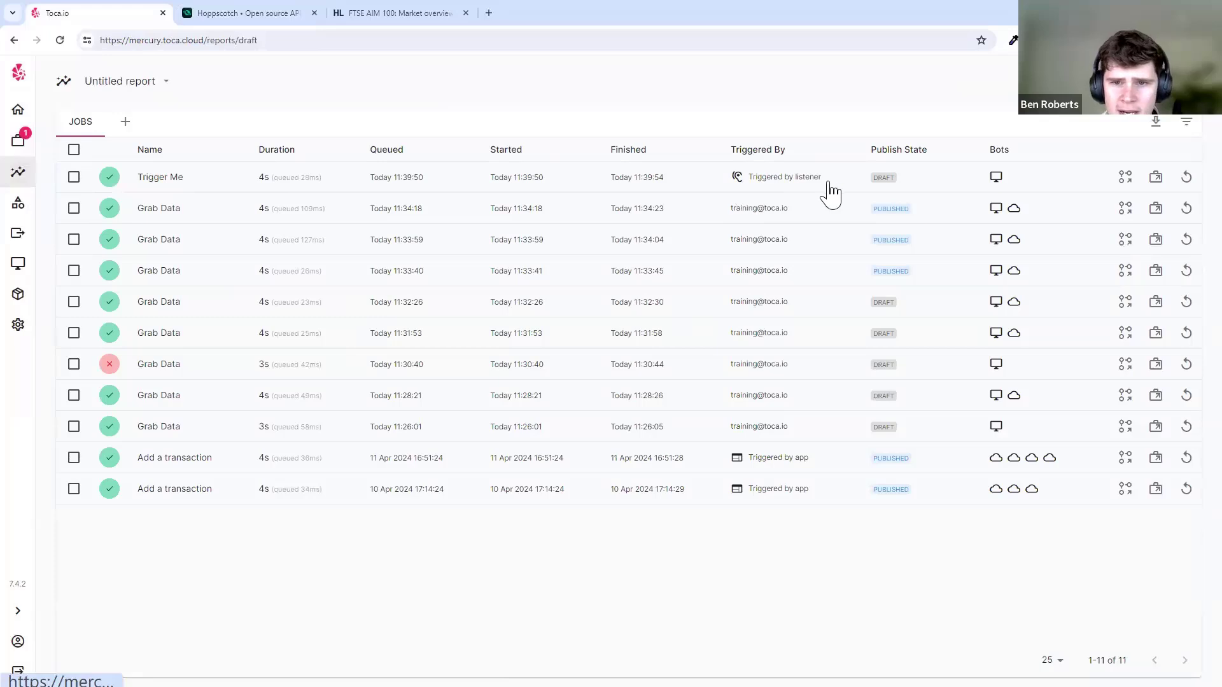
left_click(366, 183)
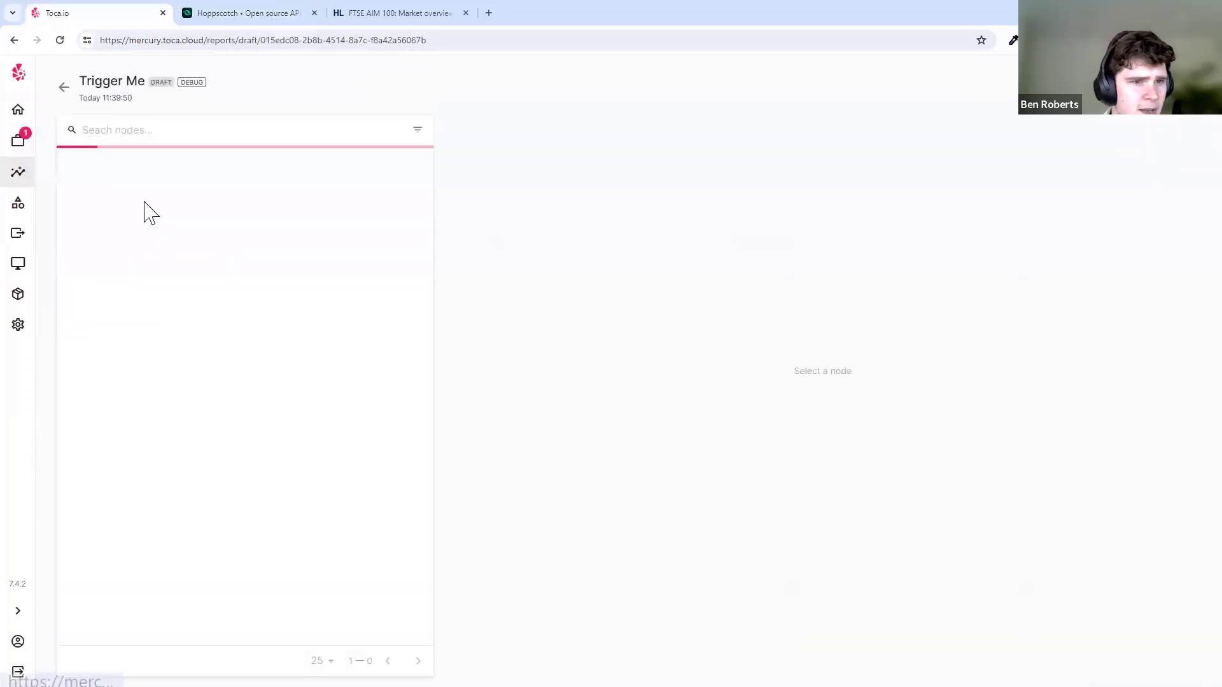
left_click(176, 178)
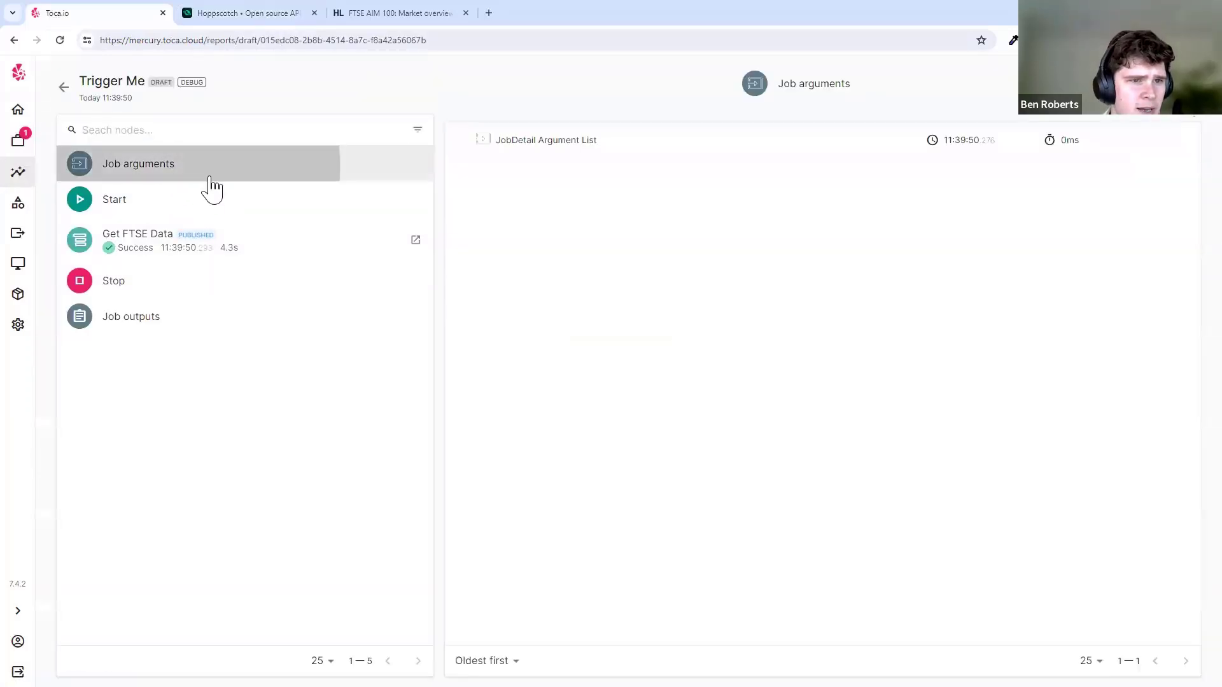
left_click(580, 142)
left_click_drag(324, 316, 254, 328)
left_click(502, 318)
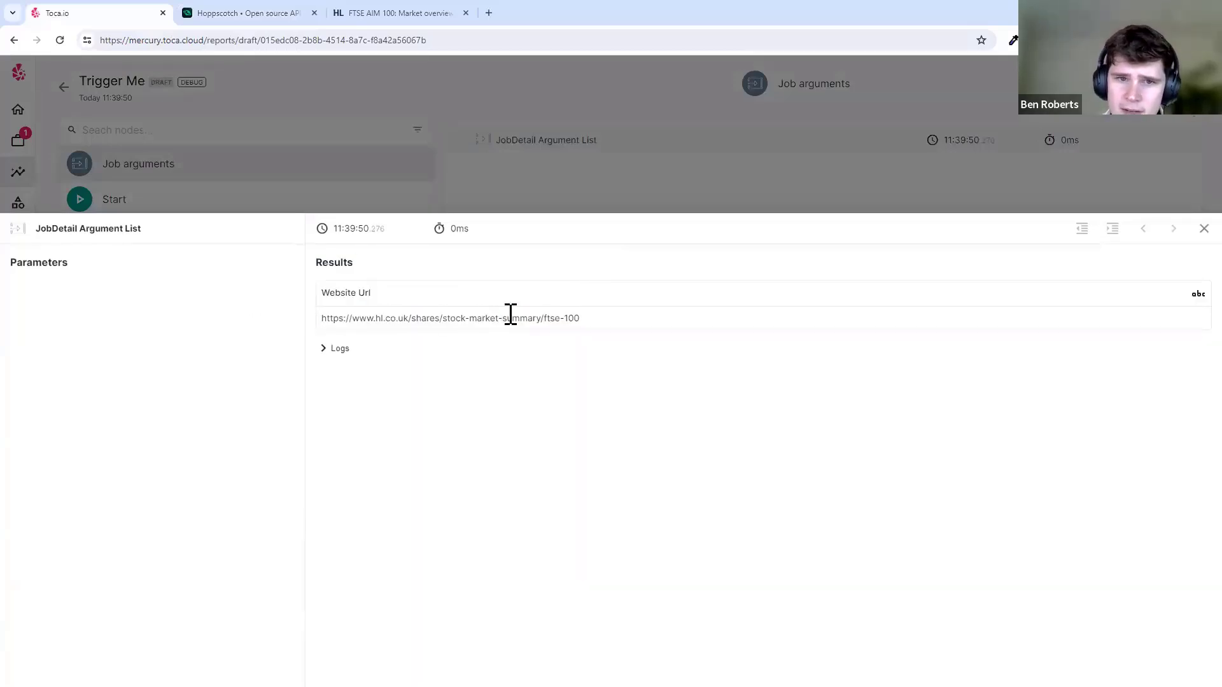
left_click(633, 179)
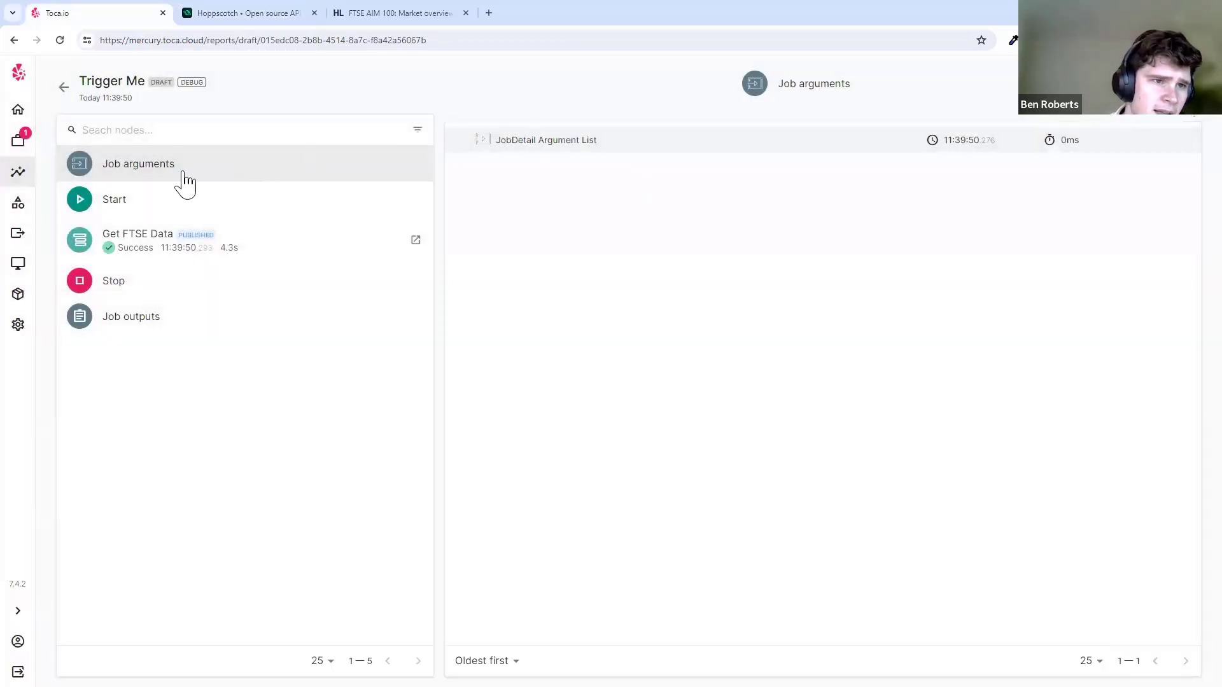
mouse_move(30, 153)
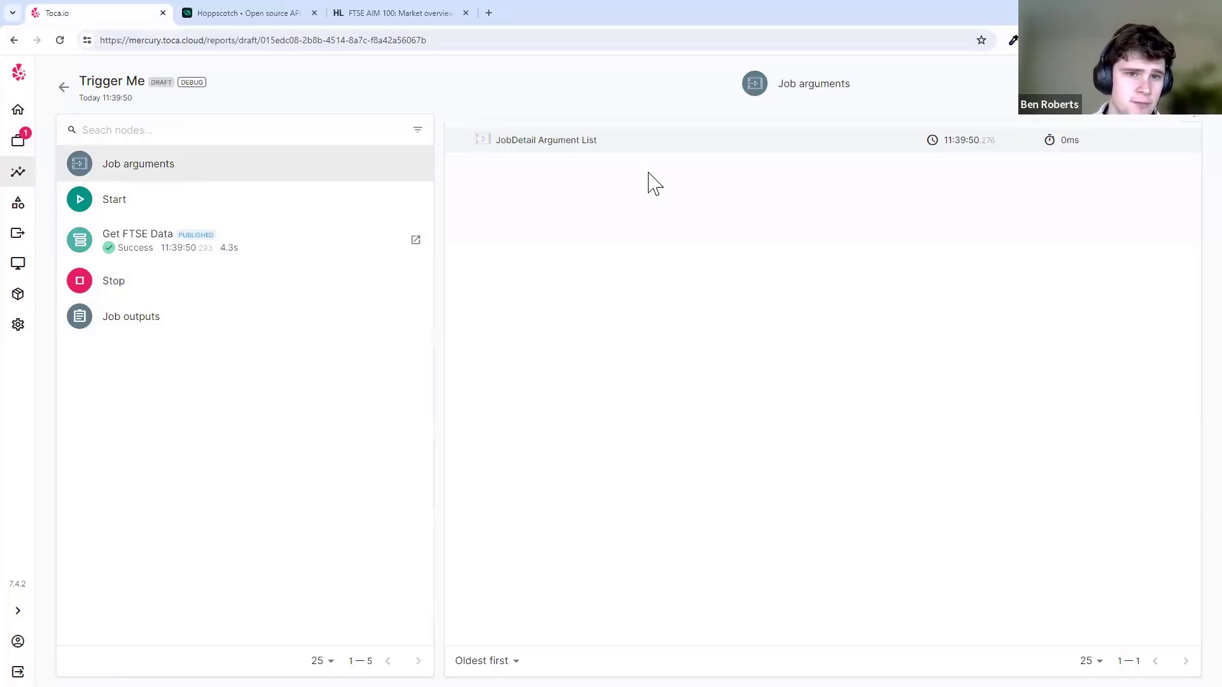
left_click(18, 140)
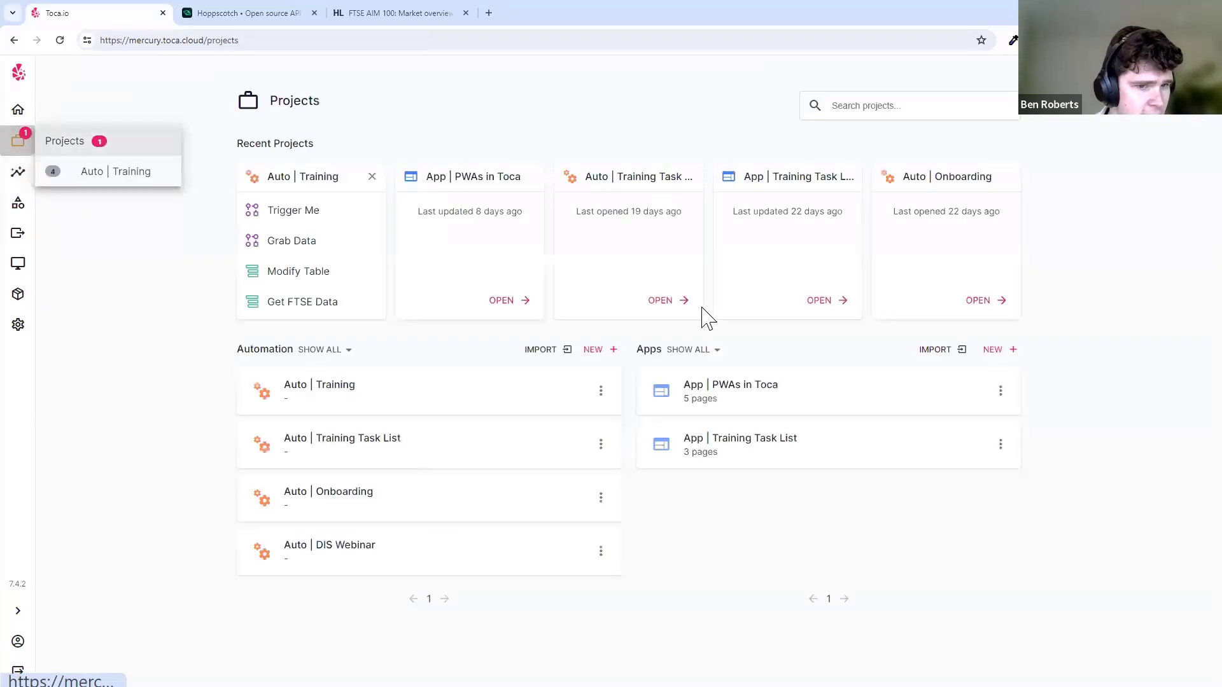
- Open Auto | Training and browse the list of connector types before closing it
left_click(474, 397)
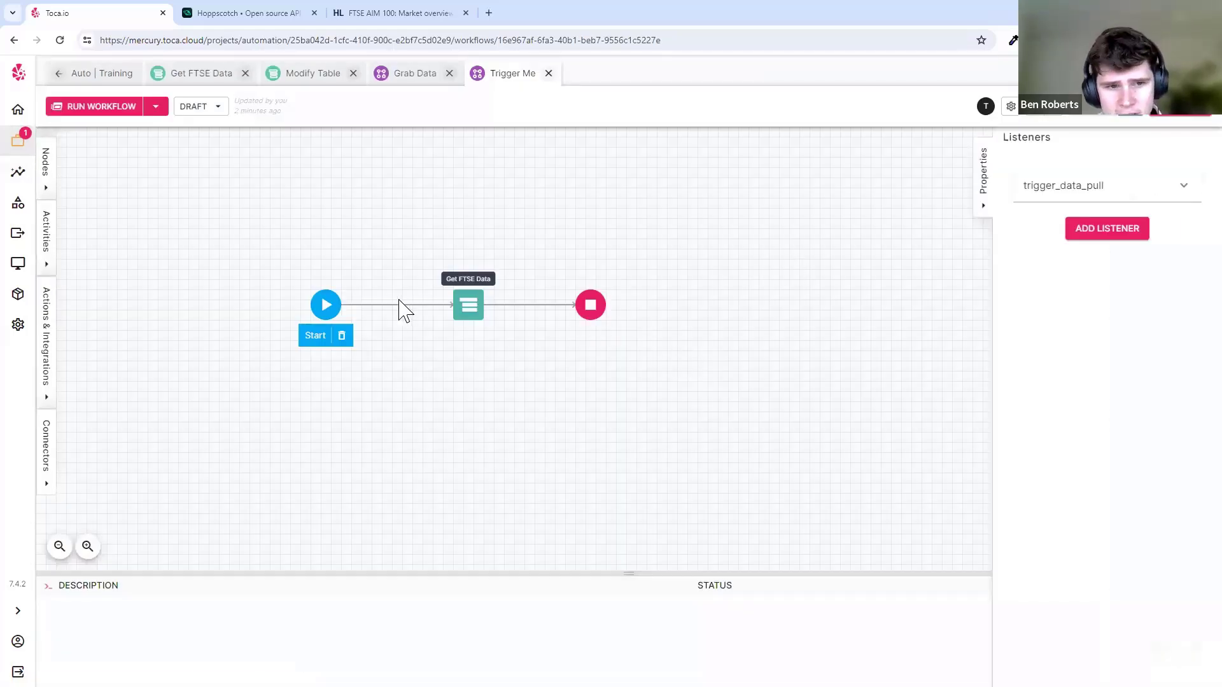
left_click(523, 171)
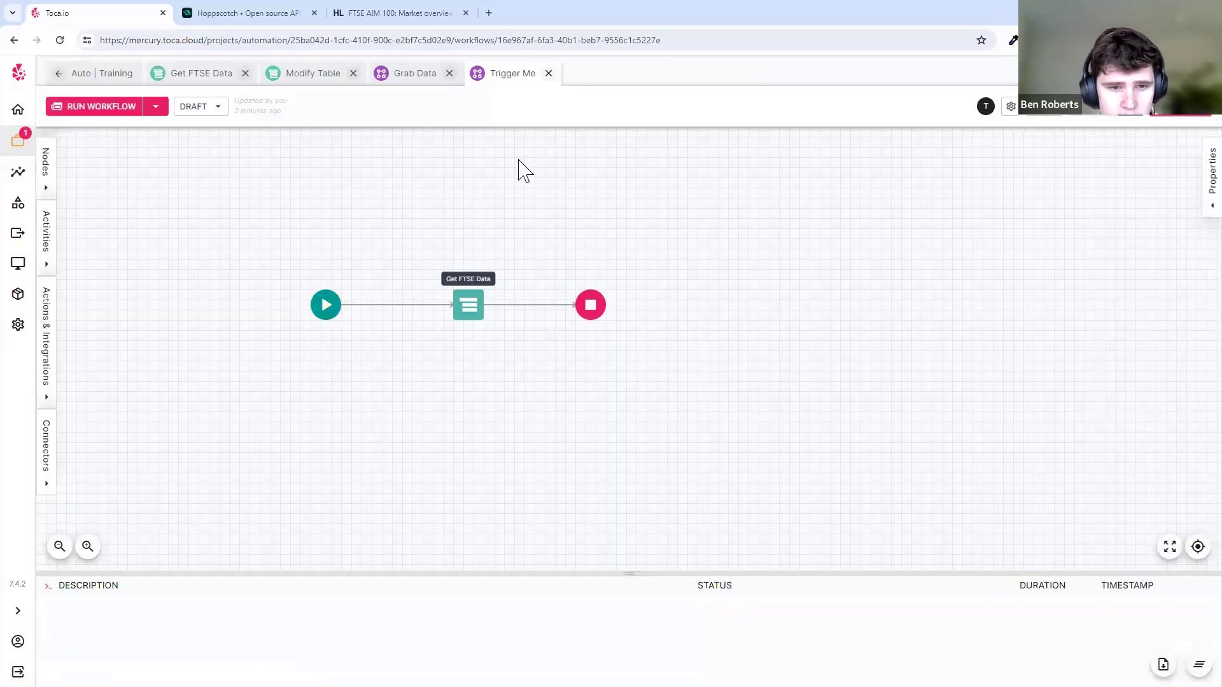
left_click(46, 472)
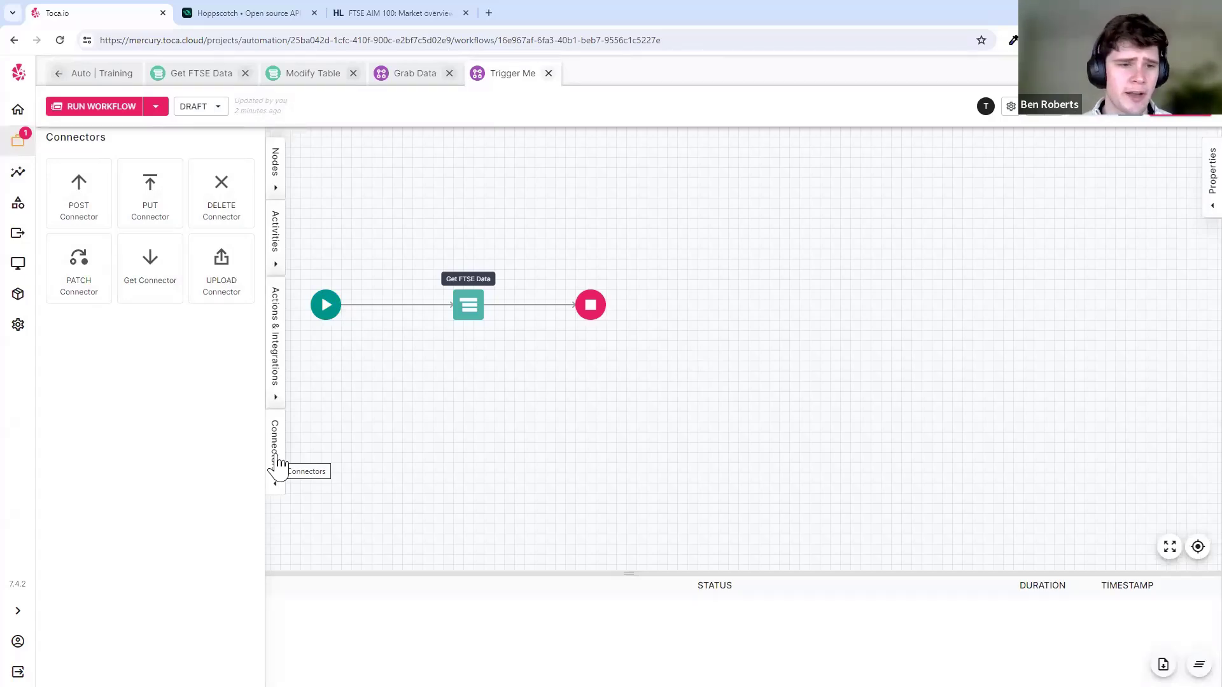
left_click(275, 461)
- Add an empty workflow named Connector Flow with description '-', then switch back to Trigger Me
left_click(105, 73)
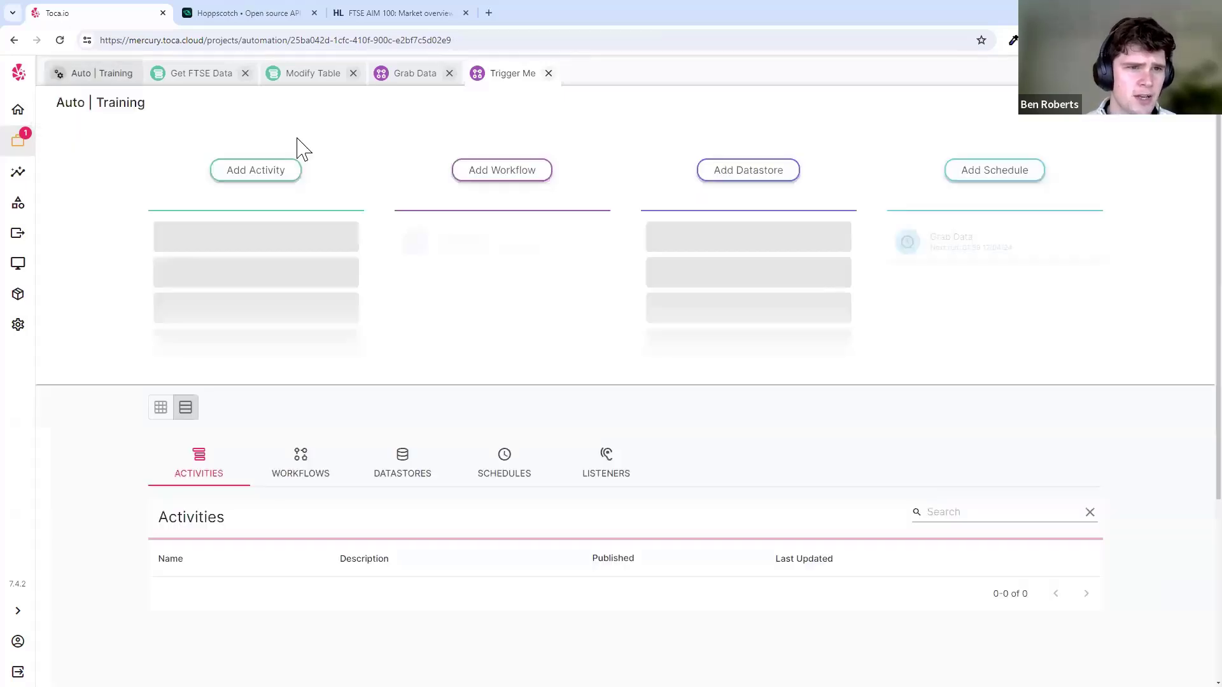
left_click(509, 172)
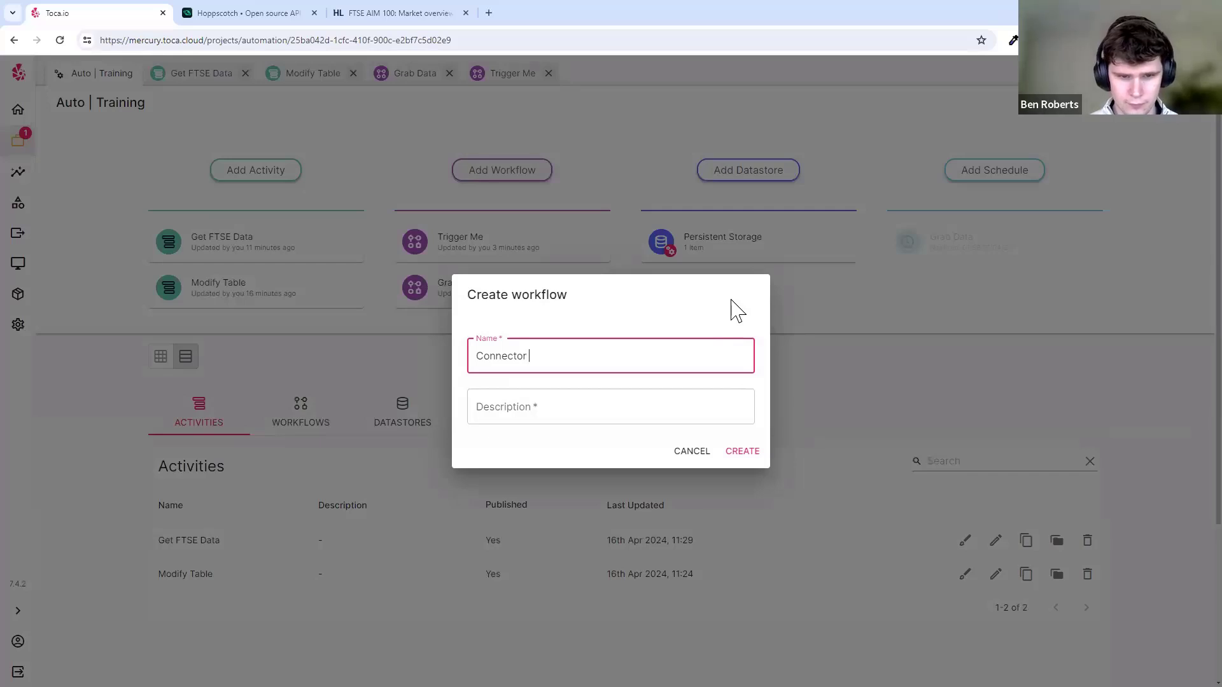
key("Tab")
key("Tab")
key("Tab")
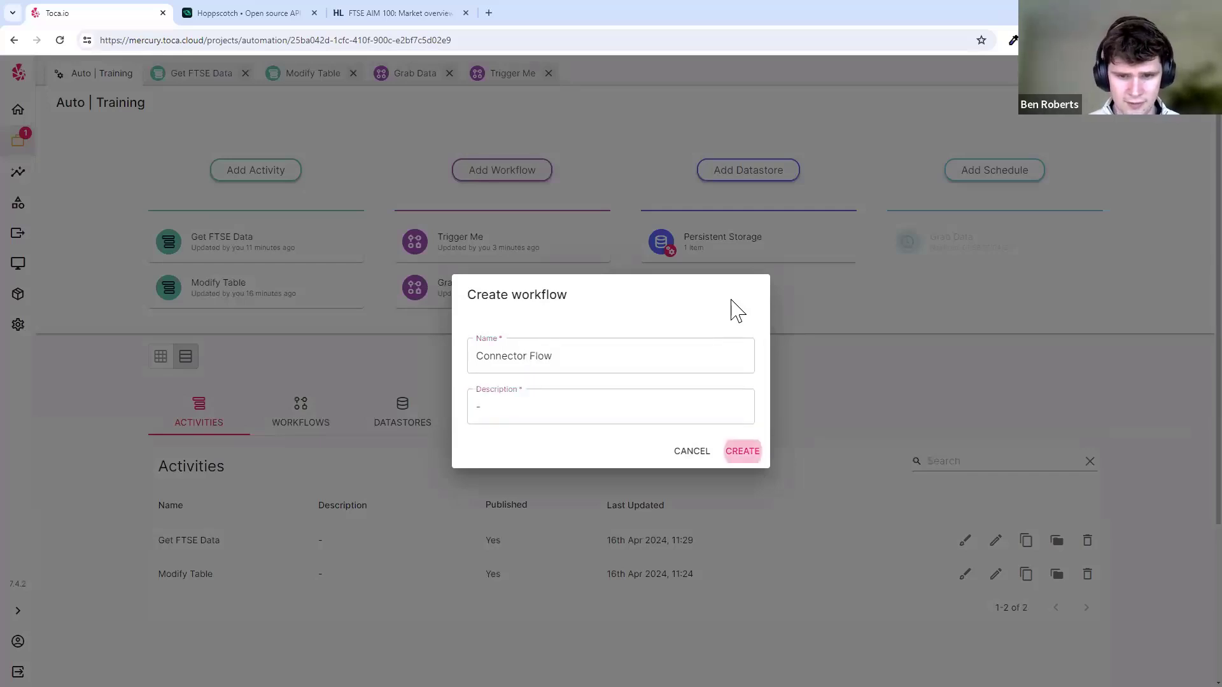
key("Return")
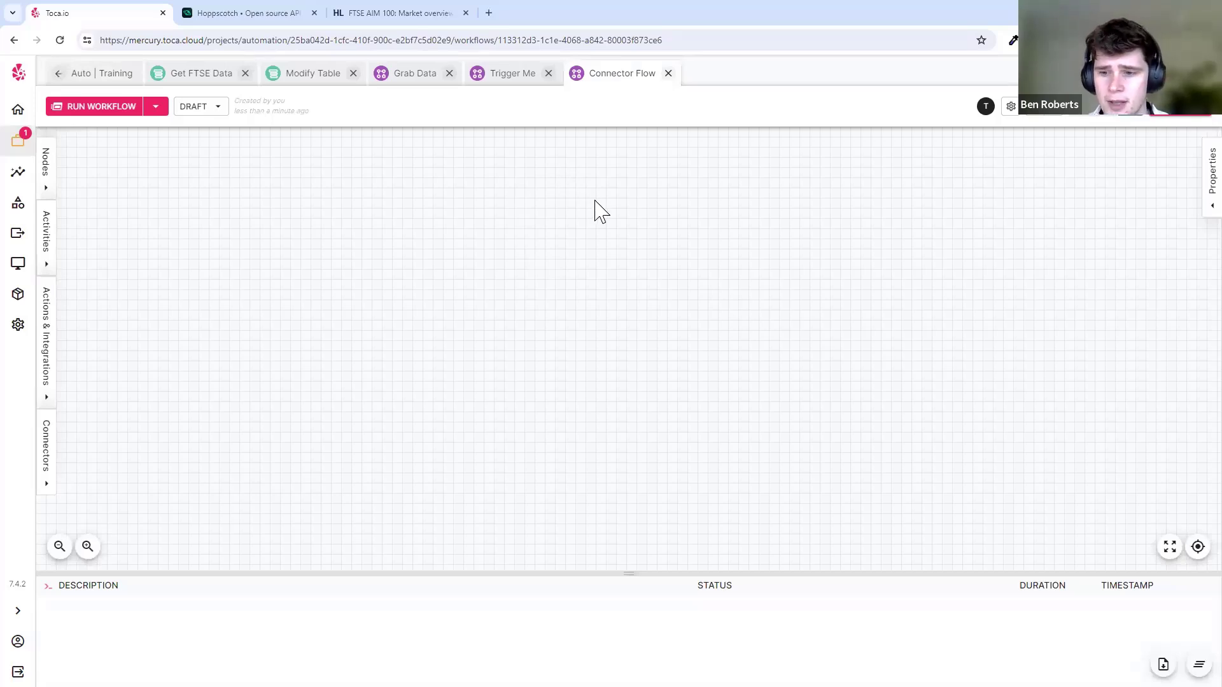
left_click(510, 75)
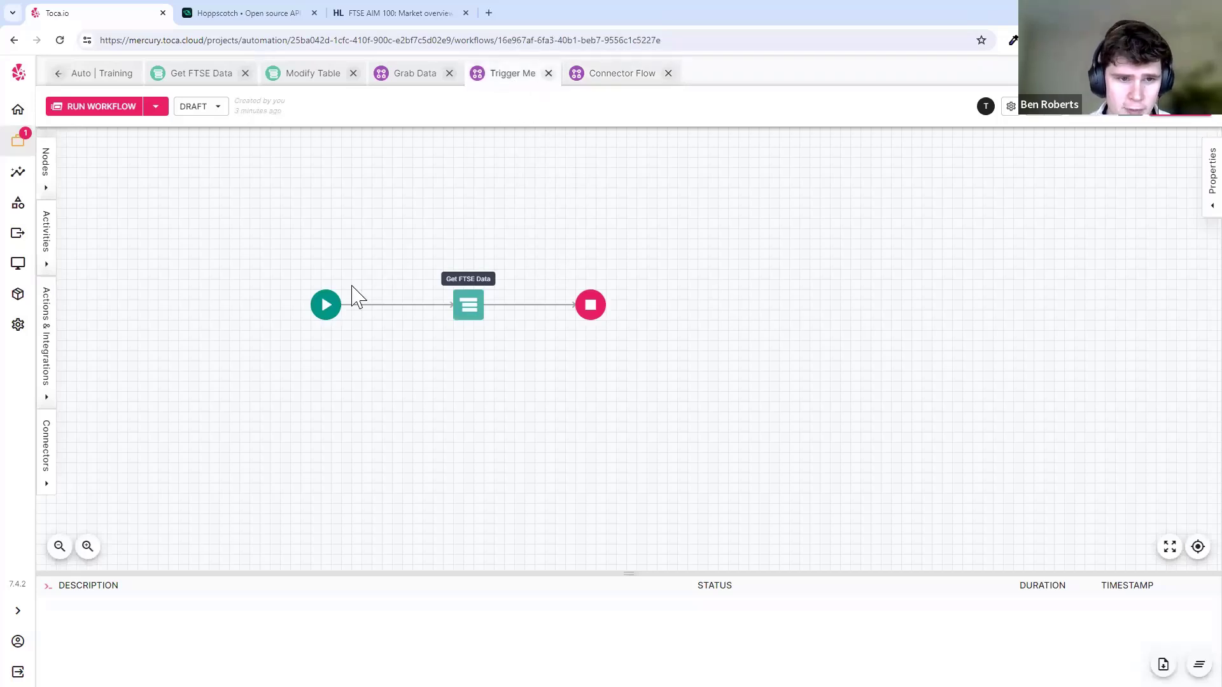
left_click(259, 11)
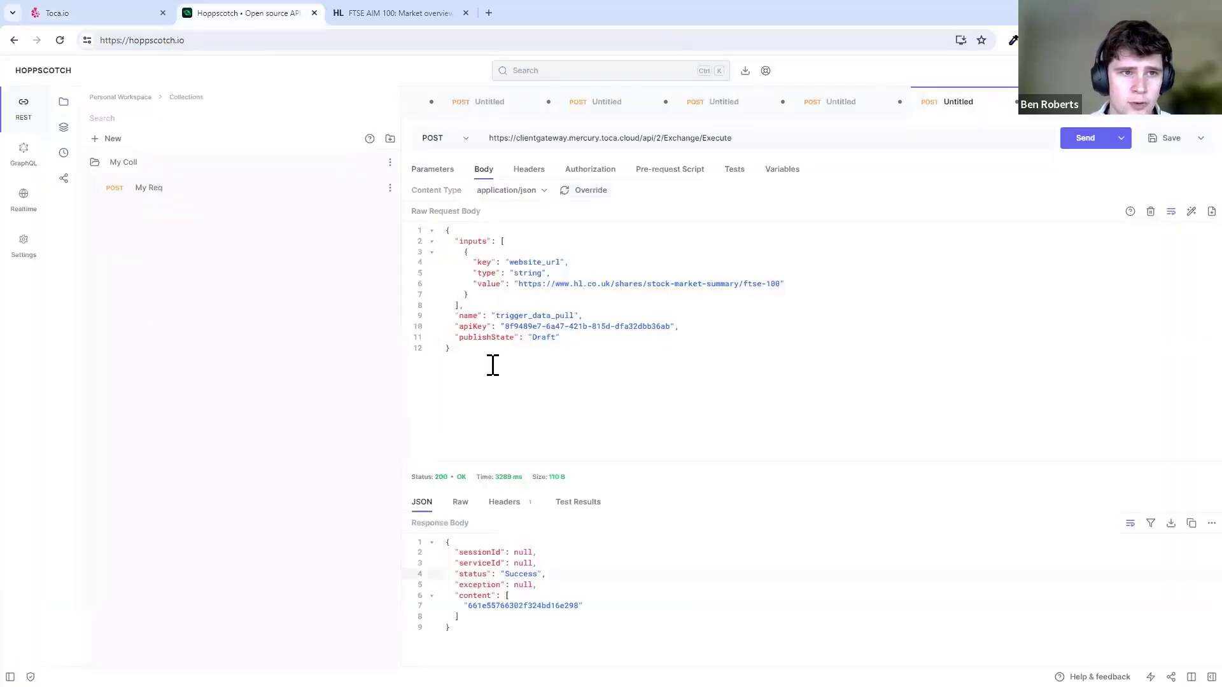
left_click_drag(488, 627, 446, 543)
left_click(538, 566)
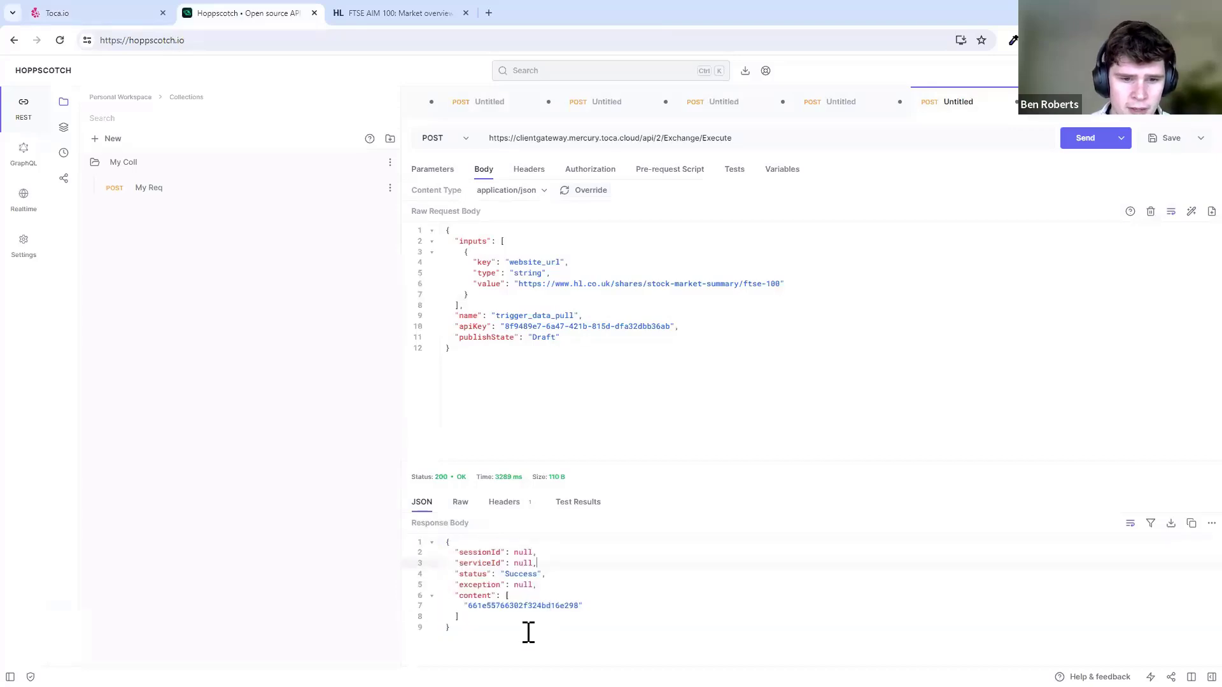
left_click_drag(526, 631, 444, 543)
left_click(493, 542)
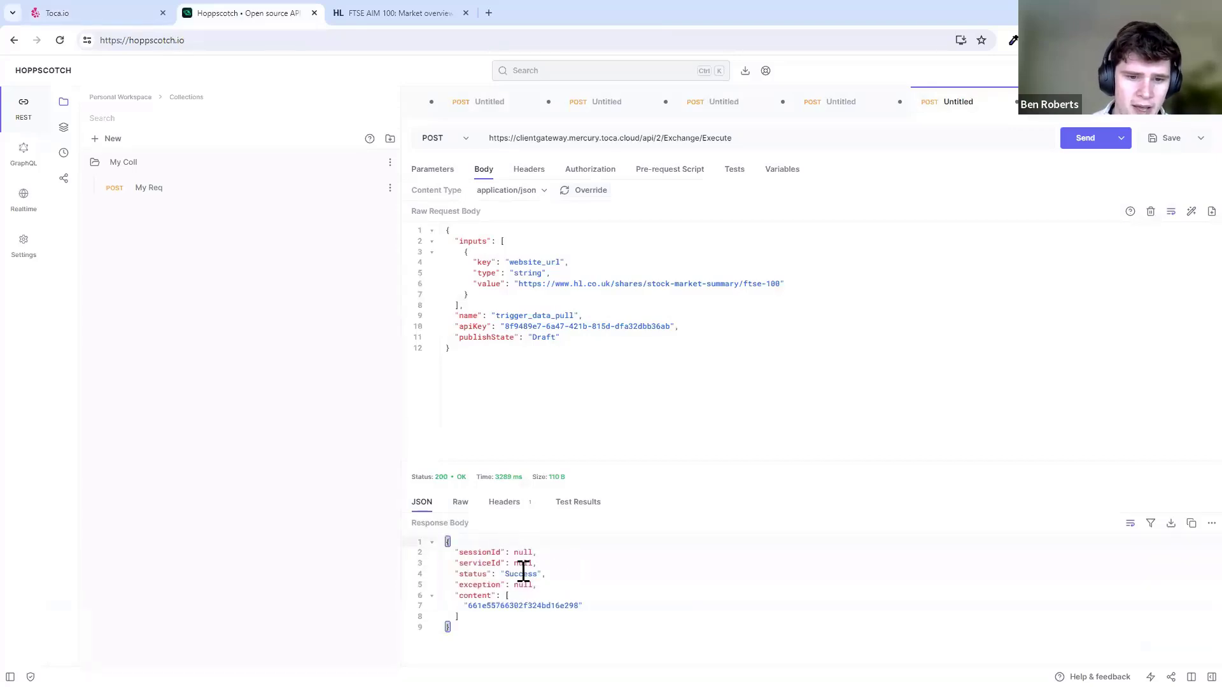
double_click(523, 572)
left_click(573, 572)
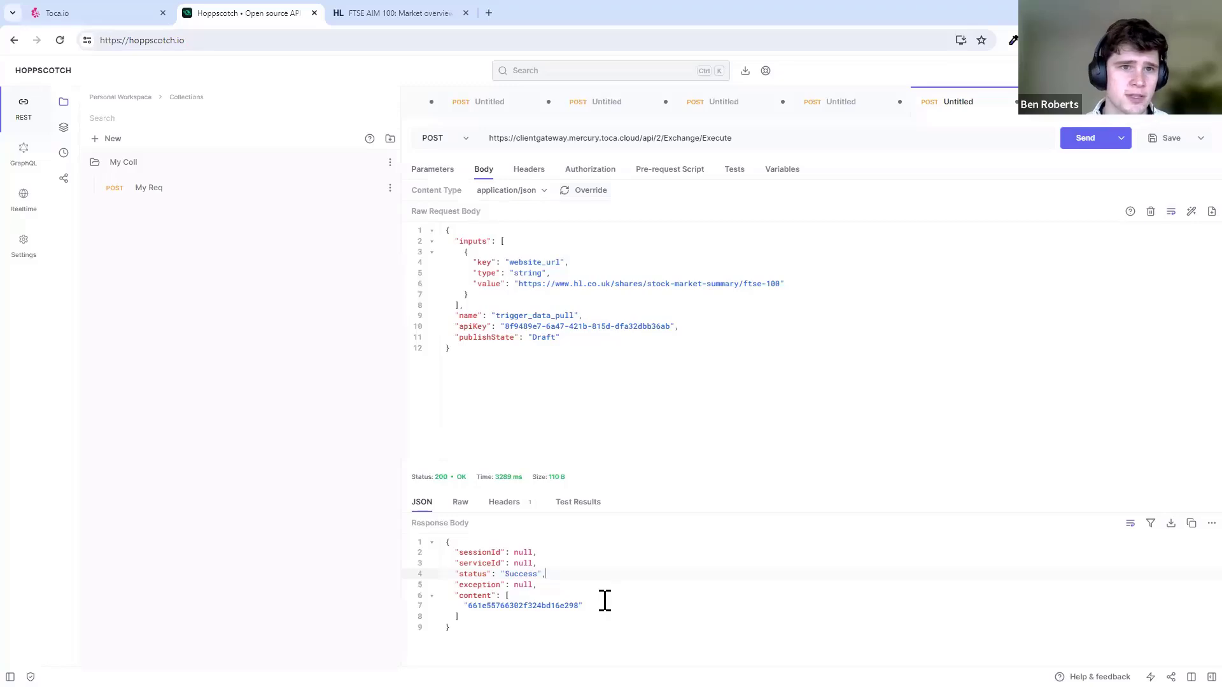
- Place Start, Get FTSE Data and Stop on the Connector Flow canvas
left_click(76, 12)
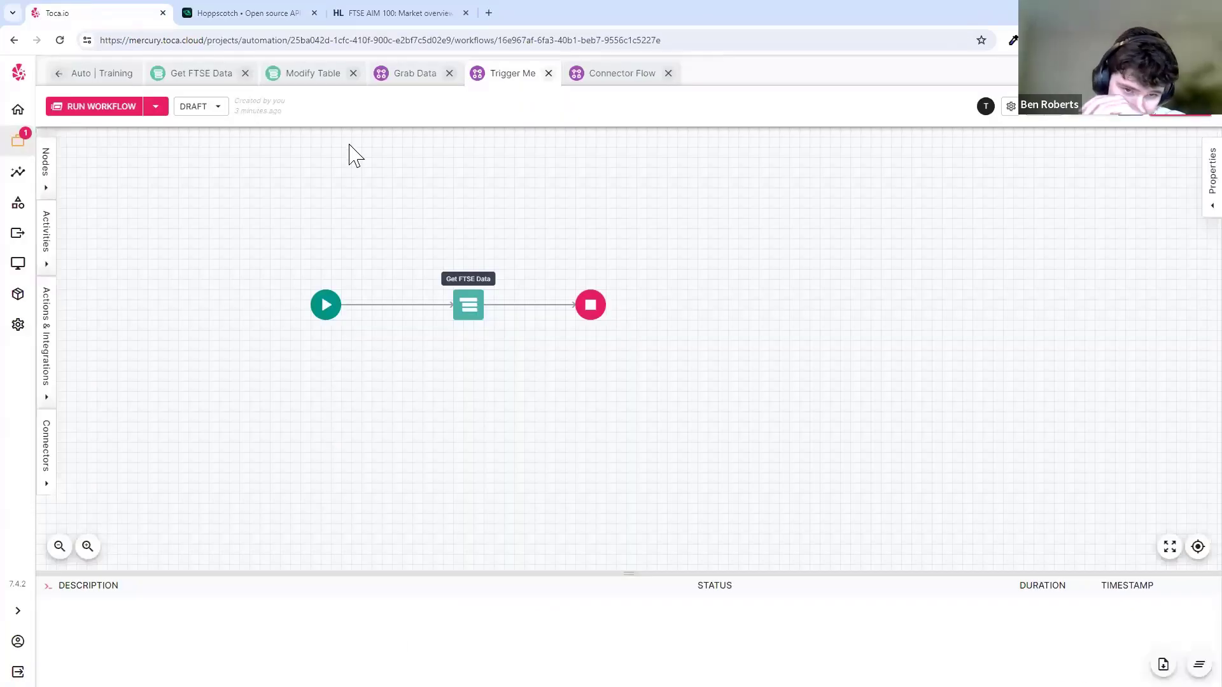
left_click(636, 77)
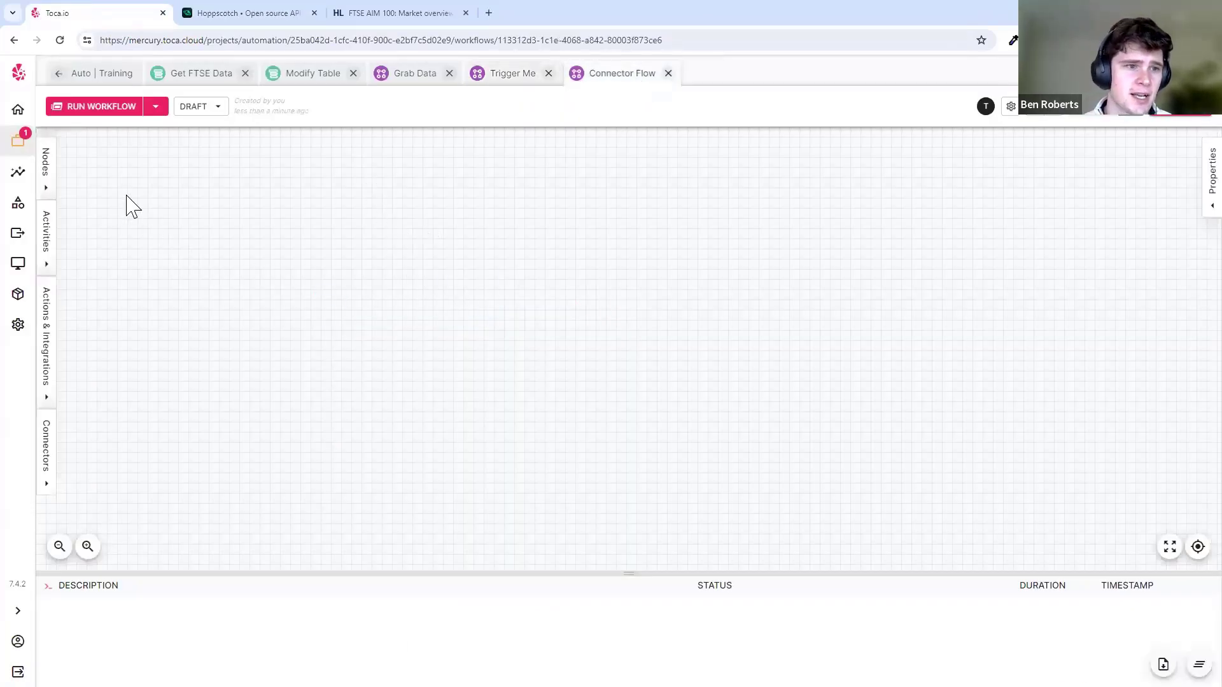
left_click(47, 187)
left_click_drag(73, 183, 447, 304)
left_click_drag(74, 380, 702, 305)
left_click(123, 251)
left_click_drag(147, 261, 549, 304)
left_click(275, 262)
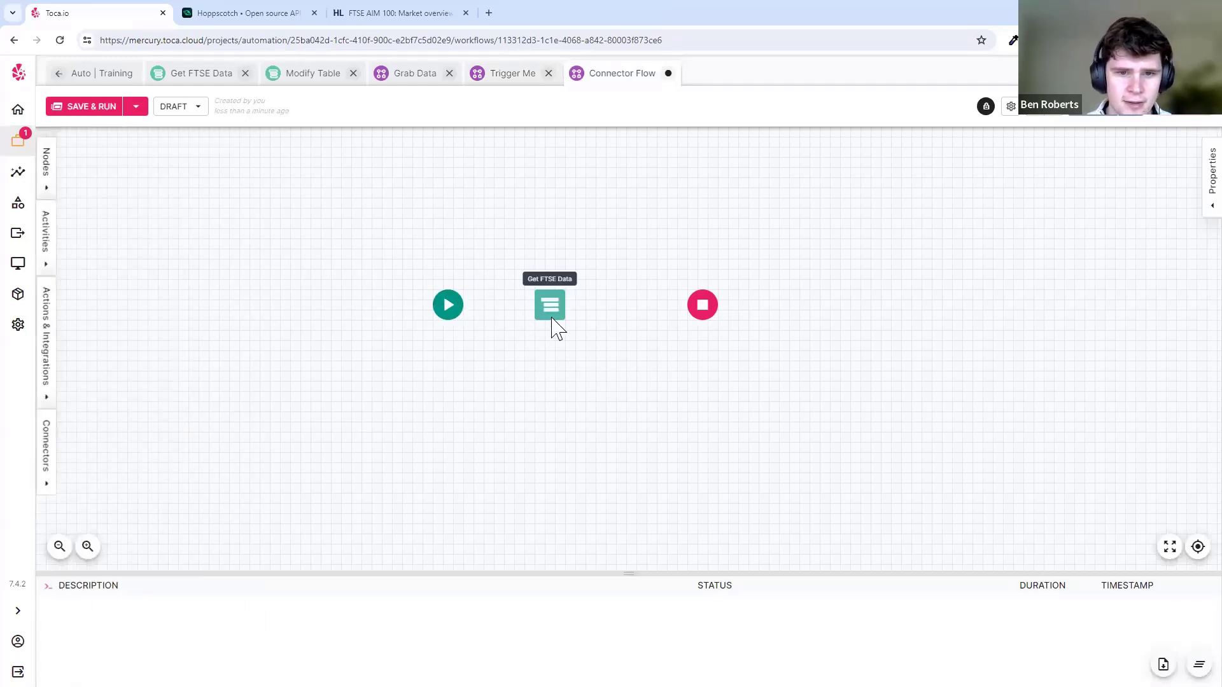
- Connect Start to Get FTSE Data and add a GET connector to the workflow
left_click(453, 312)
left_click(493, 338)
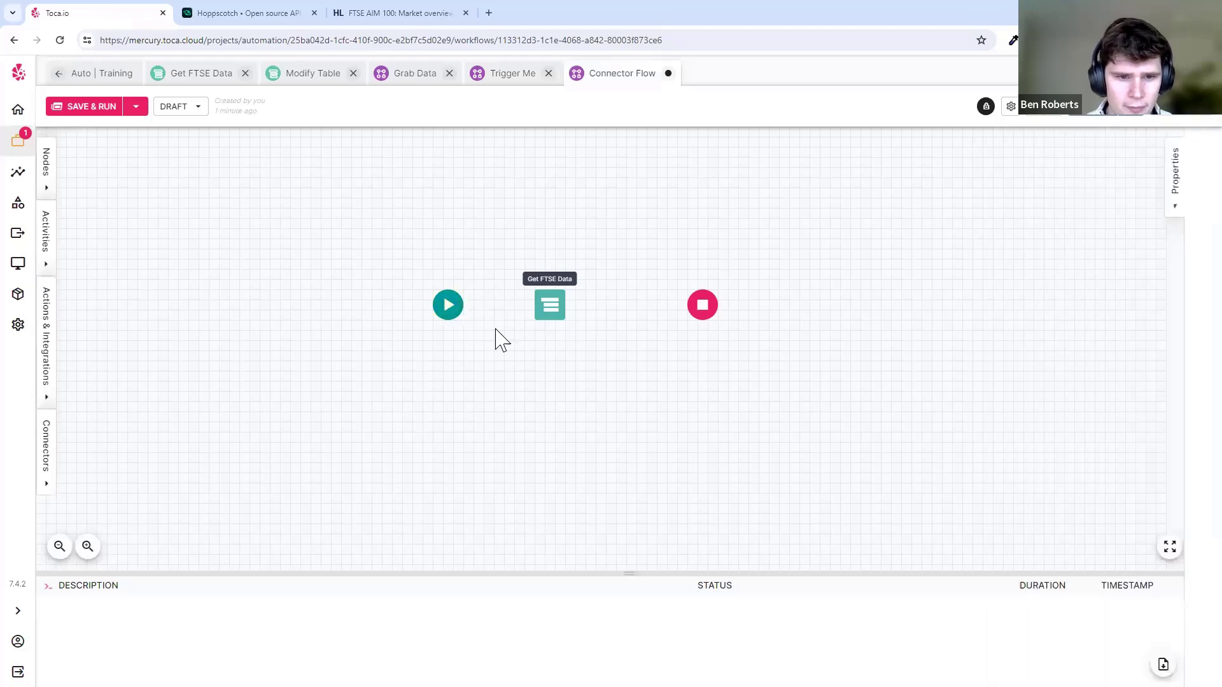
left_click(465, 313)
left_click_drag(464, 307, 558, 307)
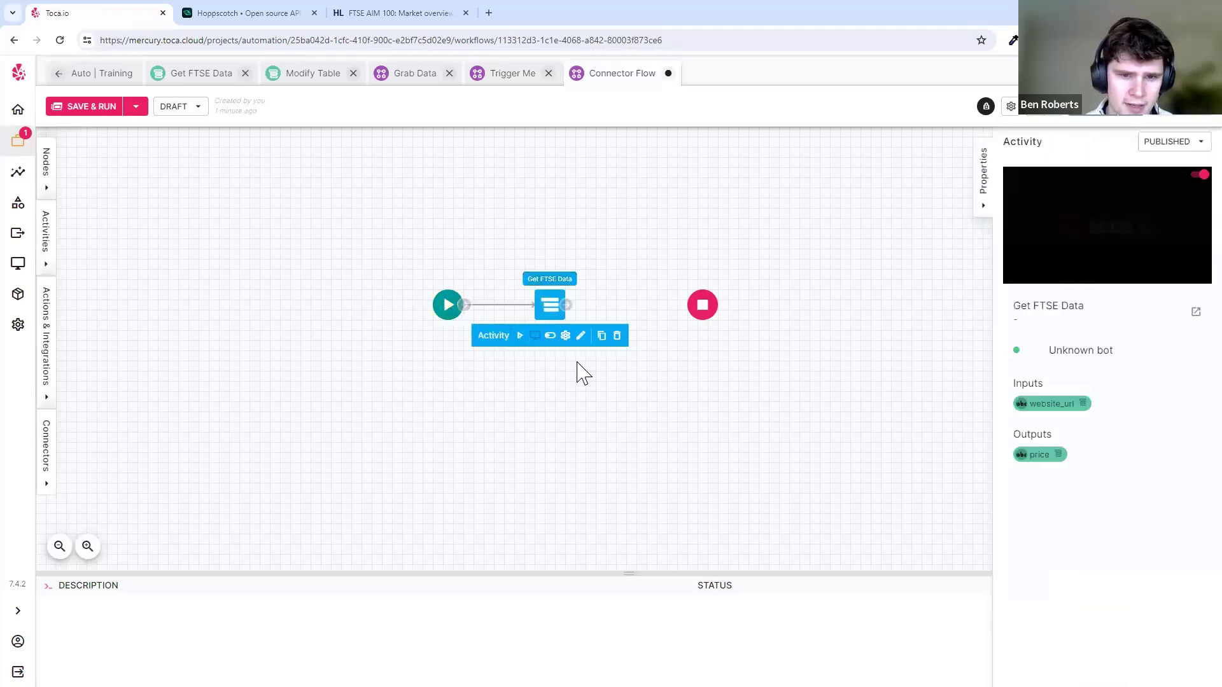
left_click(562, 384)
left_click(48, 448)
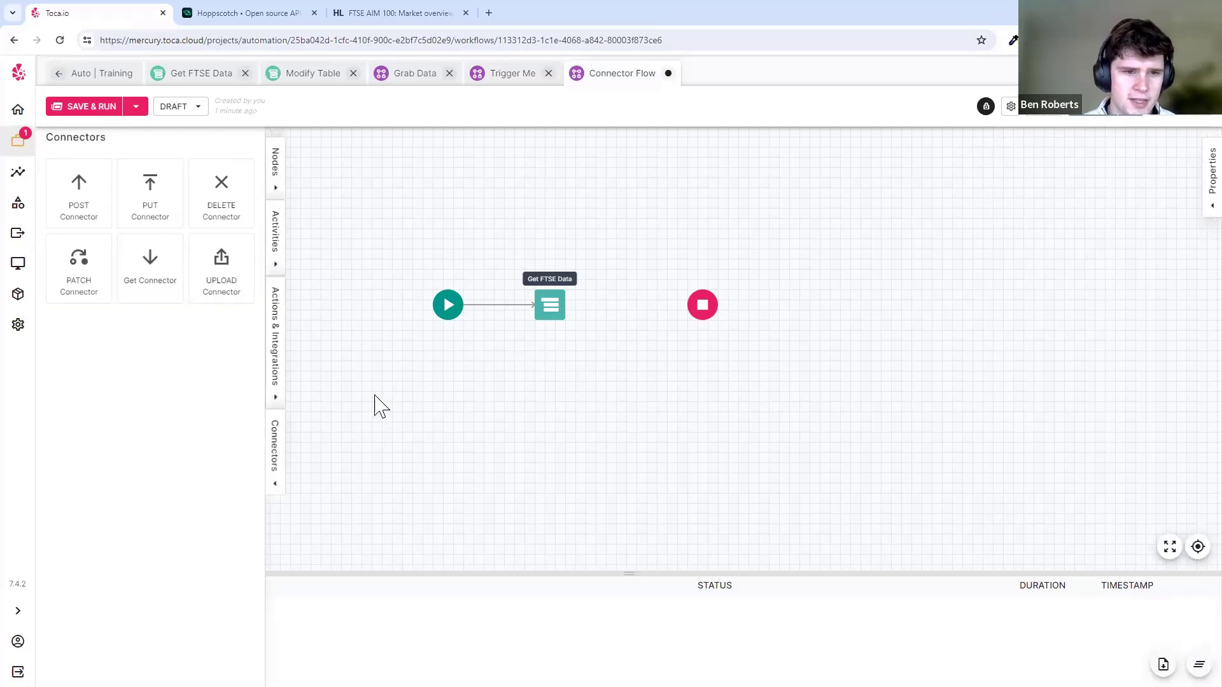
left_click_drag(156, 289, 369, 311)
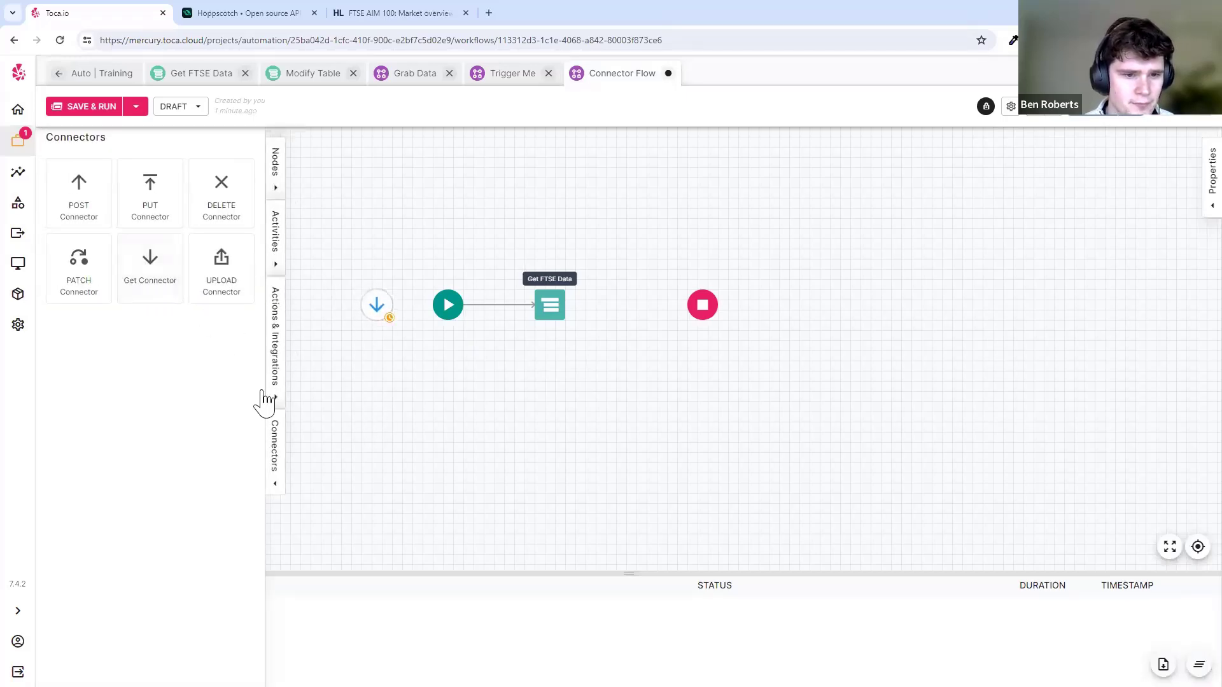
- Feed the GET connector trigger into Start and place a connector response between Get FTSE Data and Stop
left_click(273, 453)
left_click(377, 311)
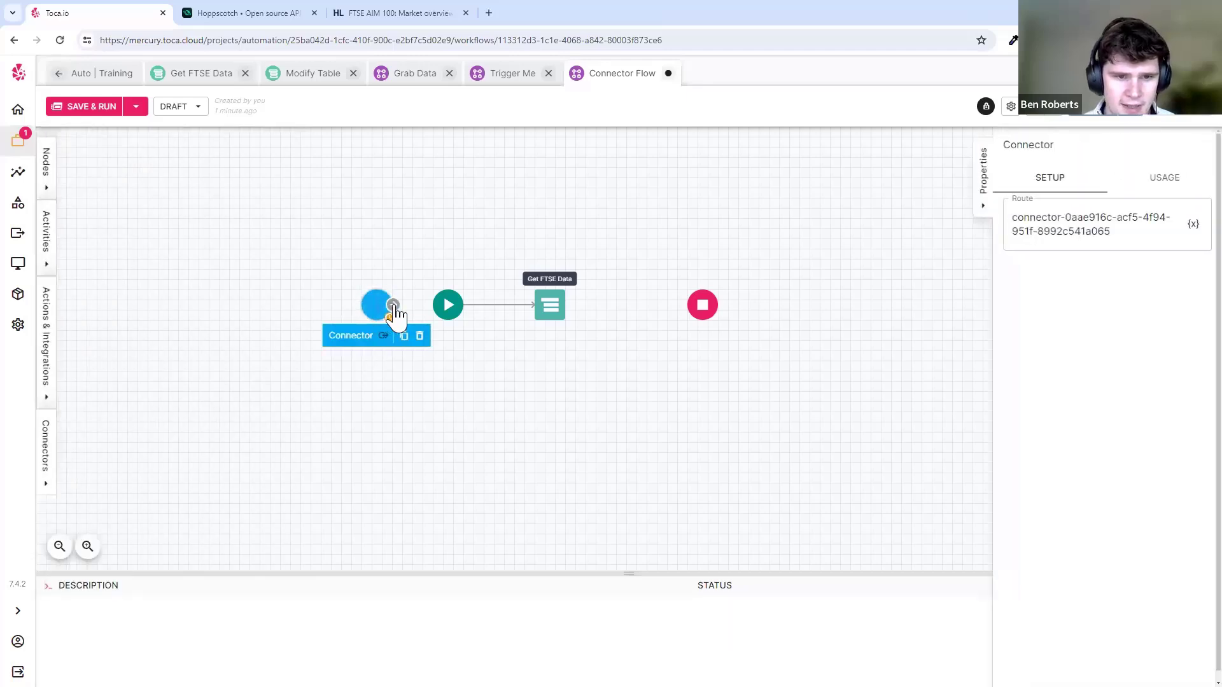
left_click_drag(392, 308, 447, 310)
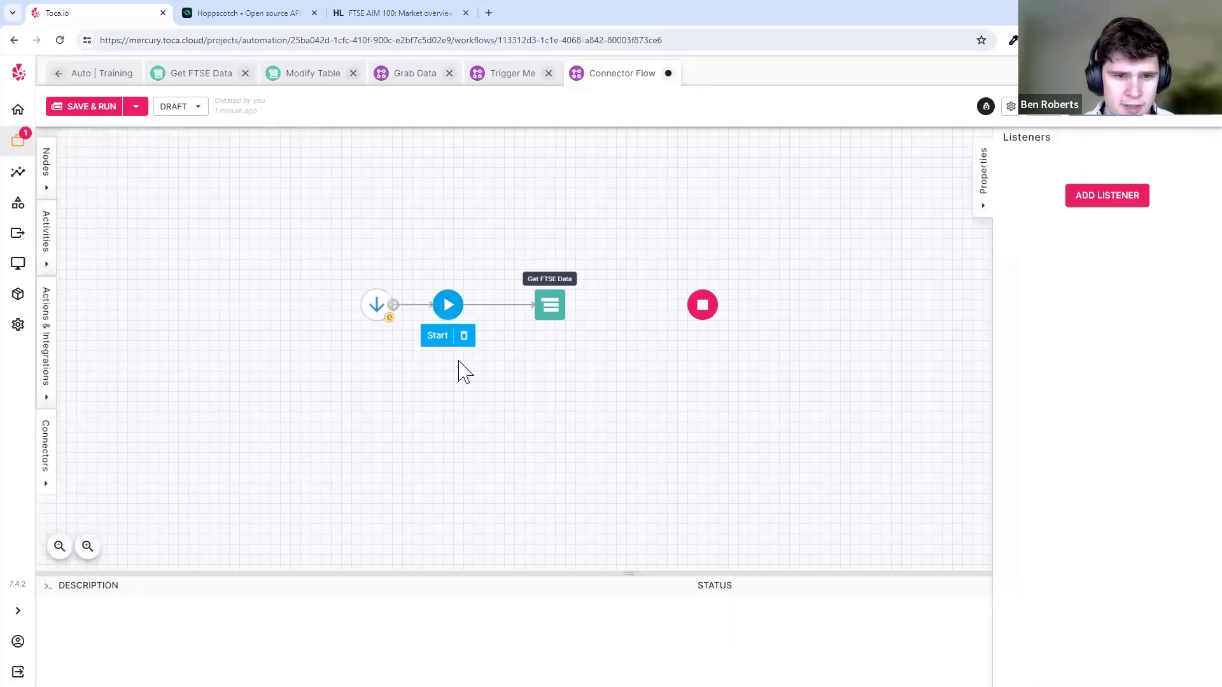
left_click(367, 311)
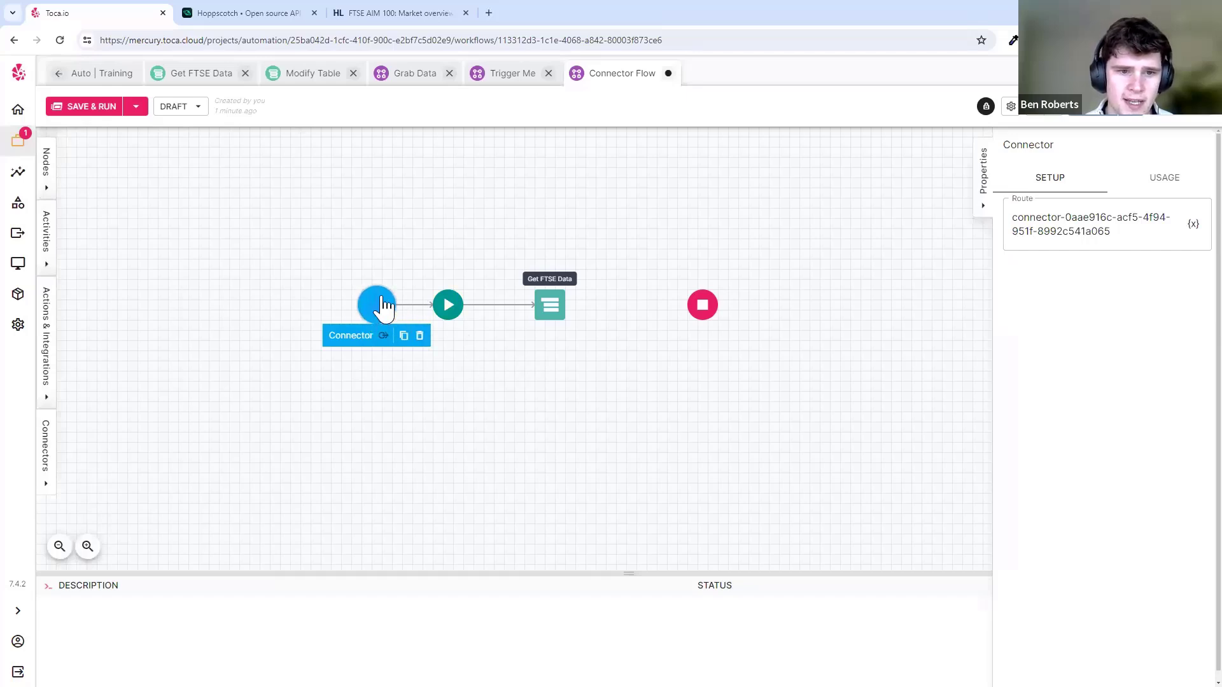
left_click(378, 307)
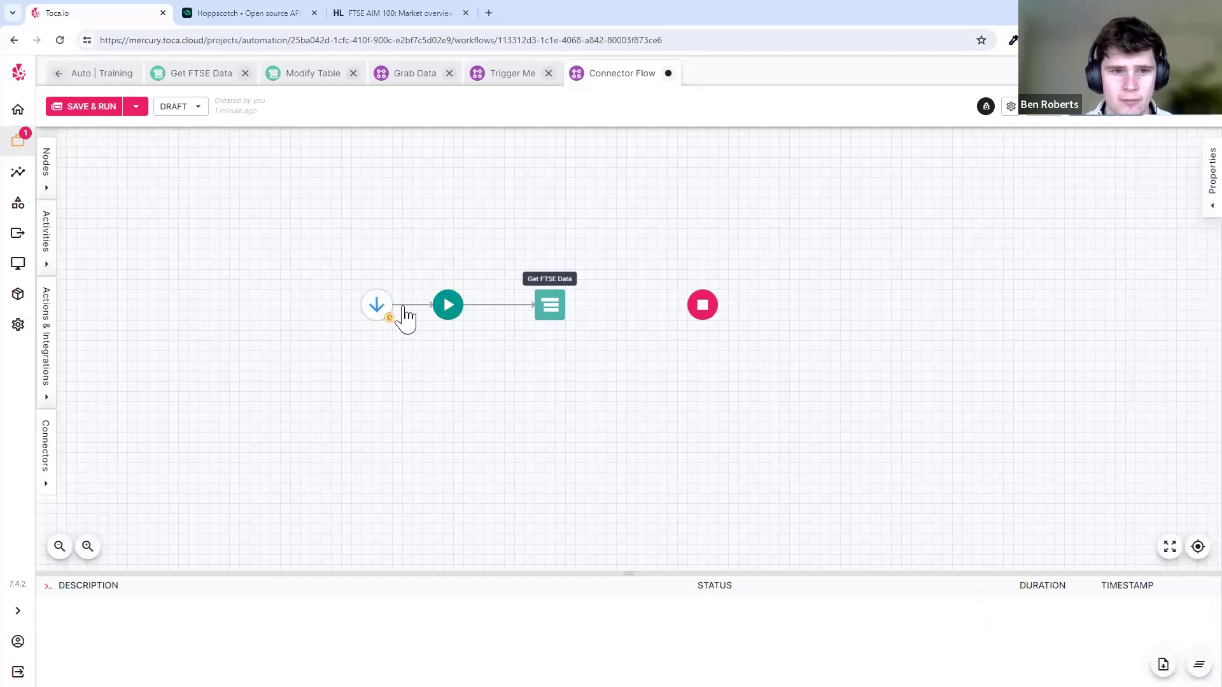
left_click(376, 308)
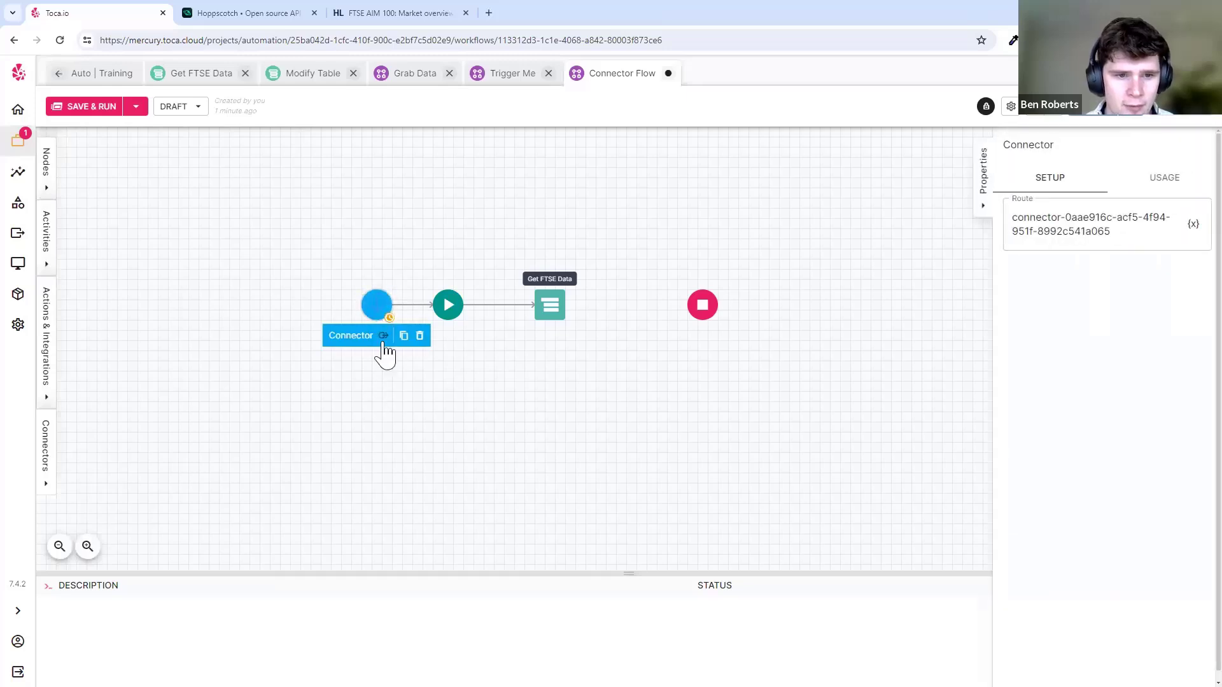
left_click_drag(385, 338, 625, 319)
- Set the Connector response Body to Get FTSE Data's price output and save the workflow
left_click(550, 307)
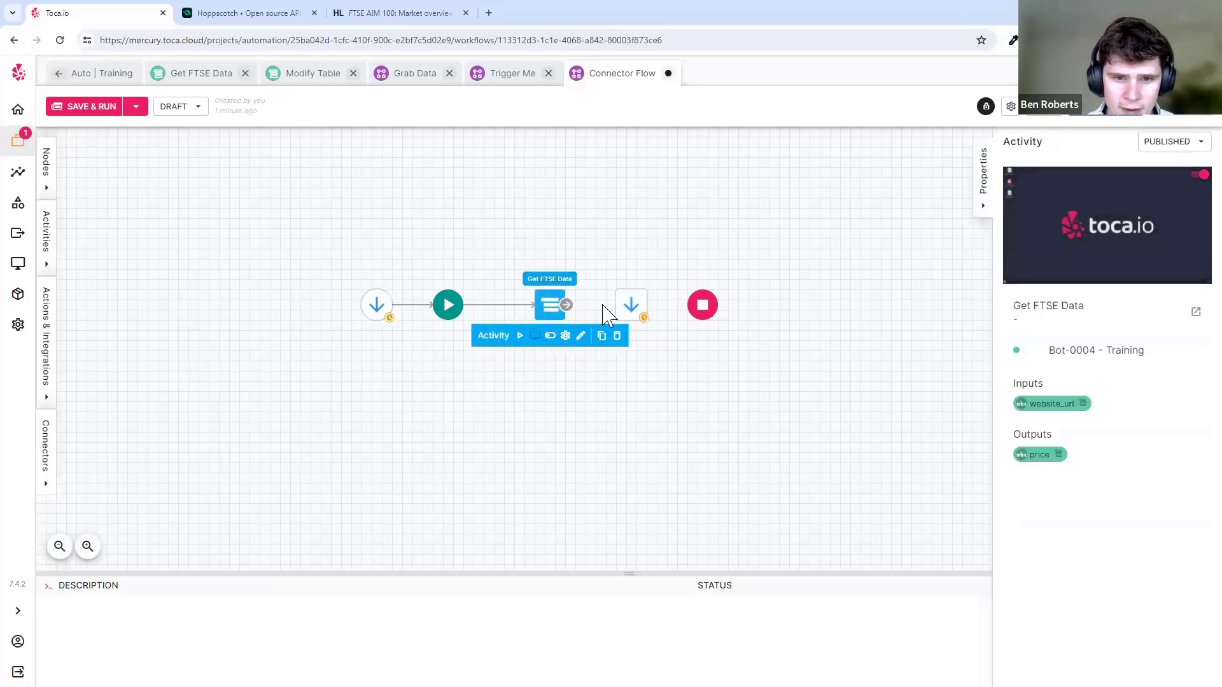
left_click(644, 307)
left_click(702, 304)
left_click(753, 380)
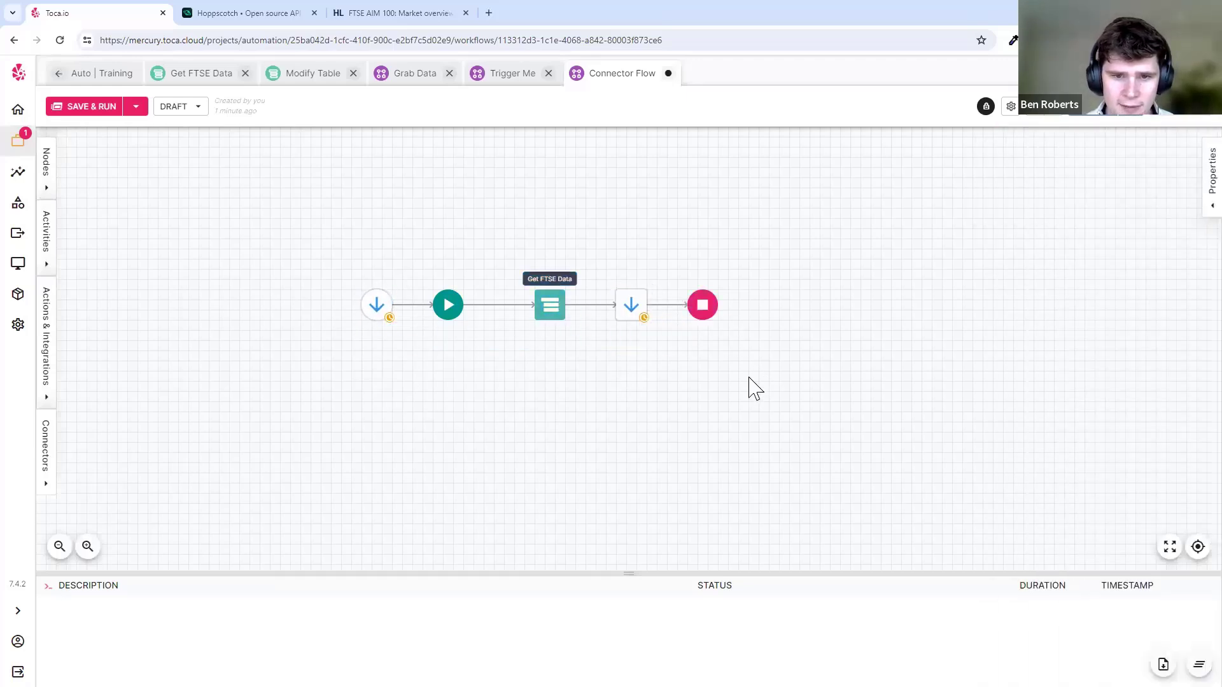
left_click(631, 314)
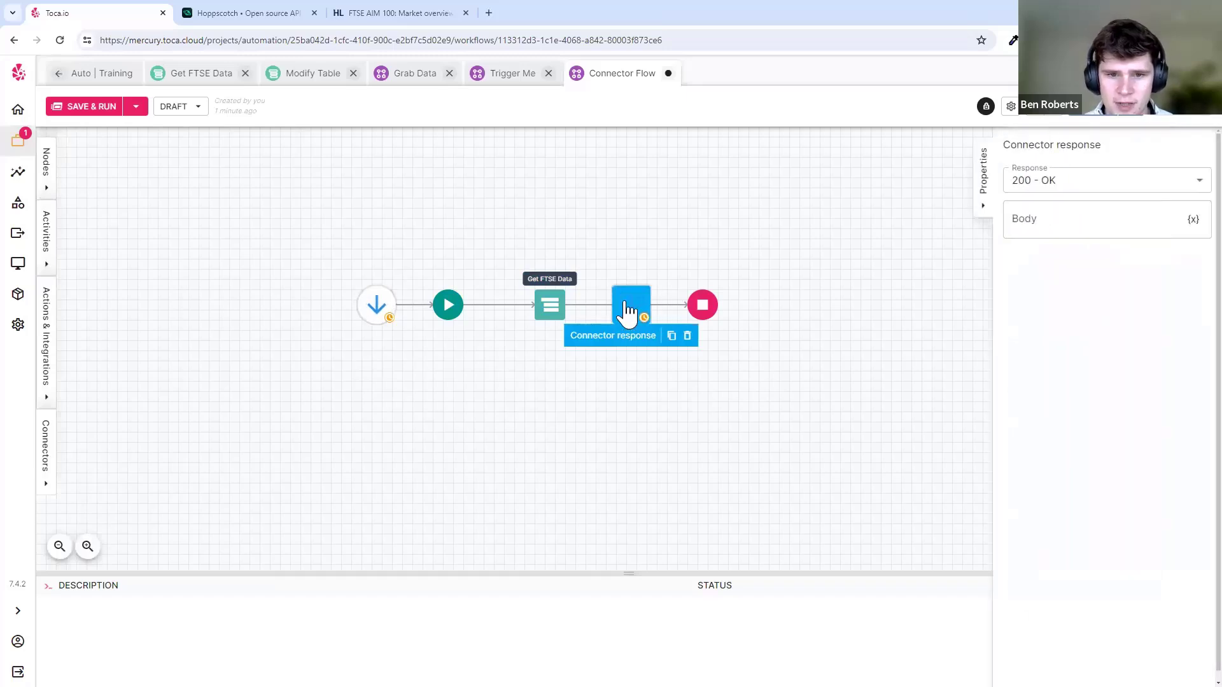
left_click(1102, 218)
left_click(1192, 219)
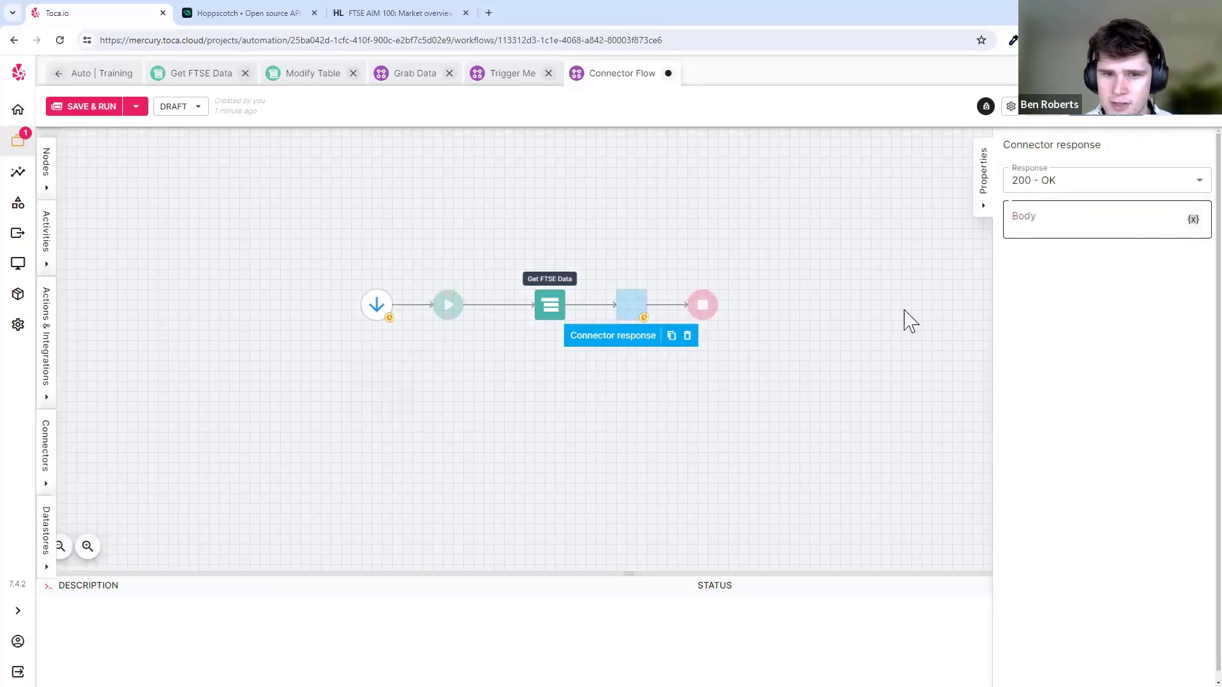
left_click(551, 311)
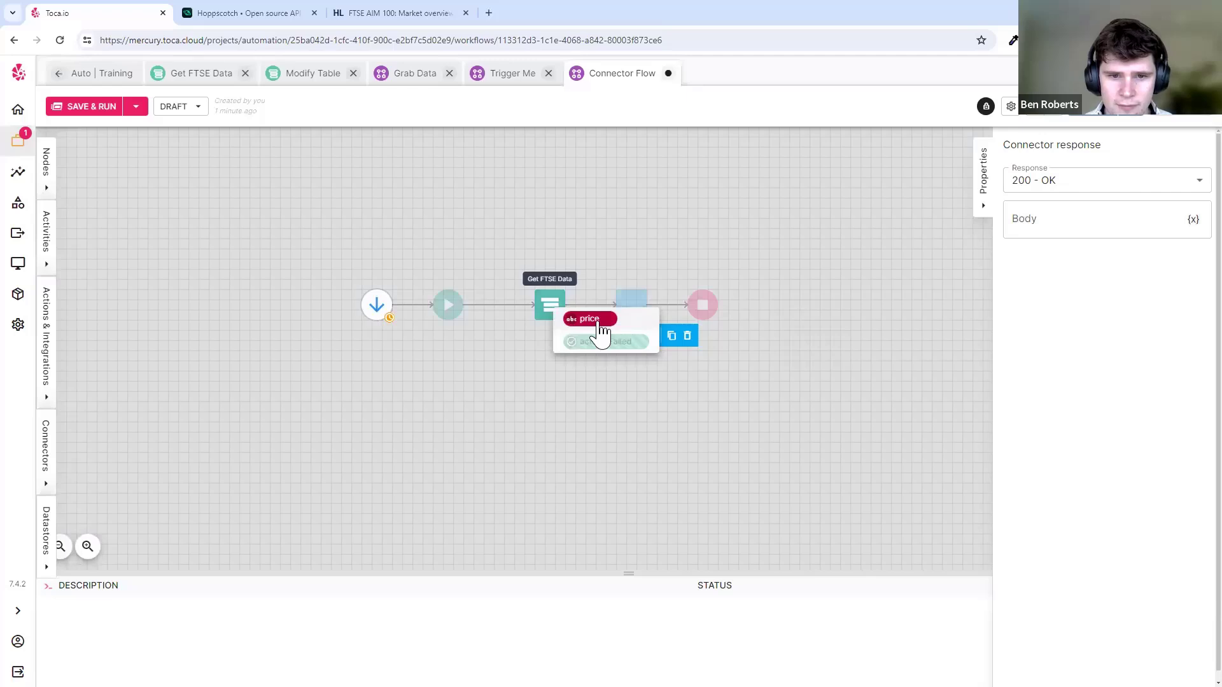
left_click(600, 329)
left_click(816, 335)
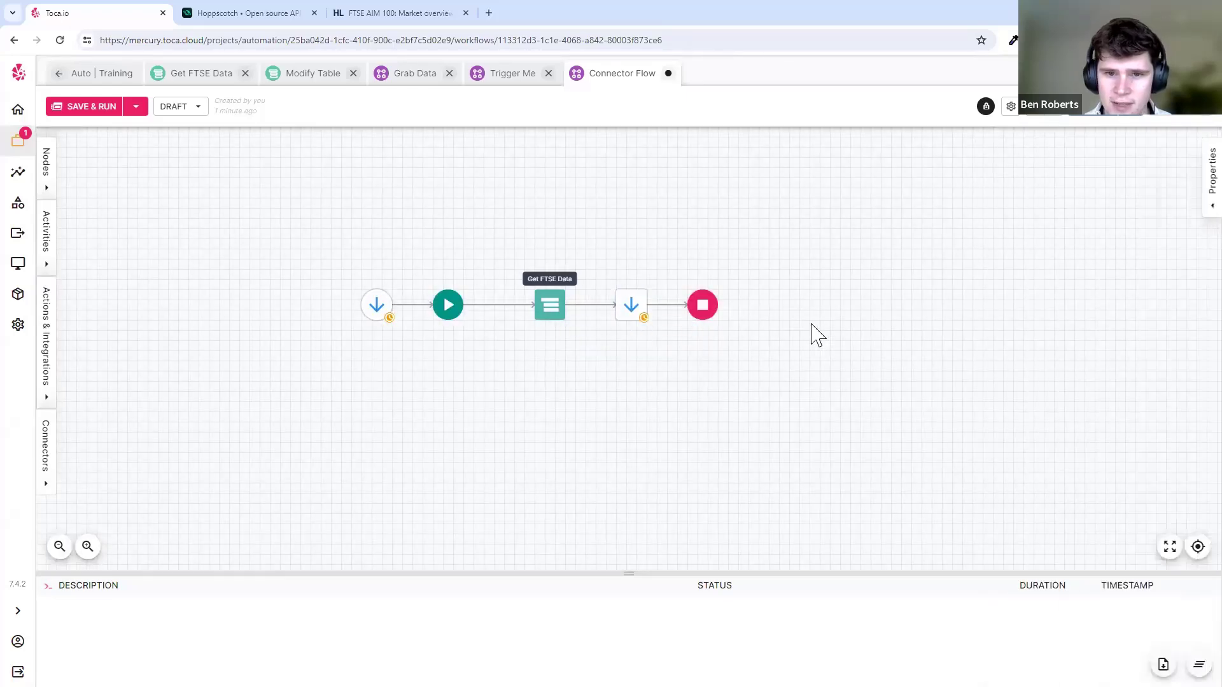
key("ctrl+s")
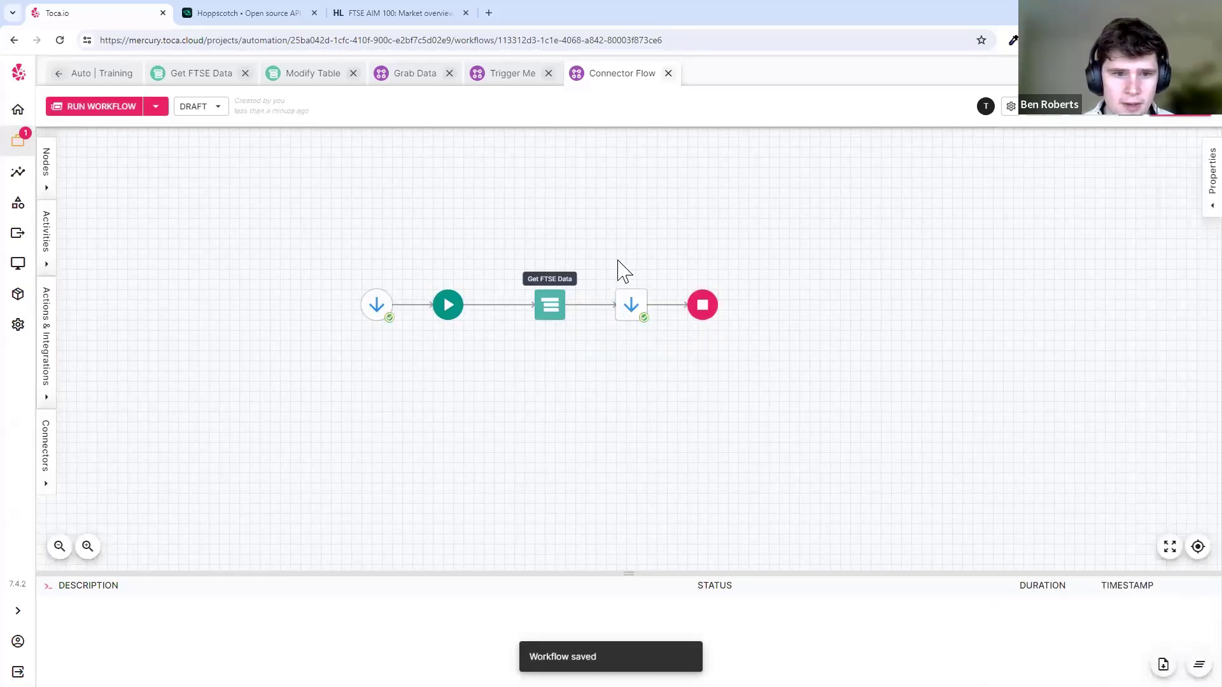
- Copy the connector's gateway URL from its USAGE details for Hoppscotch
left_click(377, 308)
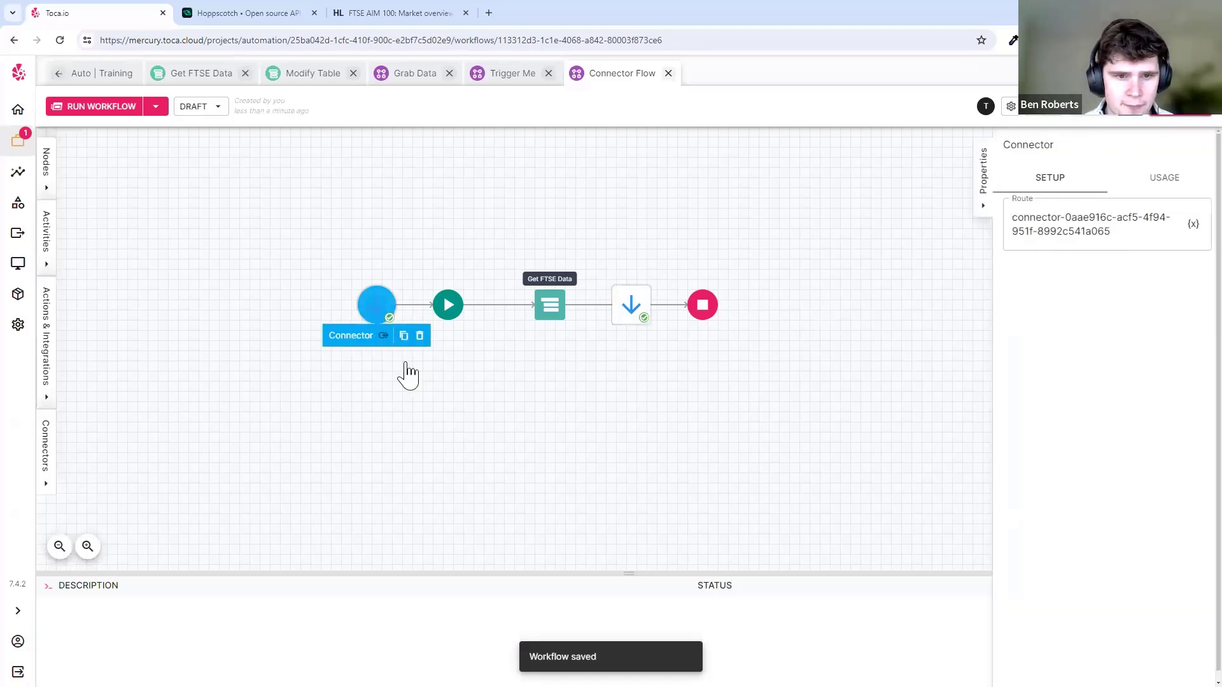
left_click(1166, 184)
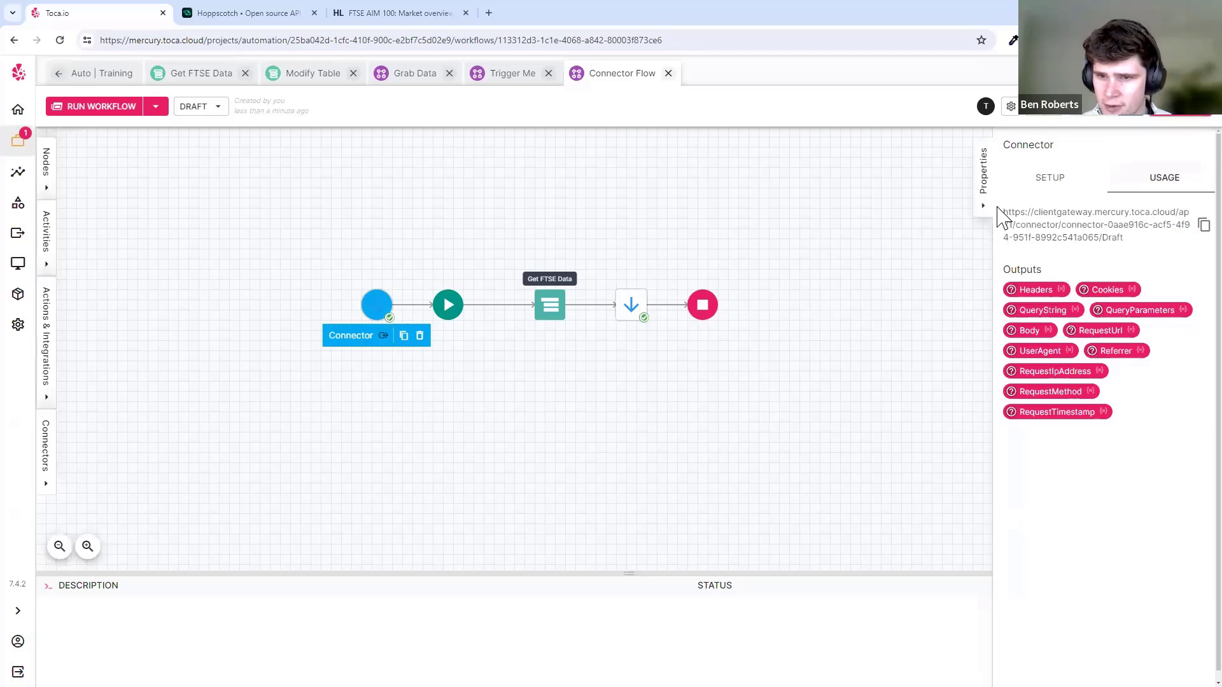
left_click_drag(1000, 216, 1118, 253)
left_click(1202, 226)
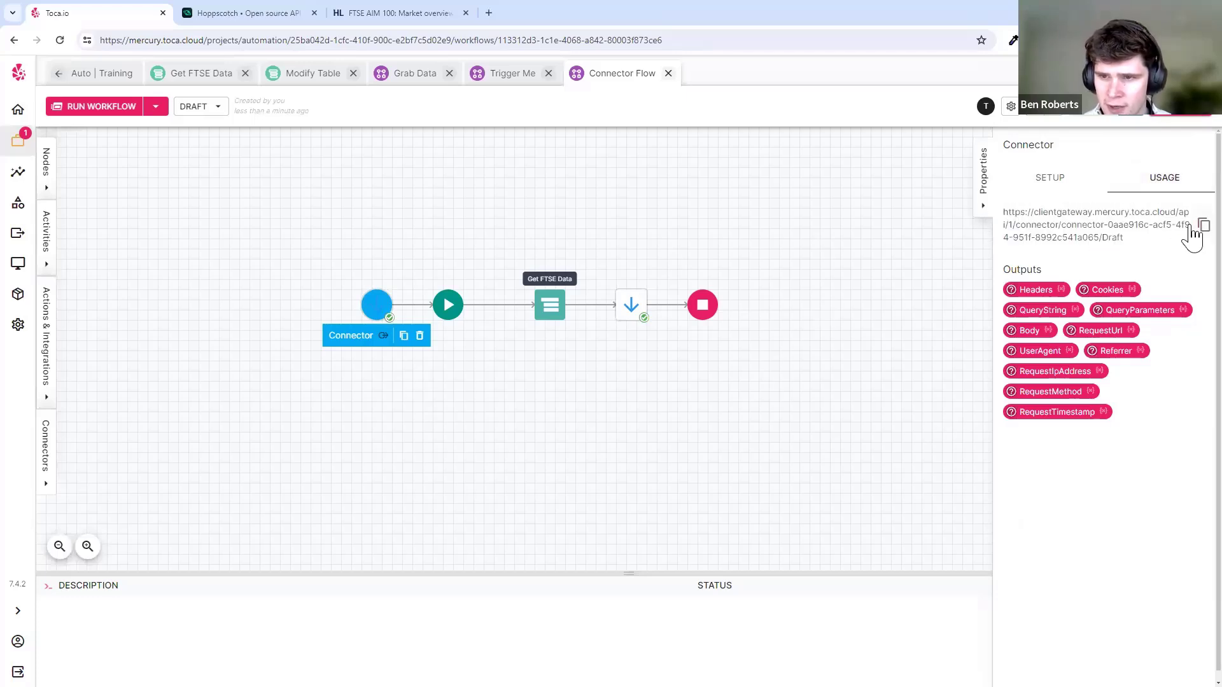
left_click(239, 14)
- Send a new GET request to the pasted Toca gateway URL instead of echo.hoppscotch.io
left_click(1044, 103)
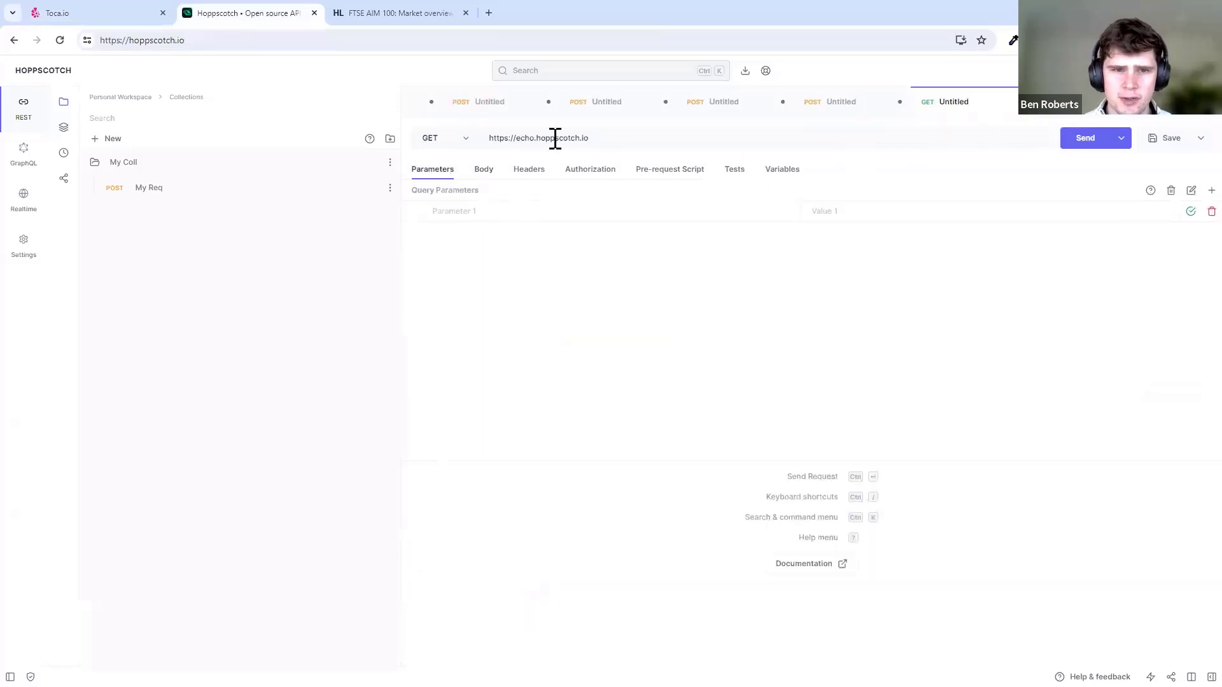
left_click_drag(615, 138, 933, 147)
key("ctrl+v")
left_click(933, 147)
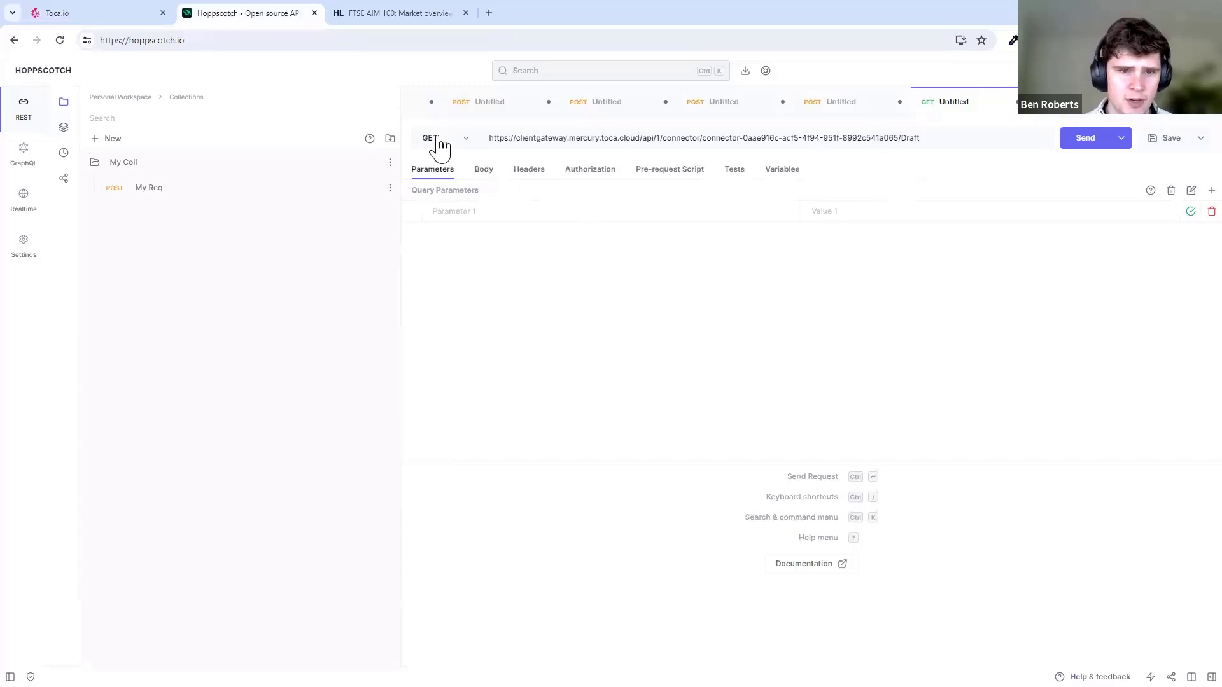
left_click(1089, 148)
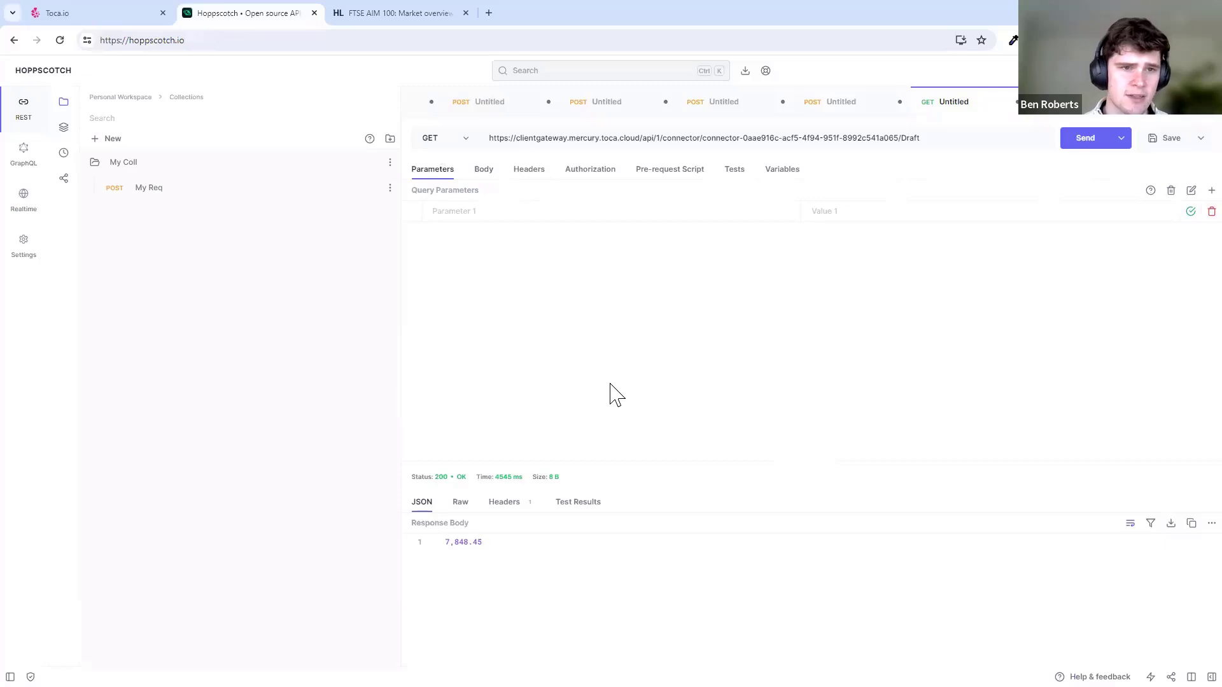
- Check the returned value 7,848.45 in the 200 OK response body
mouse_move(497, 544)
left_mouse_down()
mouse_move(444, 545)
mouse_move(509, 546)
left_mouse_up()
left_click(532, 542)
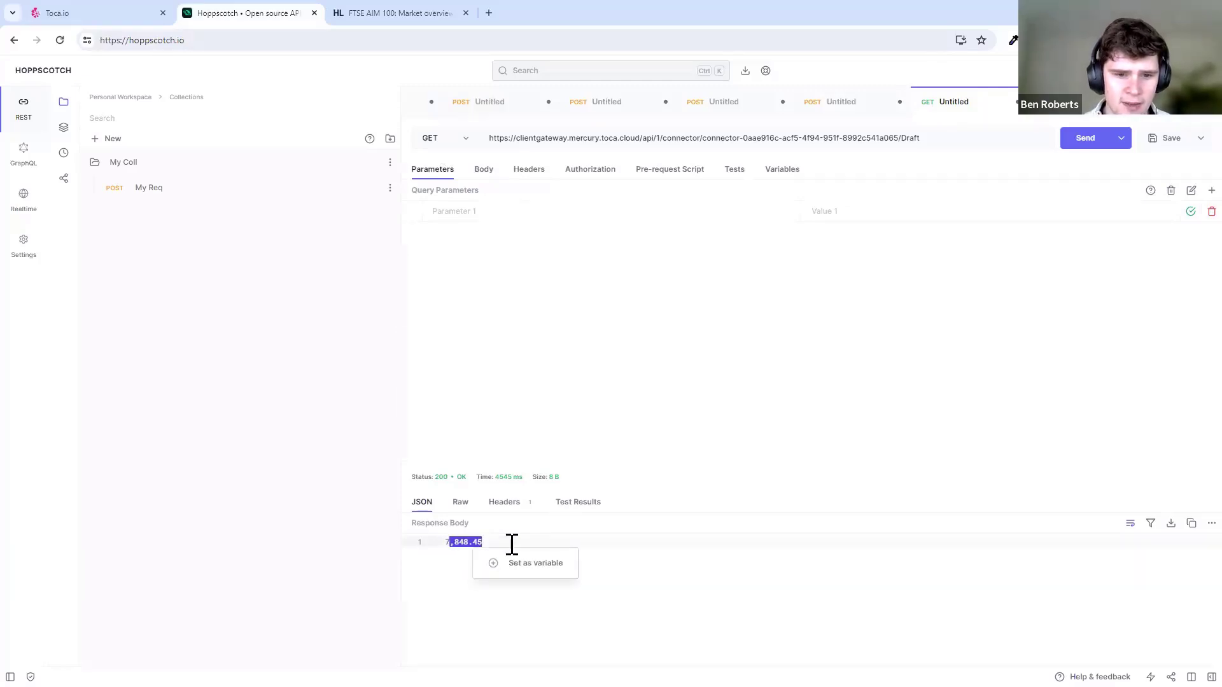
left_click(511, 545)
left_click(109, 18)
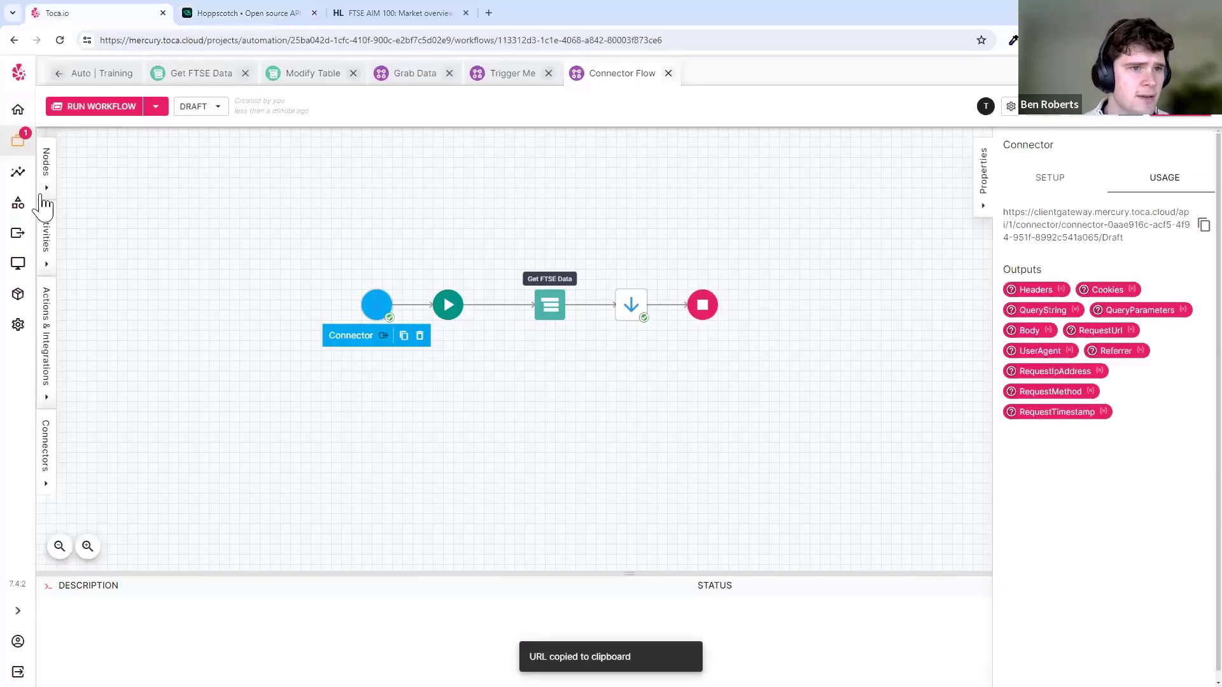
- Open the Connector Flow job's details and argument list from the recent jobs report
left_click(19, 174)
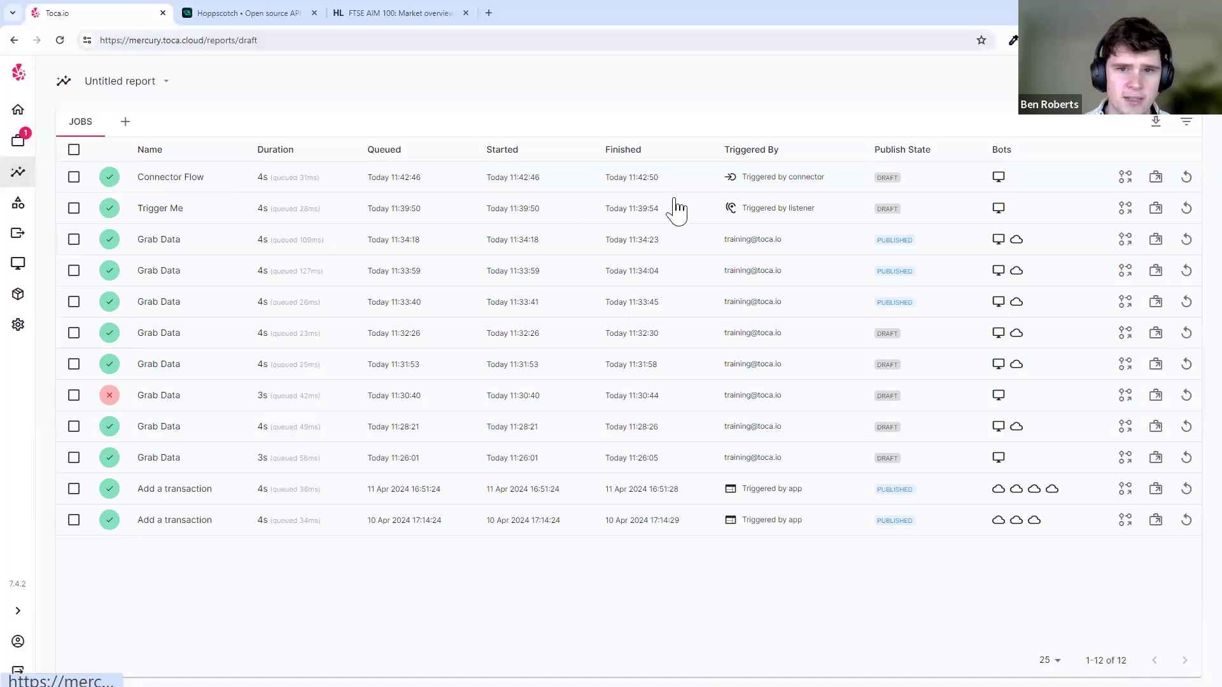
left_click(763, 182)
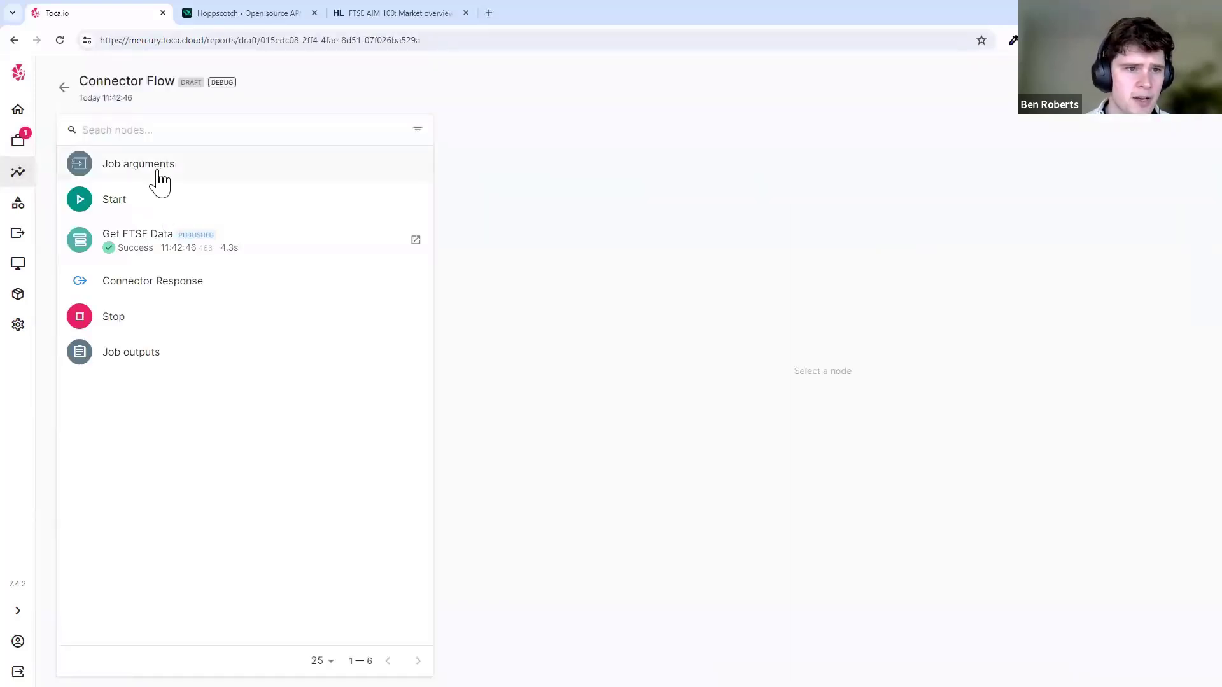
left_click(154, 170)
left_click(560, 166)
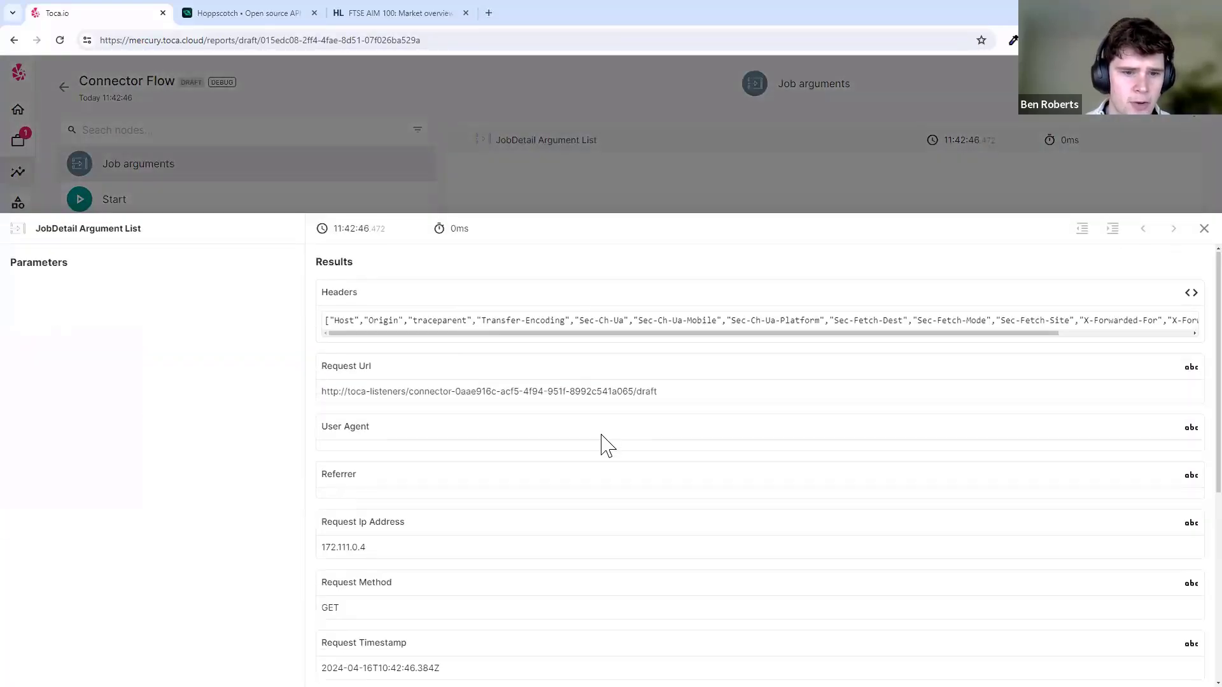
- Browse the job's full argument results, then close them and the run details
scroll(605, 445, "down", 5)
scroll(614, 484, "up", 1)
scroll(616, 490, "up", 4)
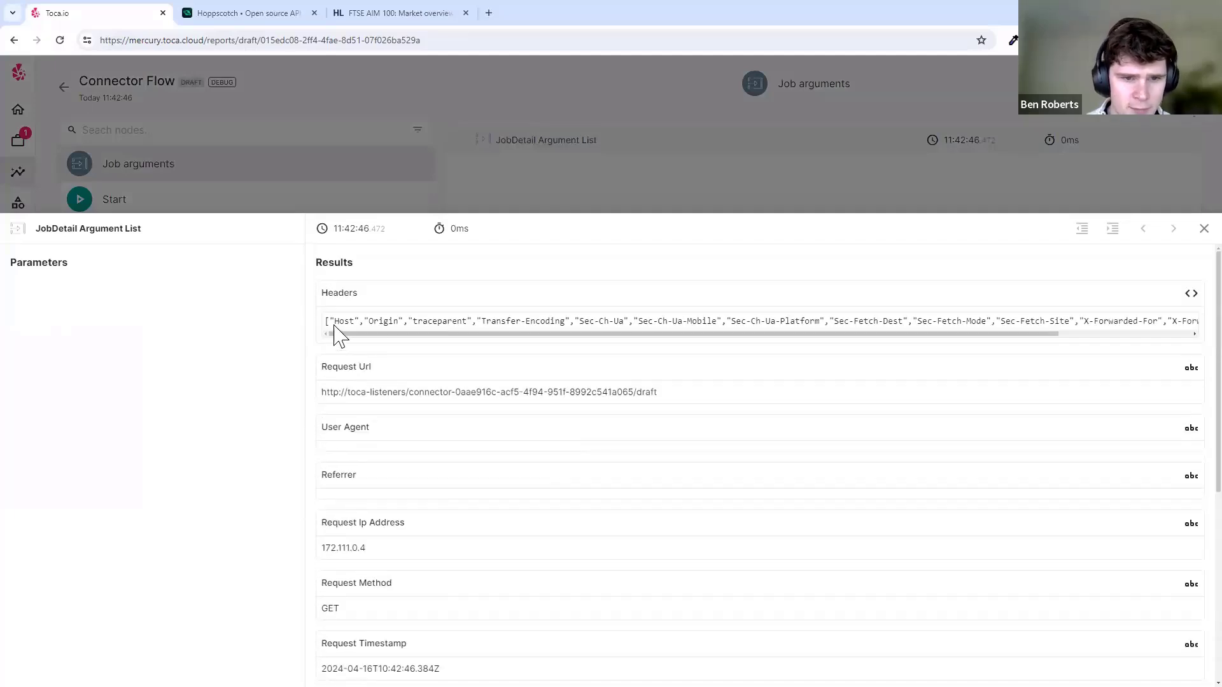
left_click_drag(427, 333, 716, 346)
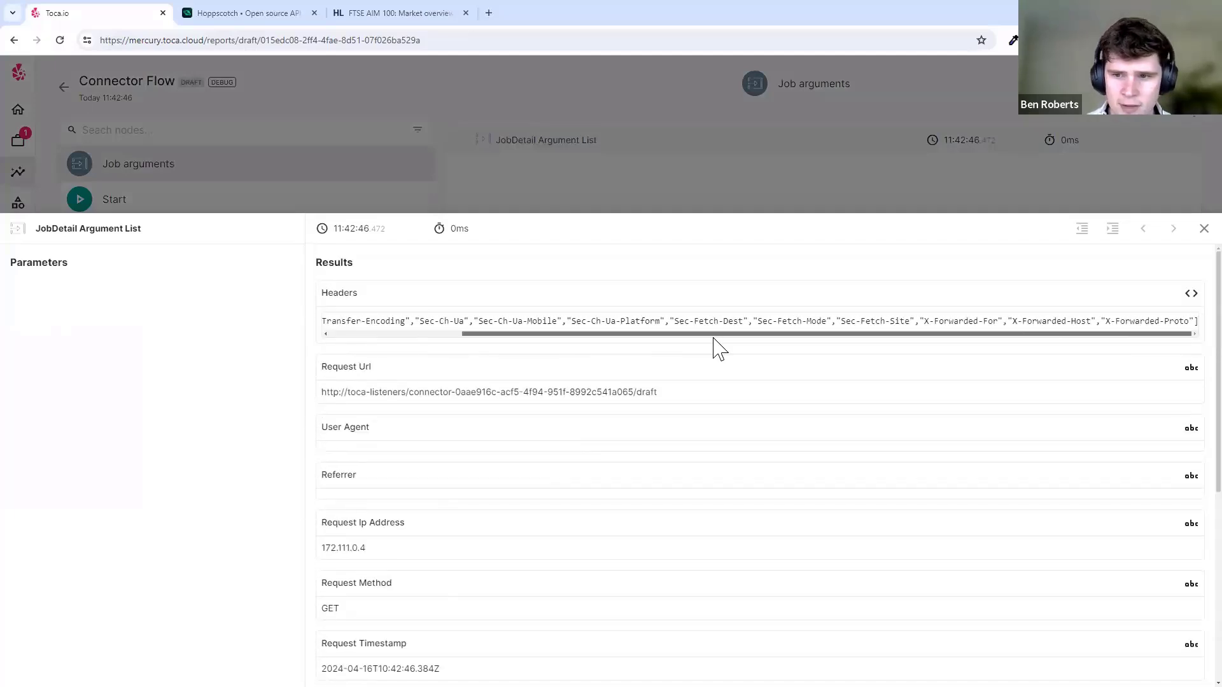
left_click_drag(570, 341, 427, 350)
scroll(521, 381, "down", 3)
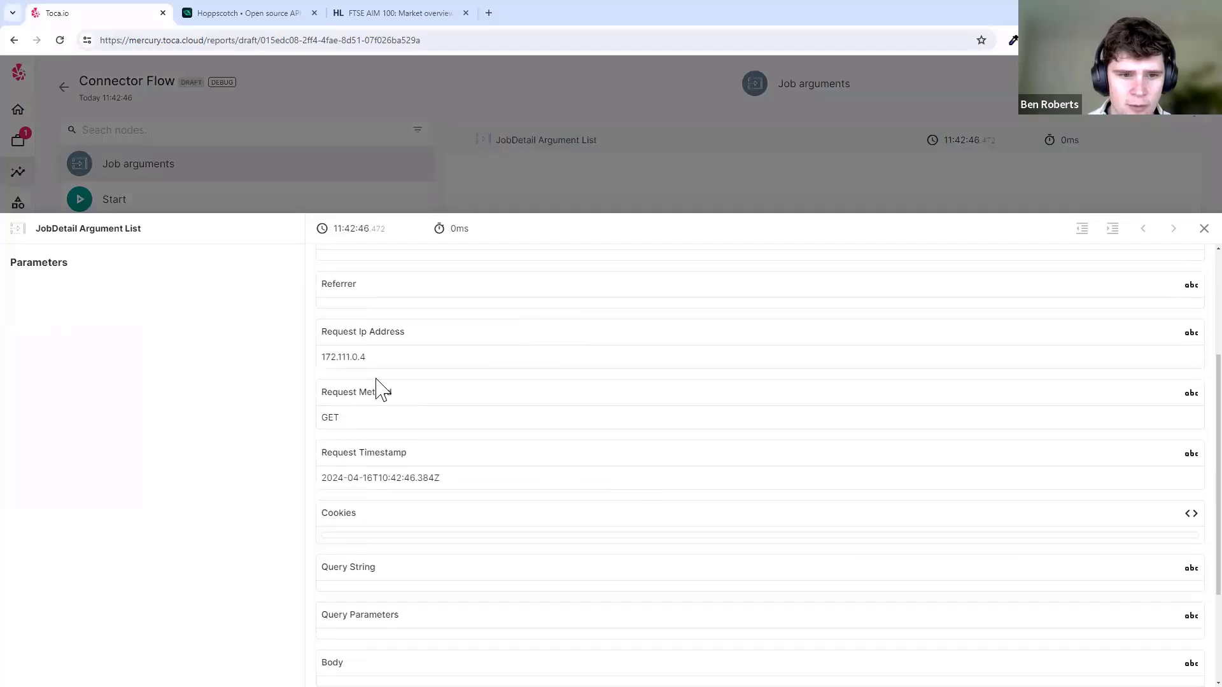
left_click_drag(305, 349, 448, 351)
left_click(460, 369)
scroll(528, 478, "down", 3)
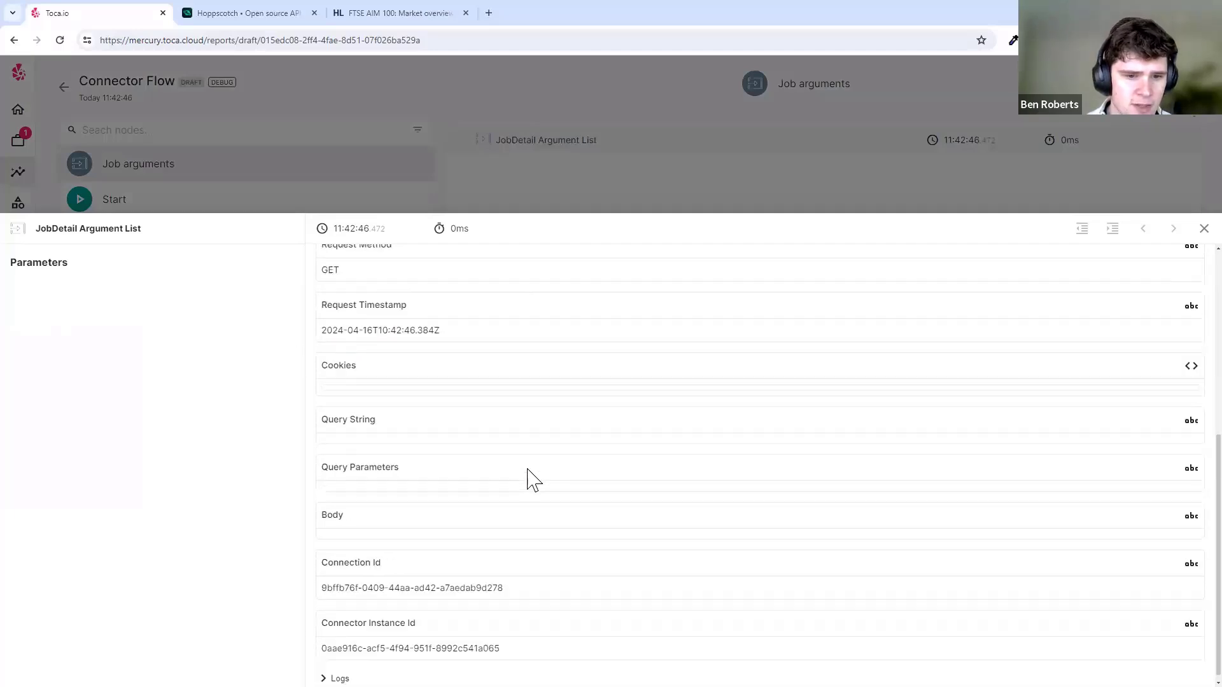
left_click(344, 207)
- Confirm the Get FTSE Data node's run steps succeeded in the run report
left_click(261, 254)
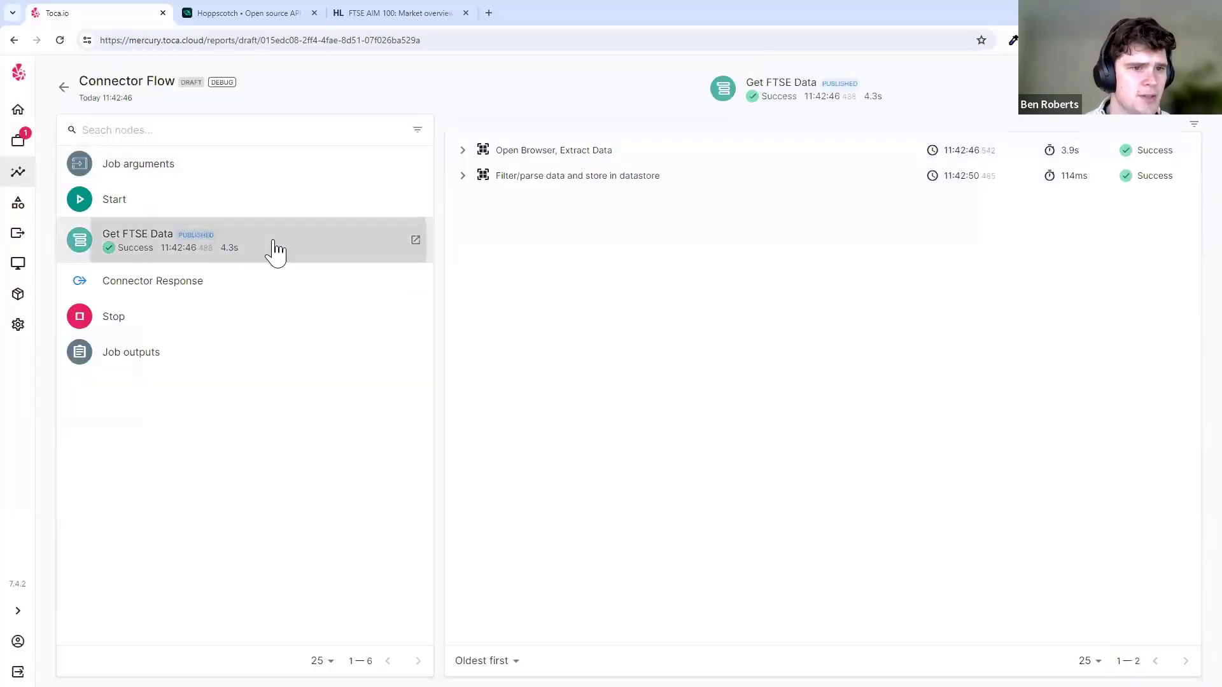
triple_click(194, 282)
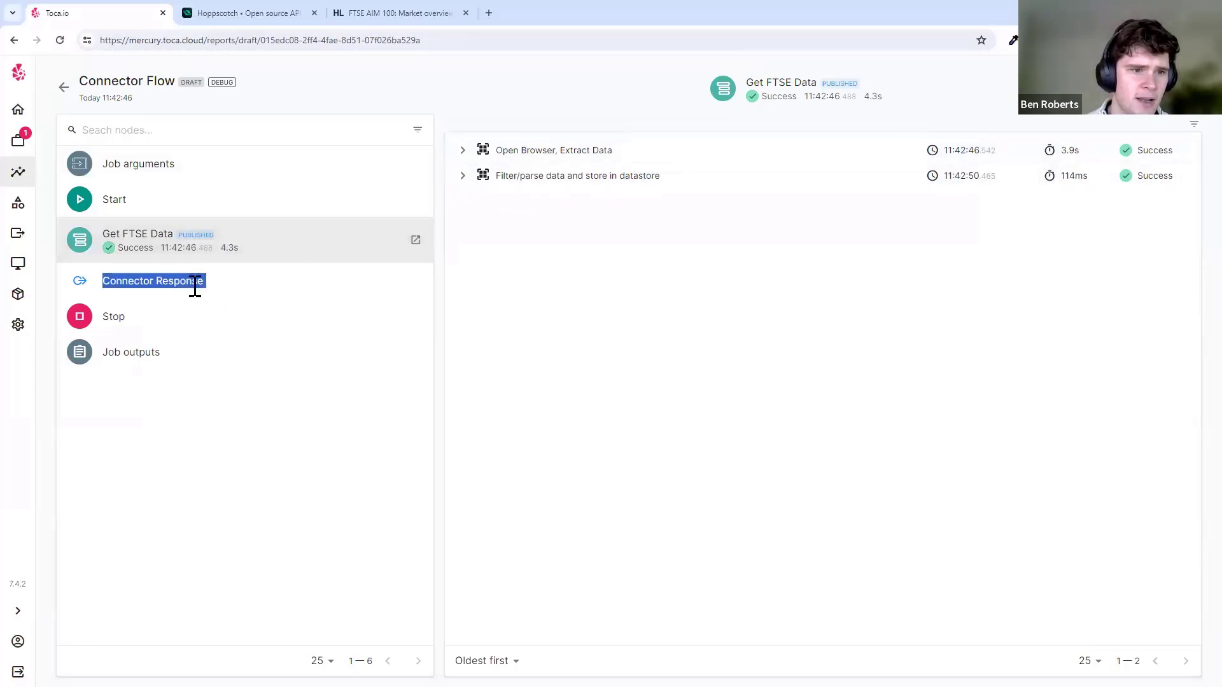
left_click(207, 284)
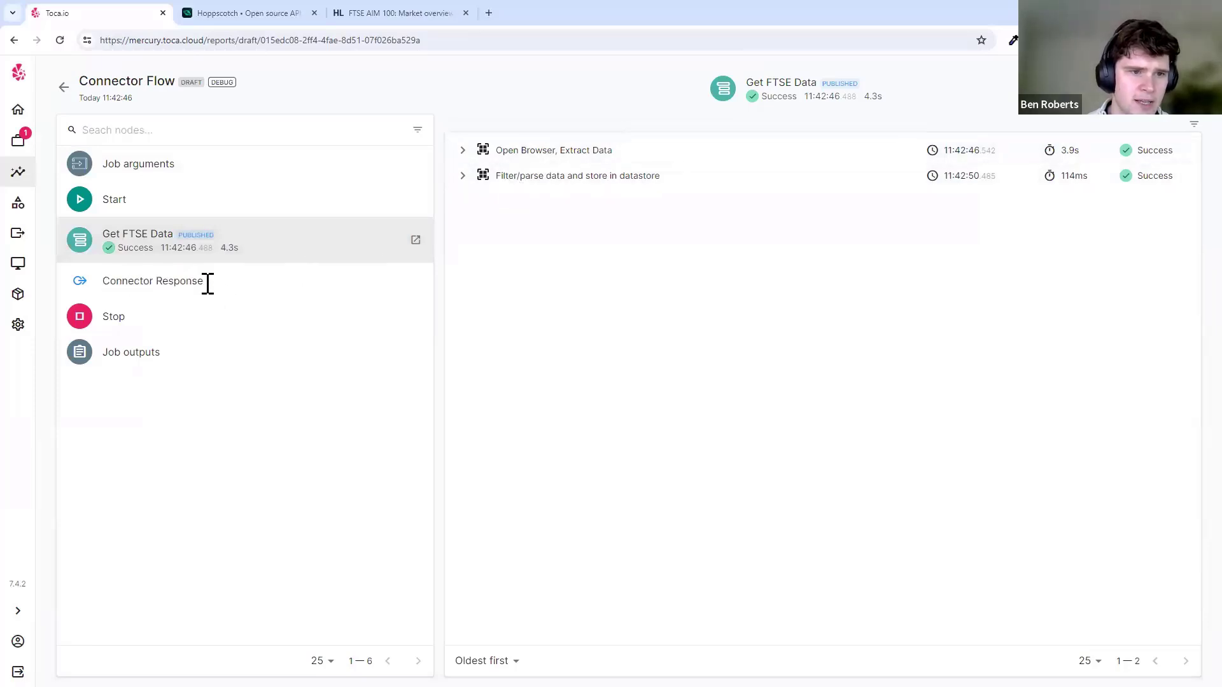
left_click(261, 14)
- Highlight the 7,848.45 value in the GET response body to verify it
left_click_drag(445, 542, 567, 564)
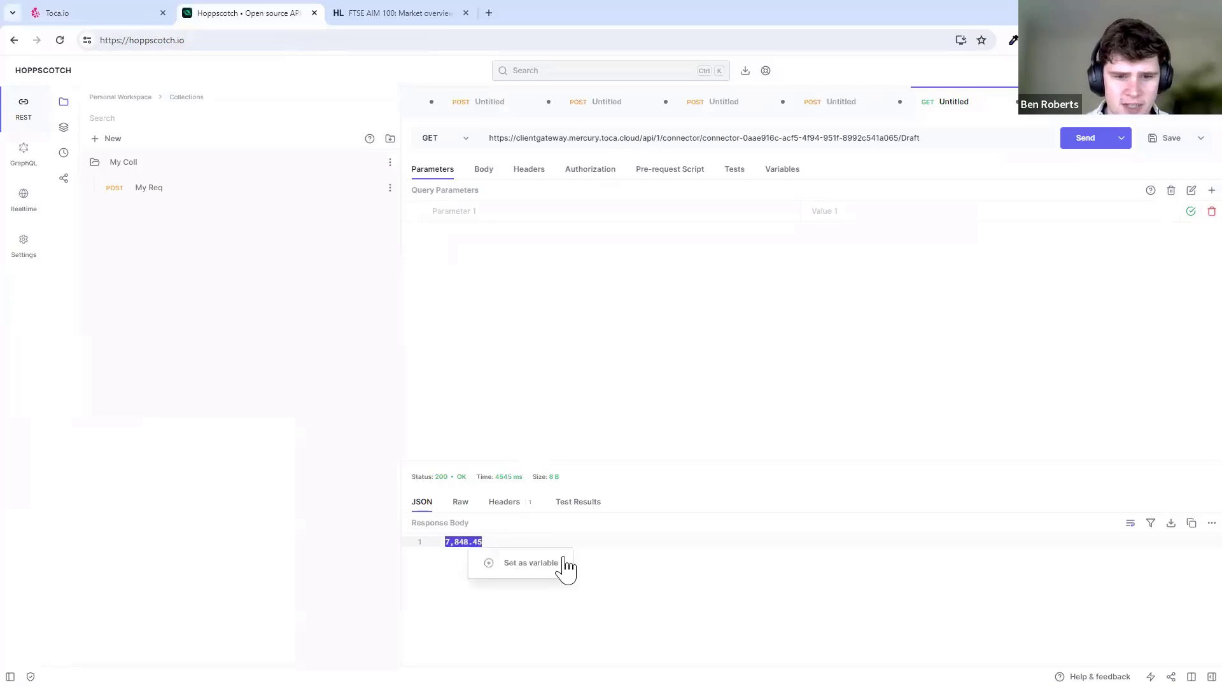
left_click(624, 549)
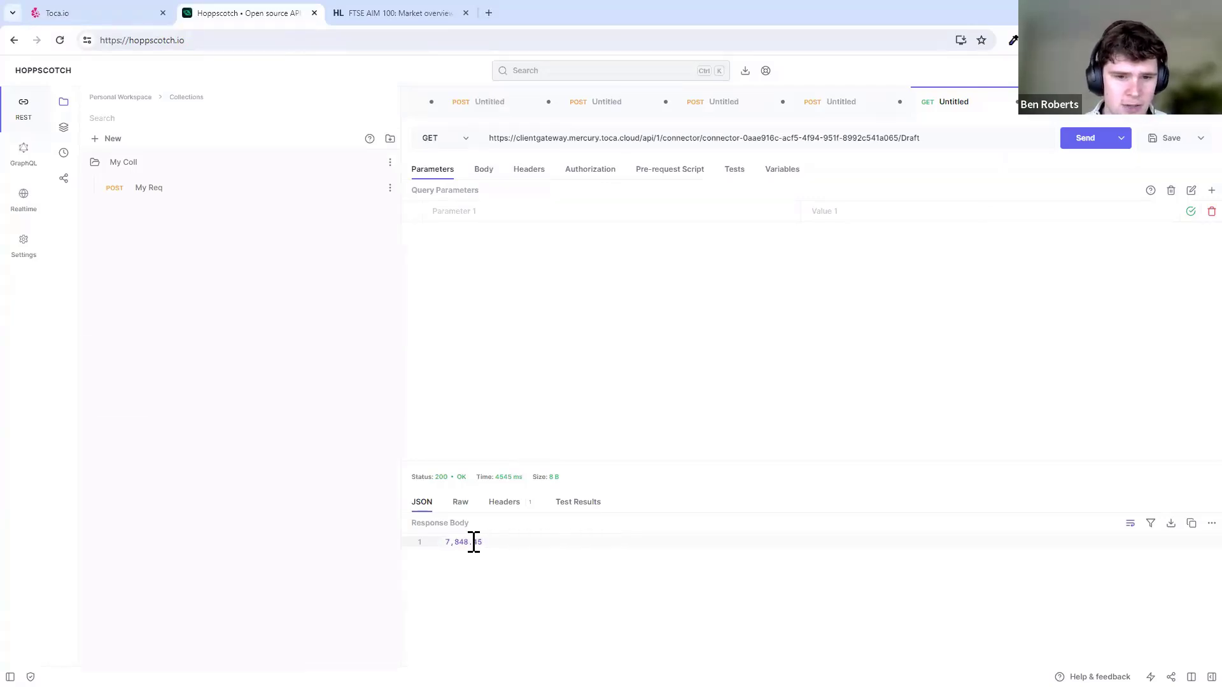
left_click_drag(483, 542, 445, 543)
left_click(561, 546)
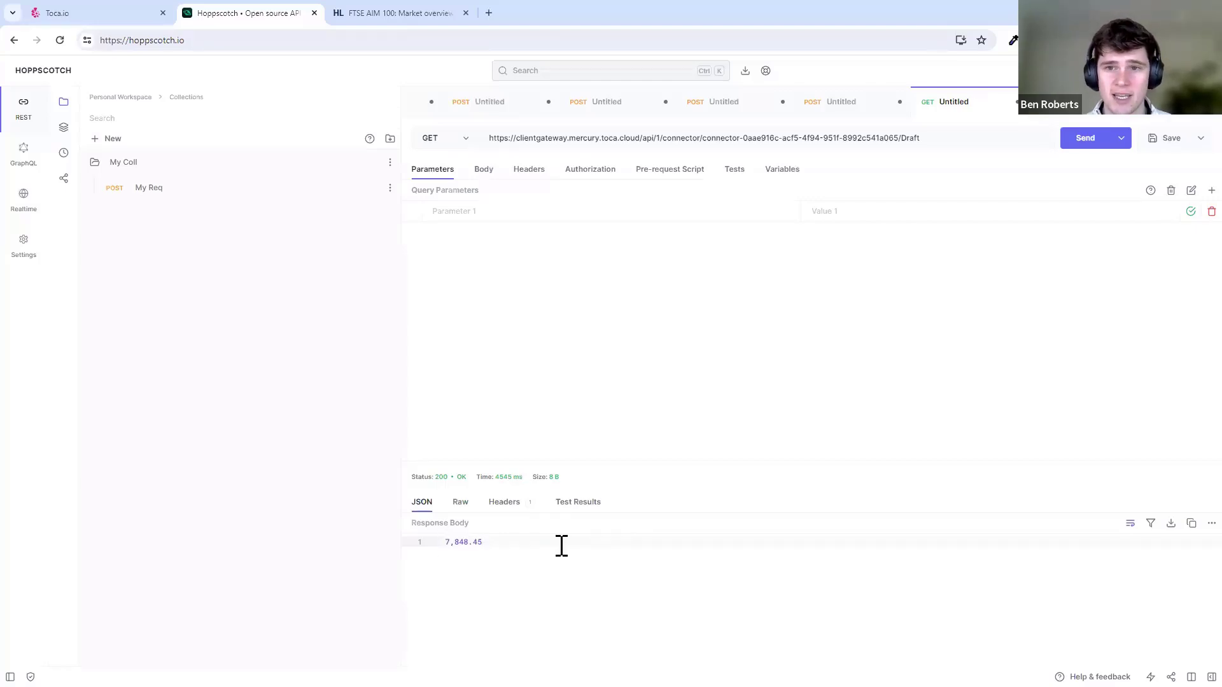
- From the Auto | Training Connector Flow workflow, open the Get FTSE Data activity editor
left_click(140, 14)
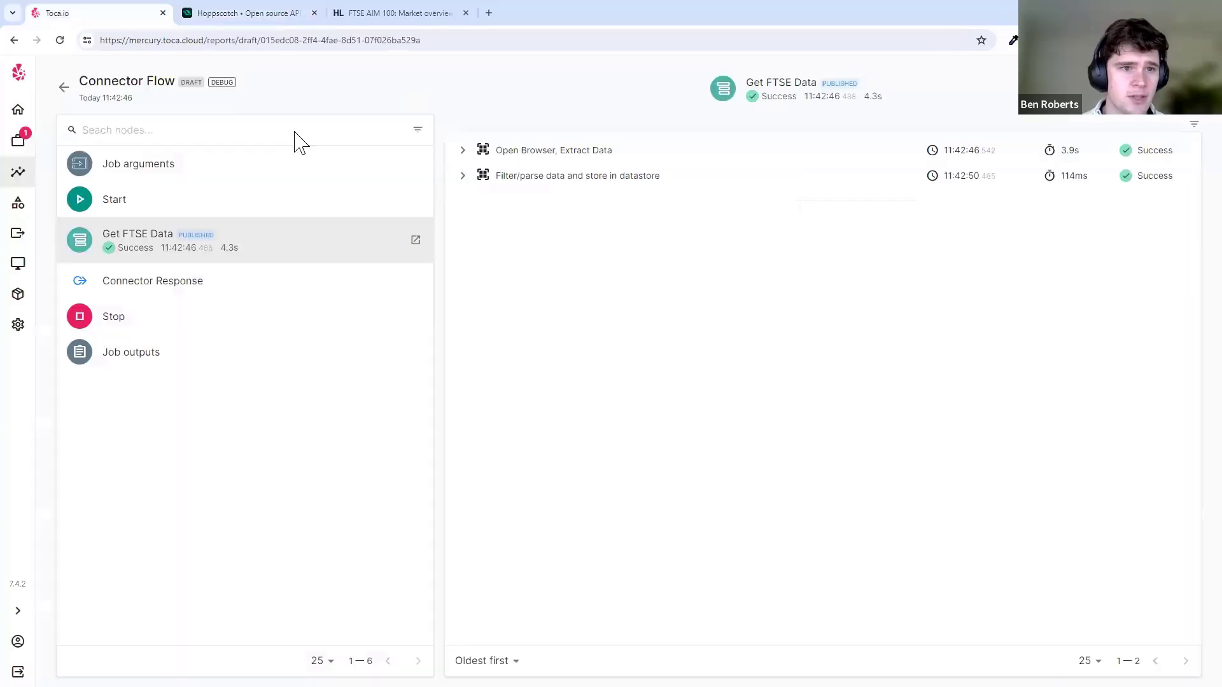
left_click(472, 396)
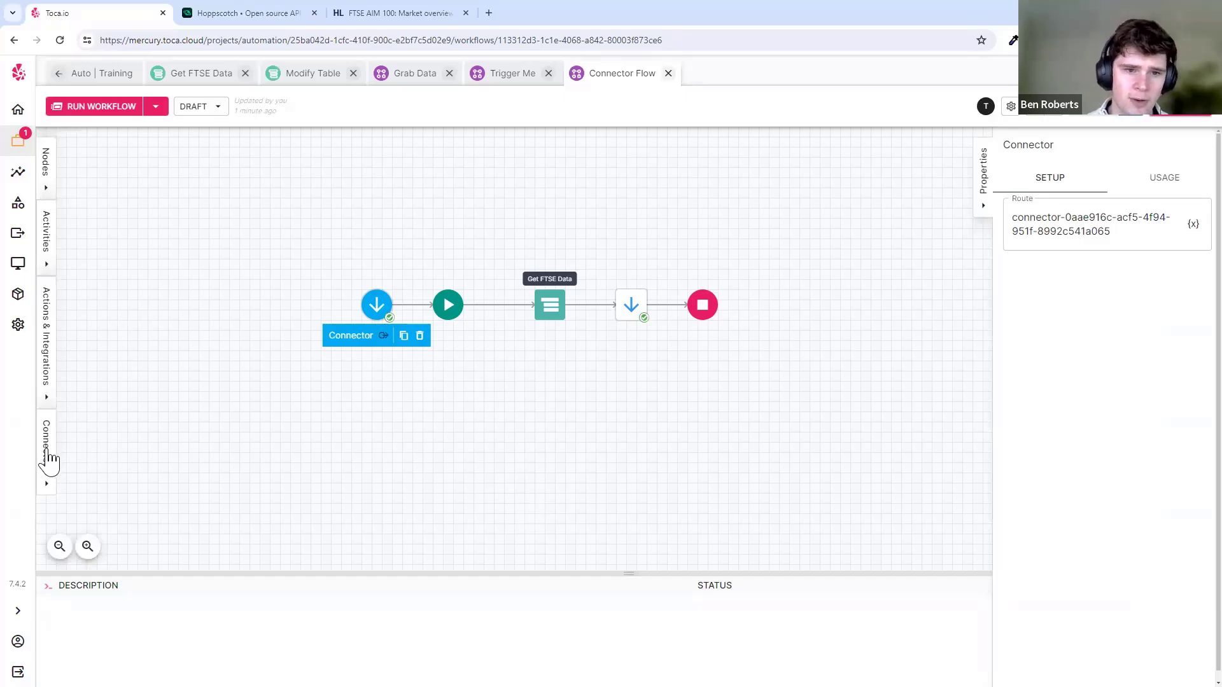
left_click(481, 401)
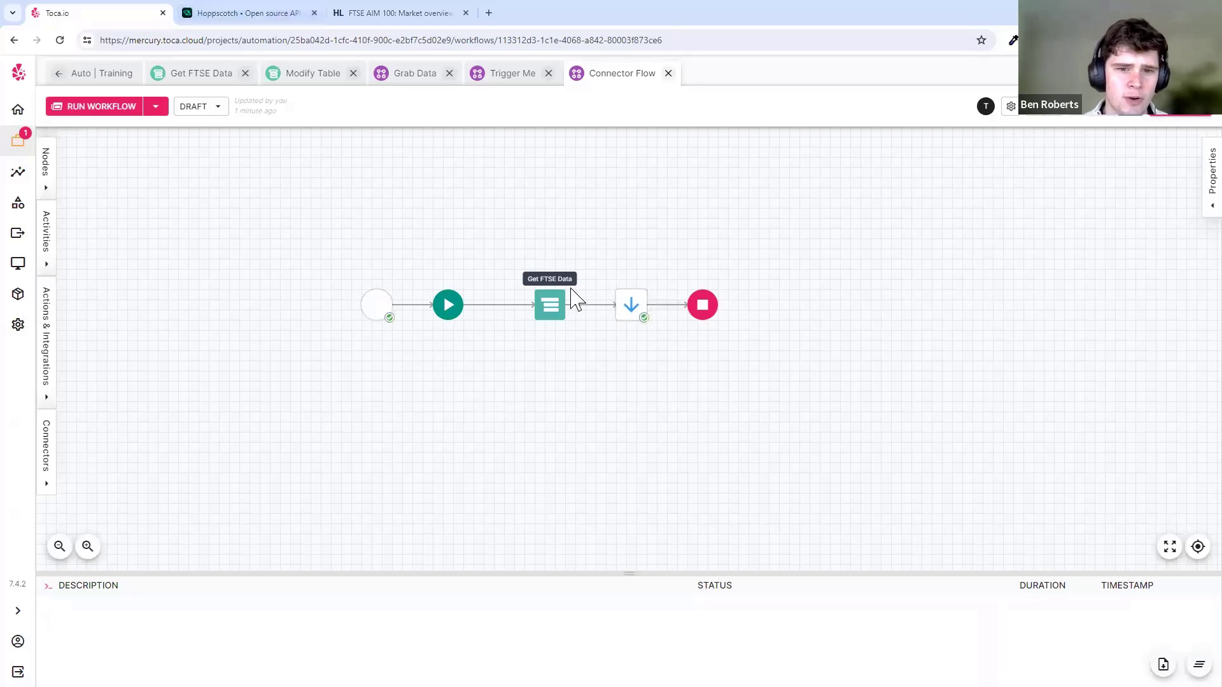
left_click(553, 312)
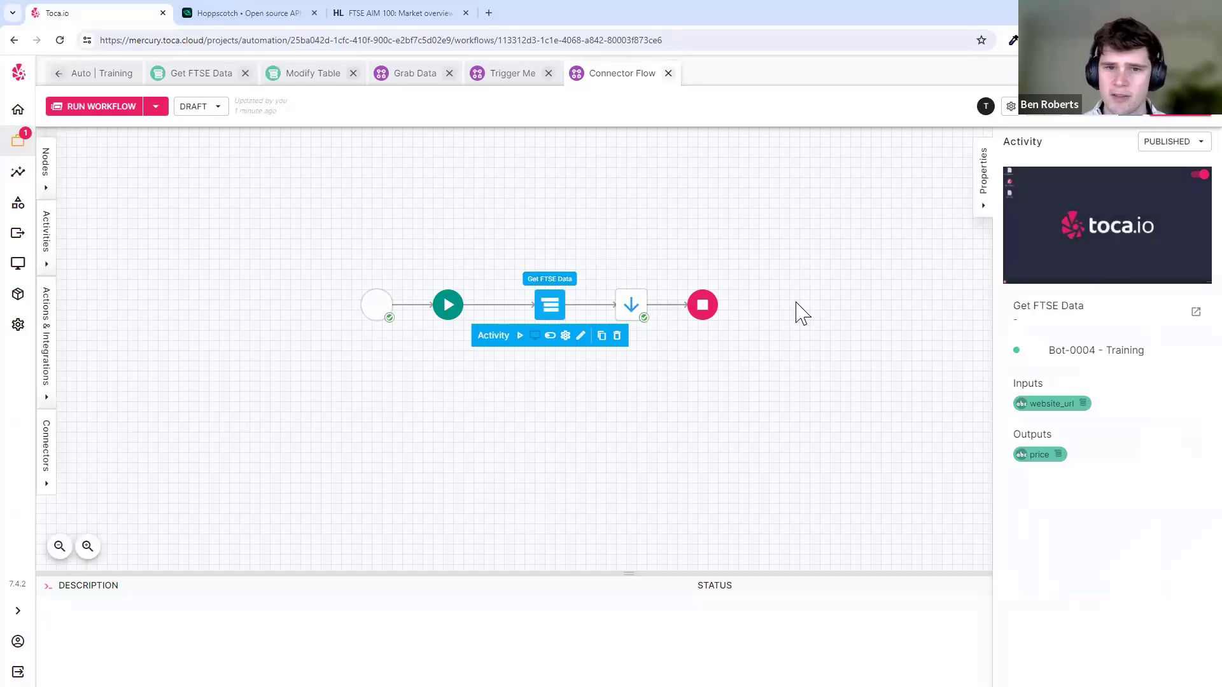
left_click(581, 336)
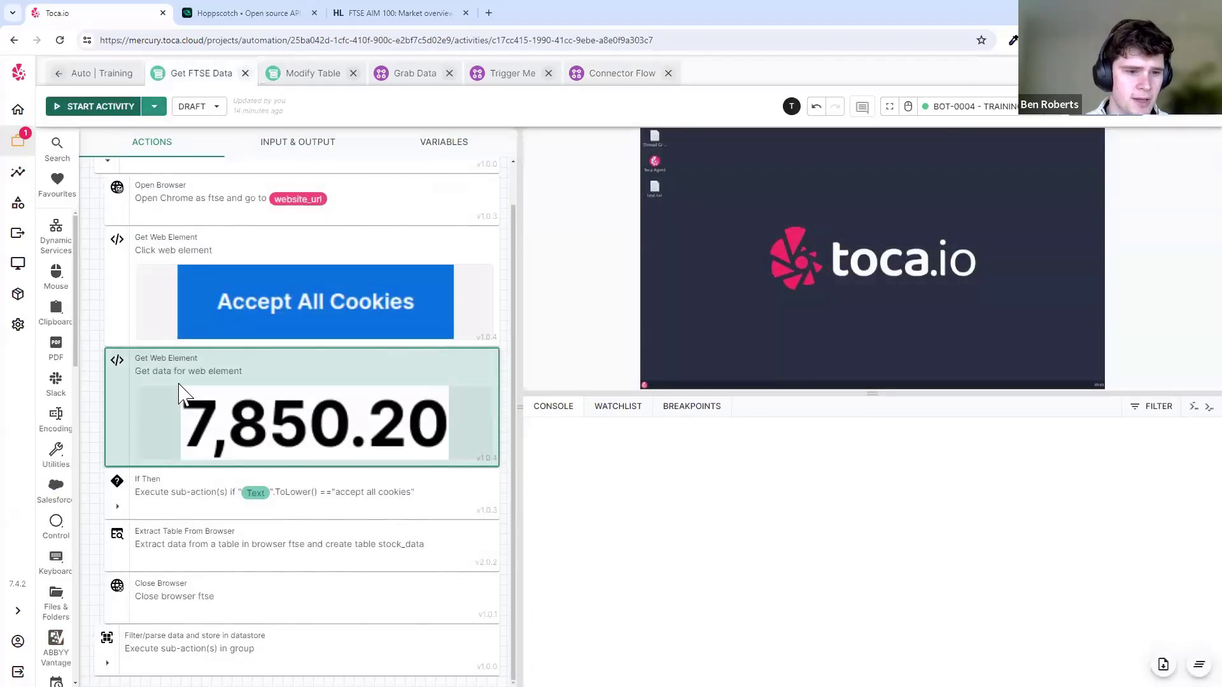
- Test-run Get FTSE Data, then open the Data Processor step under the Filter/parse group
left_click(95, 106)
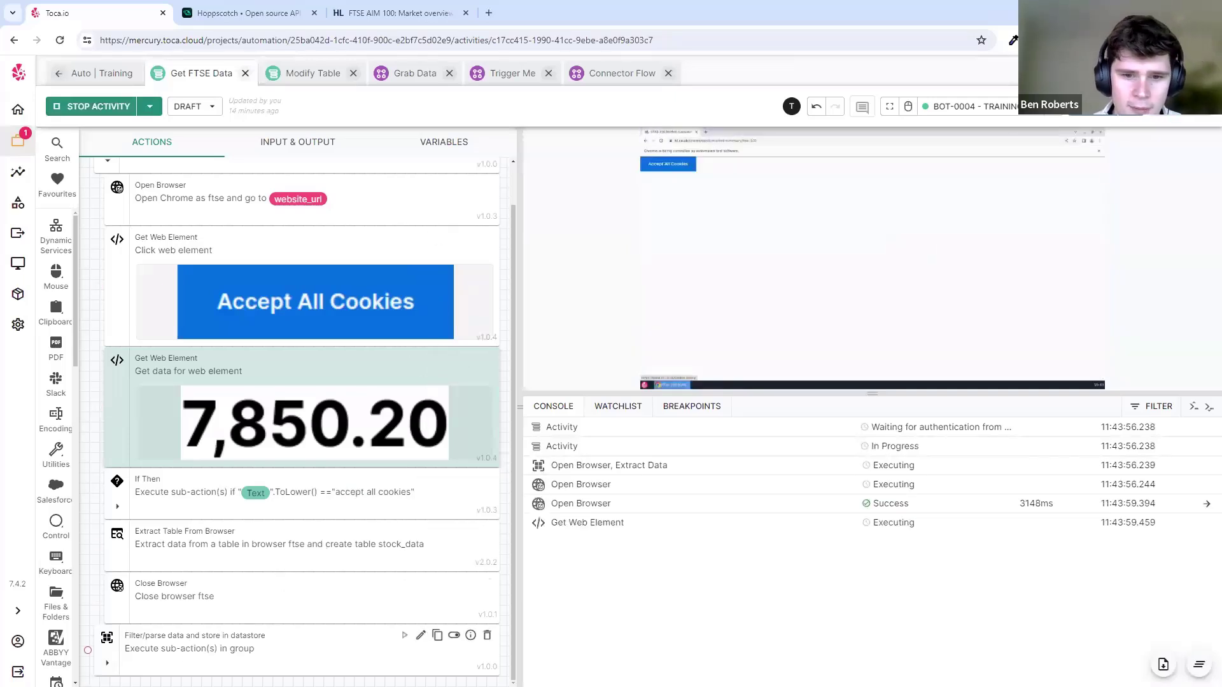
scroll(223, 528, "down", 2)
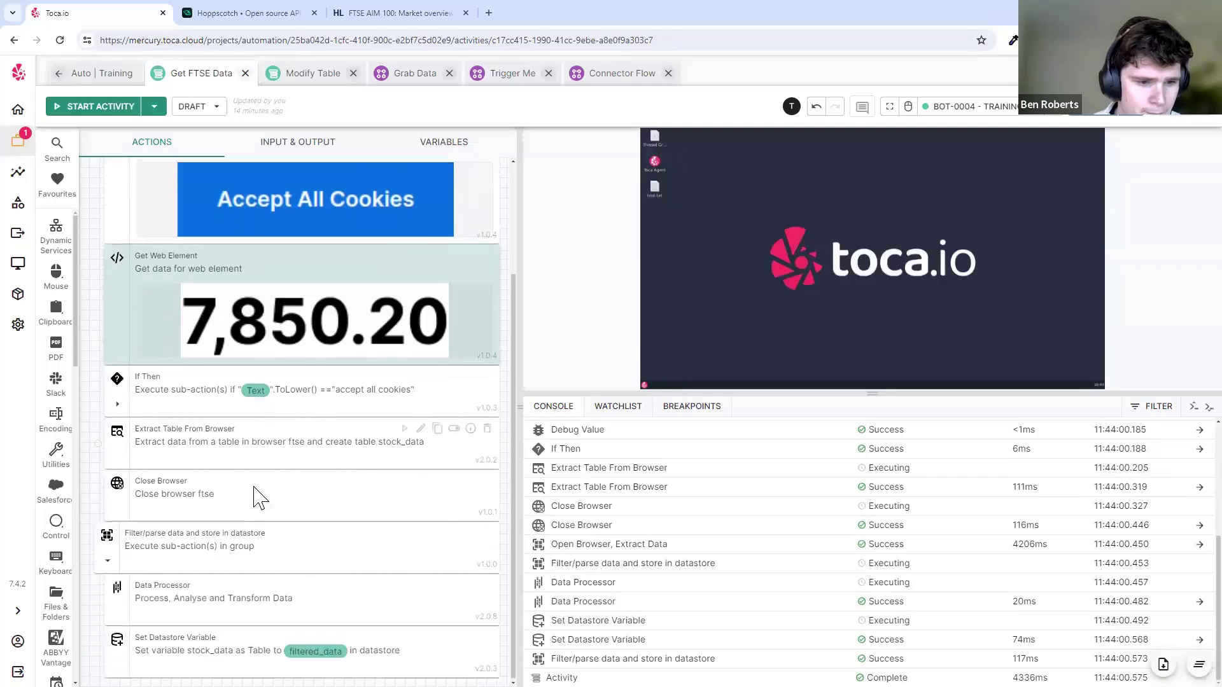
left_click(166, 593)
left_click(193, 633)
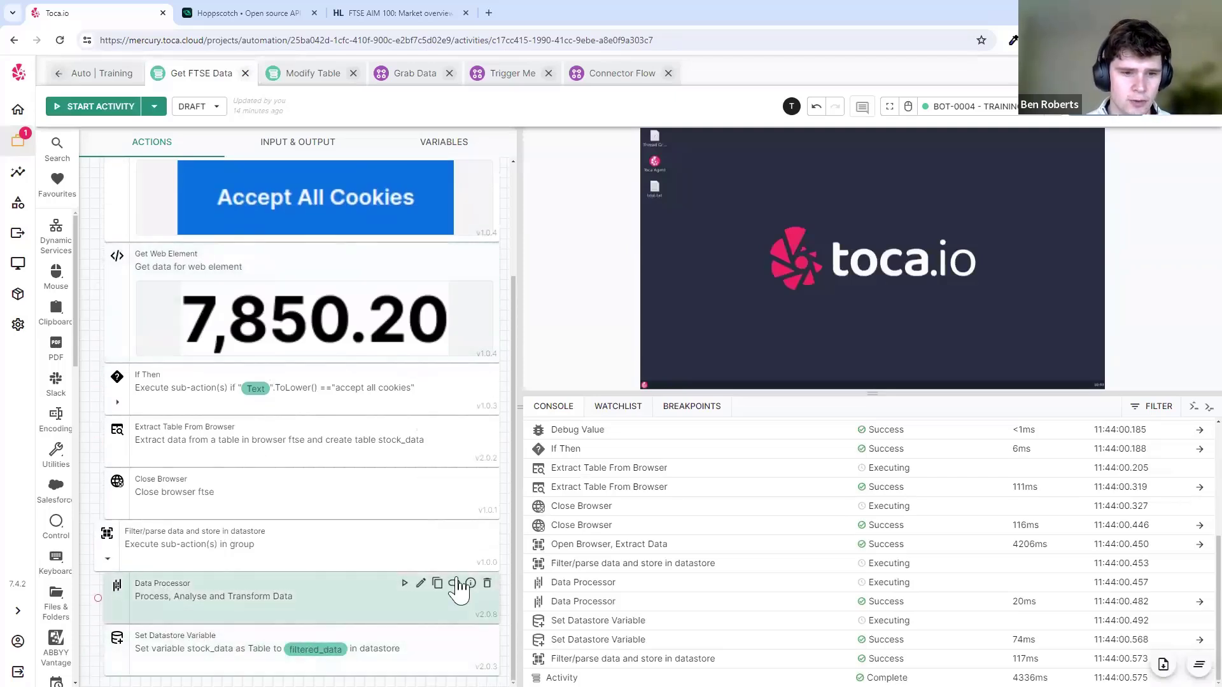
left_click(420, 583)
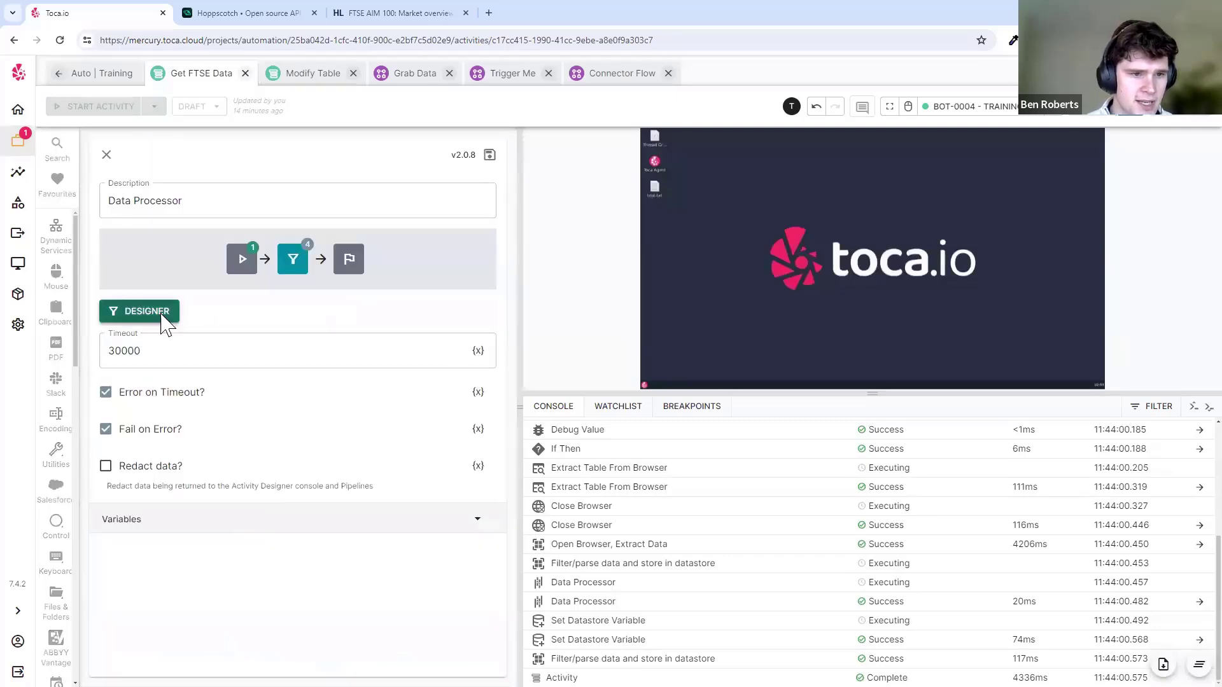
- Add an IO > To Json step to the pipeline with Table set to filtered_data
left_click(159, 314)
left_click(560, 124)
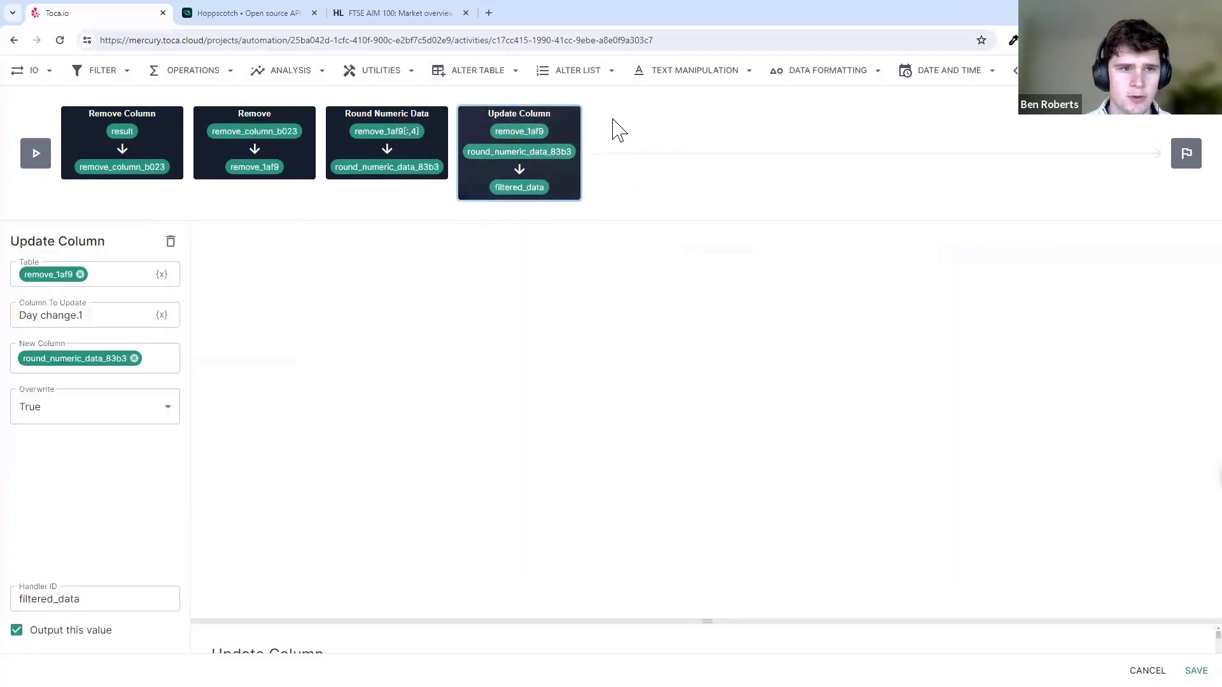
left_click(48, 73)
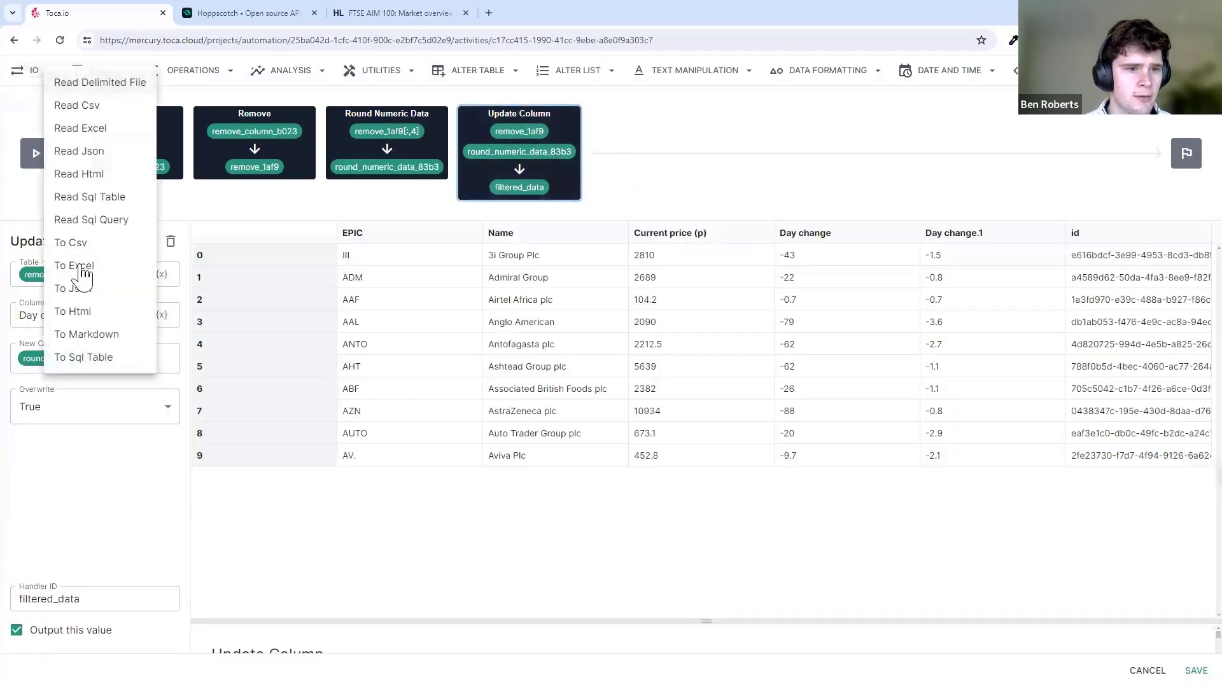
left_click(102, 294)
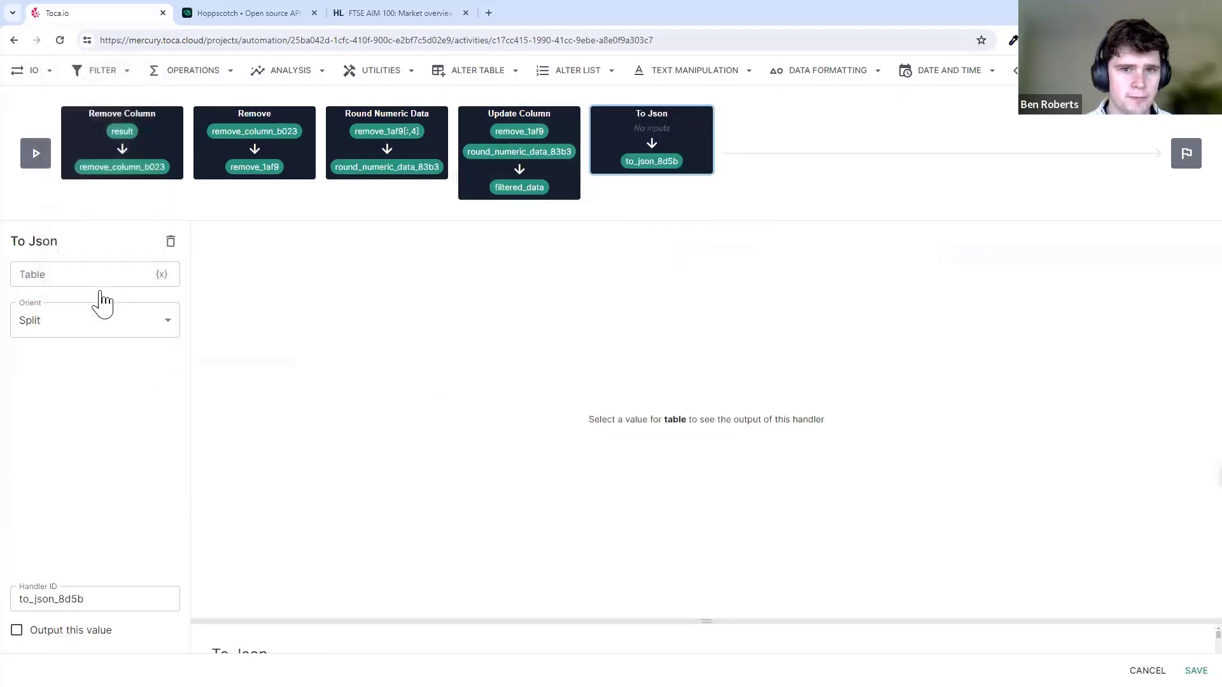
left_click(160, 281)
left_click(554, 183)
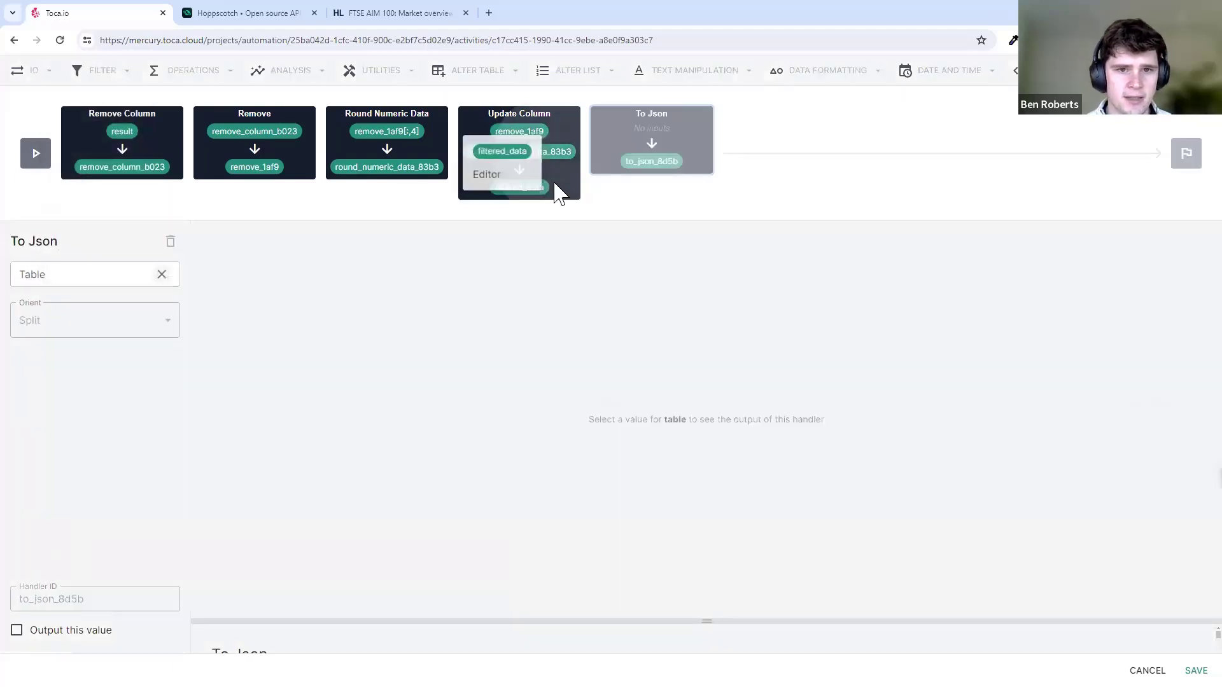
left_click(512, 157)
- Set Orient to Records, mark it as an output, and rename Handler ID to json_table
left_click(134, 333)
left_click(141, 347)
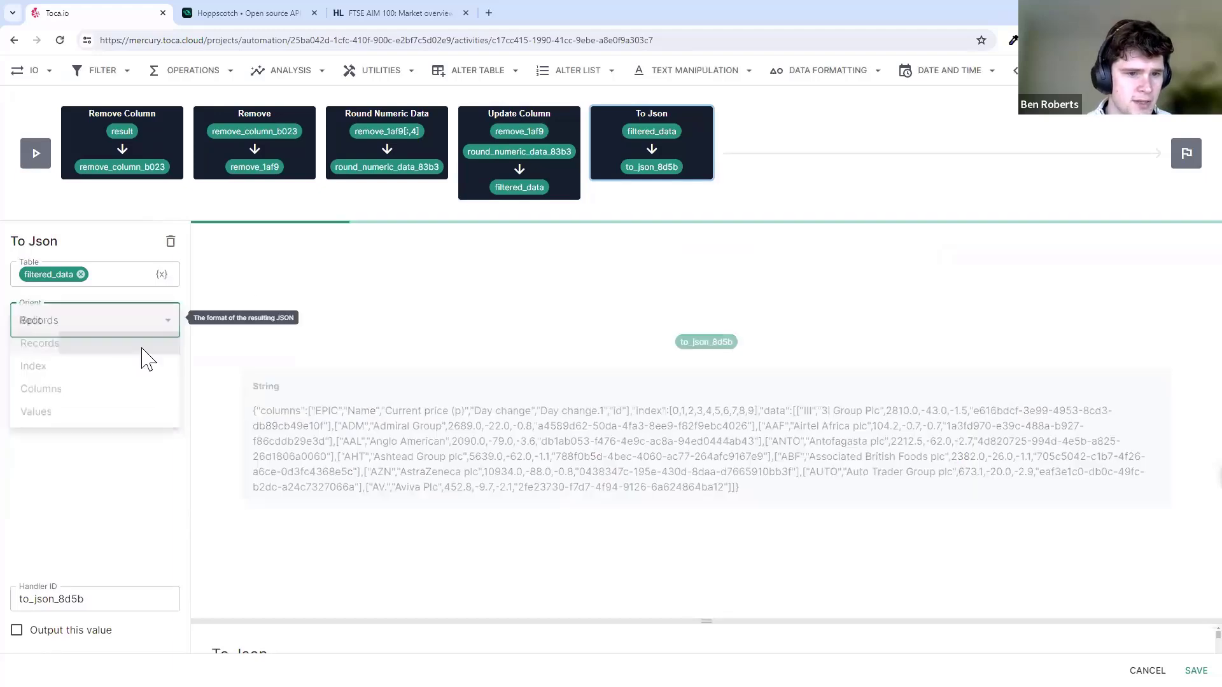
left_click(293, 427)
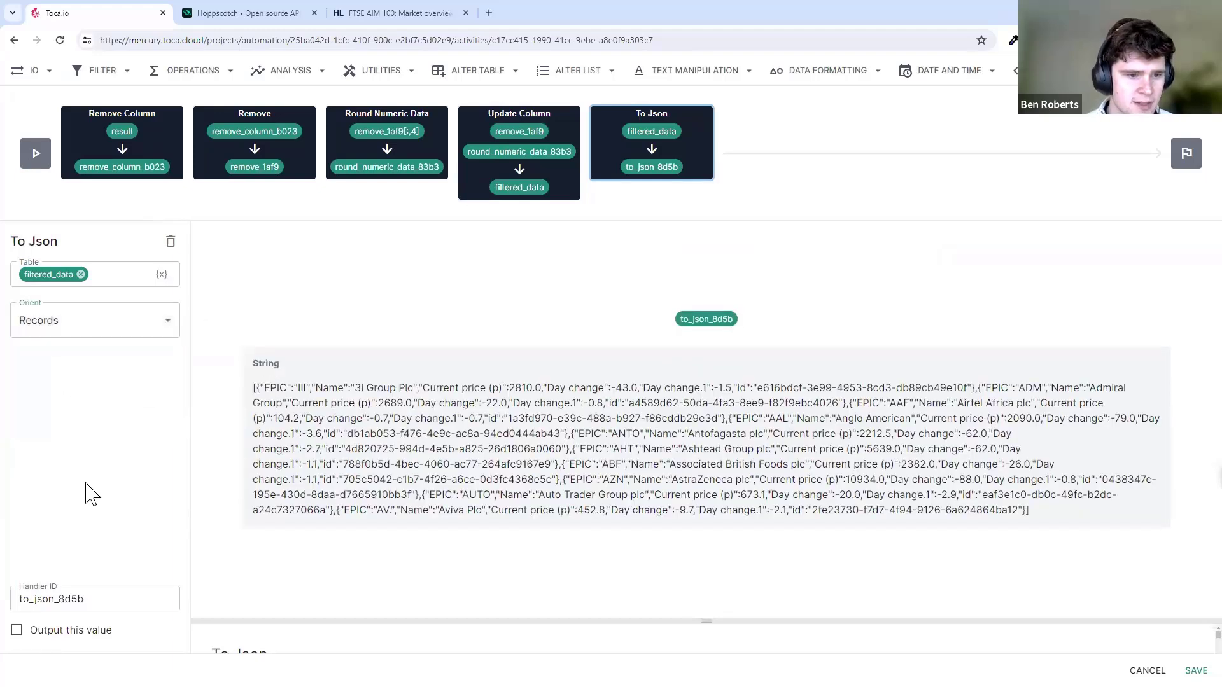
left_click(90, 629)
double_click(106, 597)
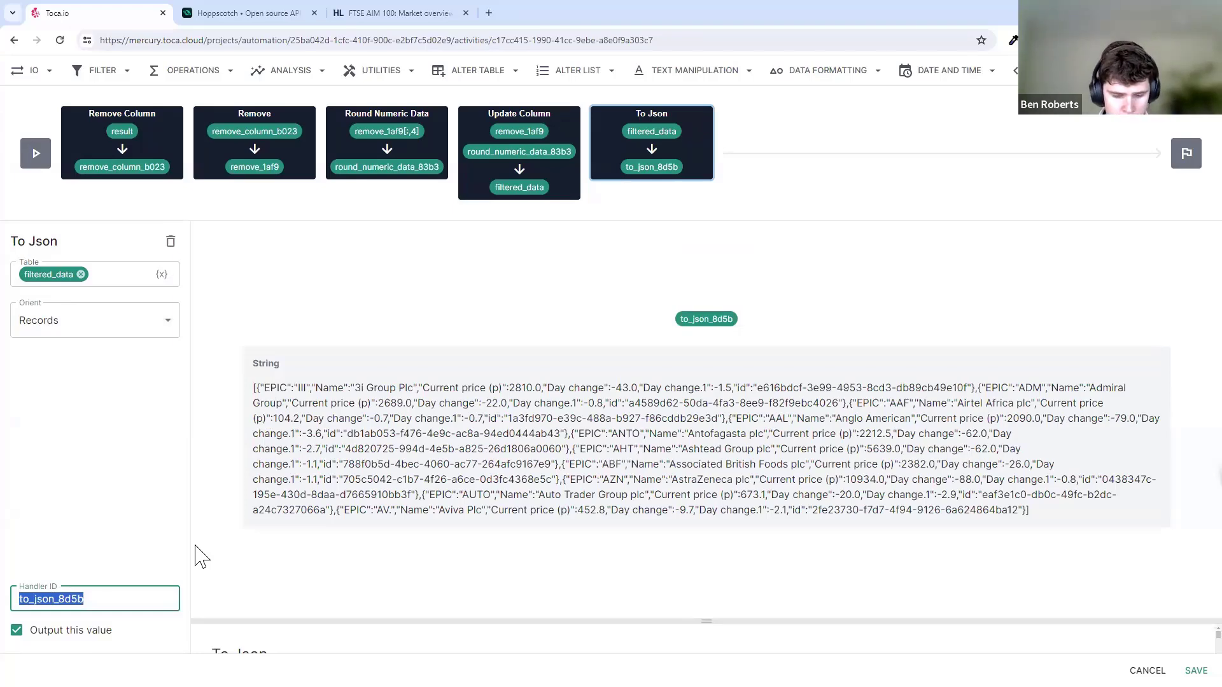
type("json_table")
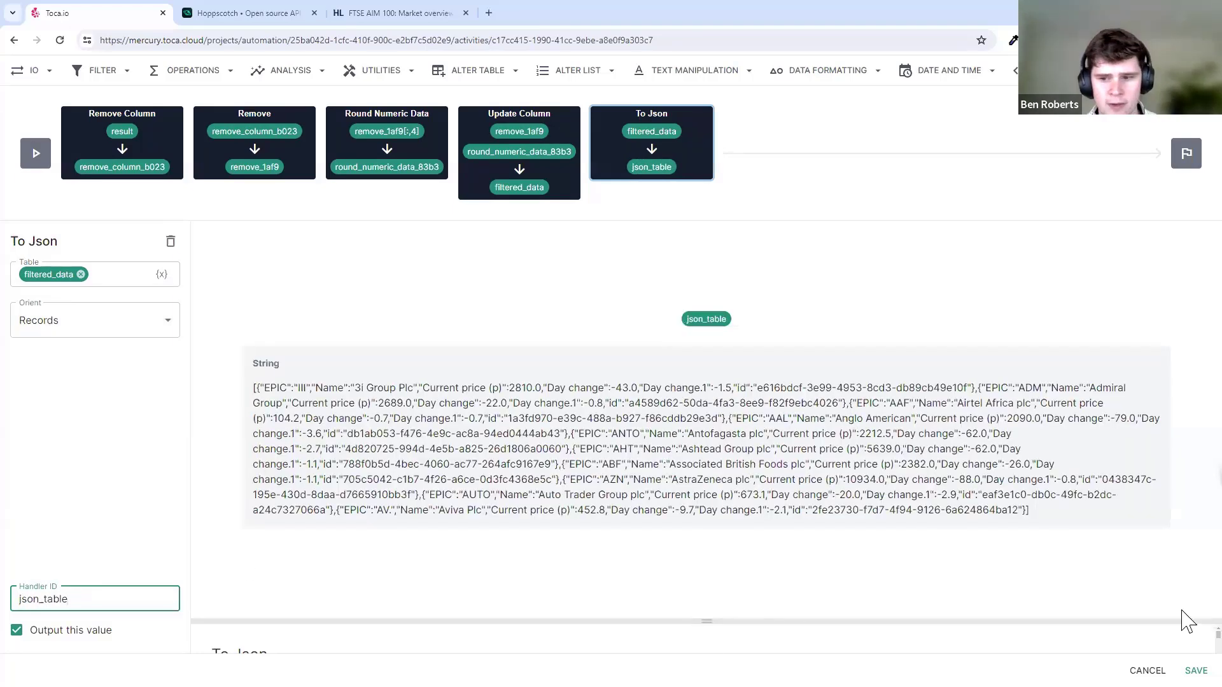
left_click(1195, 670)
- Save the Data Processor step and review the filtered data table from the new run
left_click(488, 158)
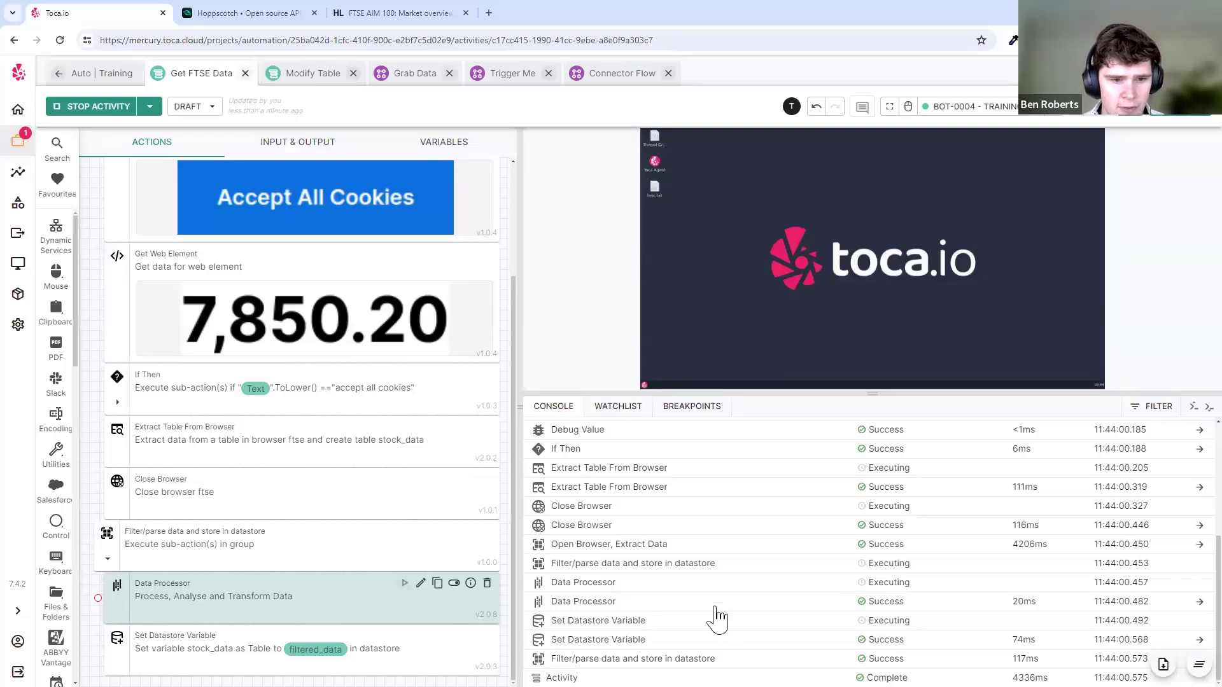
left_click(655, 659)
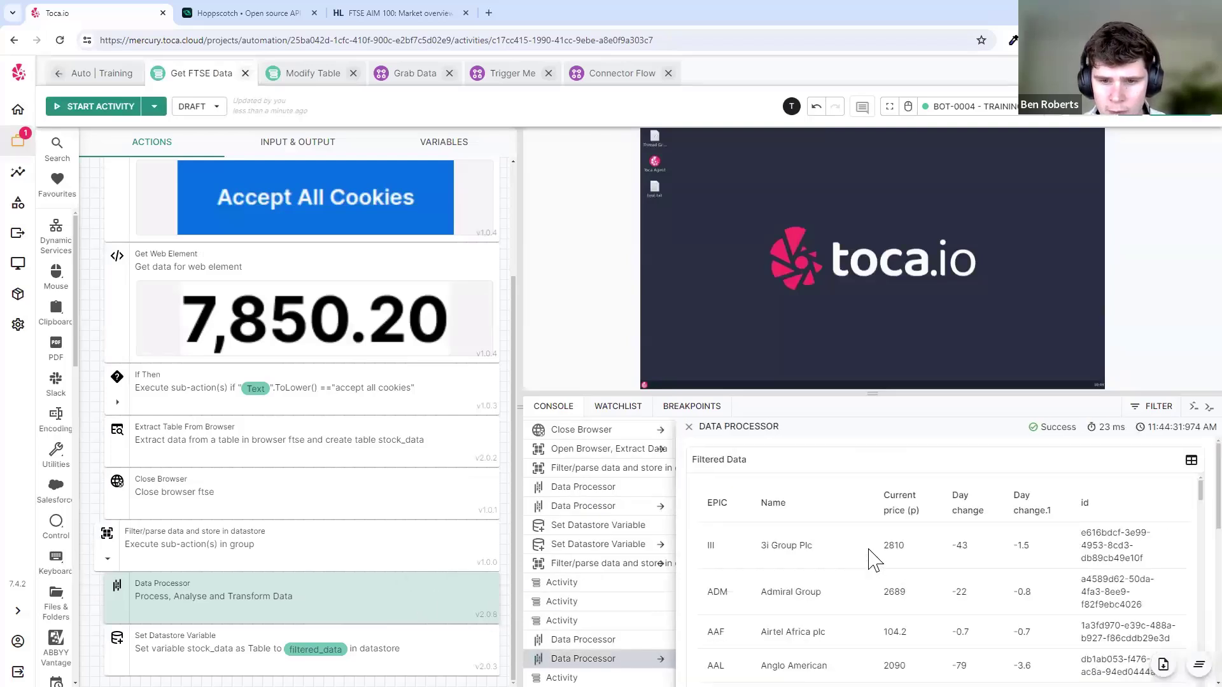
left_click_drag(695, 484, 1074, 628)
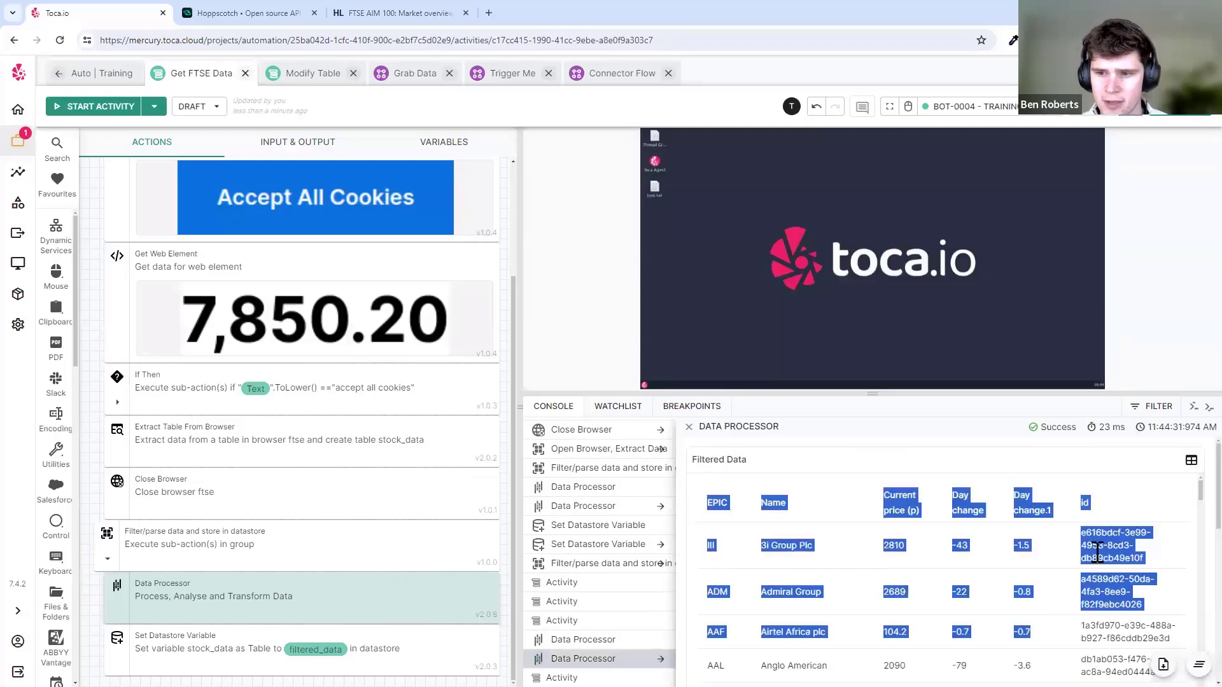
scroll(1171, 522, "down", 10)
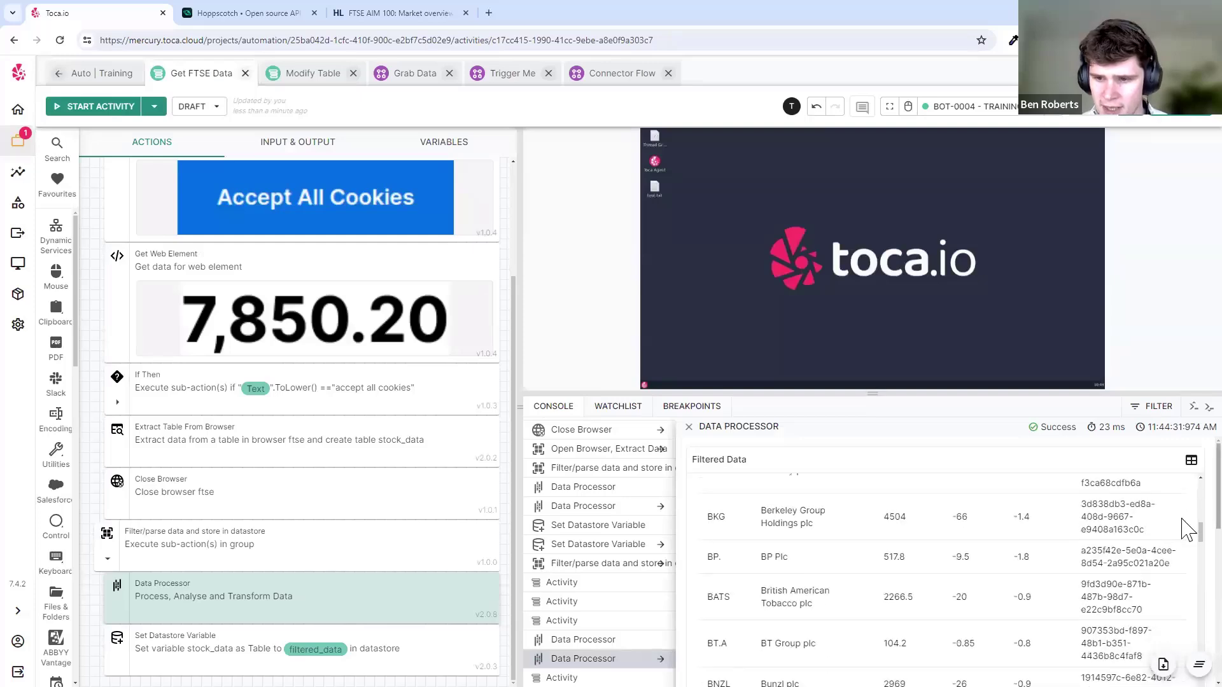
scroll(1186, 535, "down", 4)
left_click_drag(692, 493, 1103, 649)
scroll(1054, 596, "down", 1)
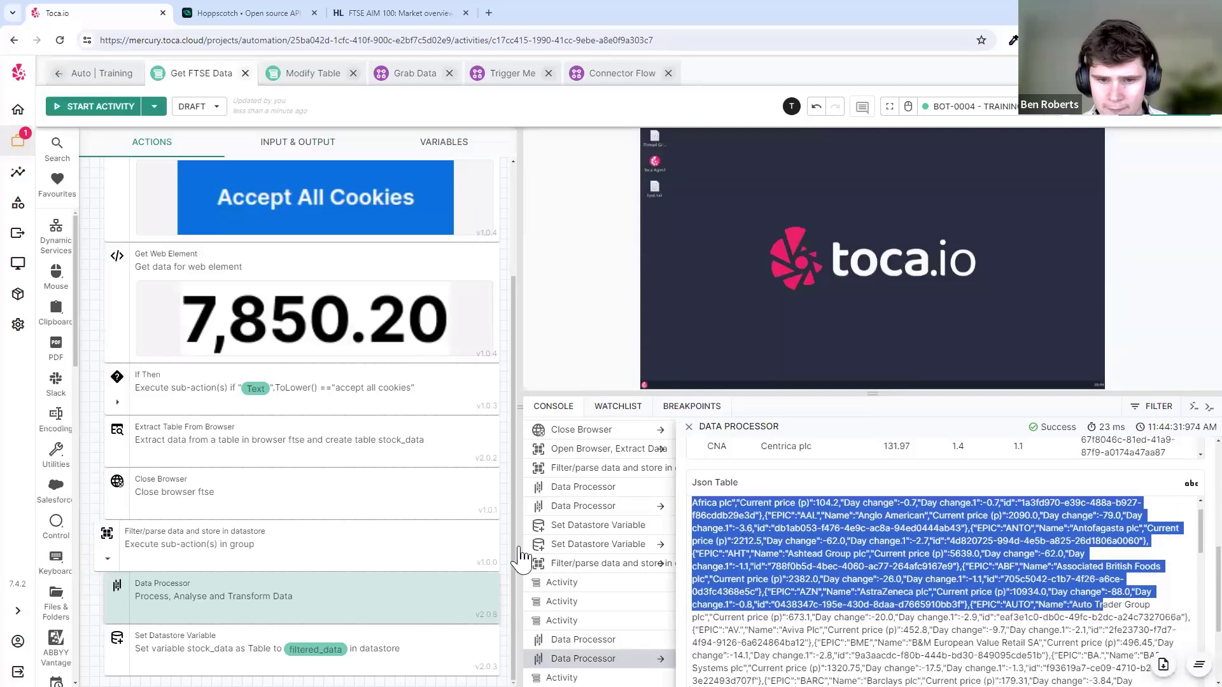
- Add json_table from the Data Processor as a JSON activity output, publish, and return to draft
left_click(298, 140)
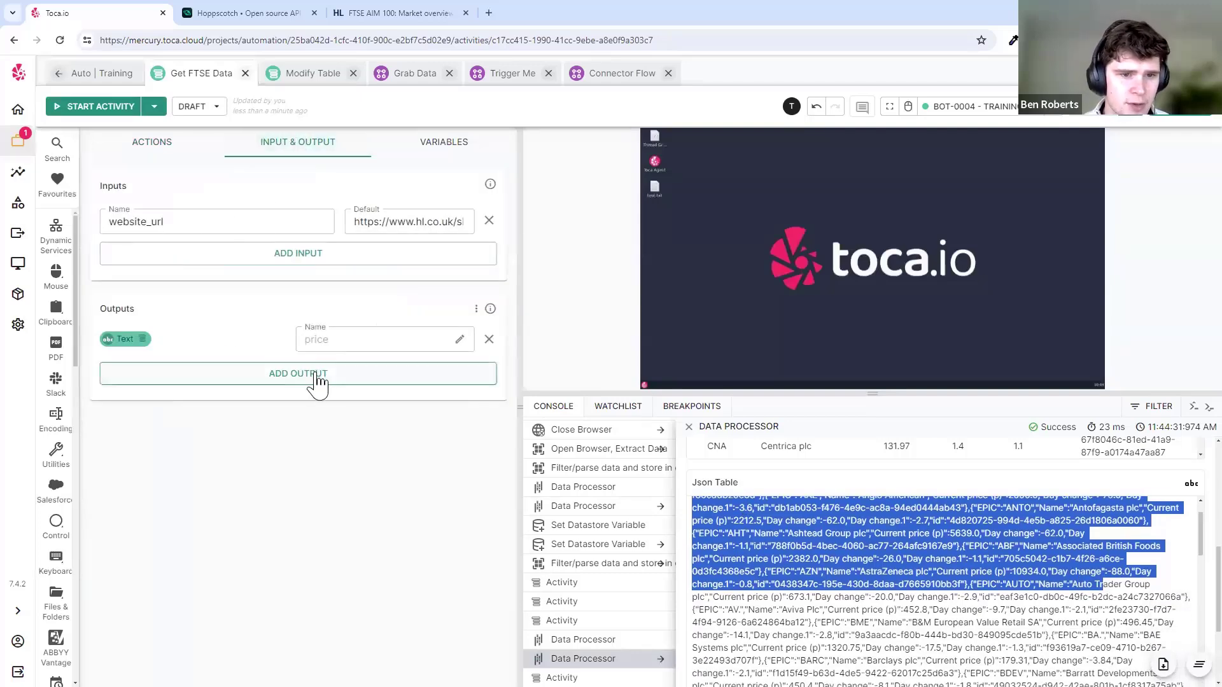
left_click(314, 381)
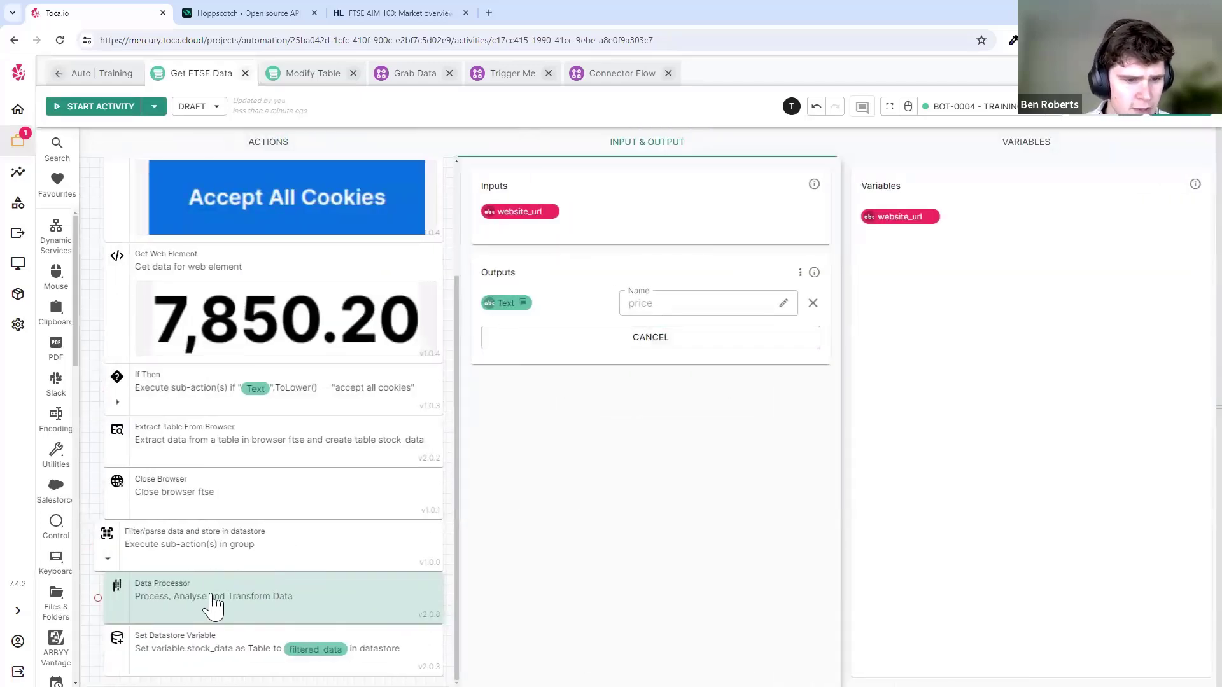
left_click(214, 606)
left_click(327, 588)
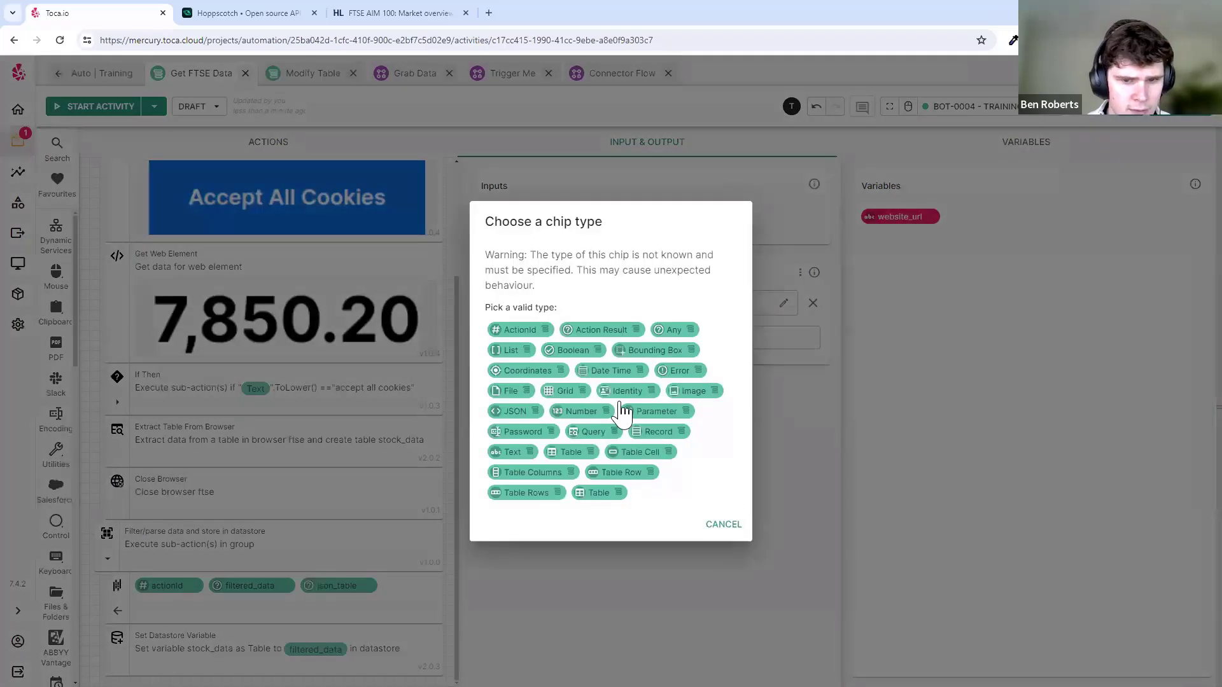
mouse_move(528, 415)
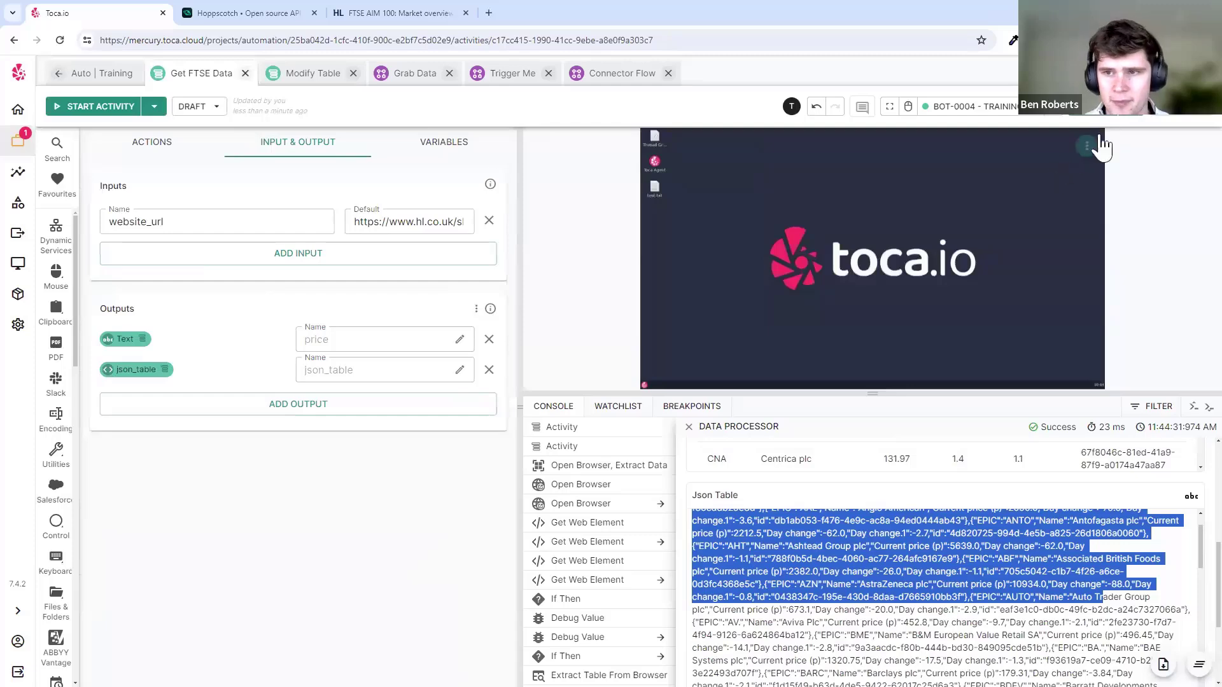
scroll(944, 547, "down", 1)
left_click(1188, 109)
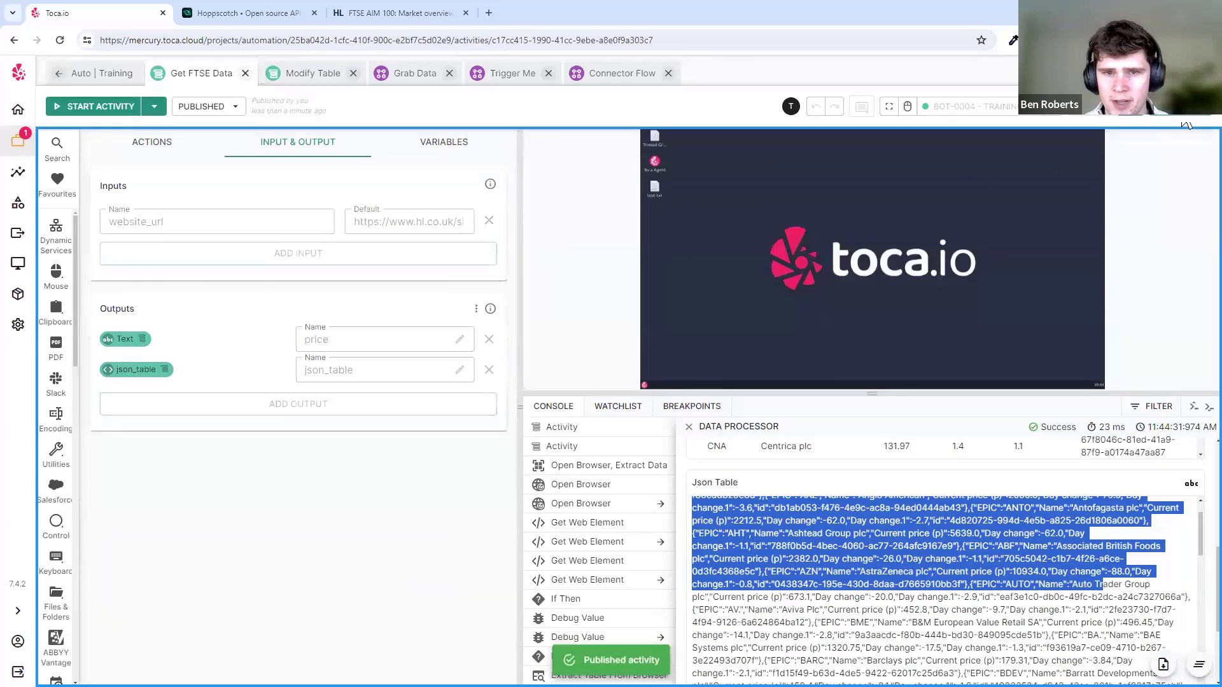
left_click(711, 151)
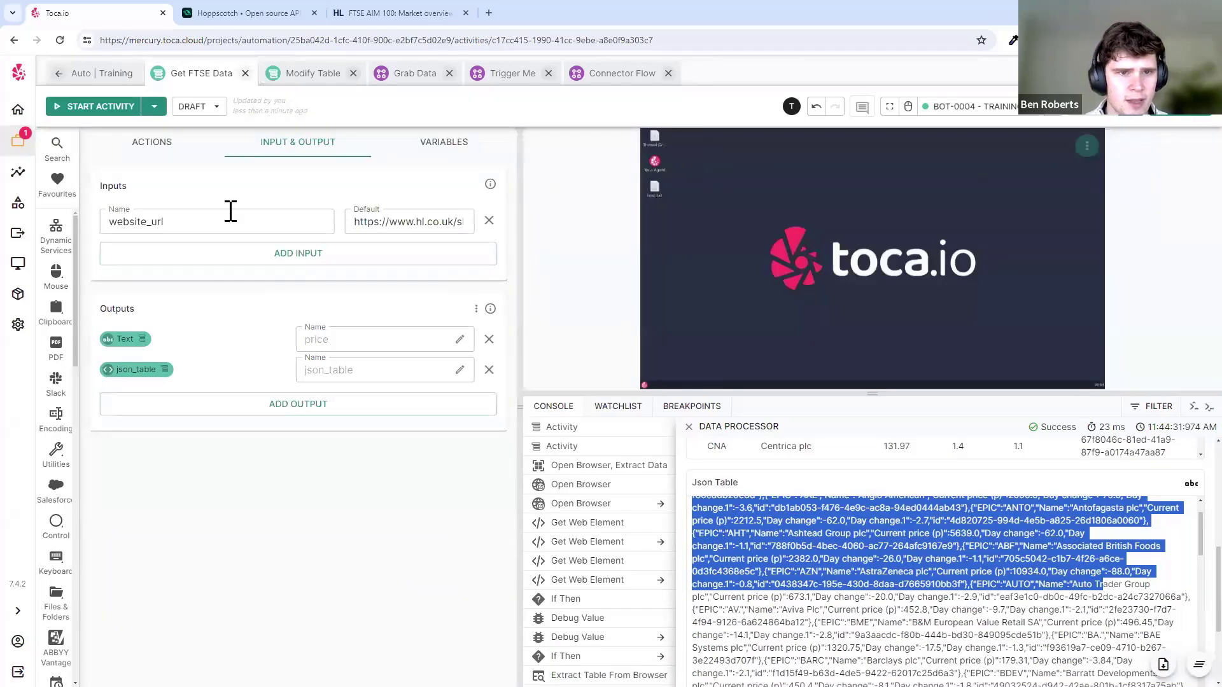
- Set the Connector response Body to Get FTSE Data's json_table output
left_click(612, 76)
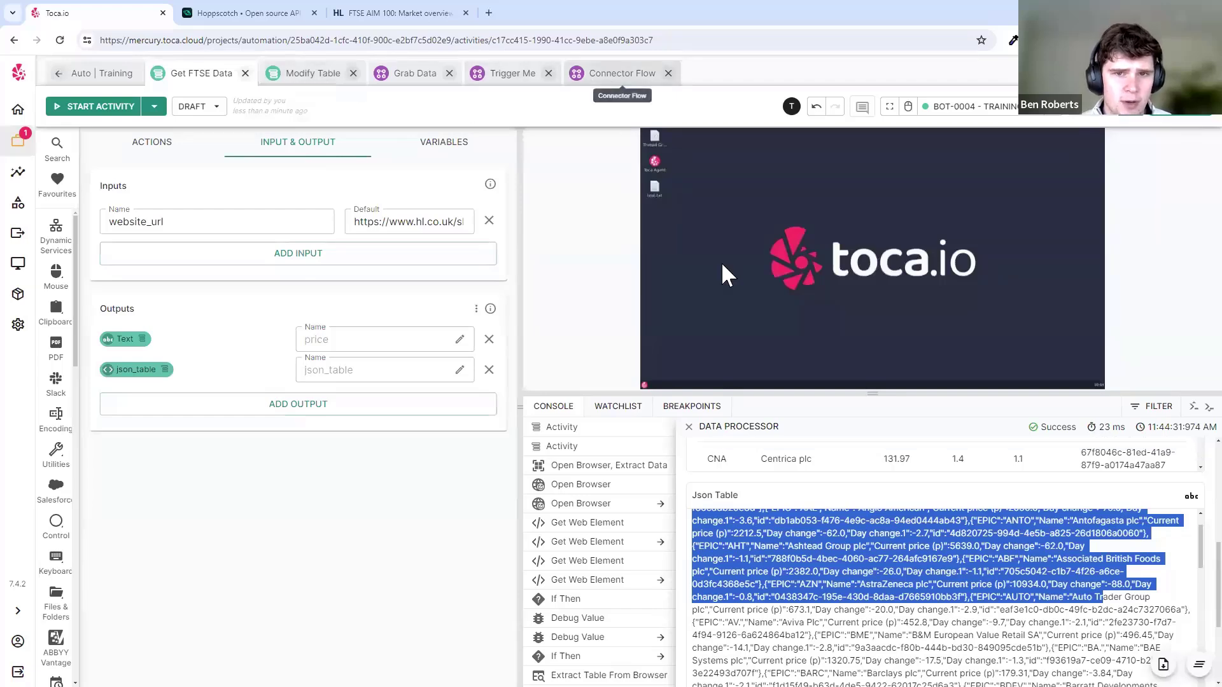
left_click(636, 320)
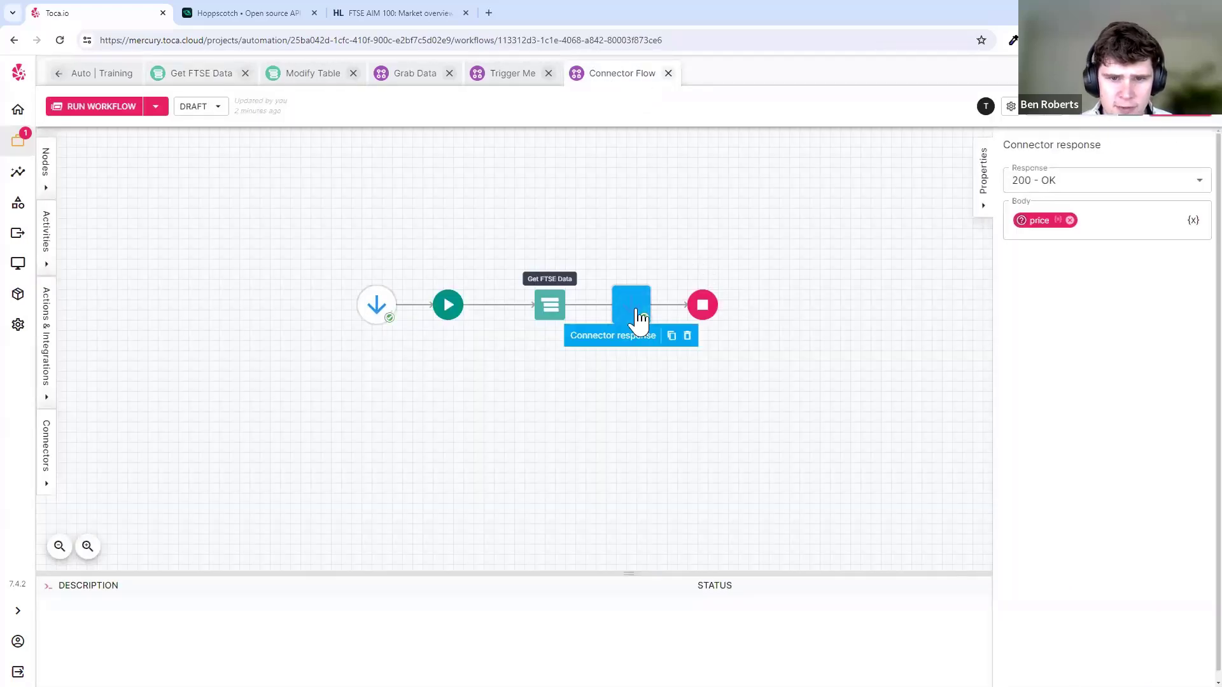
left_click(1193, 219)
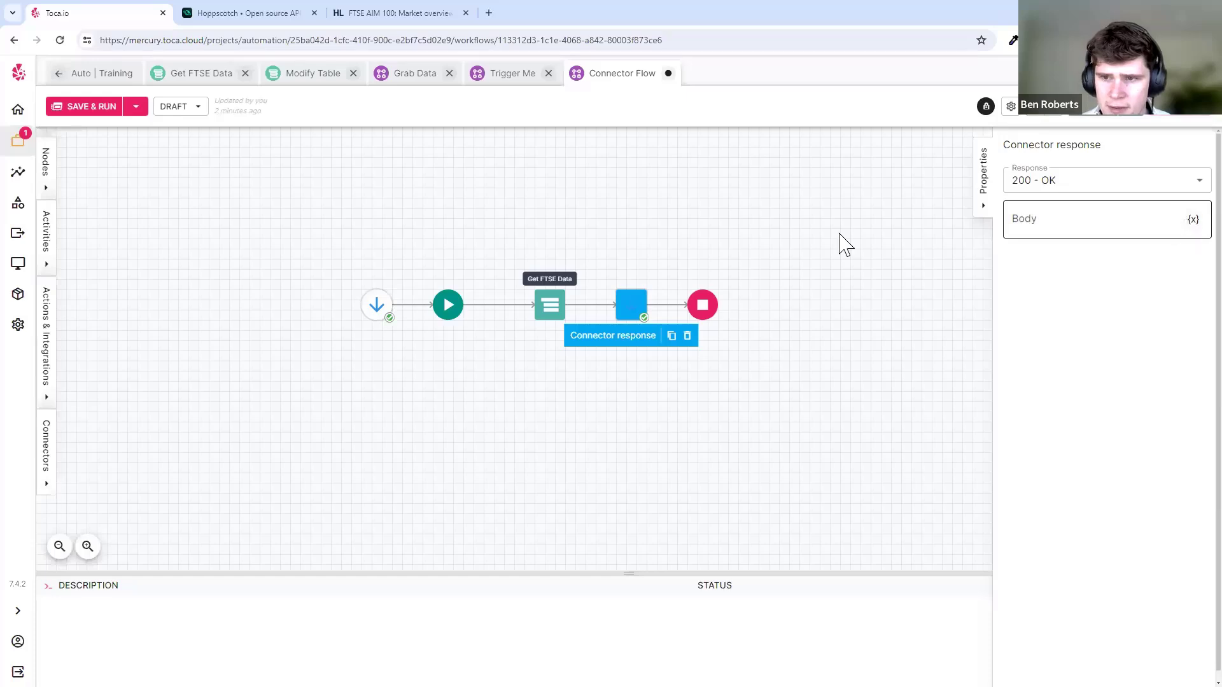
left_click(547, 312)
left_click(598, 335)
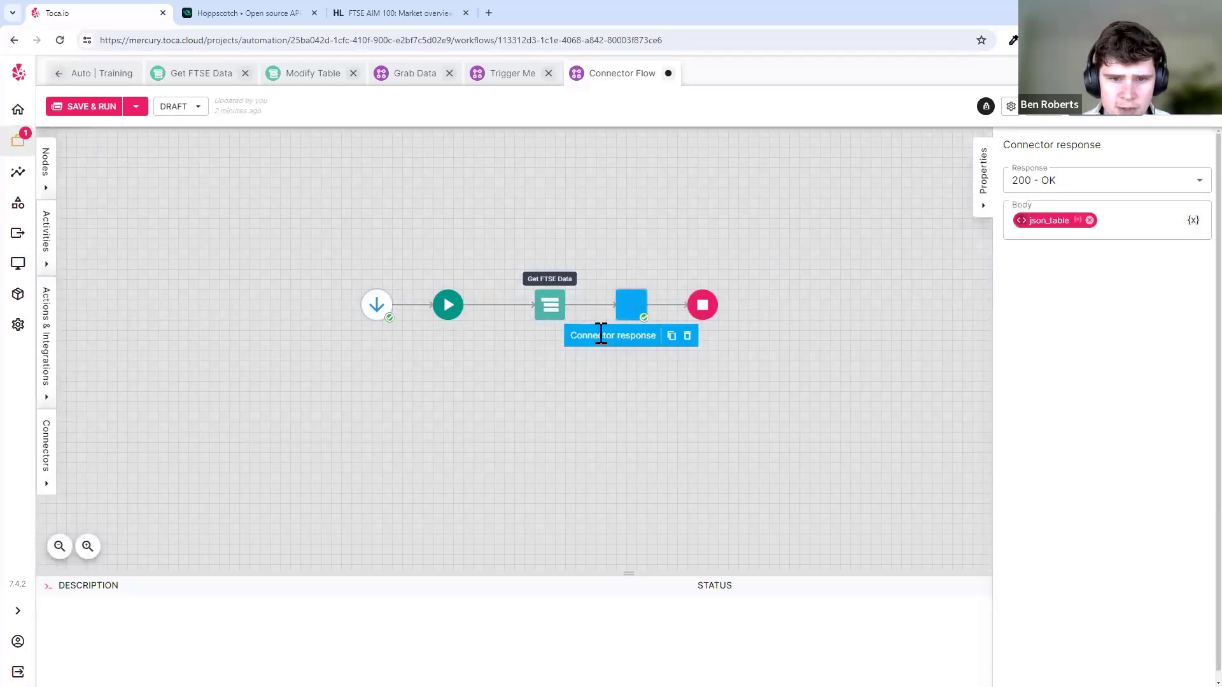
- Save the Connector Flow workflow and confirm publishing it
key("ctrl+s")
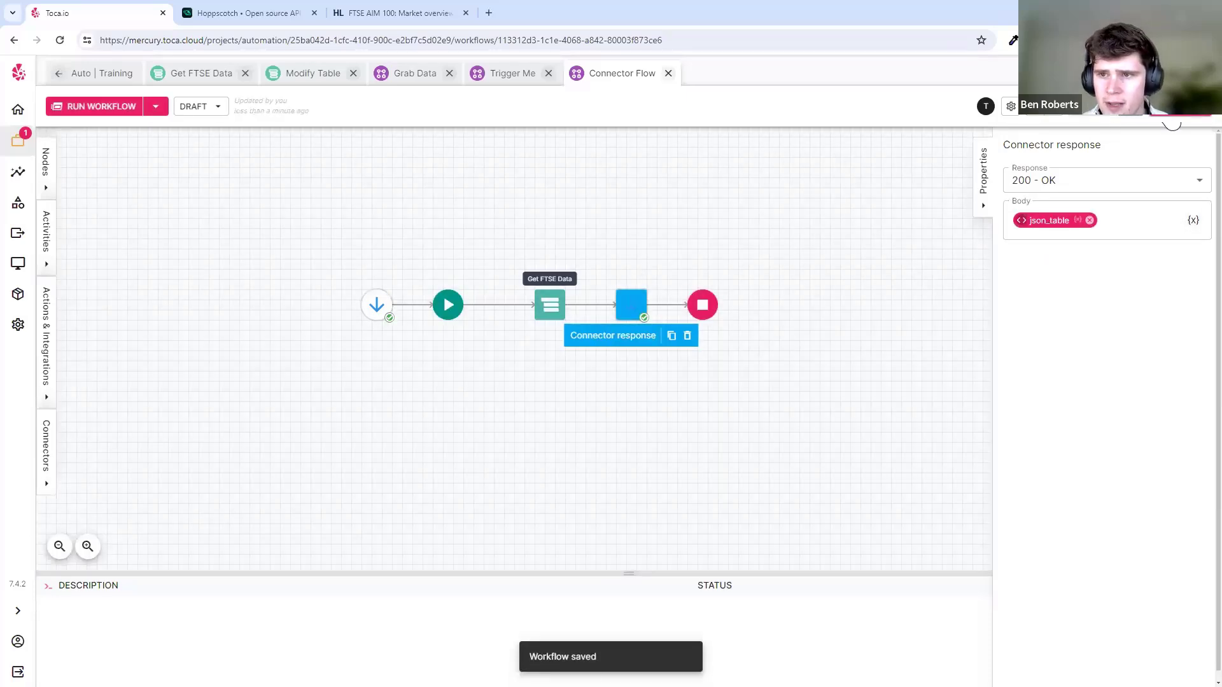
left_click(1172, 113)
left_click(711, 405)
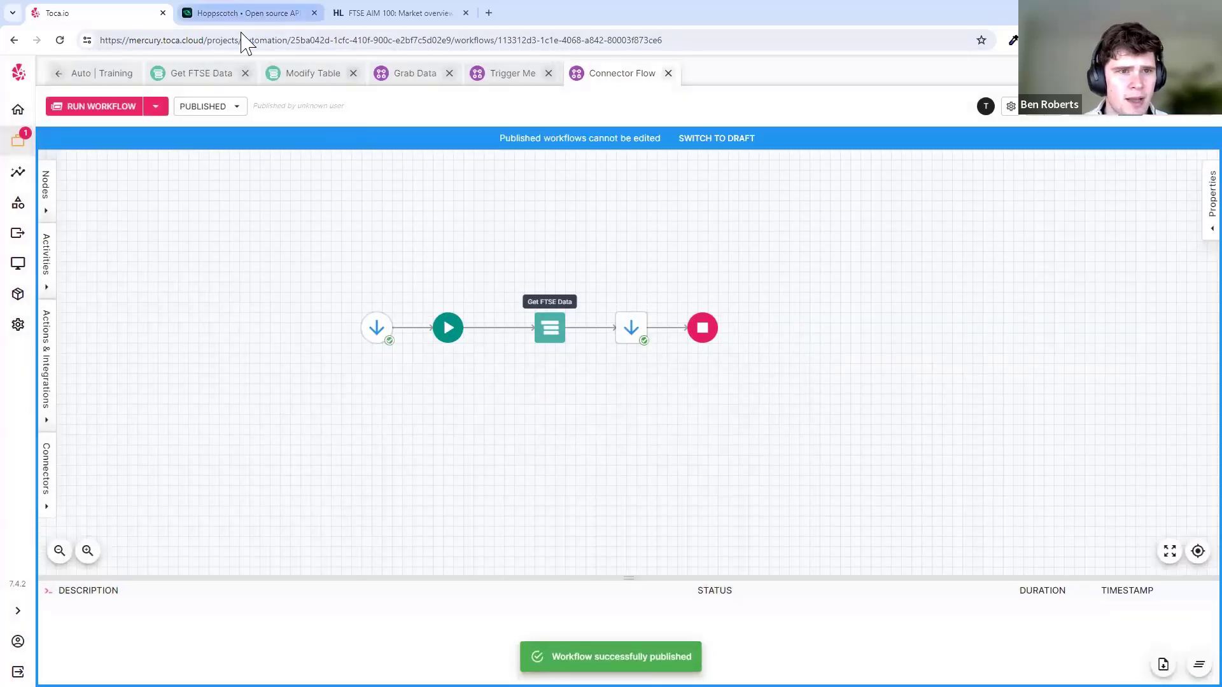
left_click(267, 13)
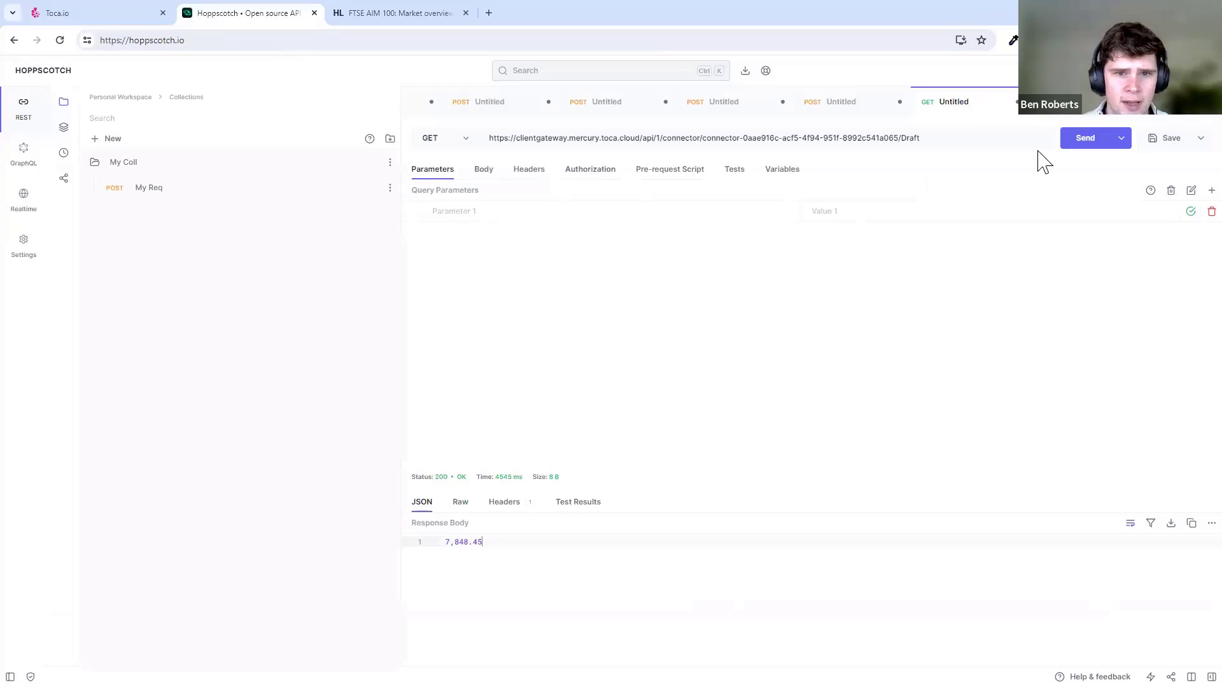
- Resend the GET and review the JSON records, e.g. 3i Group Plc and Admiral Group prices
left_click(1084, 142)
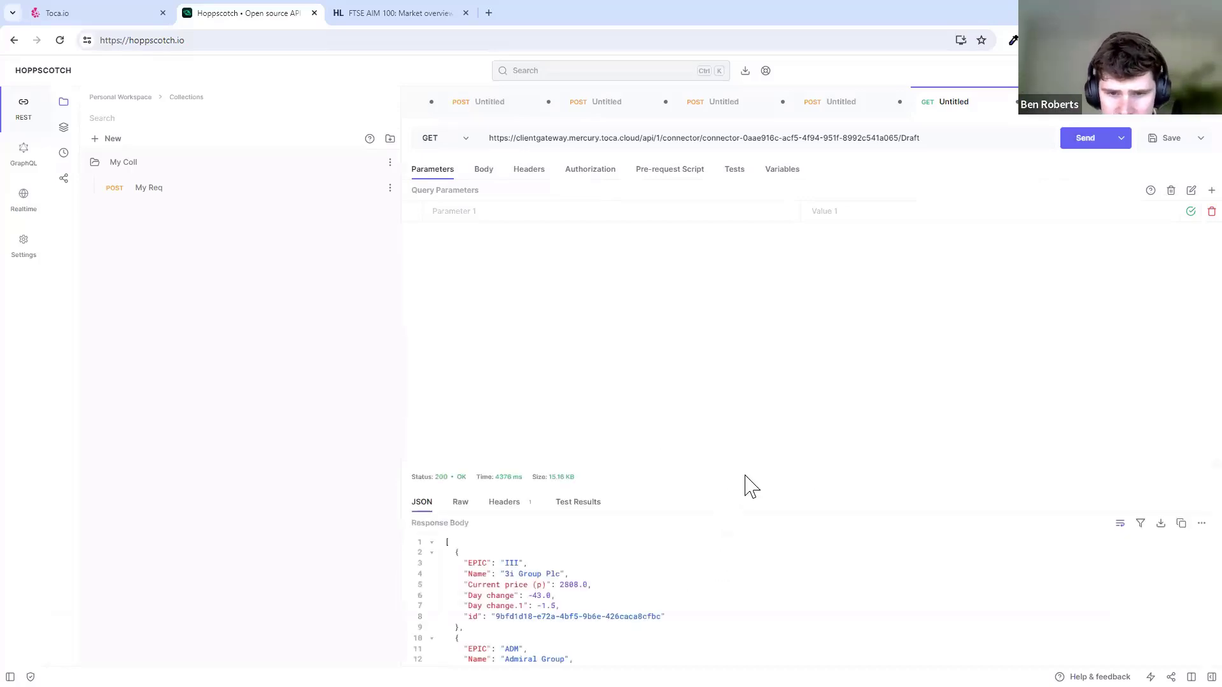
left_click_drag(752, 458, 752, 267)
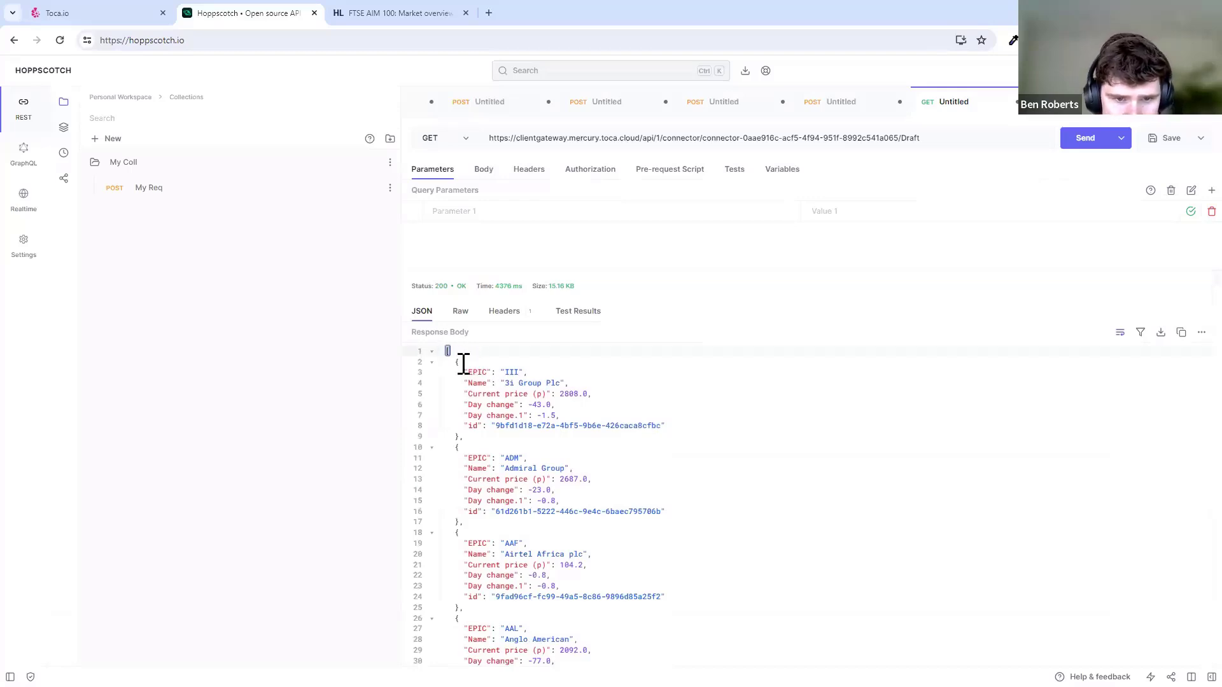
left_click_drag(458, 363, 499, 428)
left_click(499, 428)
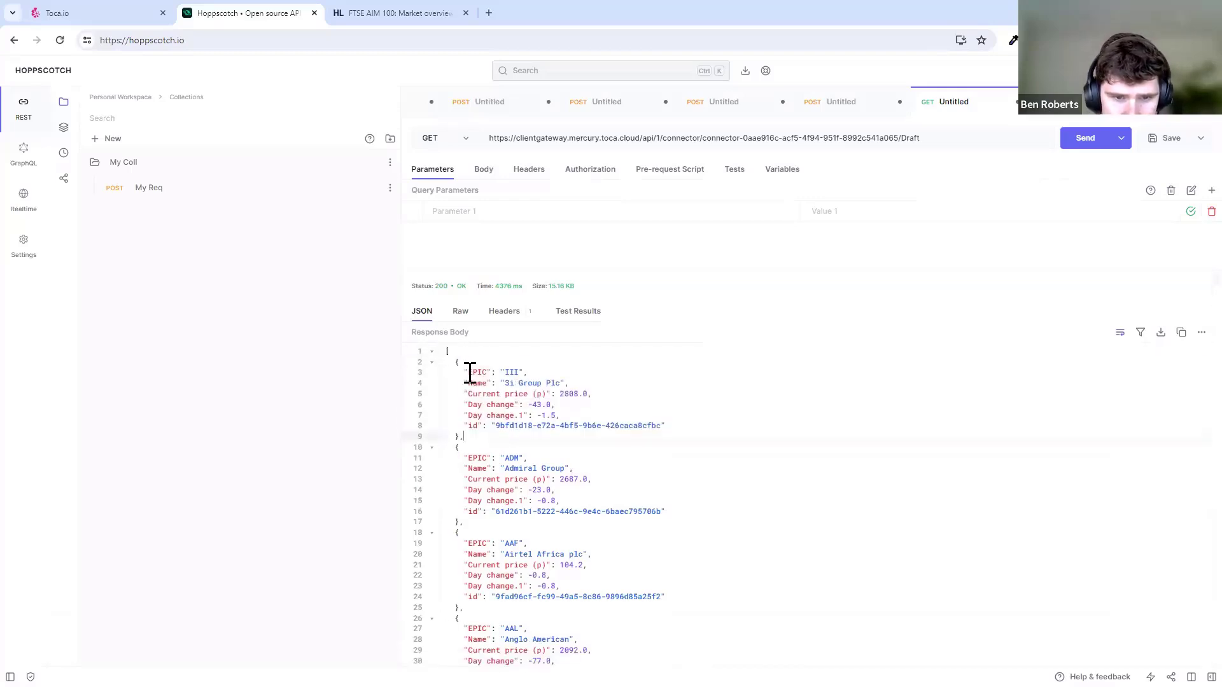
left_click_drag(469, 373, 641, 427)
left_click(567, 390)
left_click(532, 381)
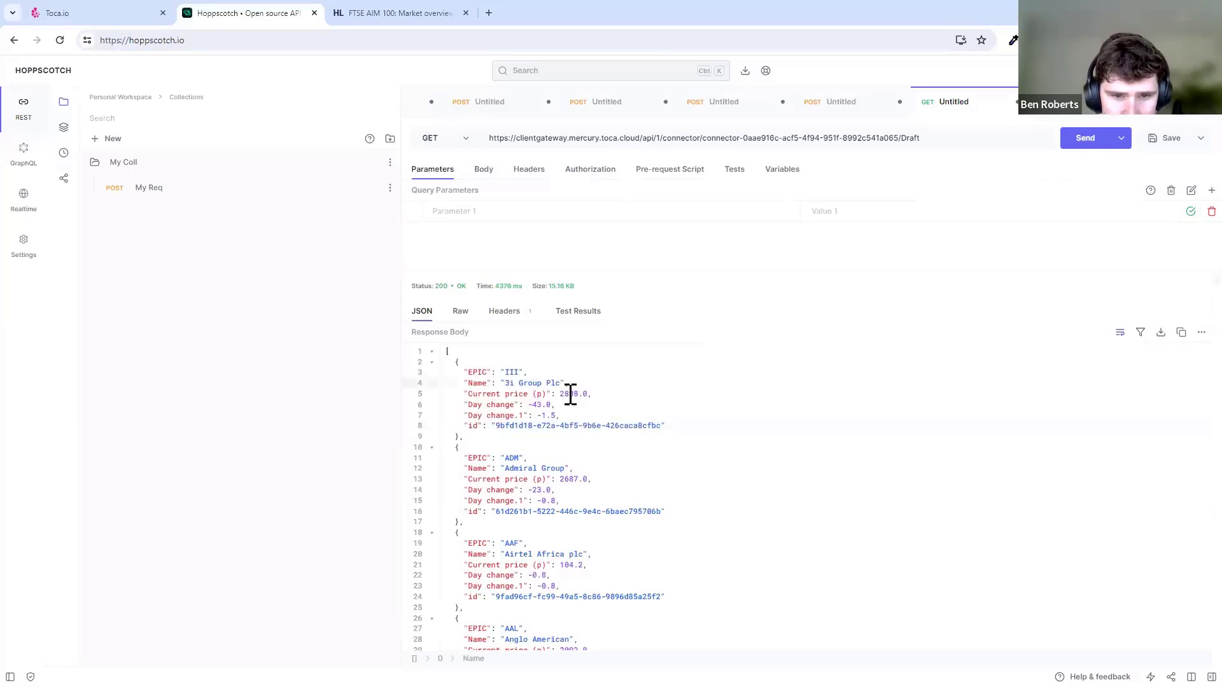
left_click(569, 393)
left_click(577, 479)
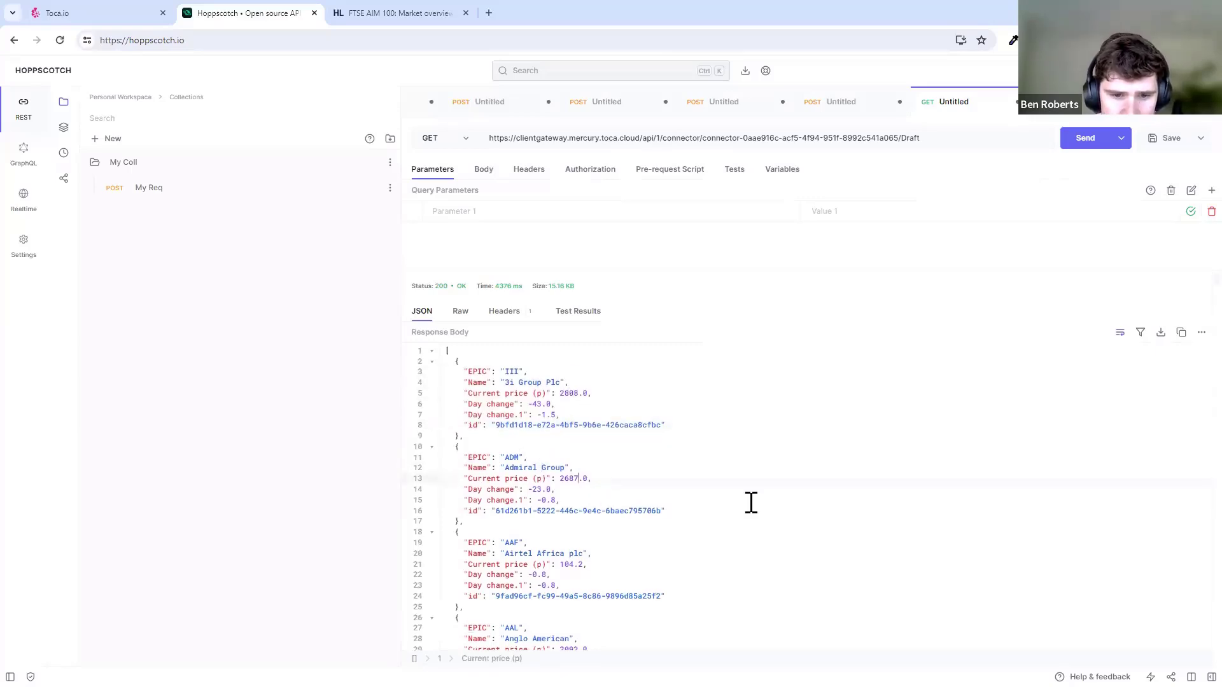
scroll(754, 499, "down", 10)
scroll(758, 495, "down", 9)
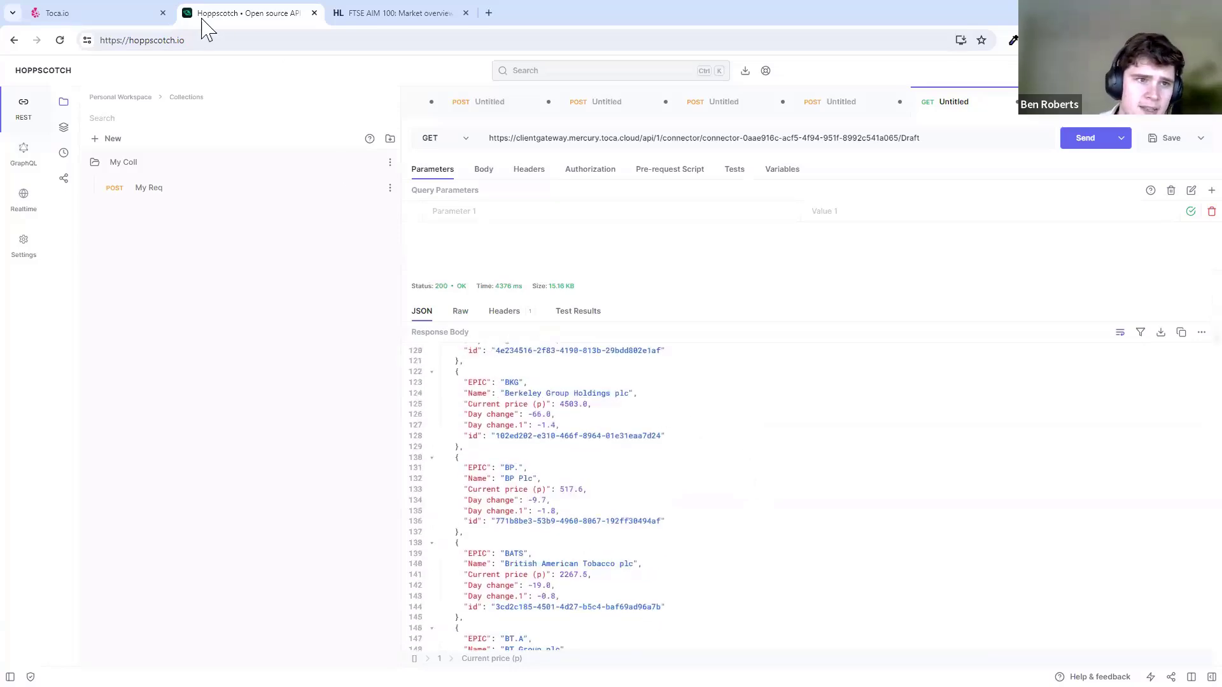
- Back in Toca.io, check the Get FTSE Data activity, then return to the Connector Flow workflow
left_click(114, 14)
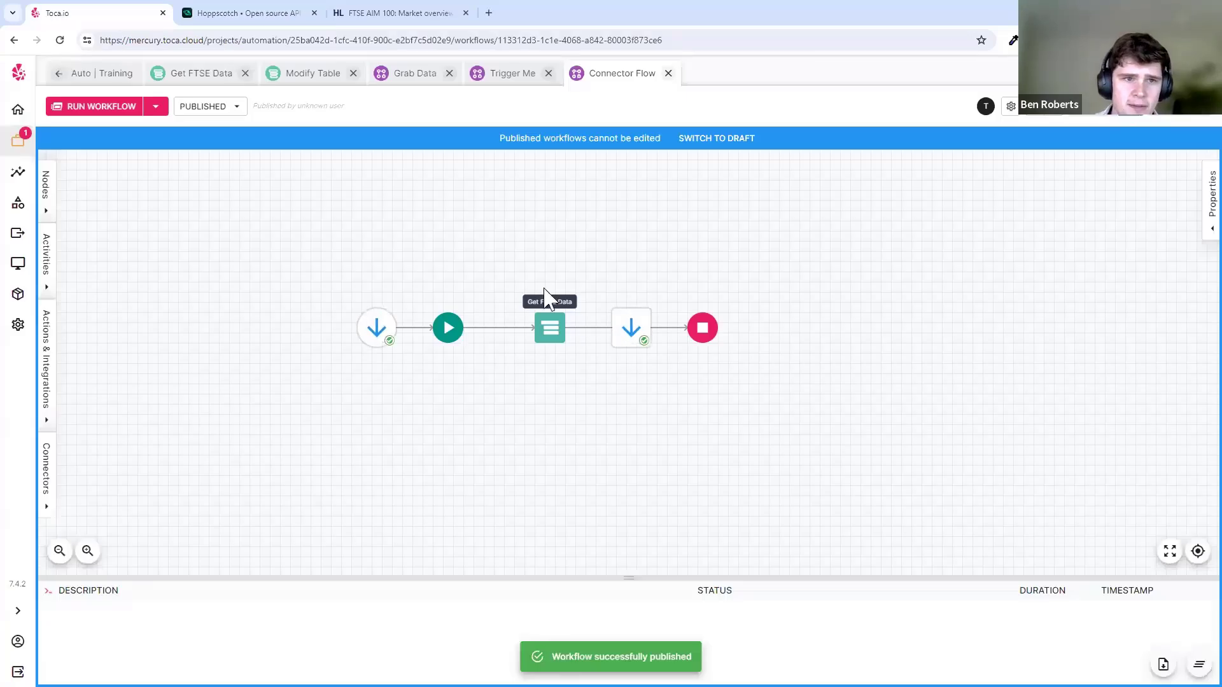
left_click(208, 79)
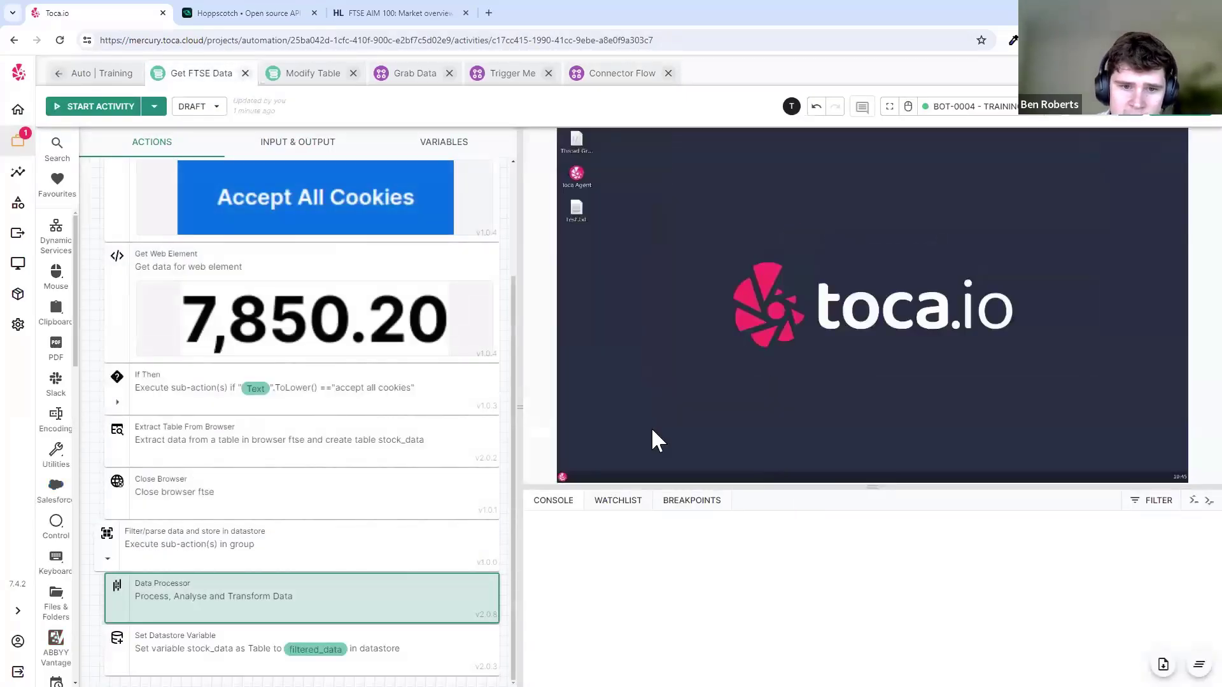
scroll(409, 429, "up", 2)
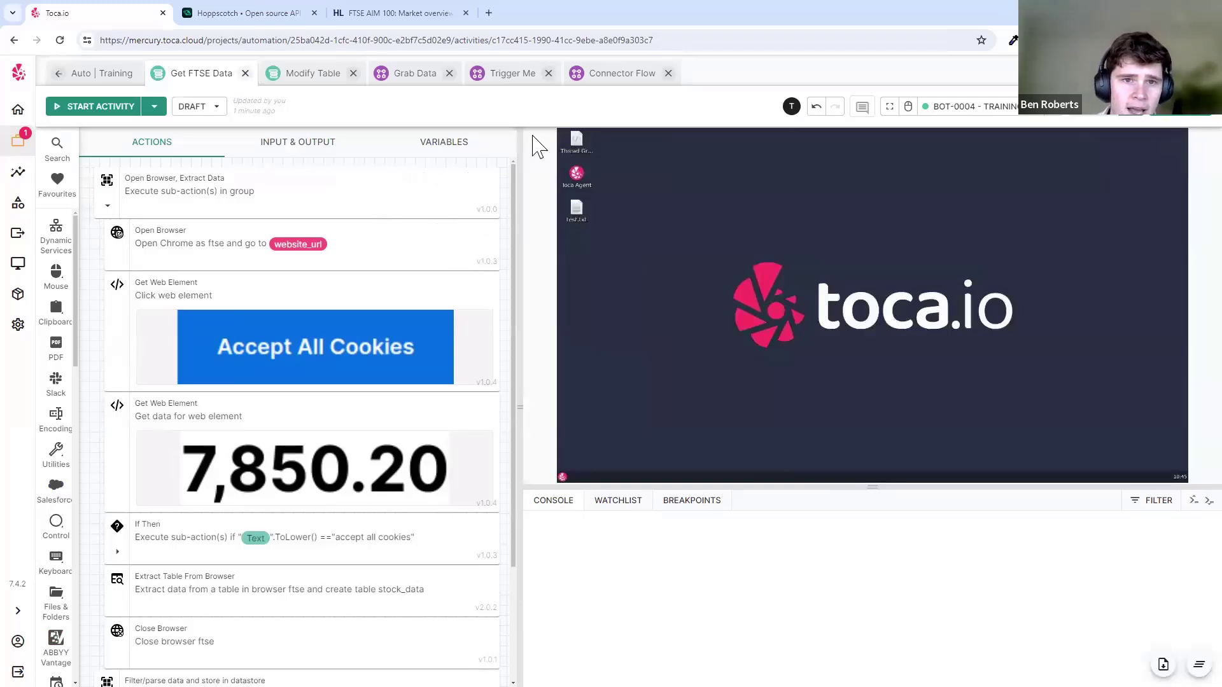
left_click(614, 77)
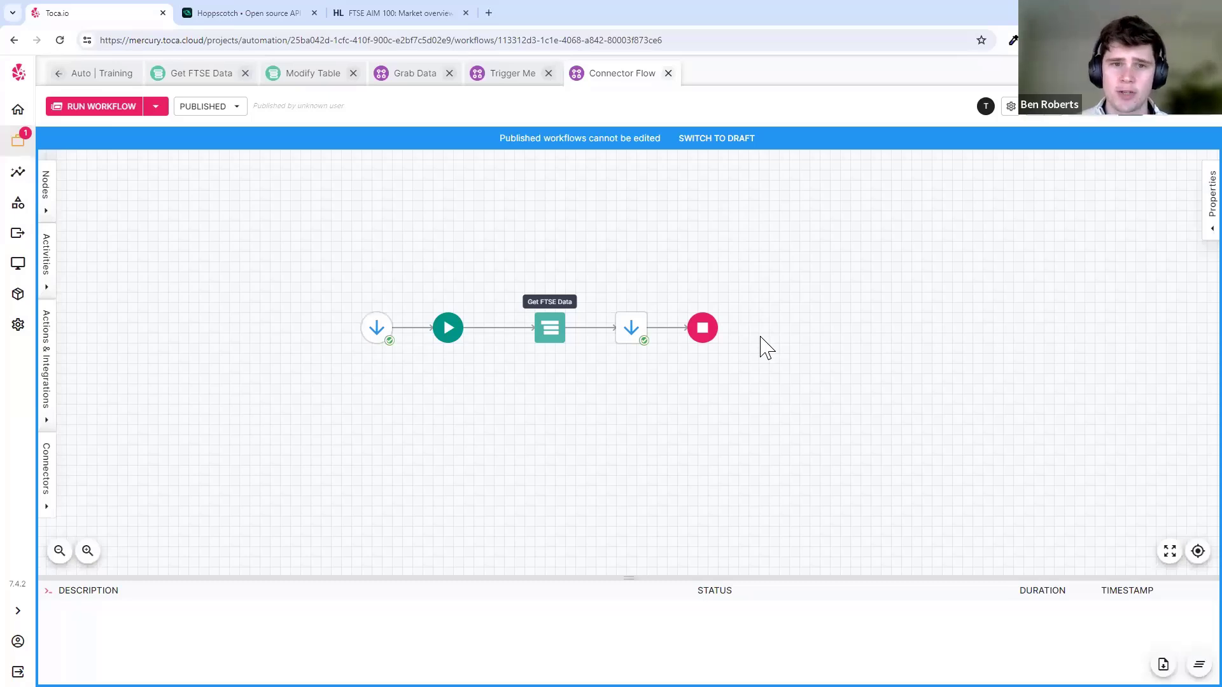
- Switch Connector Flow back to draft and list connector types for its starting Connector node
left_click(702, 153)
left_click(374, 308)
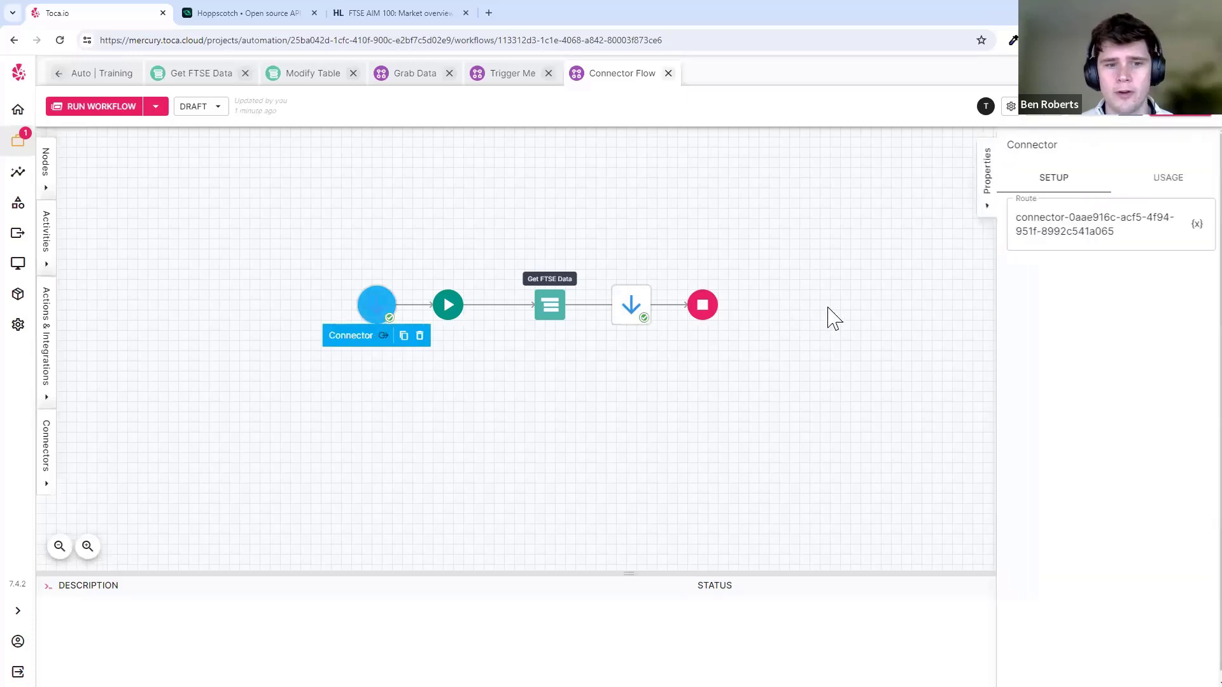
left_click(47, 483)
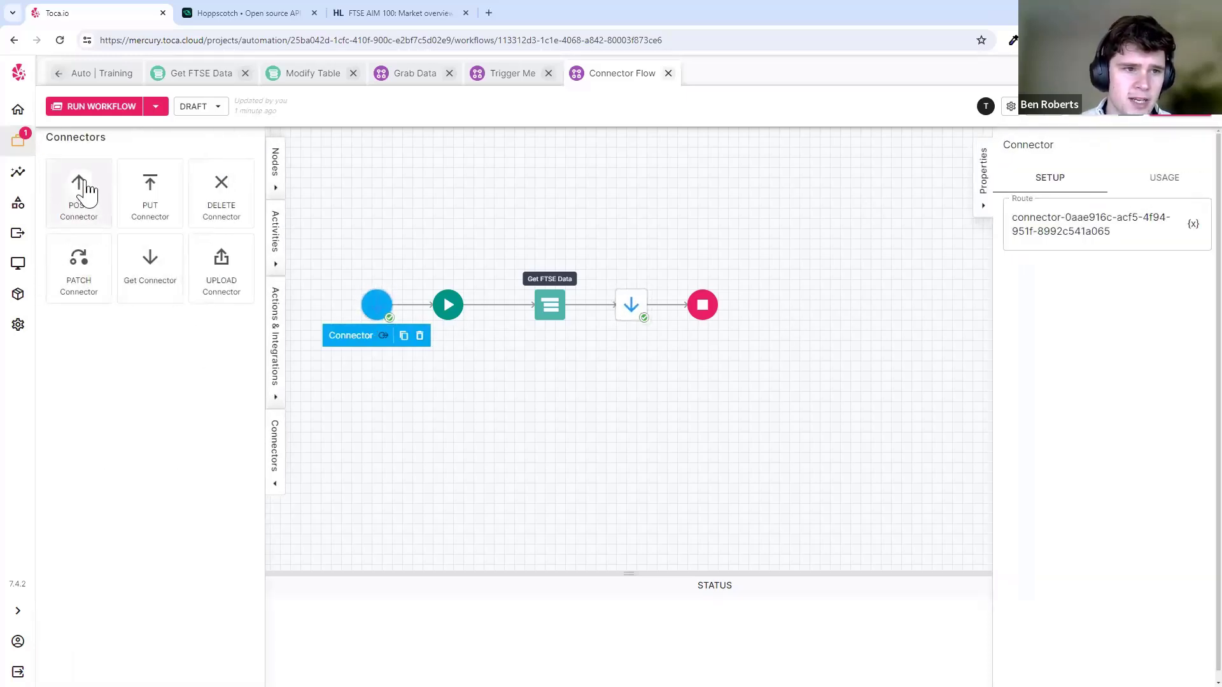